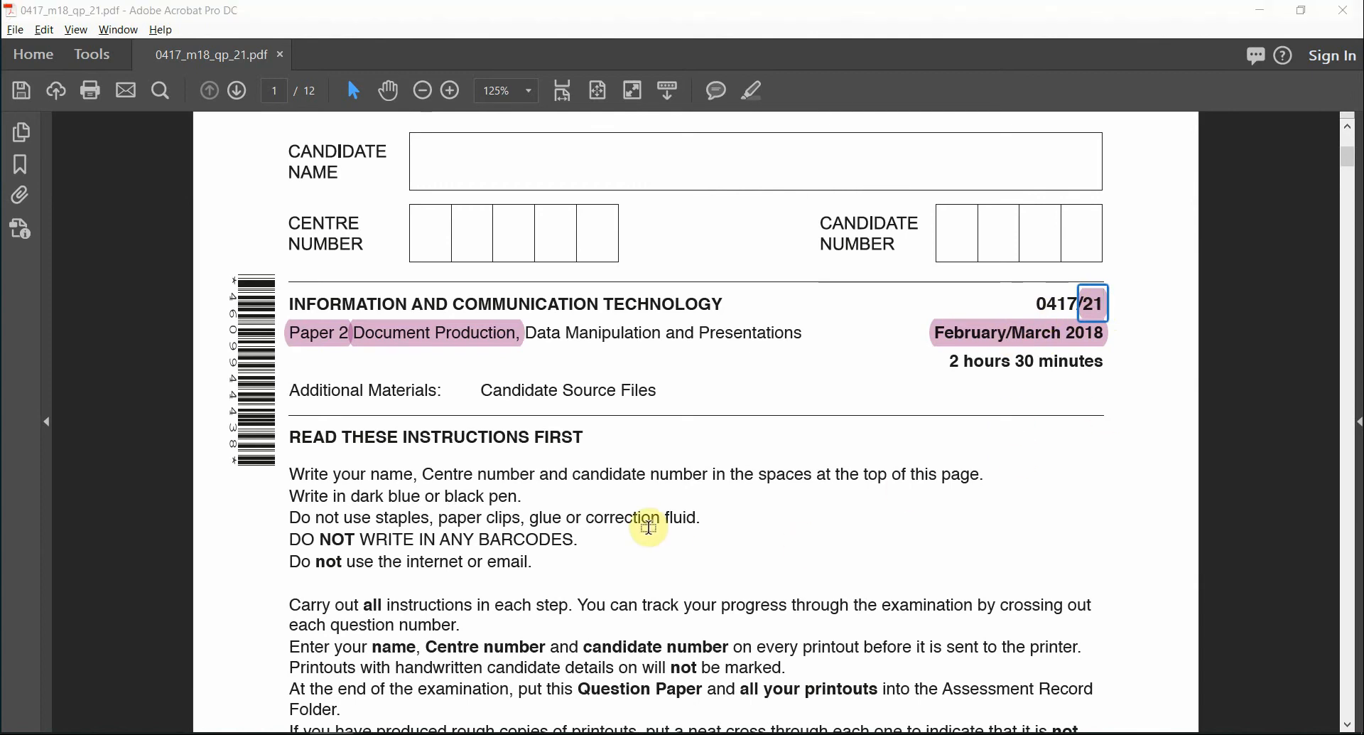
- Glance at the Paper folder, then return to the exam PDF and scroll to page 2
key("alt+Tab")
key("Tab")
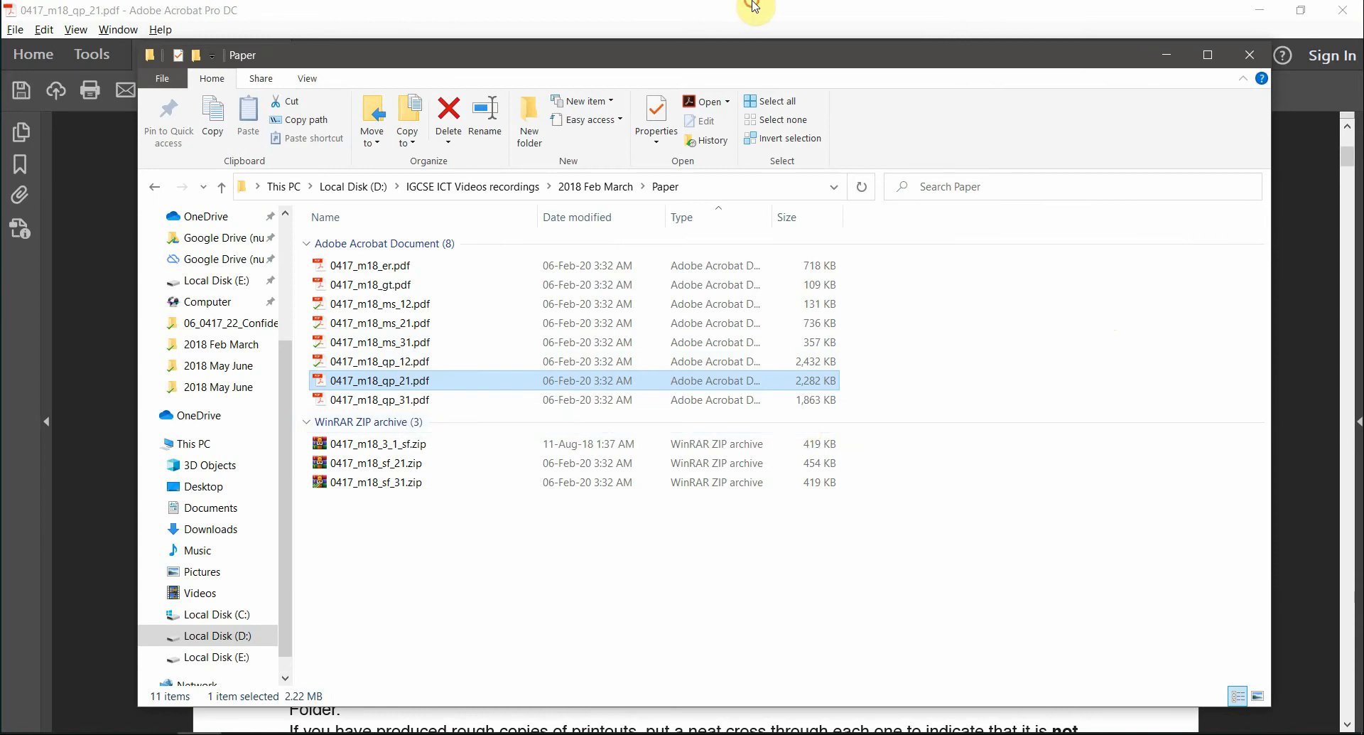
left_click(746, 8)
scroll(838, 298, "up", 2)
scroll(851, 340, "down", 10)
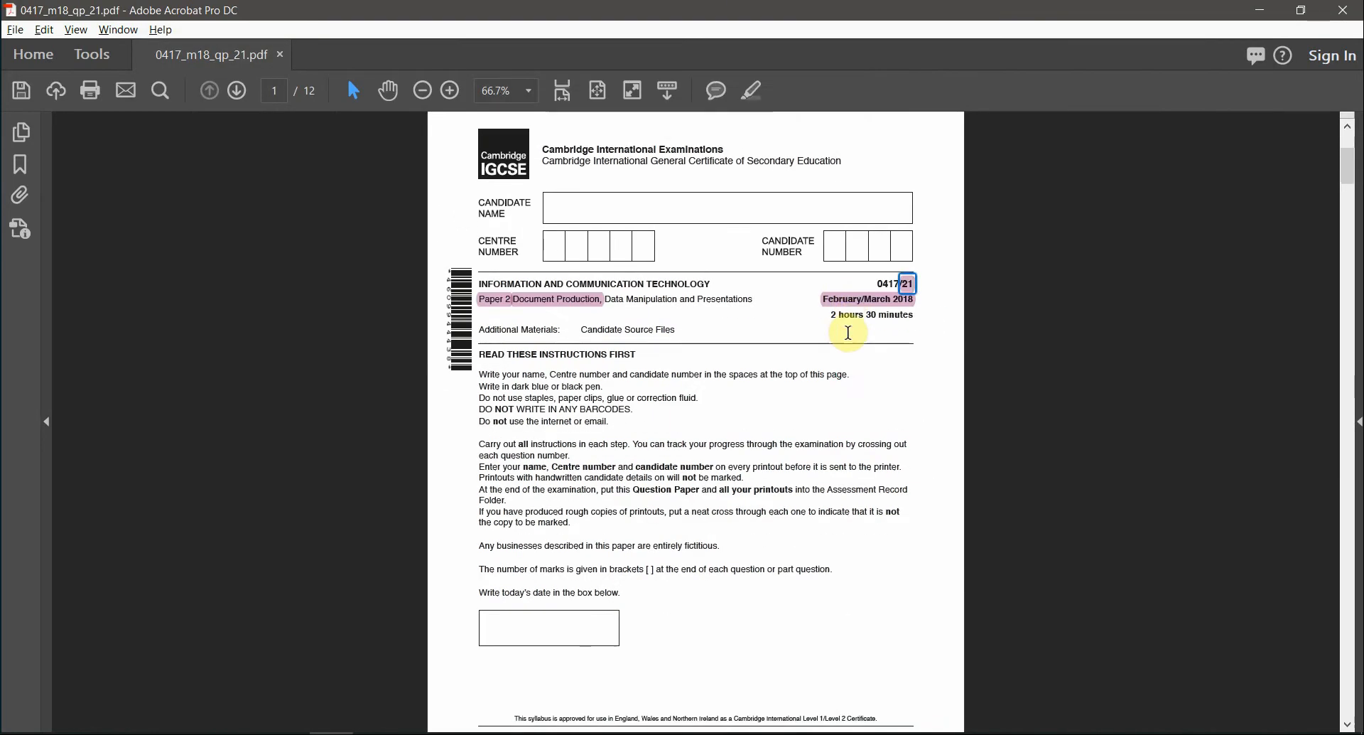
scroll(849, 334, "up", 1)
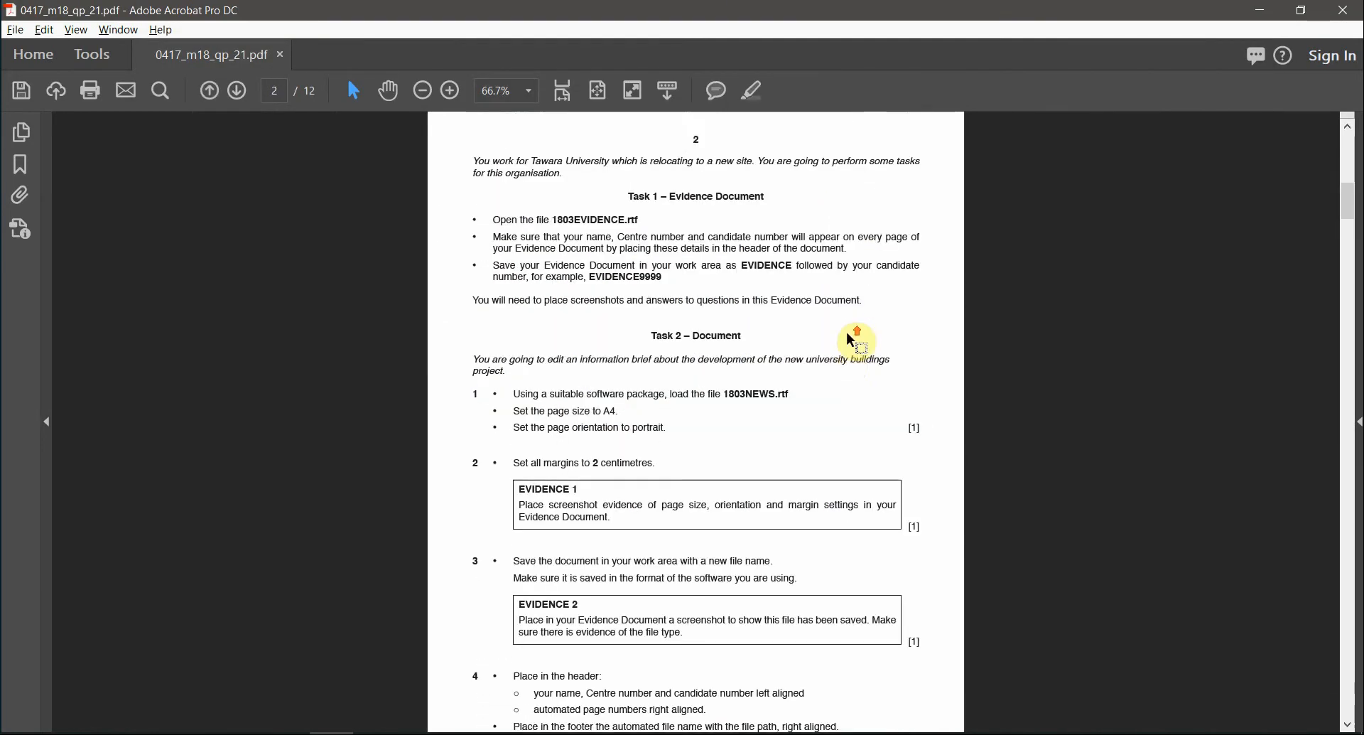
scroll(881, 334, "up", 3, "ctrl")
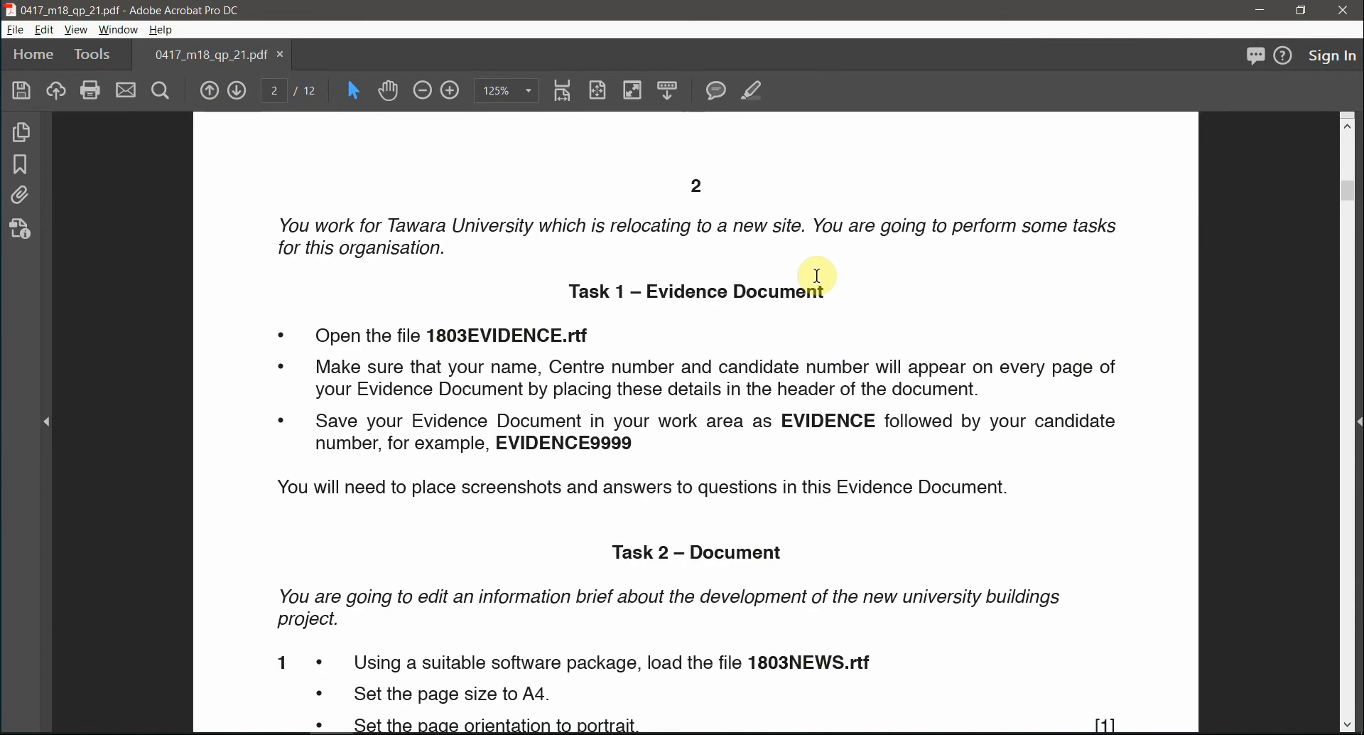
scroll(818, 276, "up", 1, "ctrl")
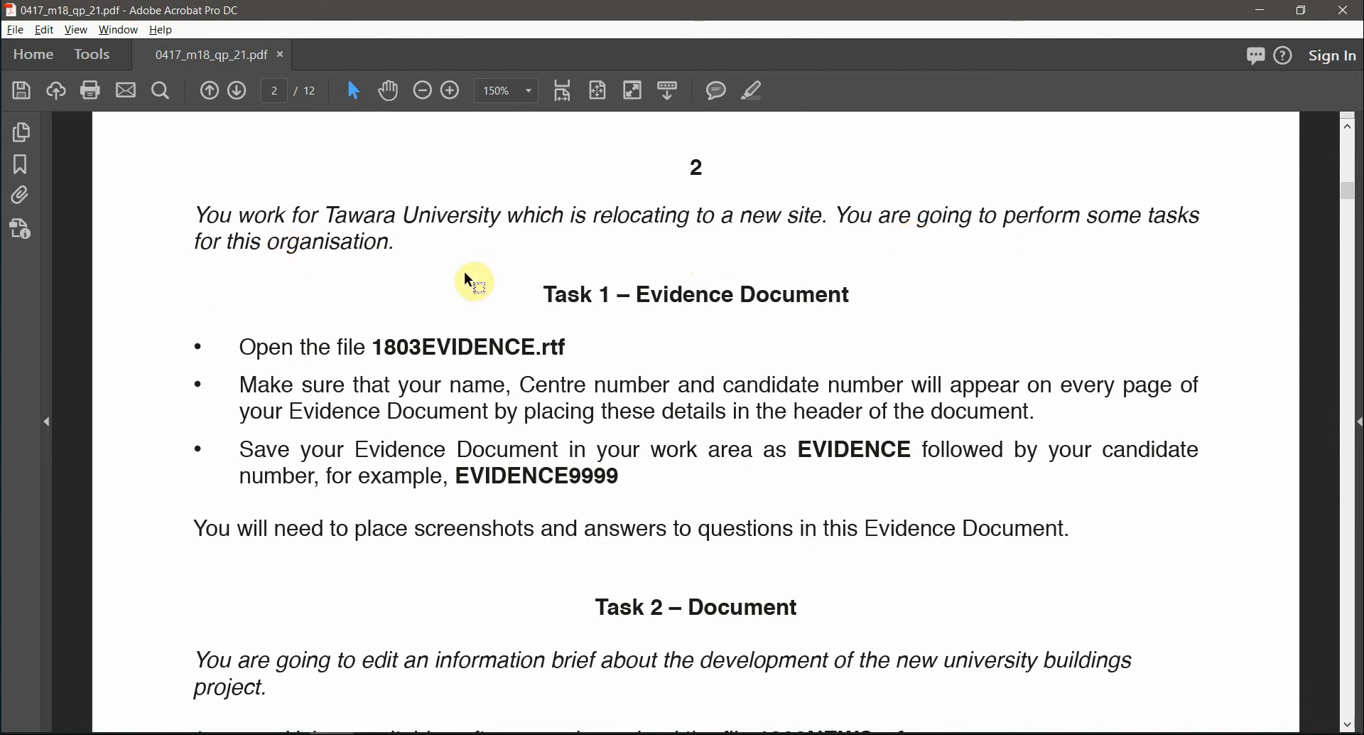
- Highlight the Task 1 – Evidence Document heading and select the file name 1803EVIDENCE
left_click_drag(550, 293, 849, 295)
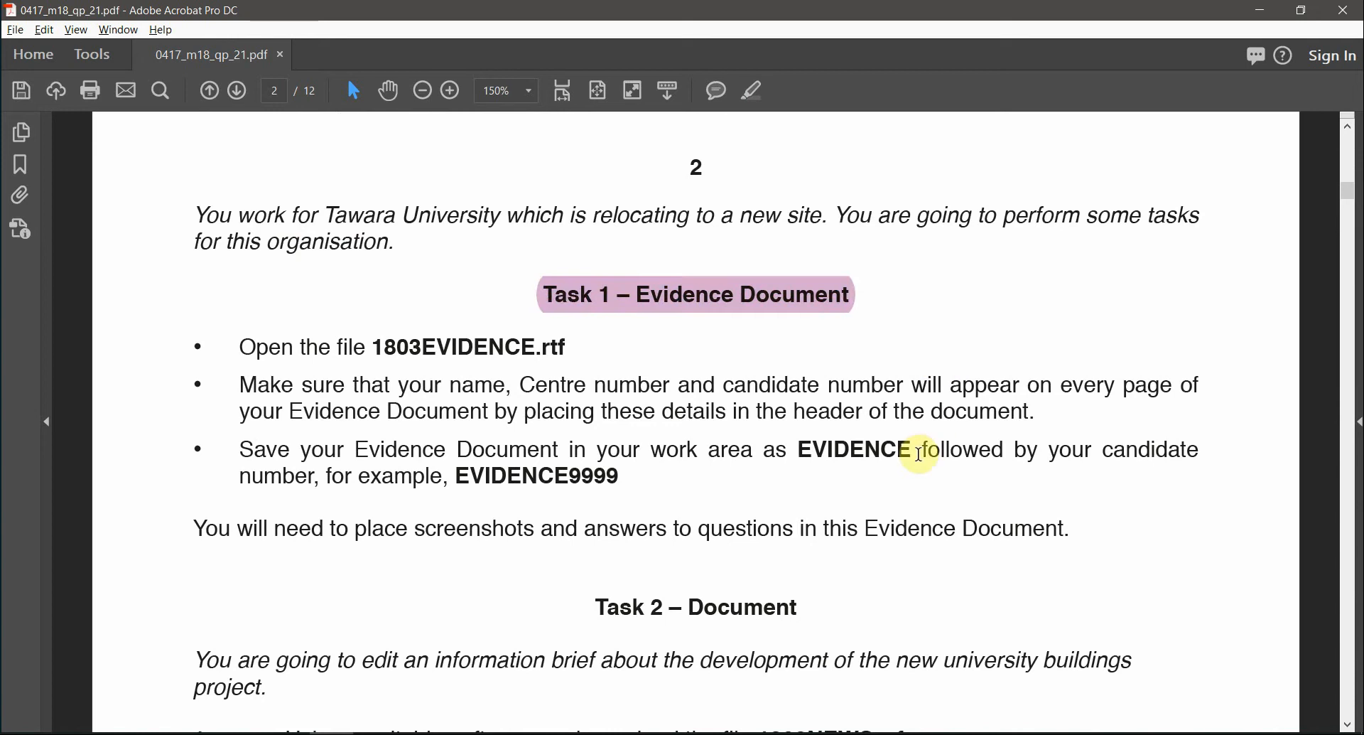
double_click(514, 348)
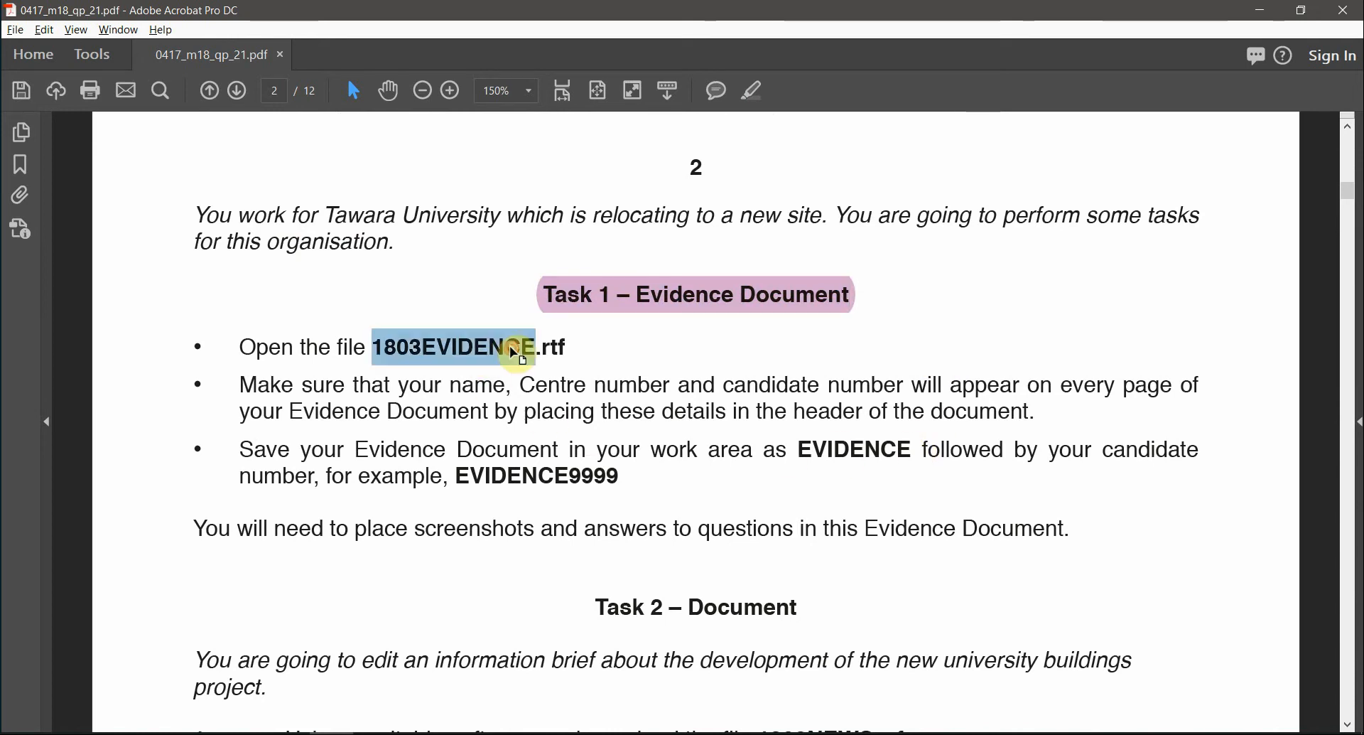
key("alt+Tab")
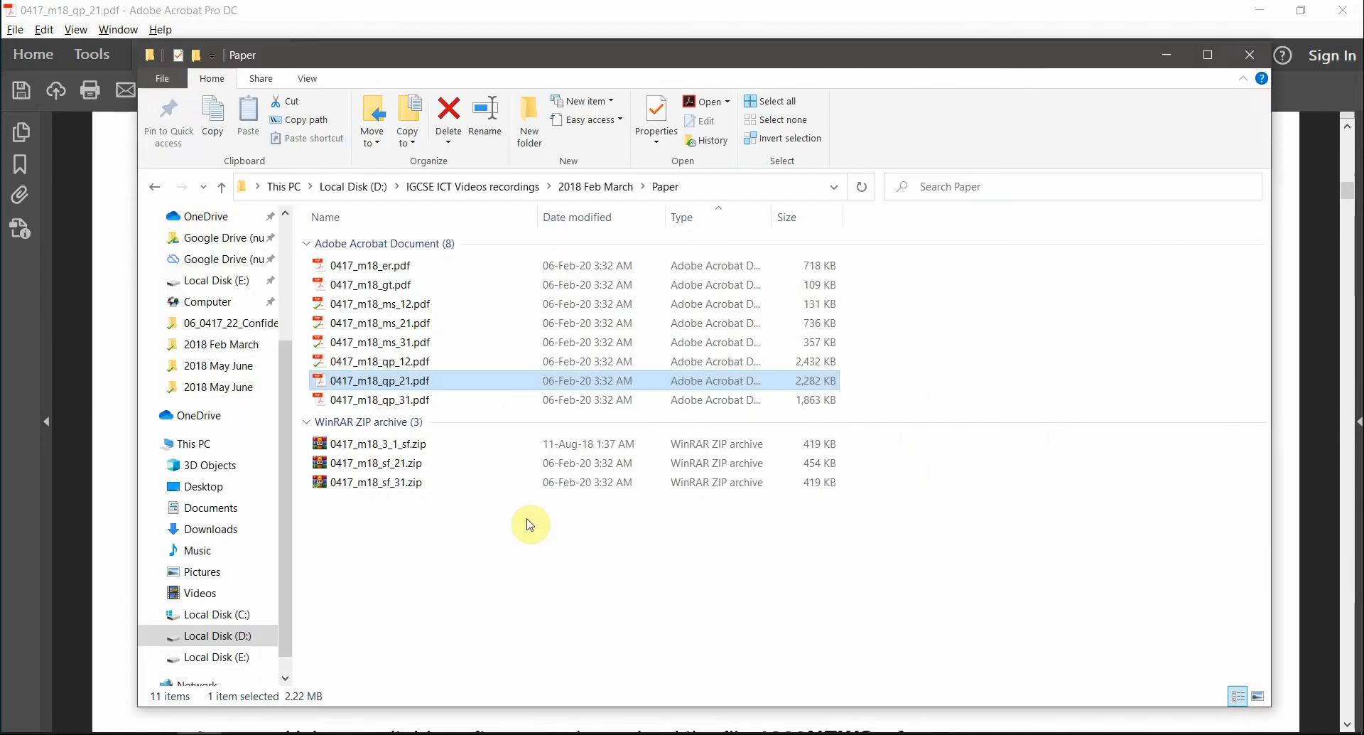
- Extract 0417_m18_sf_21.zip into its own 0417_m18_sf_21 folder
left_click(359, 472)
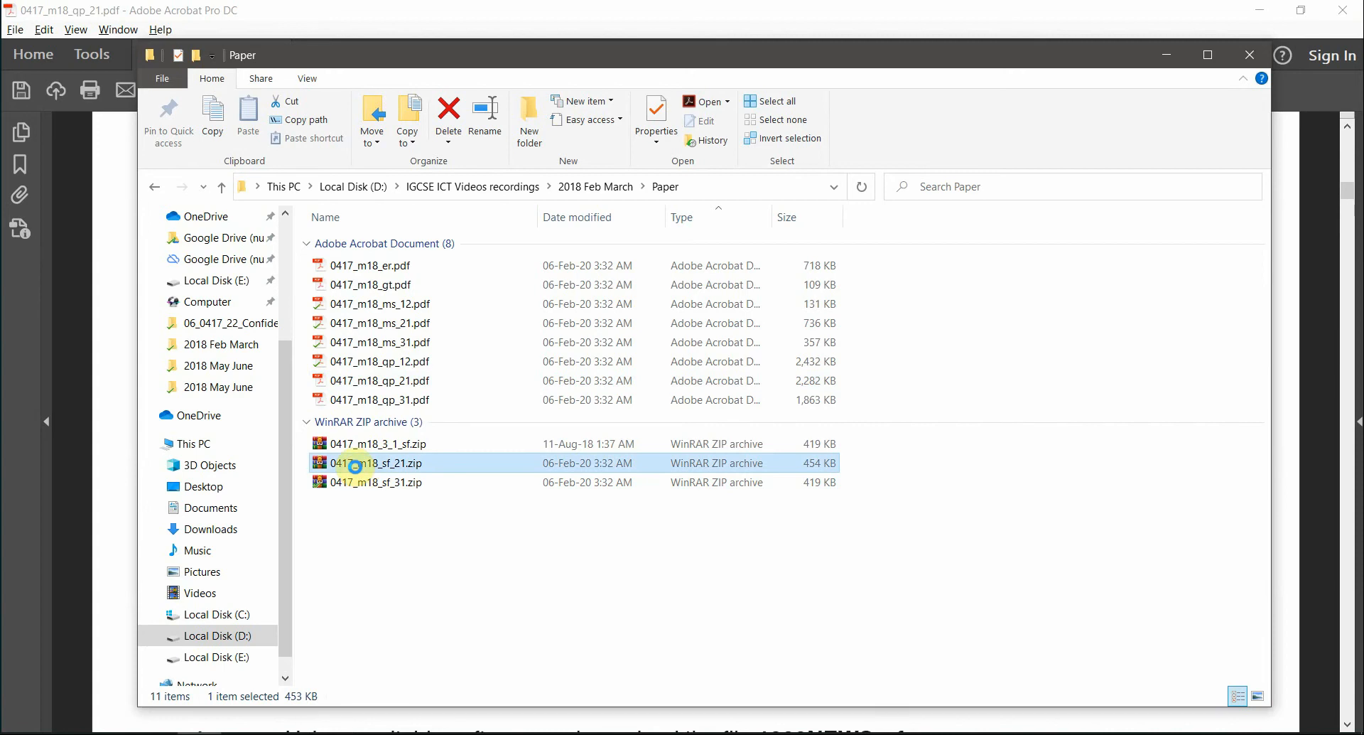
right_click(358, 473)
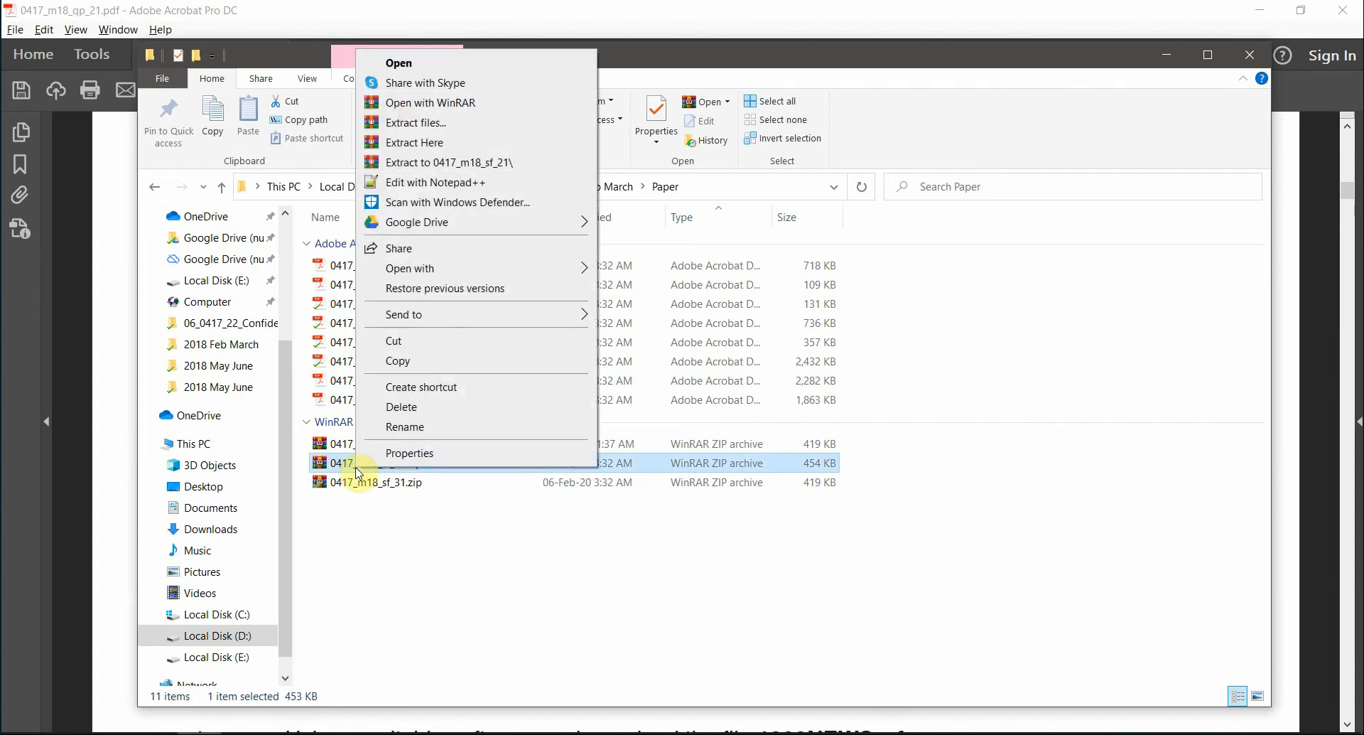
left_click(530, 163)
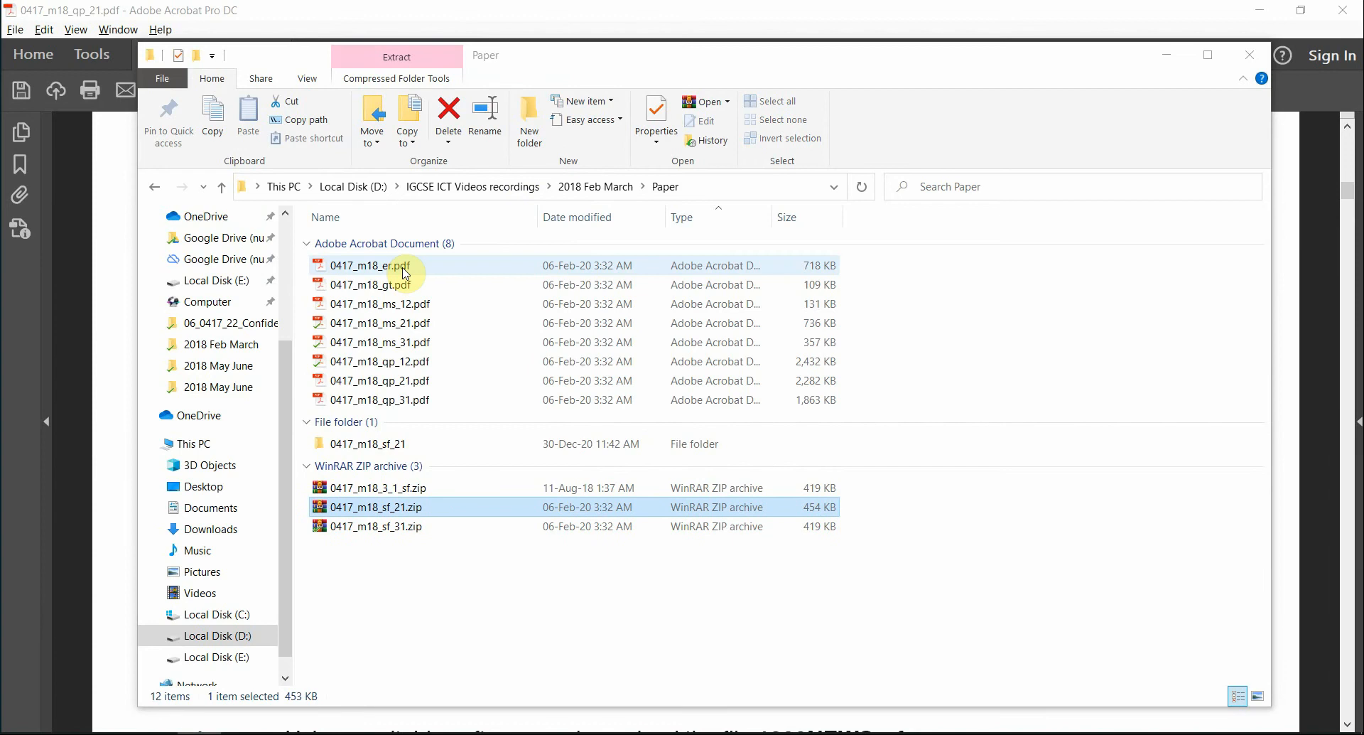
- Open the 03_0417_21_Confidential Source Files 2018 subfolder and group its files by type
left_click(387, 441)
key("F2")
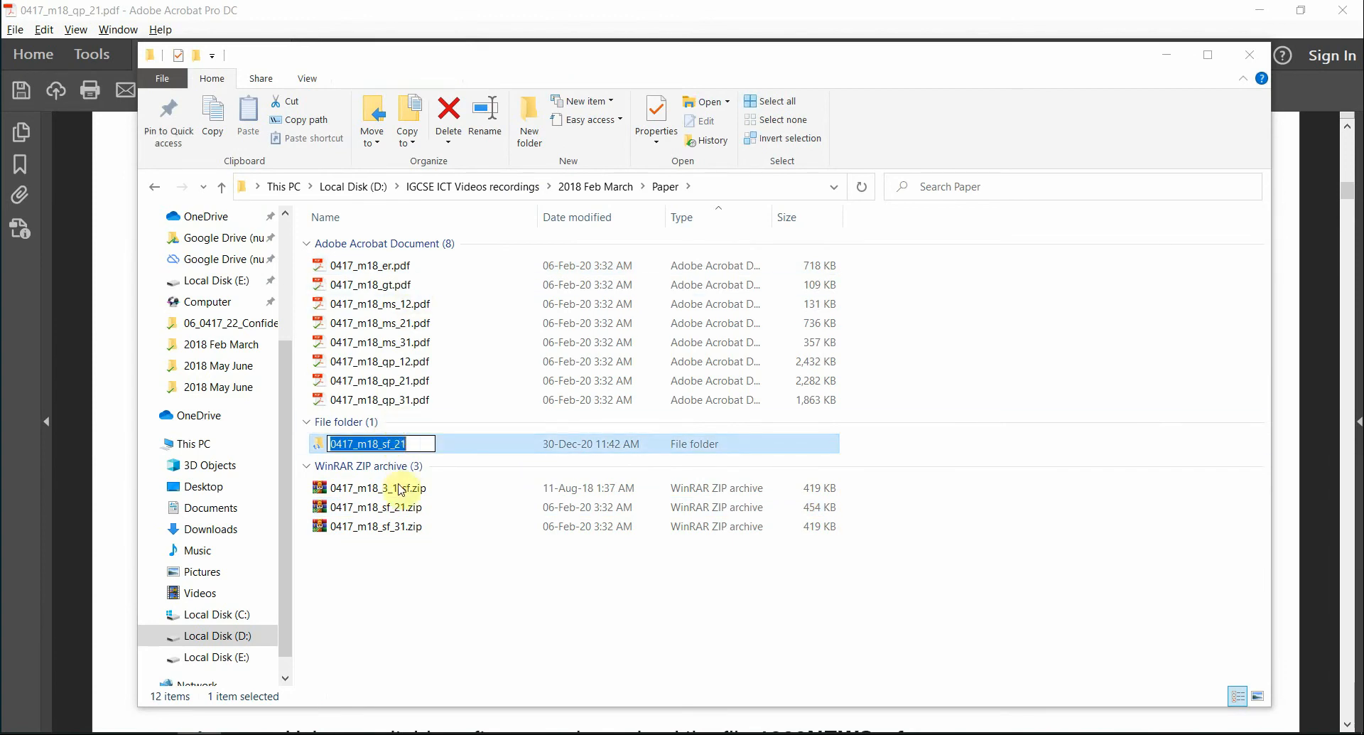
double_click(455, 446)
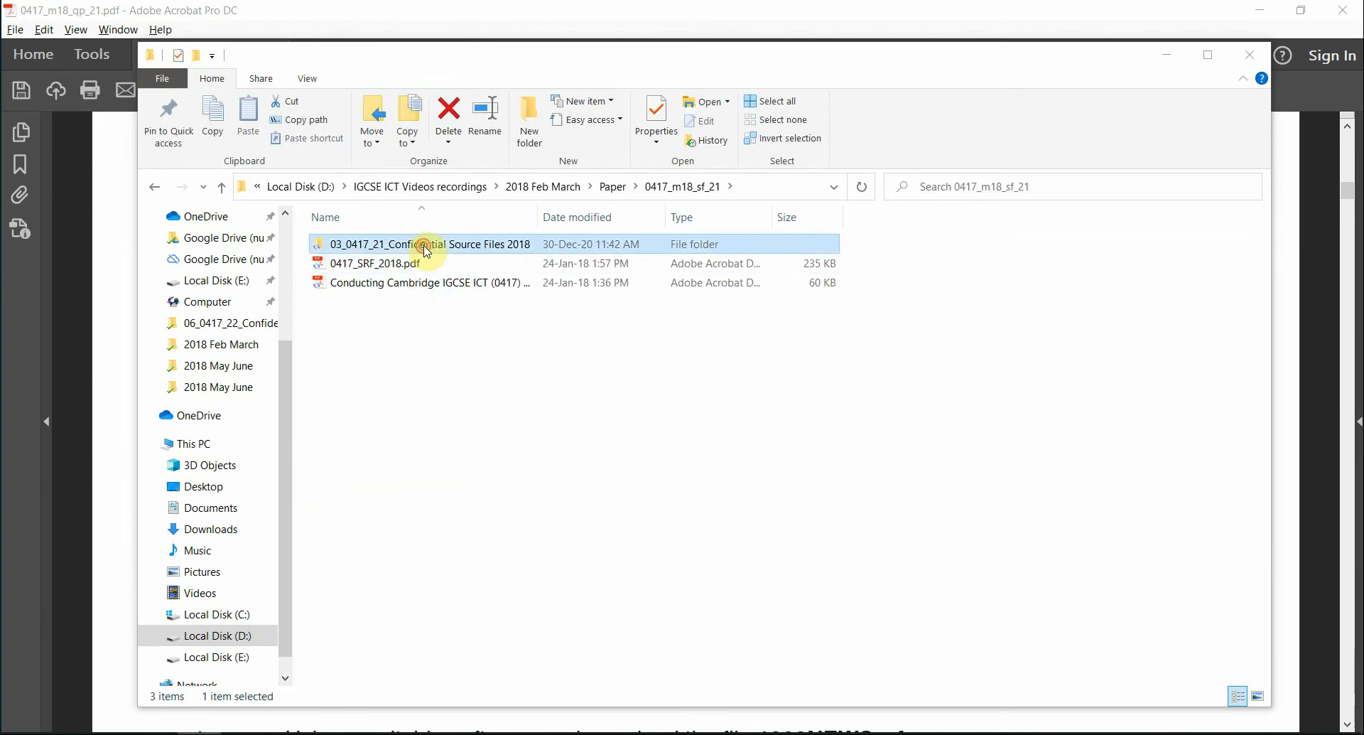
double_click(426, 245)
right_click(581, 631)
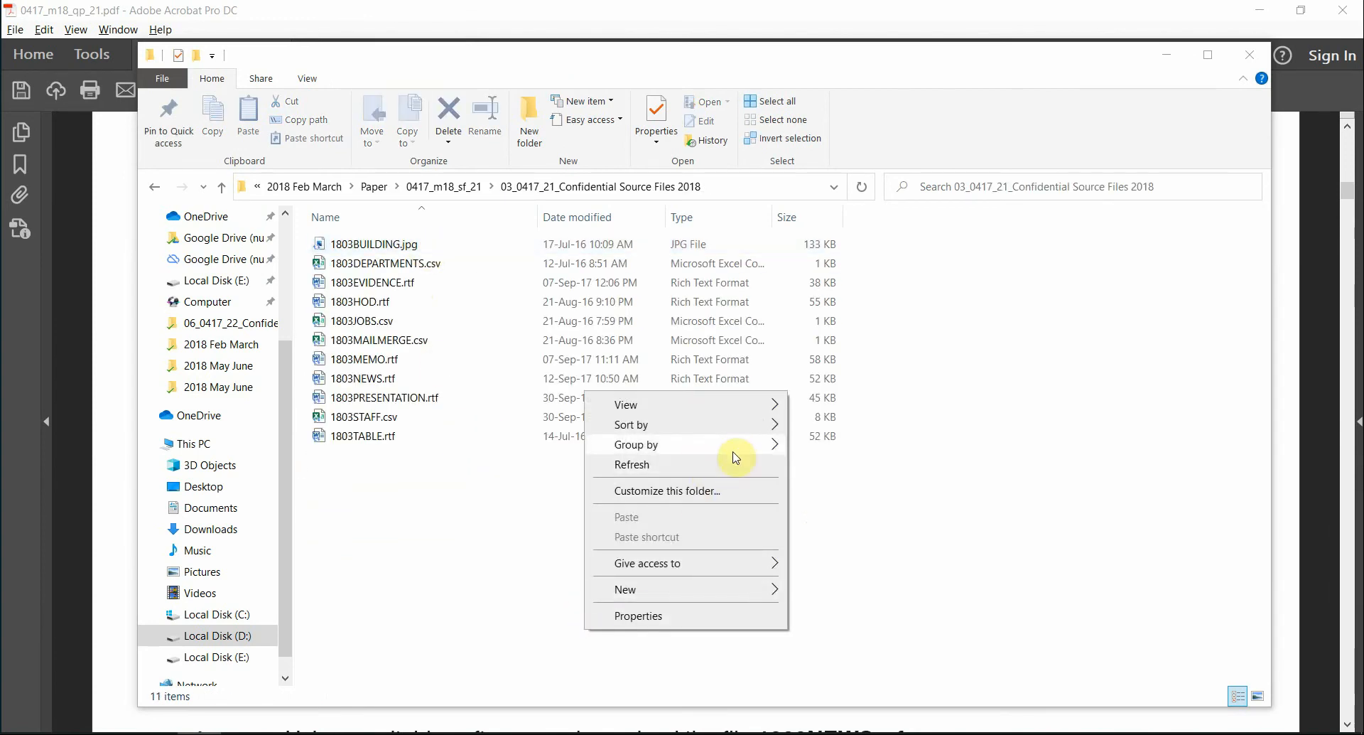
mouse_move(736, 455)
left_click(823, 486)
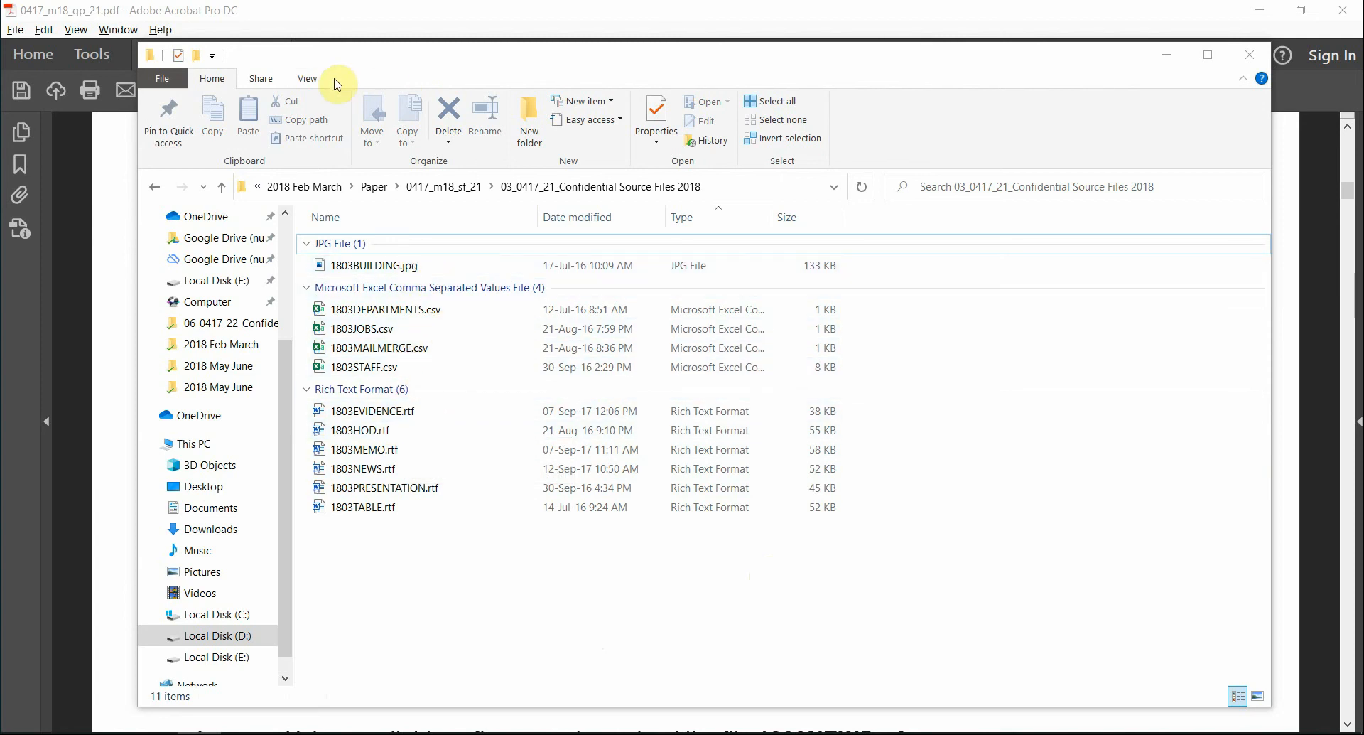
- Turn on file name extensions and select 1803EVIDENCE.rtf, leaving its name unchanged
left_click(304, 81)
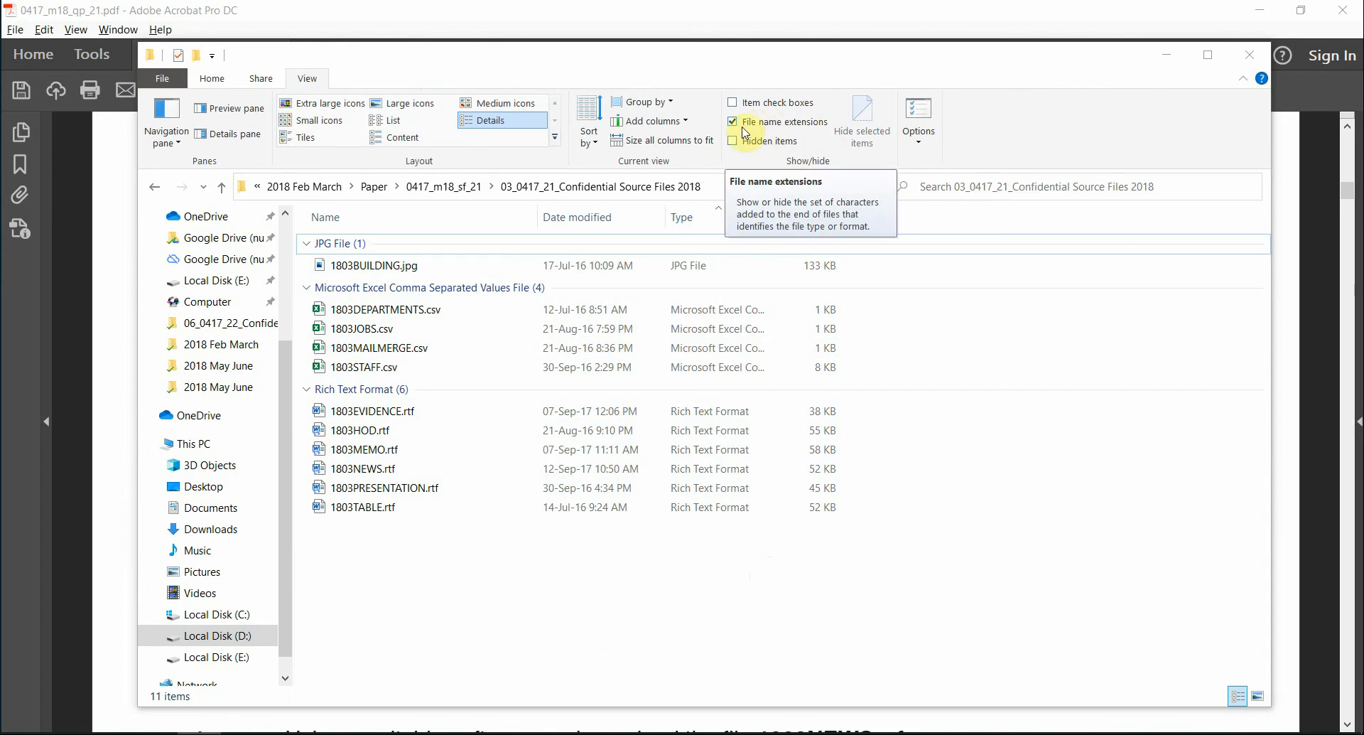
left_click(461, 594)
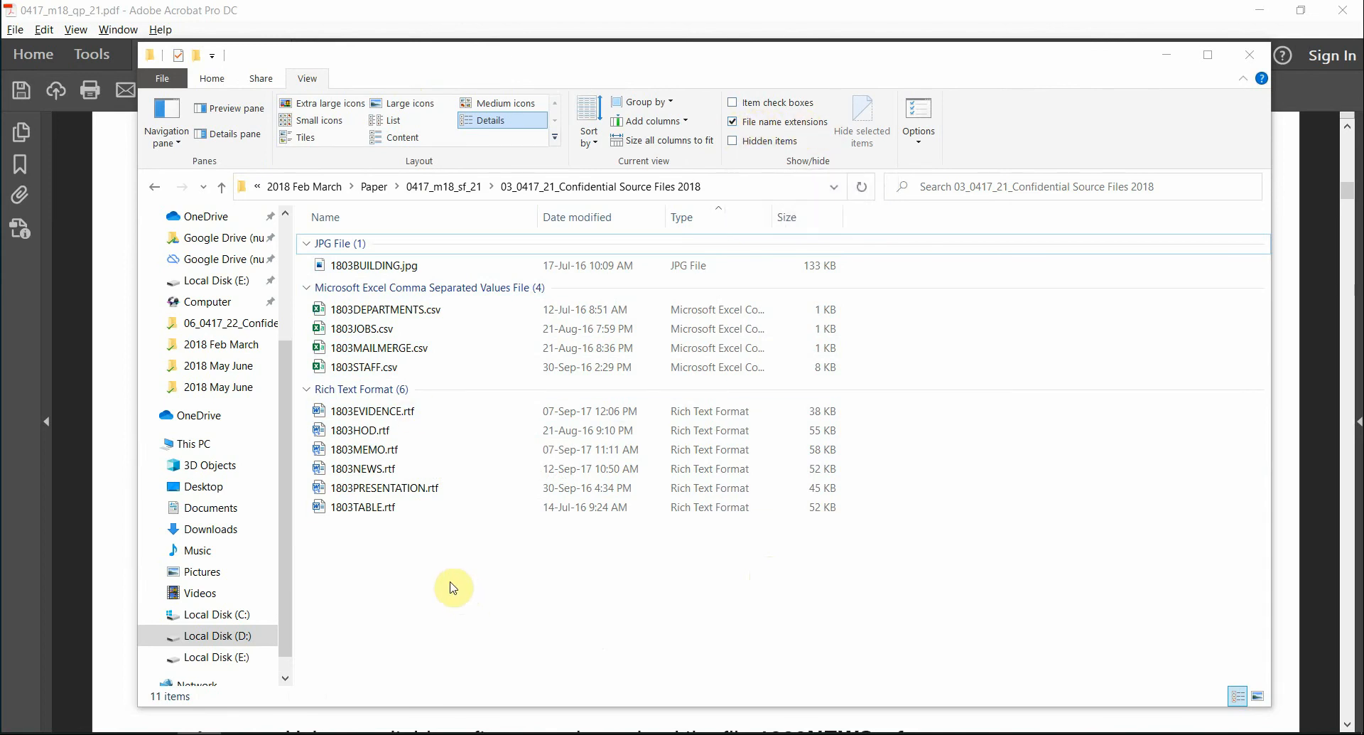
left_click(379, 415)
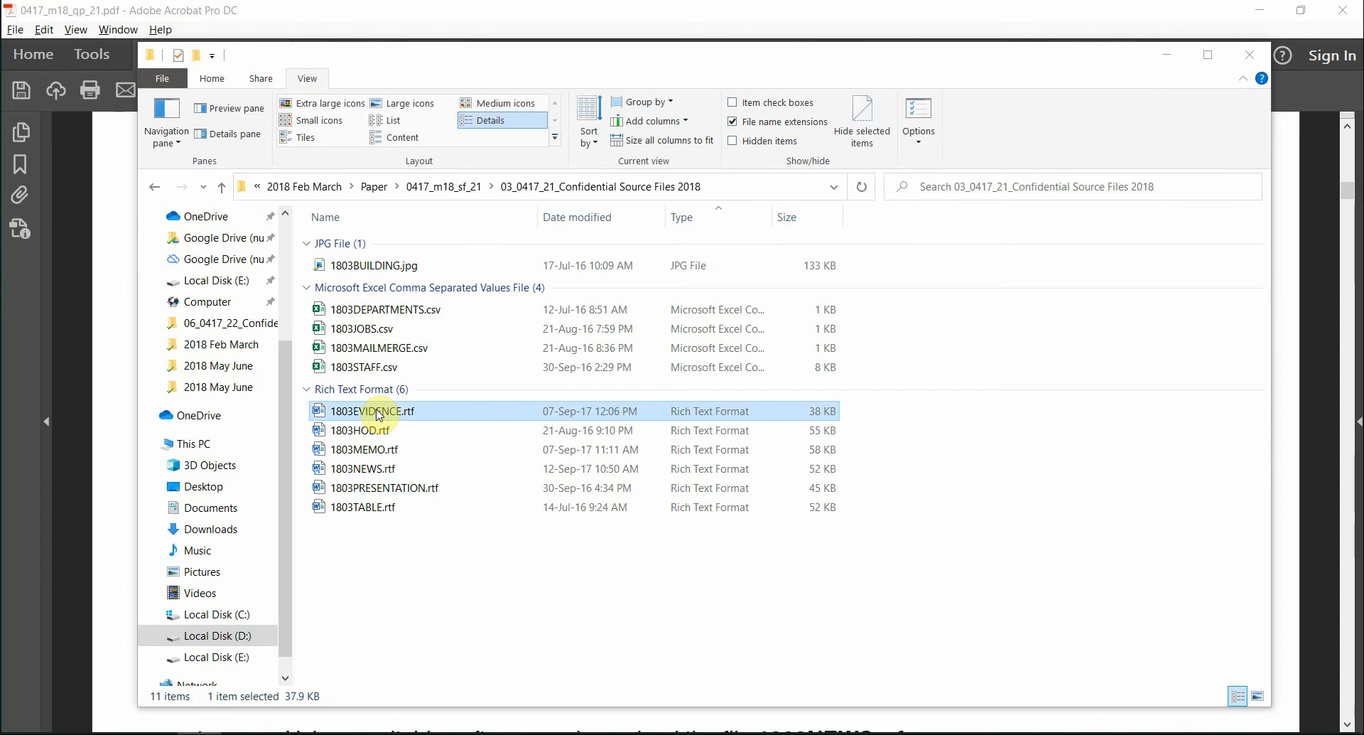
left_click(379, 413)
left_click(498, 407)
- Highlight the word header pink in the PDF, then start editing the header of 1803EVIDENCE.rtf
key("alt+Tab")
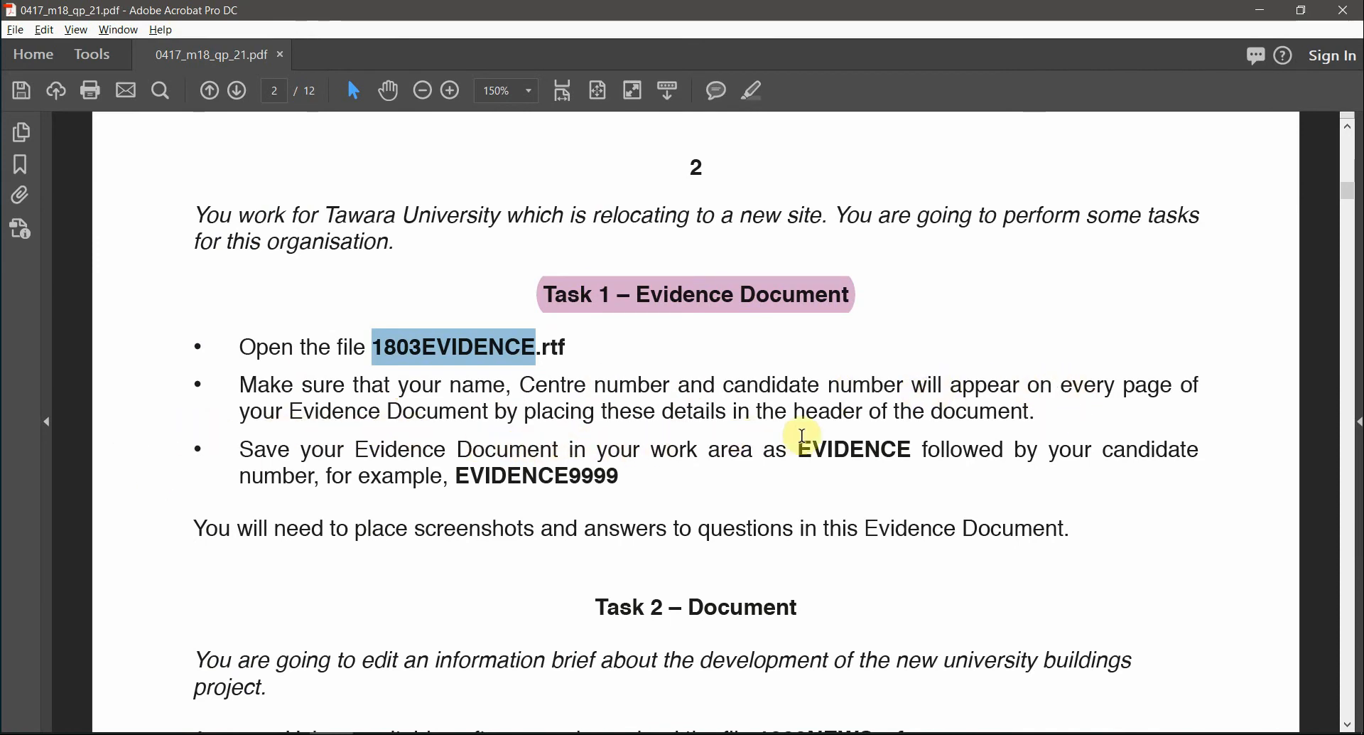
double_click(812, 415)
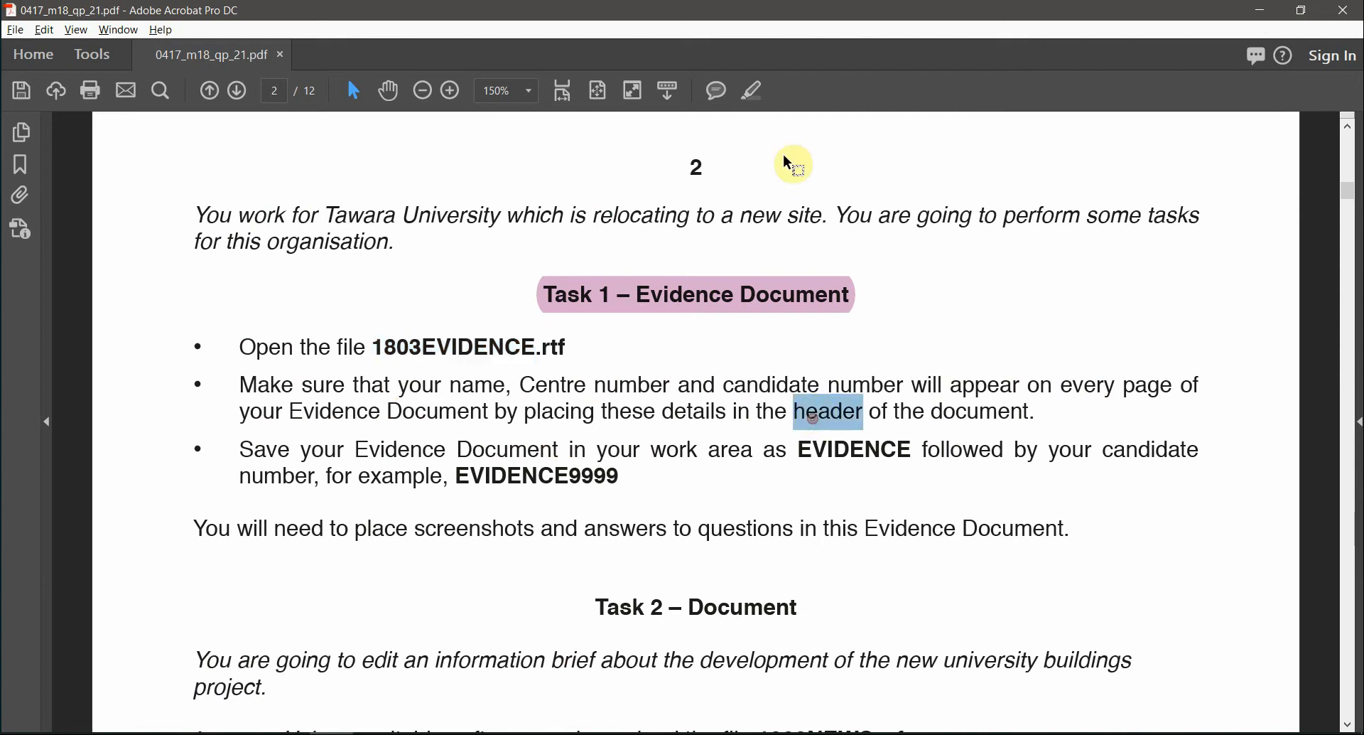
left_click(752, 90)
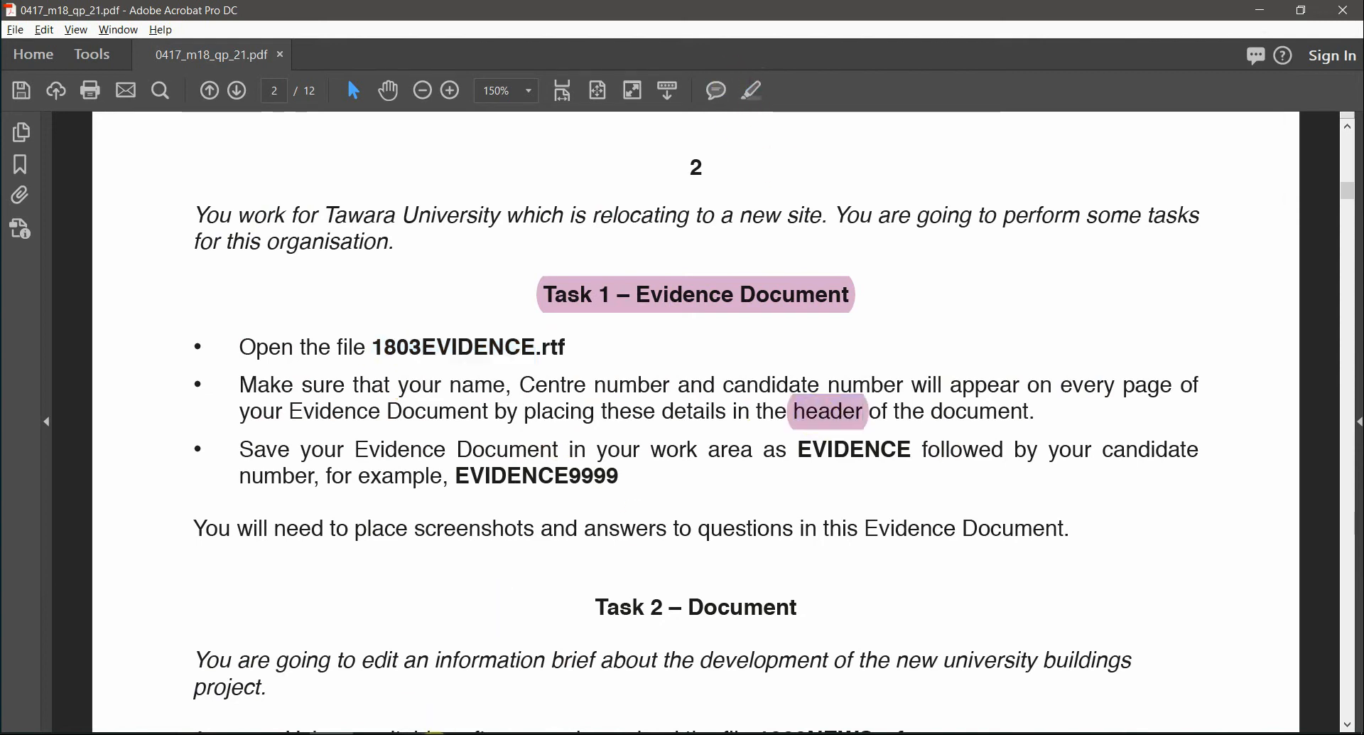
left_click(434, 734)
double_click(656, 199)
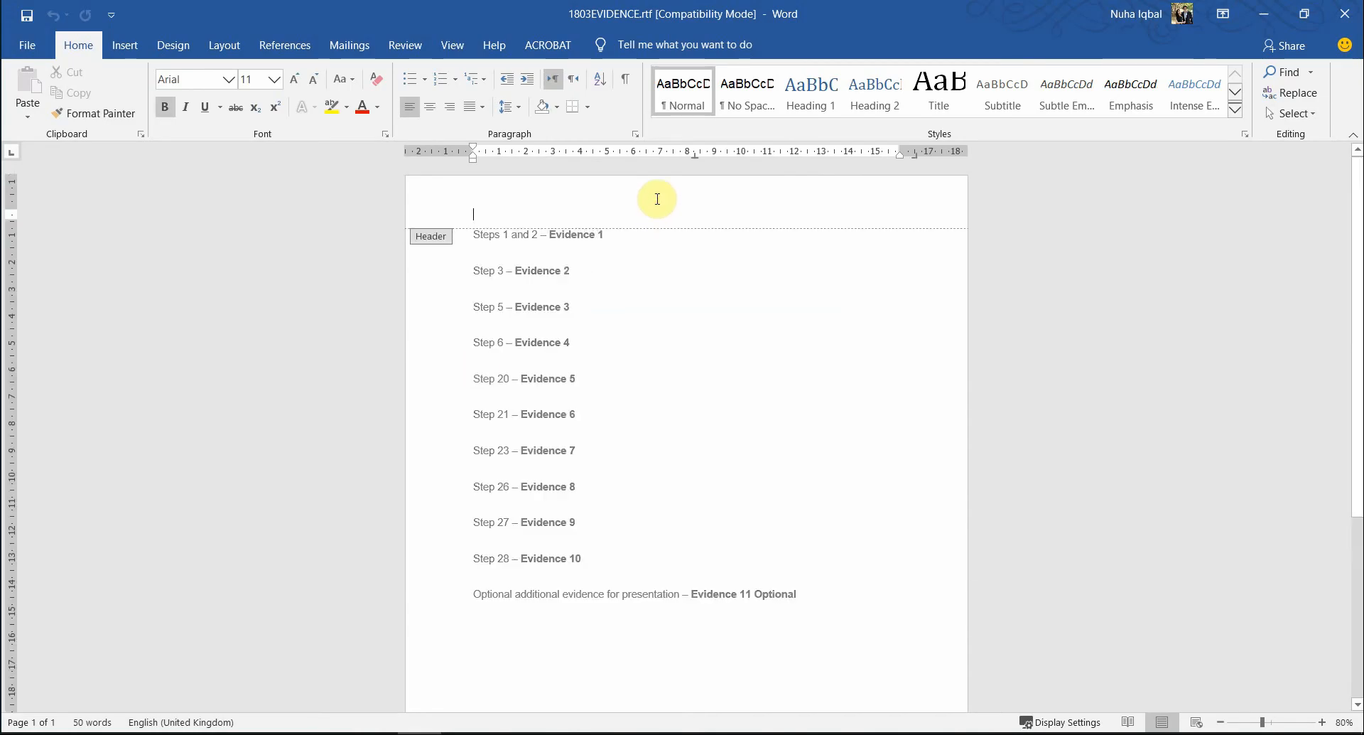
- Insert a Blank (Three Columns) header holding the candidate's name, centre number and candidate number
left_click(37, 108)
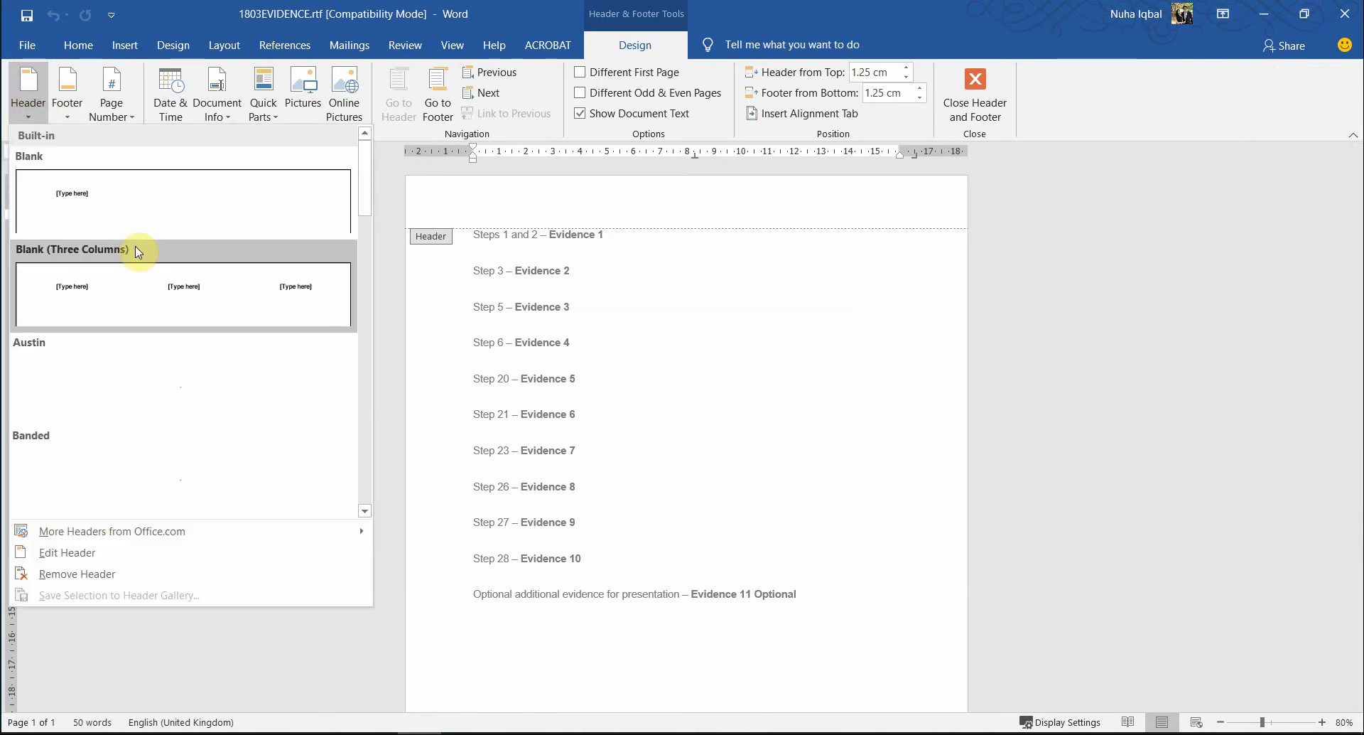
left_click(136, 248)
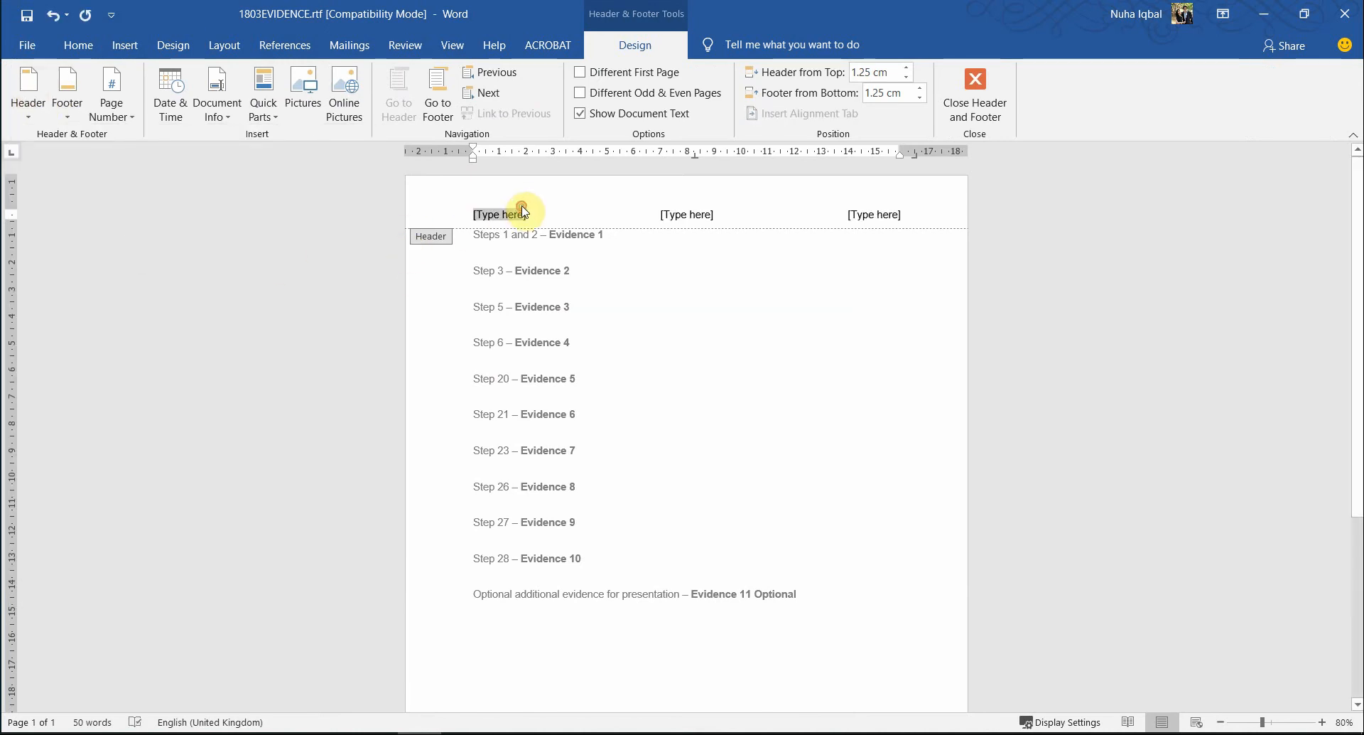
type("Nuha\t")
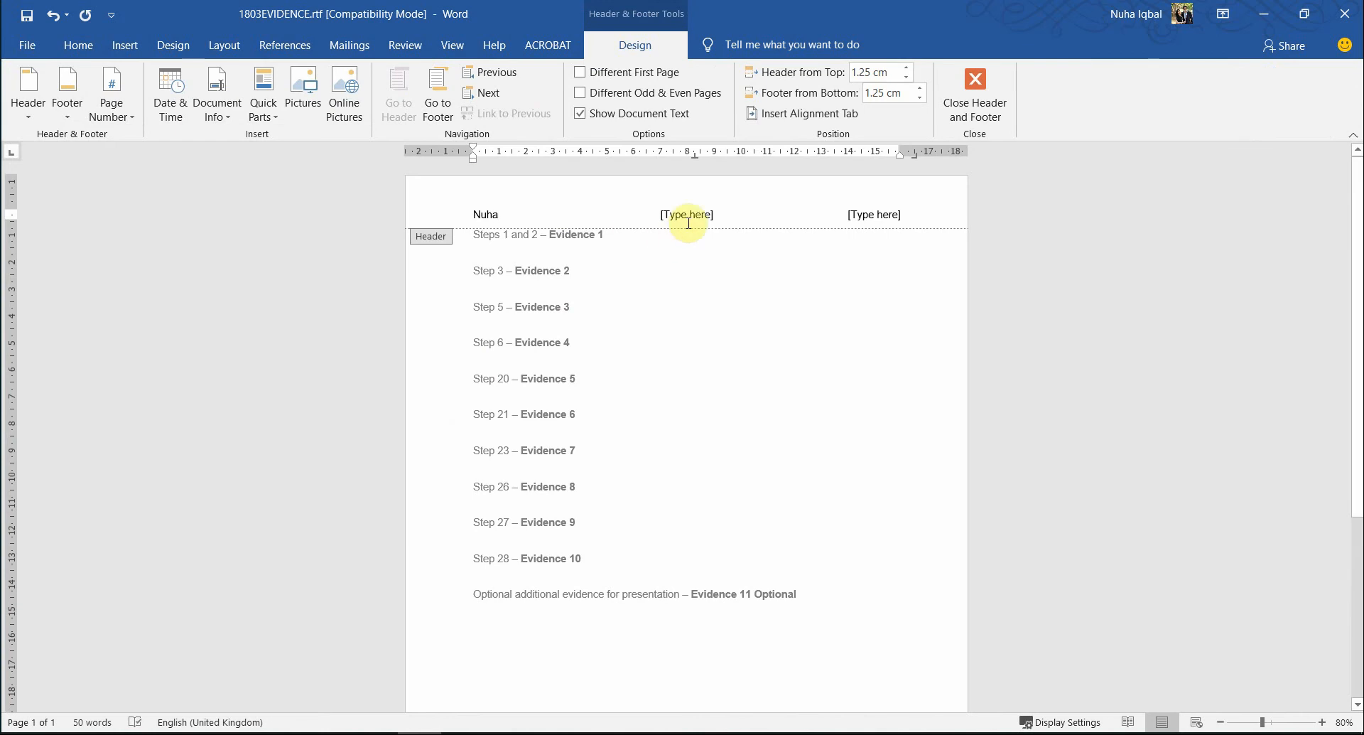
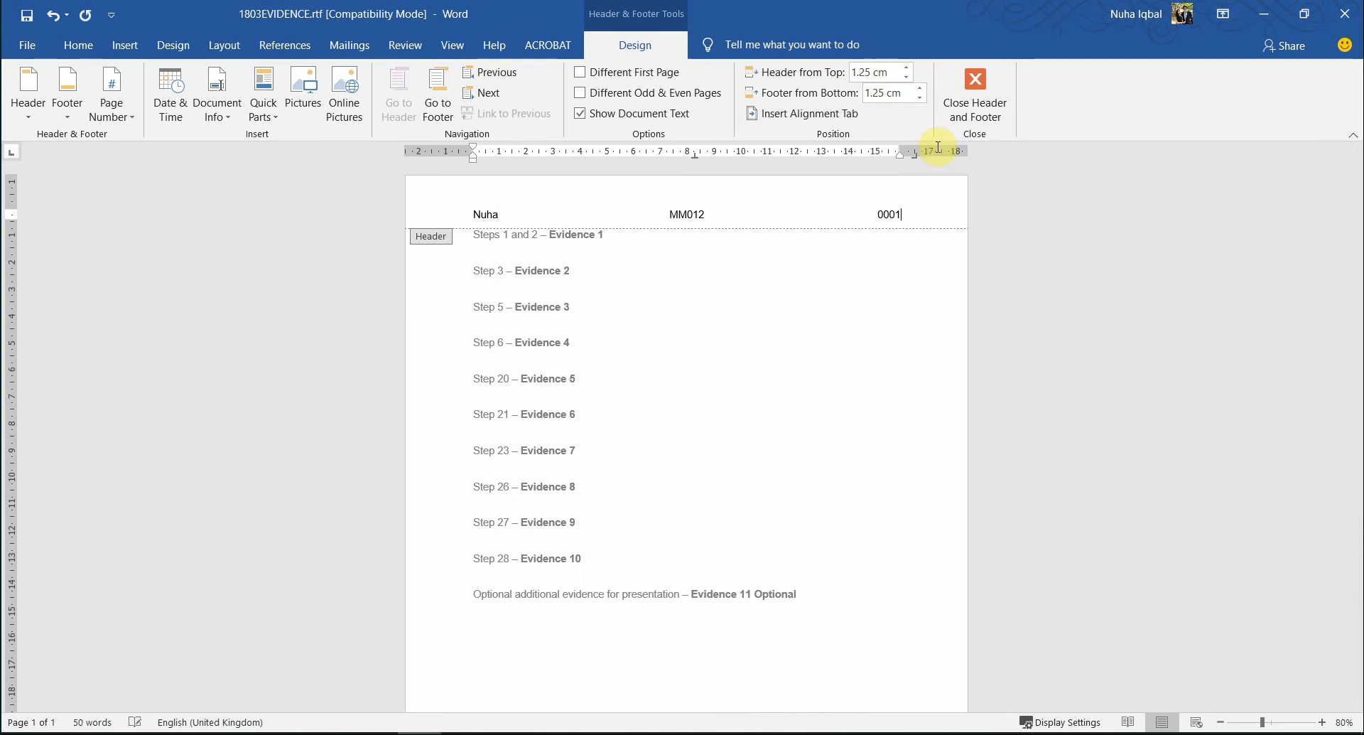
left_click(979, 97)
key("alt+Tab")
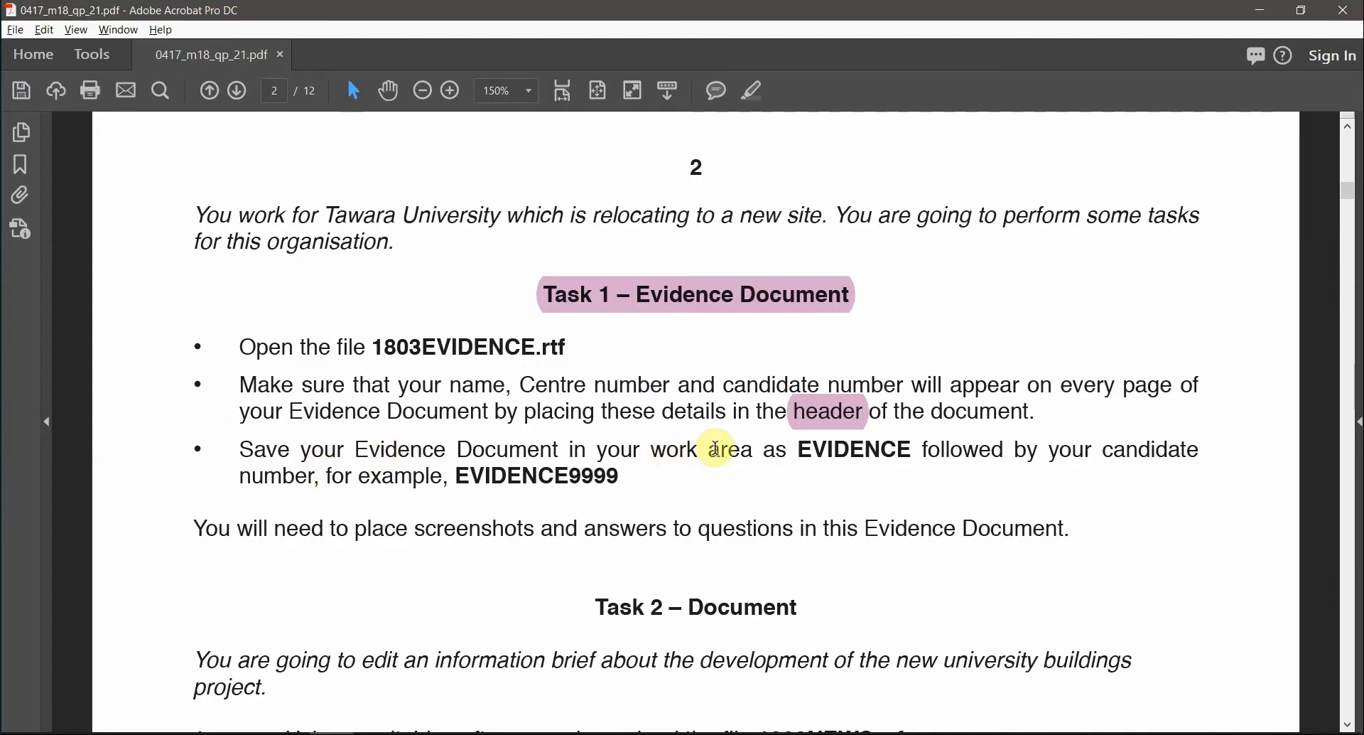
double_click(829, 448)
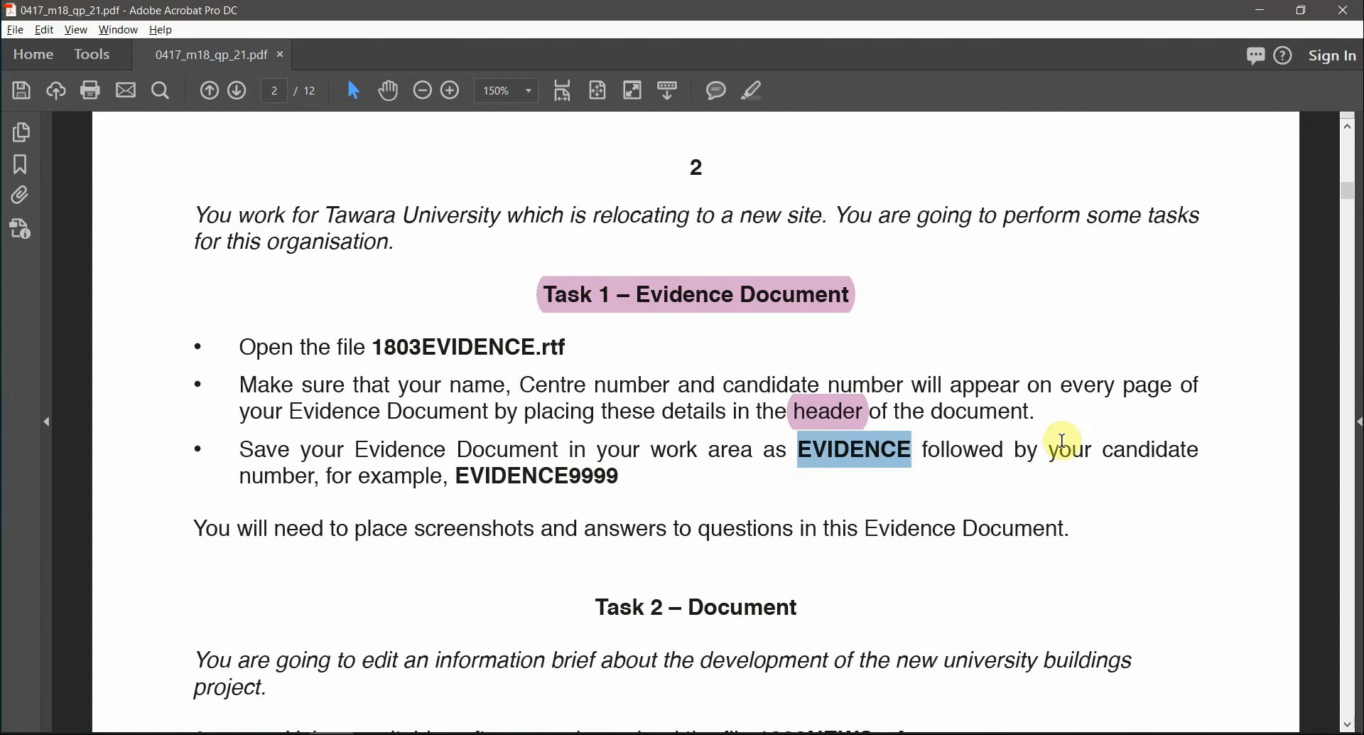
double_click(554, 476)
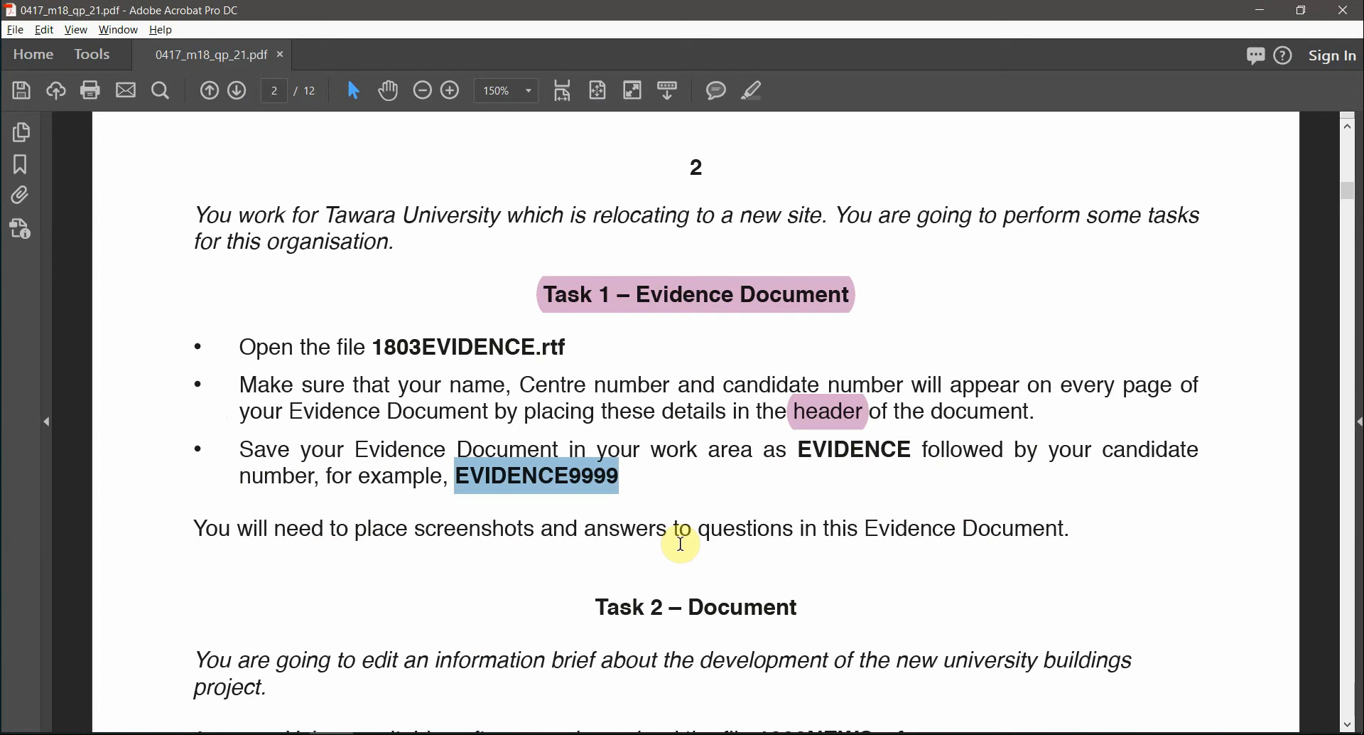
key("alt+Tab")
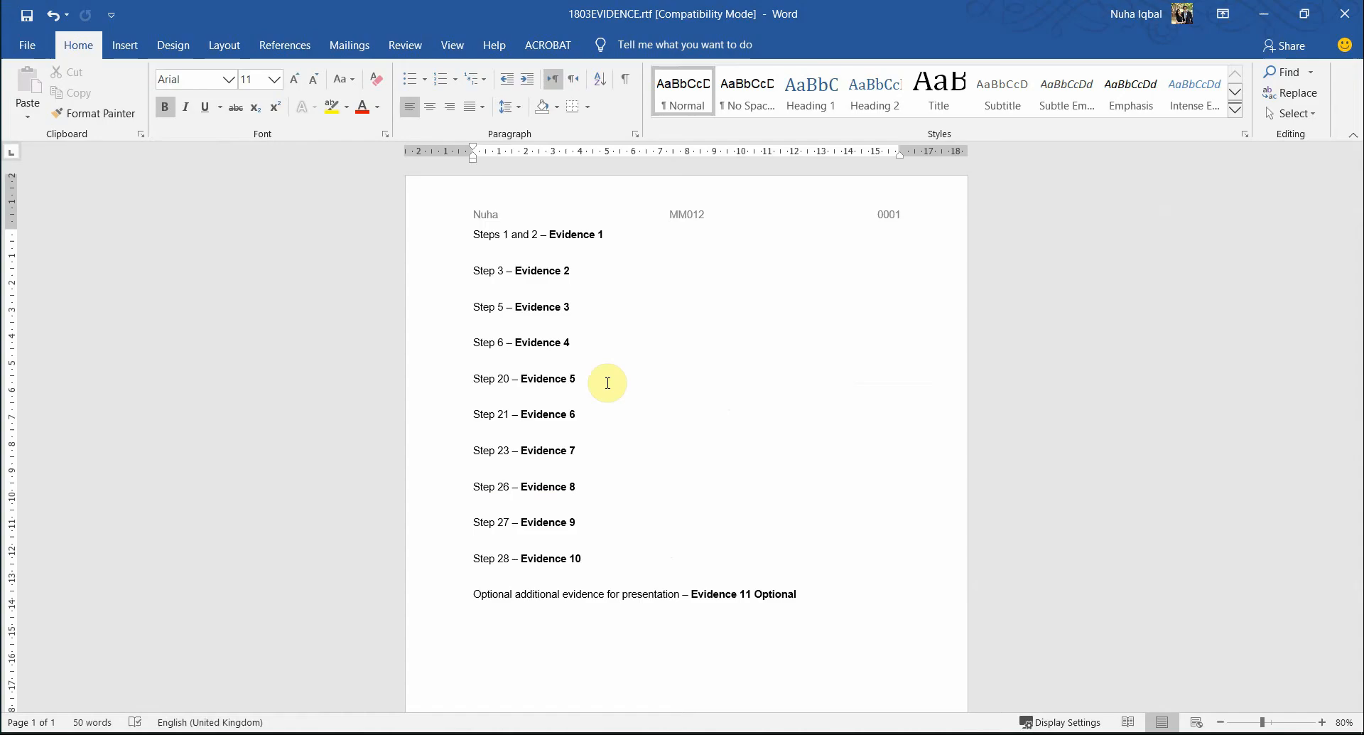
- Save the evidence file as Word Document EVIDENCE0001.docx, accepting the file format upgrade
left_click(31, 51)
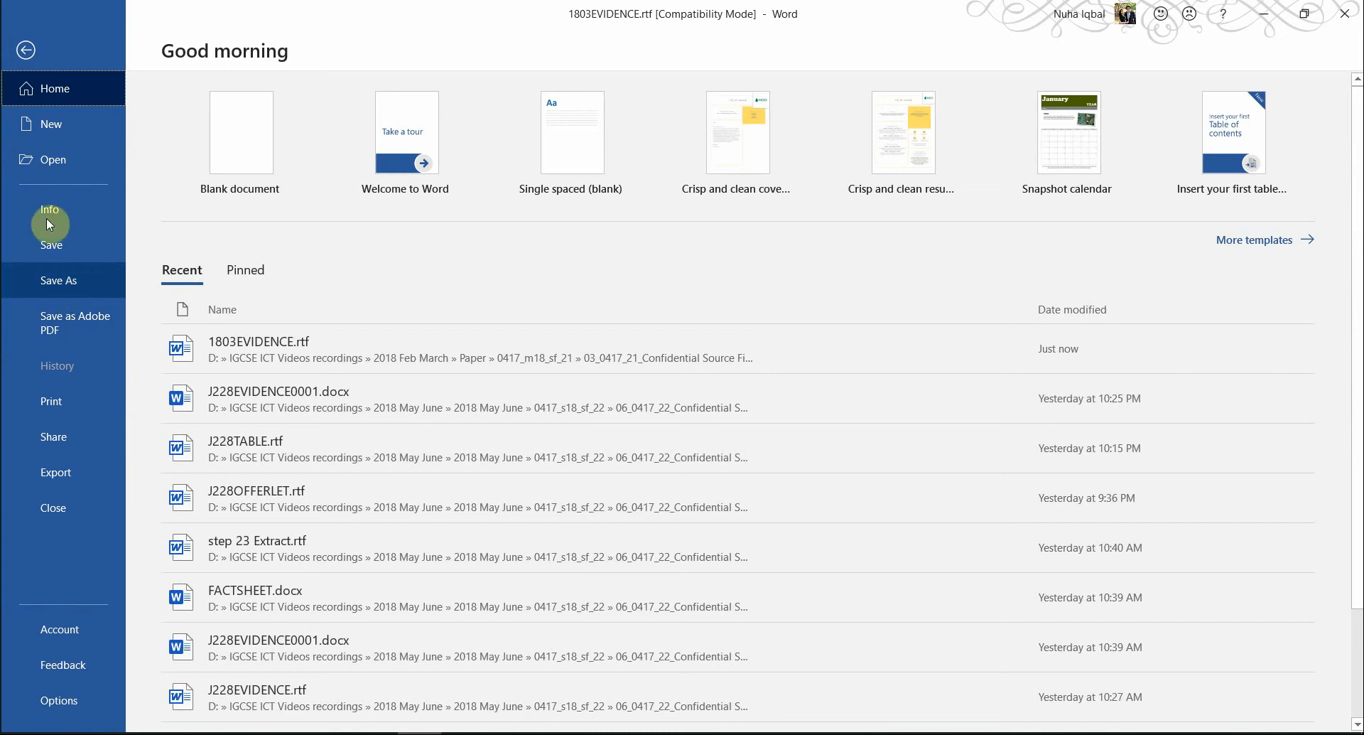
left_click(70, 282)
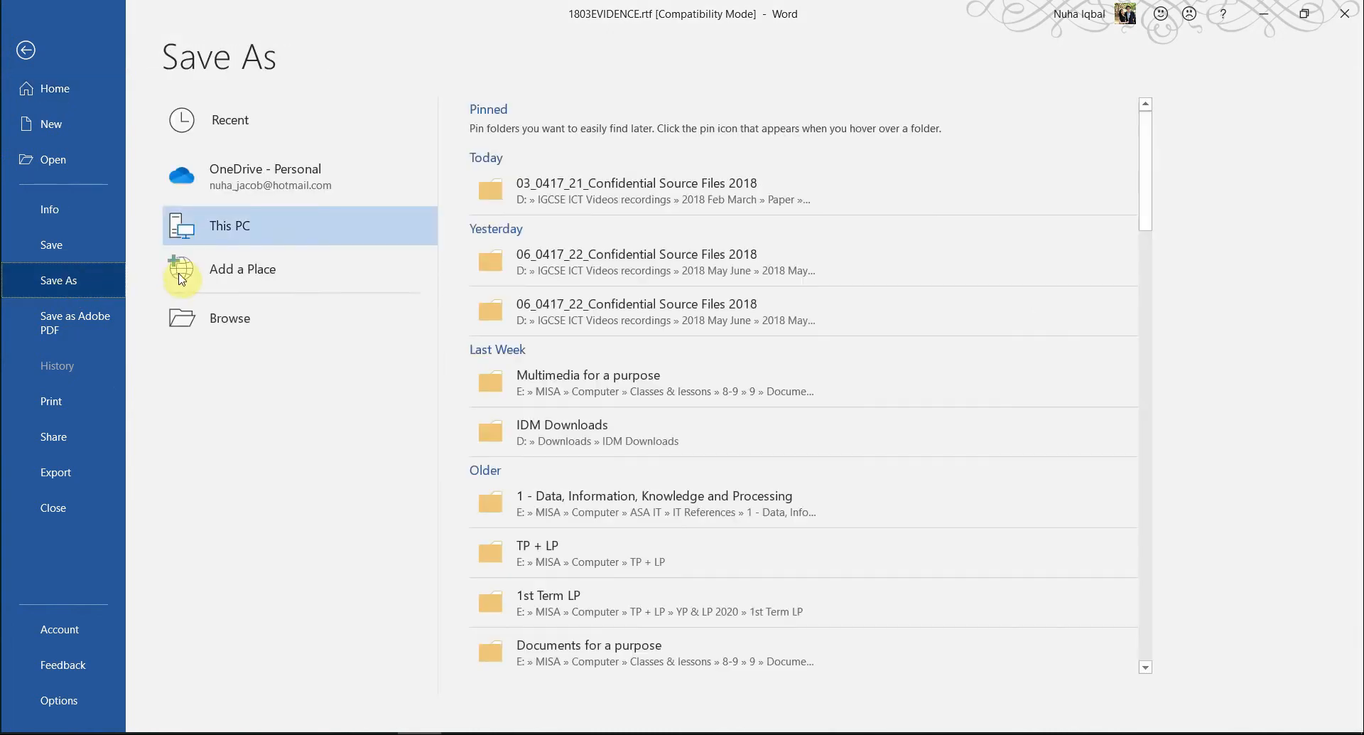
left_click(269, 321)
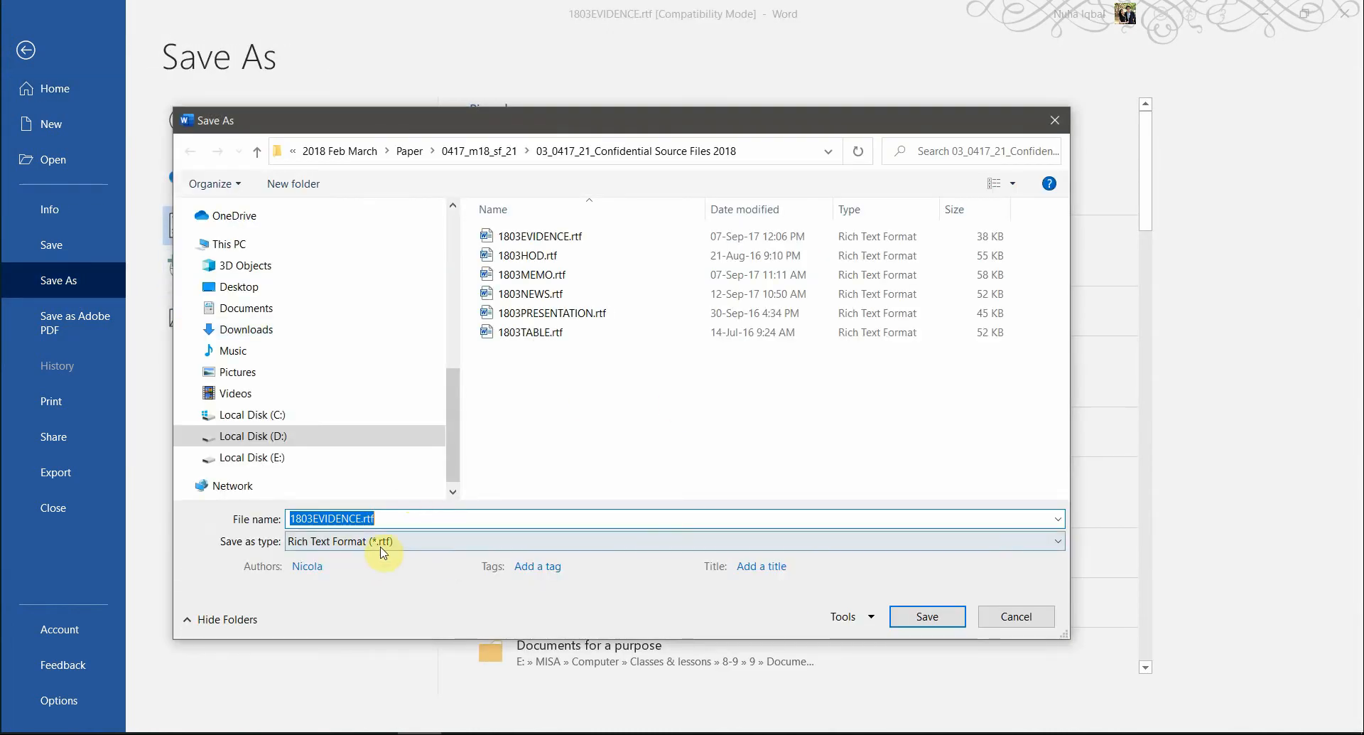
left_click(380, 542)
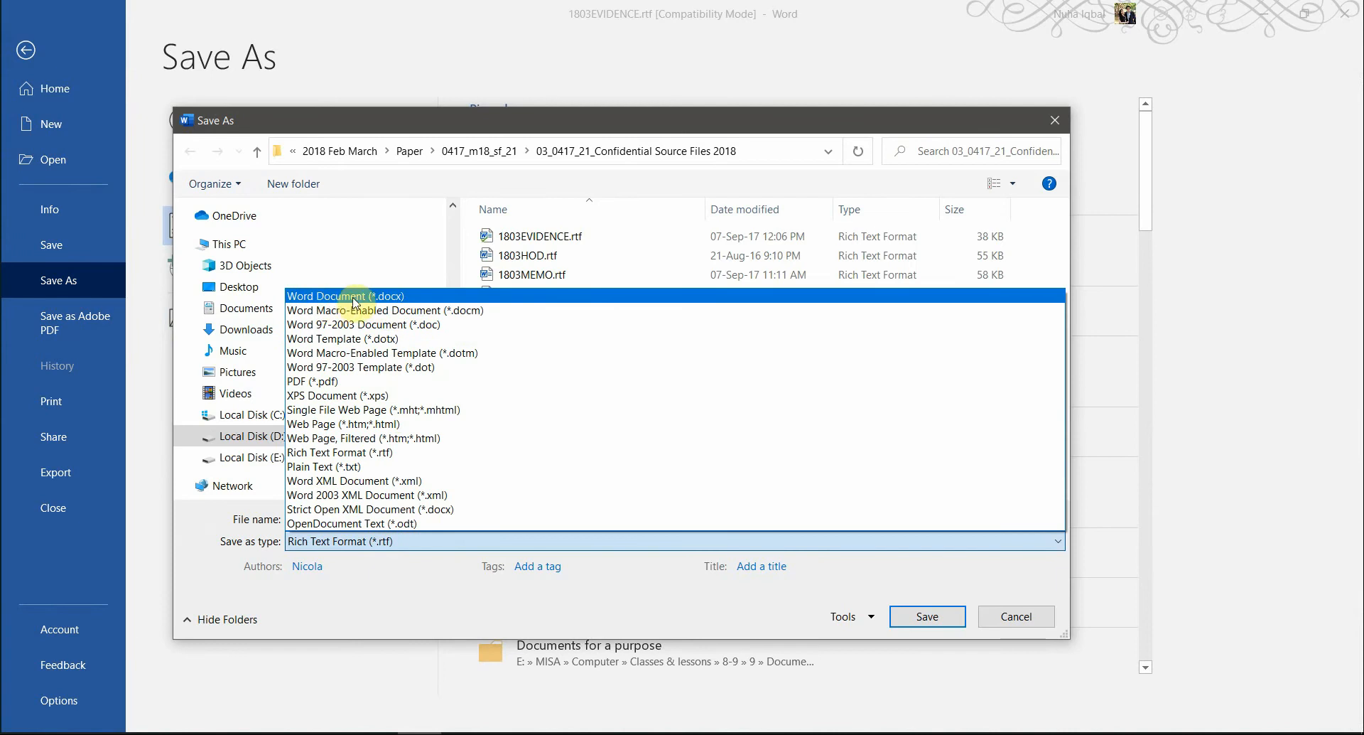
left_click(353, 296)
left_click(398, 516)
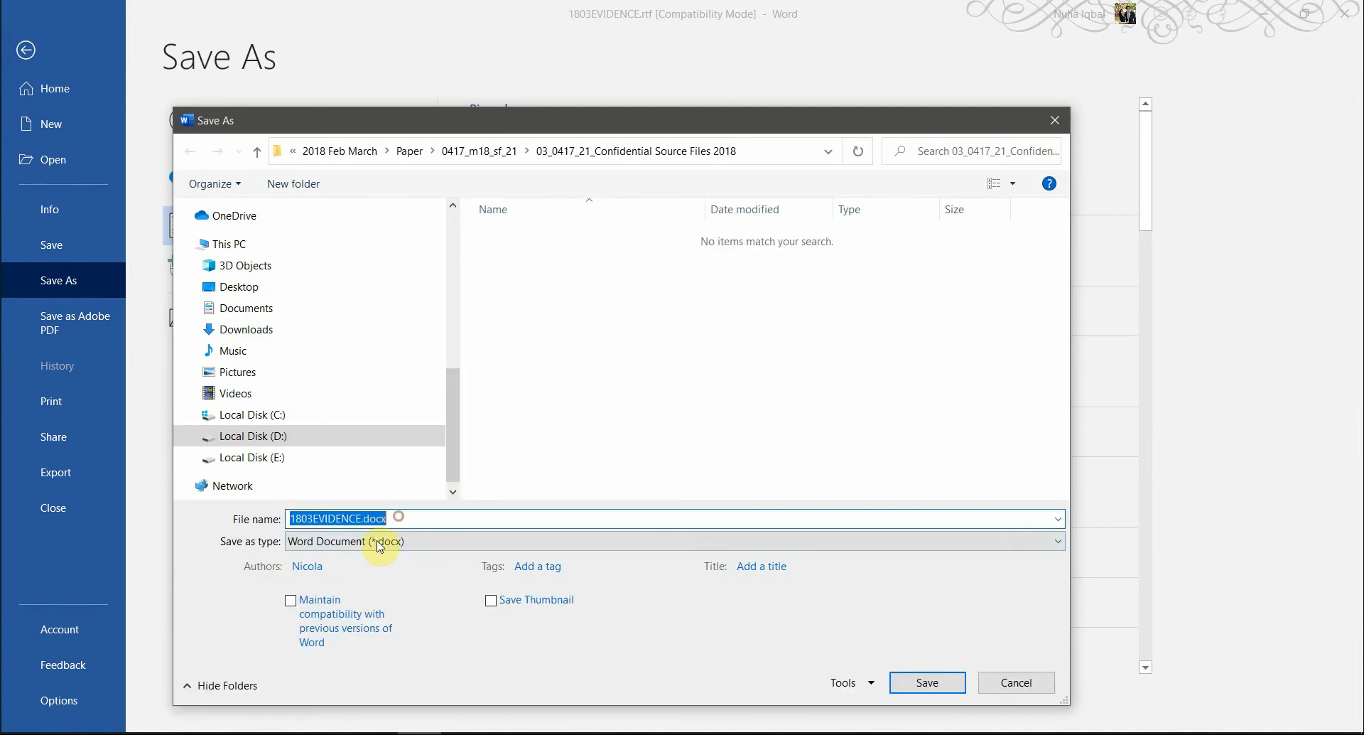
type("EVIDENCE9999")
left_click(390, 543)
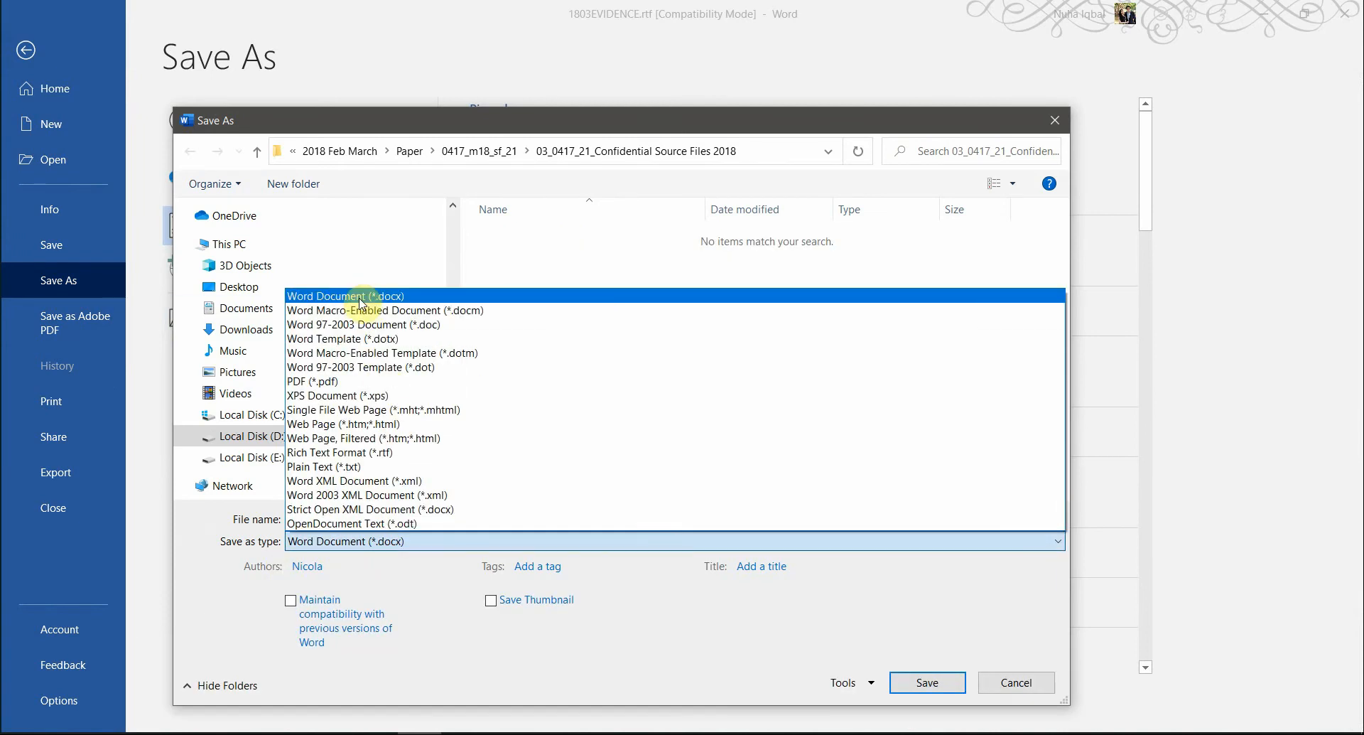
left_click(428, 679)
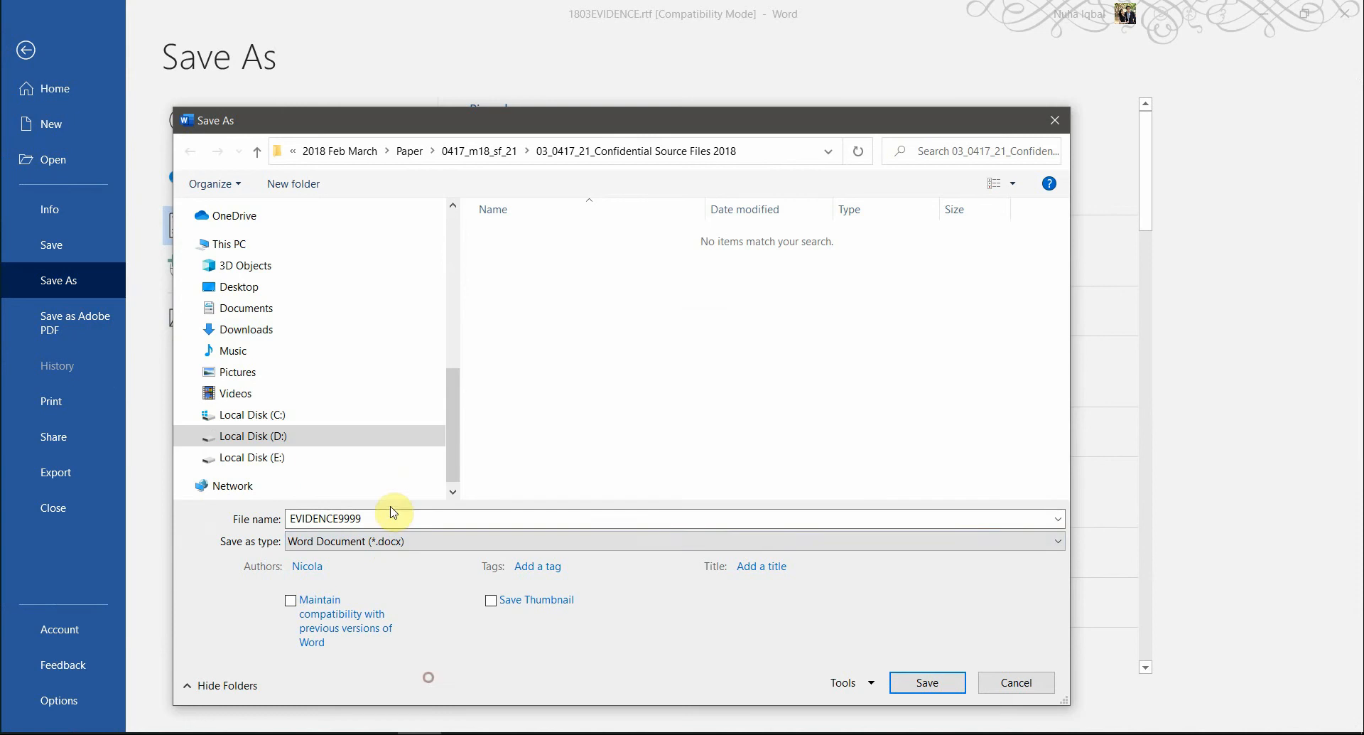
double_click(368, 517)
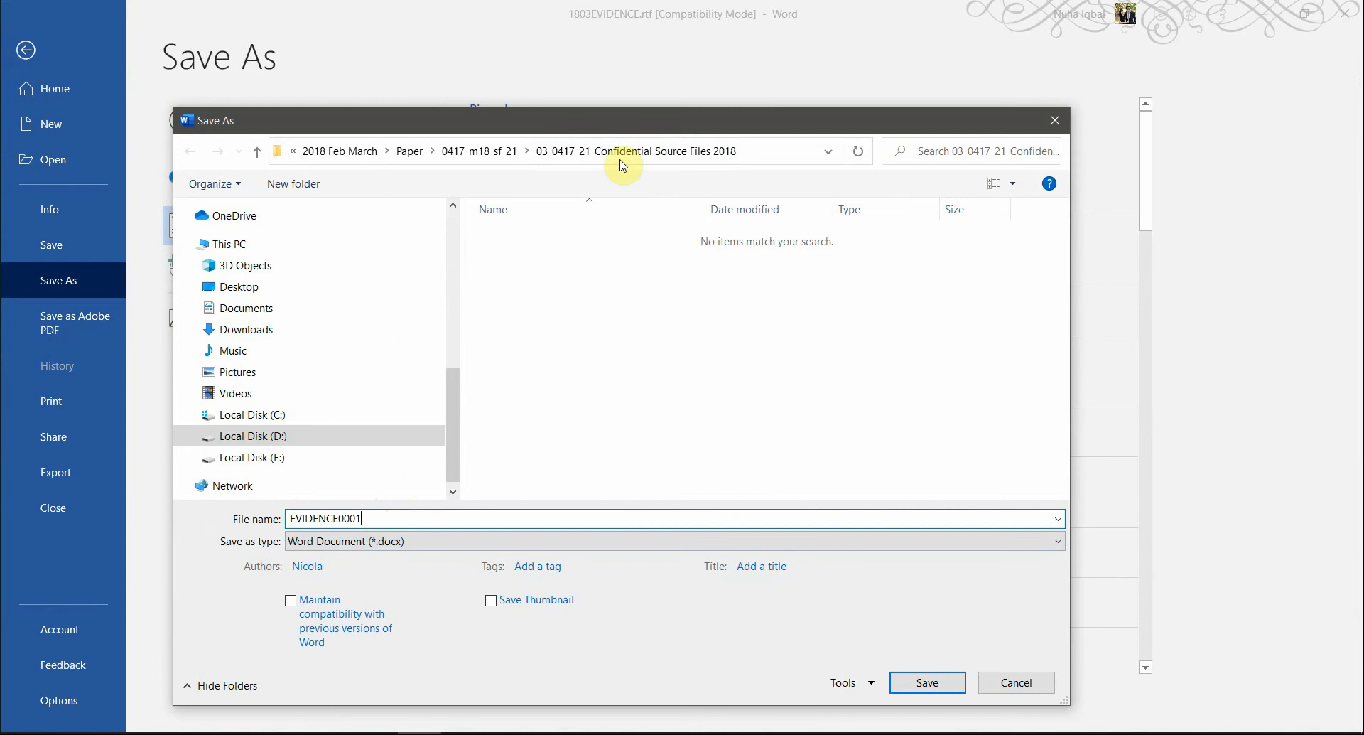
left_click(925, 675)
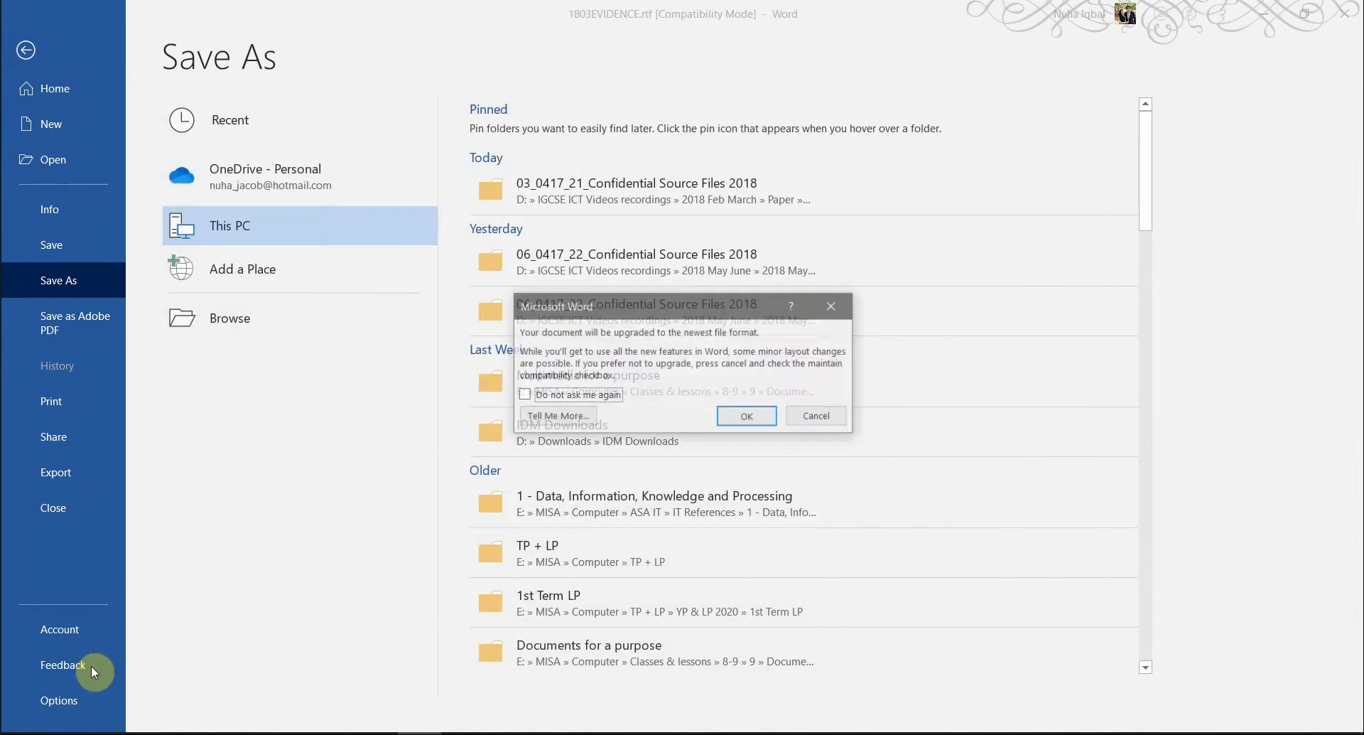
left_click(712, 418)
- Confirm EVIDENCE0001.docx now appears in the source files folder, then return to the exam PDF
key("alt+Tab")
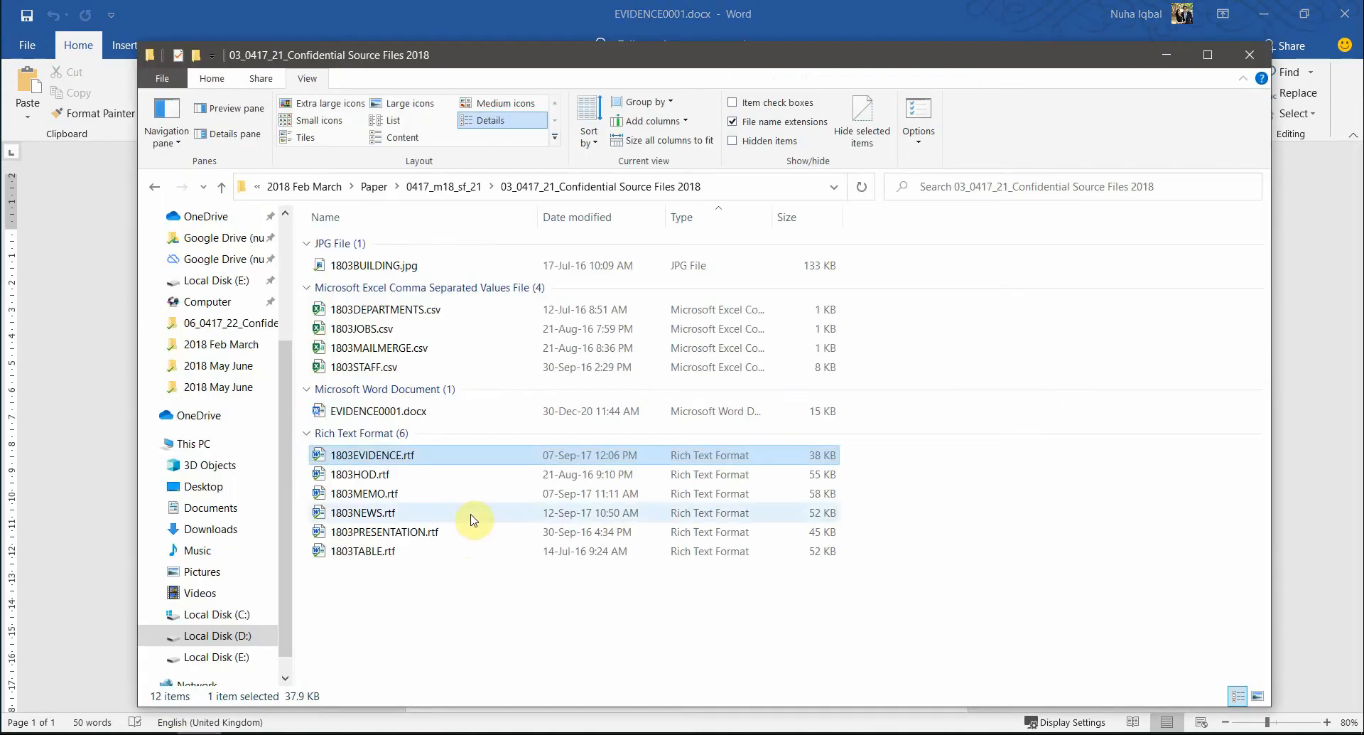
left_click(395, 412)
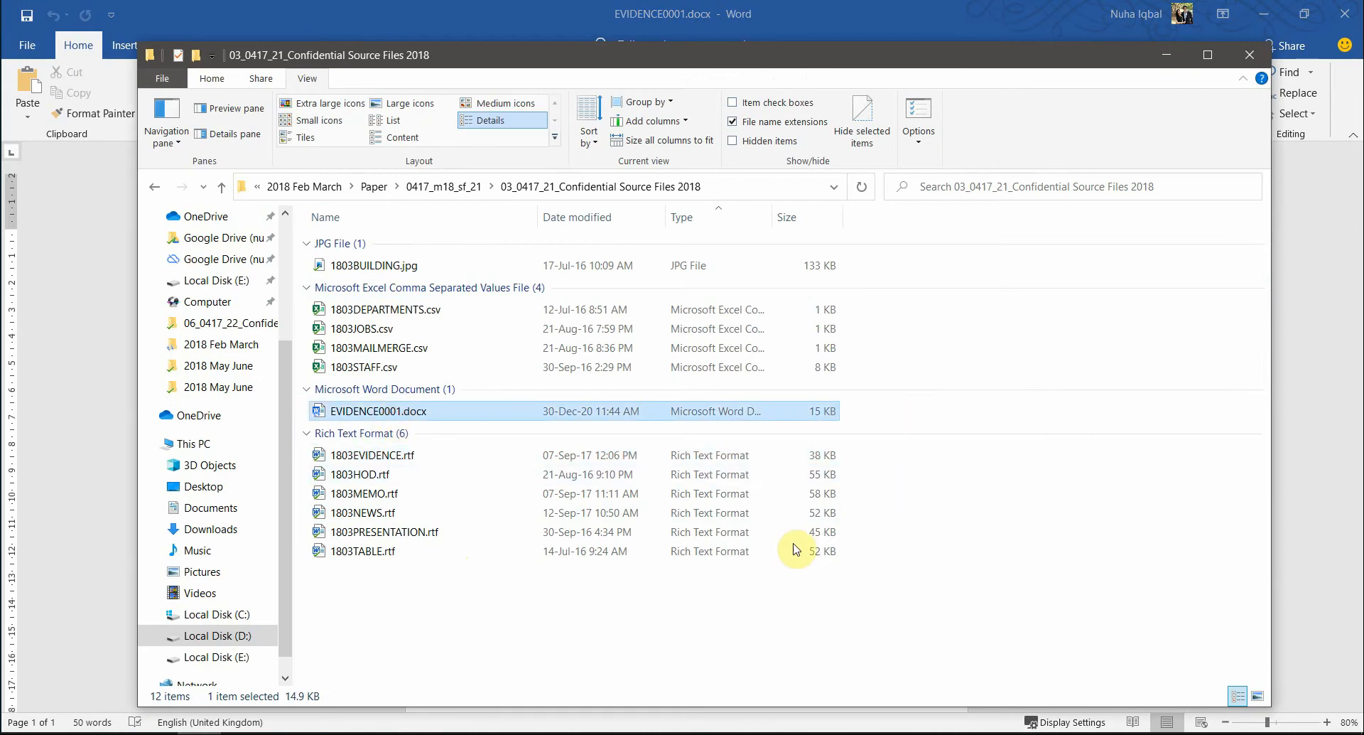
key("alt+Tab")
key("alt+Tab")
key("Tab")
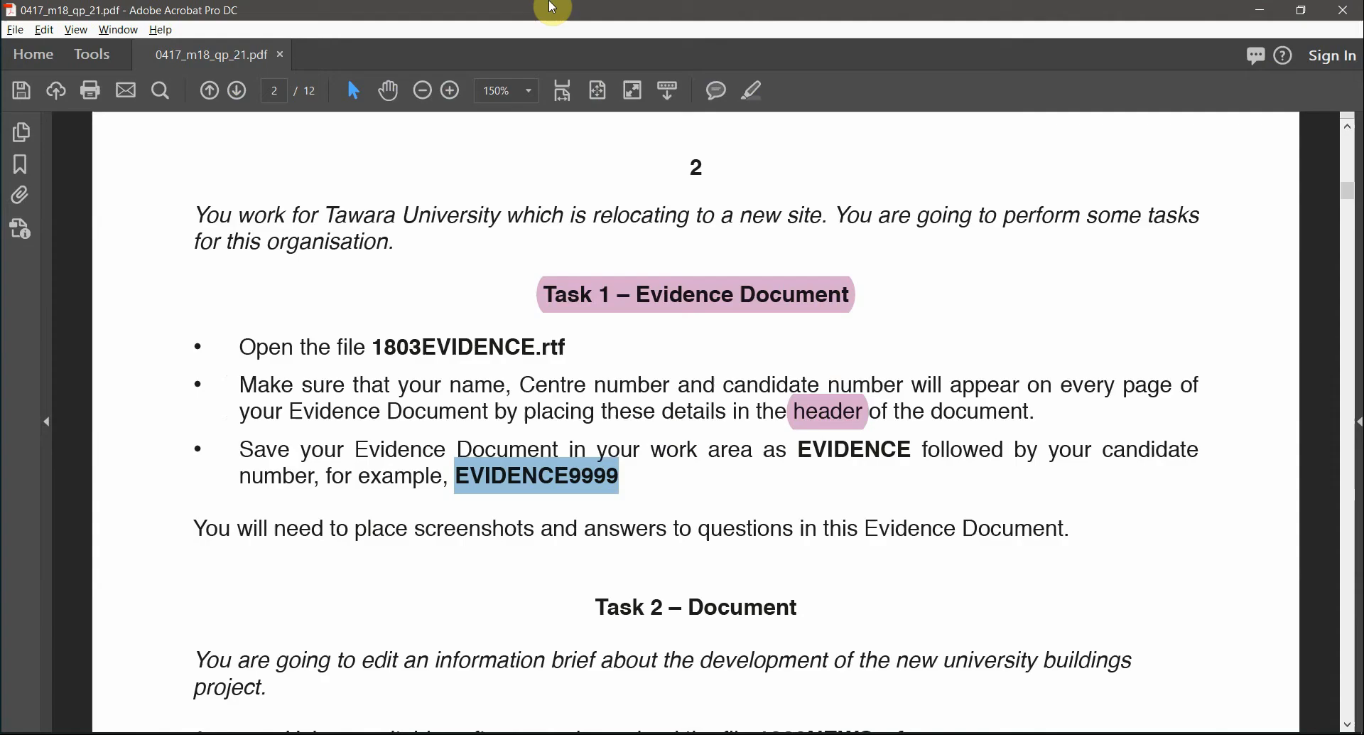
- Highlight EVIDENCE9999 in pink and select the word questions in the instruction sentence
left_click(761, 91)
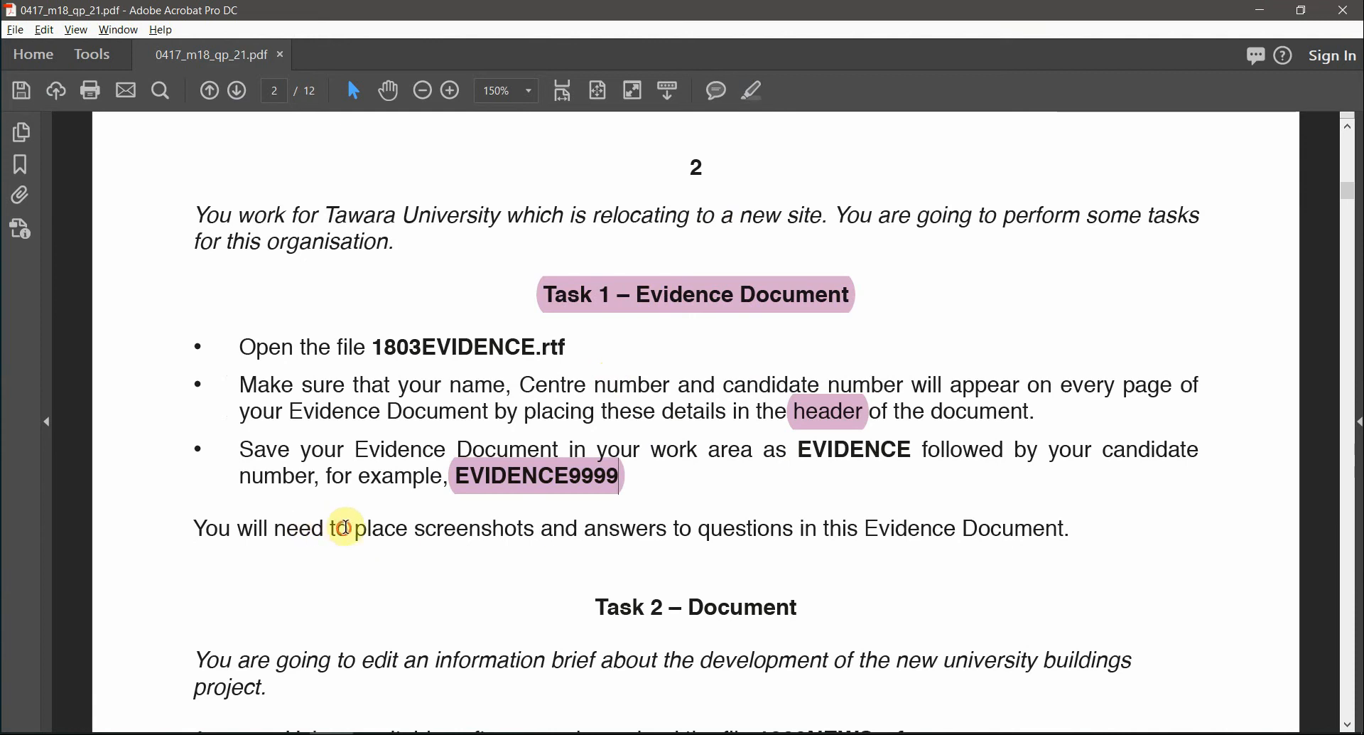
left_click_drag(345, 528, 861, 528)
left_click(594, 478)
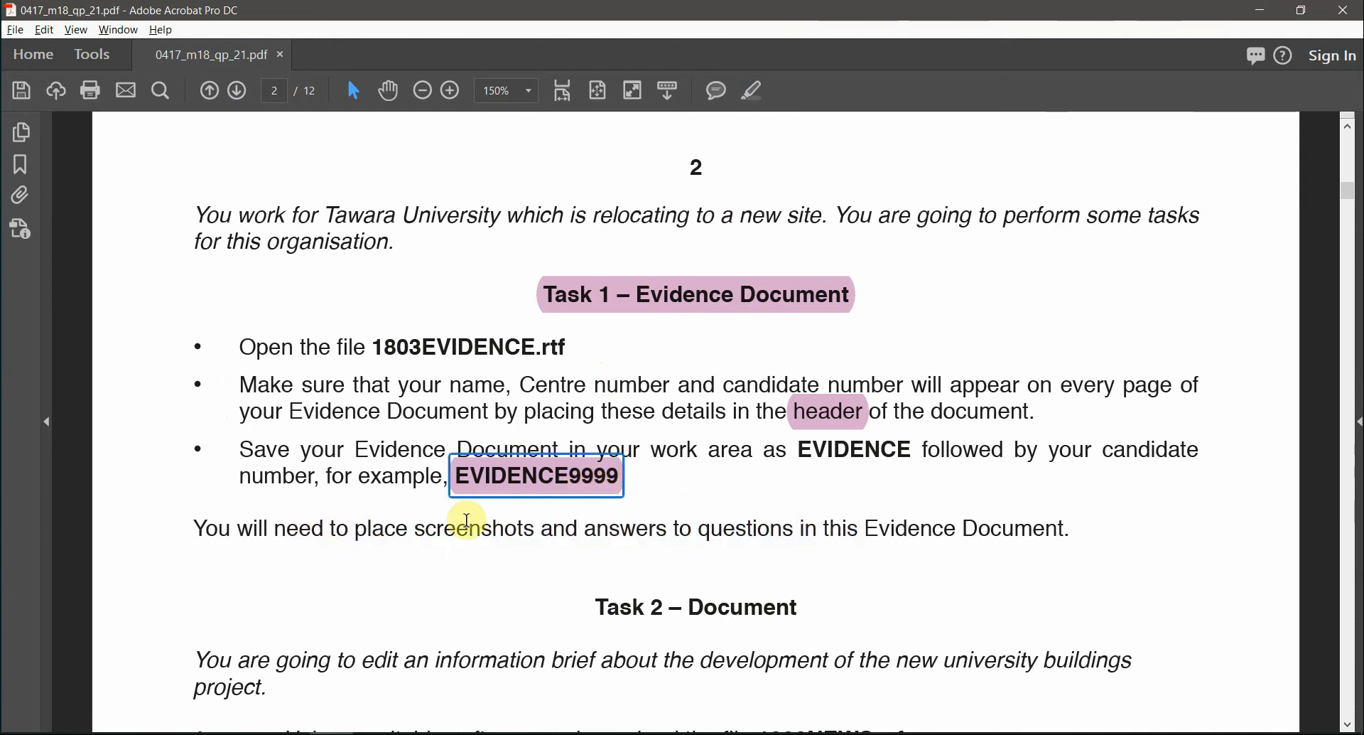
left_click_drag(356, 528, 693, 530)
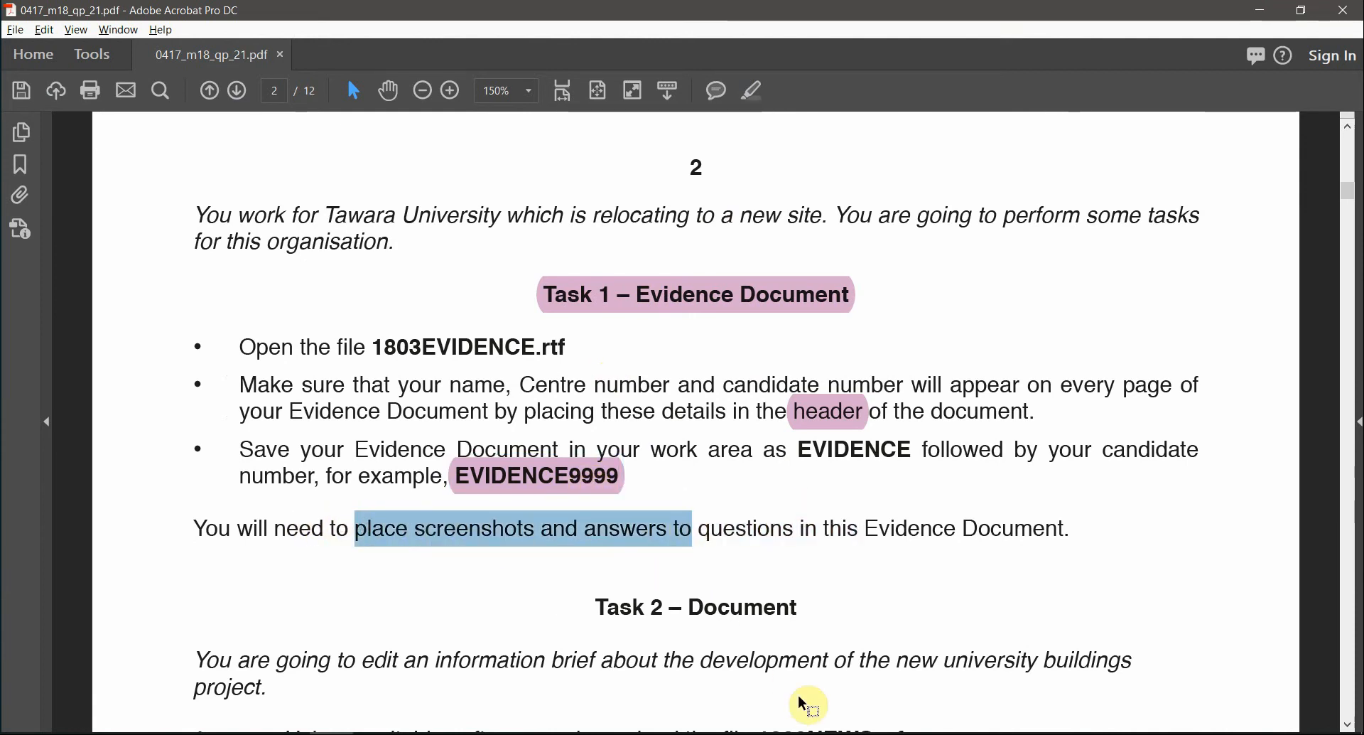
left_click(721, 538)
double_click(727, 533)
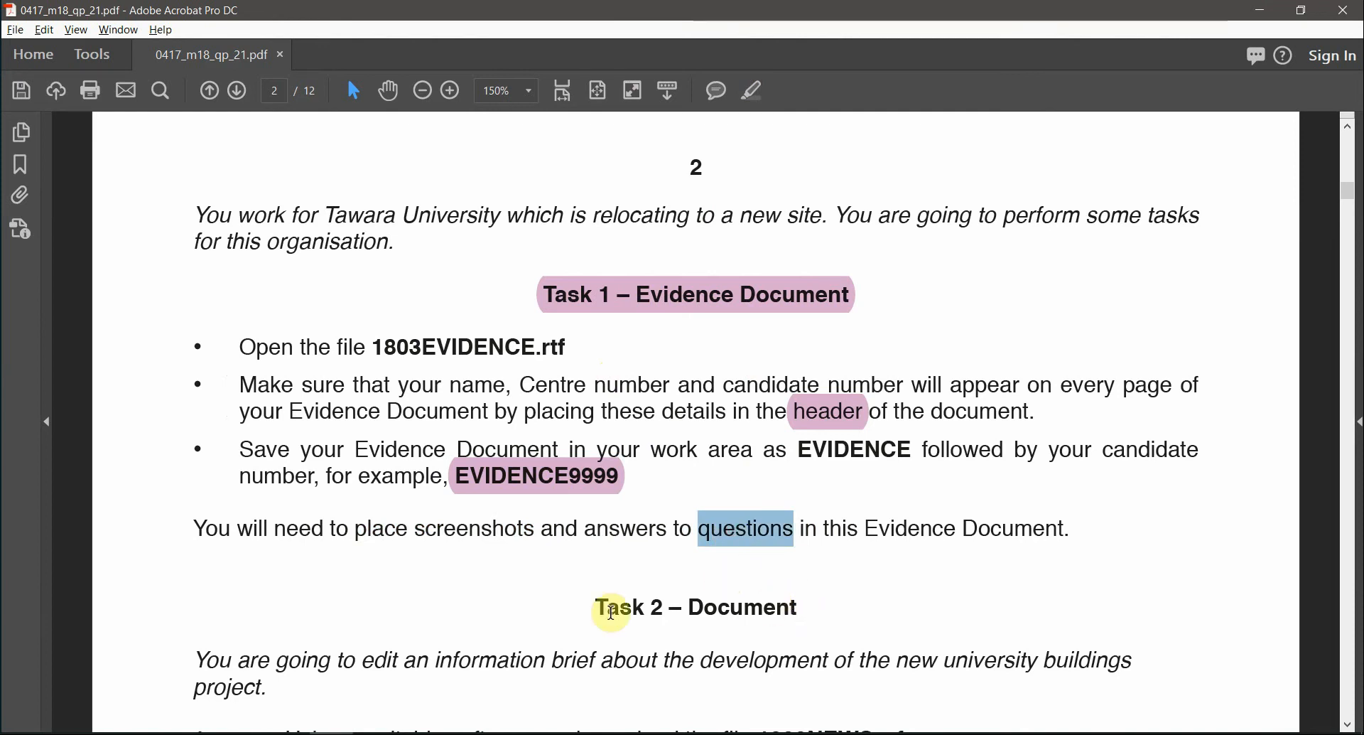
- Highlight the Task 2 – Document heading pink and select 1803NEWS in the first Task 2 step
scroll(609, 604, "down", 5)
scroll(611, 612, "down", 1)
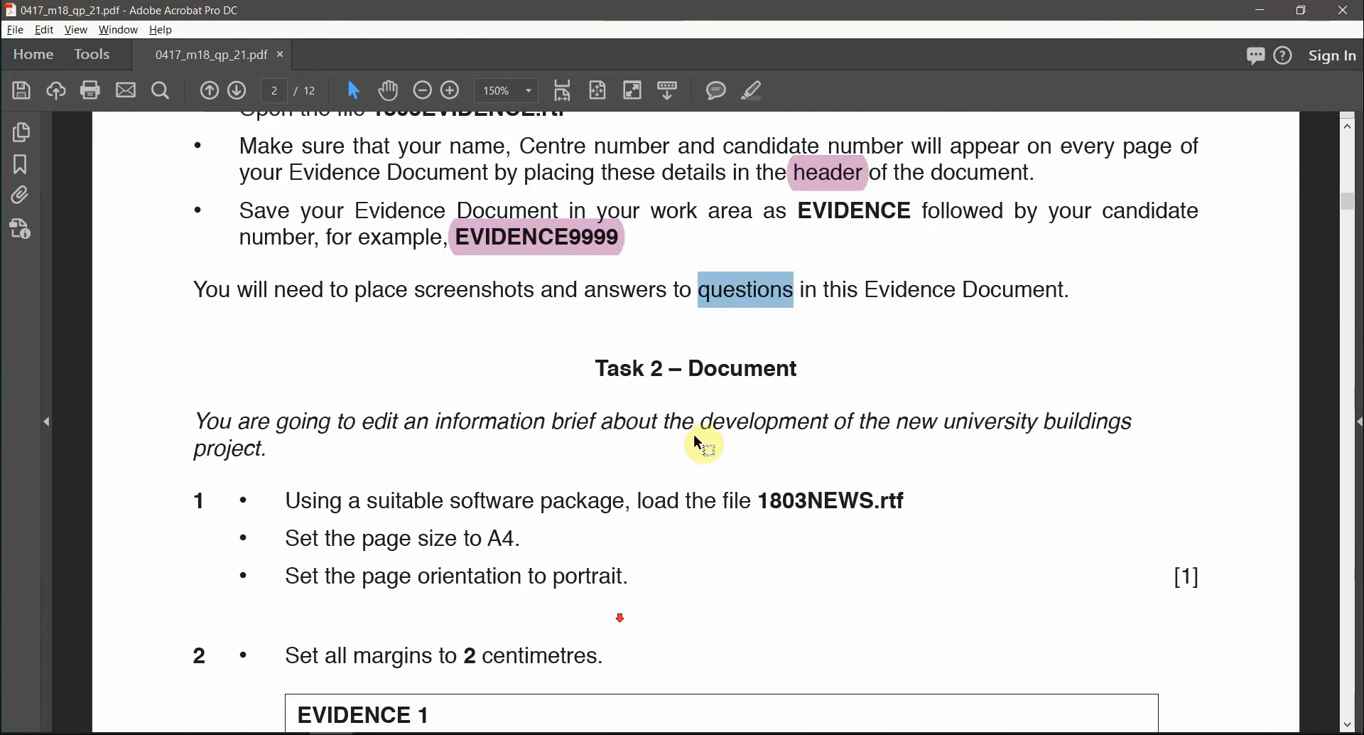
left_click_drag(802, 374, 589, 369)
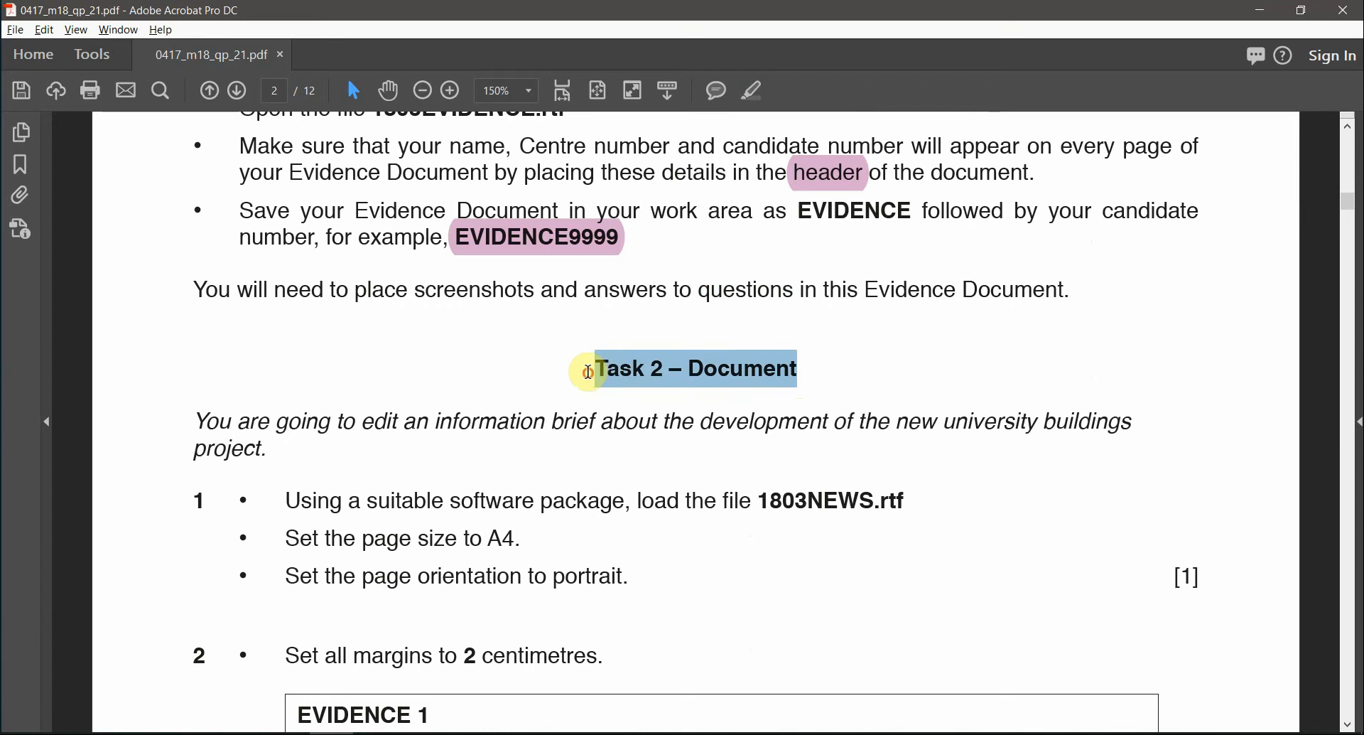
left_click(753, 91)
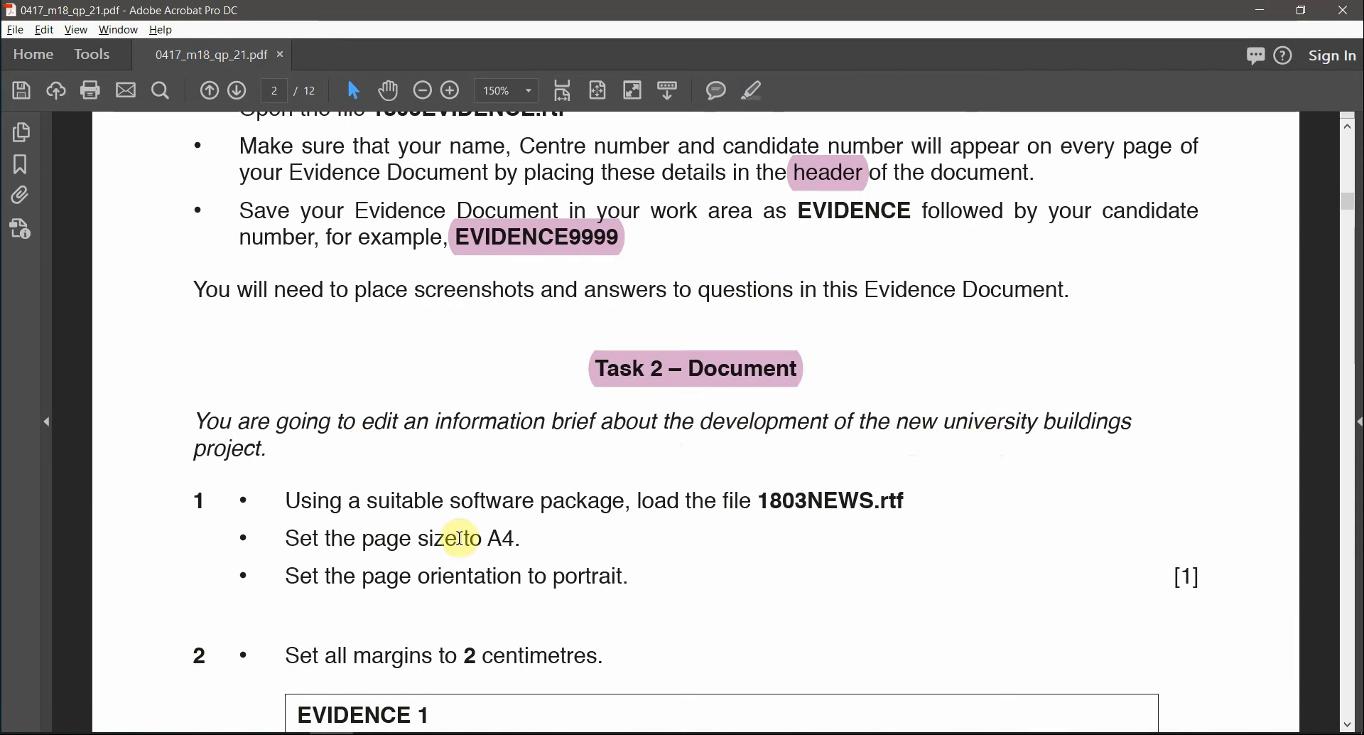
scroll(728, 526, "down", 3)
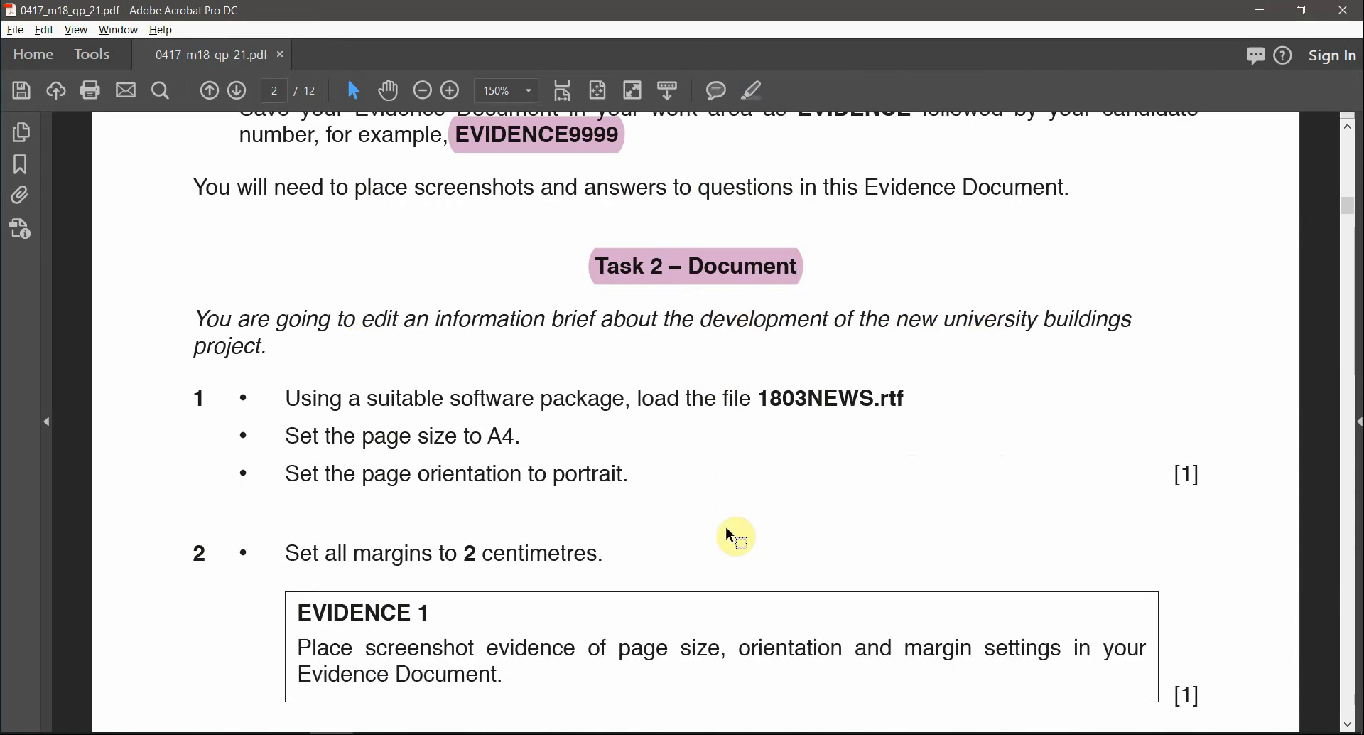
double_click(793, 398)
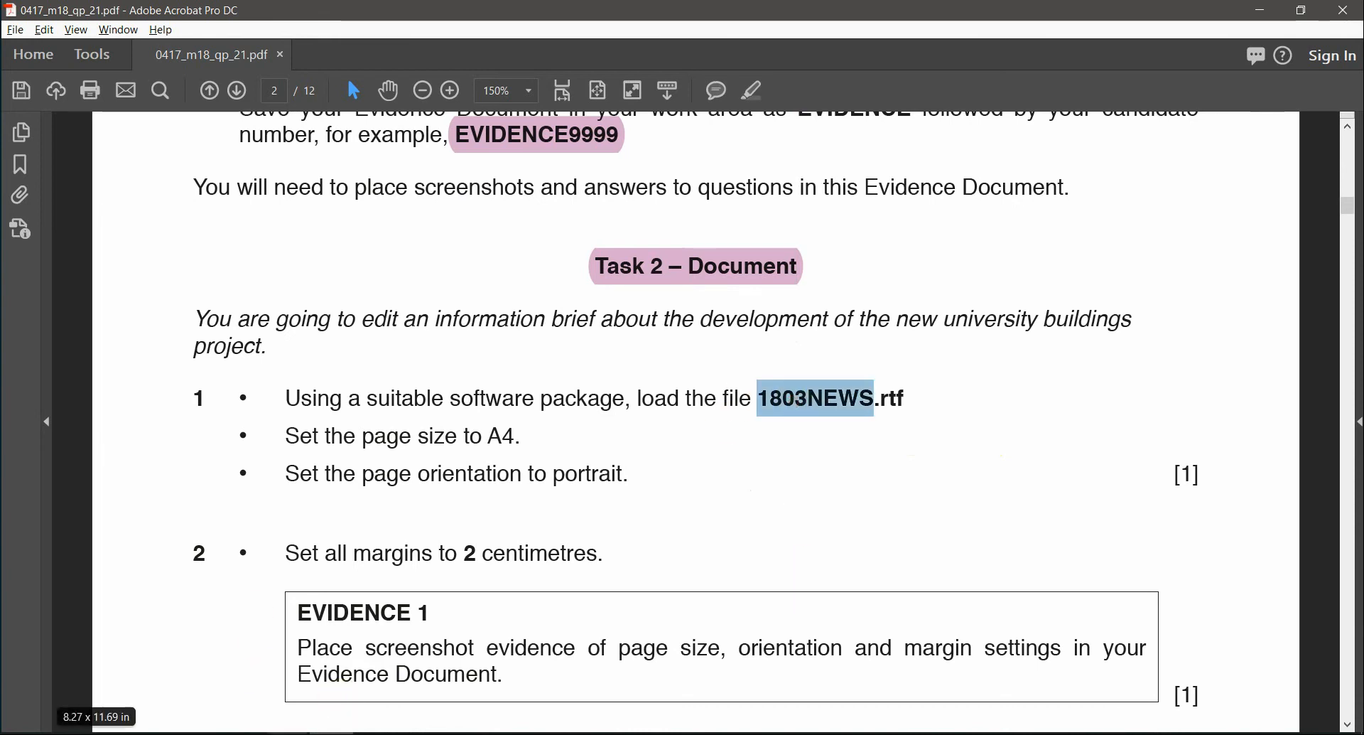
key("alt+Tab")
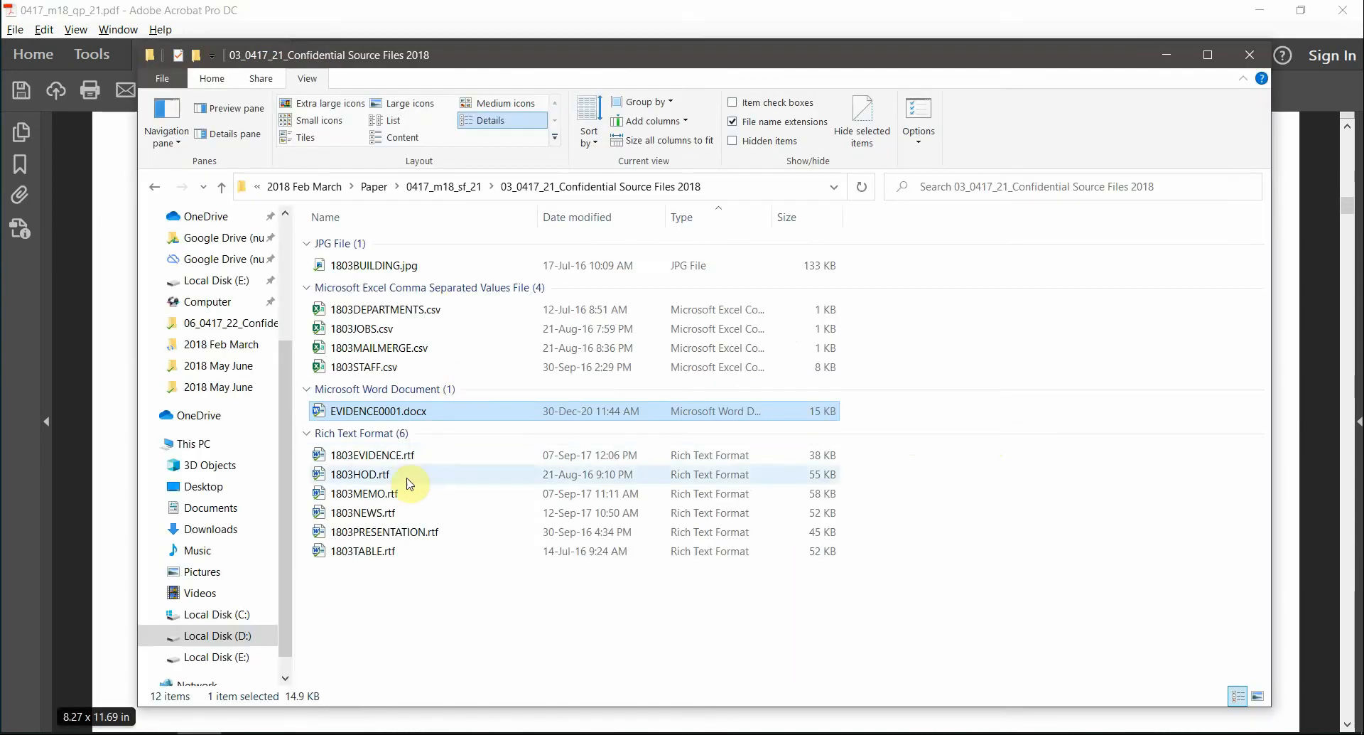
- Open 1803NEWS.rtf in Word from the source files folder, then go back to the exam PDF
left_click(370, 513)
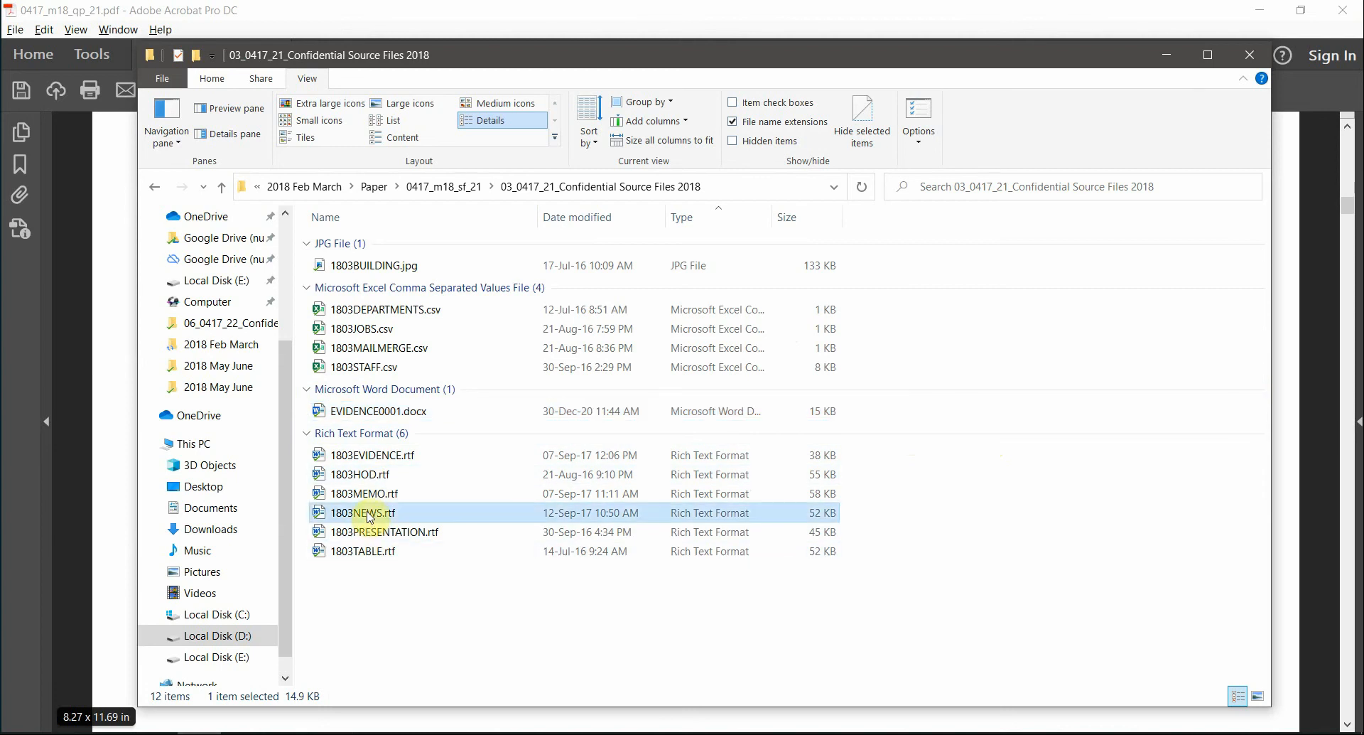
double_click(370, 513)
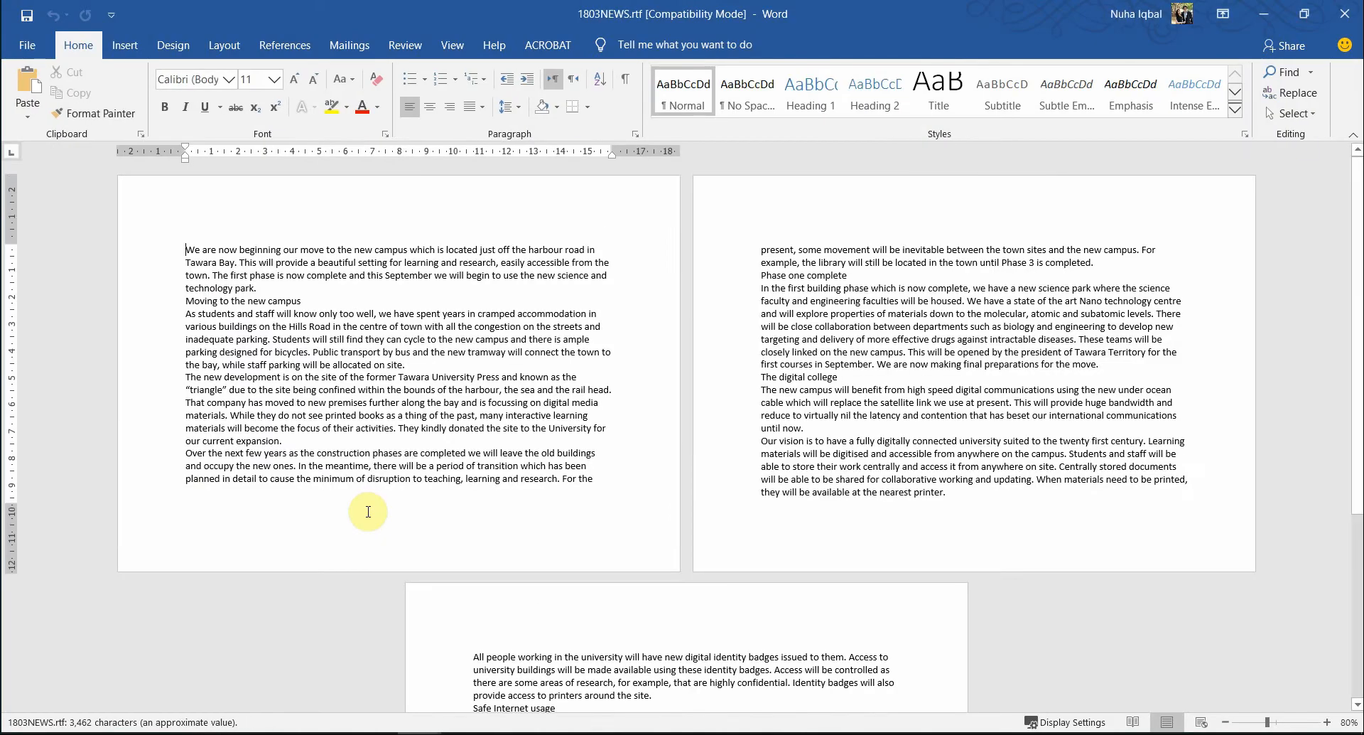
key("alt+Tab")
key("alt+Tab")
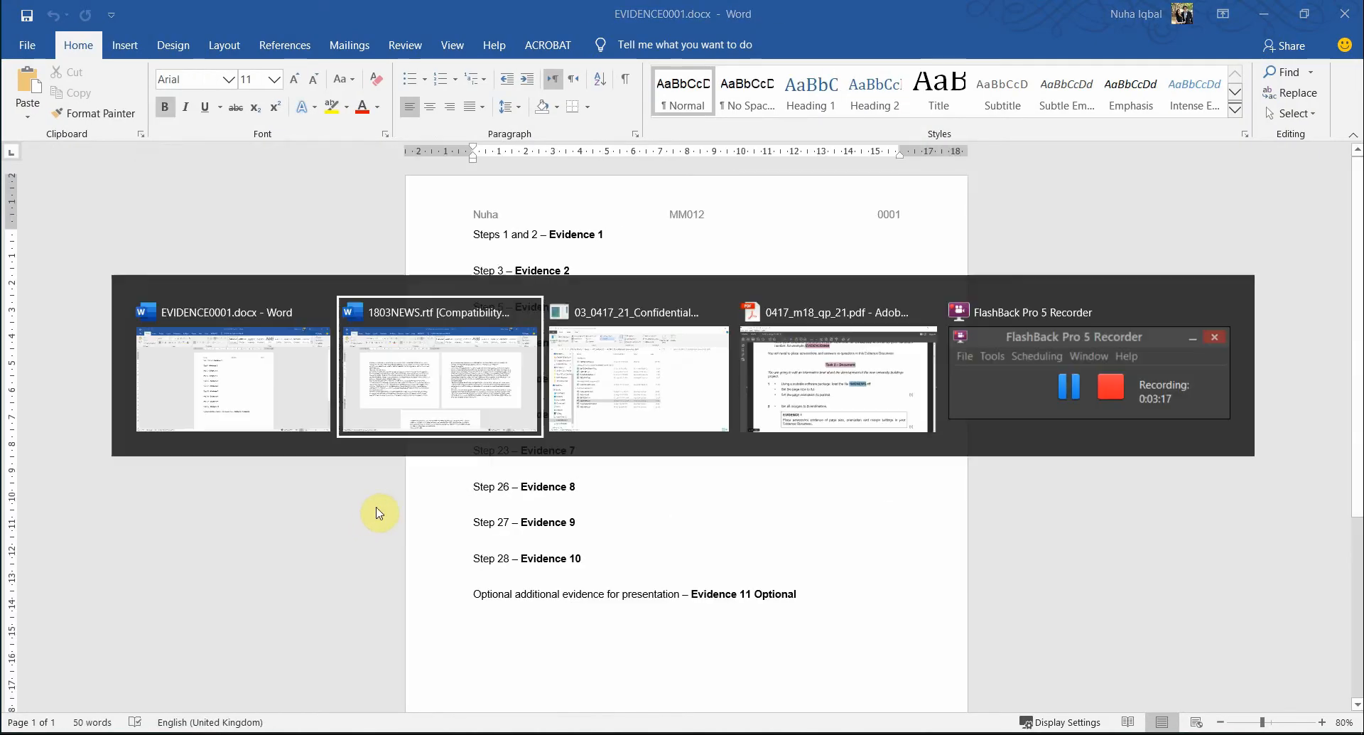
key("alt+Tab")
key("alt+Tab")
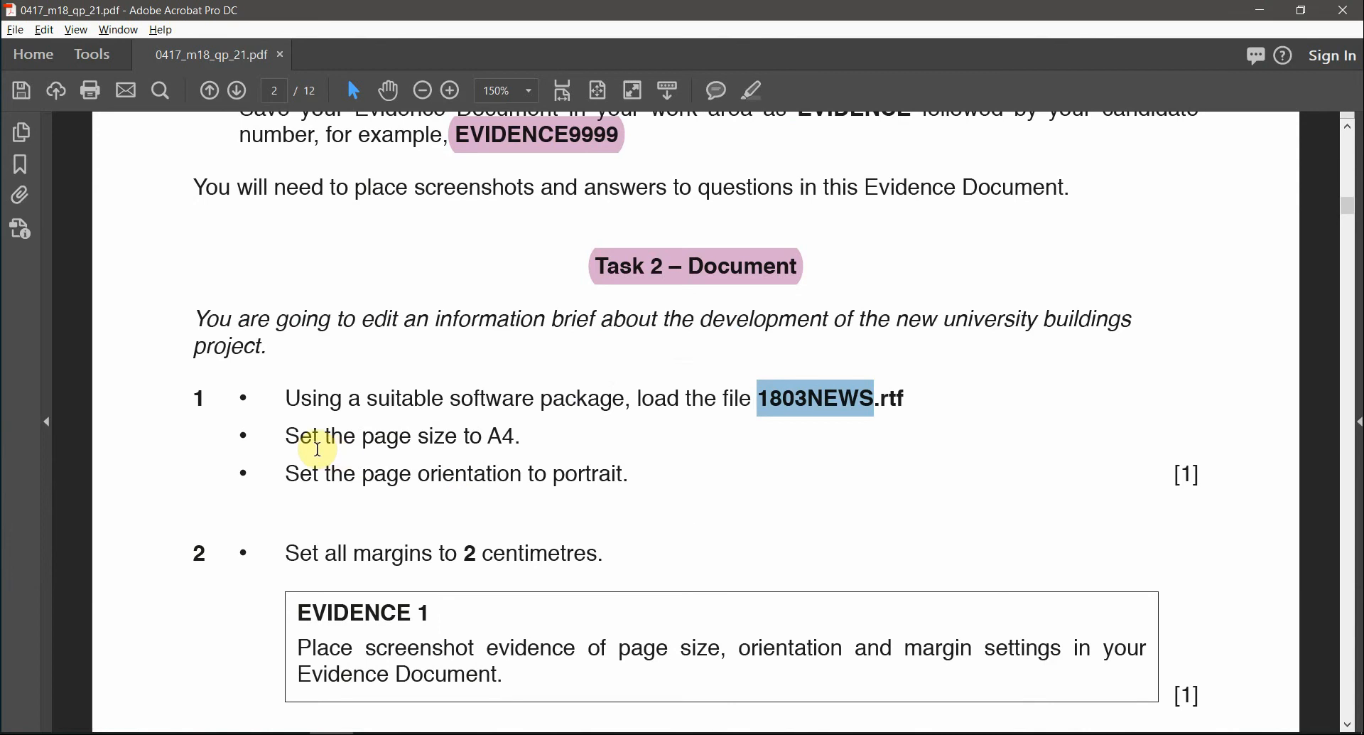
- Highlight A4. and portrait. in pink in Task 2 step 1, then return to 1803NEWS.rtf
double_click(505, 436)
left_click(754, 91)
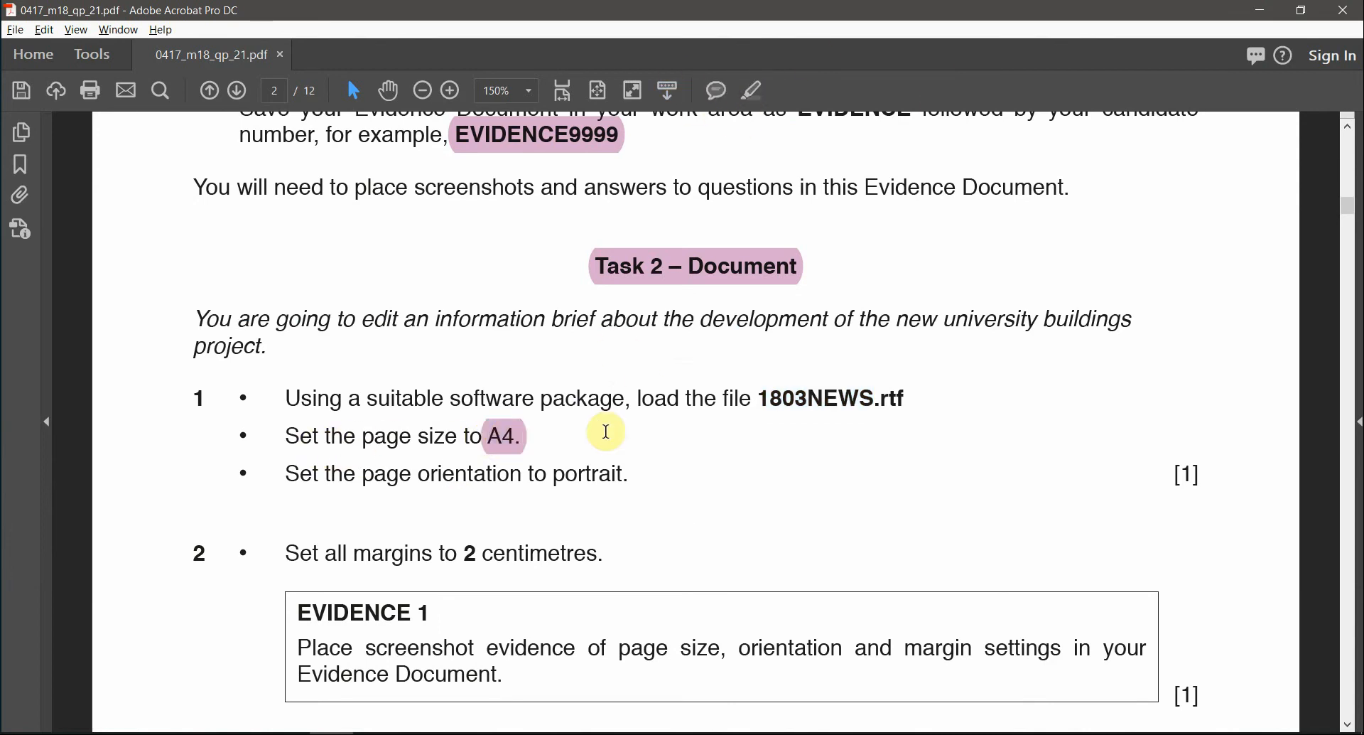
double_click(590, 475)
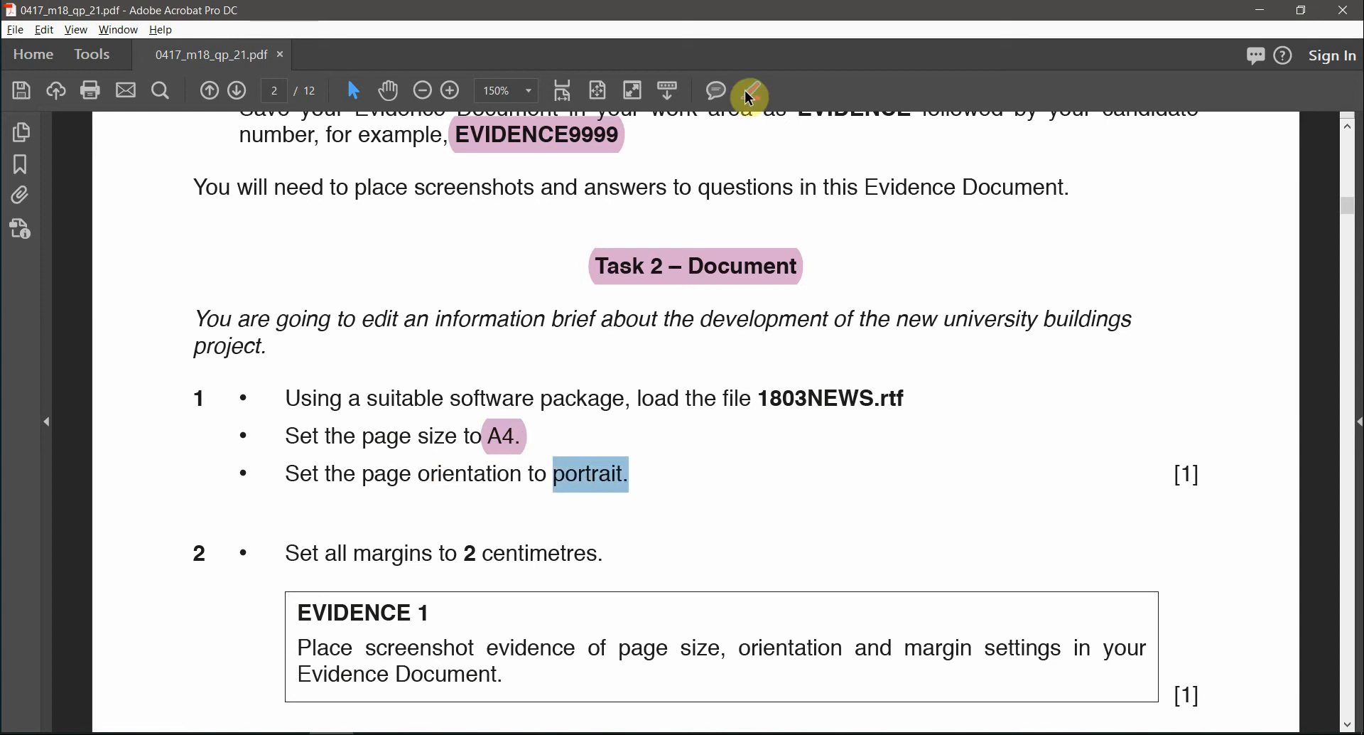
left_click(750, 96)
key("alt+Tab")
key("Tab")
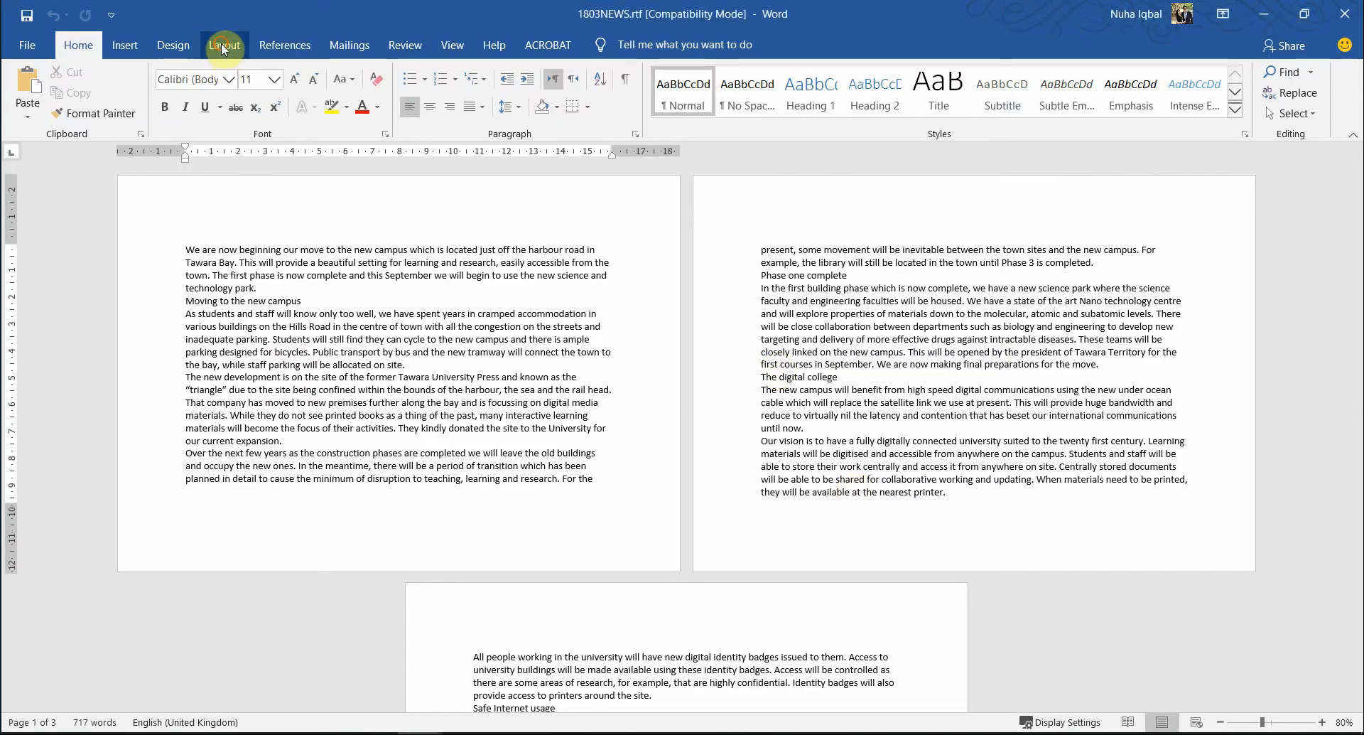
- Switch the 1803NEWS pages to portrait orientation
left_click(222, 45)
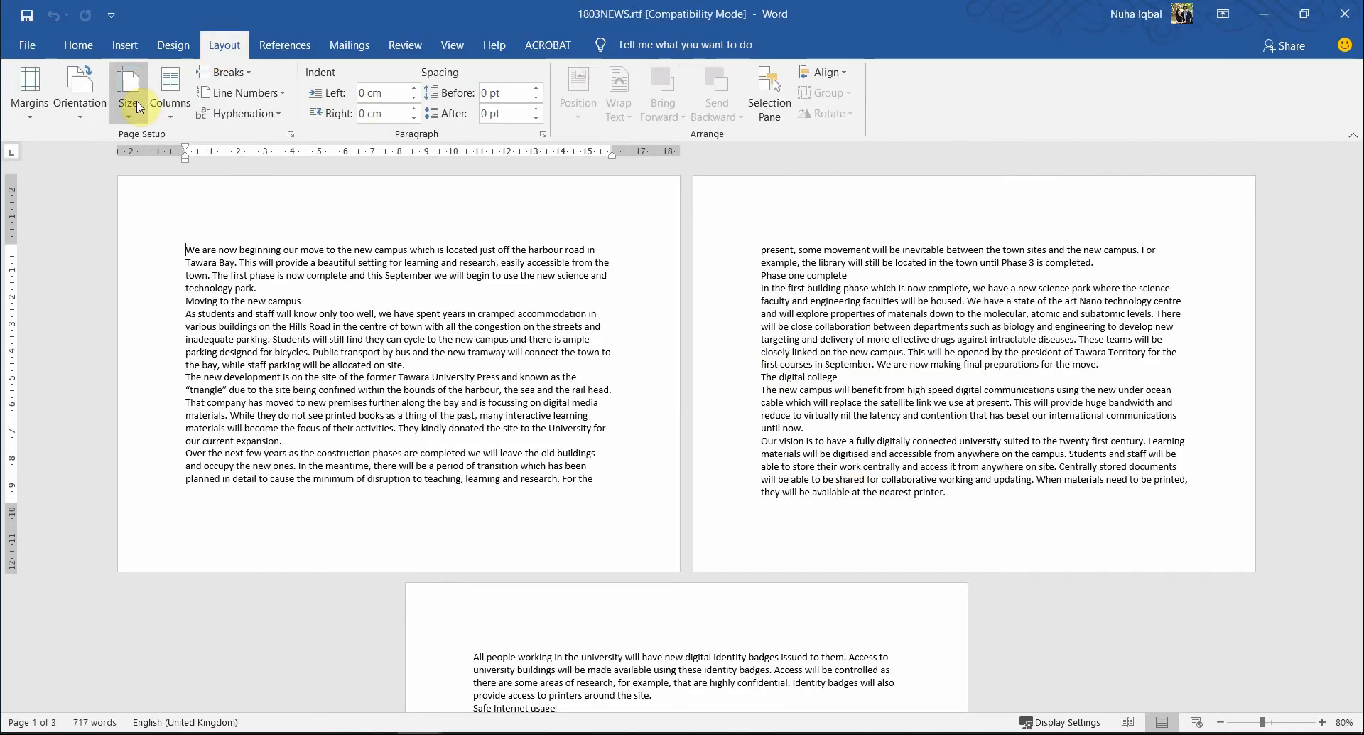
left_click(93, 110)
left_click(95, 145)
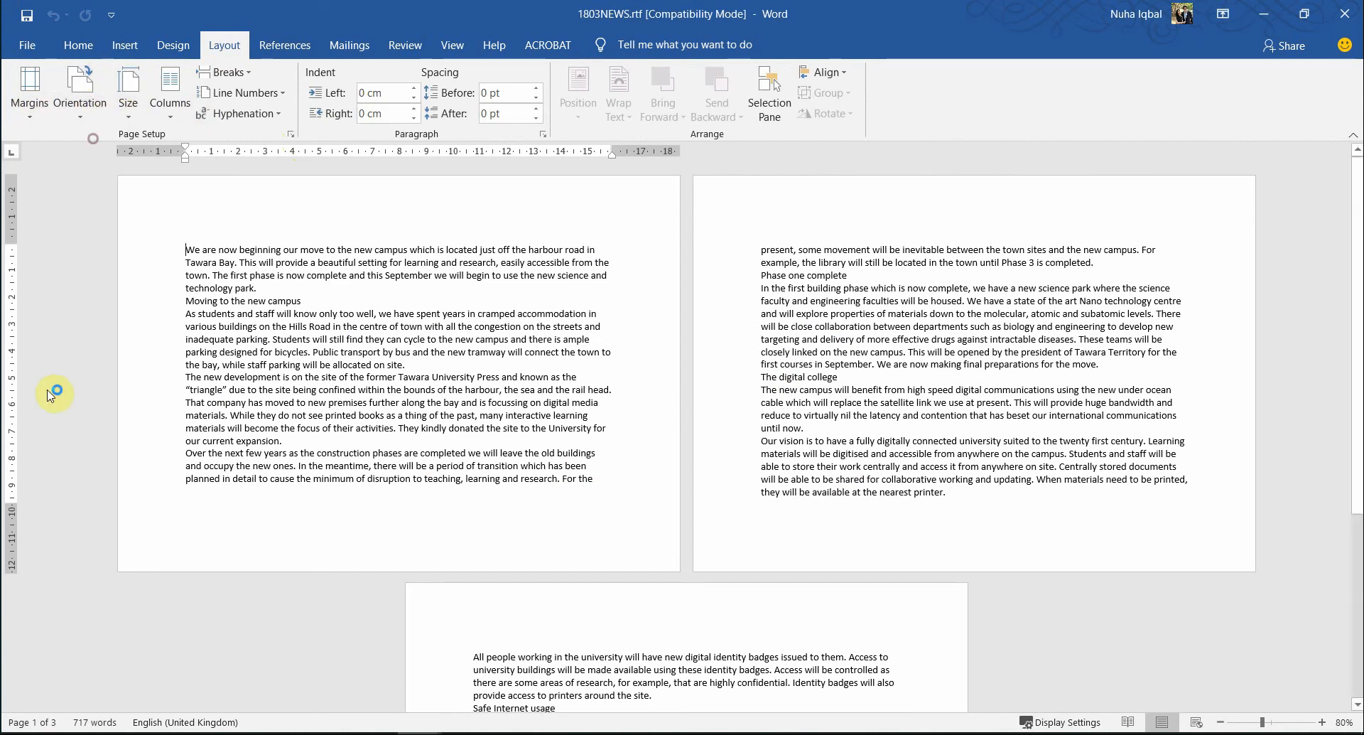
- Set the paper size to A4 after reviewing the sizes listed in Page Setup
left_click(139, 119)
left_click(154, 195)
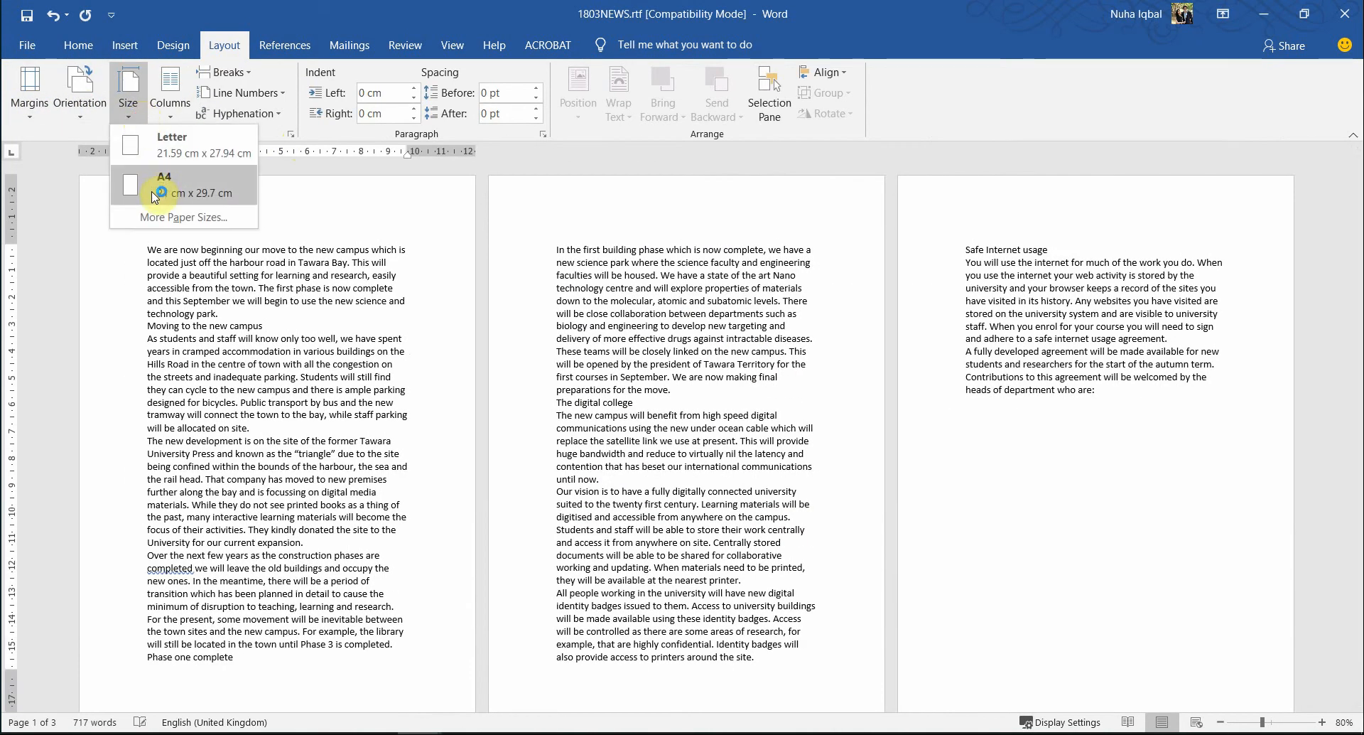
left_click(178, 217)
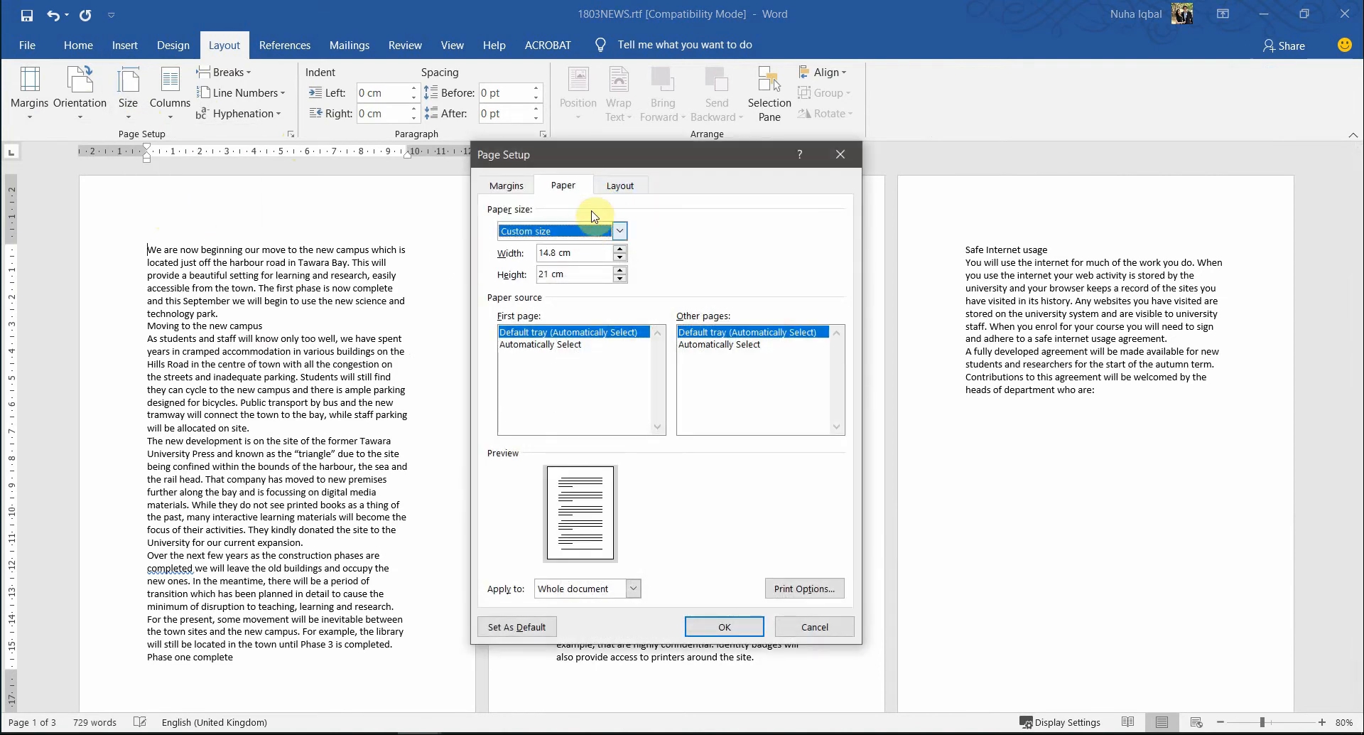
left_click(594, 231)
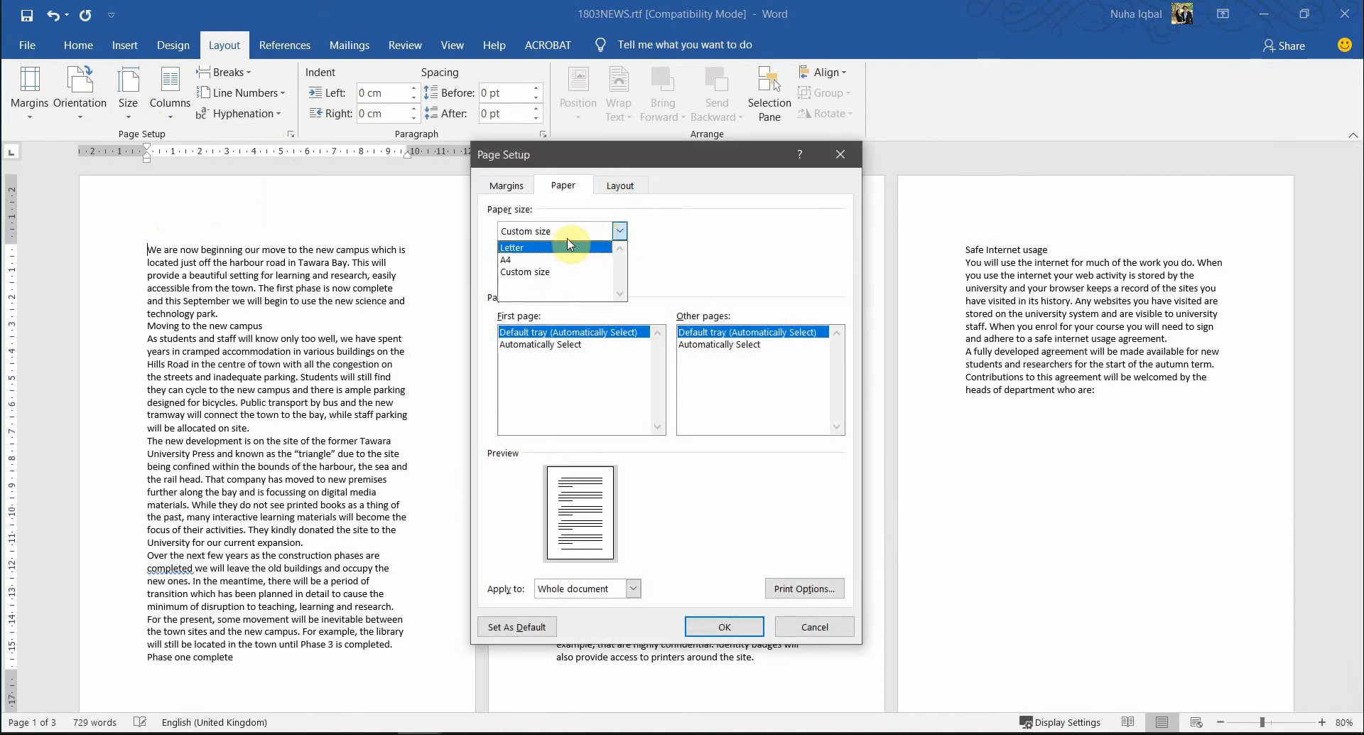
left_click(712, 252)
left_click(568, 226)
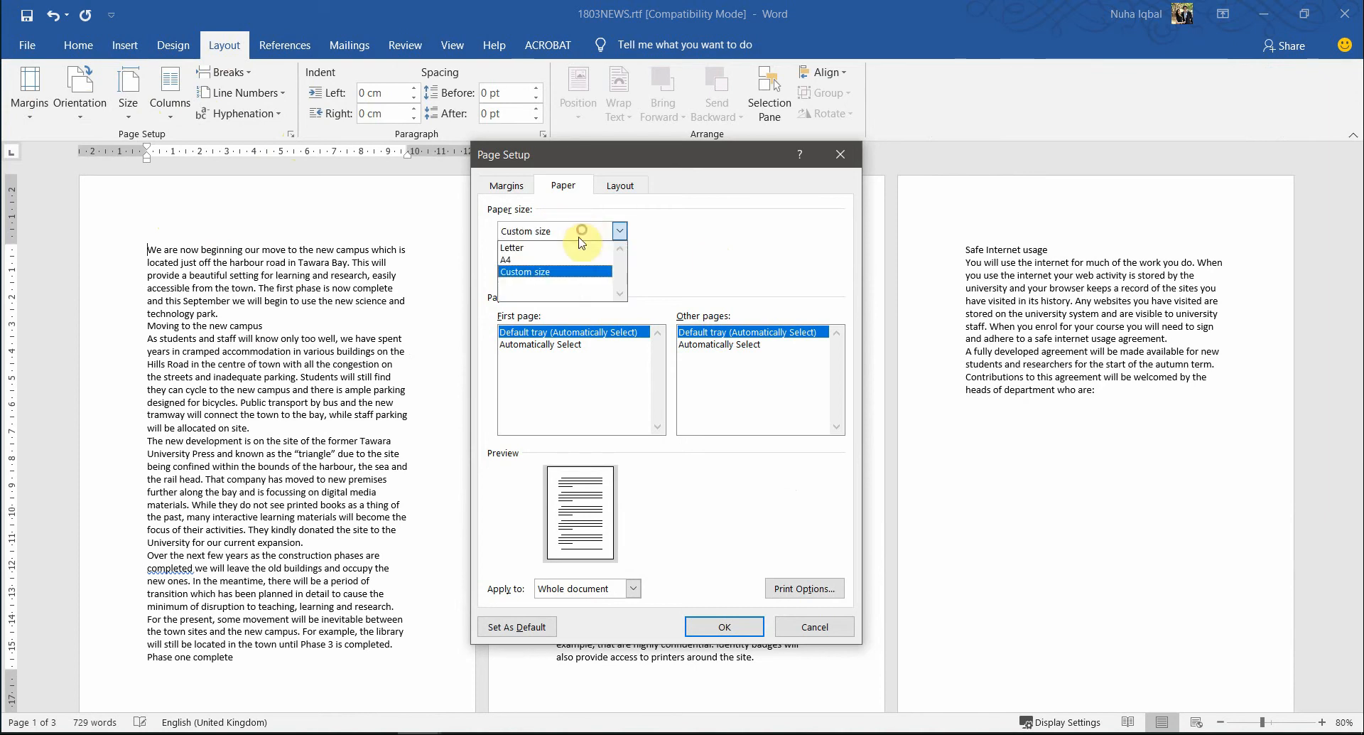
left_click(755, 247)
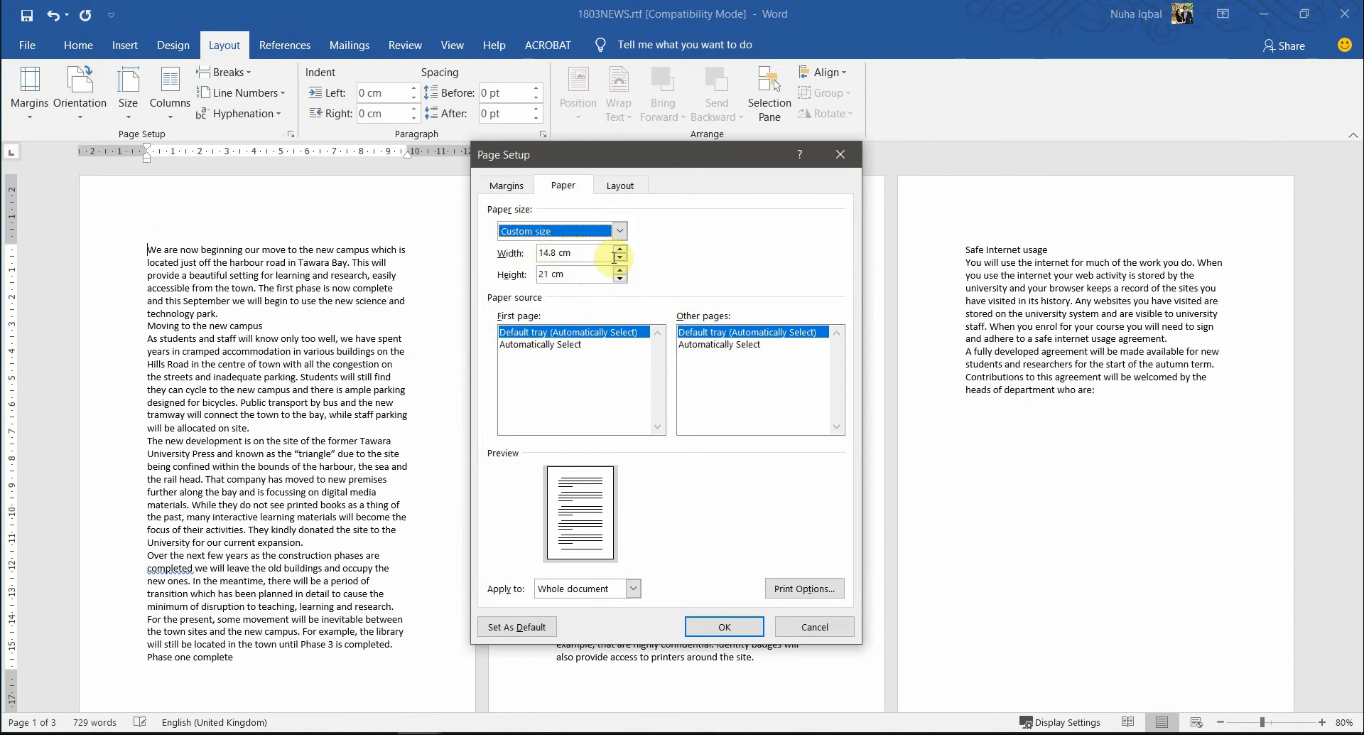
left_click(849, 633)
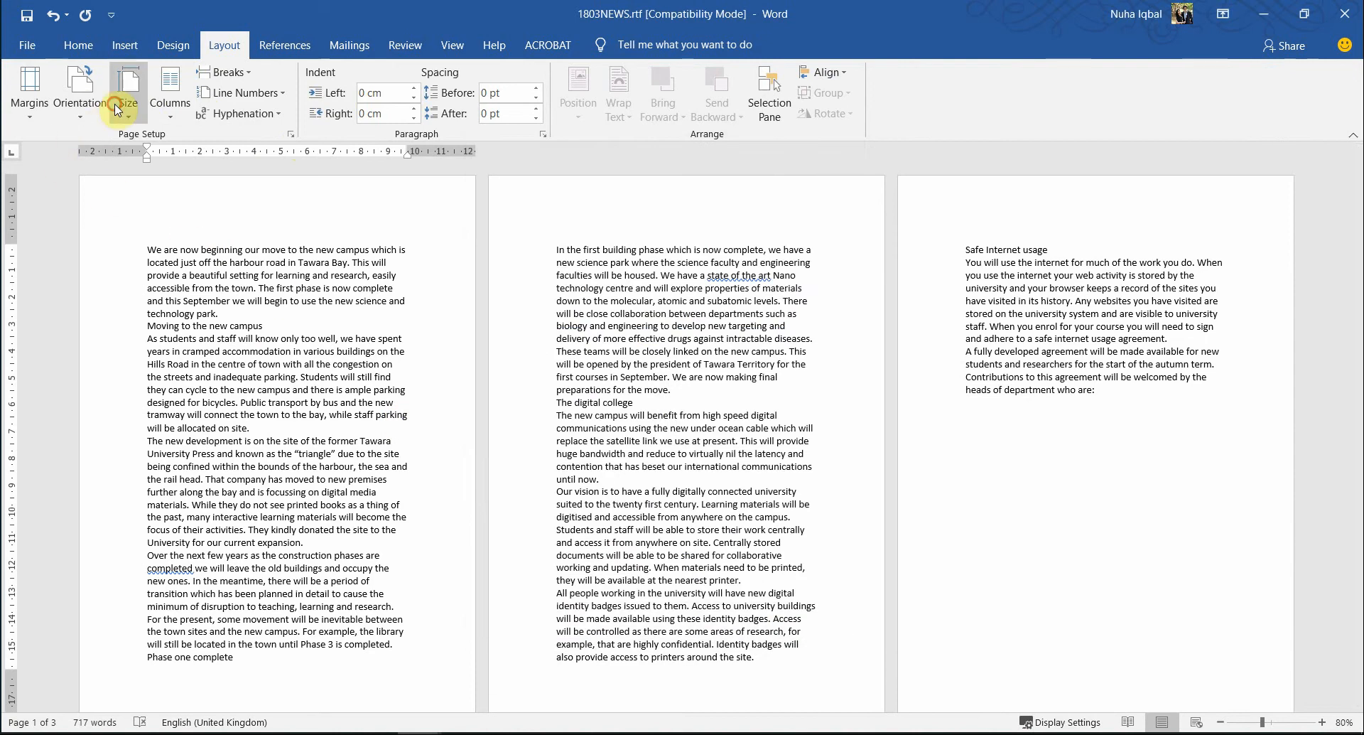
left_click(128, 96)
left_click(147, 179)
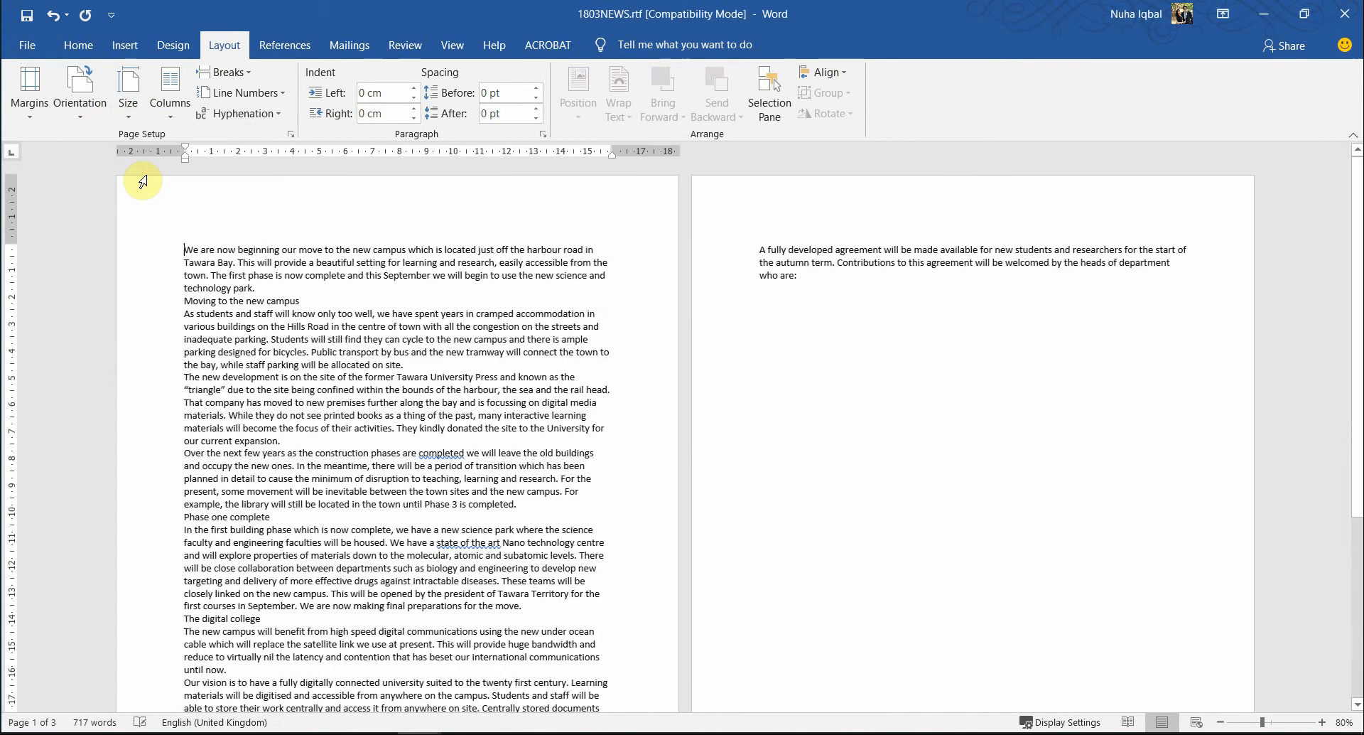
scroll(463, 529, "down", 5)
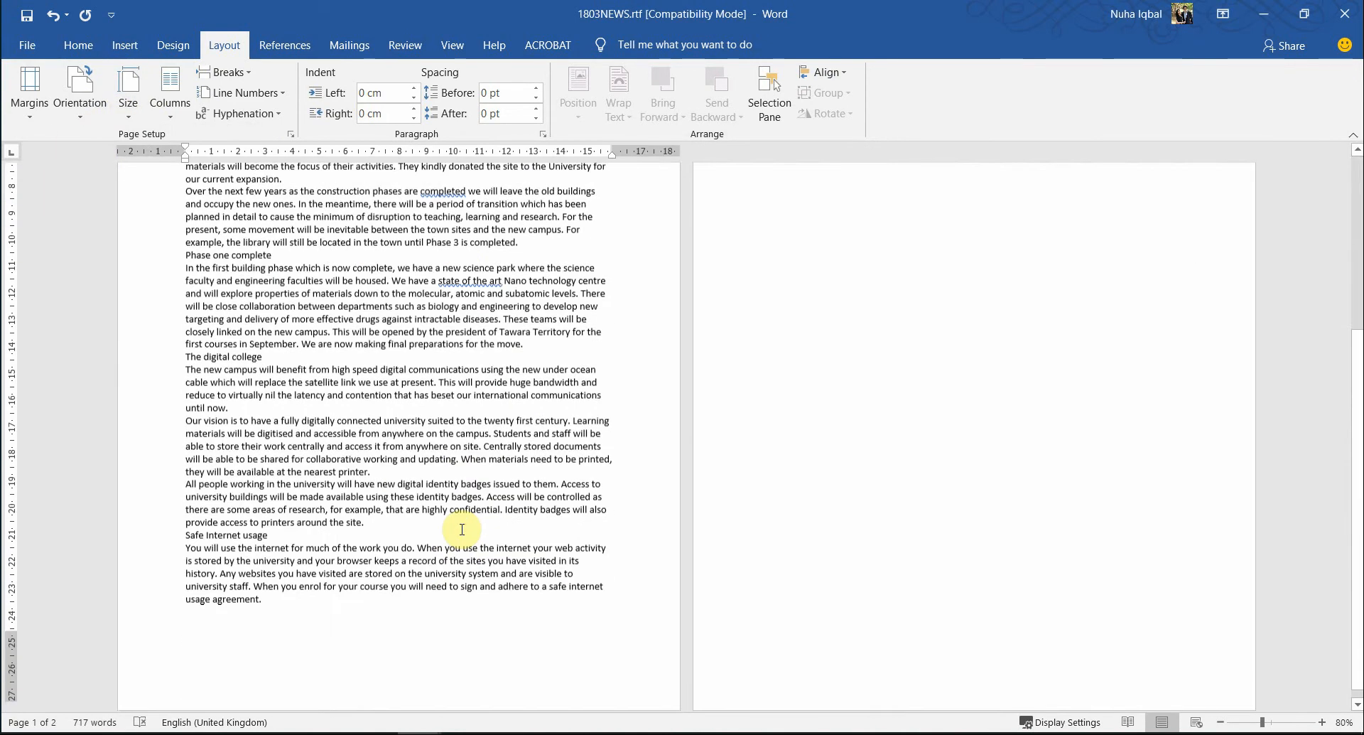
scroll(462, 529, "up", 8)
key("alt+Tab")
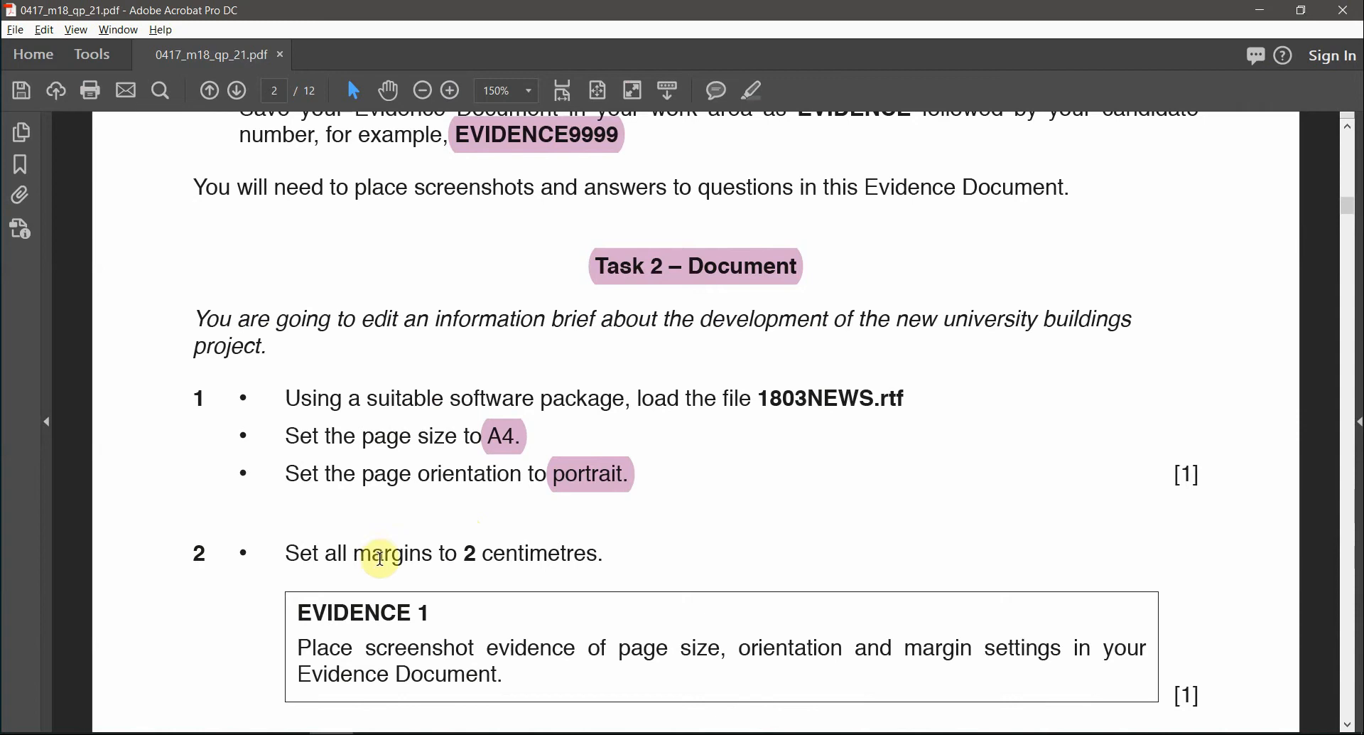
- Highlight the step 2 instruction 'margins to 2 centimetres.' in pink, then return to Word
left_click_drag(396, 556, 604, 554)
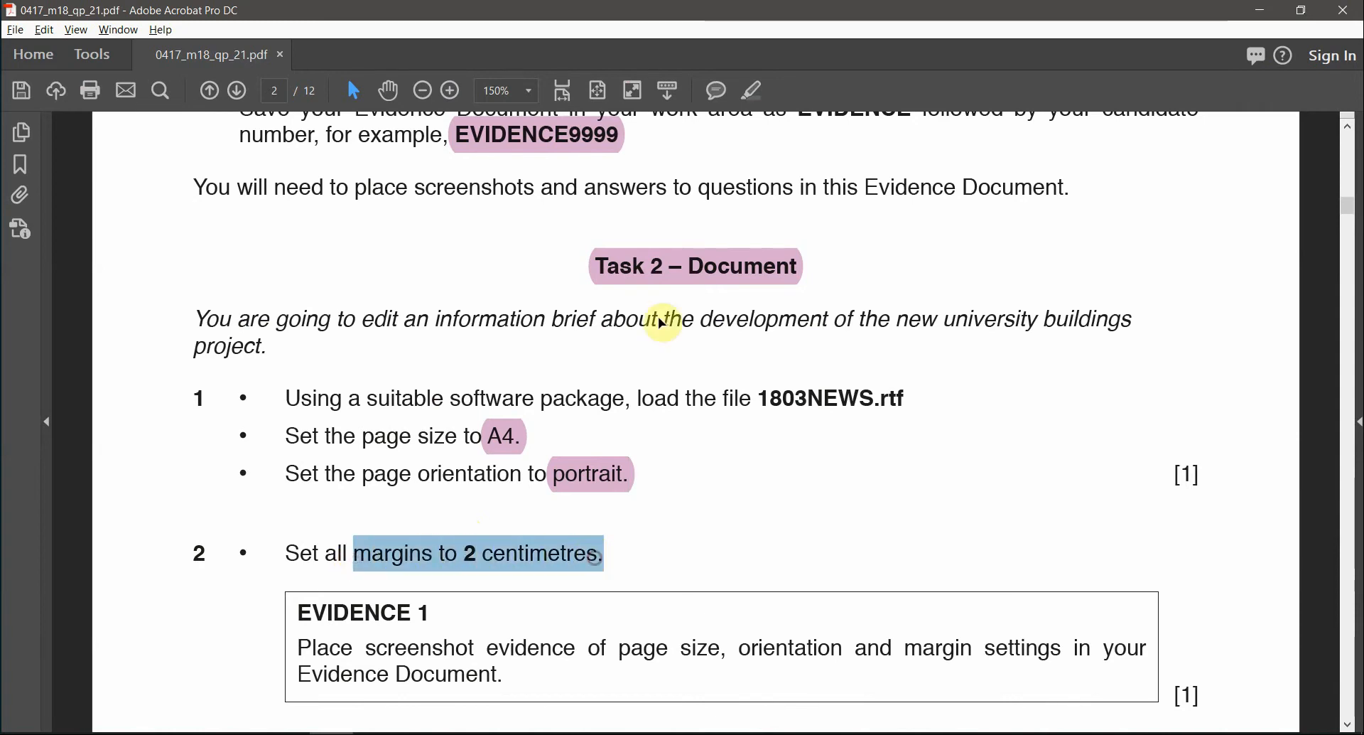
left_click(757, 95)
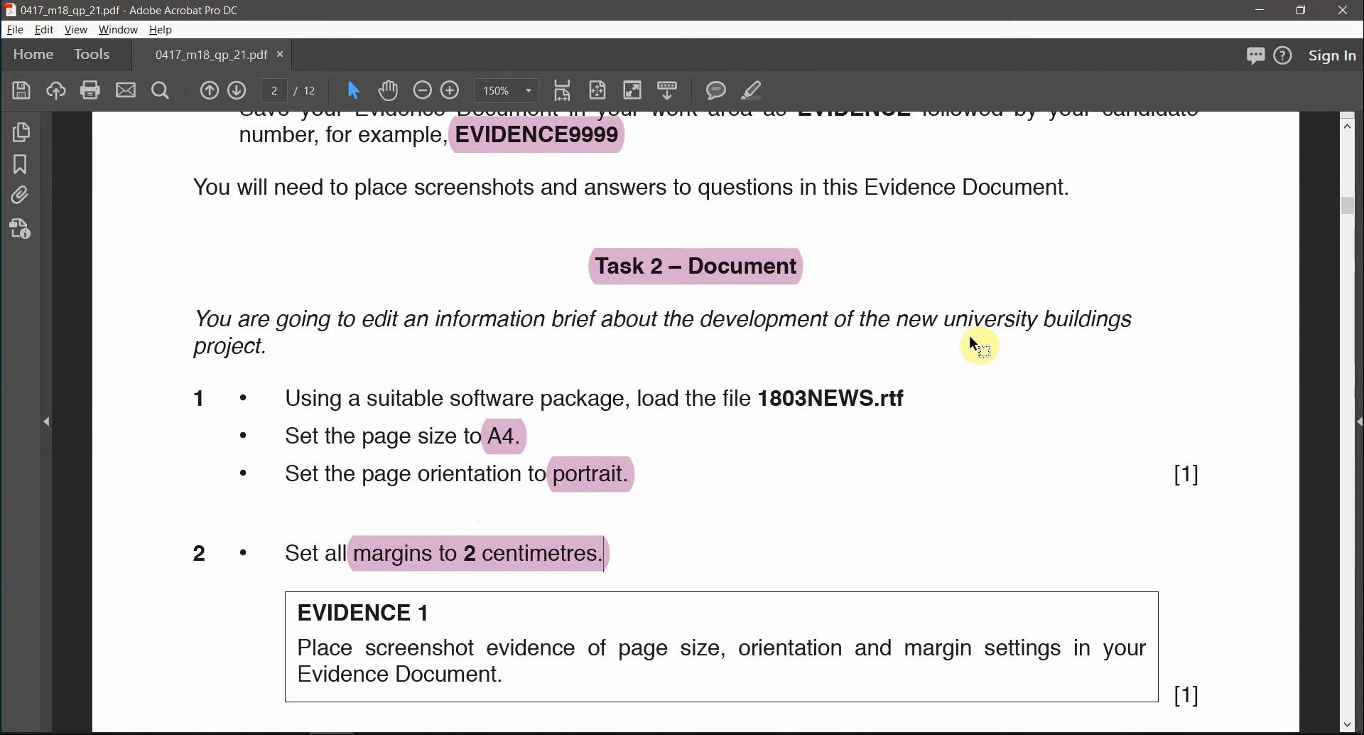
key("alt+Tab")
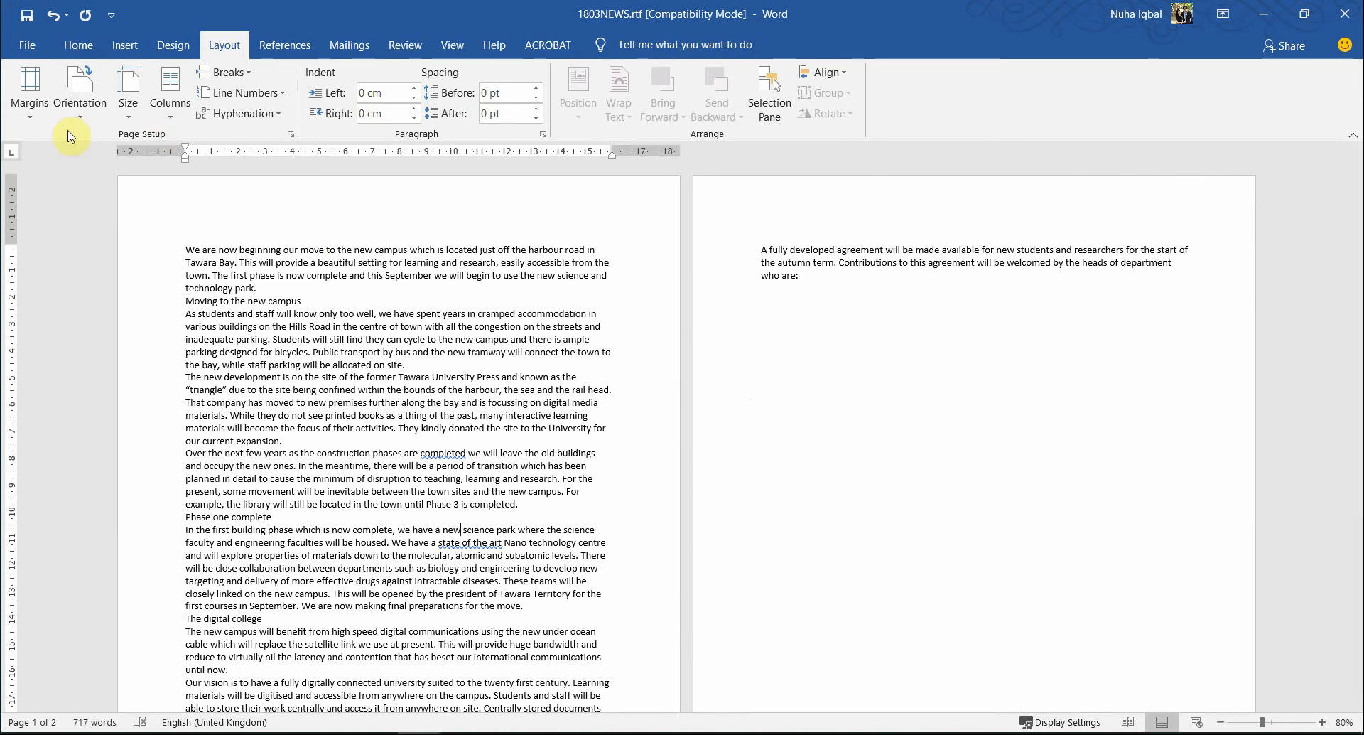
- In Custom Margins for 1803NEWS.rtf, enter 2 for the Top, Left, Bottom and Right margins
left_click(30, 99)
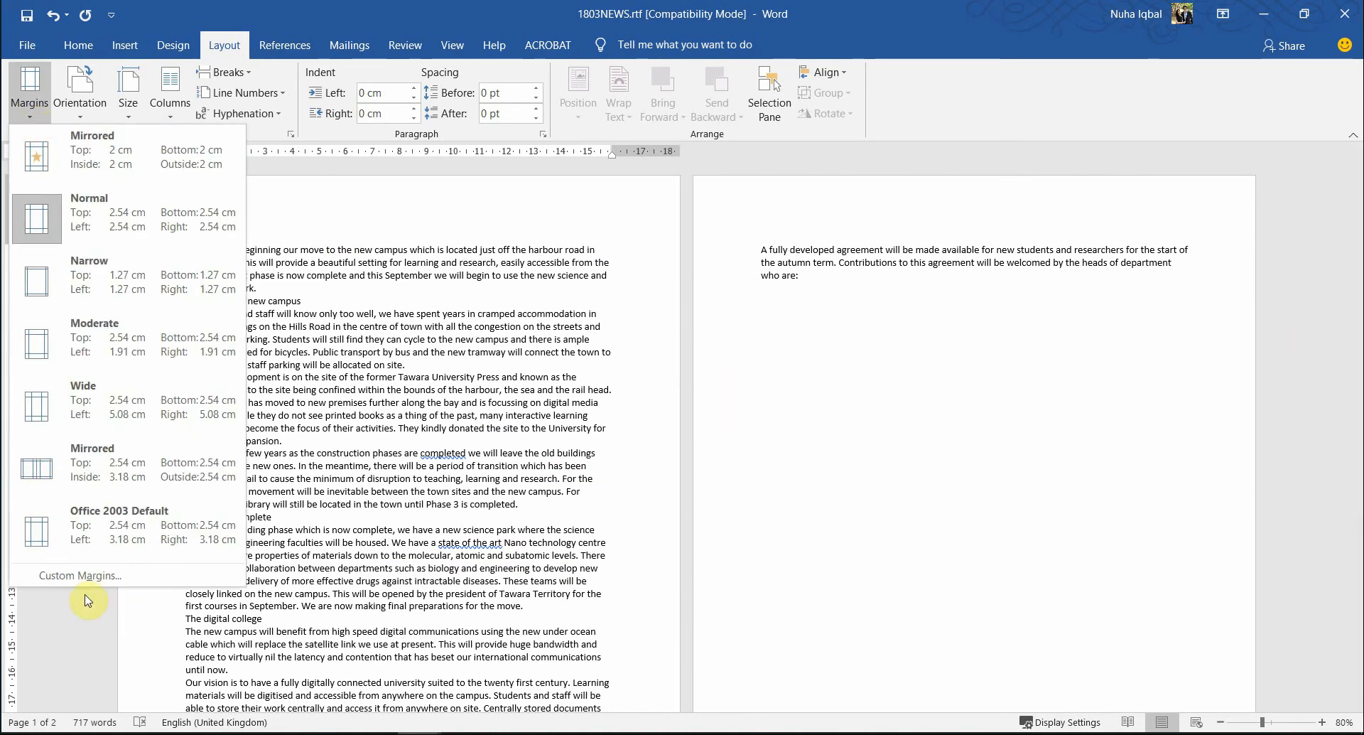
left_click(62, 577)
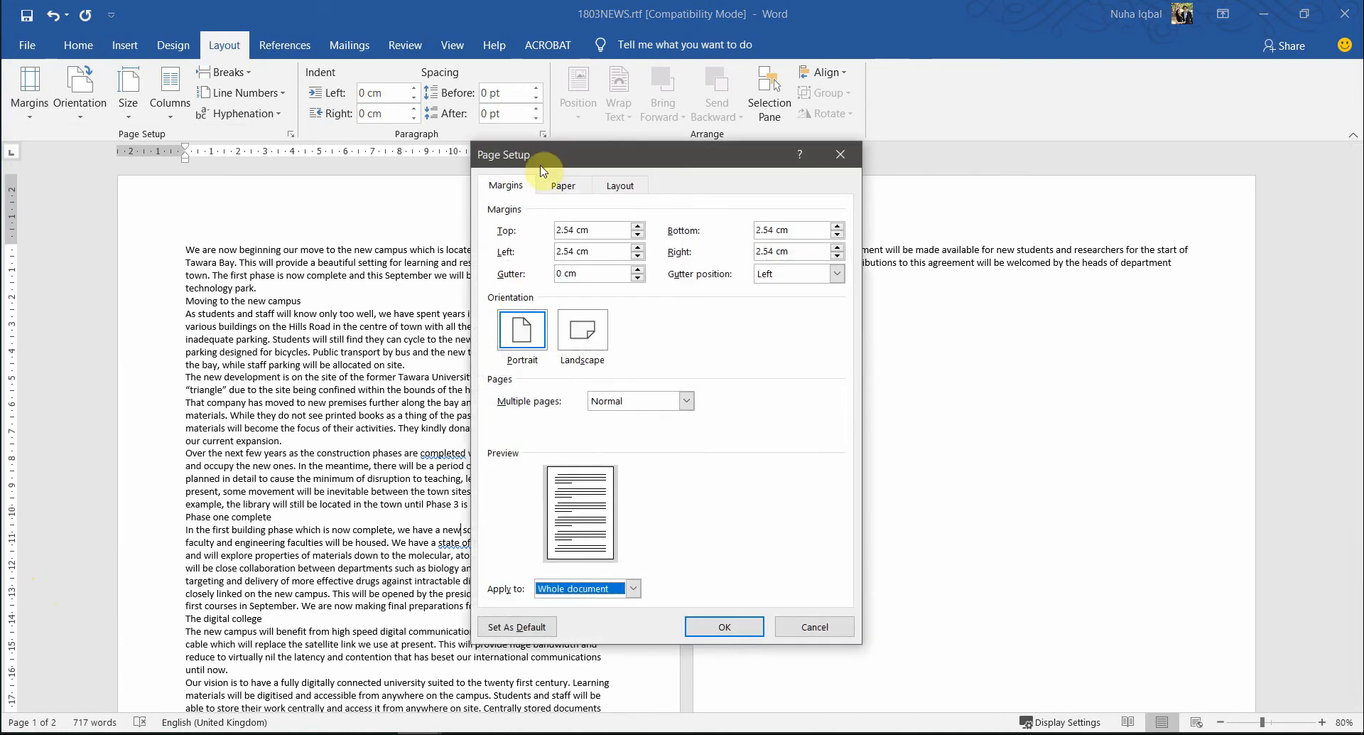
double_click(596, 234)
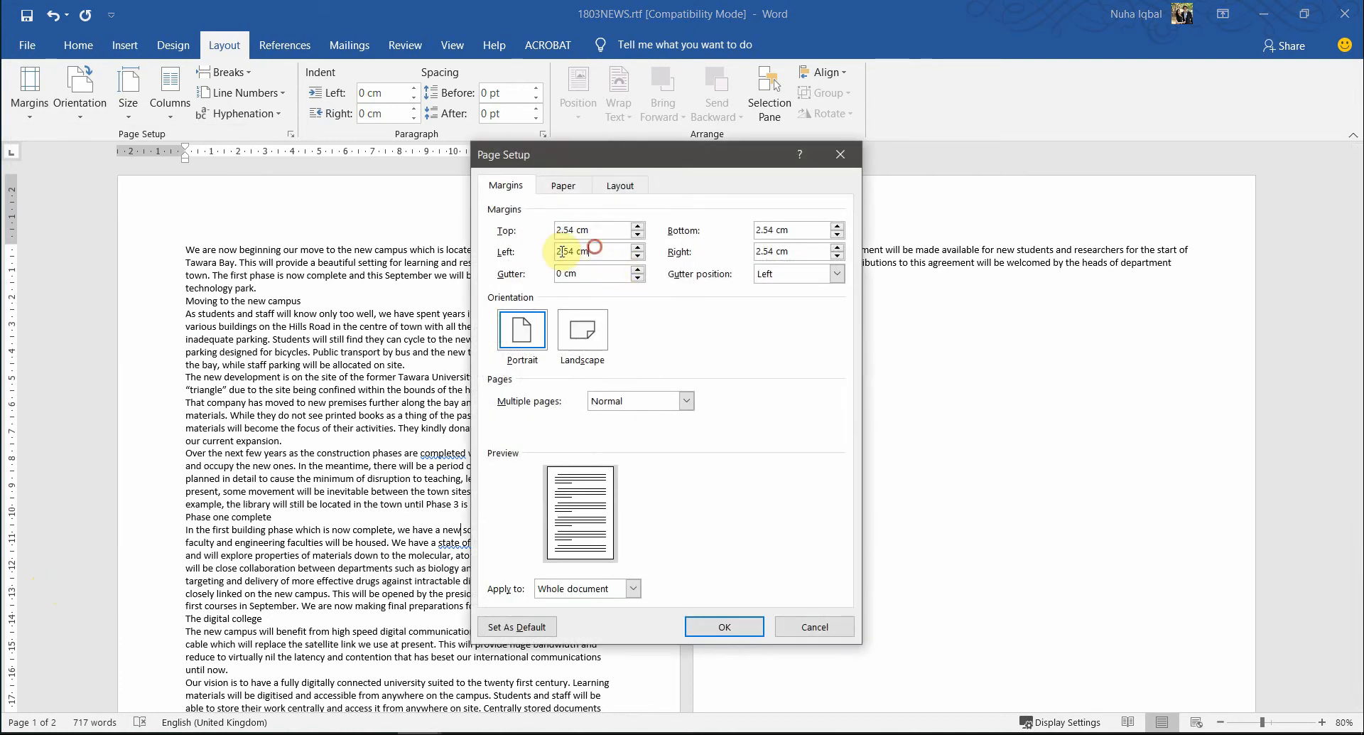
double_click(599, 232)
key("alt+Tab")
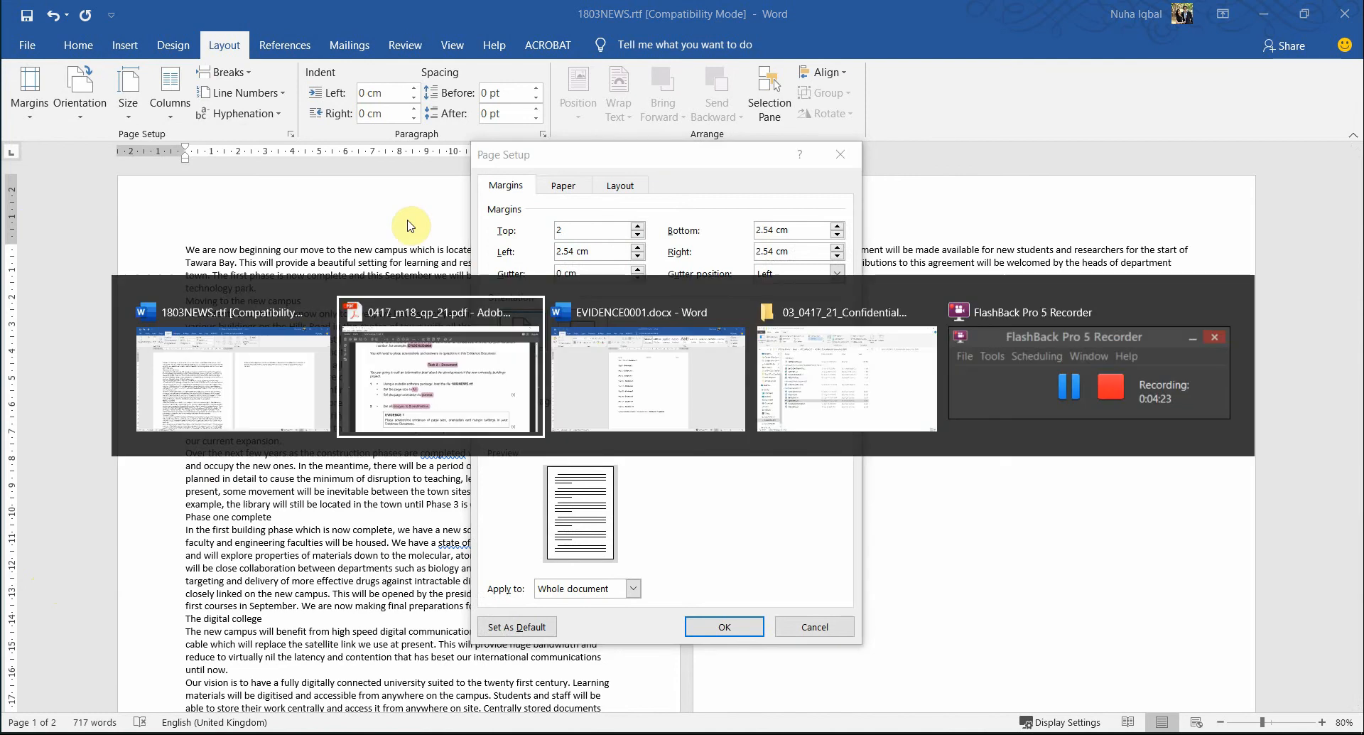
key("alt+Tab")
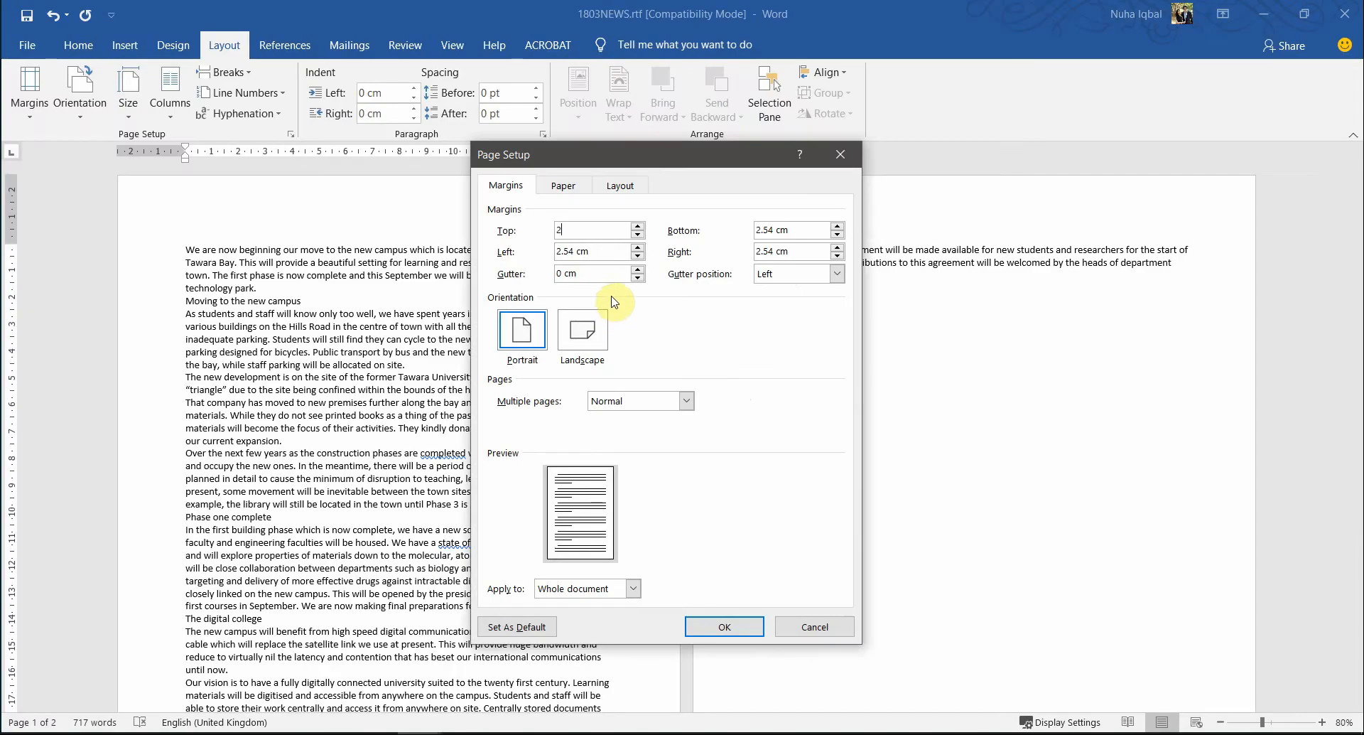
double_click(602, 251)
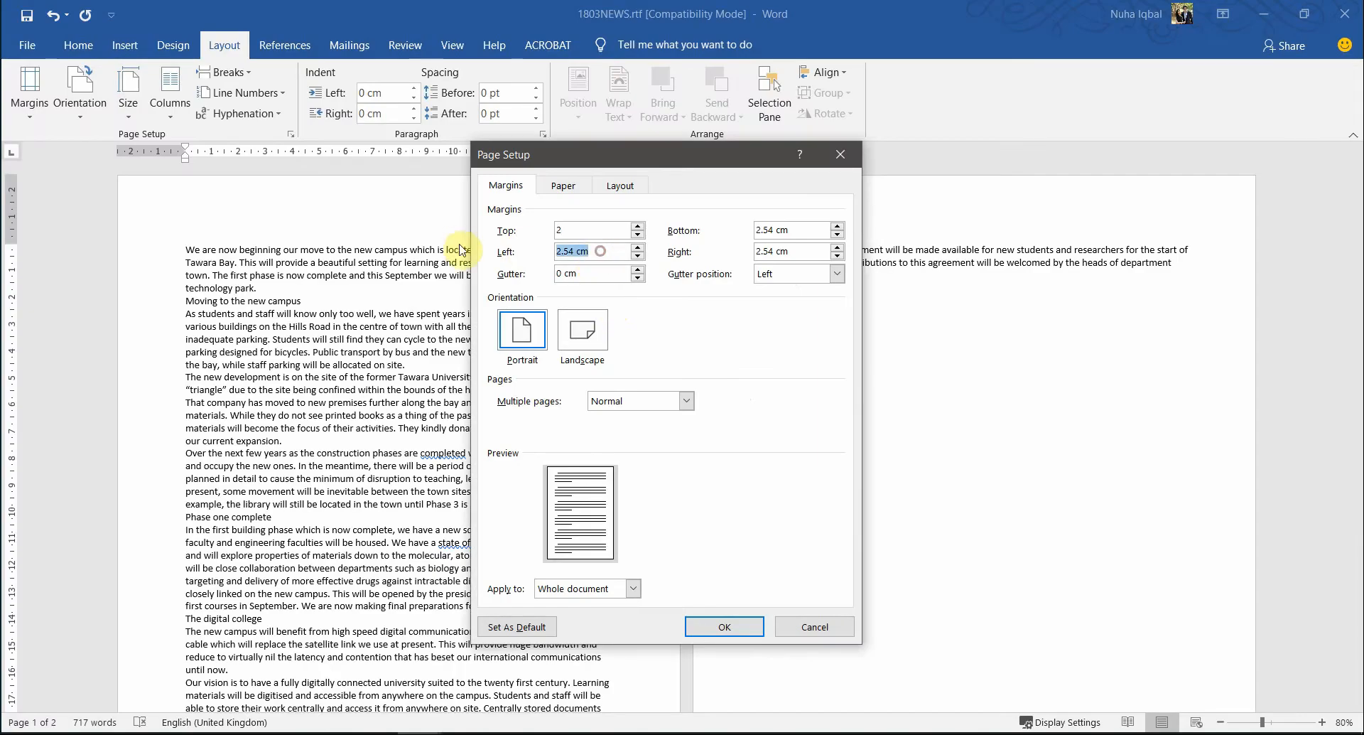
double_click(827, 233)
type("2")
double_click(794, 253)
- Apply the 2 cm margins, then highlight the EVIDENCE 1 heading on the PDF task sheet
type("2")
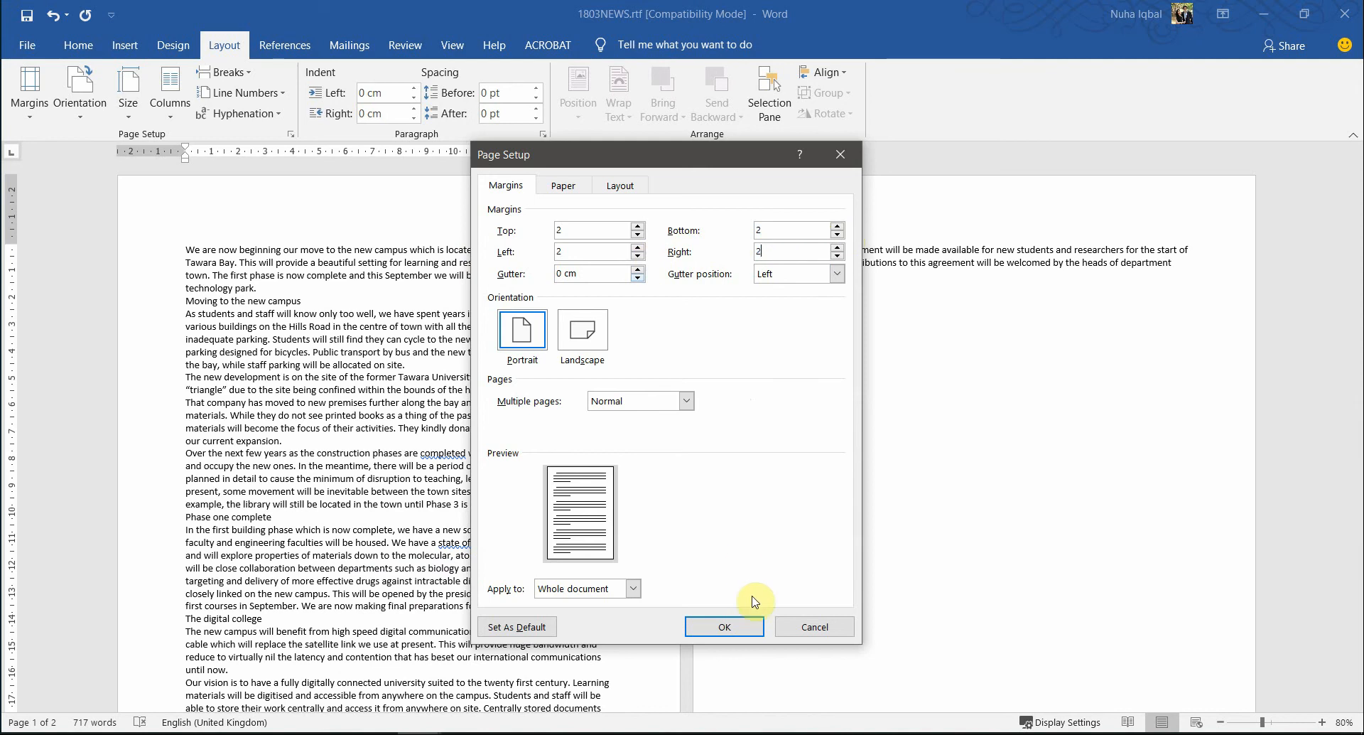
left_click(743, 627)
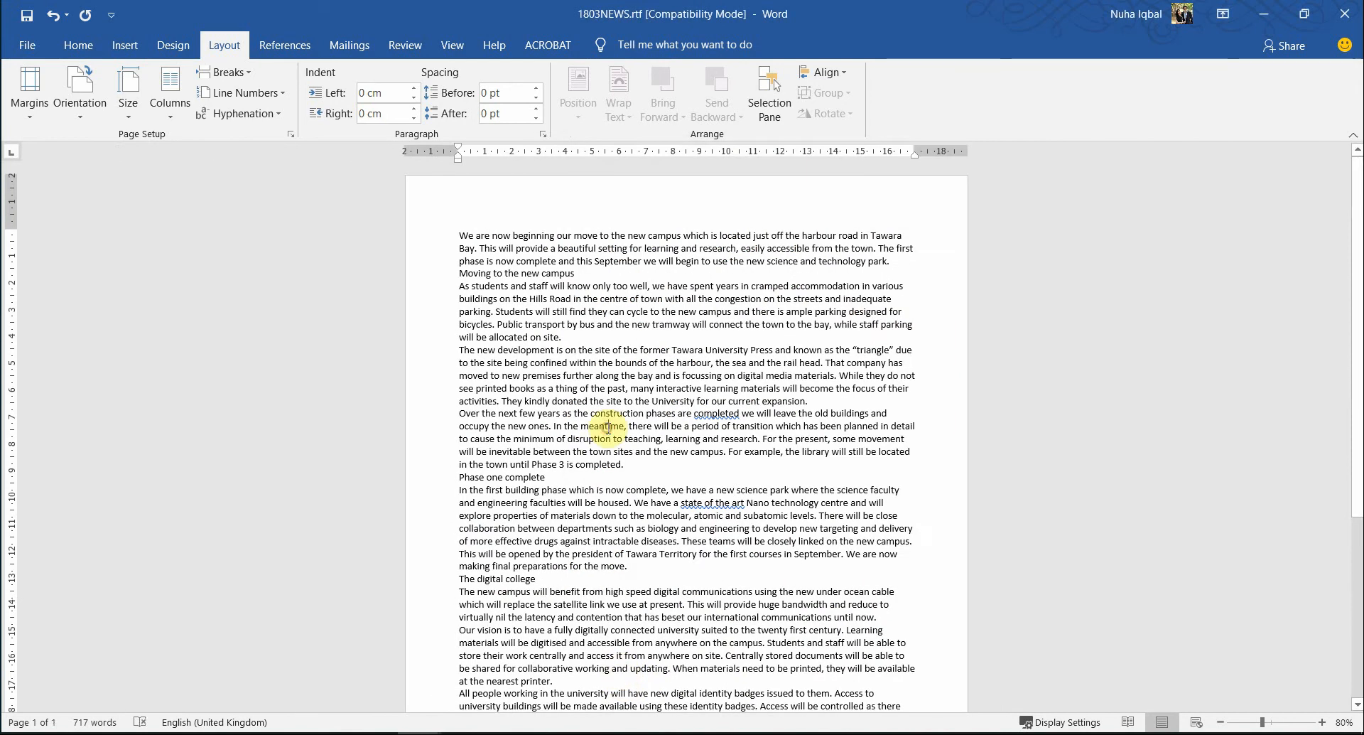
key("alt+Tab")
scroll(647, 519, "down", 2)
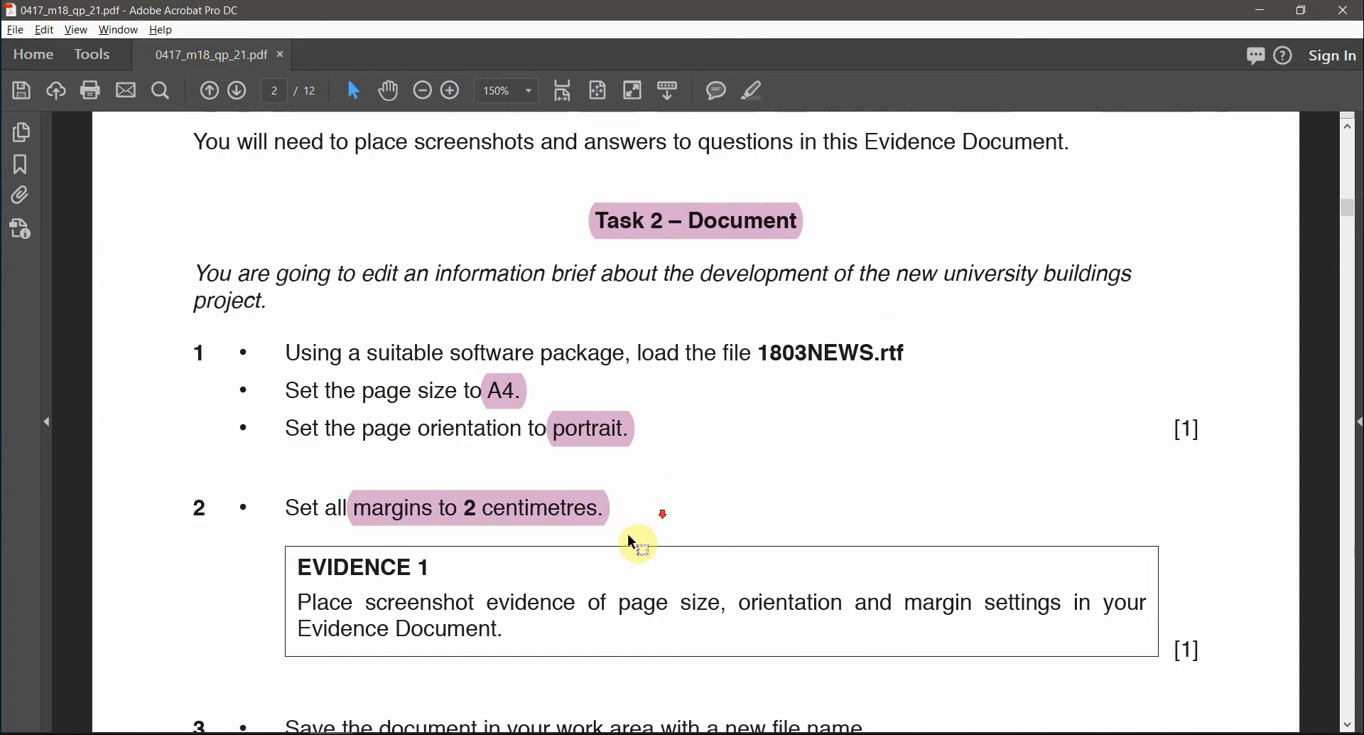
left_click_drag(301, 532, 451, 533)
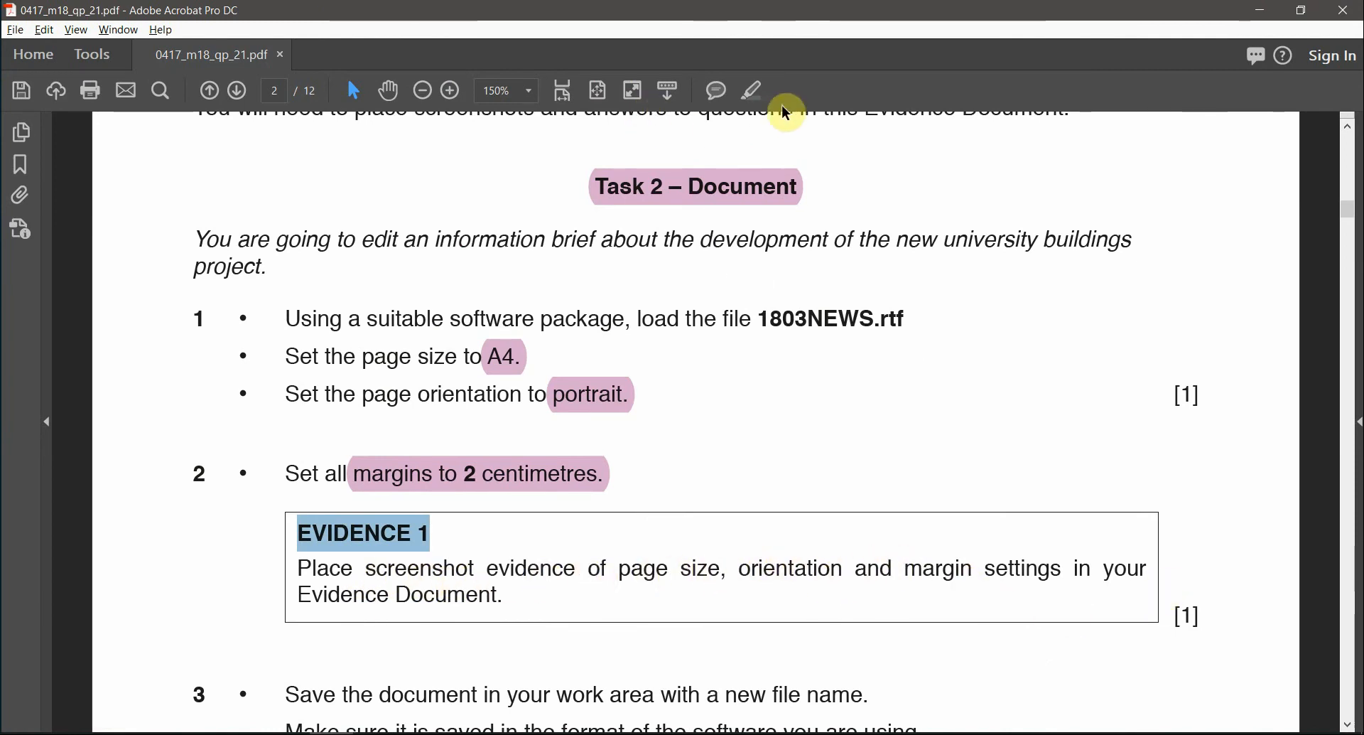
key("alt+Tab")
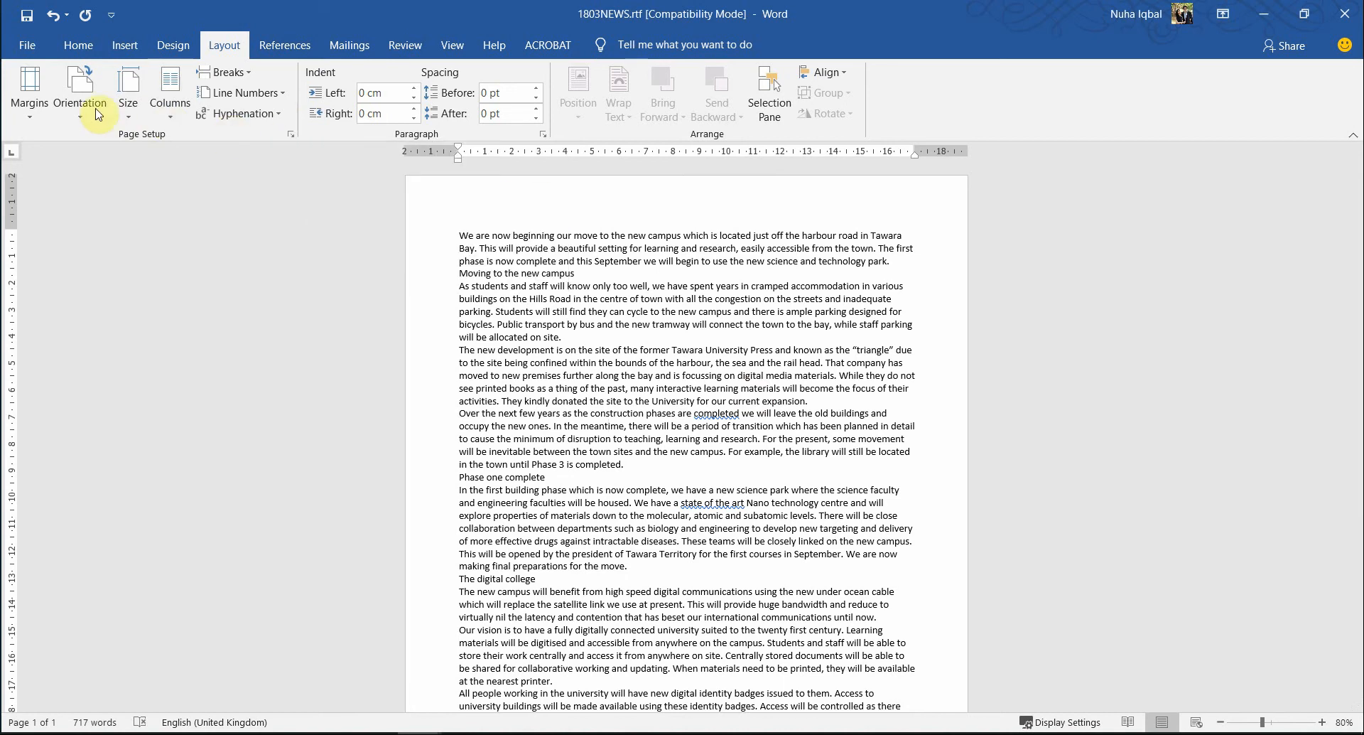
- Reopen Custom Margins and review the Paper and Layout tabs to confirm 2 cm margins and portrait
left_click(79, 89)
left_click(30, 92)
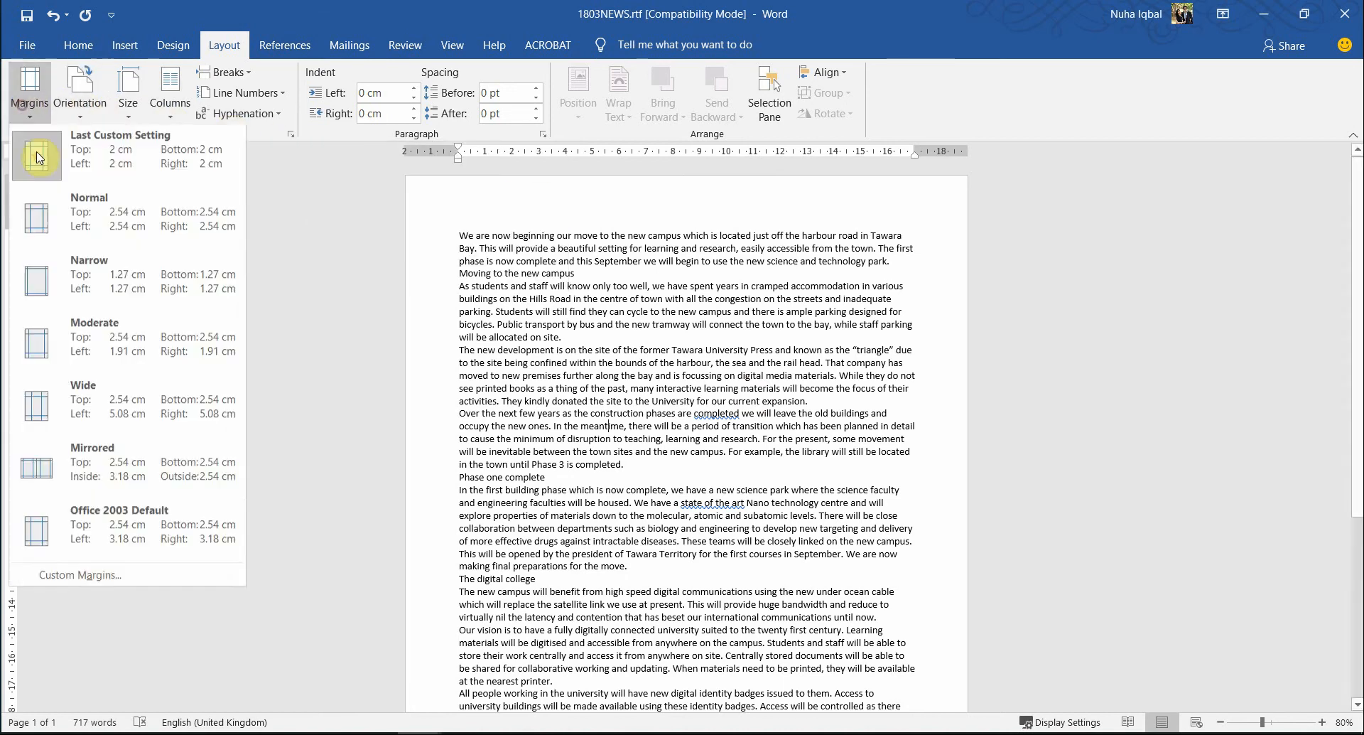
left_click(95, 574)
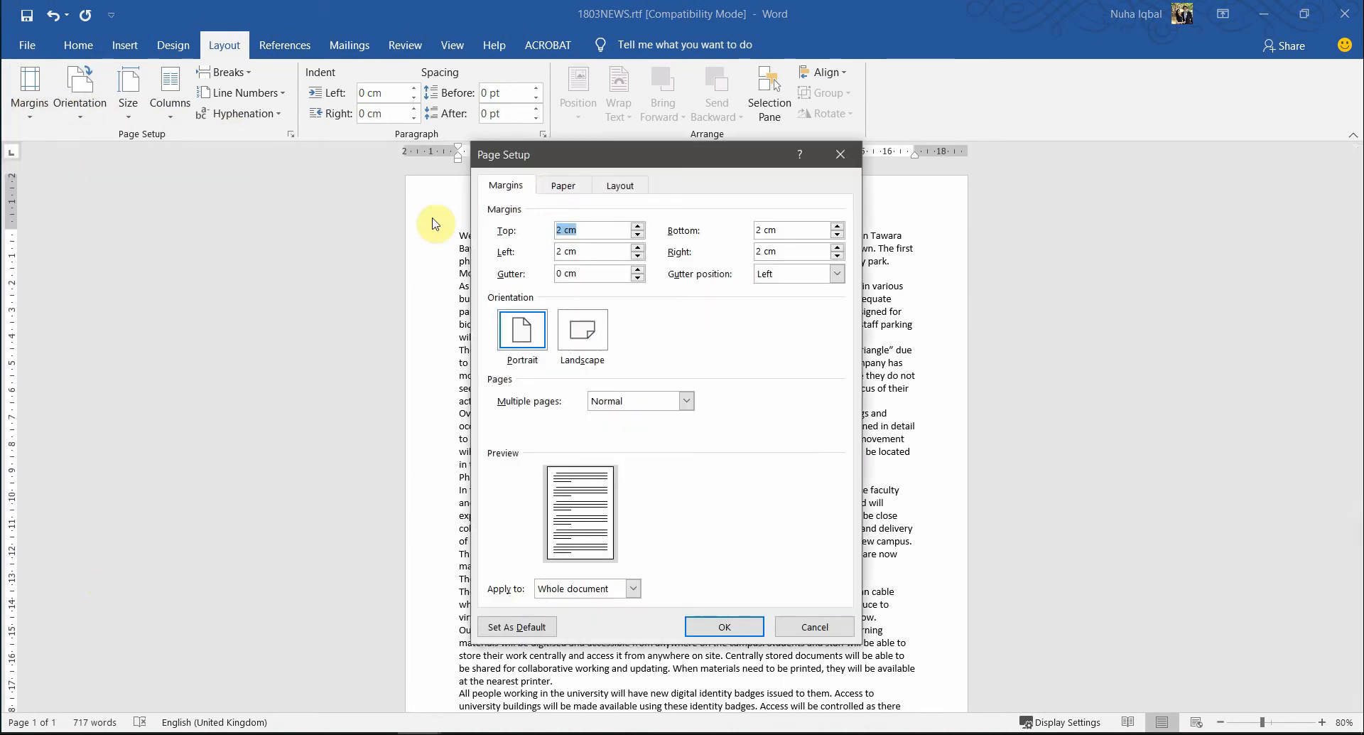
left_click(562, 185)
left_click(619, 186)
left_click(563, 185)
left_click(517, 185)
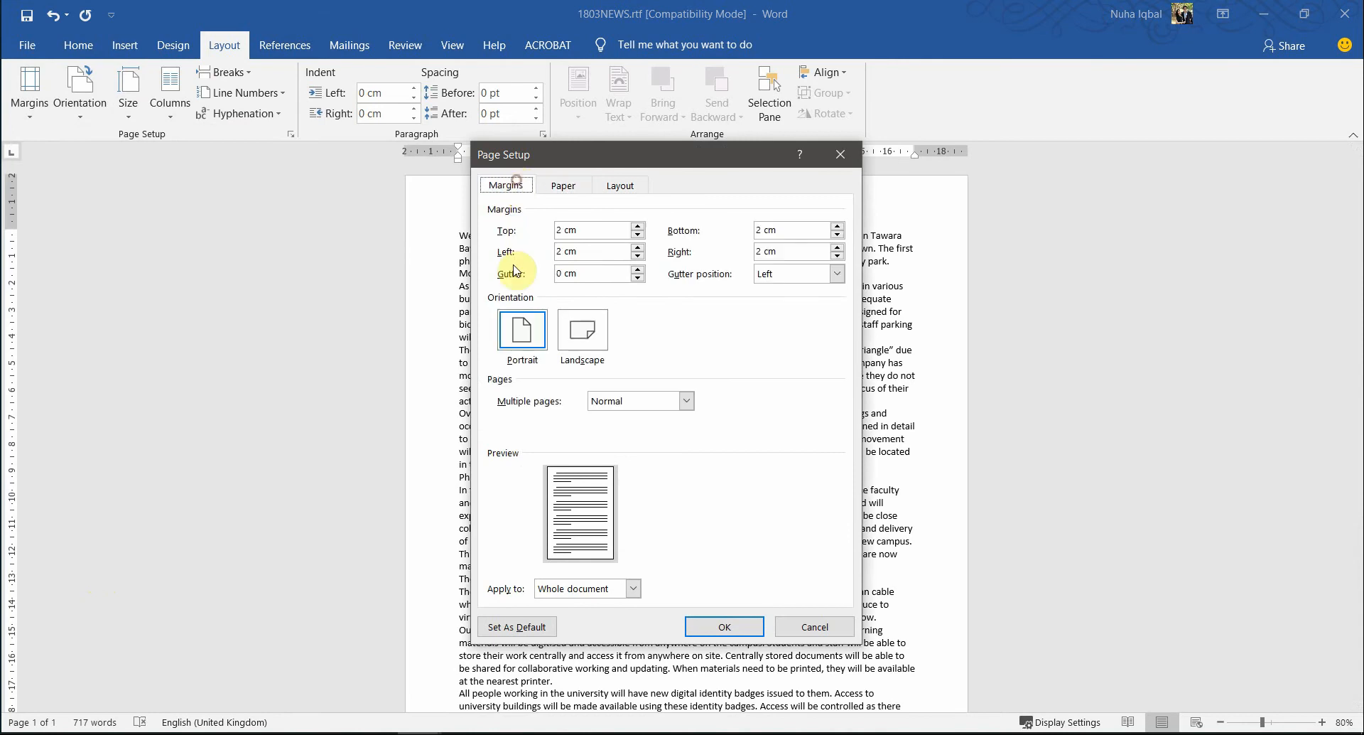
left_click_drag(654, 169, 641, 177)
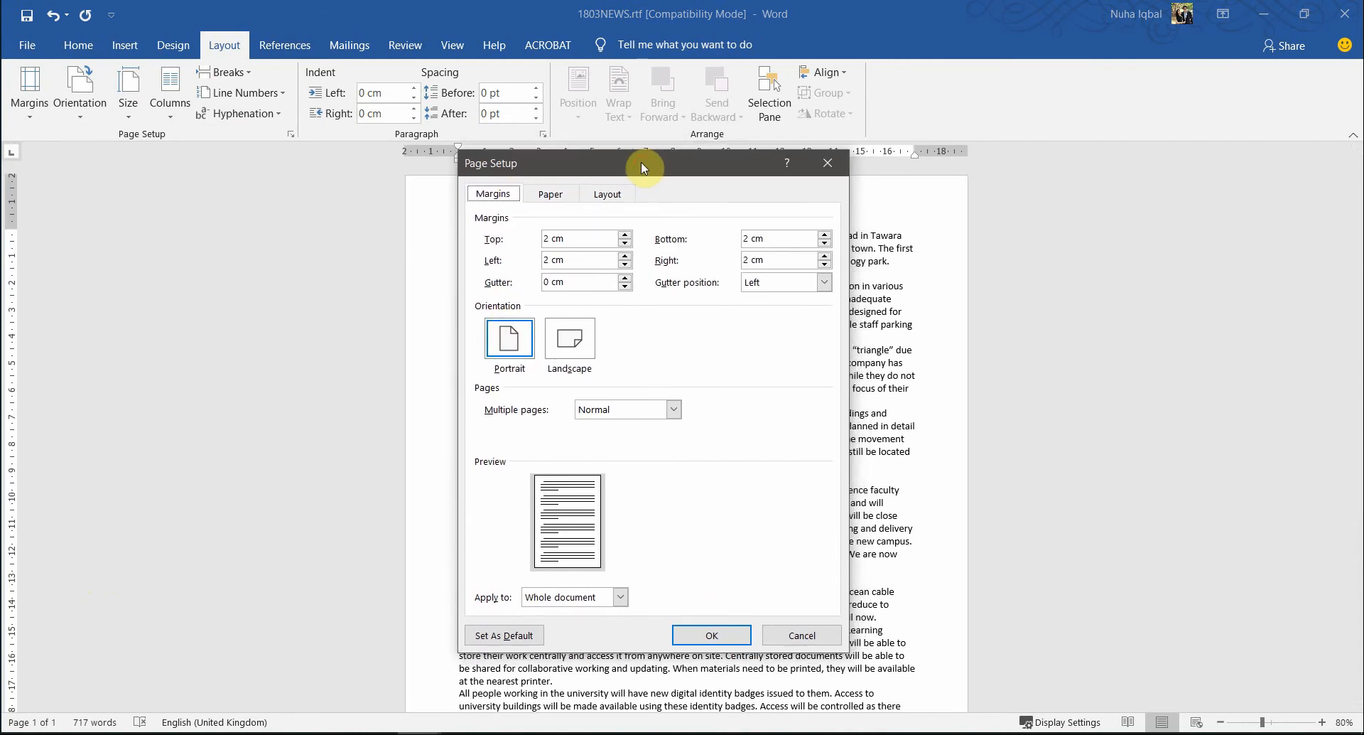
key("alt+Tab")
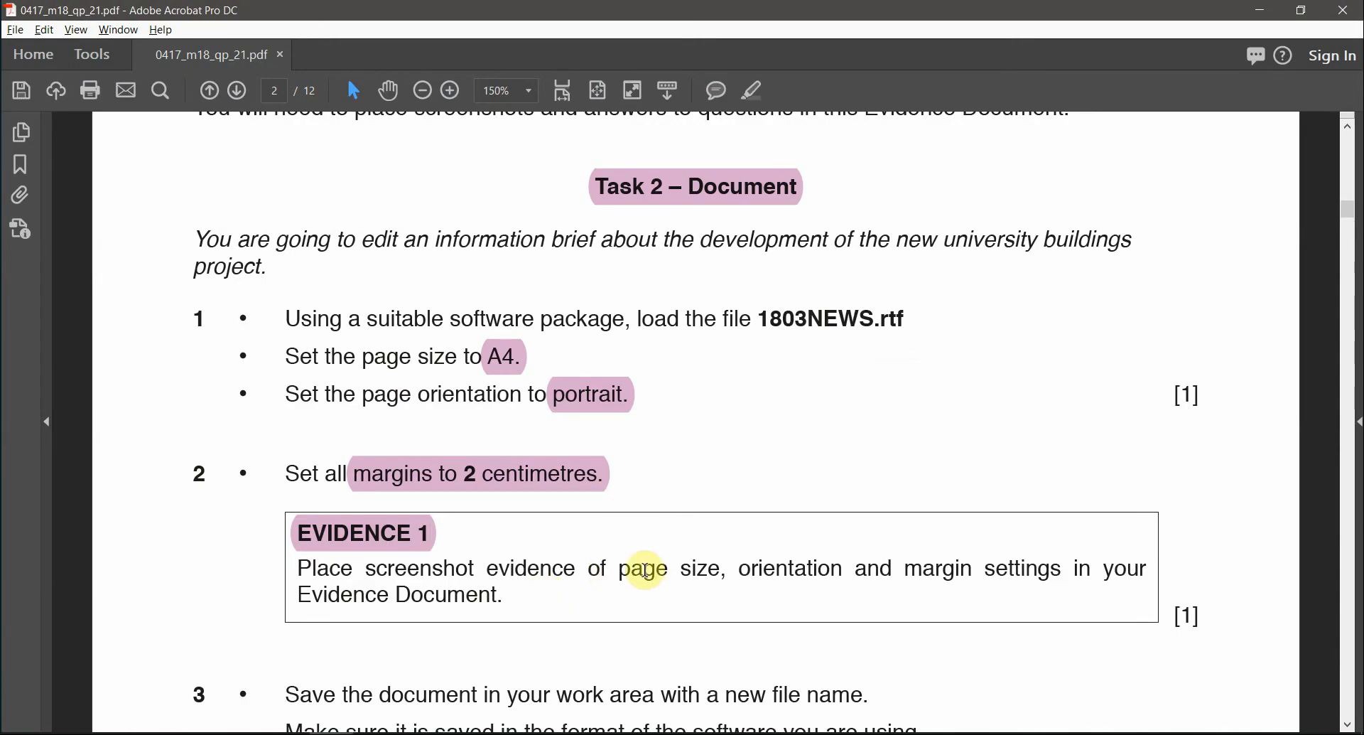
- Highlight 'page size', 'orientation' and 'margin' in the Evidence 1 instruction box
left_click_drag(618, 569, 721, 570)
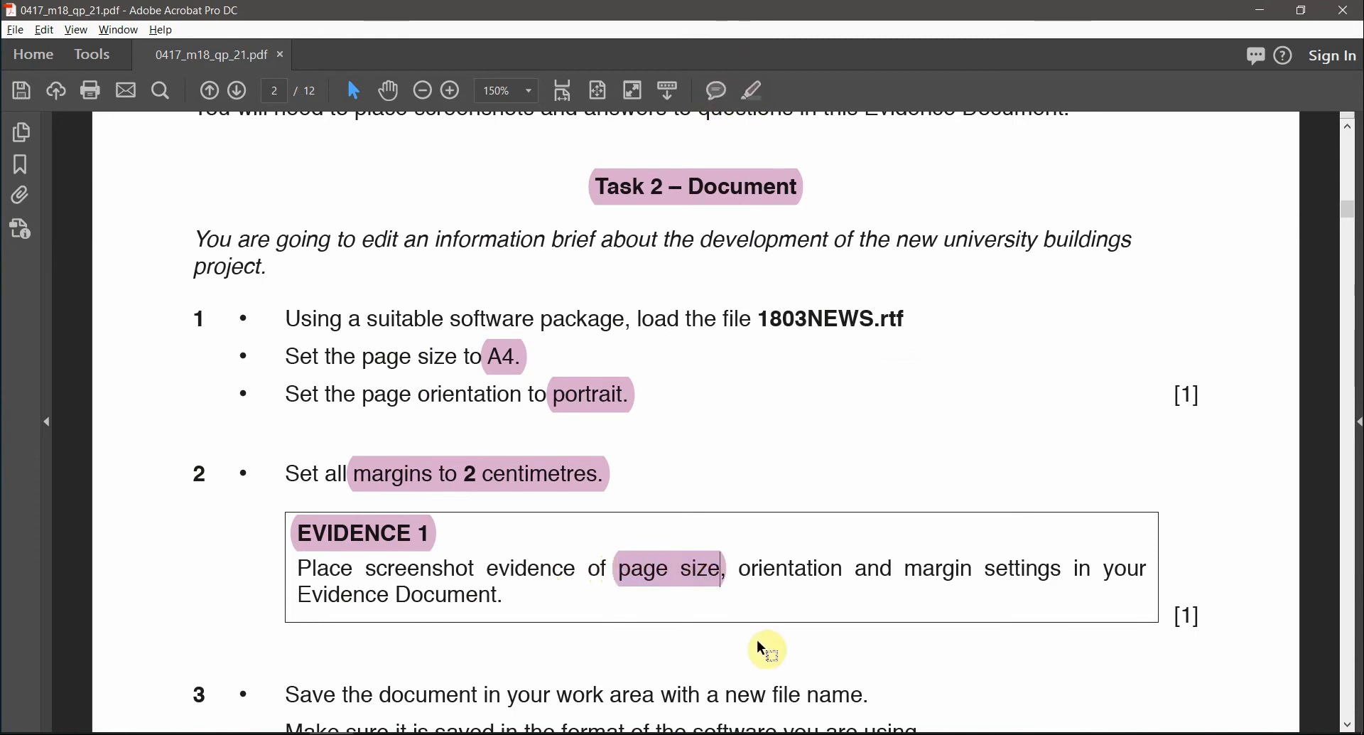
double_click(821, 569)
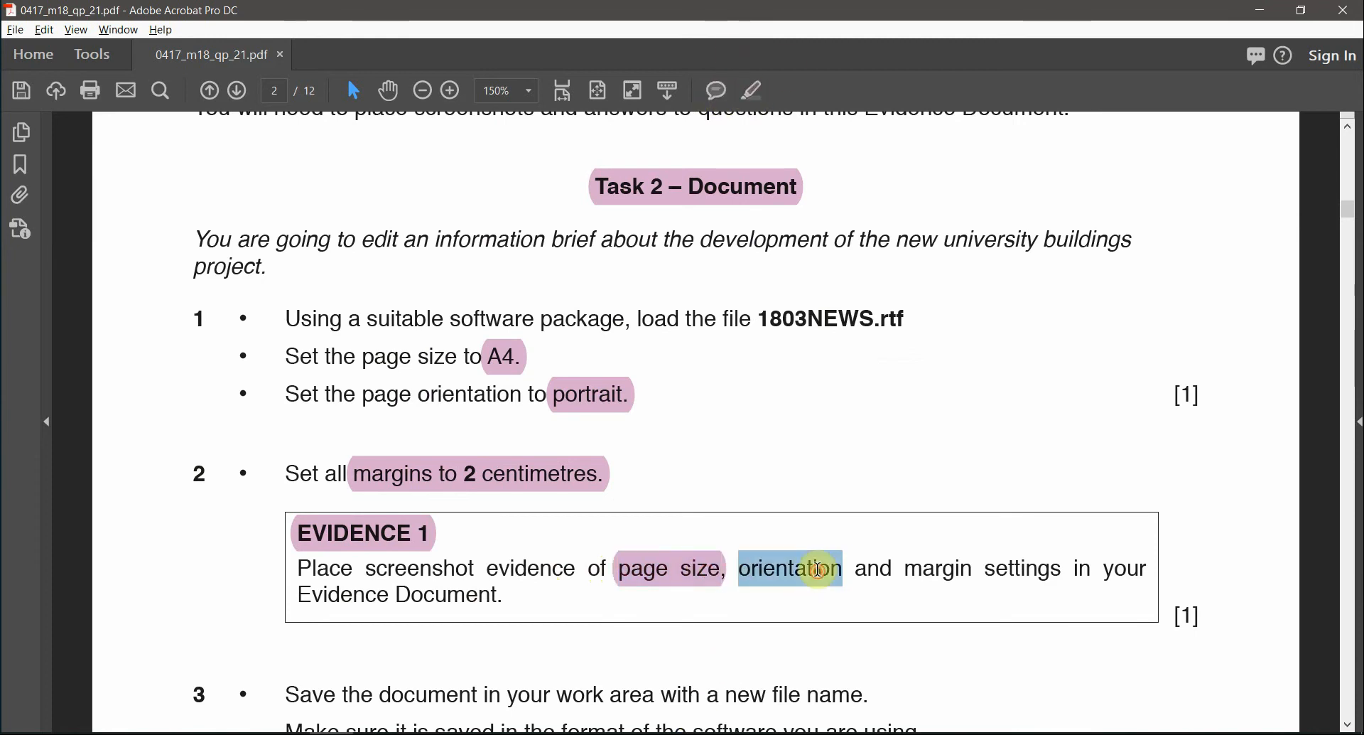
left_click(744, 105)
double_click(916, 572)
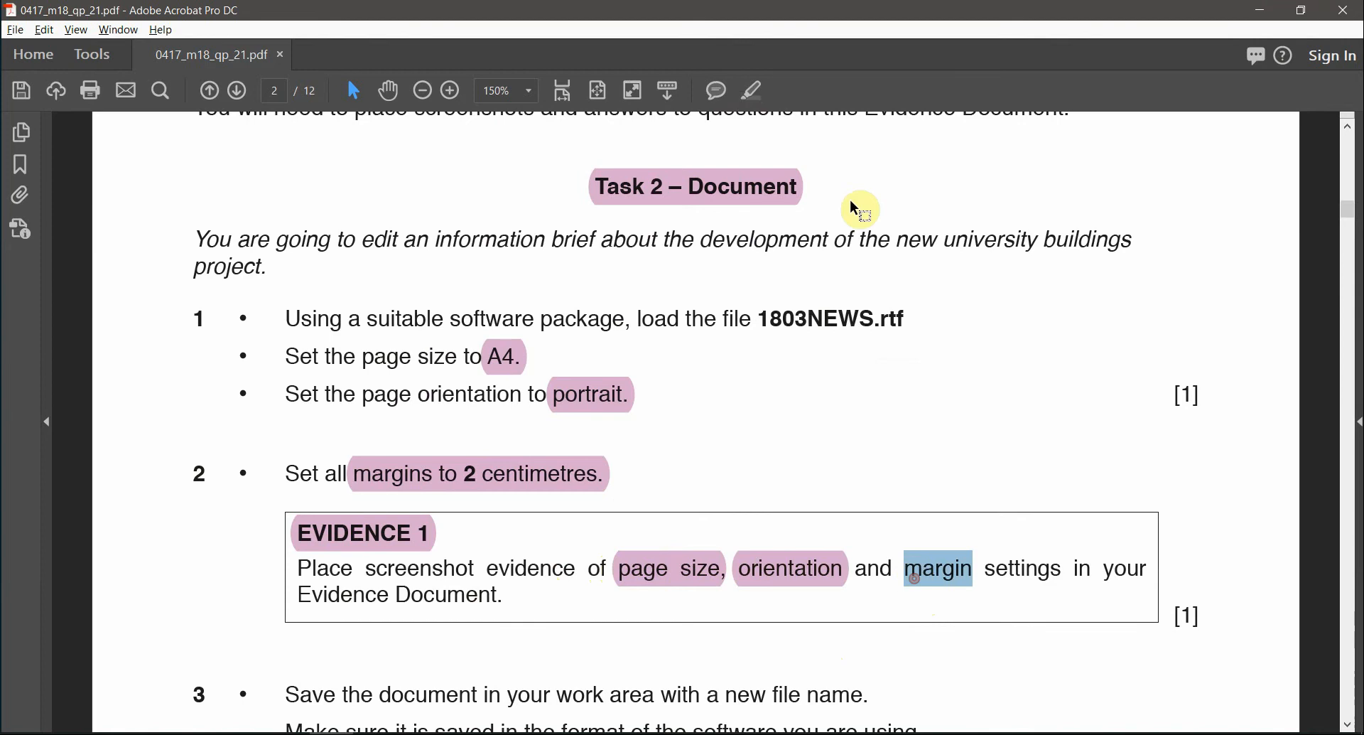
left_click(755, 90)
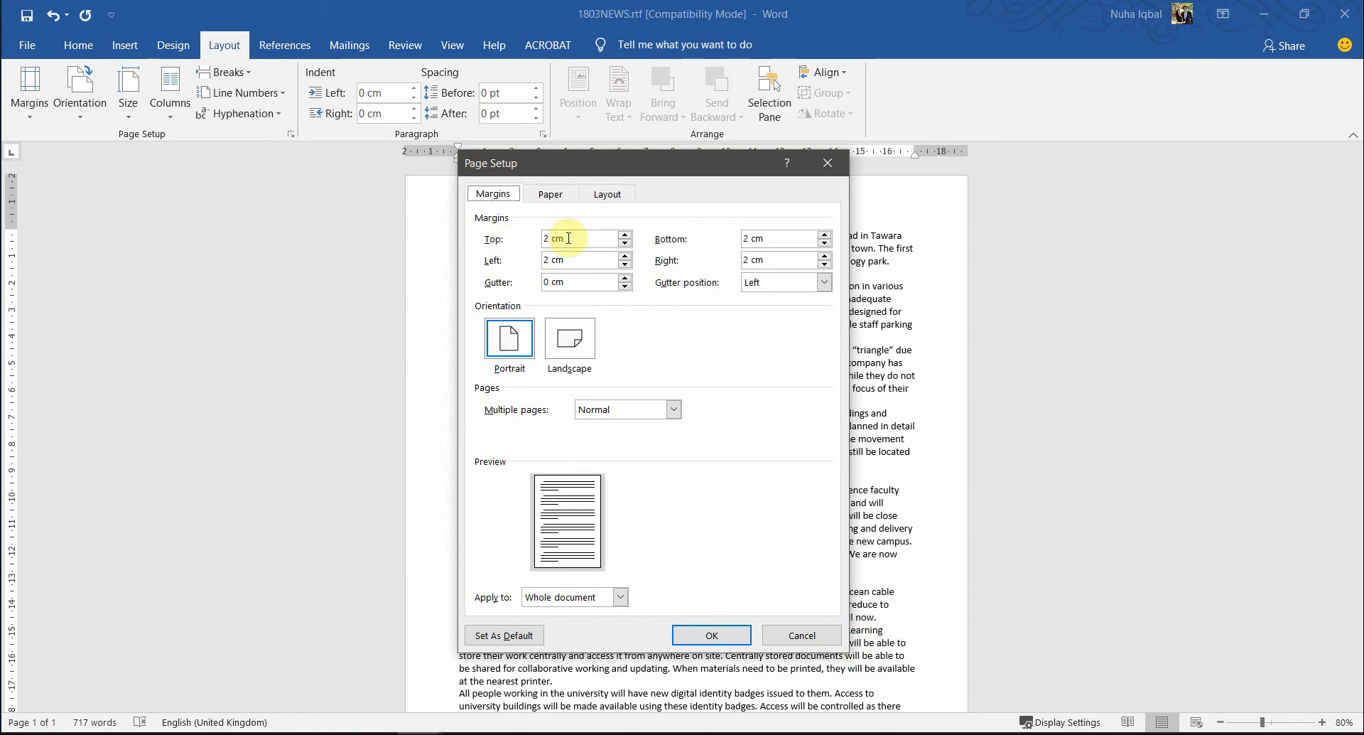
- Verify the 2 cm top and bottom margins and keep A4 as the paper size
left_click_drag(578, 238, 531, 246)
left_click_drag(789, 244, 714, 249)
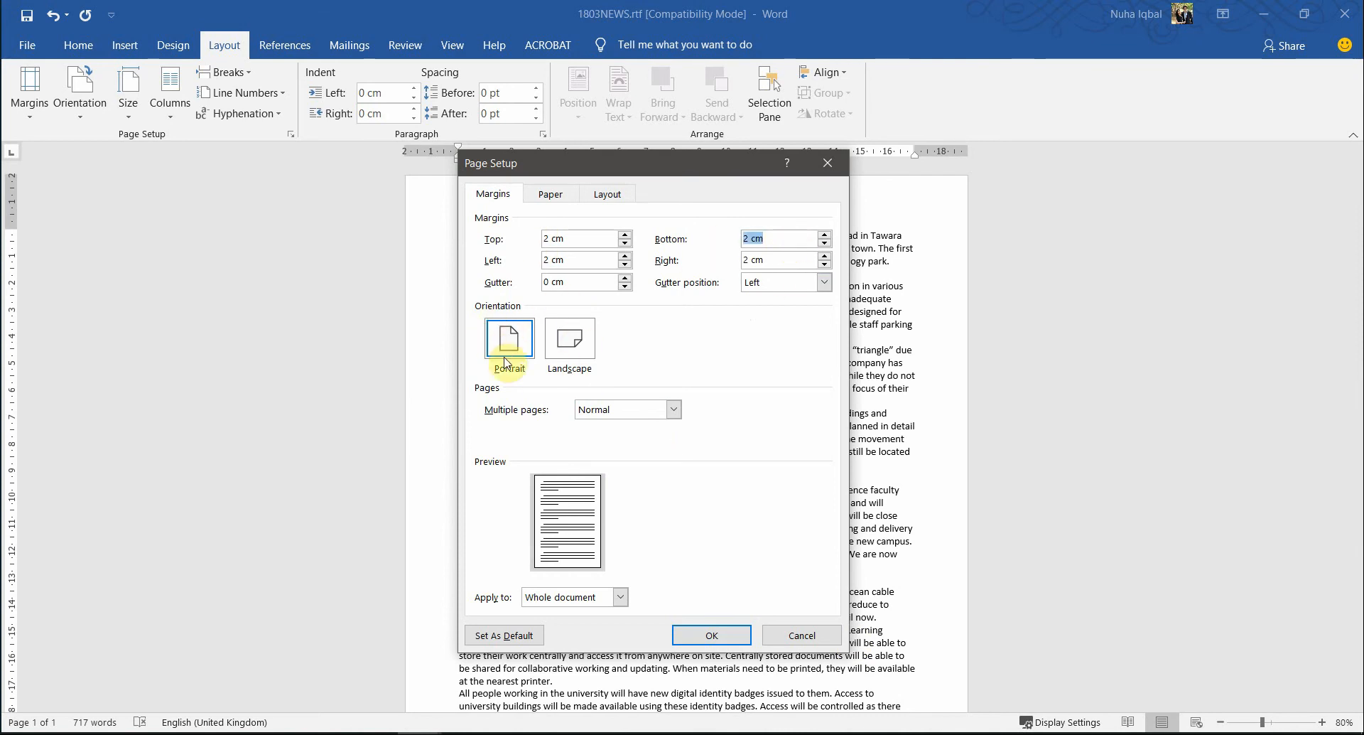
left_click(550, 193)
left_click(540, 243)
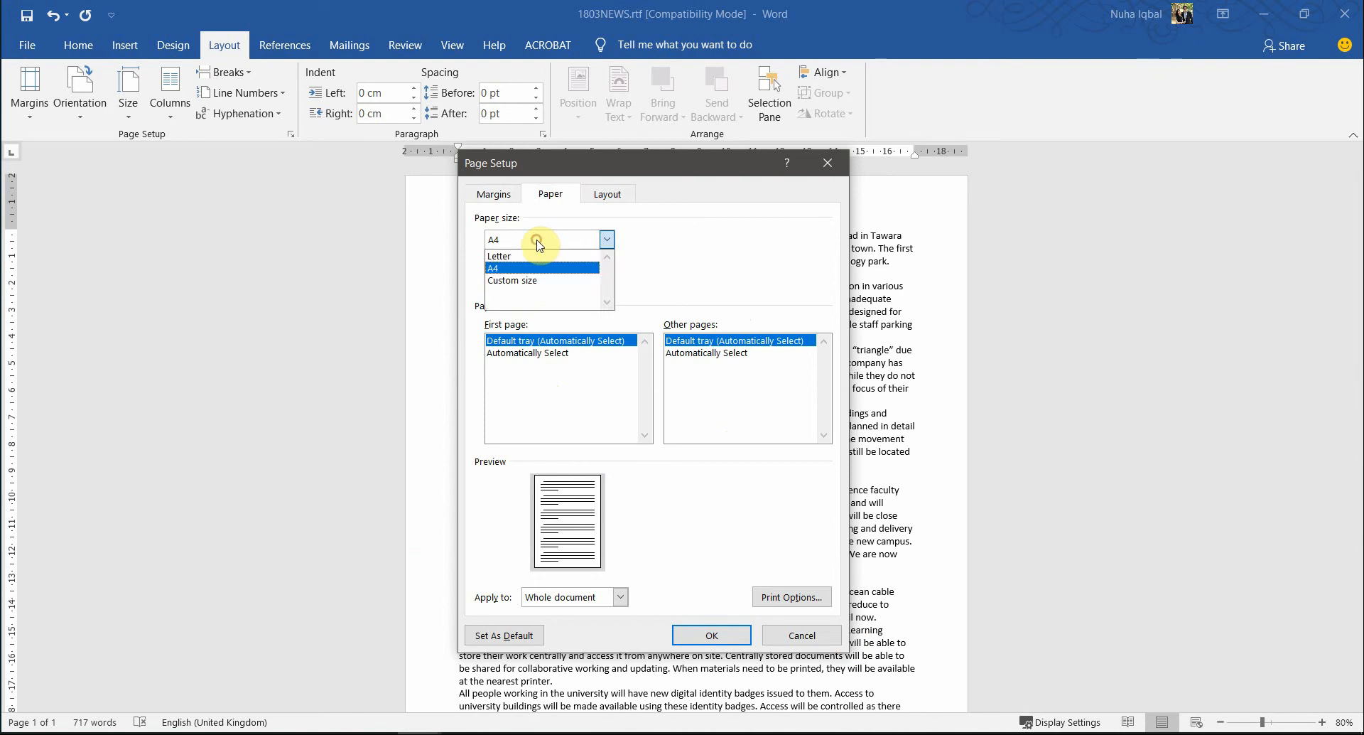
left_click(537, 245)
left_click(518, 192)
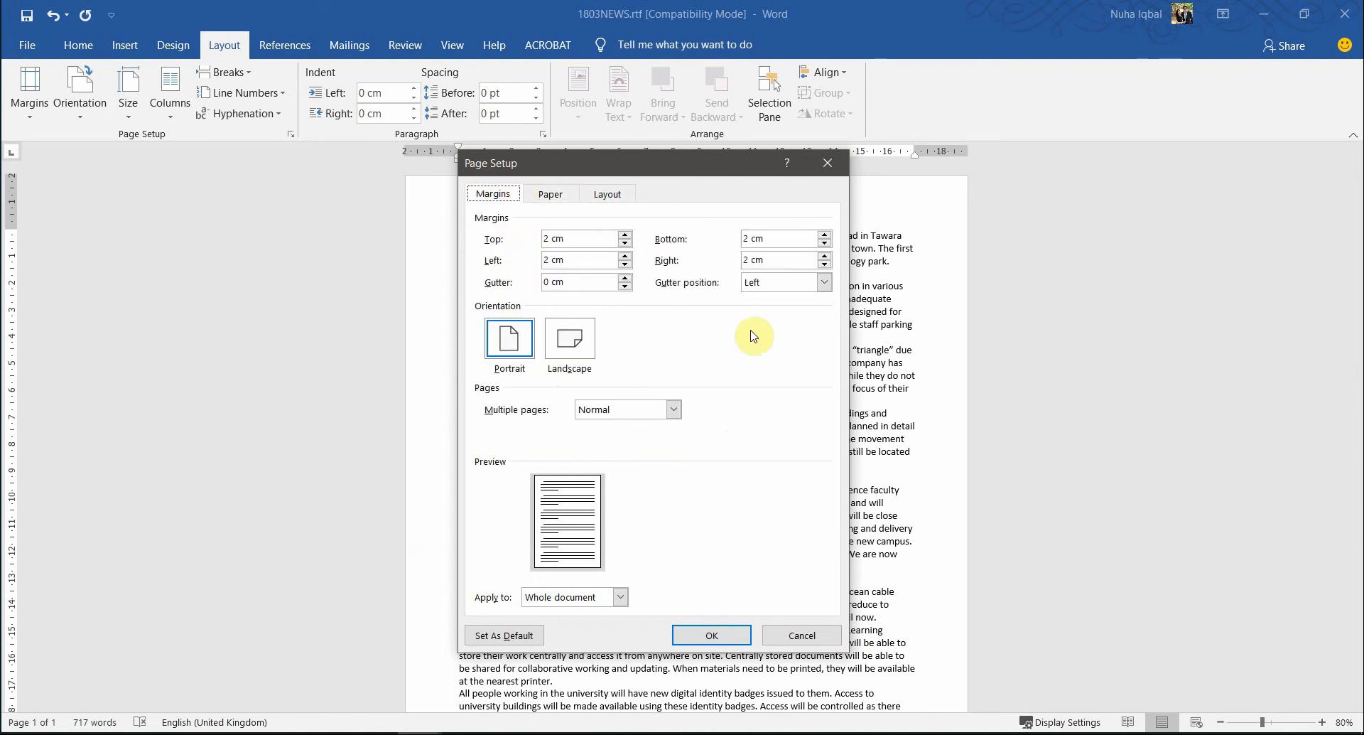
- Snip the Page Setup margins dialog as a screenshot with Win+Shift+S
key("super+shift+s")
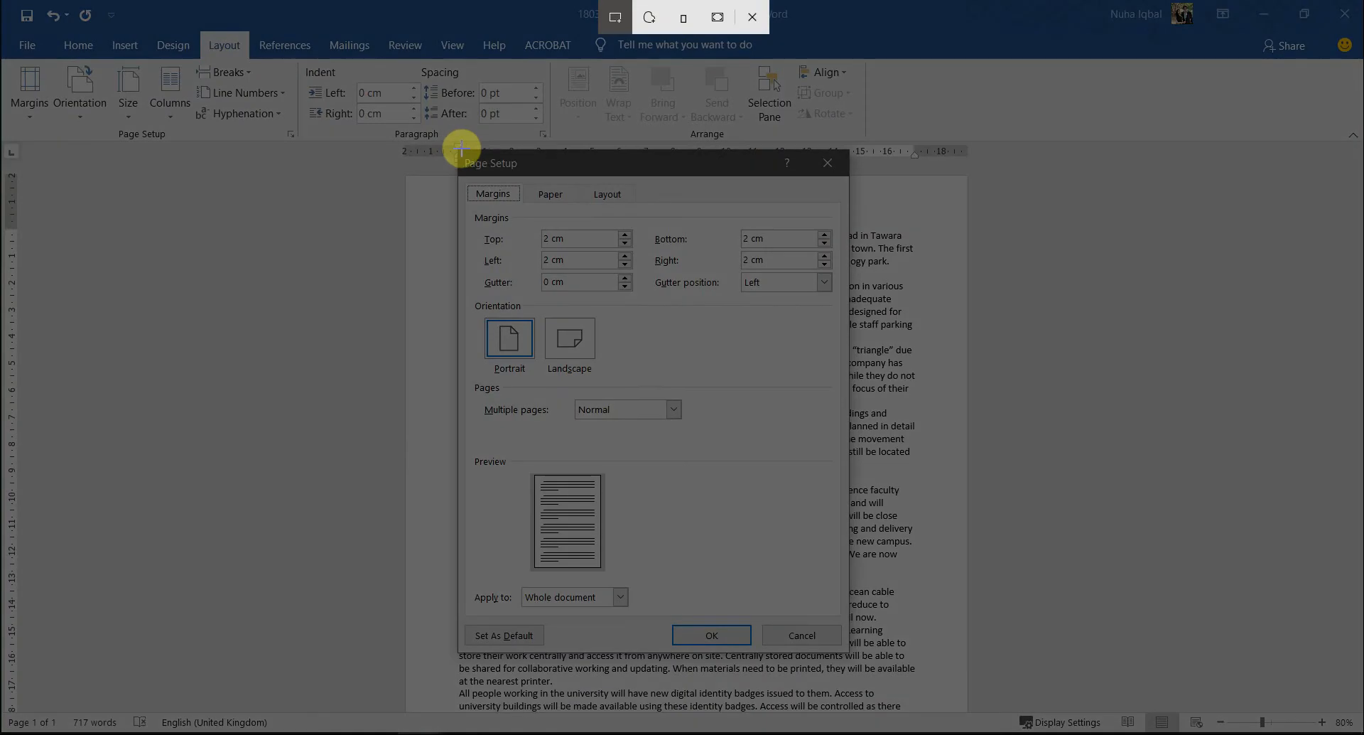
left_click_drag(458, 148, 844, 647)
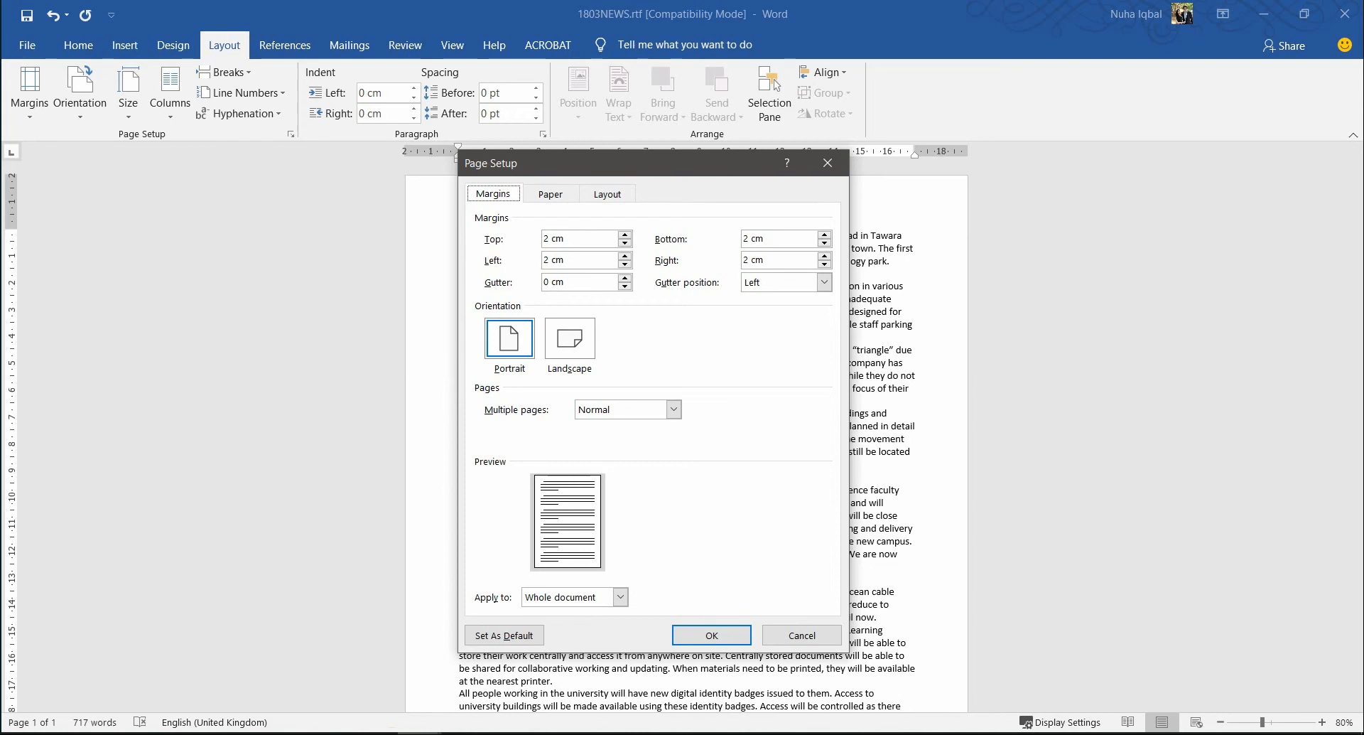
mouse_move(331, 733)
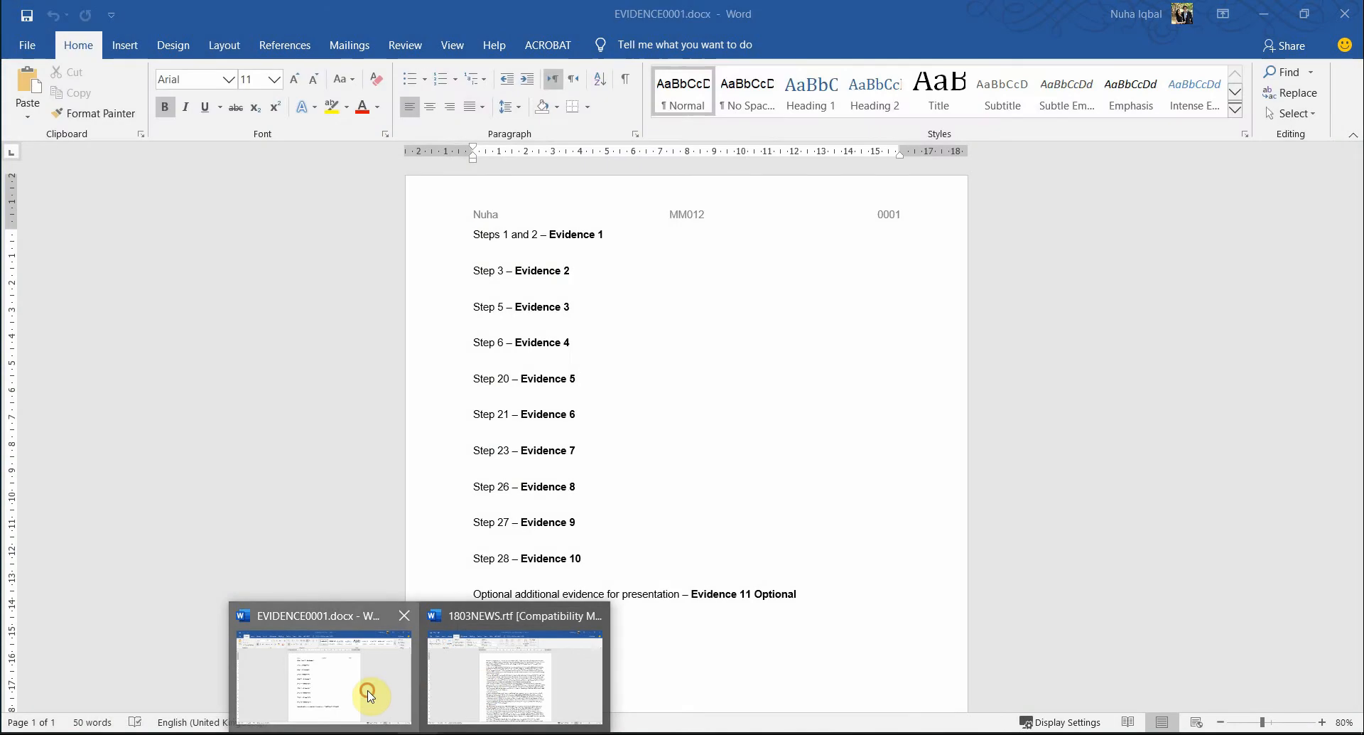
- Paste the margins snip after 'Evidence 1' in EVIDENCE0001.docx, then switch back to 1803NEWS.rtf
left_click(824, 163)
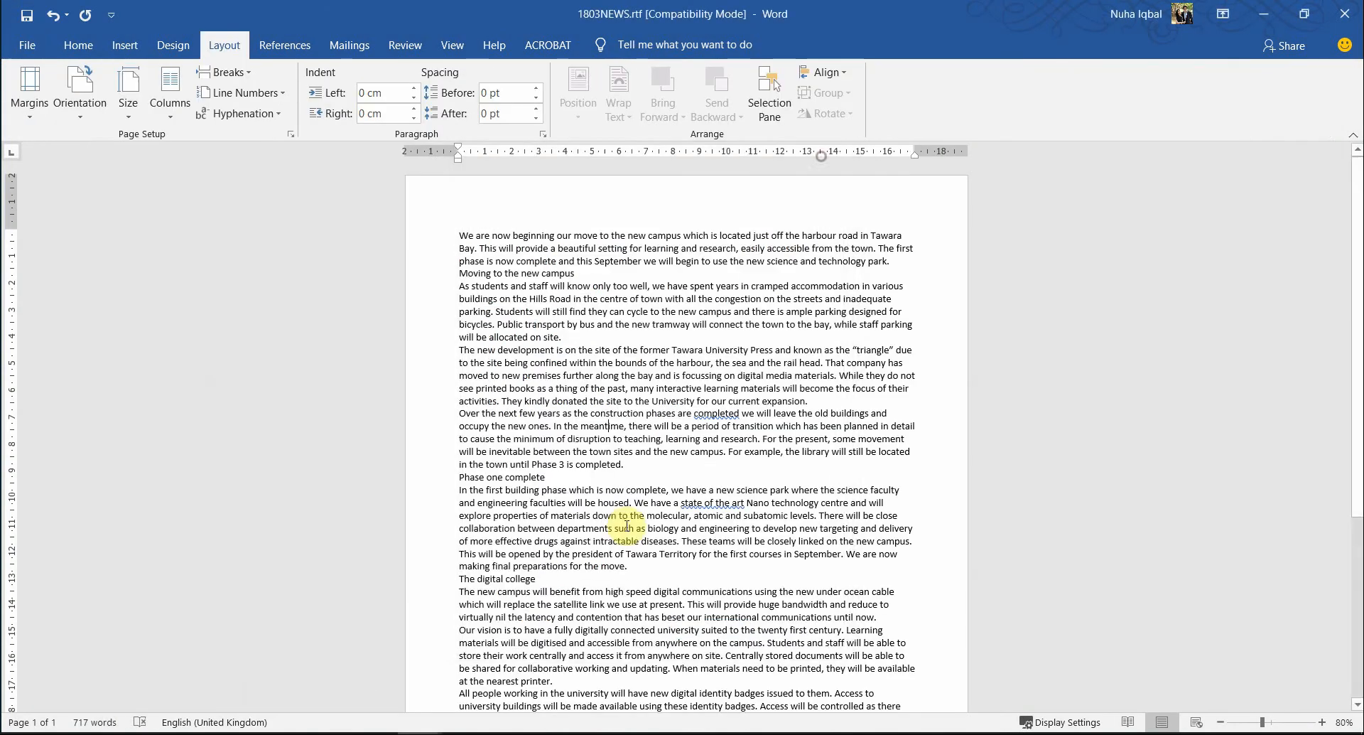
mouse_move(420, 732)
left_click(403, 660)
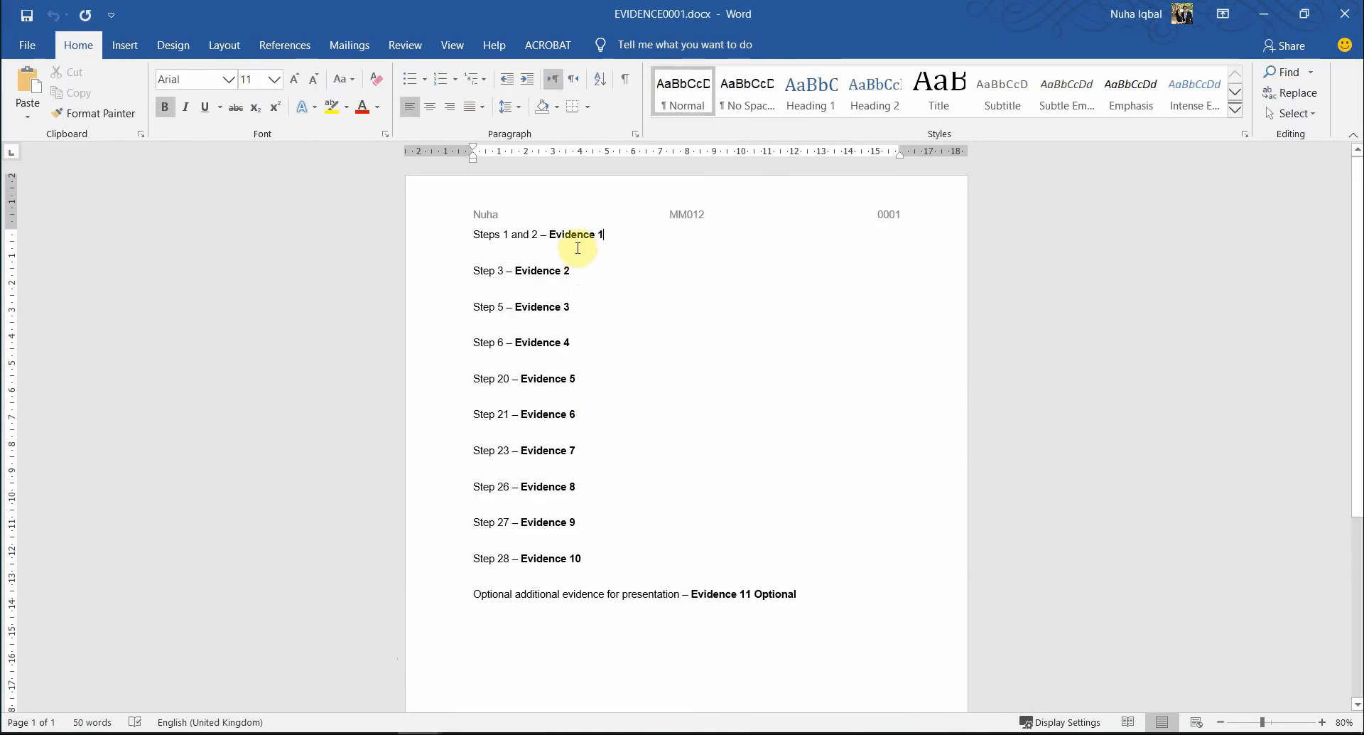
key("ctrl+v")
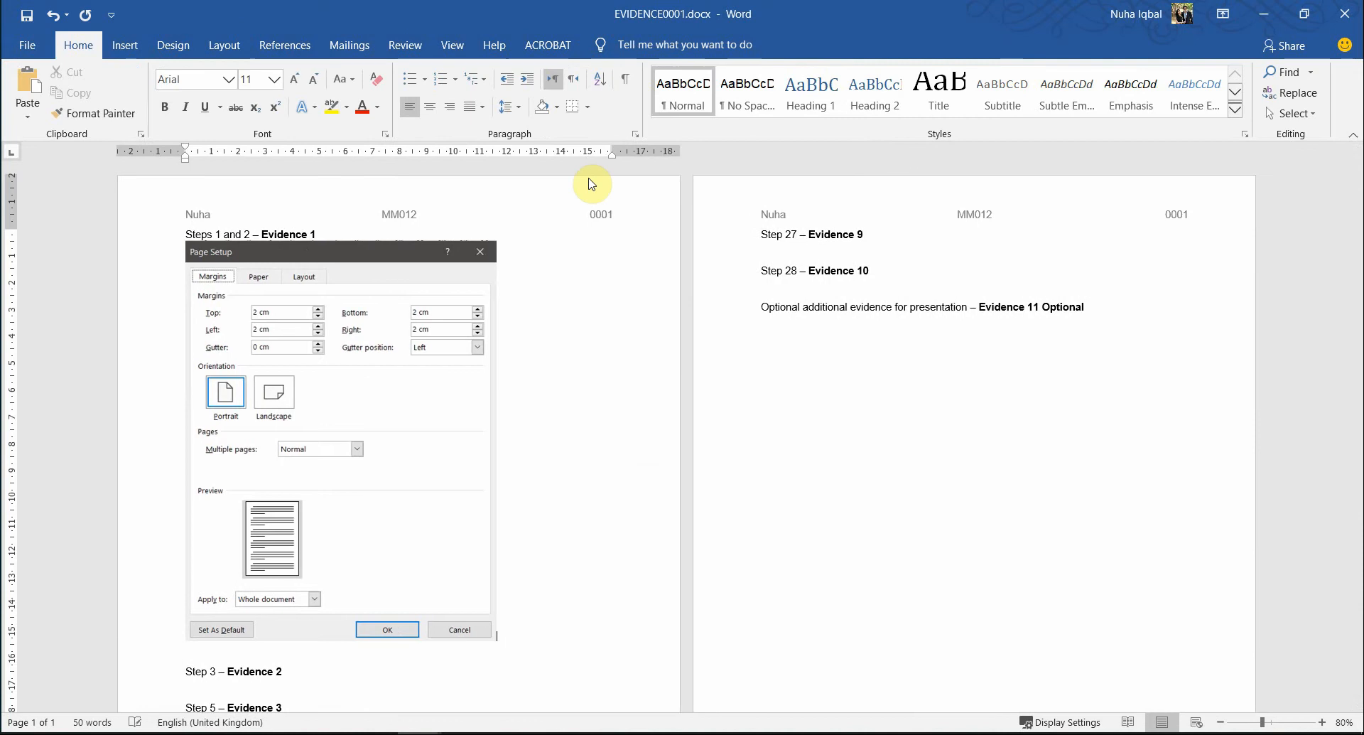
key("alt+Tab")
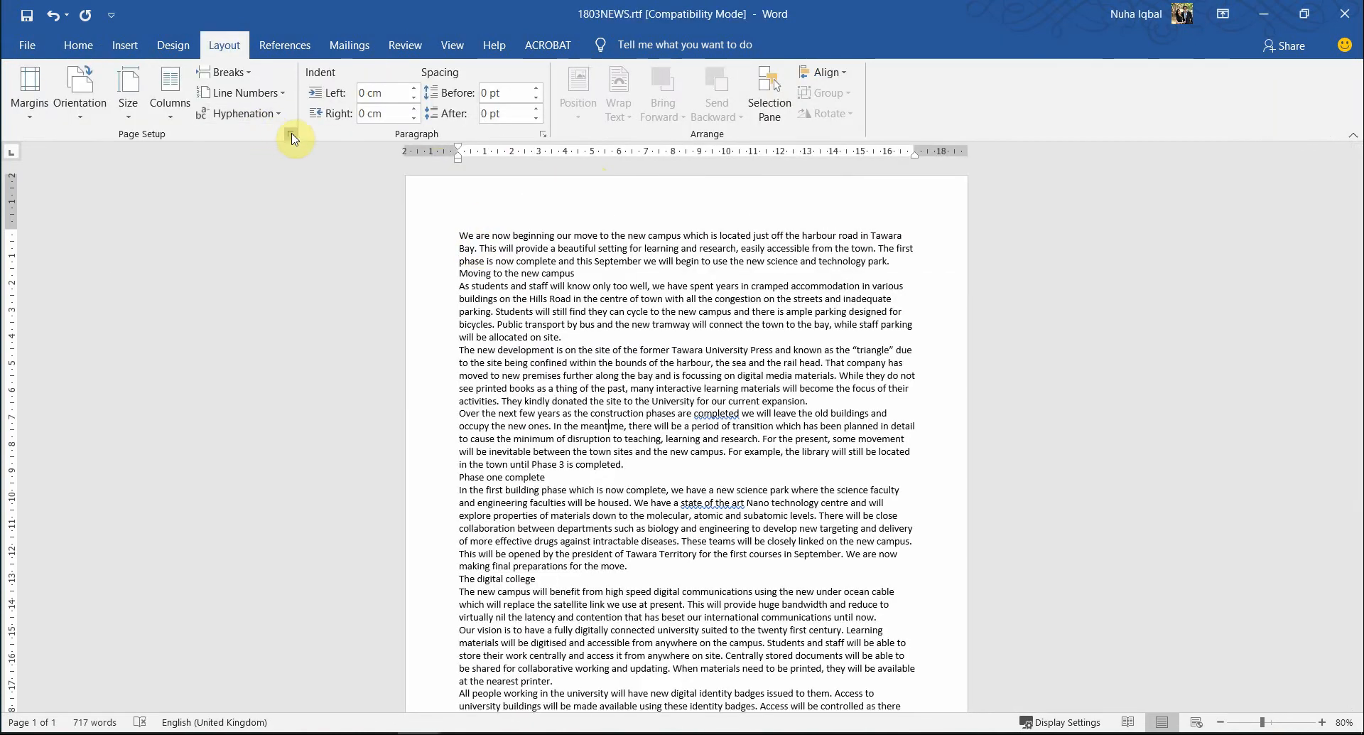
- Snip the A4 (21 × 29.7 cm) Paper tab, cancel Page Setup, and paste the snip into EVIDENCE0001.docx
left_click(290, 133)
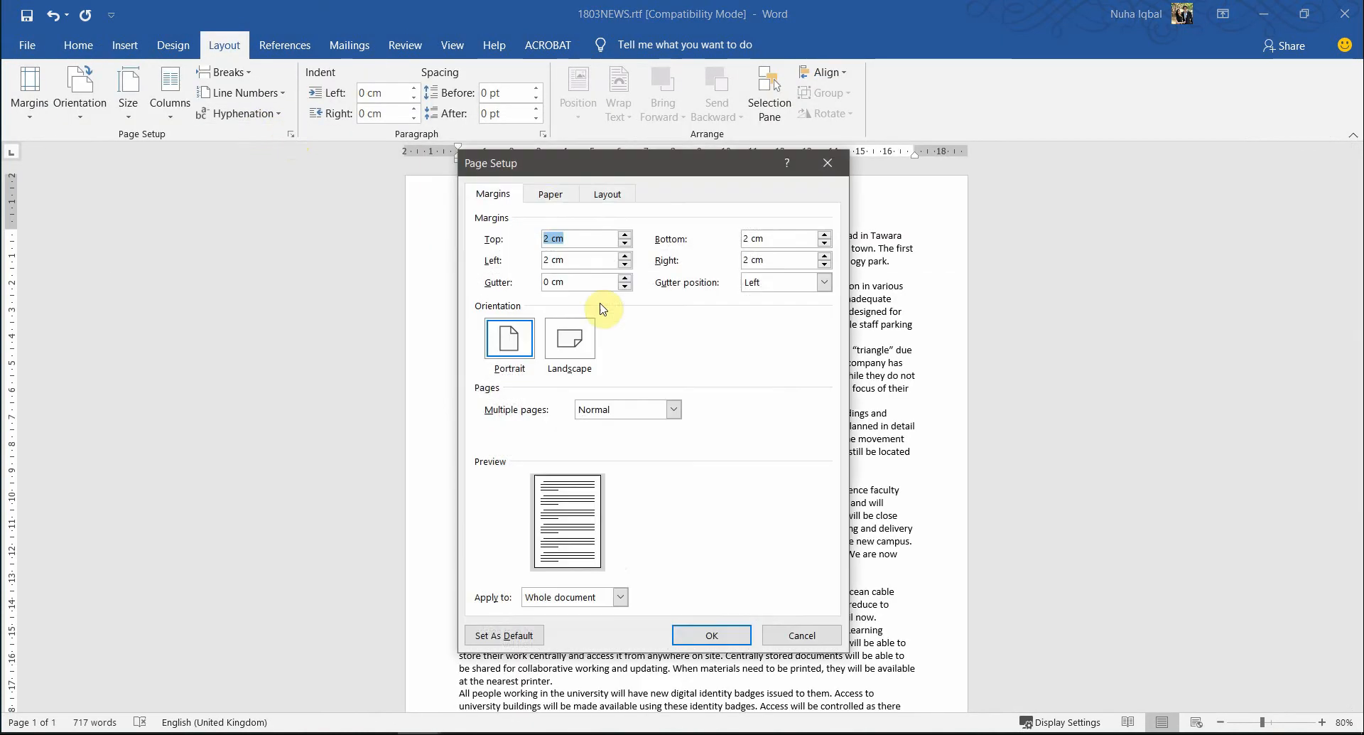
left_click(545, 195)
key("super+shift+s")
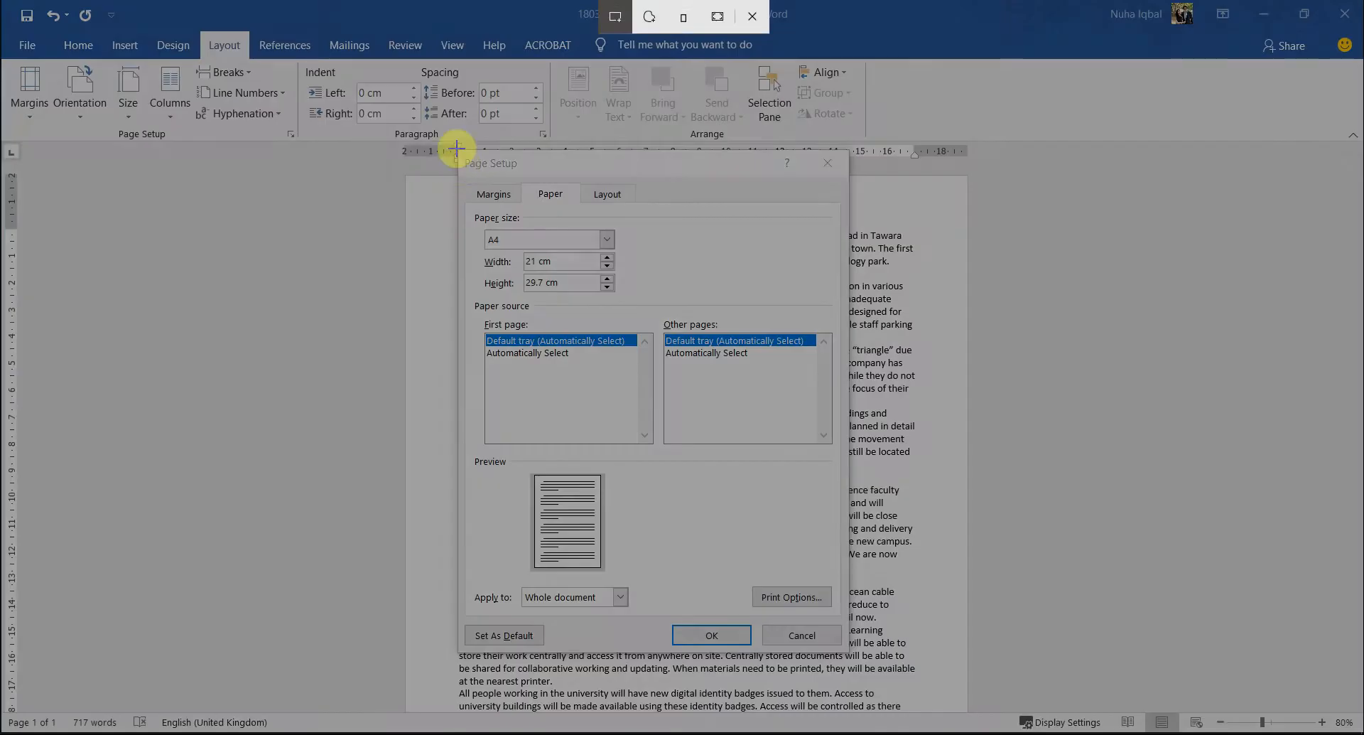
mouse_move(457, 150)
left_mouse_down()
mouse_move(837, 686)
mouse_move(880, 674)
mouse_move(844, 644)
left_mouse_up()
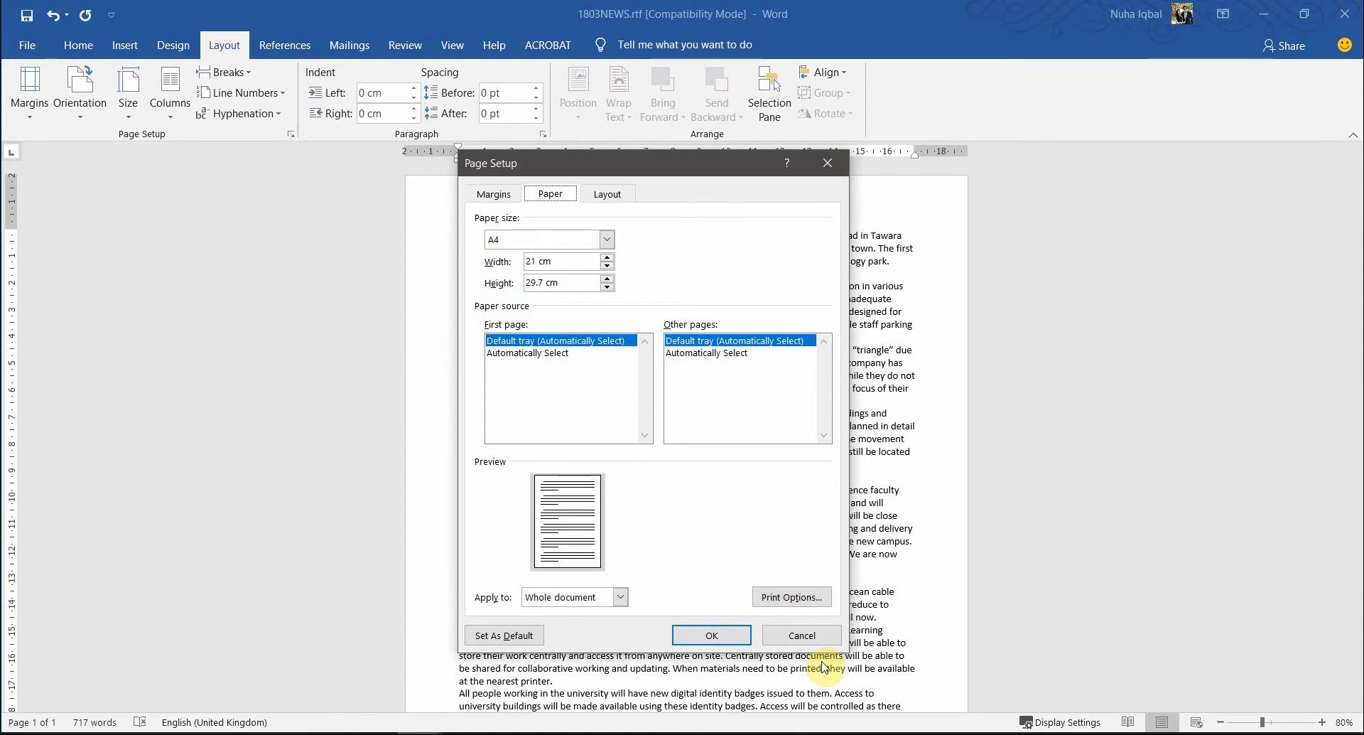
key("alt+Tab")
left_click(801, 635)
key("alt+Tab")
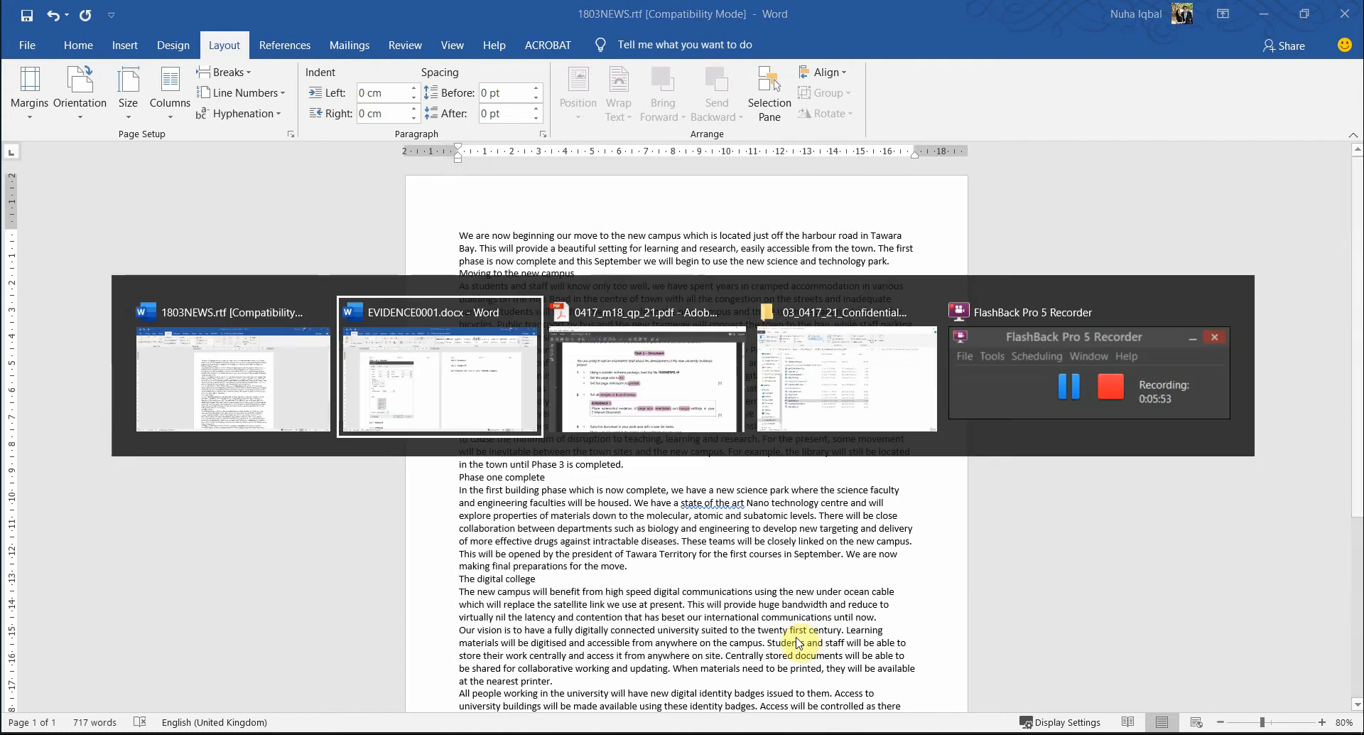
key("ctrl+v")
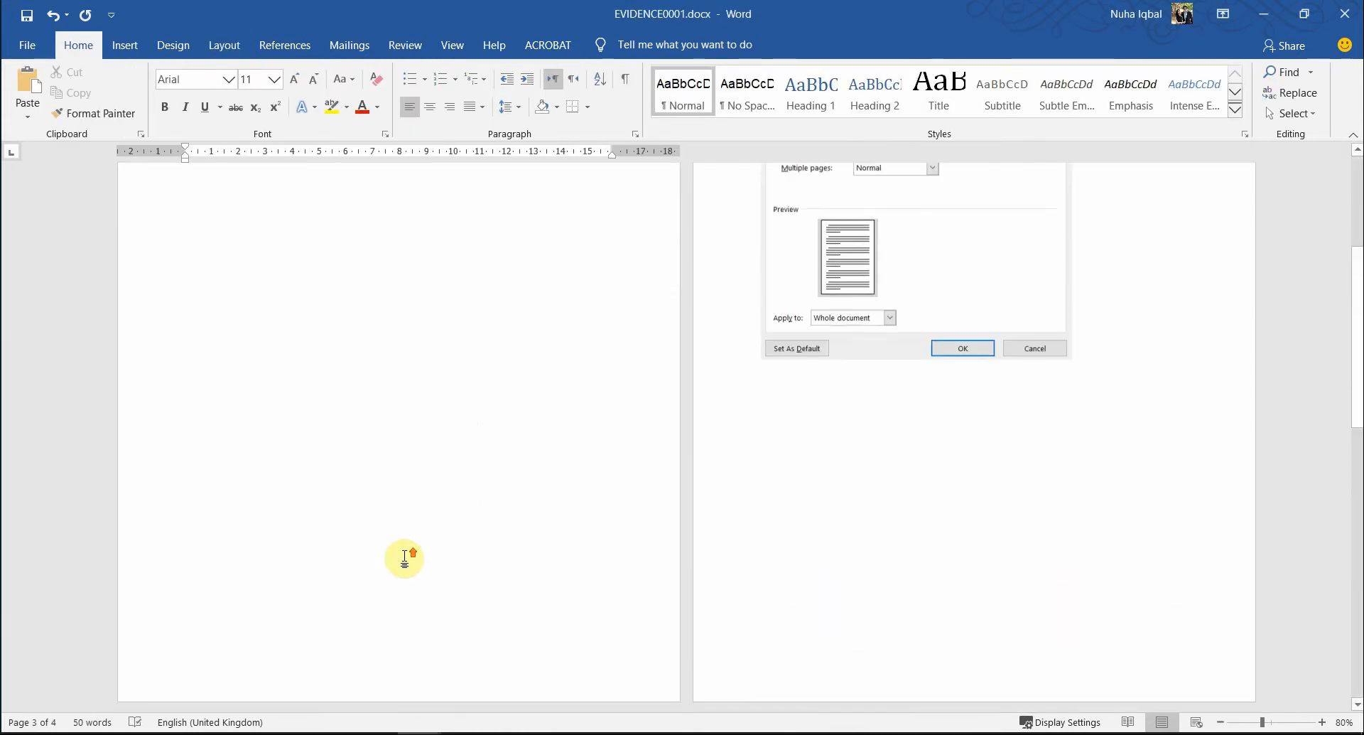
- Shrink the pasted margins and paper-size screenshots
left_click(844, 389)
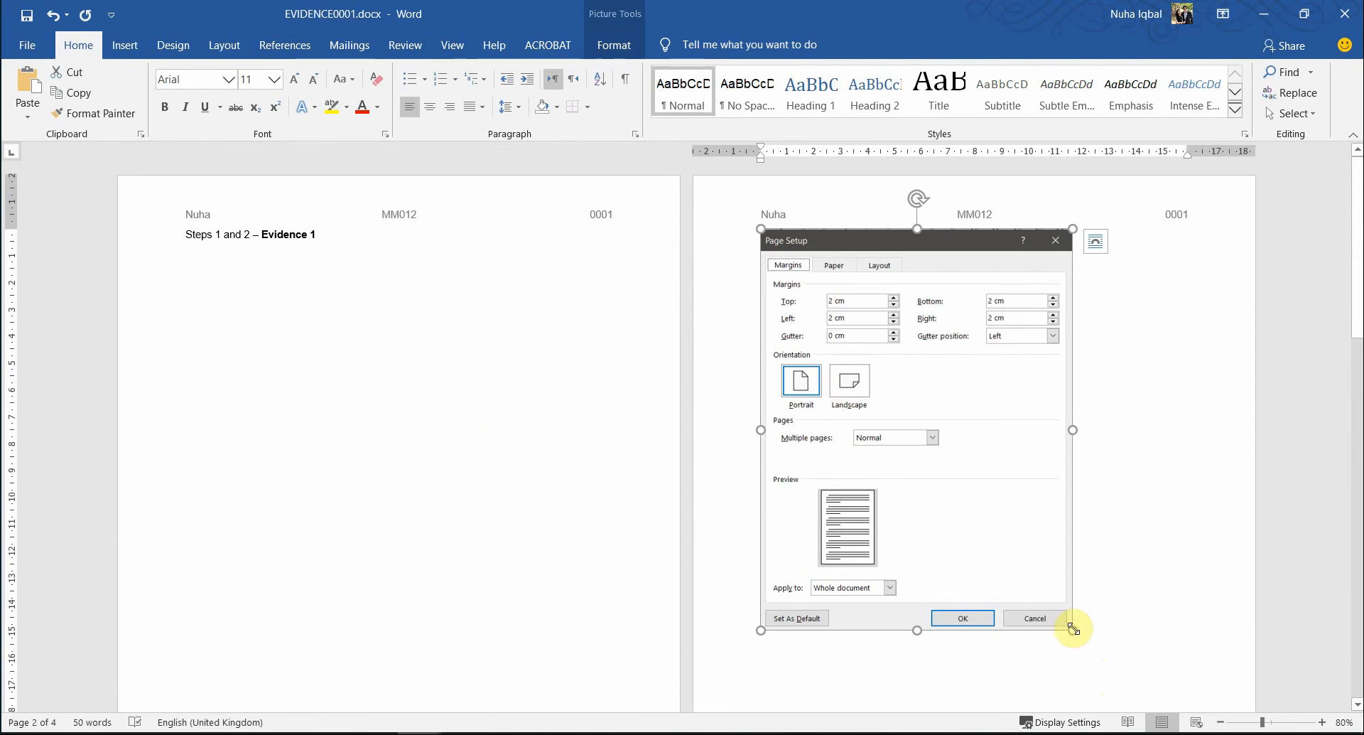
left_click_drag(1072, 628, 981, 509)
scroll(985, 596, "down", 5)
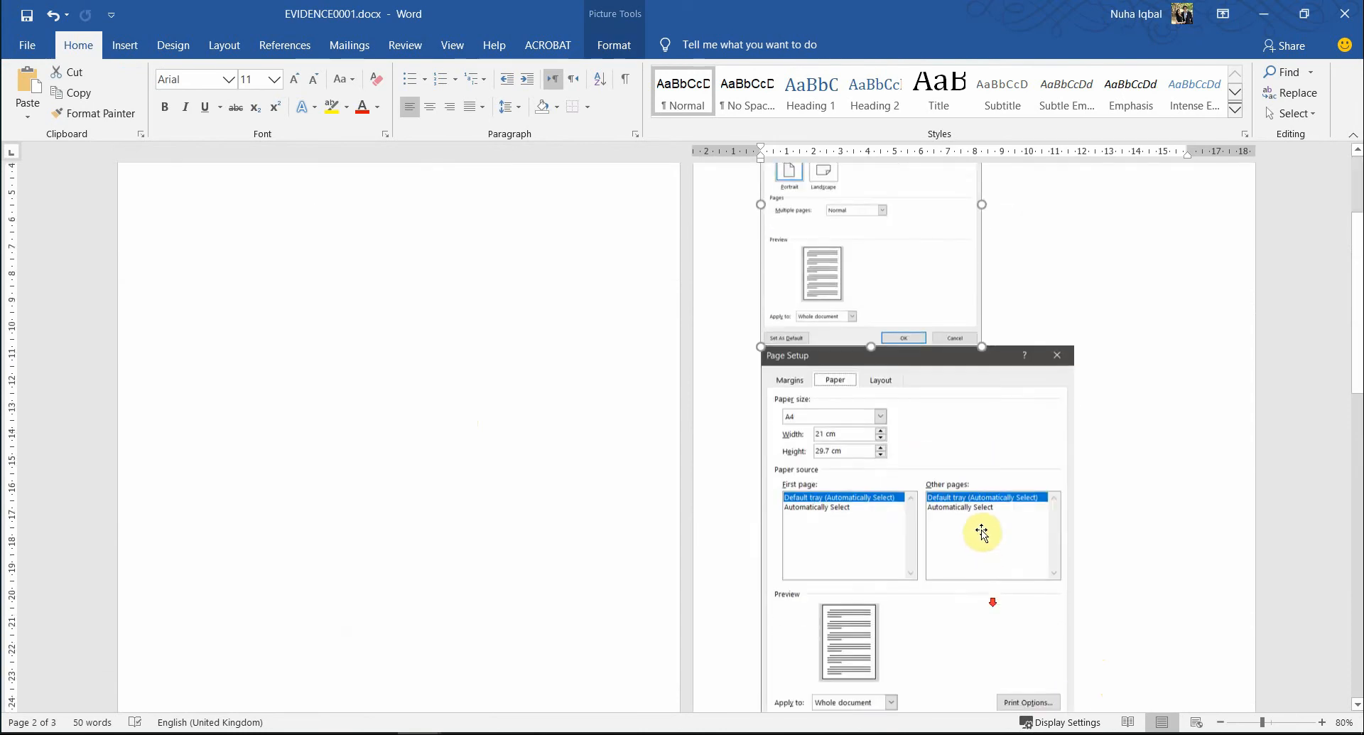
left_click(980, 534)
scroll(968, 542, "down", 4)
left_click_drag(1072, 604, 975, 478)
scroll(305, 625, "up", 5)
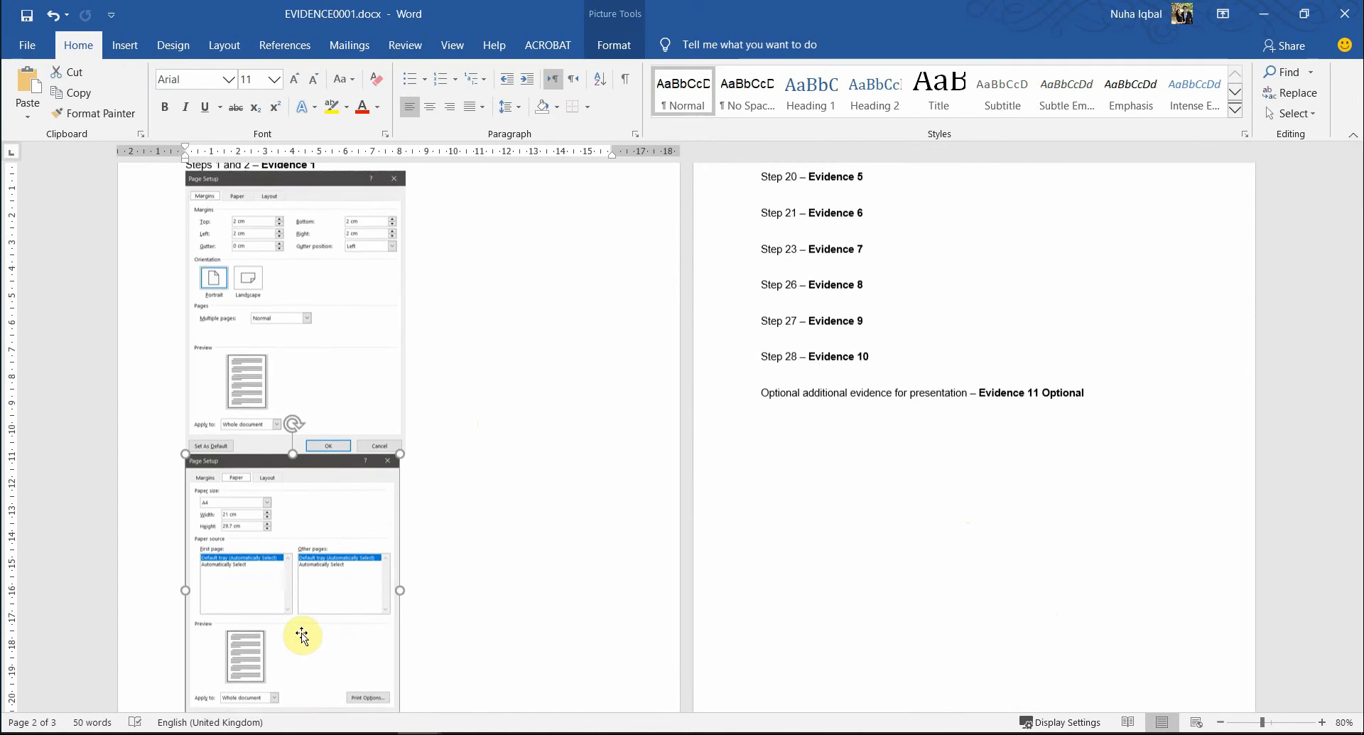
left_click(359, 417)
scroll(478, 512, "down", 1)
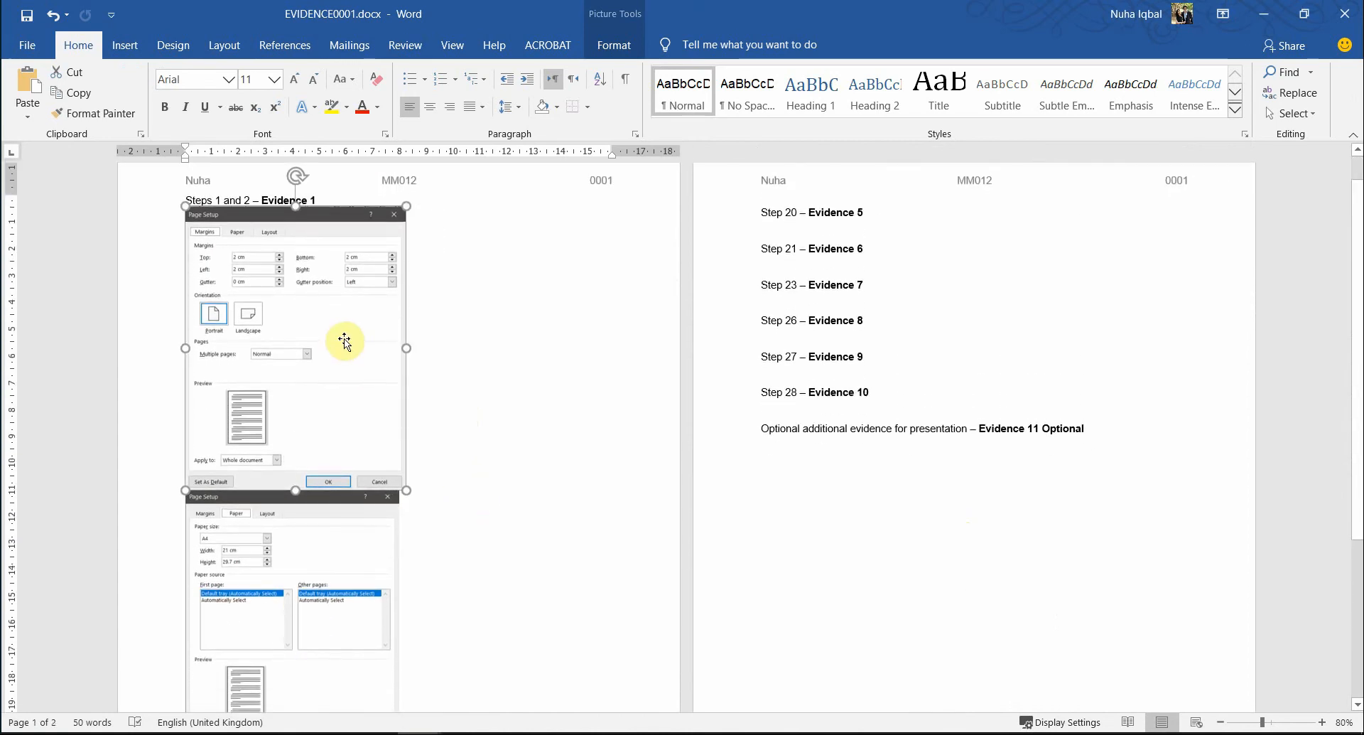
left_click_drag(406, 490, 400, 483)
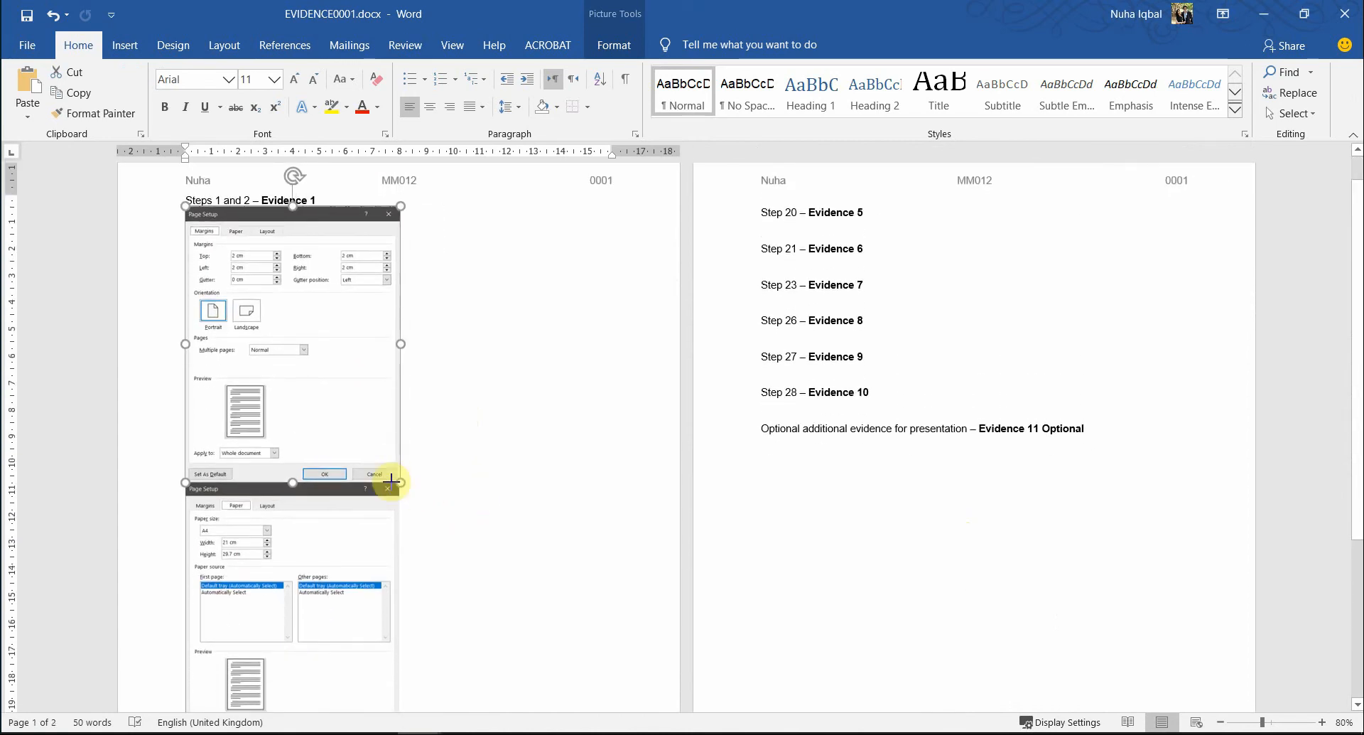
left_click(492, 345)
- Add a blank line after Evidence 1 and try square text wrapping on the screenshots, then undo it
left_click(340, 204)
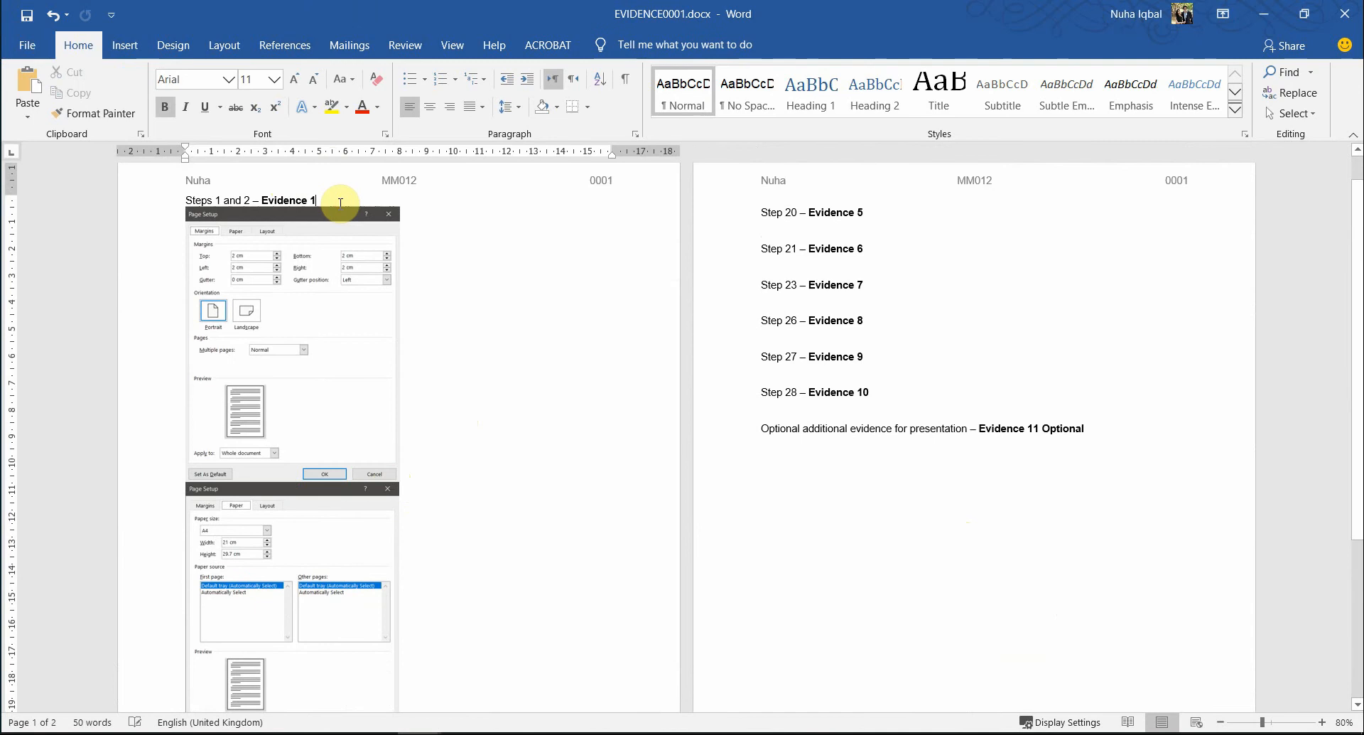
key("Return")
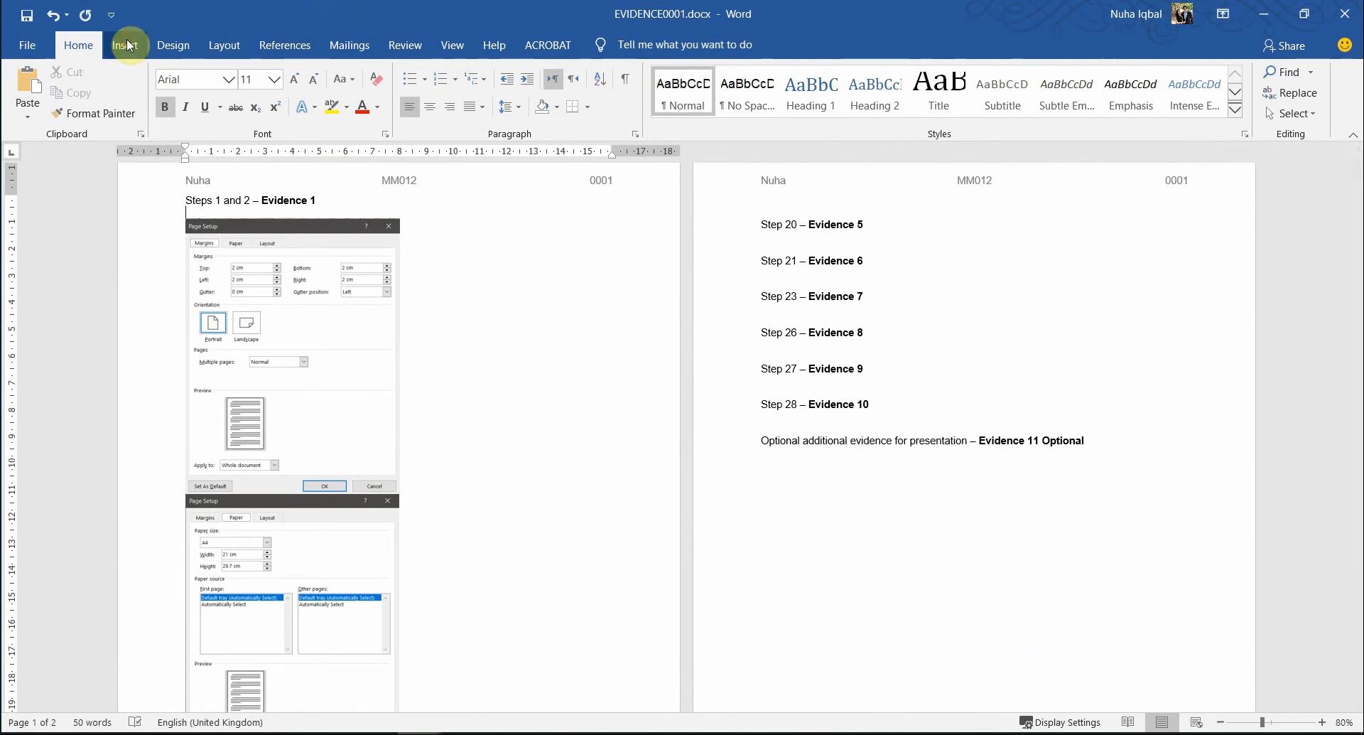
left_click(320, 555)
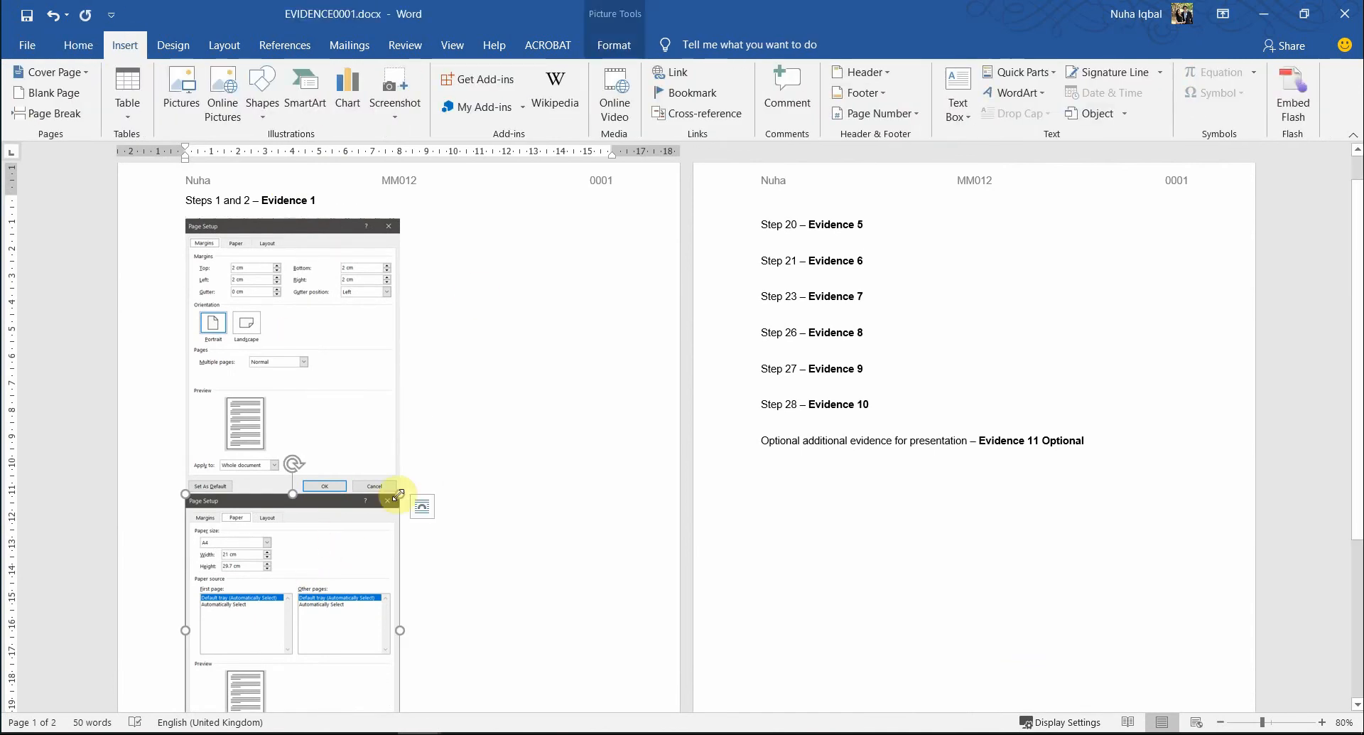
left_click(422, 506)
left_click(472, 575)
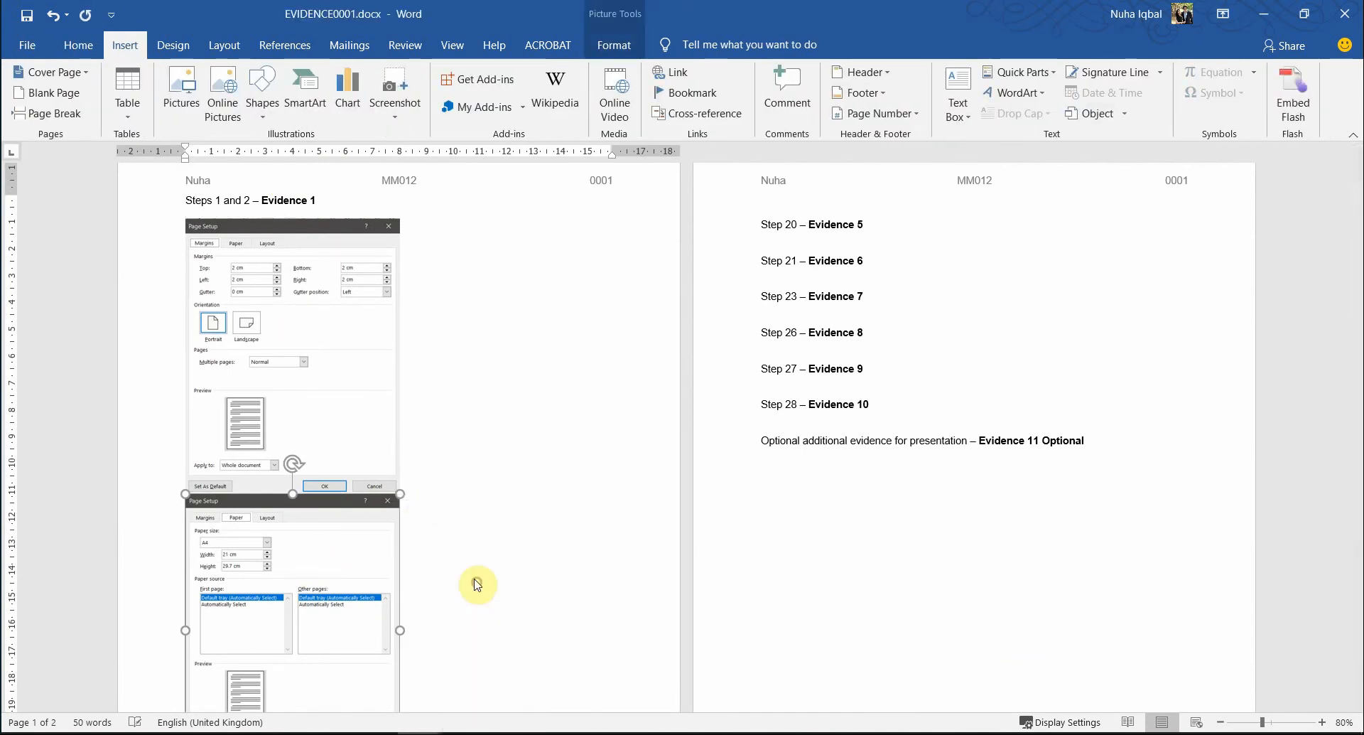
left_click(910, 366)
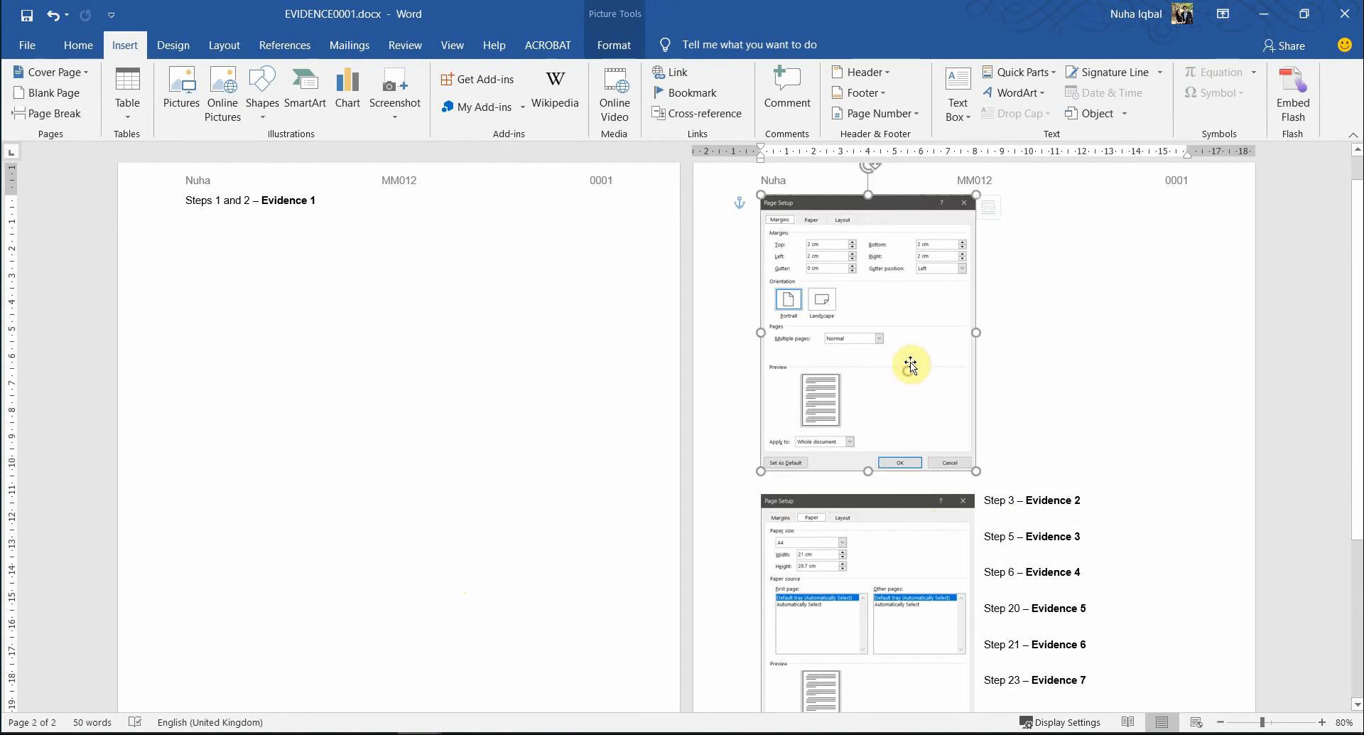
left_click(998, 206)
left_click(1049, 325)
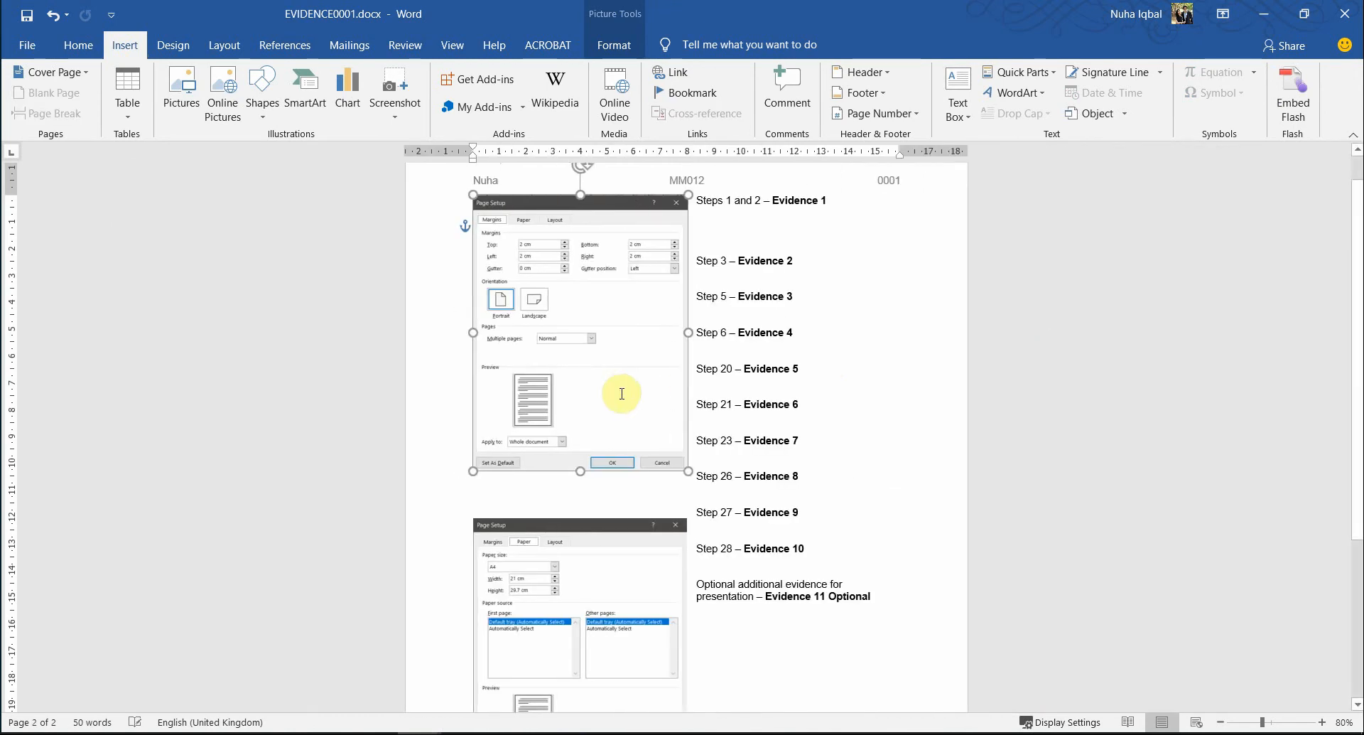
key("ctrl+z")
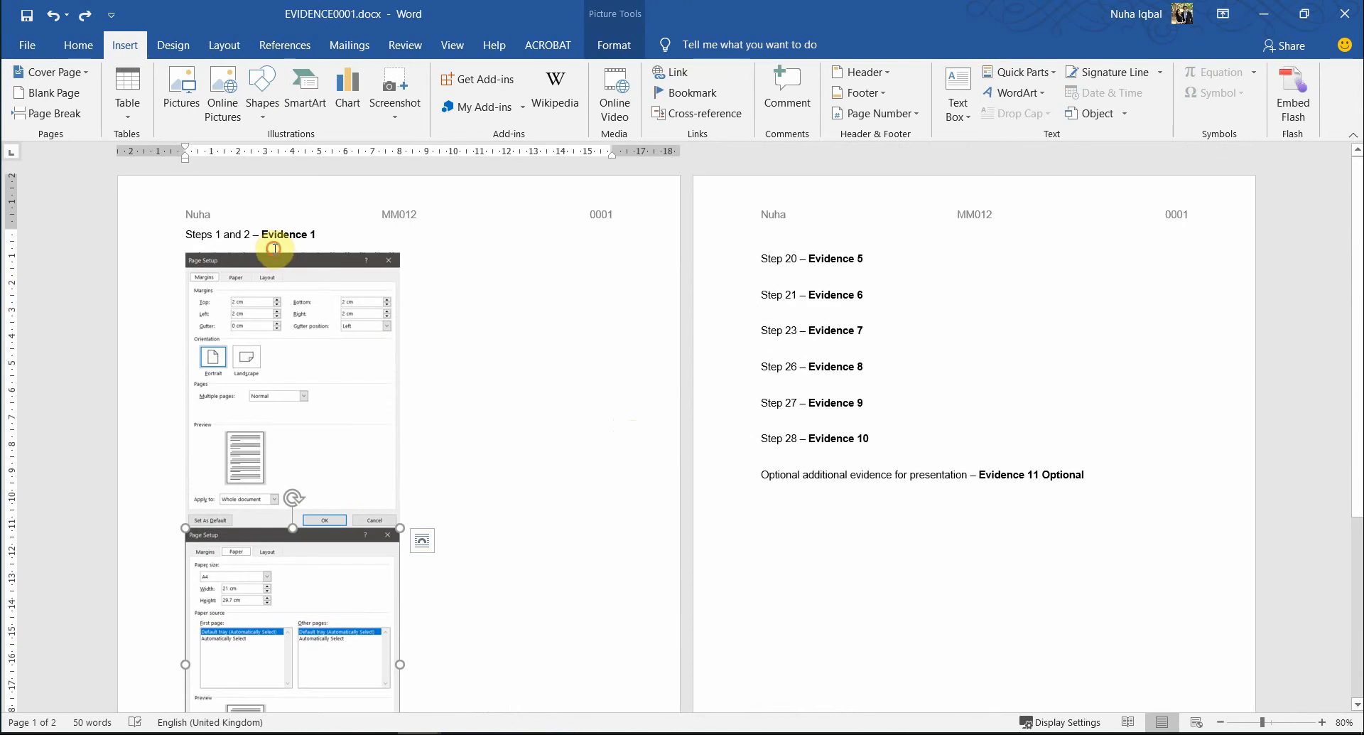
- Insert a 2x1 table under Evidence 1 with the Margins screenshot in cell 1 and Paper in cell 2
left_click(274, 248)
left_click(125, 105)
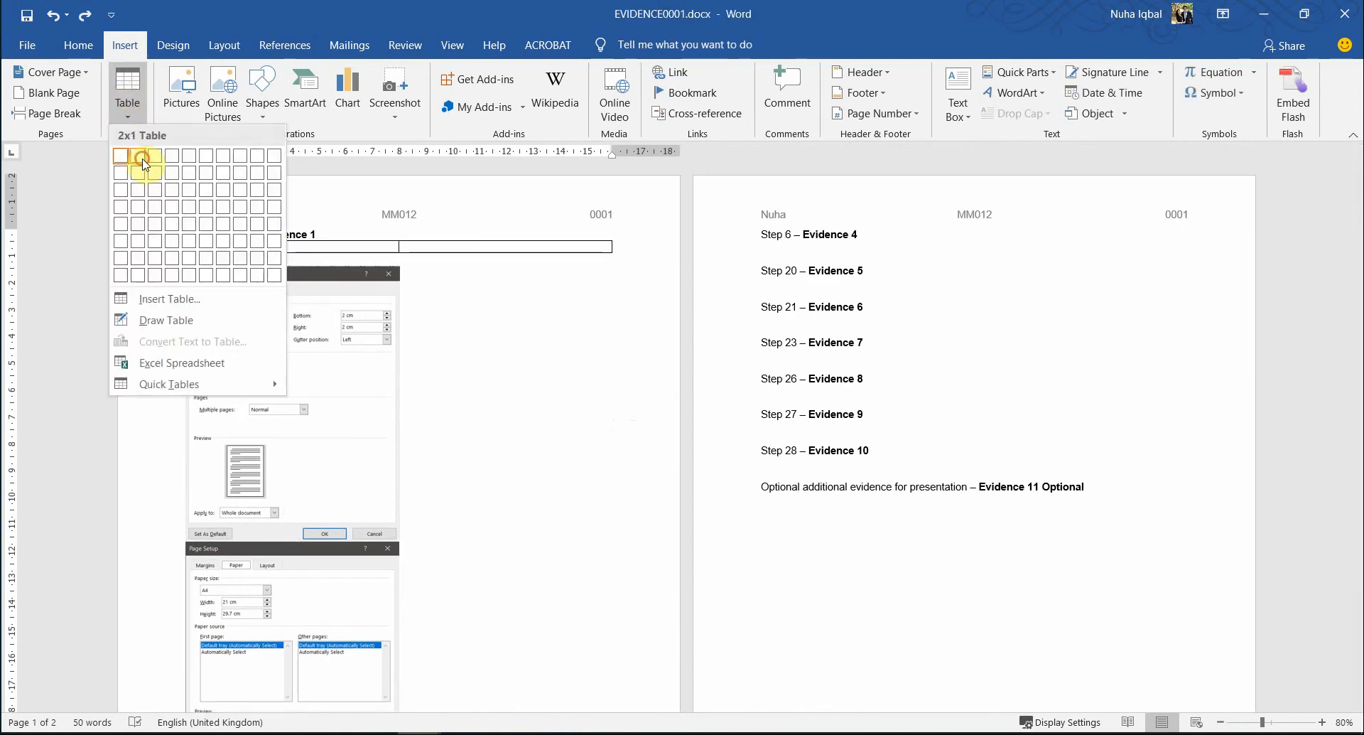
left_click(143, 163)
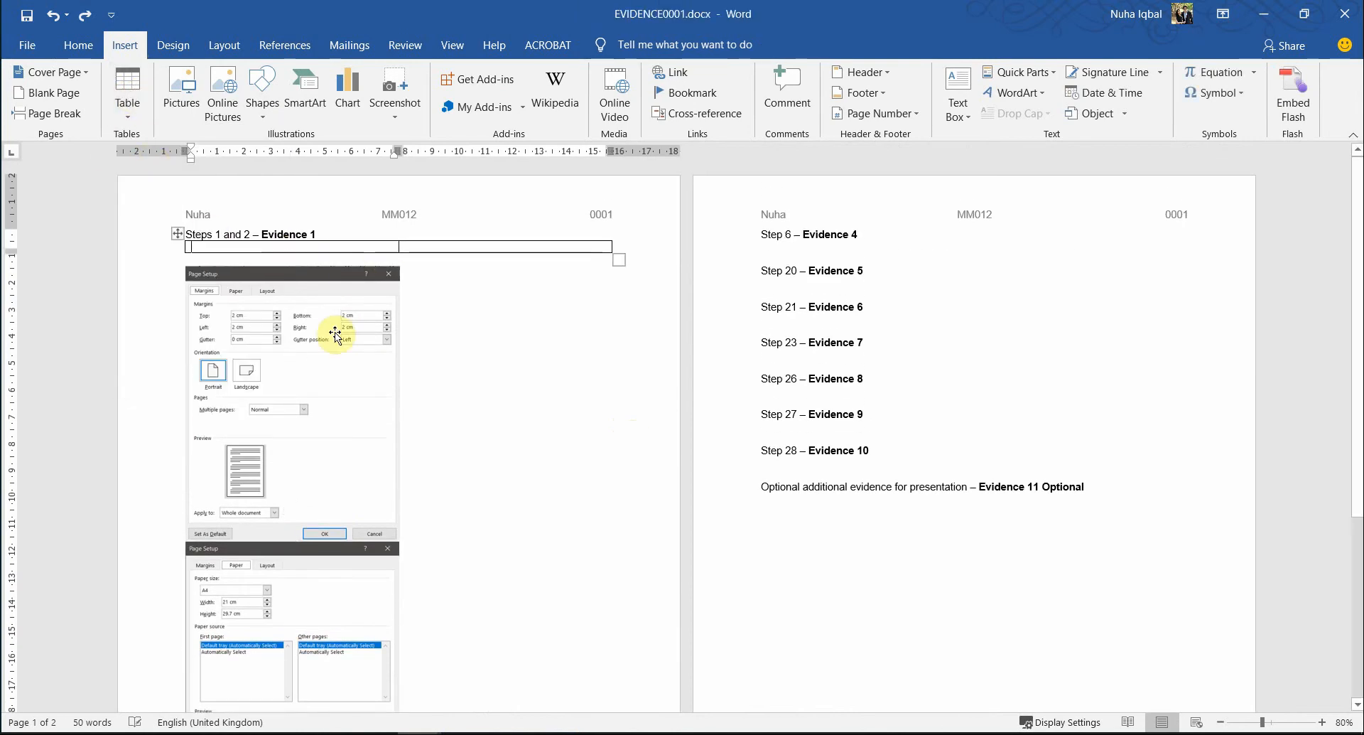
left_click(312, 249)
key("ctrl+v")
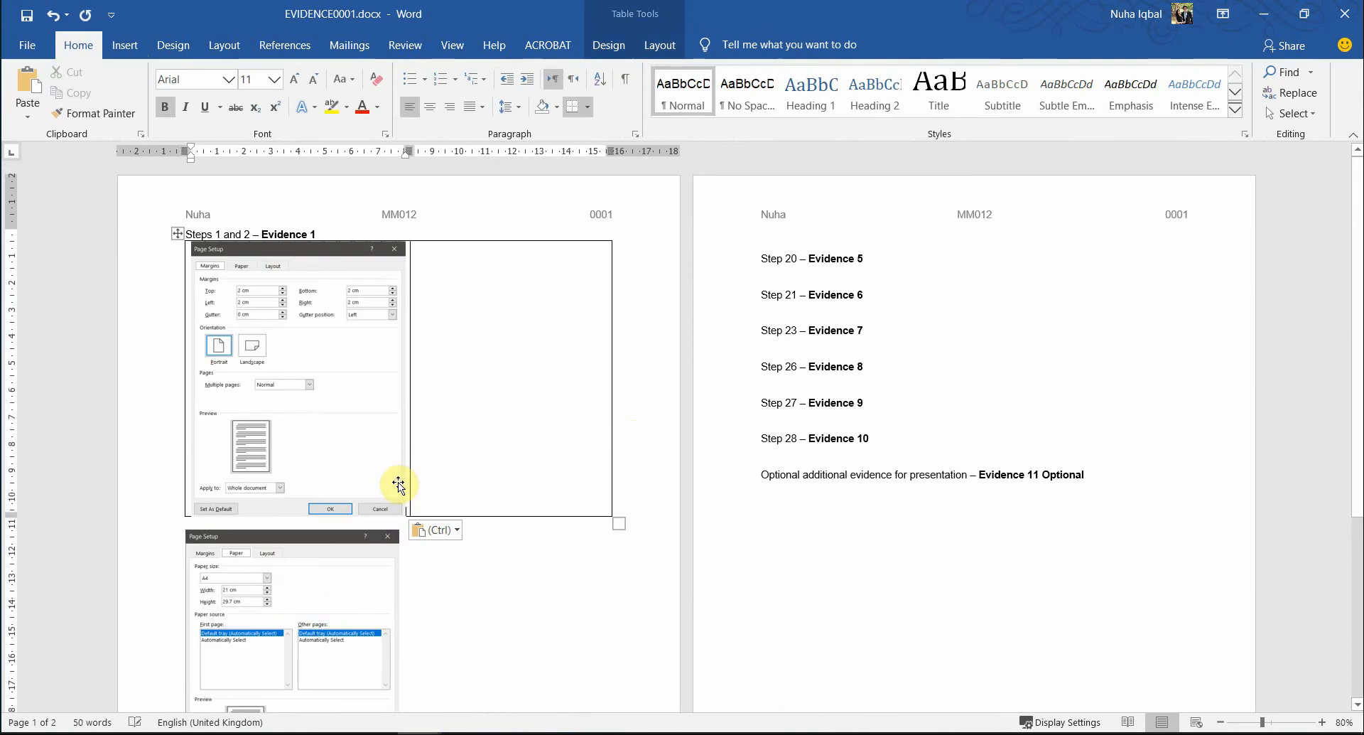
left_click(373, 556)
key("ctrl+x")
left_click(509, 307)
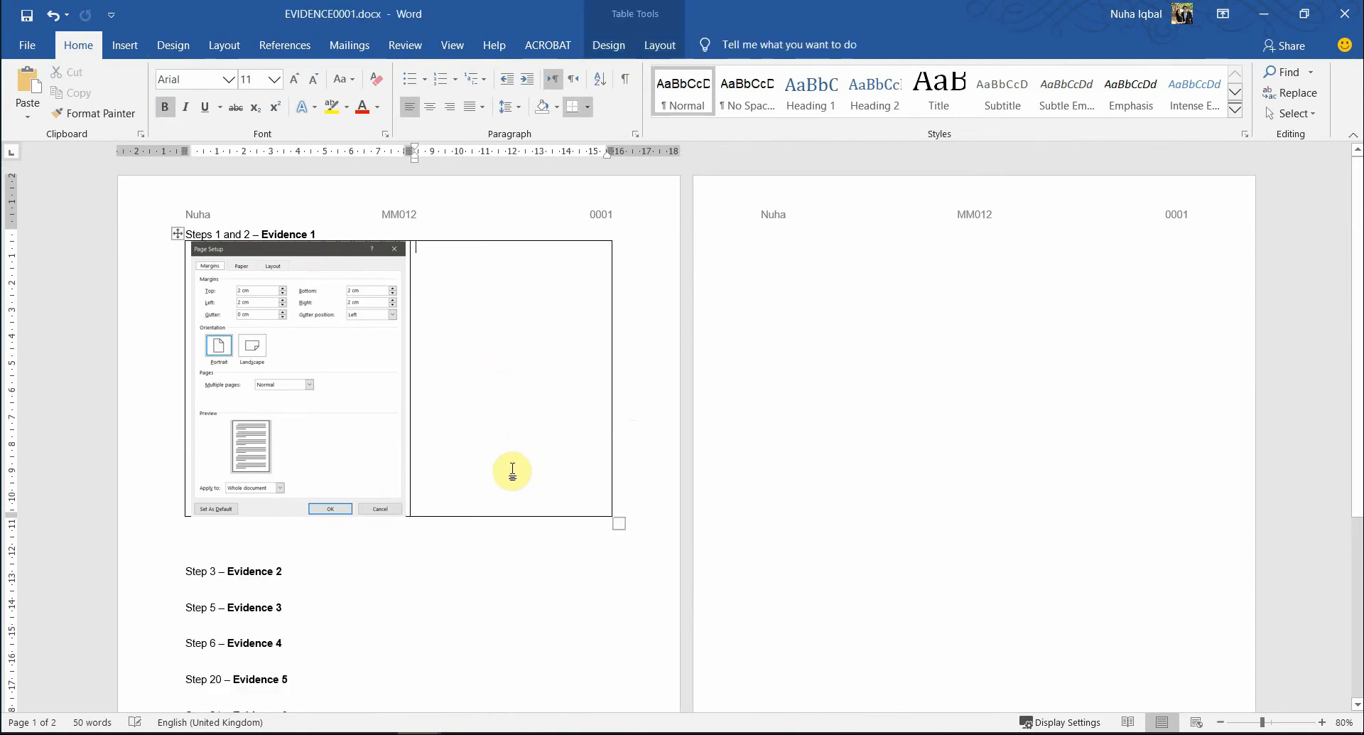
key("ctrl+v")
- Remove all borders from the screenshot table
scroll(520, 581, "up", 3, "ctrl")
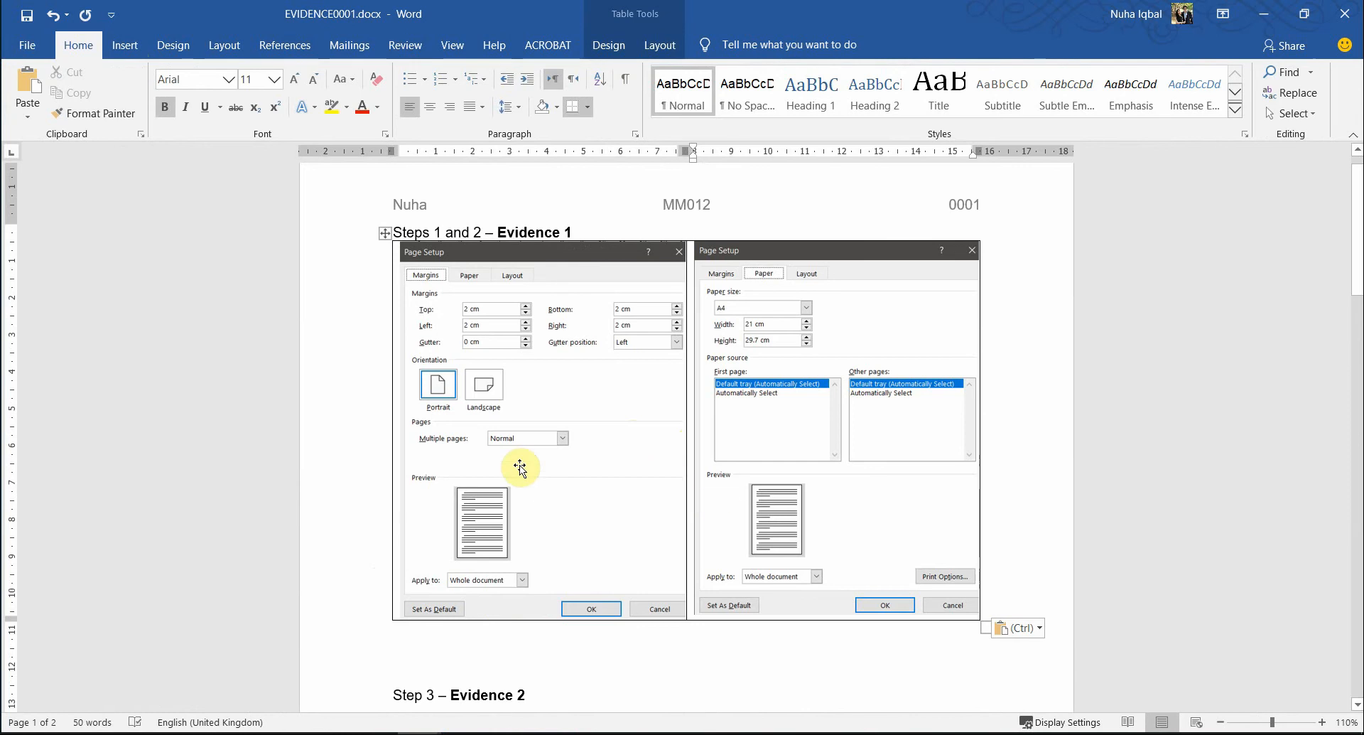
left_click(384, 231)
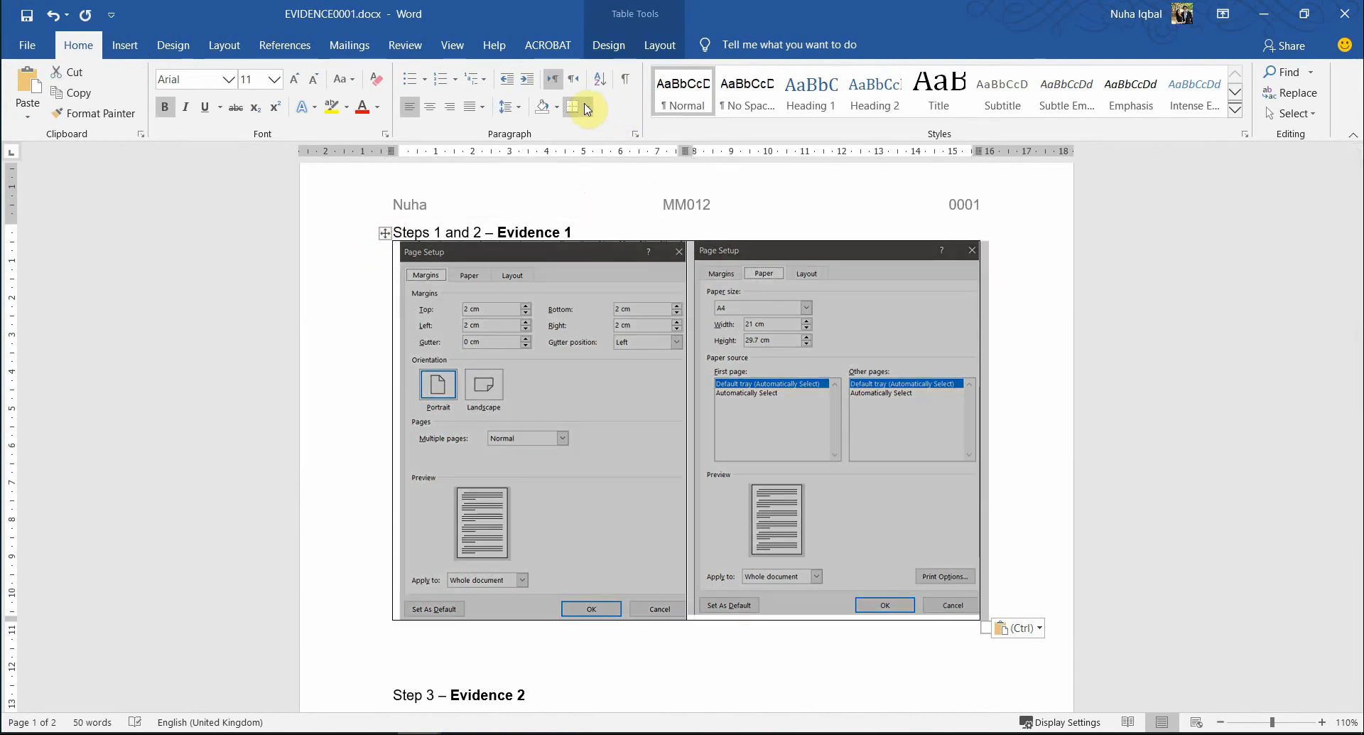
left_click(588, 107)
left_click(616, 220)
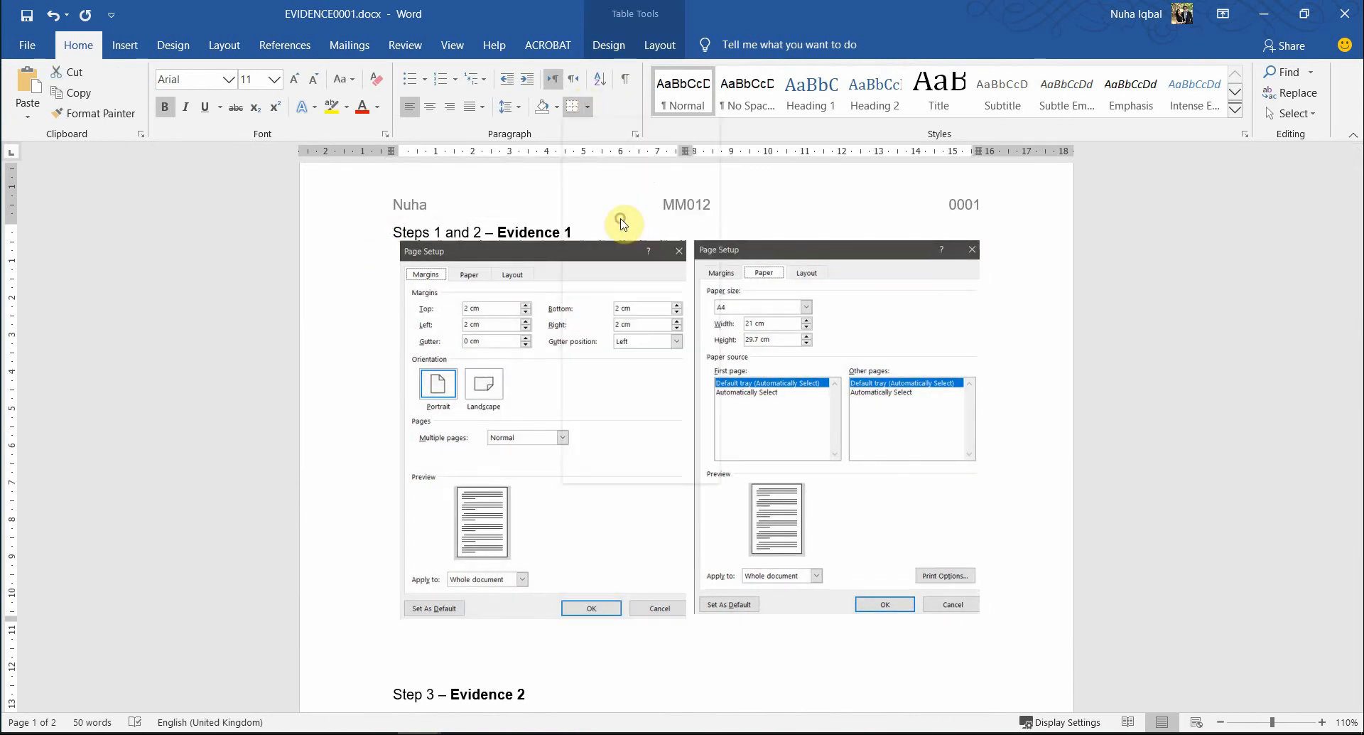
left_click(611, 219)
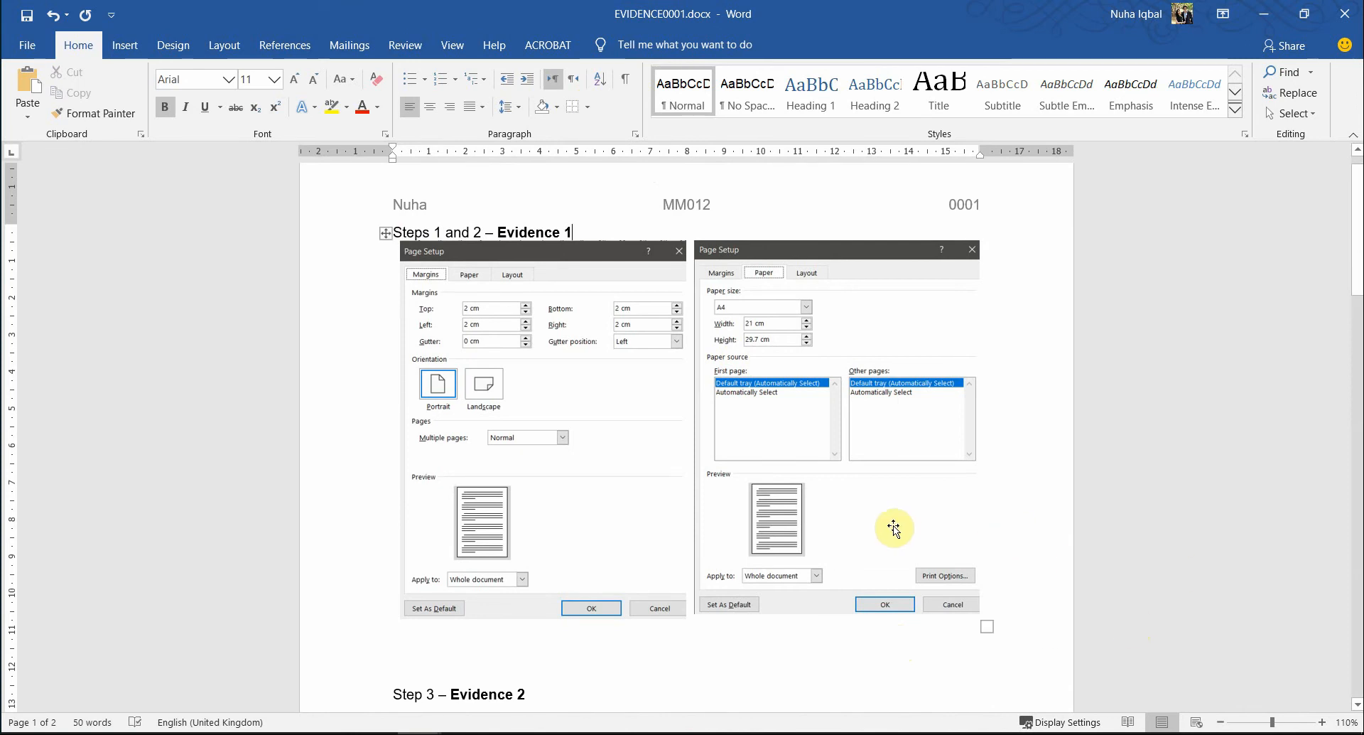
key("alt+Tab")
key("alt+Tab")
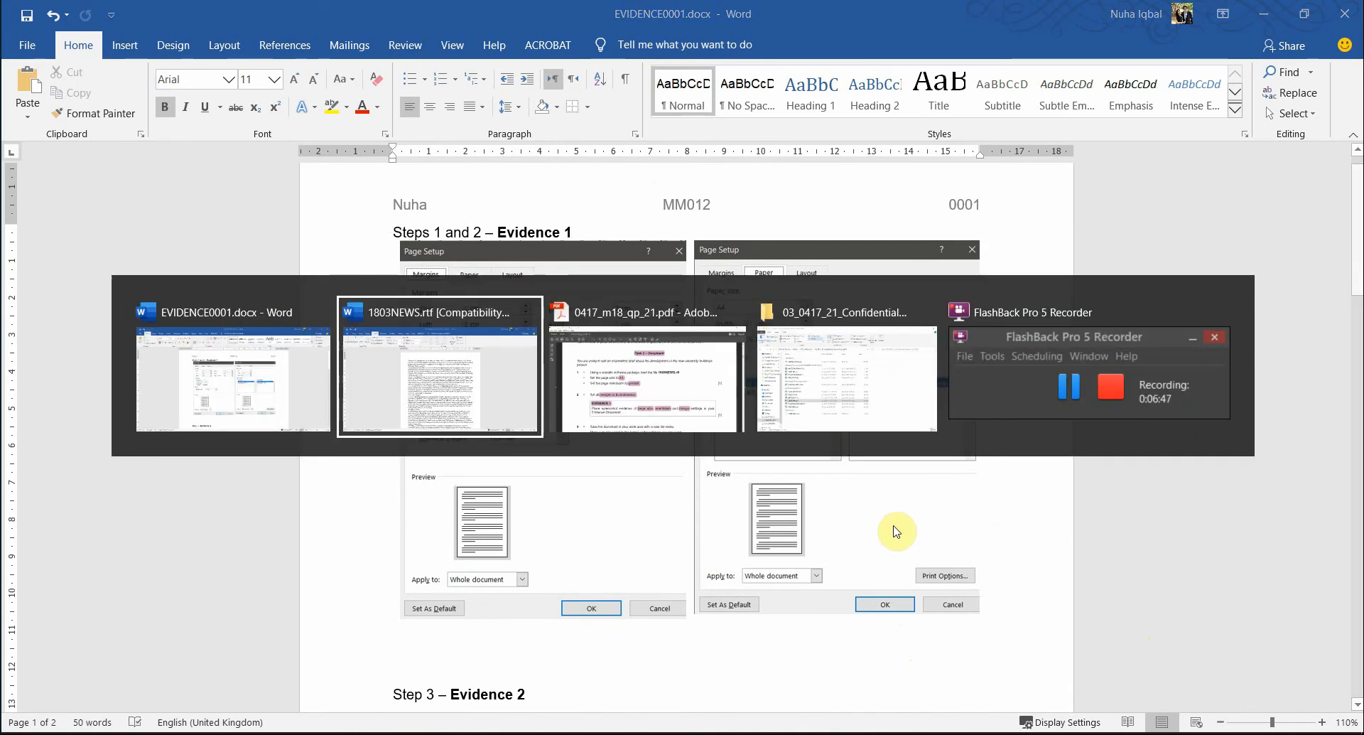
- Highlight 'new' and 'software you are using' in step 3 of the exam paper PDF
scroll(538, 566, "down", 1)
scroll(538, 566, "down", 2)
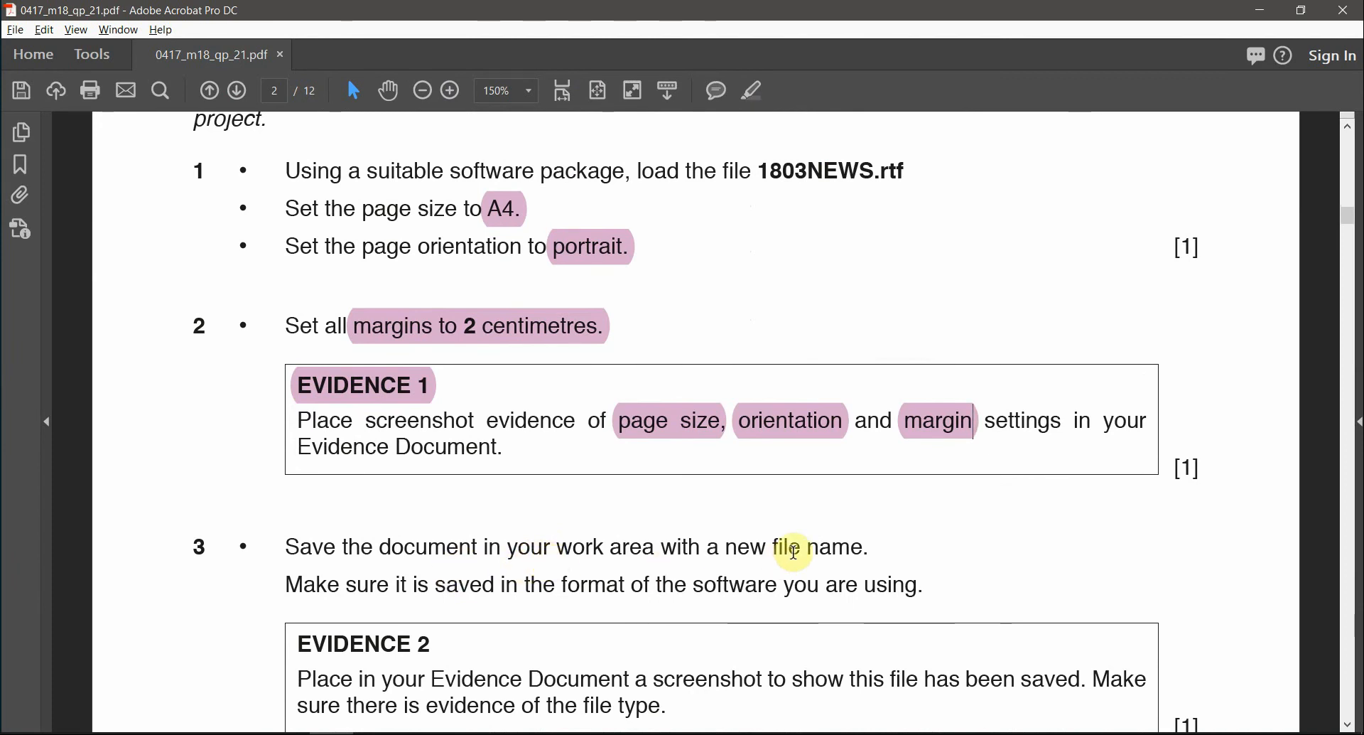
scroll(391, 625, "down", 1)
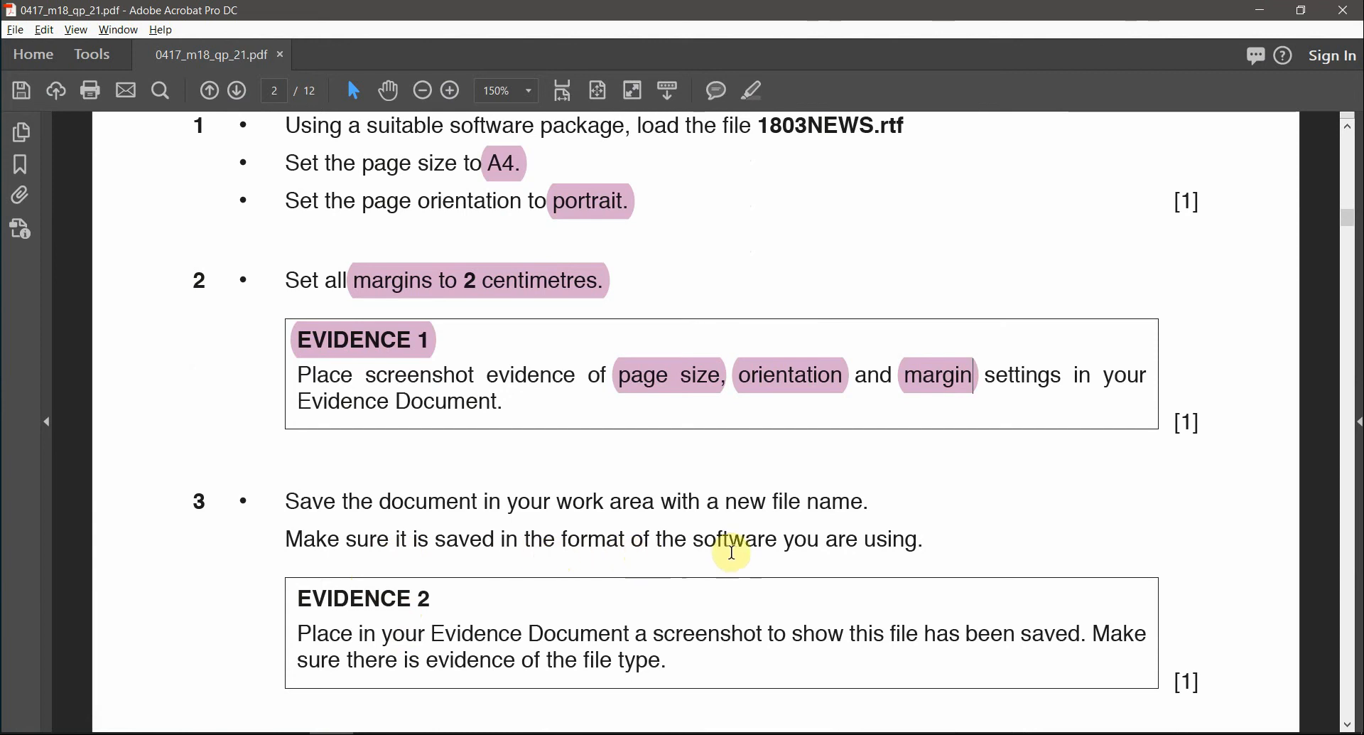
left_click_drag(694, 539, 915, 543)
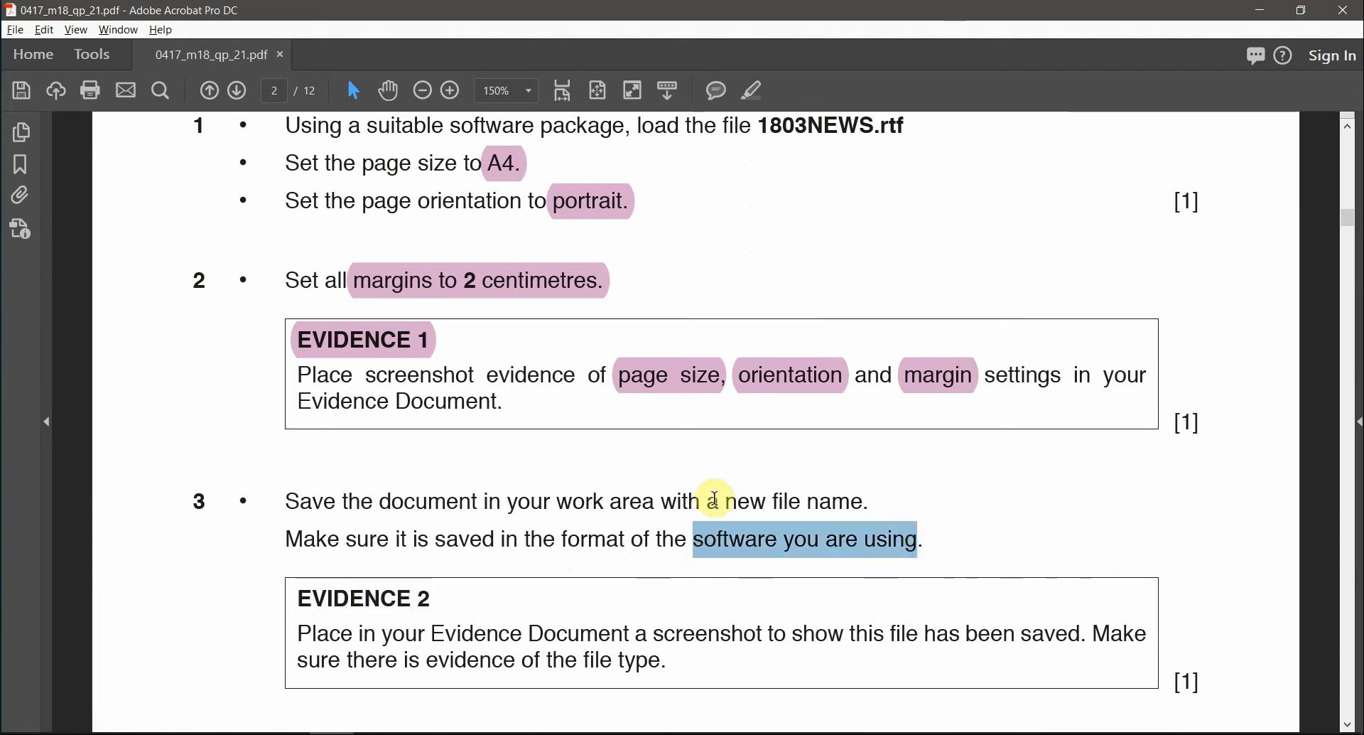
double_click(741, 503)
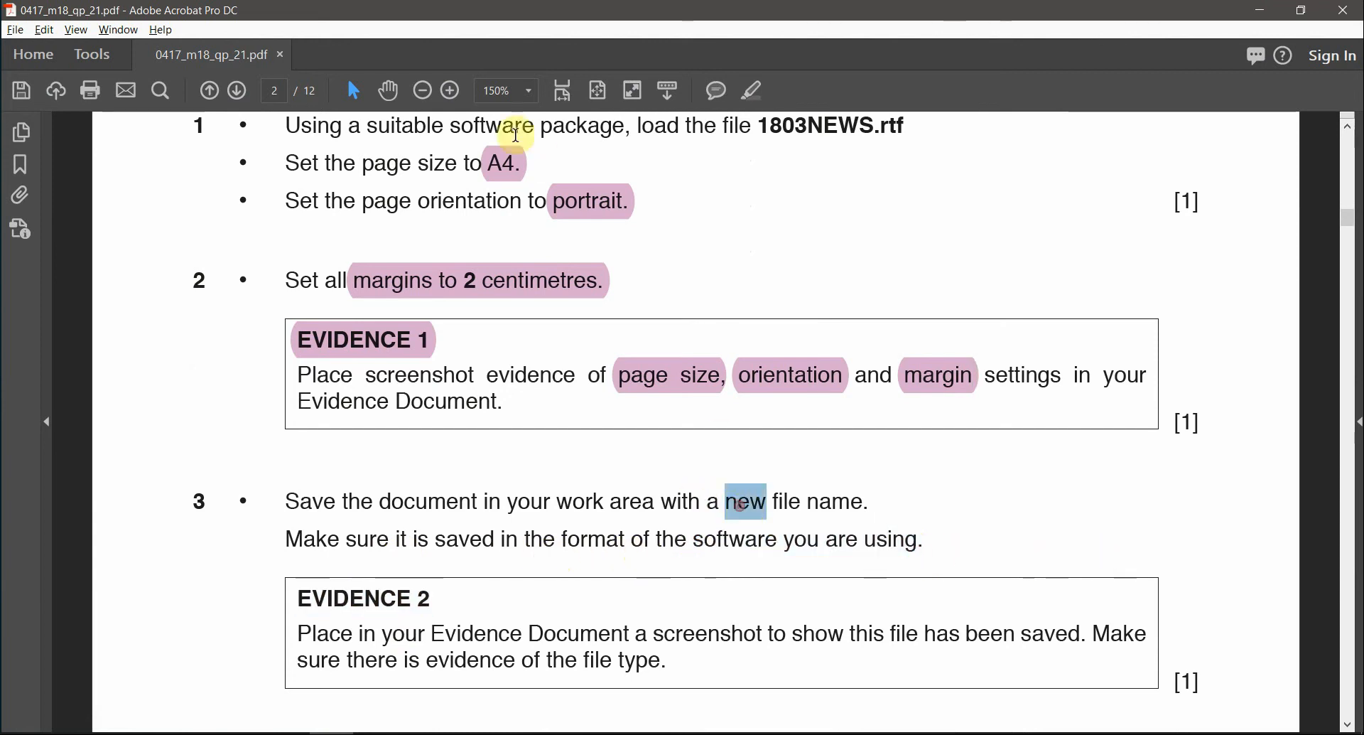
left_click(753, 90)
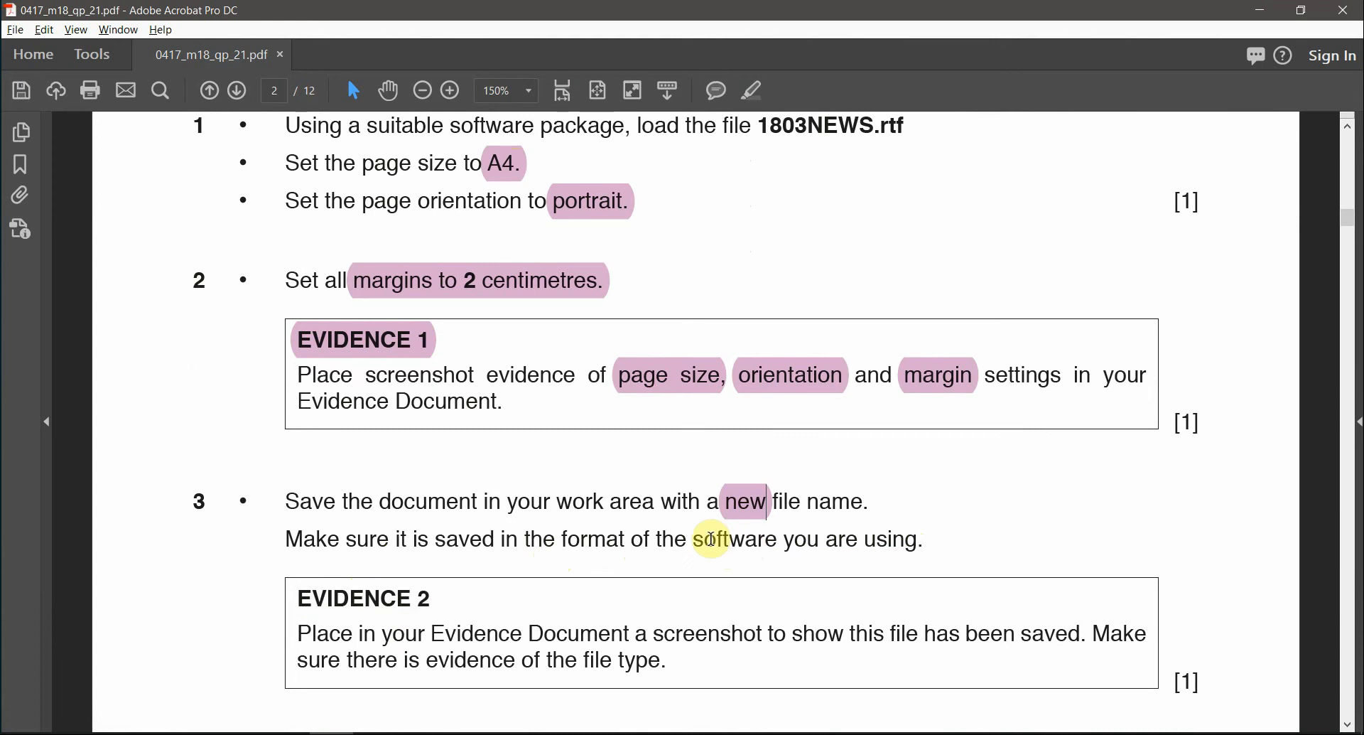
left_click_drag(702, 540, 884, 540)
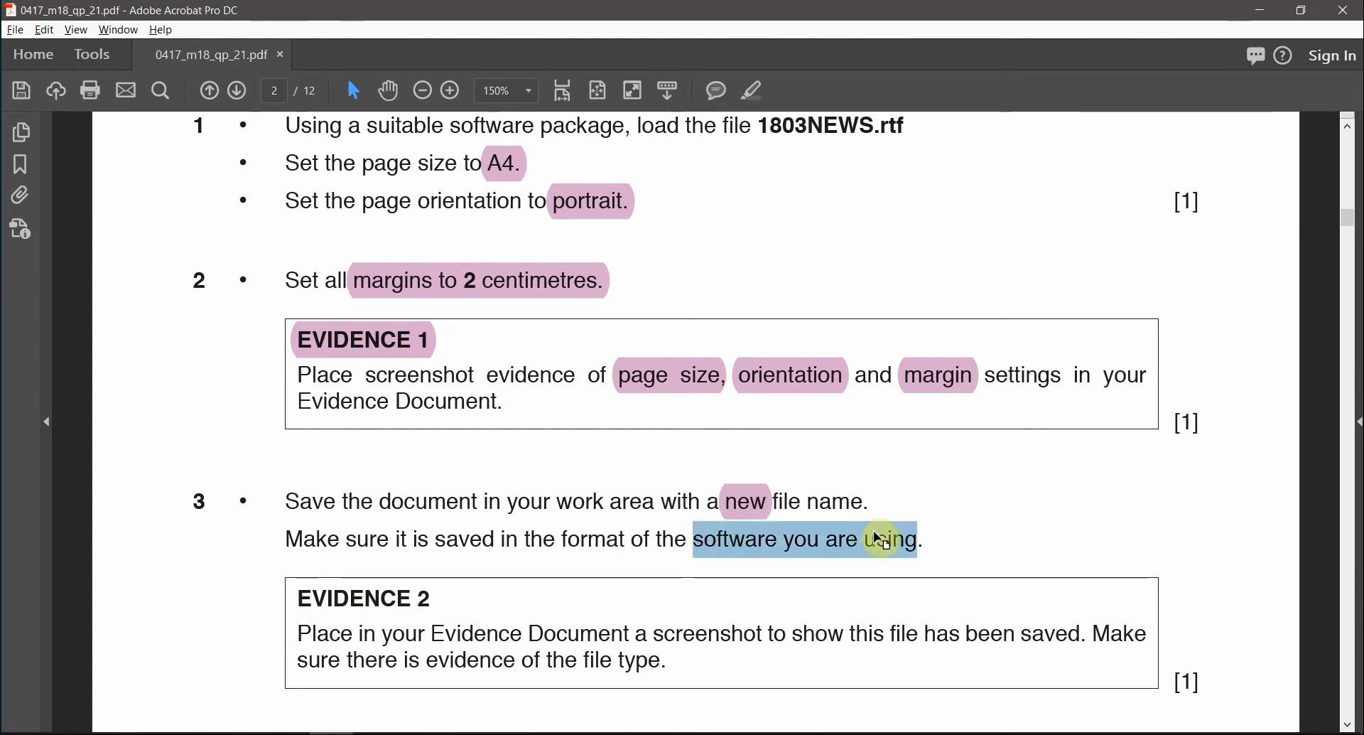
left_click(753, 93)
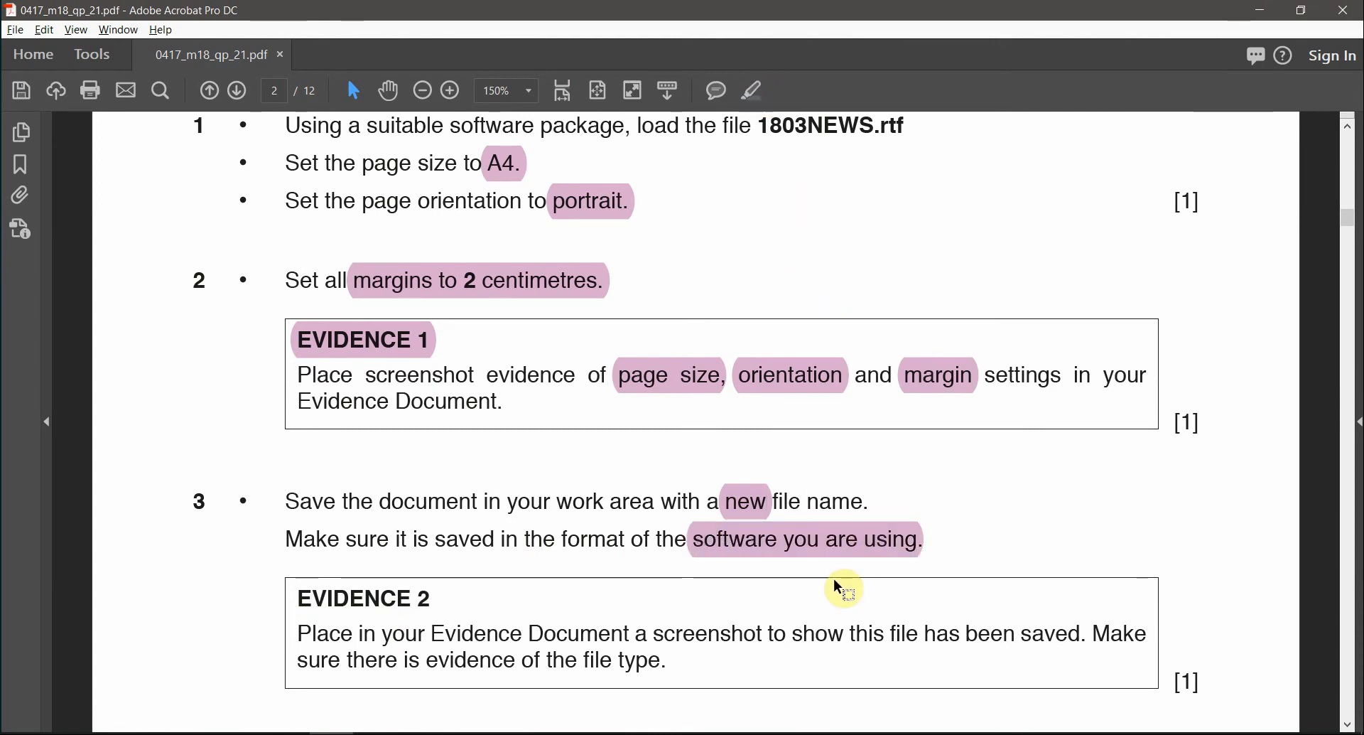
key("alt+Tab")
key("alt+Tab")
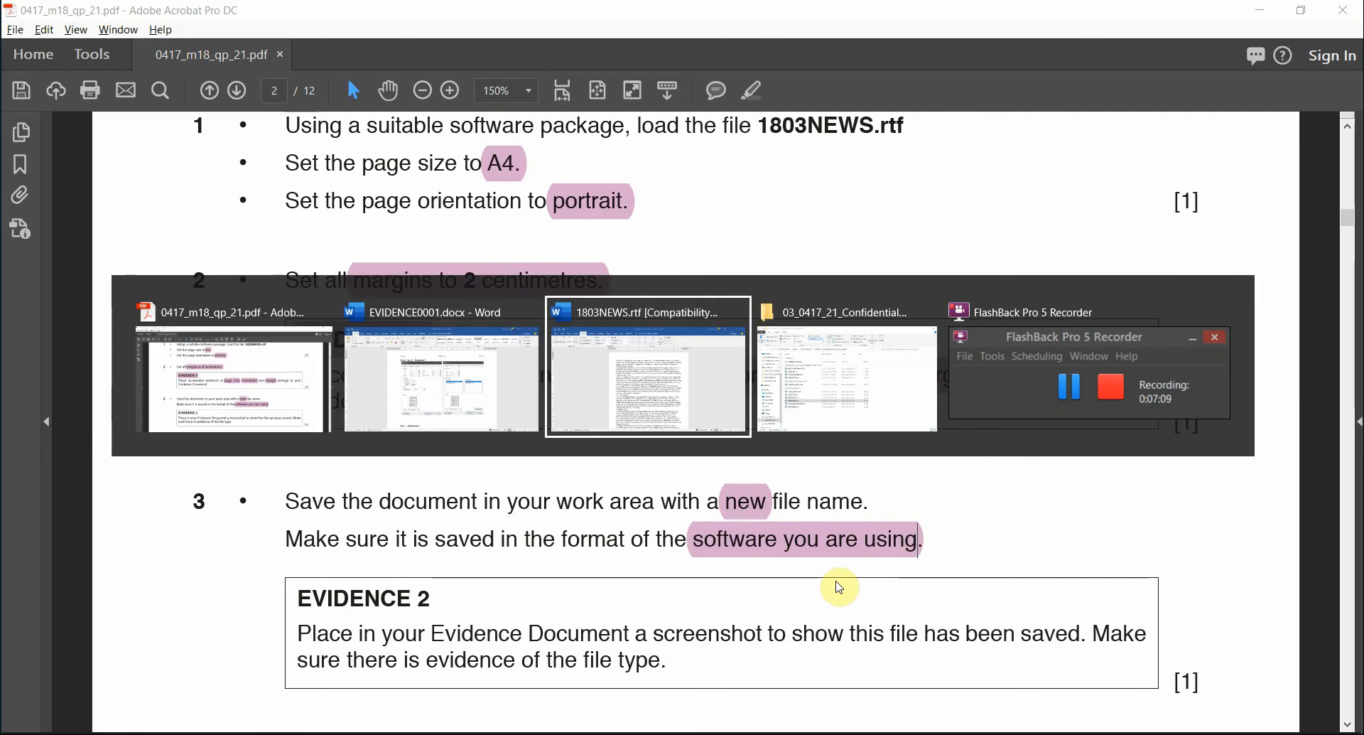
left_click(10, 49)
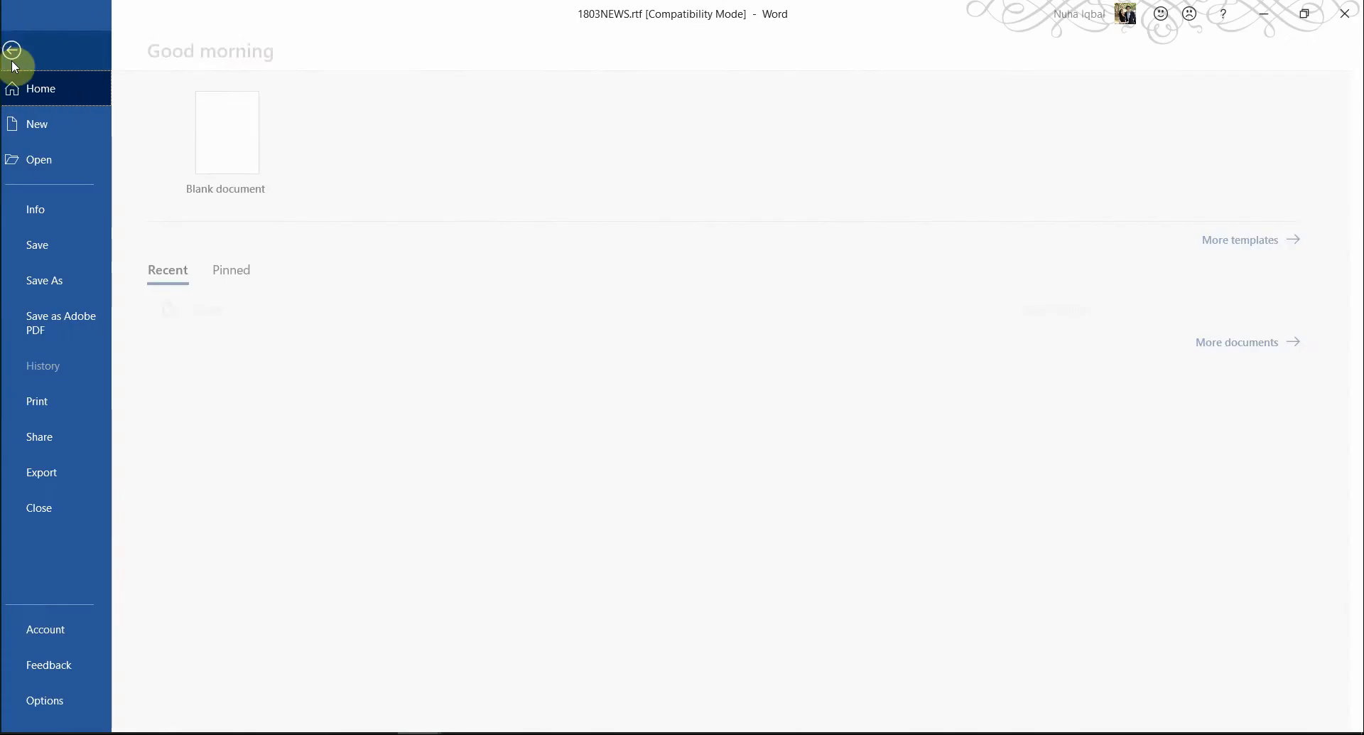
- Save the document as News.docx in Word Document (*.docx) format, accepting the format upgrade
left_click(70, 284)
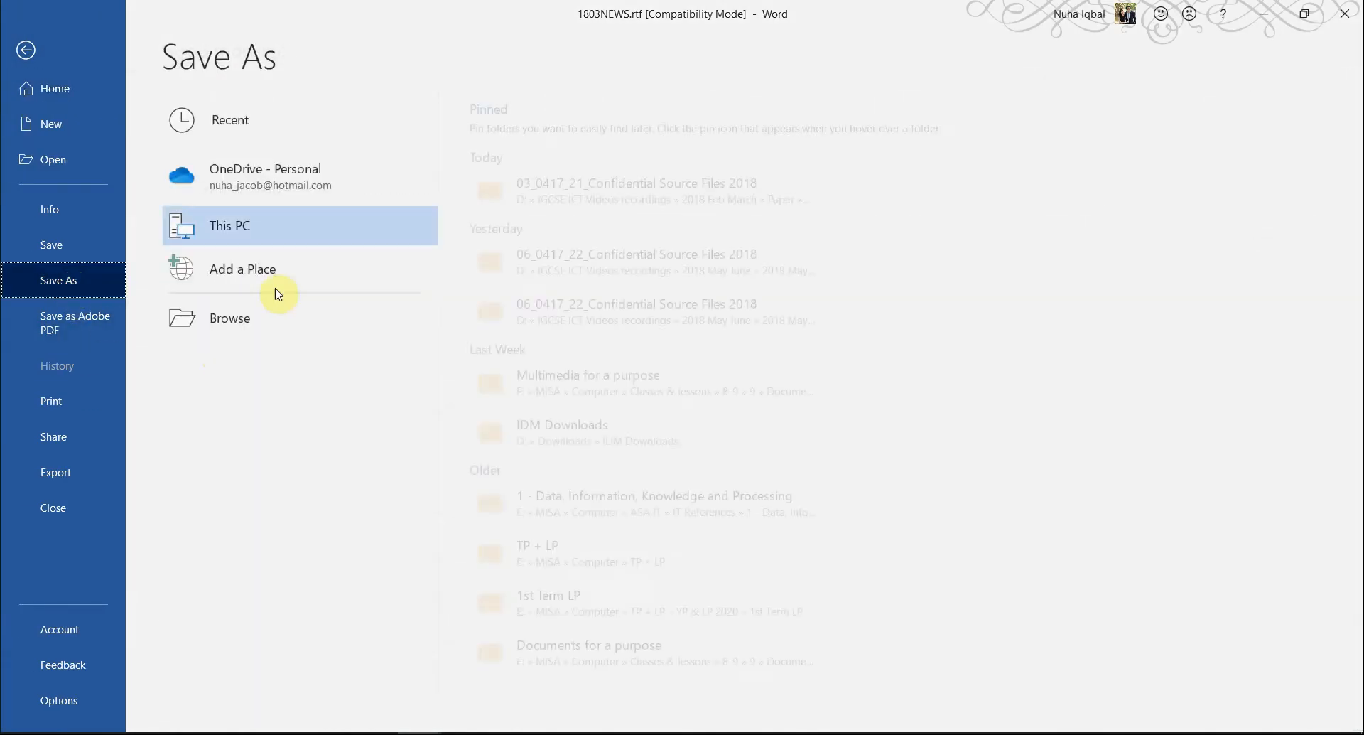
left_click(216, 327)
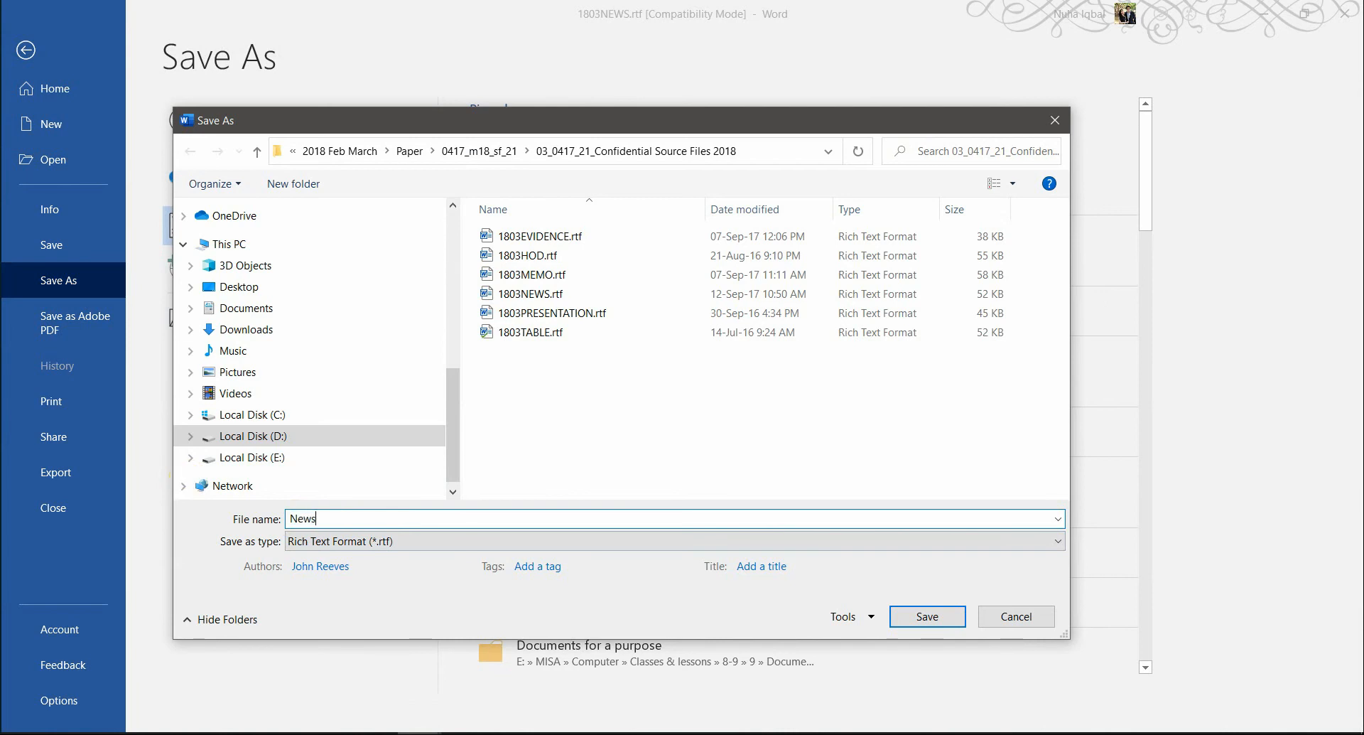
left_click(316, 541)
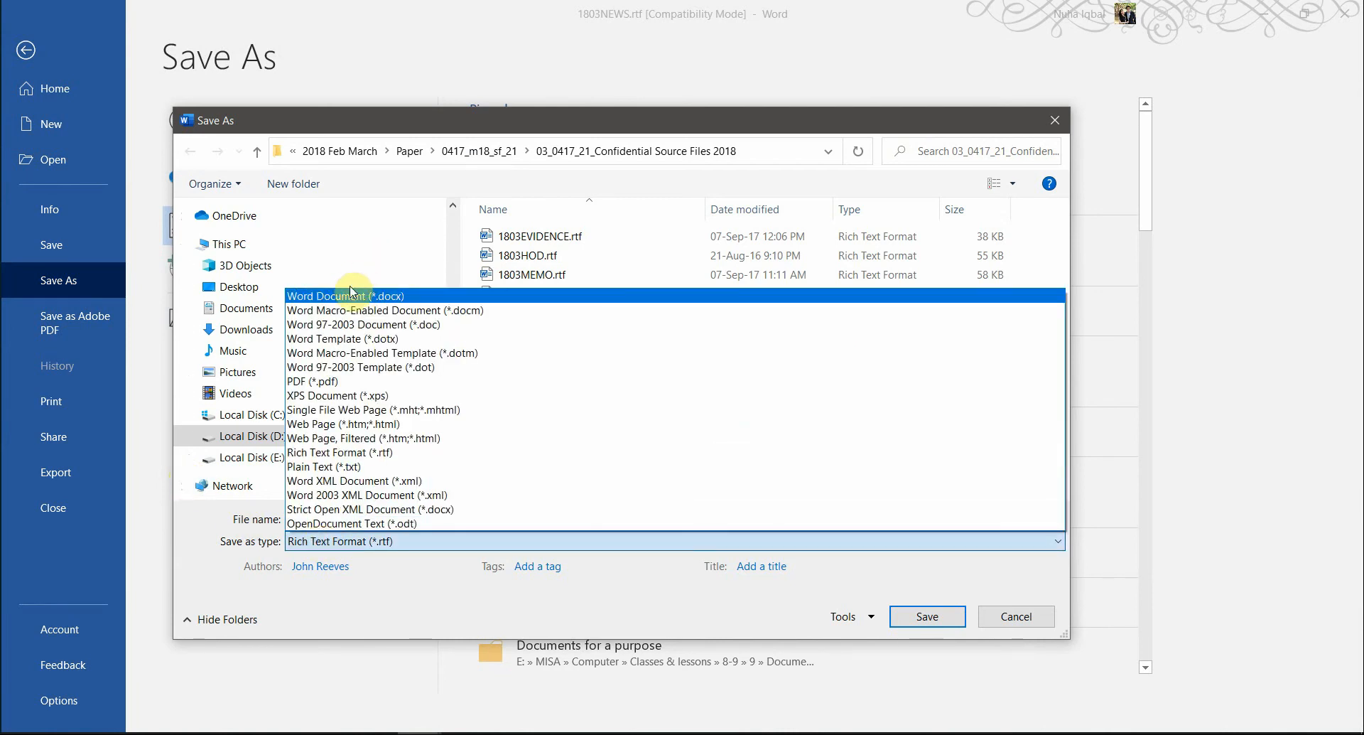
left_click(367, 299)
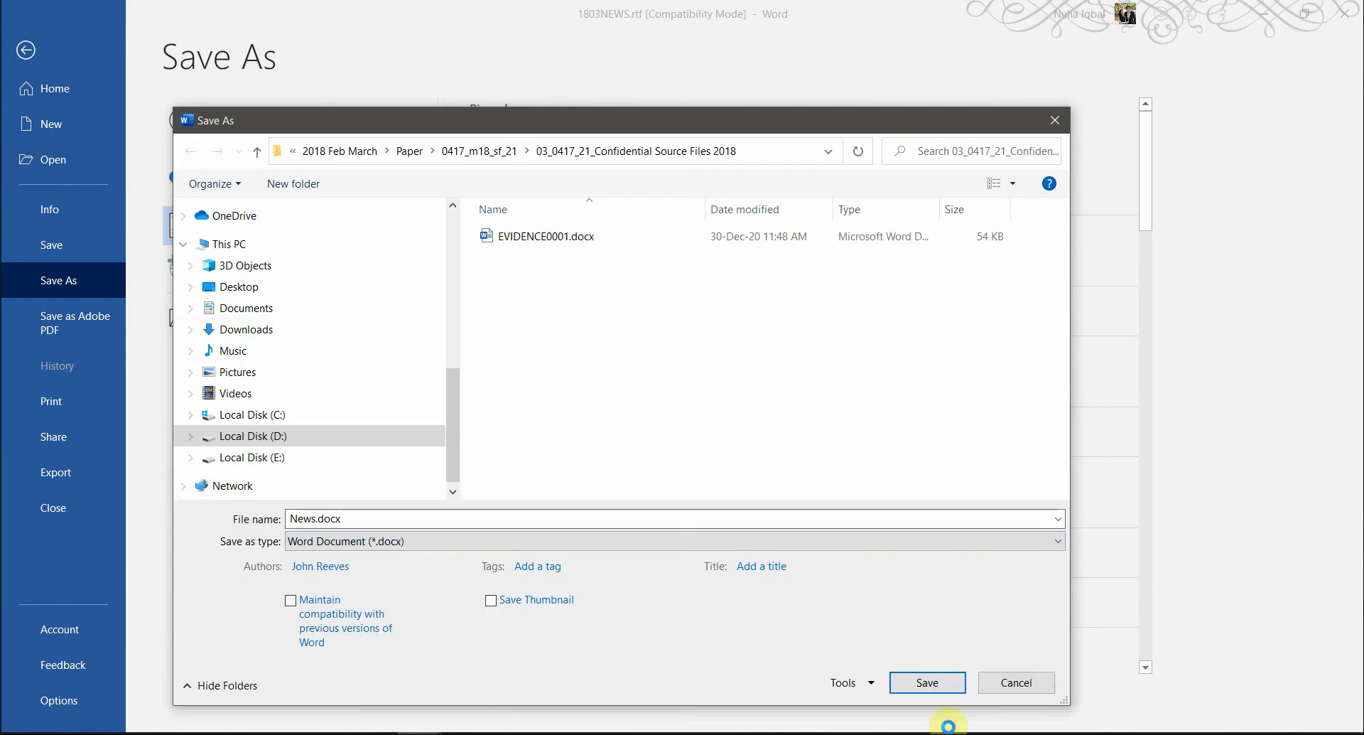
left_click(923, 682)
left_click(754, 417)
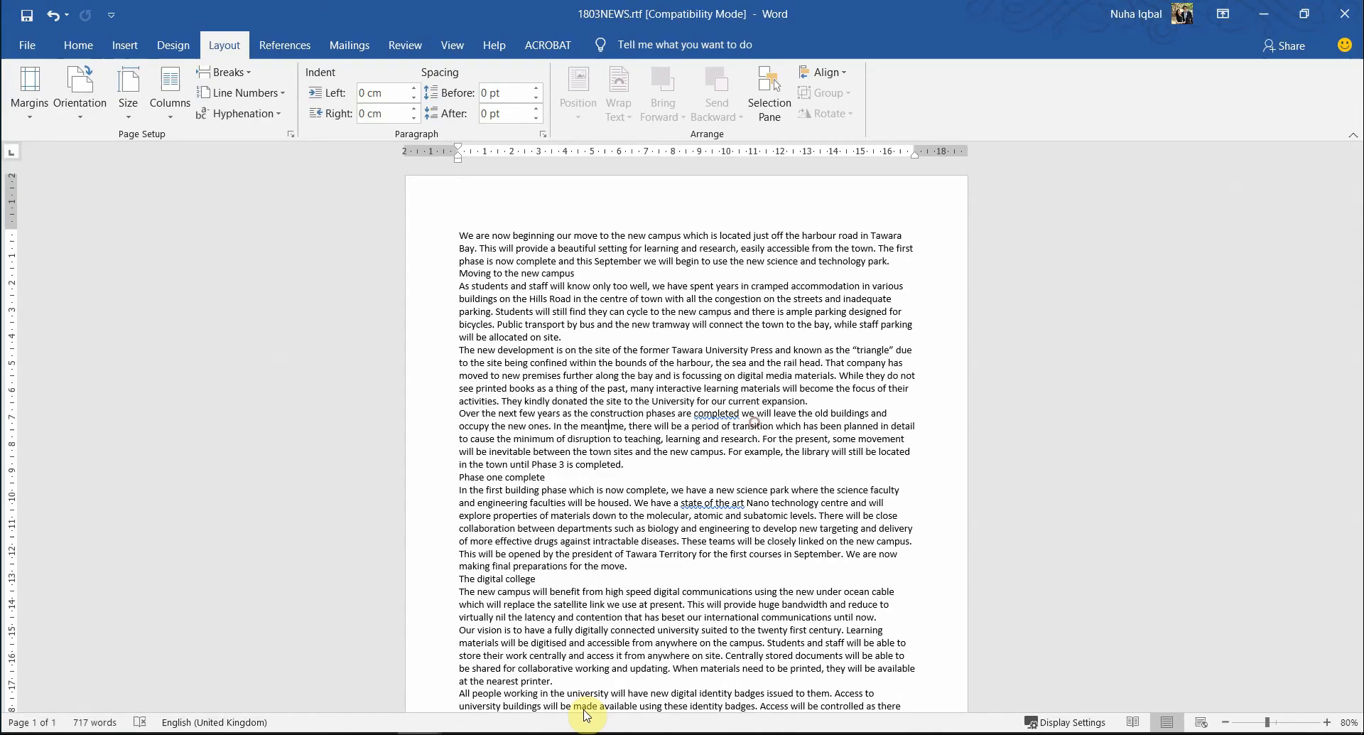
- Confirm in File Explorer that News.docx is saved as a 16 KB Word document
left_click(199, 733)
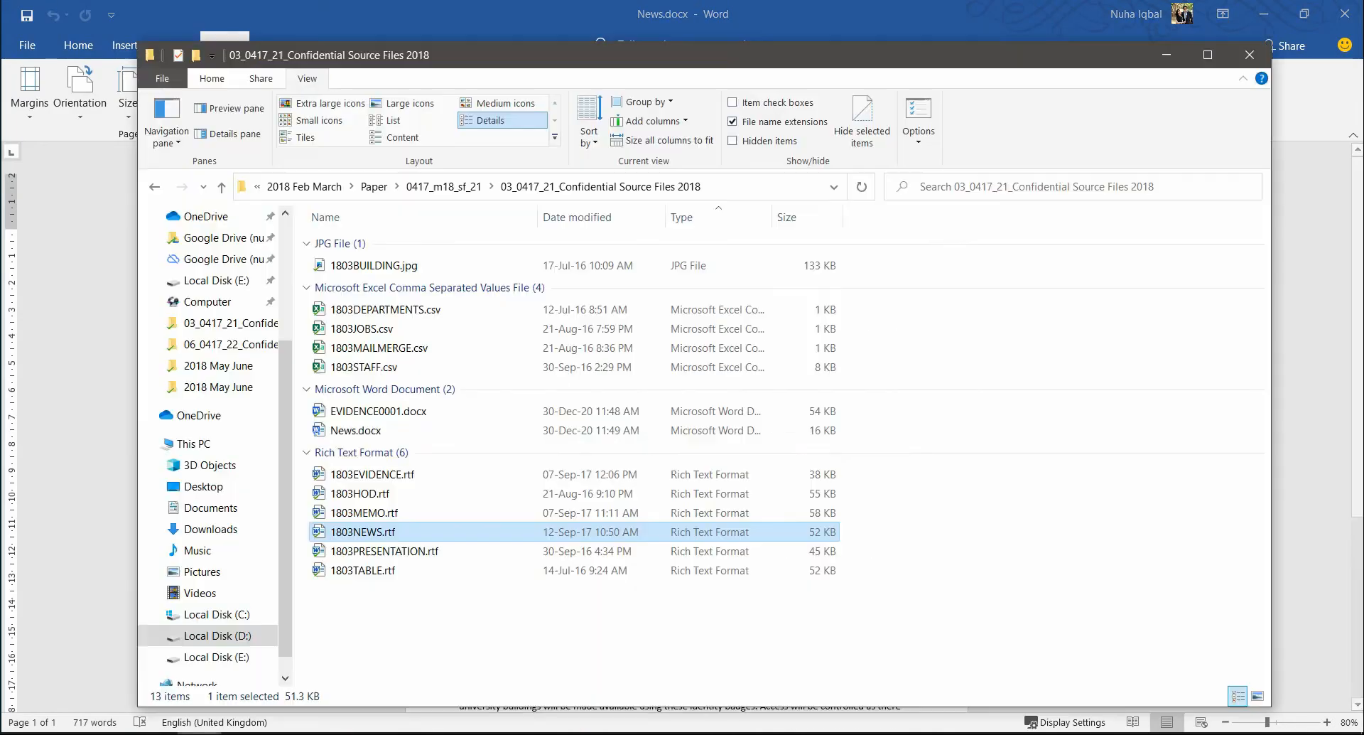
left_click(347, 431)
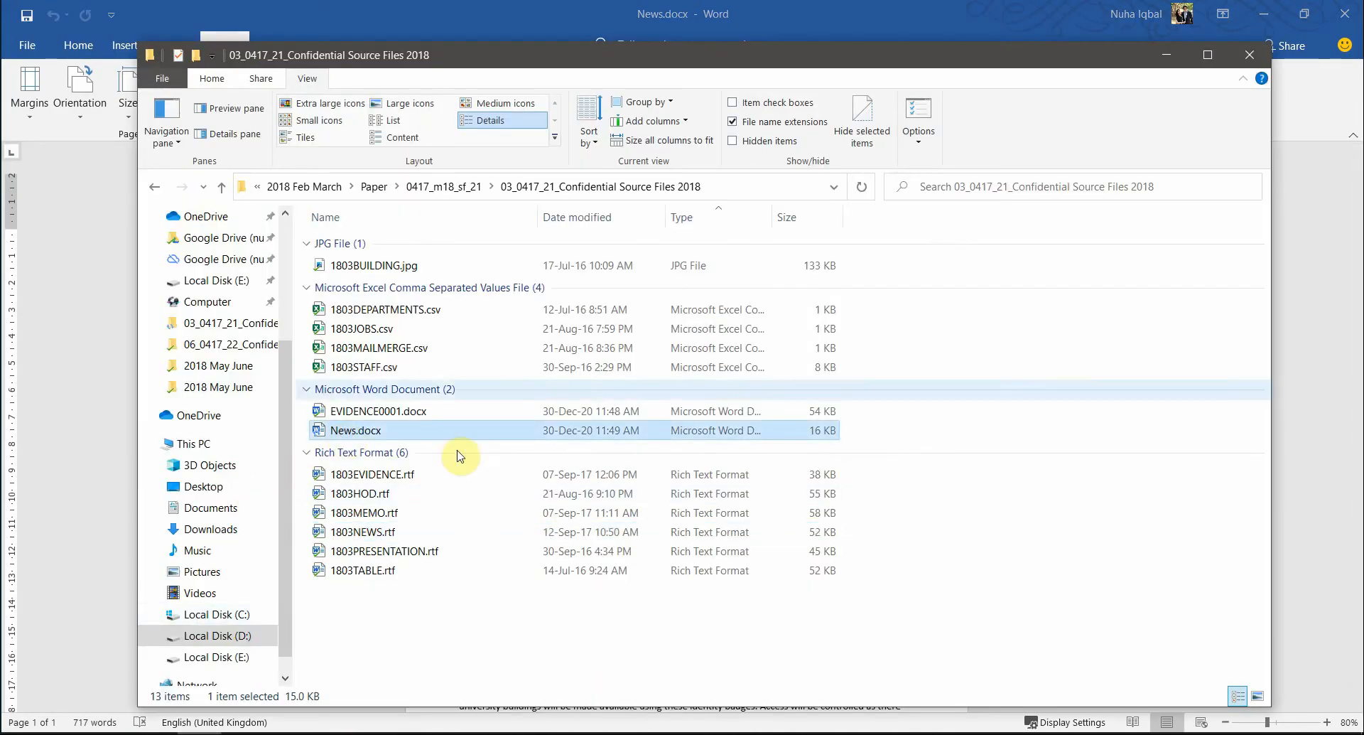
left_click(524, 8)
- Return to the exam PDF and scroll to the Evidence 2 instruction
key("alt+Tab")
key("Tab")
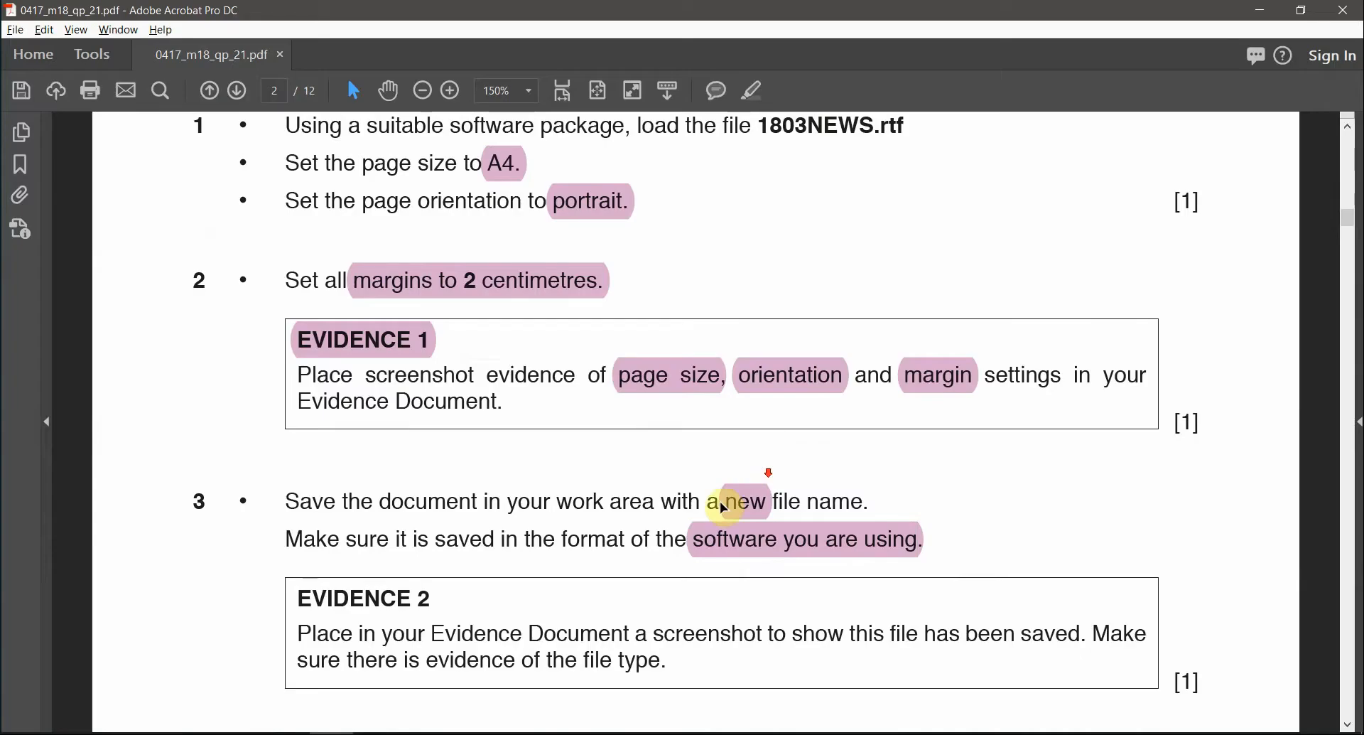
scroll(223, 555, "down", 2)
left_click(349, 529)
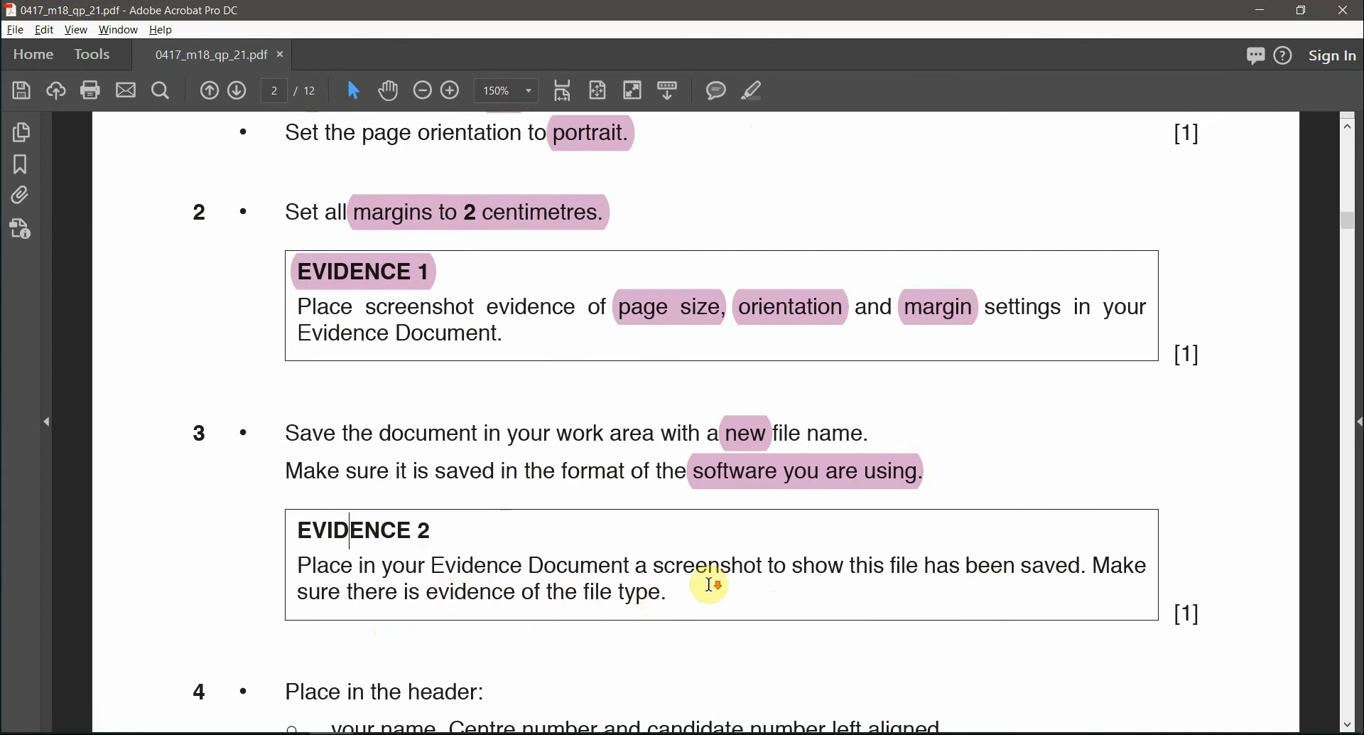
- Highlight 'file type.' in the Evidence 2 box of the exam PDF
scroll(712, 584, "down", 1)
left_click_drag(665, 570, 577, 558)
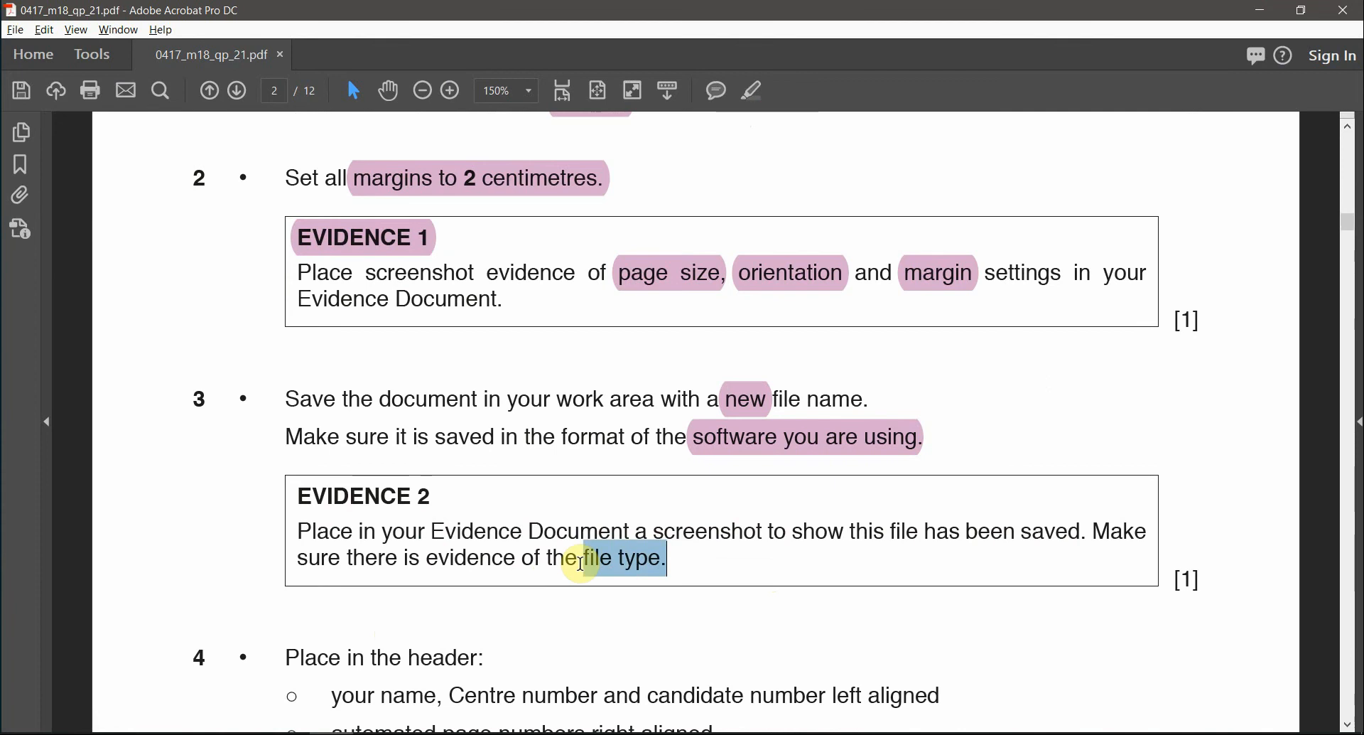
left_click(751, 90)
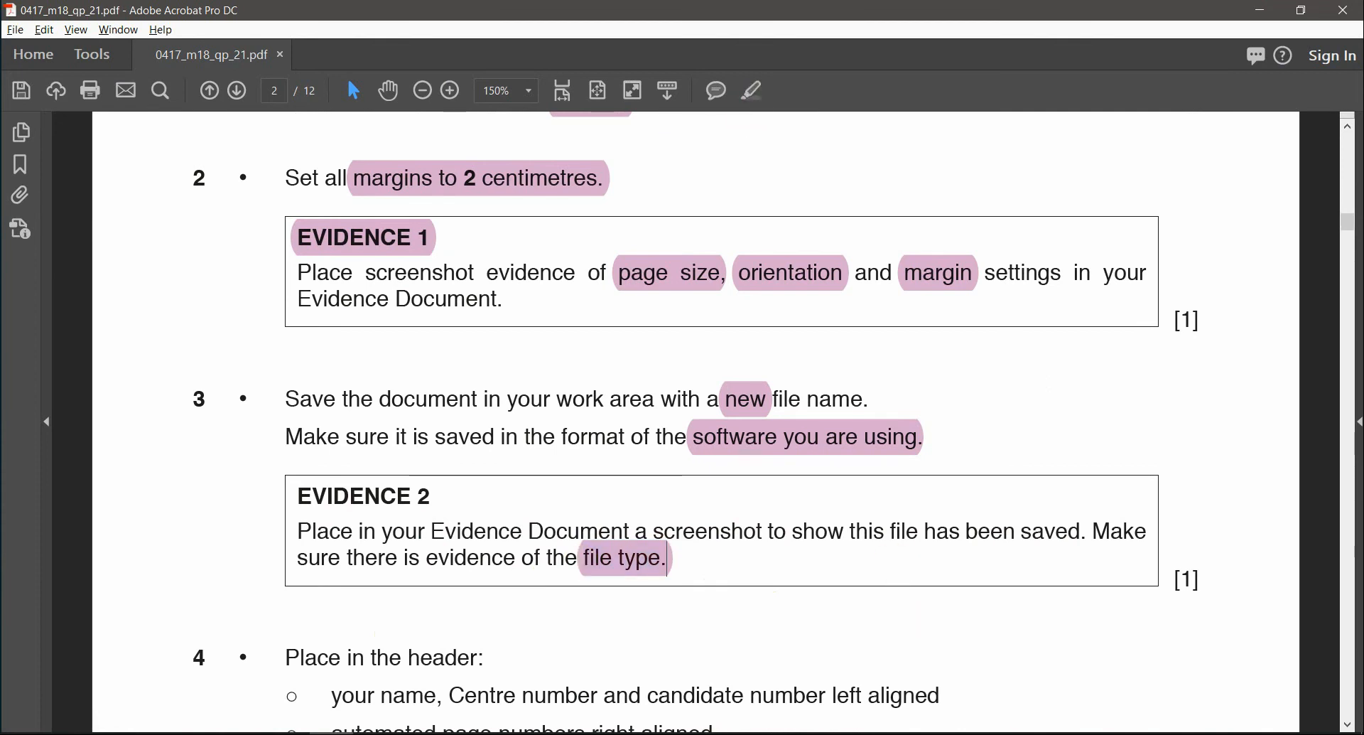
key("alt+Tab")
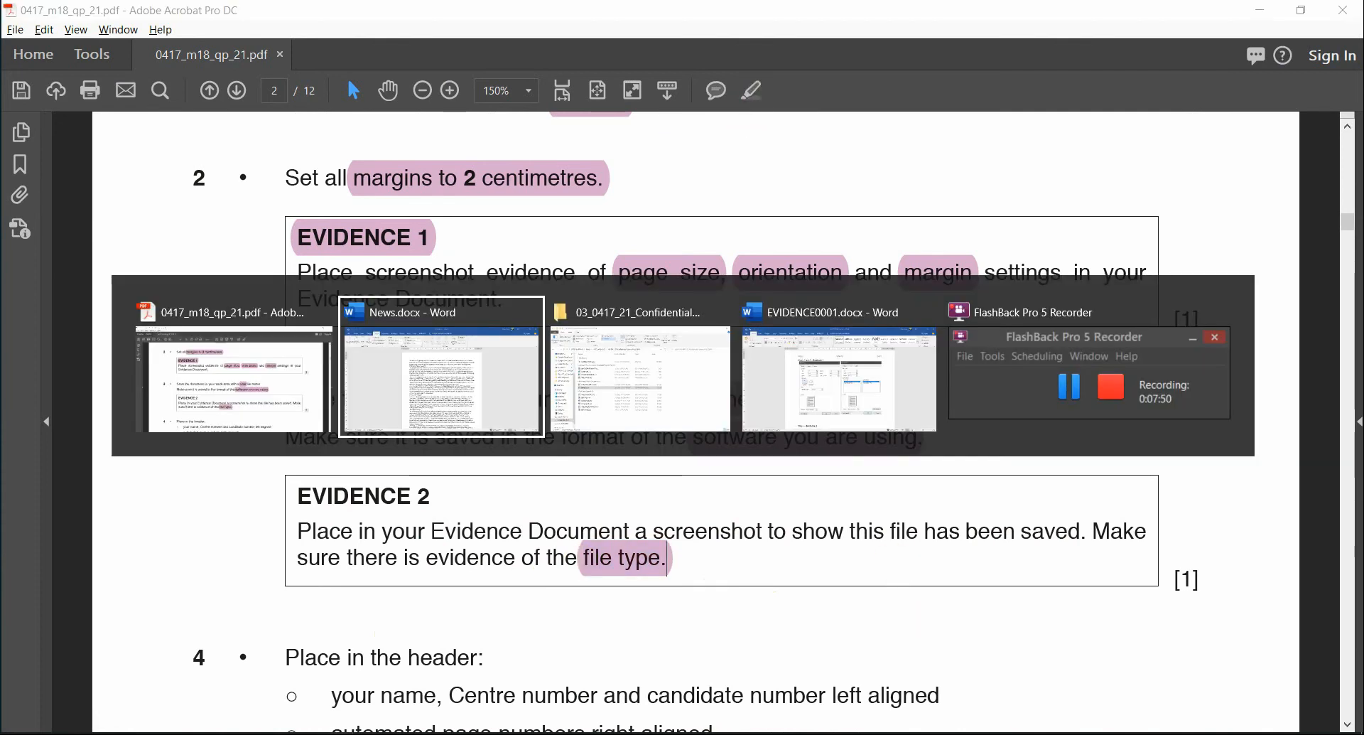
key("alt+Tab")
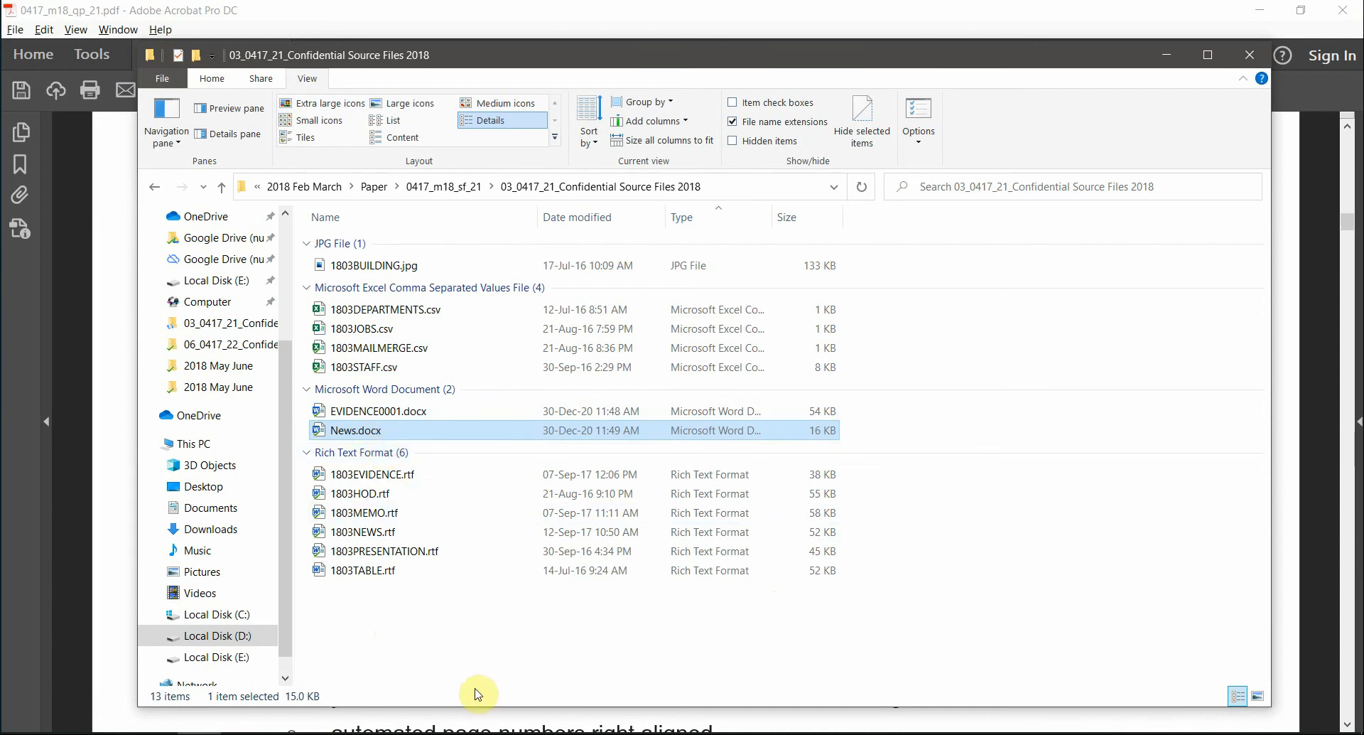
- Widen File Explorer's Type column and snip a screenshot of the News.docx row
key("alt+Tab")
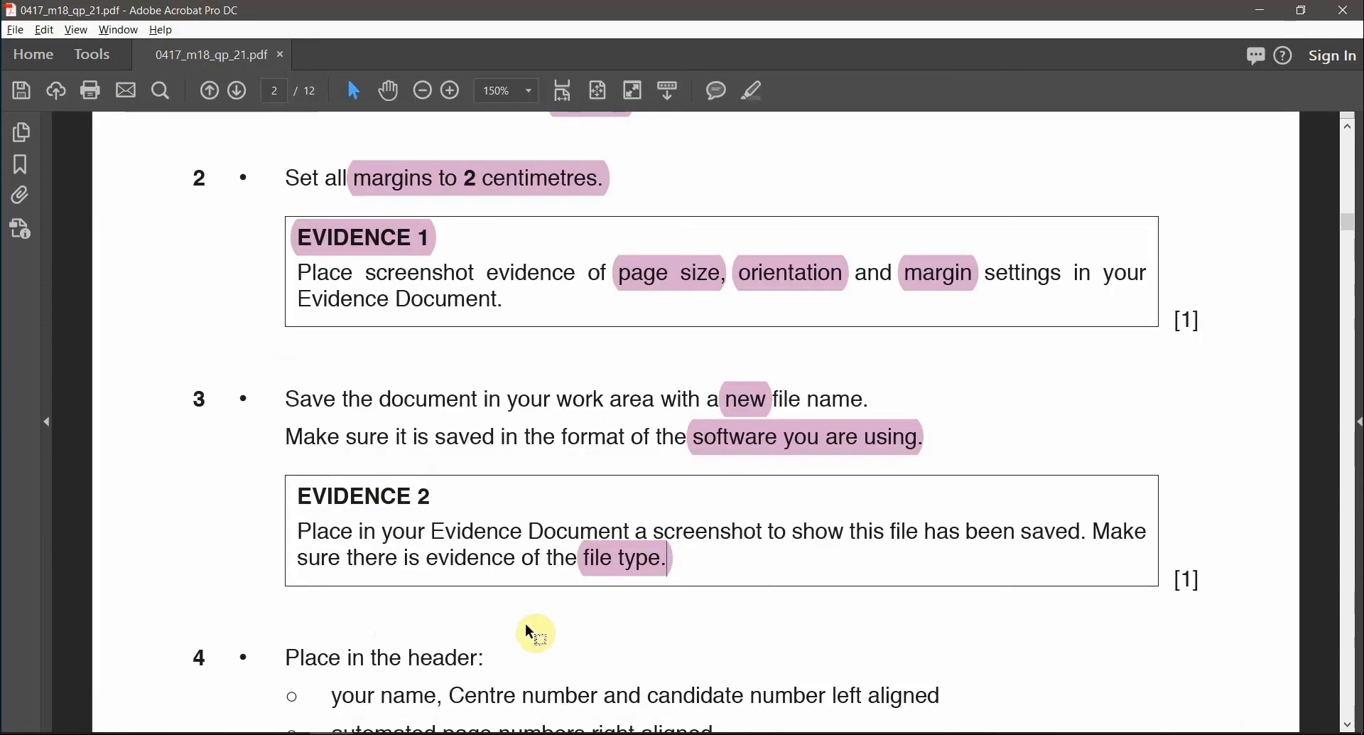
key("alt+Tab")
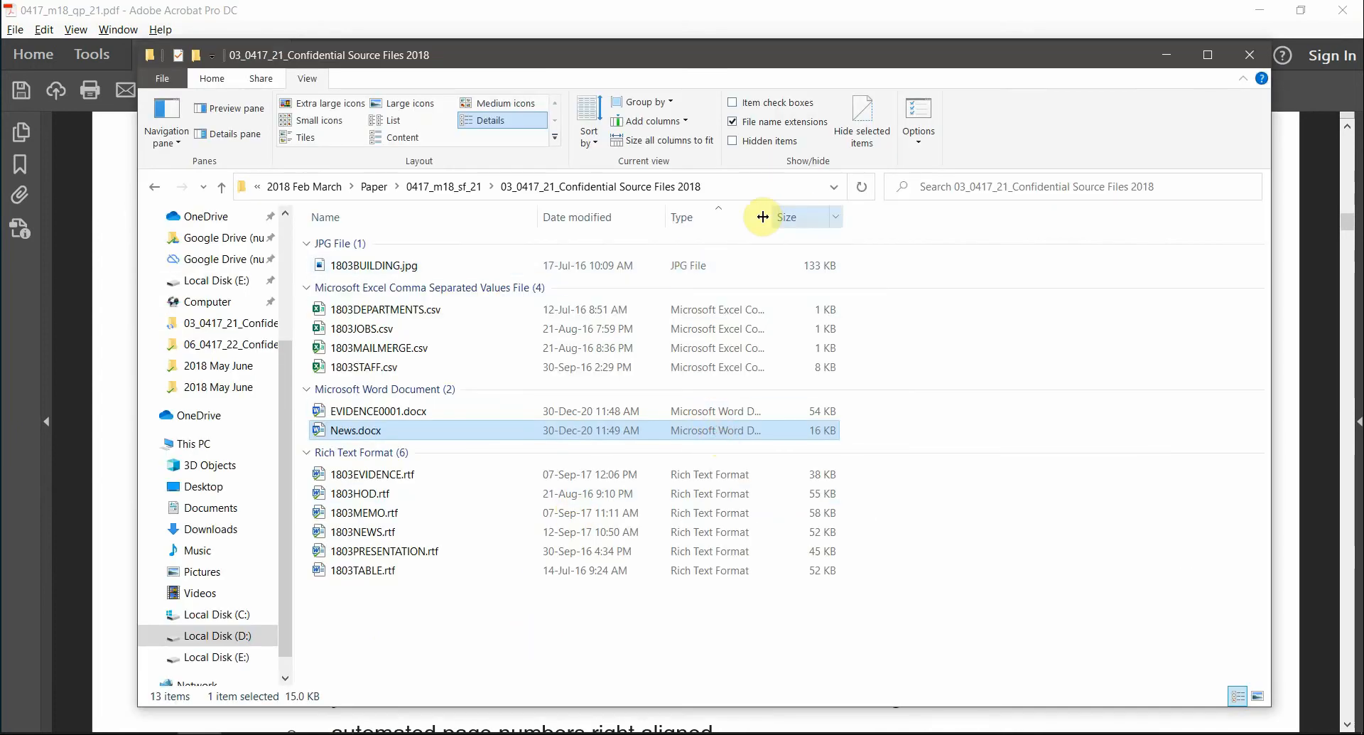
left_click_drag(771, 217, 936, 232)
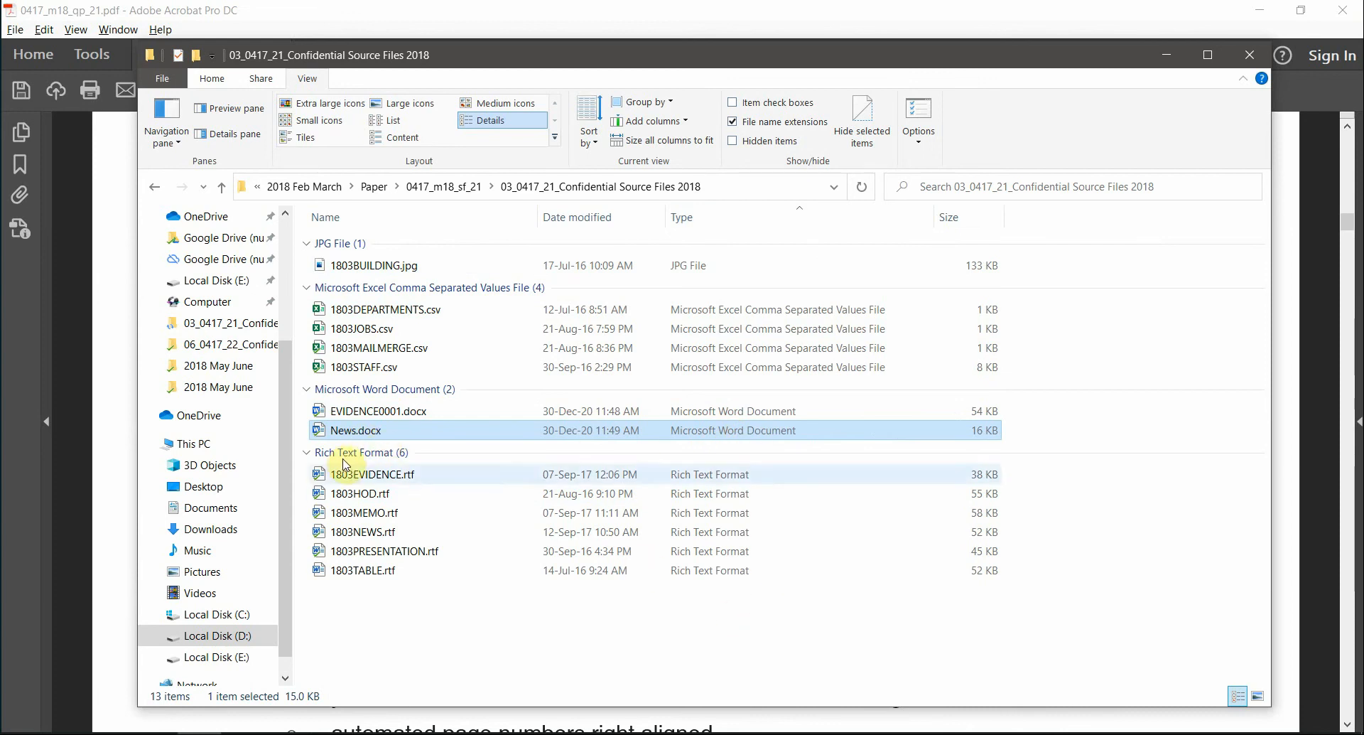
key("super+shift+s")
mouse_move(303, 418)
left_mouse_down()
mouse_move(548, 456)
mouse_move(995, 426)
mouse_move(1005, 444)
left_mouse_up()
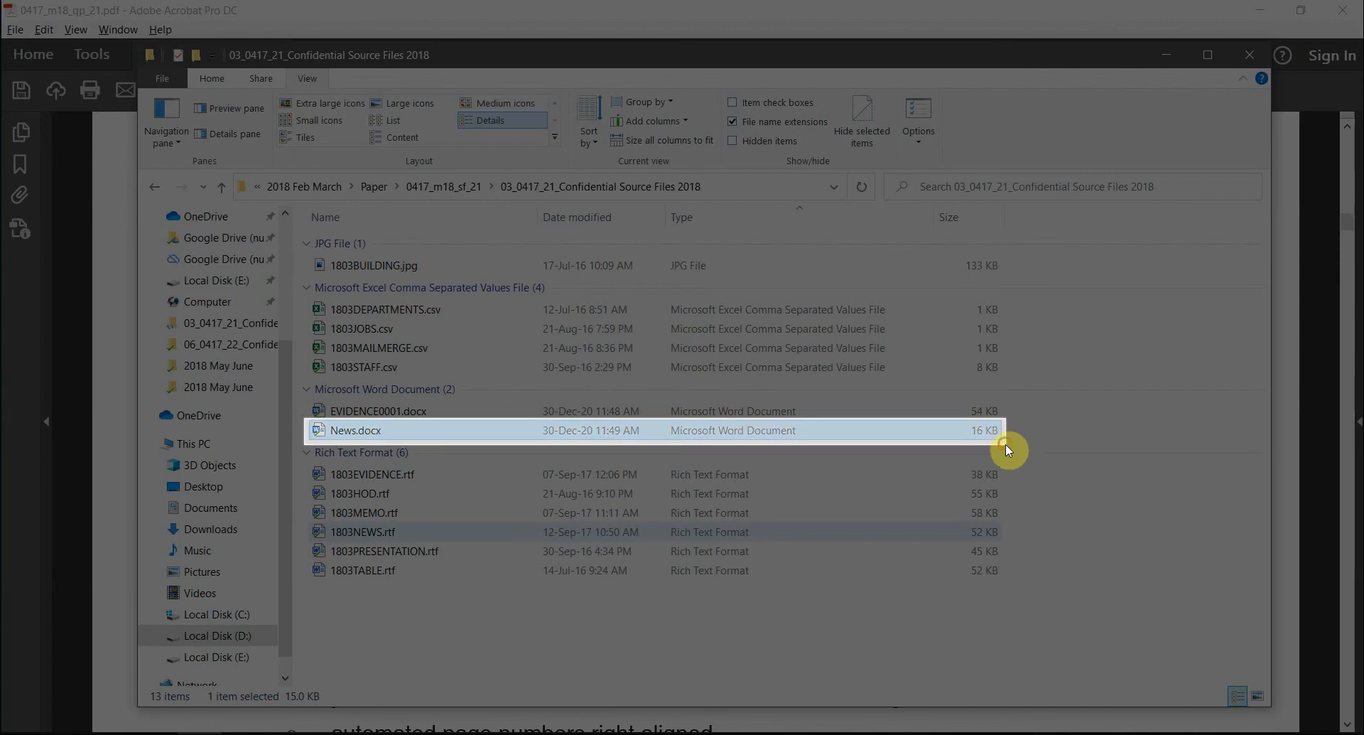
- Highlight 'EVIDENCE 2 / Place in your Evidence' in the question paper
left_click(517, 5)
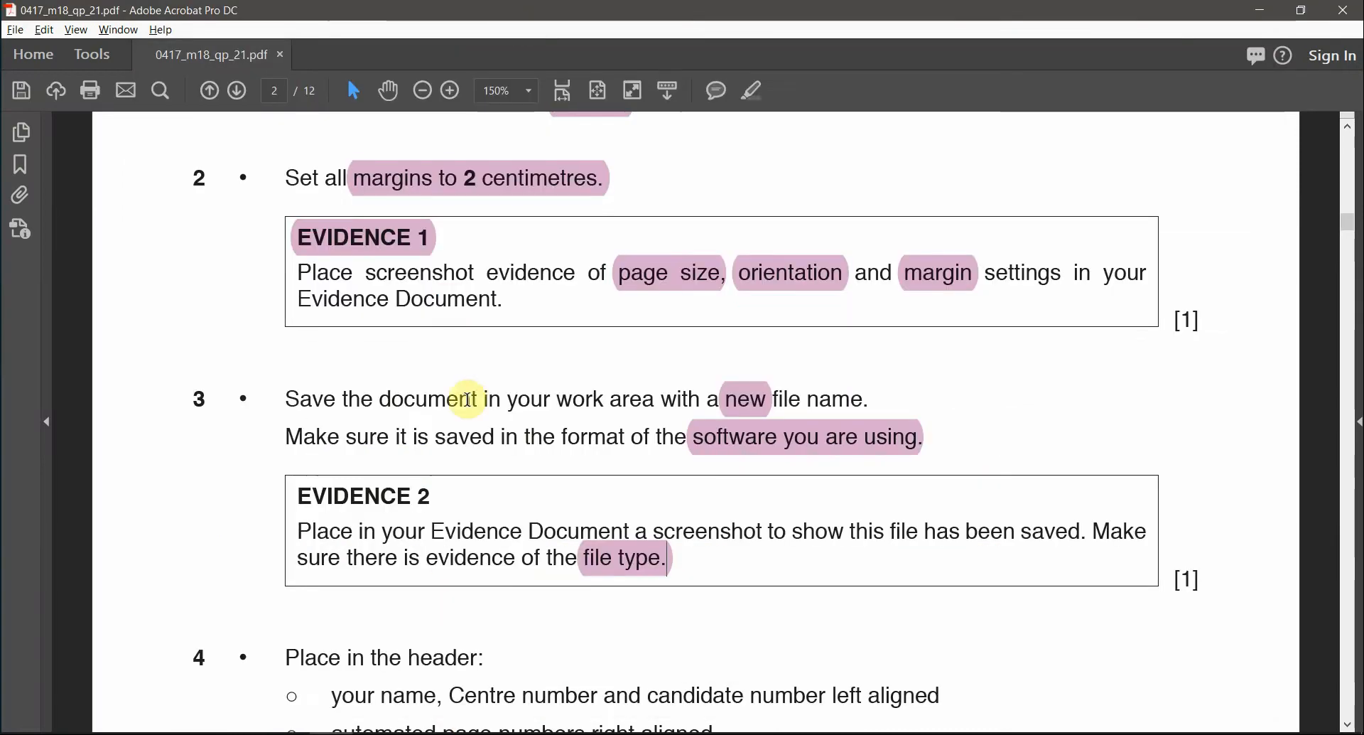
left_click_drag(443, 499, 347, 491)
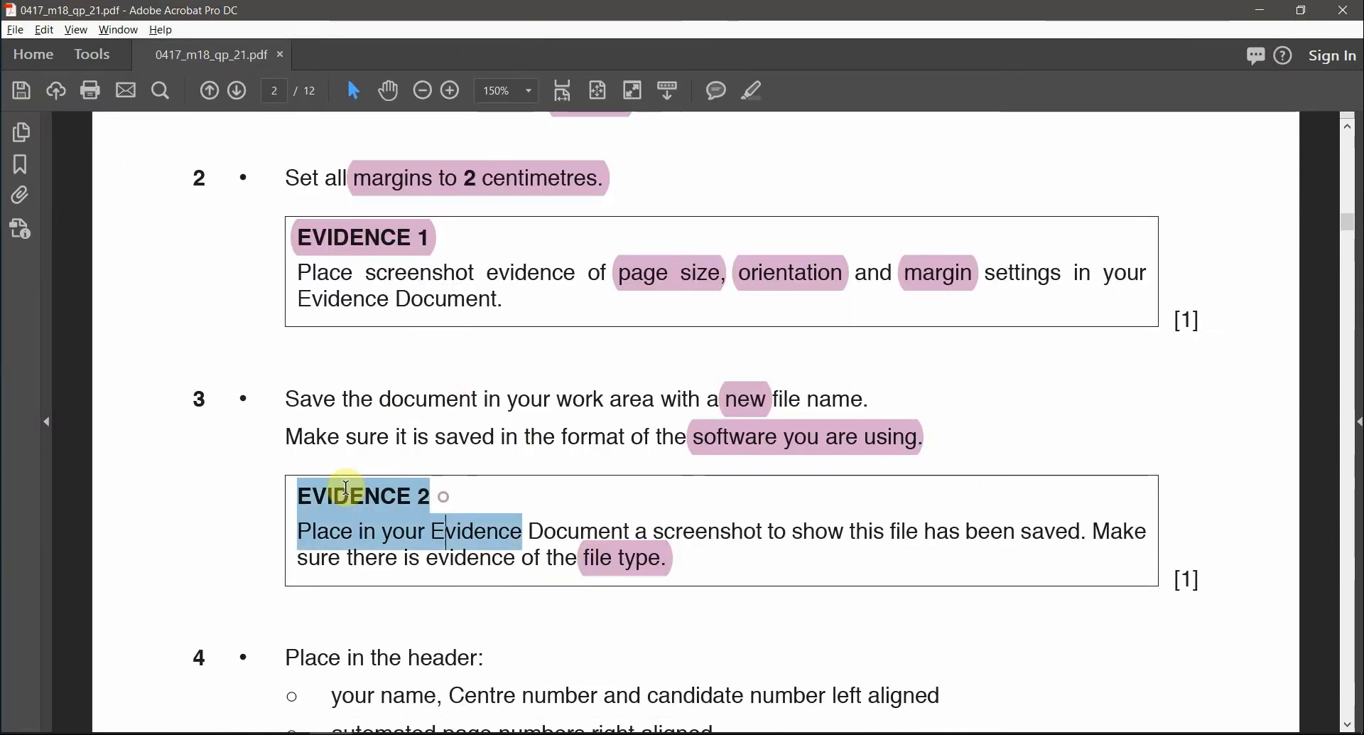
left_click(750, 88)
key("alt+Tab")
key("alt+Tab")
key("alt+Tab")
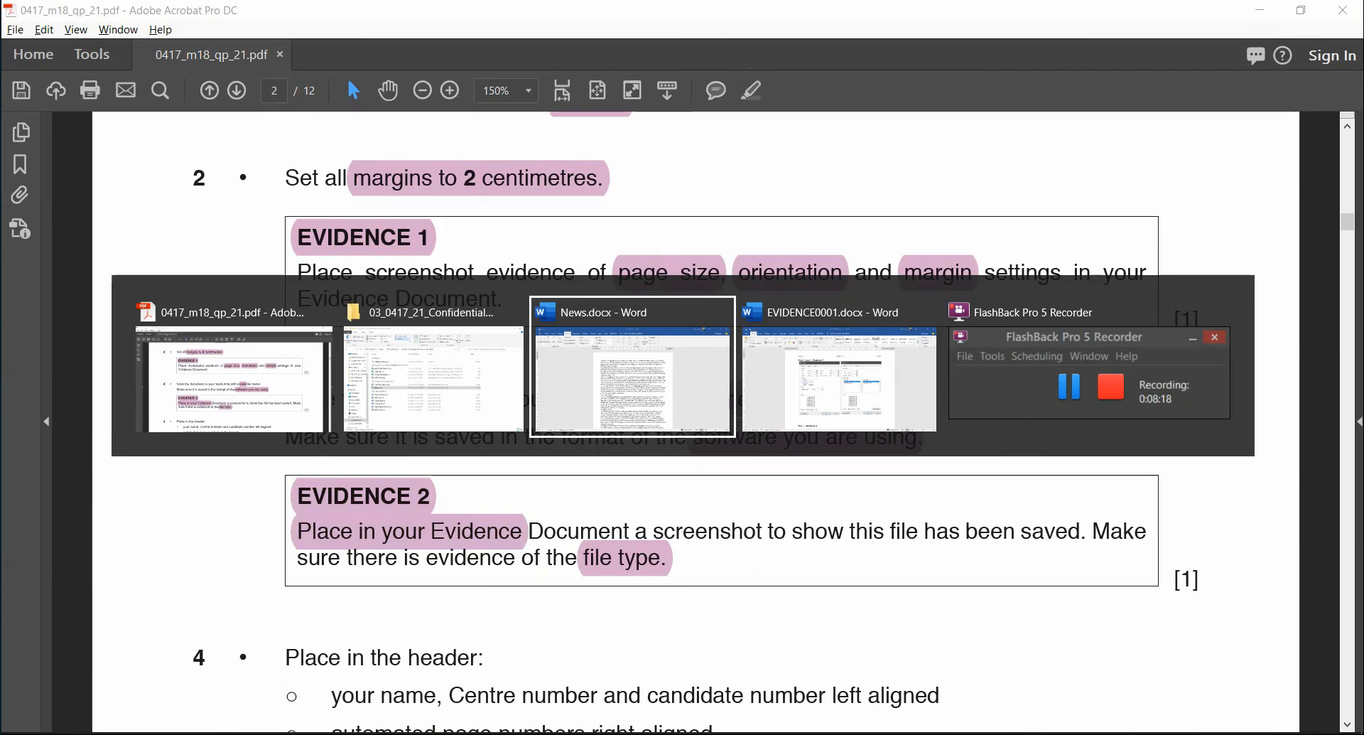
scroll(499, 499, "down", 4)
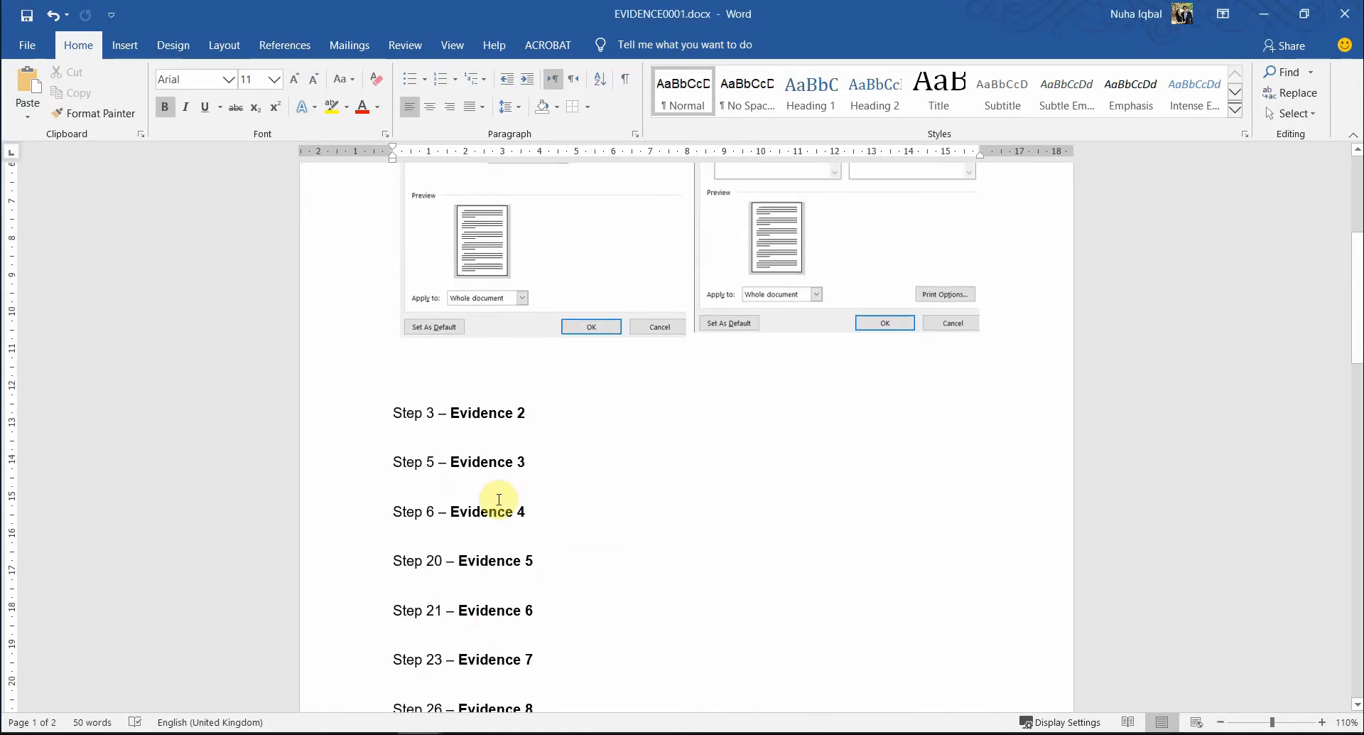
- Paste the News.docx row screenshot under Step 3 – Evidence 2, remove blank lines, and widen it slightly
left_click(491, 427)
key("ctrl+v")
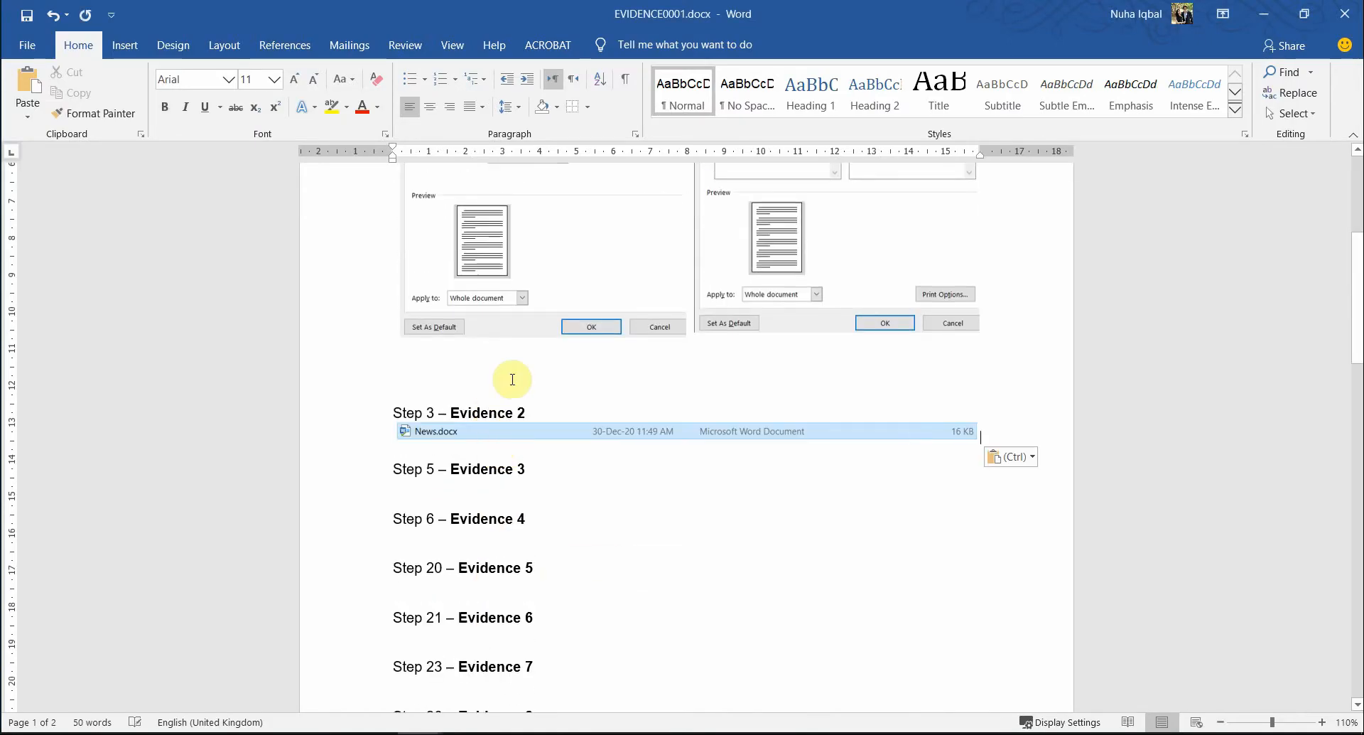
key("BackSpace")
key("BackSpace")
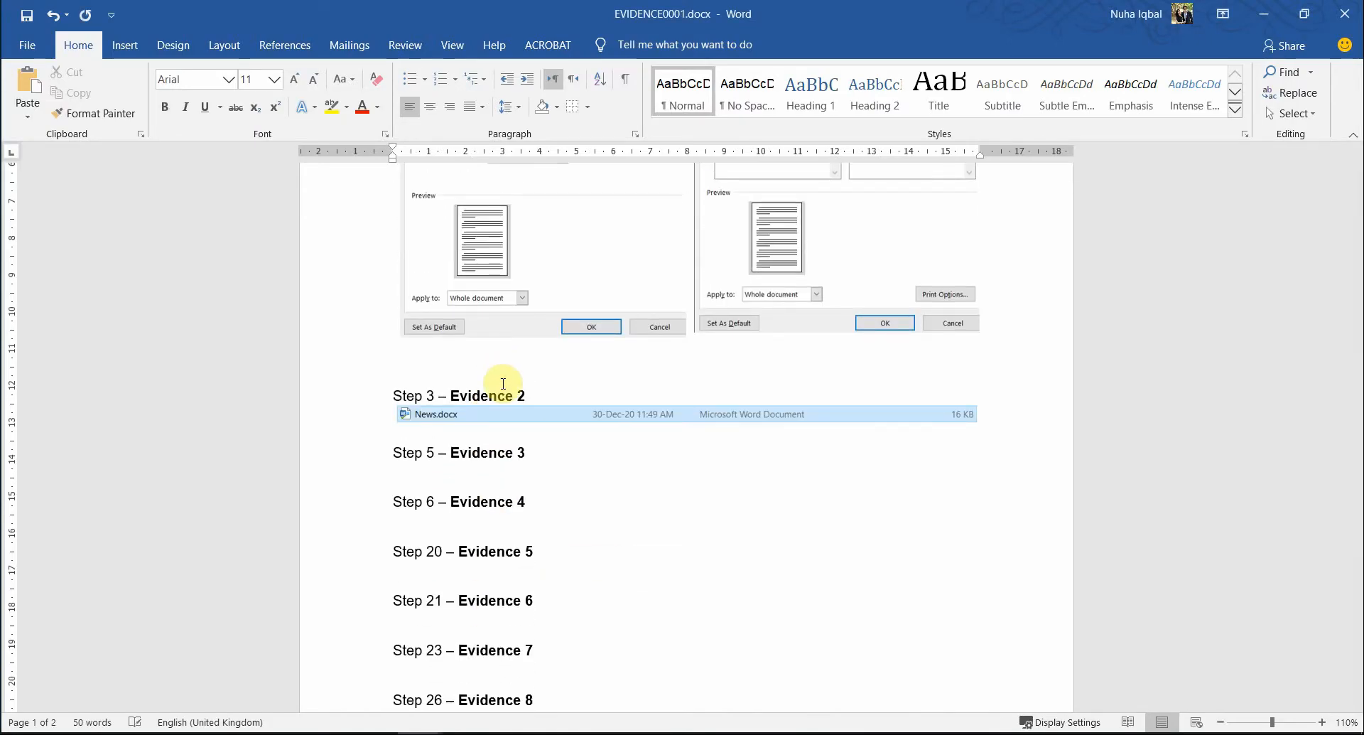
left_click(609, 393)
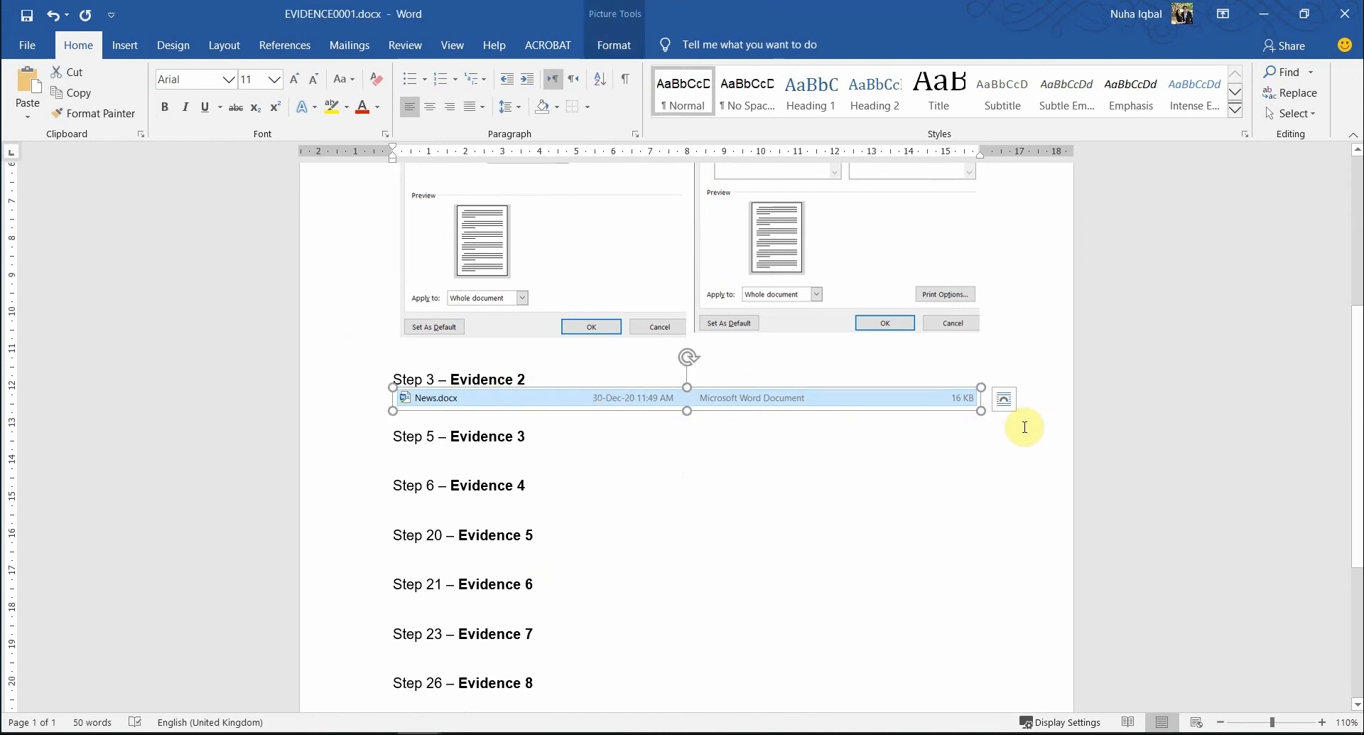
mouse_move(991, 418)
left_mouse_down()
mouse_move(974, 405)
mouse_move(1005, 411)
left_mouse_up()
- Highlight 'header:' and 'left aligned' in question 4 of the exam paper
left_click(427, 568)
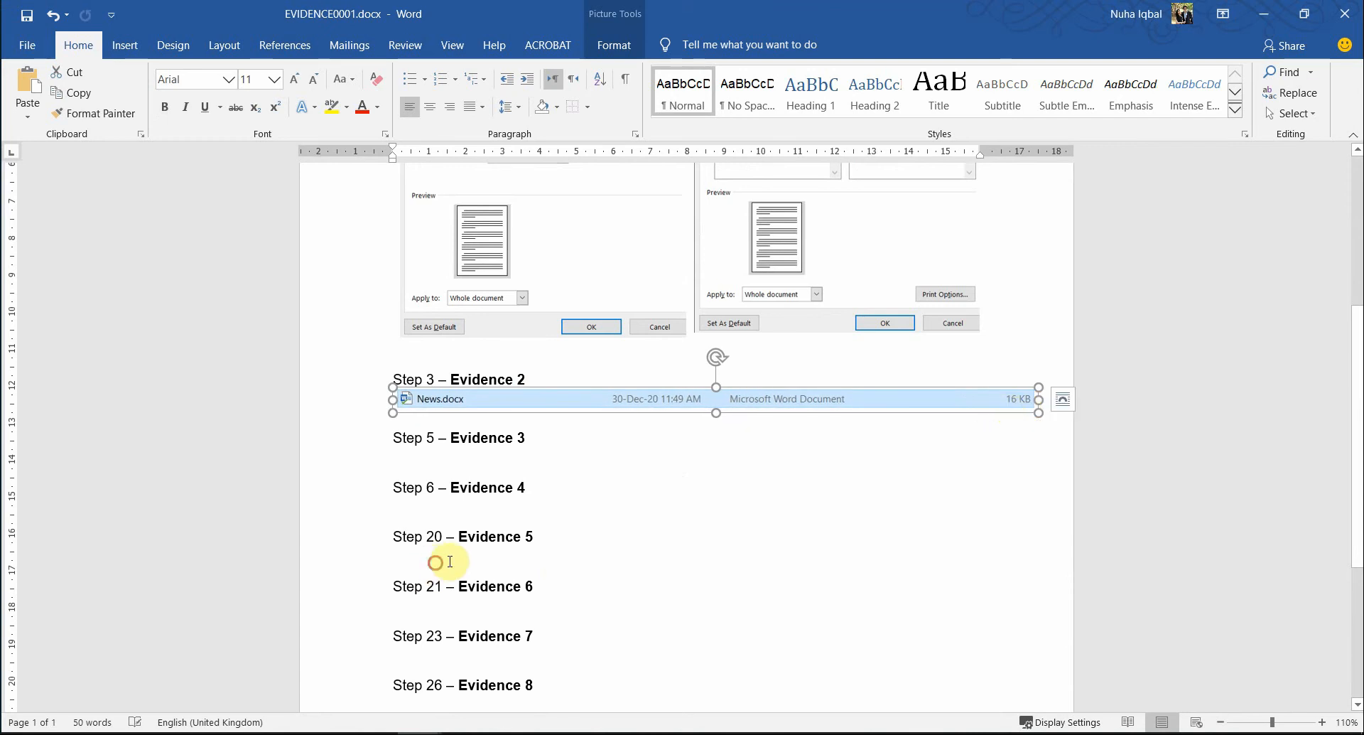
key("alt+Tab")
scroll(466, 539, "down", 3)
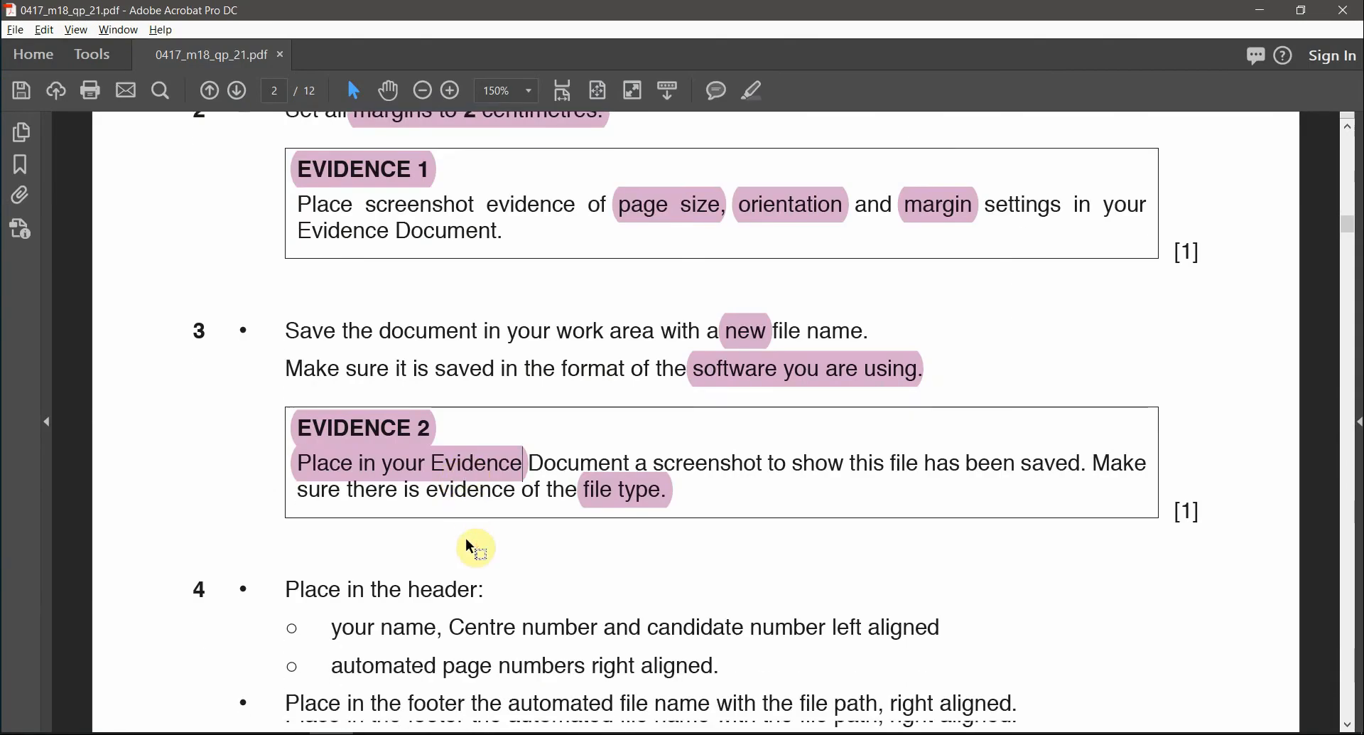
scroll(467, 538, "down", 1)
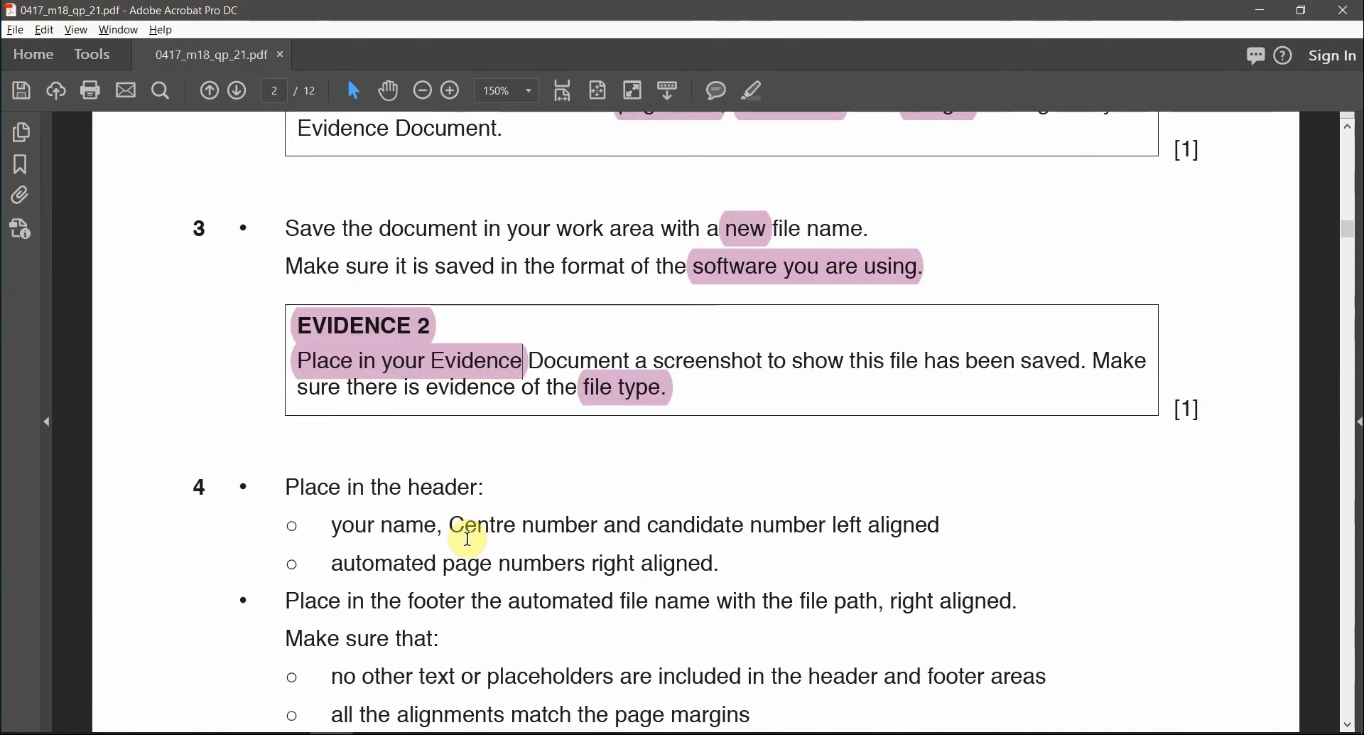
double_click(439, 483)
left_click(759, 90)
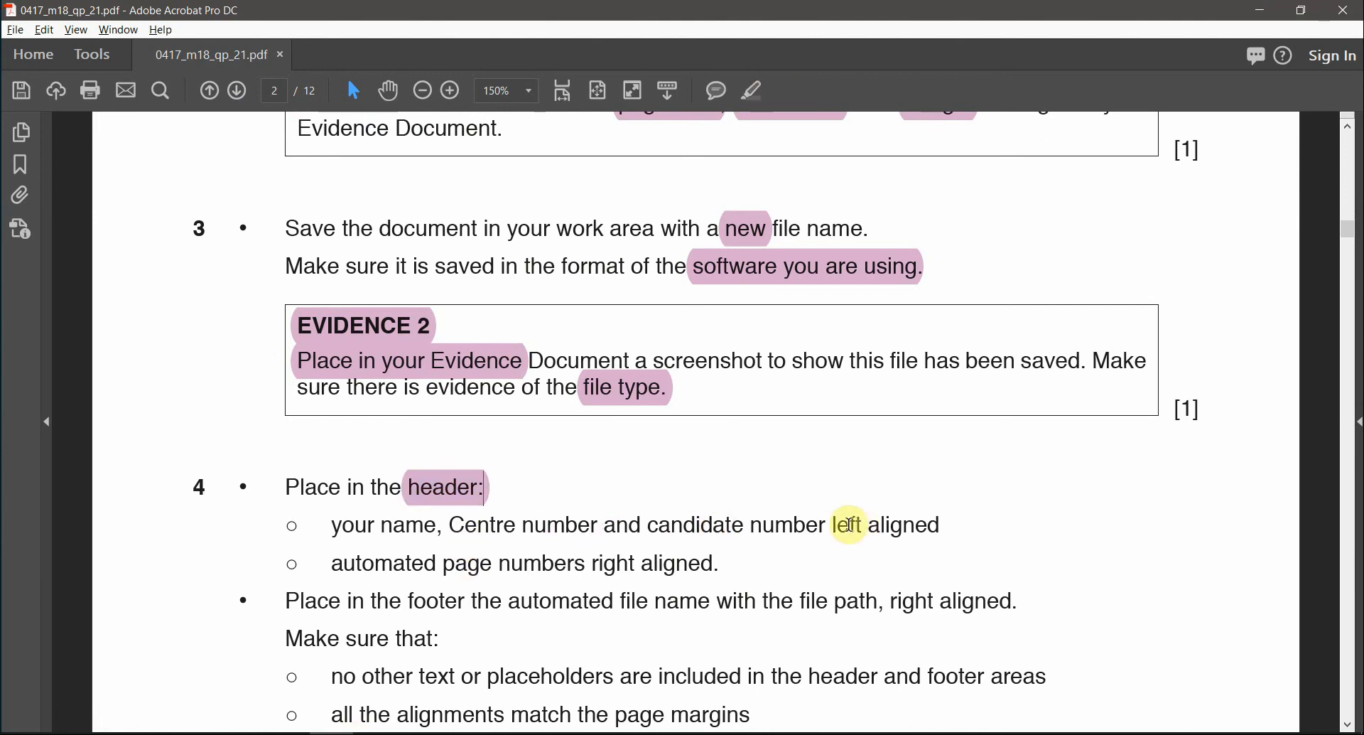
left_click_drag(830, 525, 944, 525)
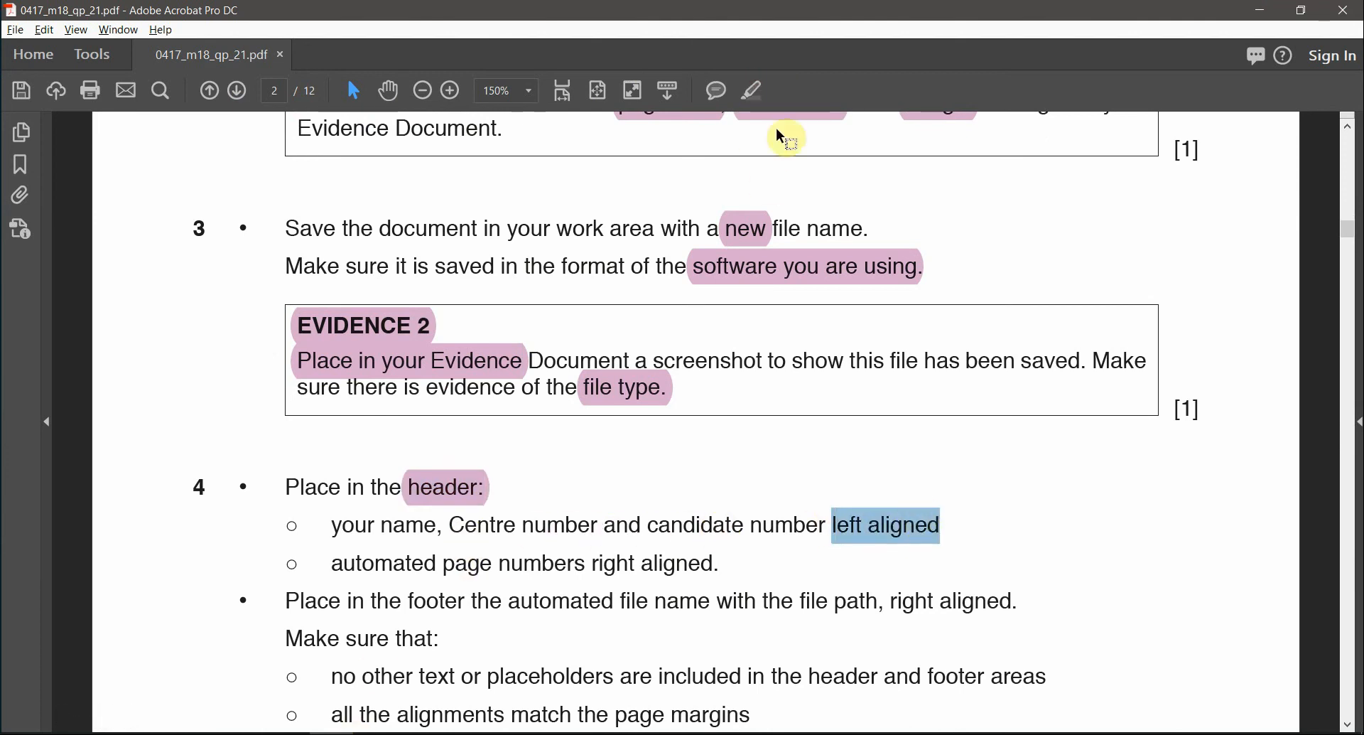
left_click(752, 90)
- Highlight 'right' on the page-numbers line, then select 'automated page' and 'footer'
left_click_drag(603, 559, 732, 564)
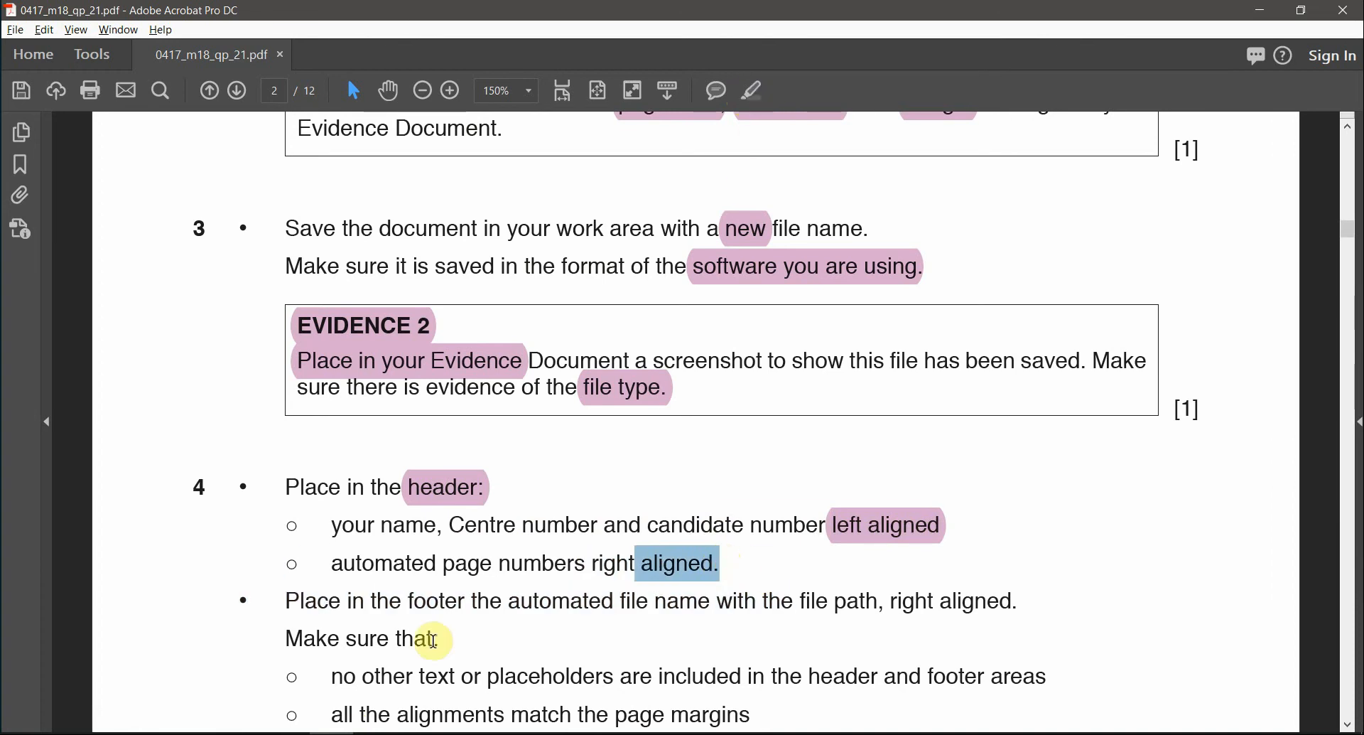
double_click(612, 563)
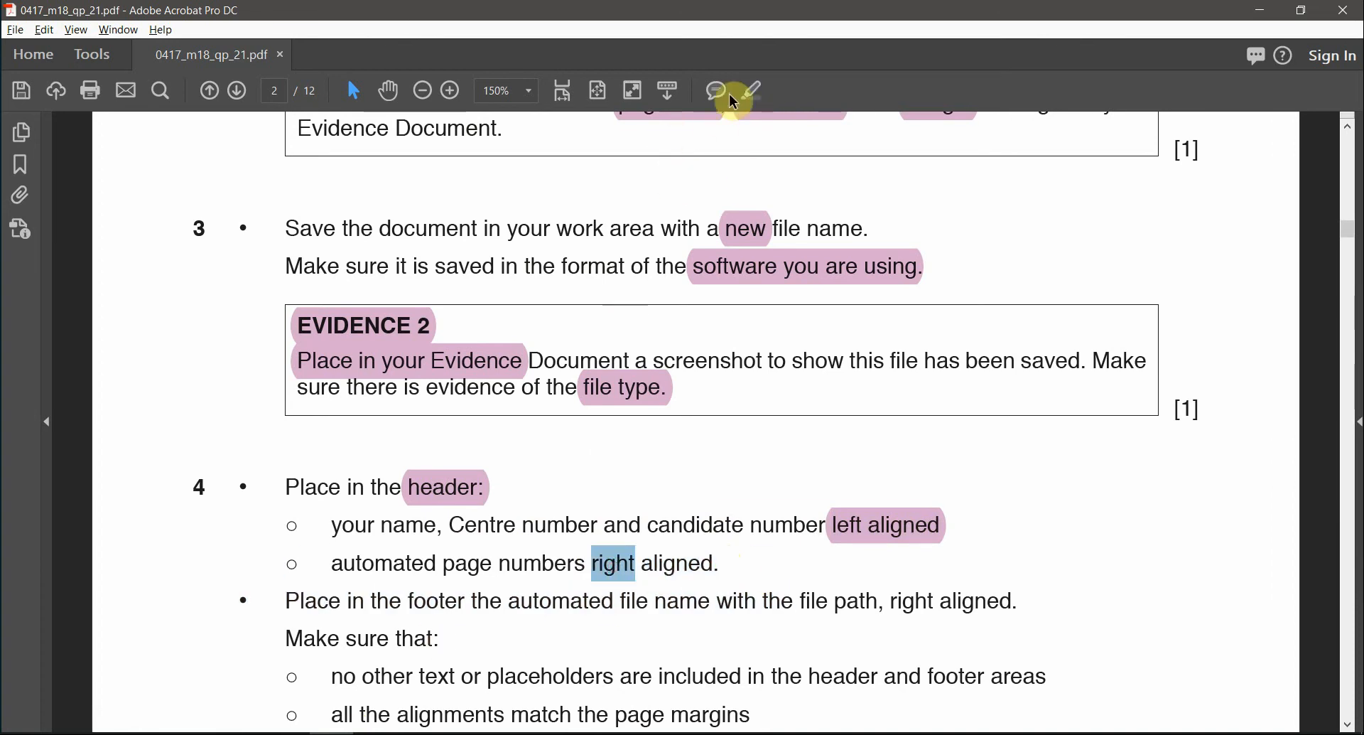
left_click(754, 92)
left_click_drag(332, 563, 492, 564)
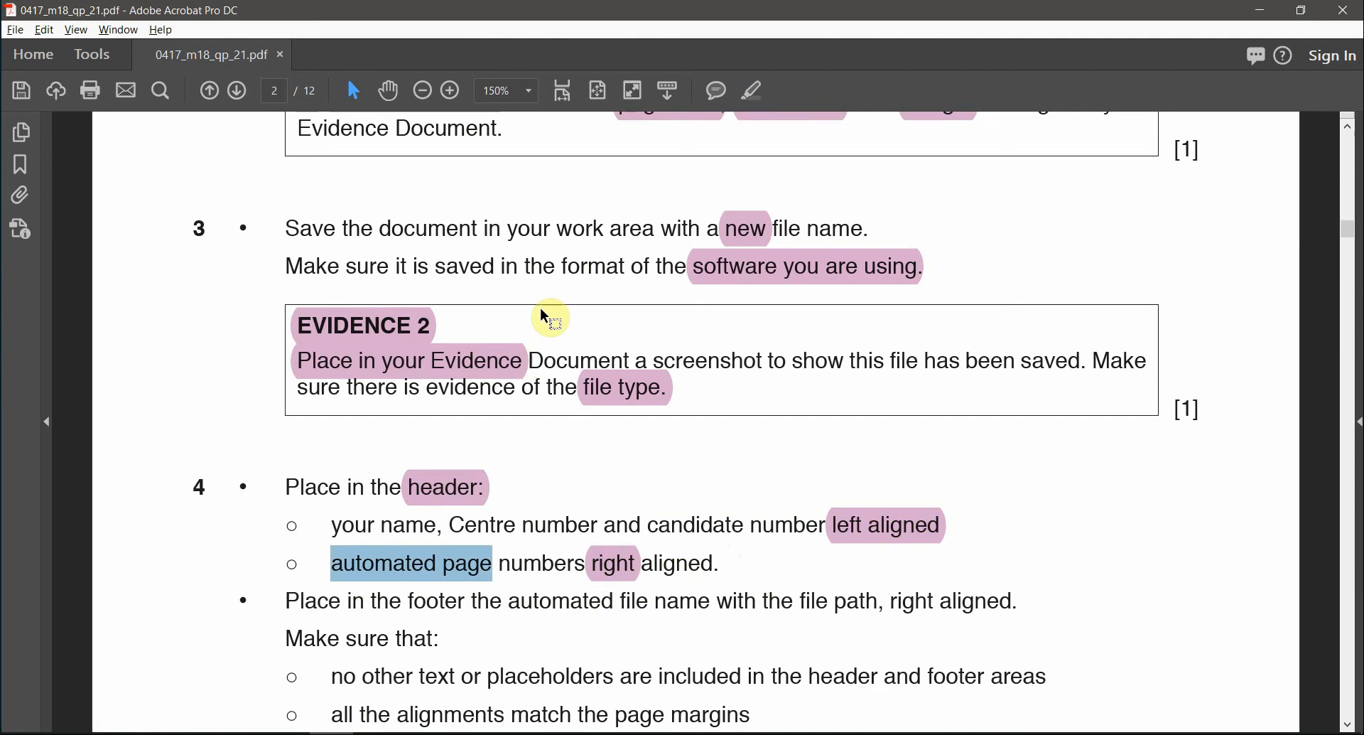
scroll(588, 594, "down", 1)
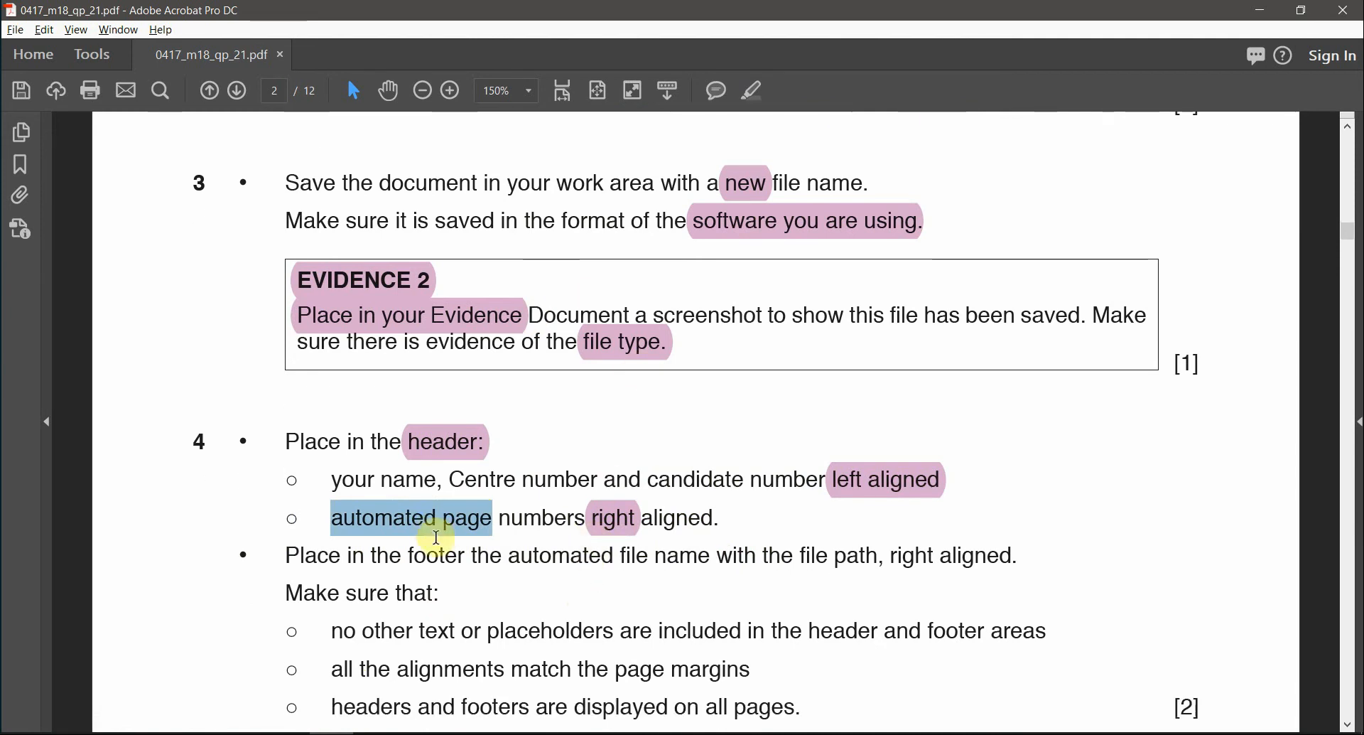
double_click(439, 557)
key("alt+Tab")
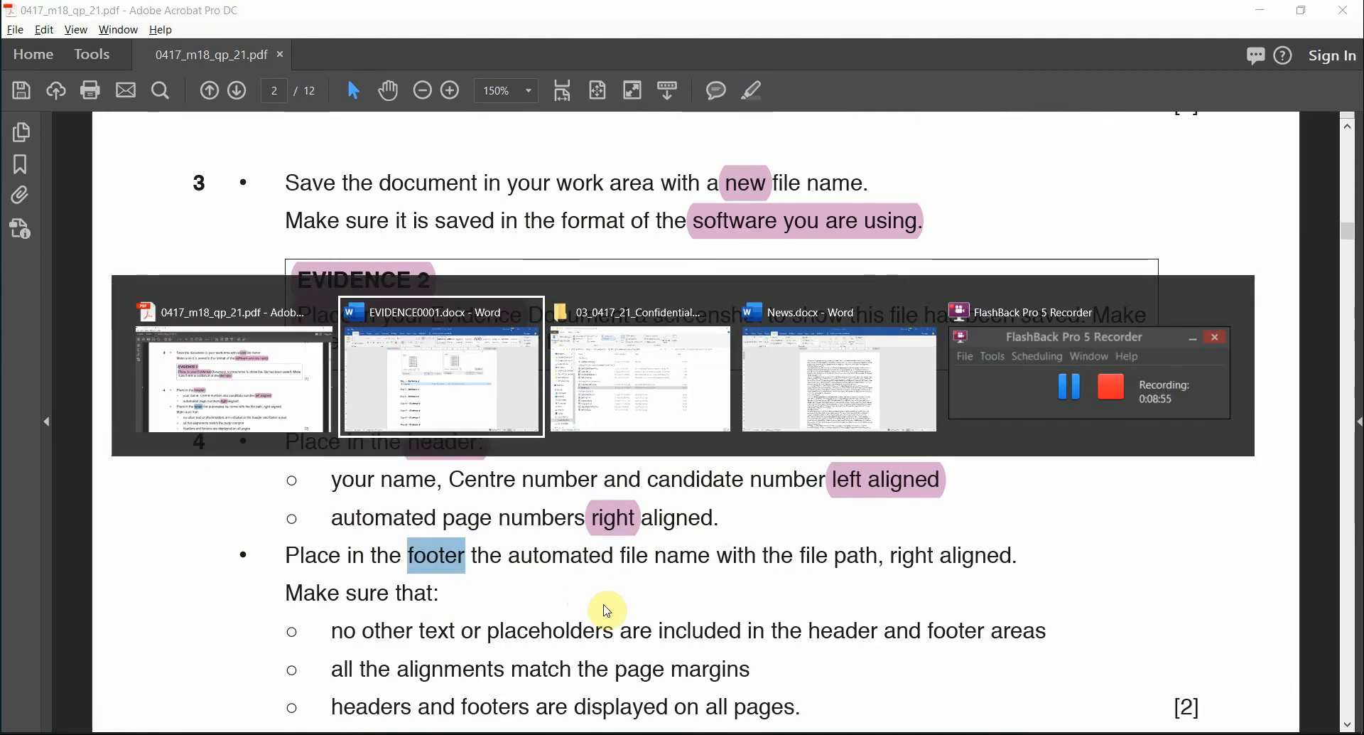
key("alt+Tab")
key("alt+Tab")
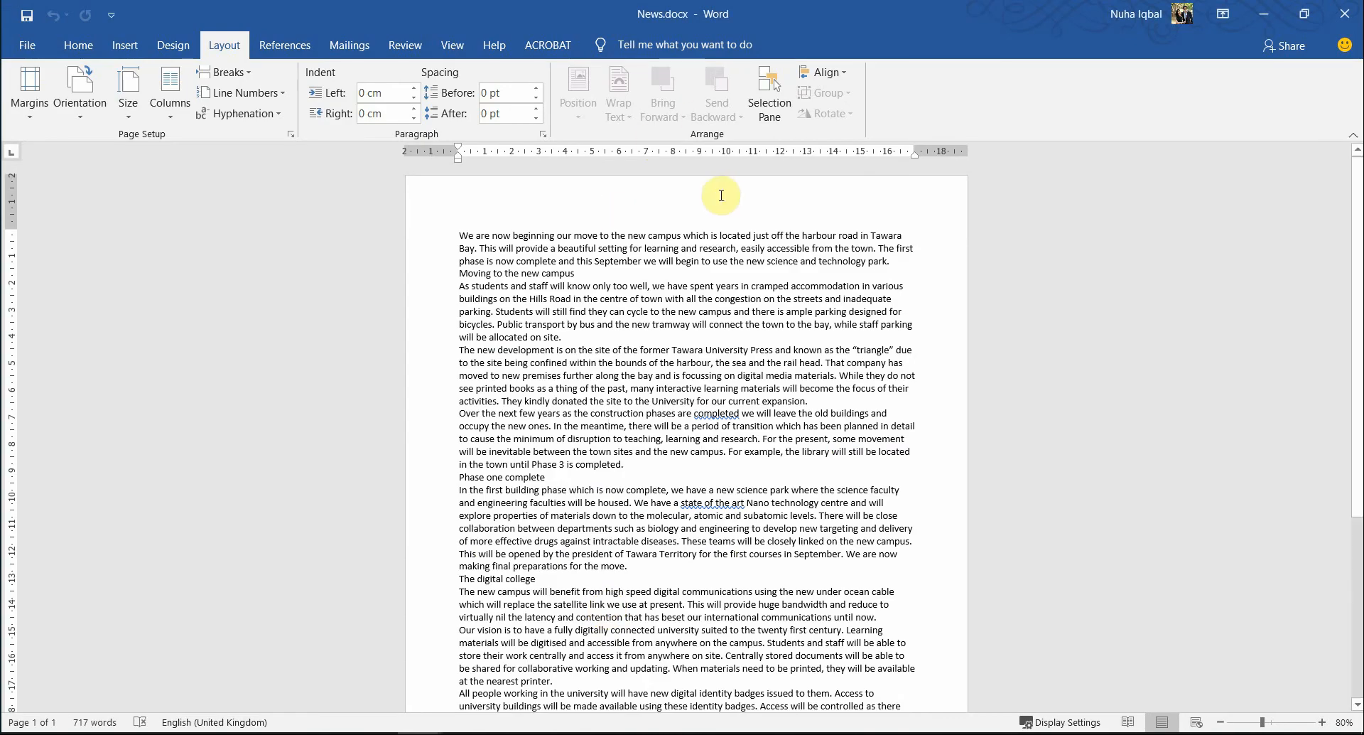
- Insert a Blank (Three Columns) header and enter the name, centre and candidate numbers on the left
double_click(708, 198)
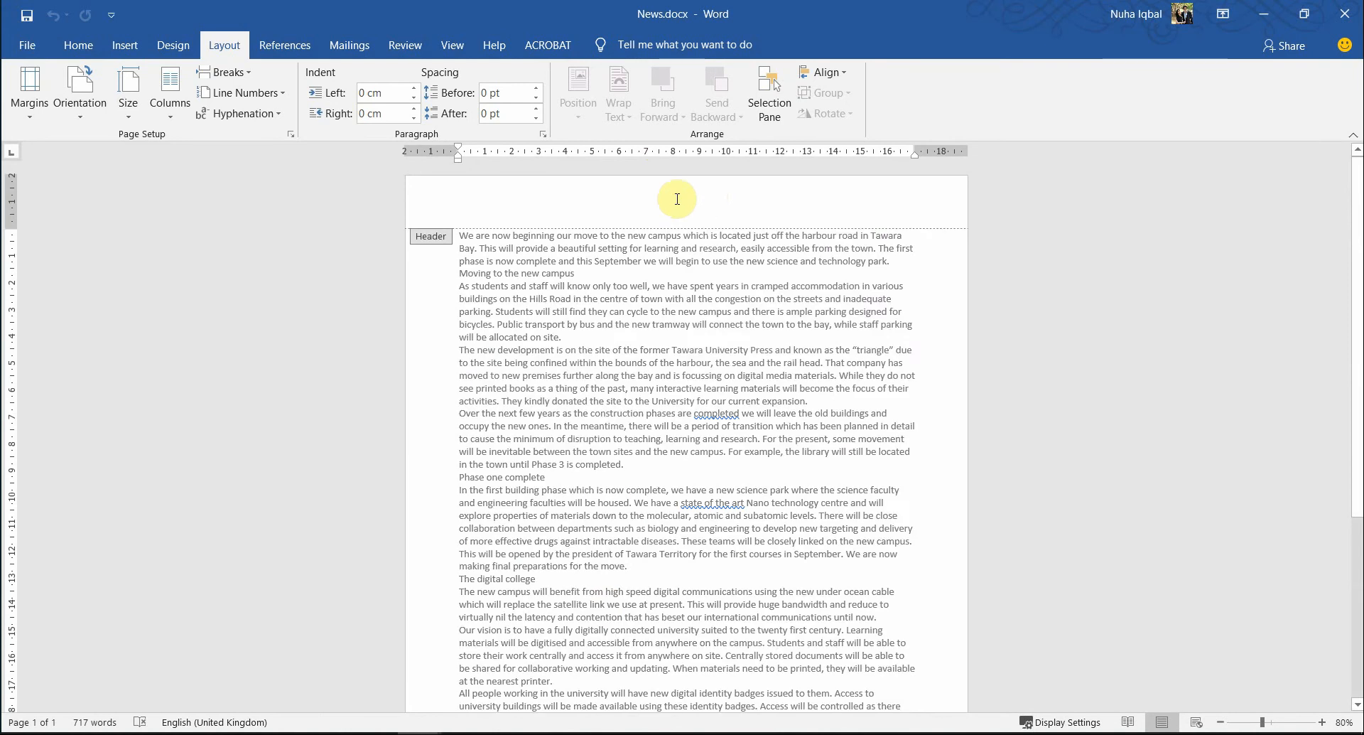
left_click(29, 99)
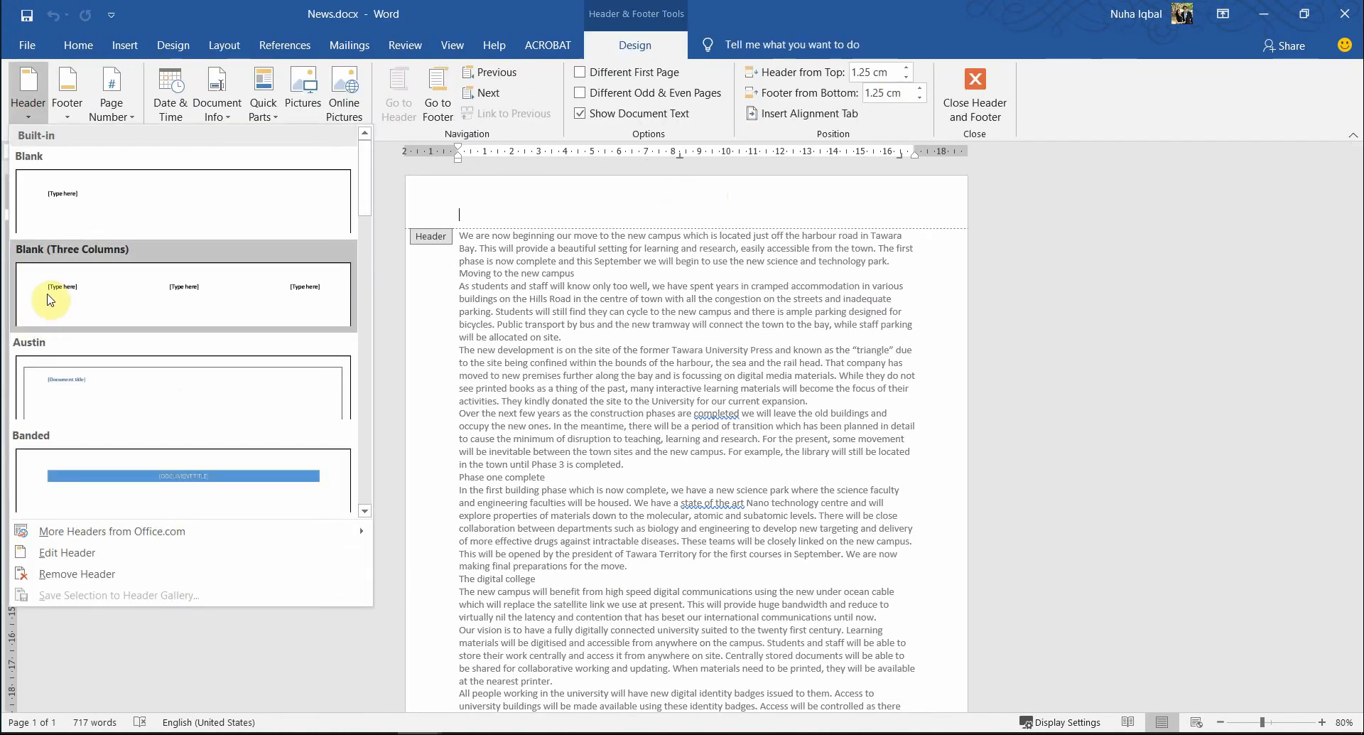
left_click(277, 278)
key("alt+Tab")
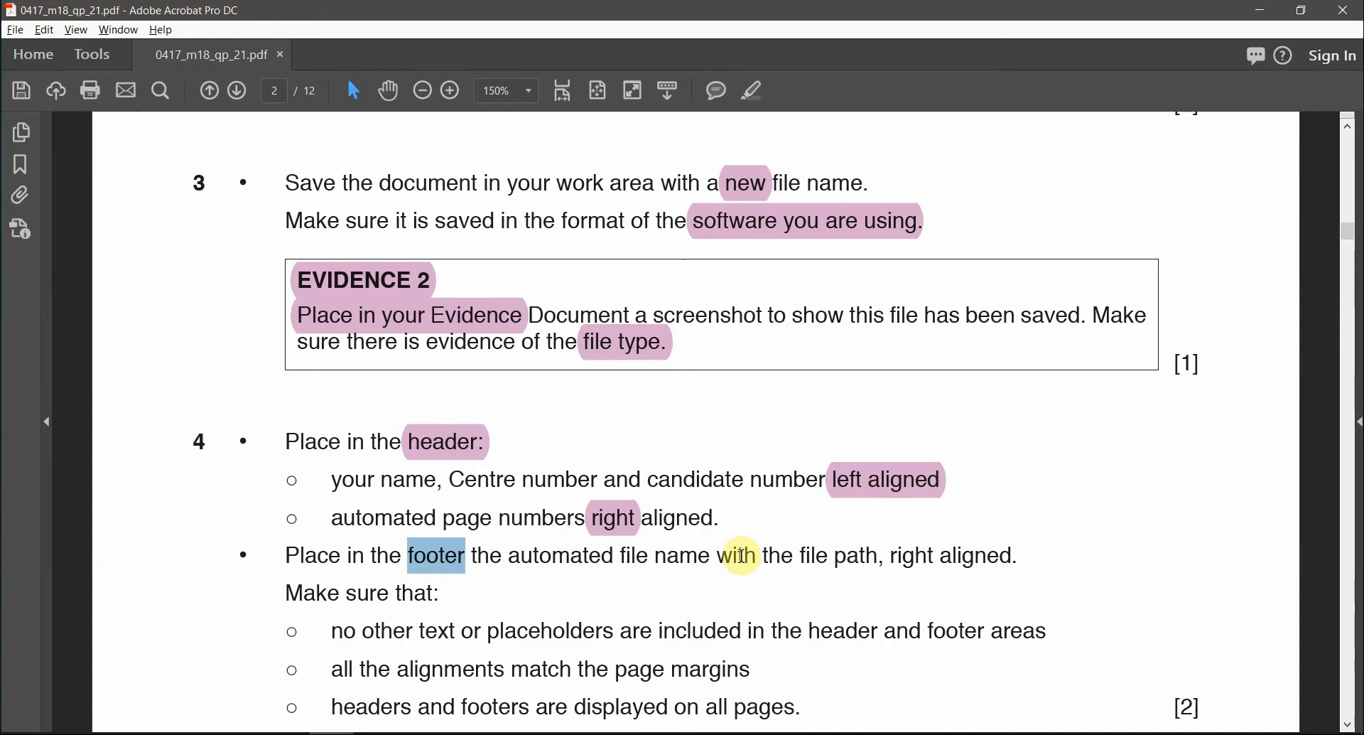
left_click(913, 497)
key("alt+Tab")
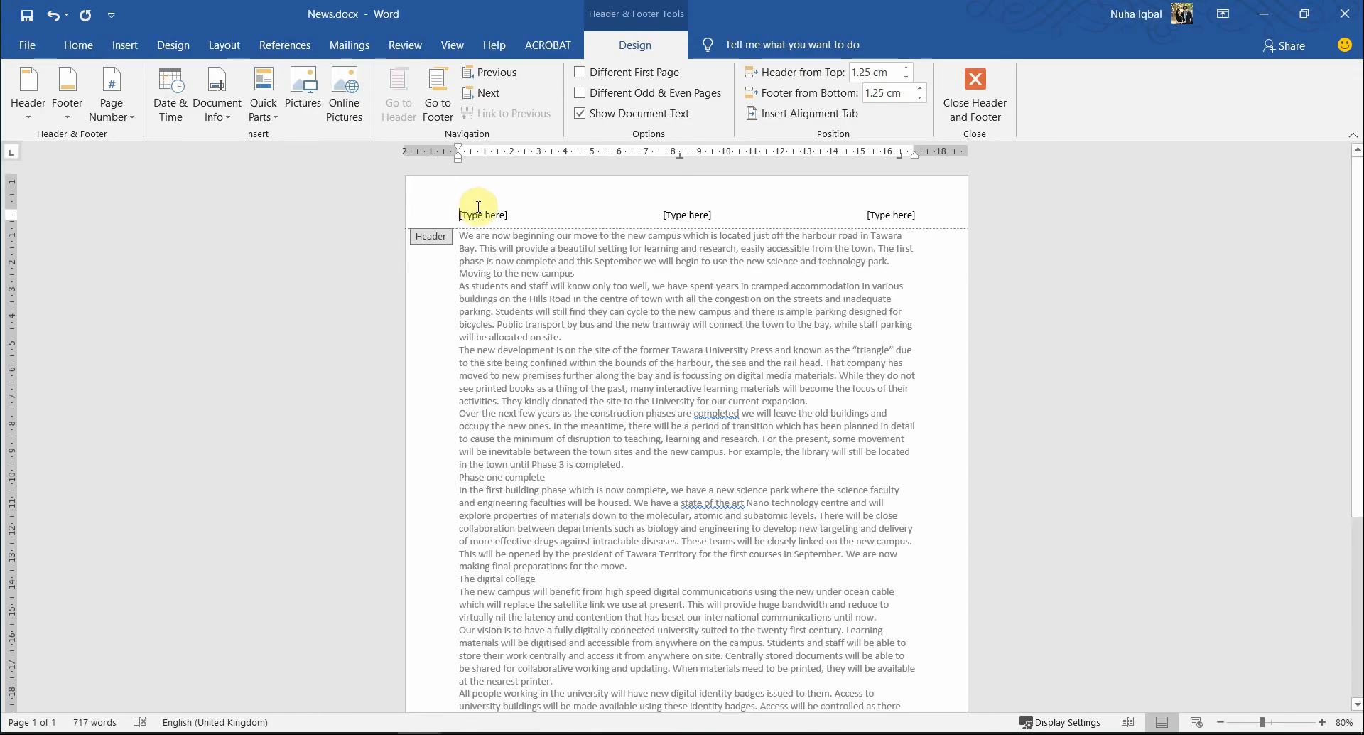
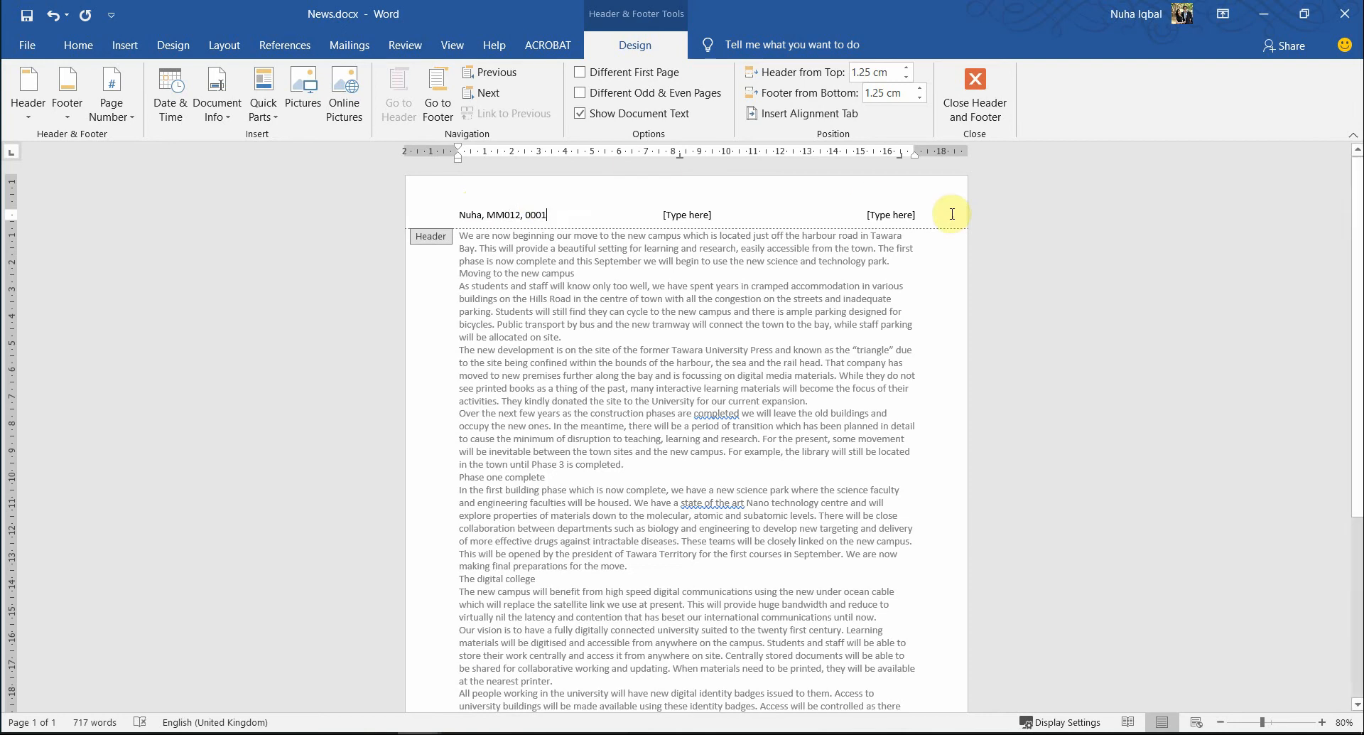
- Select the right-hand header placeholder and review the paper's page-number instructions
left_click(901, 214)
key("alt+Tab")
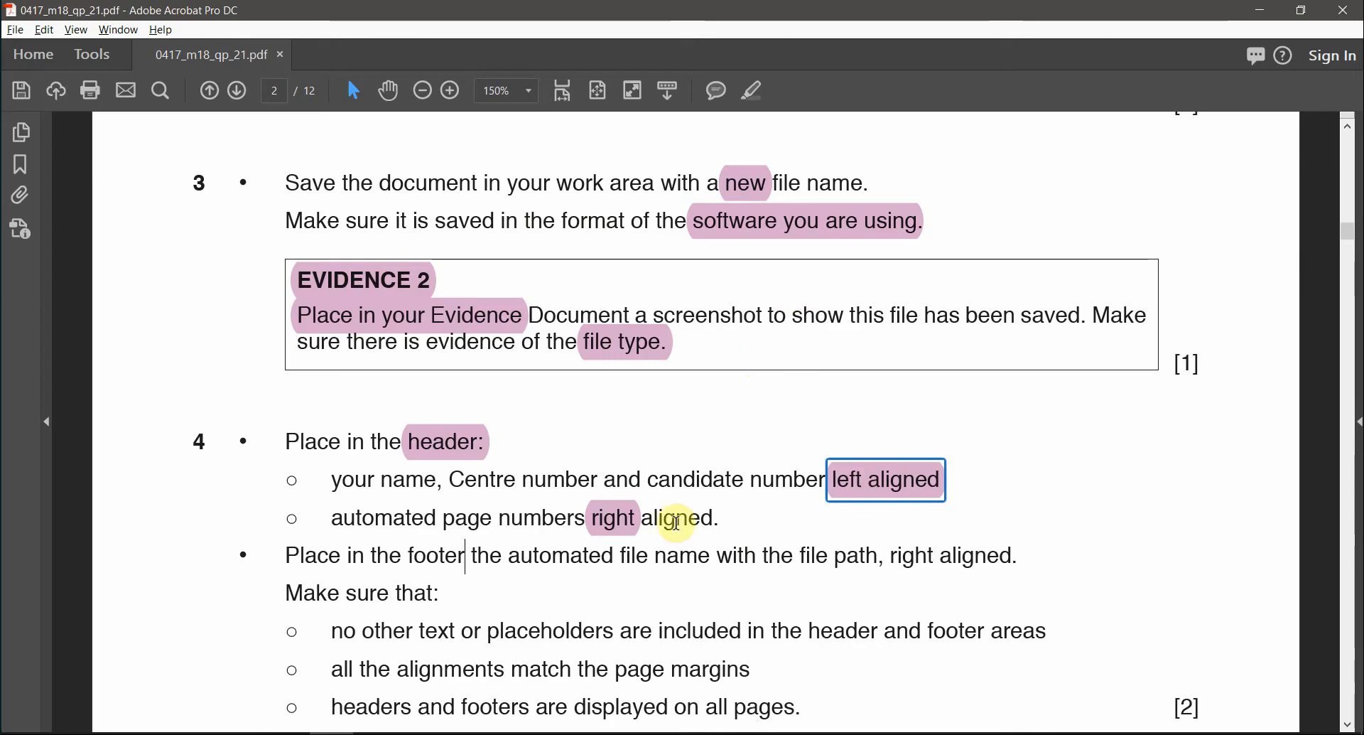
left_click(386, 511)
left_click_drag(385, 511, 375, 513)
left_click_drag(584, 523, 443, 526)
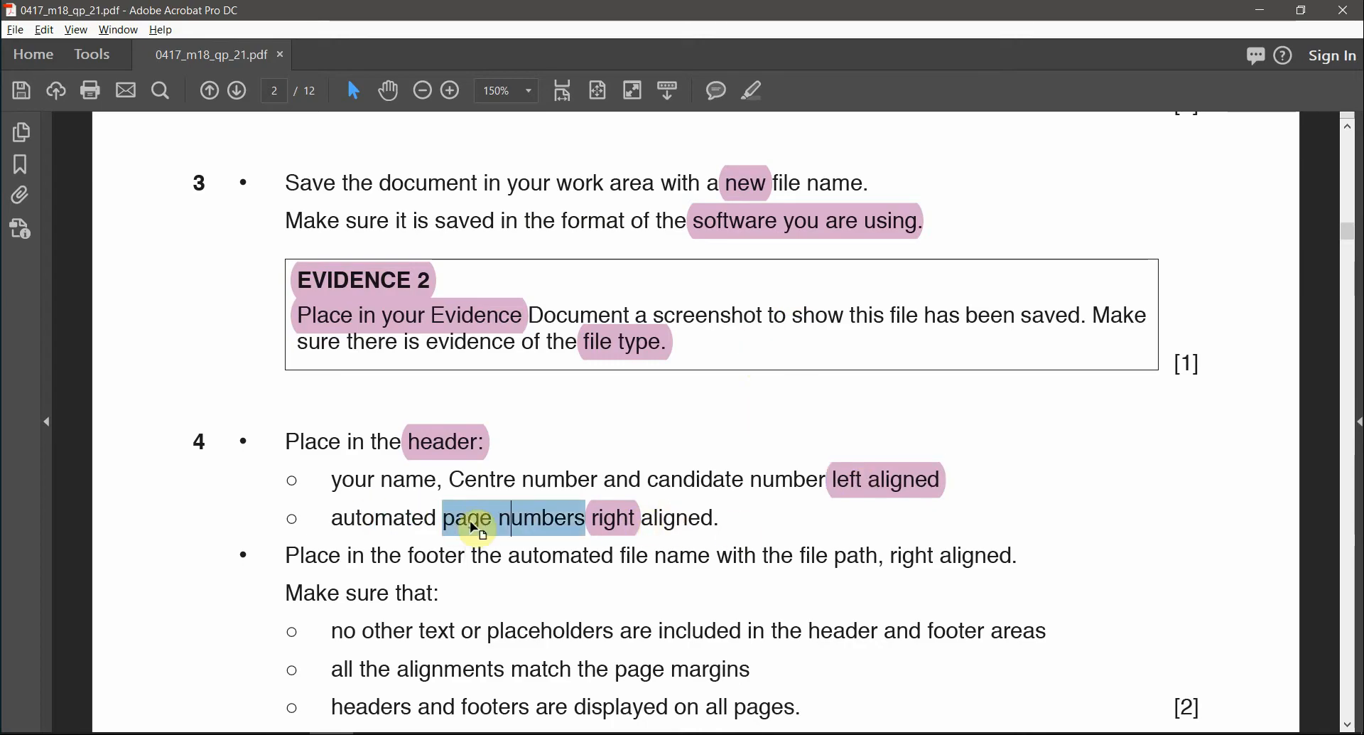
key("alt+Tab")
type("1")
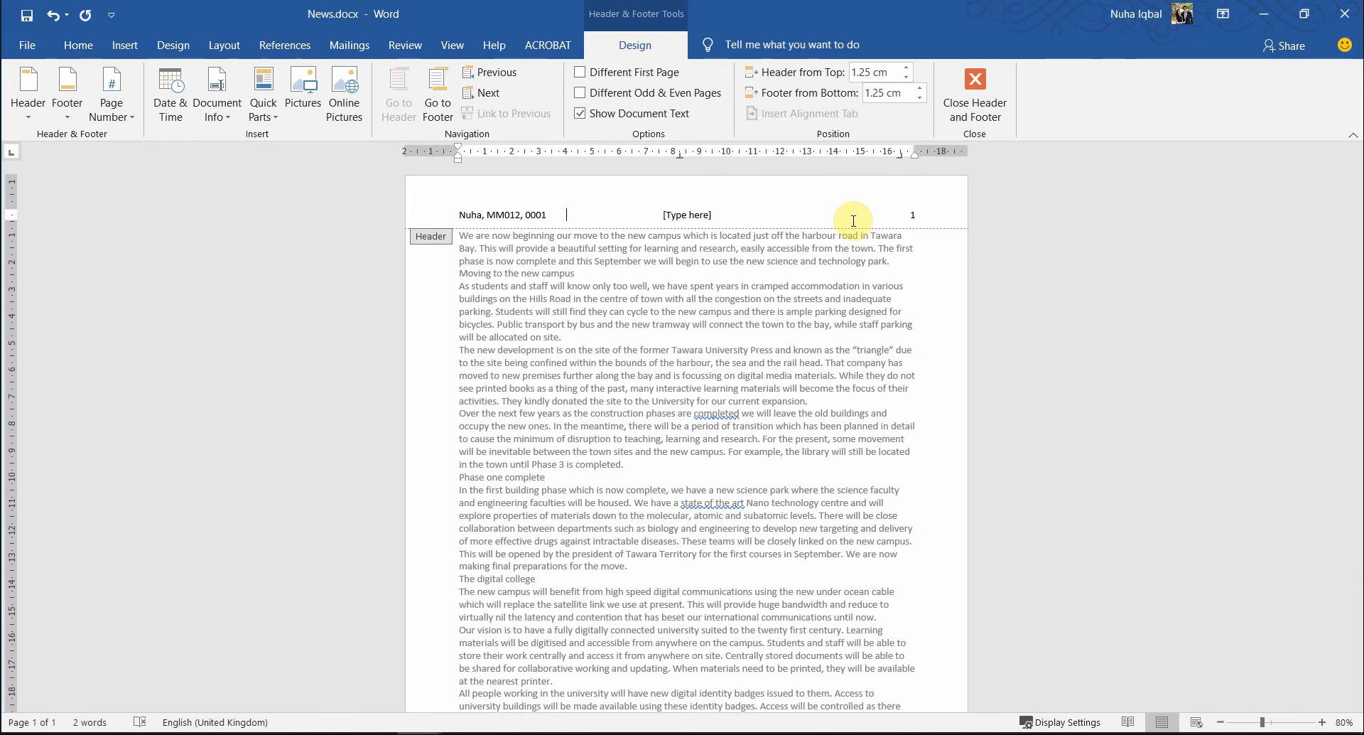
- Insert an automatic Page field on the right side of the header
left_click(263, 107)
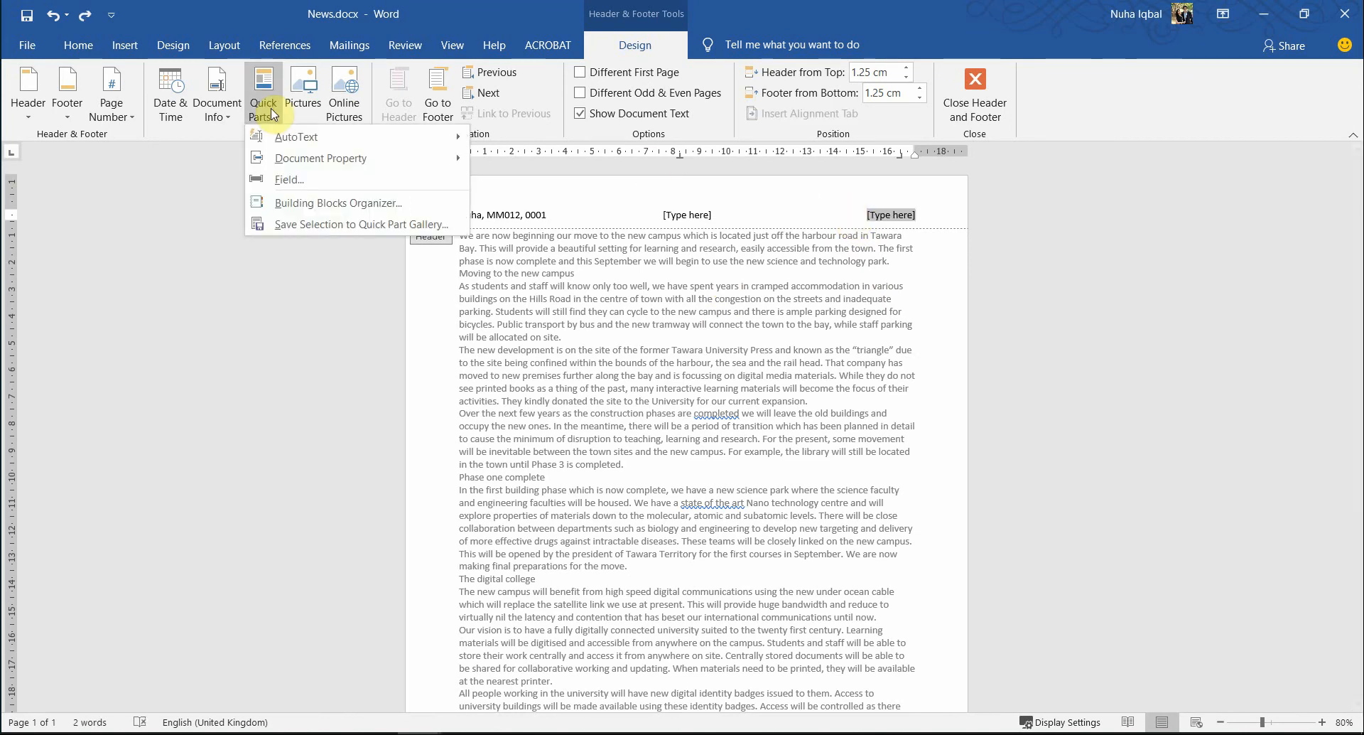
left_click(307, 179)
key("p")
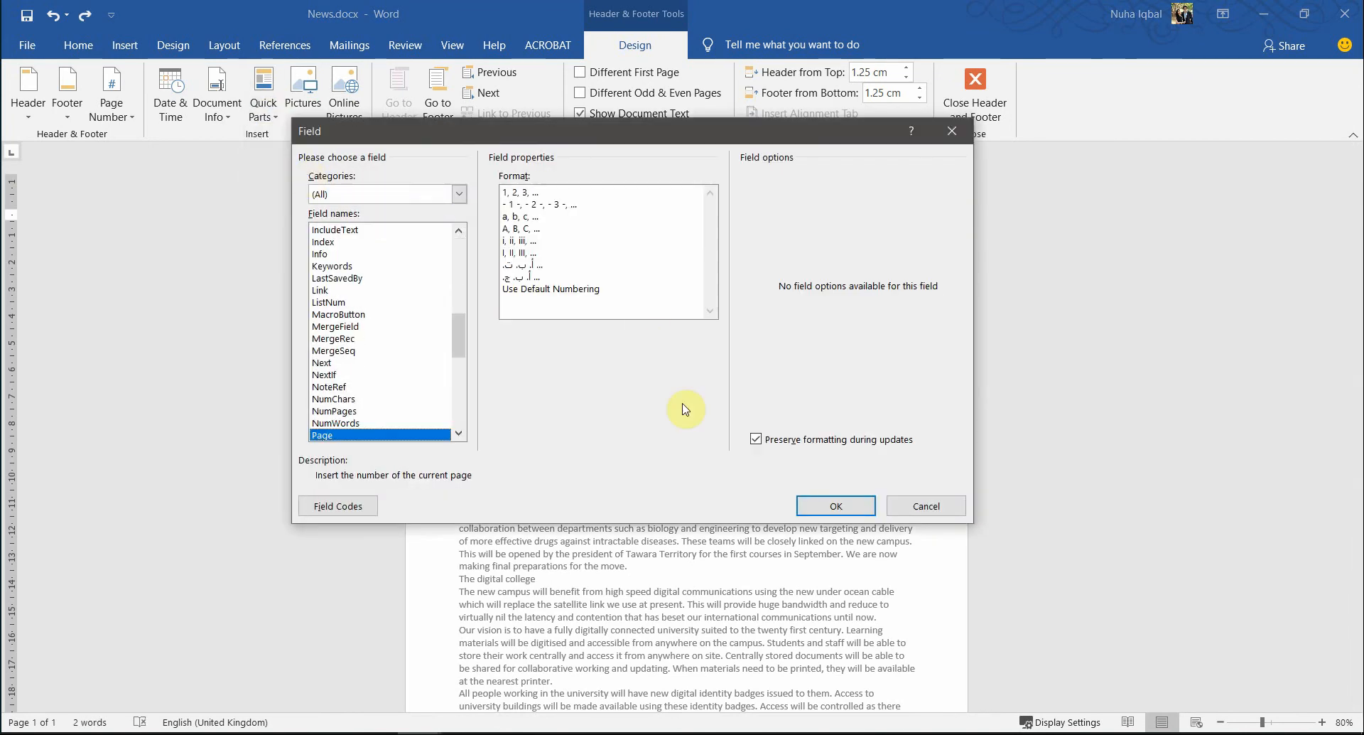
left_click(834, 506)
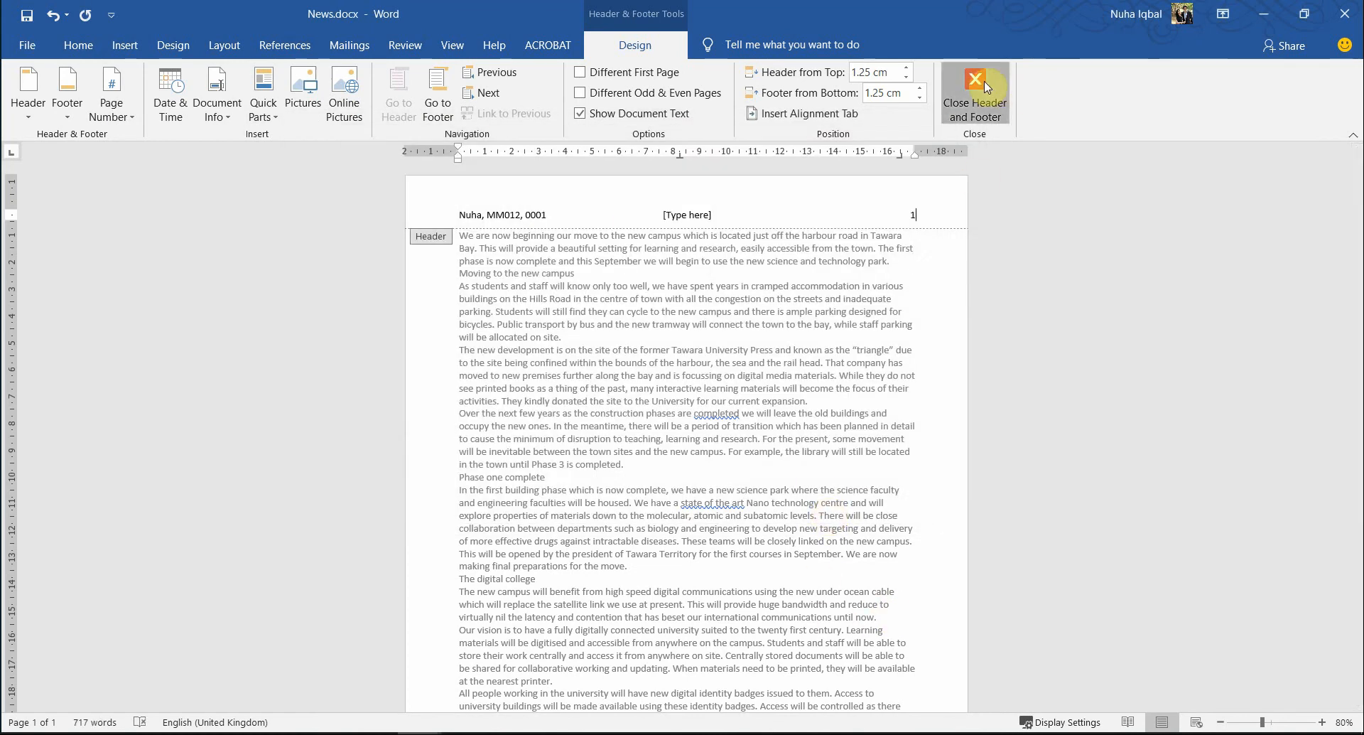
left_click(1004, 93)
- Reopen the header, remove the leftover middle placeholder, and close header editing
scroll(1126, 495, "down", 7)
scroll(1126, 496, "up", 3)
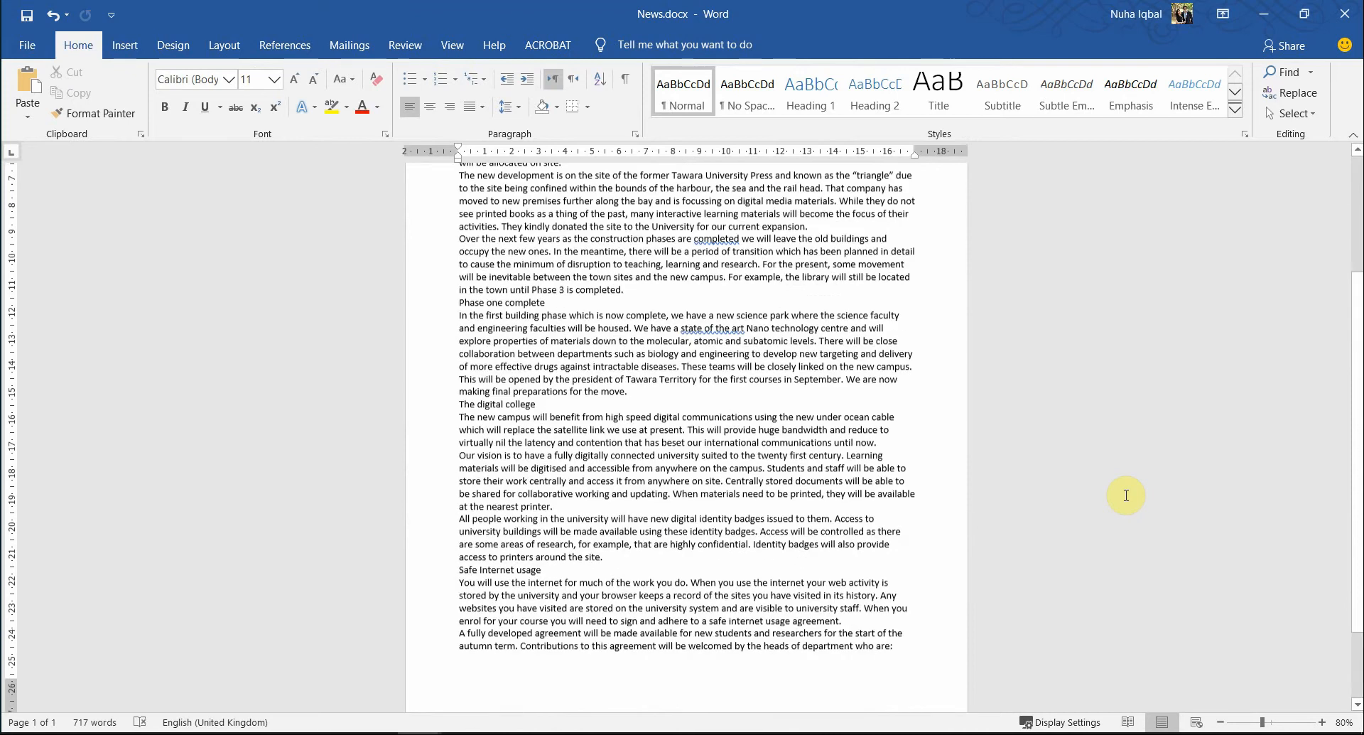
scroll(798, 664, "up", 6)
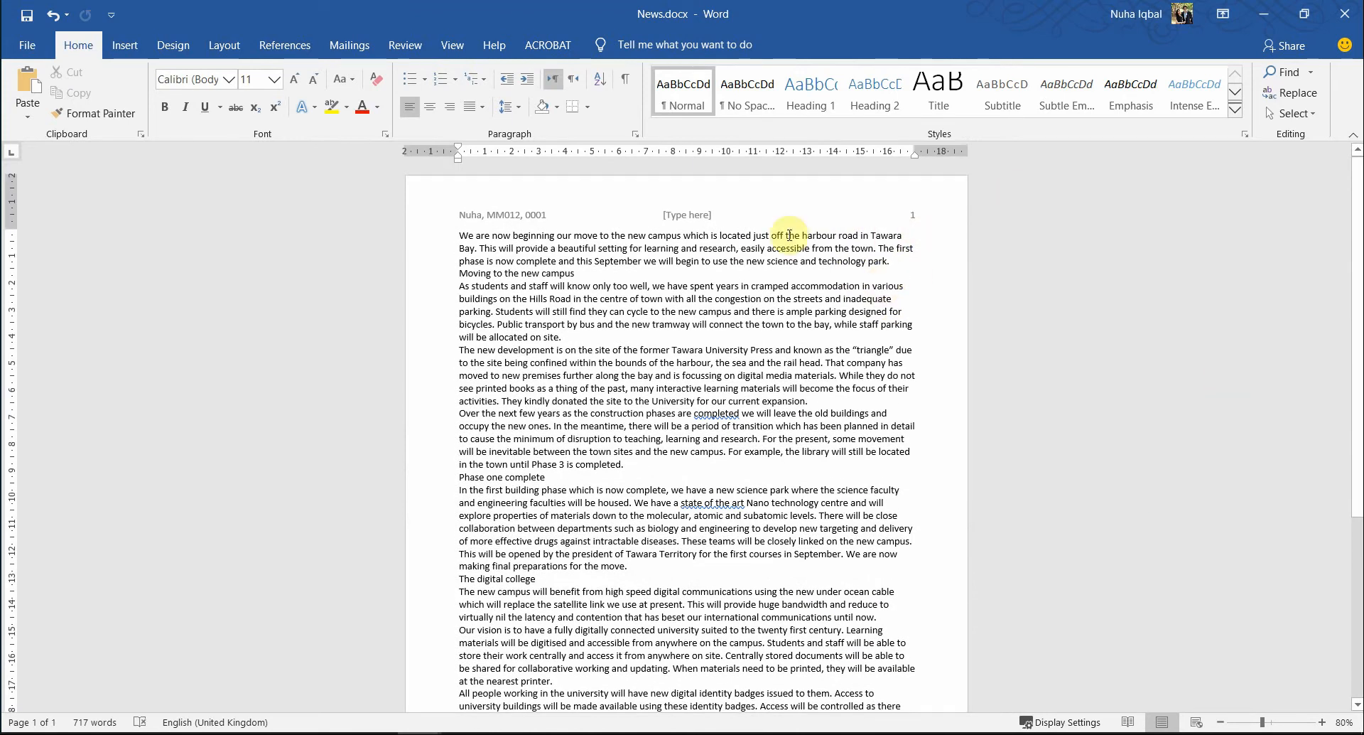
double_click(708, 216)
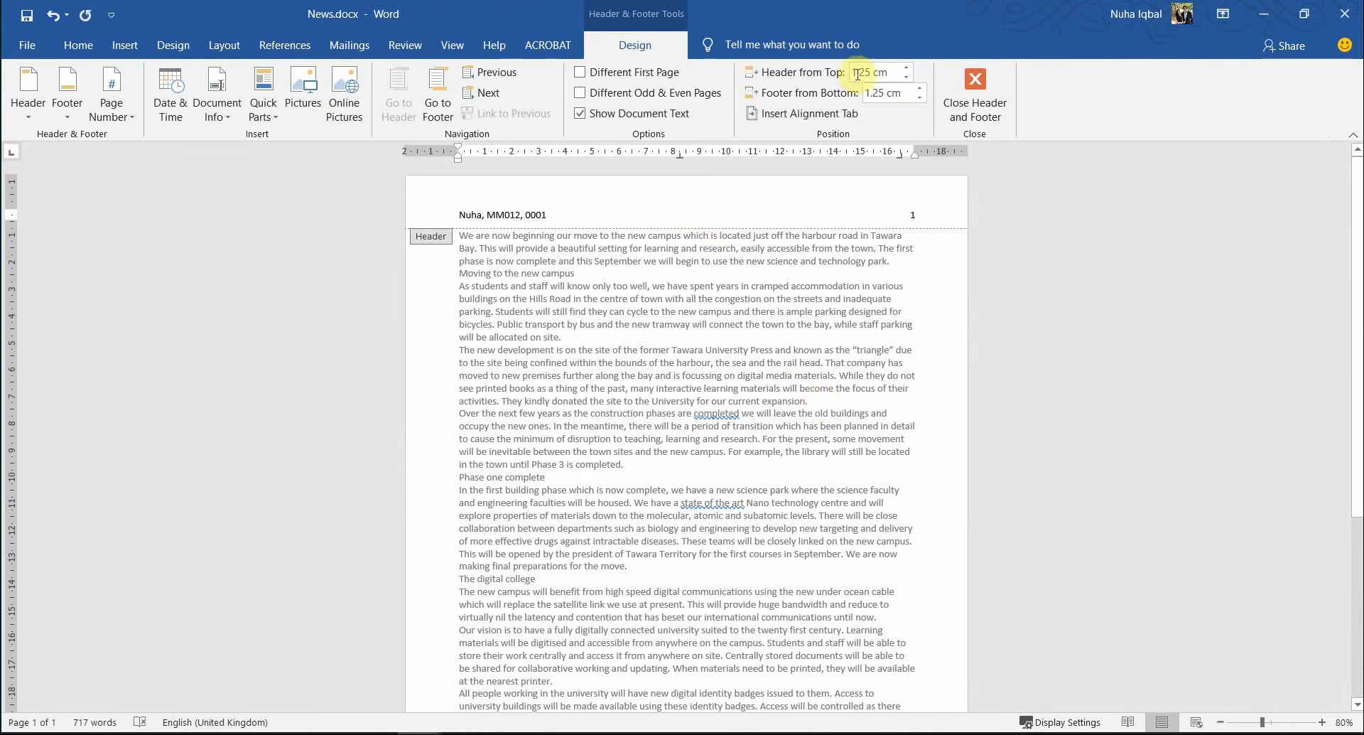
left_click(979, 100)
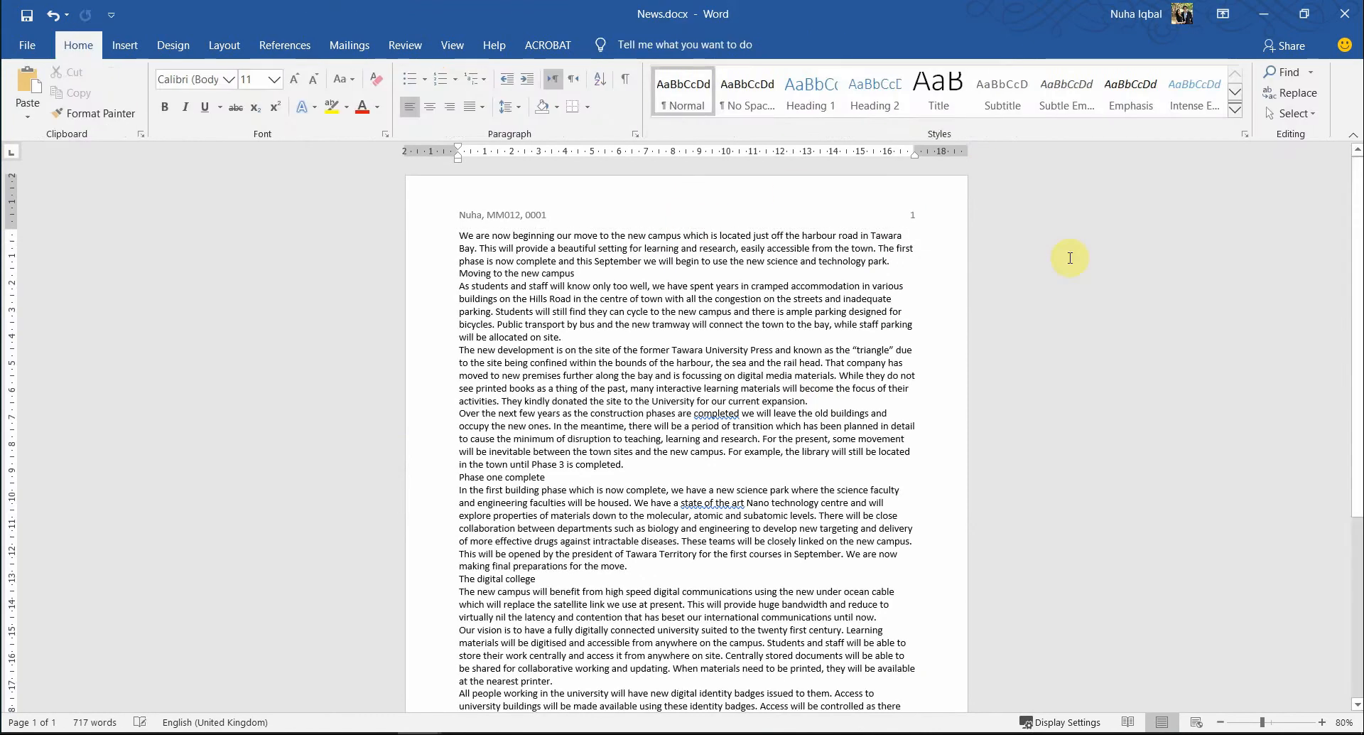
key("alt+Tab")
- Highlight 'footer', 'file name', 'file path' and 'right' in question 4's footer instruction
scroll(795, 529, "down", 1)
left_click(329, 554)
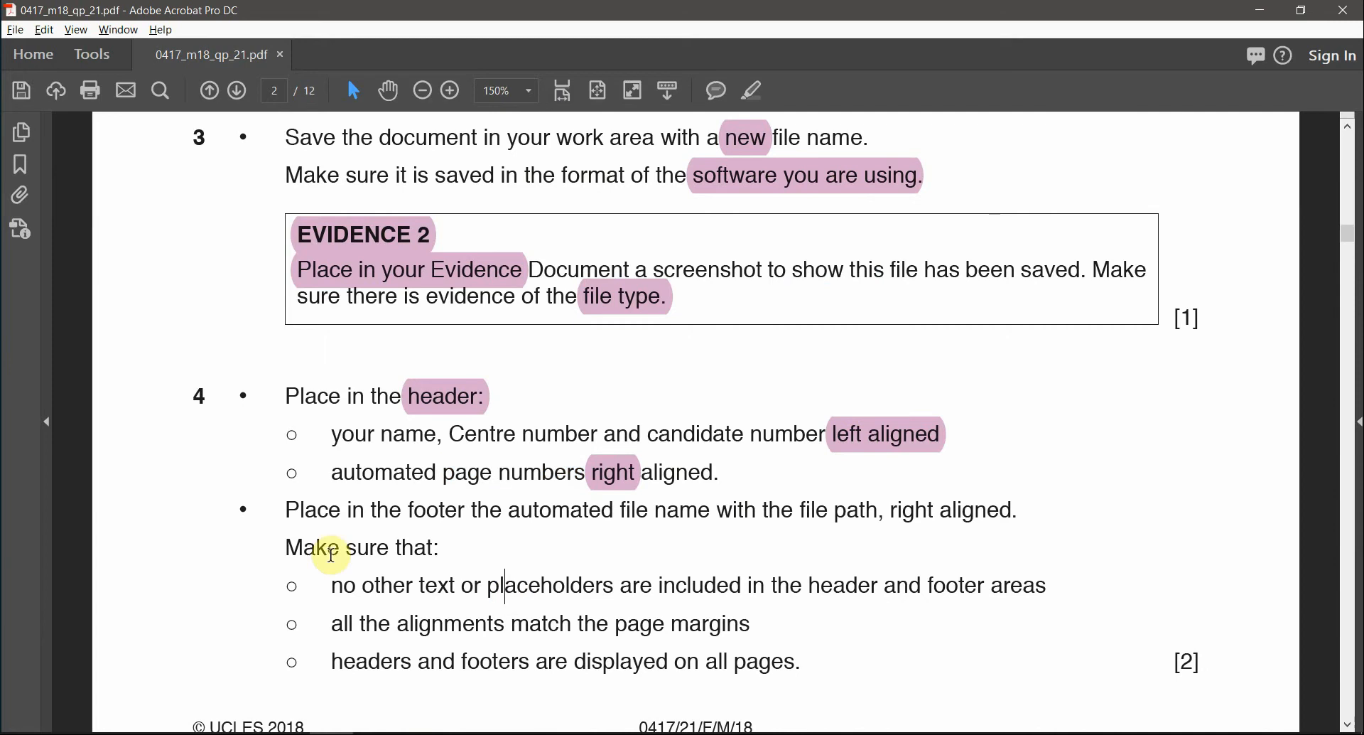
double_click(423, 513)
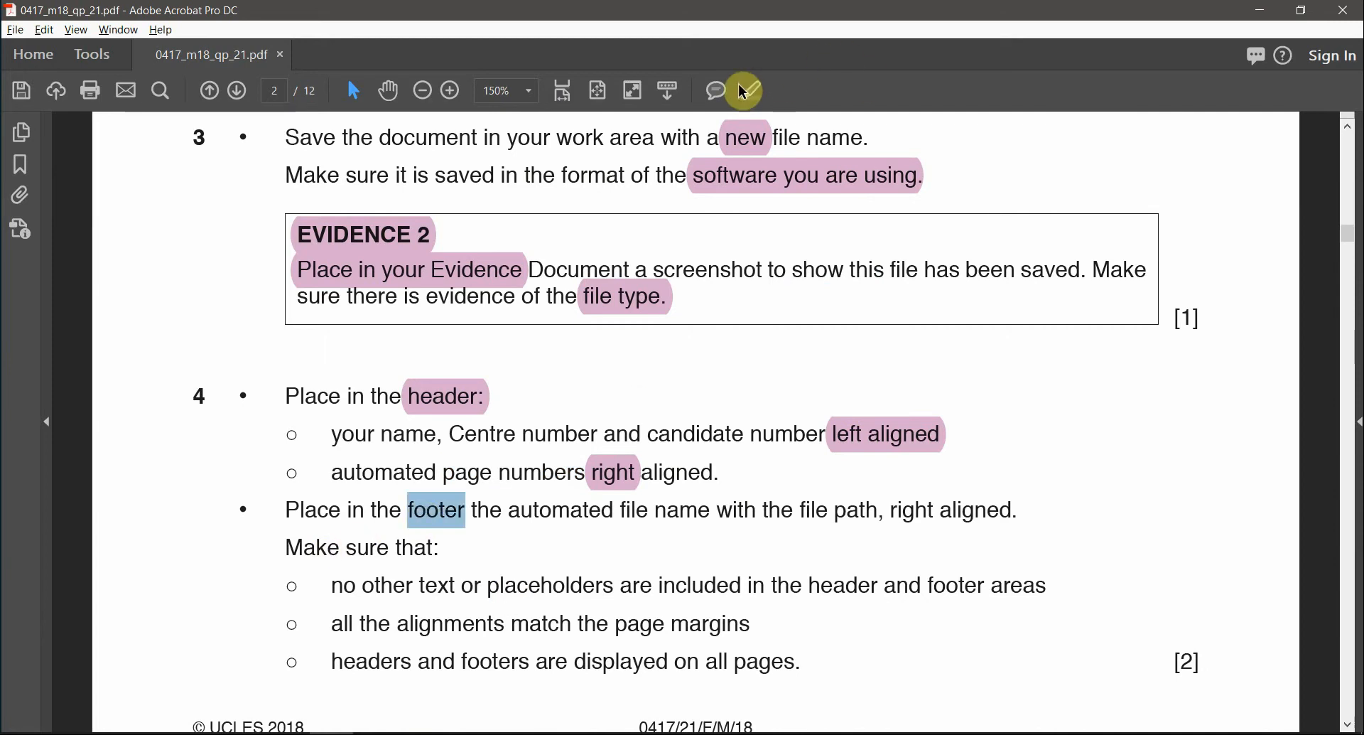
left_click(756, 100)
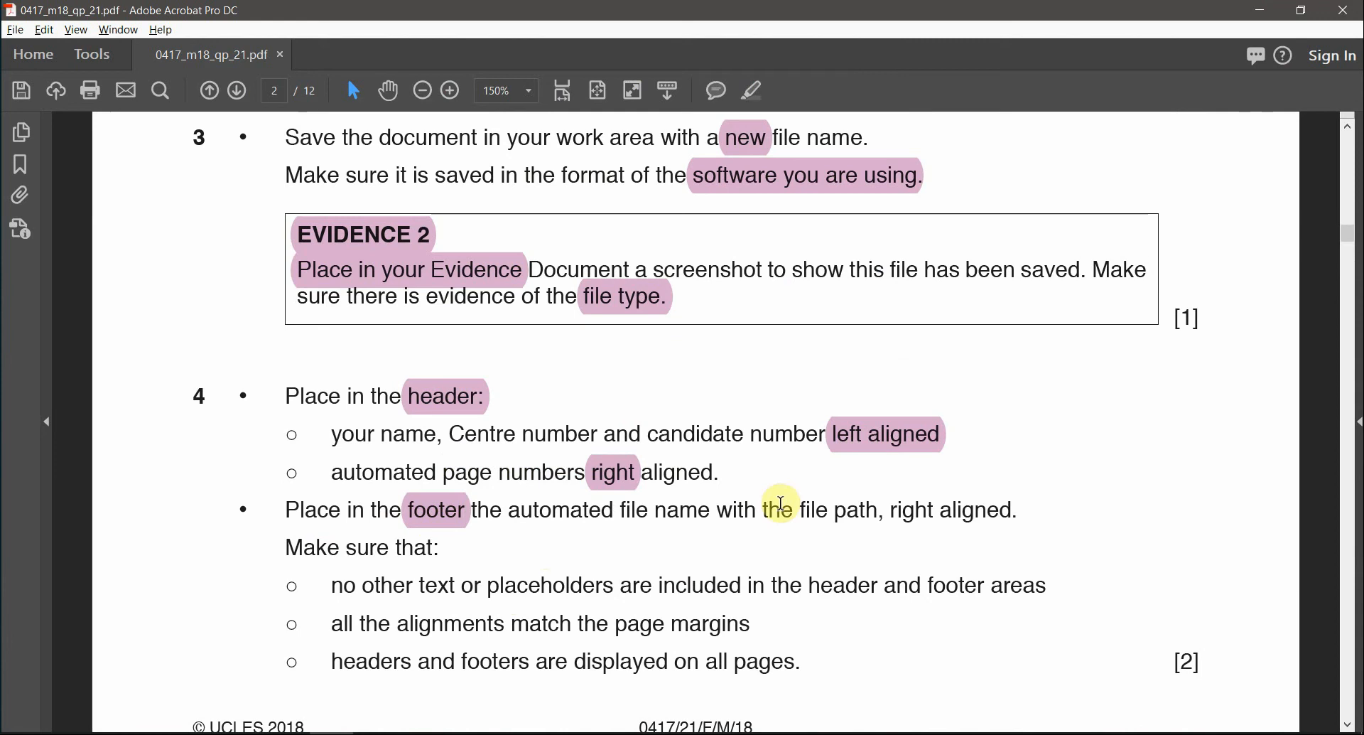
left_click_drag(621, 510, 710, 510)
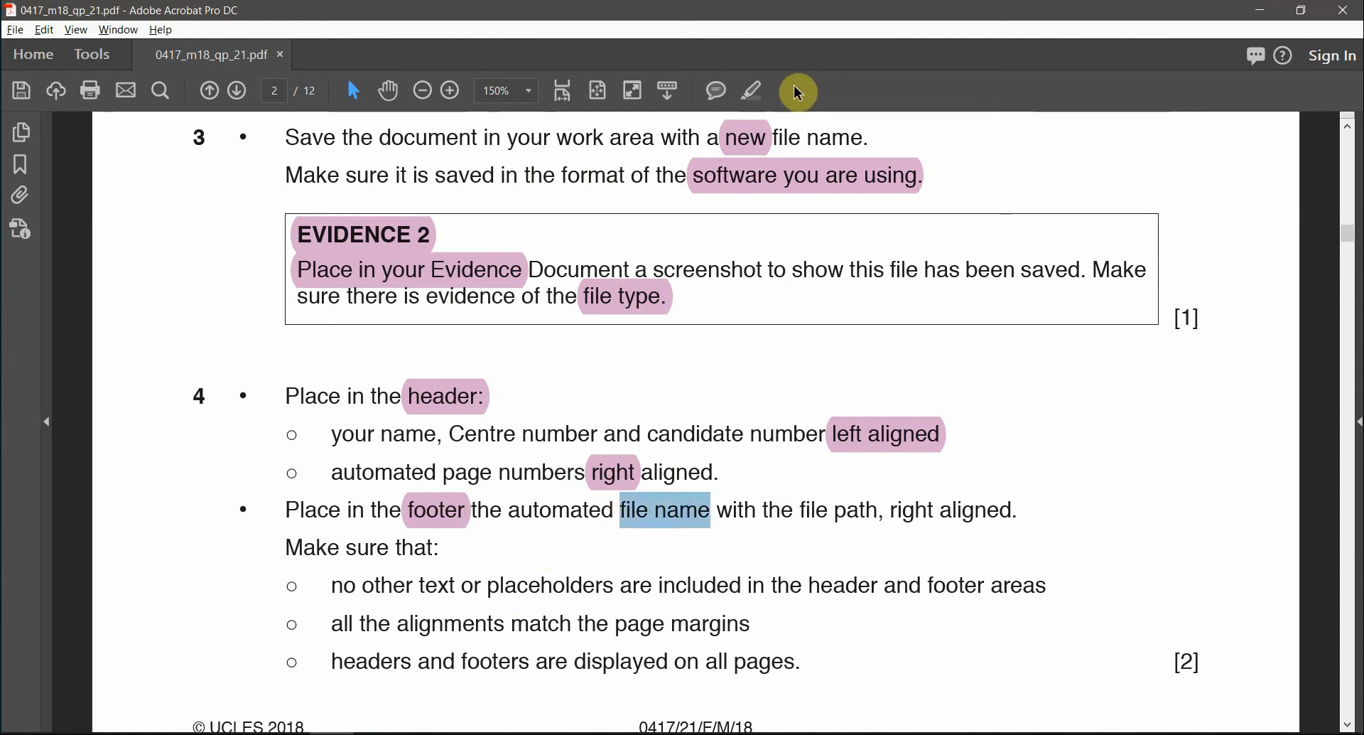
left_click(748, 90)
left_click_drag(797, 509, 881, 508)
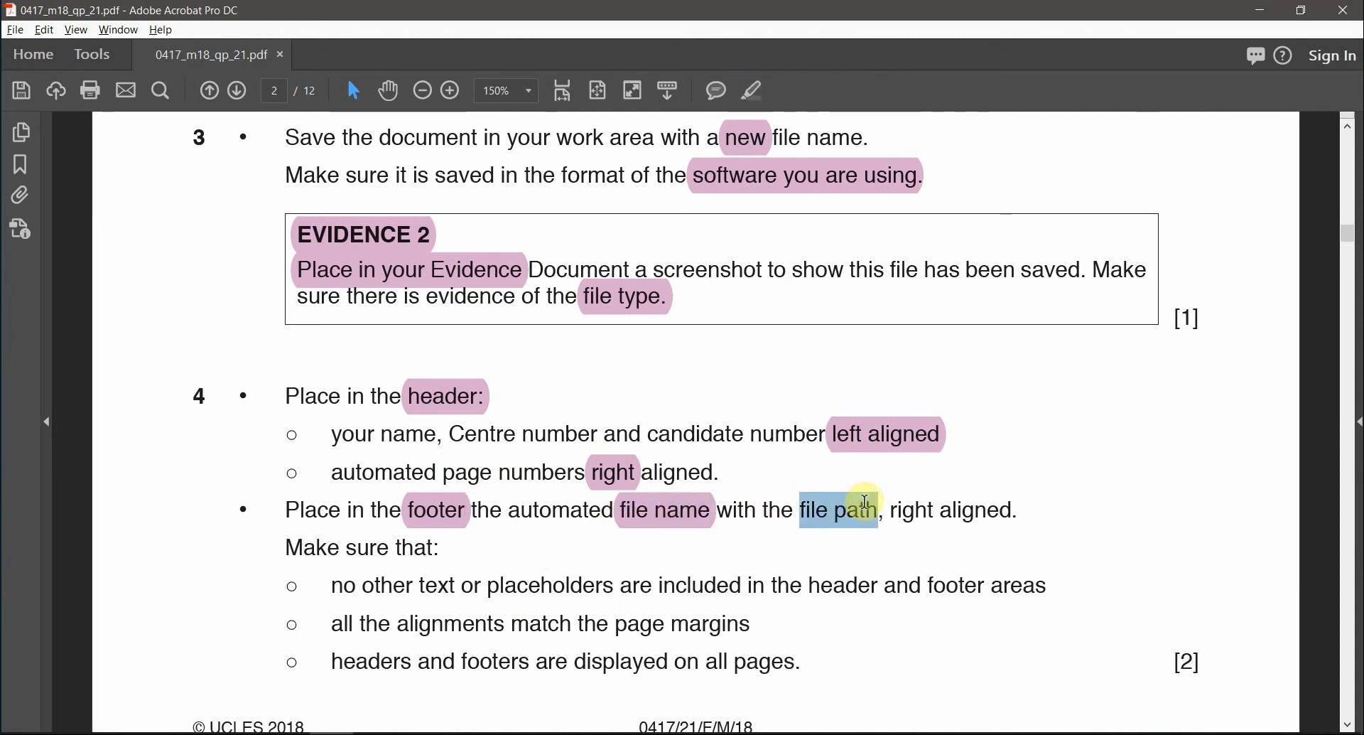
left_click(752, 91)
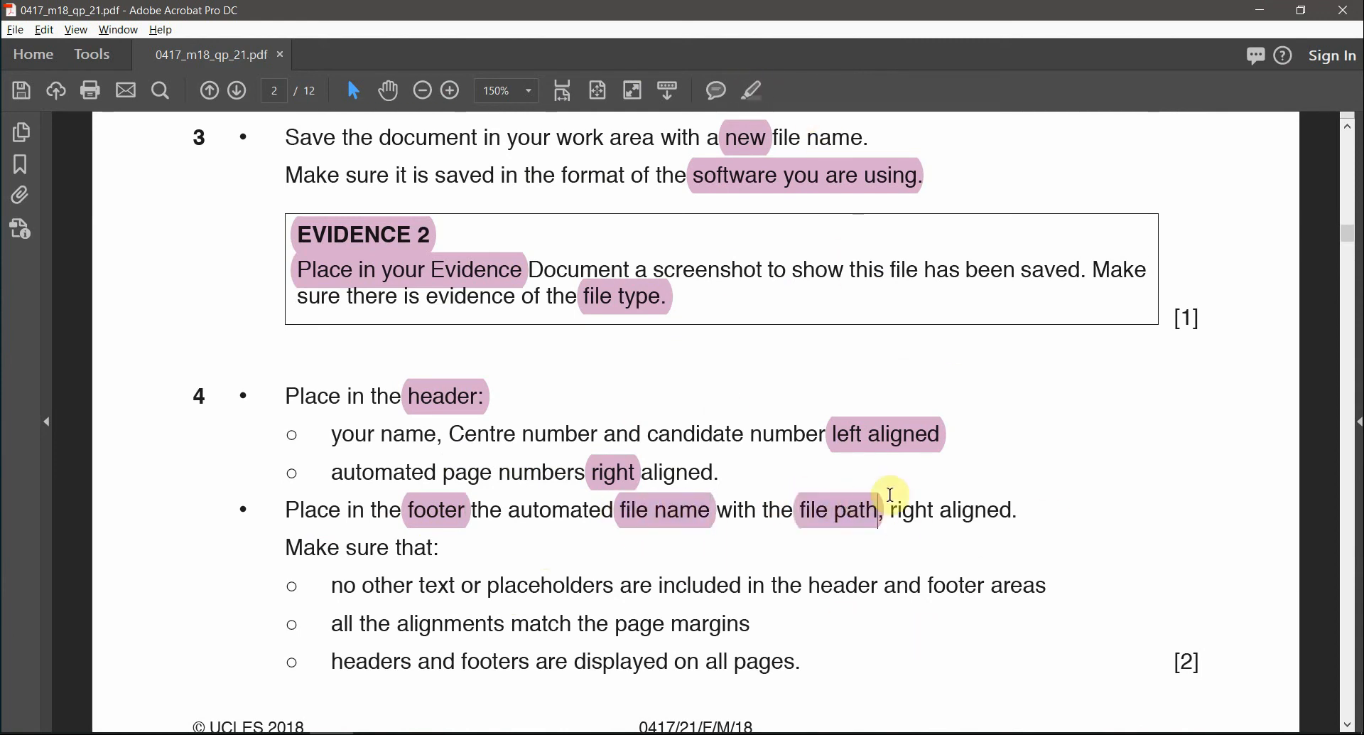
double_click(916, 509)
left_click(751, 91)
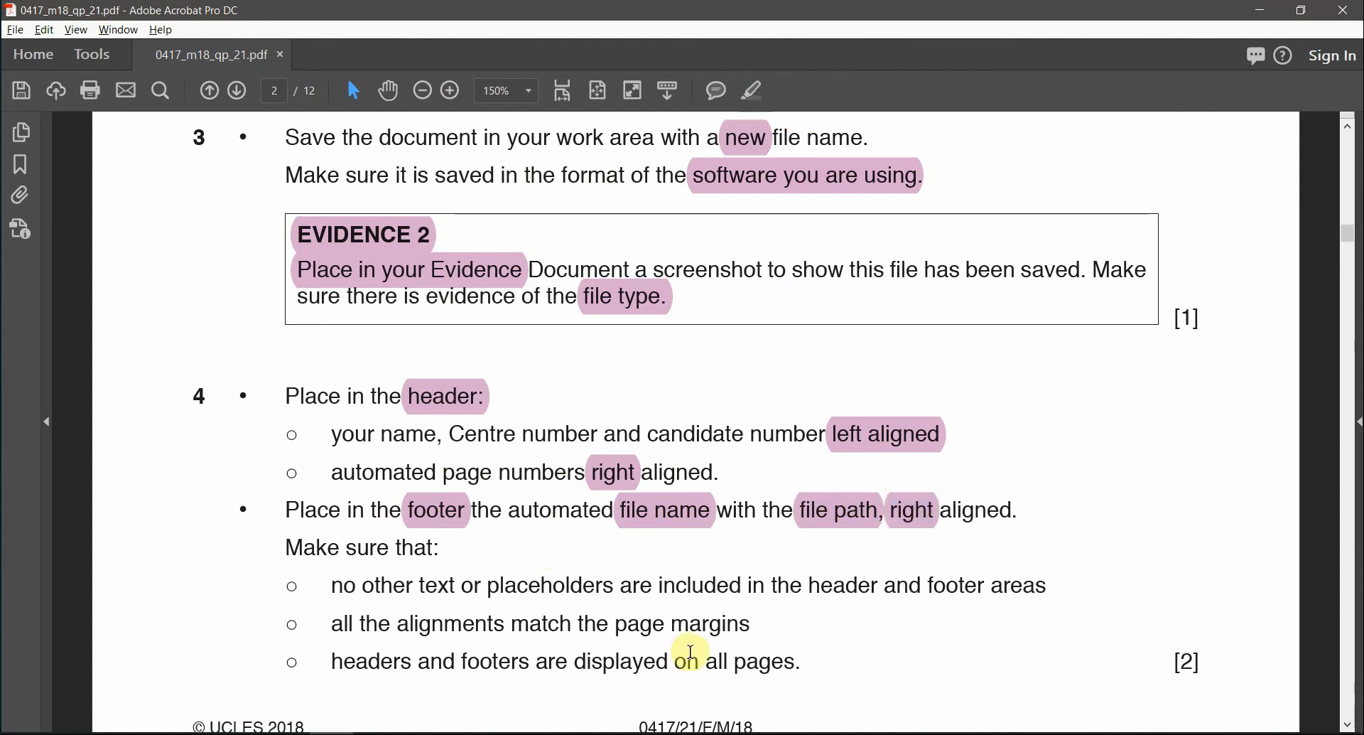
key("alt+Tab")
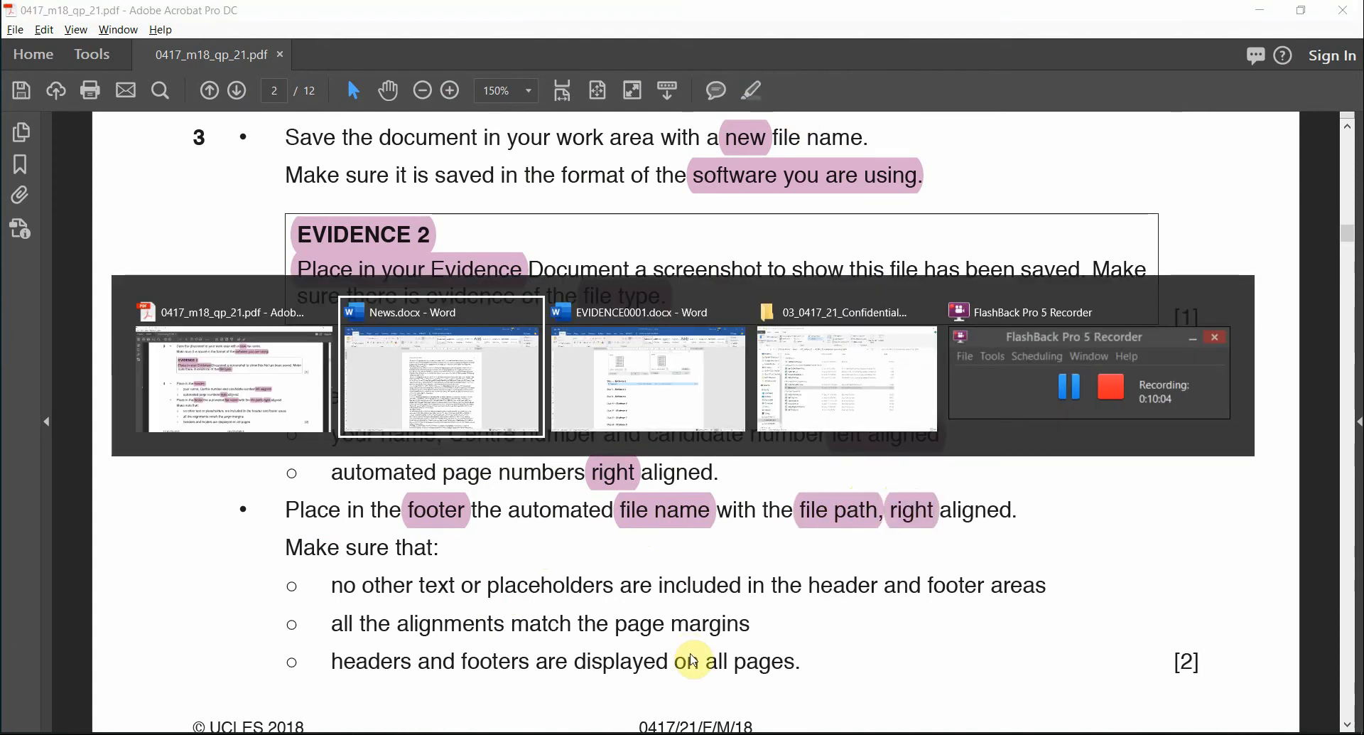
- Insert a FileName field with 'Add path to filename' ticked into the footer
scroll(693, 693, "down", 8)
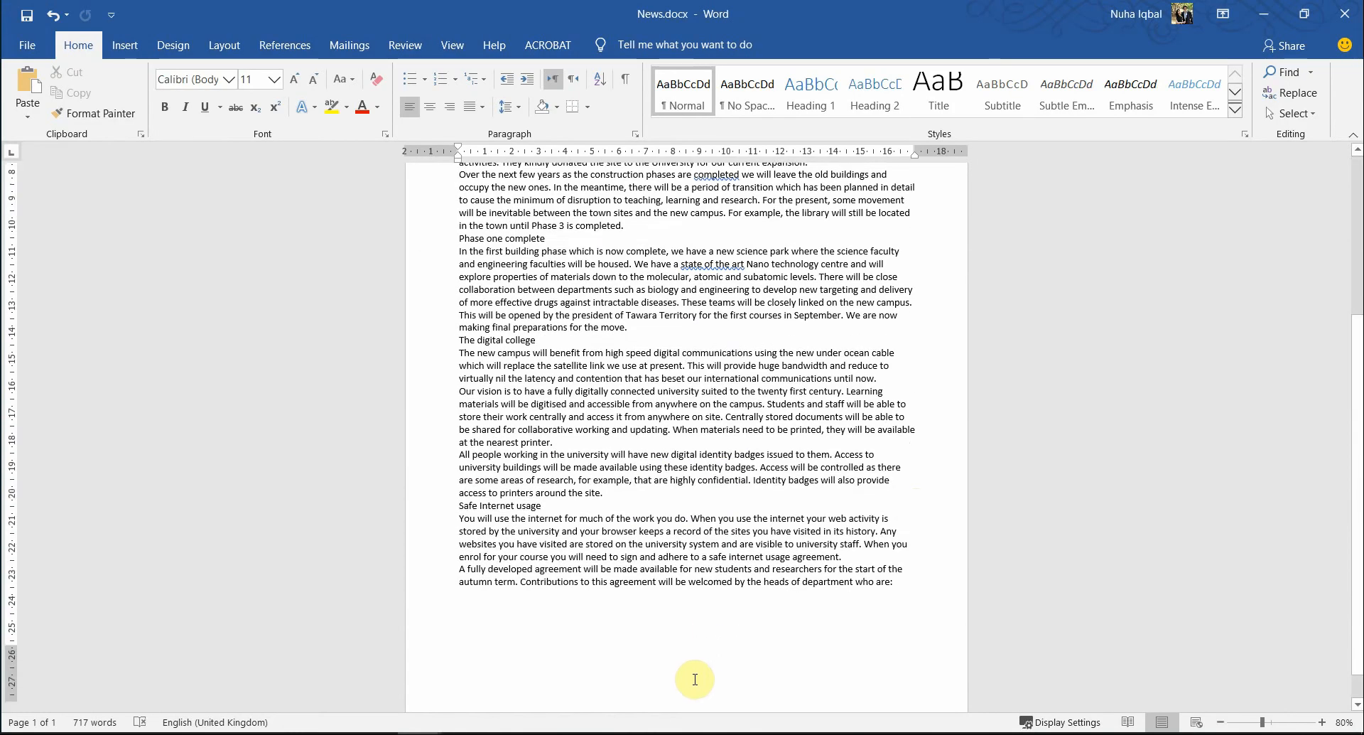
double_click(645, 694)
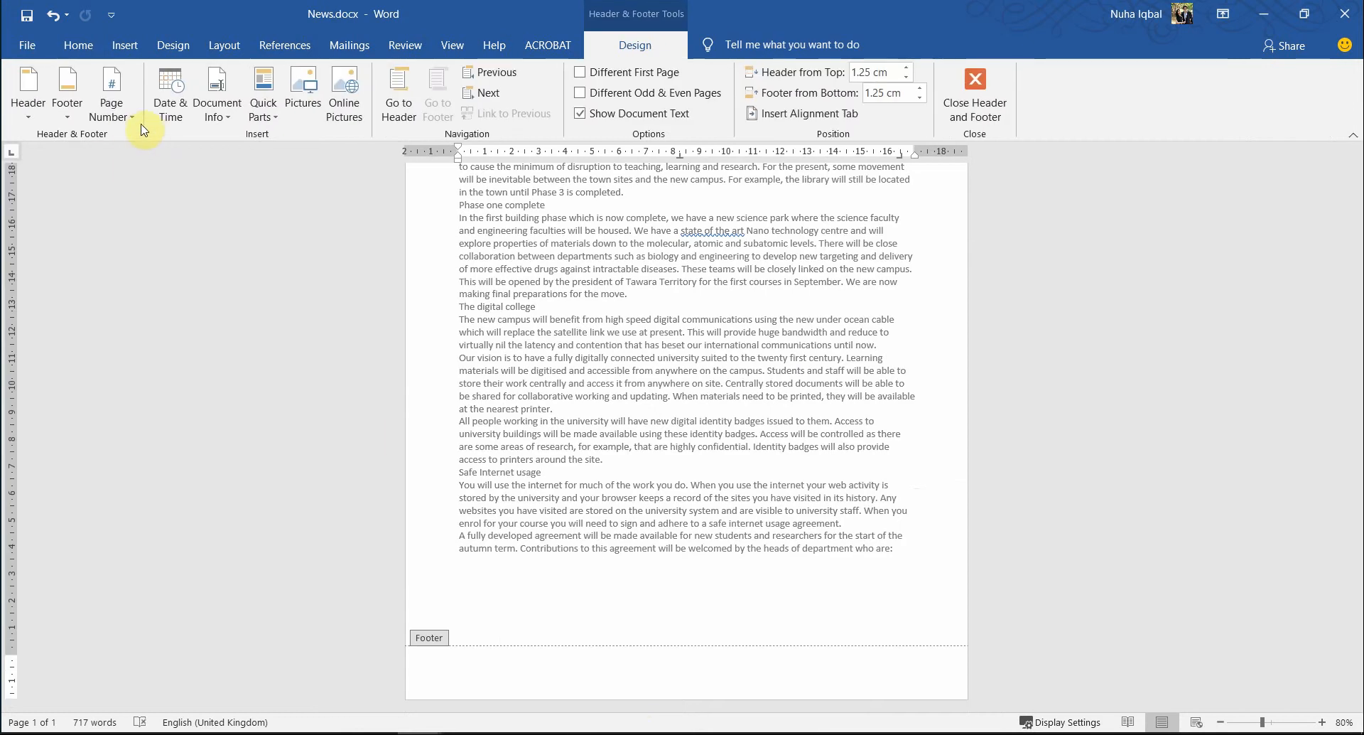
left_click(263, 107)
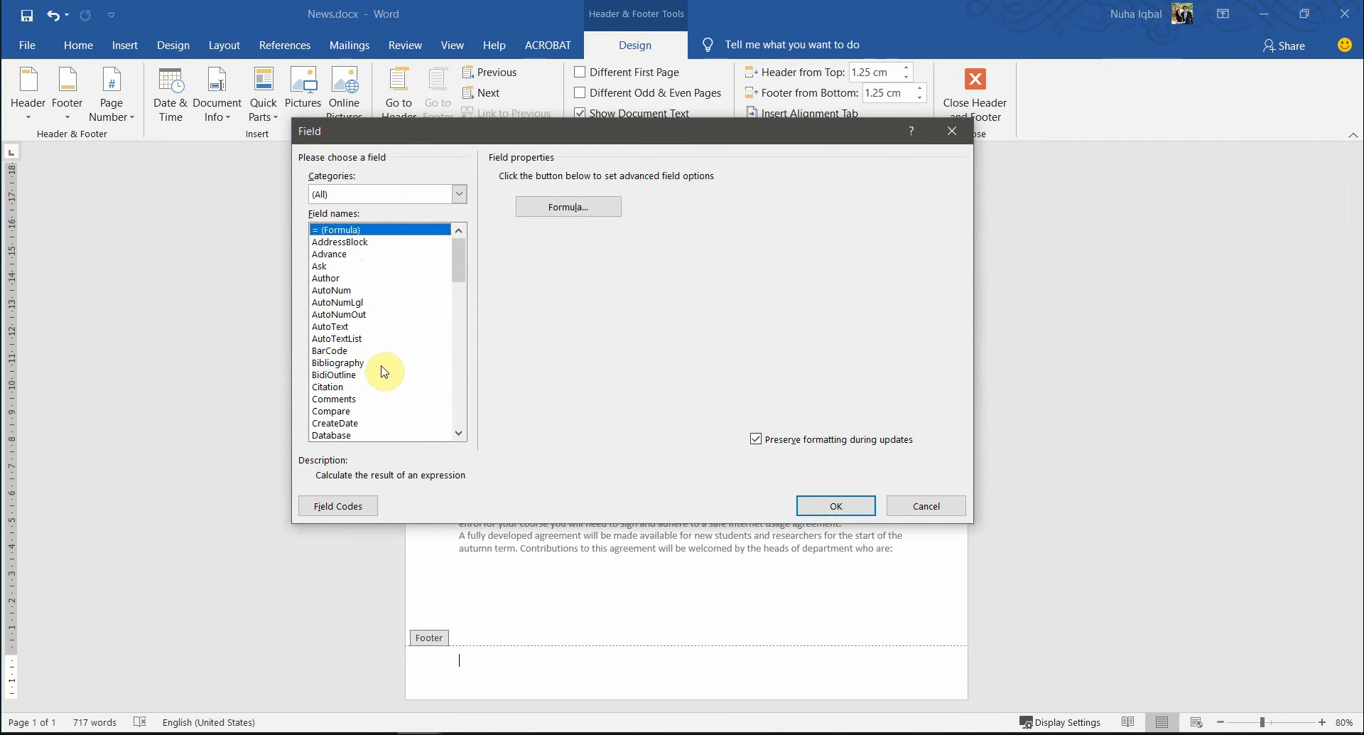
key("f")
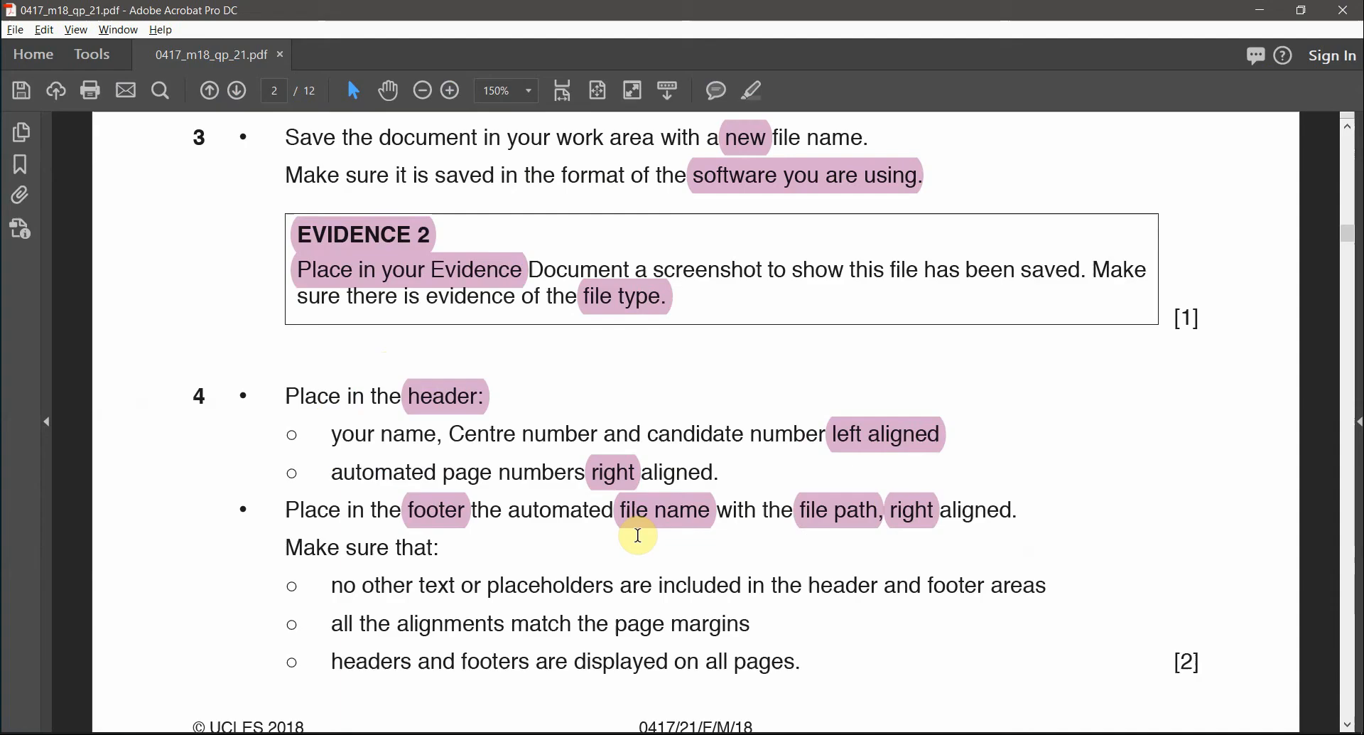
key("alt+Tab")
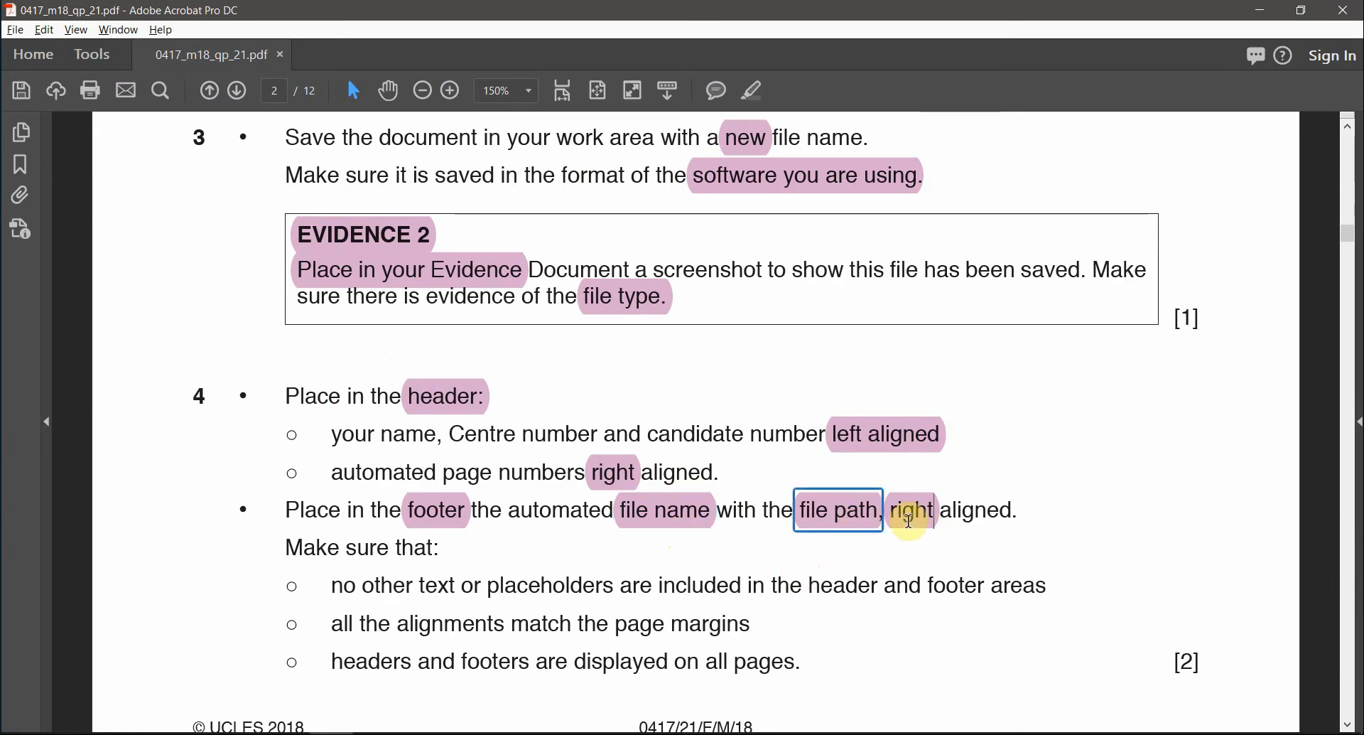
key("alt+Tab")
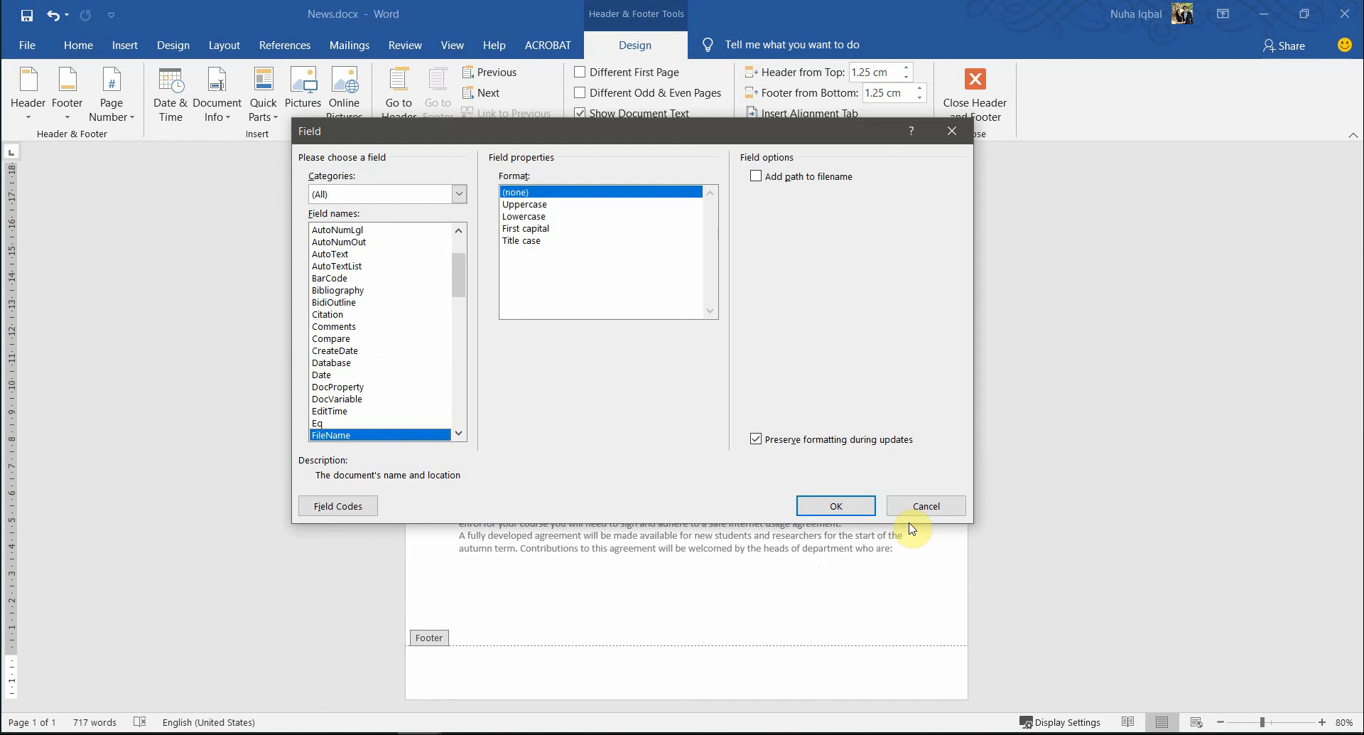
left_click(781, 179)
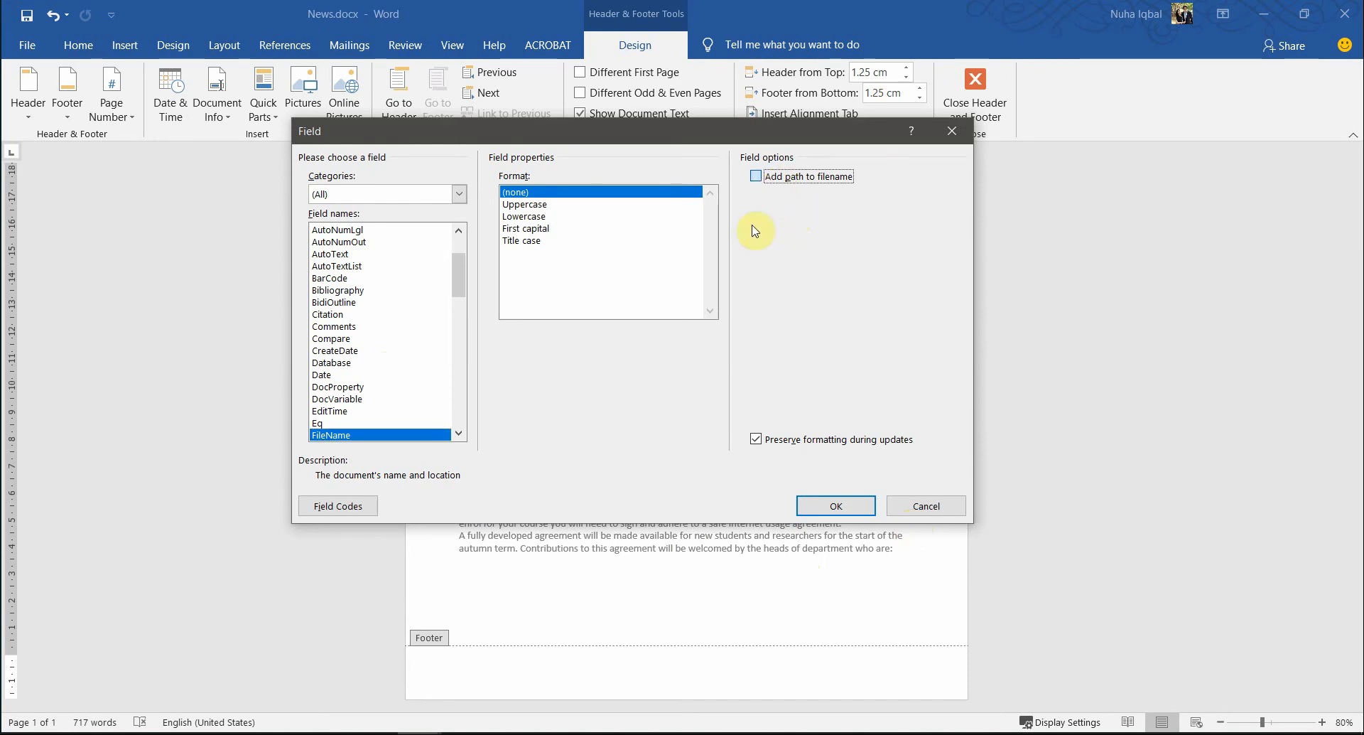
left_click(835, 507)
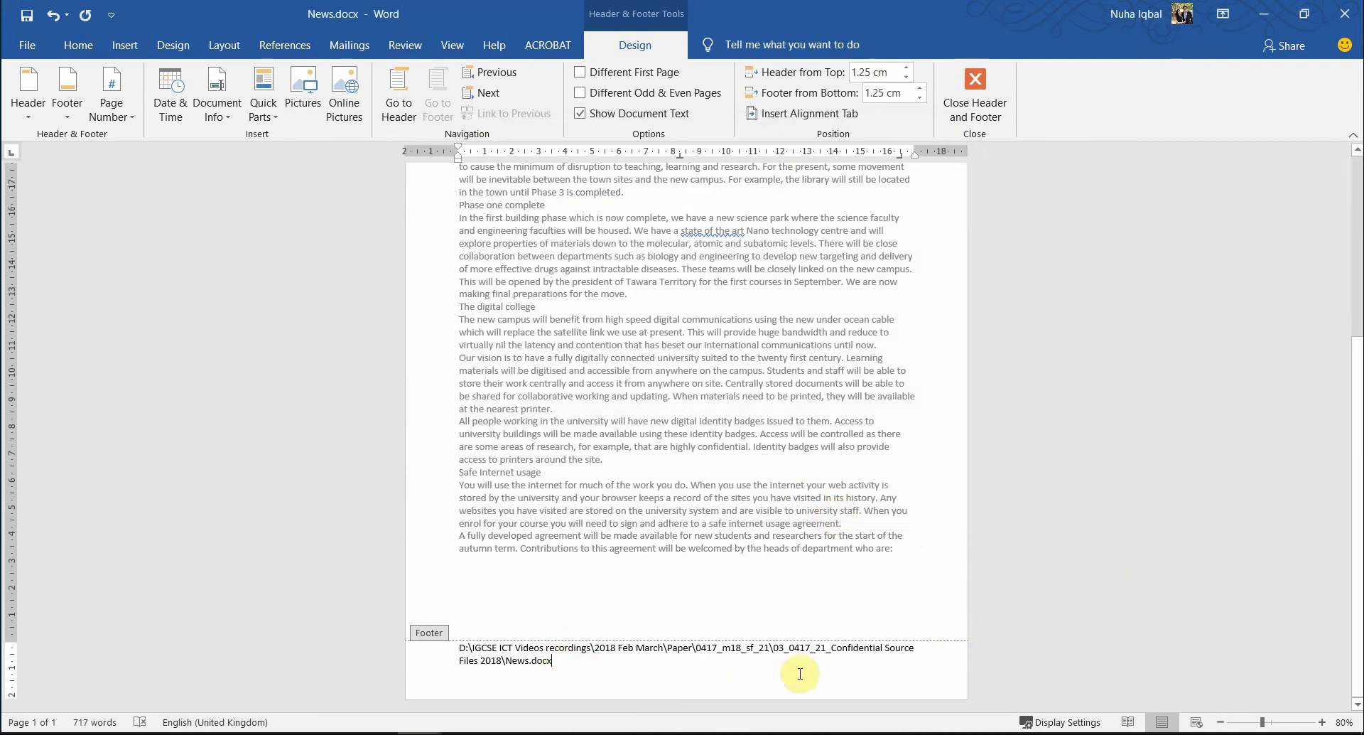
- Right-align the file path in the footer and close footer editing
key("alt+Tab")
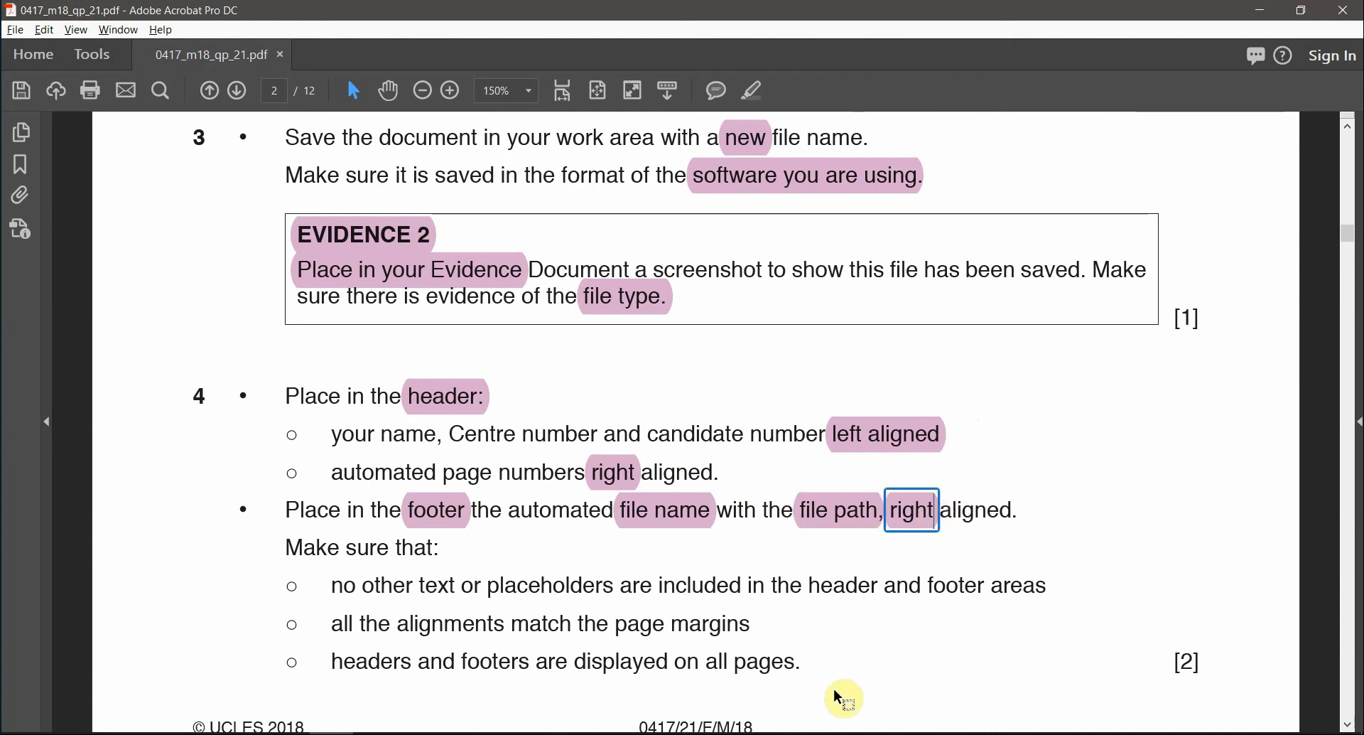
key("alt+Tab")
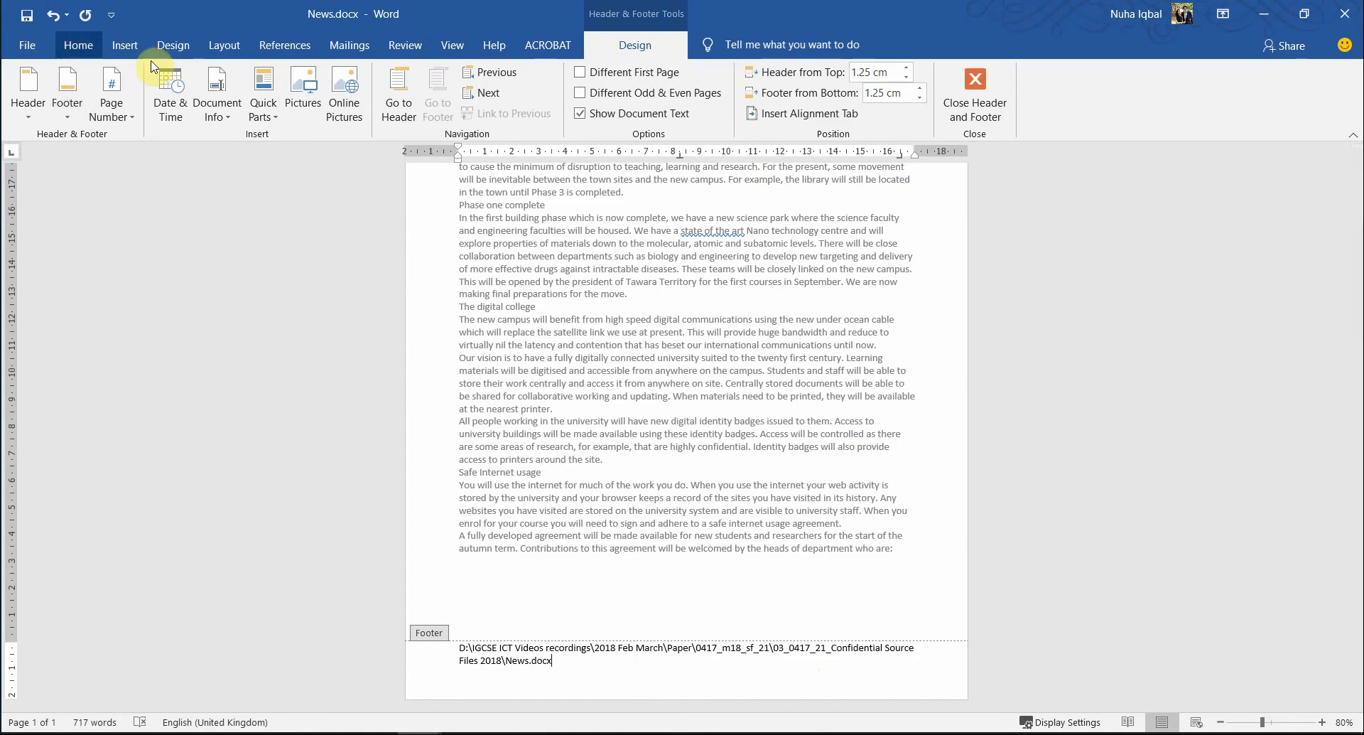
left_click(78, 45)
left_click(449, 106)
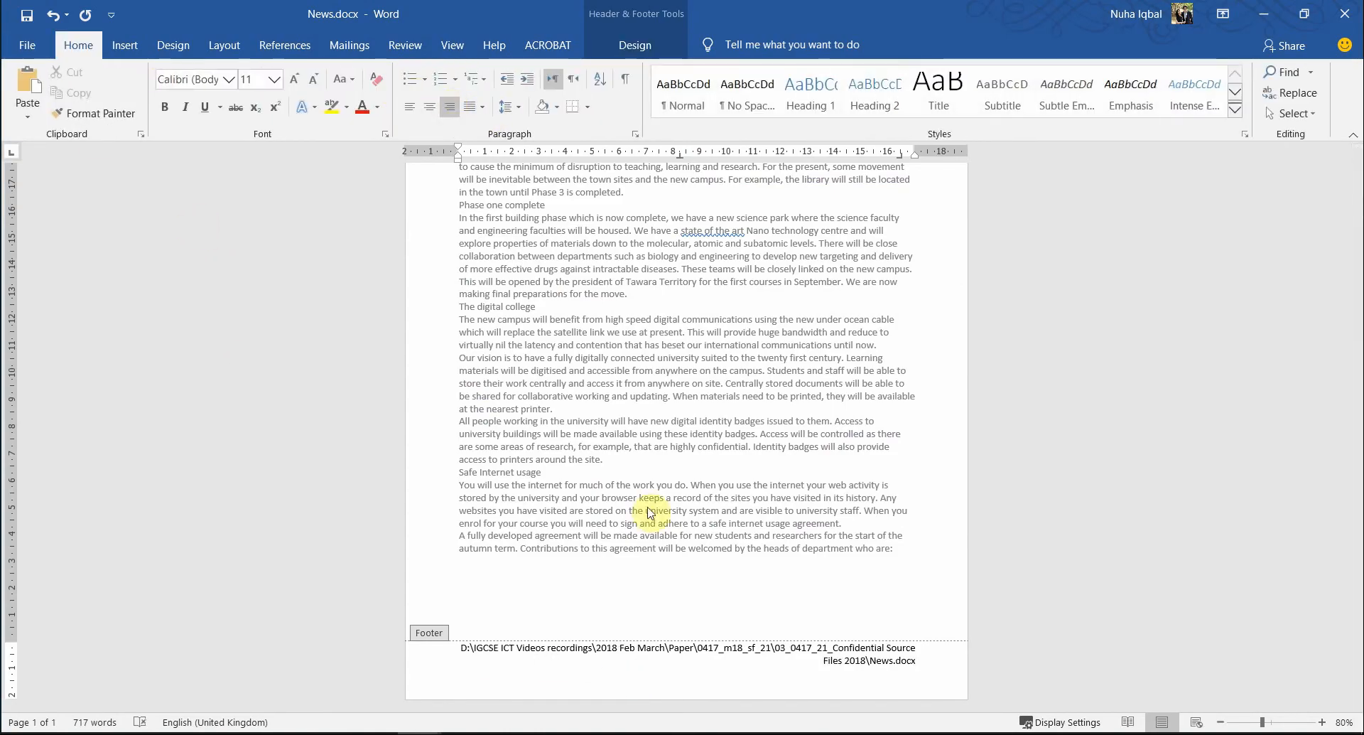
left_click(860, 644)
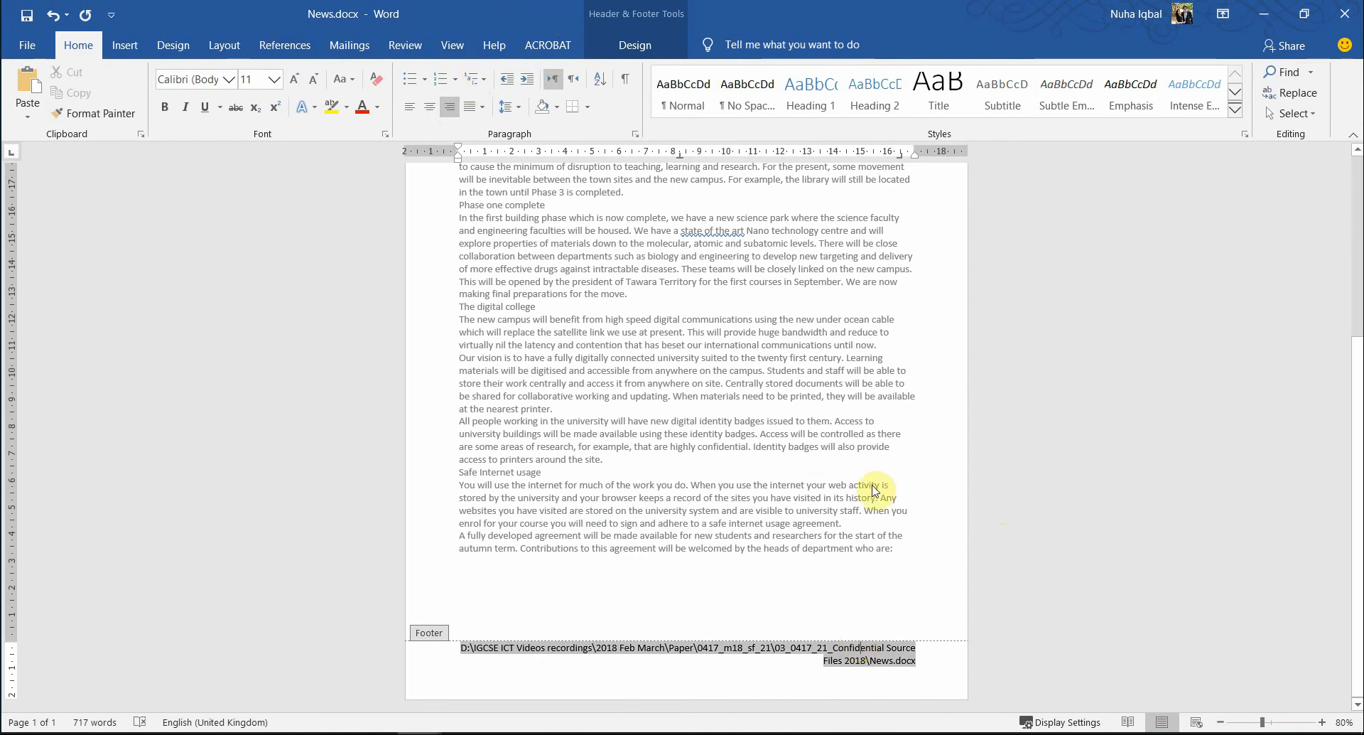
double_click(872, 486)
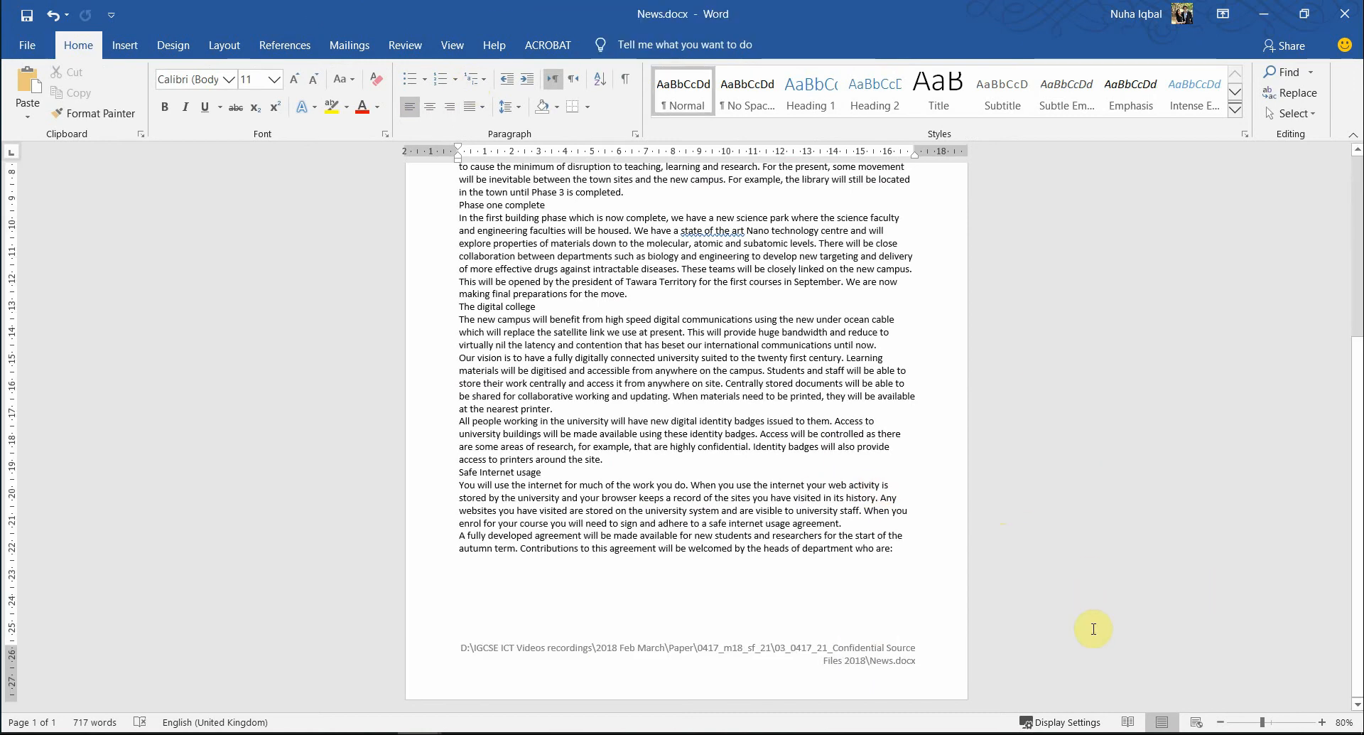
key("alt+Tab")
- Compare News.docx against the paper's 'no other text or placeholders' header and footer requirement
scroll(381, 573, "down", 1)
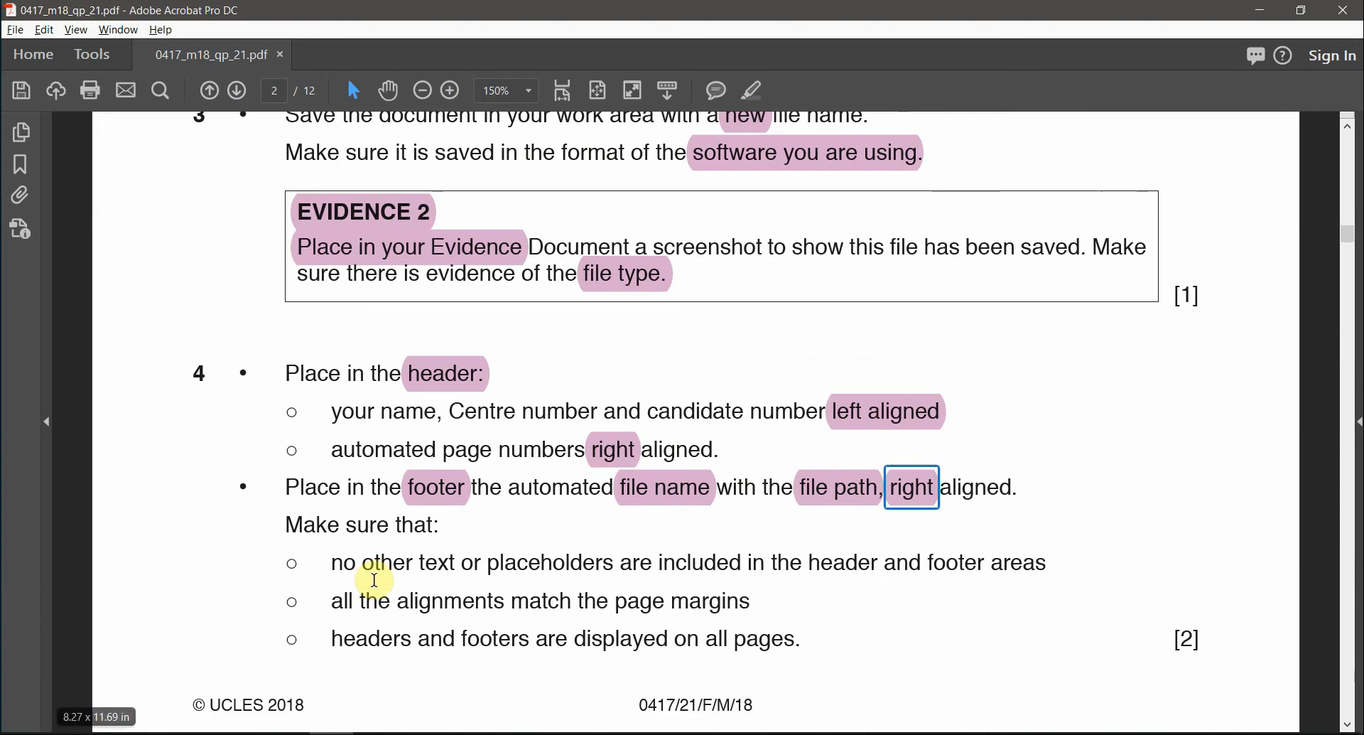
left_click_drag(401, 577, 703, 581)
left_click_drag(810, 563, 902, 567)
key("alt+Tab")
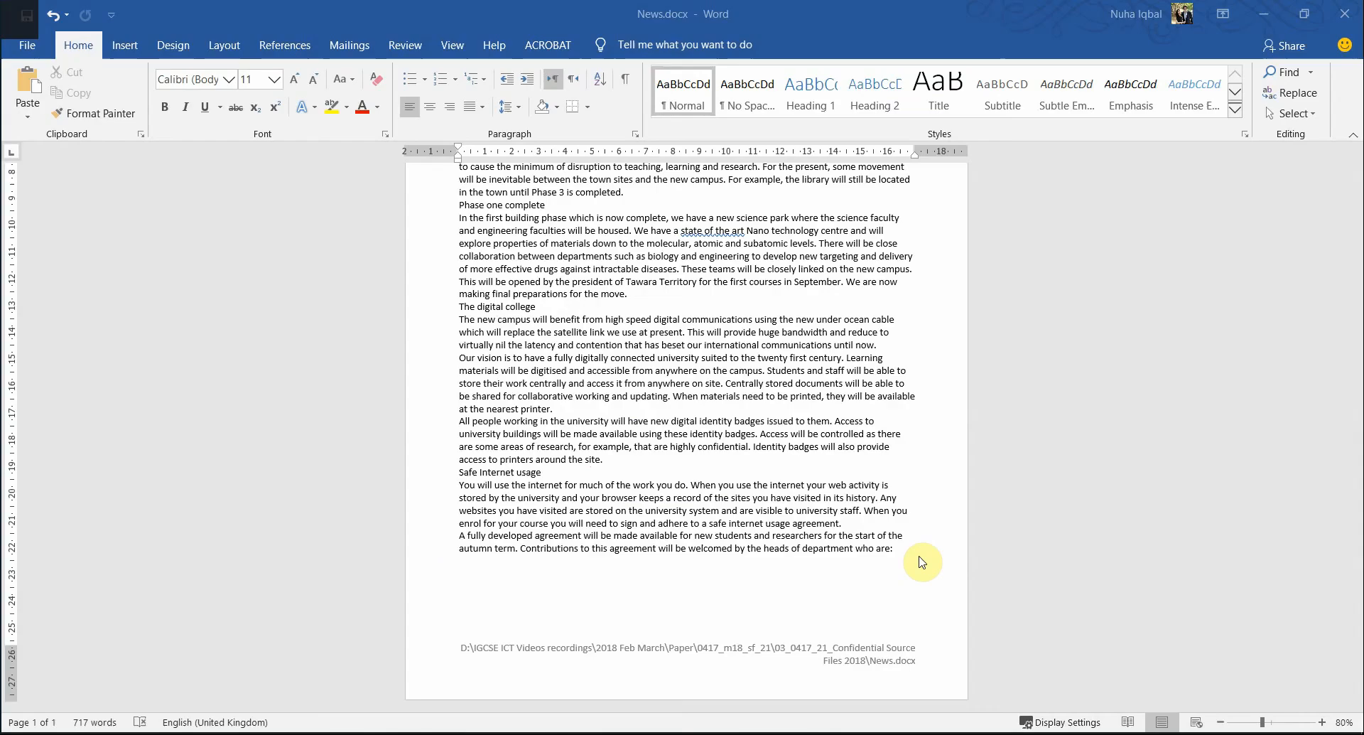
scroll(883, 609, "up", 7)
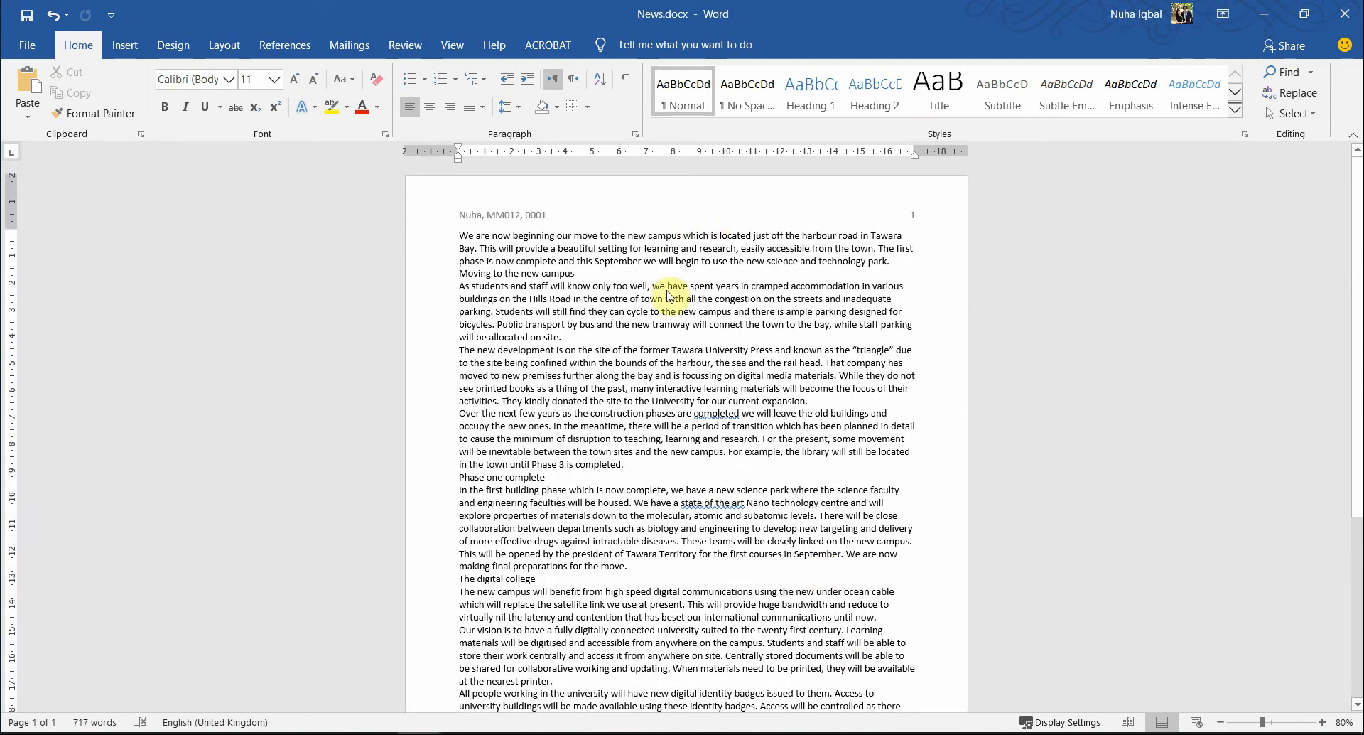
scroll(1247, 570, "down", 7)
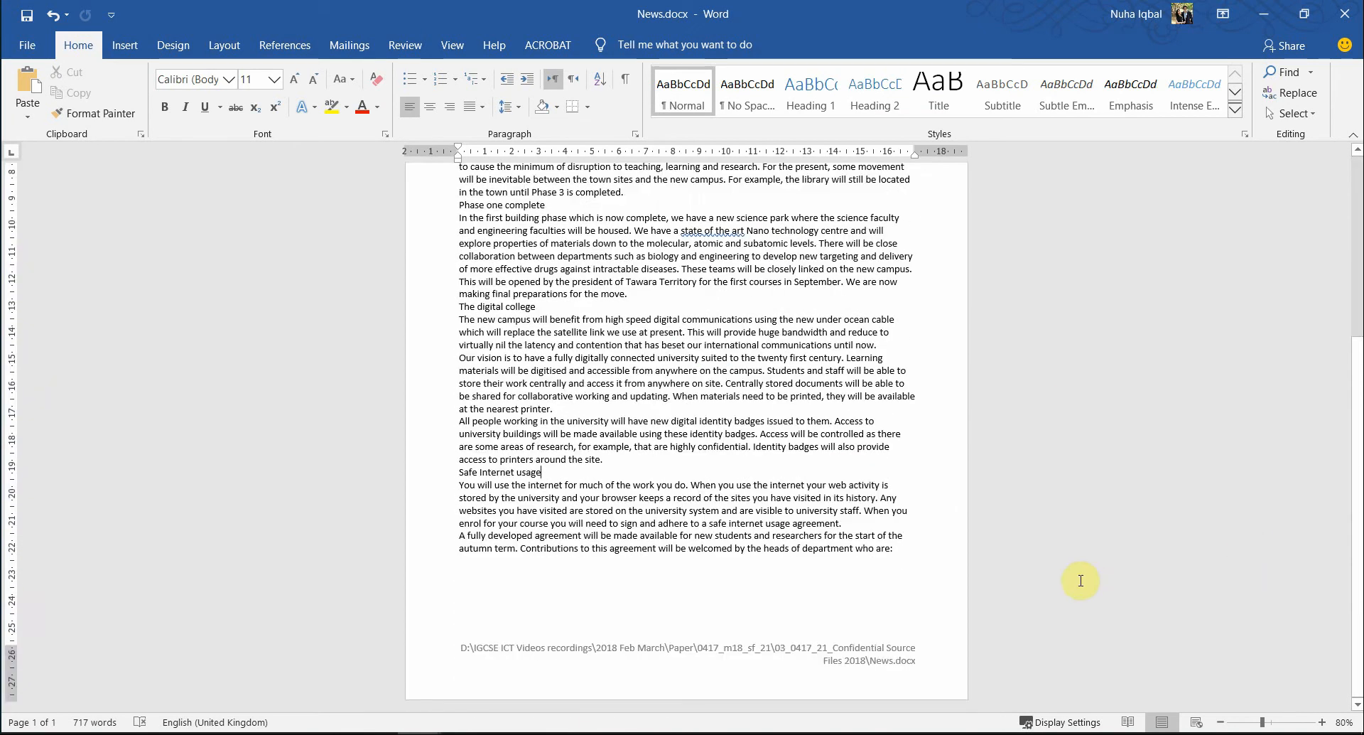
key("alt+Tab")
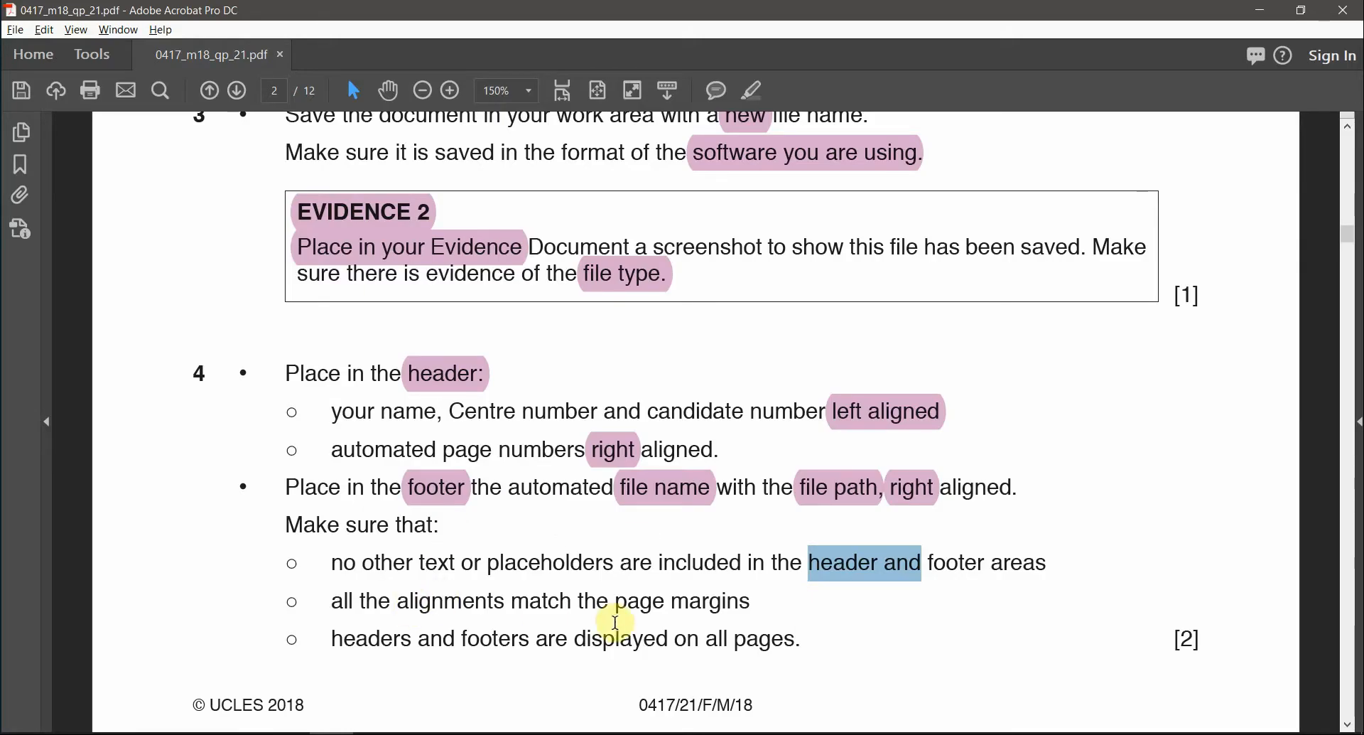
key("alt+Tab")
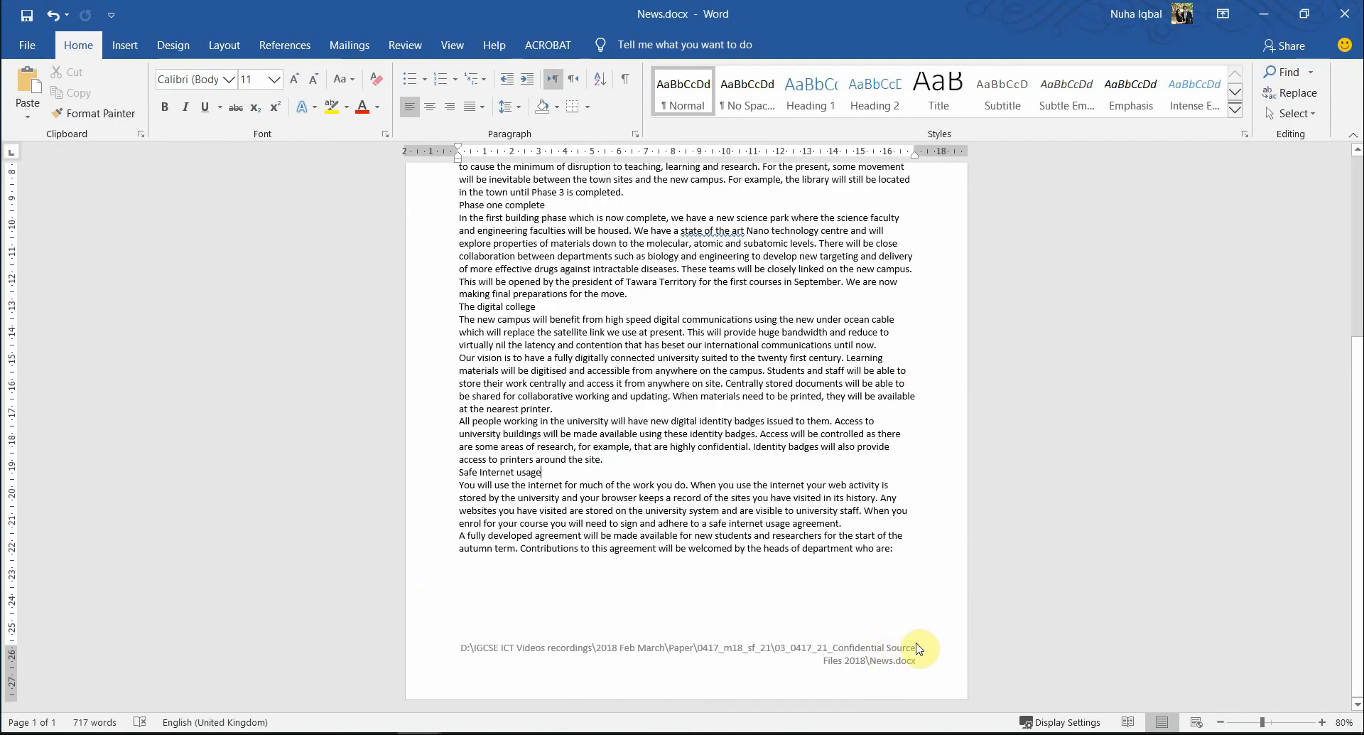
scroll(908, 352, "up", 7)
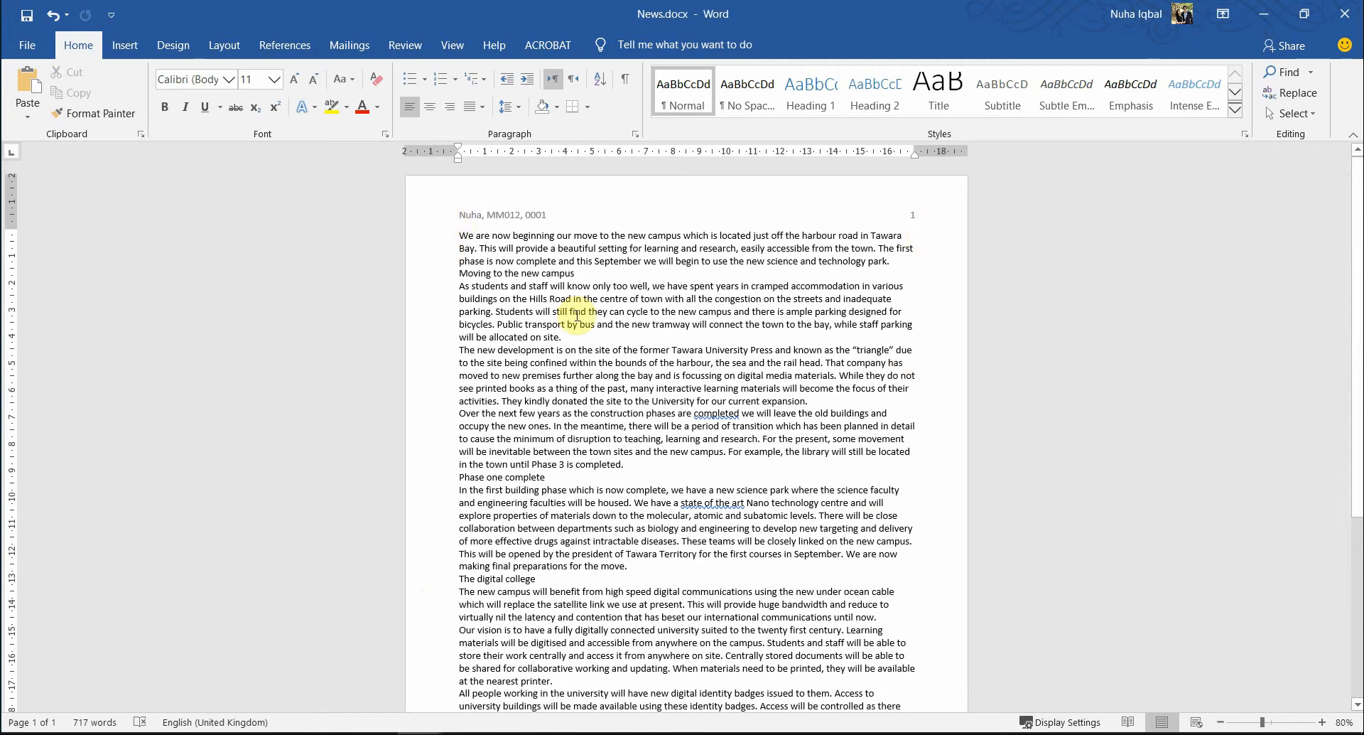
key("alt+Tab")
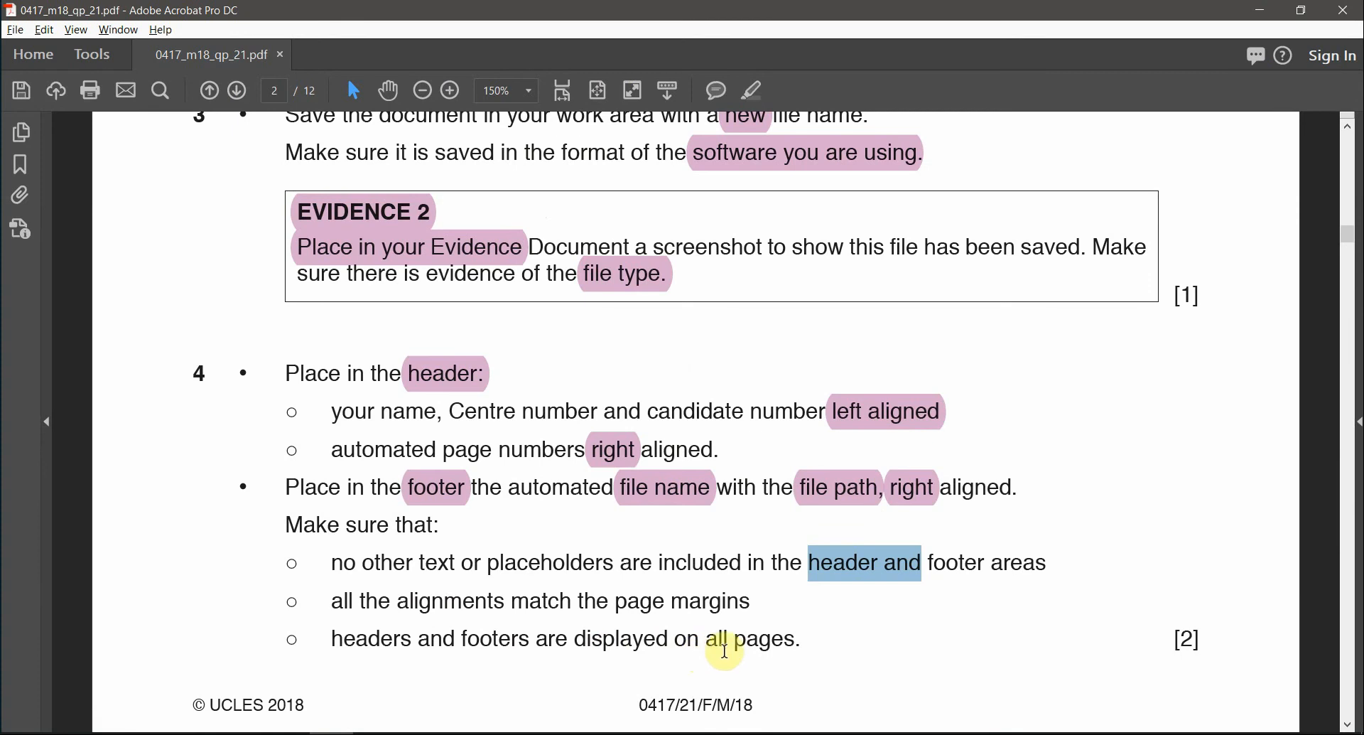
key("alt+Tab")
scroll(1090, 521, "down", 7)
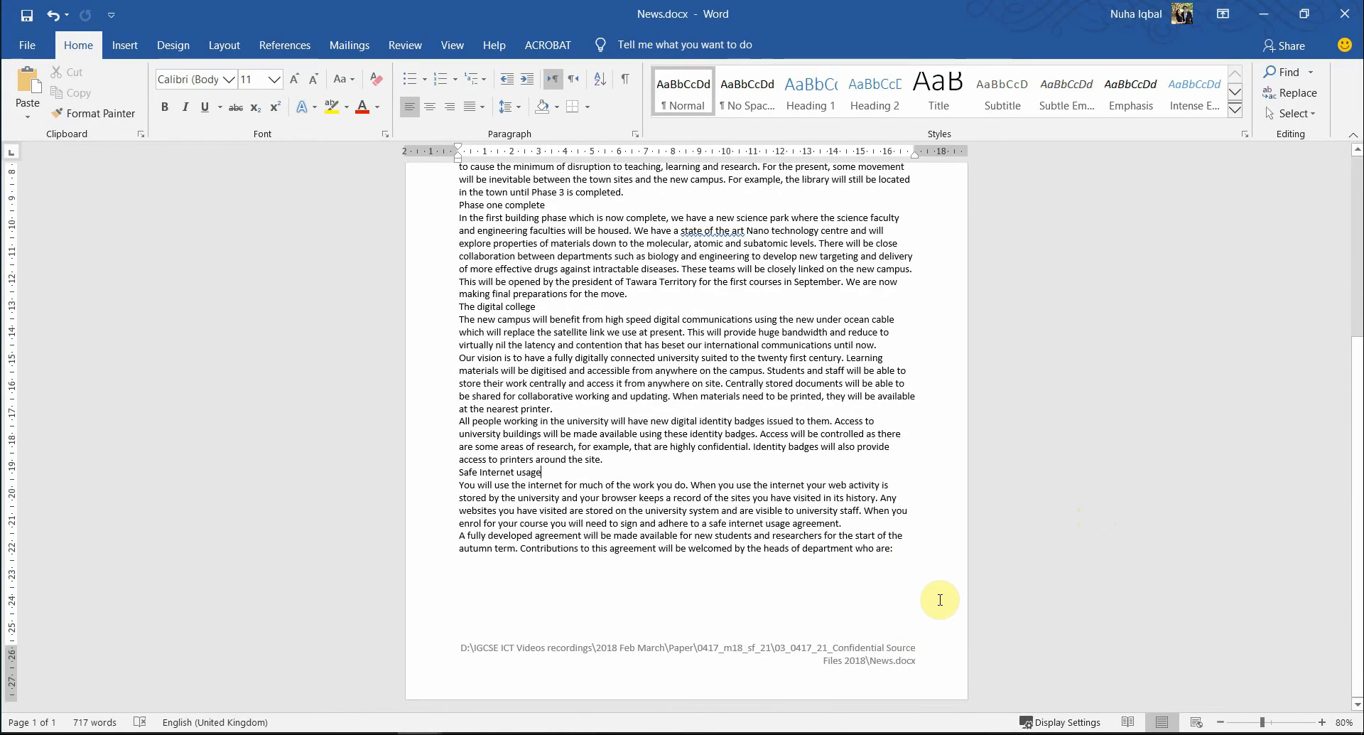
- Add a test page break to check the header and footer repeat, then remove it
key("Return")
key("Return")
key("Return")
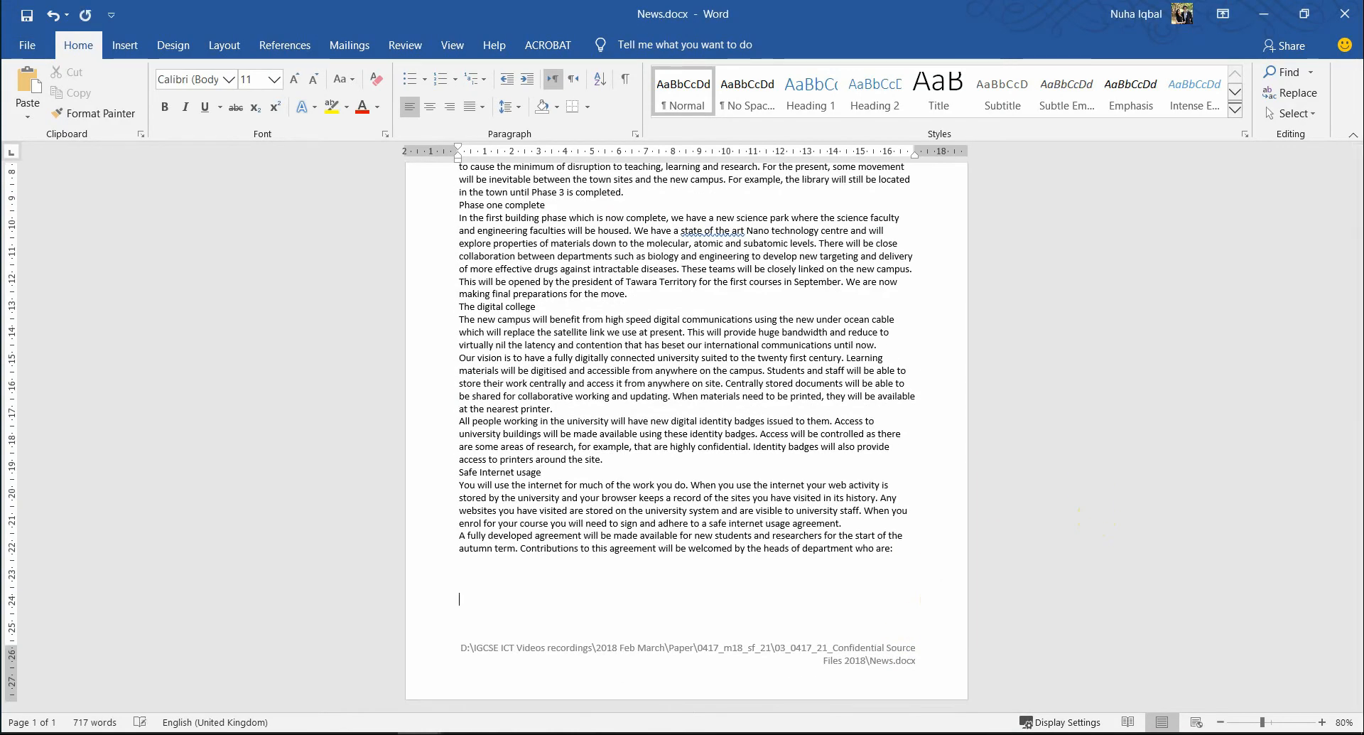
key("ctrl+Return")
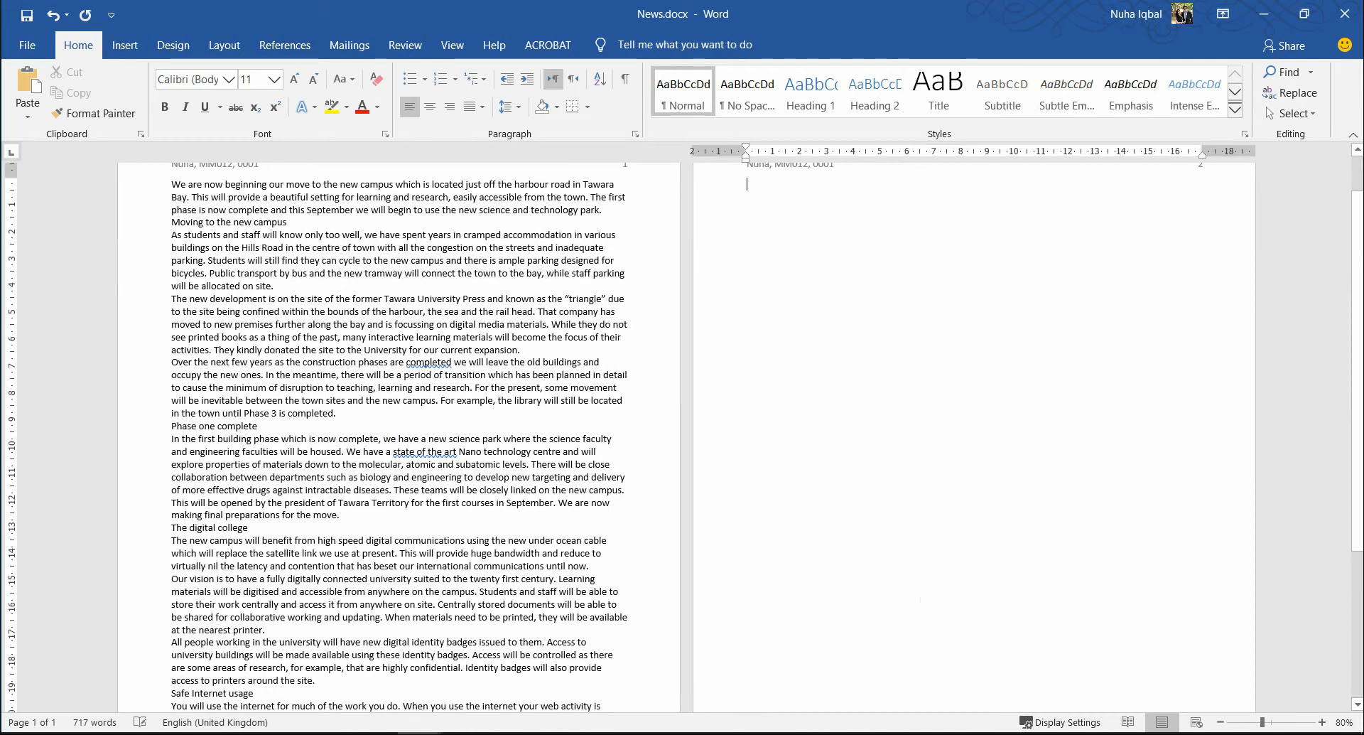
scroll(1059, 414, "down", 7)
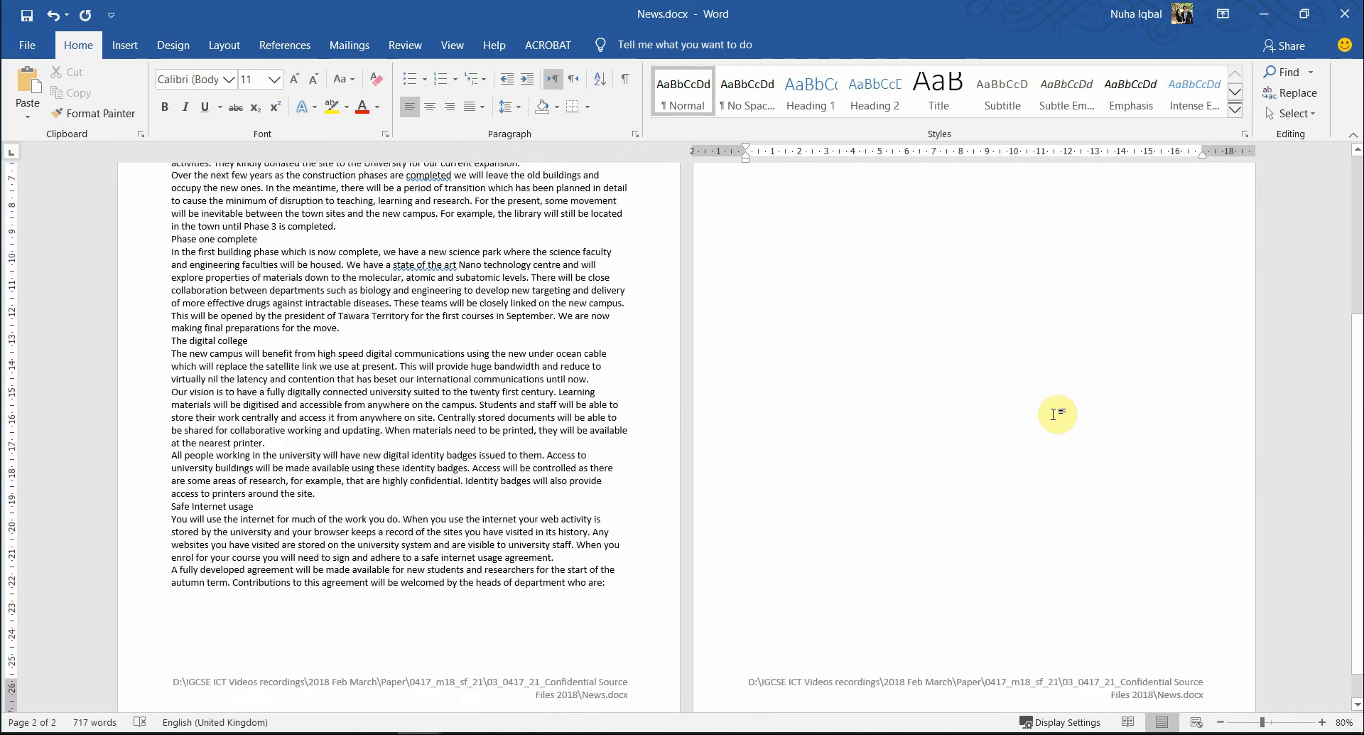
scroll(1066, 600, "up", 5)
scroll(1066, 599, "up", 2)
key("BackSpace")
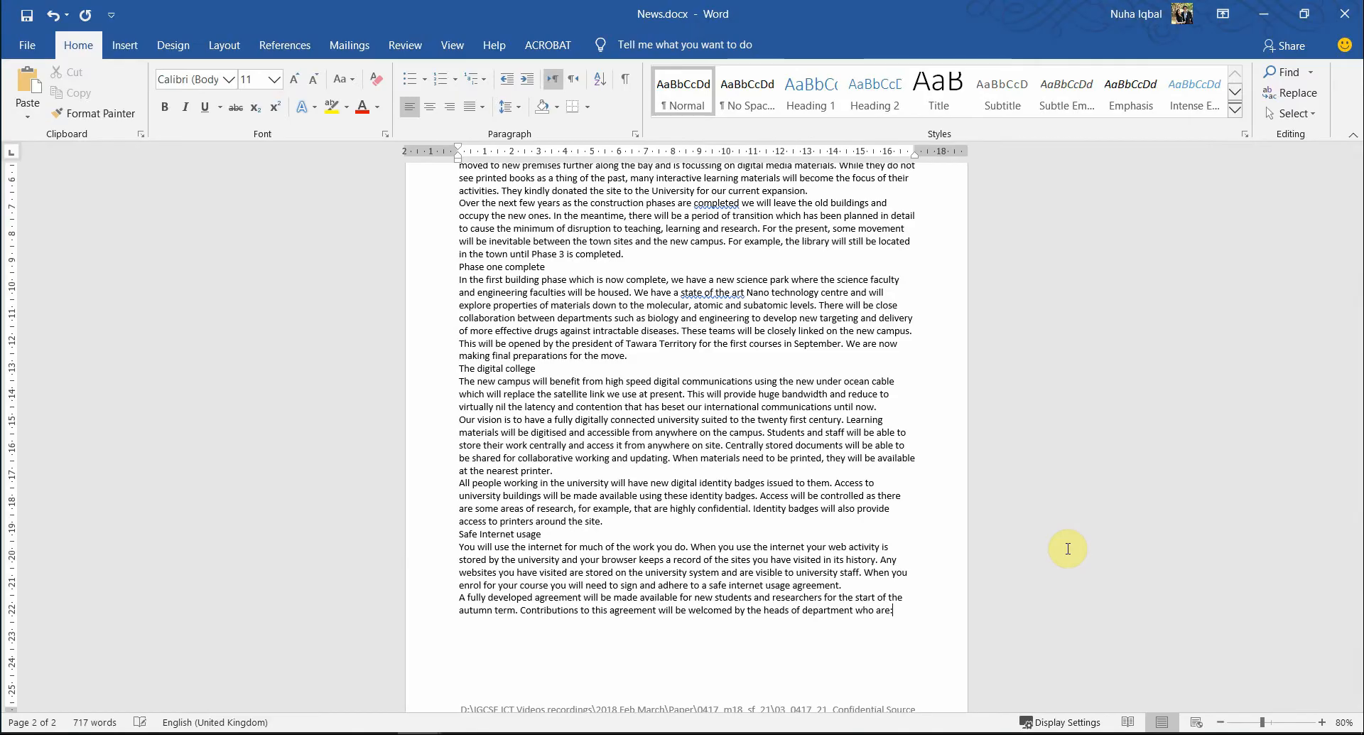
key("alt+Tab")
scroll(359, 506, "down", 1)
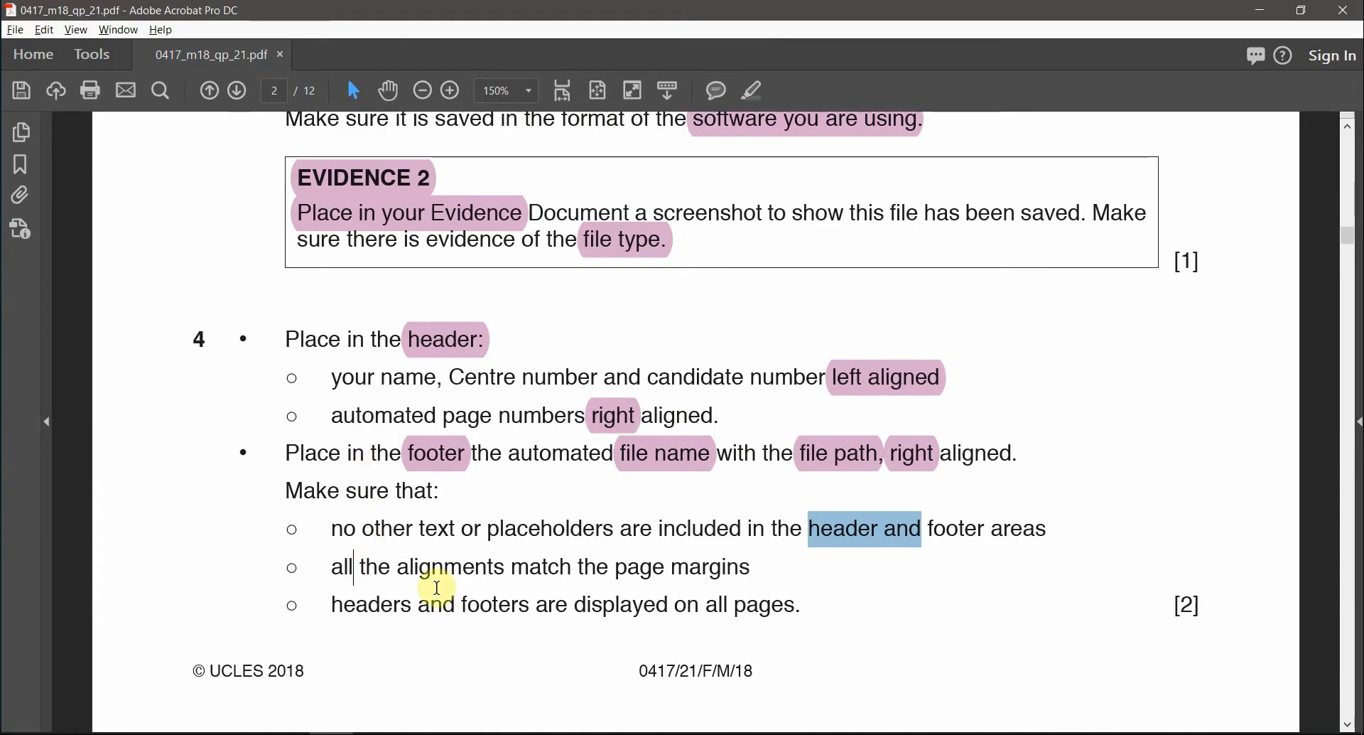
- Mark the margin alignment requirement and scroll down the specification sheet to question 5
left_click_drag(437, 587, 1057, 604)
scroll(1057, 603, "down", 5)
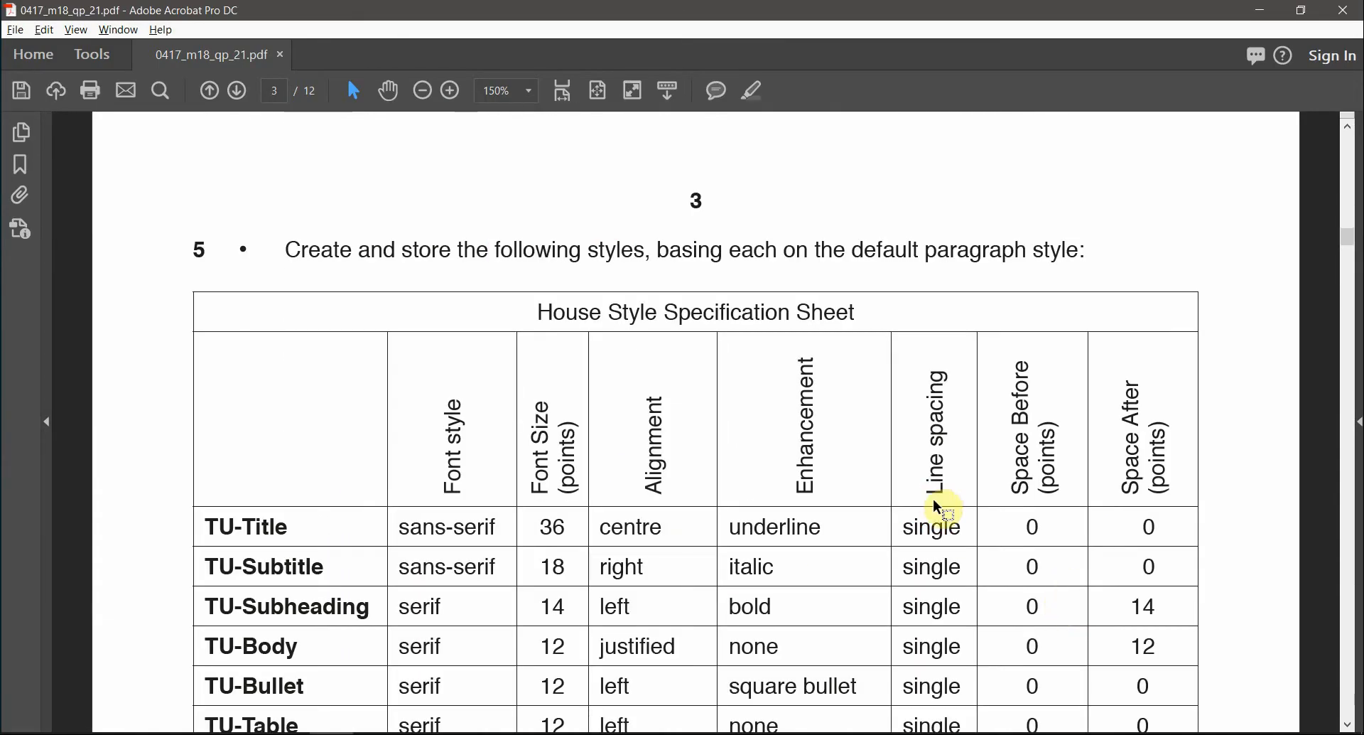
scroll(938, 508, "down", 1)
scroll(881, 518, "down", 1)
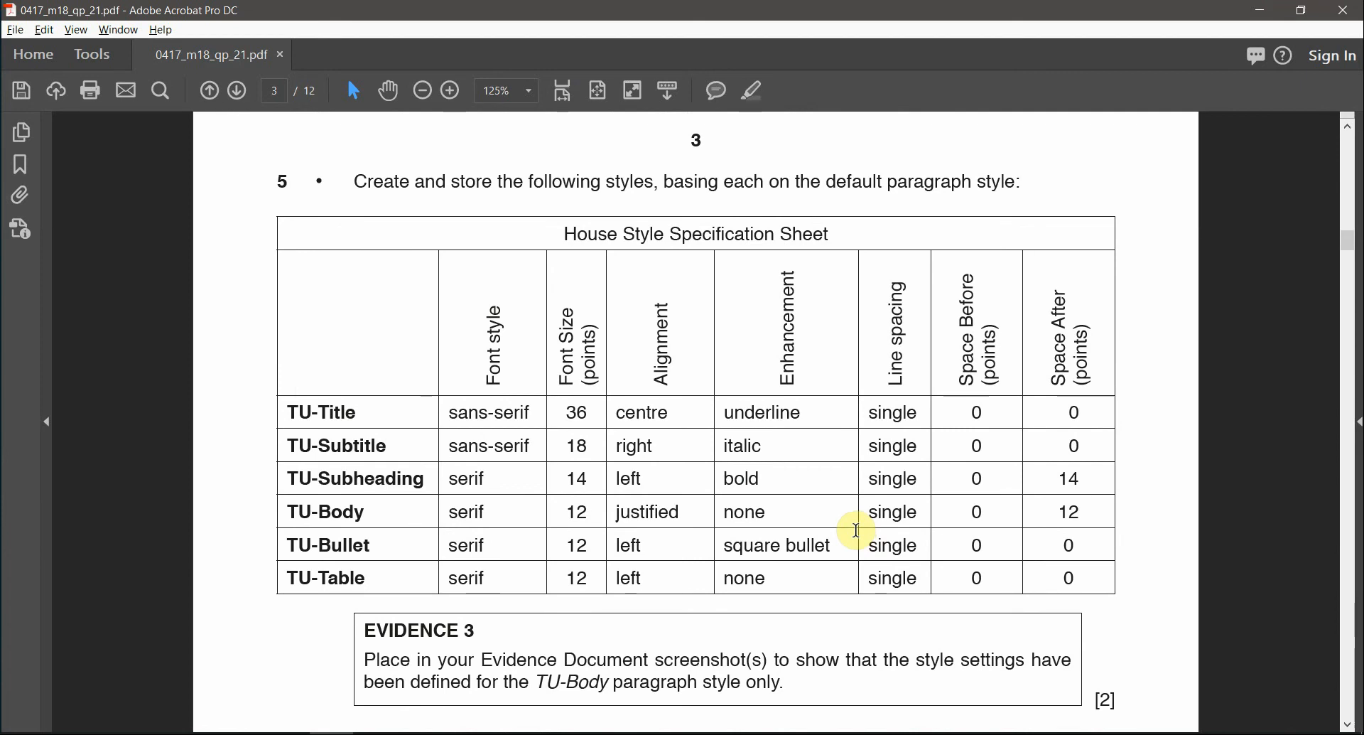
scroll(807, 511, "down", 1)
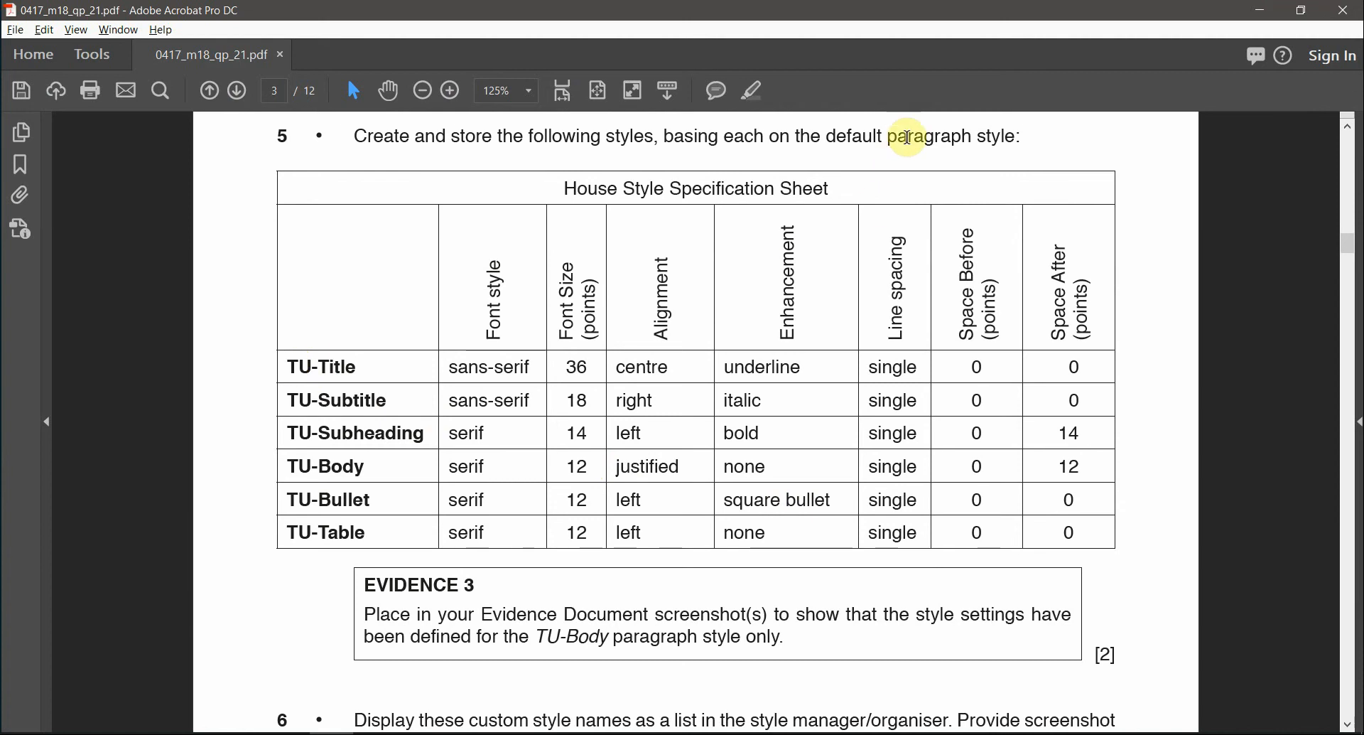
- Highlight 'paragraph' in question 5, select the style table entries, and dock the PDF on the right half
double_click(908, 137)
left_click(757, 93)
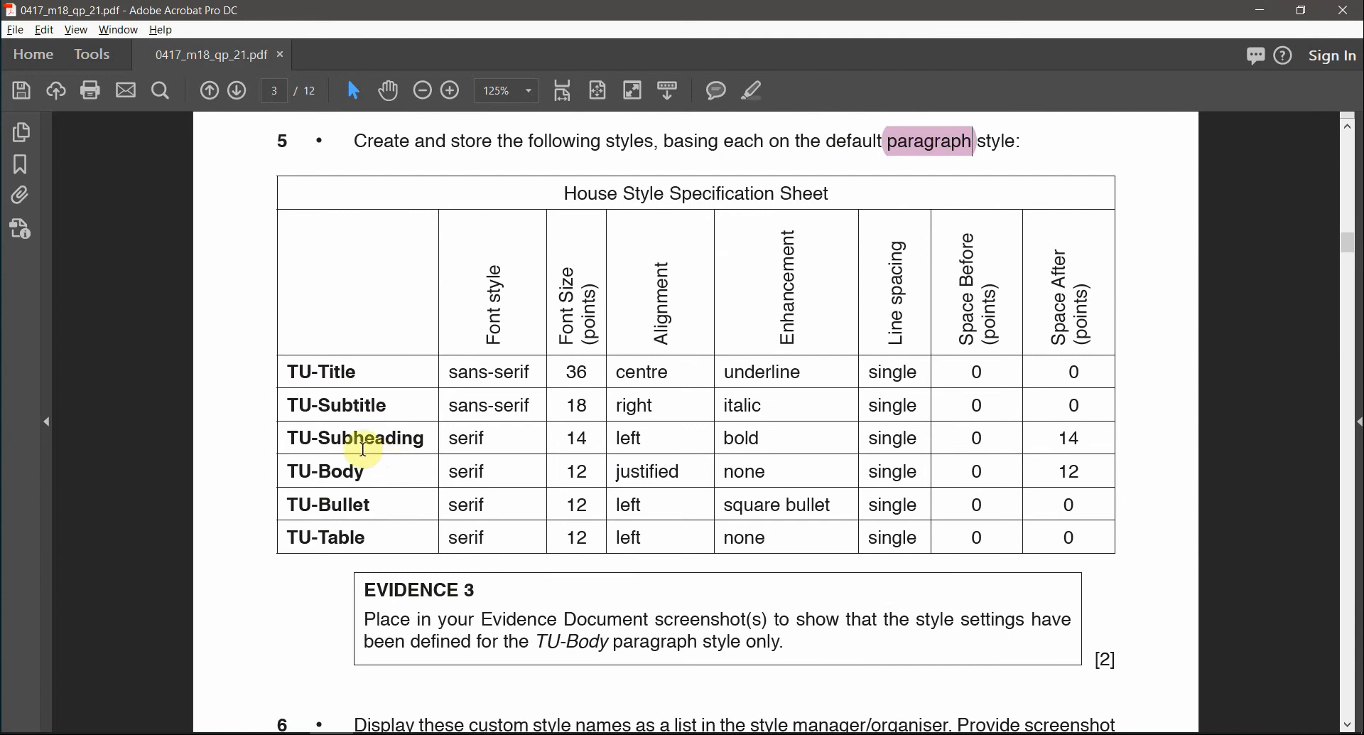
left_click_drag(290, 372, 485, 393)
left_click_drag(572, 7, 1363, 337)
- Snap News.docx to the left half and open a narrowed Styles pane
left_click(489, 351)
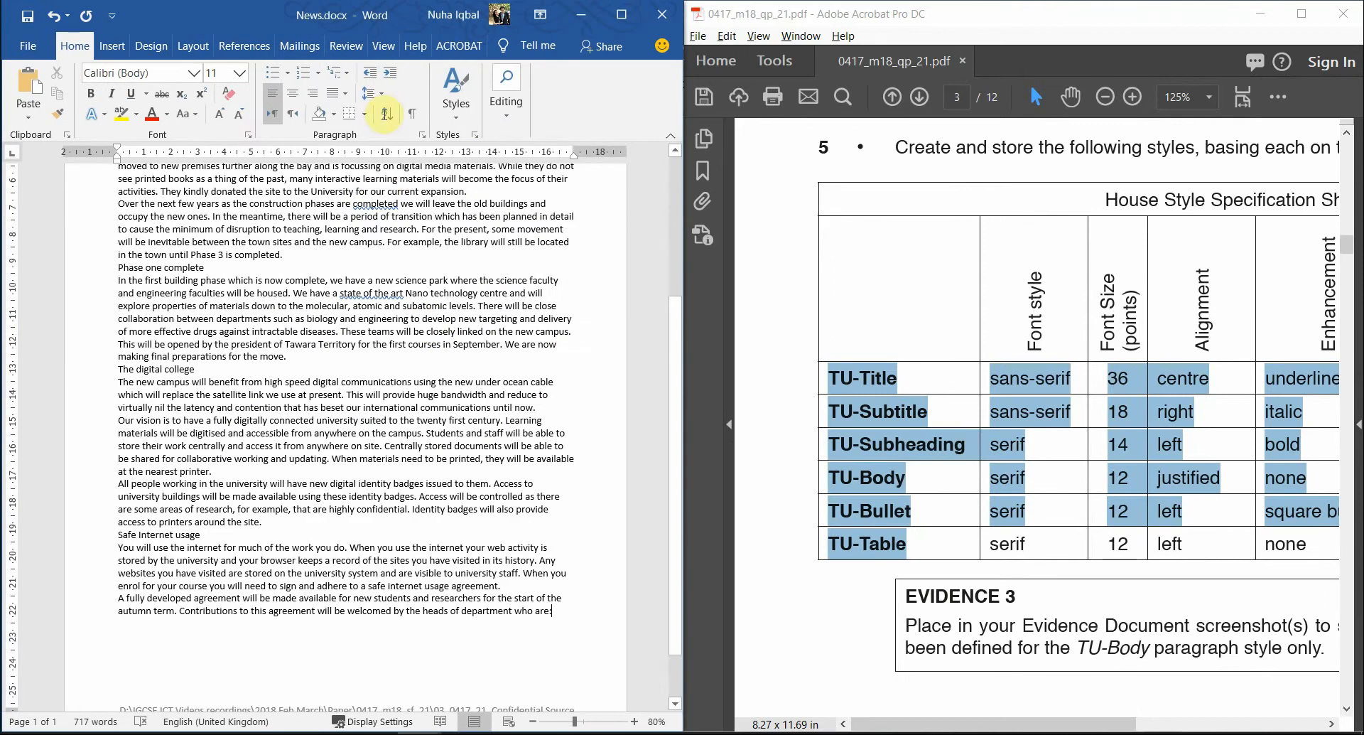
left_click(472, 116)
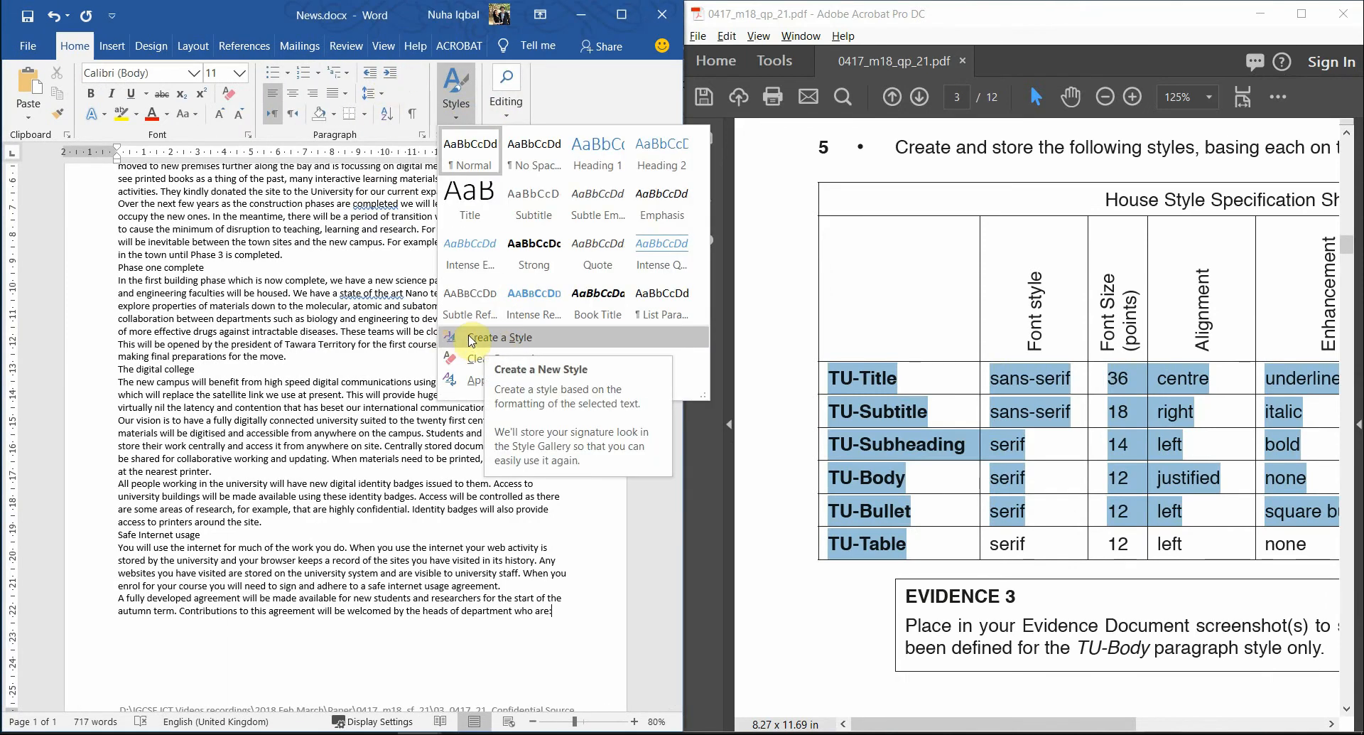
left_click(608, 90)
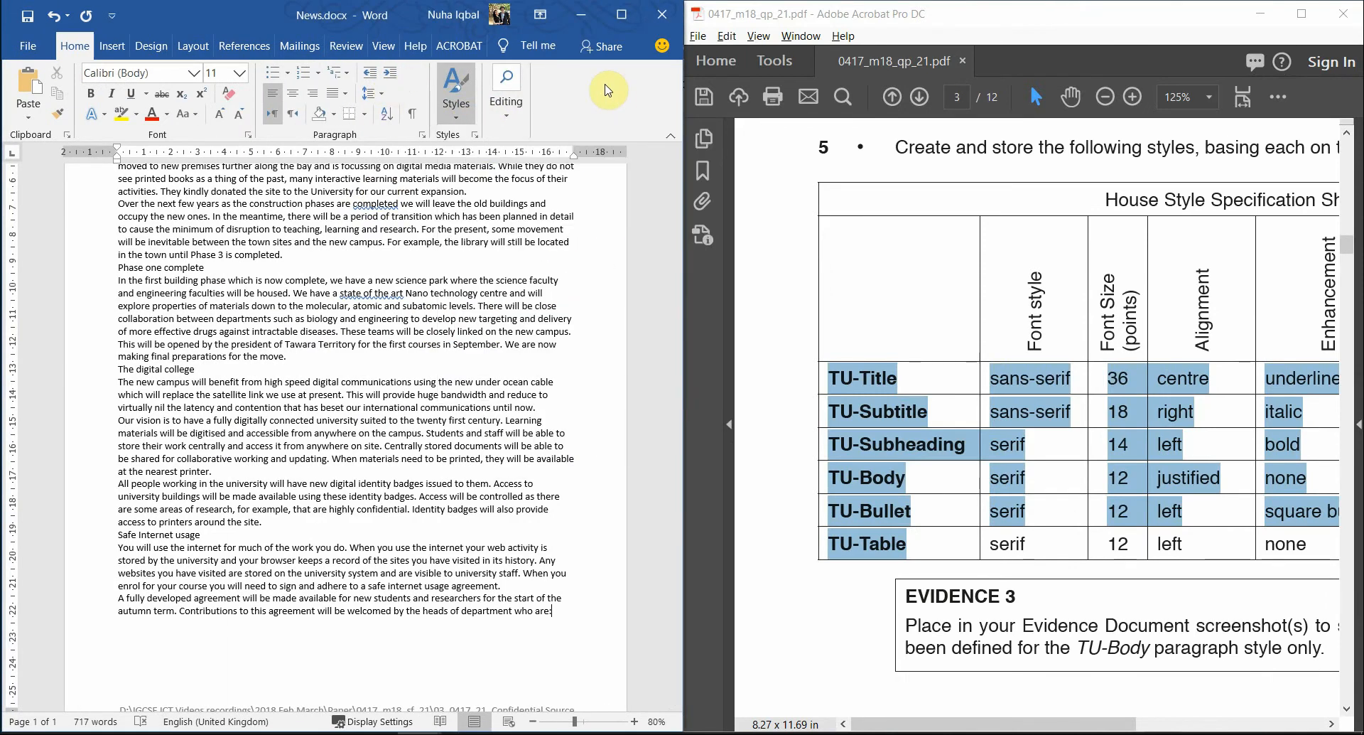
left_click(475, 135)
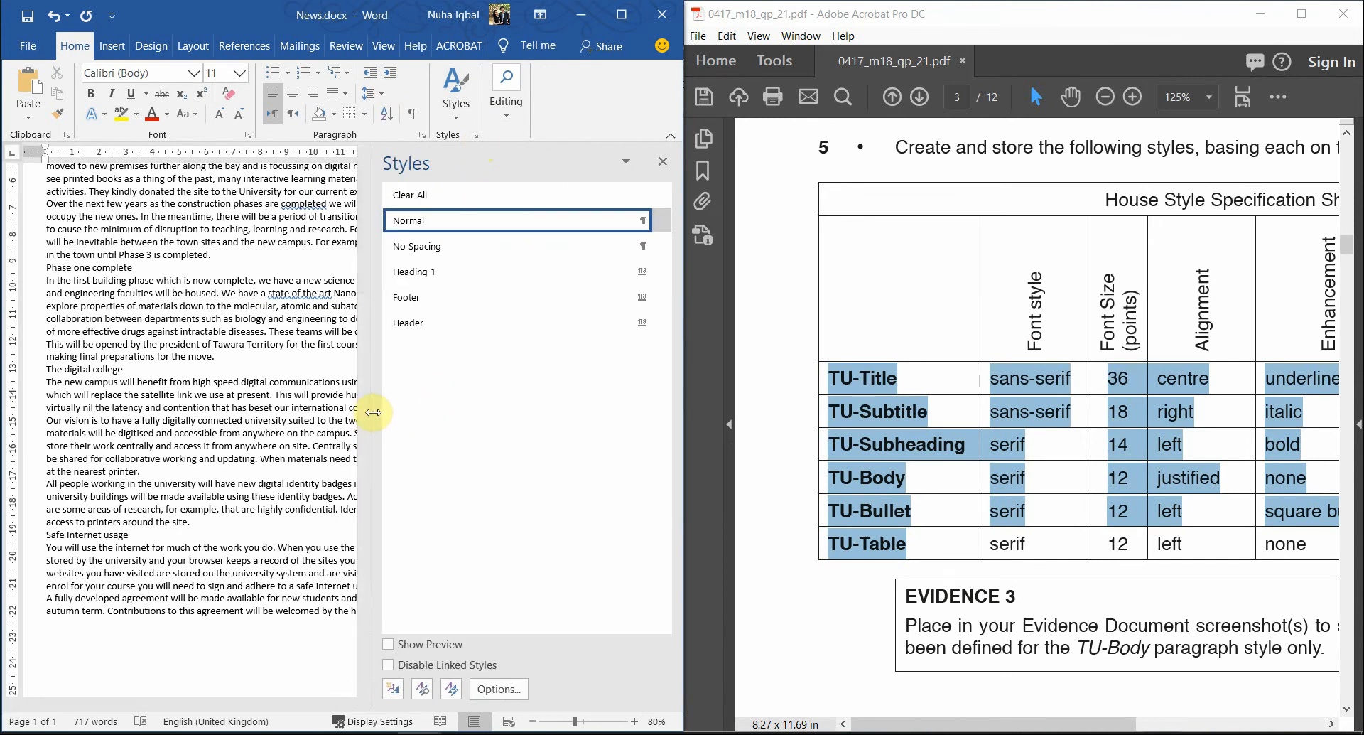
left_click_drag(375, 408, 566, 412)
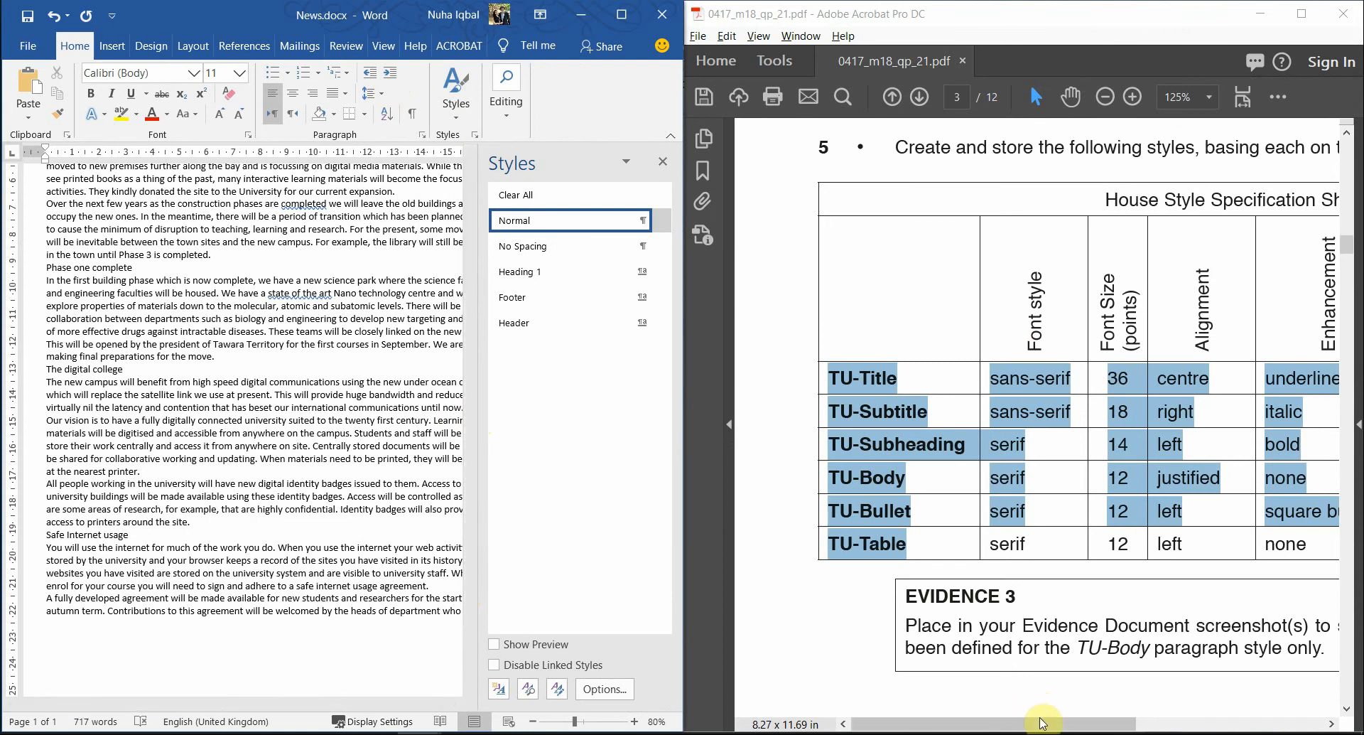
- Zoom Acrobat out to 75% so the whole House Style table fits, with the selection cleared
left_click_drag(1045, 723, 1090, 723)
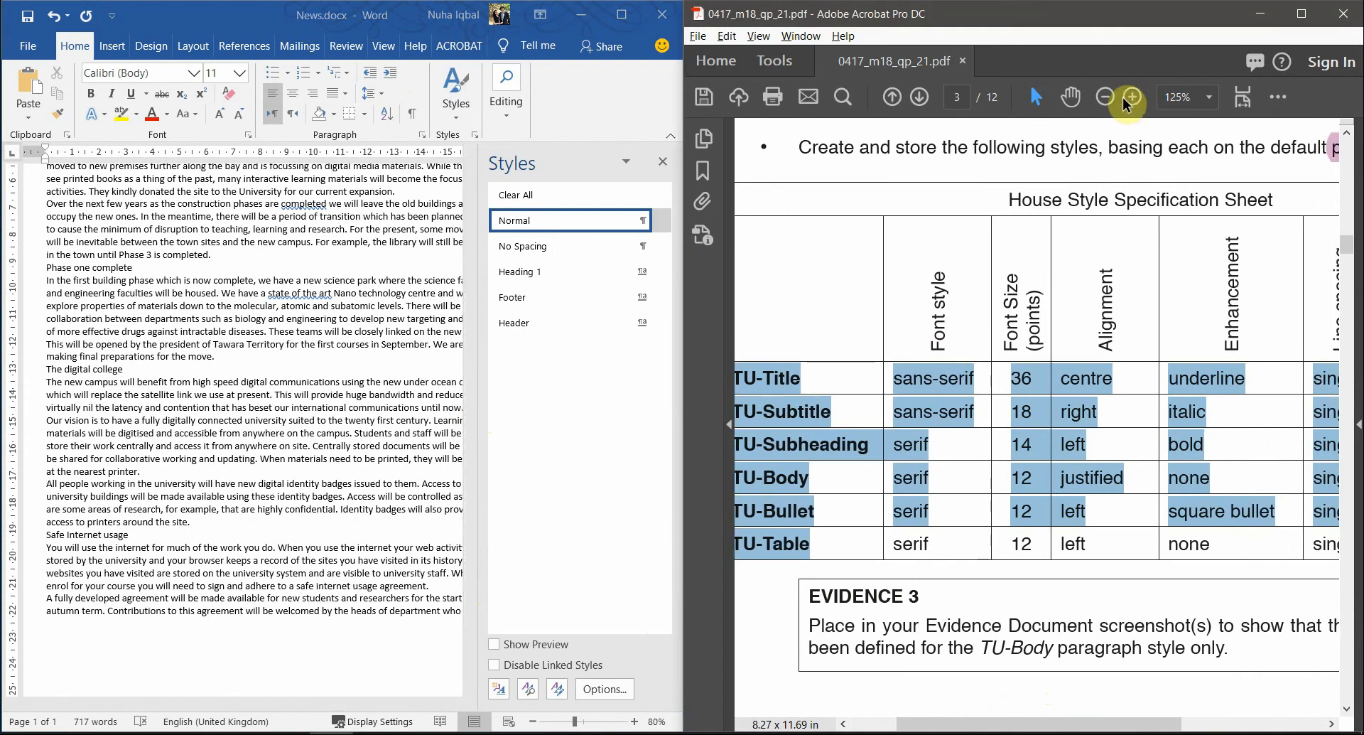
left_click(1107, 96)
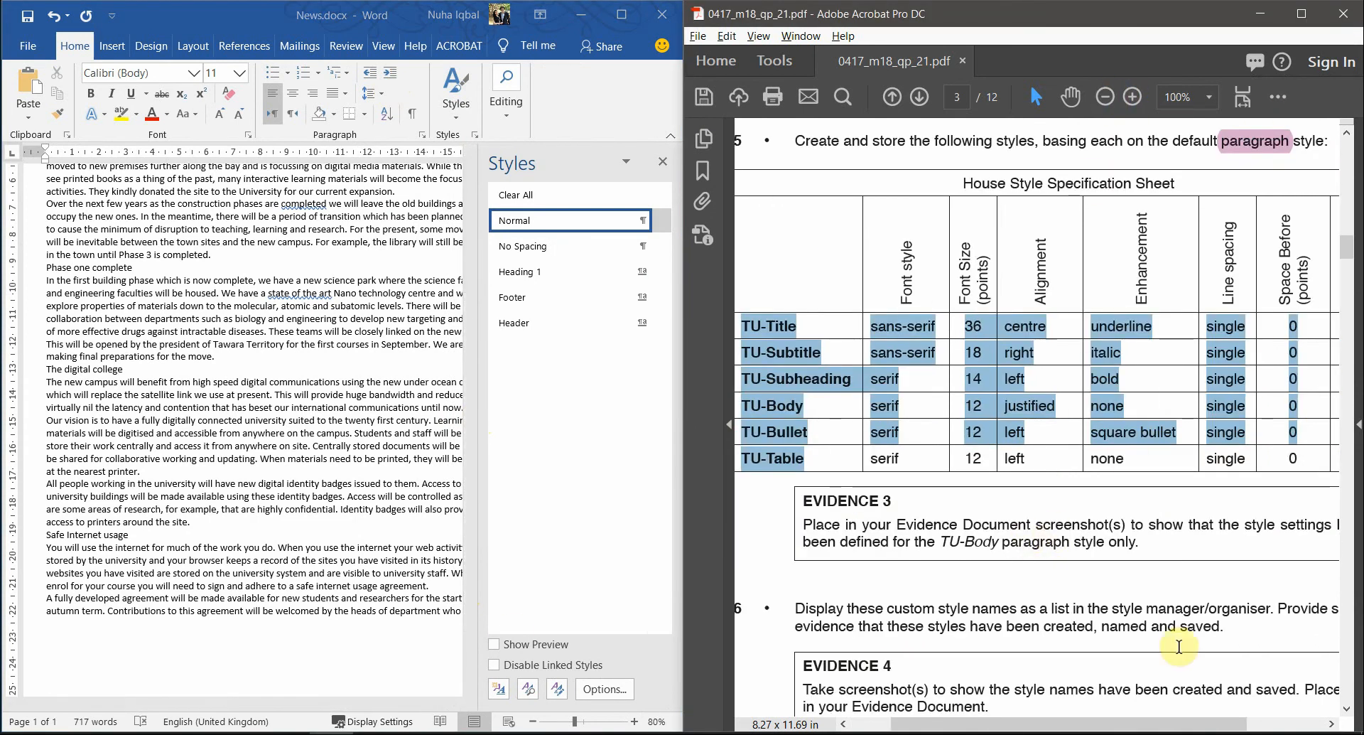
left_click_drag(1169, 723, 1211, 723)
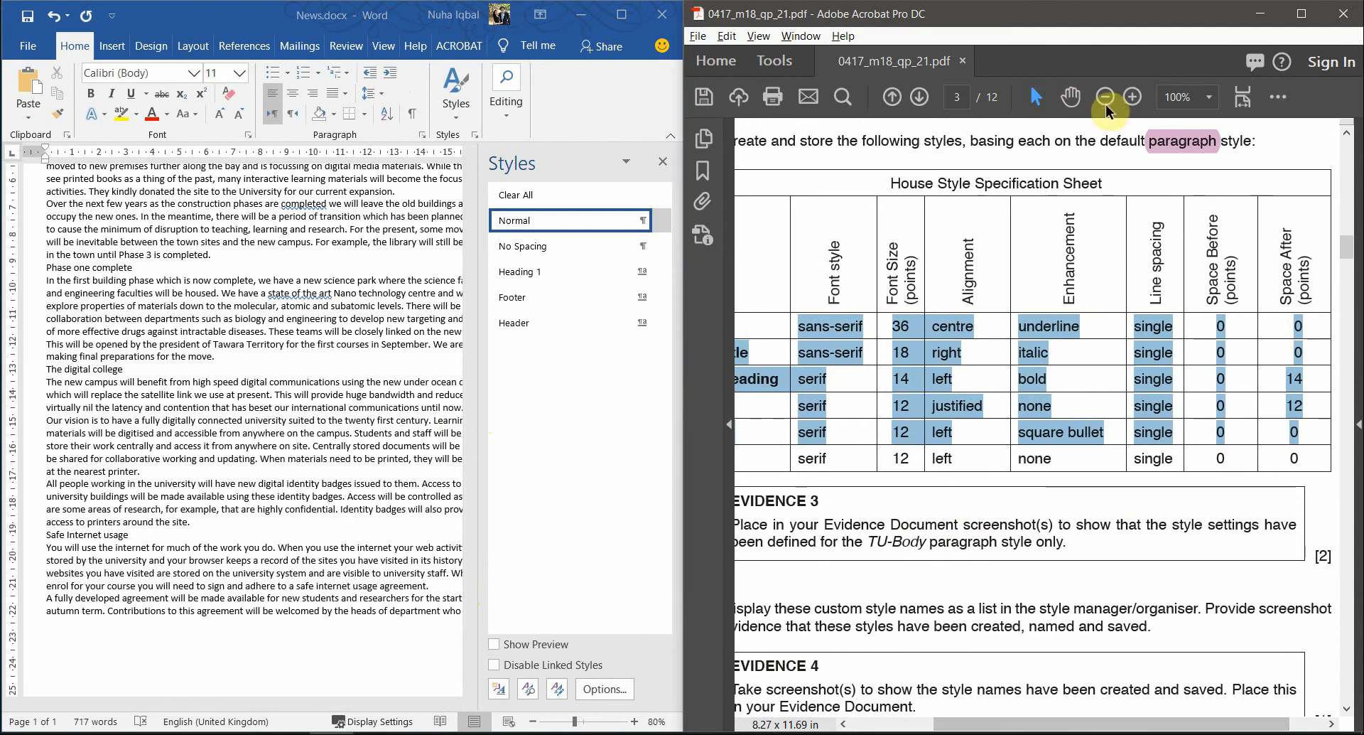
left_click(1105, 97)
left_click(1049, 338)
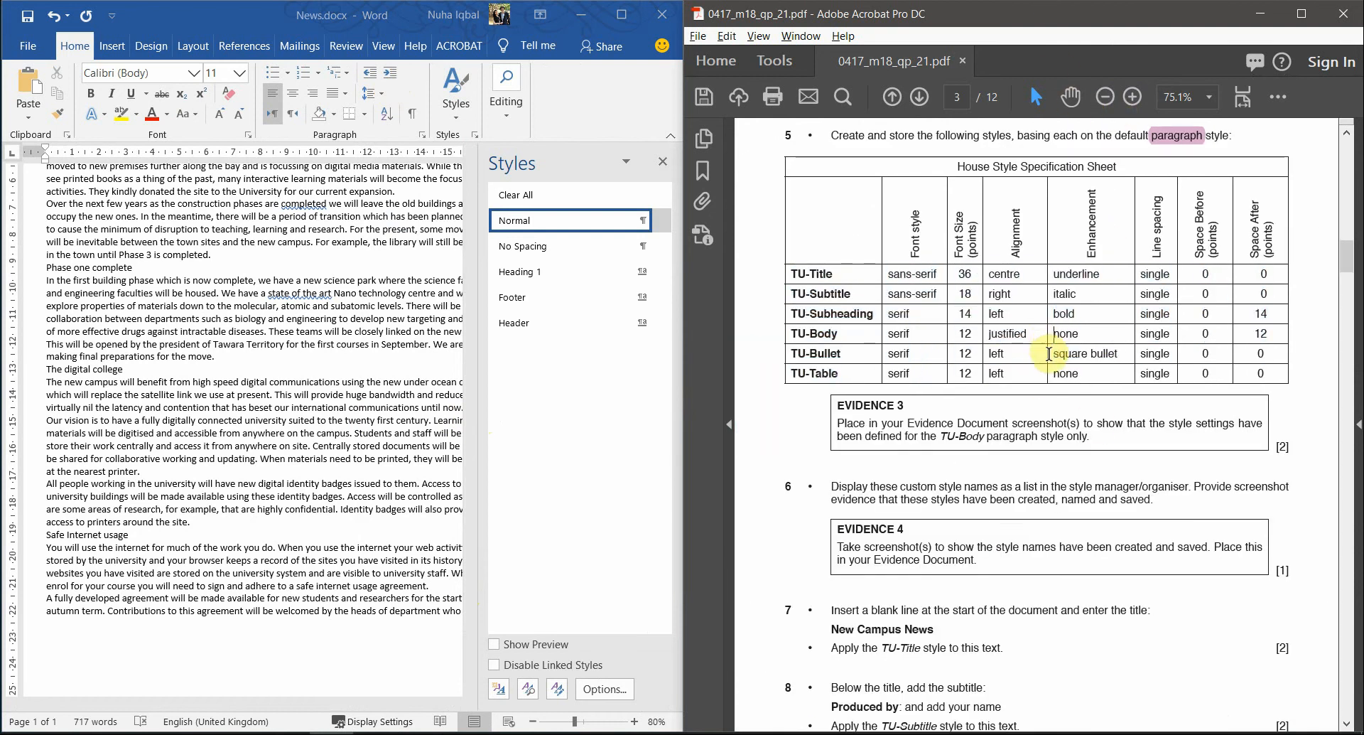
left_click(501, 694)
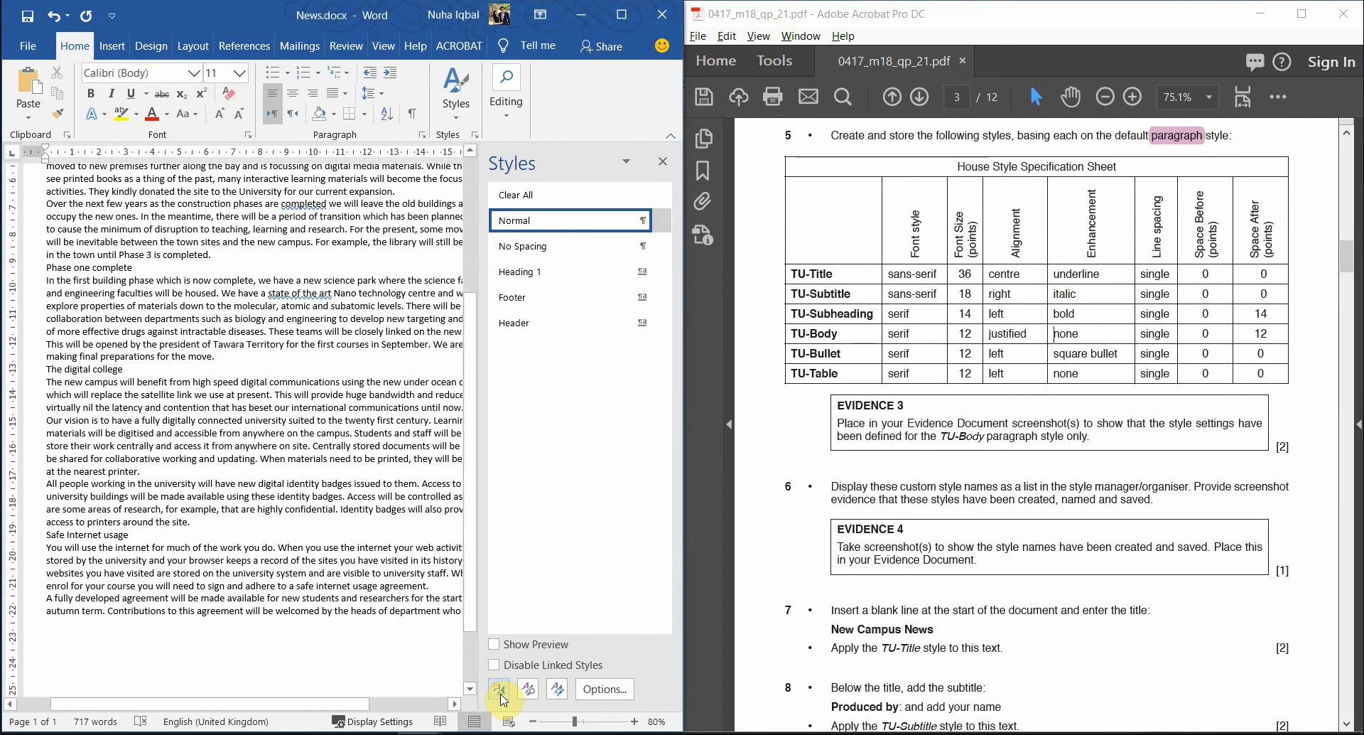
- Open Create New Style from Formatting, move it off the table, and select TU-Title in the PDF
left_click(501, 694)
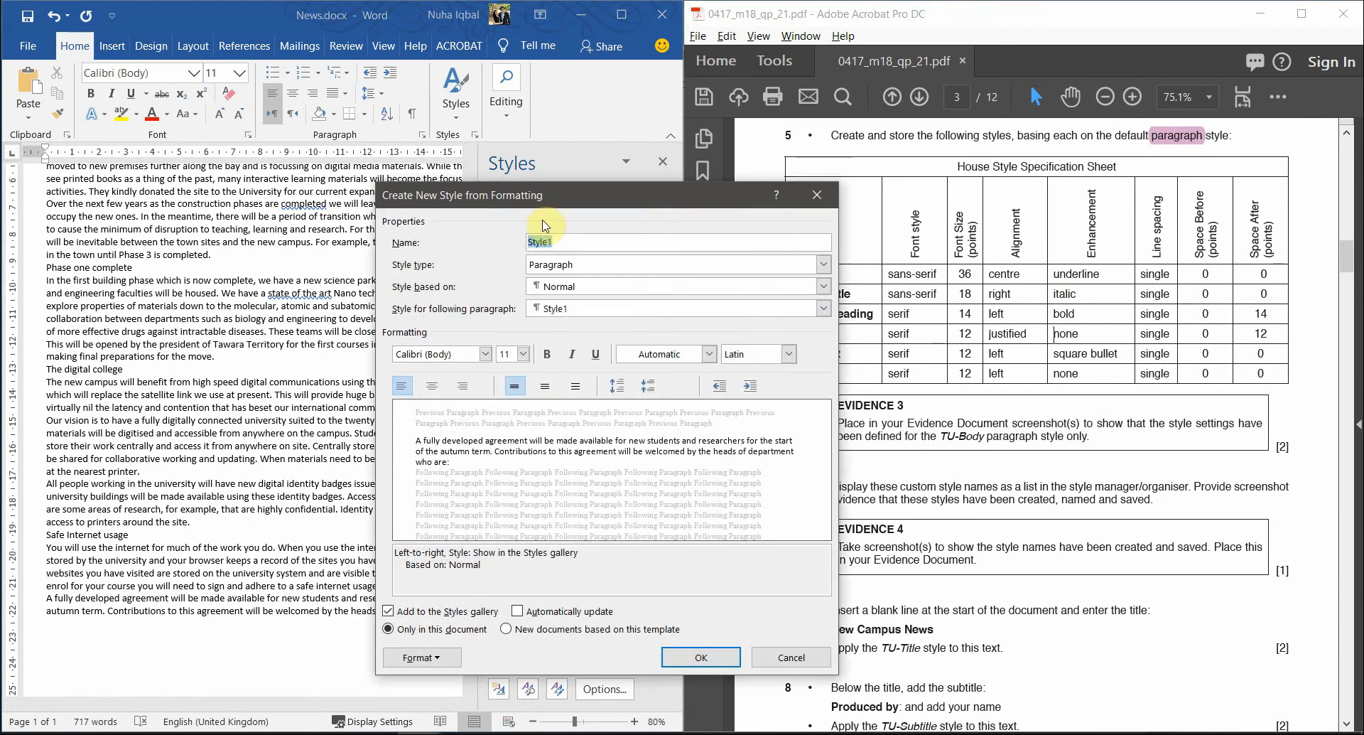
left_click_drag(547, 206, 386, 172)
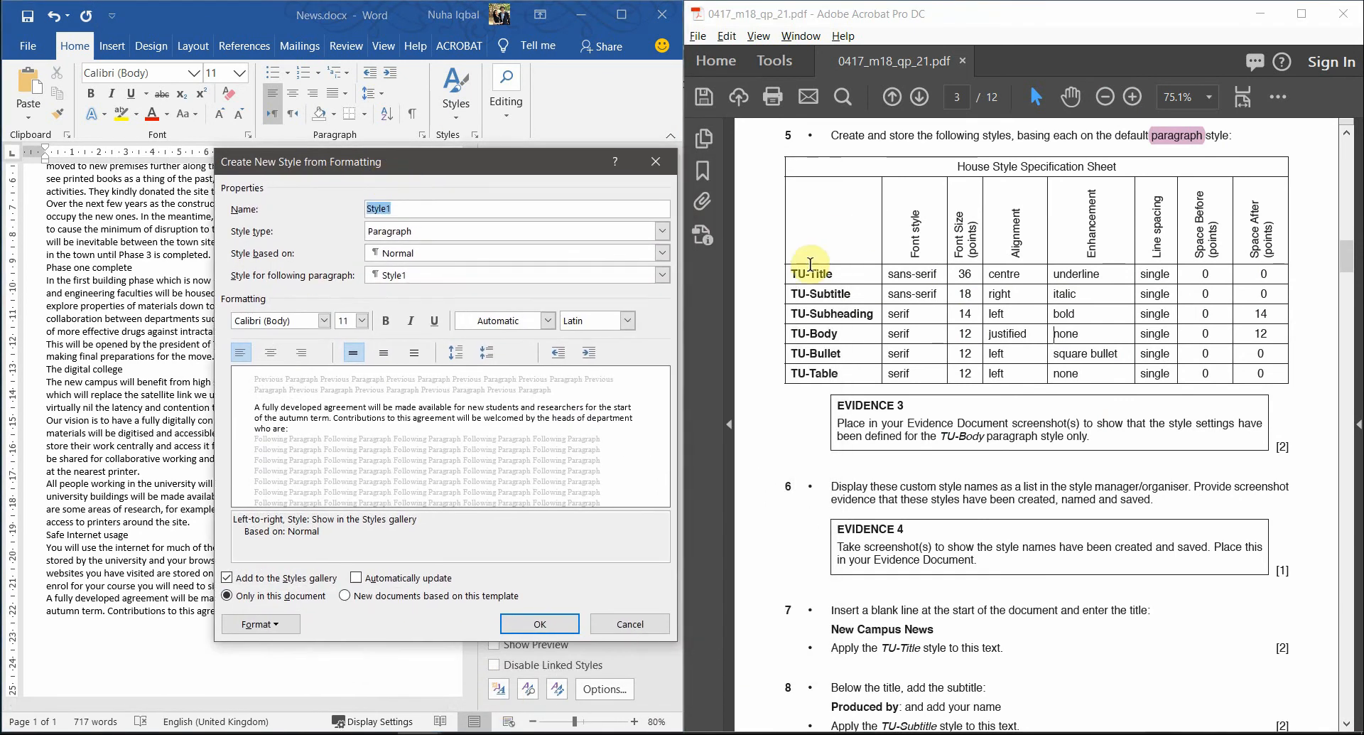
left_click(844, 277)
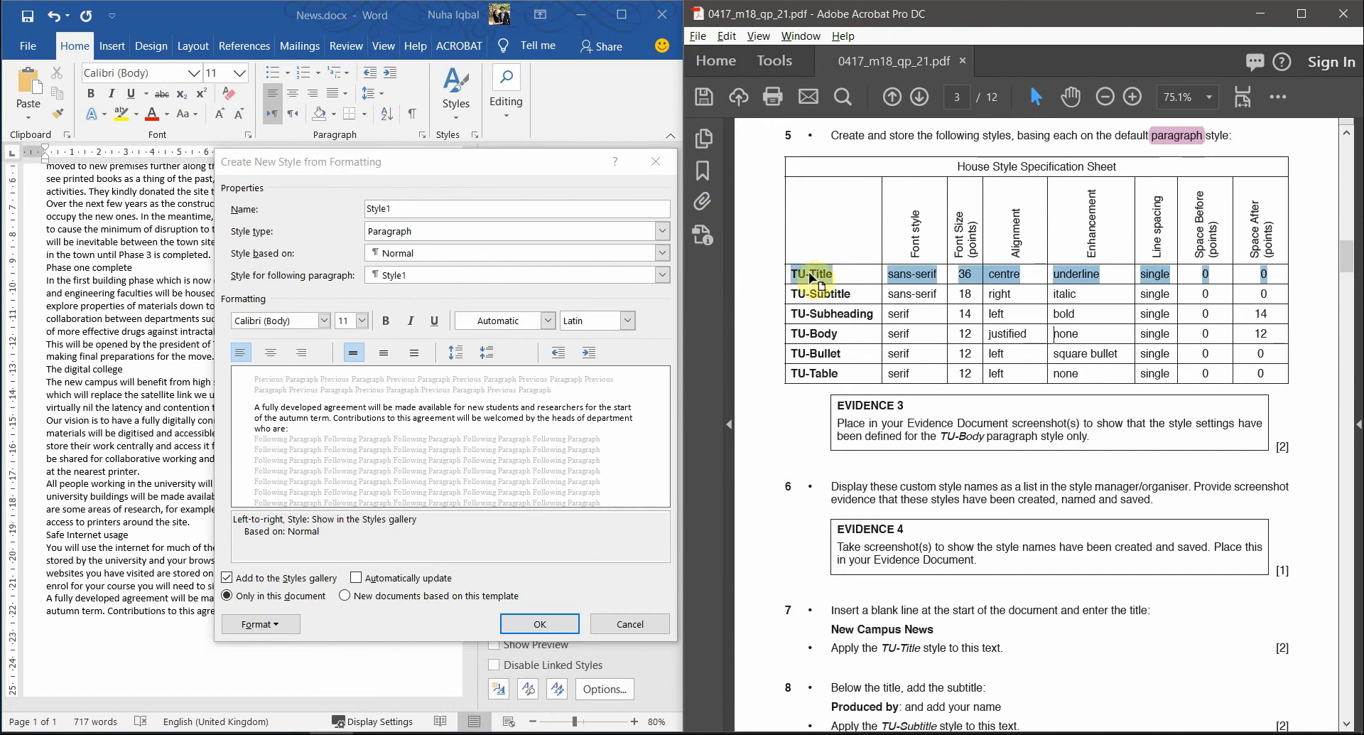
left_click_drag(836, 273, 787, 271)
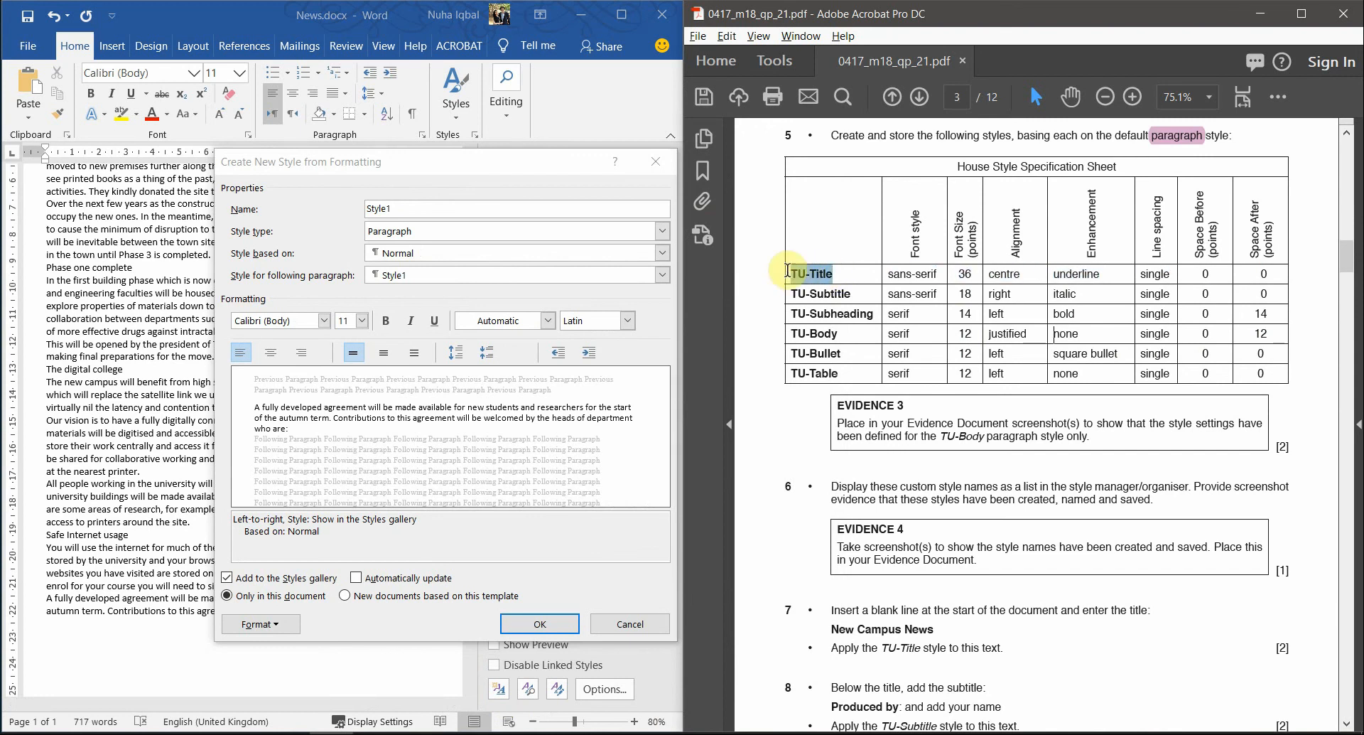
left_click(447, 208)
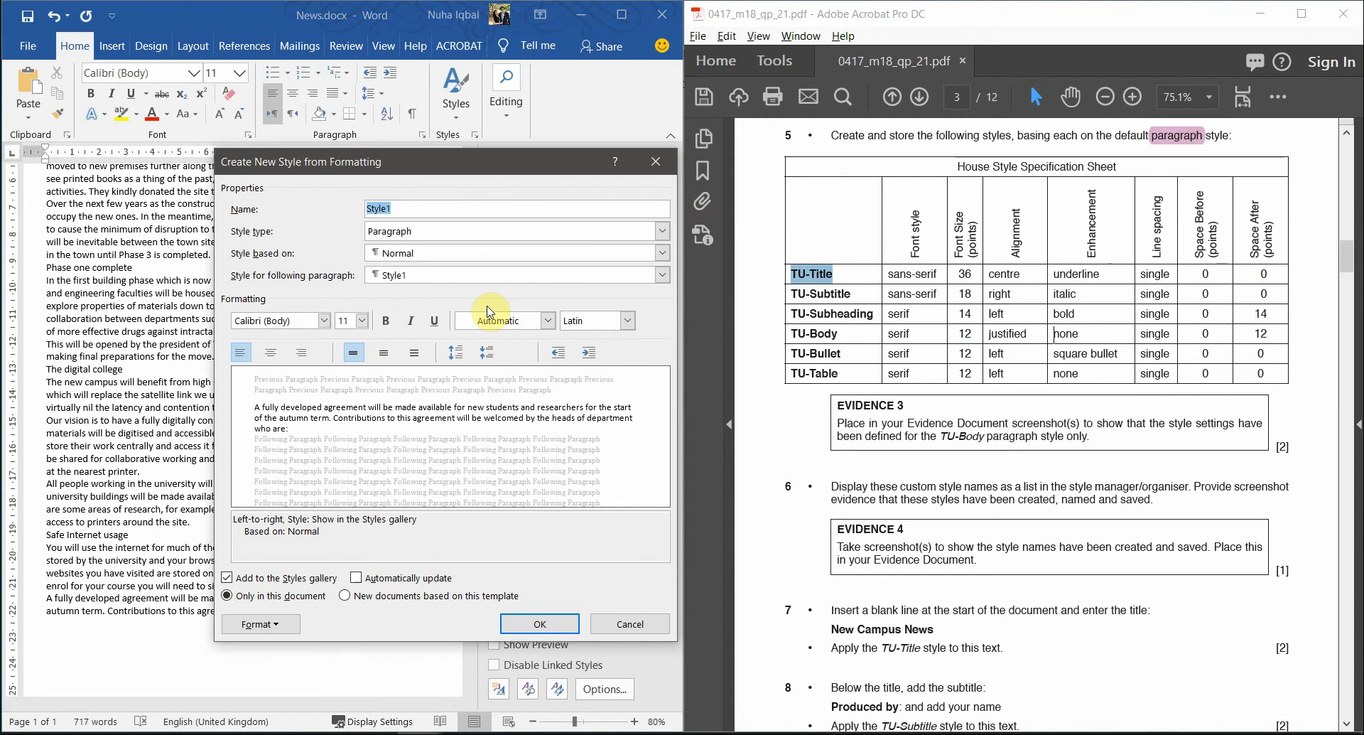
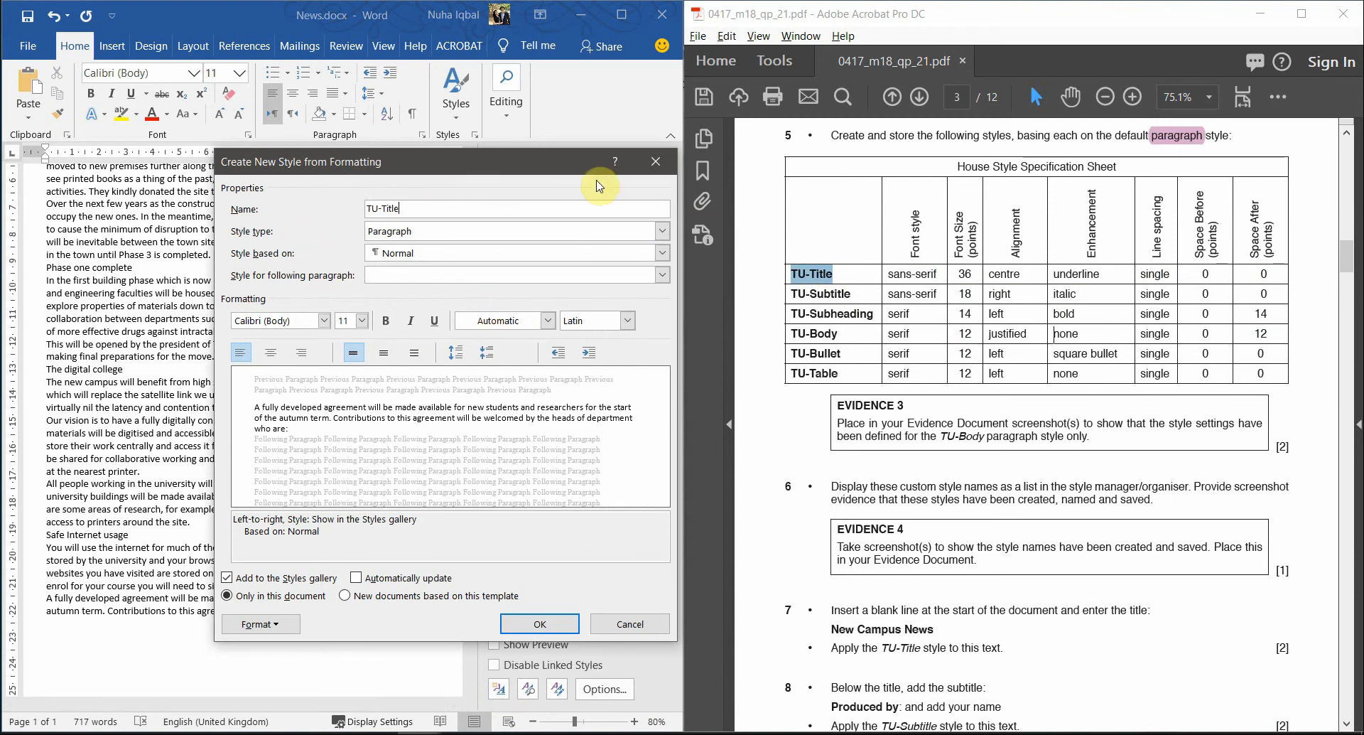
- Keep Paragraph as the style type and Normal as the base style, checking the spec sheet
left_click(417, 238)
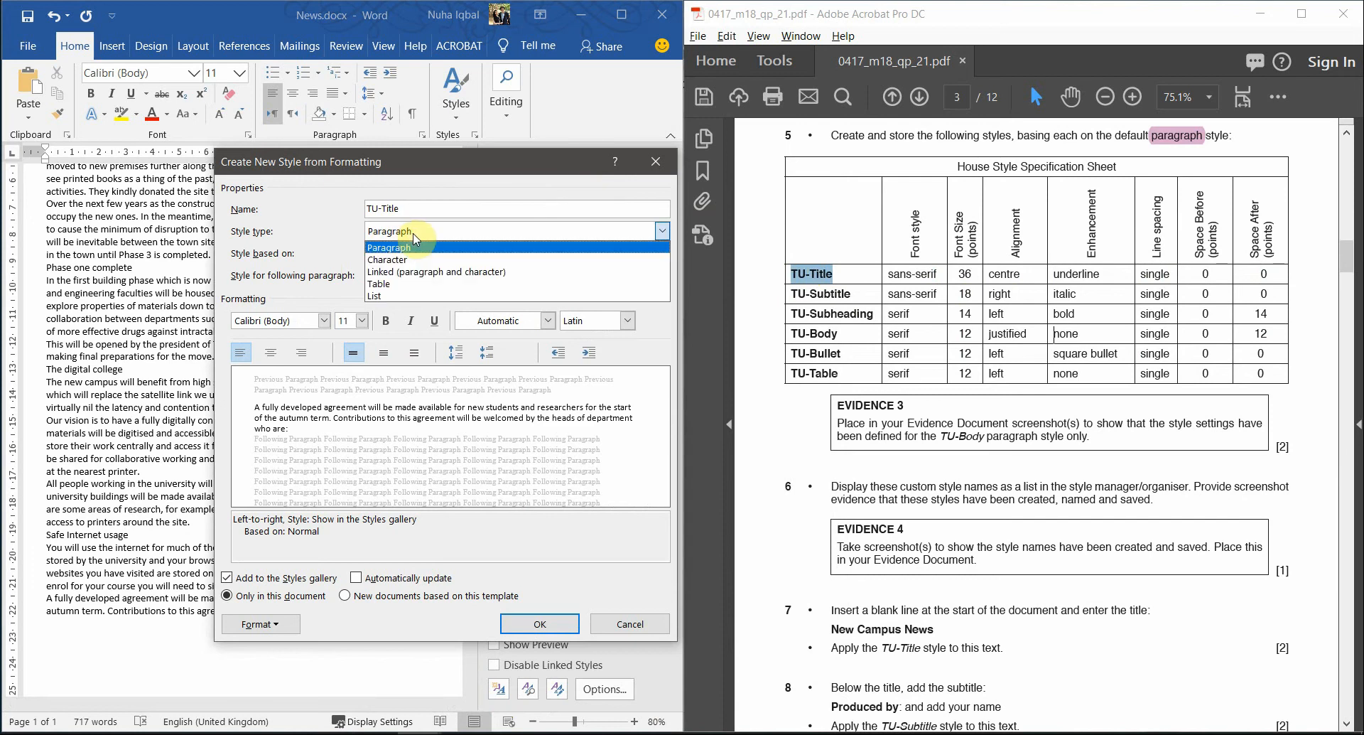
left_click(409, 232)
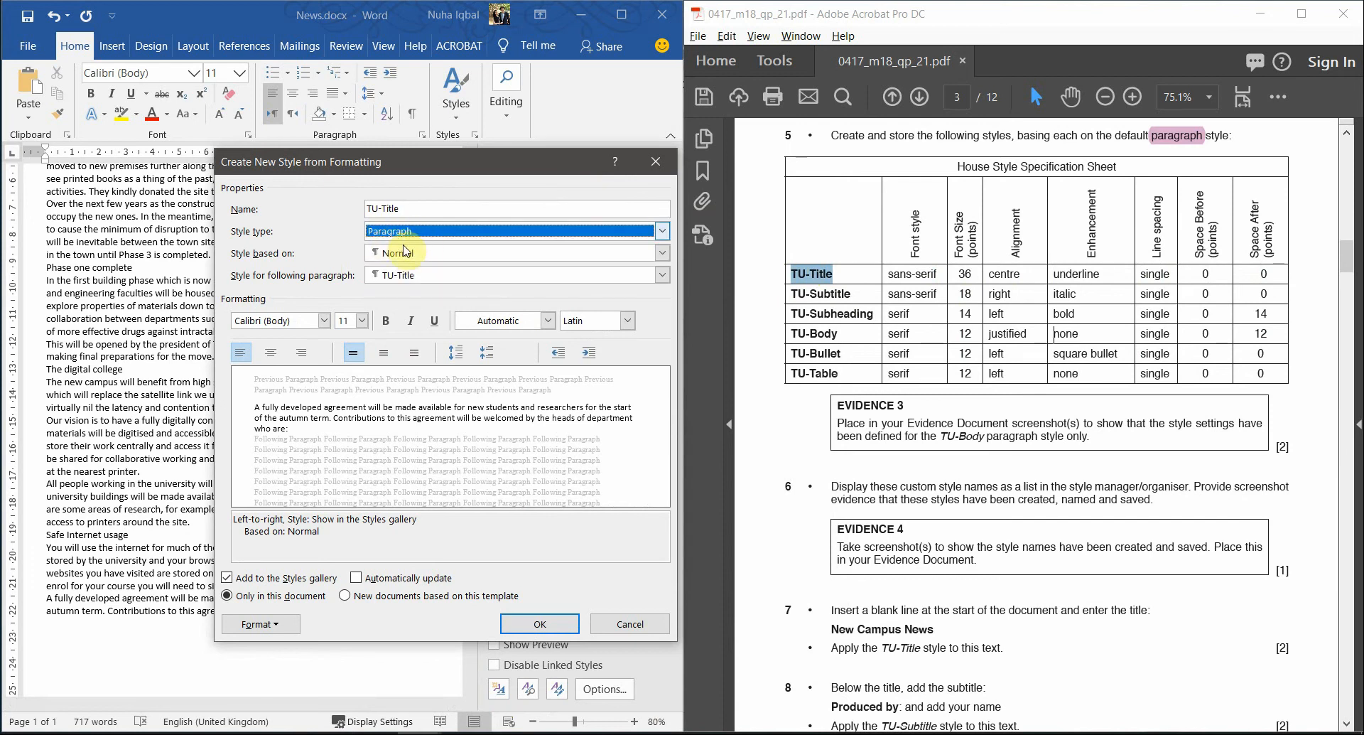
left_click(1185, 138)
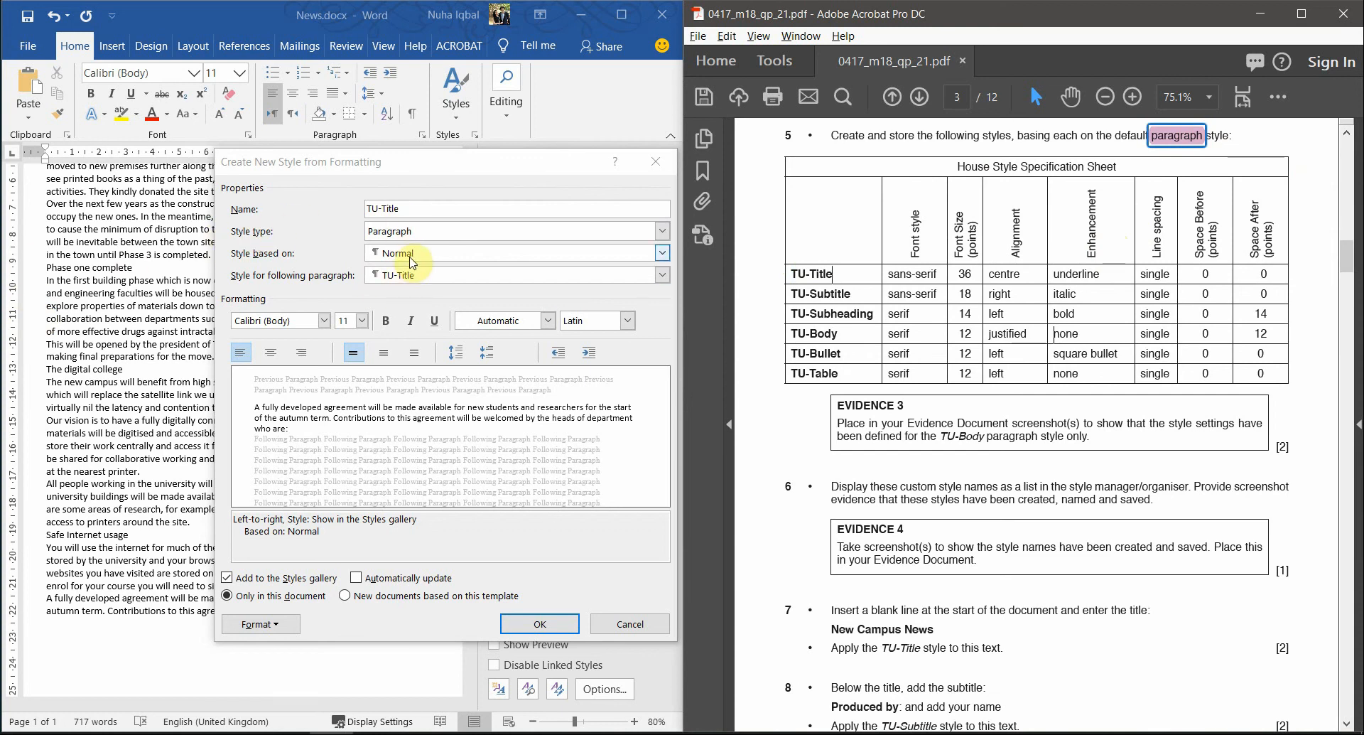
left_click(411, 259)
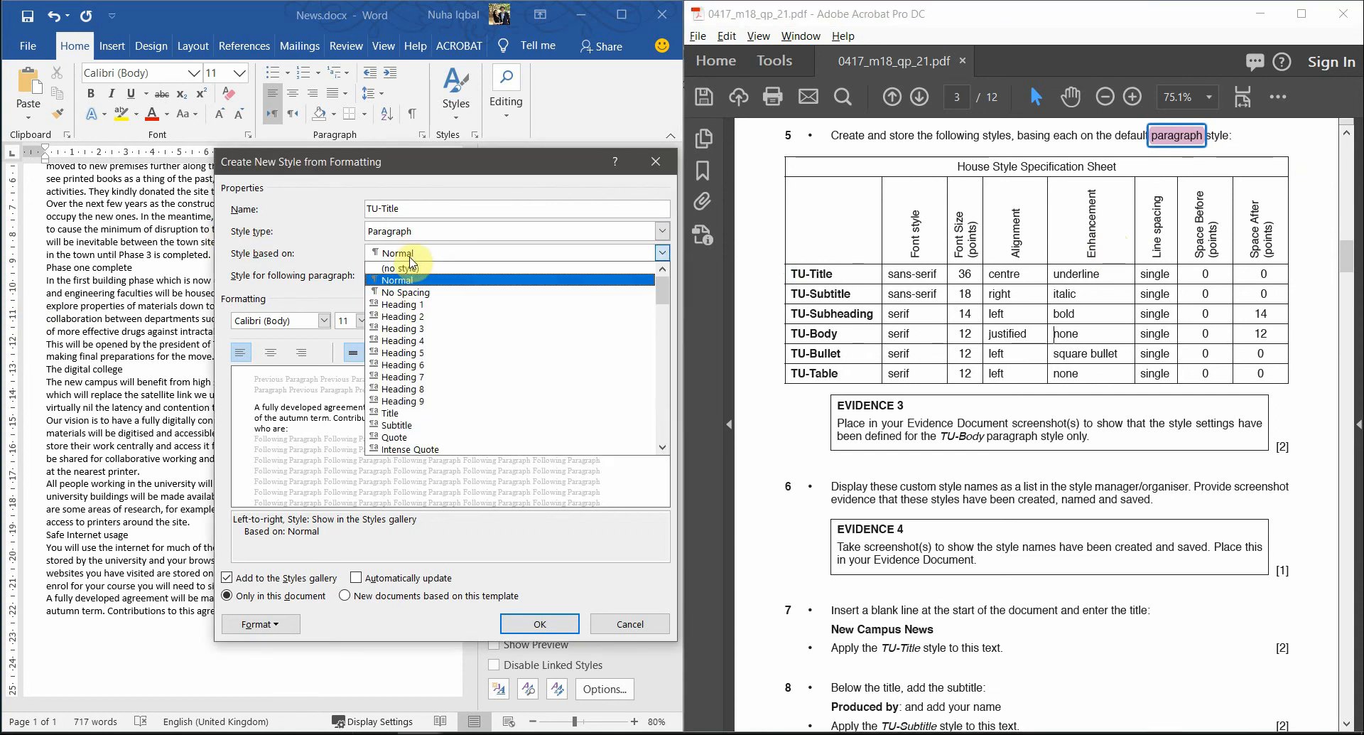
left_click(411, 263)
left_click_drag(849, 292, 790, 272)
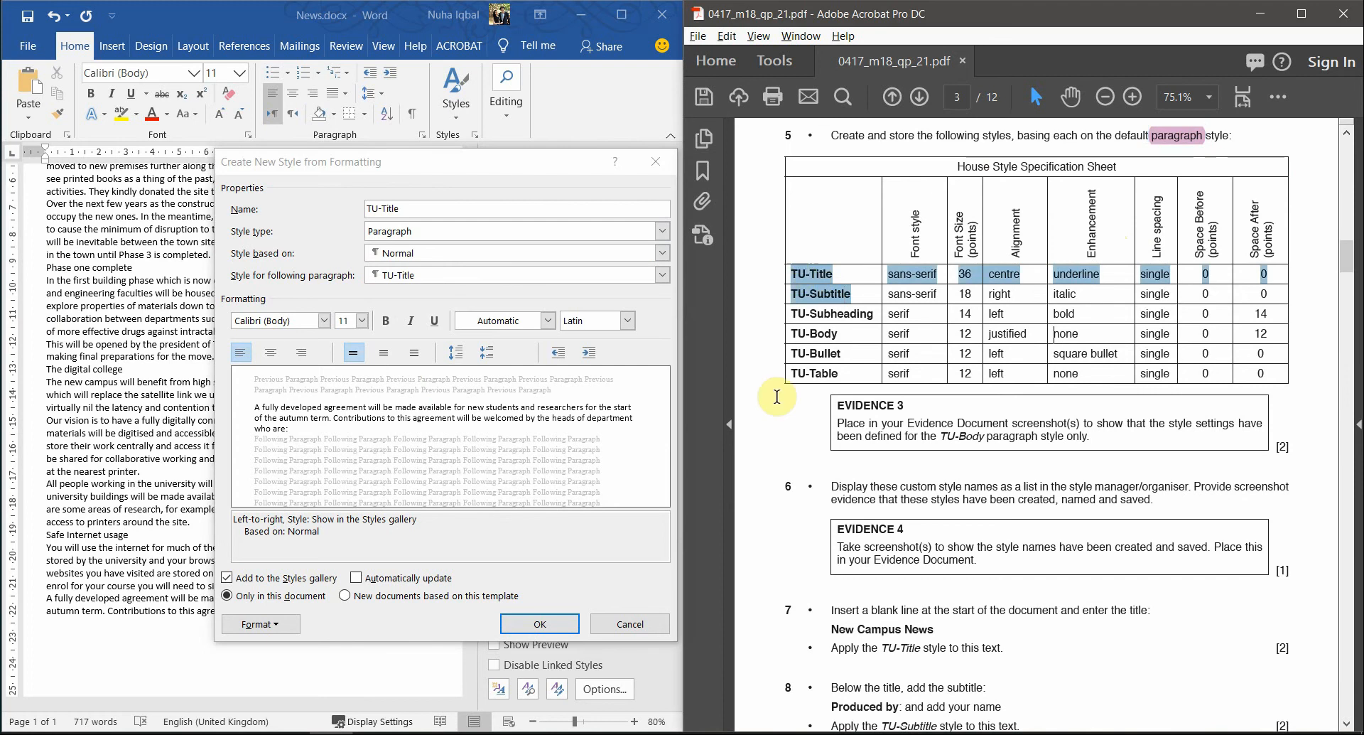
left_click(409, 254)
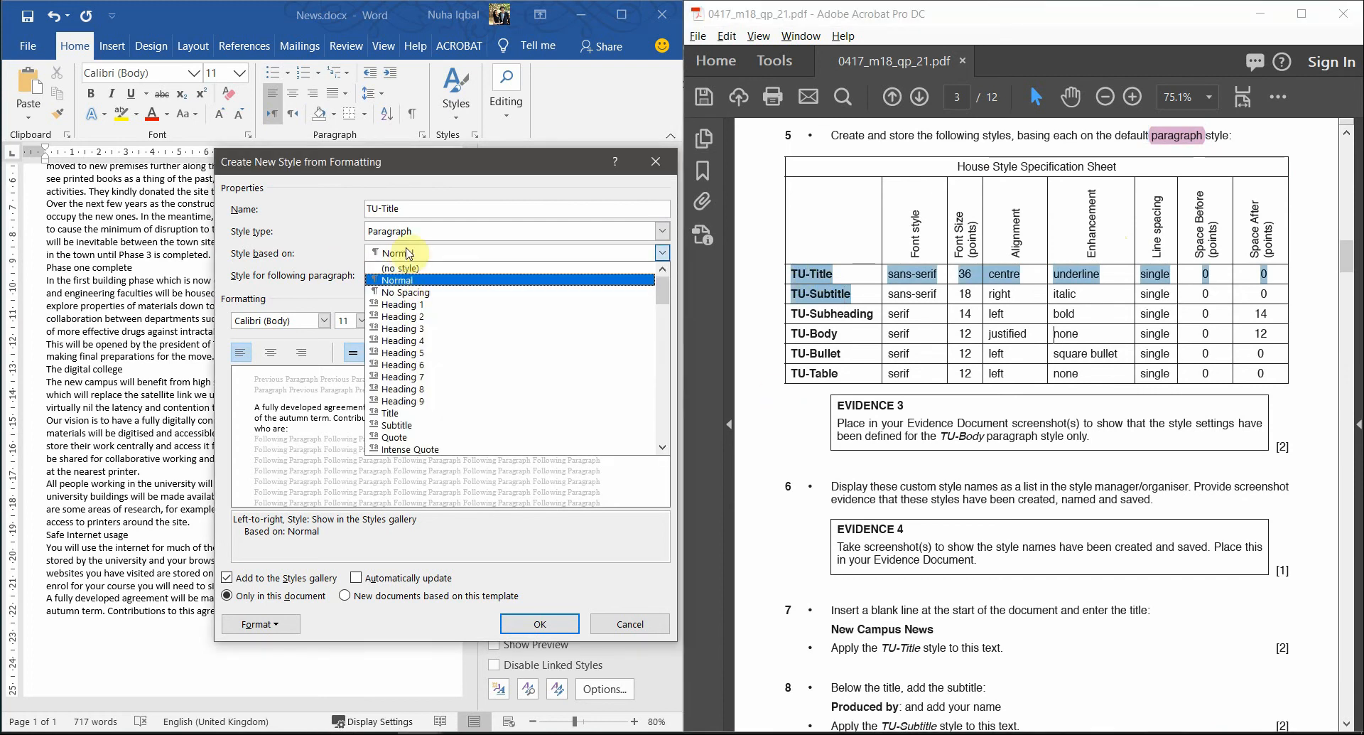
left_click(412, 257)
left_click(827, 302)
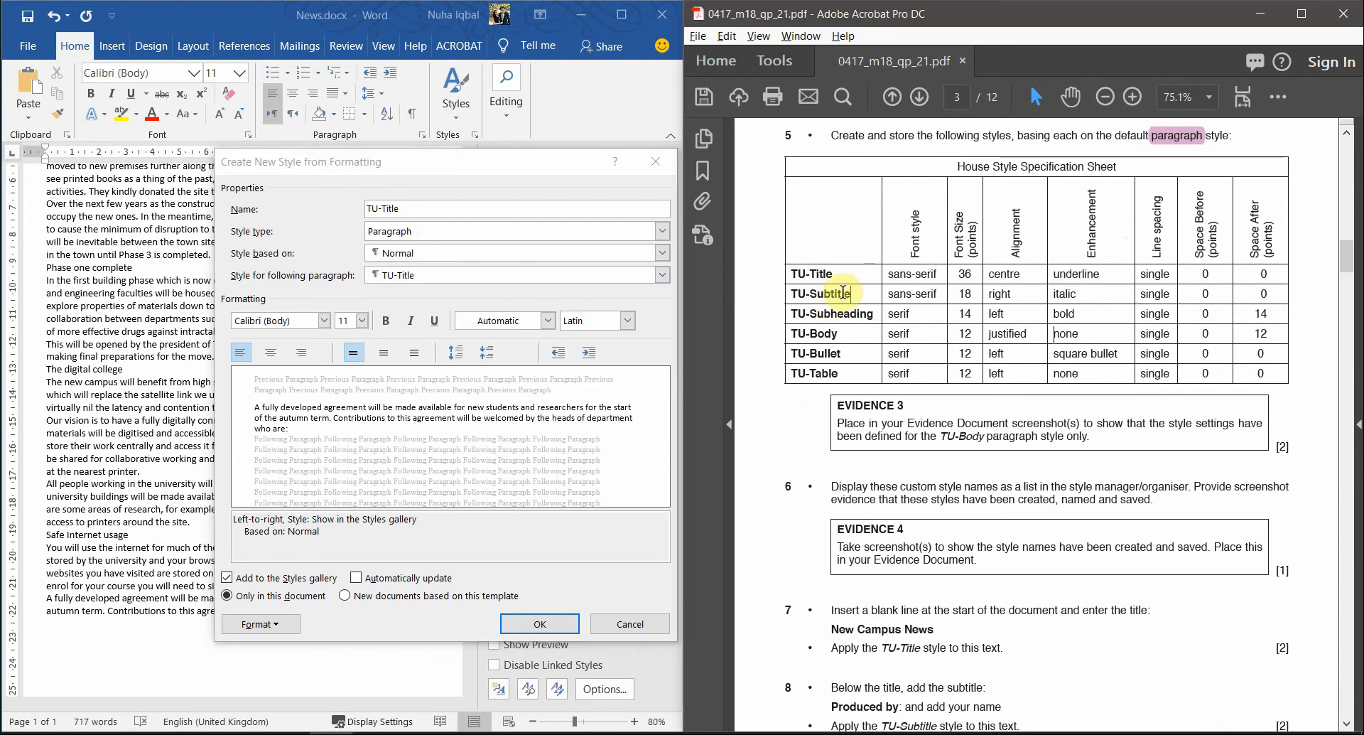
- Compare the TU-Title and TU-Subtitle rows in the spec and reconfirm Normal as the base
left_click_drag(836, 292, 824, 292)
left_click(416, 253)
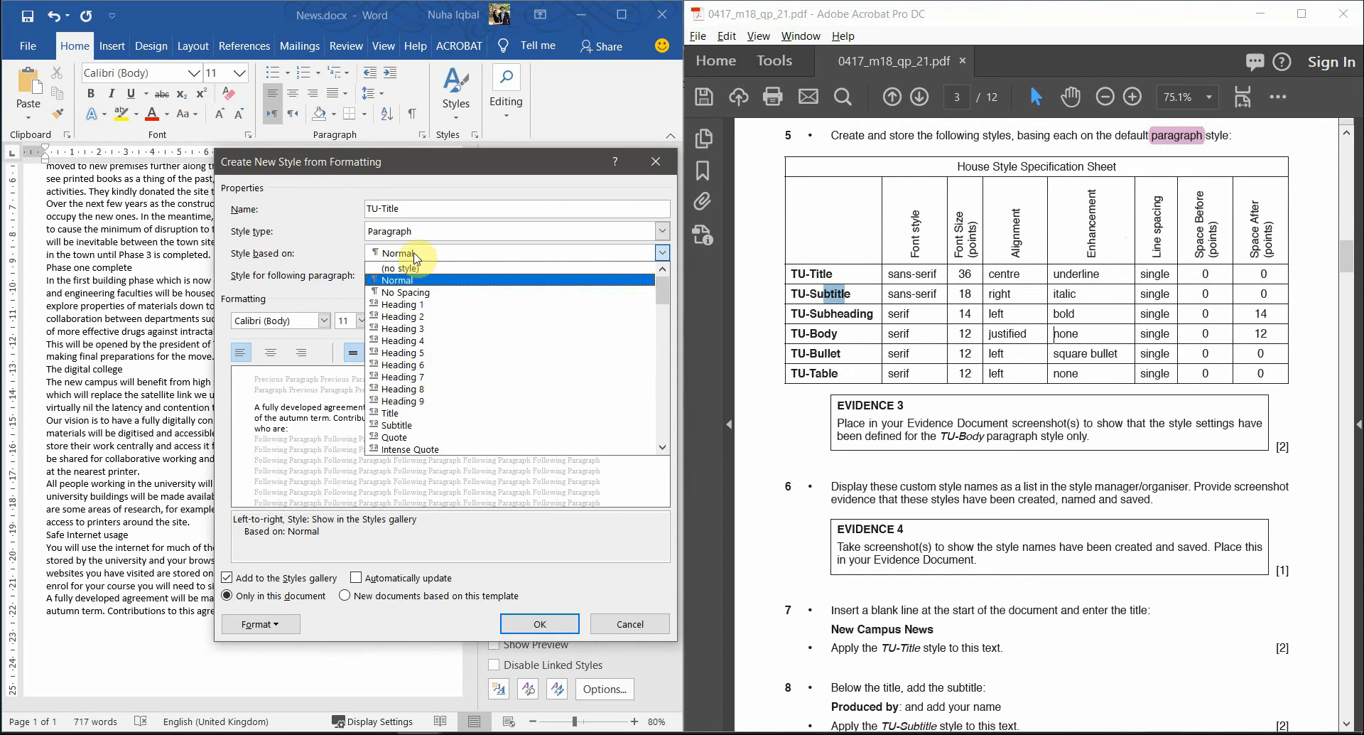
left_click_drag(834, 274, 811, 274)
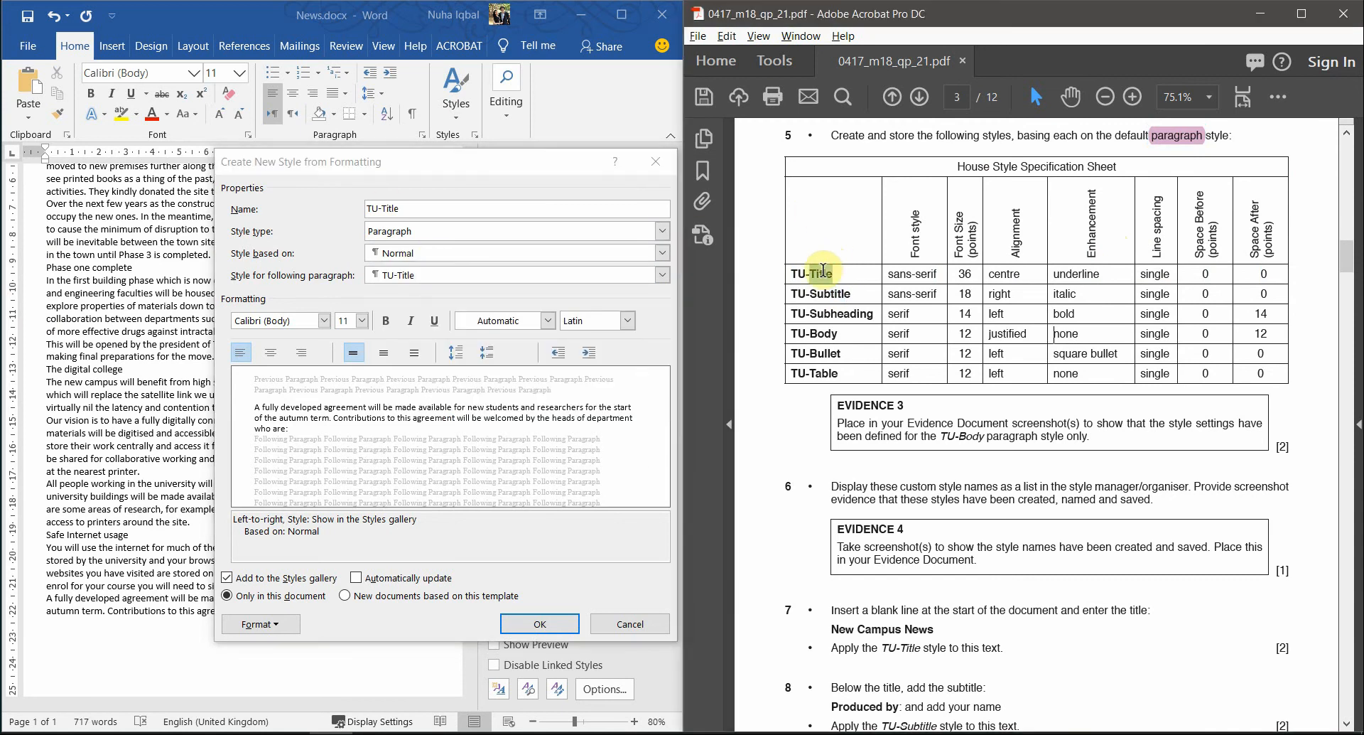
left_click(833, 313)
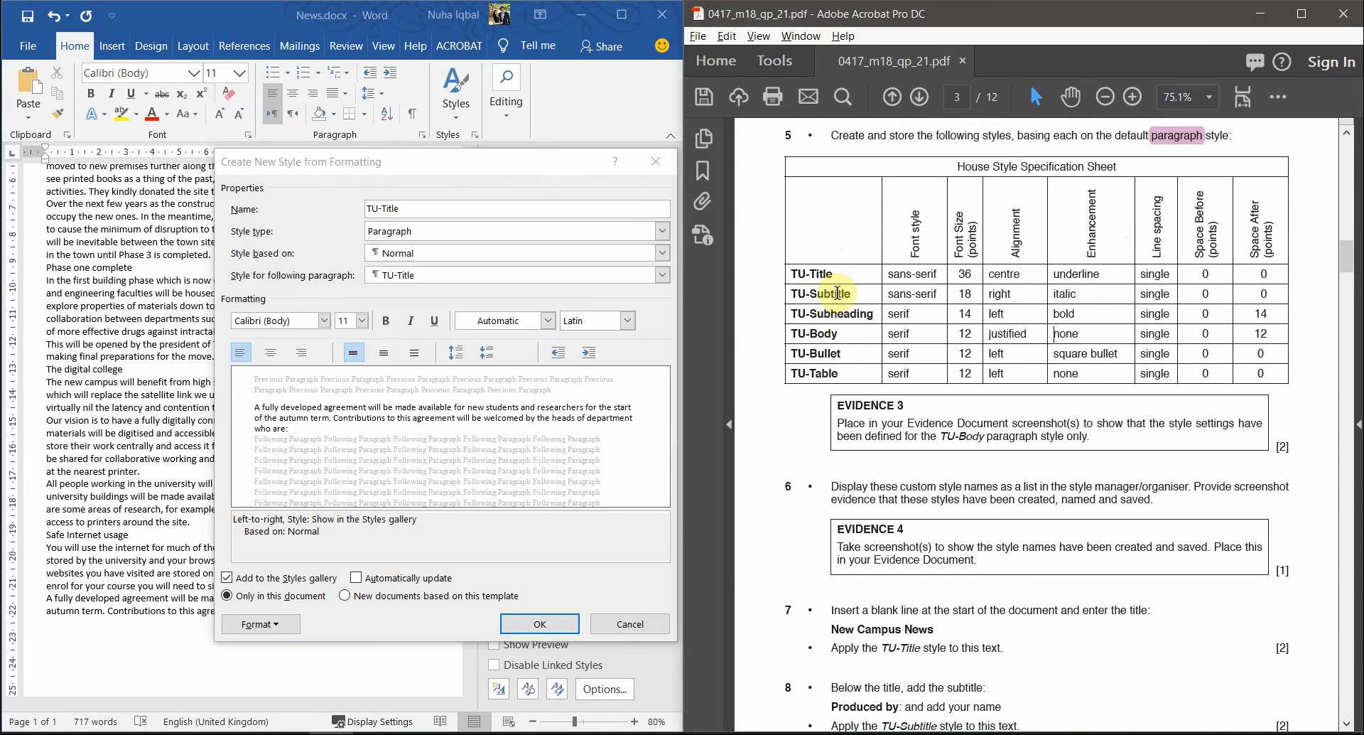
left_click_drag(837, 293, 851, 293)
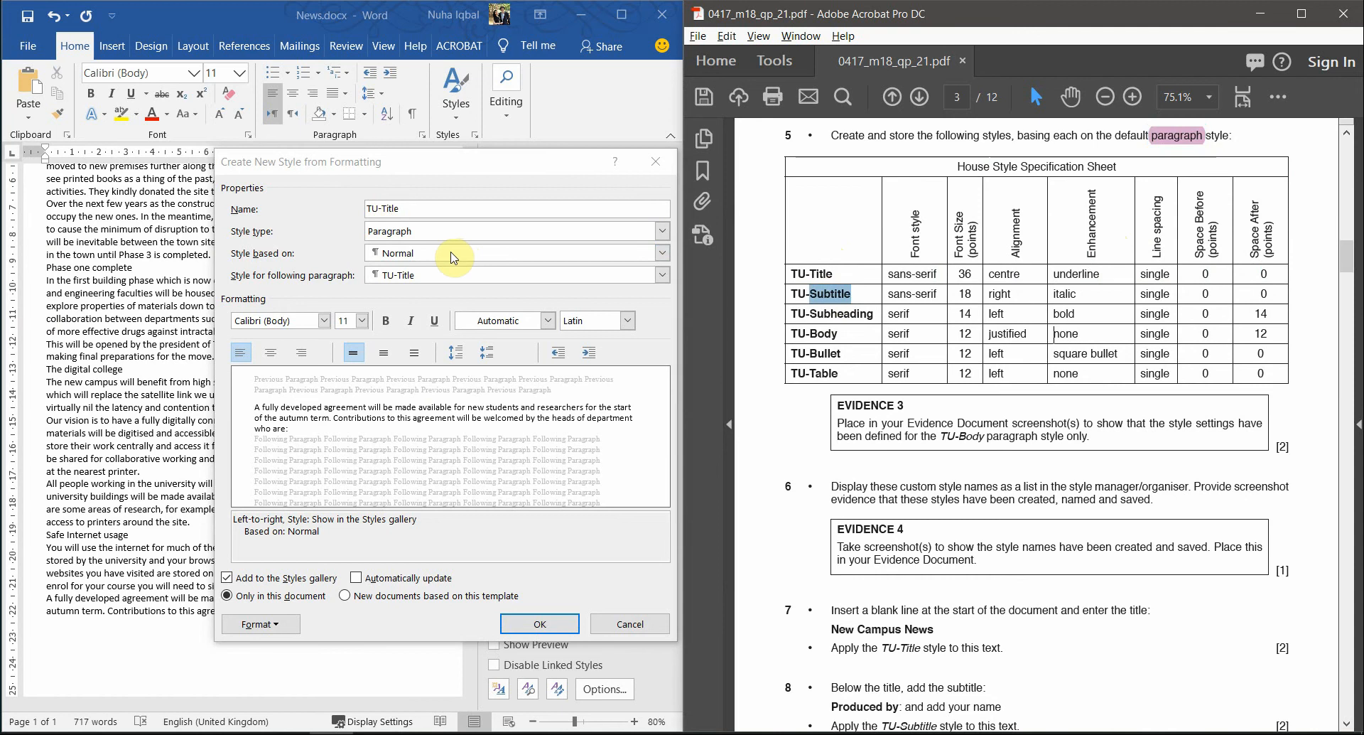
left_click(454, 258)
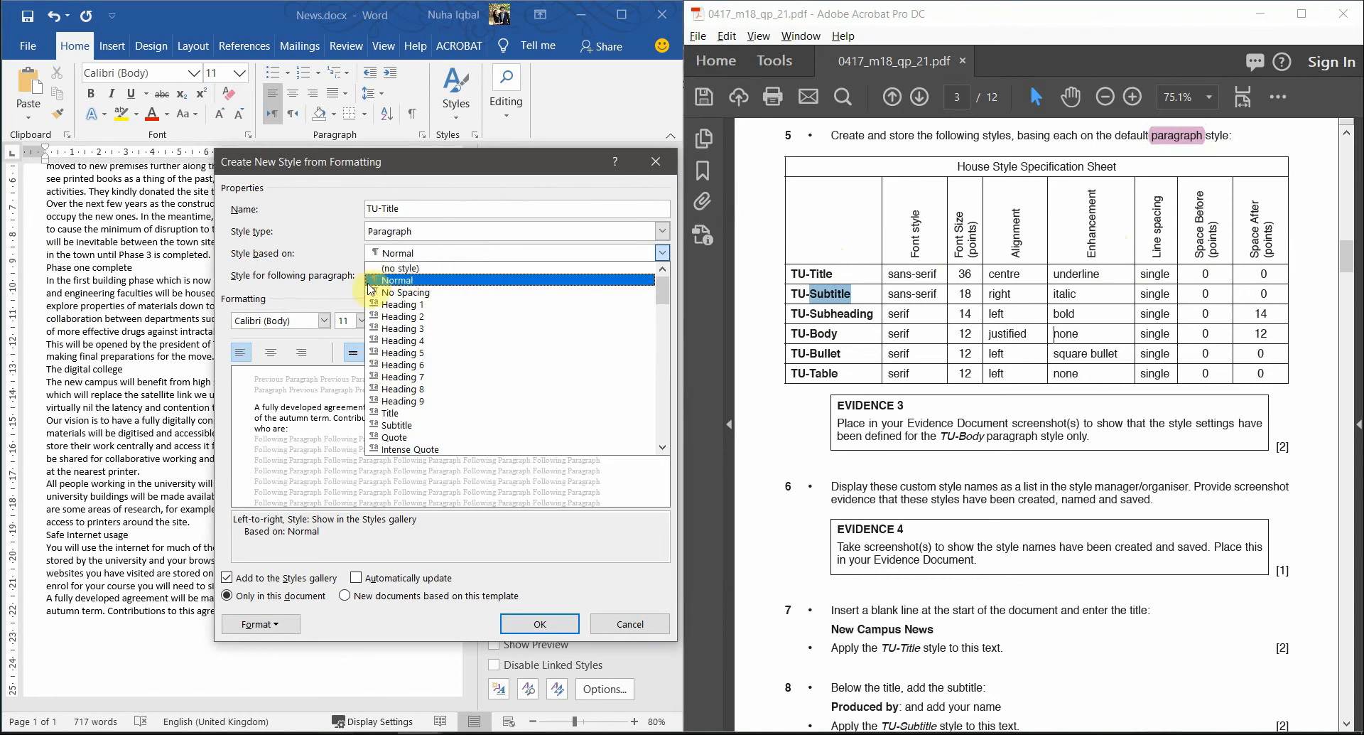
left_click(394, 281)
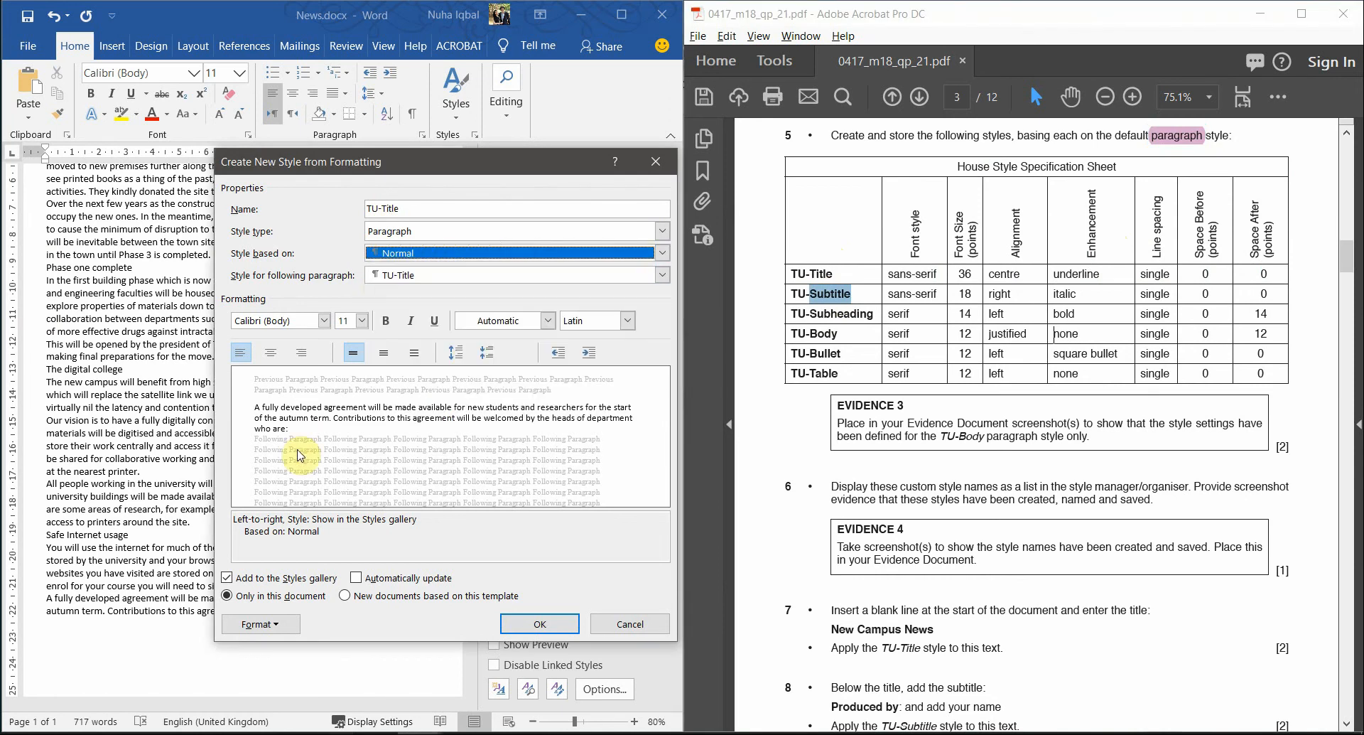
- Set the following paragraph style to TU-Title and look up its sans-serif font in the spec
left_click(403, 280)
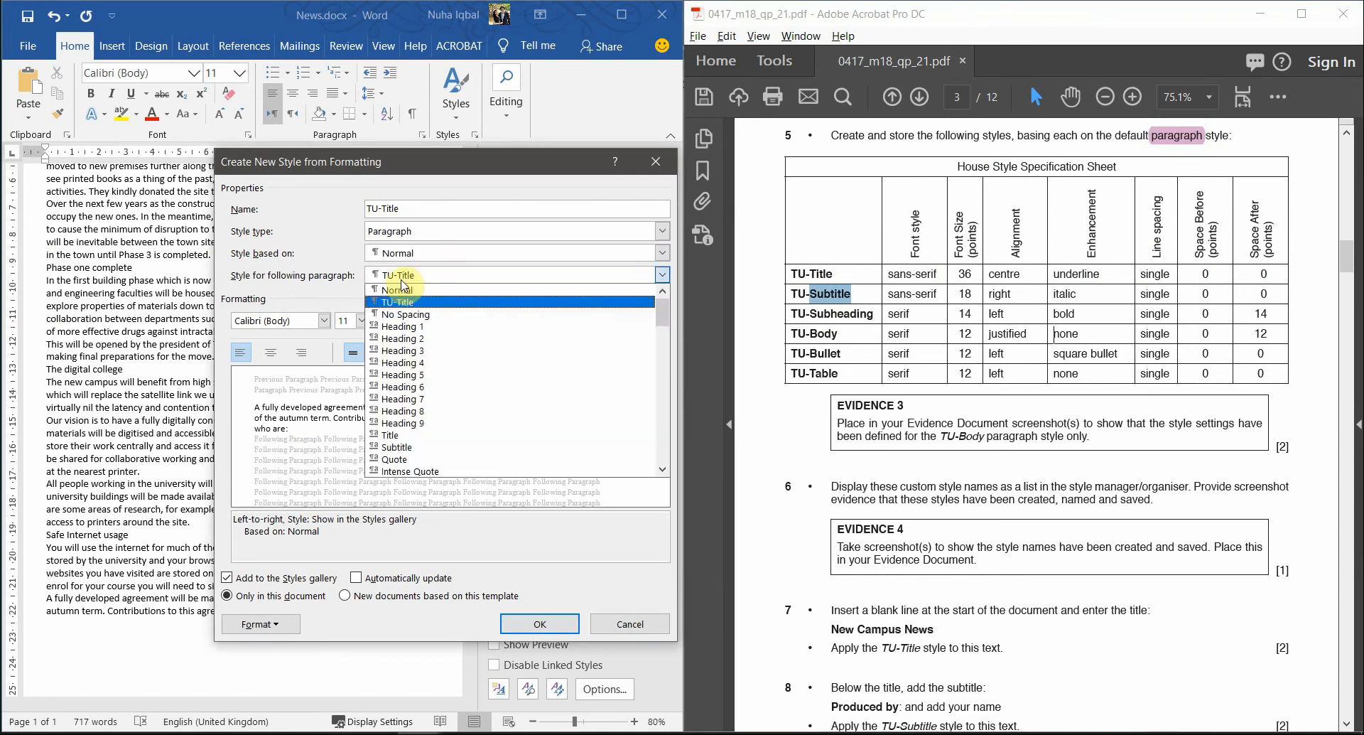
left_click(402, 282)
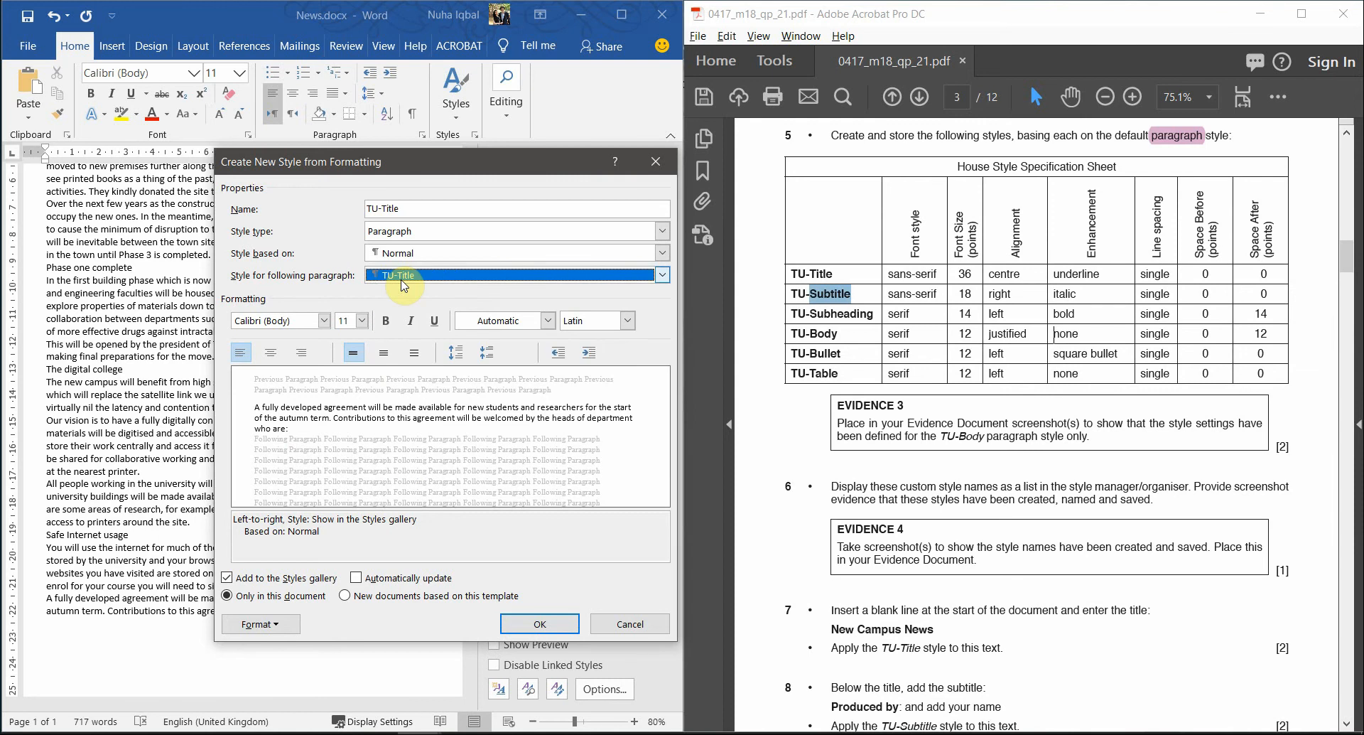
double_click(386, 209)
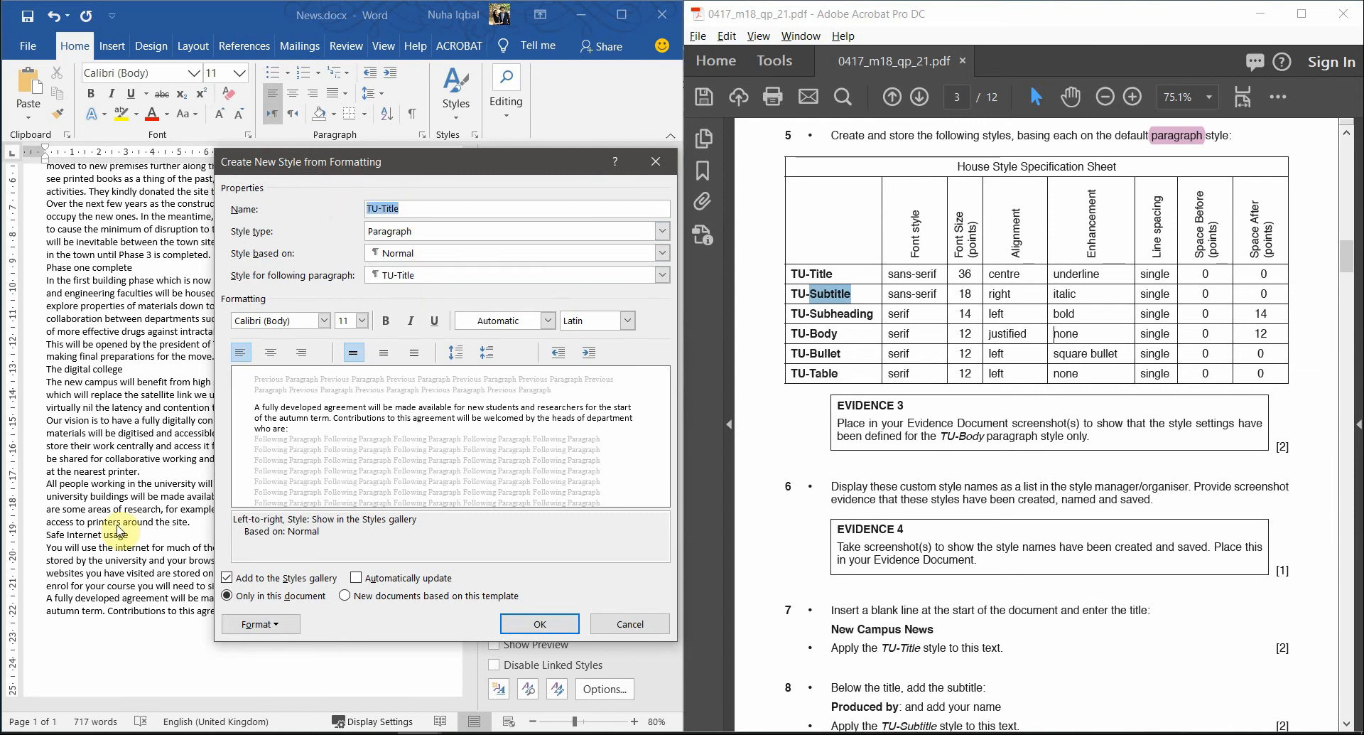
left_click(906, 279)
left_click_drag(837, 273, 788, 274)
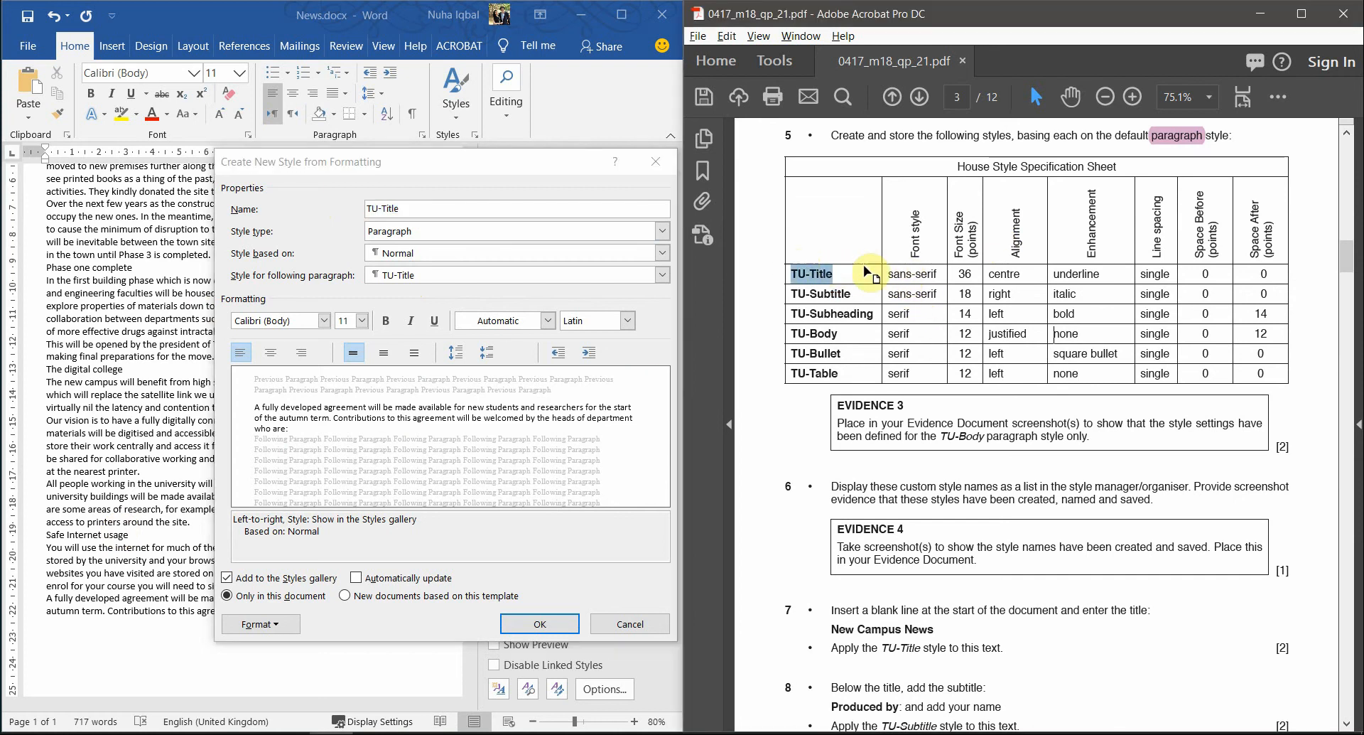
double_click(899, 274)
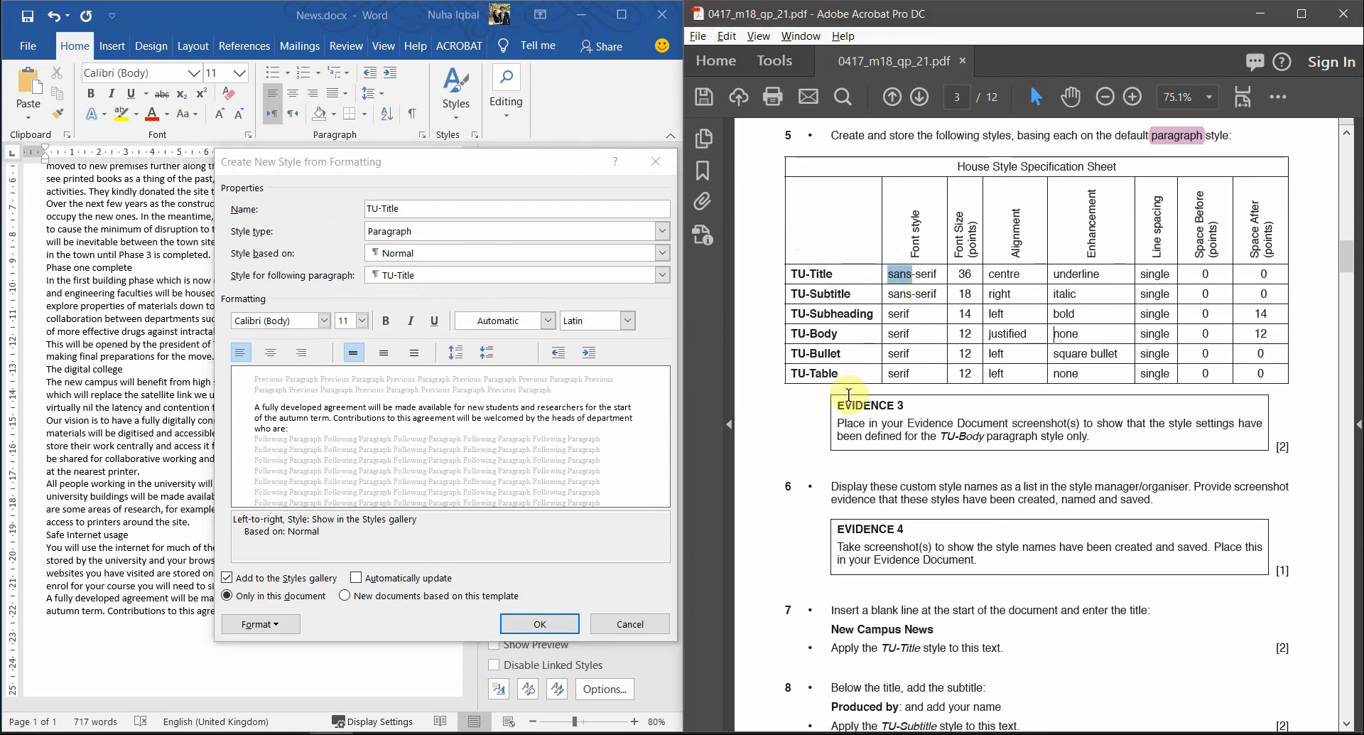
- Give TU-Title Calibri (Body) at 36 pt, centred and underlined, matching the spec sheet values
left_click(329, 326)
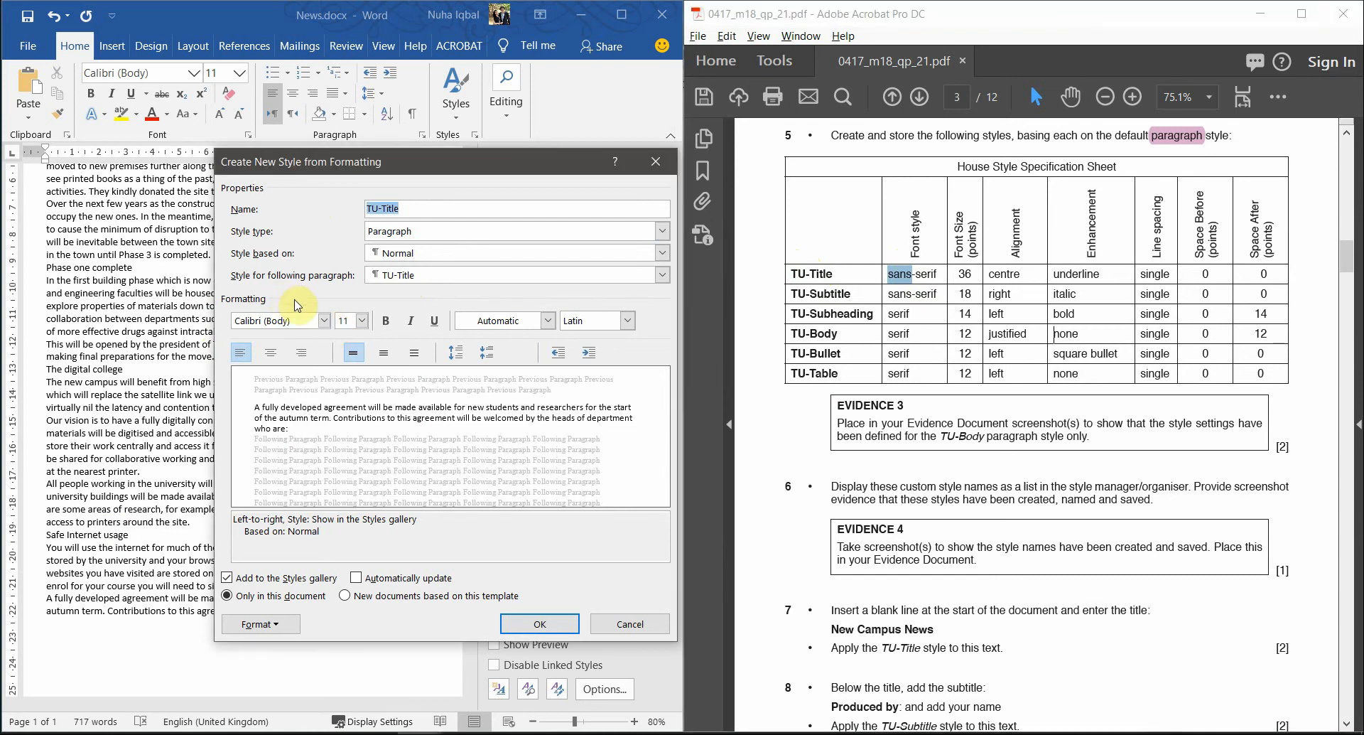
left_click(324, 321)
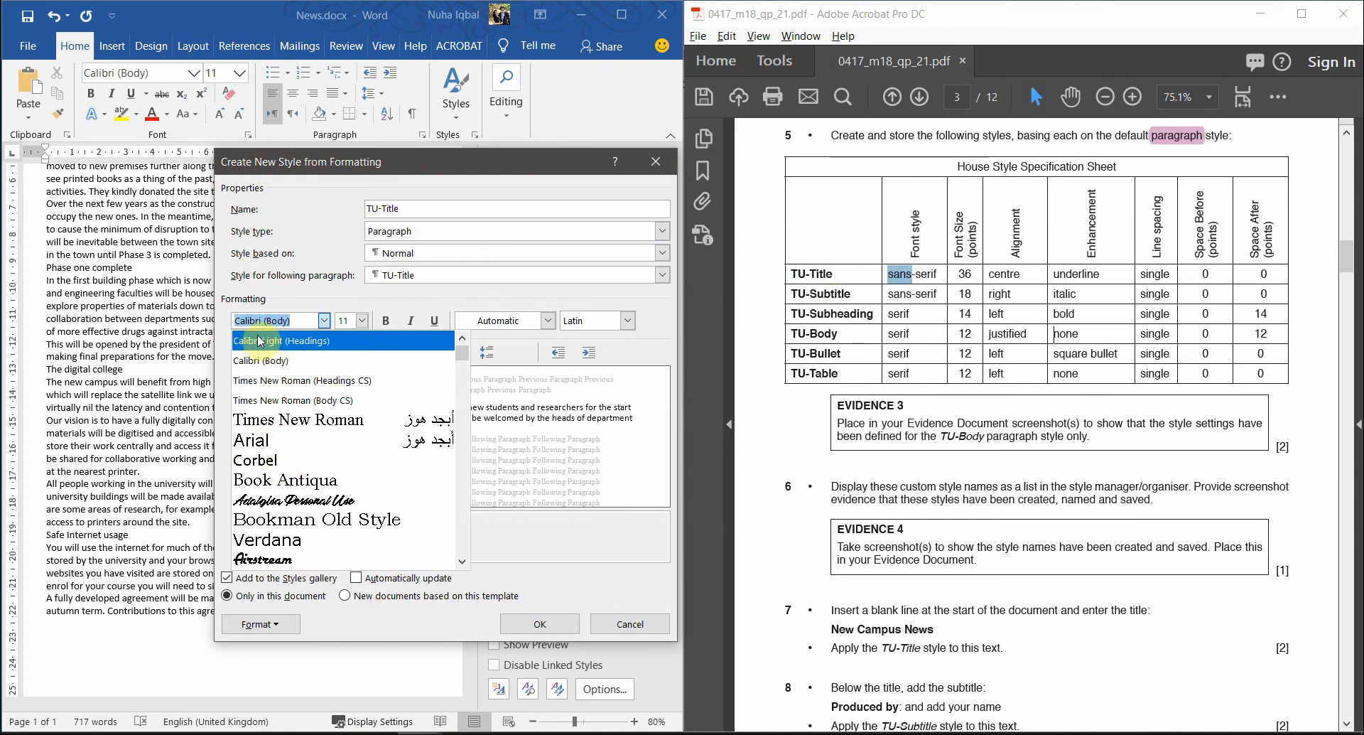
left_click(276, 364)
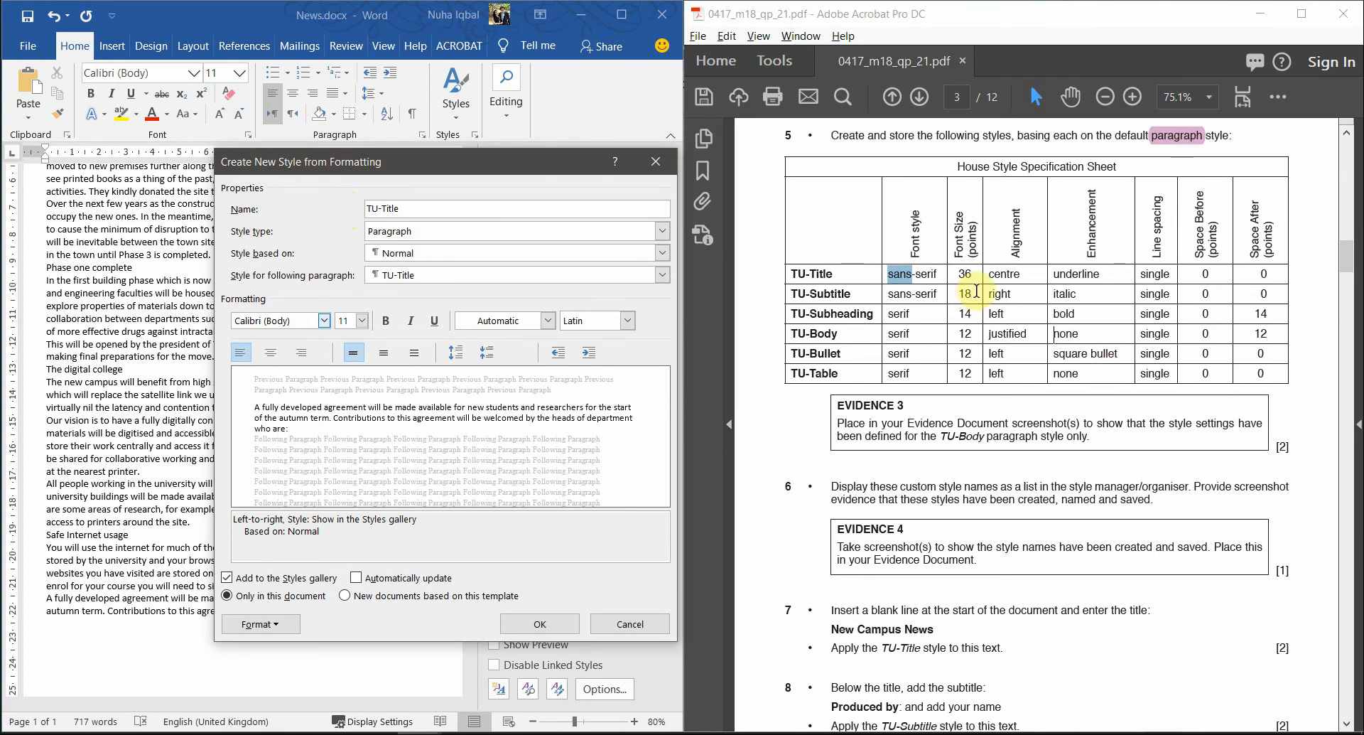
left_click_drag(975, 277, 967, 276)
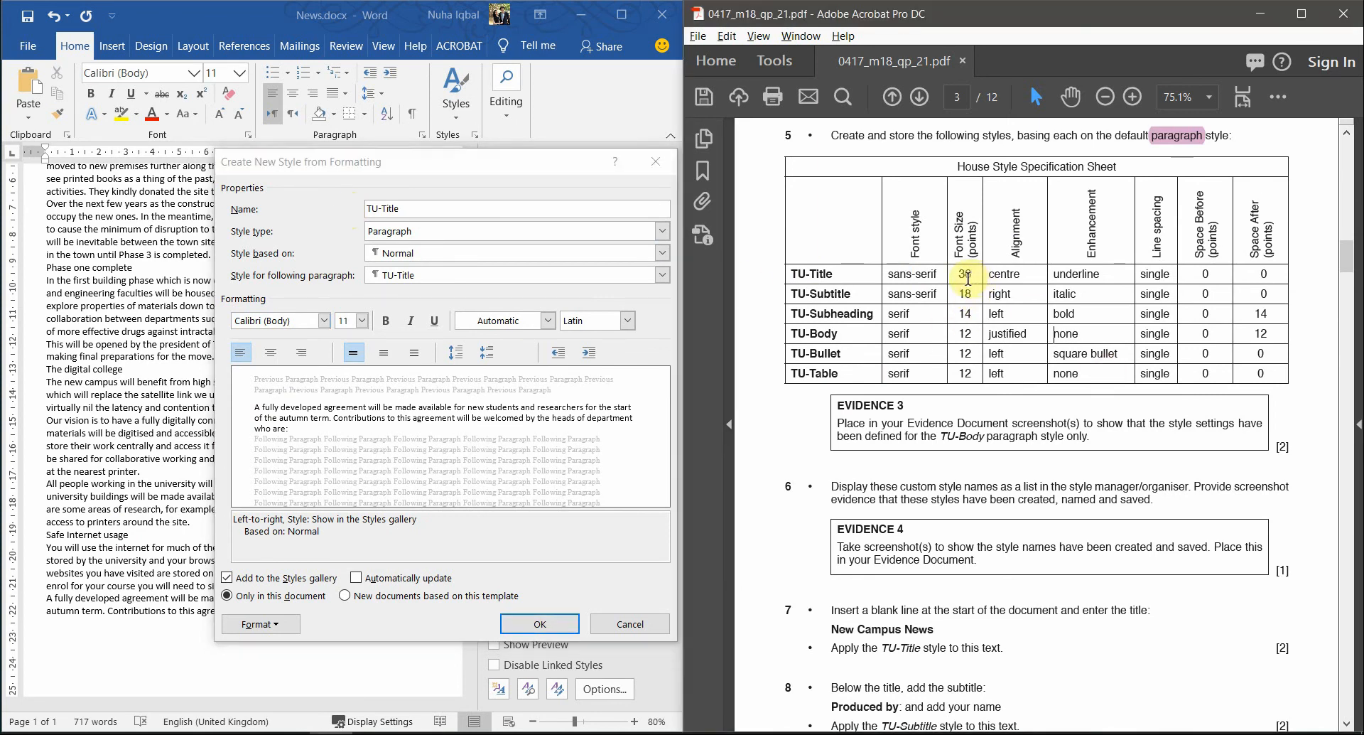
left_click(344, 321)
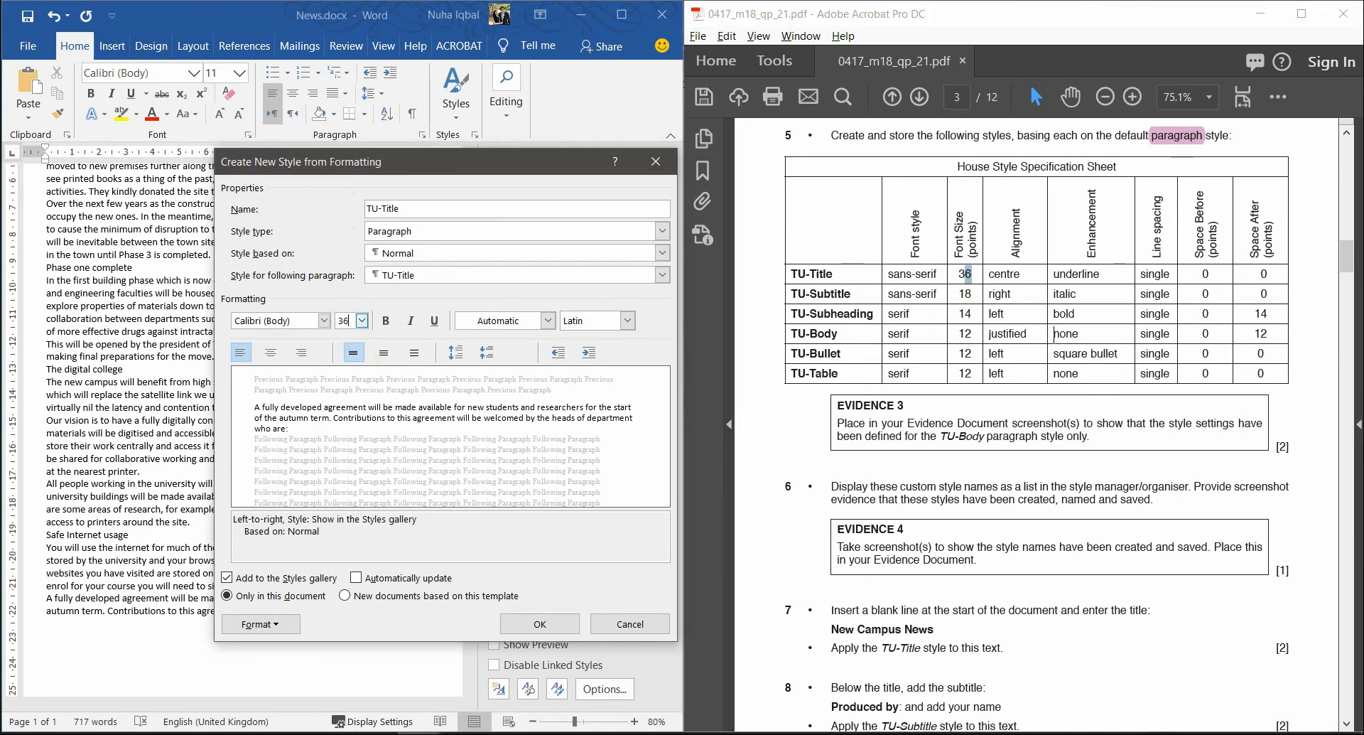
double_click(1005, 276)
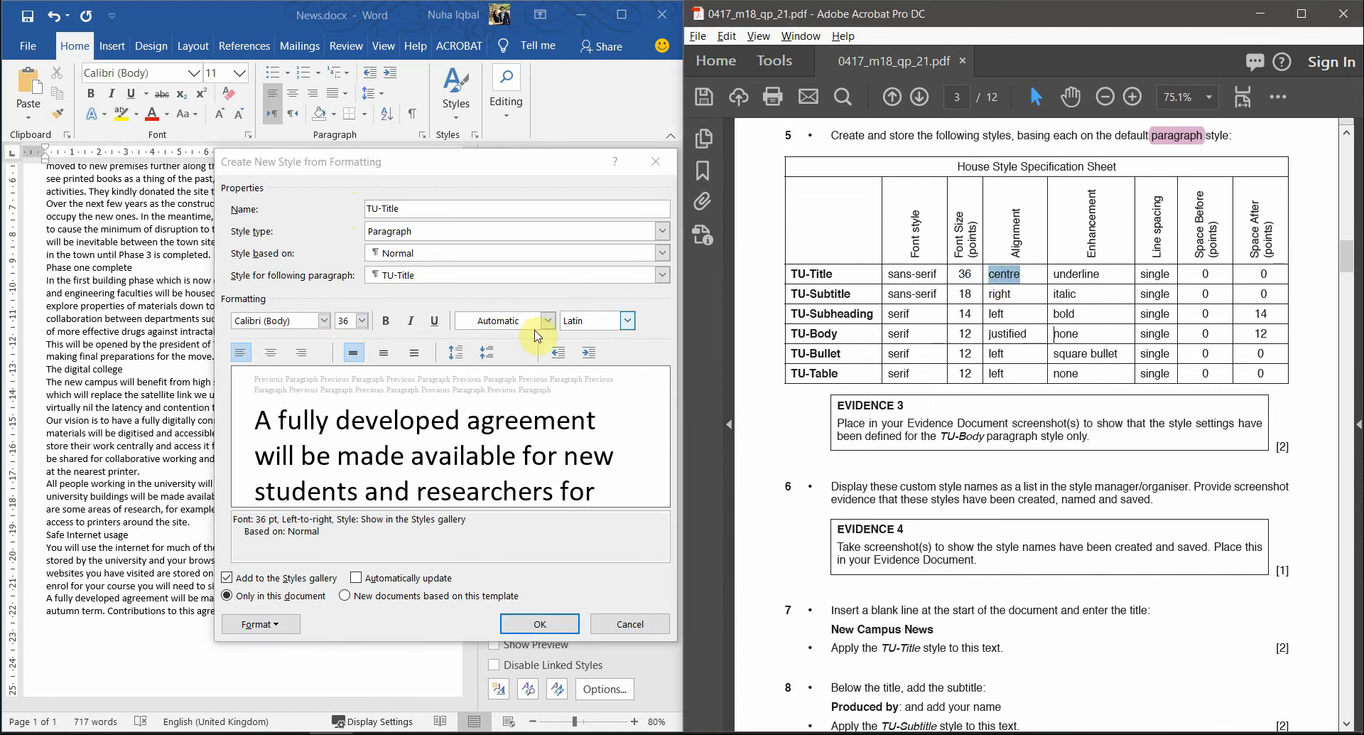
left_click(272, 353)
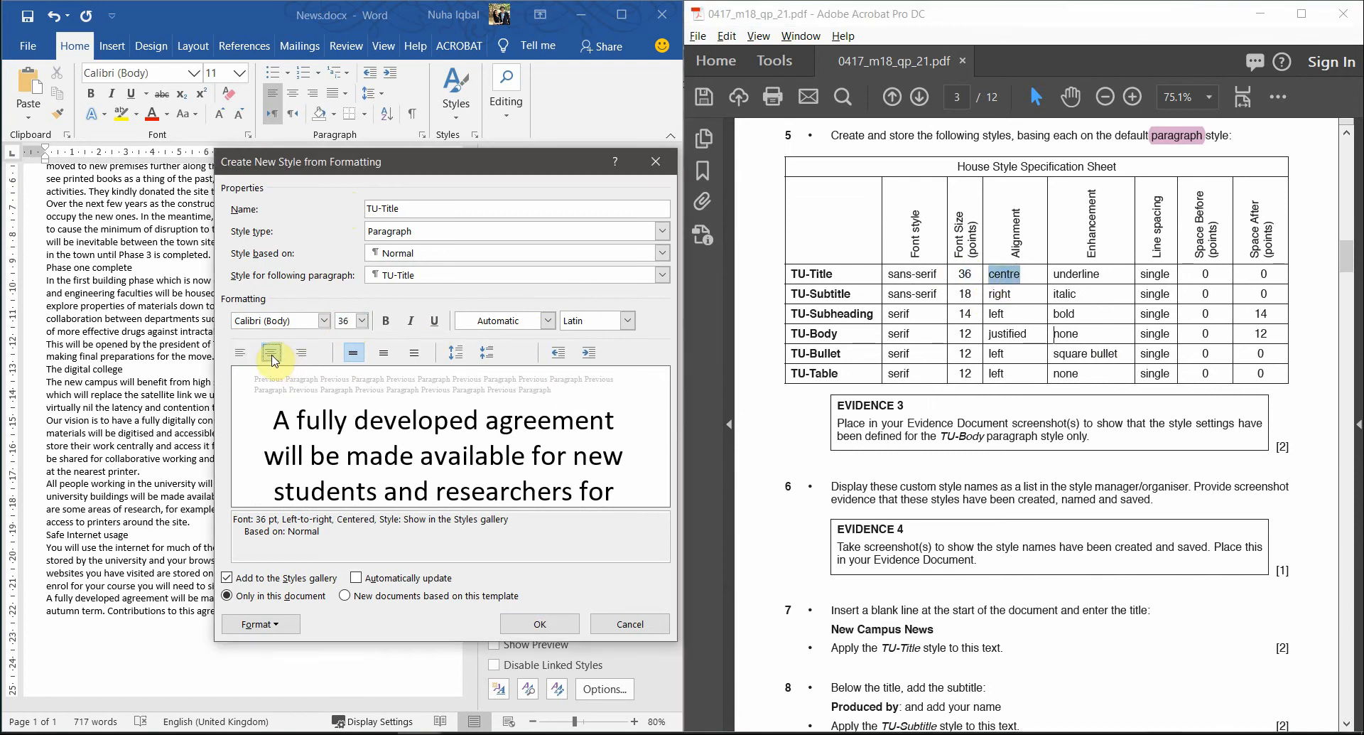
double_click(1077, 274)
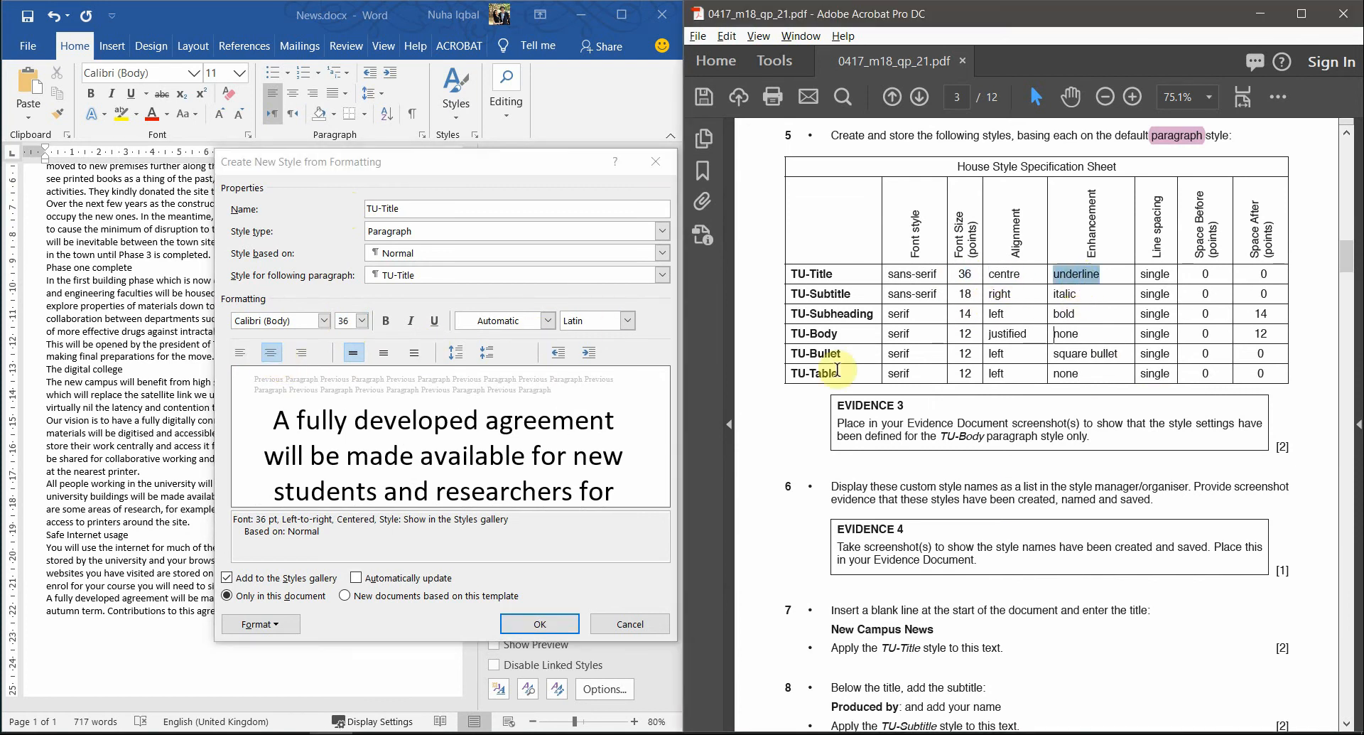
left_click(433, 324)
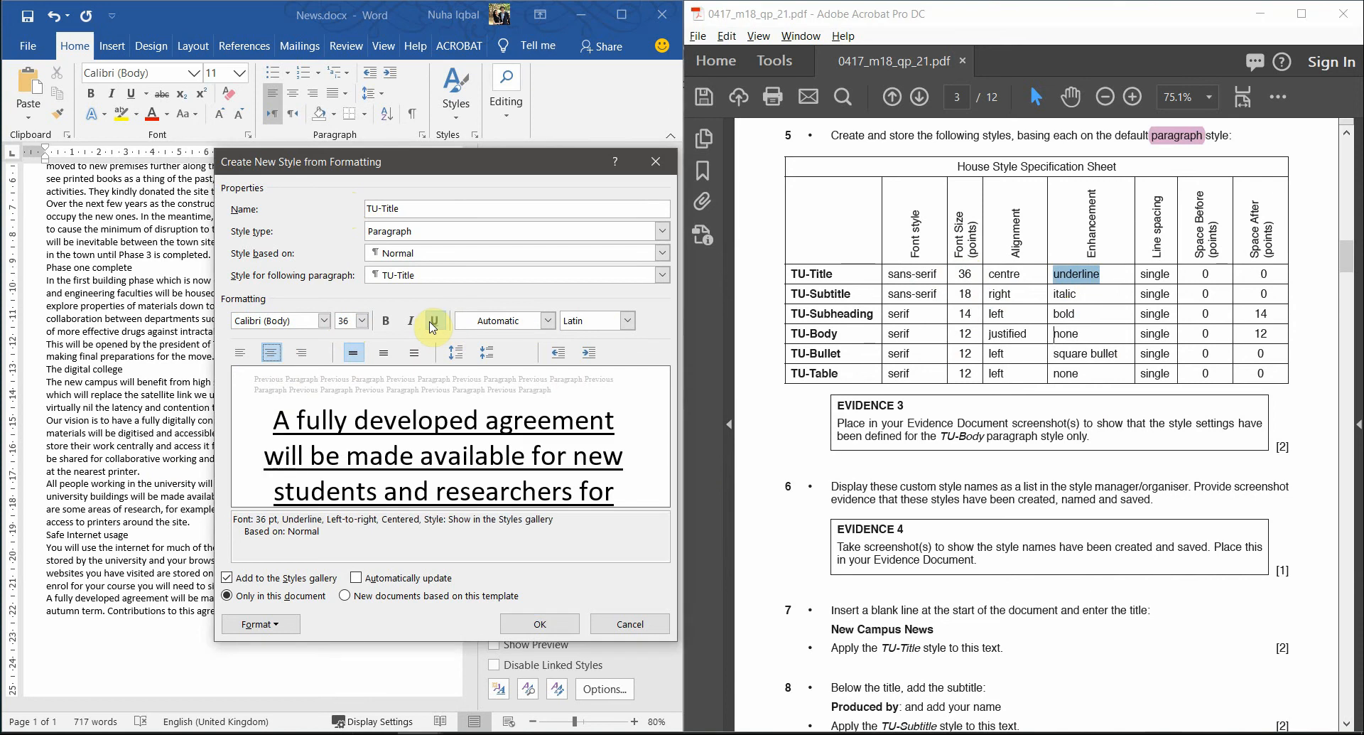
double_click(1157, 274)
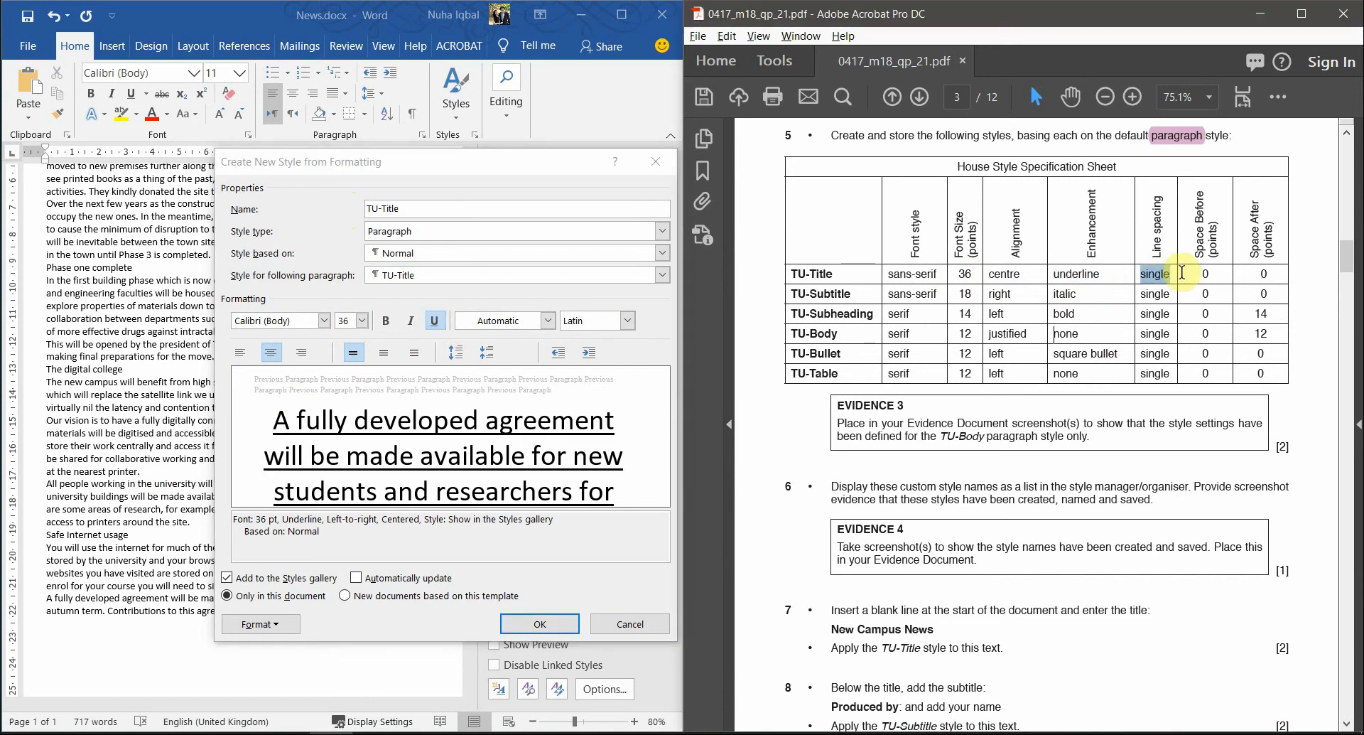
left_click_drag(1196, 276, 1273, 273)
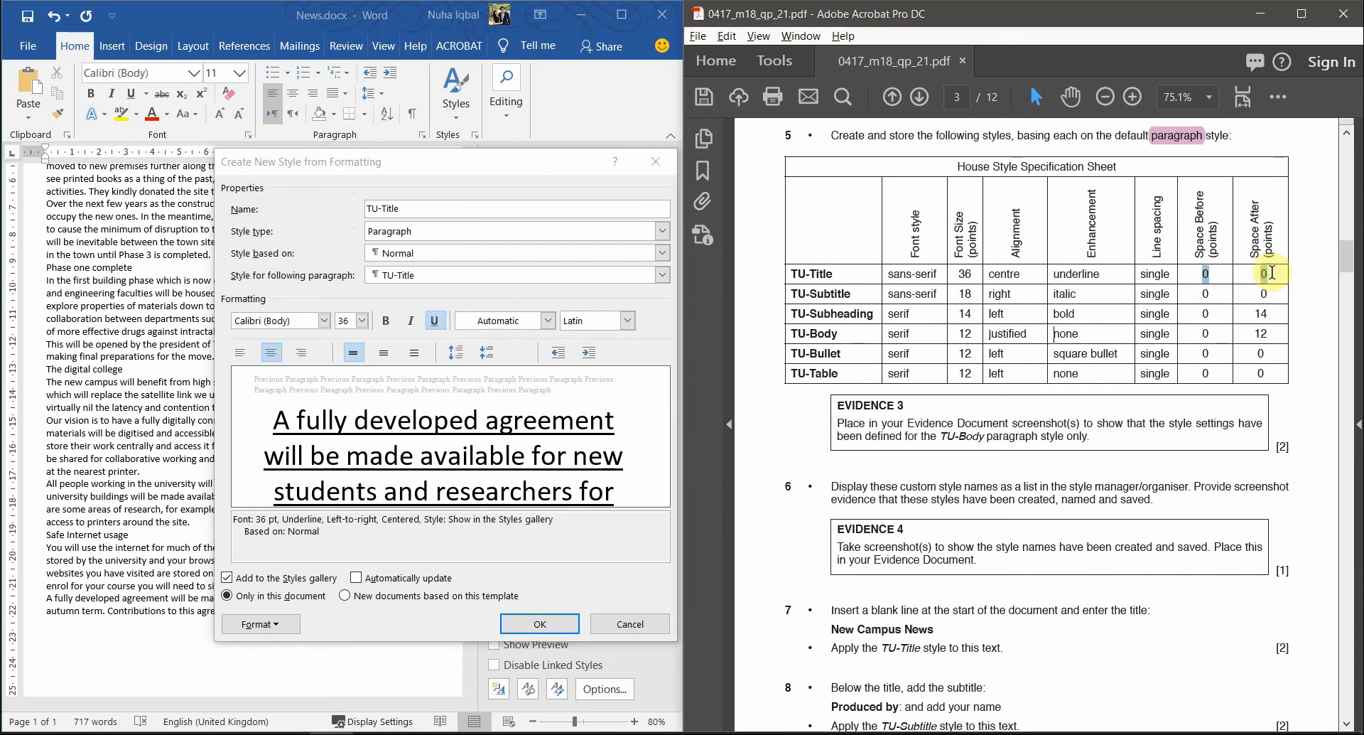
left_click(262, 623)
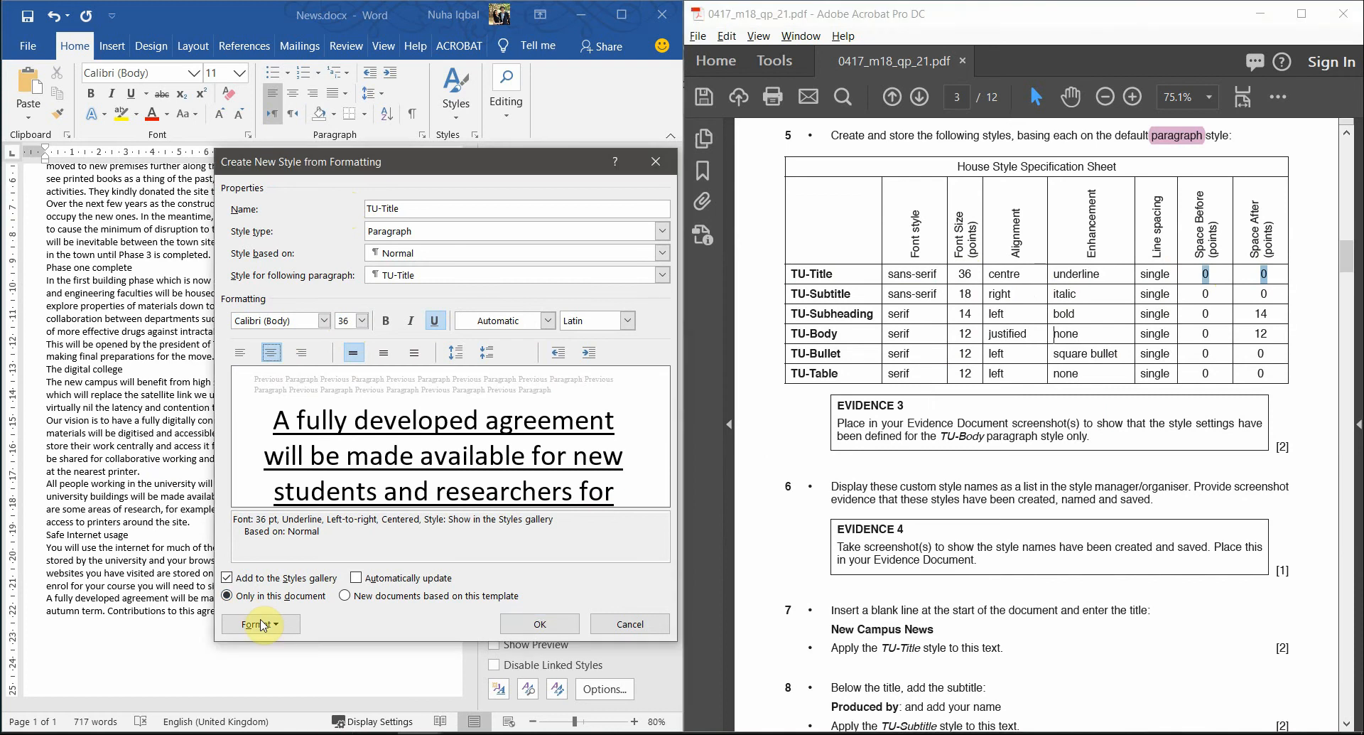
- Set TU-Title's paragraph to single line spacing with 0 pt before and after, and save the style
left_click(283, 628)
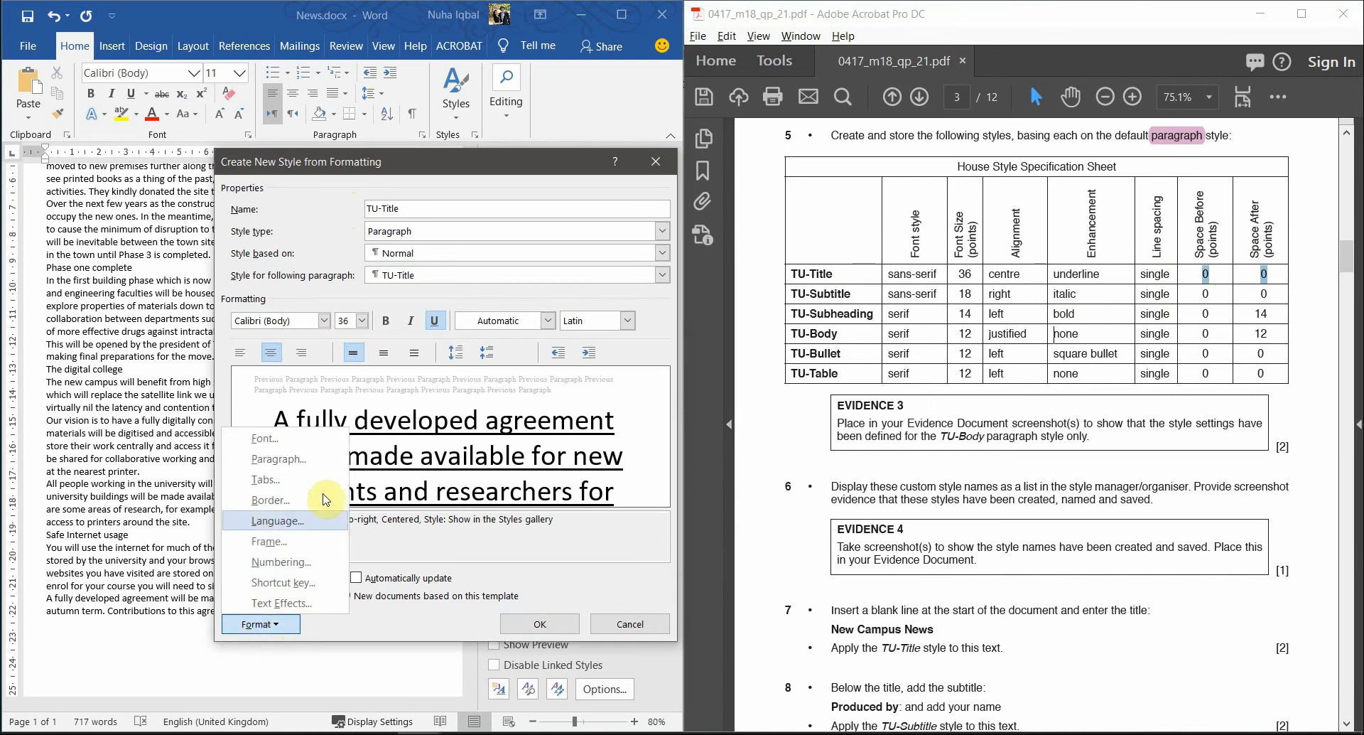
left_click(299, 473)
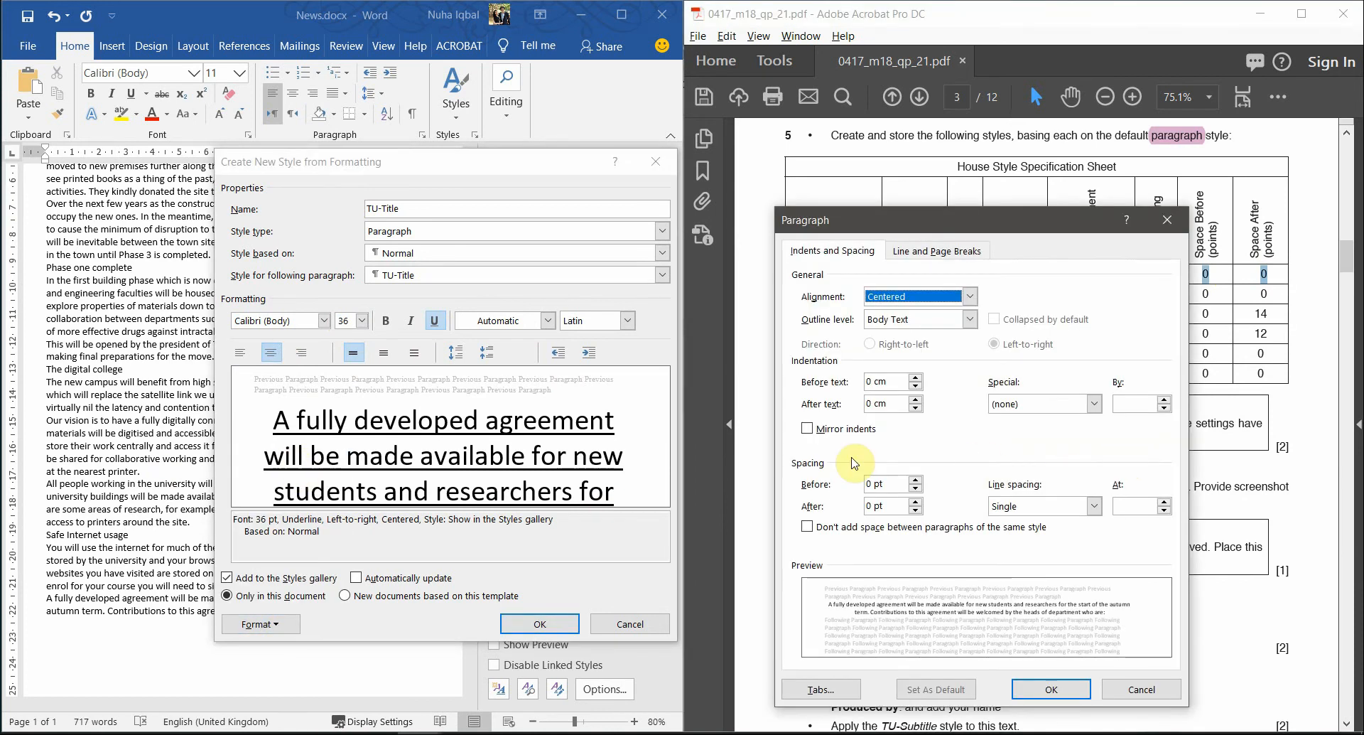
left_click(1016, 508)
left_click(1017, 510)
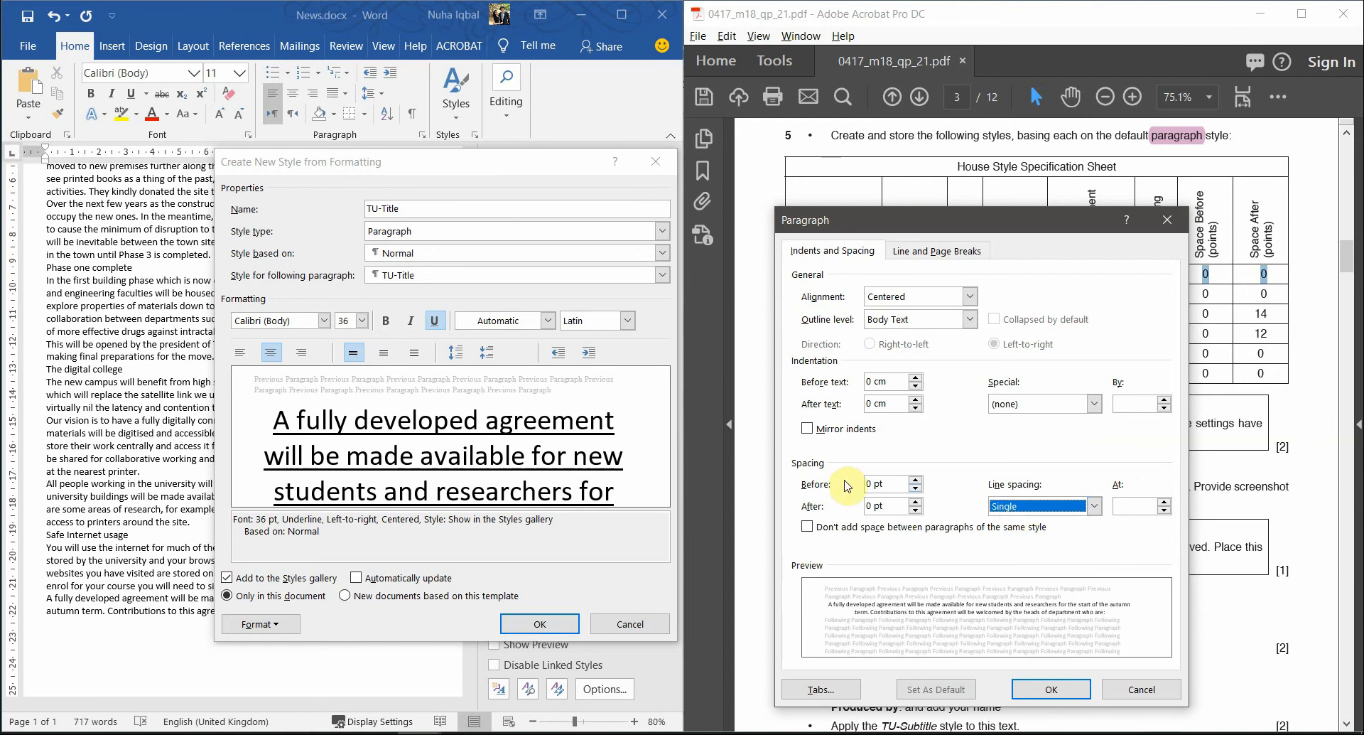
left_click_drag(901, 484, 854, 509)
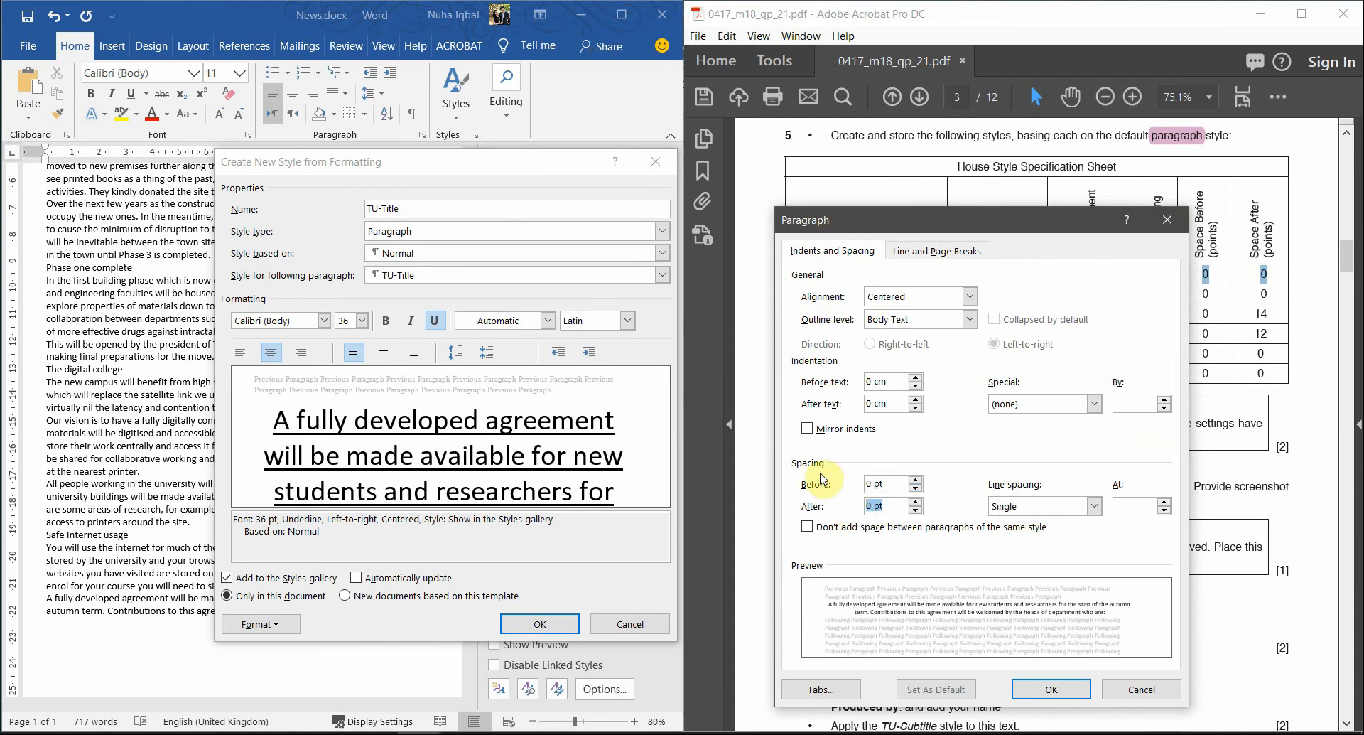
left_click(1060, 688)
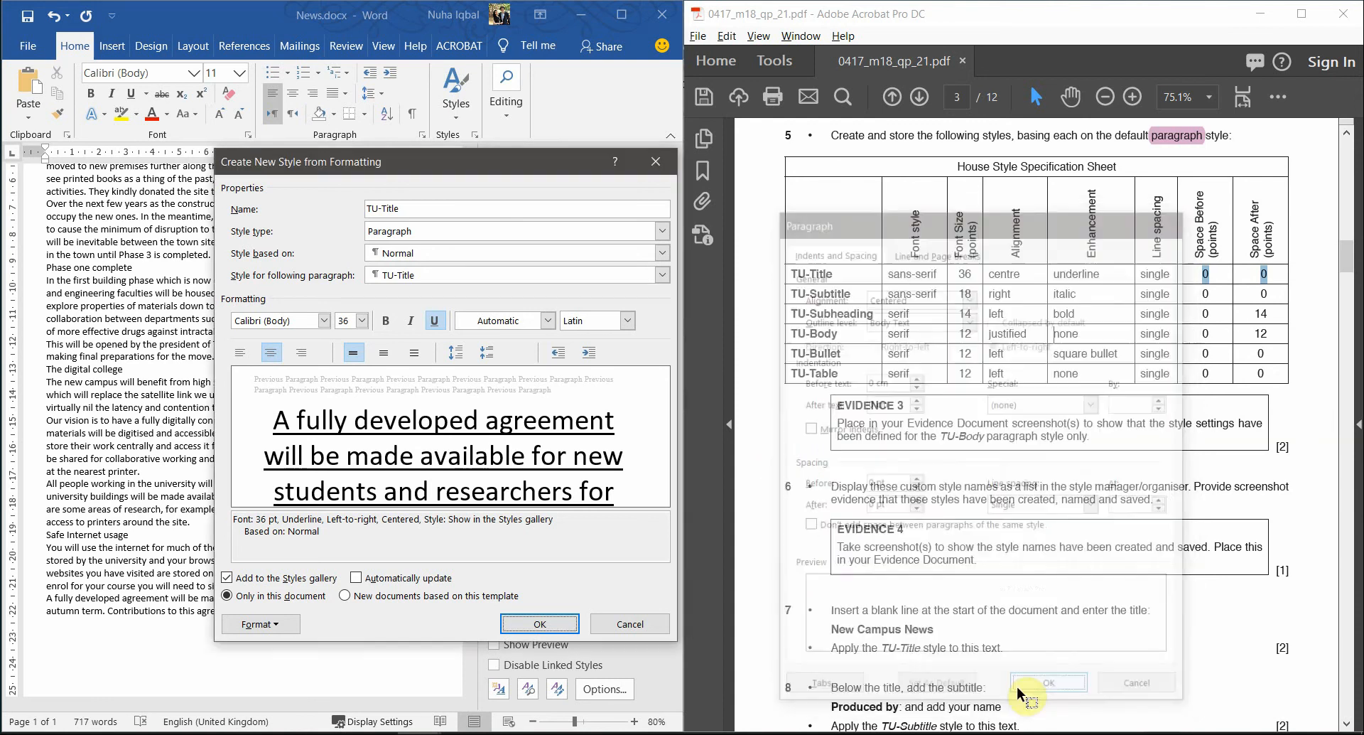
left_click(538, 623)
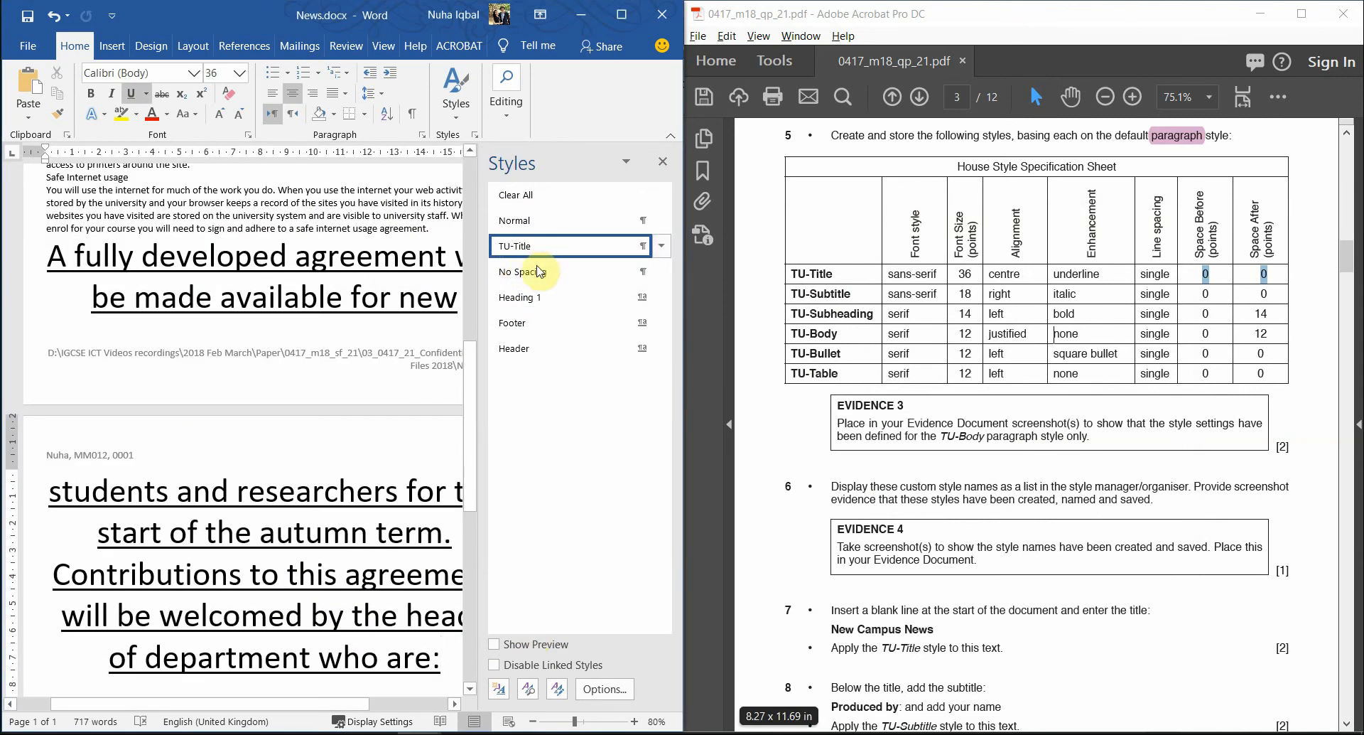
- Reset the body text that picked up TU-Title back to the Normal style
scroll(197, 583, "down", 1)
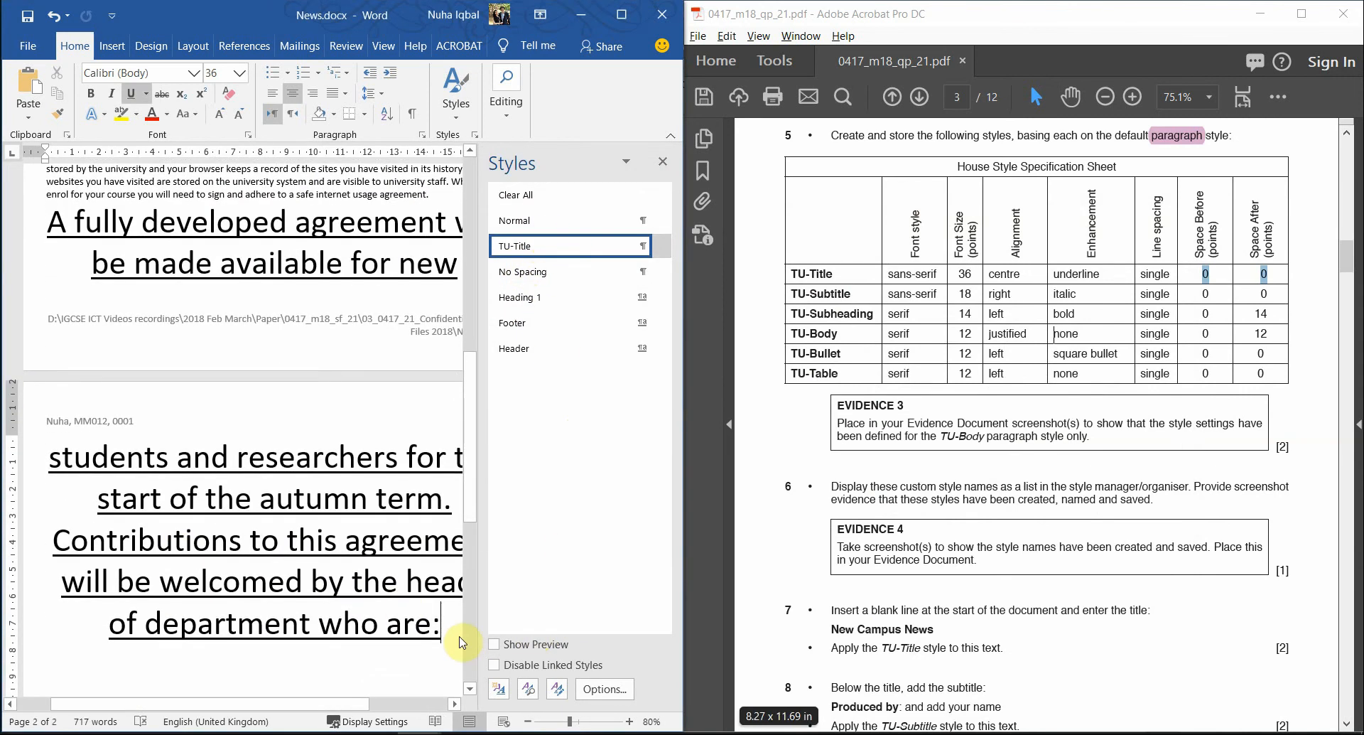
left_click_drag(444, 628, 53, 245)
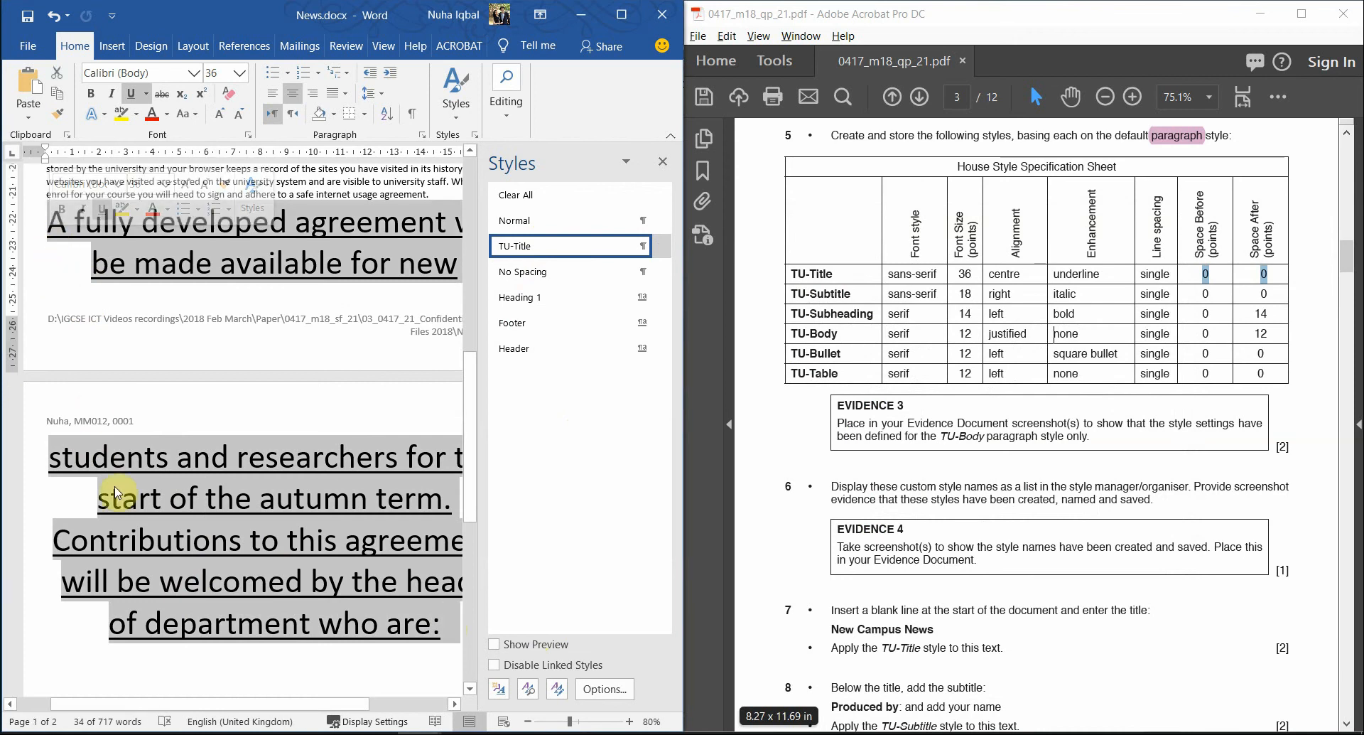
left_click(515, 221)
scroll(290, 517, "up", 3)
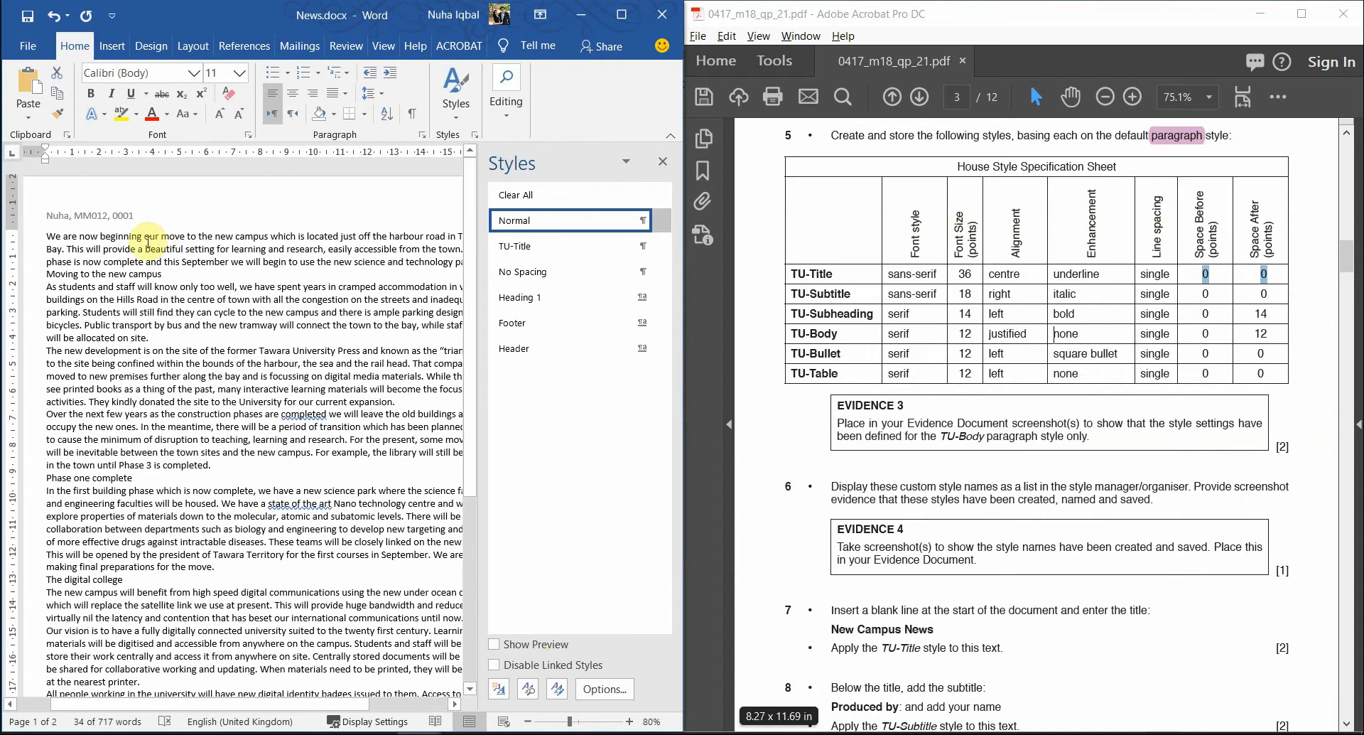
left_click(52, 238)
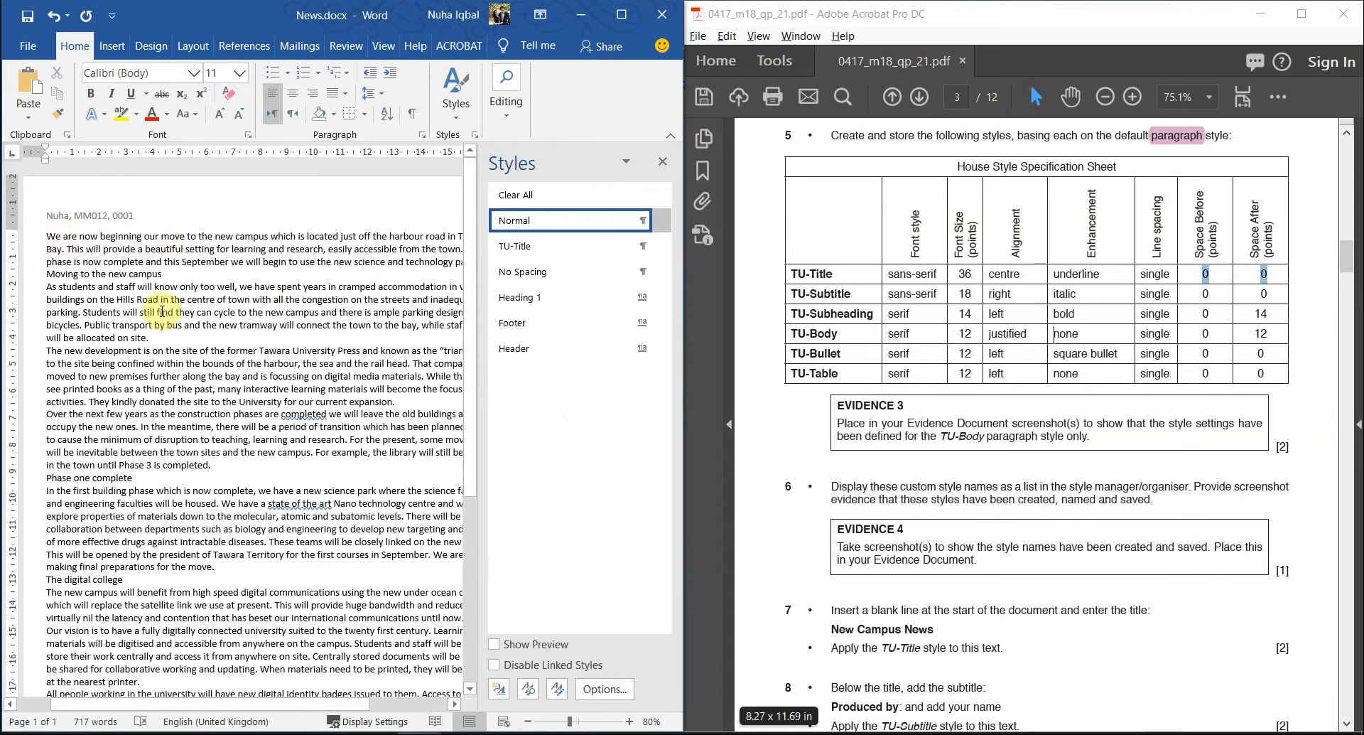
scroll(192, 455, "down", 5)
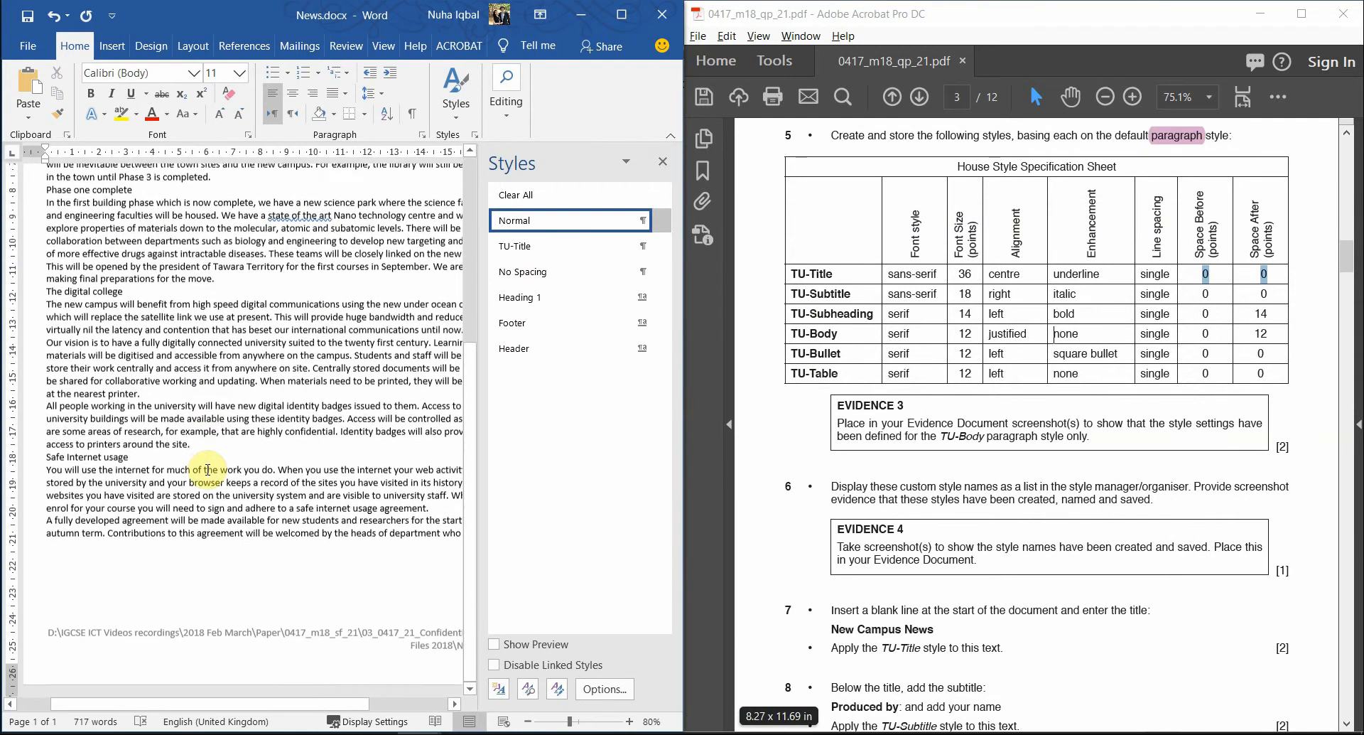
scroll(207, 469, "up", 5)
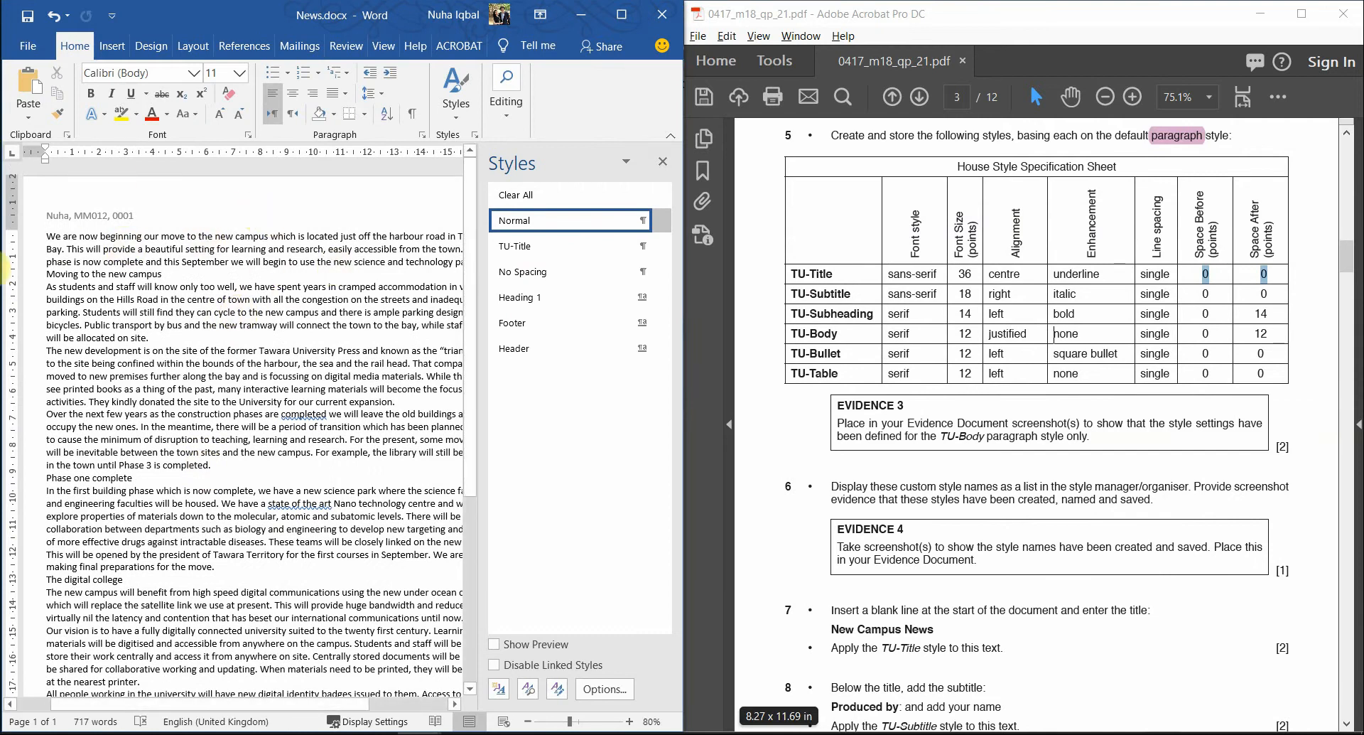
left_click(499, 690)
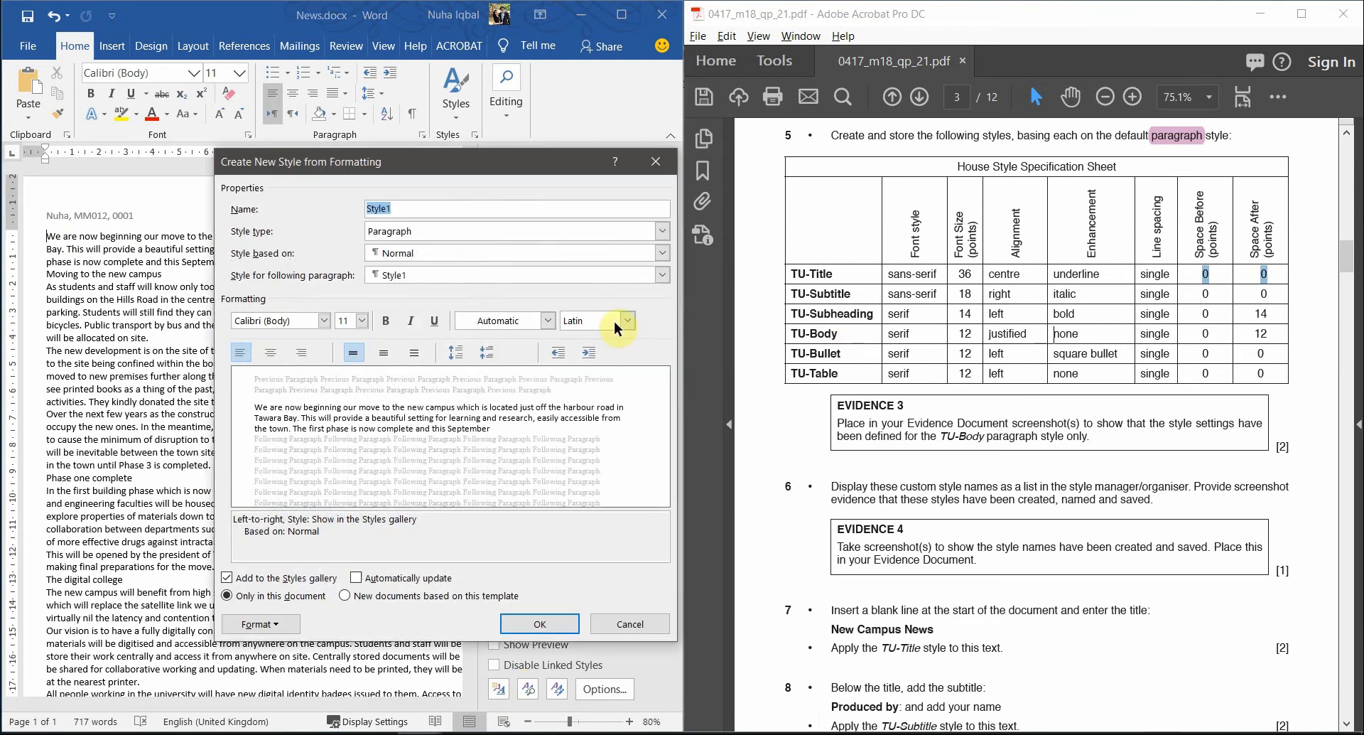
- Name the new style TU-Subtitle, a Paragraph style based on Normal and followed by TU-Subtitle
left_click_drag(865, 293, 790, 295)
left_click(842, 297)
left_click(533, 207)
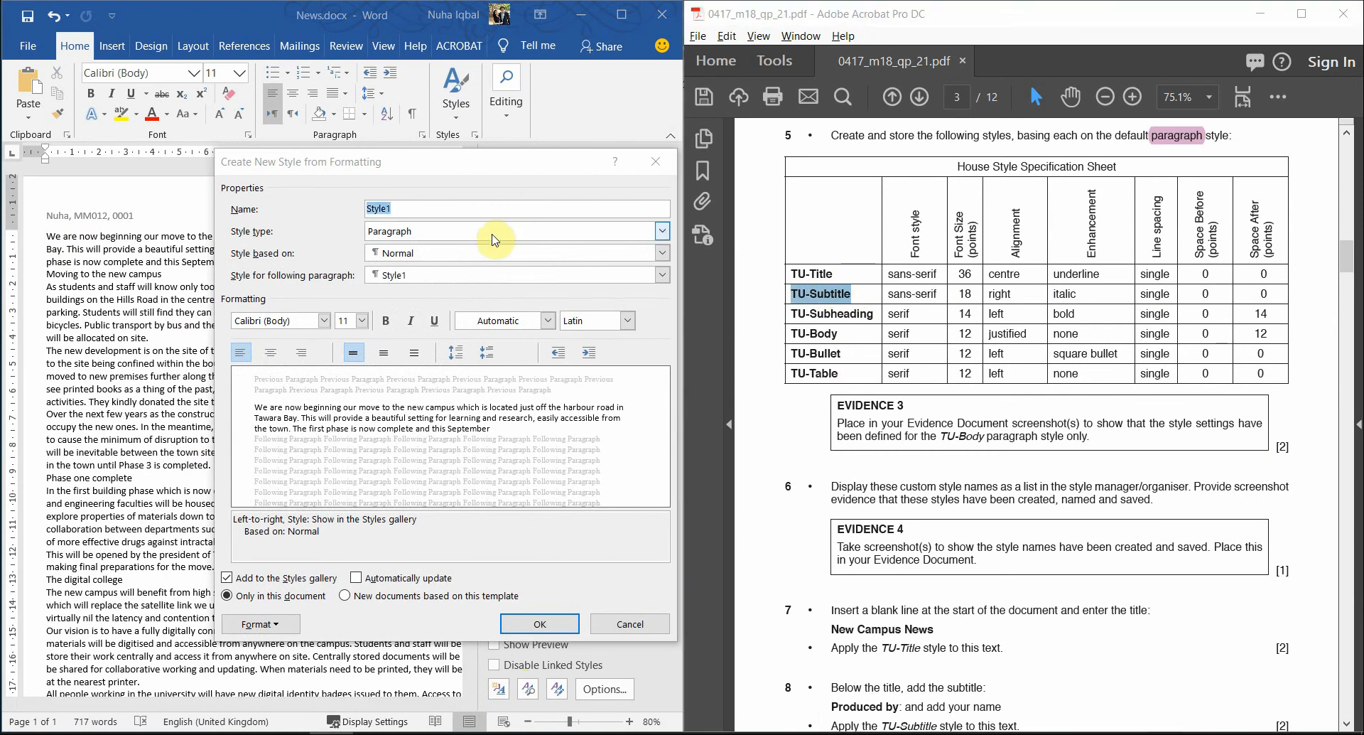
left_click(538, 219)
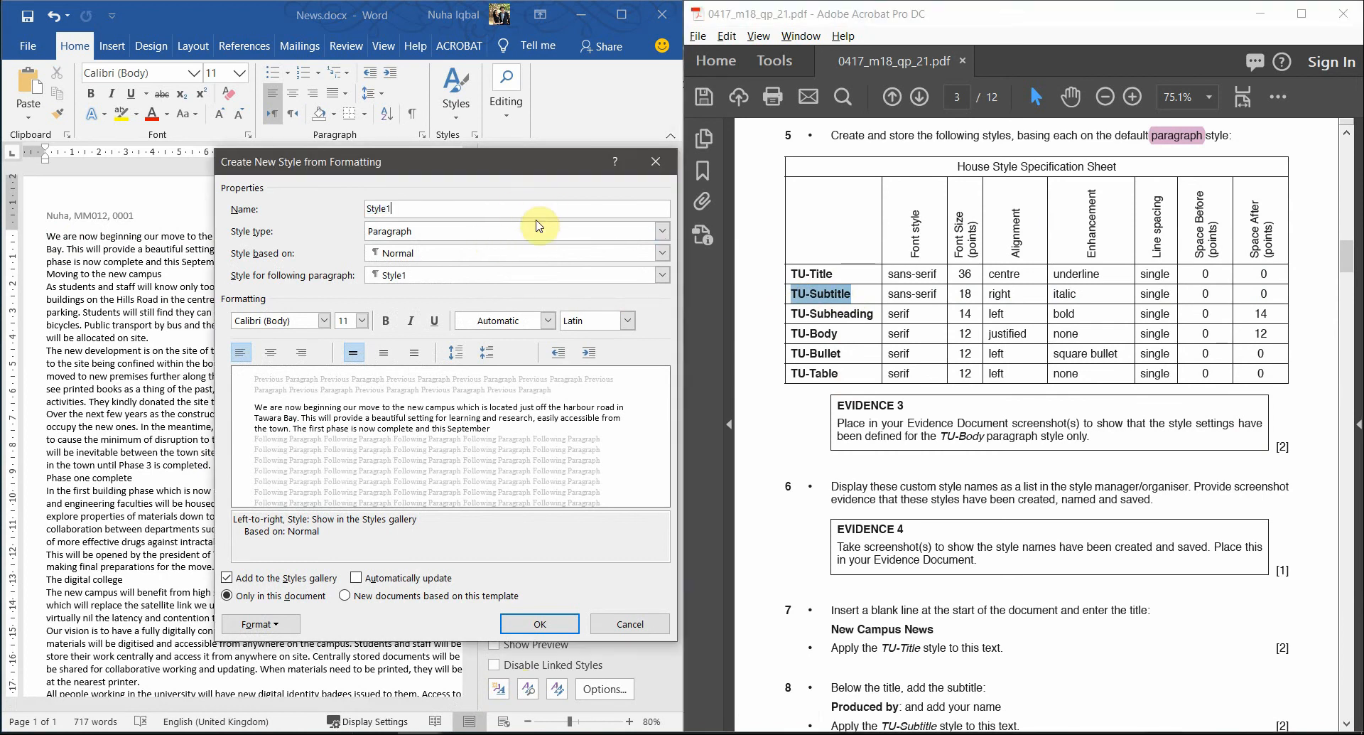
left_click(488, 233)
left_click(487, 245)
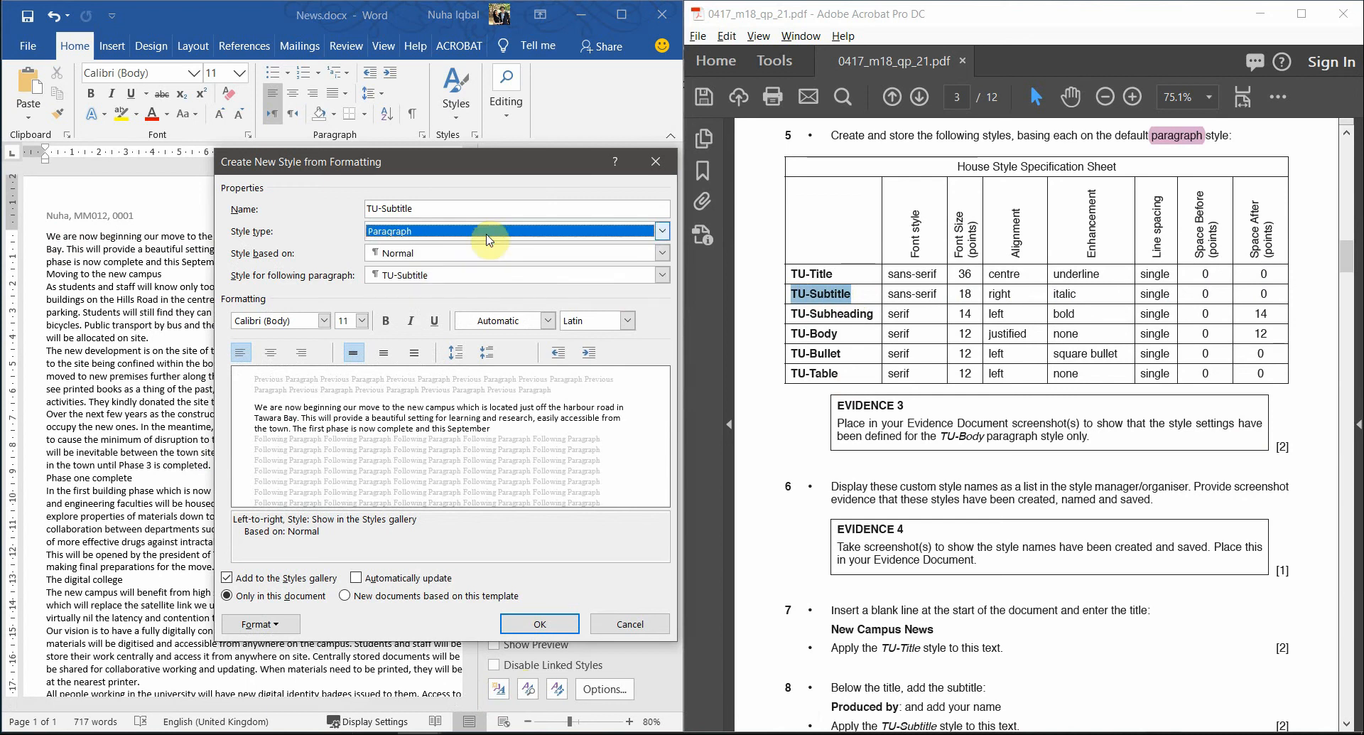
left_click(429, 256)
left_click(432, 268)
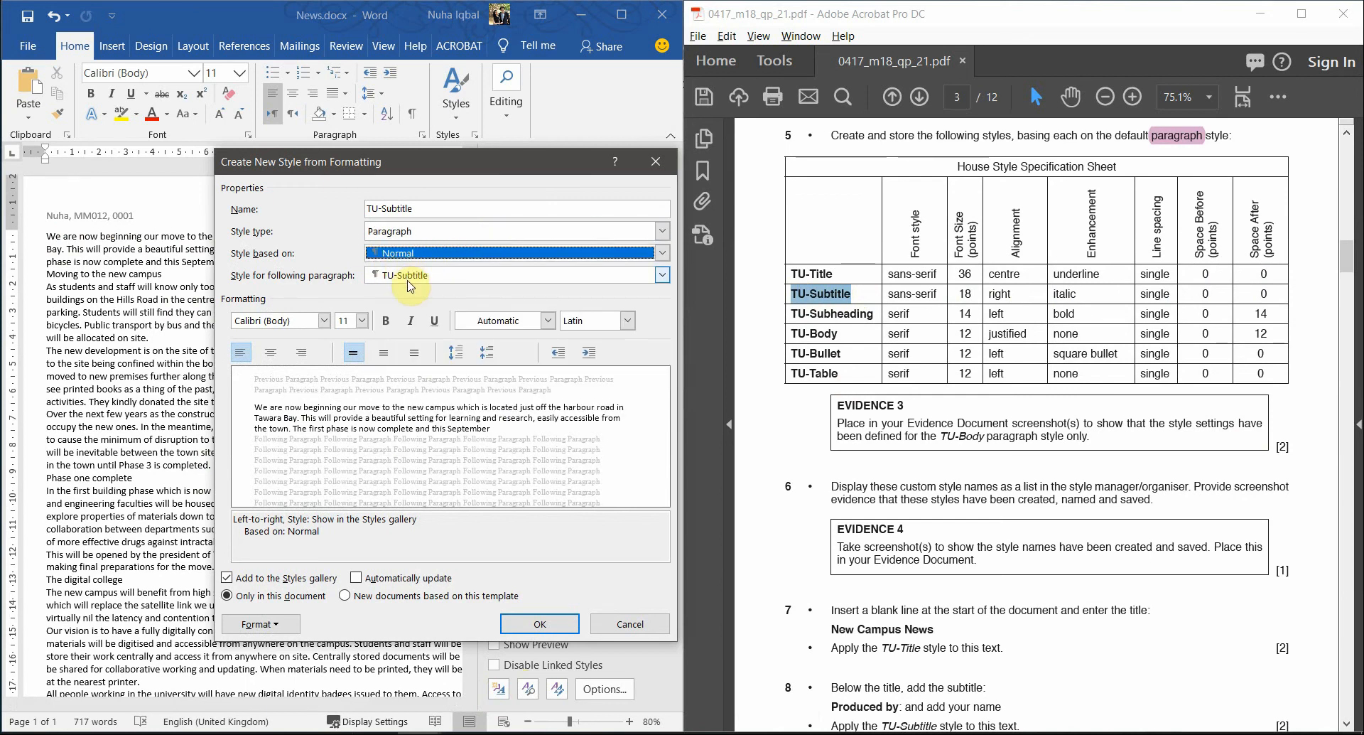
left_click(410, 284)
left_click(405, 283)
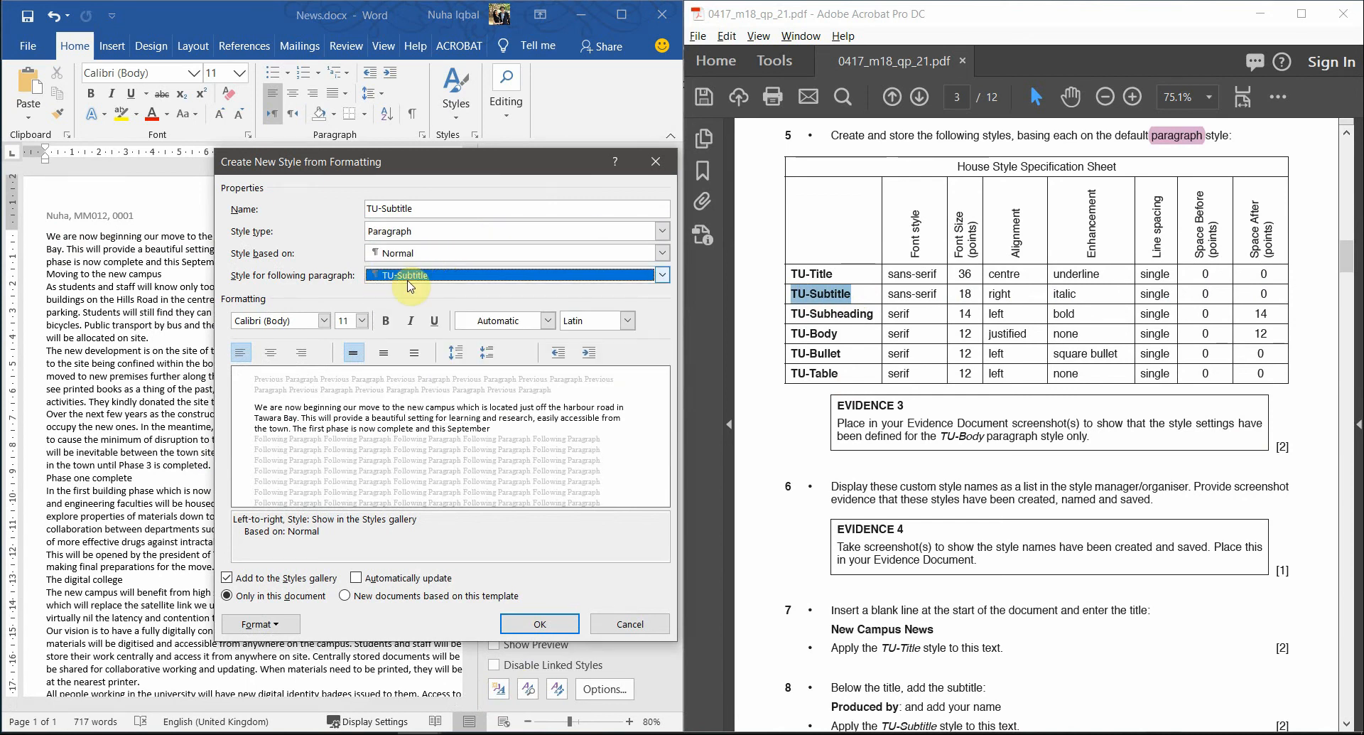
- Give TU-Subtitle Calibri (Body) at 18 pt, right-aligned and italic
left_click(322, 321)
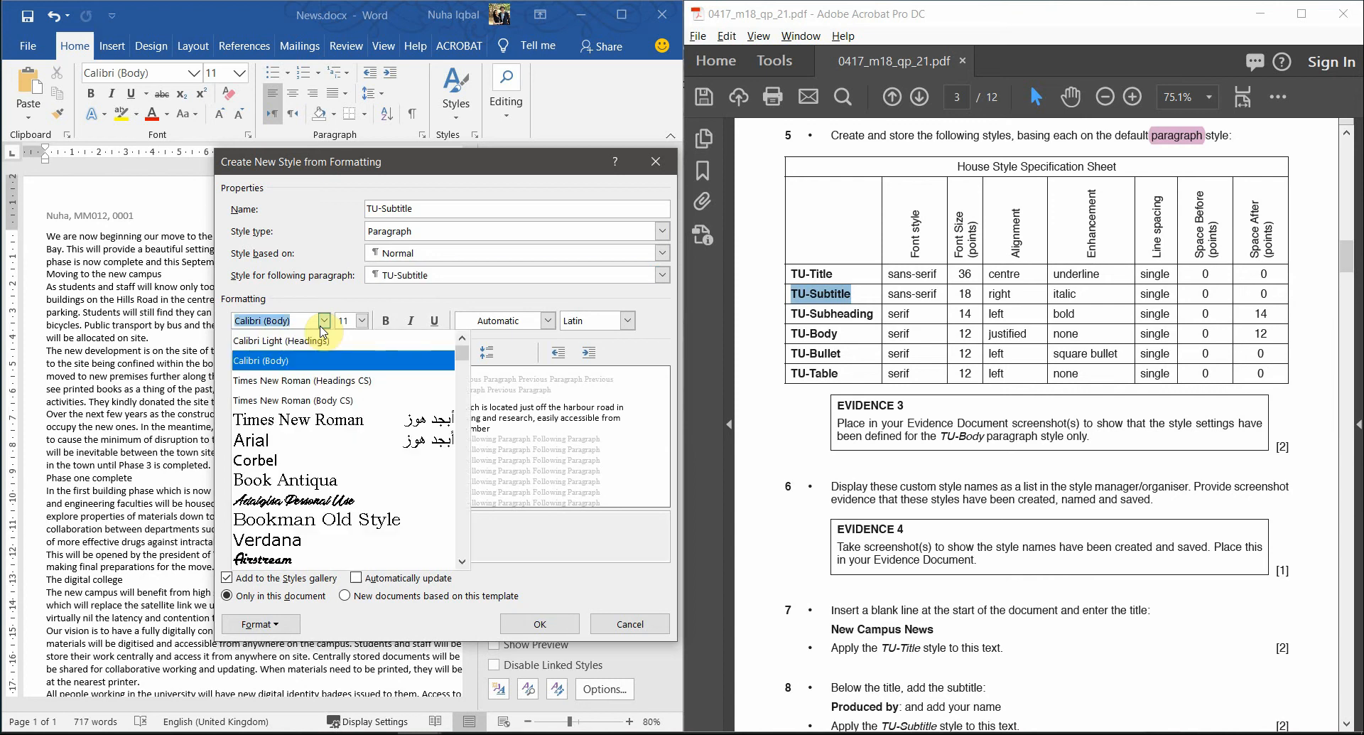
left_click(324, 323)
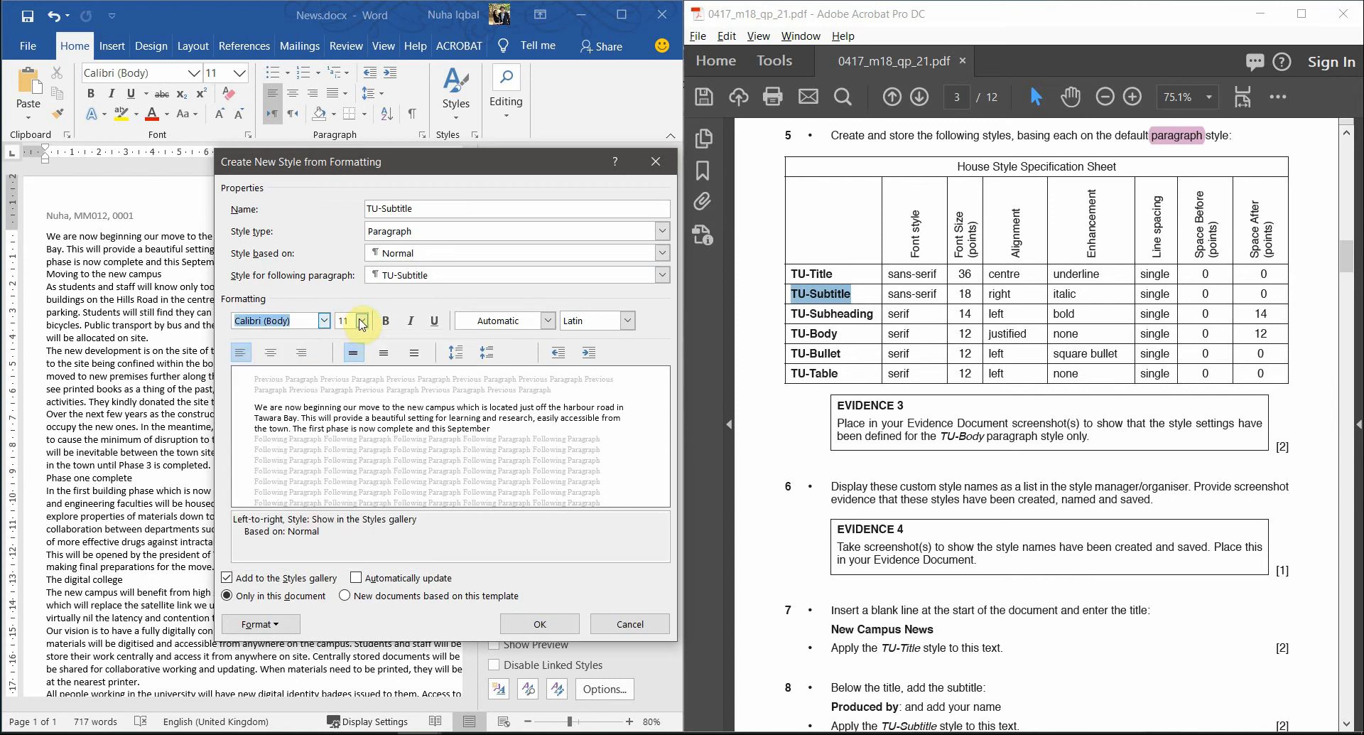
left_click(363, 322)
type("1")
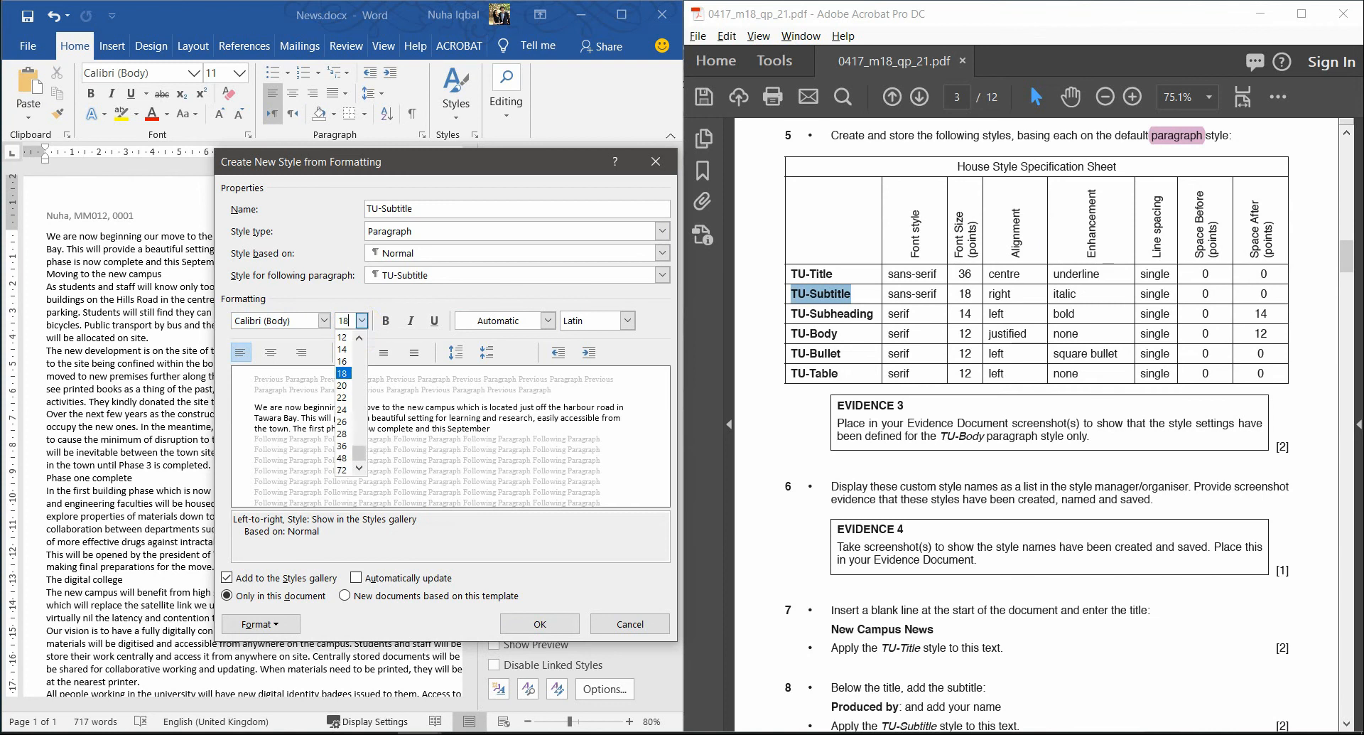
left_click(363, 322)
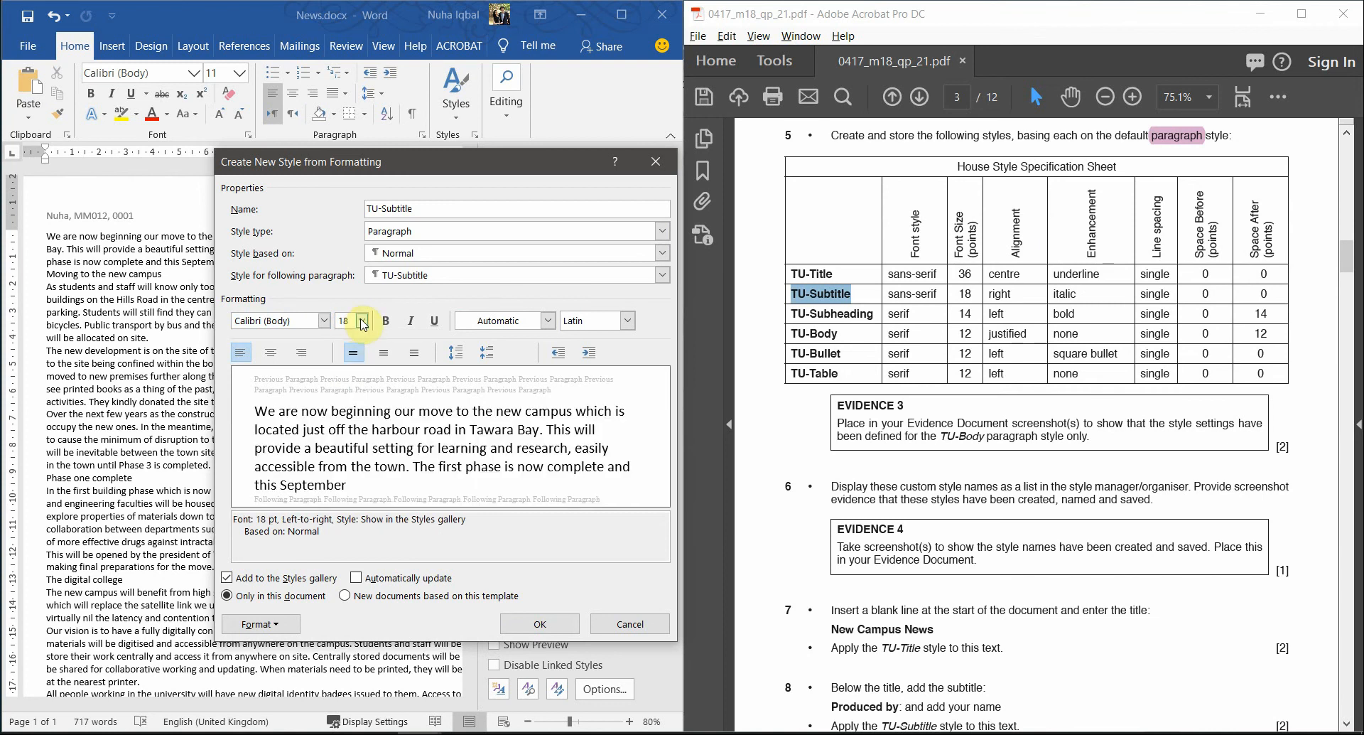
left_click(303, 353)
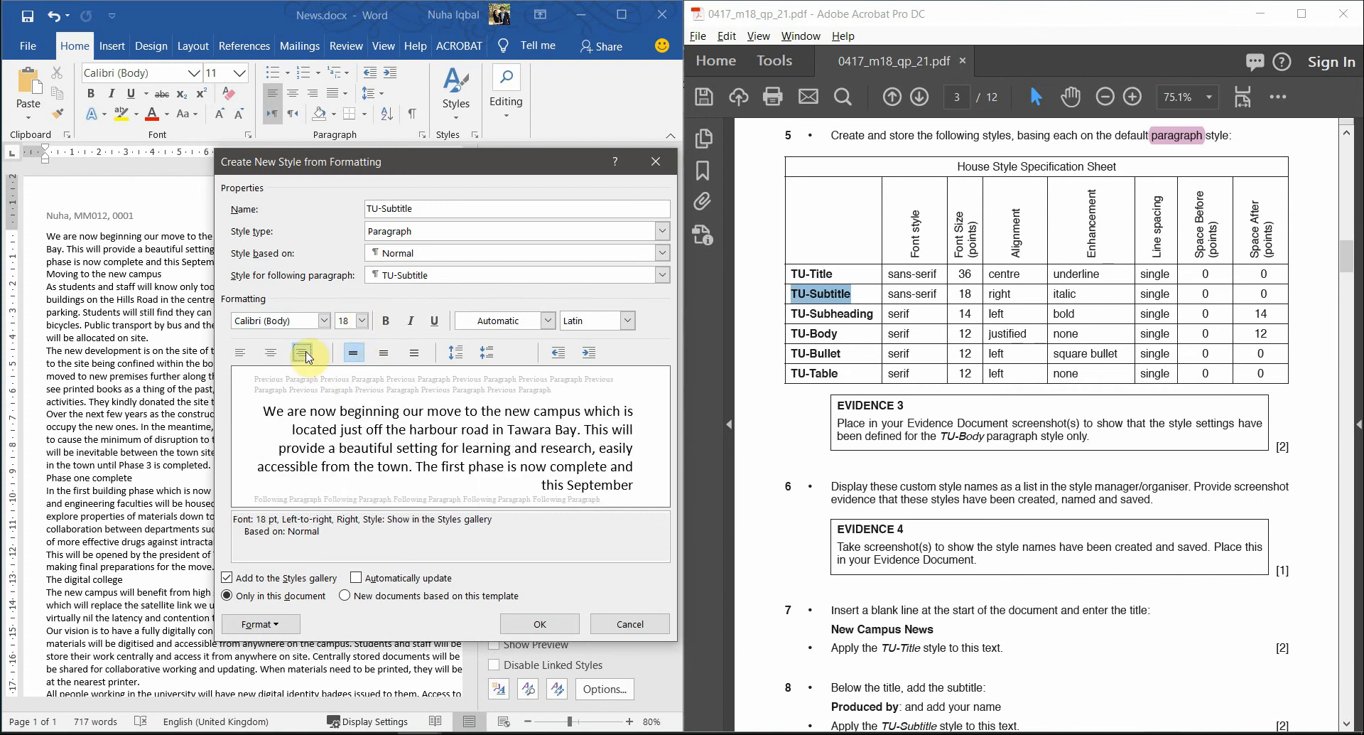
left_click(412, 324)
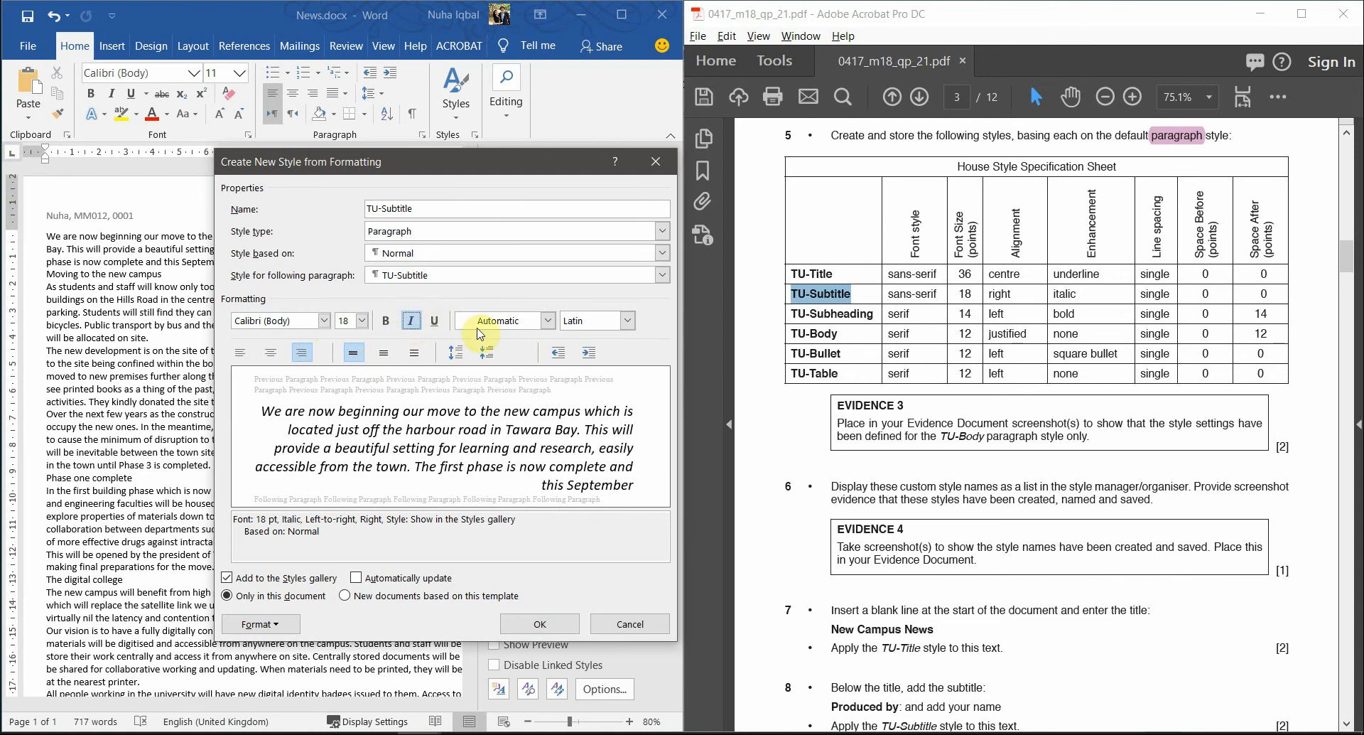
left_click_drag(1142, 294, 1209, 294)
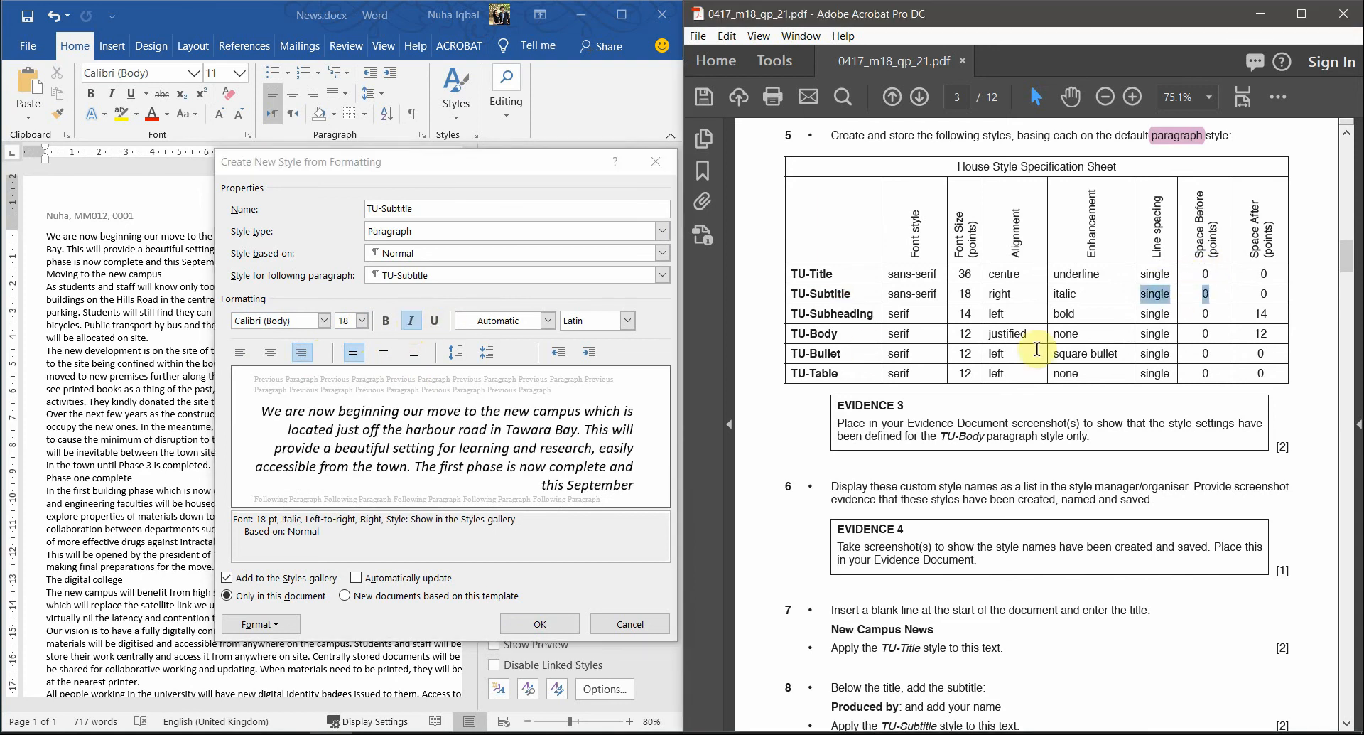
left_click(261, 624)
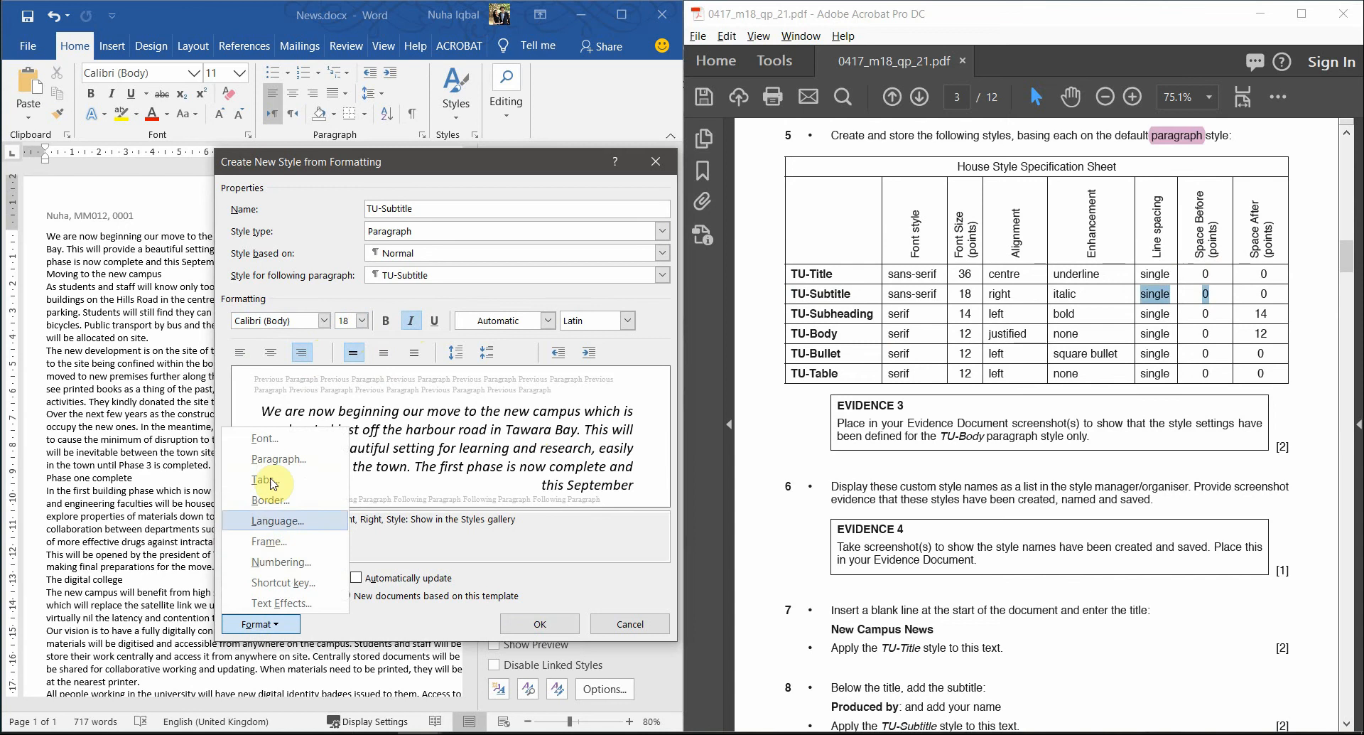
- Give TU-Subtitle single line spacing with 0 pt before and after, and save the style
left_click(279, 459)
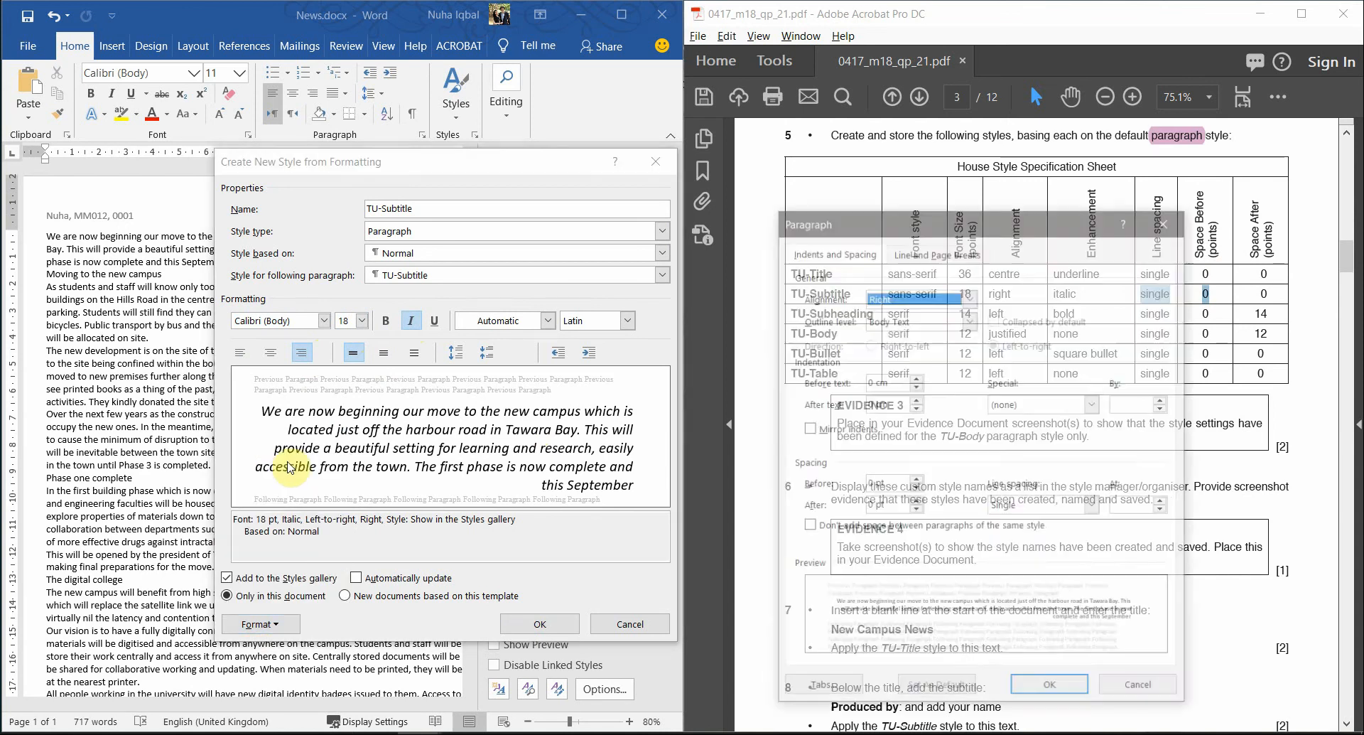
left_click(1002, 510)
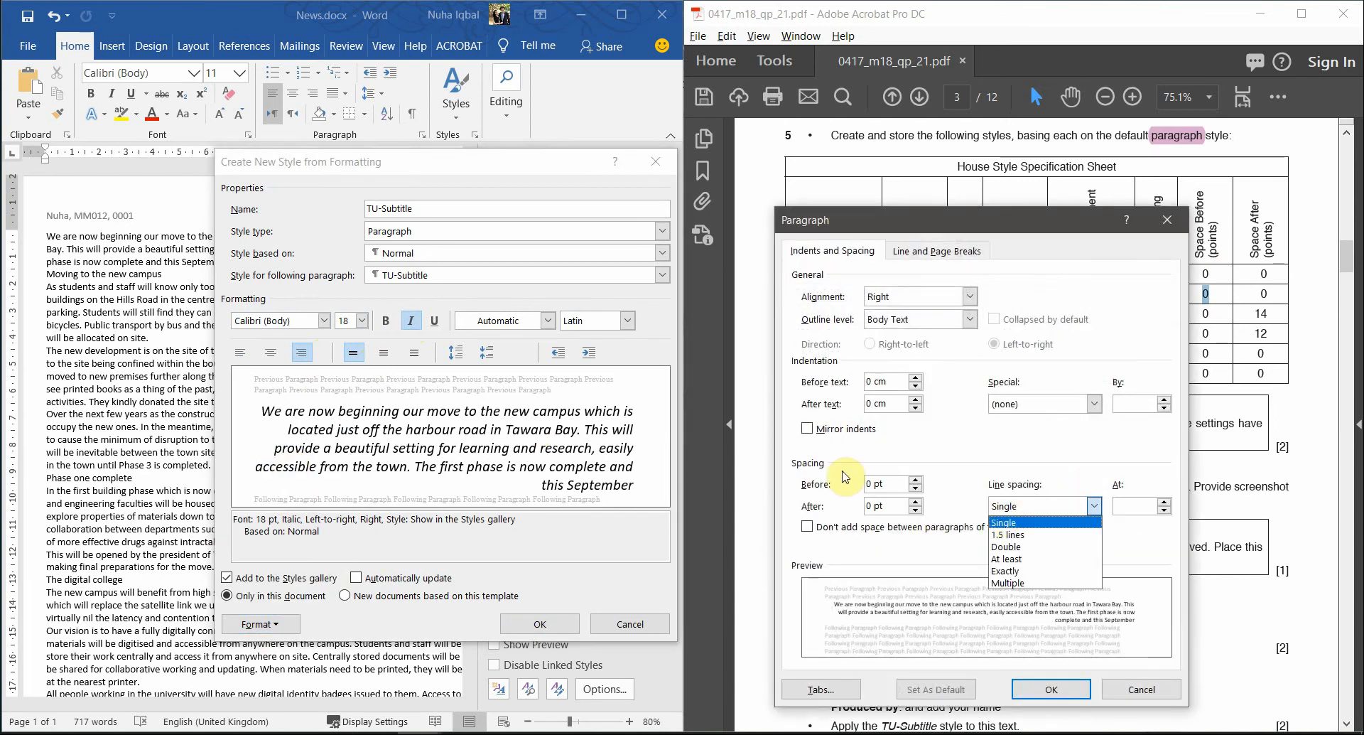
left_click(888, 484)
left_click(873, 505)
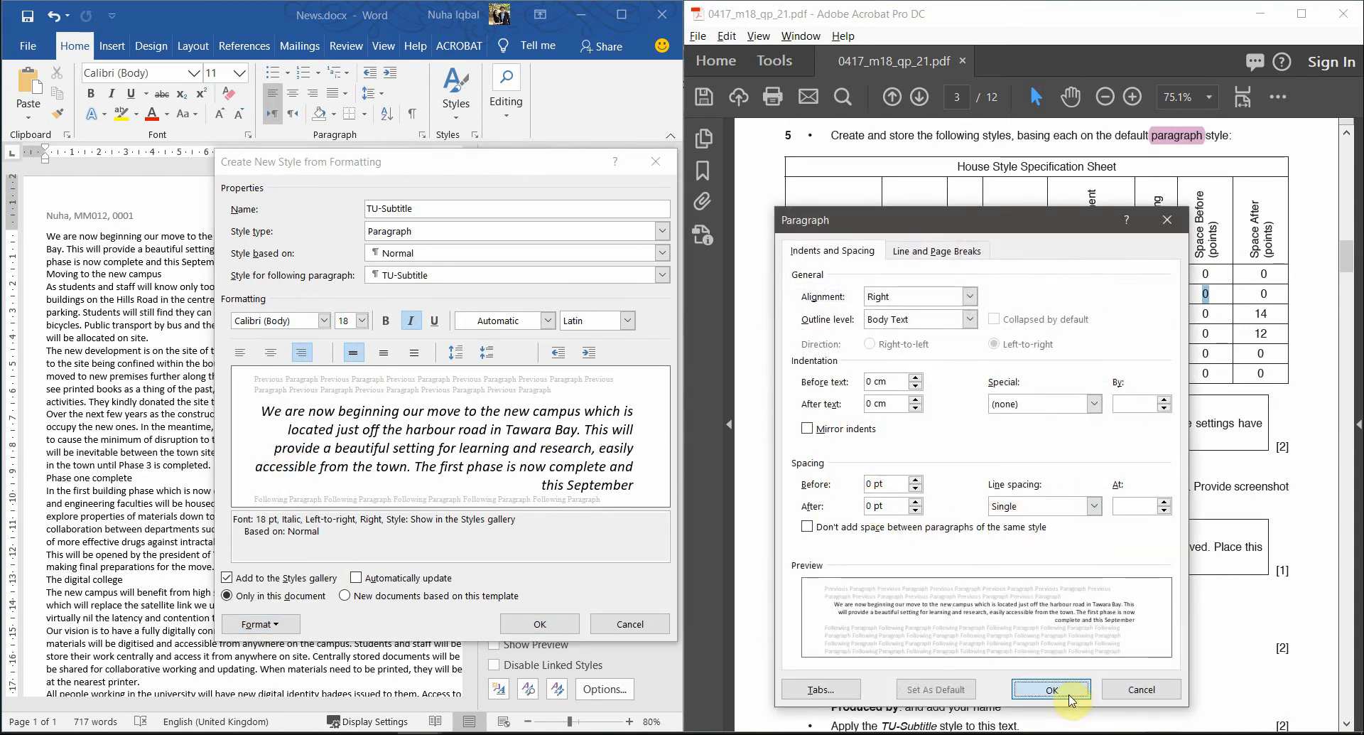
left_click(1062, 691)
left_click(544, 623)
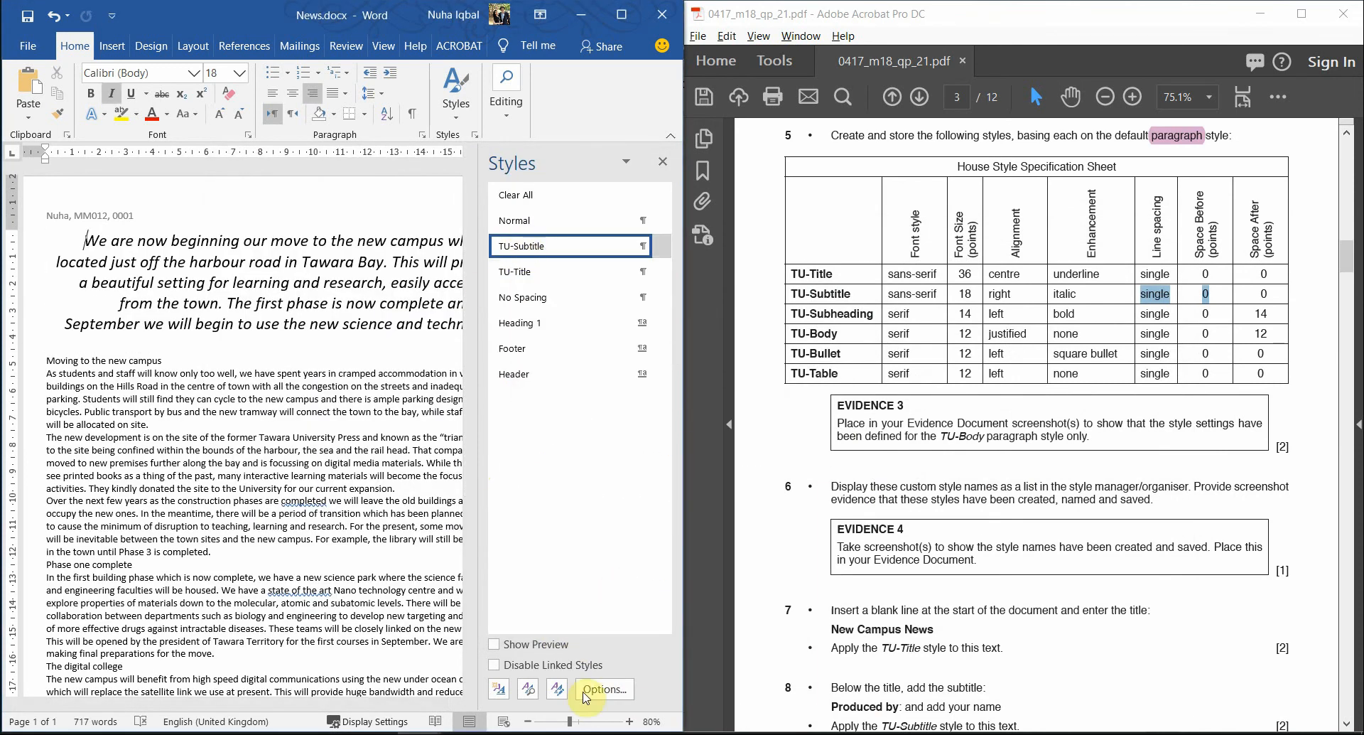
left_click(505, 692)
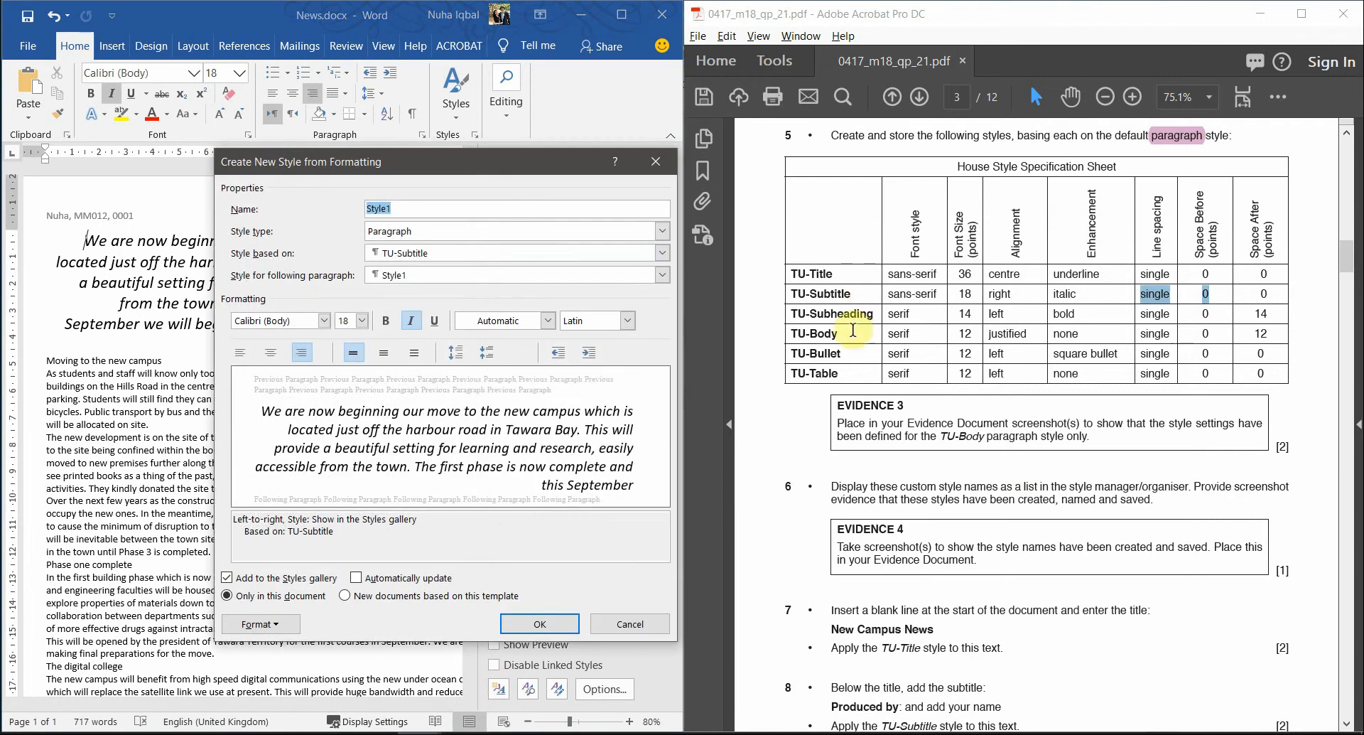
- Name the new style TU-Subheading and base it on Normal
left_click(853, 314)
left_click_drag(876, 317, 798, 313)
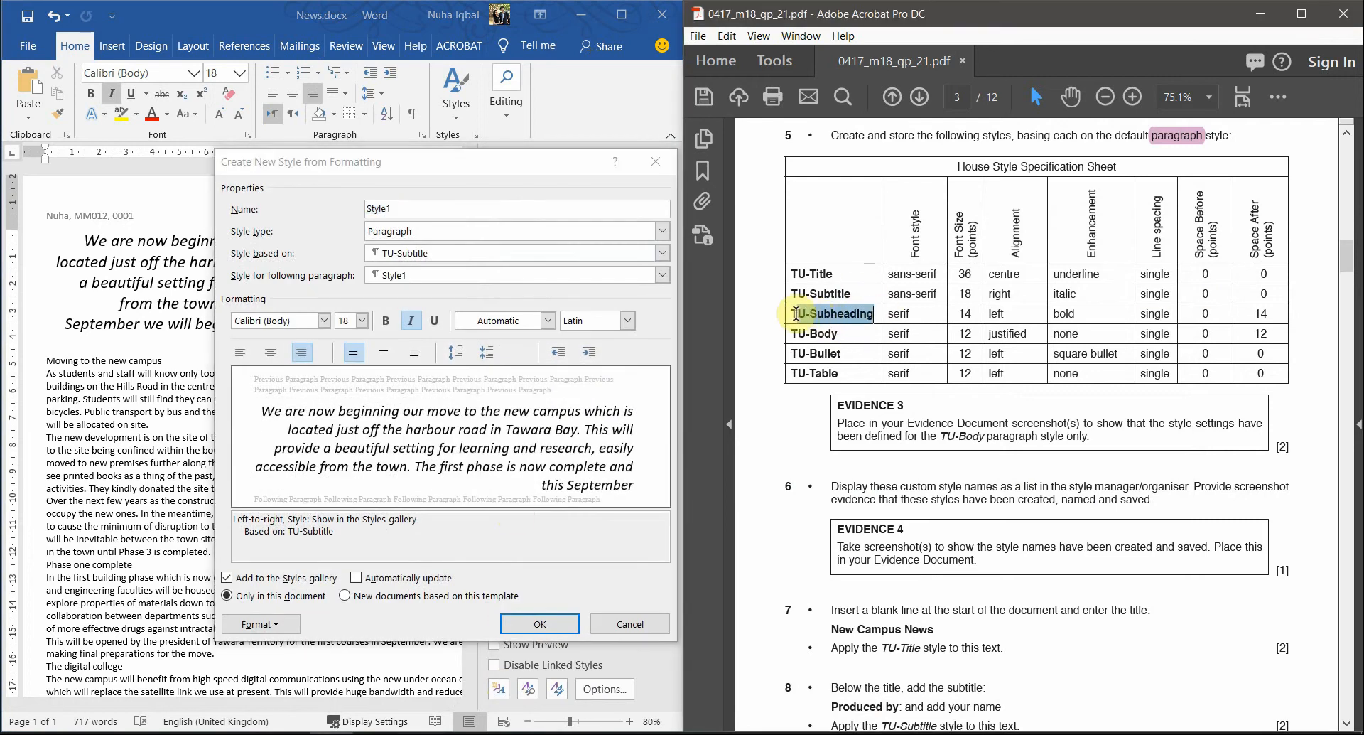
left_click(544, 206)
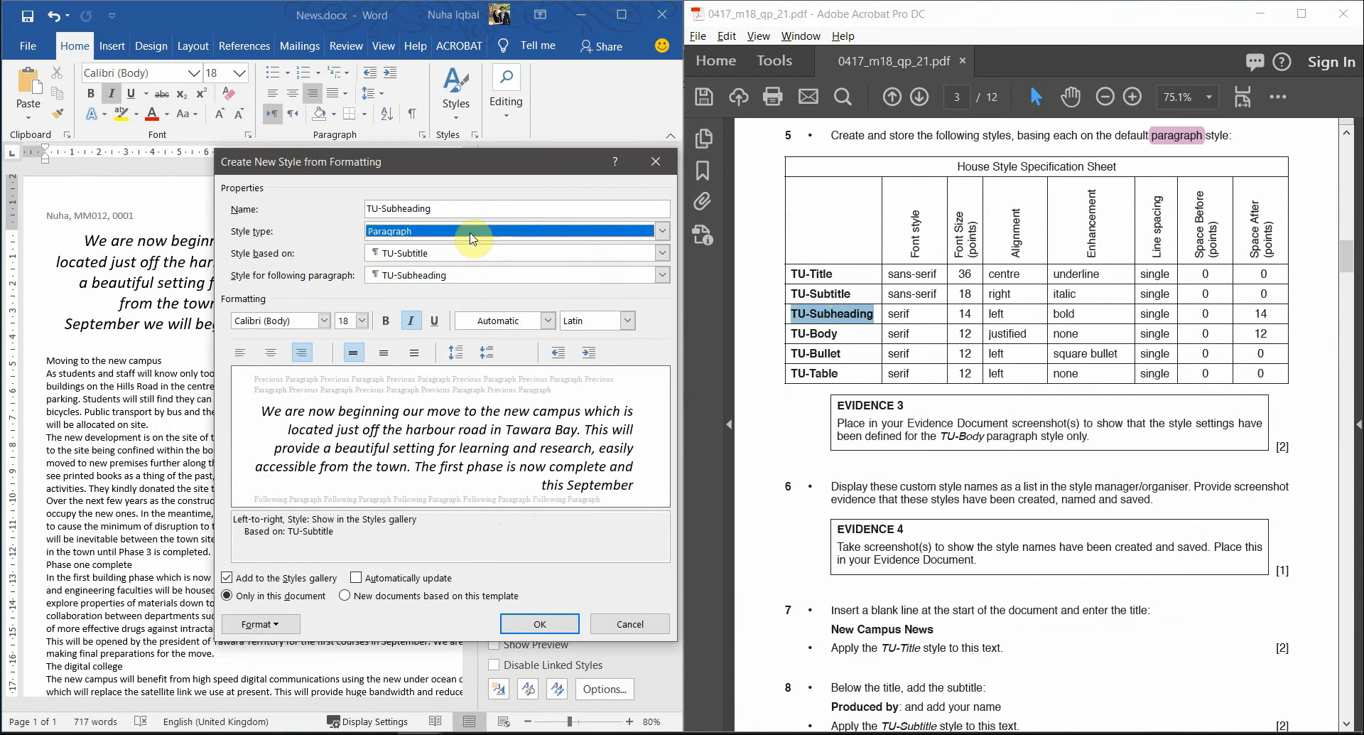
left_click(421, 259)
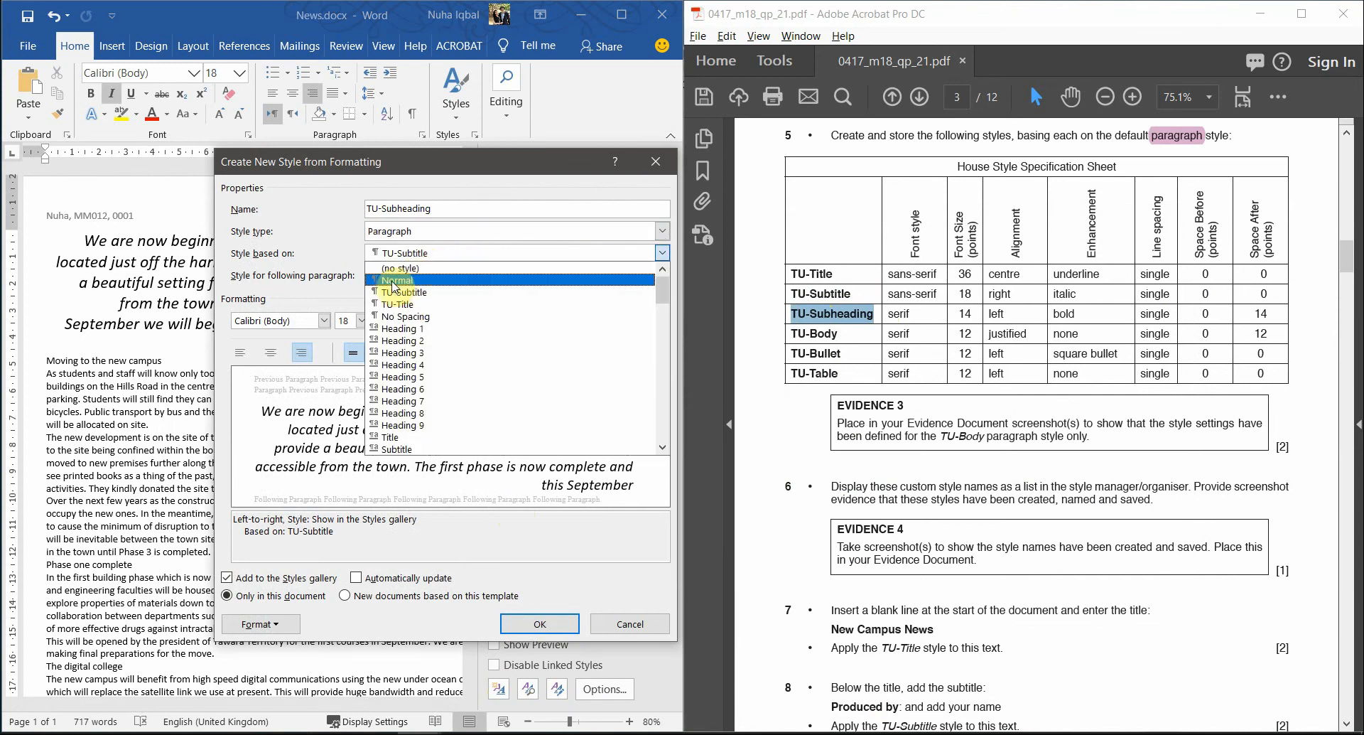
left_click(393, 280)
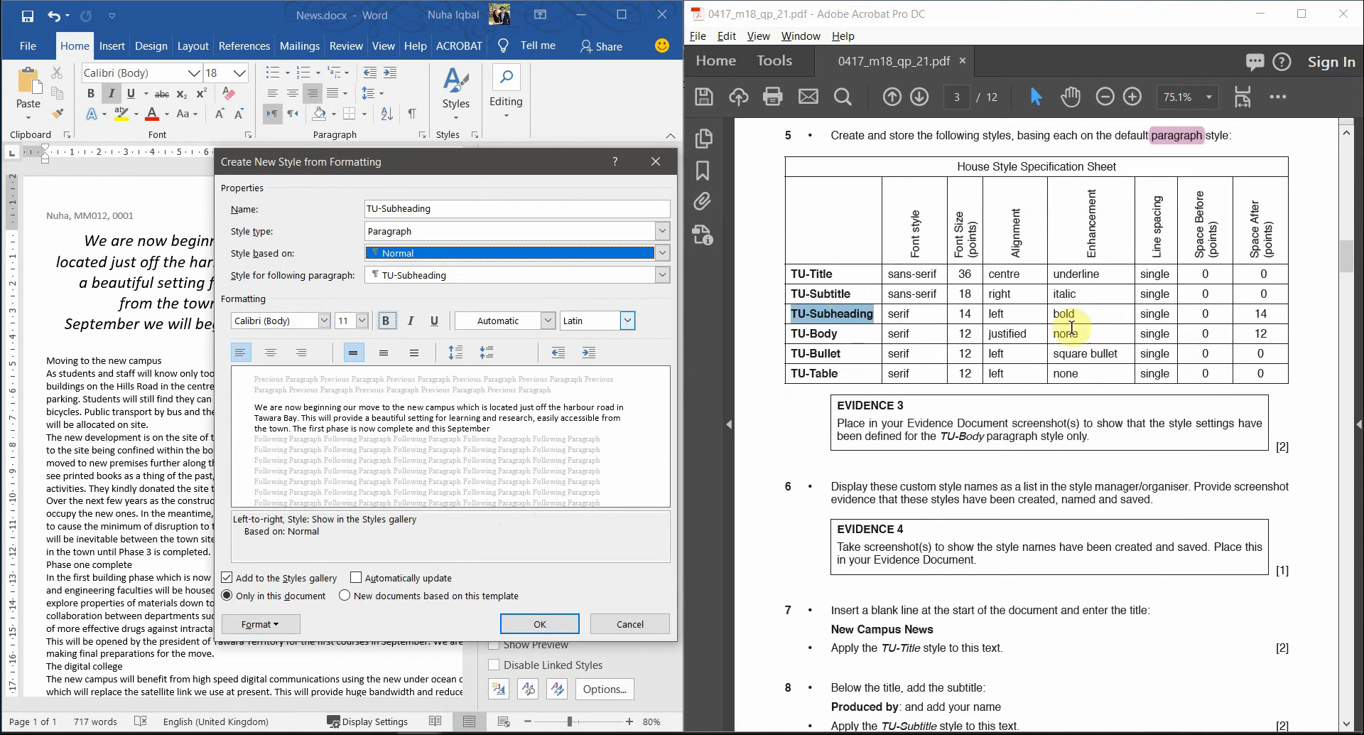
- Set TU-Subheading to Times New Roman (Headings CS), 14 pt, bold and left-aligned, per the spec
double_click(899, 313)
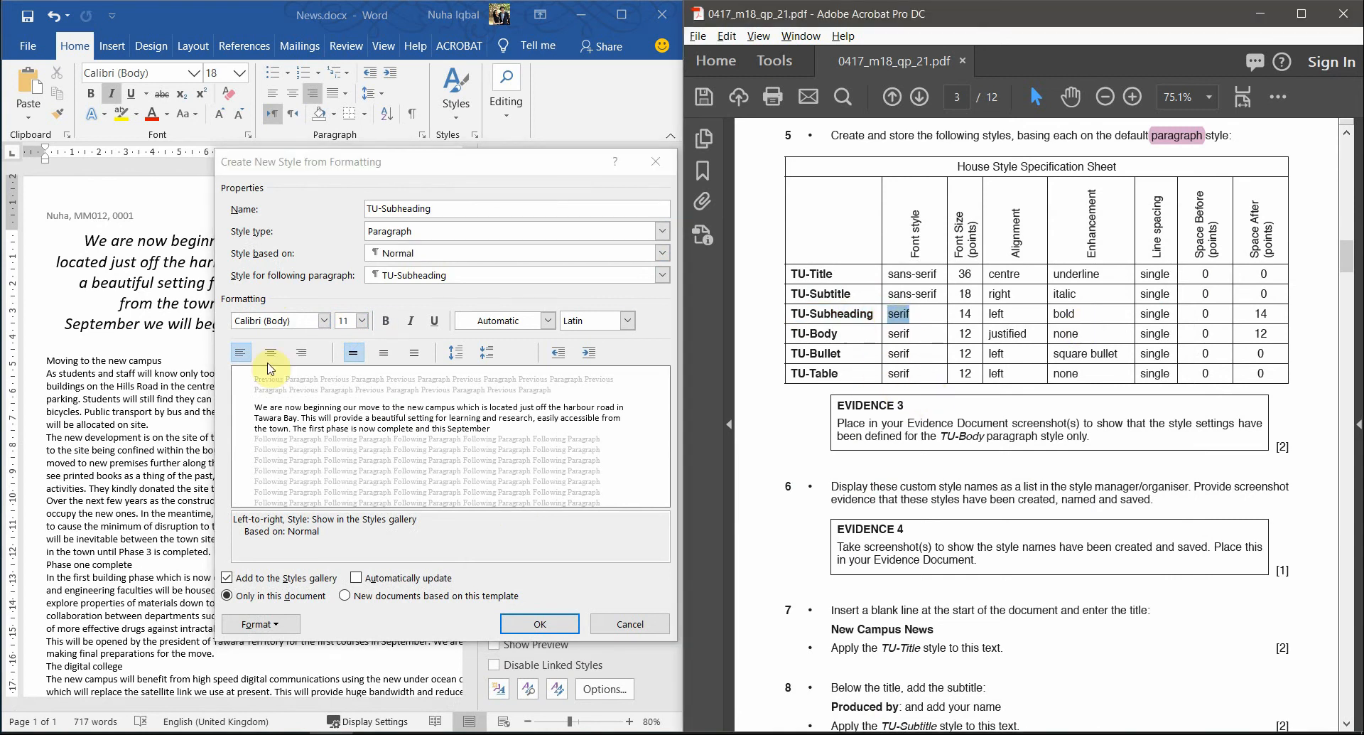
left_click(324, 332)
left_click(326, 321)
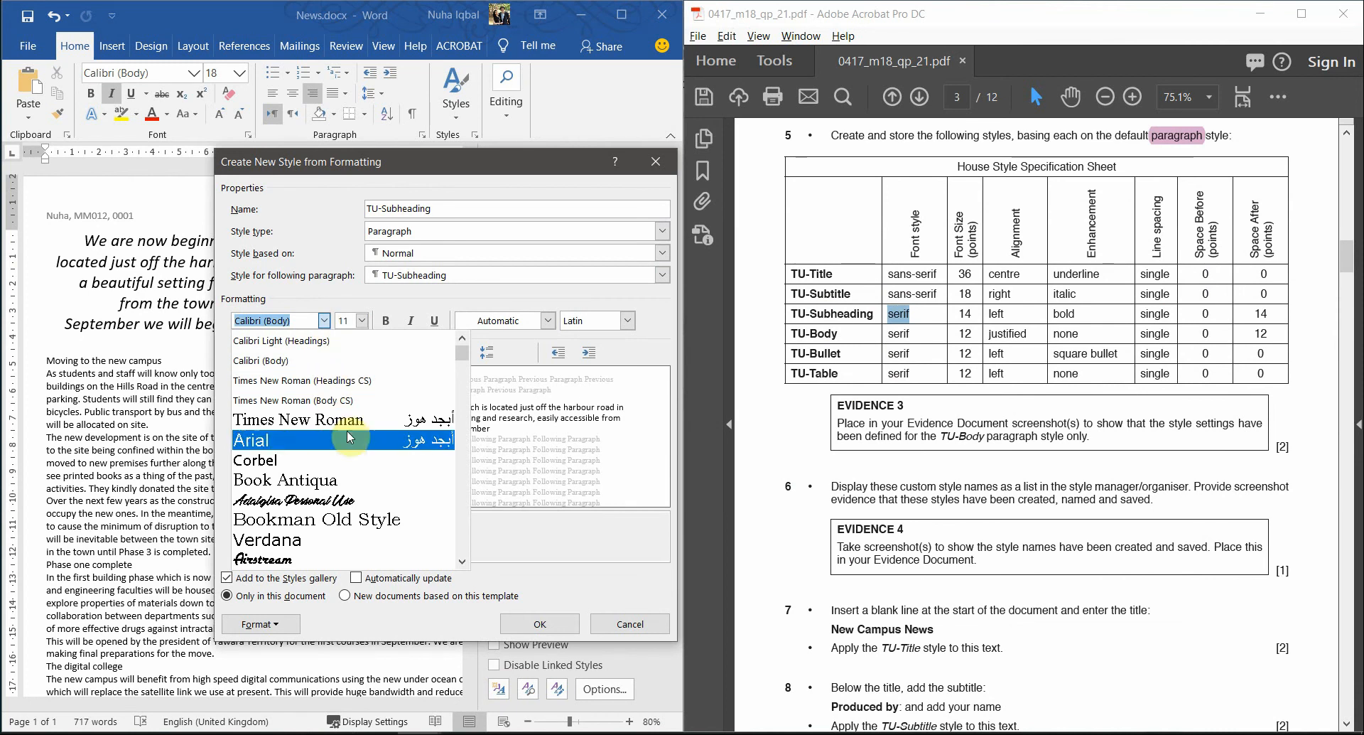
left_click(337, 386)
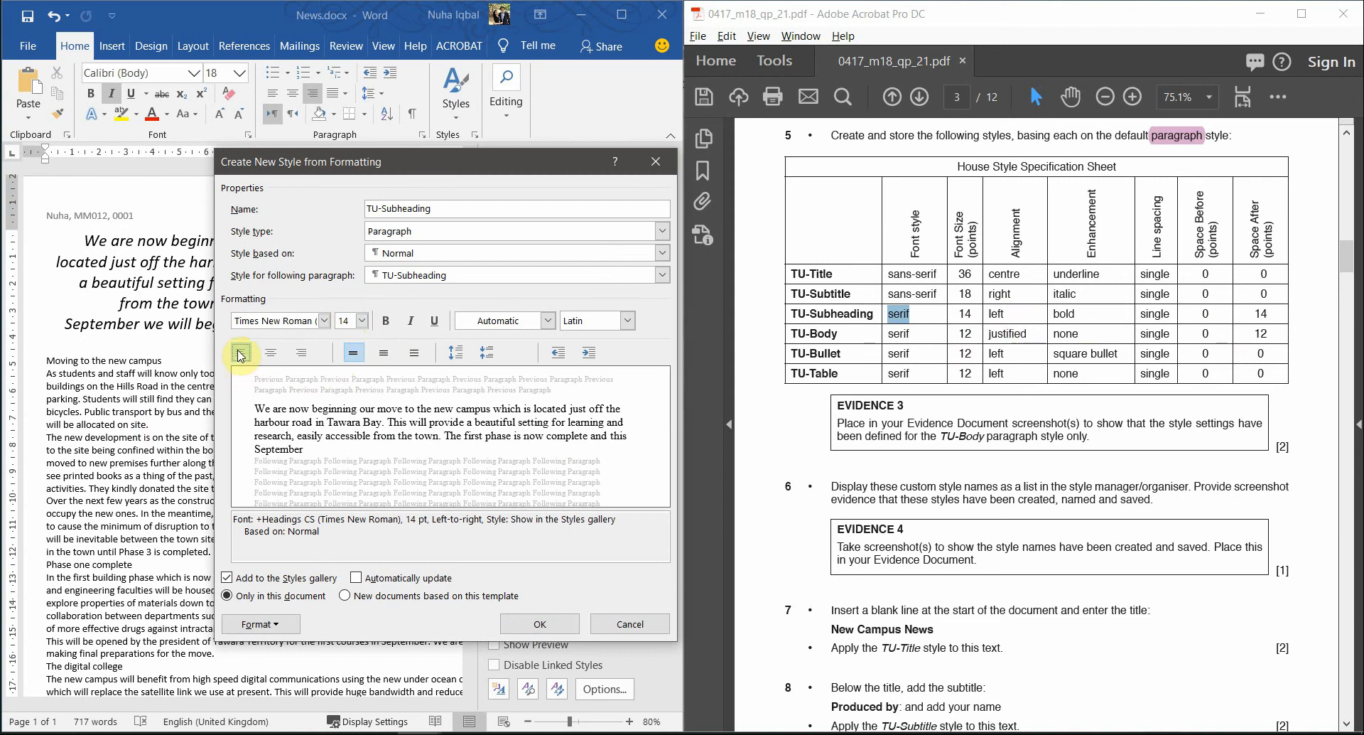
double_click(1063, 314)
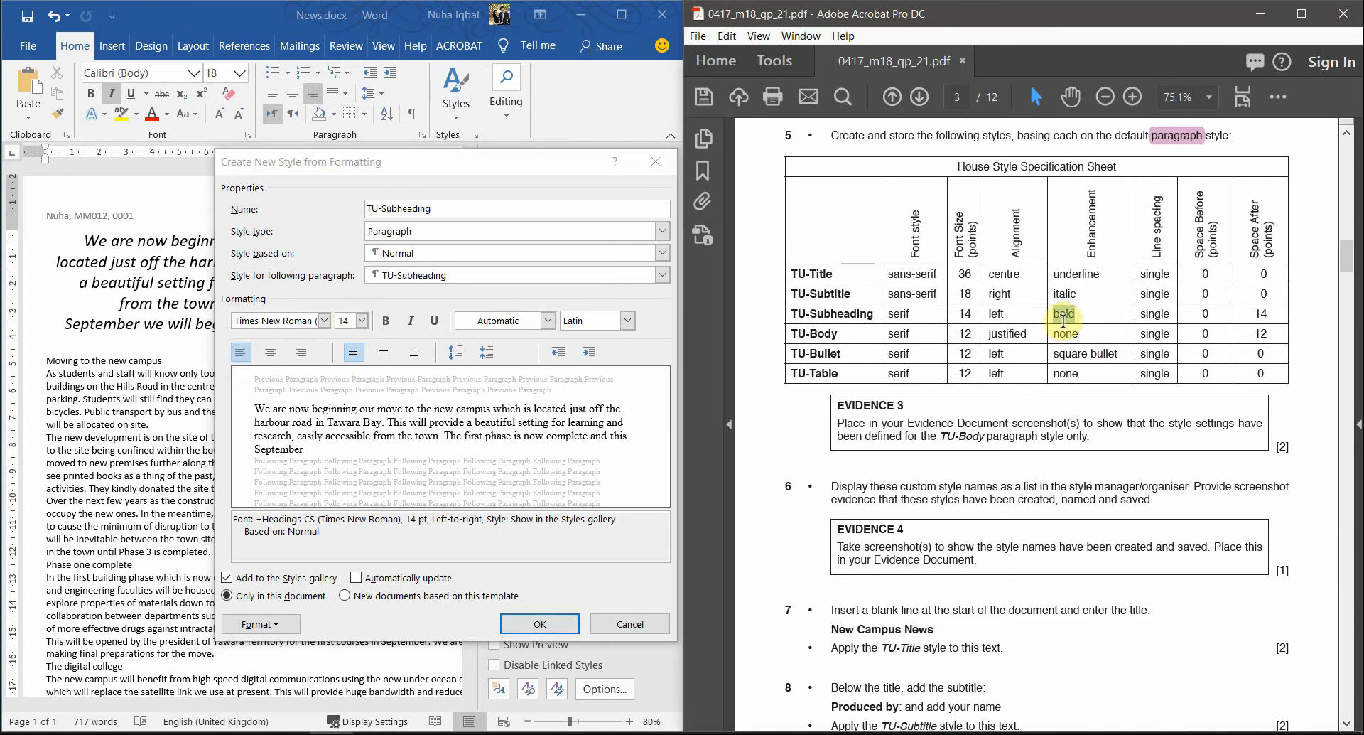
left_click(387, 326)
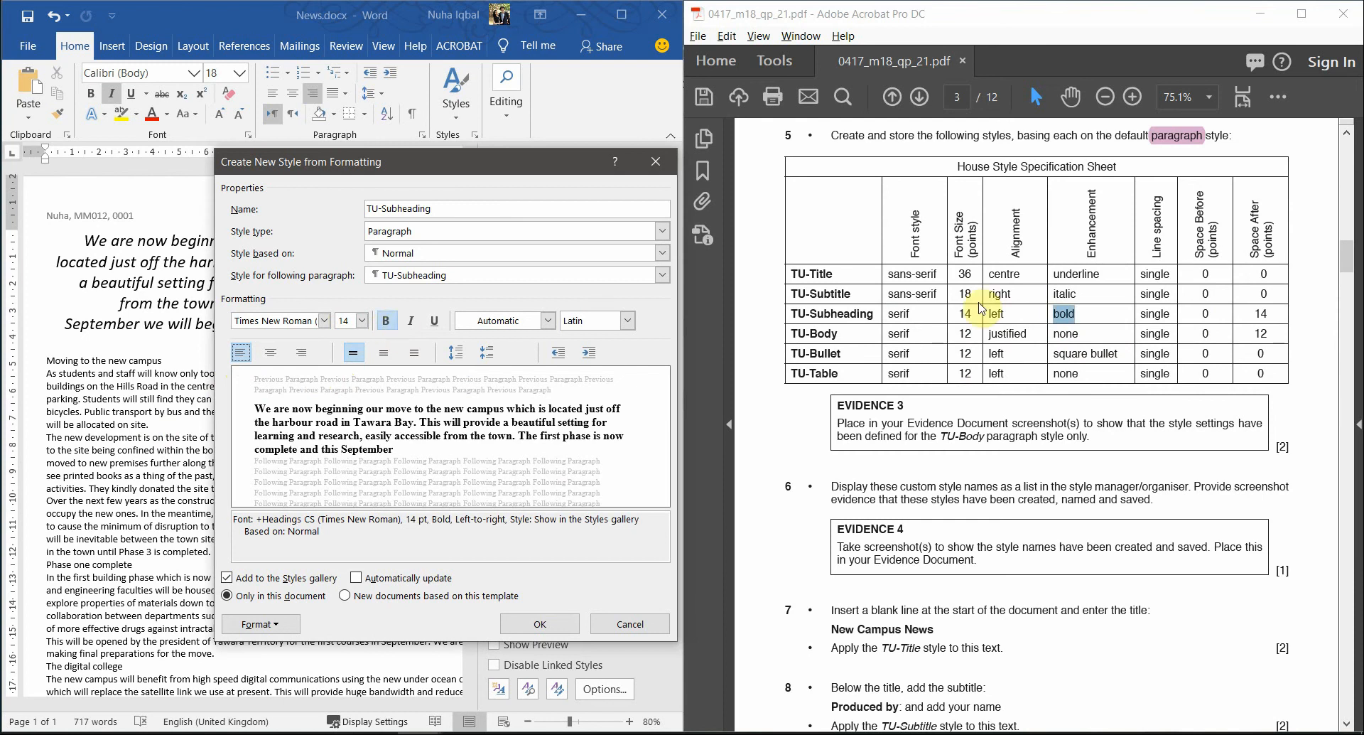
left_click(1155, 320)
double_click(1155, 319)
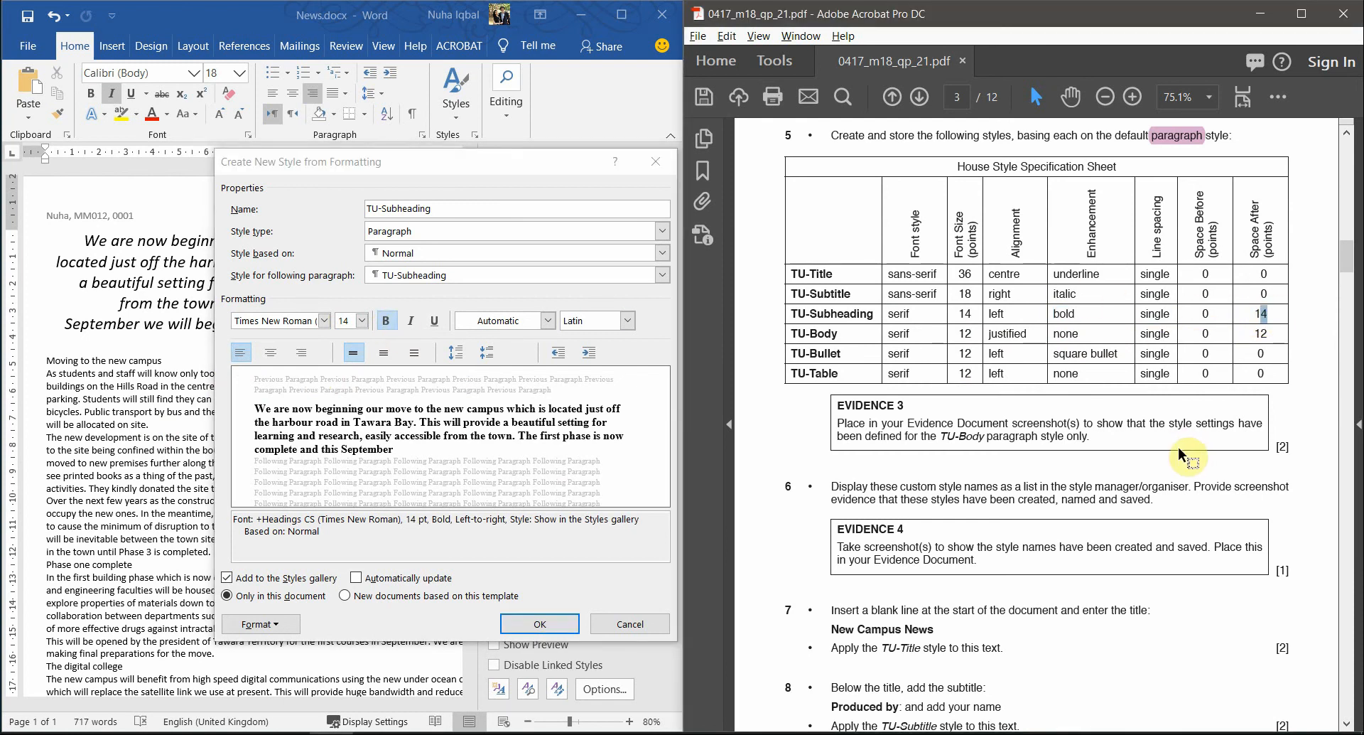
left_click(263, 632)
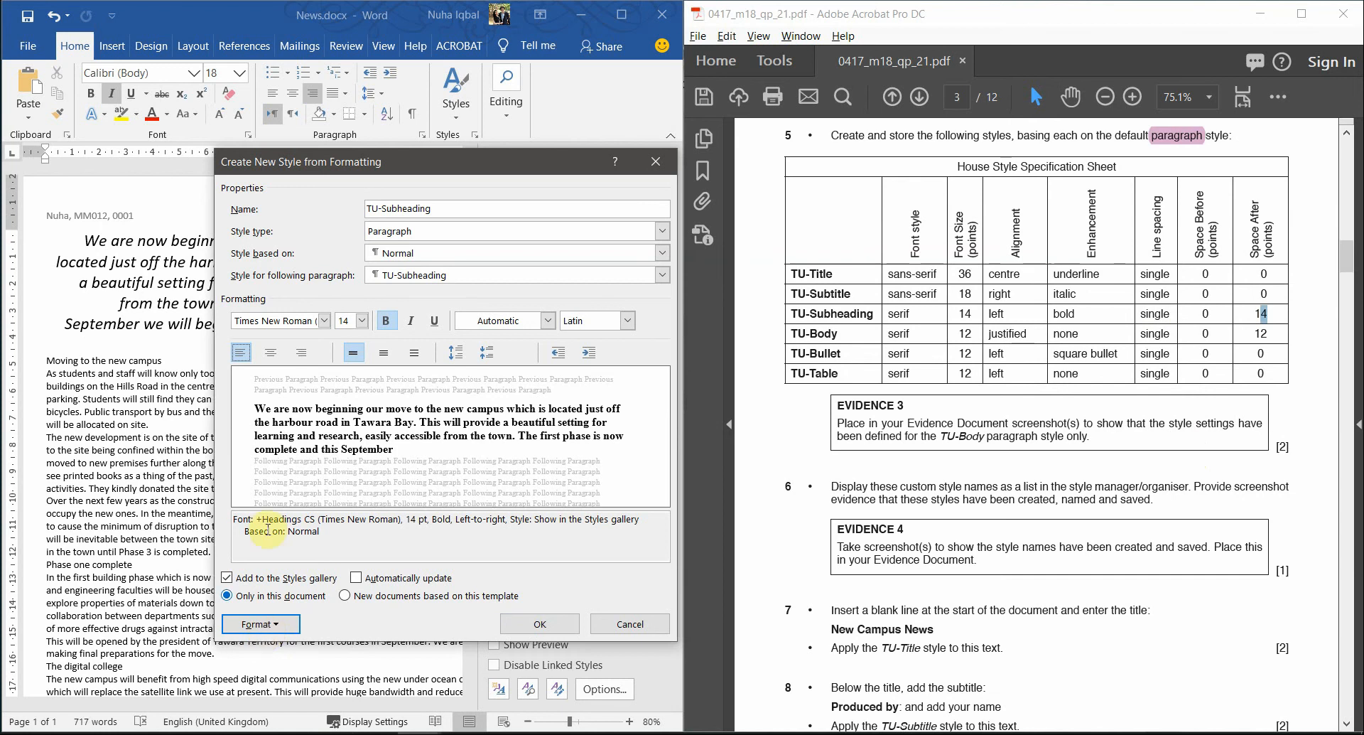
left_click(270, 619)
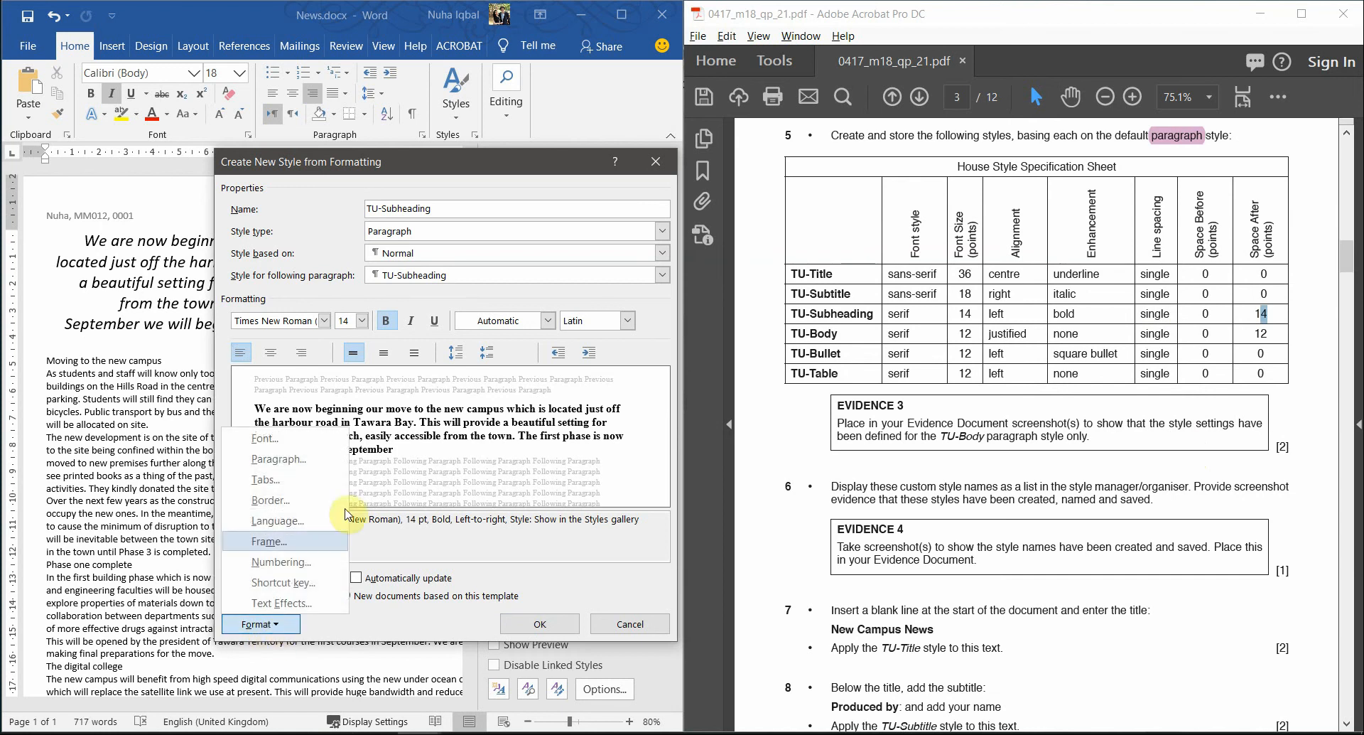
- Give TU-Subheading single line spacing with 0 pt before and 14 pt after
left_click(301, 466)
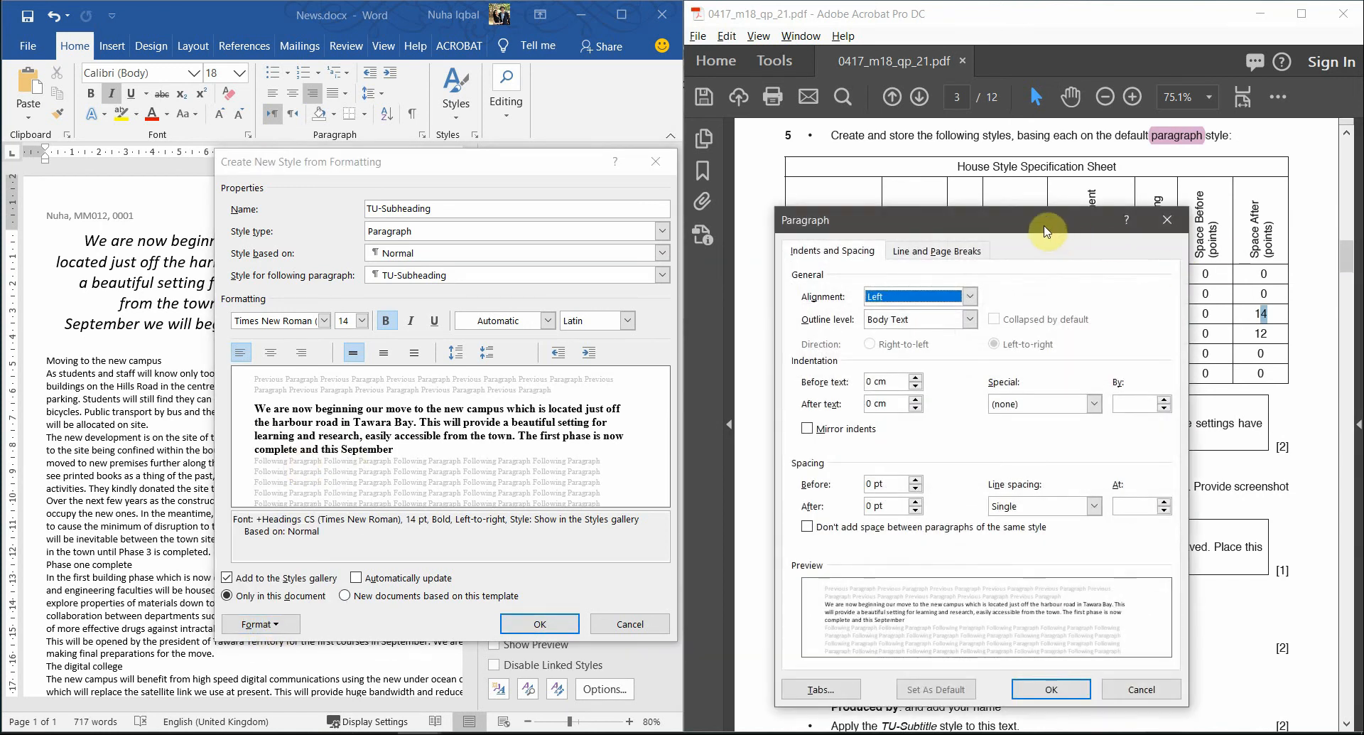
left_click_drag(1011, 226, 535, 147)
left_click(557, 429)
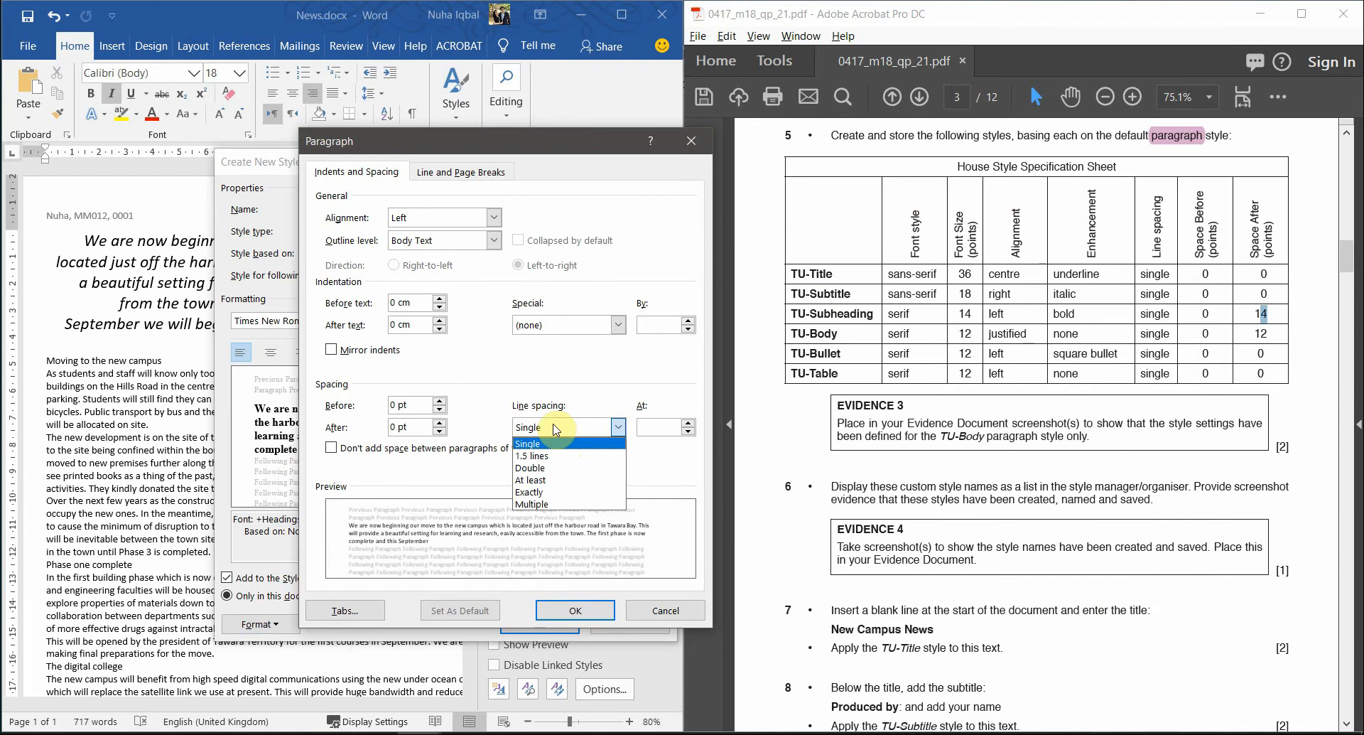
left_click(556, 429)
left_click_drag(411, 405, 367, 398)
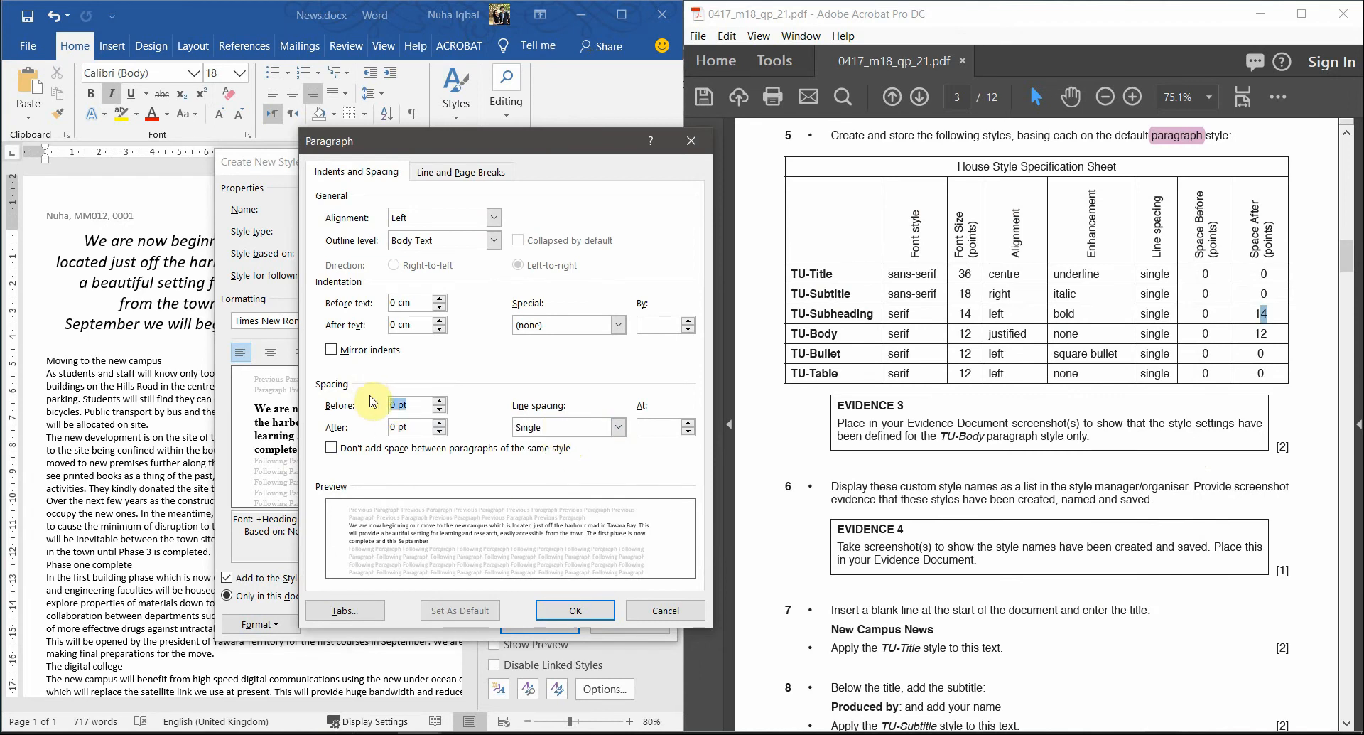
left_click(440, 423)
left_click(439, 423)
left_click(440, 430)
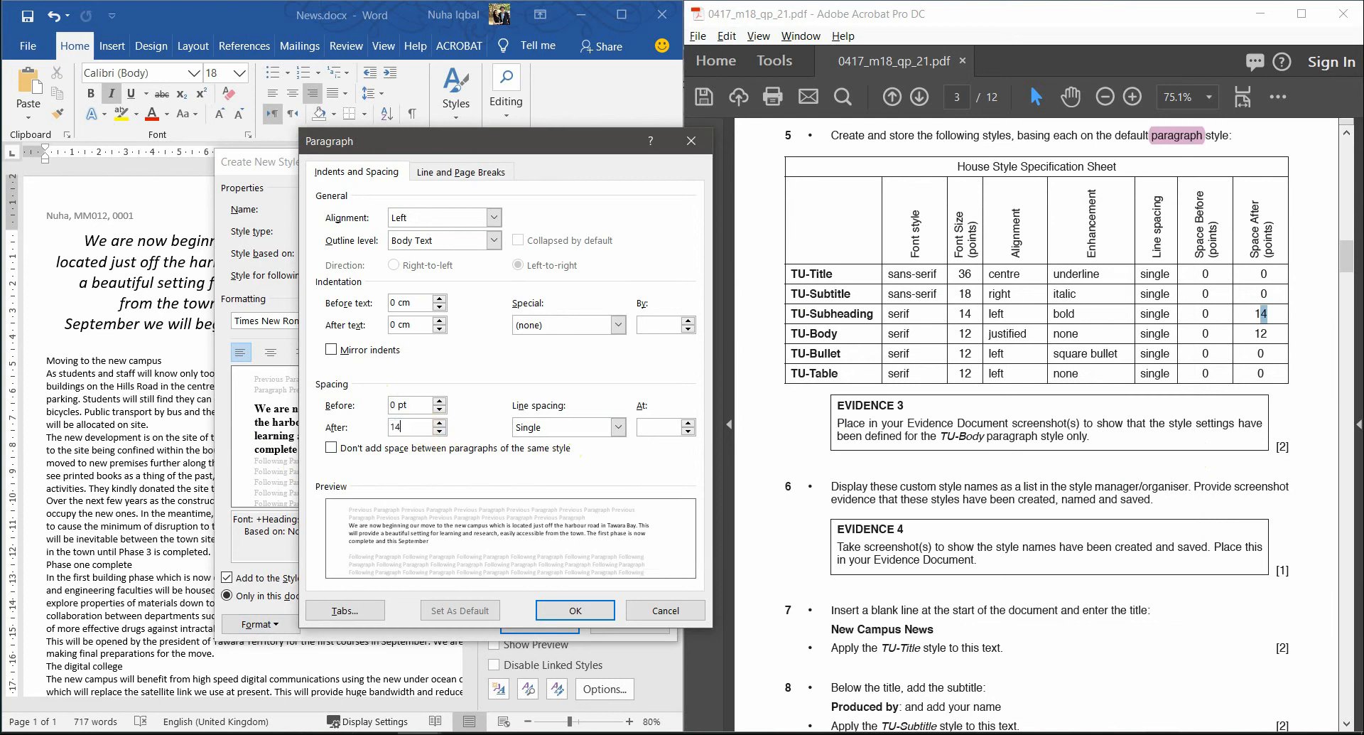
key("Return")
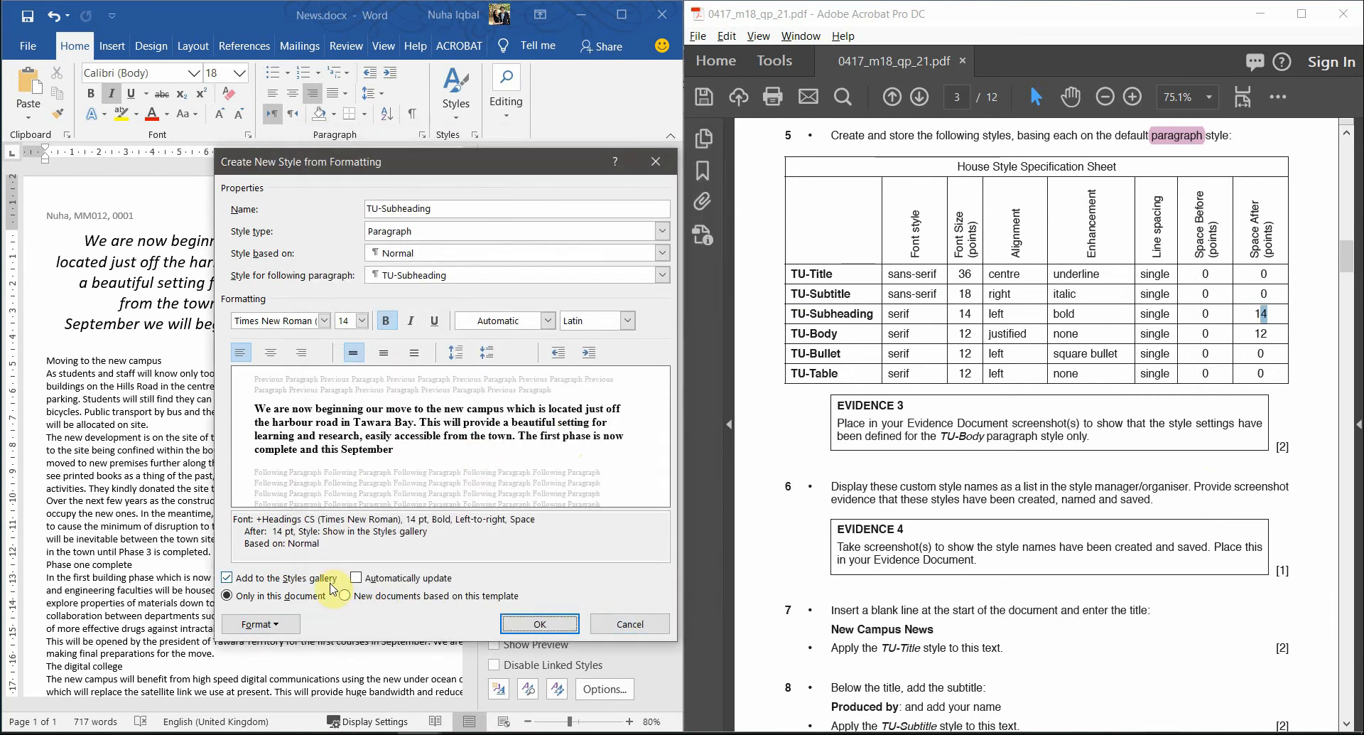
- Verify the paragraph spacing and create the TU-Subheading style
left_click(297, 620)
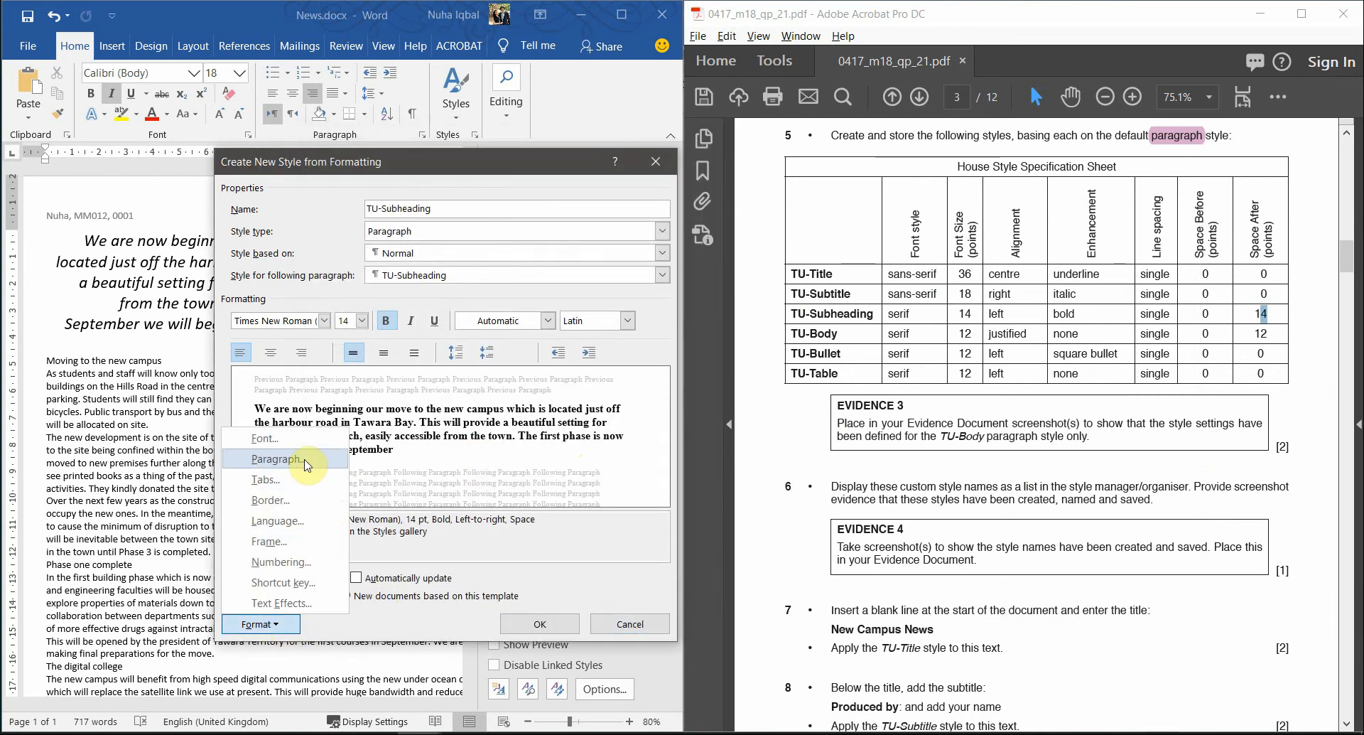
left_click(284, 450)
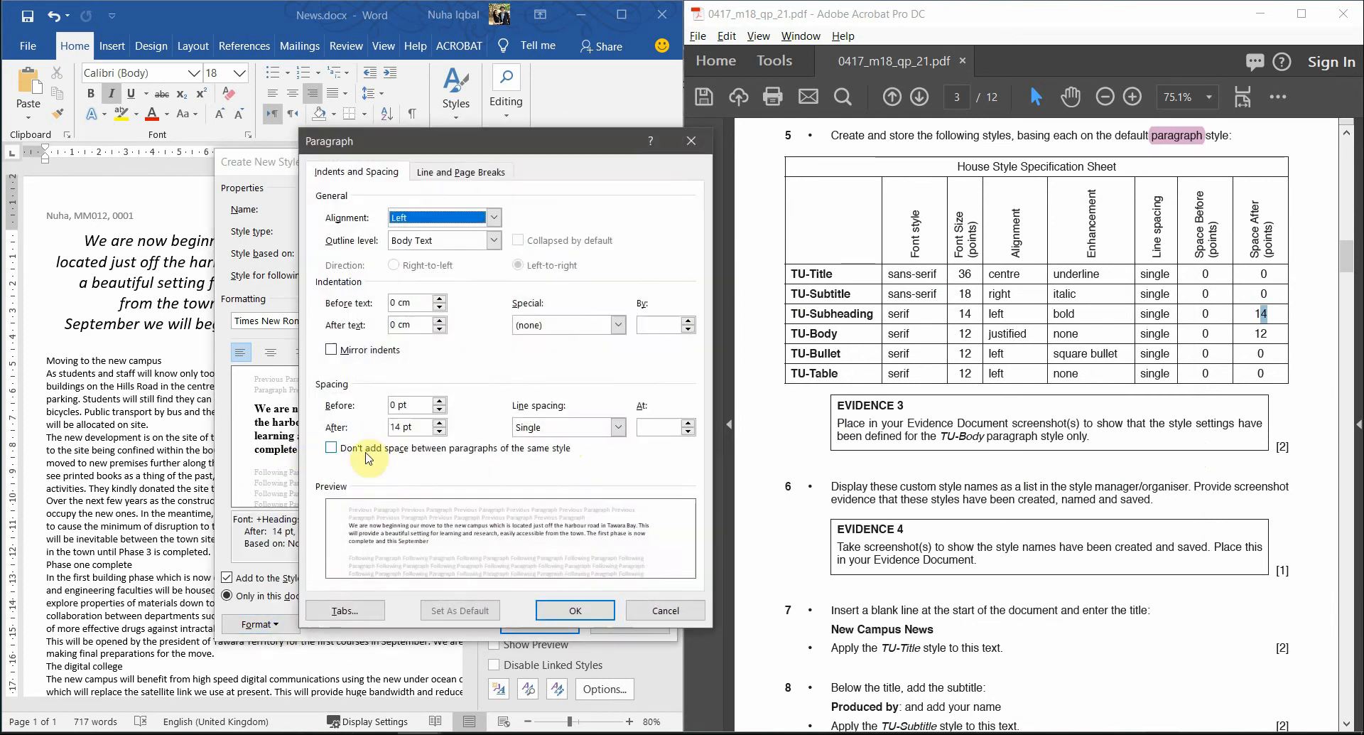
left_click(574, 611)
left_click(540, 624)
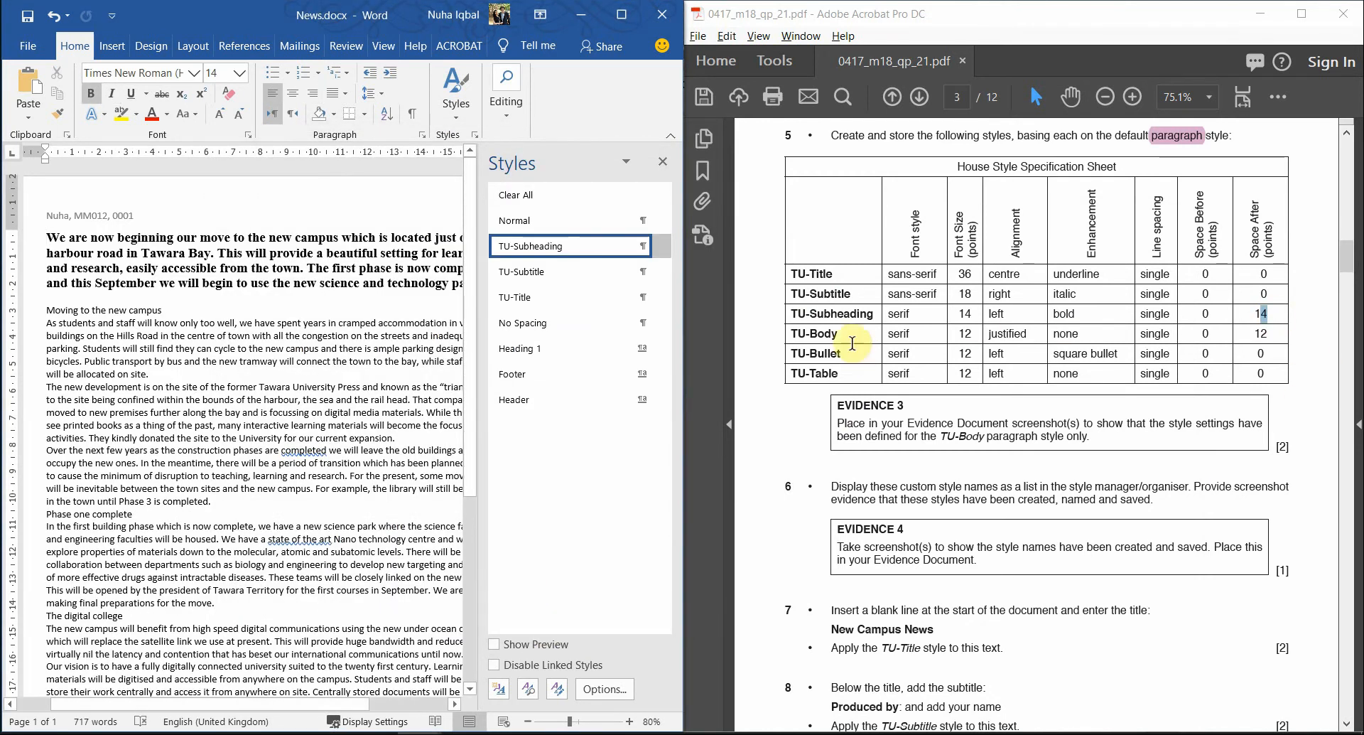
left_click_drag(840, 336, 790, 337)
key("ctrl+c")
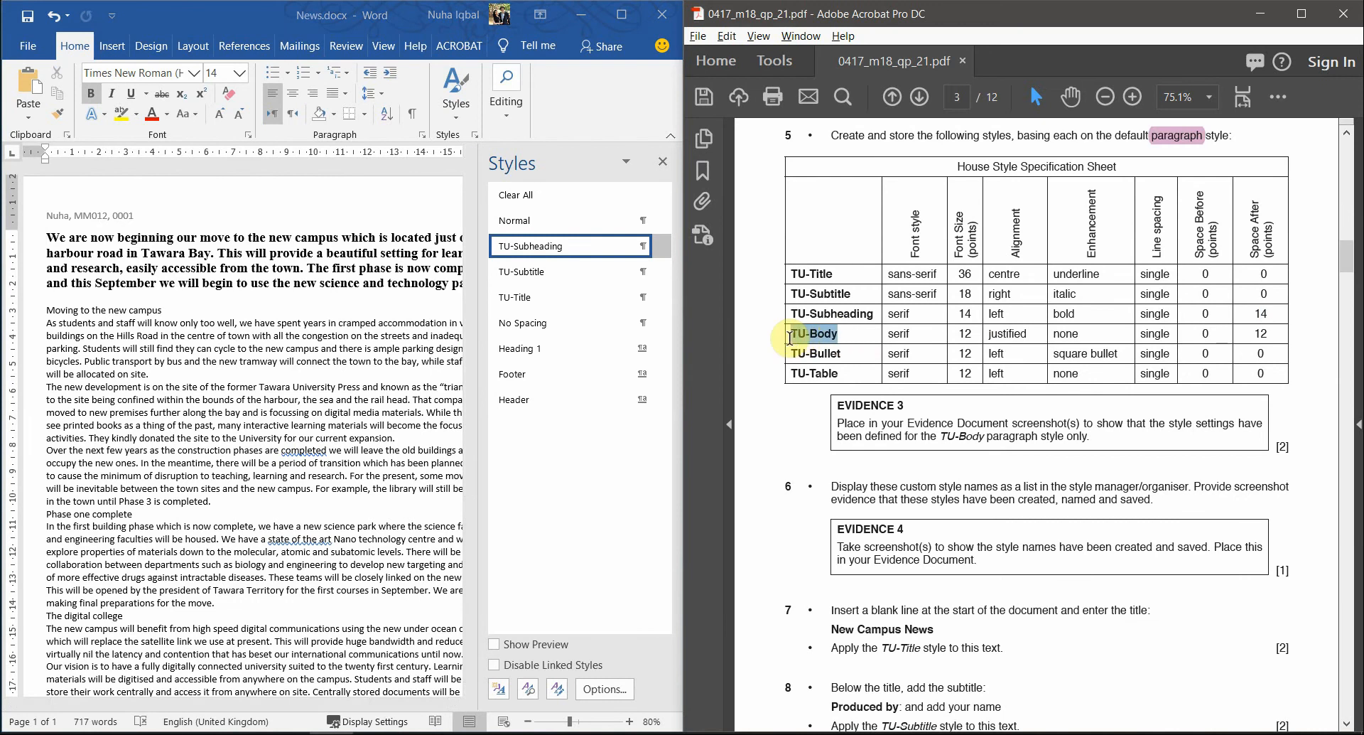
- Start a new style named TU-Body, a Paragraph style based on Normal
left_click(503, 698)
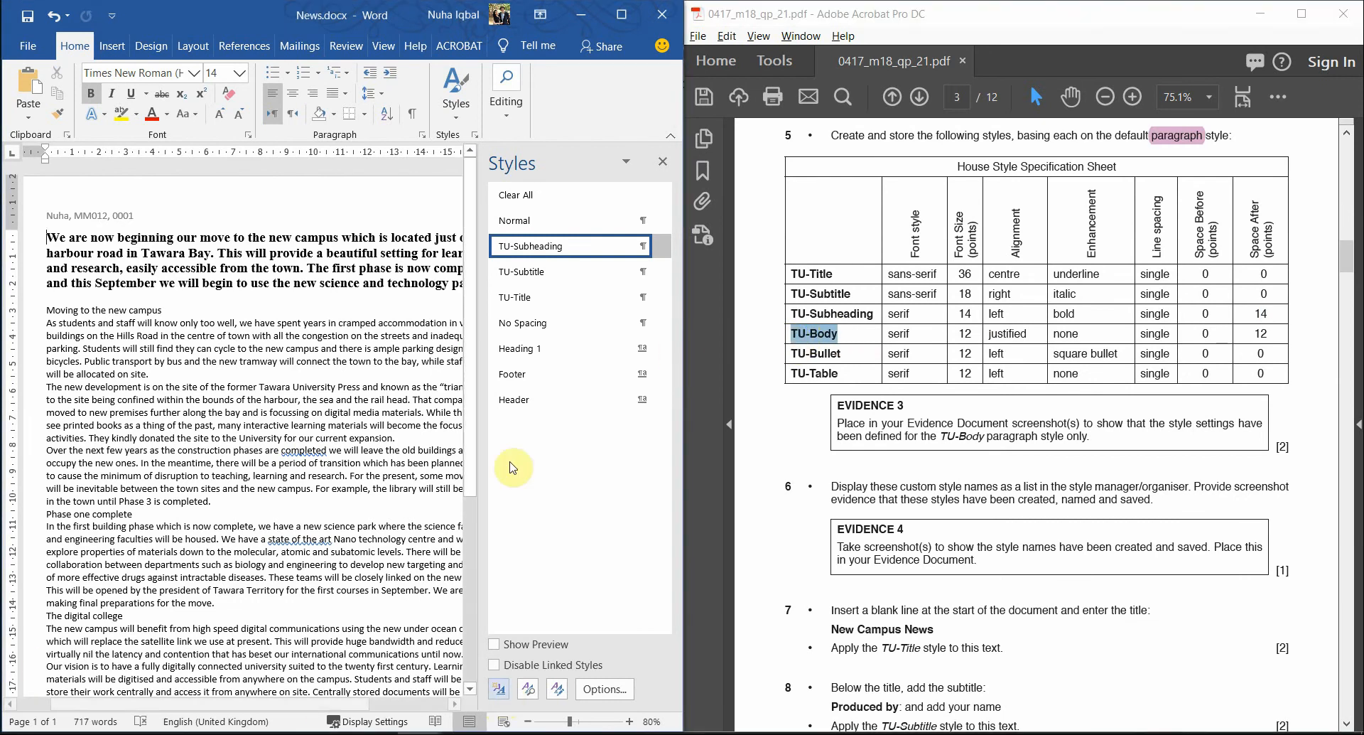
left_click(499, 689)
key("ctrl+v")
left_click(475, 231)
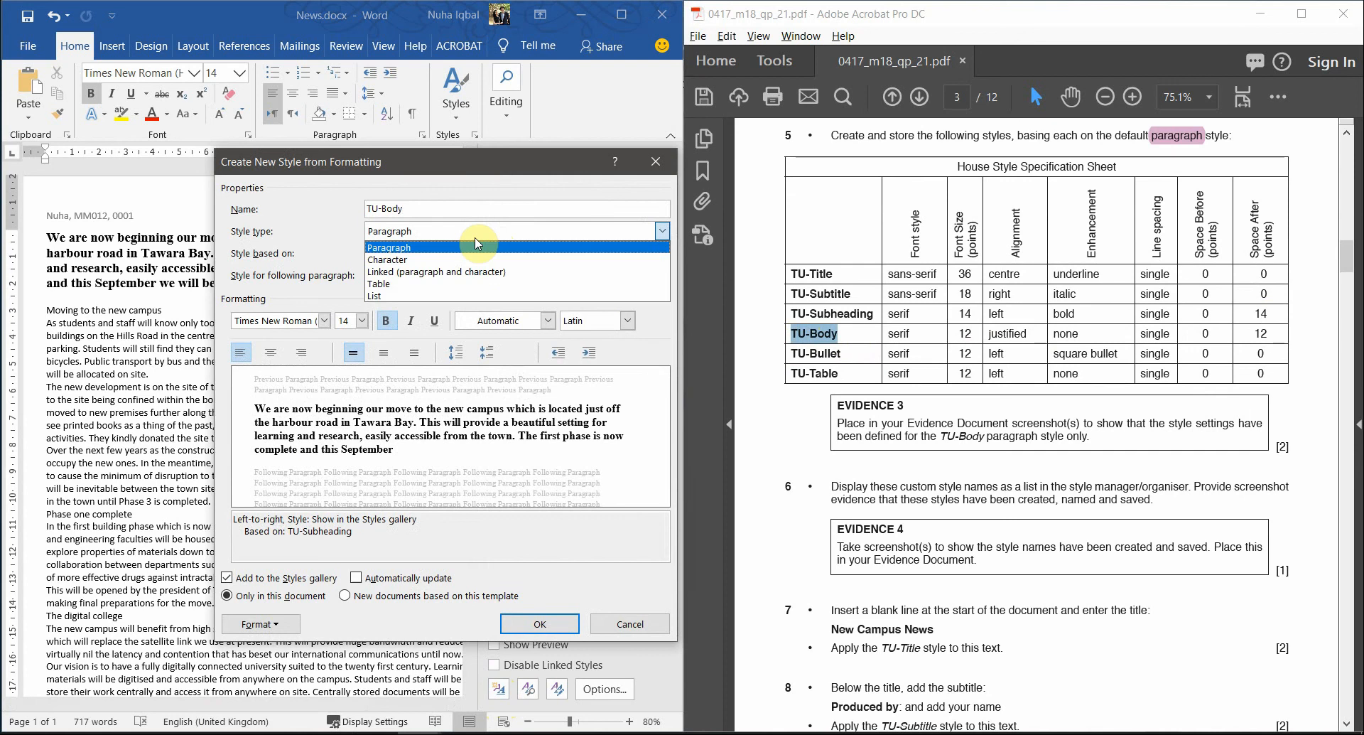
left_click(476, 247)
left_click(454, 253)
left_click(447, 268)
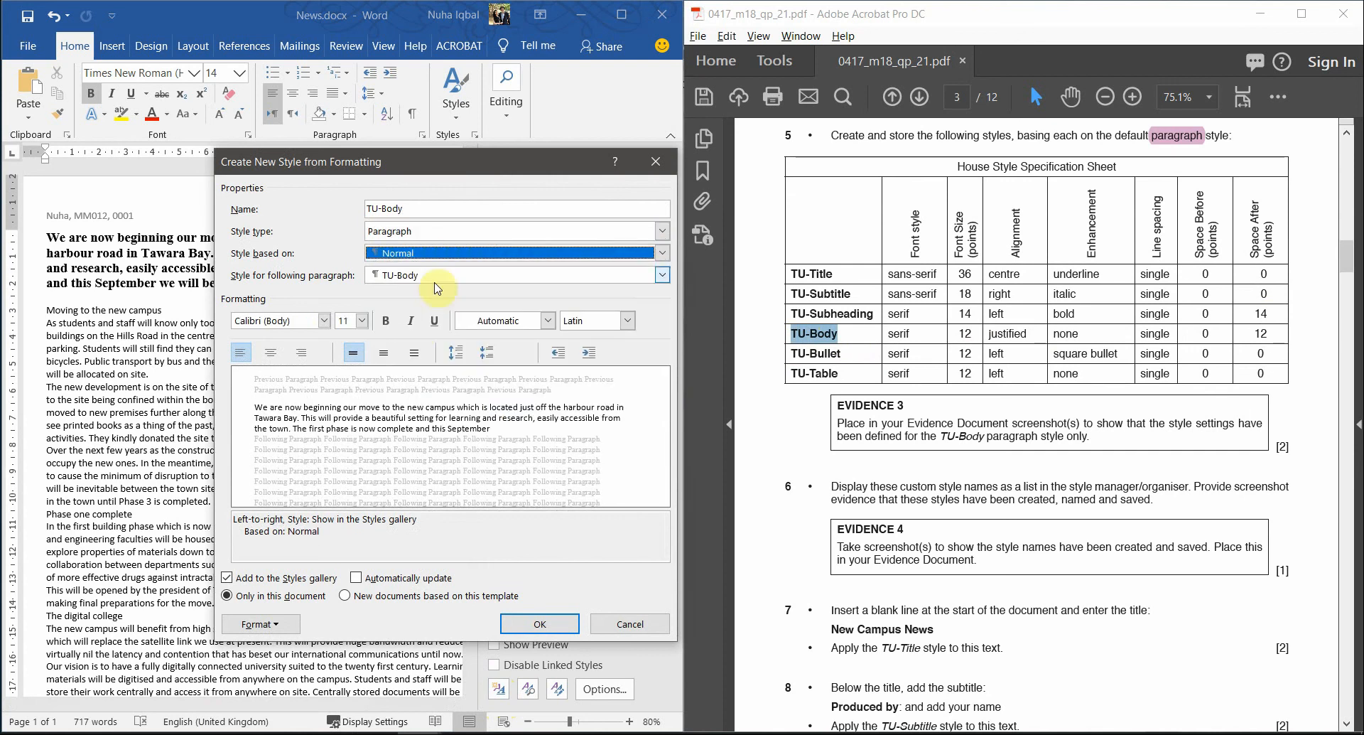
- Set TU-Body's font to Times New Roman (Body CS) at 12 pt
left_click(316, 320)
left_click(324, 320)
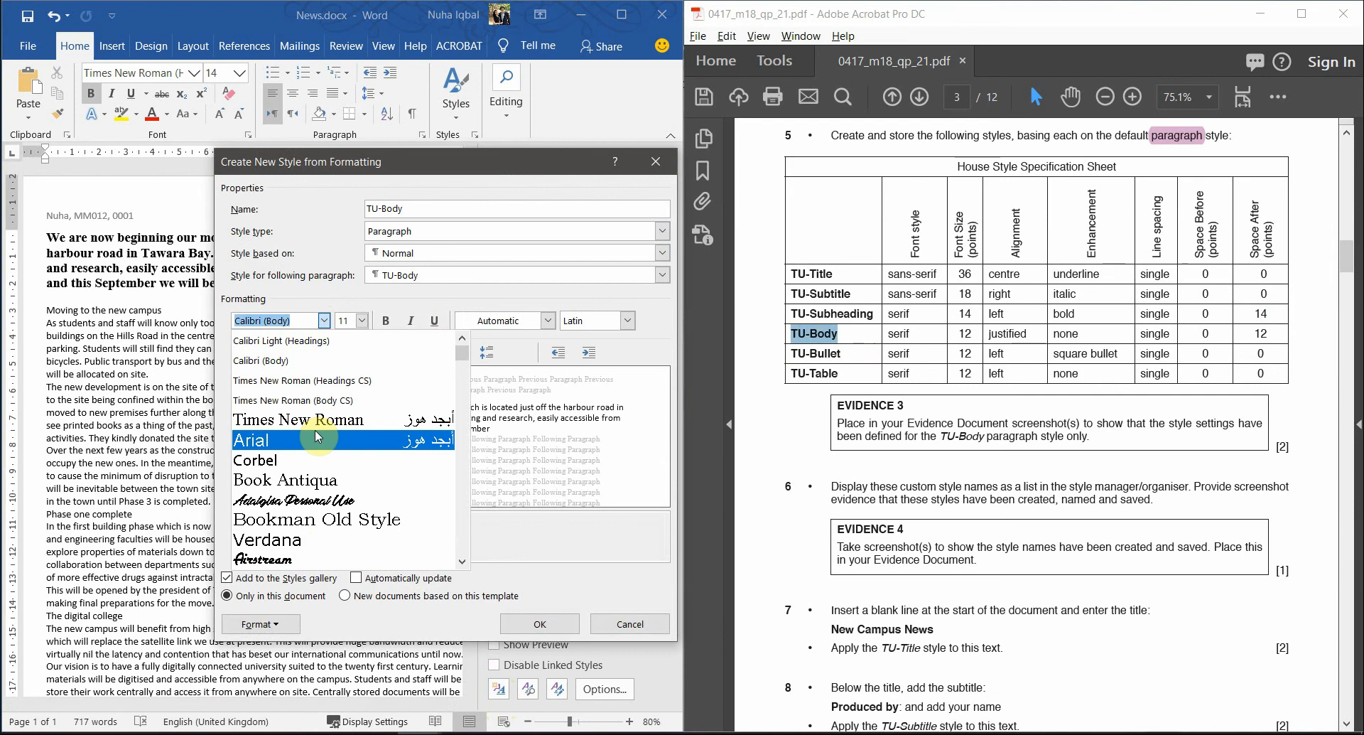
scroll(334, 447, "down", 1)
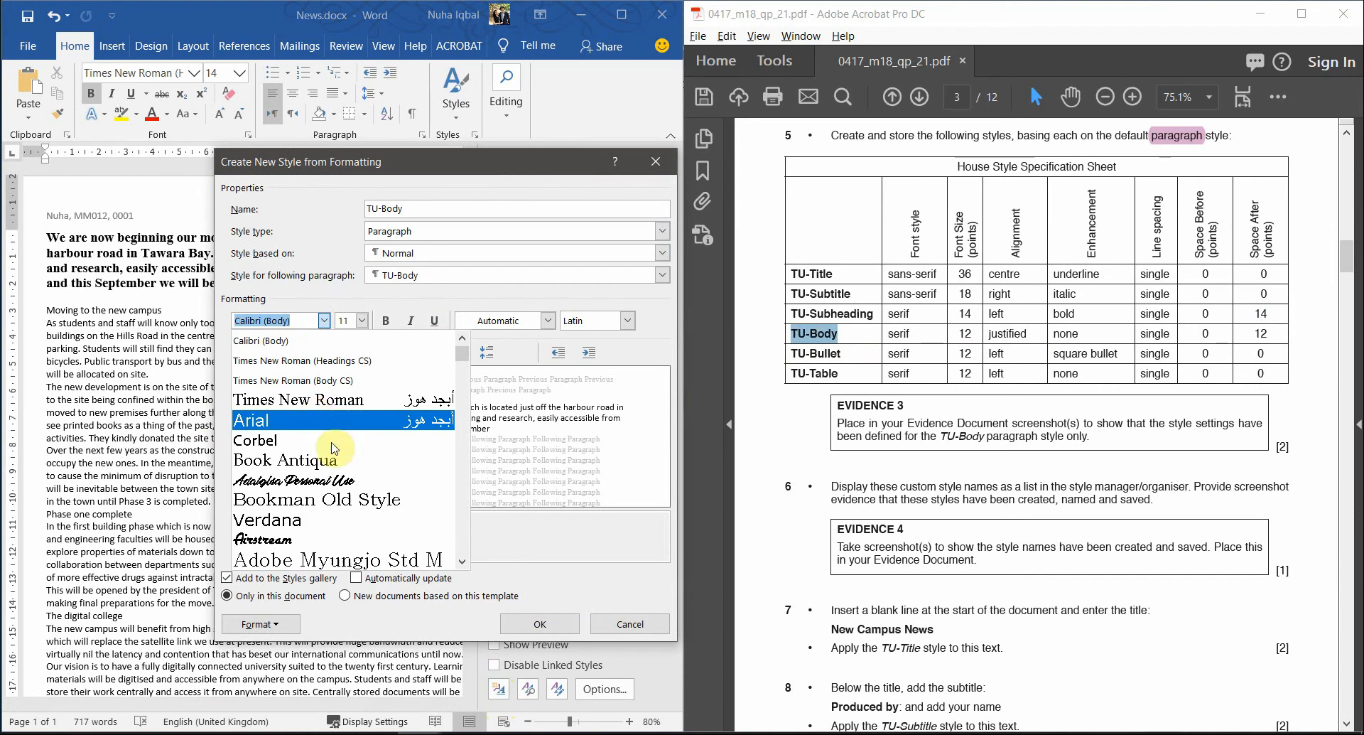
scroll(413, 448, "down", 3)
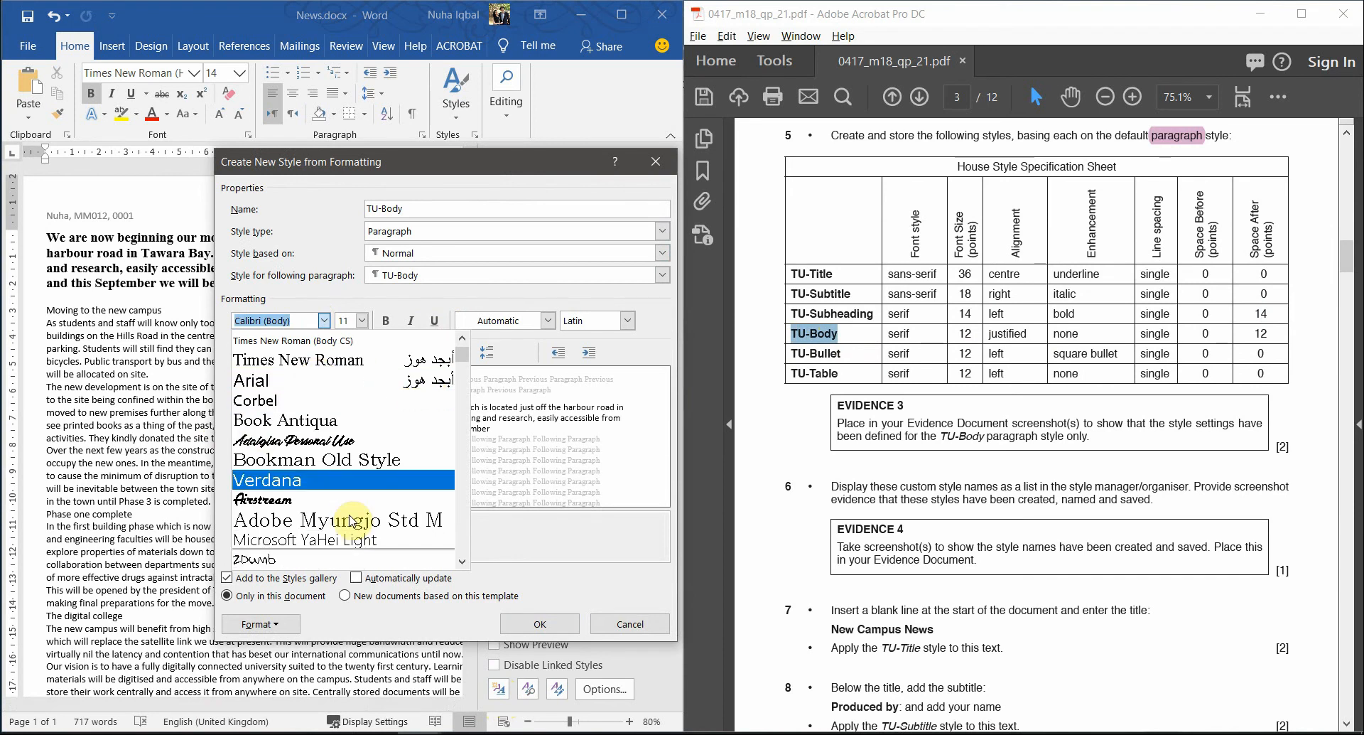
scroll(369, 448, "up", 3)
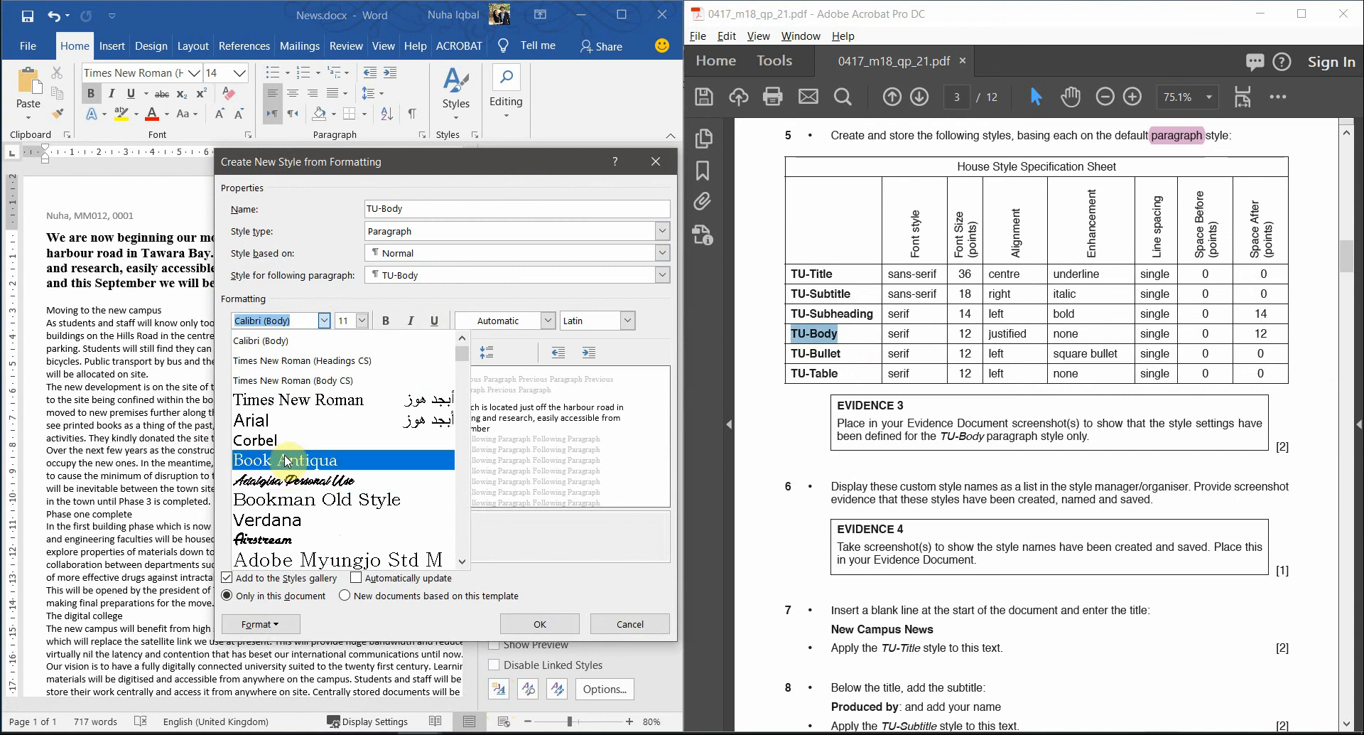
scroll(286, 460, "down", 5)
scroll(286, 460, "down", 7)
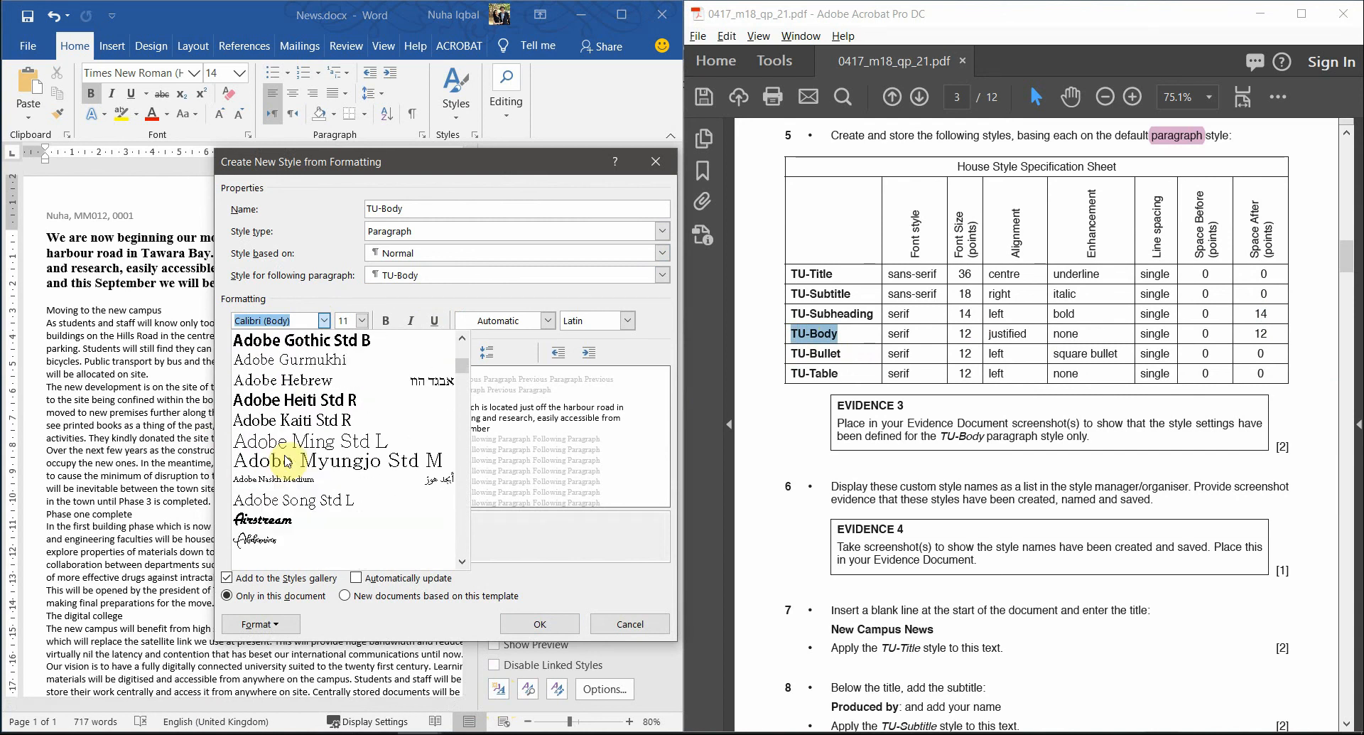
scroll(286, 460, "down", 2)
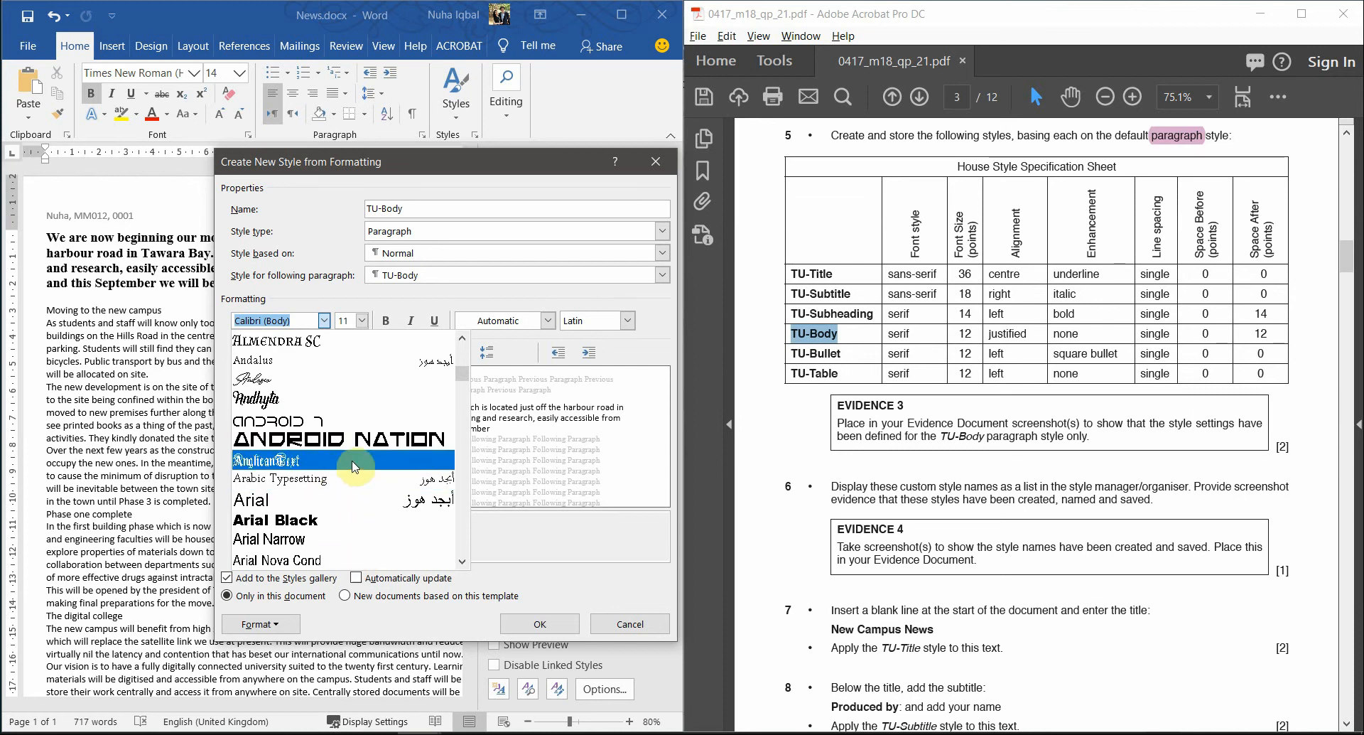
scroll(363, 468, "down", 2)
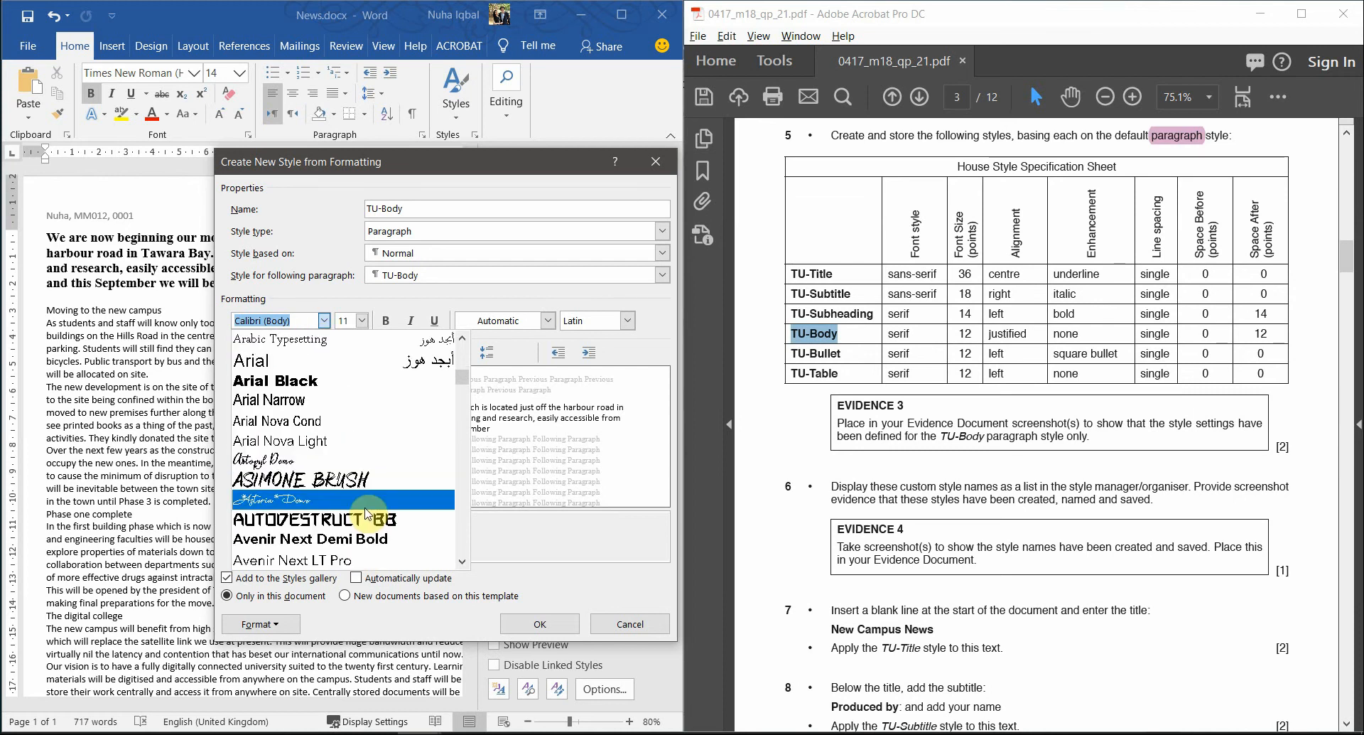
scroll(367, 513, "down", 2)
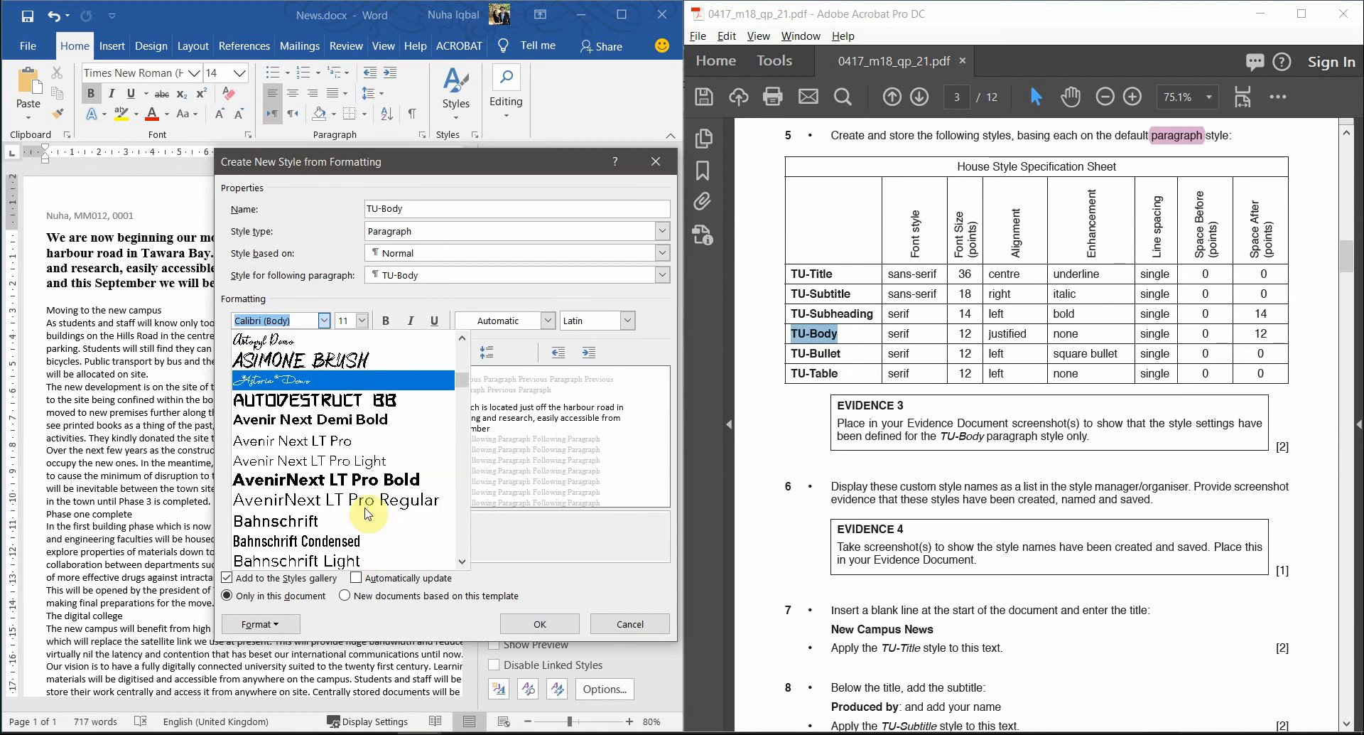
scroll(366, 513, "down", 1)
scroll(367, 513, "down", 1)
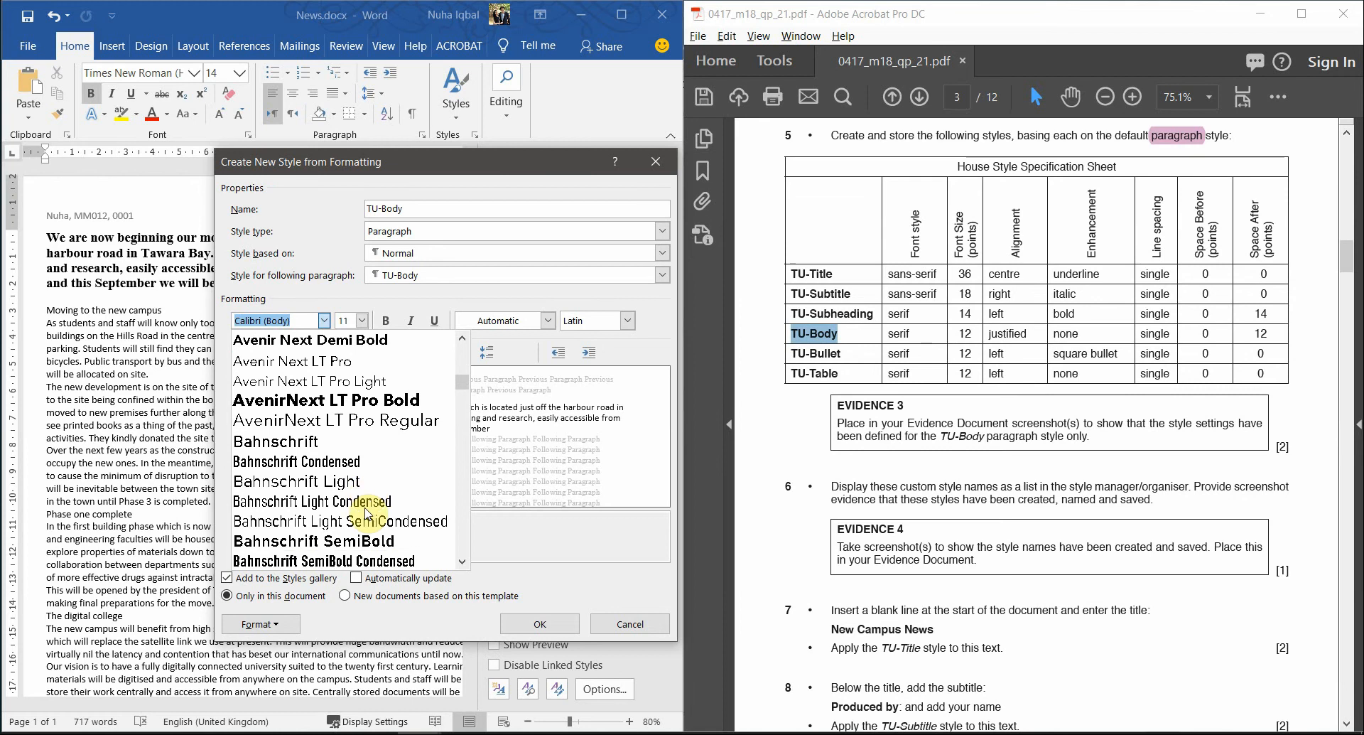
left_click_drag(466, 393, 476, 323)
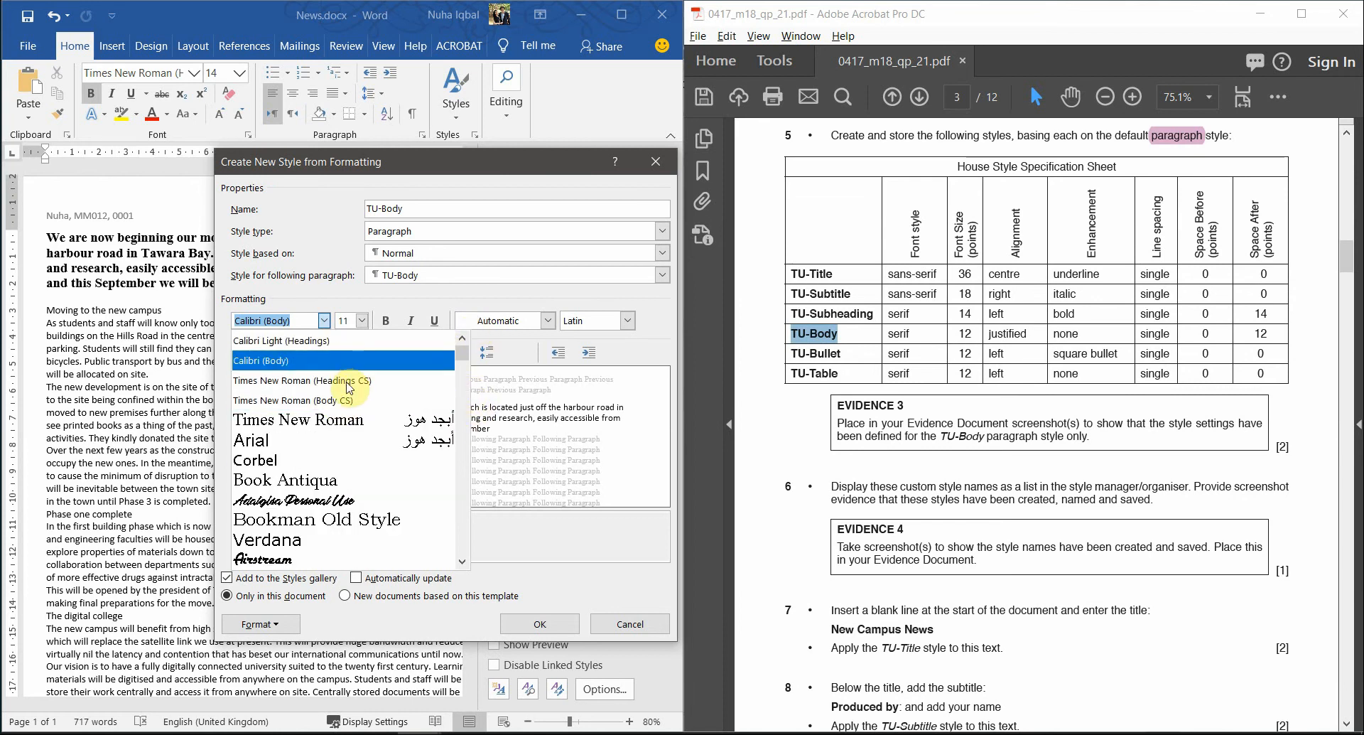
left_click(338, 405)
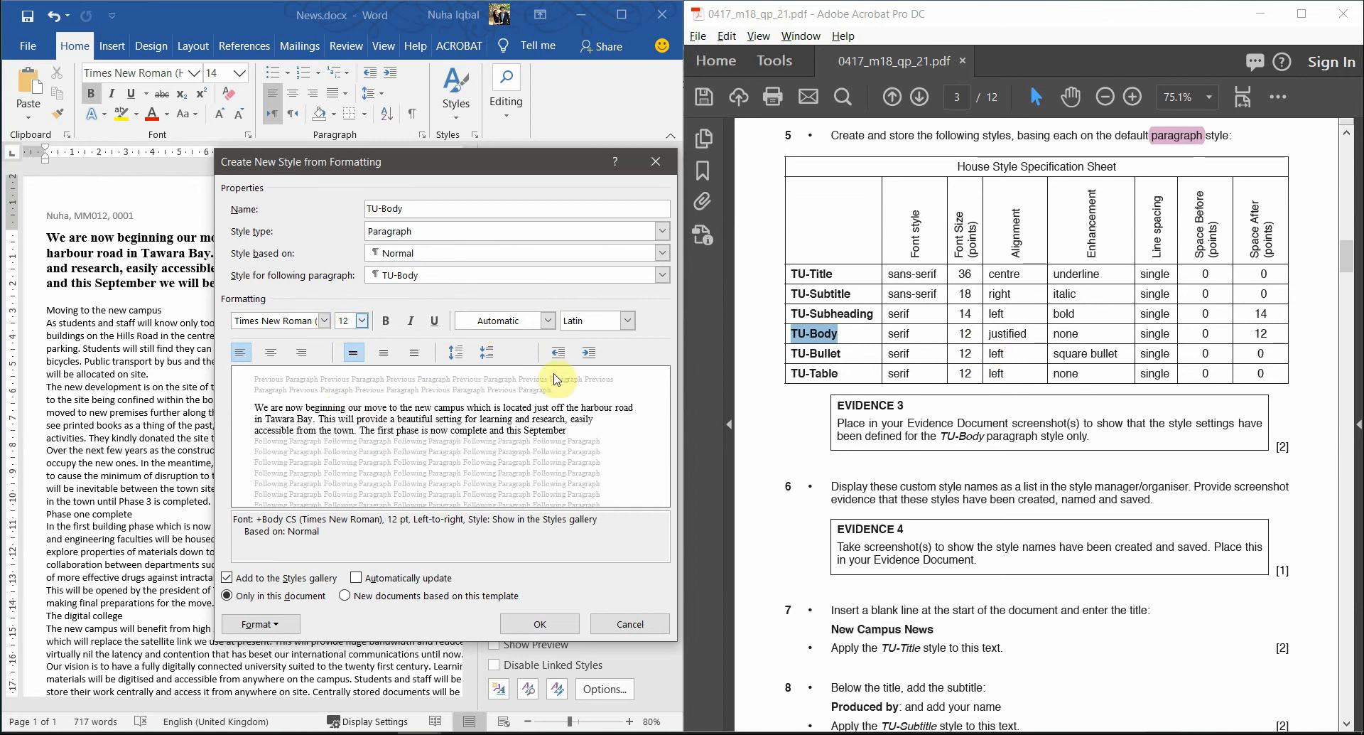
double_click(1009, 336)
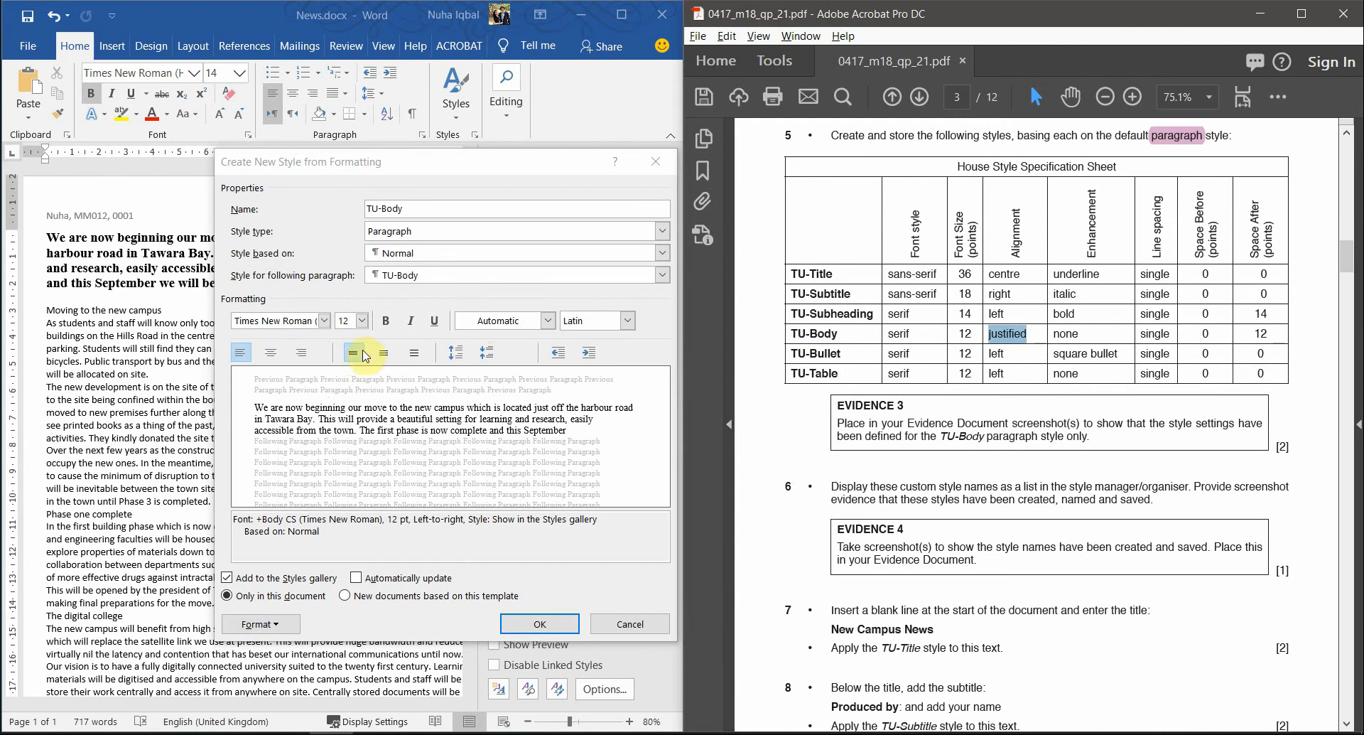
- Set the TU-Body style's paragraph alignment to Justified
left_click(267, 625)
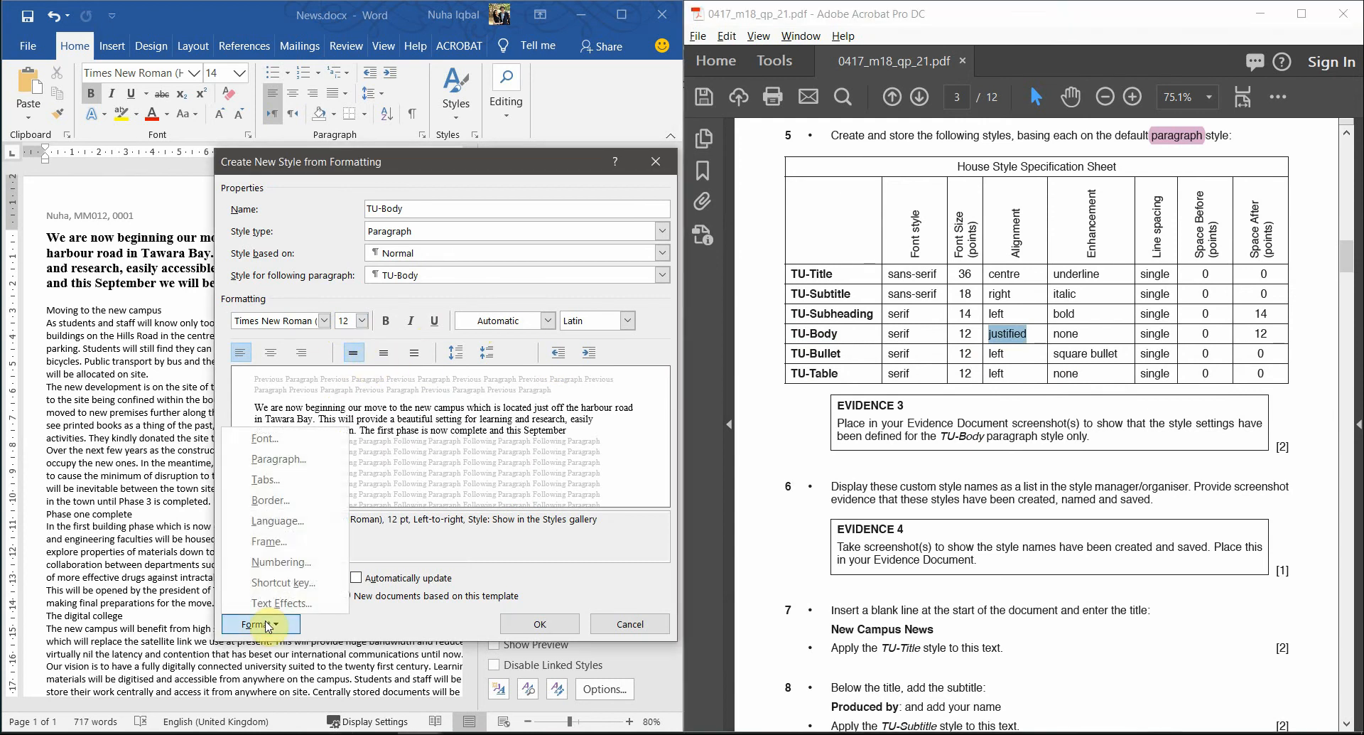
left_click(278, 459)
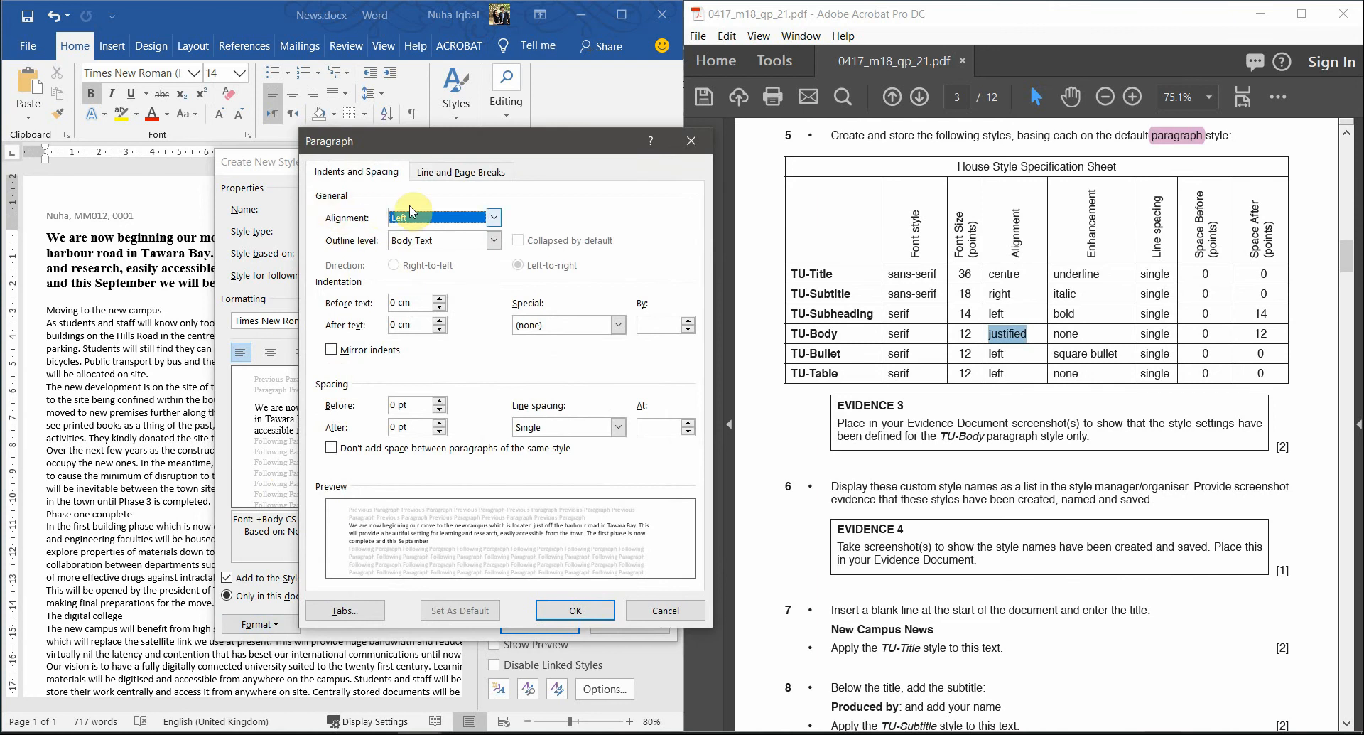
left_click(416, 224)
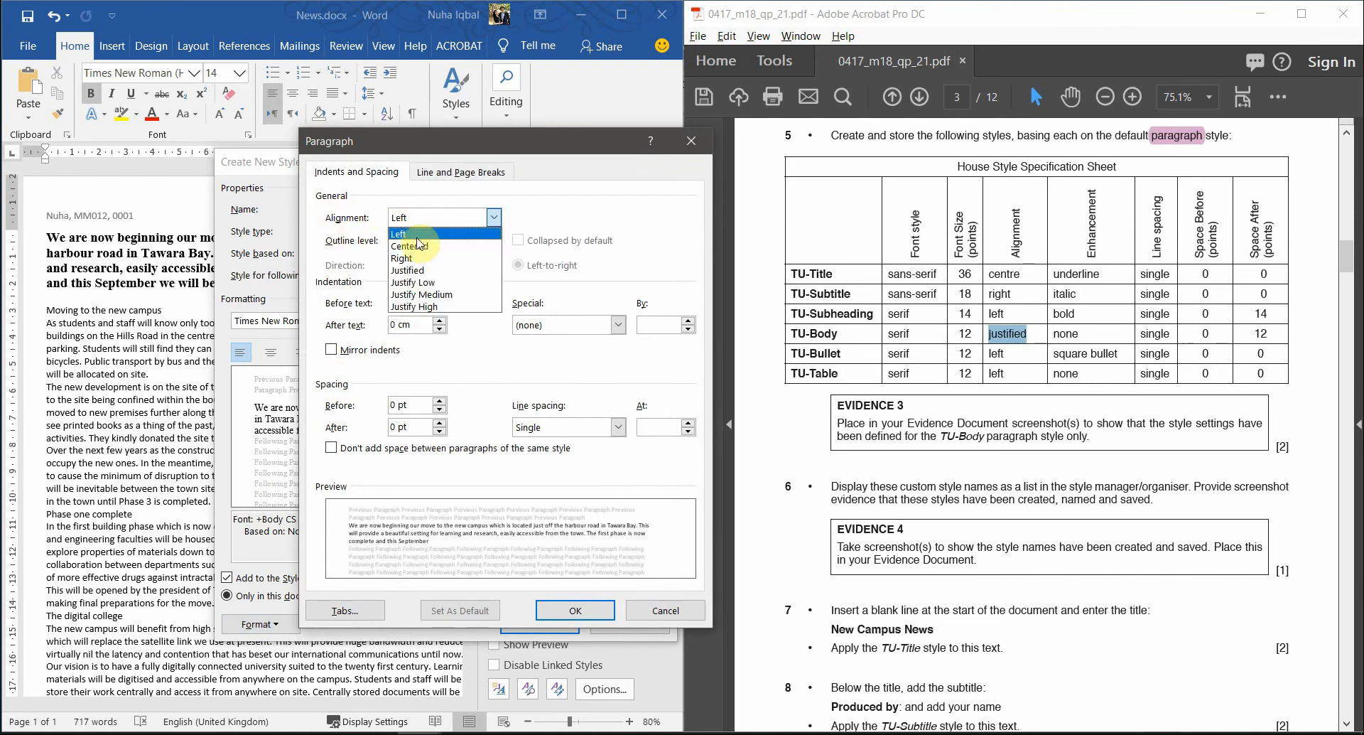
left_click(422, 278)
left_click(575, 609)
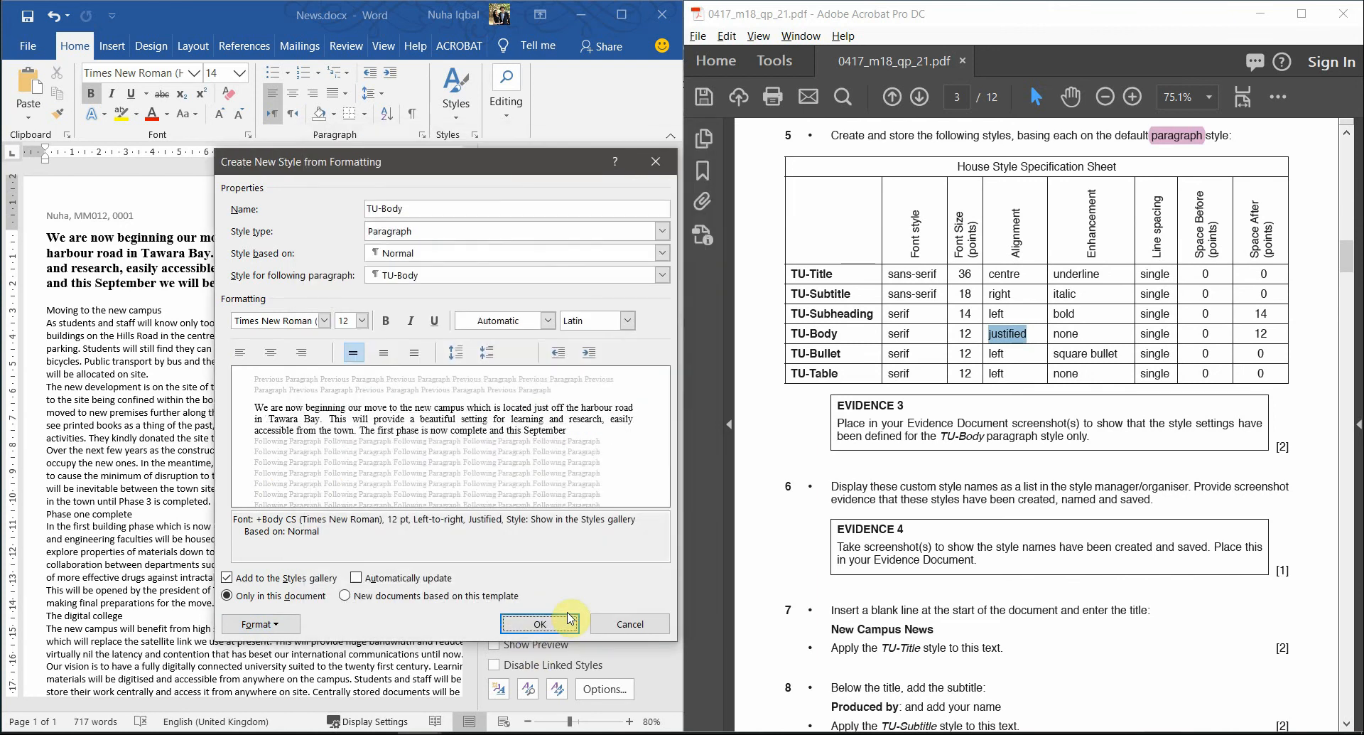
double_click(1067, 333)
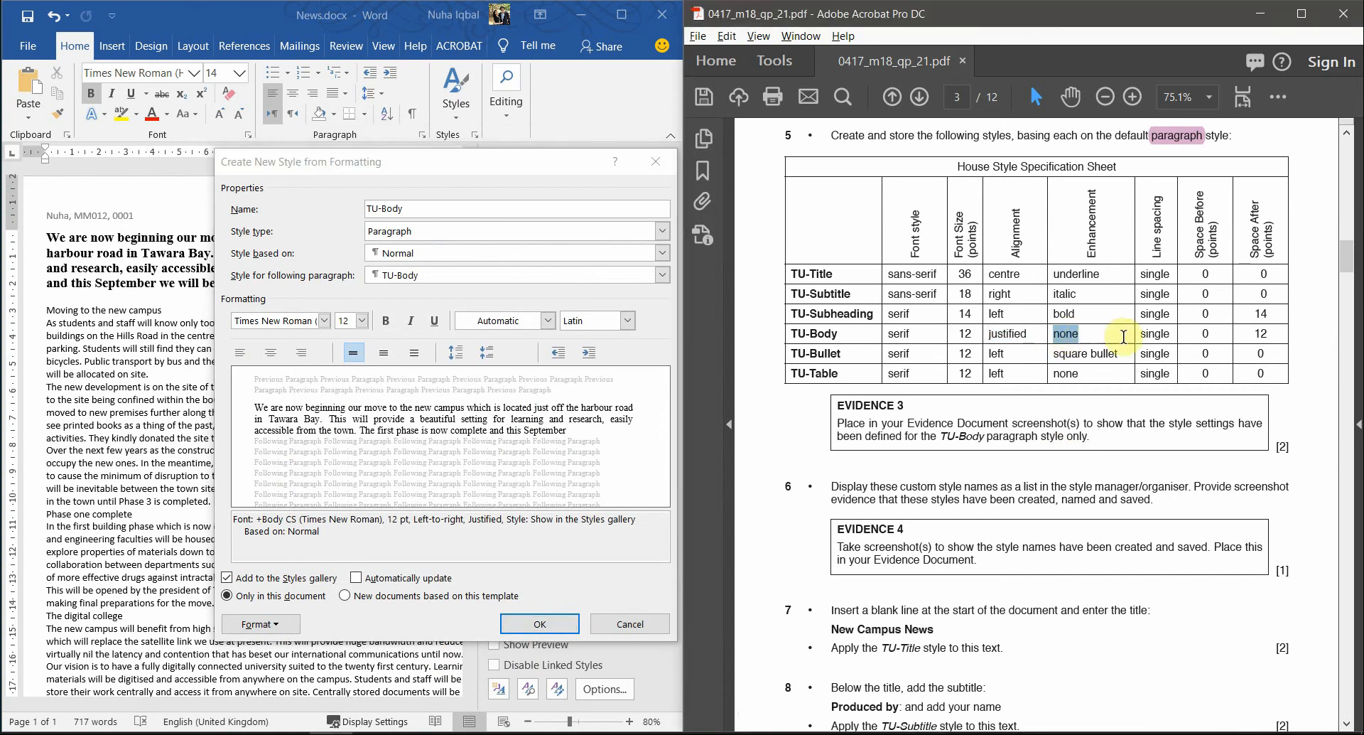
left_click_drag(1151, 336, 1254, 333)
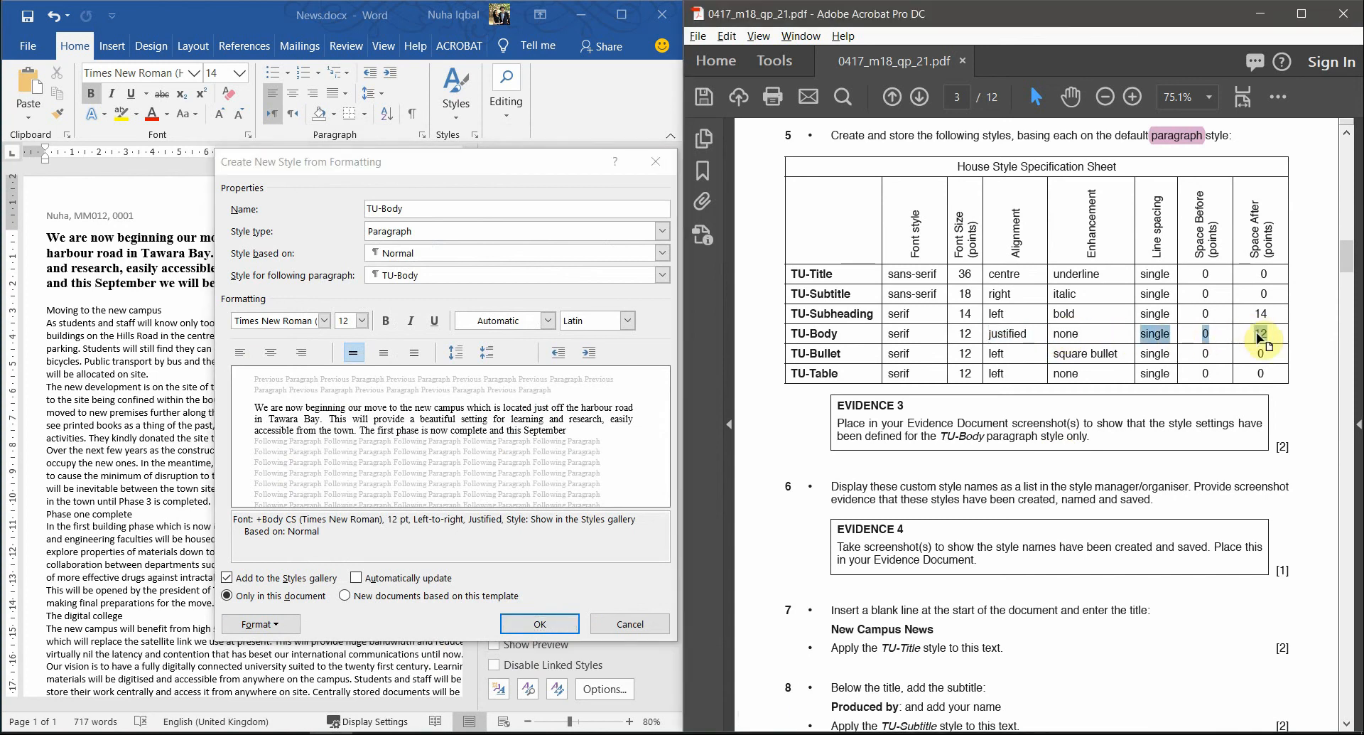
- Give TU-Body single line spacing and 12 pt space after, then save the style
left_click(260, 624)
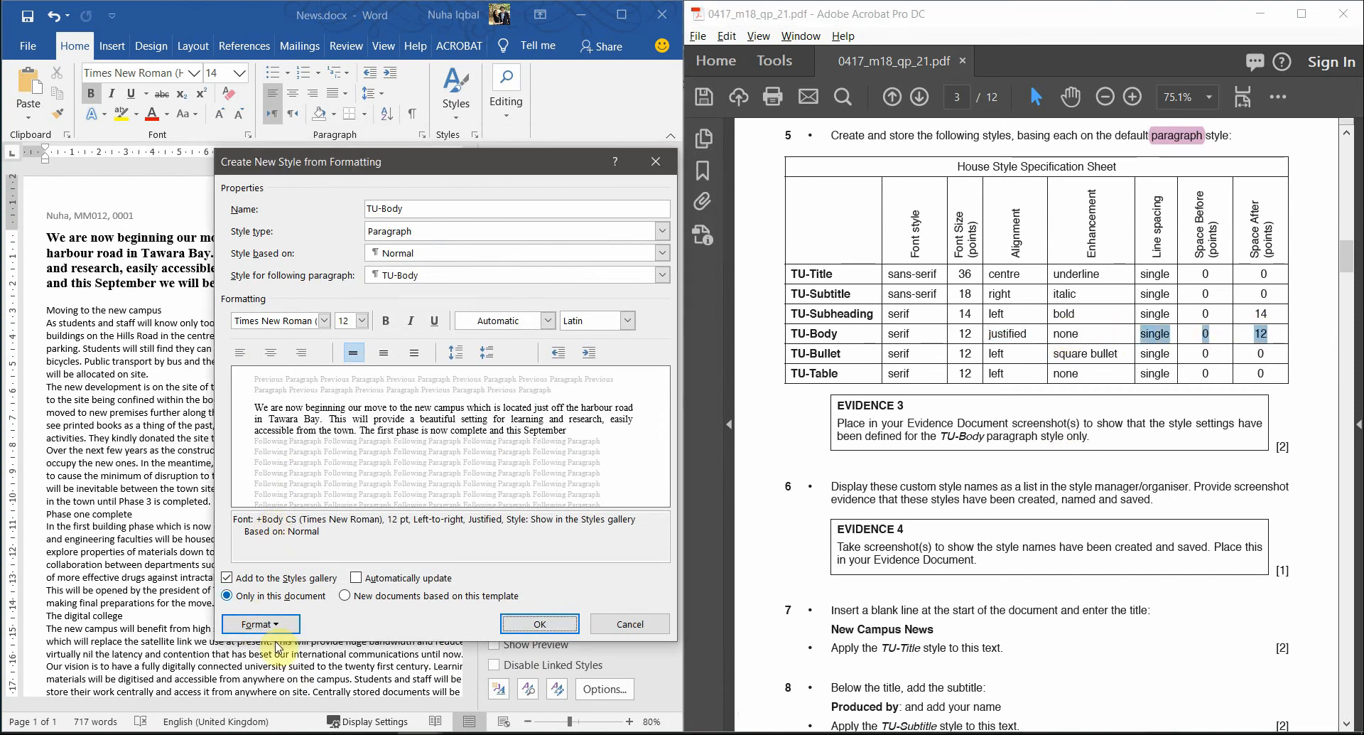
left_click(260, 624)
left_click(316, 466)
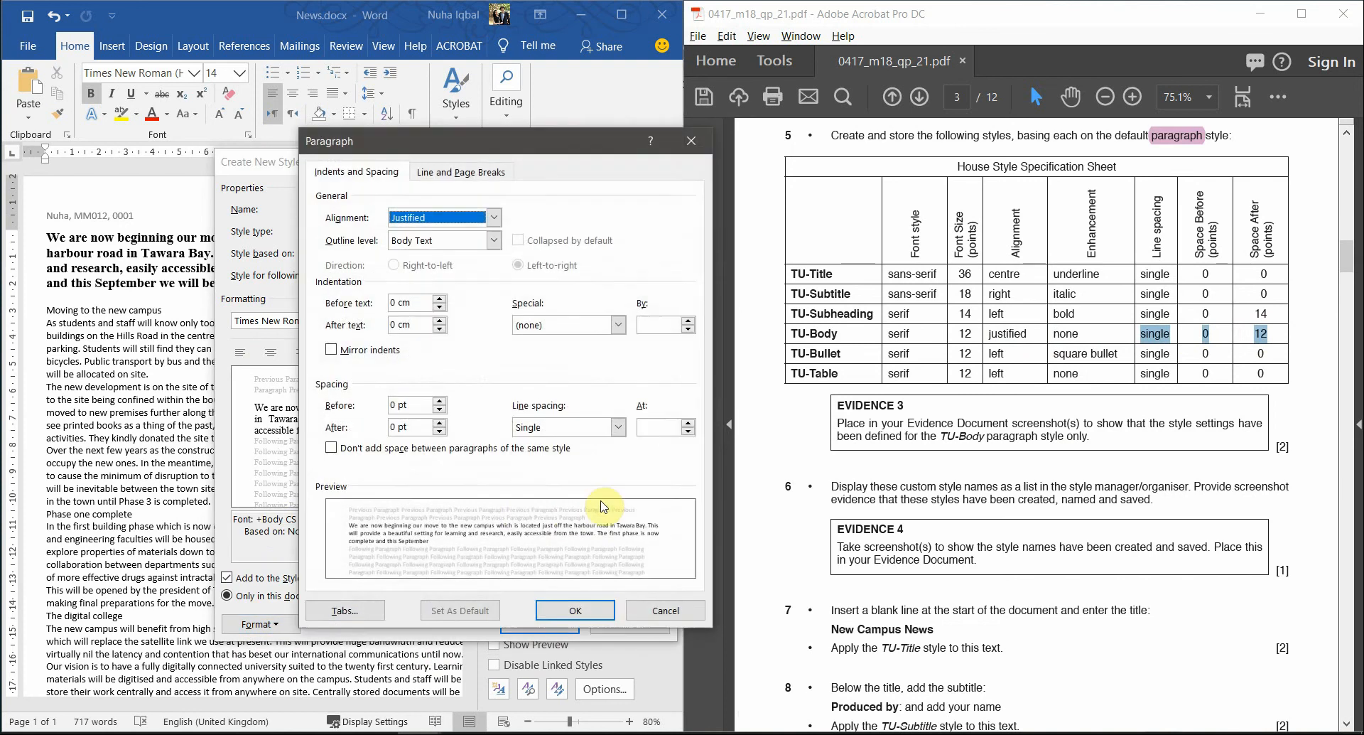
left_click(540, 427)
left_click(412, 406)
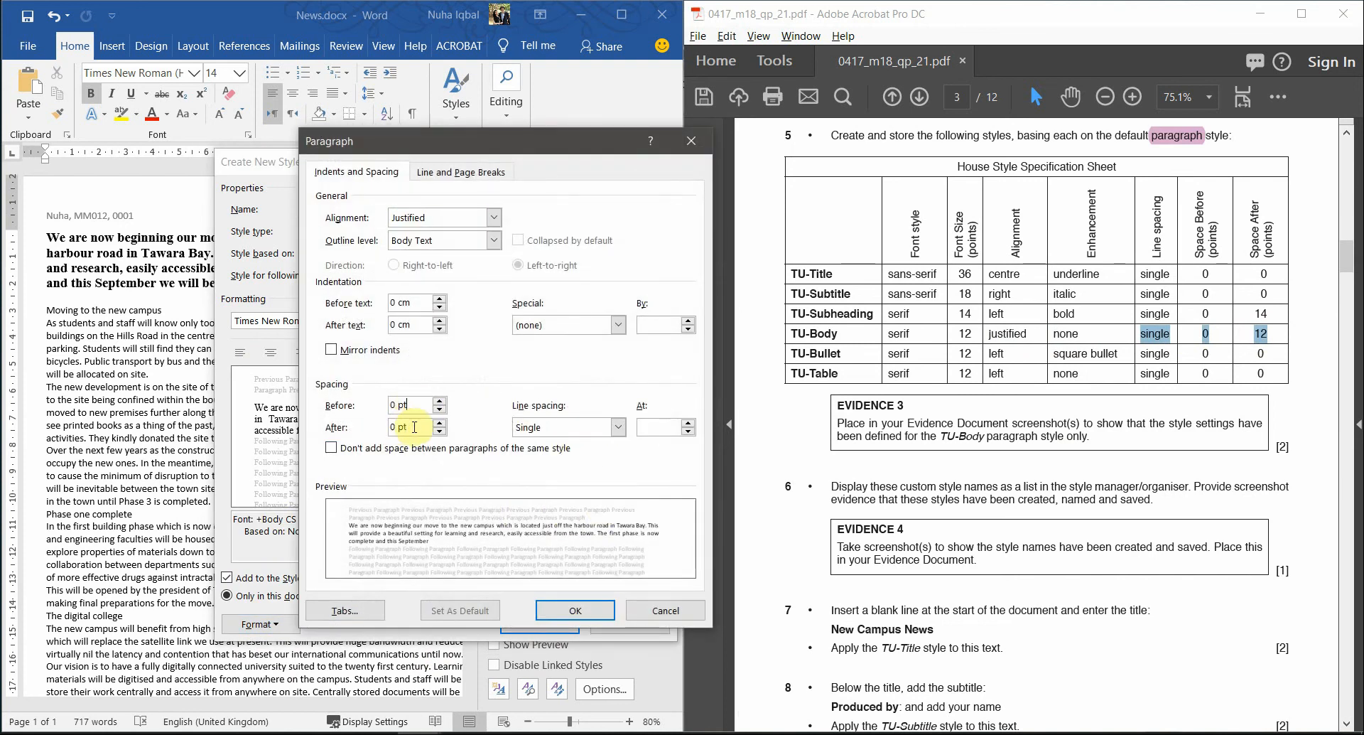
left_click(440, 423)
left_click(440, 422)
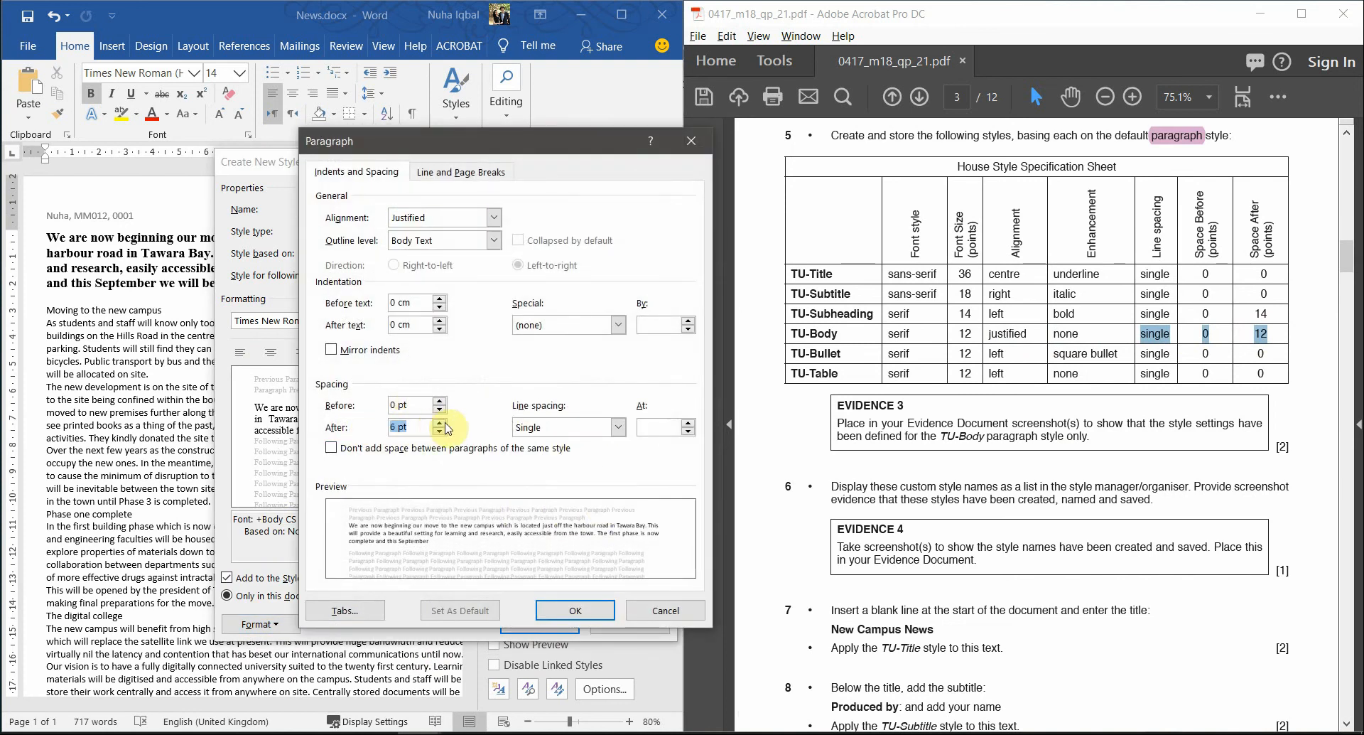
left_click(587, 613)
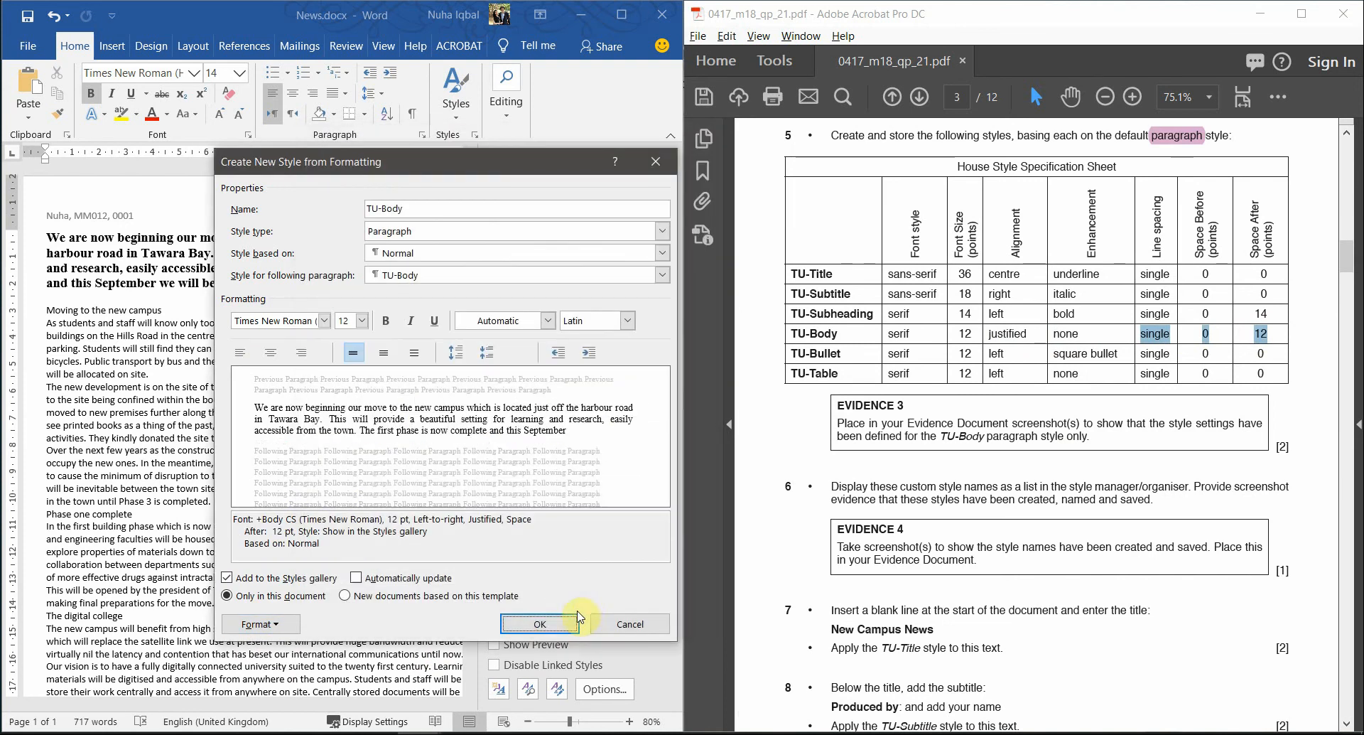
left_click(518, 625)
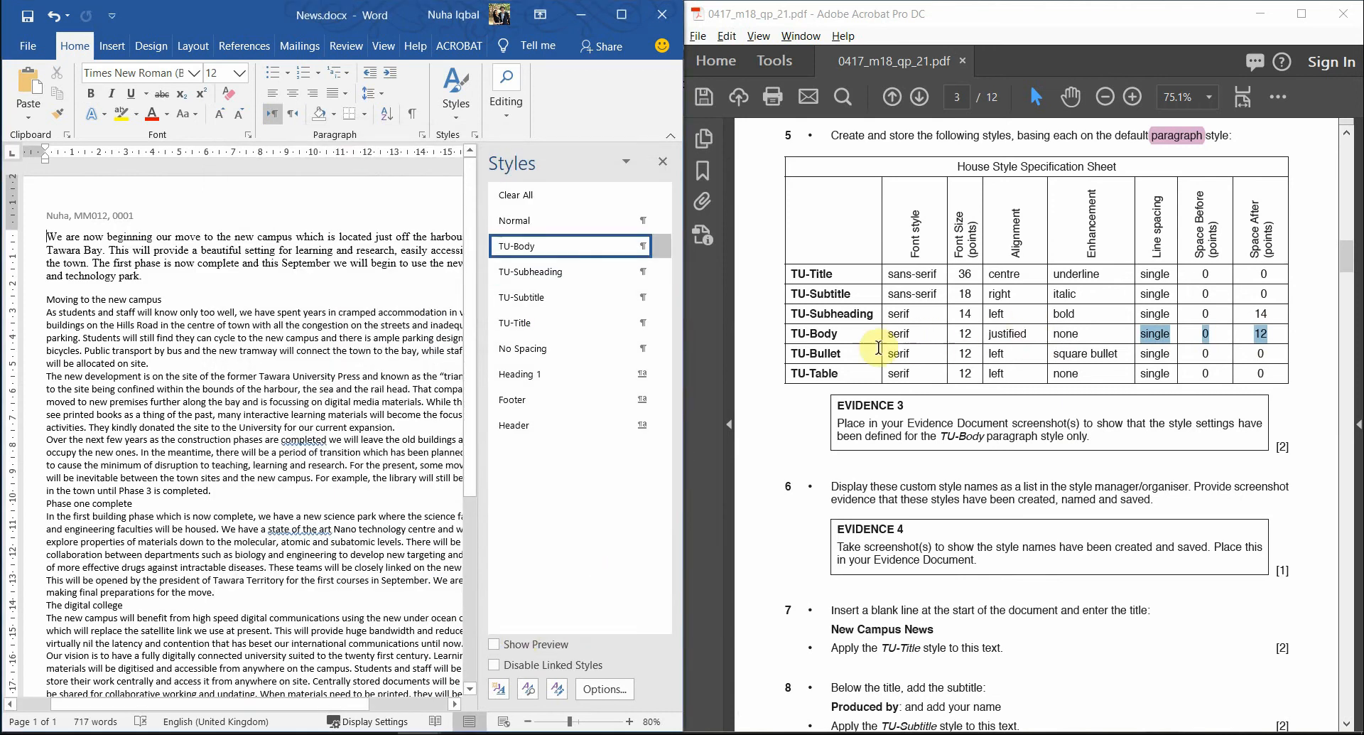
left_click(839, 352)
- Create a style named TU-Bullet, based on Normal, in Times New Roman
left_click_drag(842, 353, 789, 354)
key("ctrl+c")
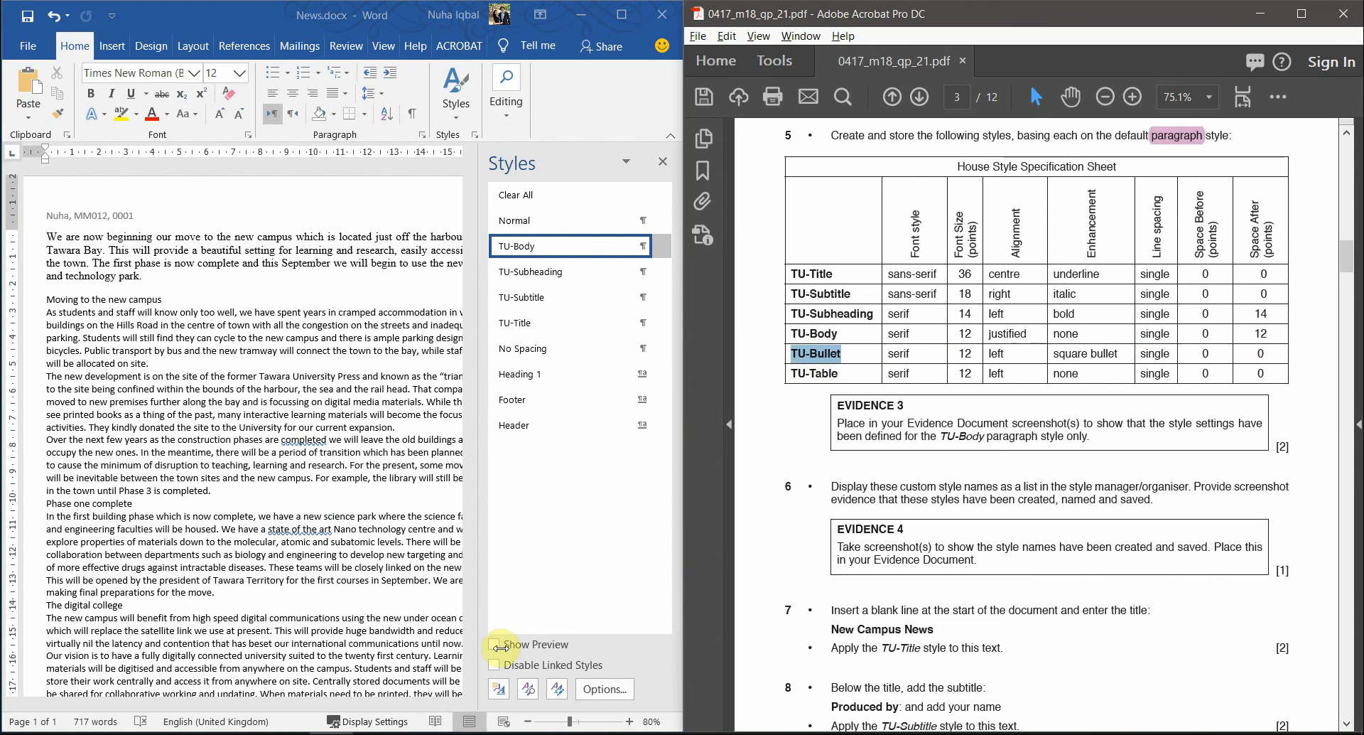
left_click(500, 690)
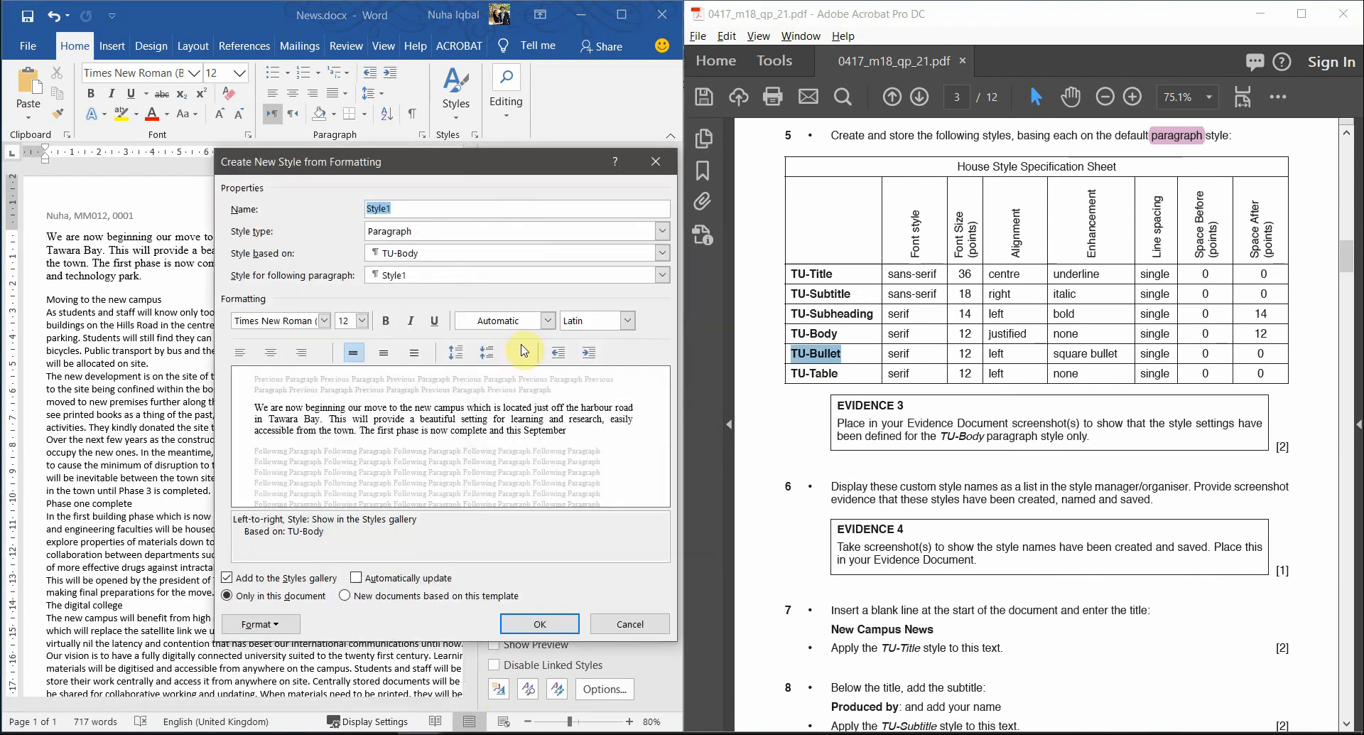
key("ctrl+v")
left_click(433, 248)
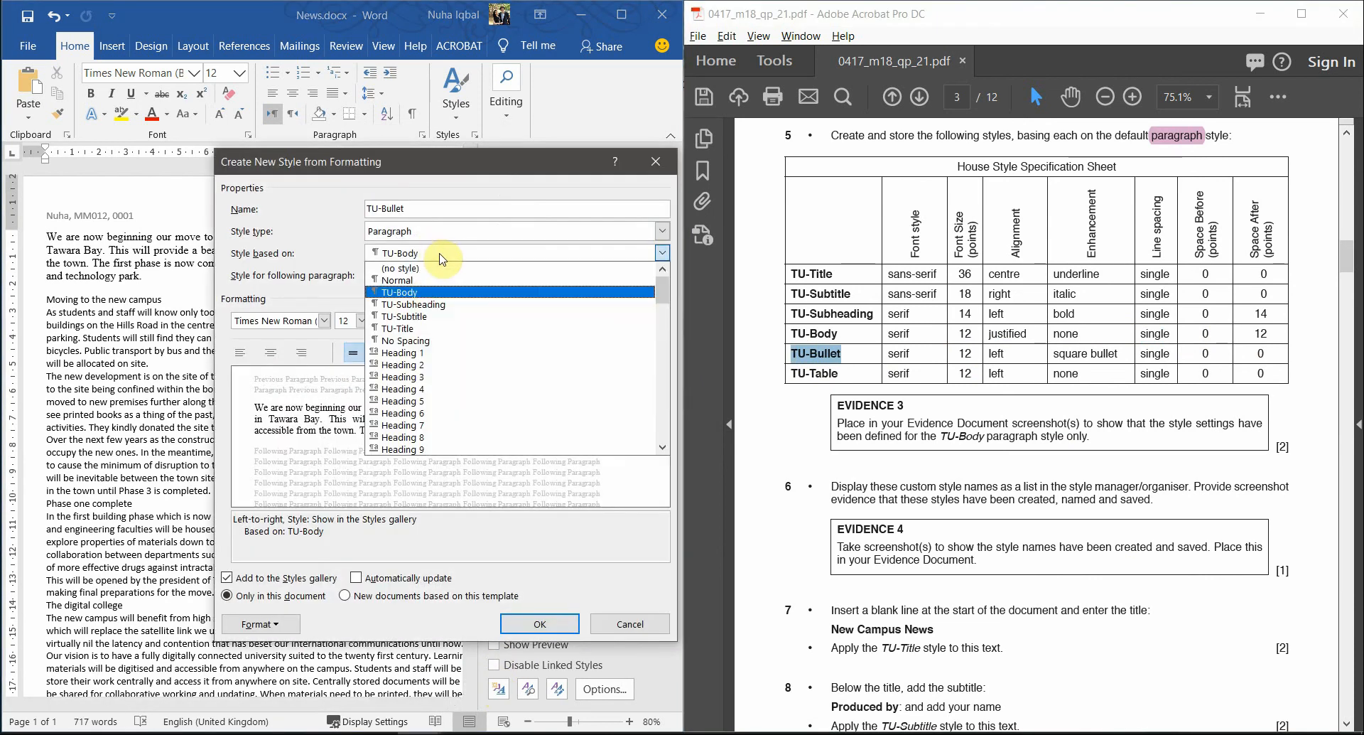
left_click(410, 285)
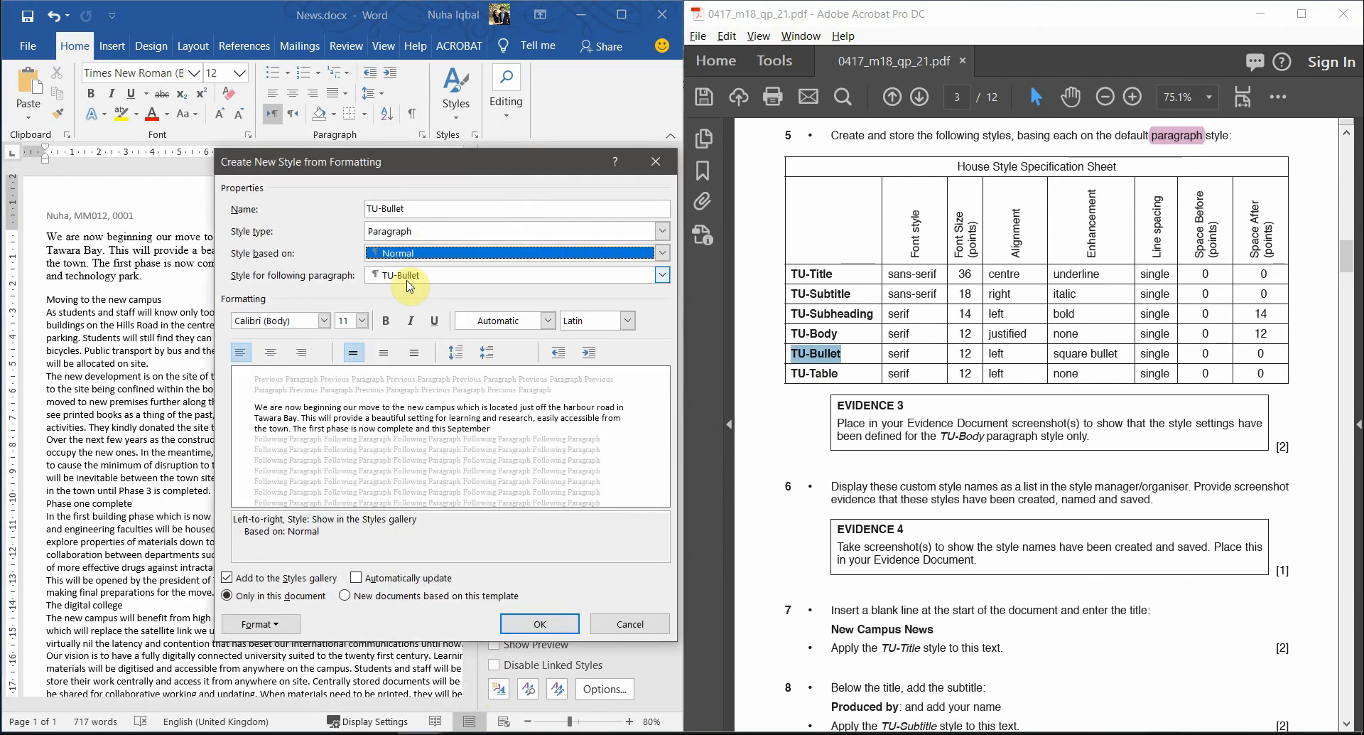
left_click(325, 320)
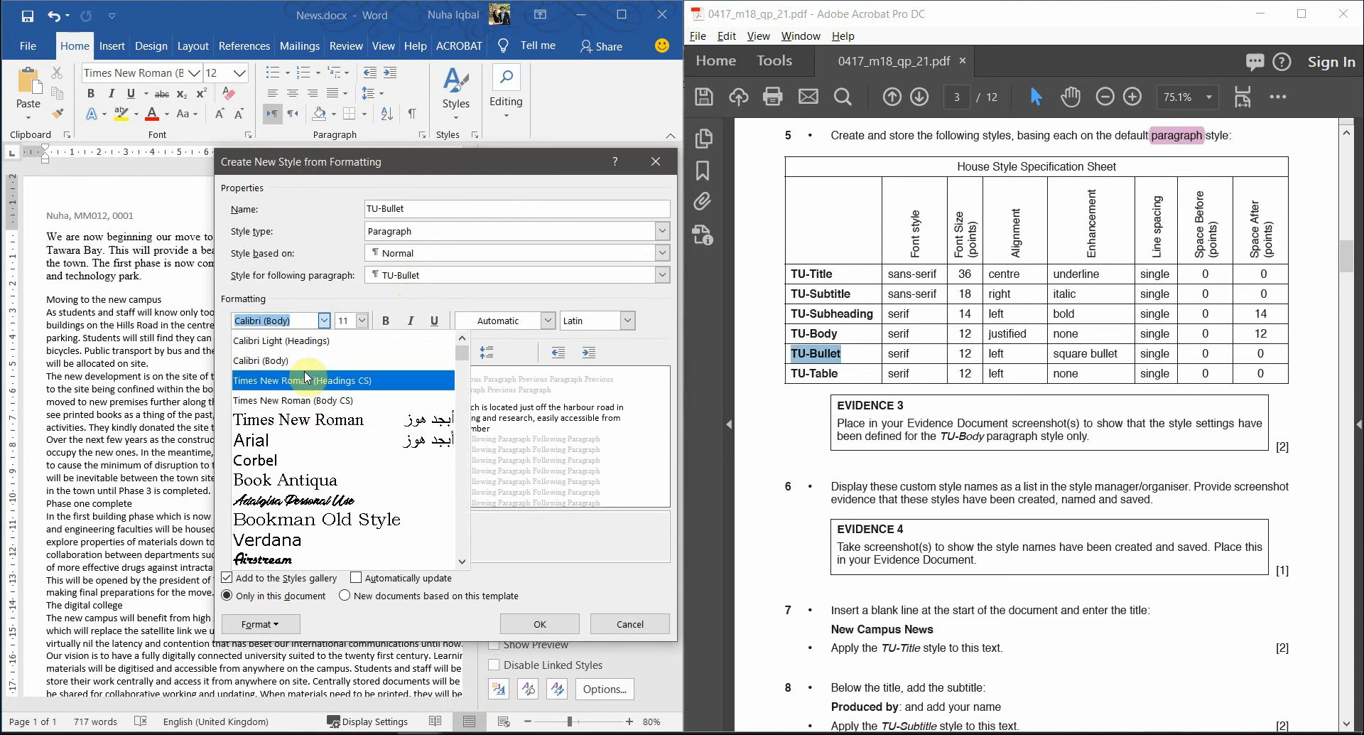
left_click(321, 399)
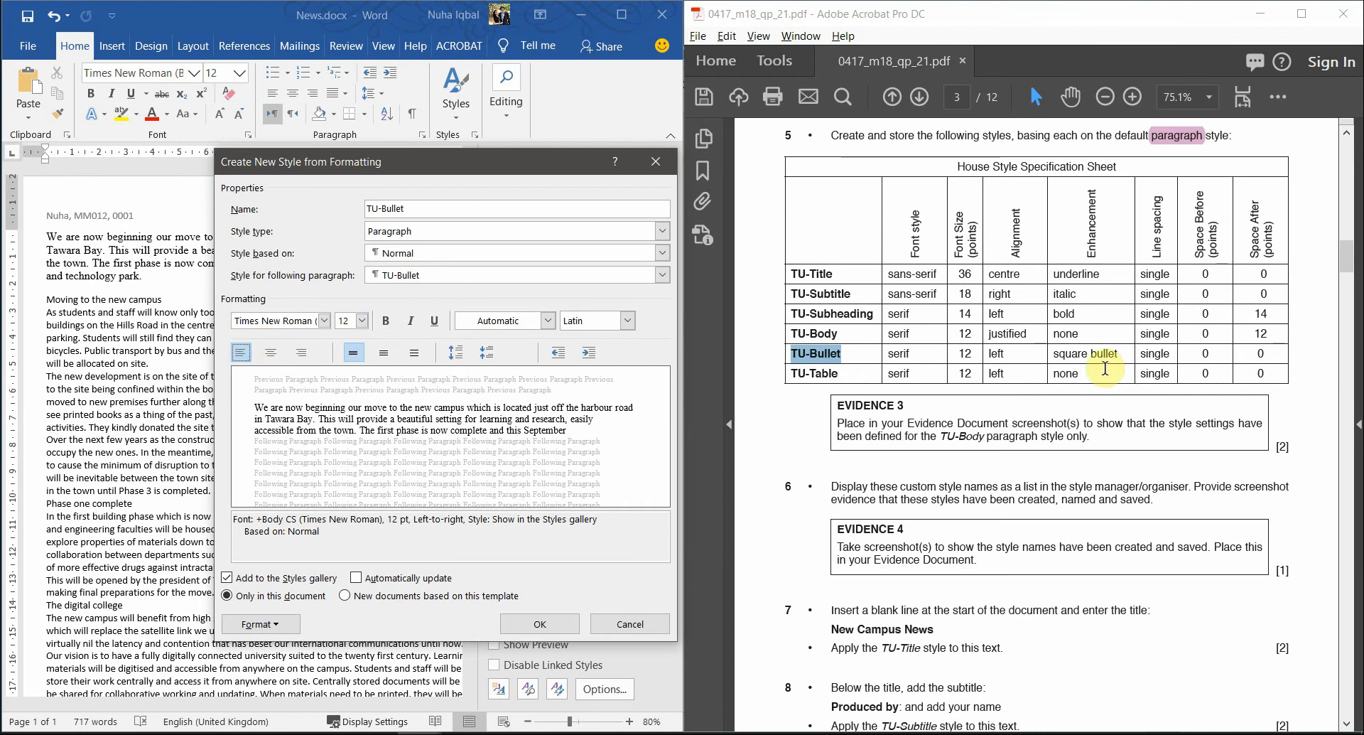
left_click_drag(1120, 353, 1053, 353)
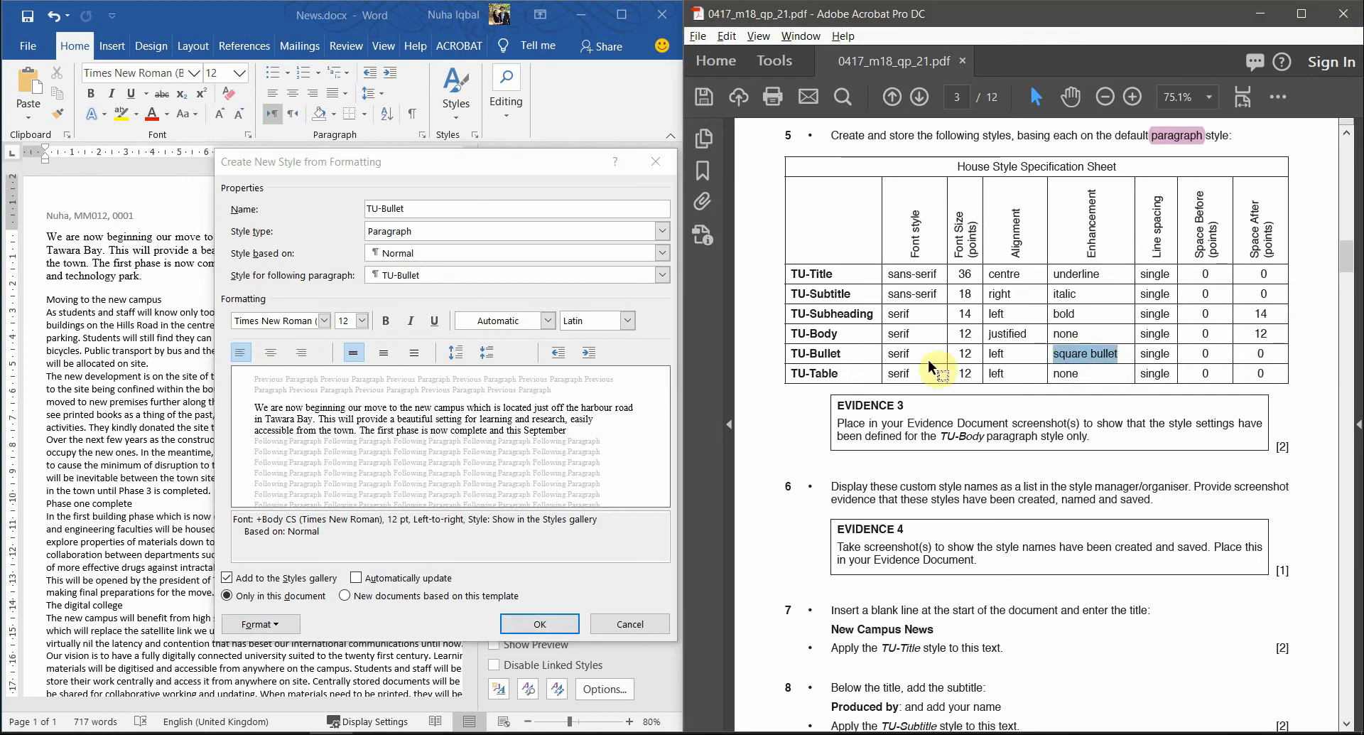
- Choose a square bullet in the TU-Bullet style's bullet settings as a starting point
left_click(285, 626)
left_click(270, 624)
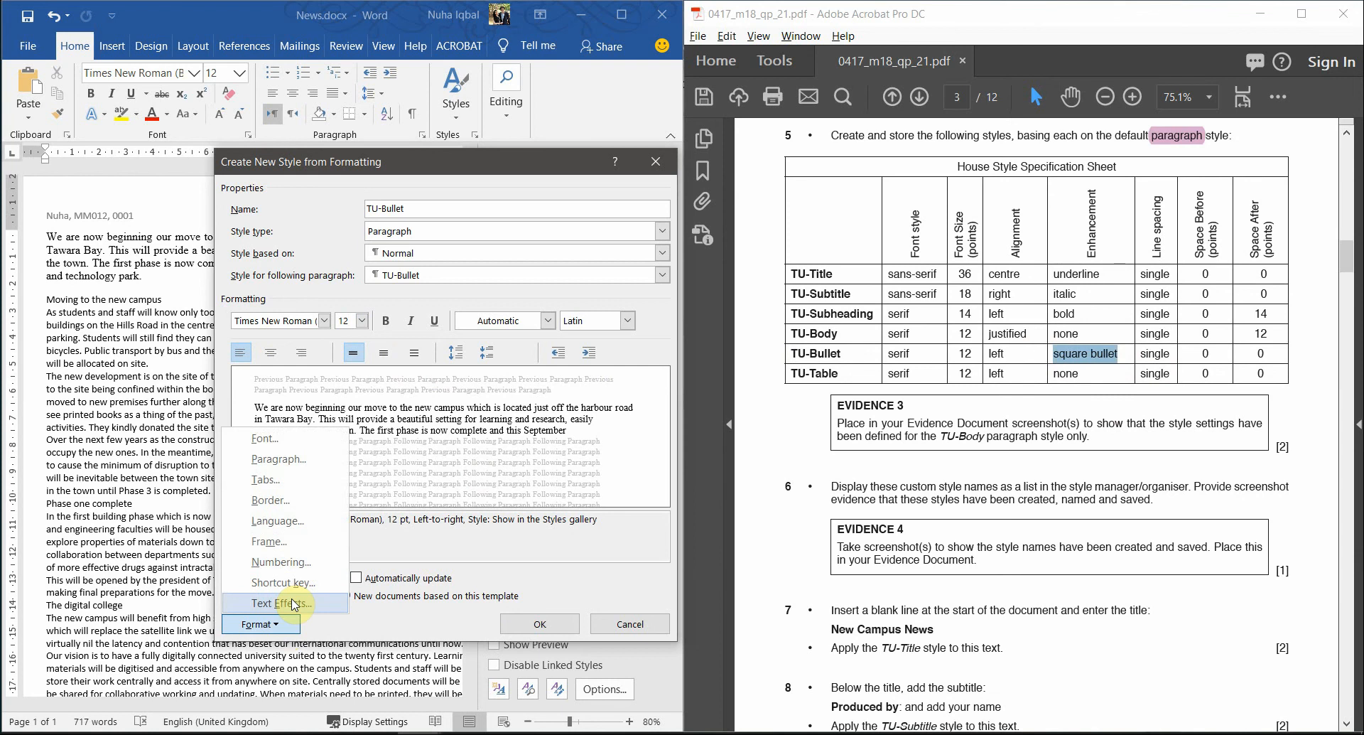
left_click(281, 562)
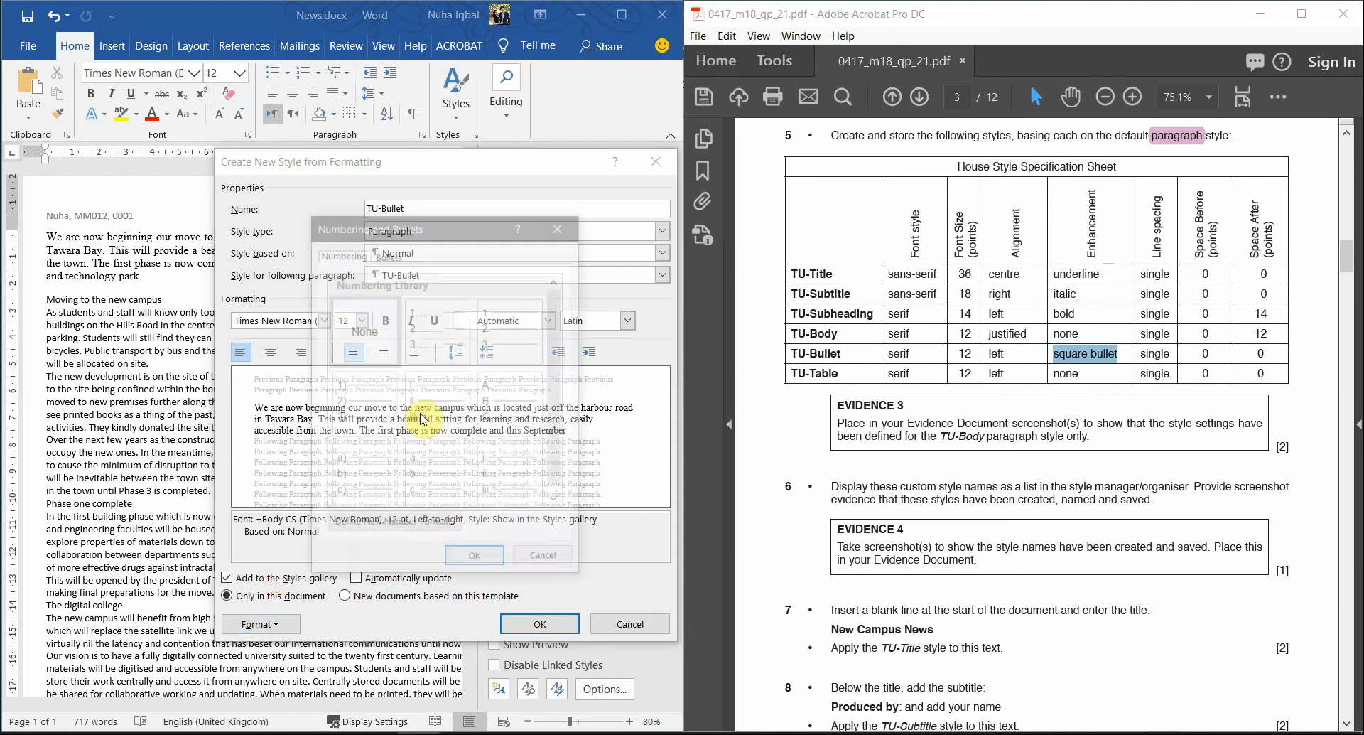
left_click(395, 257)
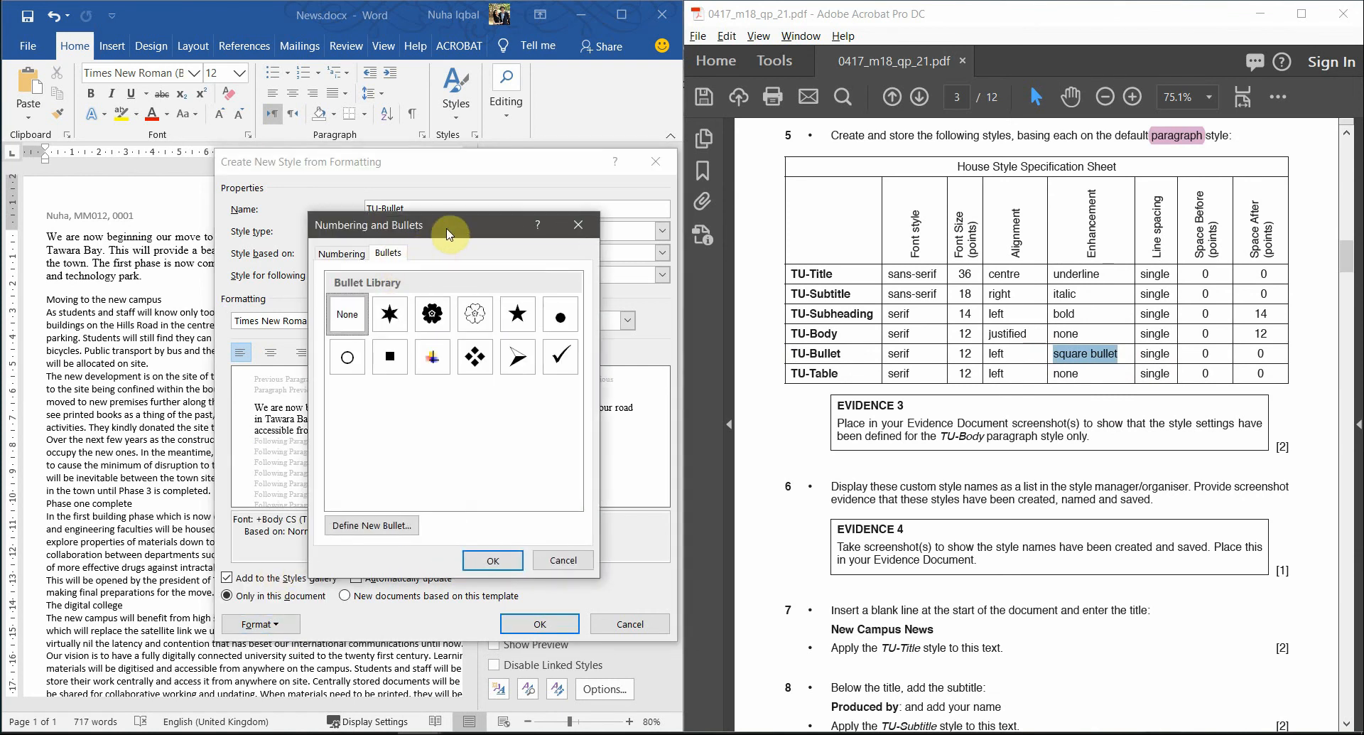
left_click_drag(436, 234, 370, 240)
left_click(336, 367)
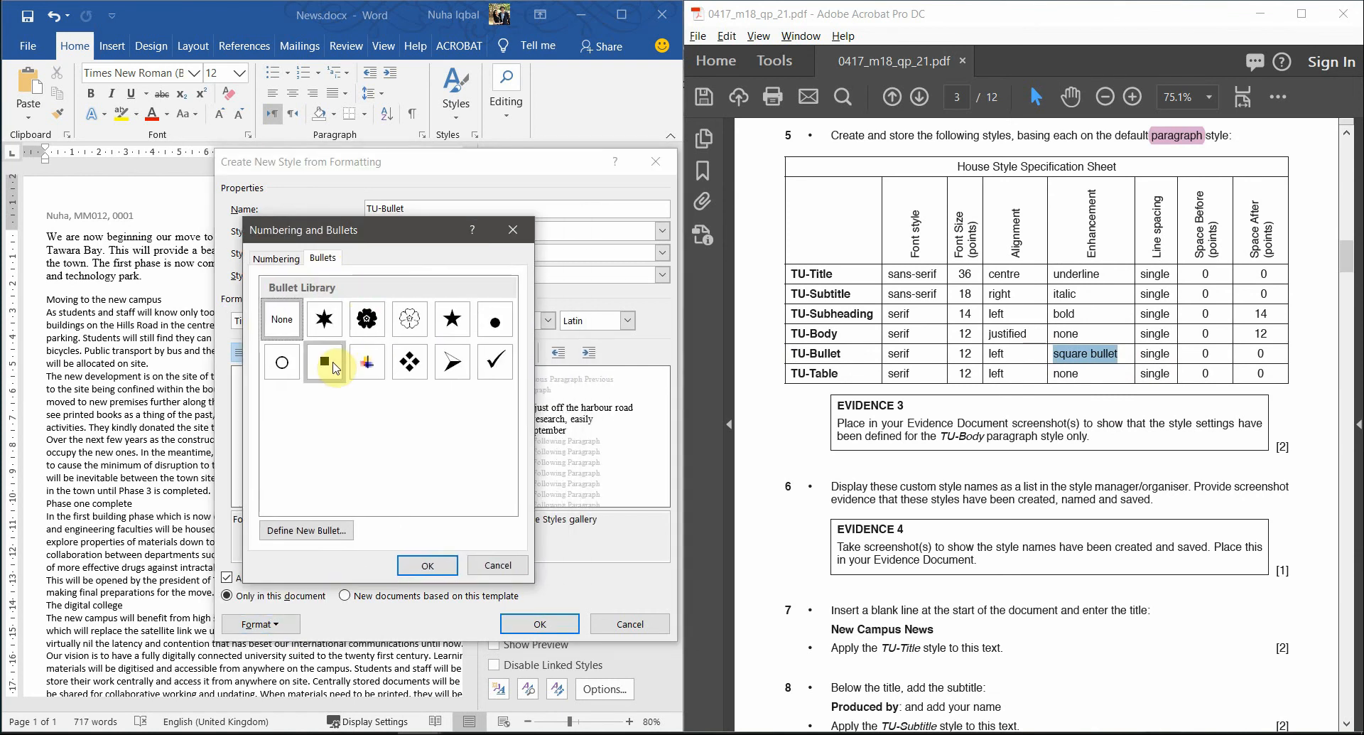
left_click(307, 530)
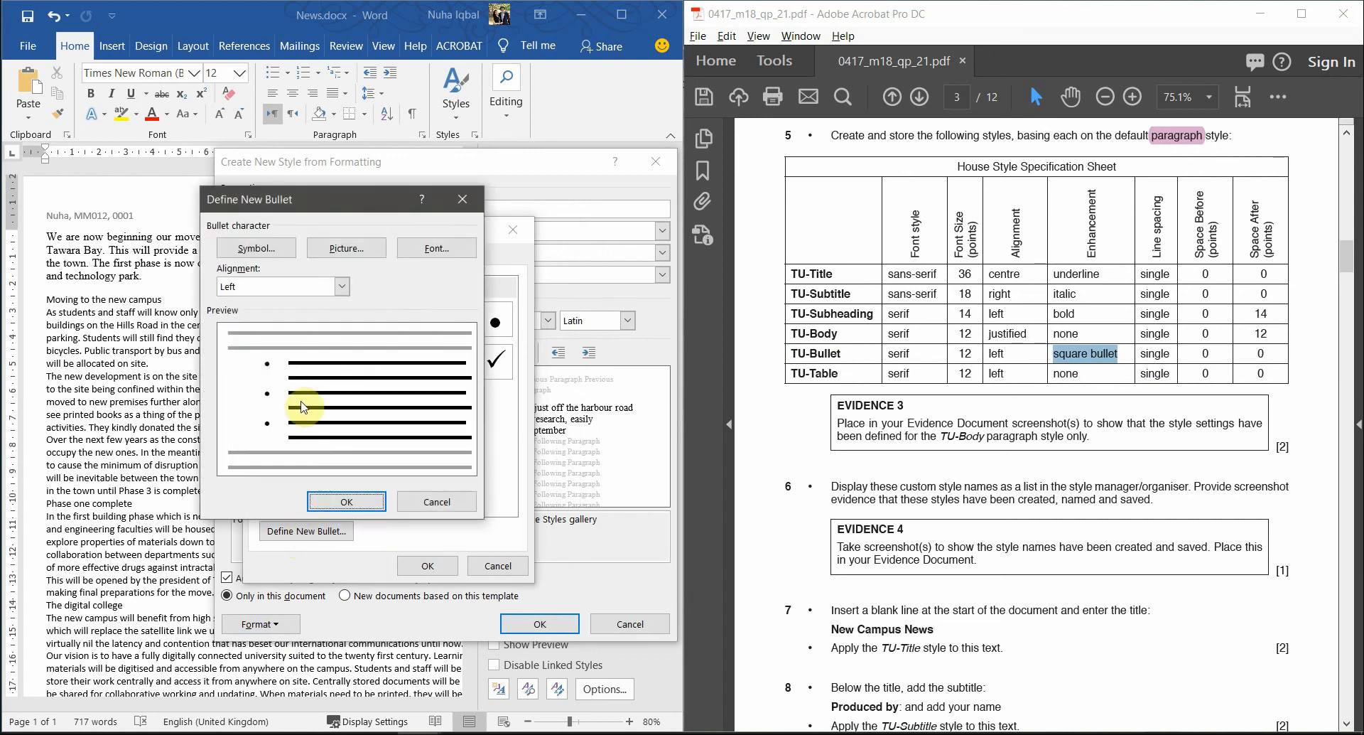
- Pick the Wingdings square symbol with code 113 as the bullet character
left_click(291, 255)
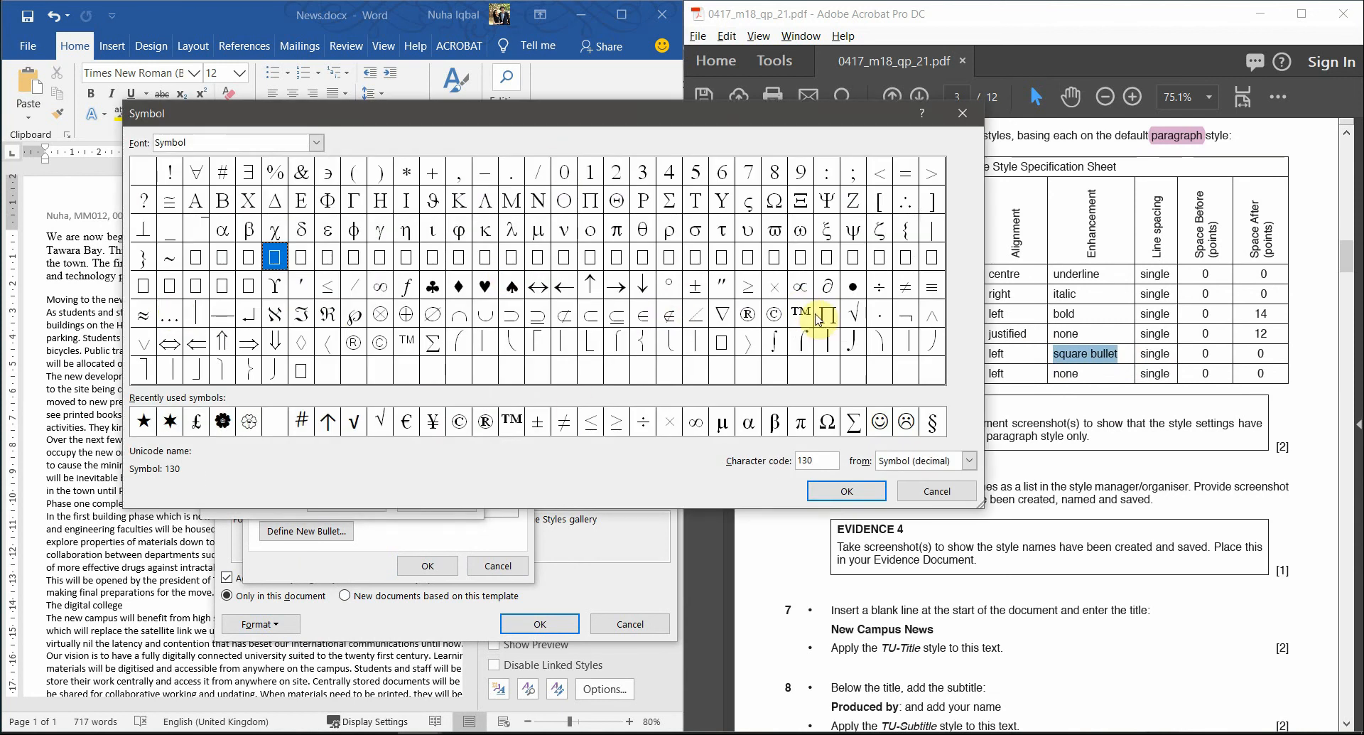
left_click(317, 143)
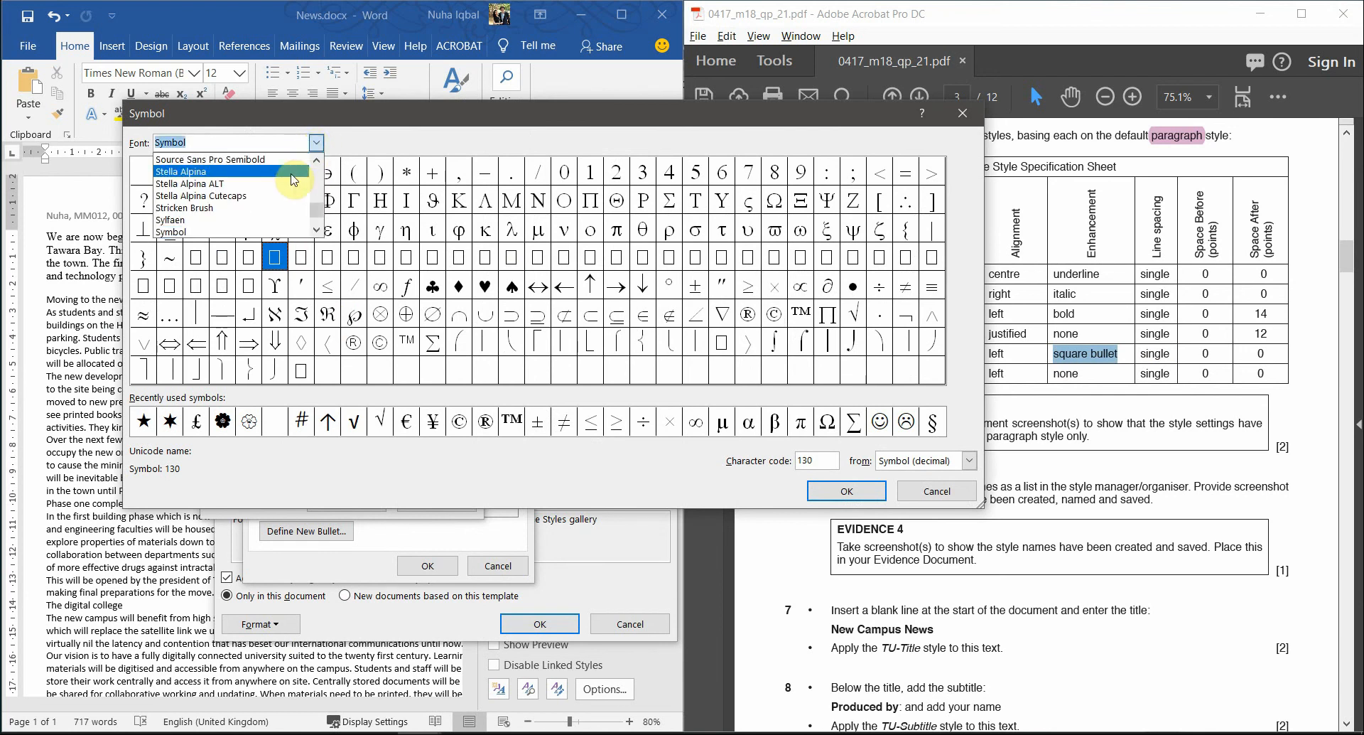
type("wign")
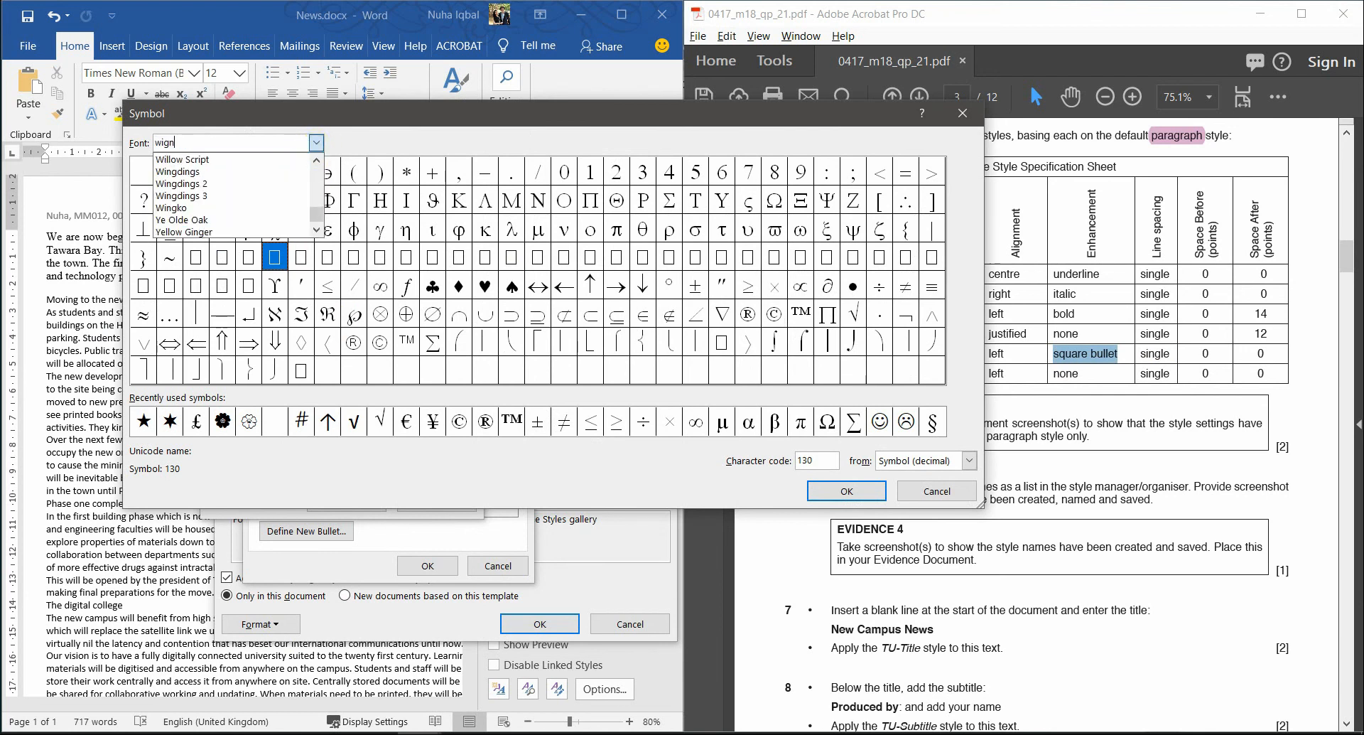
type("ng")
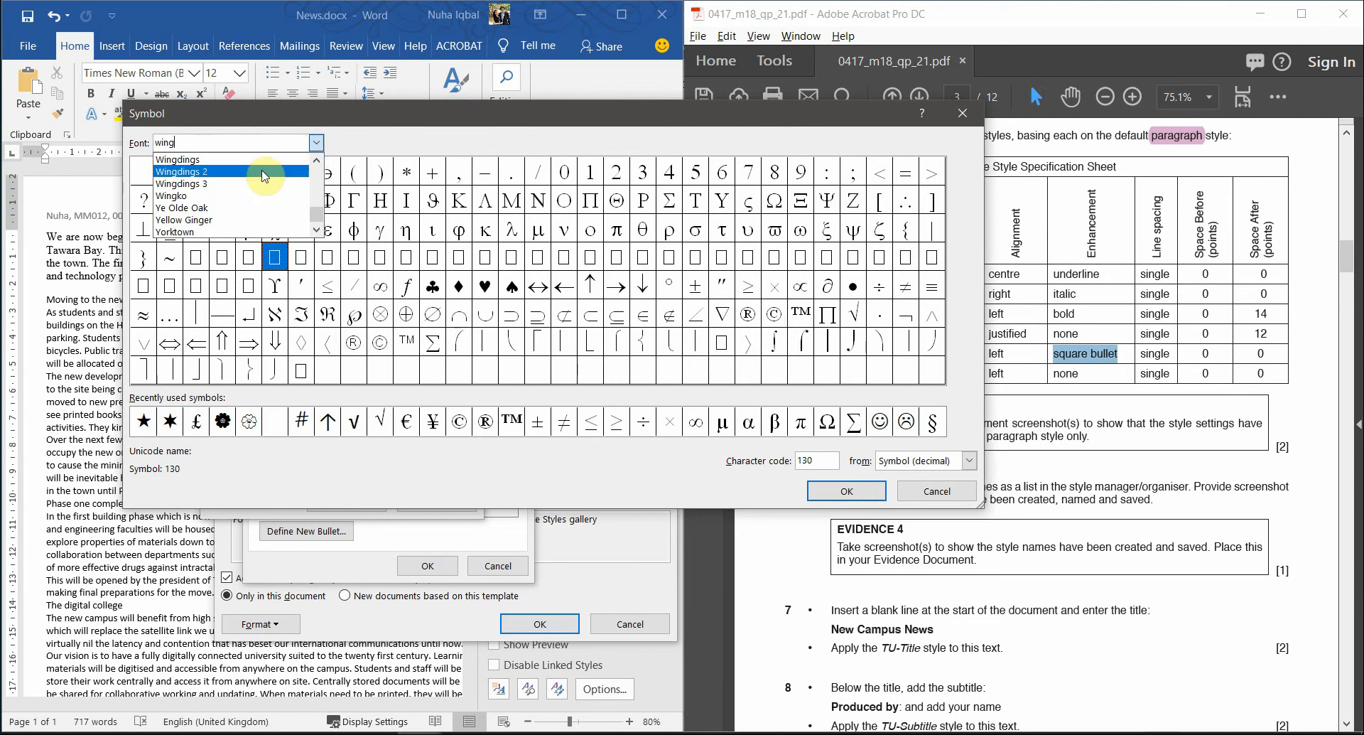
left_click(198, 163)
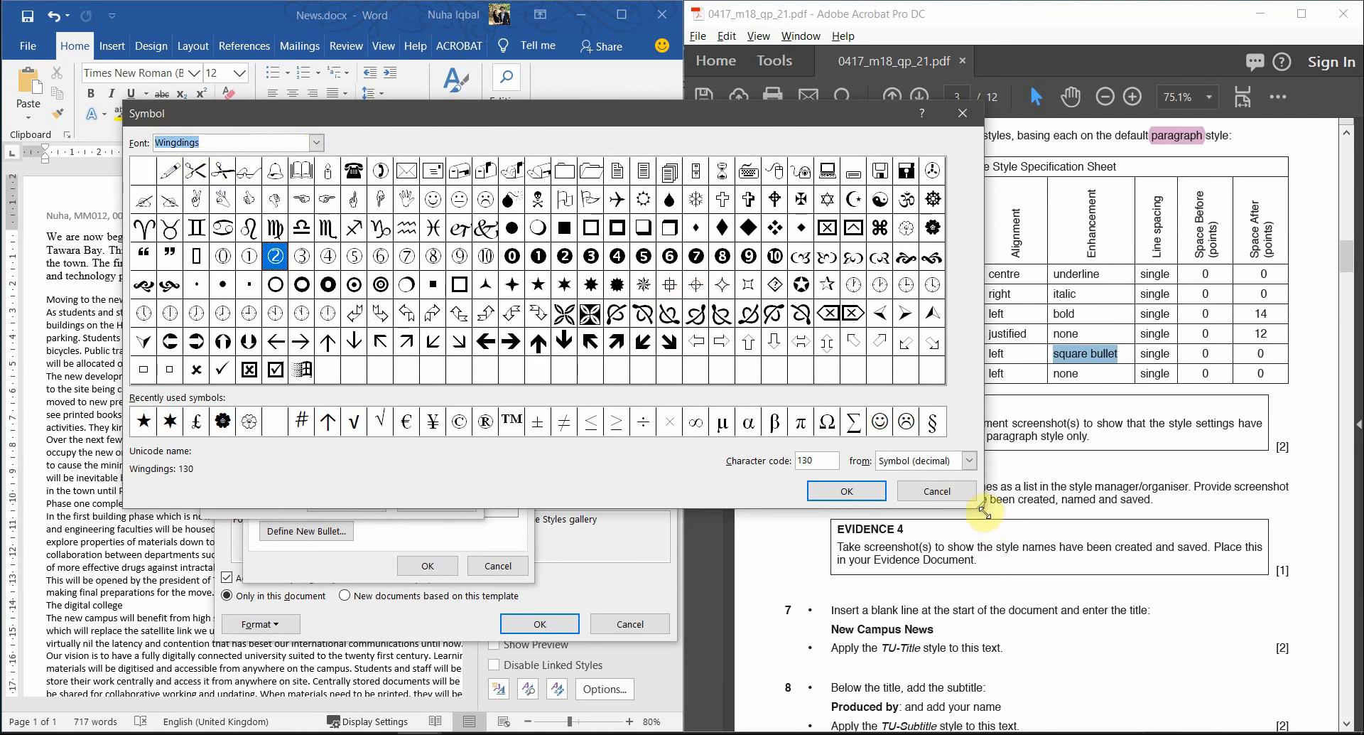
left_click_drag(984, 511, 1069, 660)
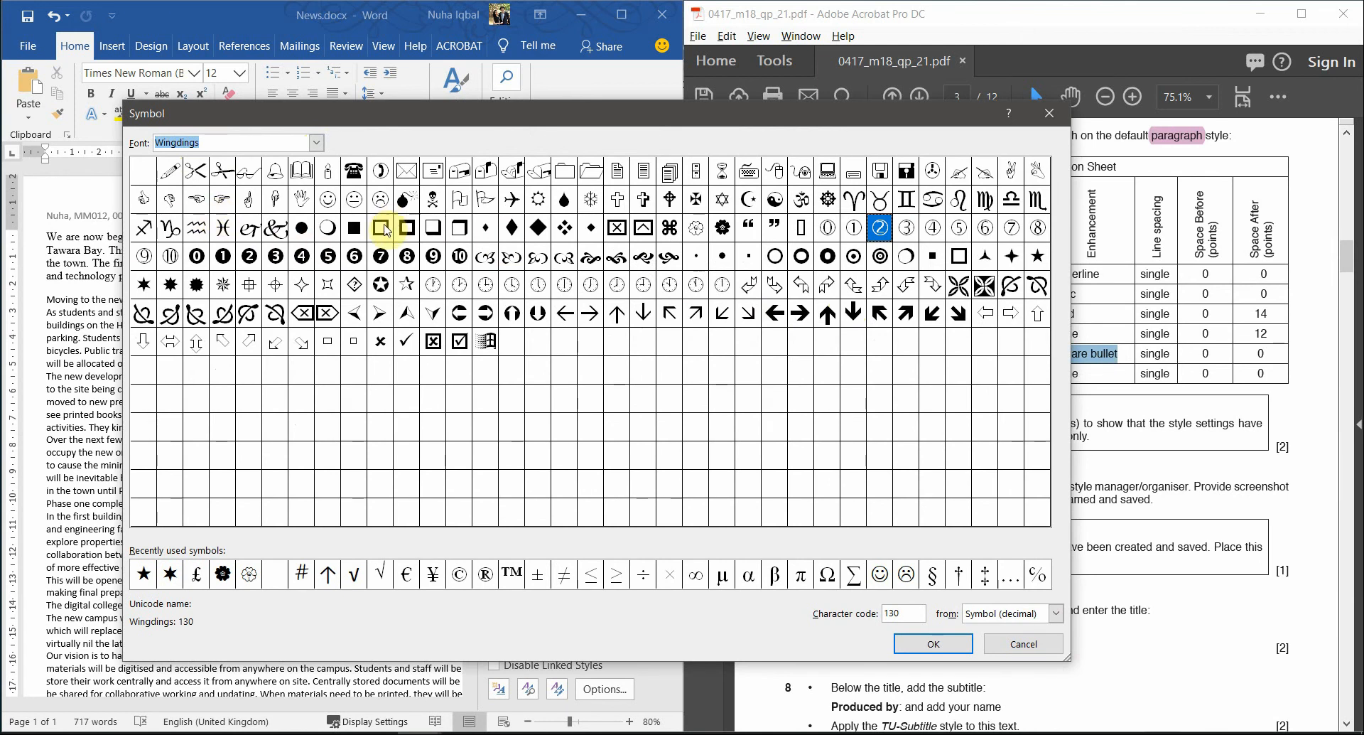
left_click(351, 230)
left_click(381, 230)
left_click(412, 227)
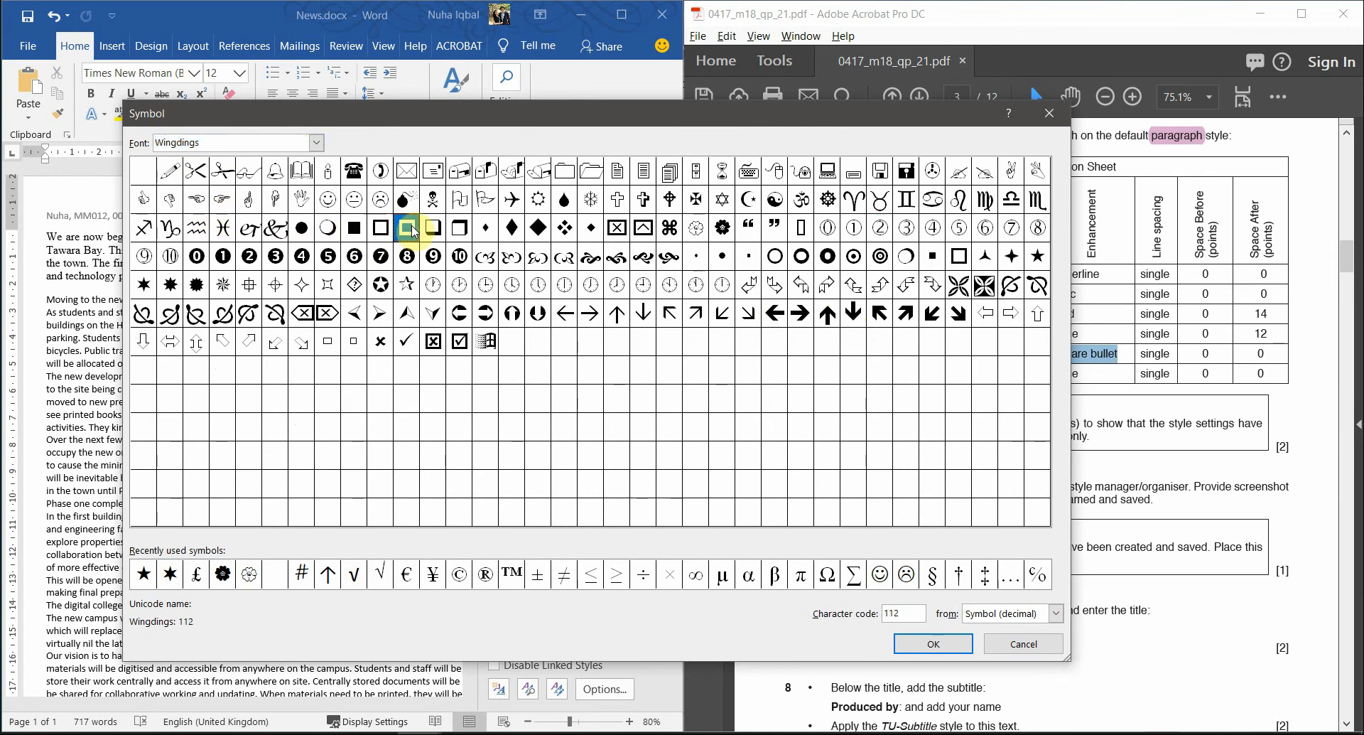
left_click(433, 229)
left_click(459, 230)
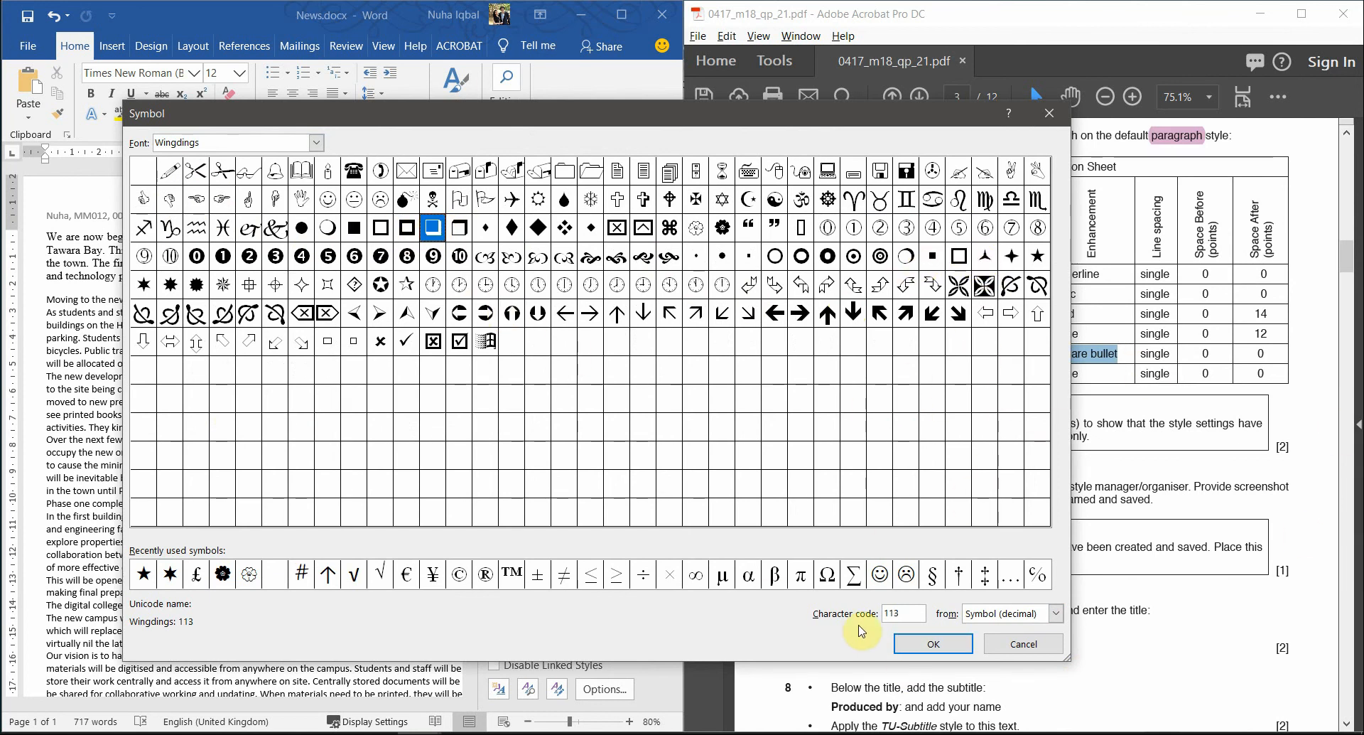
left_click(927, 642)
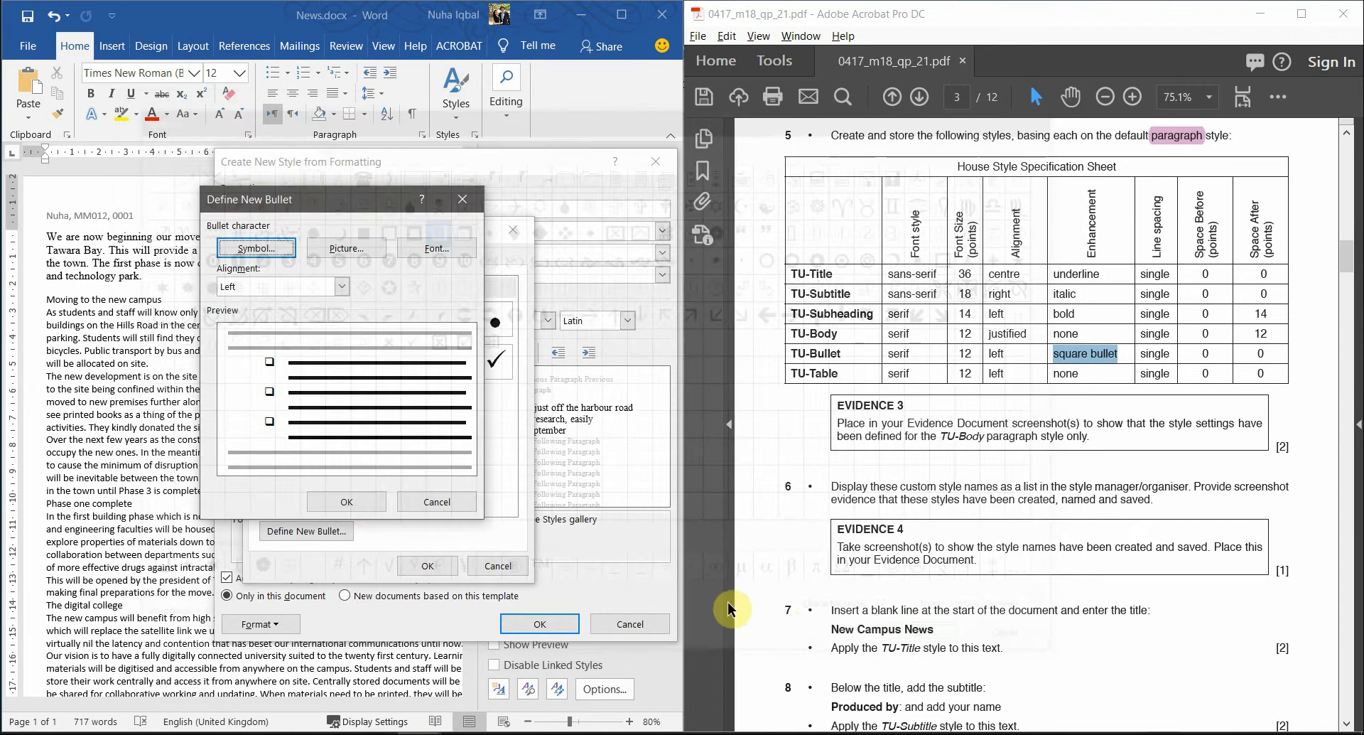
- Confirm the square bullet, keep single line spacing, and save the TU-Bullet style
left_click(348, 502)
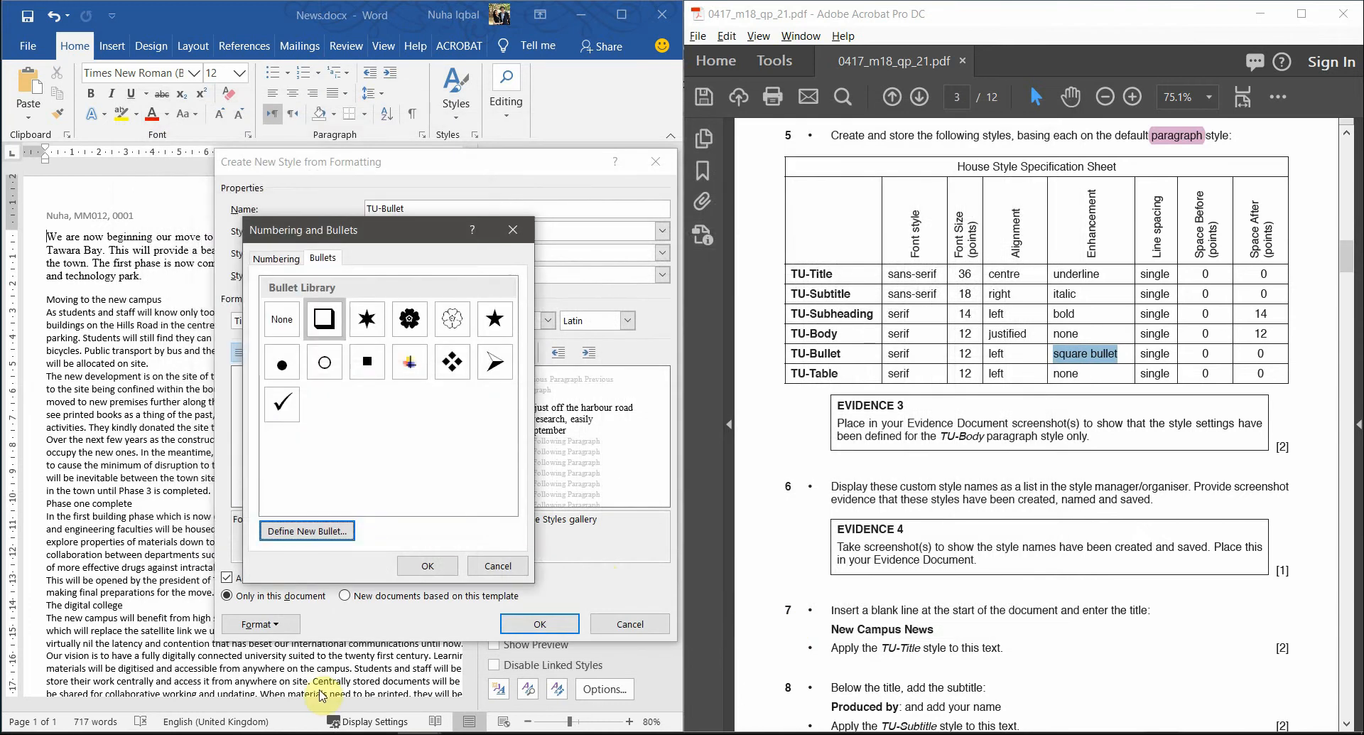
left_click(441, 566)
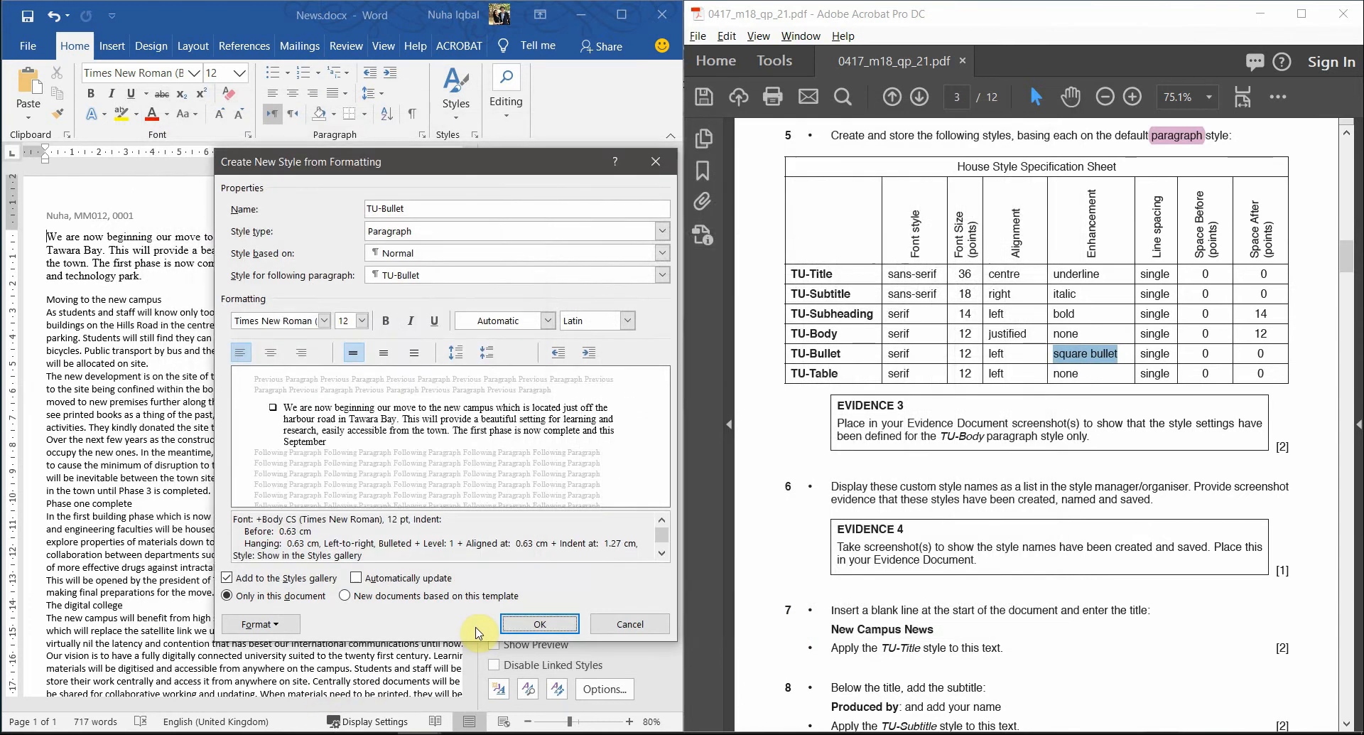
double_click(1154, 353)
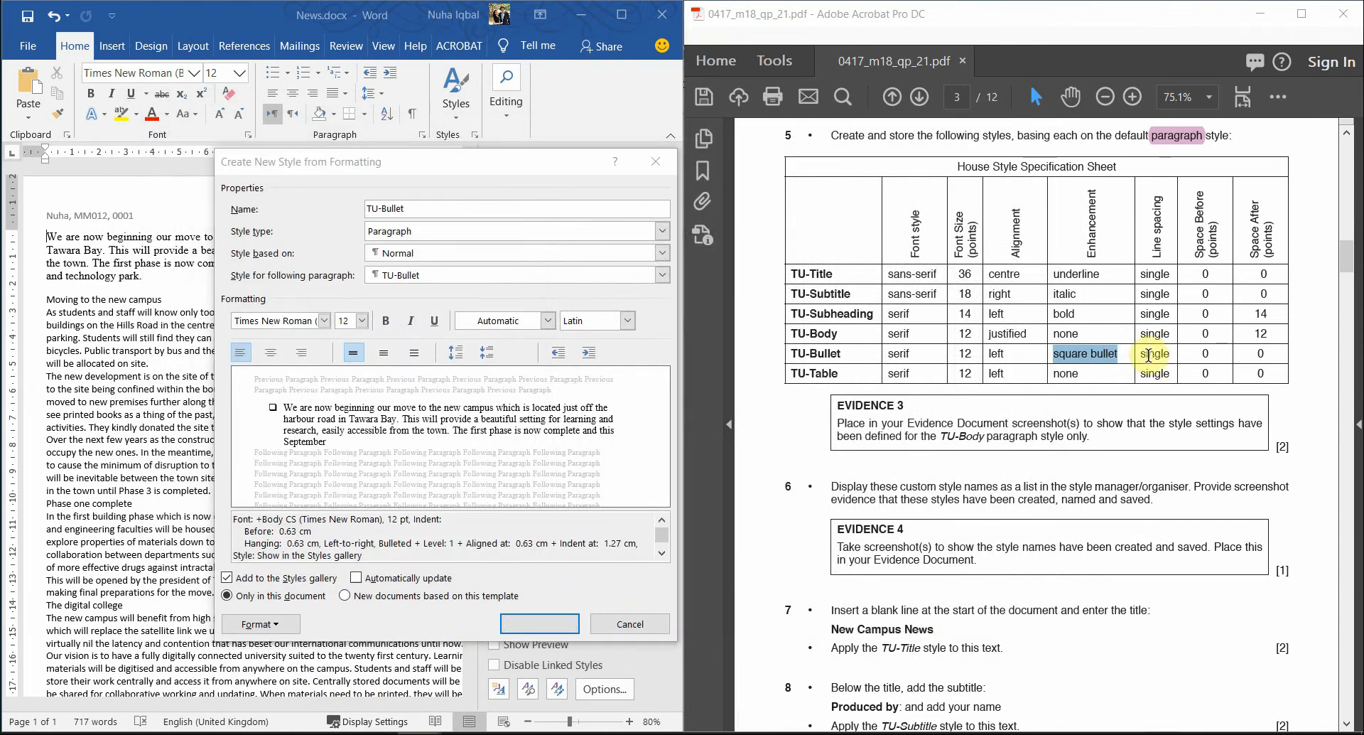
left_click(262, 624)
left_click(274, 459)
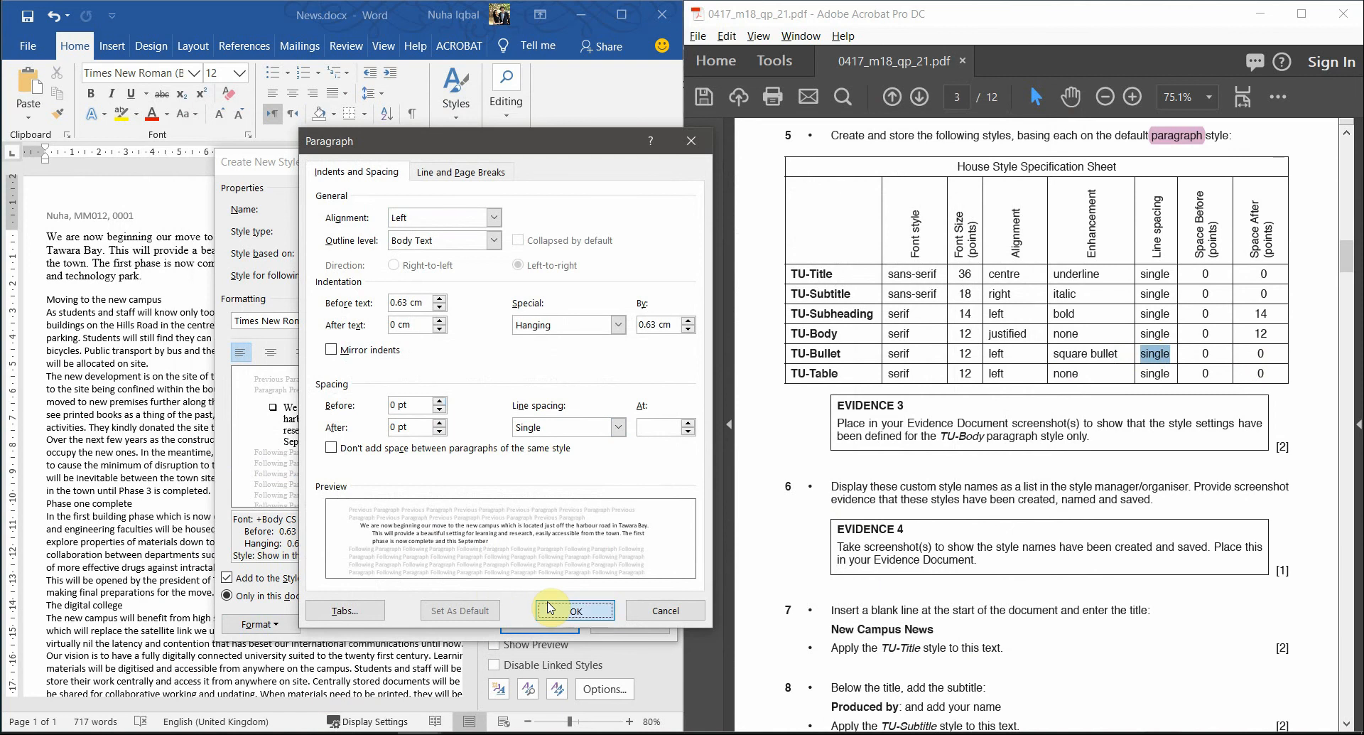
left_click(544, 605)
left_click(526, 625)
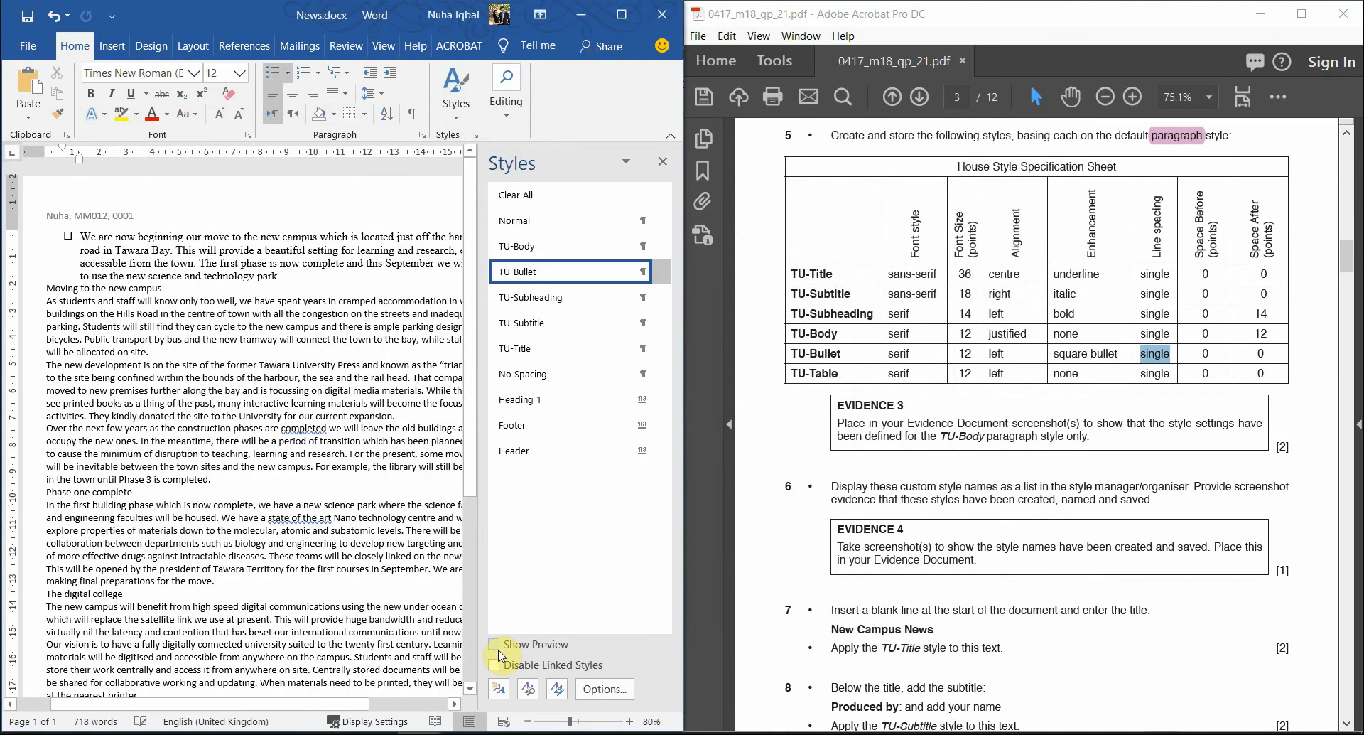
- Start a new paragraph style named TU-Table, based on Normal, in Times New Roman
left_click(503, 692)
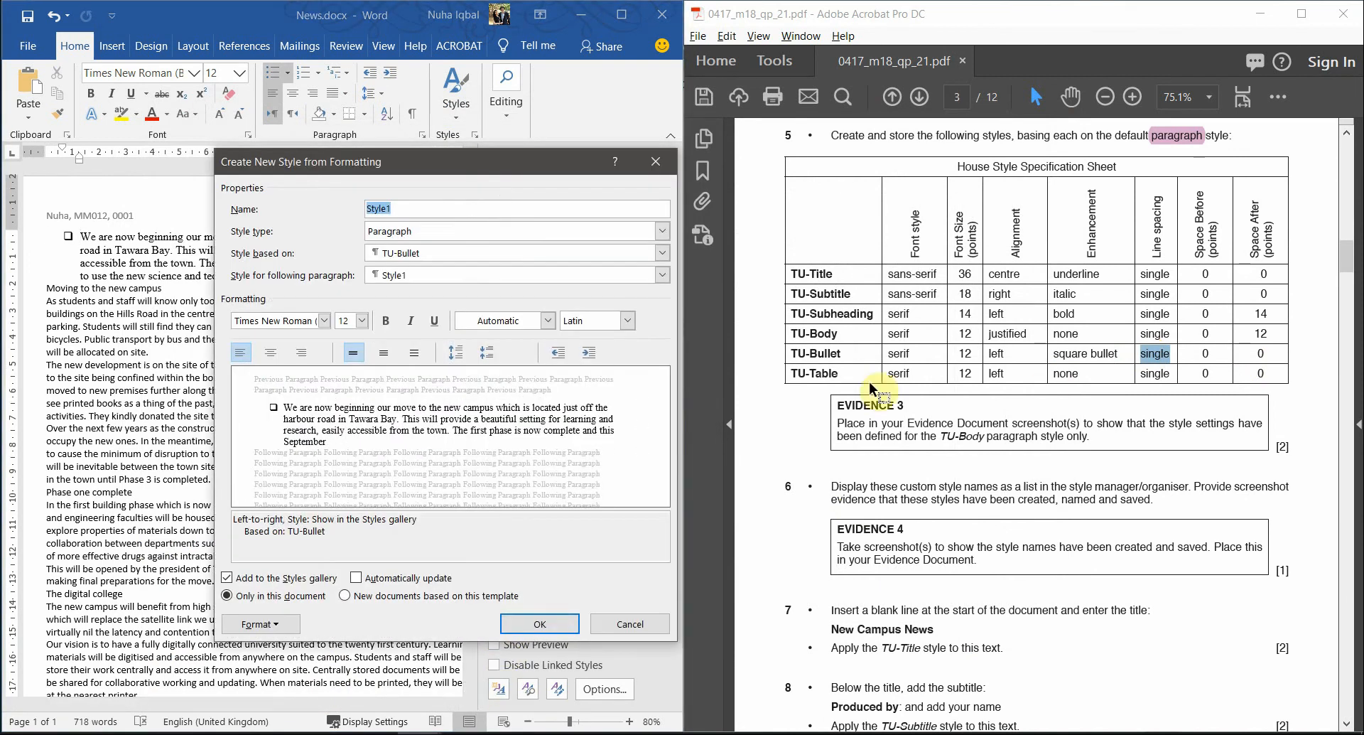
left_click_drag(840, 373, 799, 372)
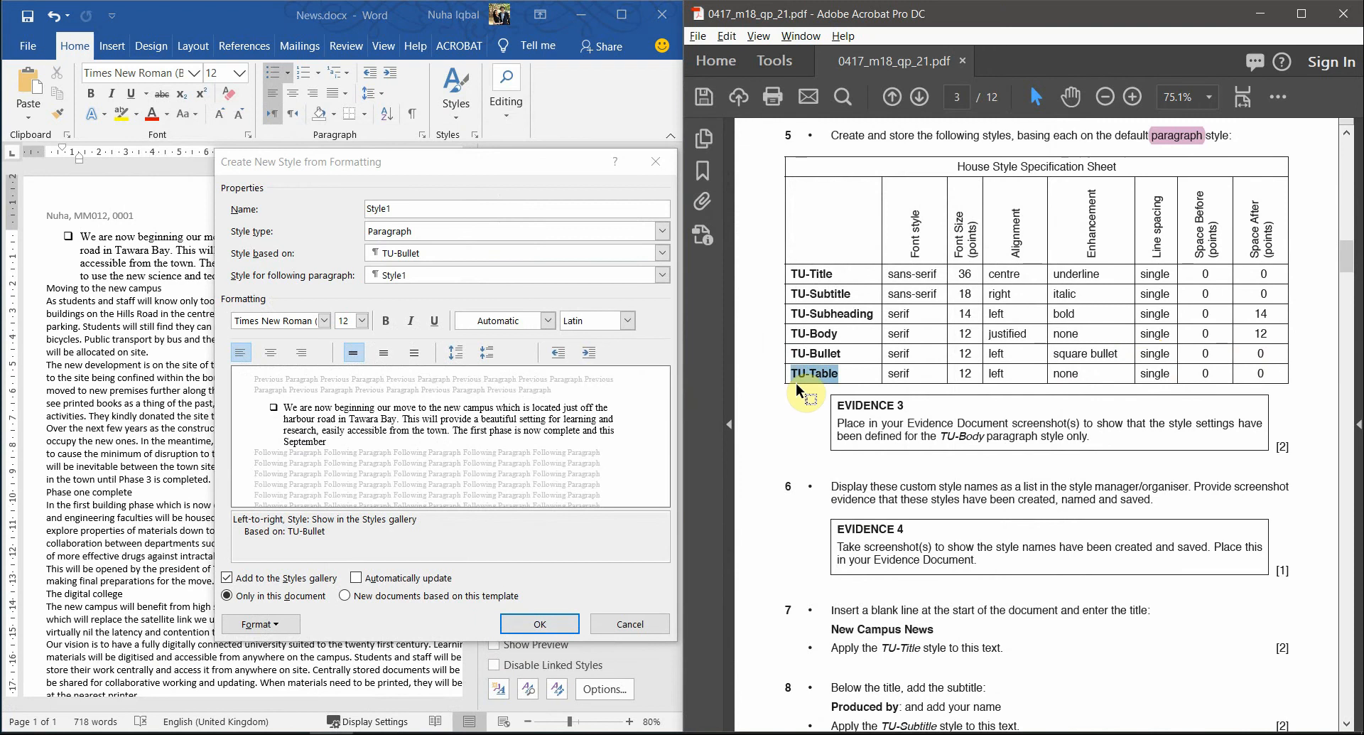
left_click(479, 207)
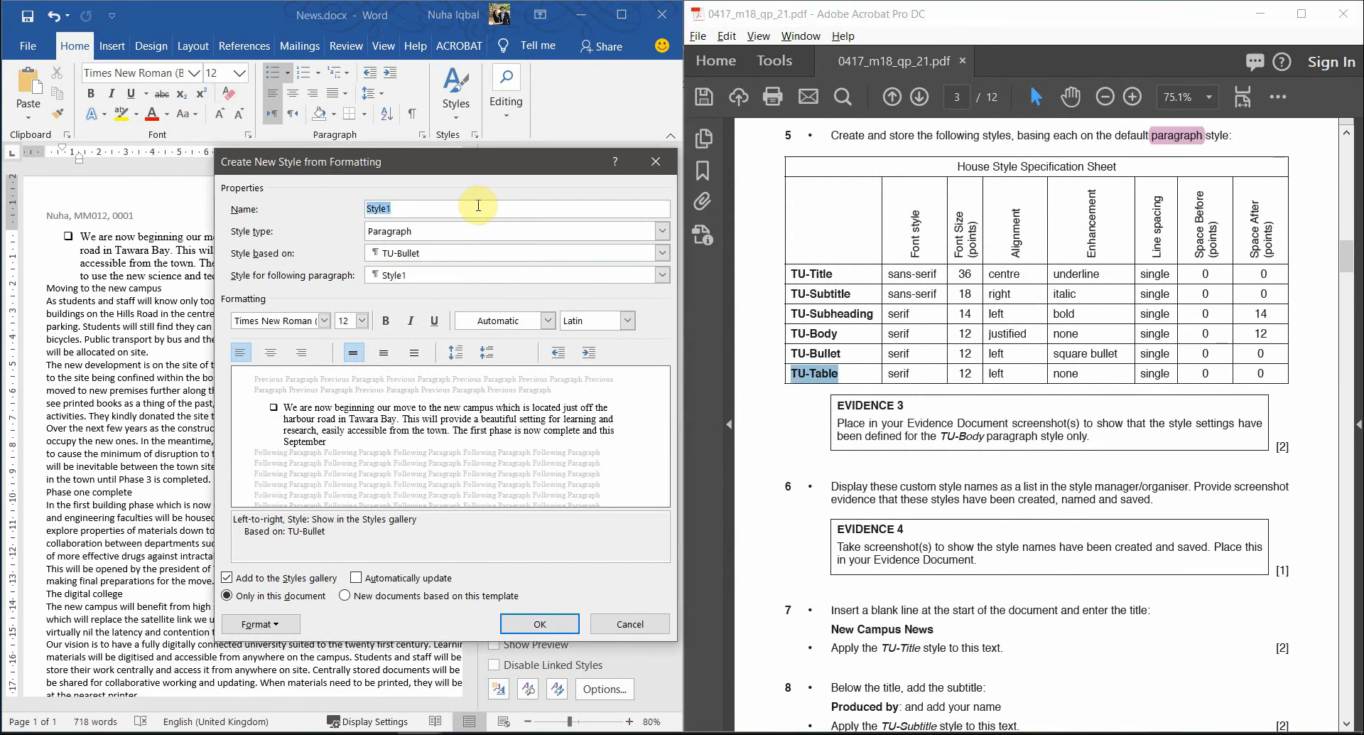
type("TU-Table")
left_click(471, 230)
left_click(470, 243)
left_click(435, 254)
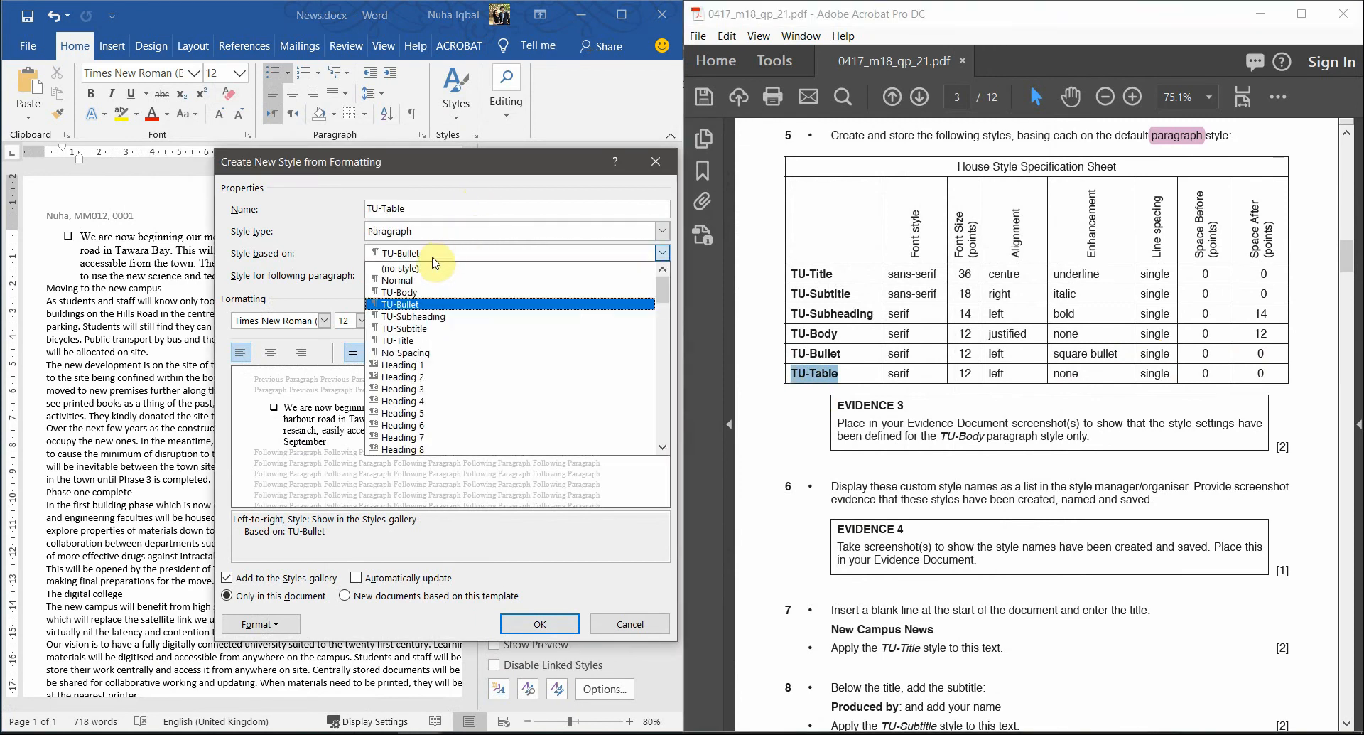
left_click(425, 280)
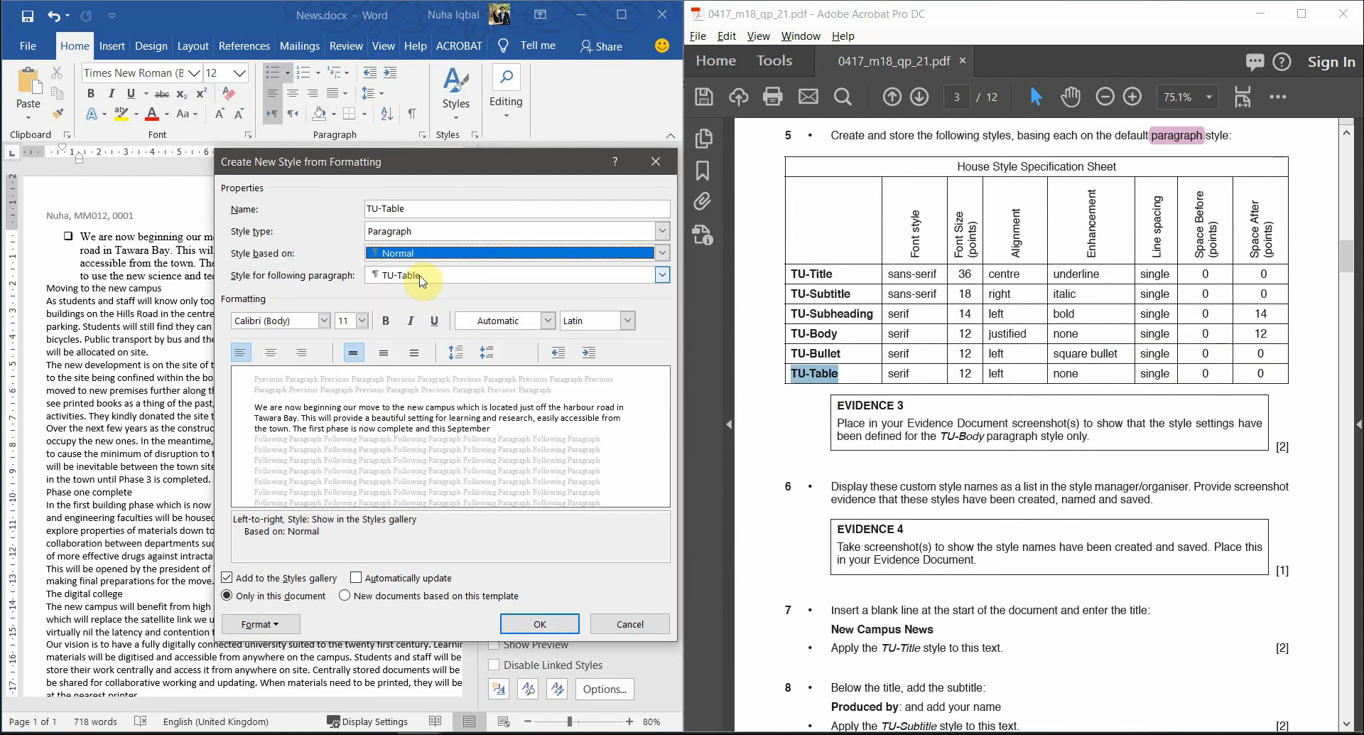
left_click(324, 321)
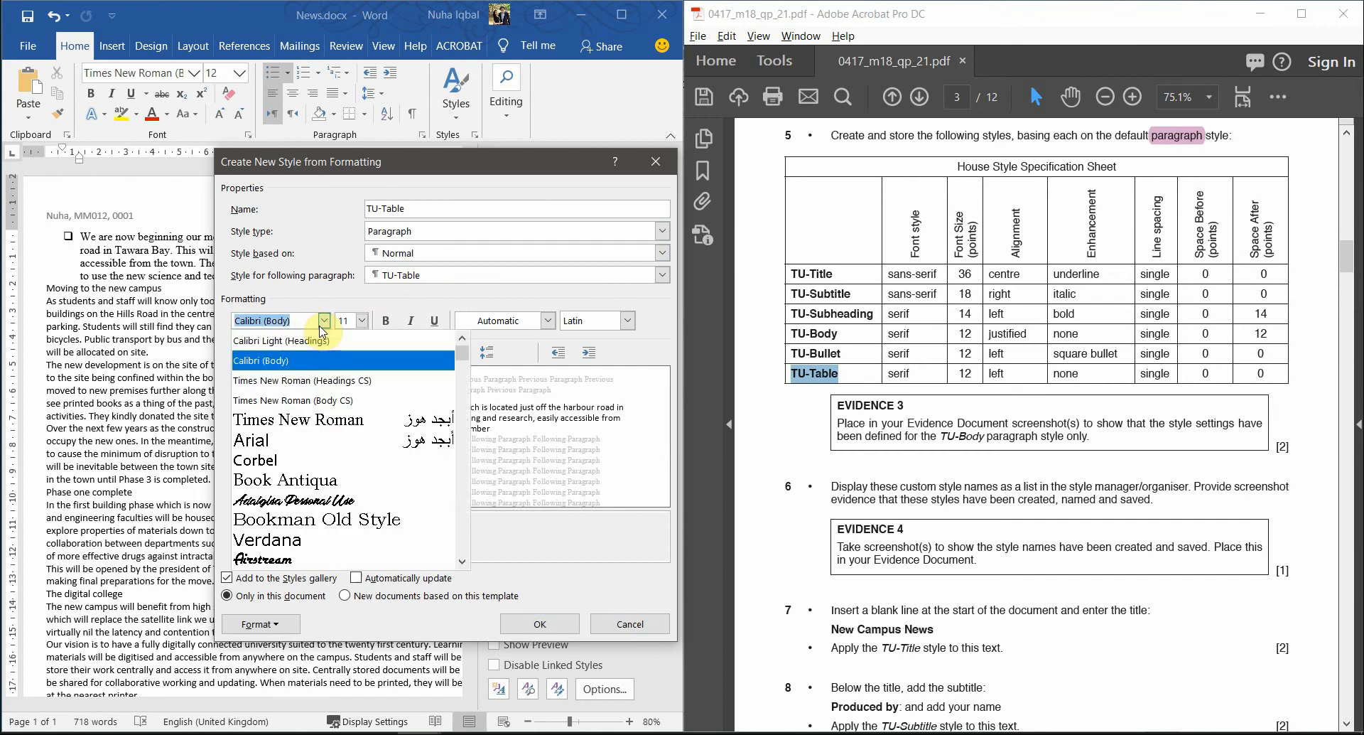
left_click(302, 397)
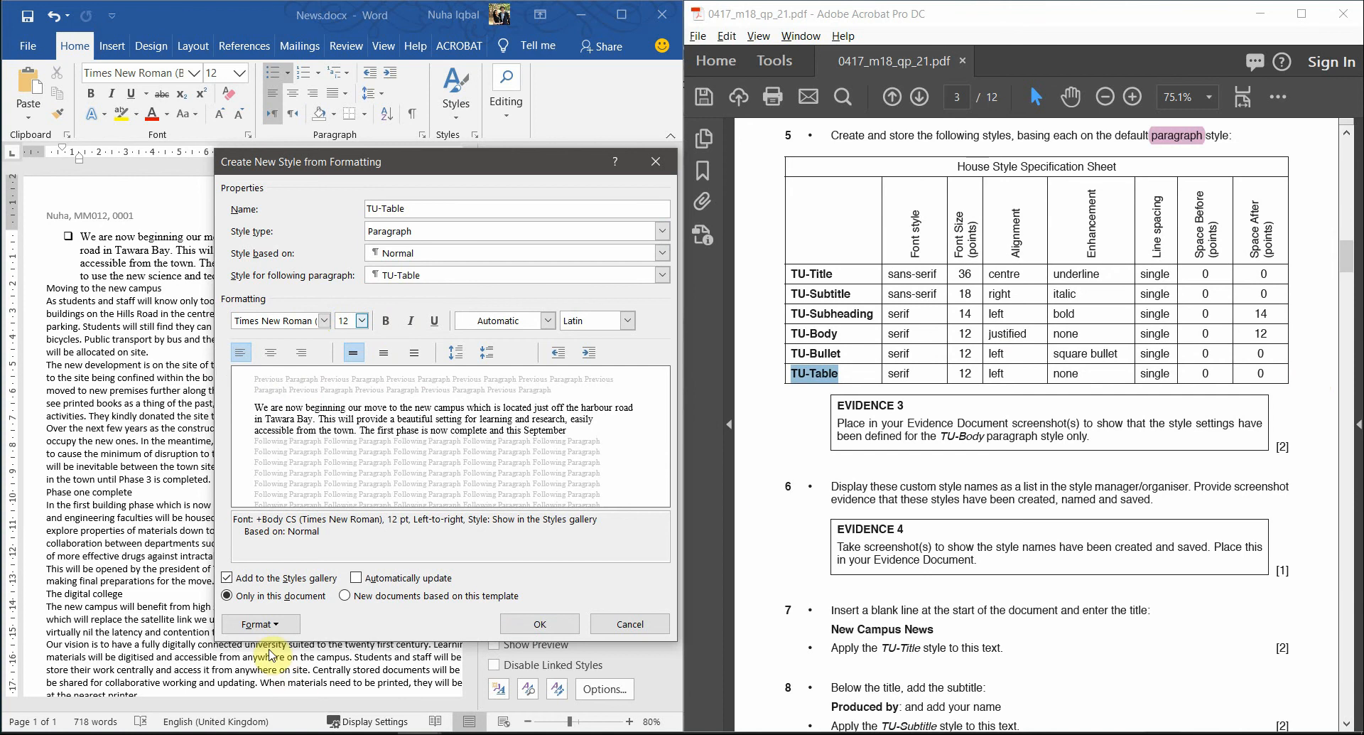
- Keep TU-Table left-aligned with single spacing and save the style
left_click(255, 625)
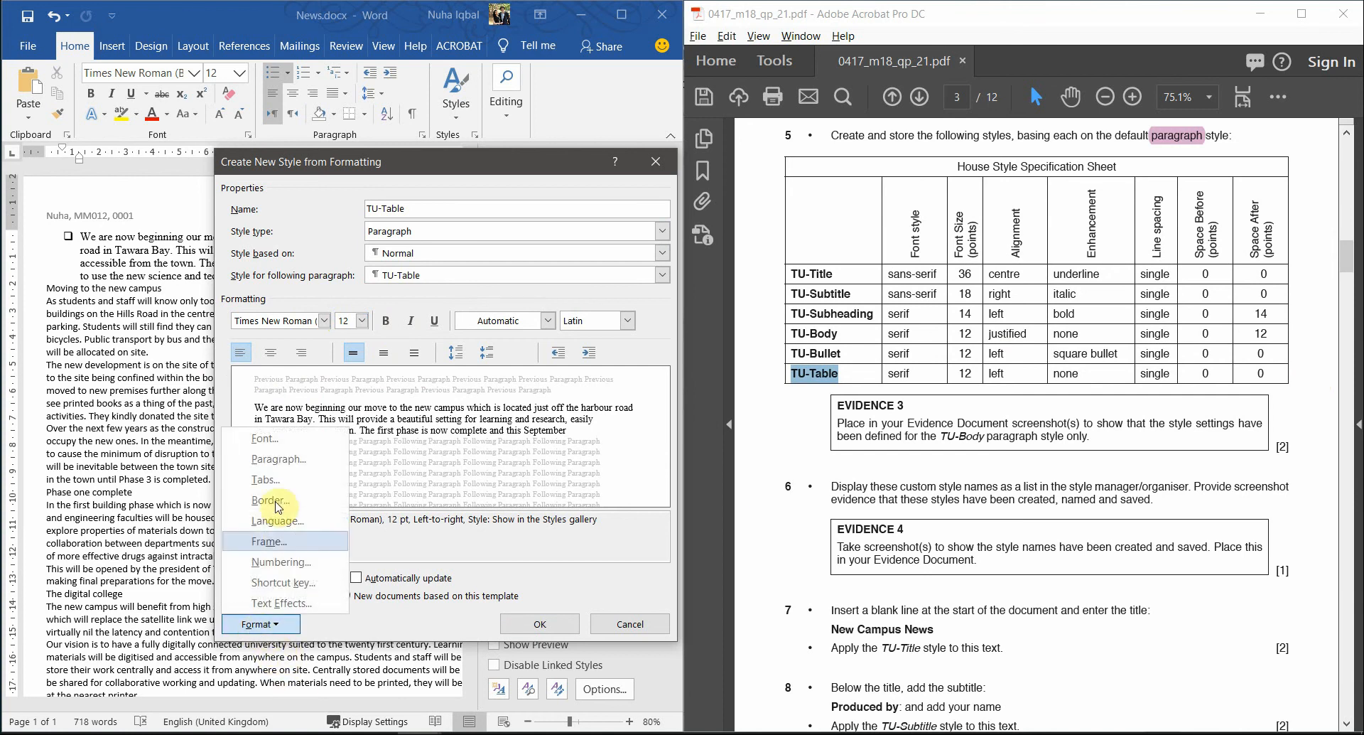
left_click(264, 457)
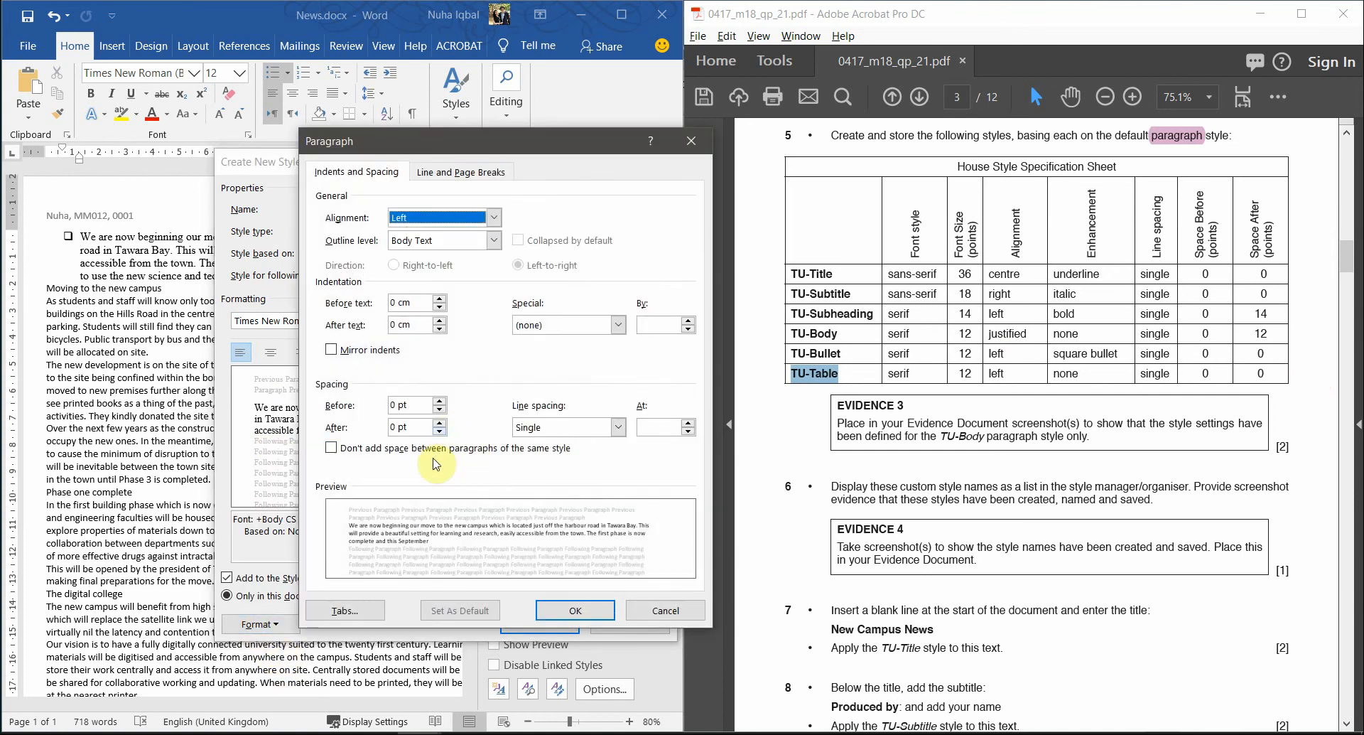
left_click(572, 610)
left_click(538, 623)
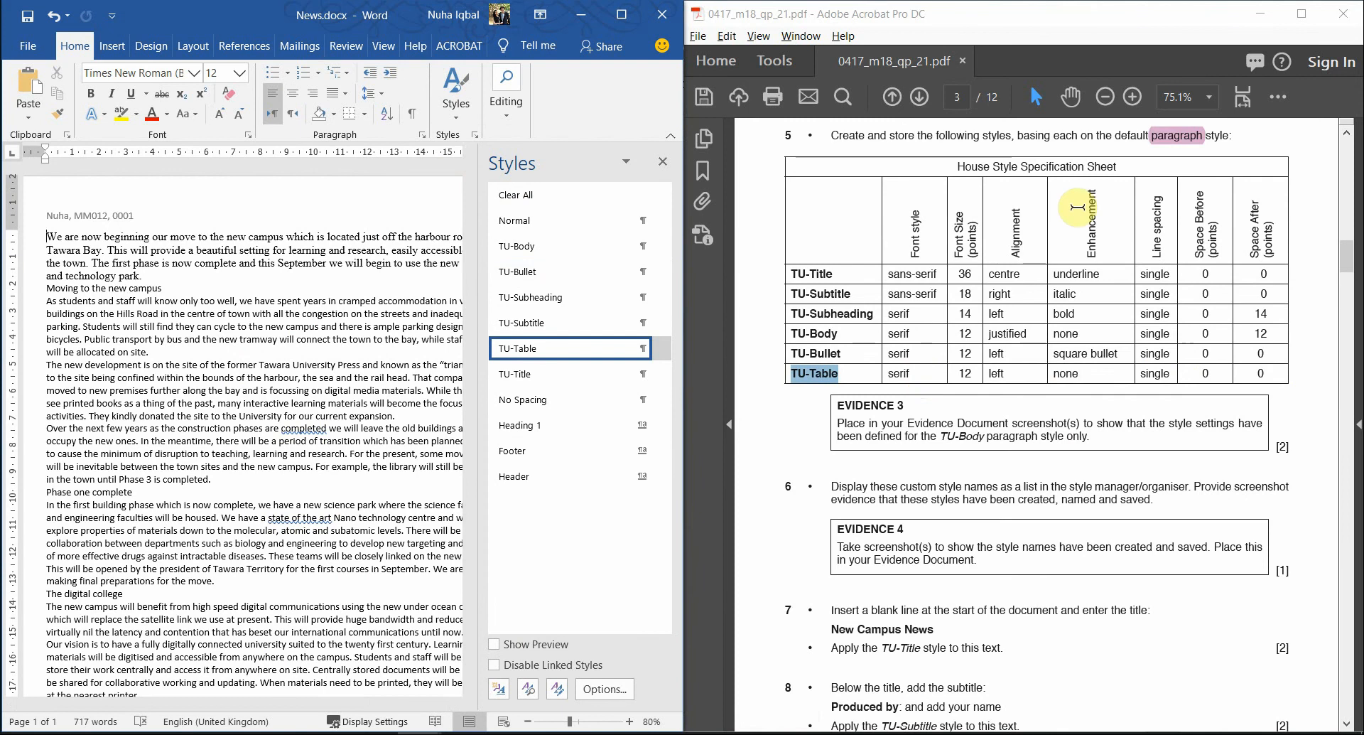
- Maximize Word and Acrobat, highlight 'TU-Body' in the Evidence 3 text, then return to News.docx
left_click(628, 22)
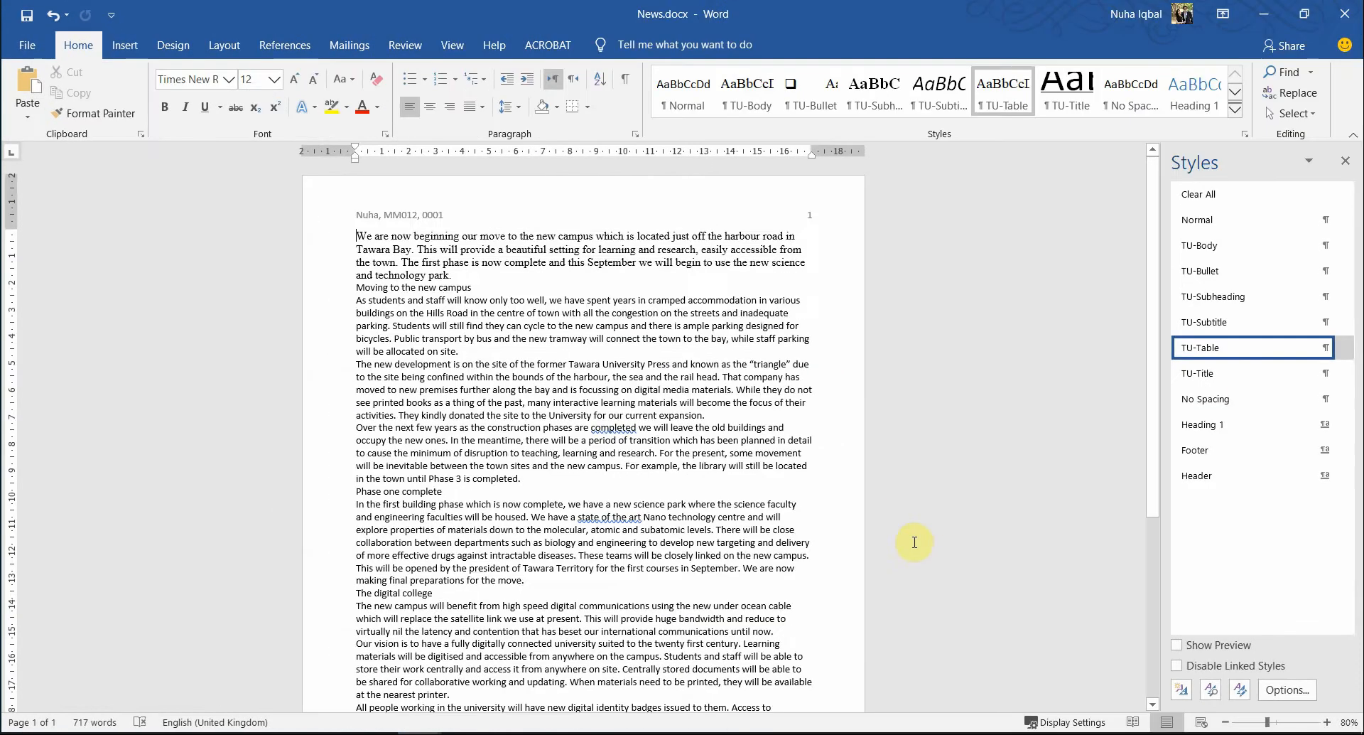
key("alt+Tab")
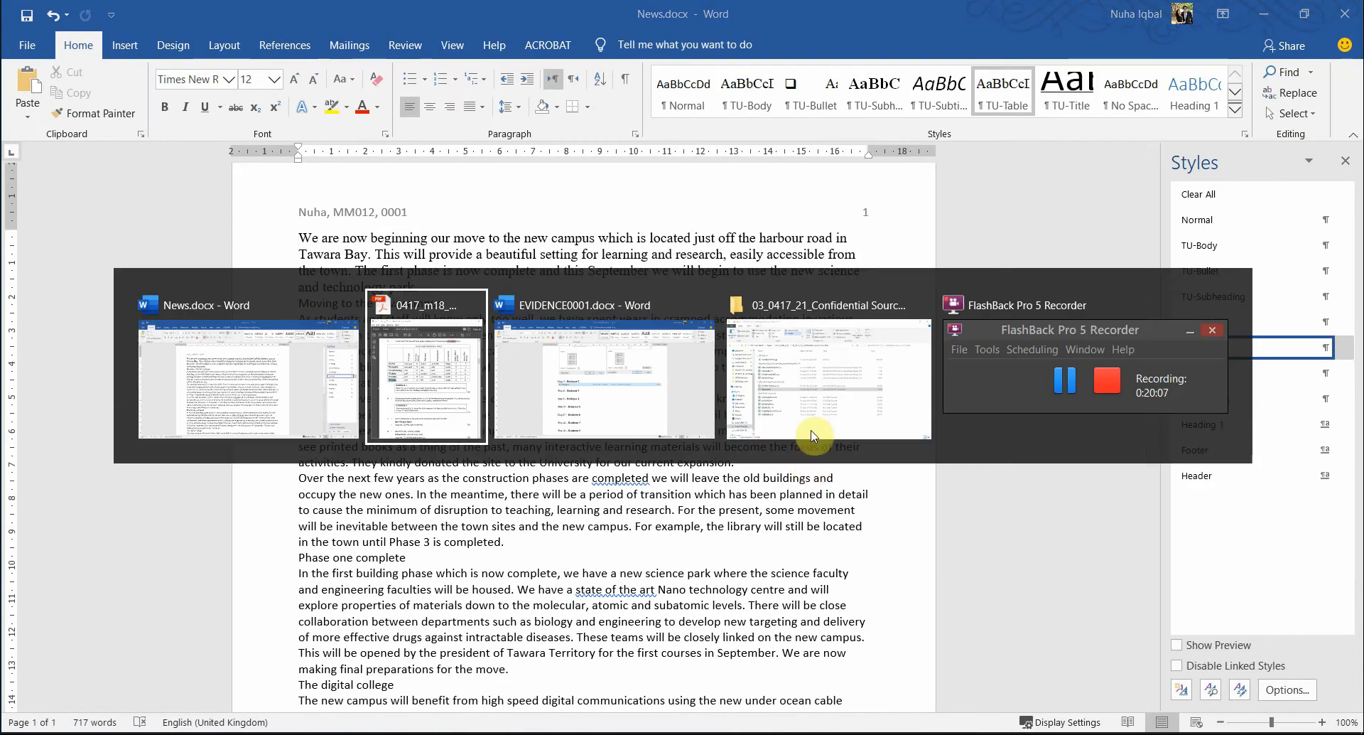
left_click(1302, 14)
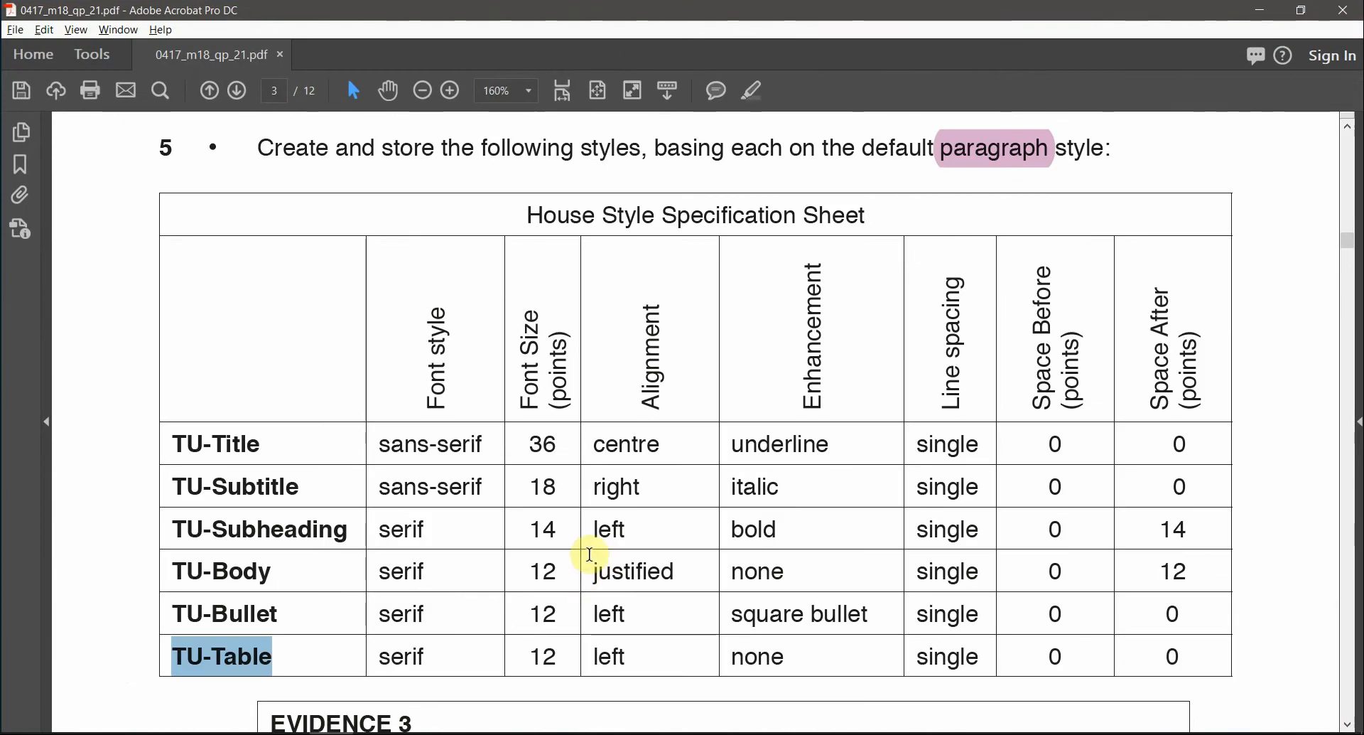
scroll(593, 562, "down", 1)
scroll(578, 555, "down", 3)
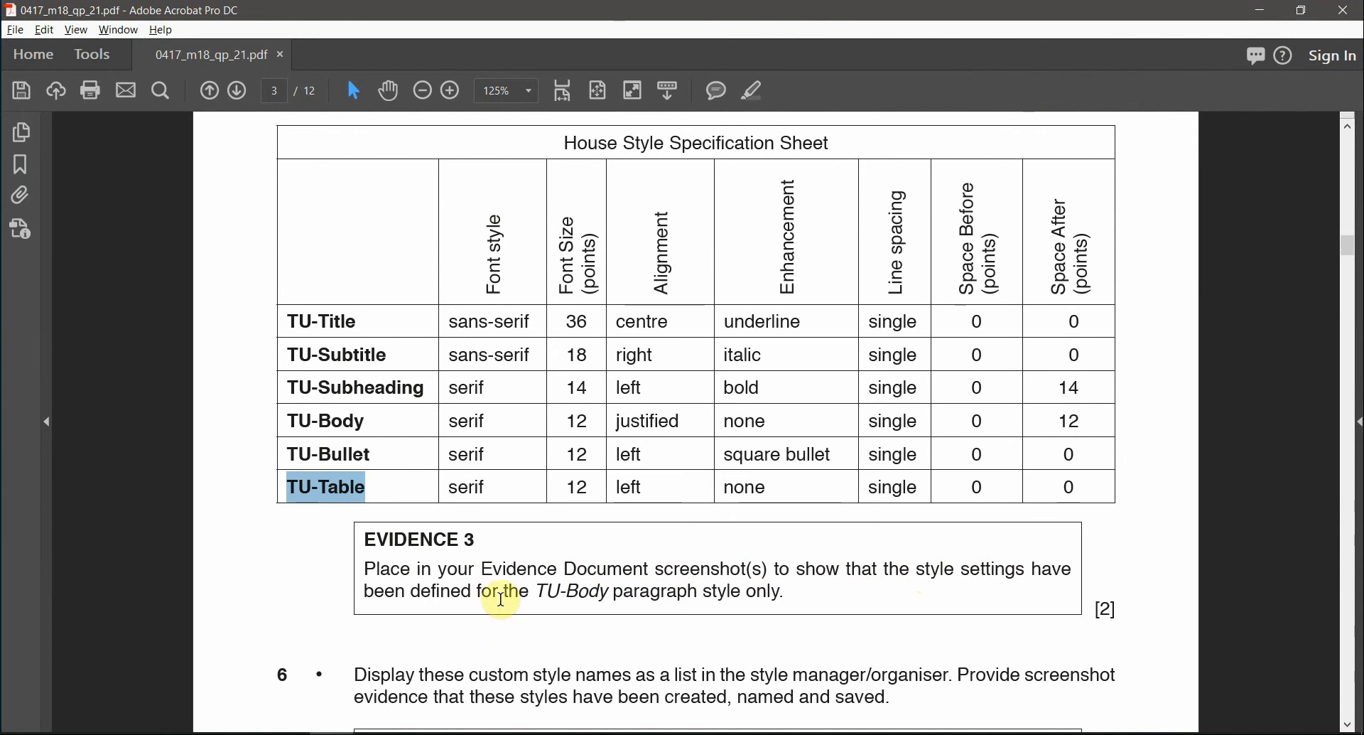
left_click_drag(533, 589, 609, 589)
left_click(764, 89)
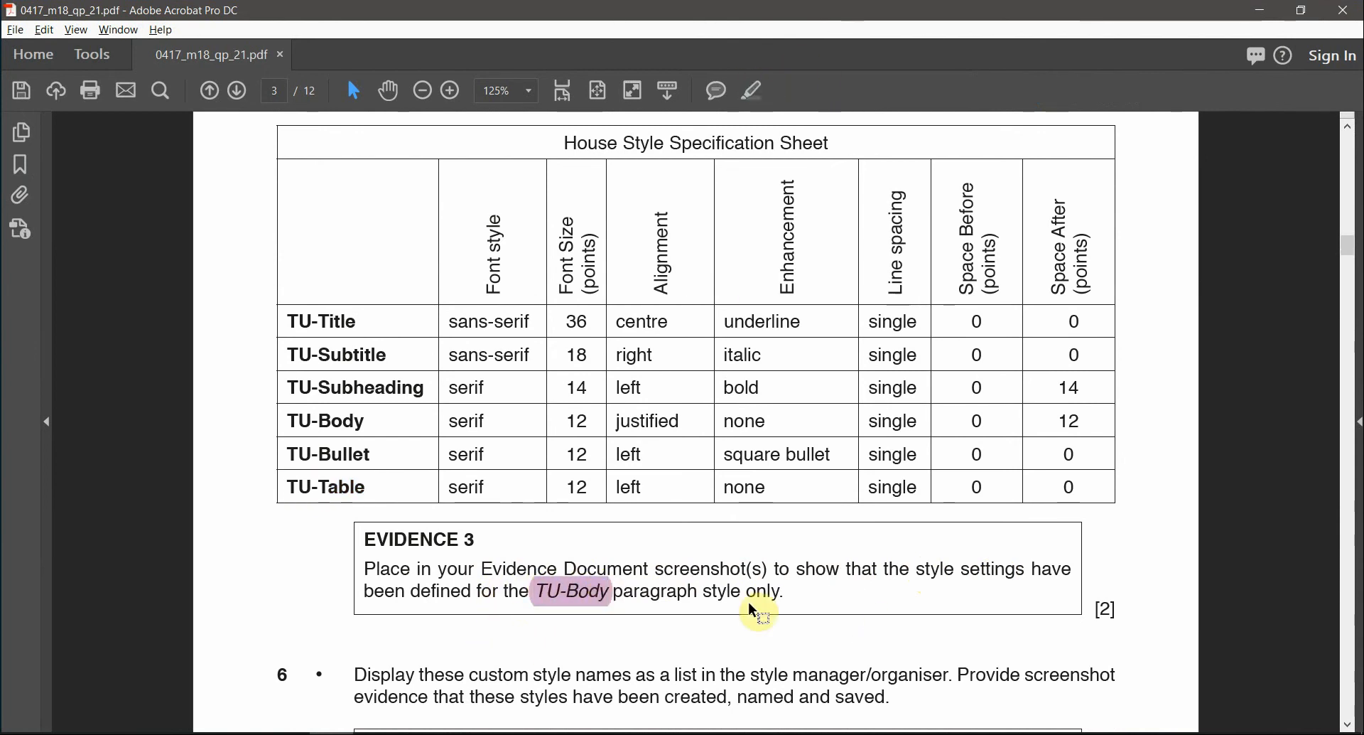
scroll(738, 596, "down", 1)
key("alt+Tab")
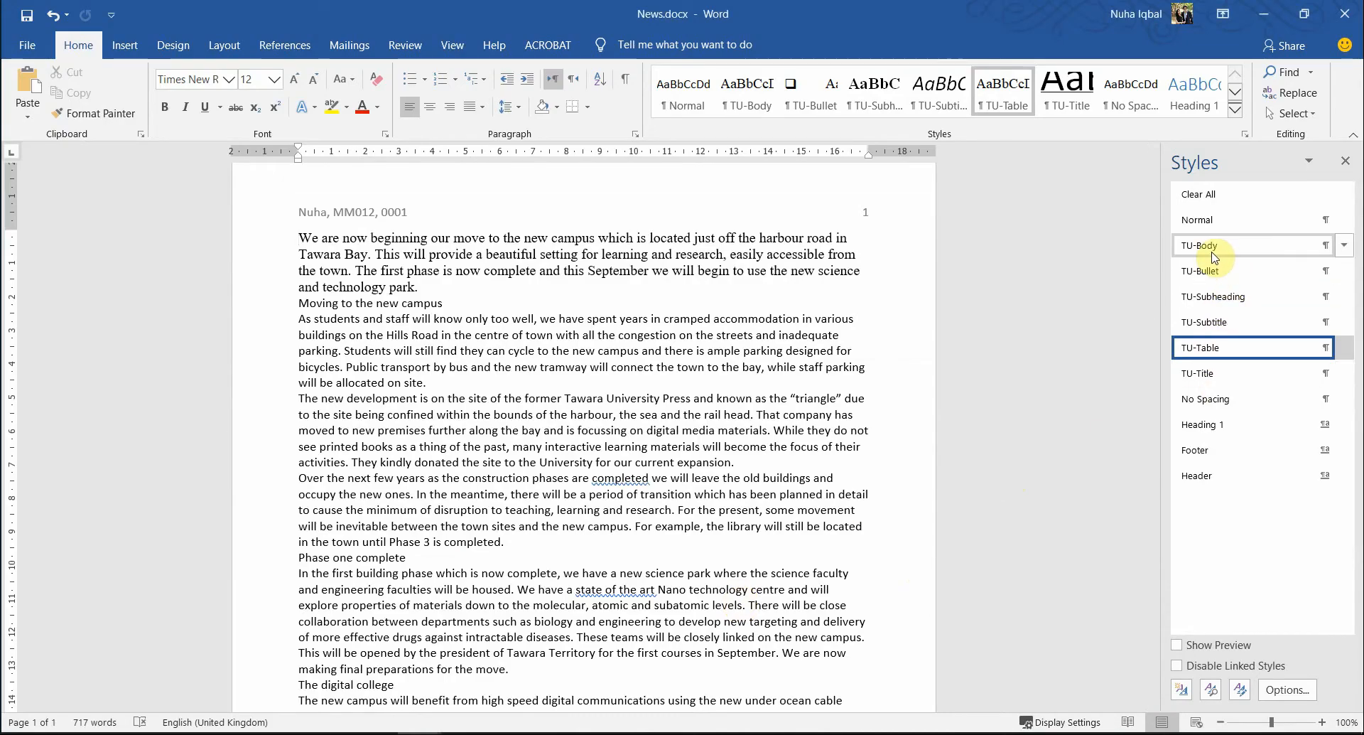
- Apply TU-Body to the first paragraph and review its style settings without changes
right_click(1214, 257)
left_click(1209, 249)
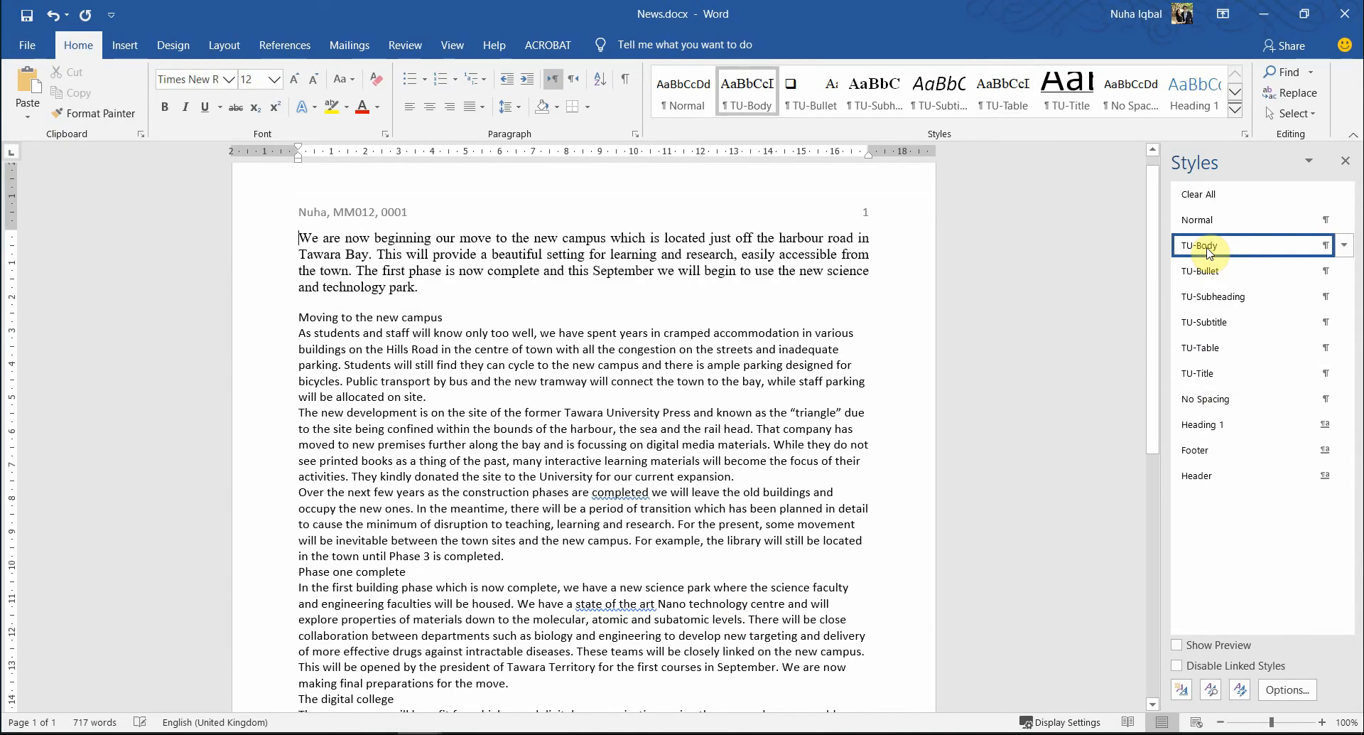
right_click(1210, 252)
left_click(1199, 299)
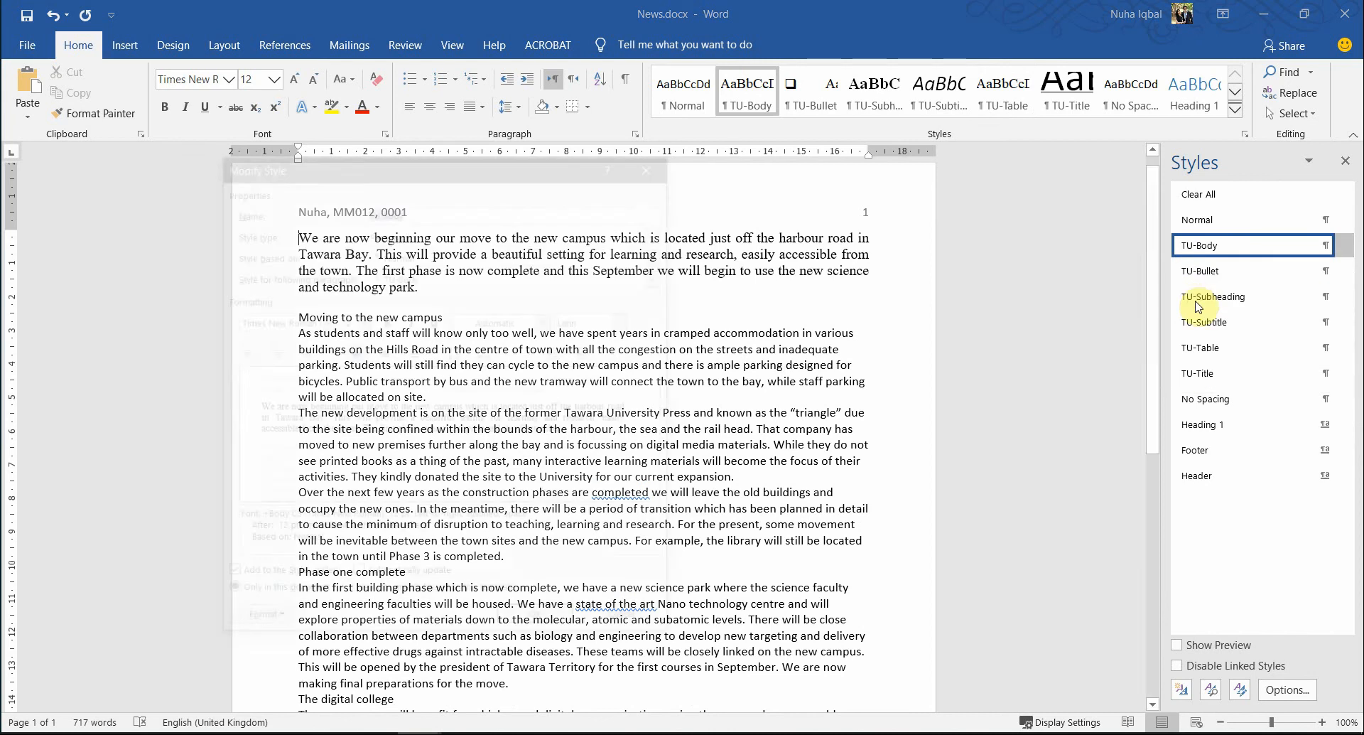
left_click(607, 629)
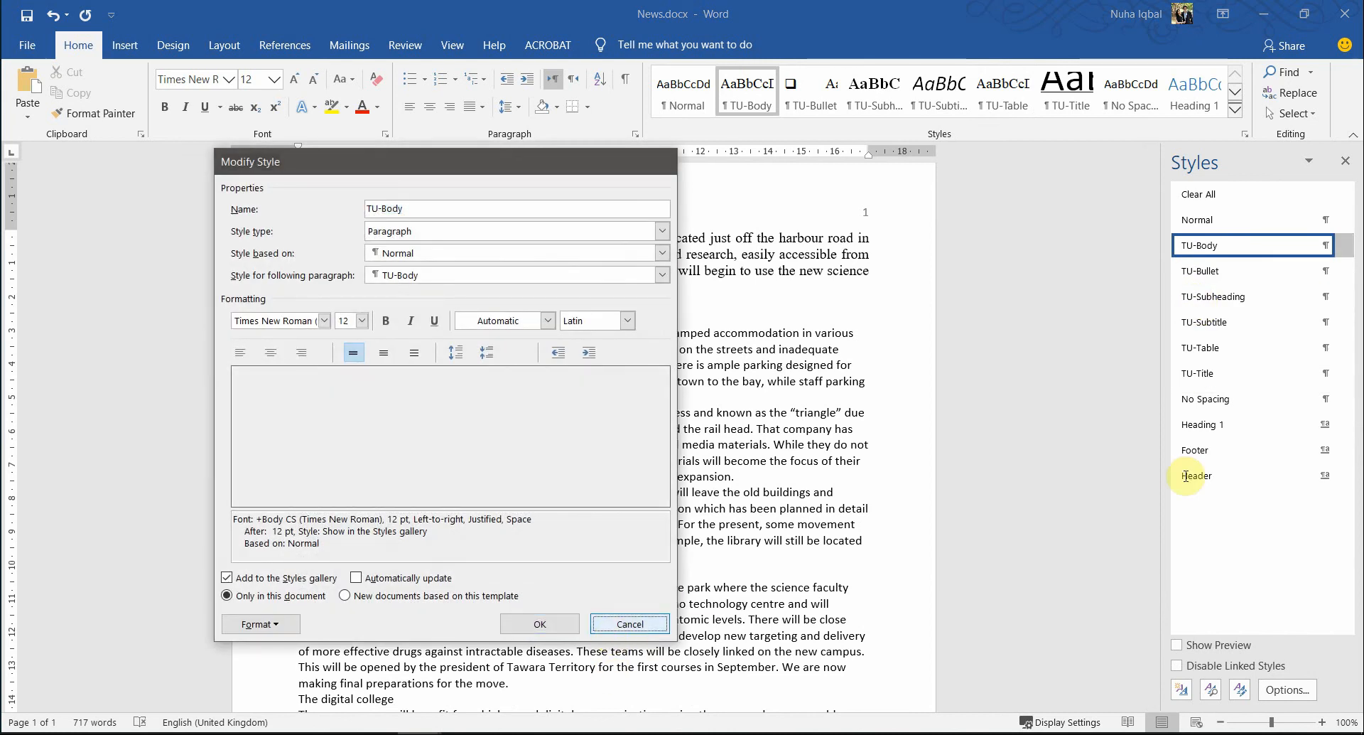
- Snip the TU-Body Modify Style dialog, cancel it, and switch to the exam PDF
left_click(1342, 247)
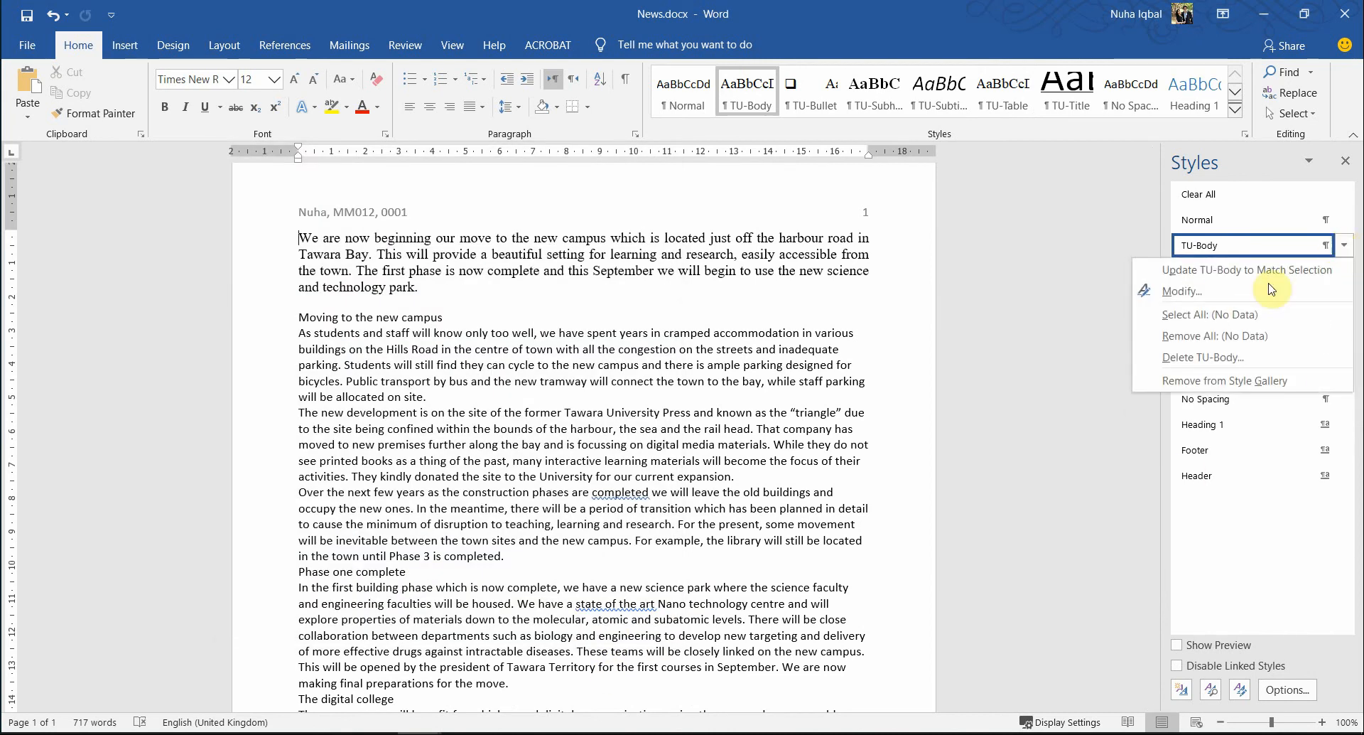
left_click(1190, 291)
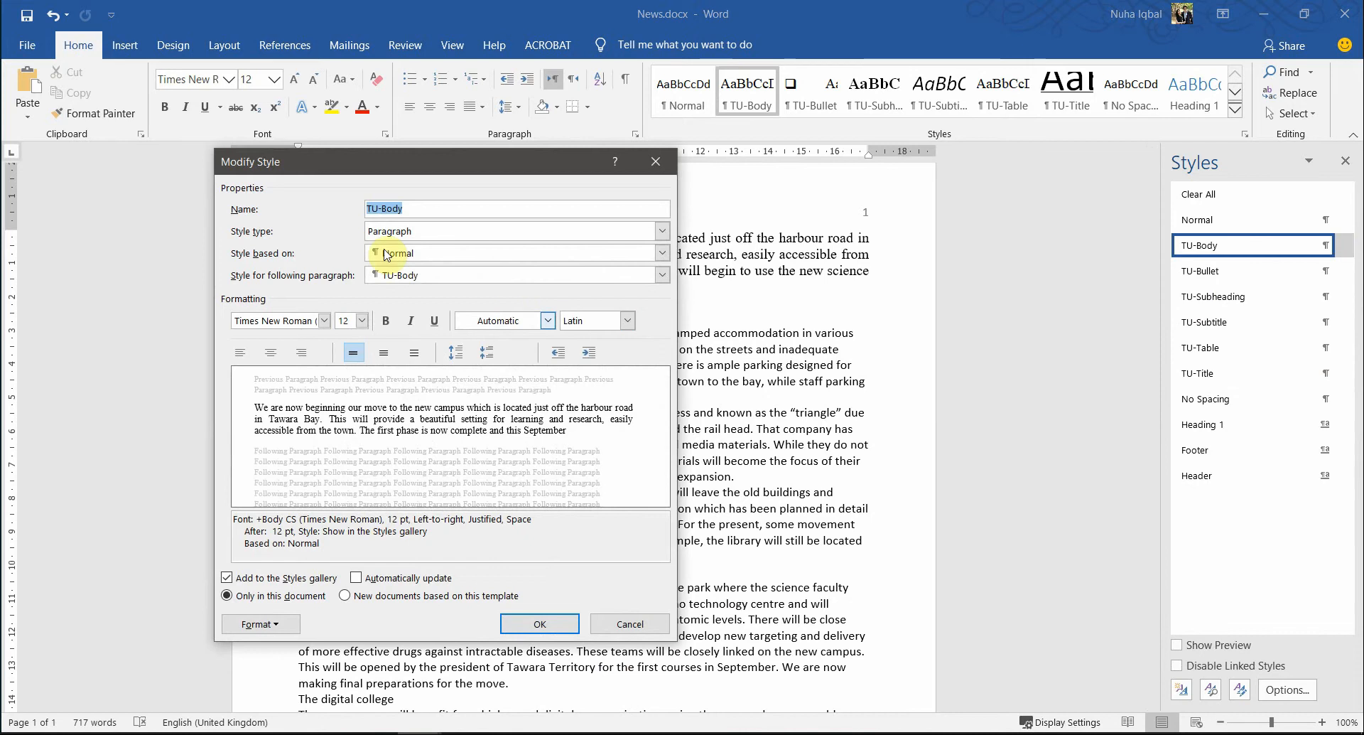
left_click_drag(446, 175, 633, 196)
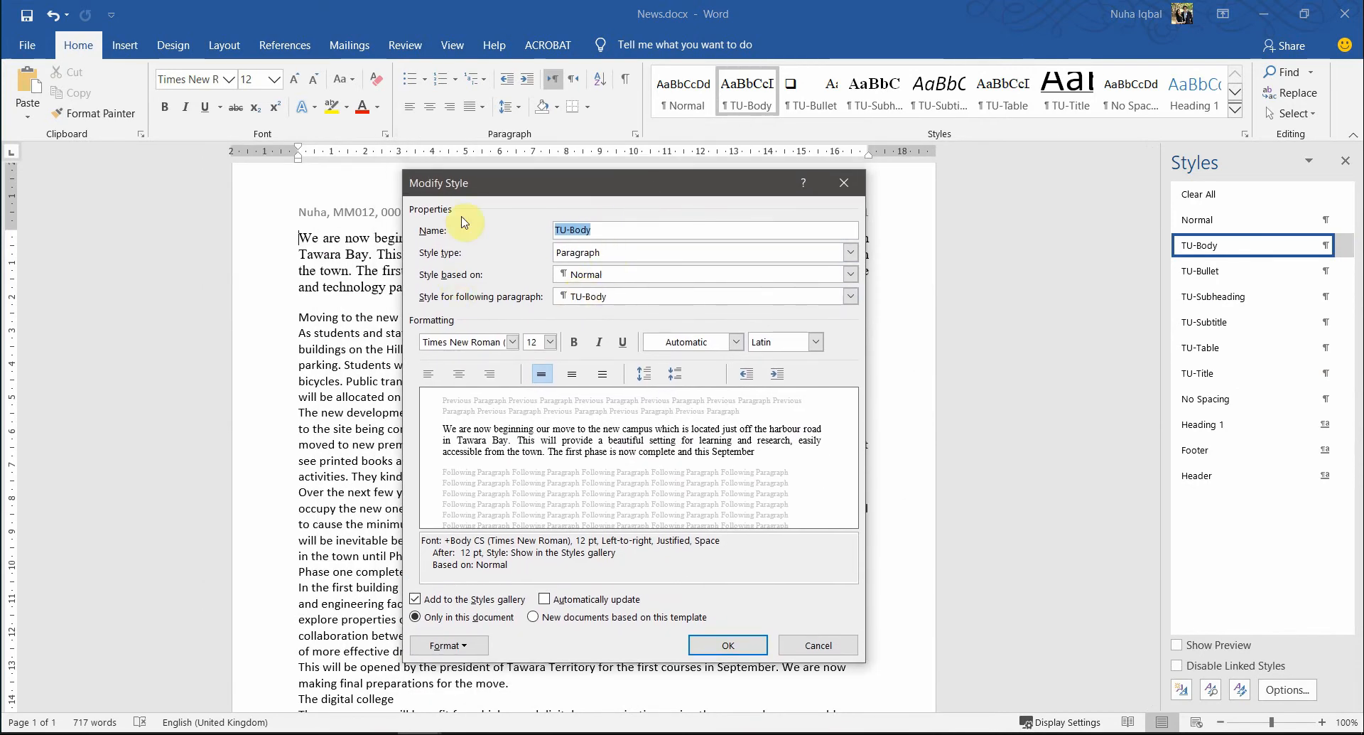
key("super+shift+s")
mouse_move(402, 168)
left_mouse_down()
mouse_move(822, 564)
mouse_move(862, 657)
left_mouse_up()
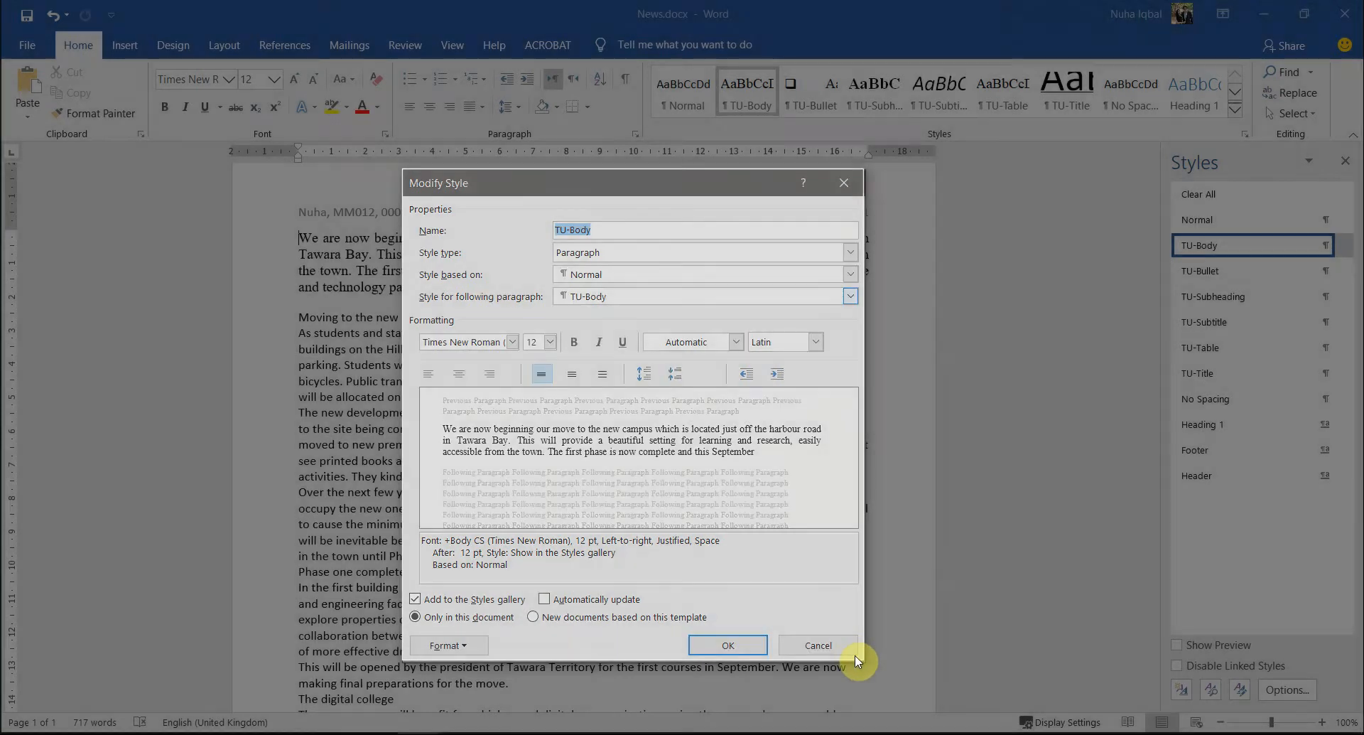
left_click(849, 646)
key("alt+Tab")
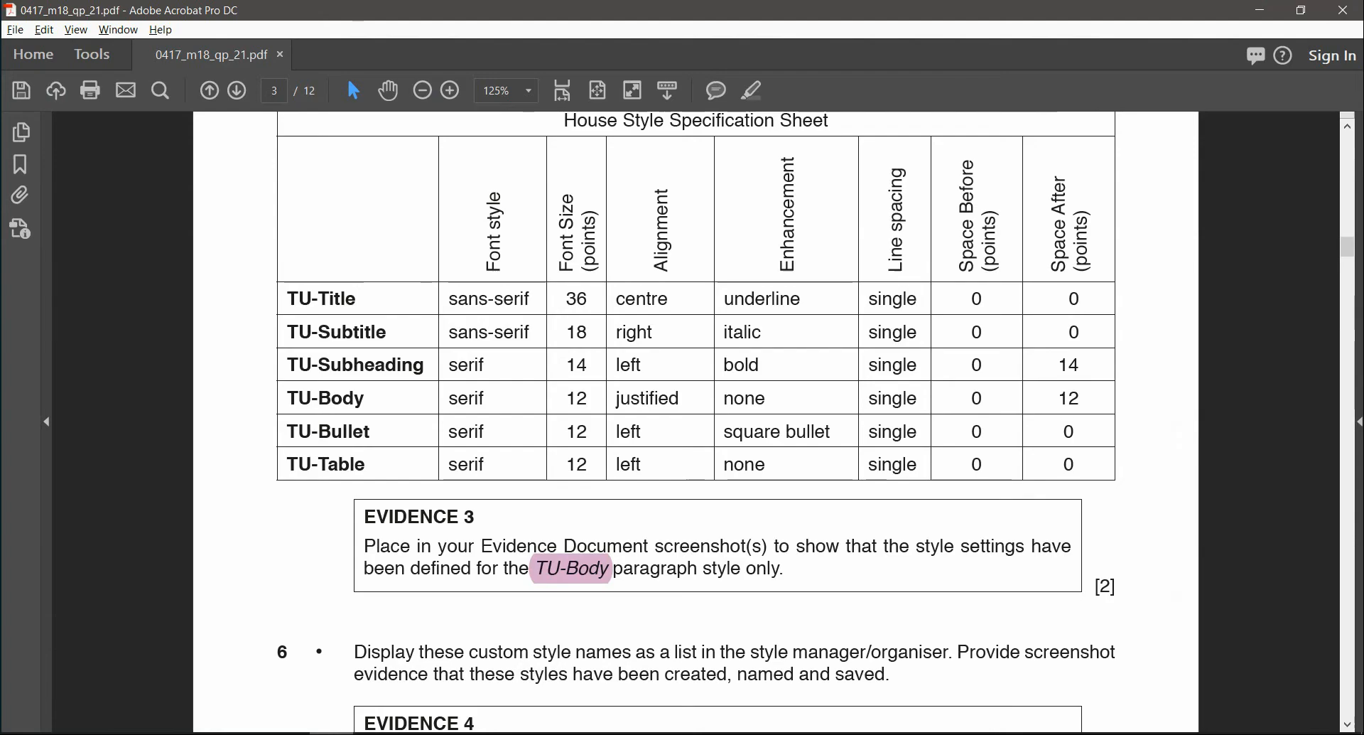
- Select EVIDENCE 3 in the PDF, then paste the TU-Body snip under Step 5 in EVIDENCE0001.docx and shrink it
triple_click(455, 509)
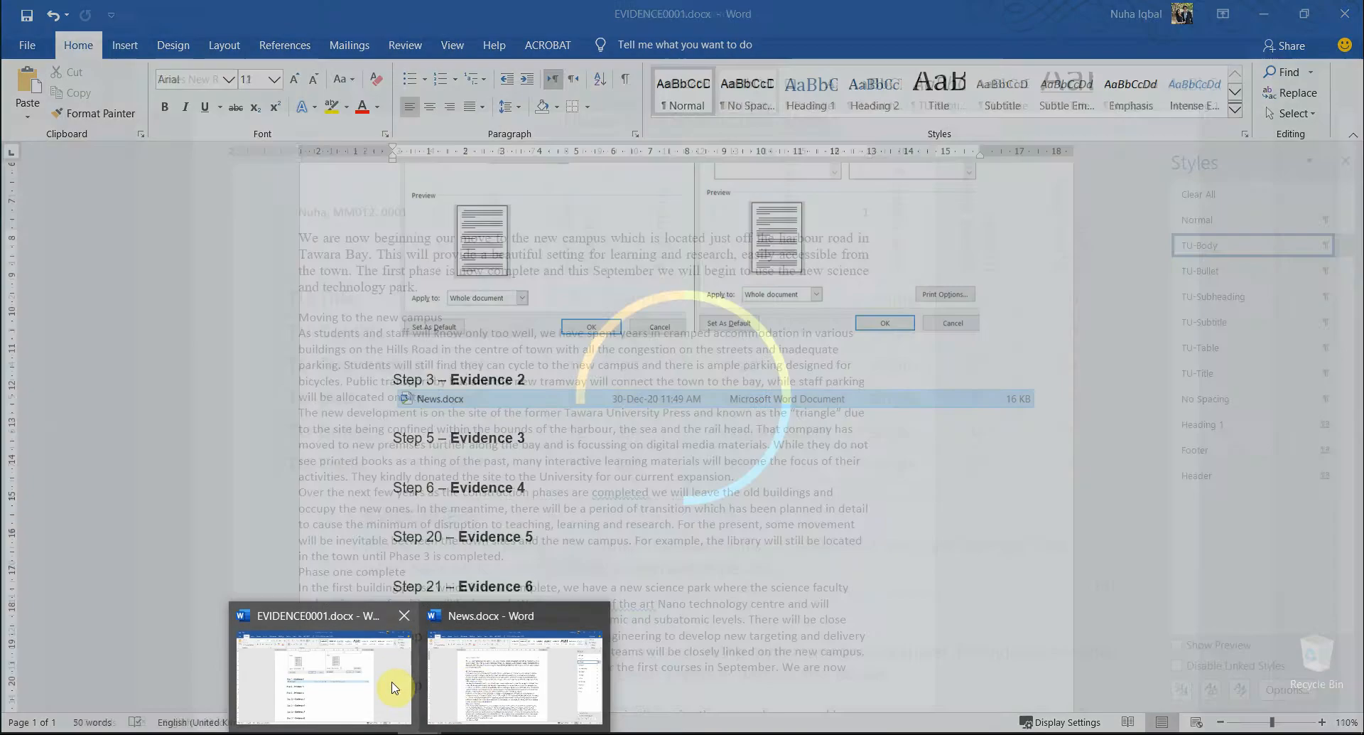
left_click(396, 686)
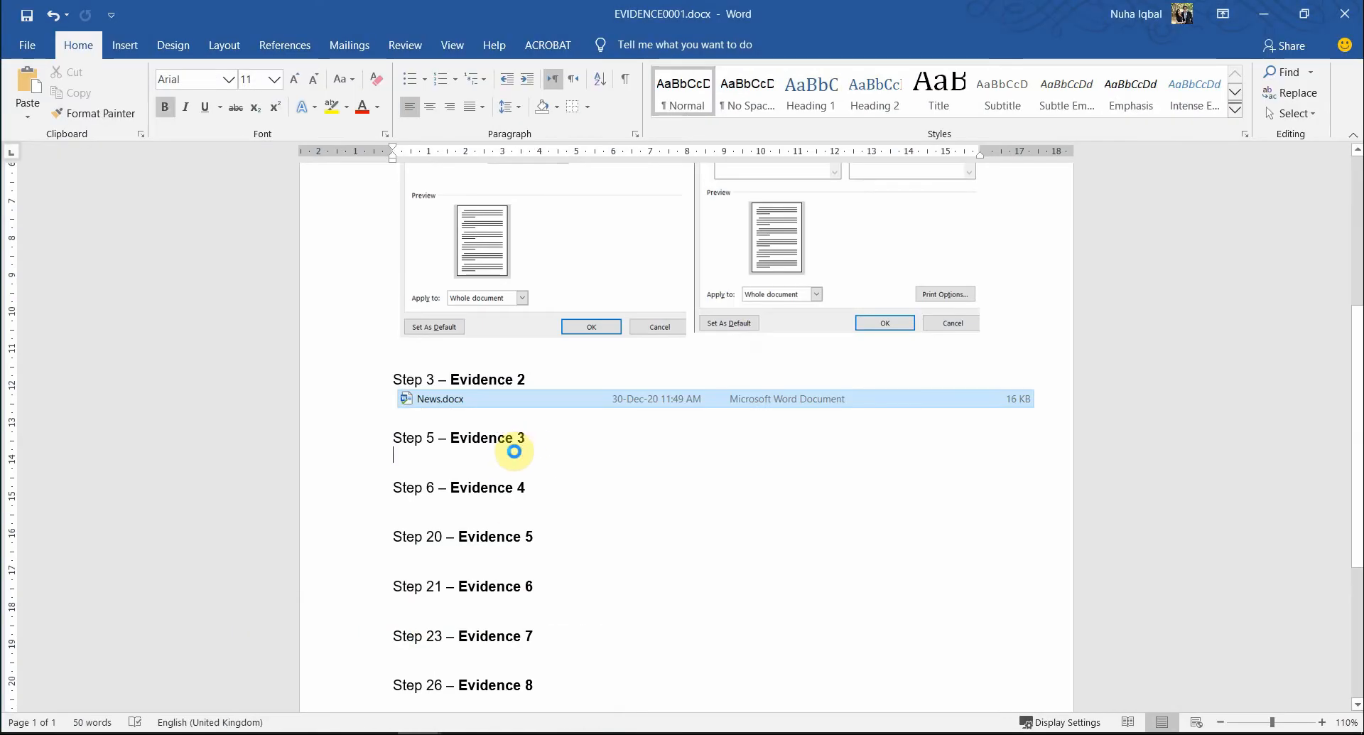
key("ctrl+v")
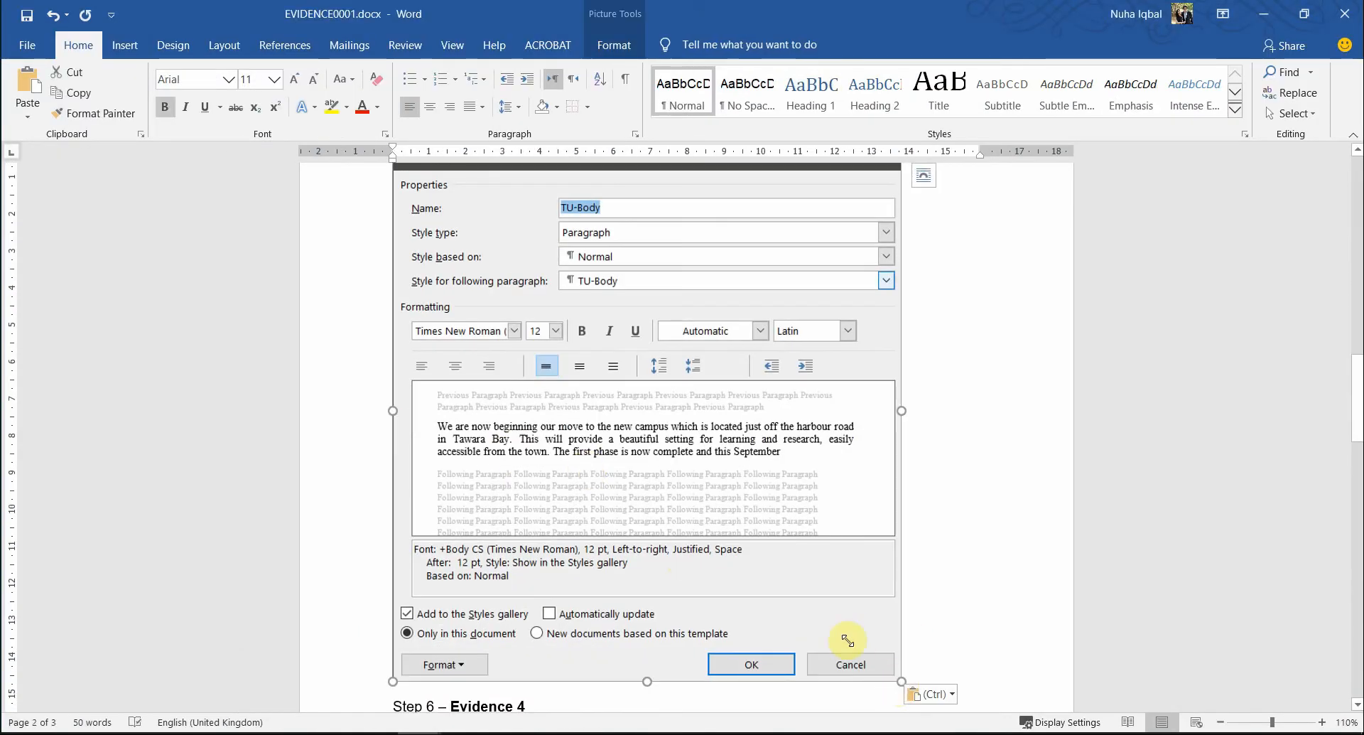
left_click_drag(848, 641, 774, 547)
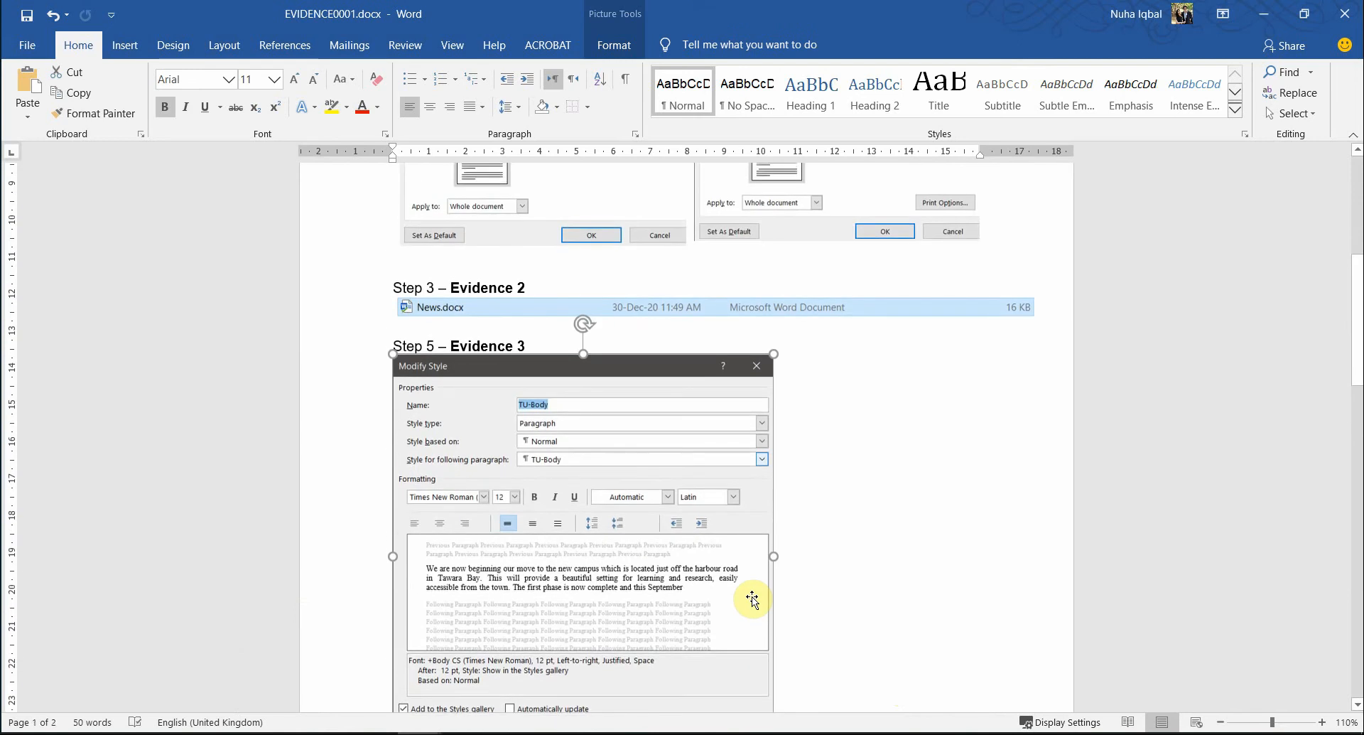
scroll(751, 600, "down", 3)
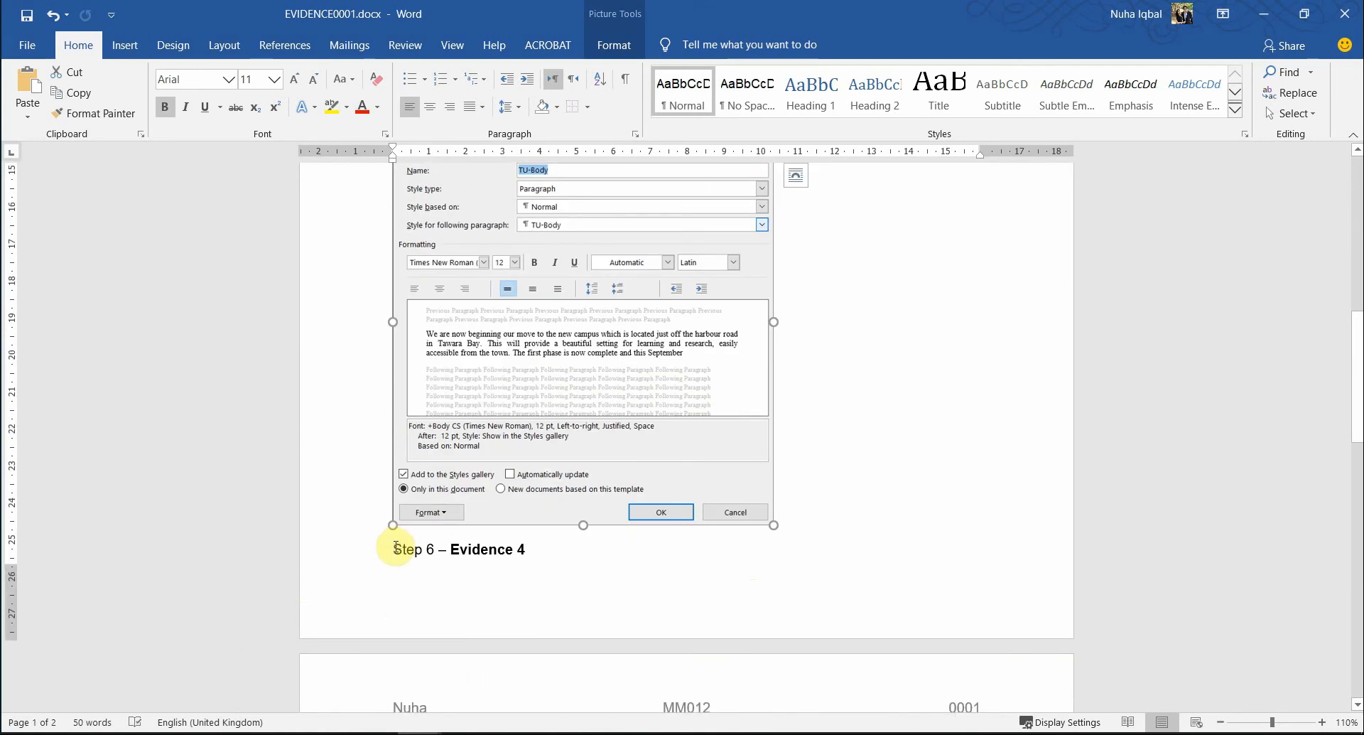
left_click_drag(772, 521, 785, 529)
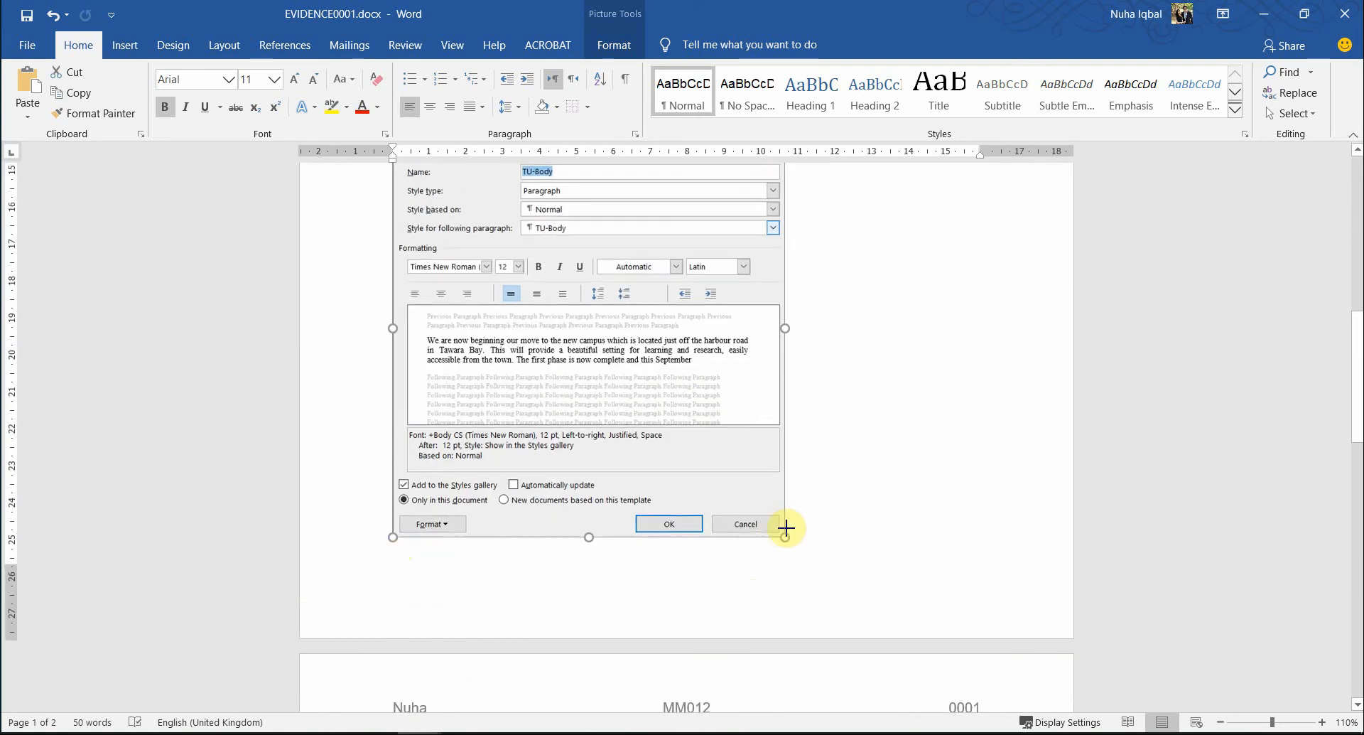
scroll(718, 658, "down", 3)
left_click(529, 478)
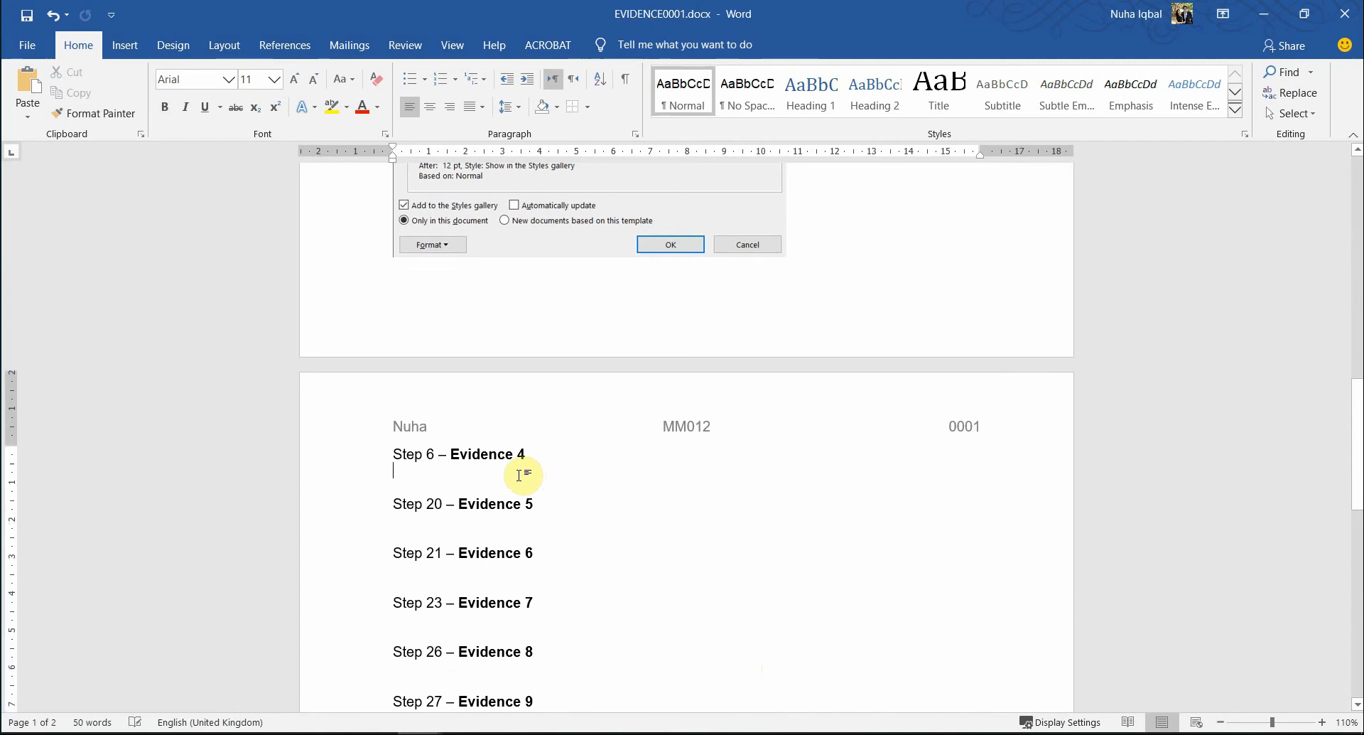
scroll(758, 507, "up", 8)
scroll(758, 508, "down", 4)
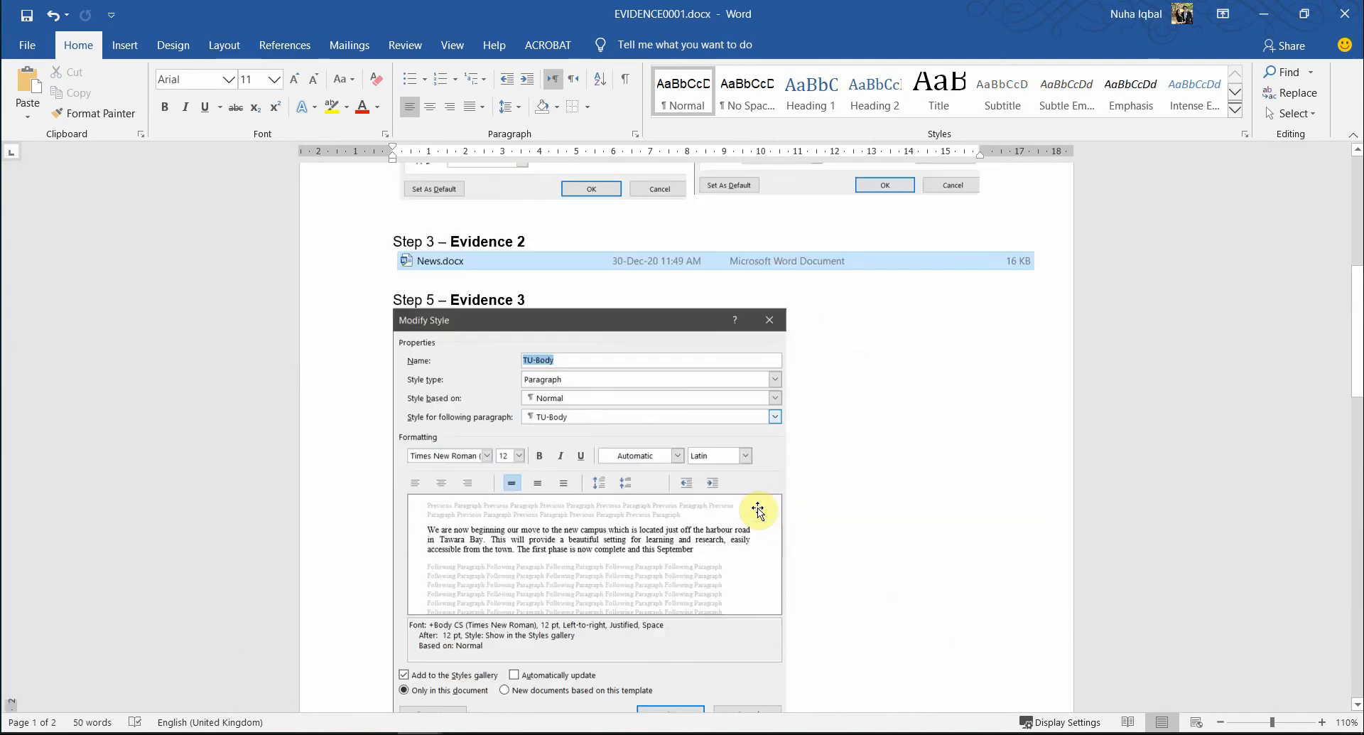
key("alt+Tab")
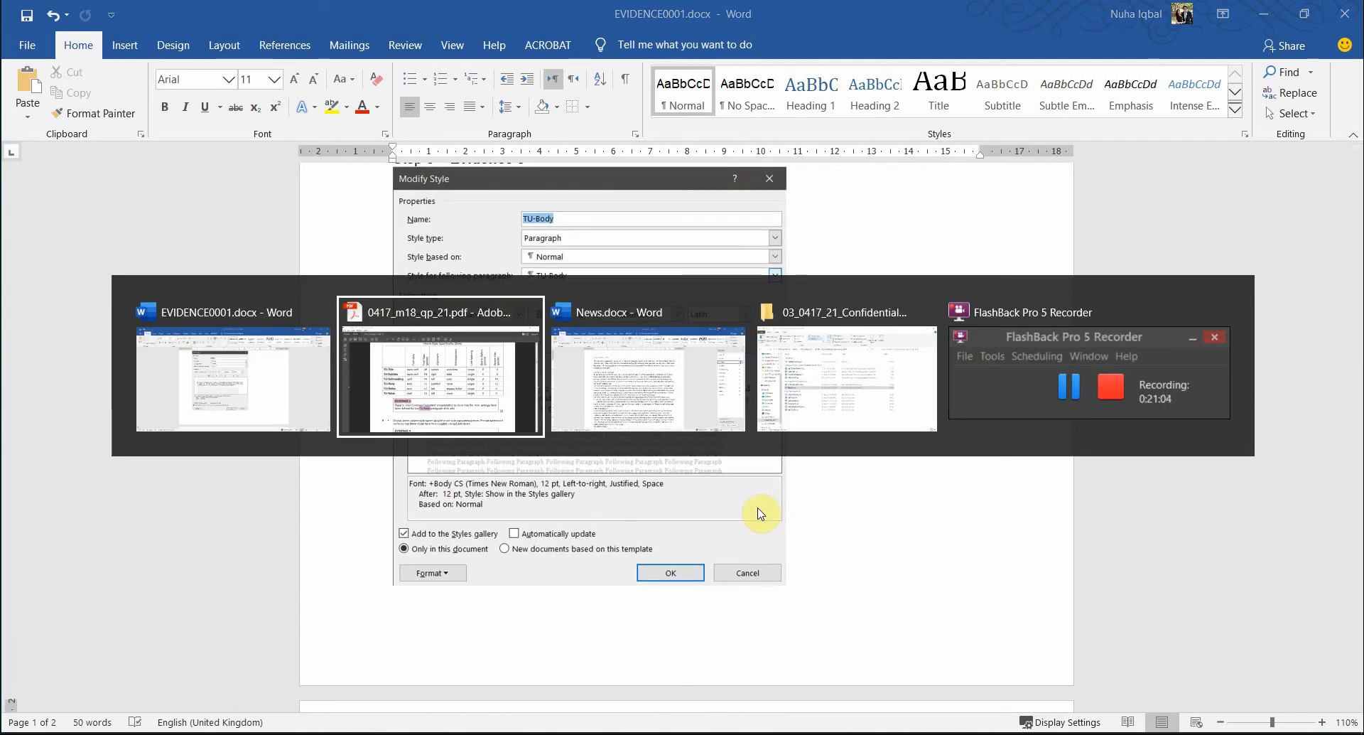
- Check the pasted screenshot, then highlight the EVIDENCE 4 heading in pink in the exam PDF
key("alt+Tab")
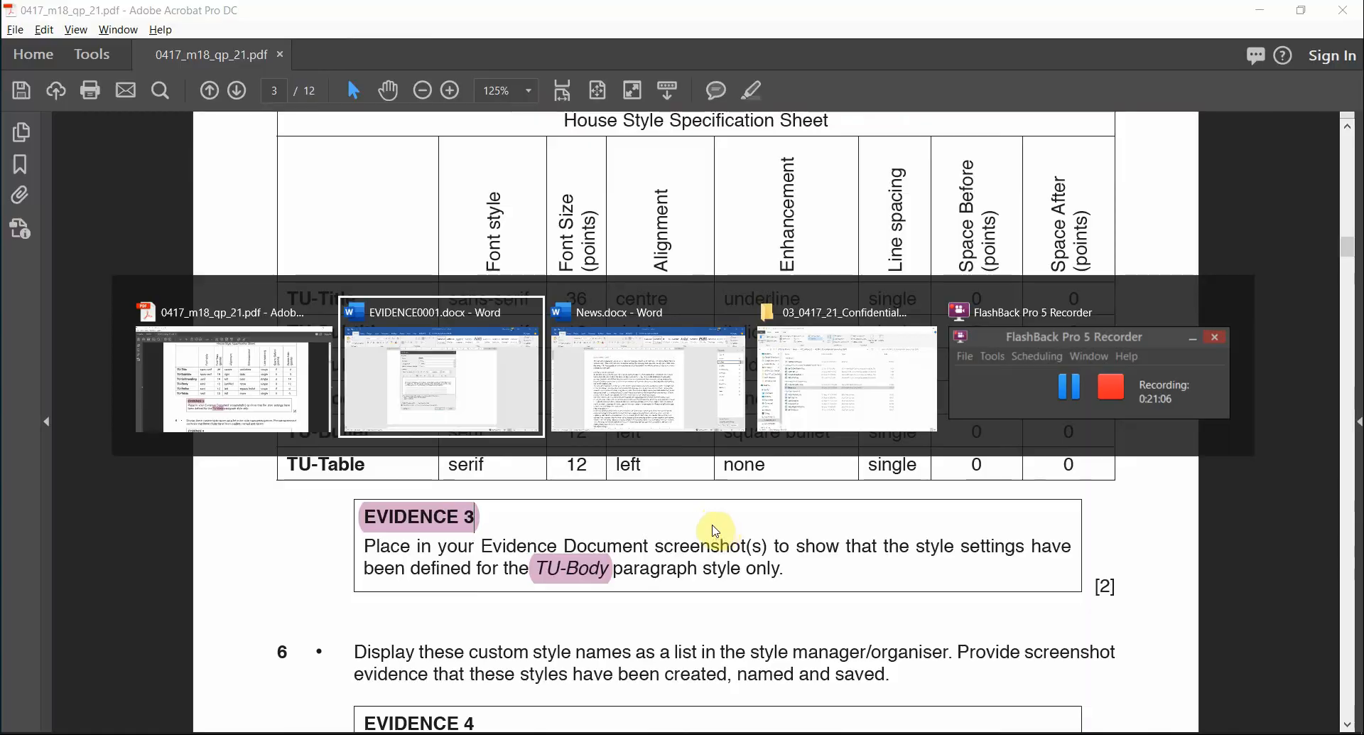
left_click(630, 462)
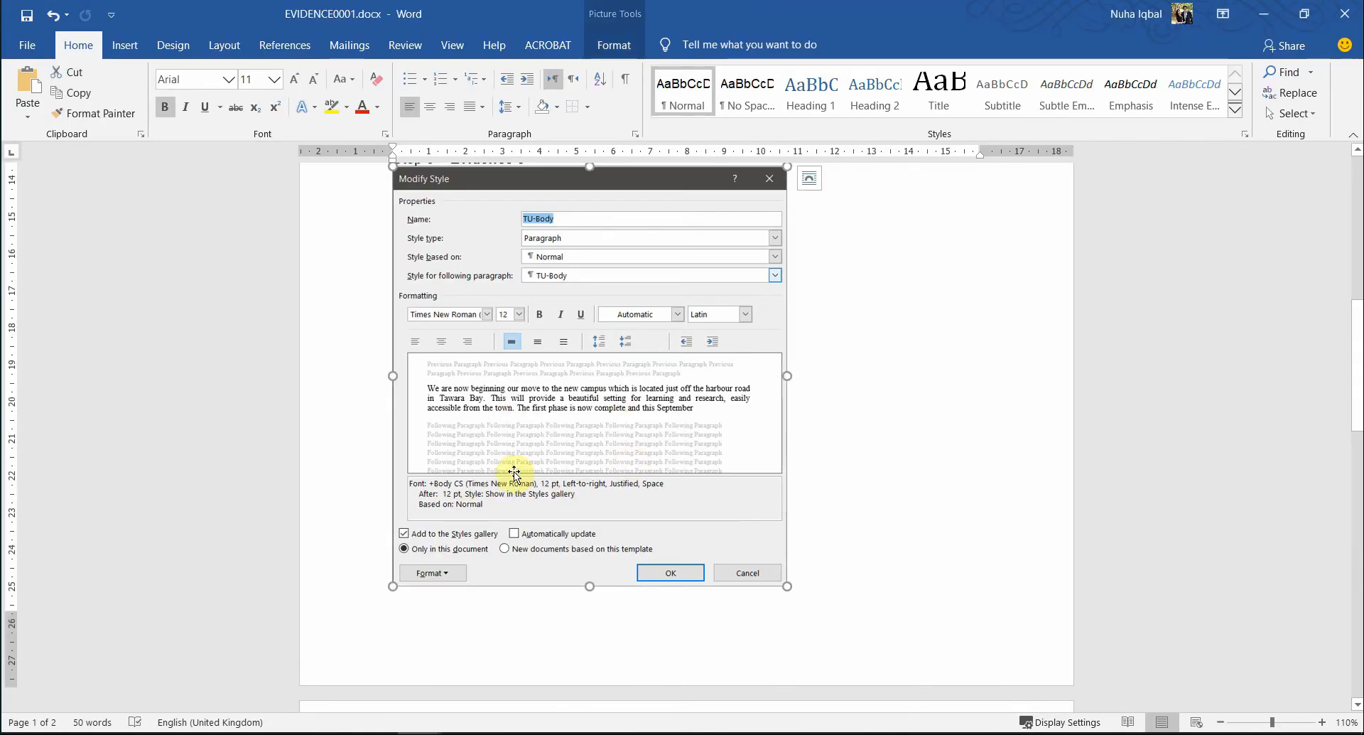
key("alt+Tab")
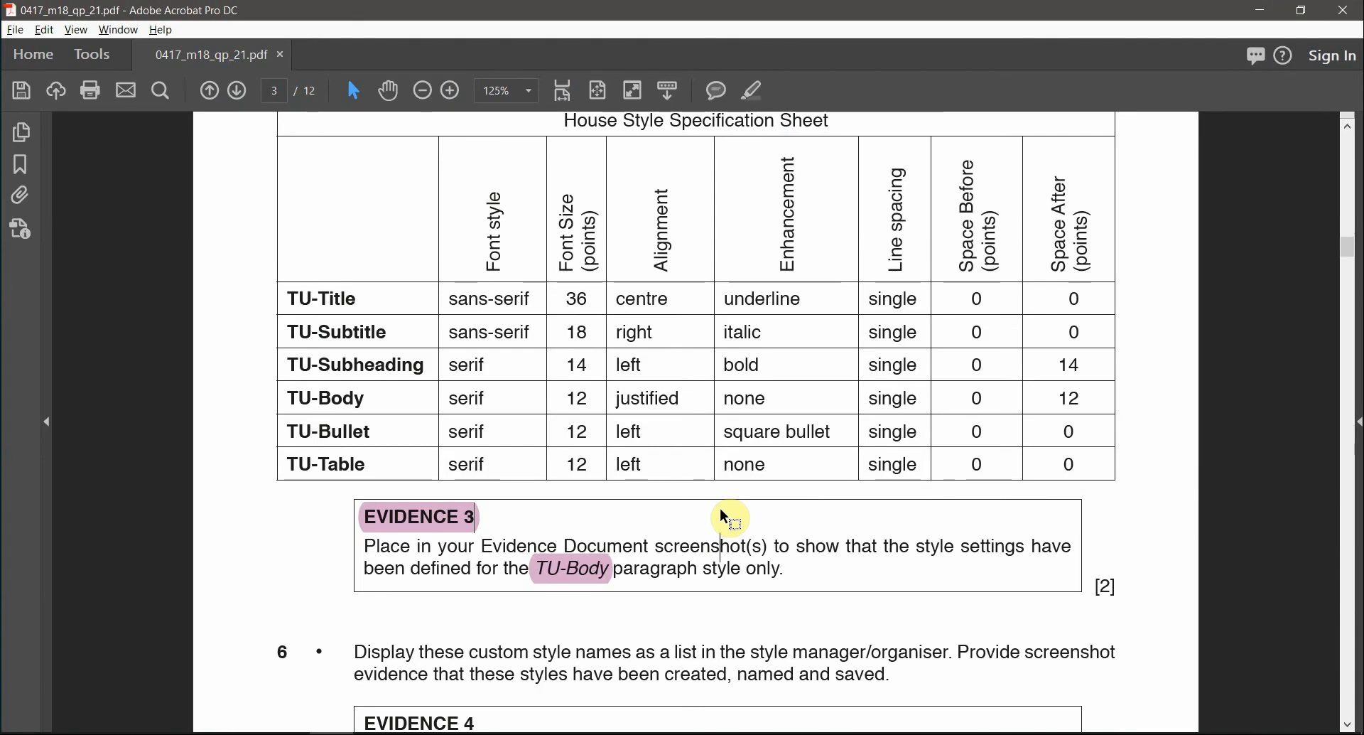
scroll(722, 508, "down", 3)
scroll(722, 508, "down", 1)
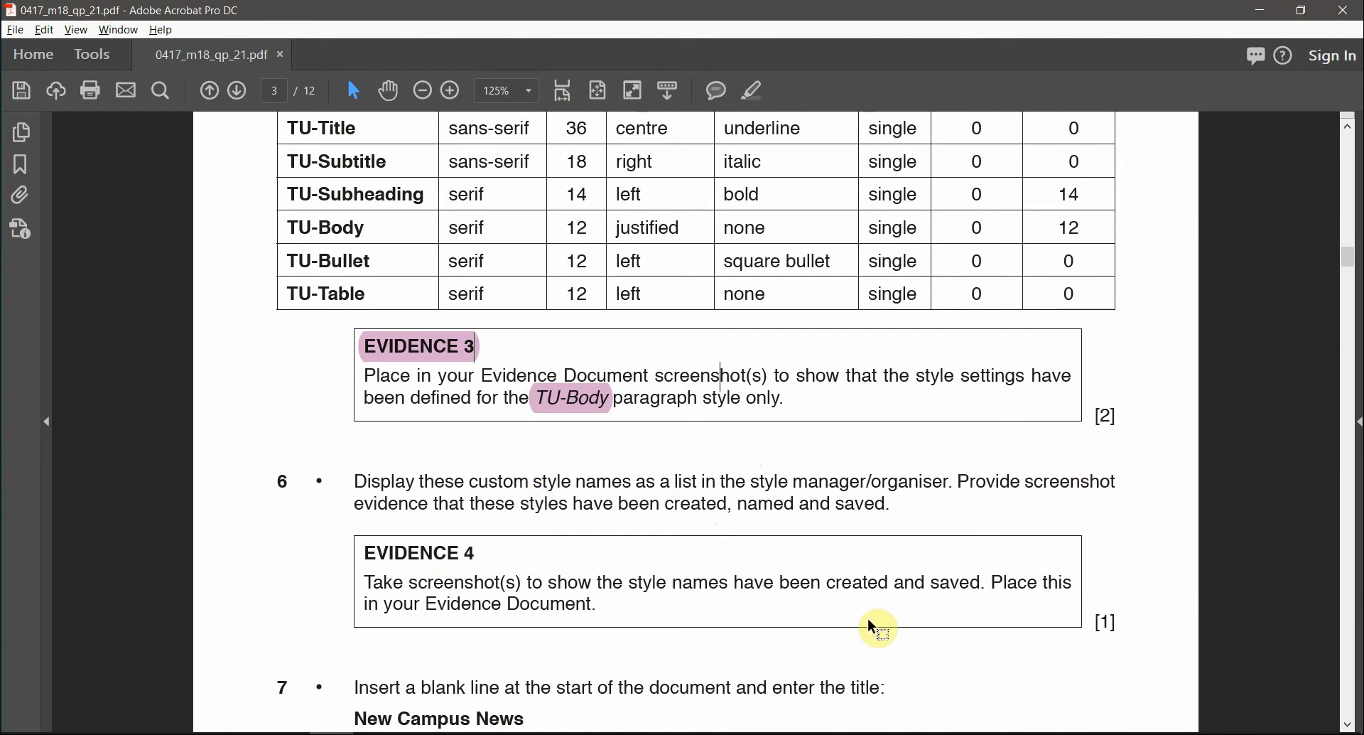
scroll(870, 626, "down", 3)
scroll(873, 625, "down", 1)
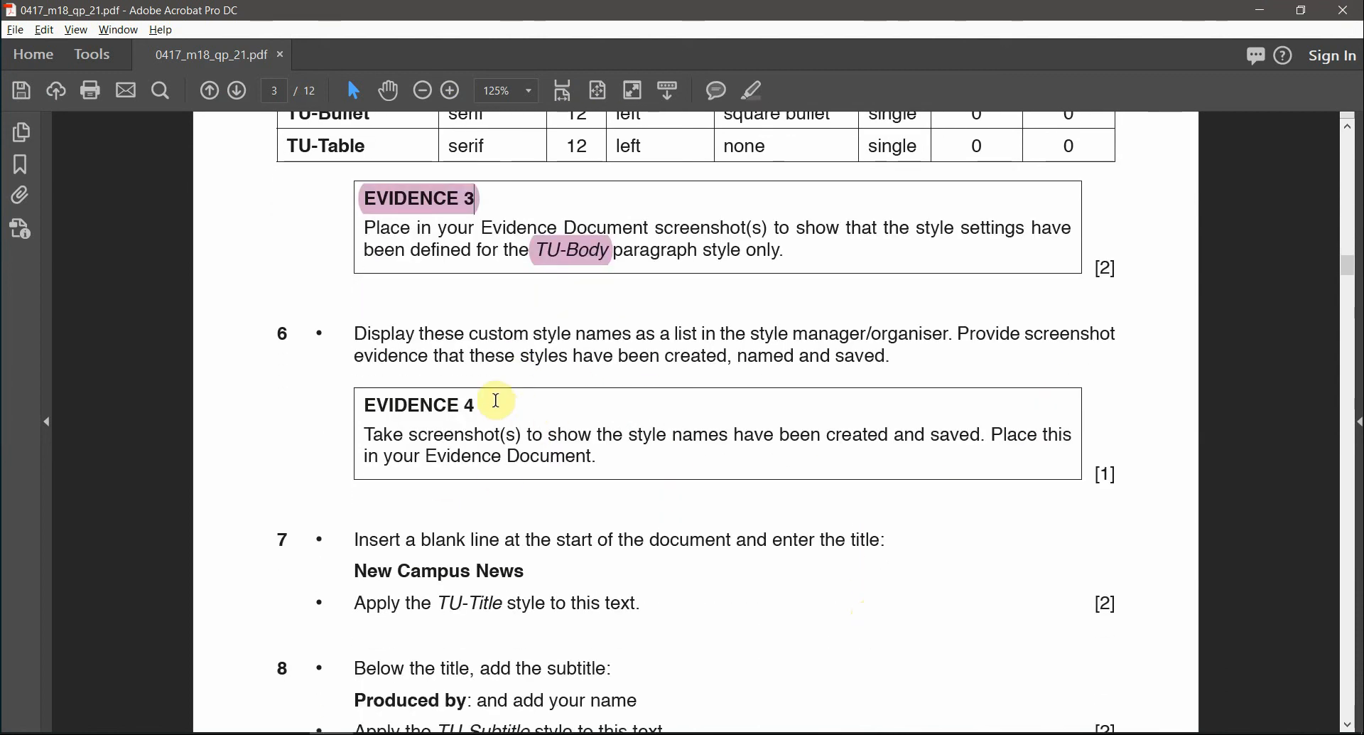
triple_click(444, 403)
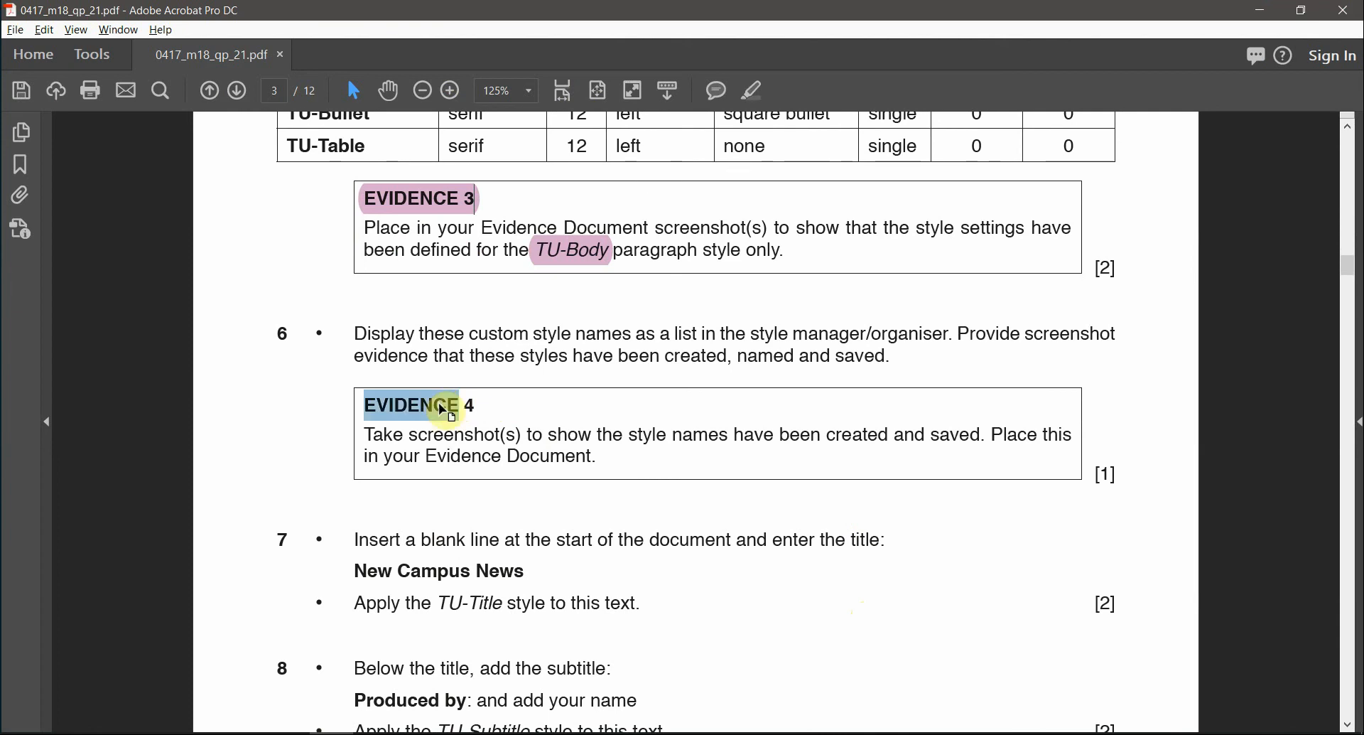
left_click(755, 92)
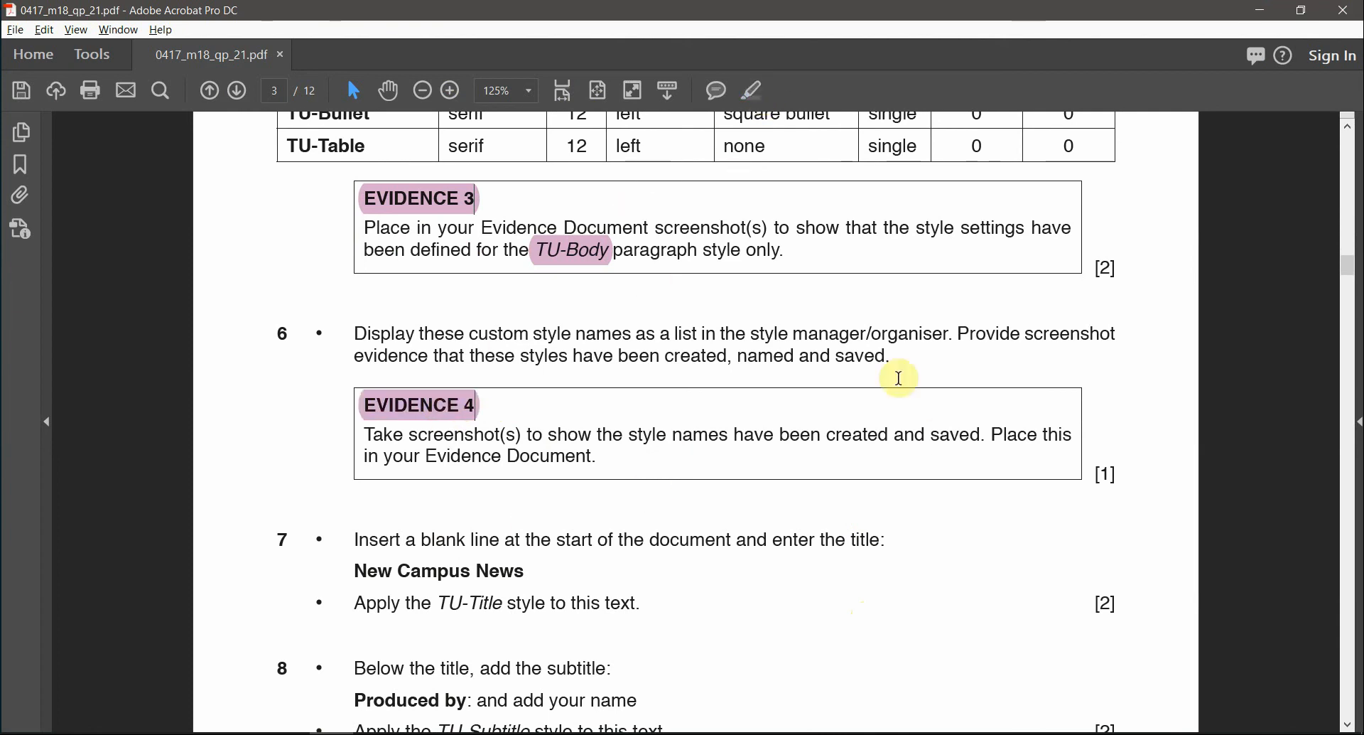
key("alt+Tab")
key("alt+Tab")
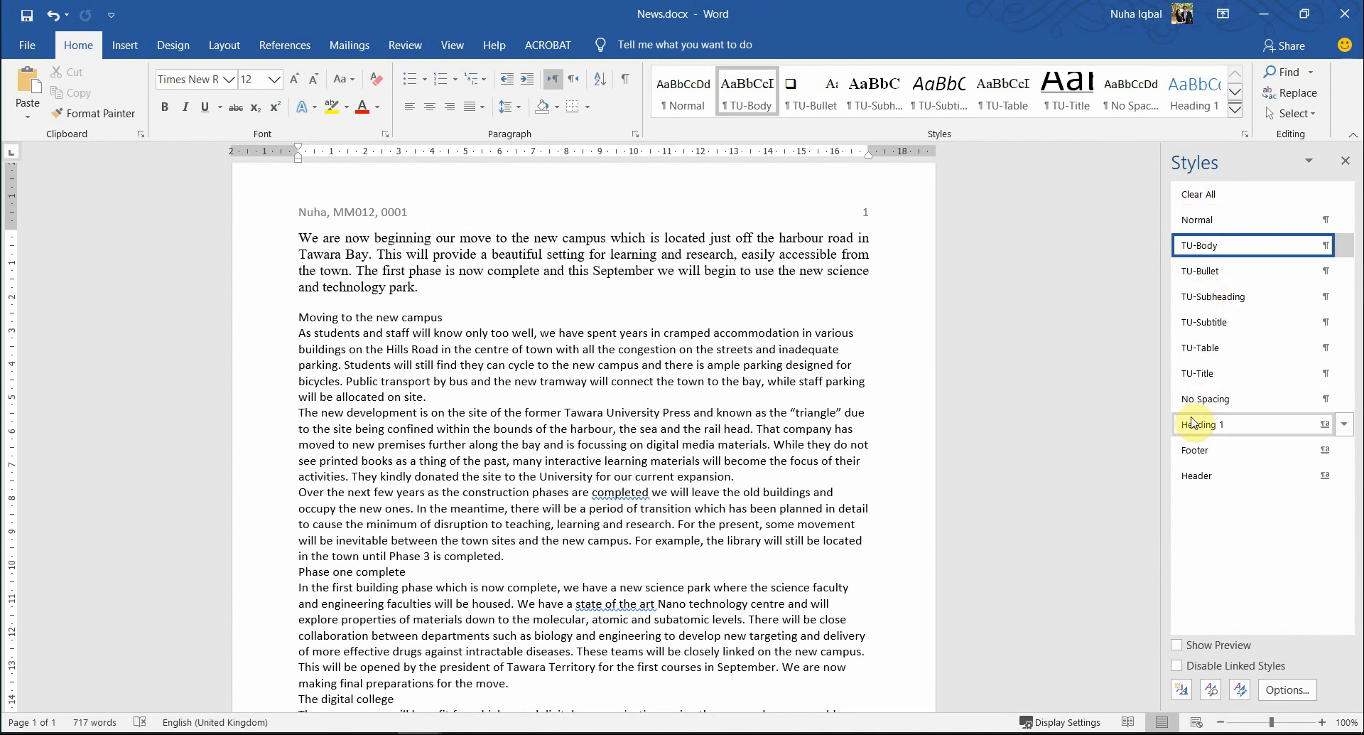
- Snip the Styles pane listing all the TU styles, without the No Spacing description
key("super+shift+s")
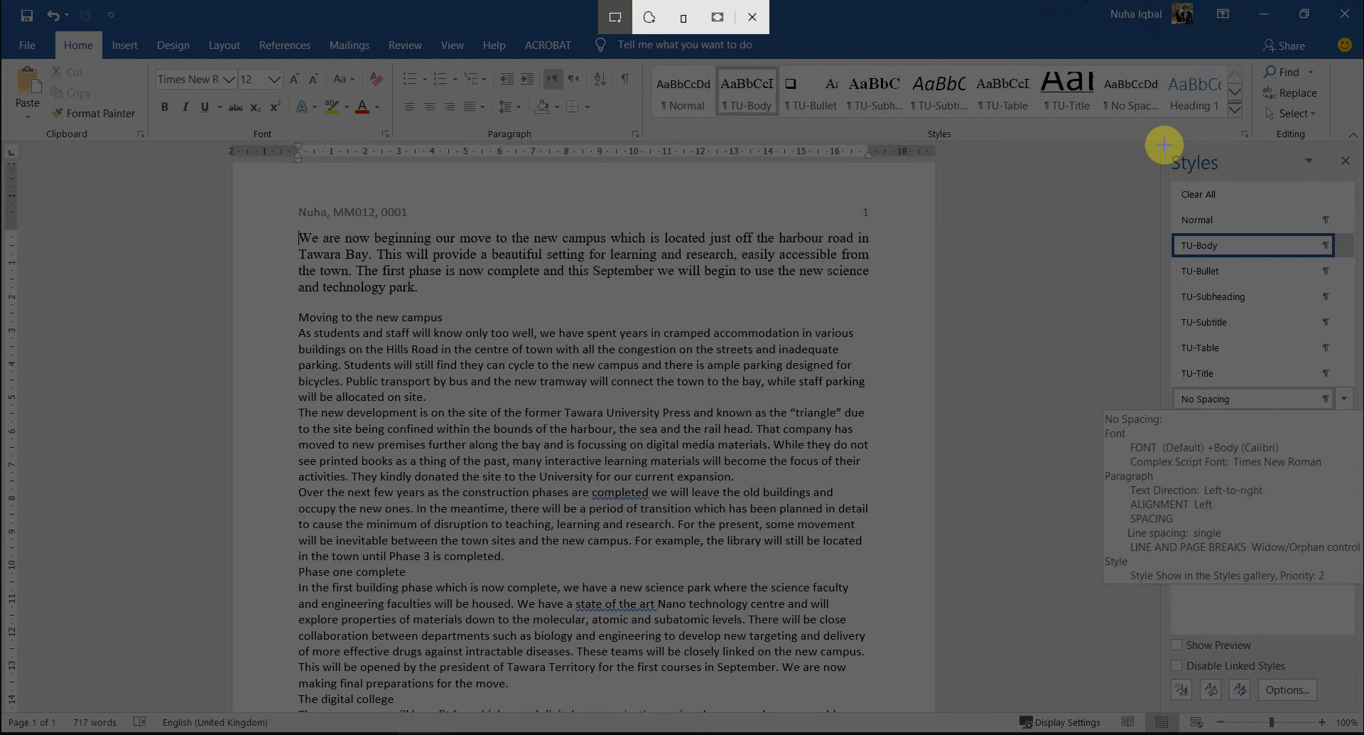
mouse_move(1165, 150)
left_mouse_down()
mouse_move(1300, 440)
mouse_move(1212, 312)
mouse_move(1188, 328)
left_mouse_up()
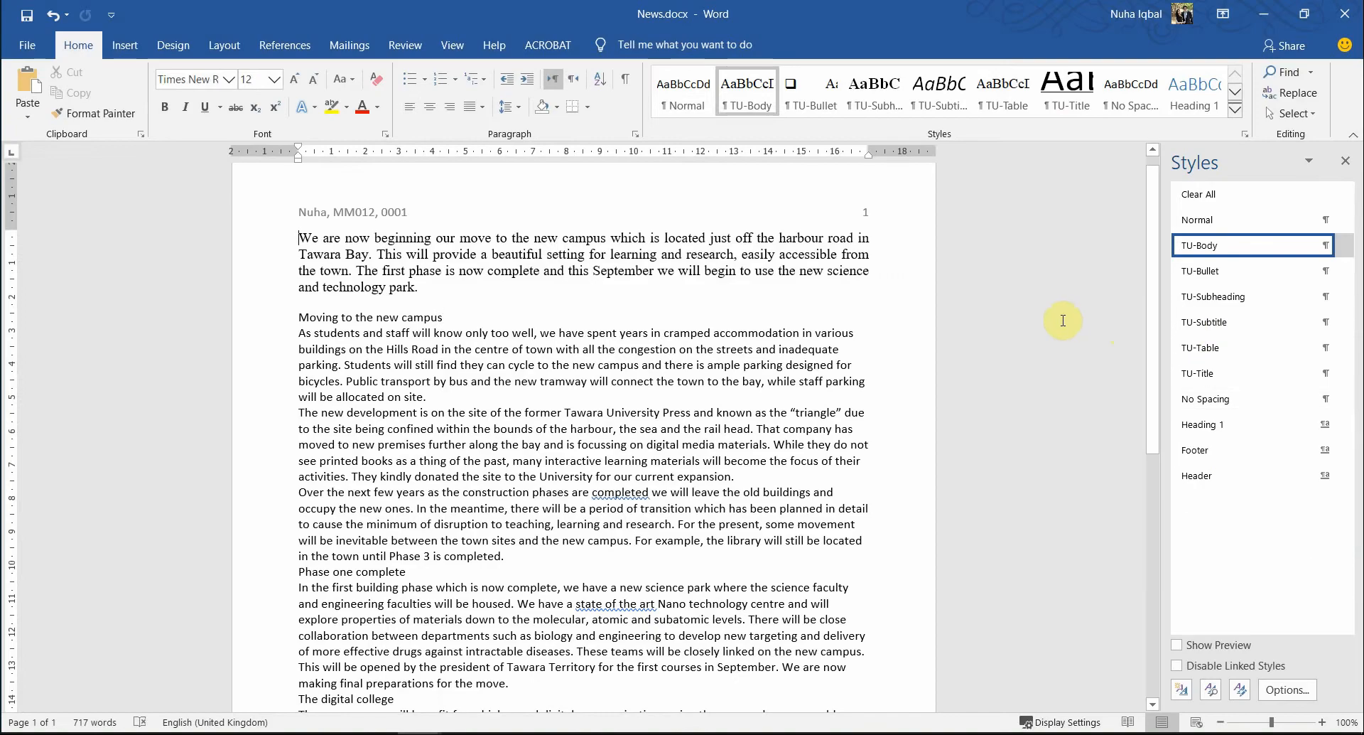
left_click(977, 319)
key("super+shift+s")
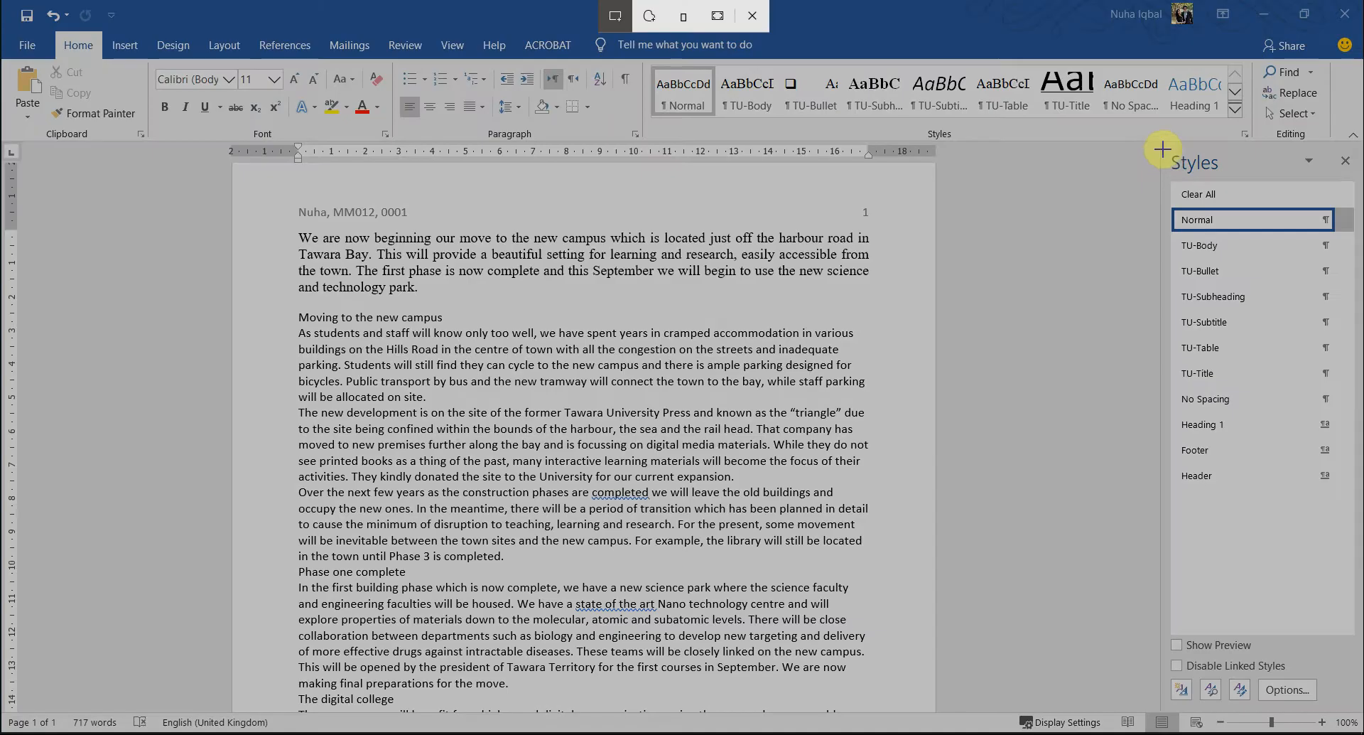
mouse_move(1166, 144)
left_mouse_down()
mouse_move(1340, 530)
mouse_move(1338, 514)
left_mouse_up()
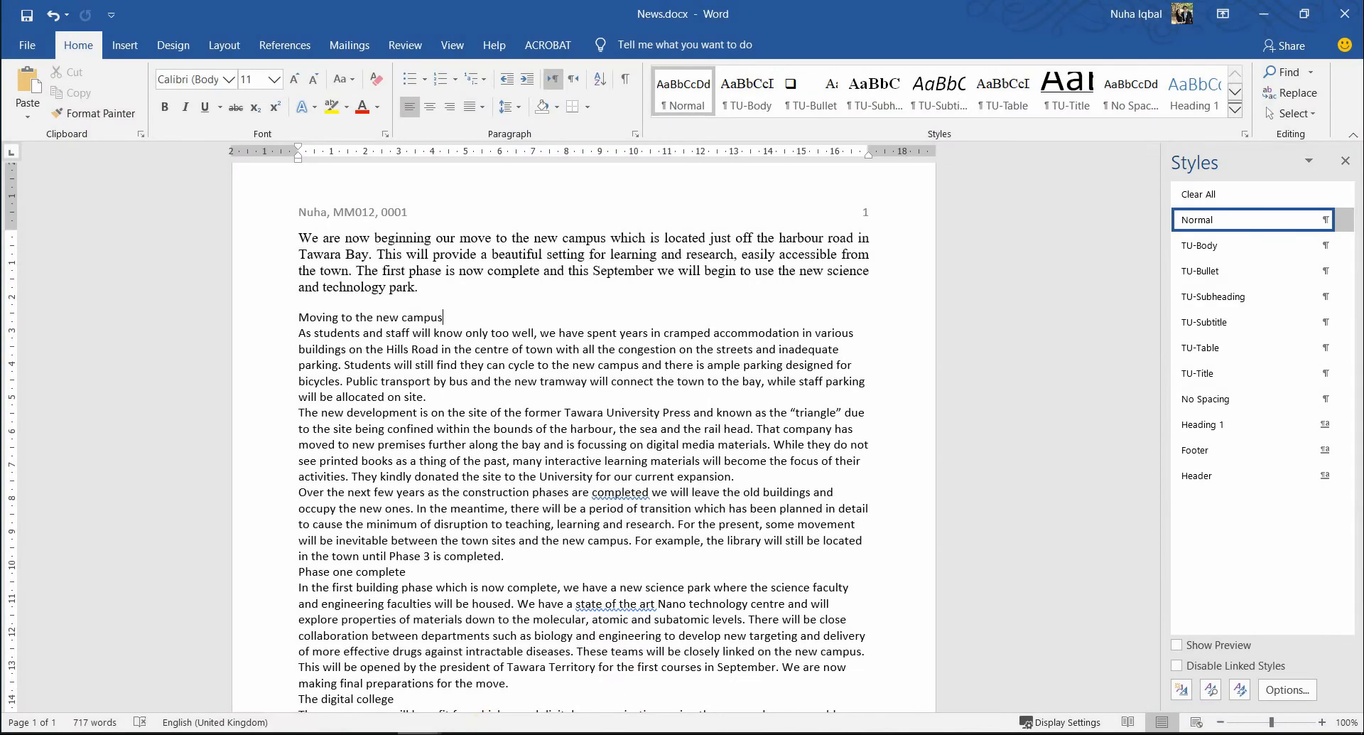
- Paste the styles-list snip under Step 6 – Evidence 4 in EVIDENCE0001.docx
left_click(419, 734)
left_click(333, 733)
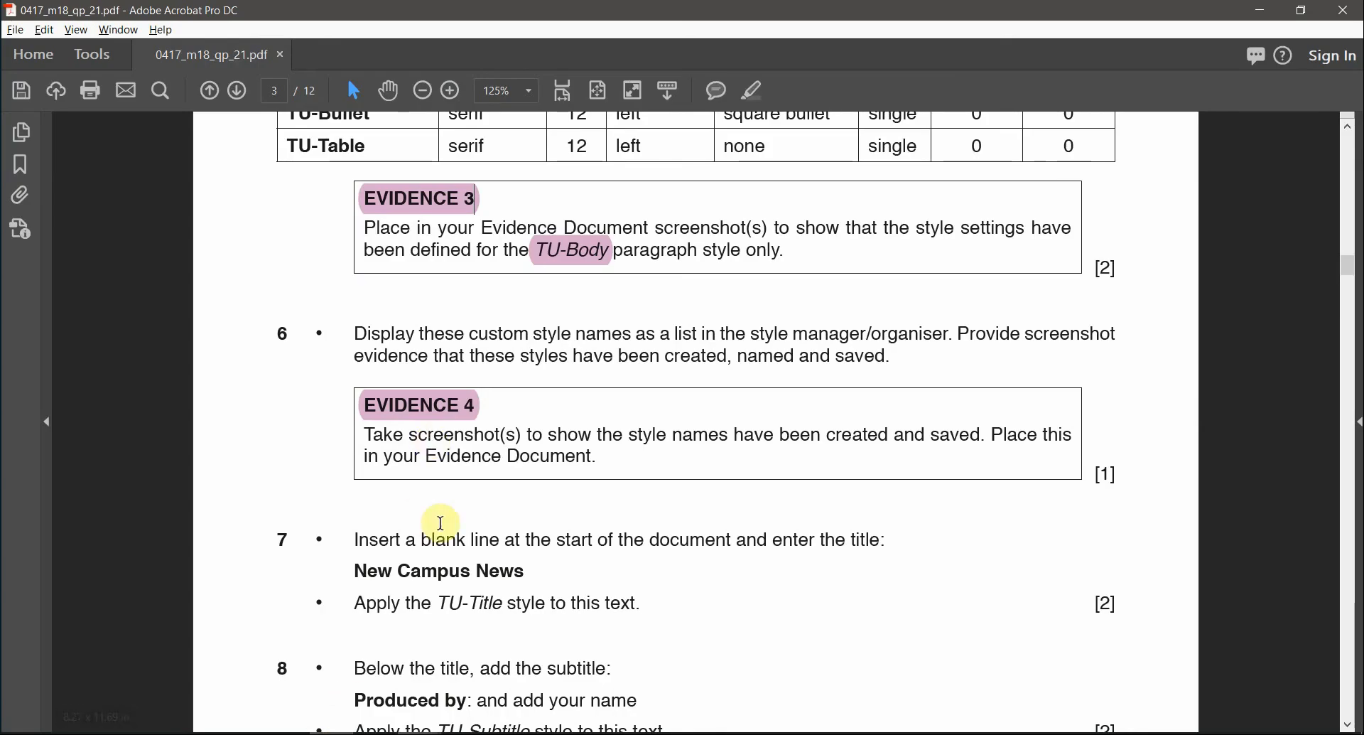
left_click(420, 734)
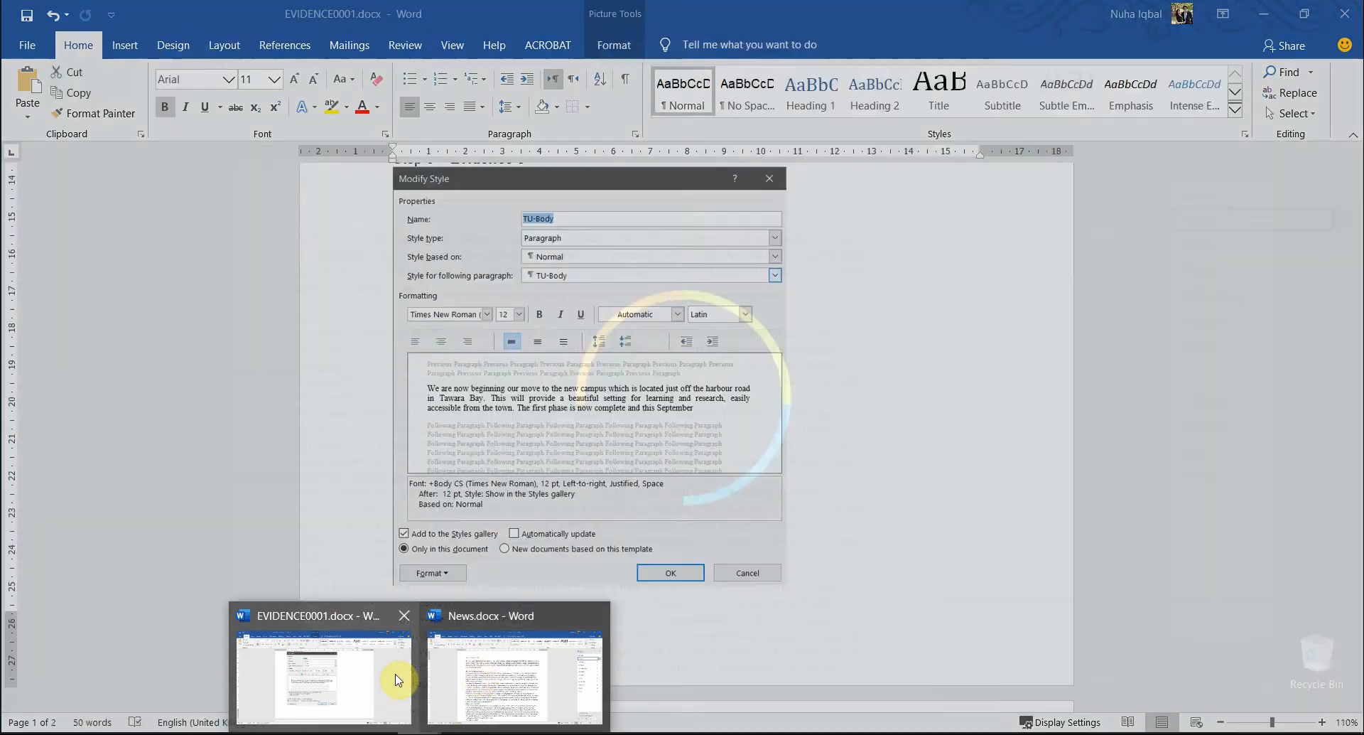
left_click(396, 671)
scroll(484, 614, "down", 7)
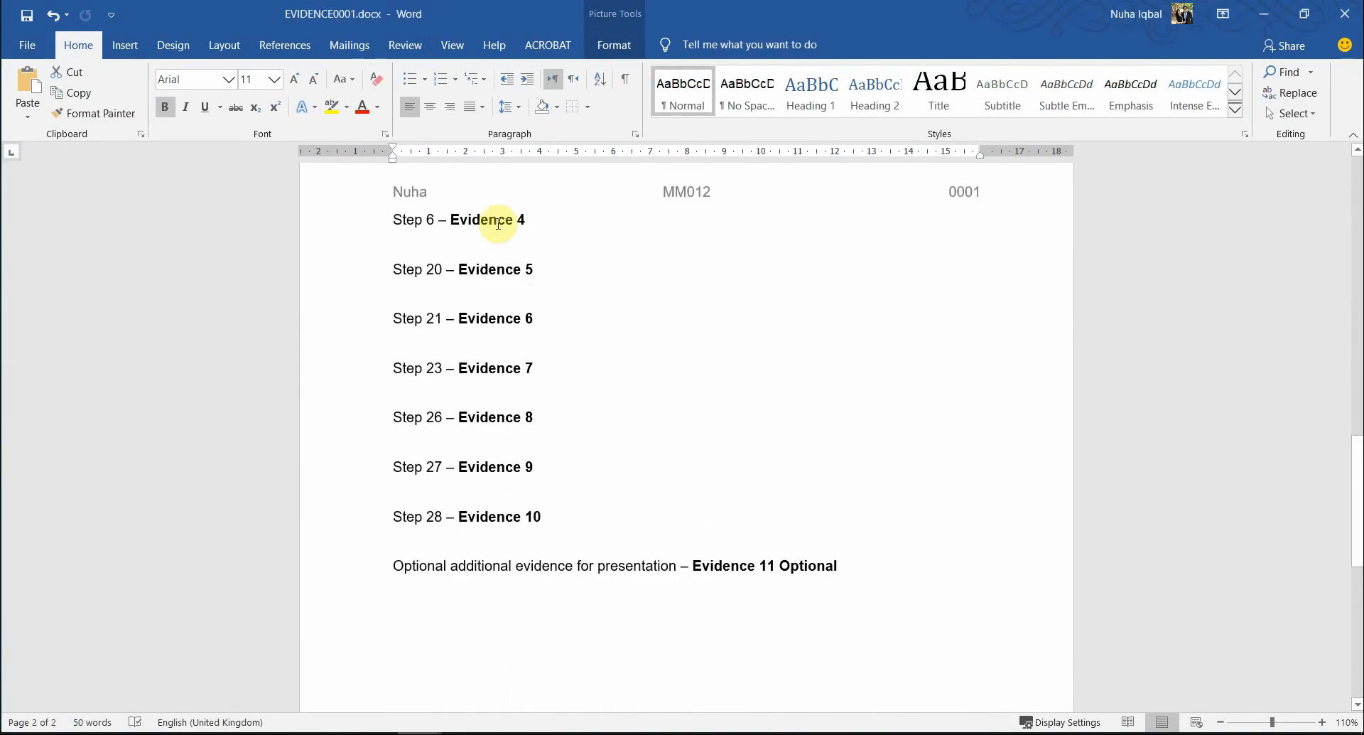
left_click(499, 226)
key("ctrl+v")
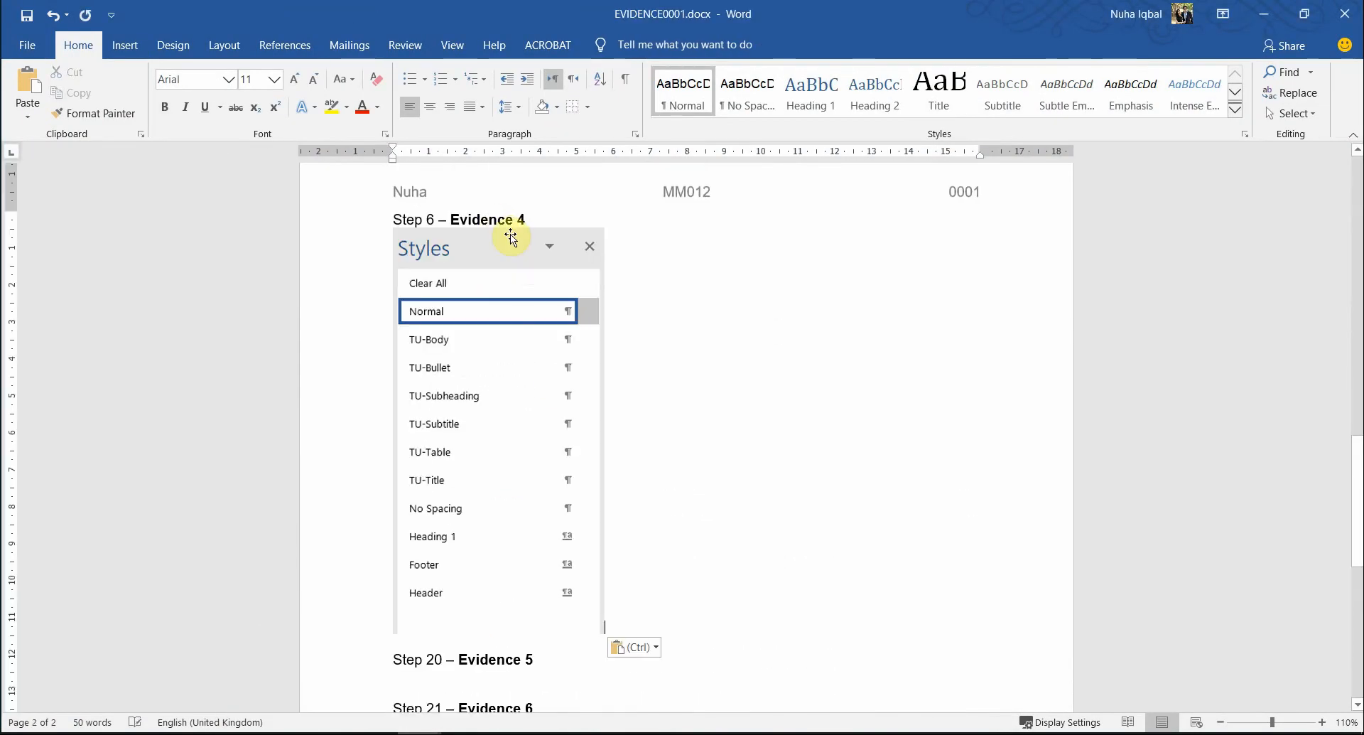
key("alt+Tab")
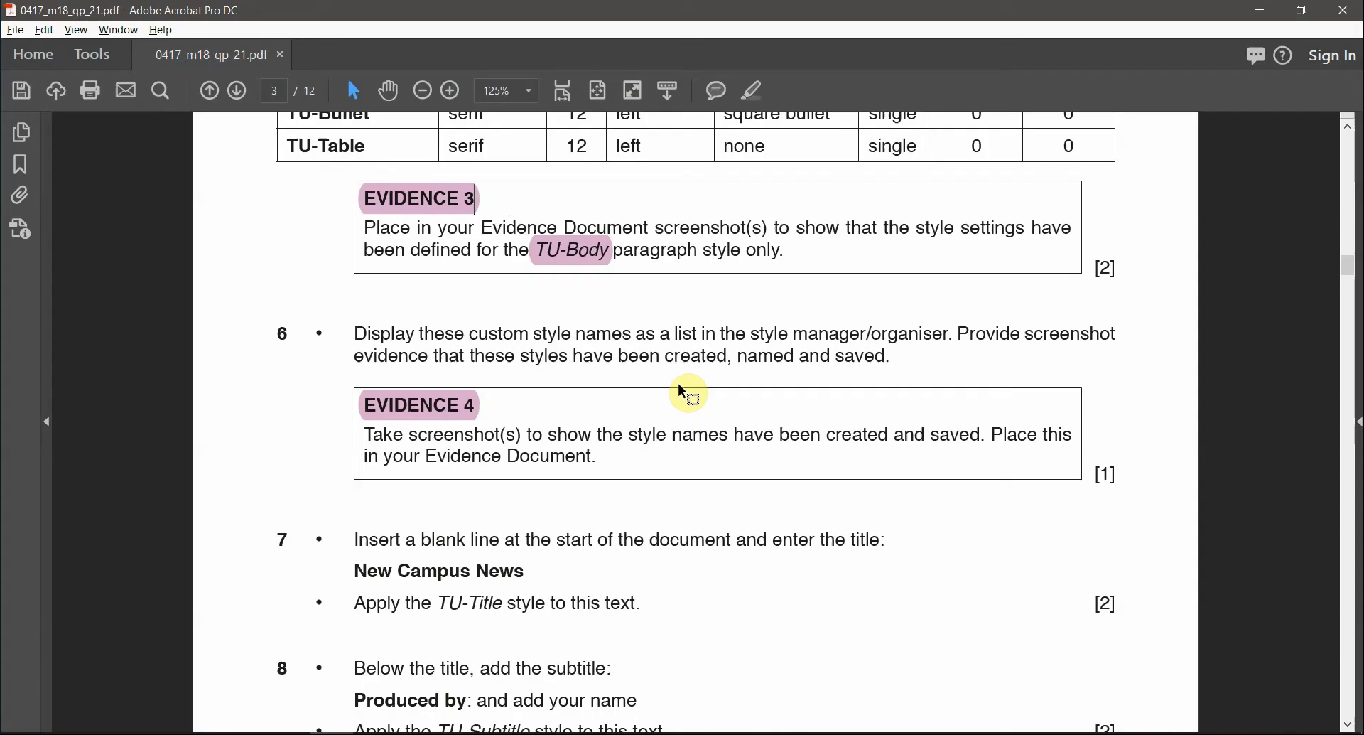
- Copy the title 'New Campus News' from step 7 of the exam PDF and select the TU-Title style name
scroll(676, 530, "down", 3)
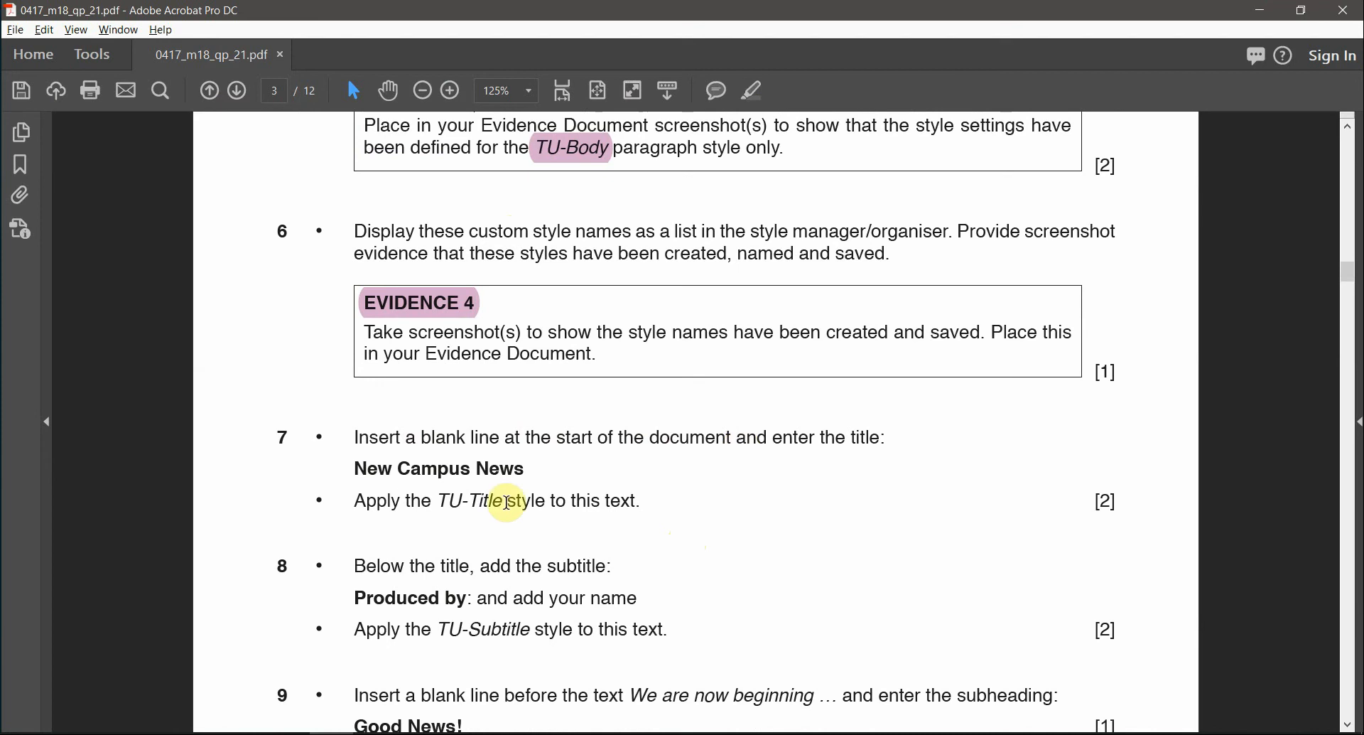
left_click_drag(528, 469, 354, 469)
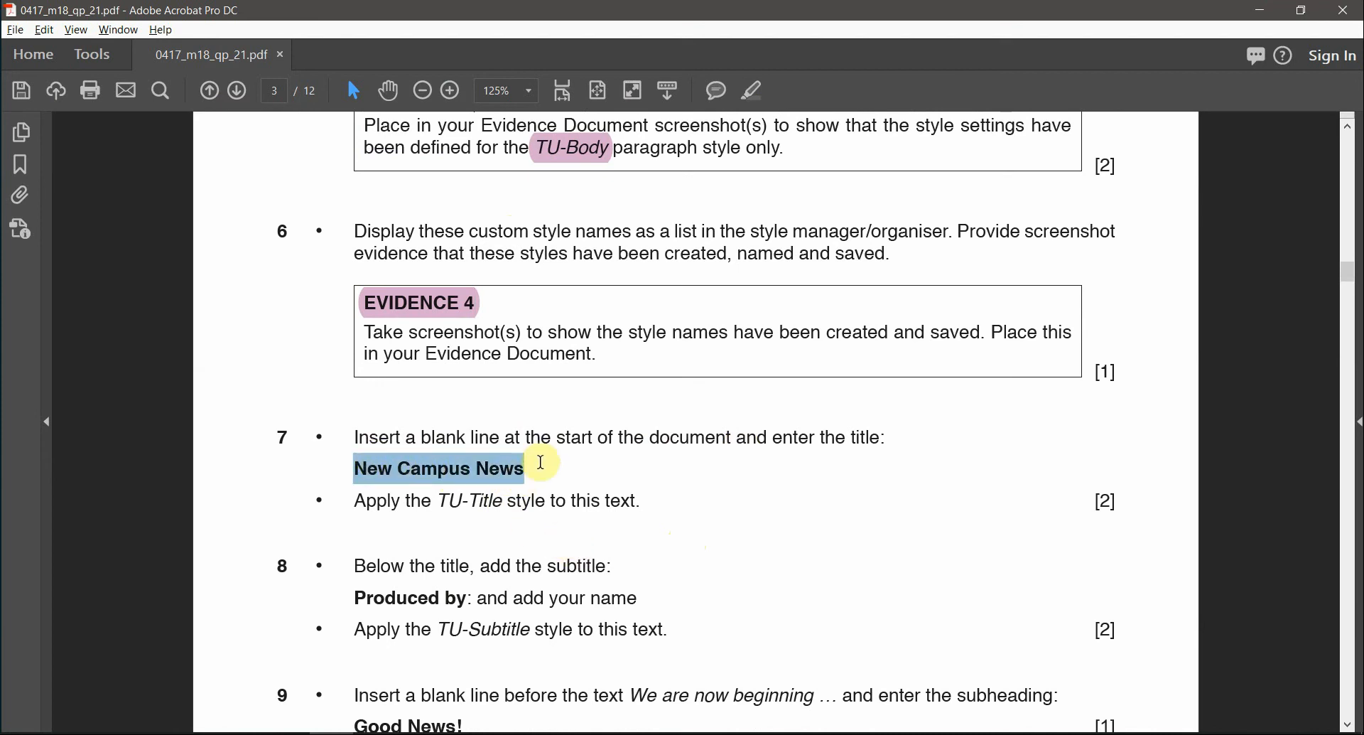
left_click_drag(556, 437, 711, 437)
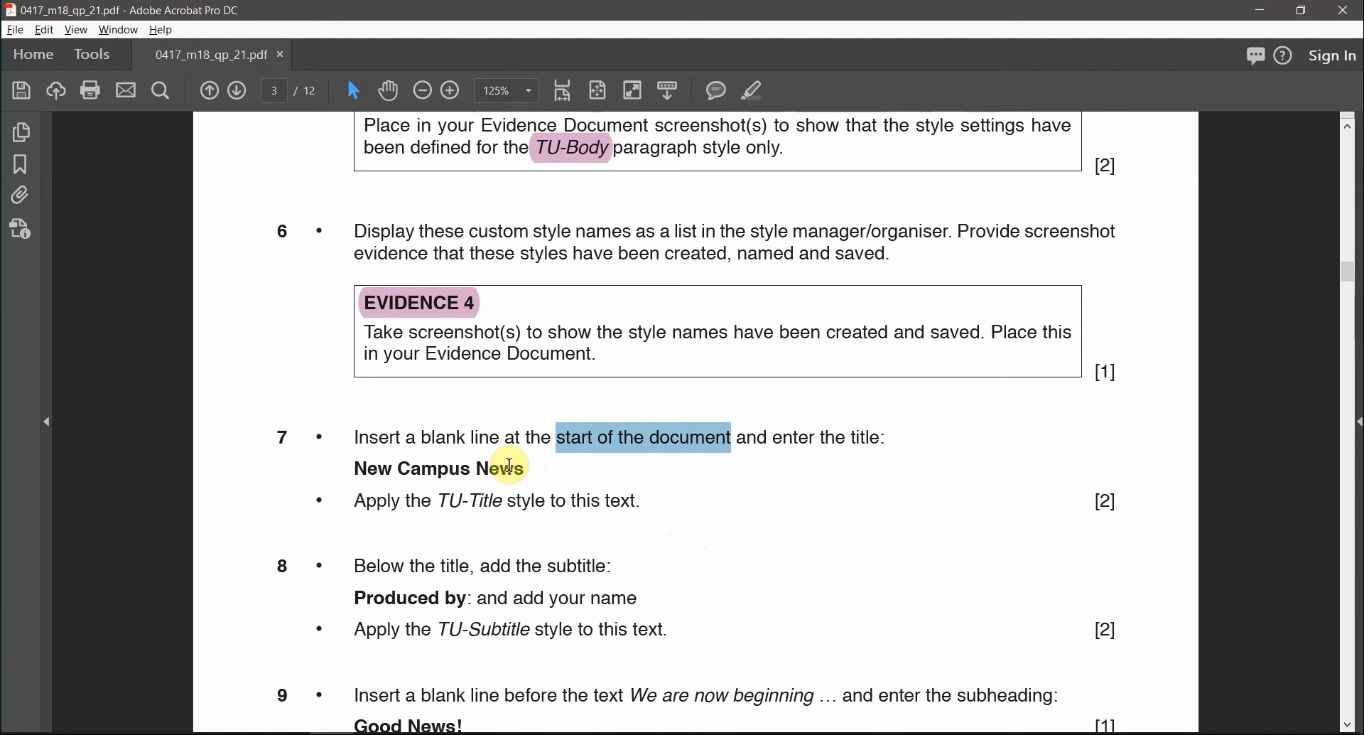
left_click_drag(493, 440, 440, 443)
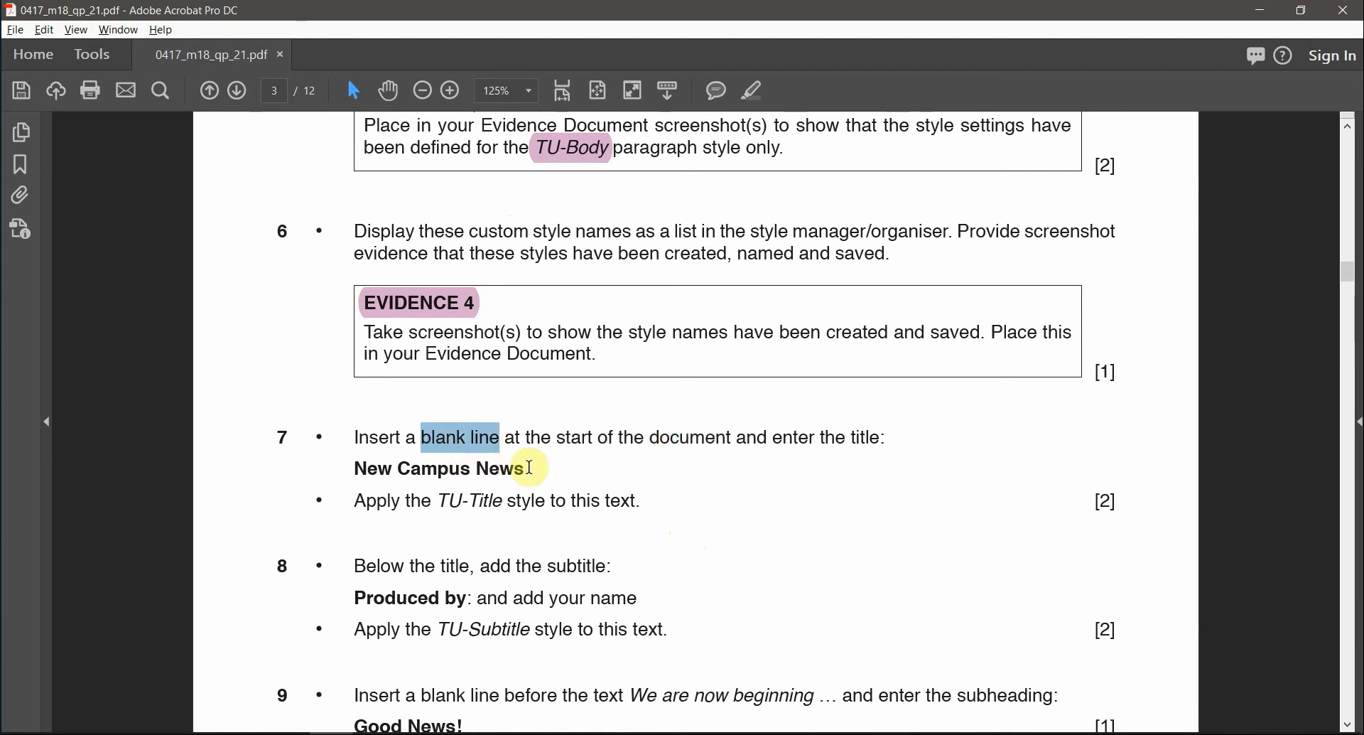
left_click_drag(527, 467, 371, 470)
key("super+c")
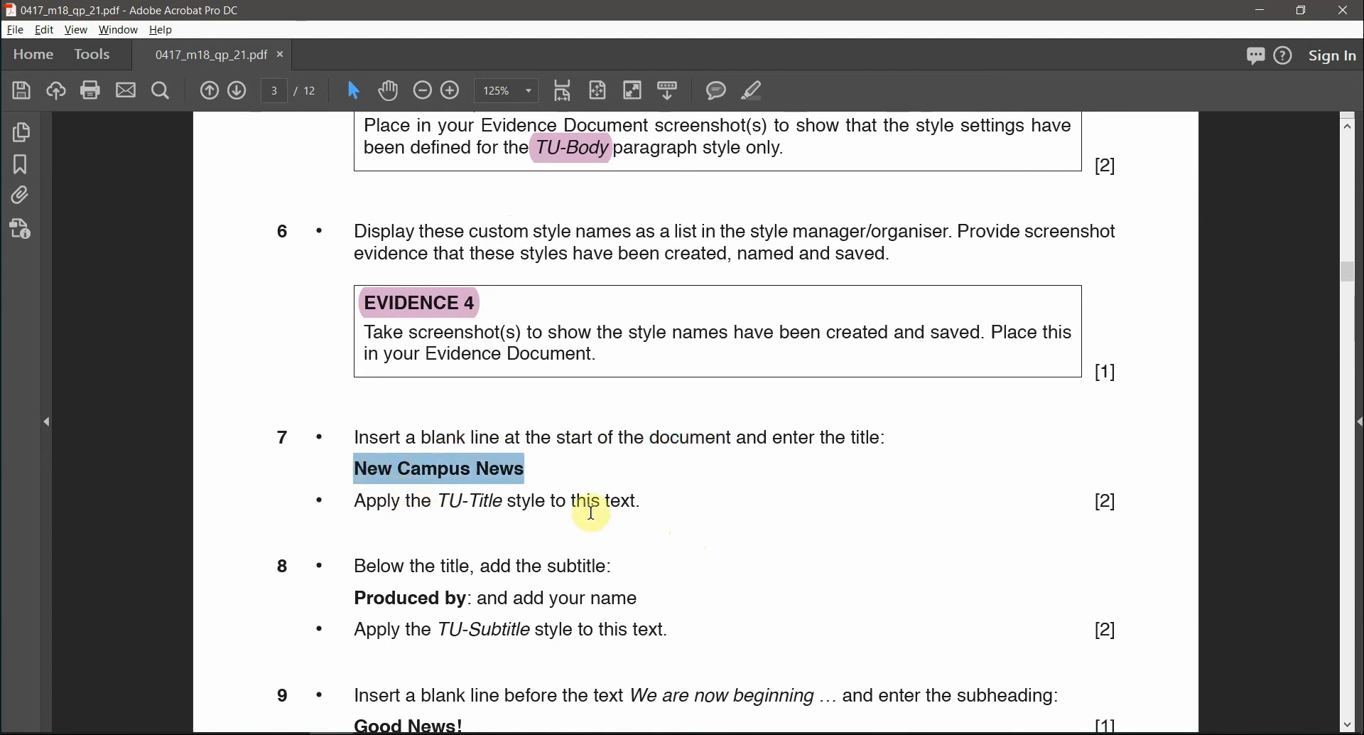
left_click_drag(435, 501, 503, 501)
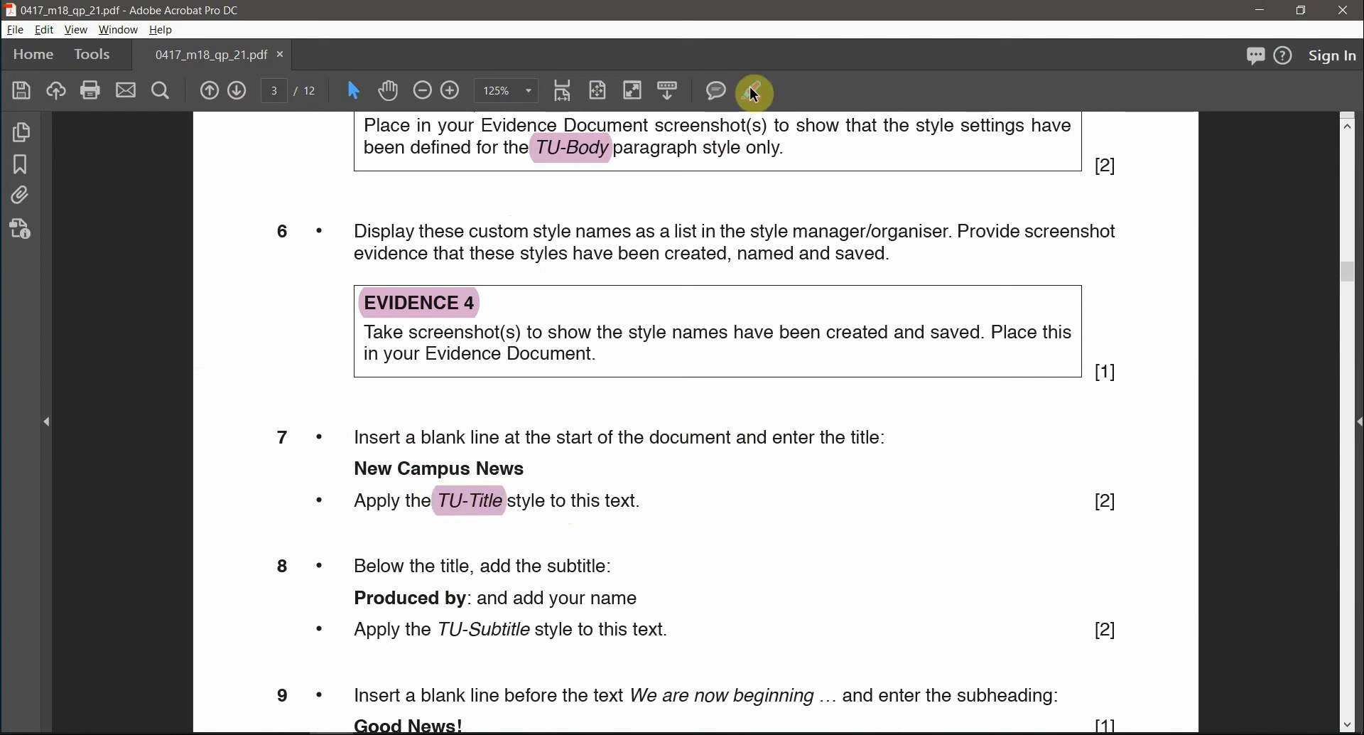
key("alt+Tab")
key("alt+Tab")
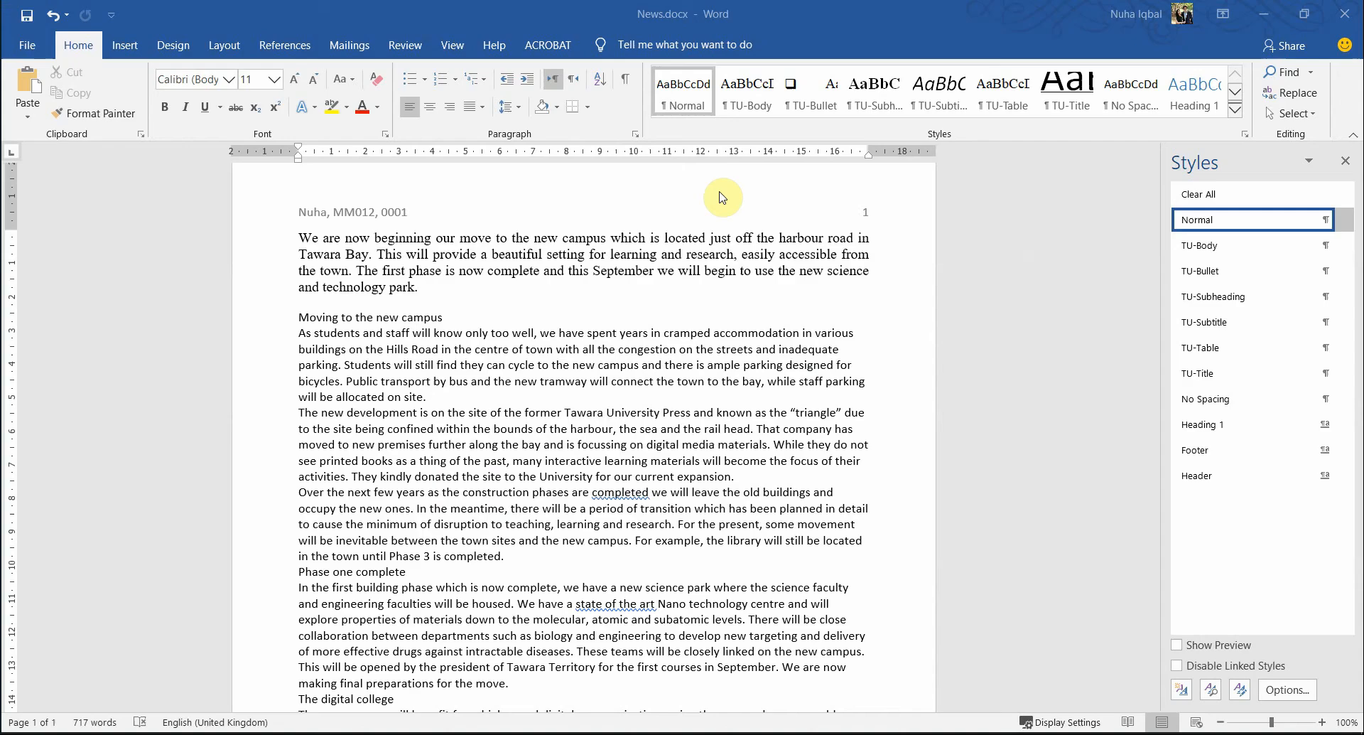
- Paste 'New Campus News' onto a new empty first line of News.docx
key("Return")
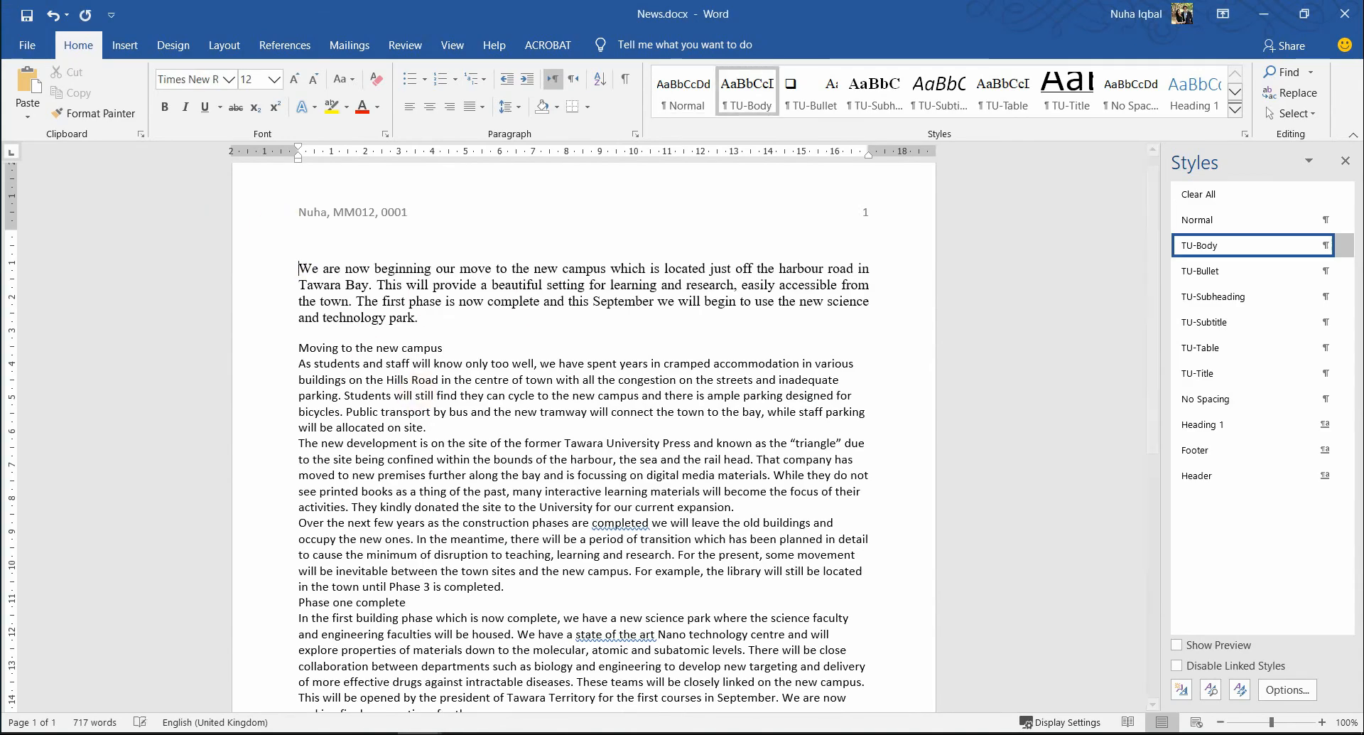
scroll(524, 220, "up", 1)
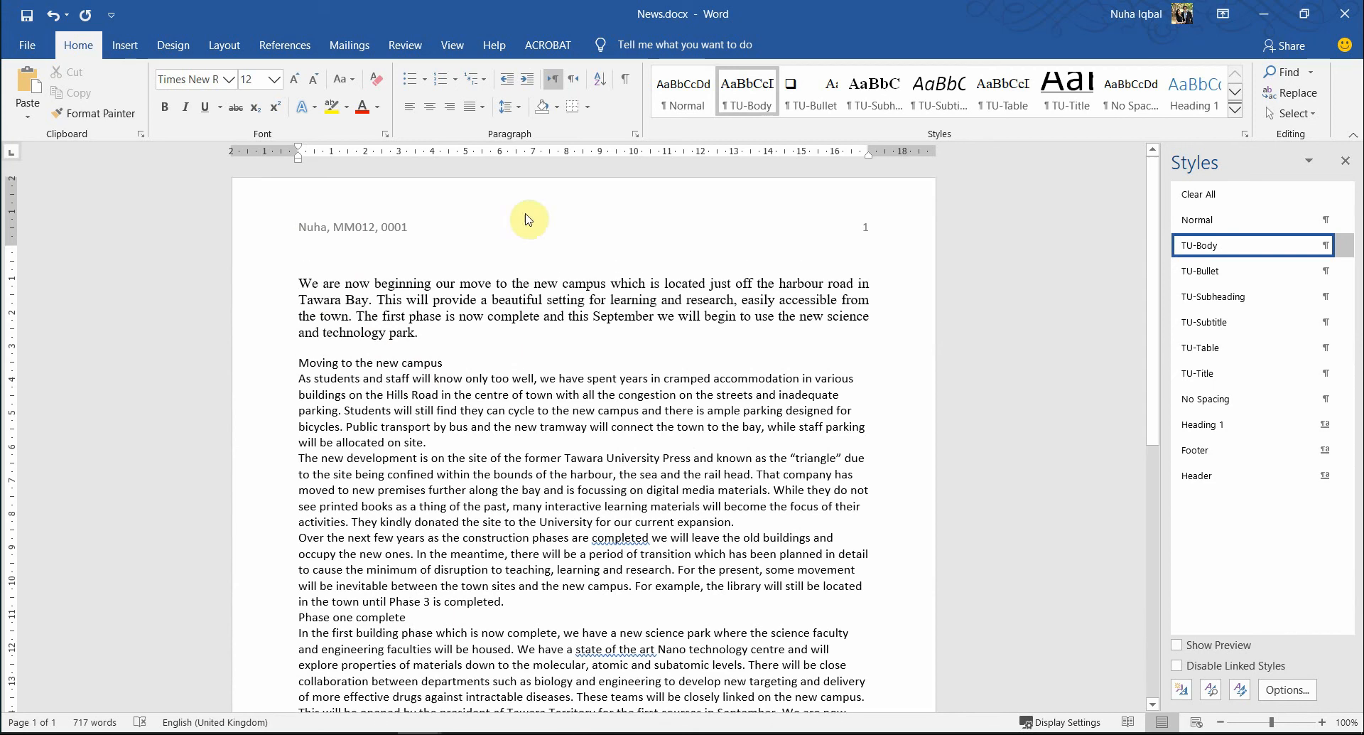
right_click(320, 254)
left_click(384, 334)
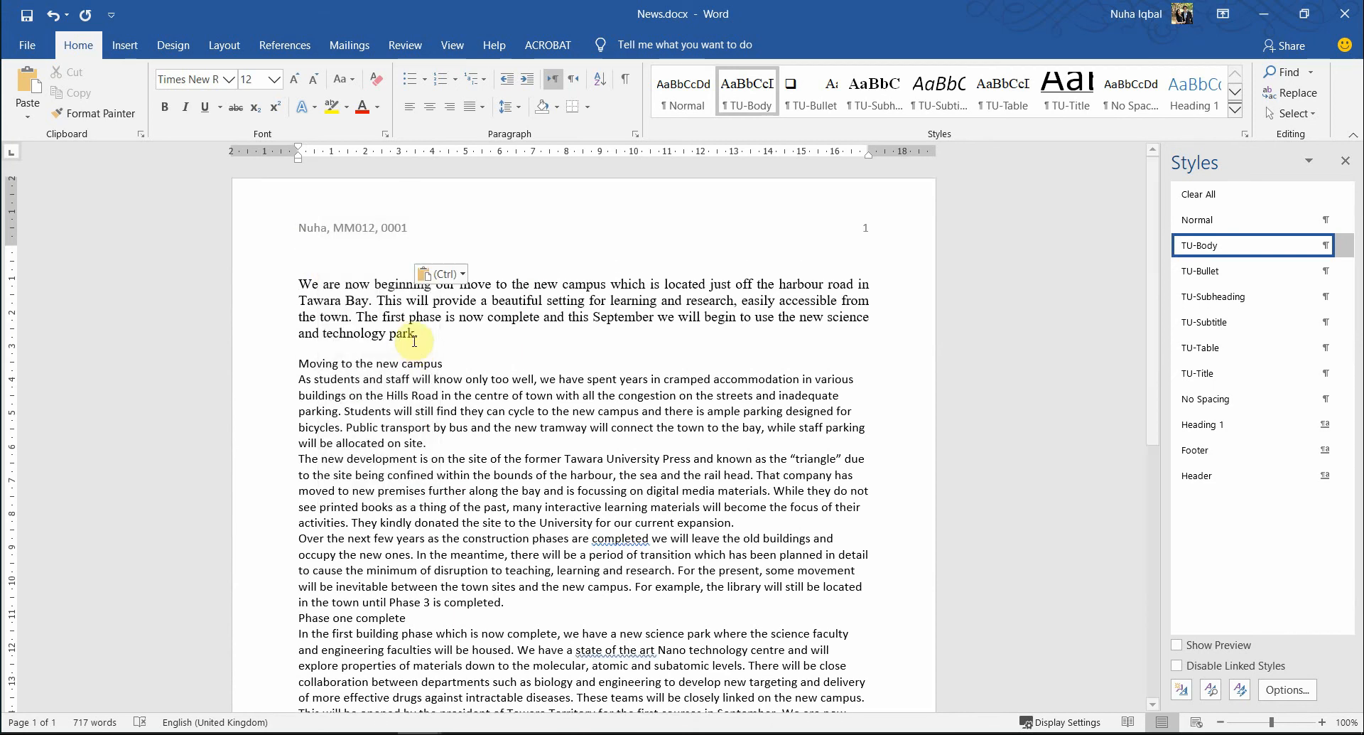
- Apply the TU-Title style to the New Campus News line
triple_click(385, 249)
double_click(384, 251)
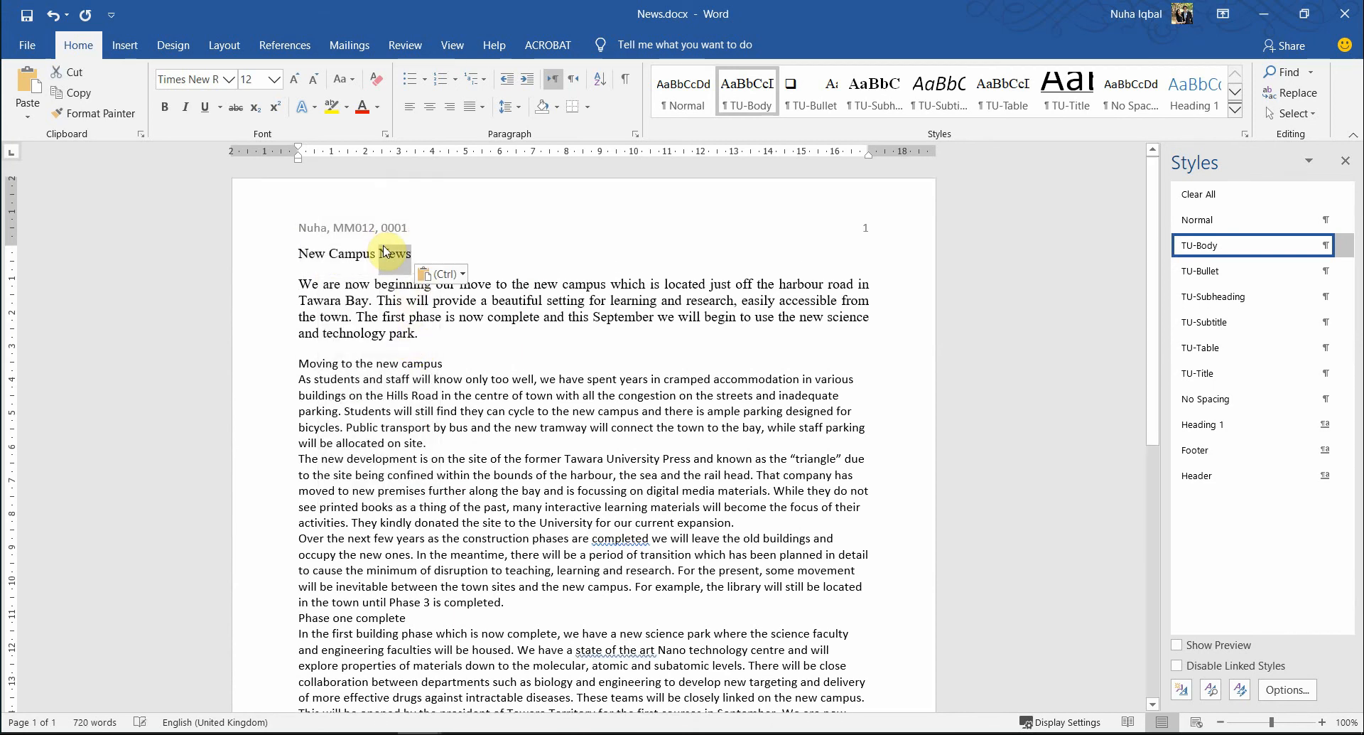
triple_click(384, 251)
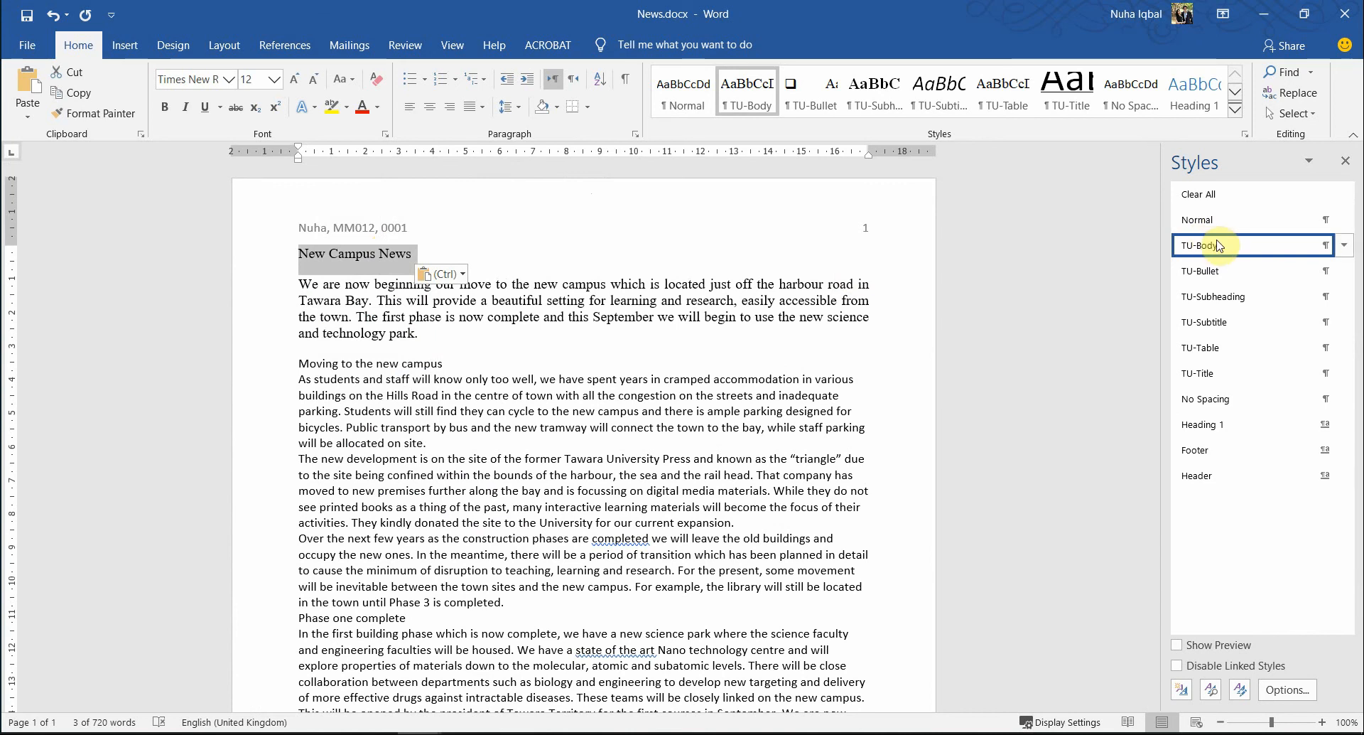
left_click(1201, 371)
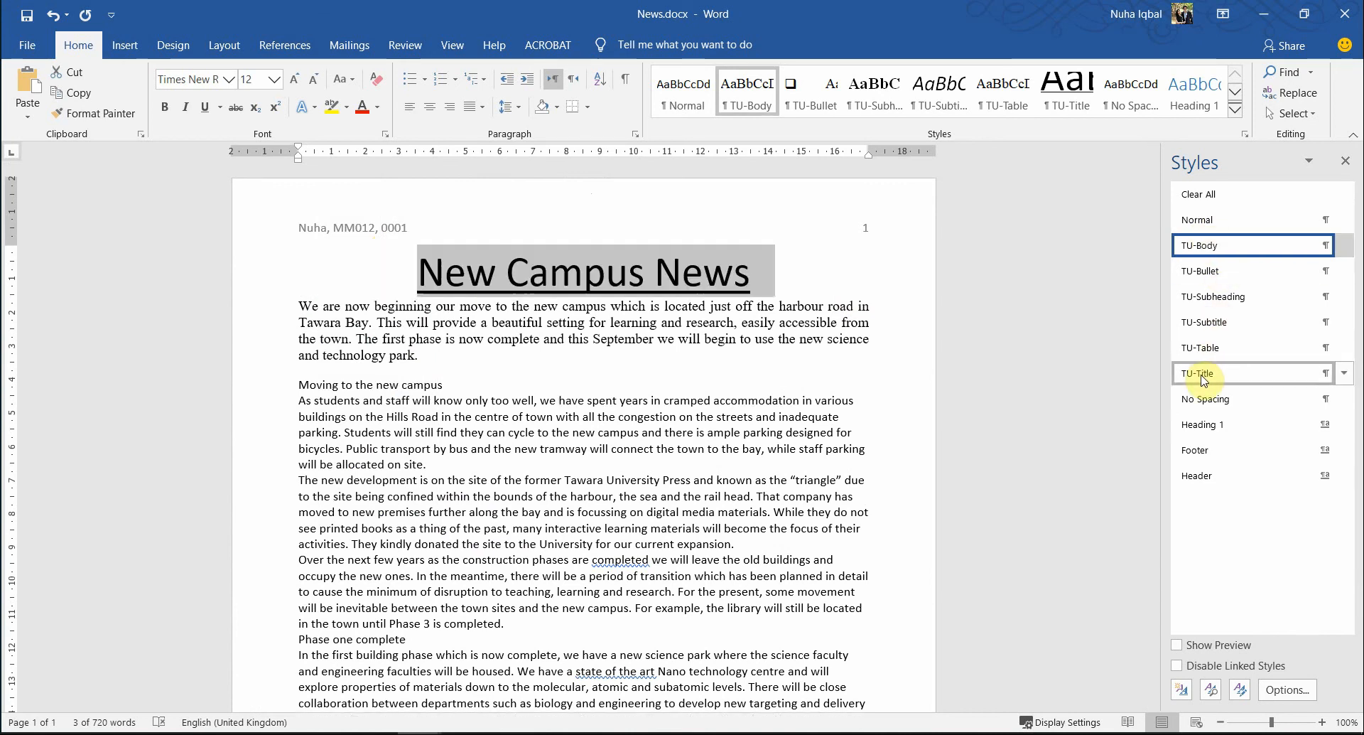
left_click(511, 418)
key("alt+Tab")
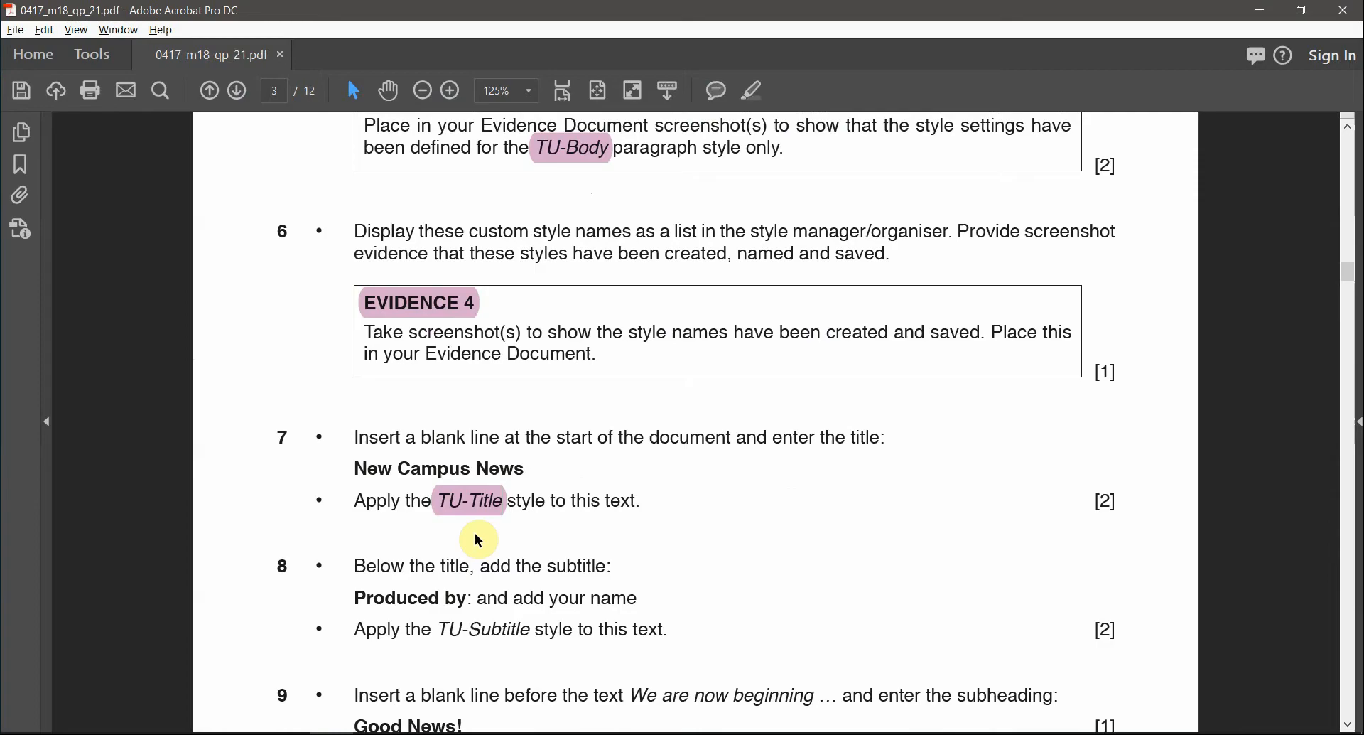
- Copy 'Produced by:' from step 8 of the exam PDF
scroll(469, 528, "down", 2)
double_click(457, 509)
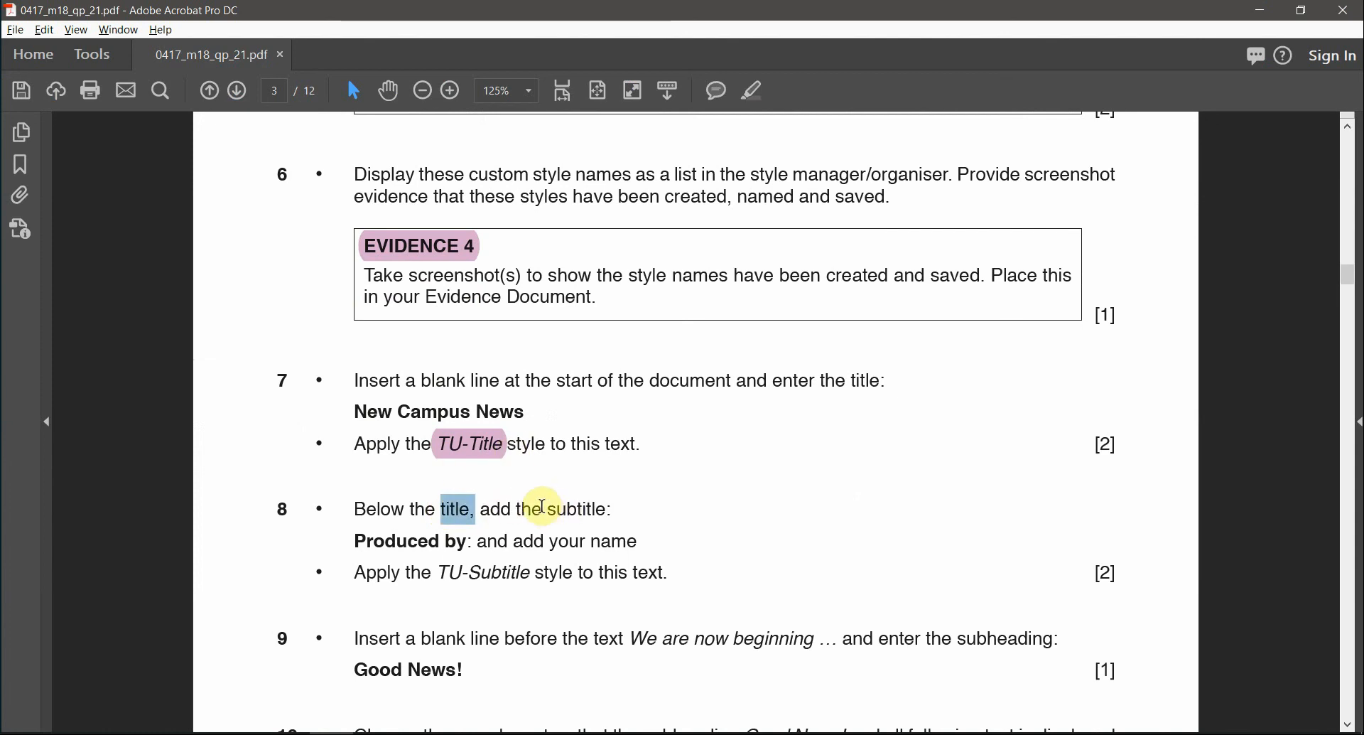
double_click(615, 508)
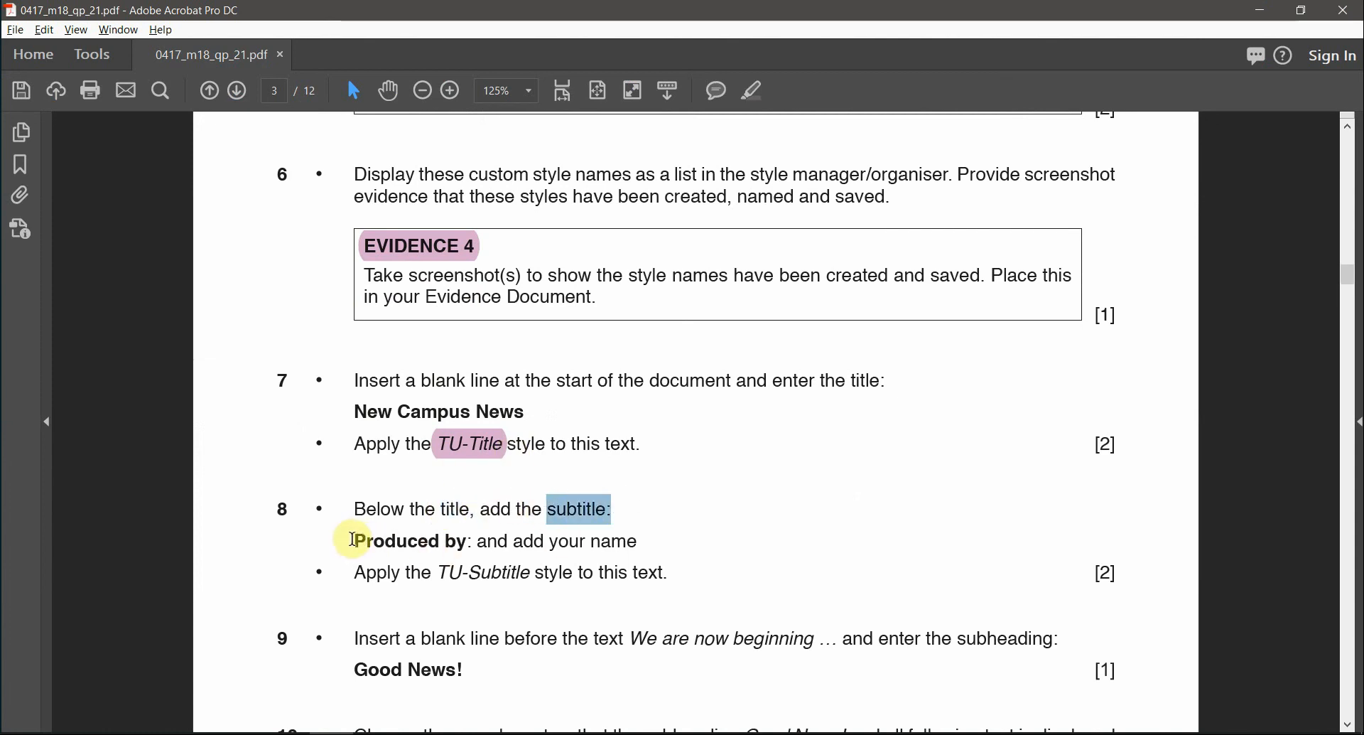
left_click_drag(353, 540, 482, 544)
key("ctrl+c")
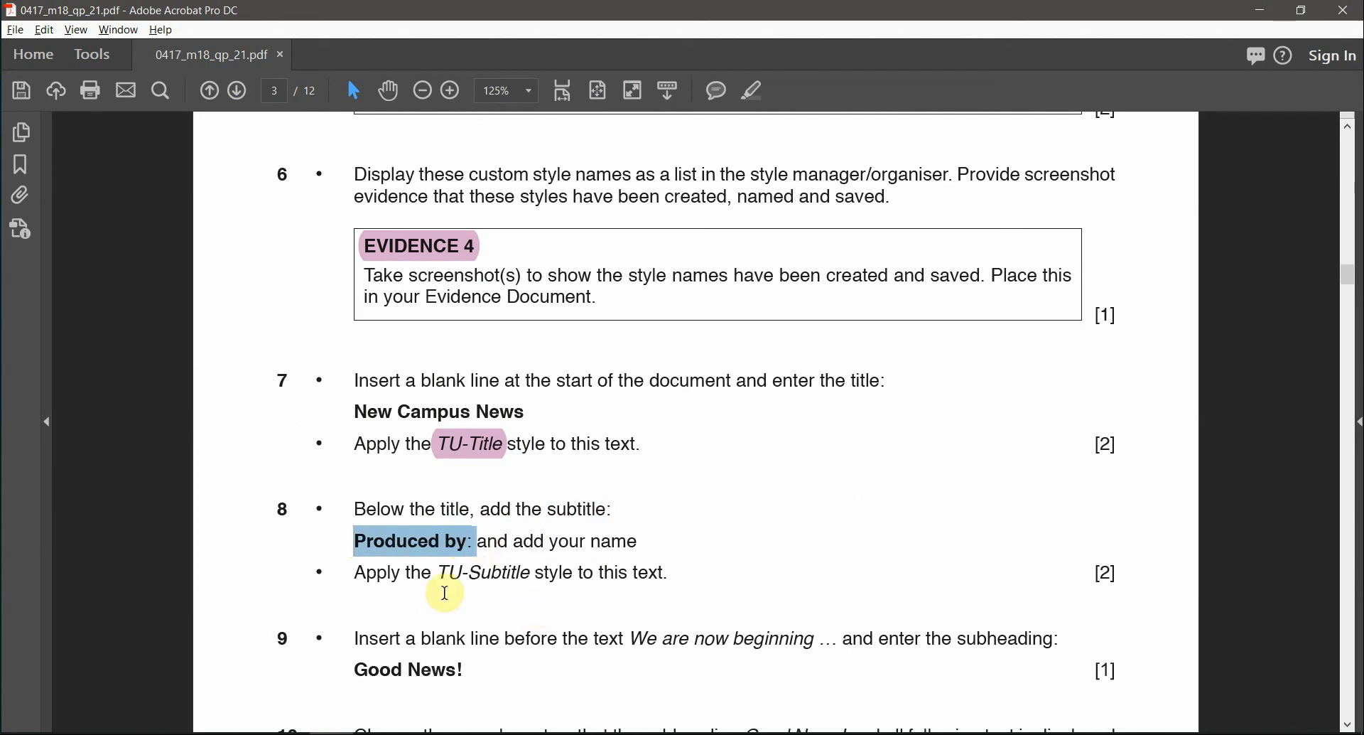
- Highlight the TU-Subtitle style name in pink to mark it done
left_click_drag(449, 572, 511, 573)
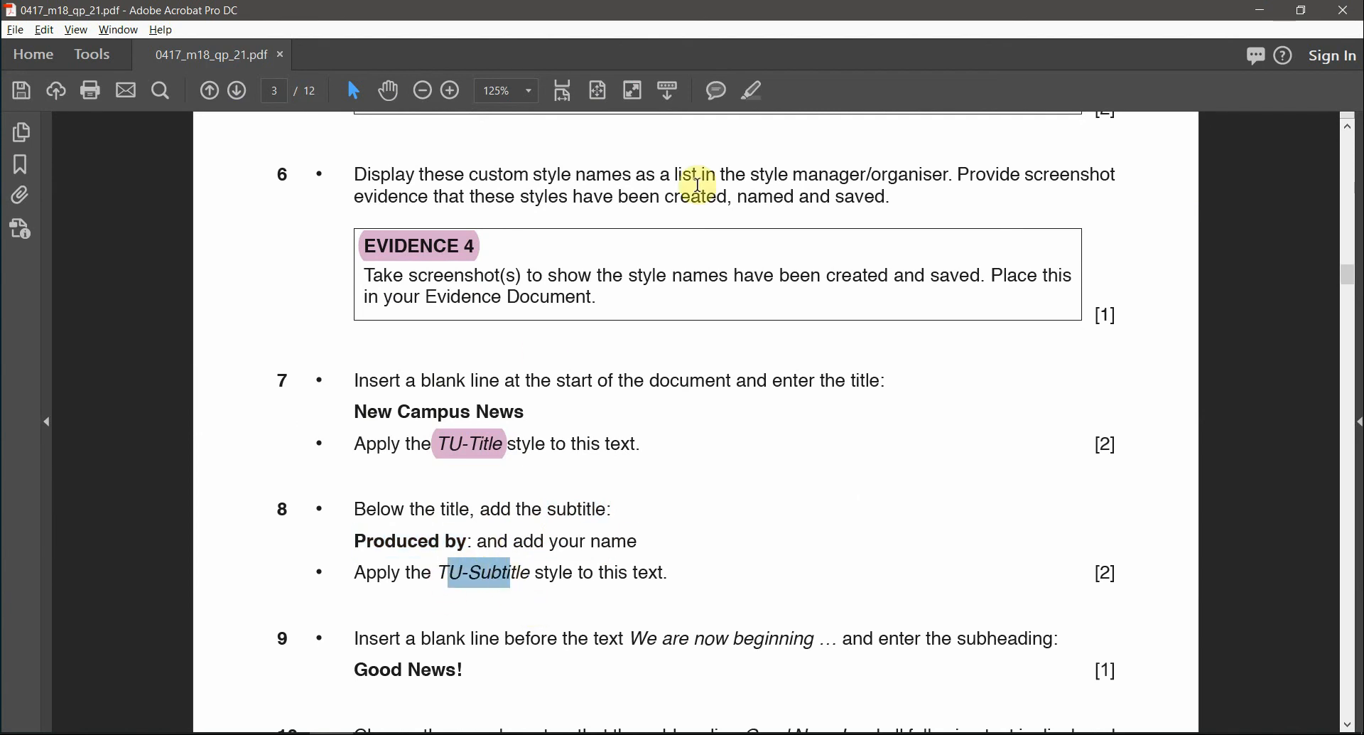
left_click(758, 95)
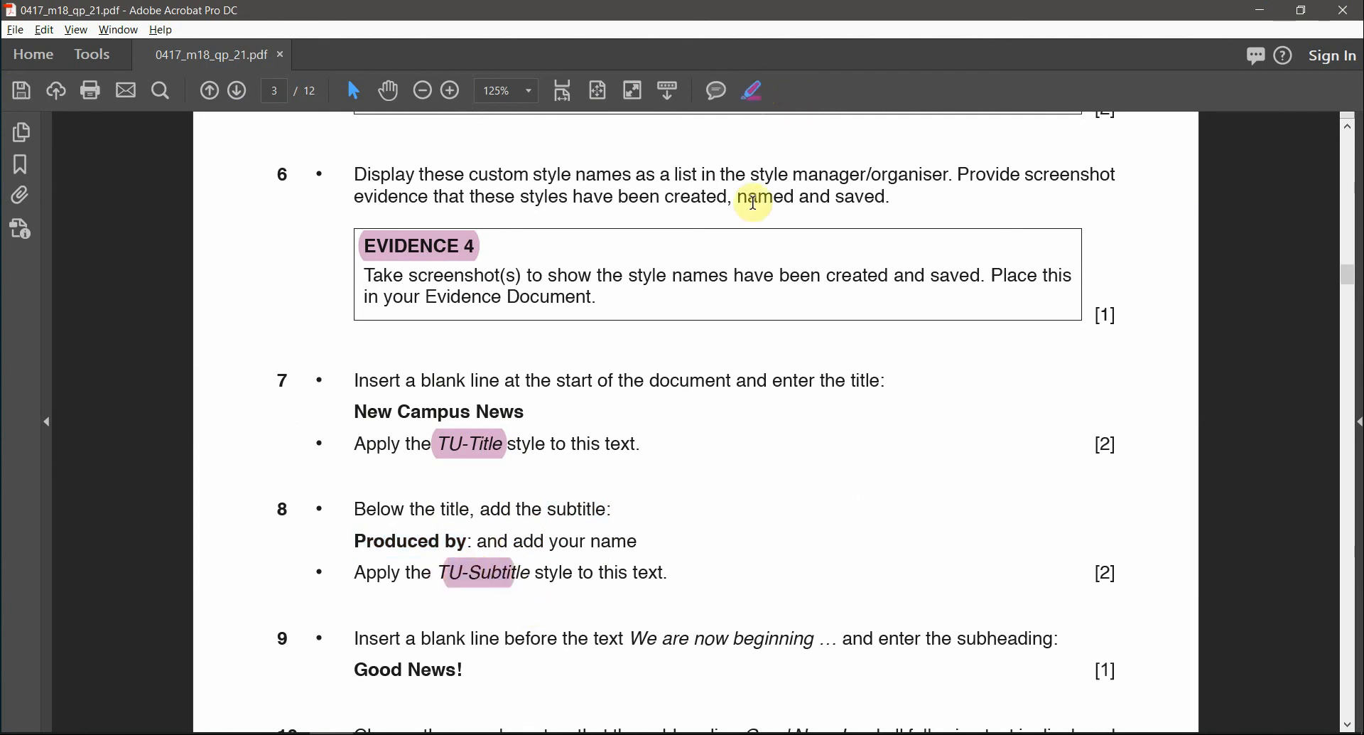
key("alt+Tab")
- Add a line below the title reading 'Produced by:' followed by the author's name
left_click(775, 287)
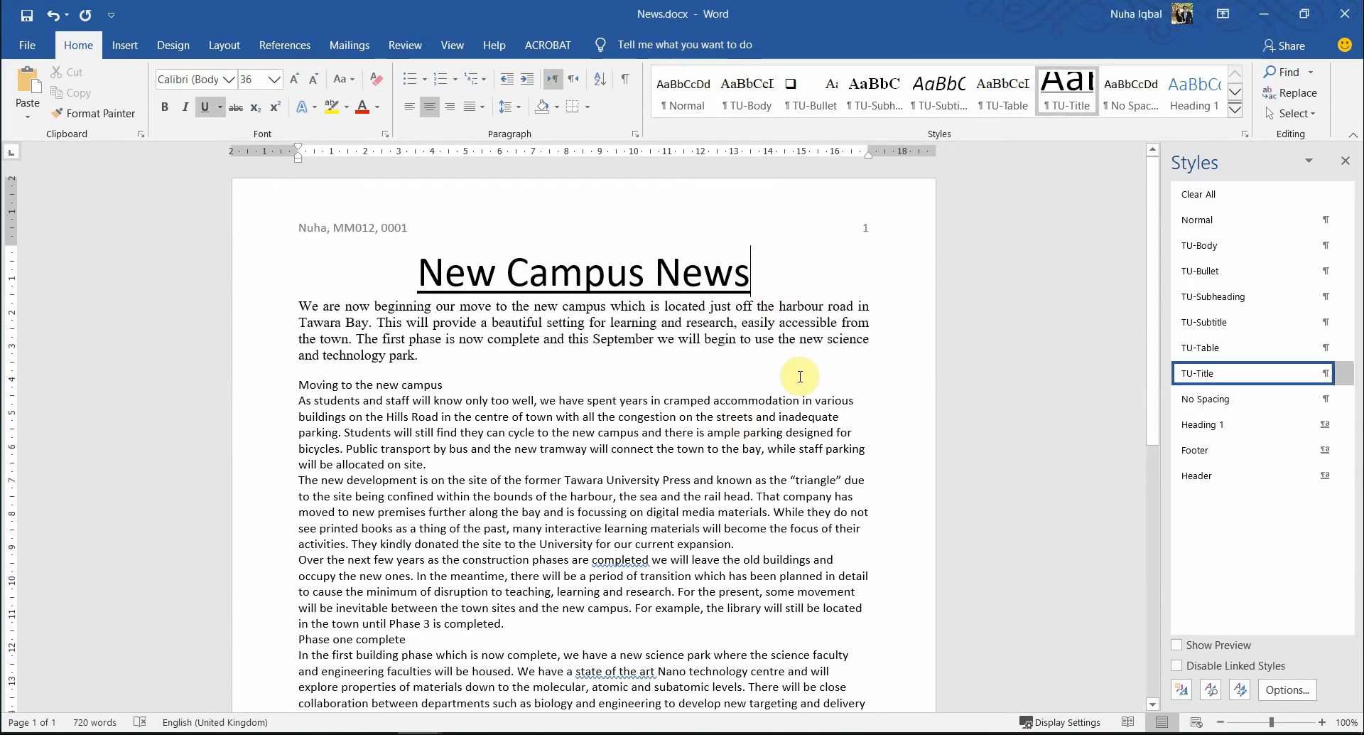
key("Return")
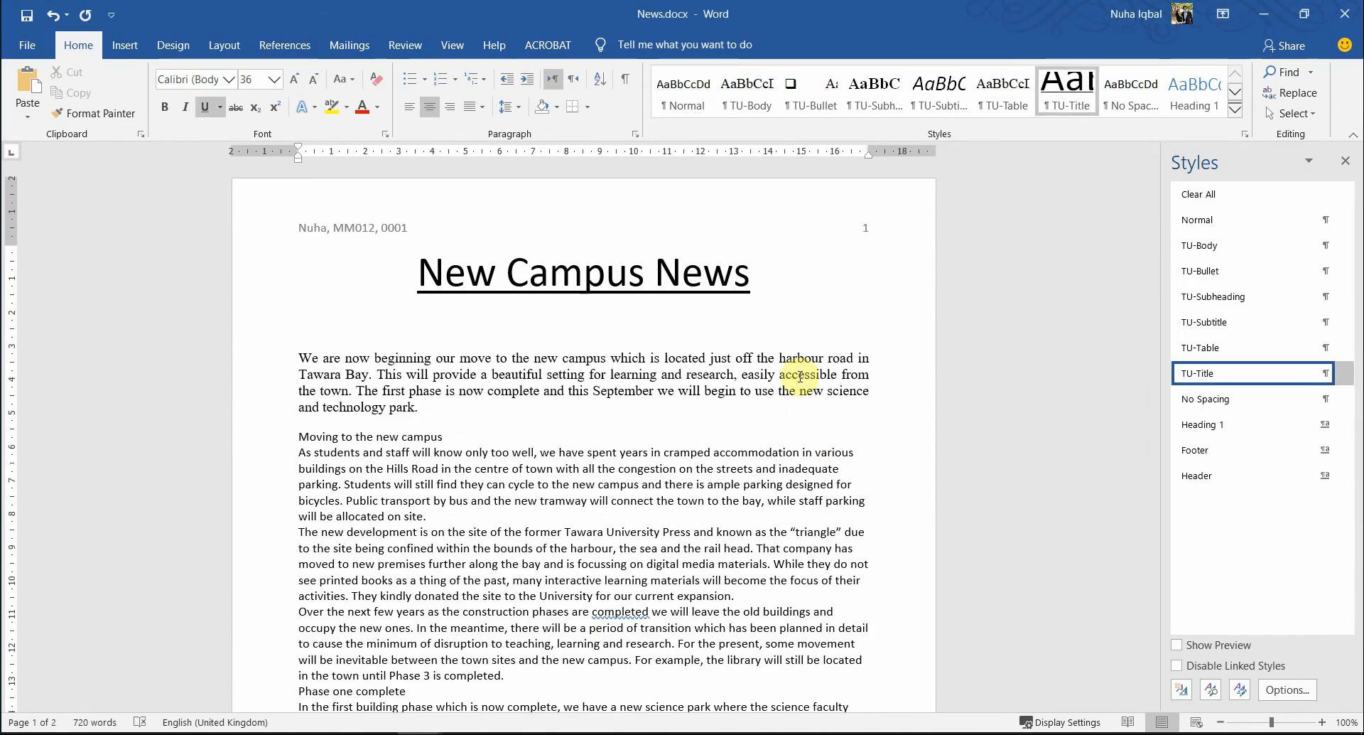
key("ctrl+v")
type("Nuha")
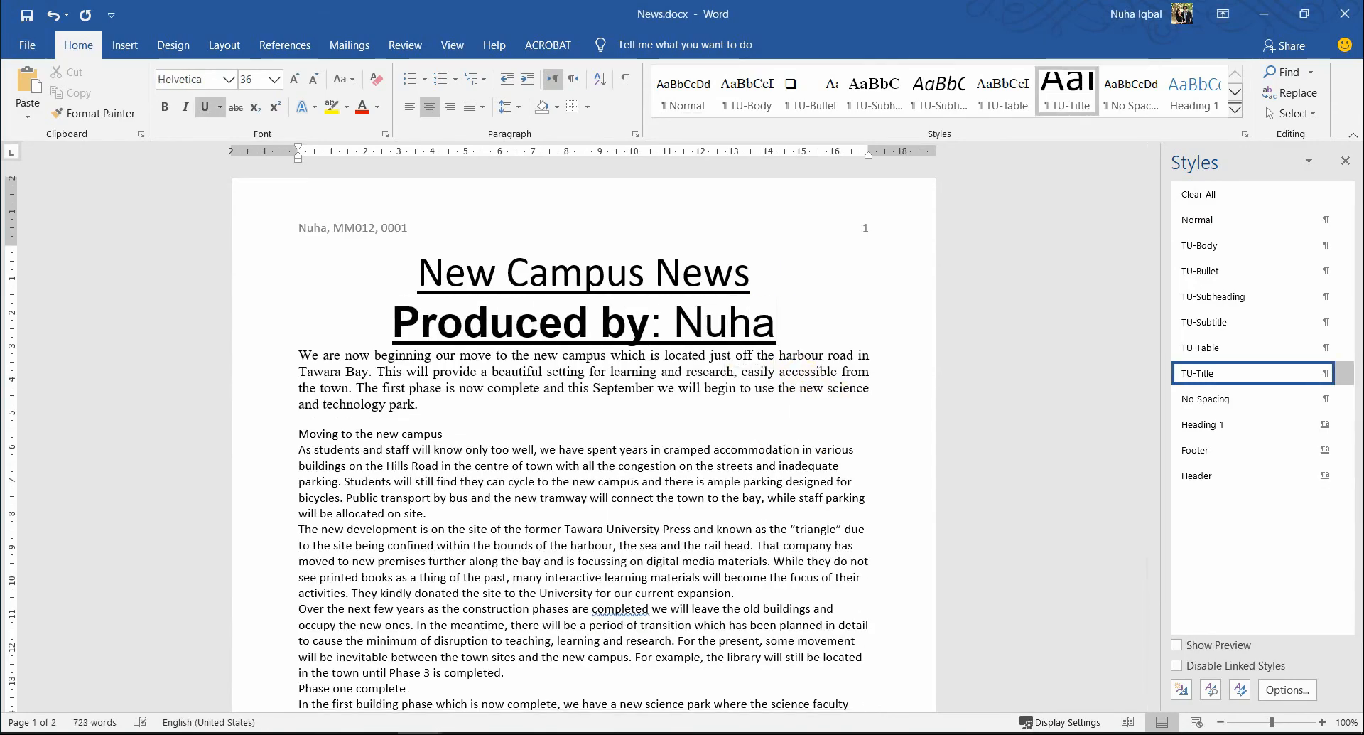
- Apply the TU-Subtitle style to the Produced by line
triple_click(395, 321)
key("alt+Tab")
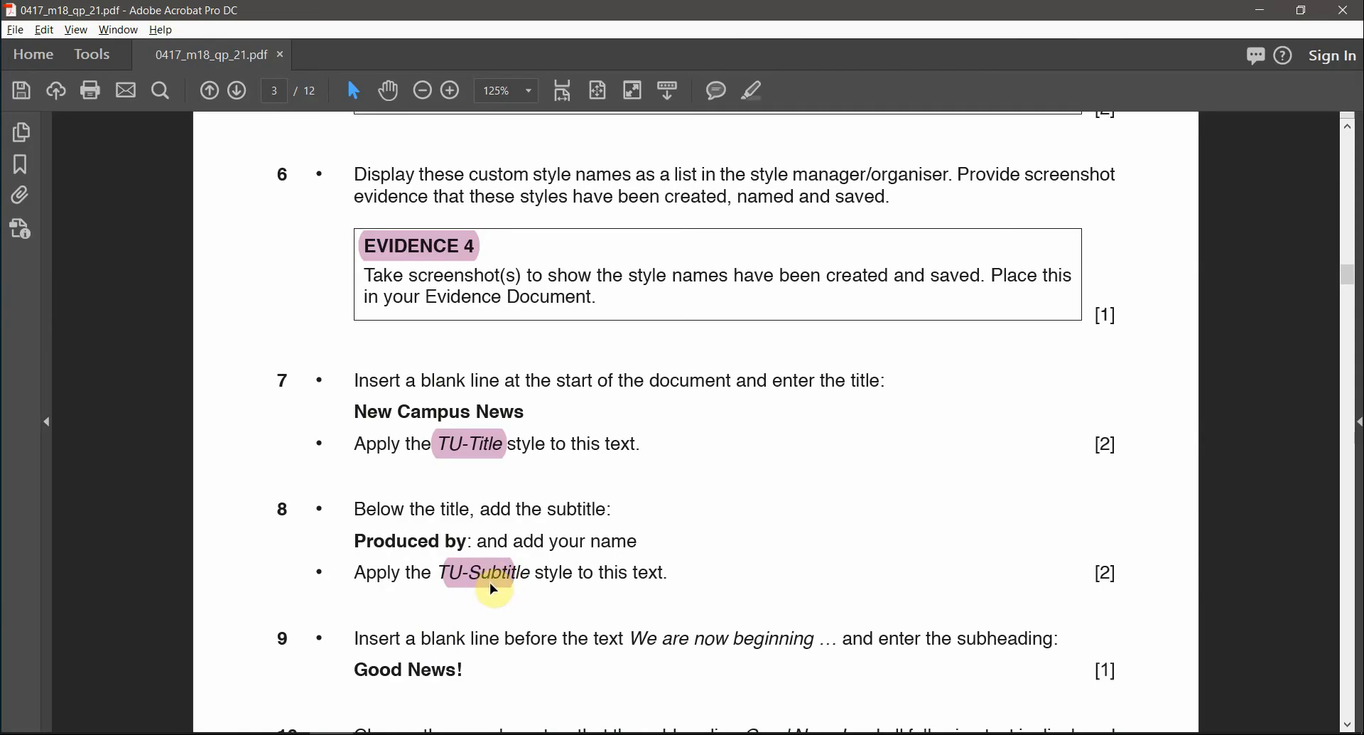
key("alt+Tab")
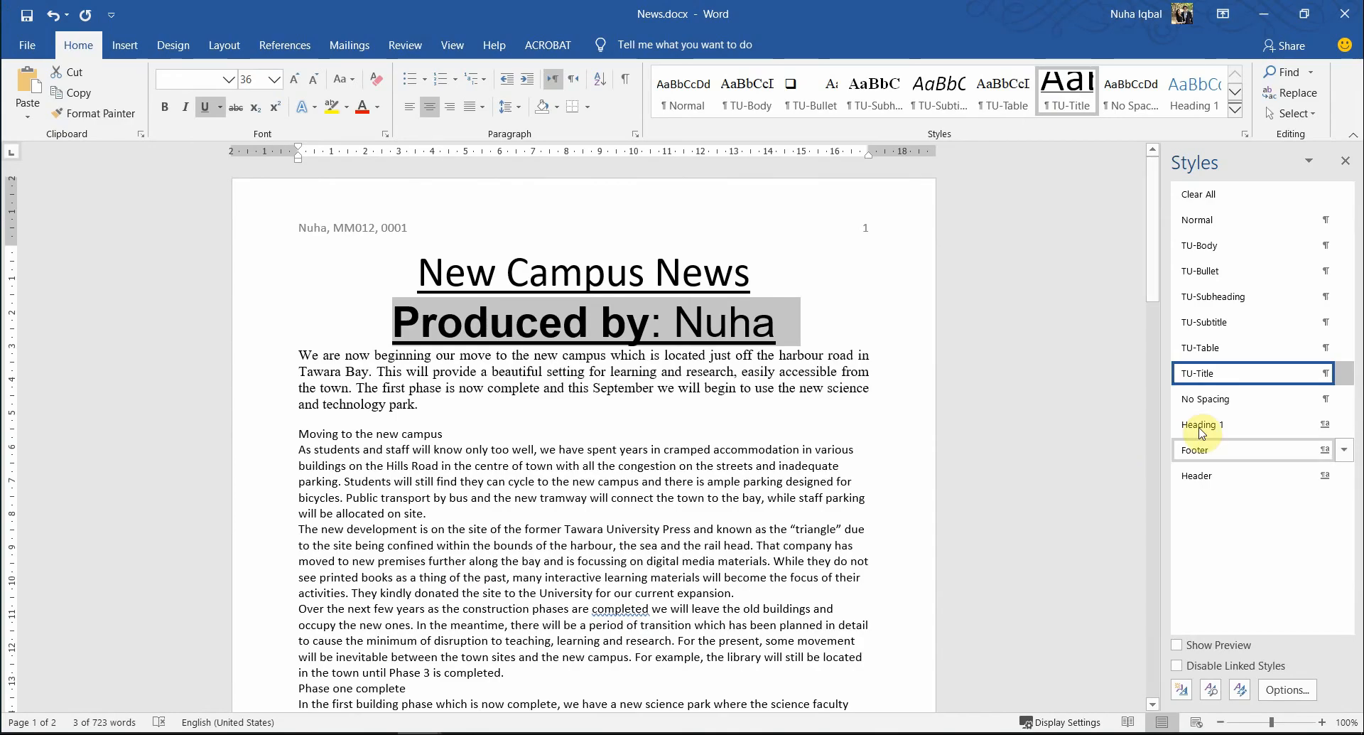
left_click(1221, 324)
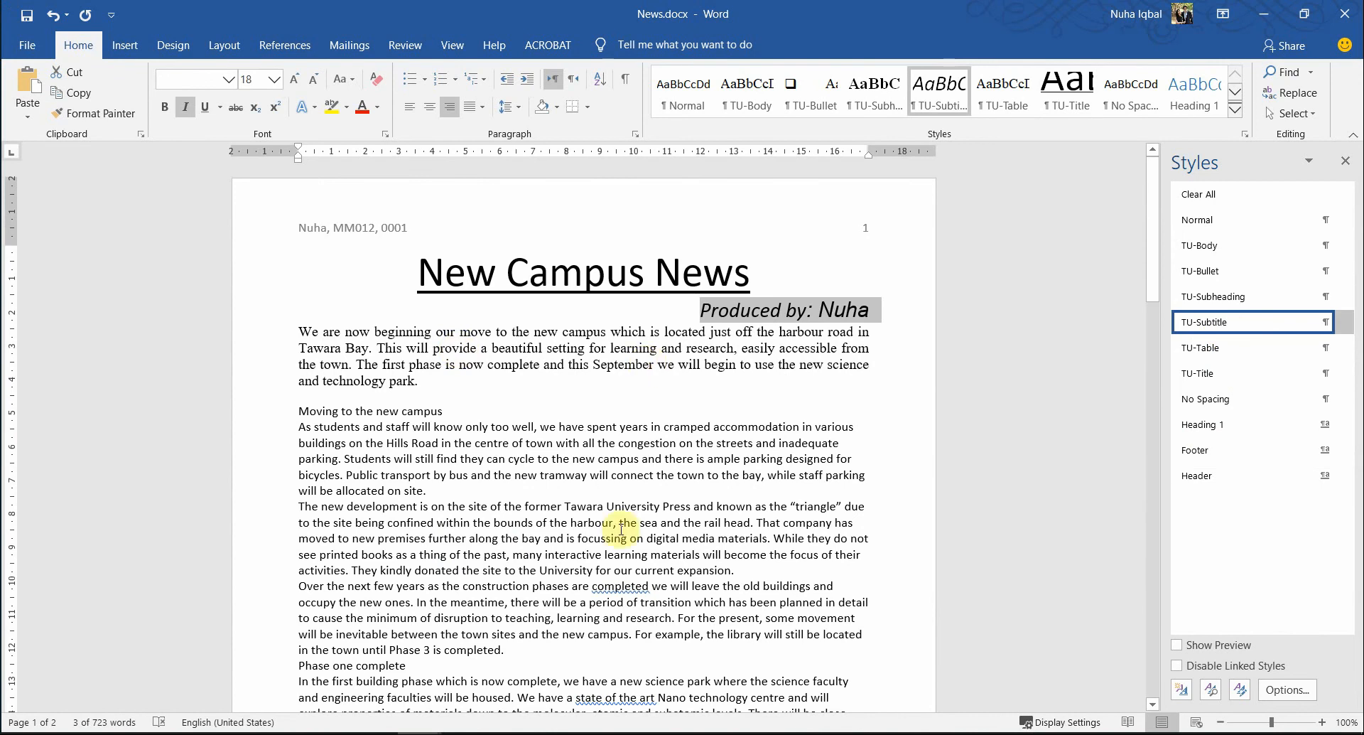
left_click(649, 365)
key("alt+Tab")
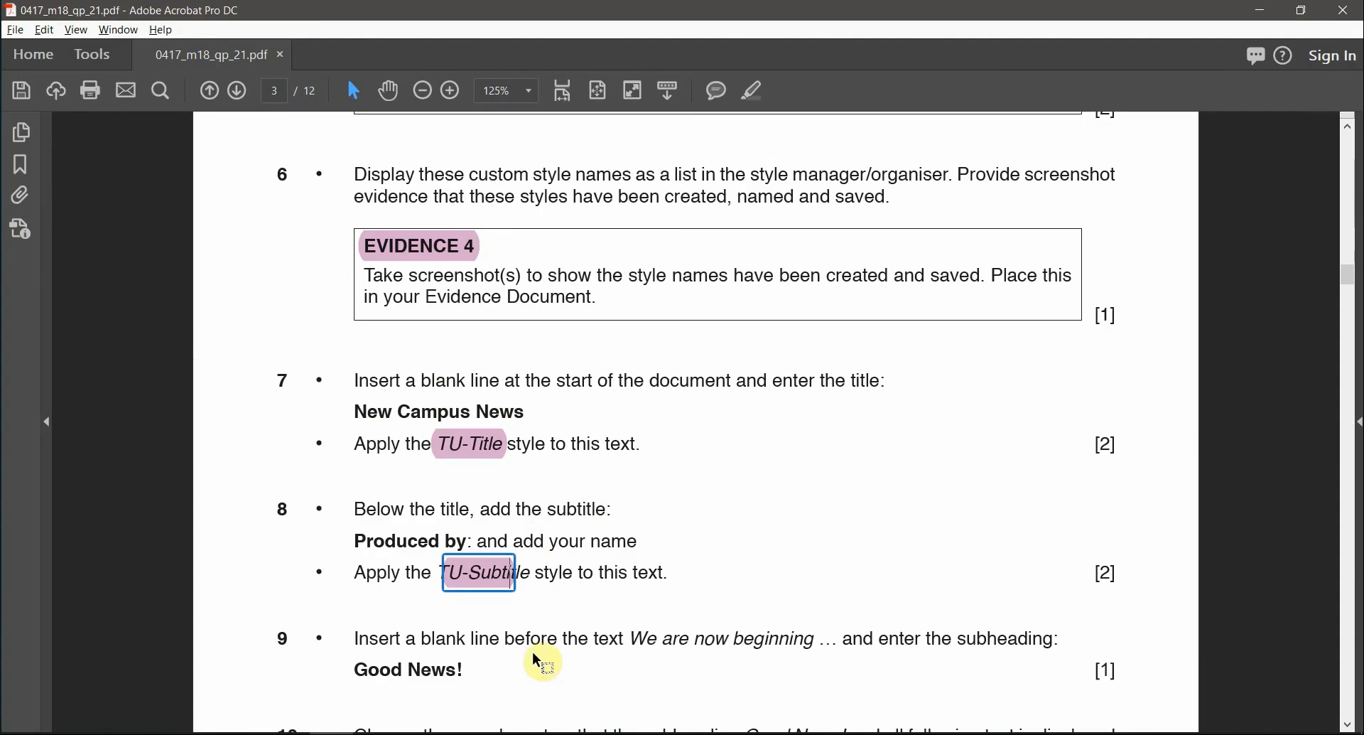
- Compare task 9's 'We are now beginning' wording with the matching body text in News.docx
scroll(532, 650, "down", 1)
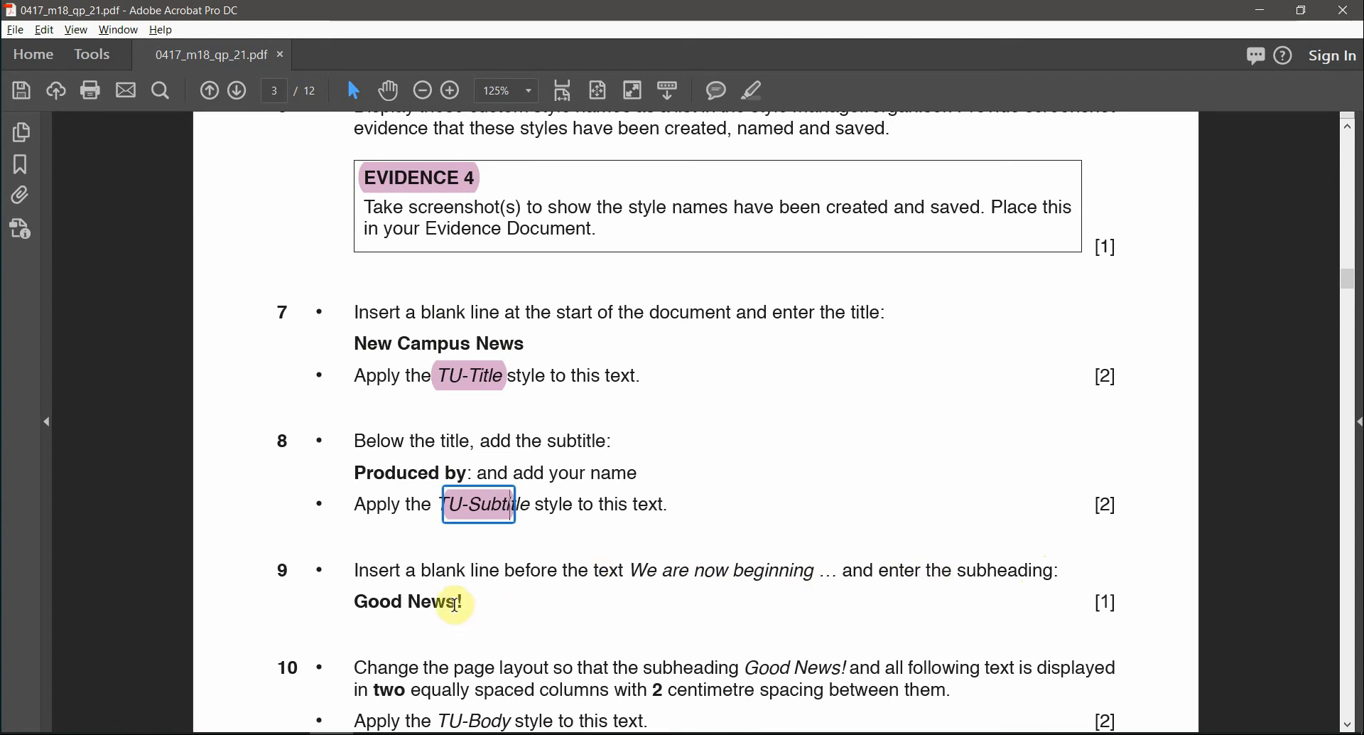
left_click_drag(631, 570, 769, 577)
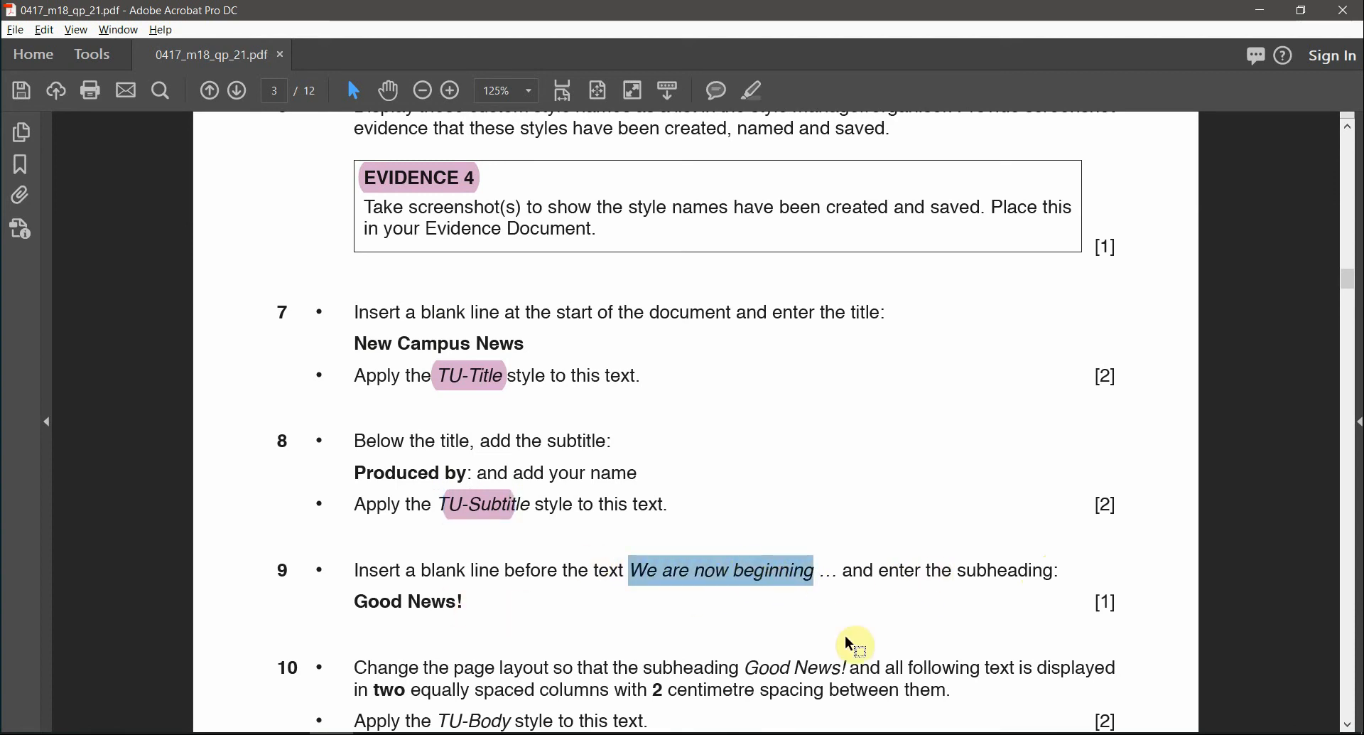
key("alt+Tab")
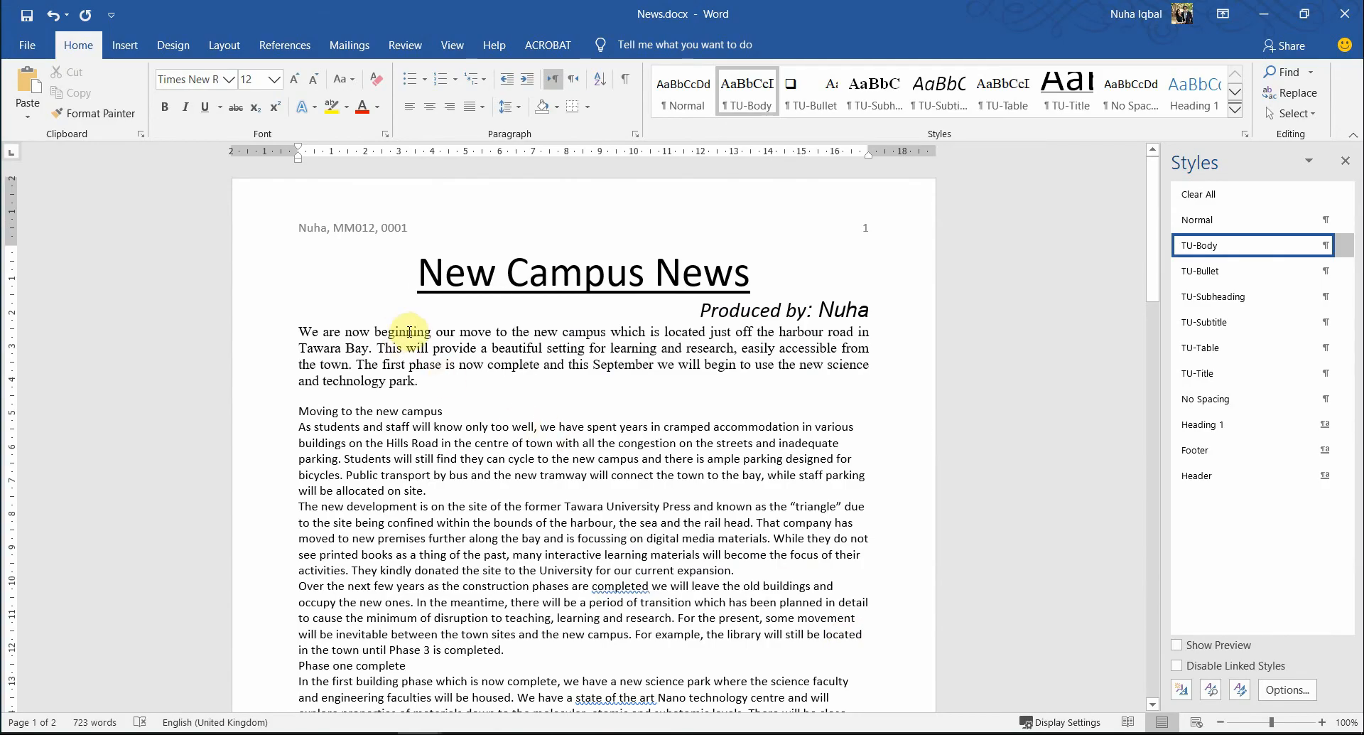
left_click_drag(432, 333, 300, 331)
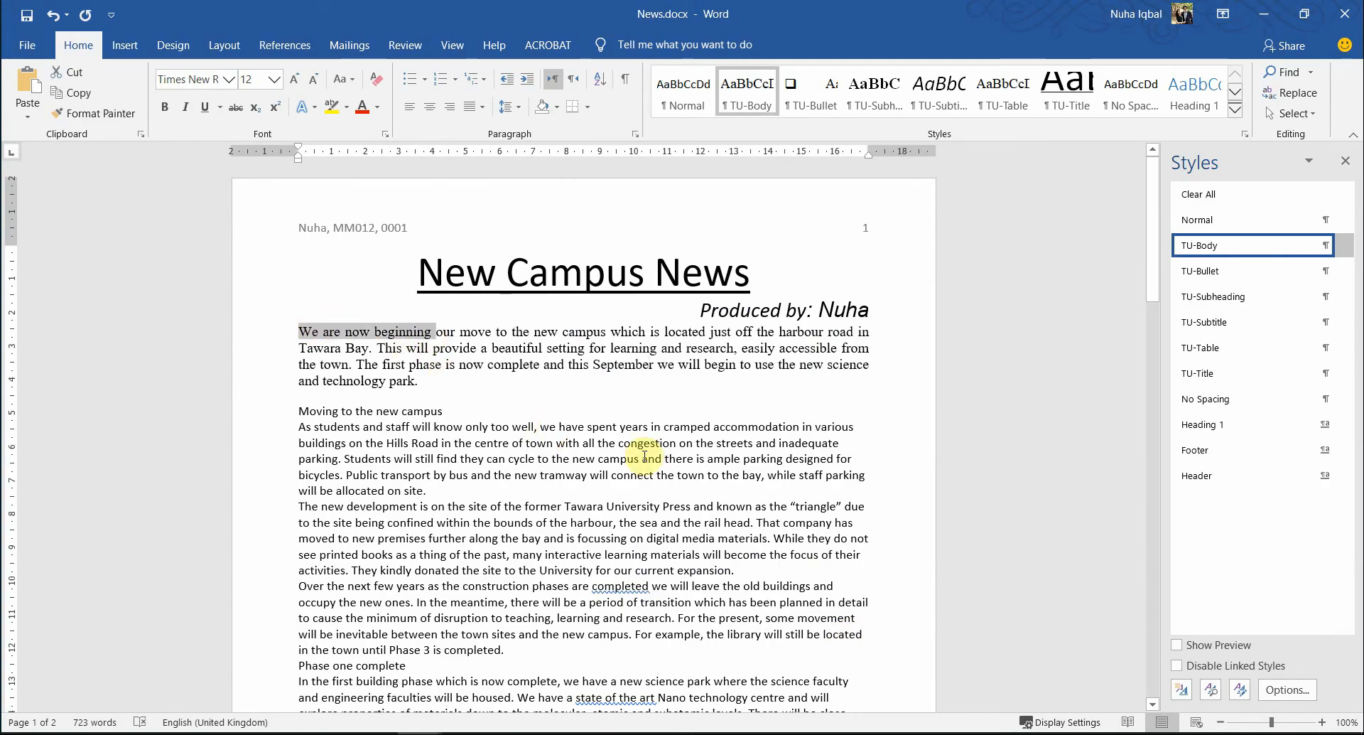
key("alt+Tab")
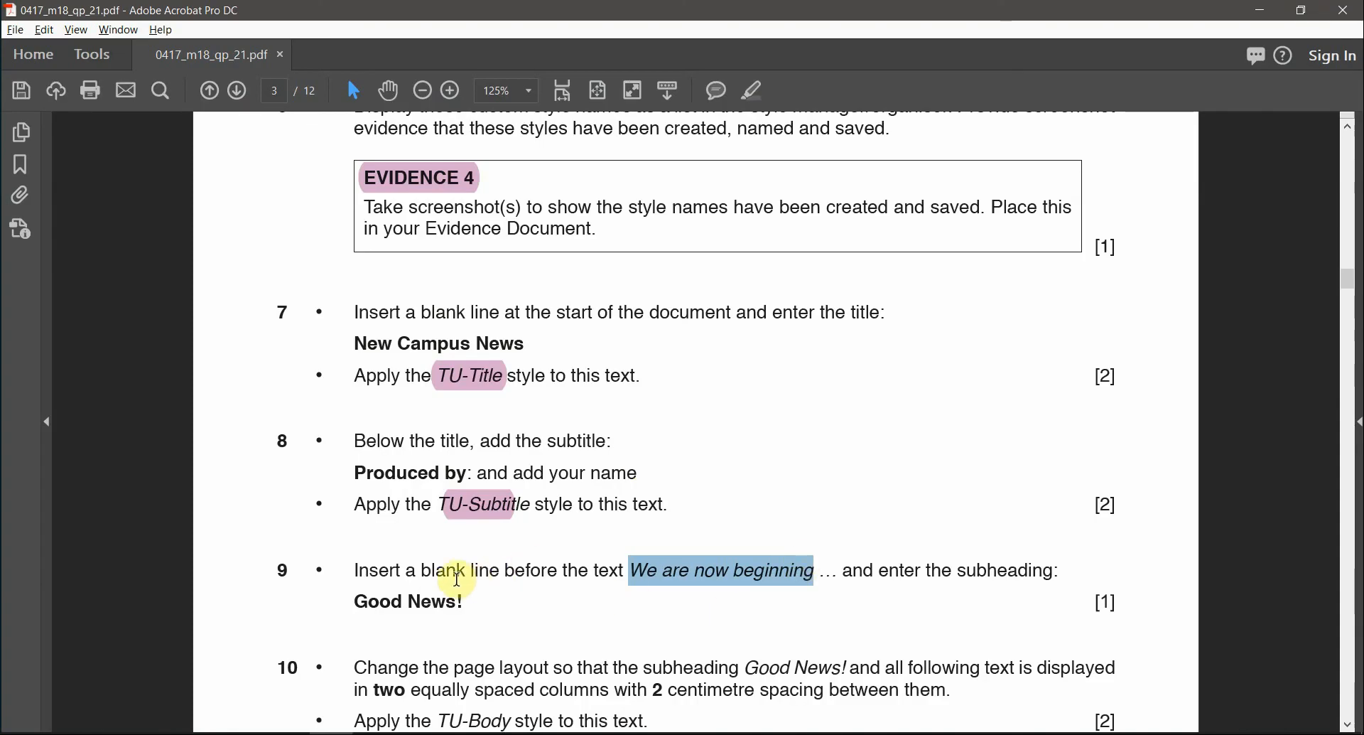
- Select and copy the subheading 'Good News!' from task 9 of the exam PDF
double_click(598, 572)
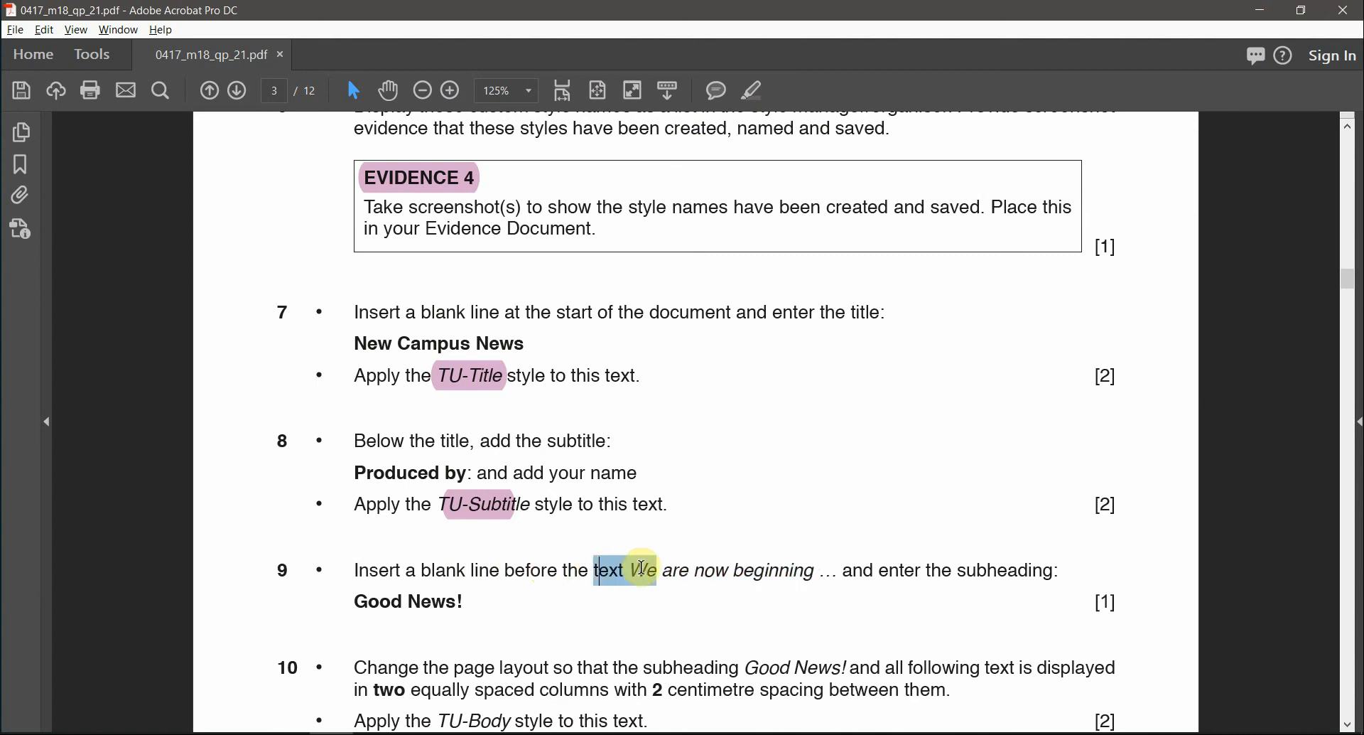
double_click(529, 570)
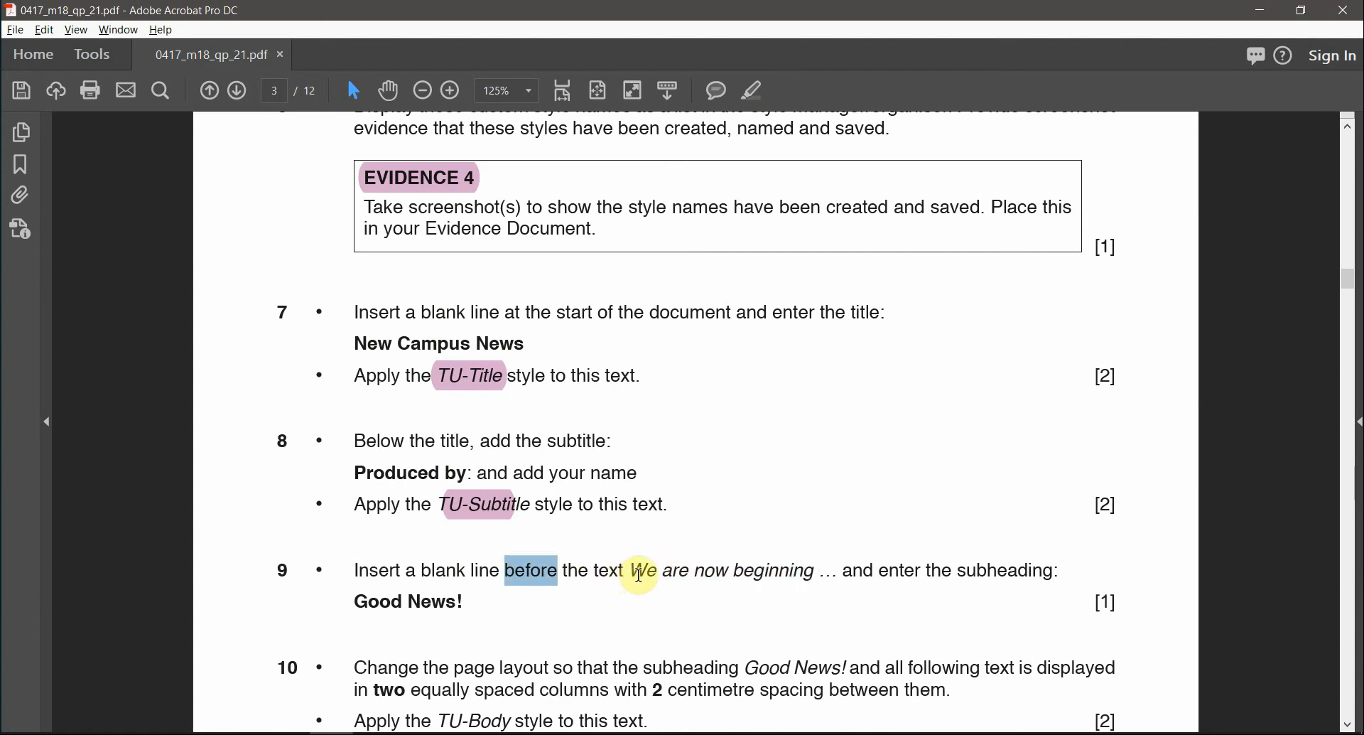
left_click_drag(639, 574, 766, 574)
mouse_move(471, 593)
left_mouse_down()
mouse_move(392, 600)
mouse_move(457, 599)
left_mouse_up()
key("ctrl+c")
left_click(391, 600)
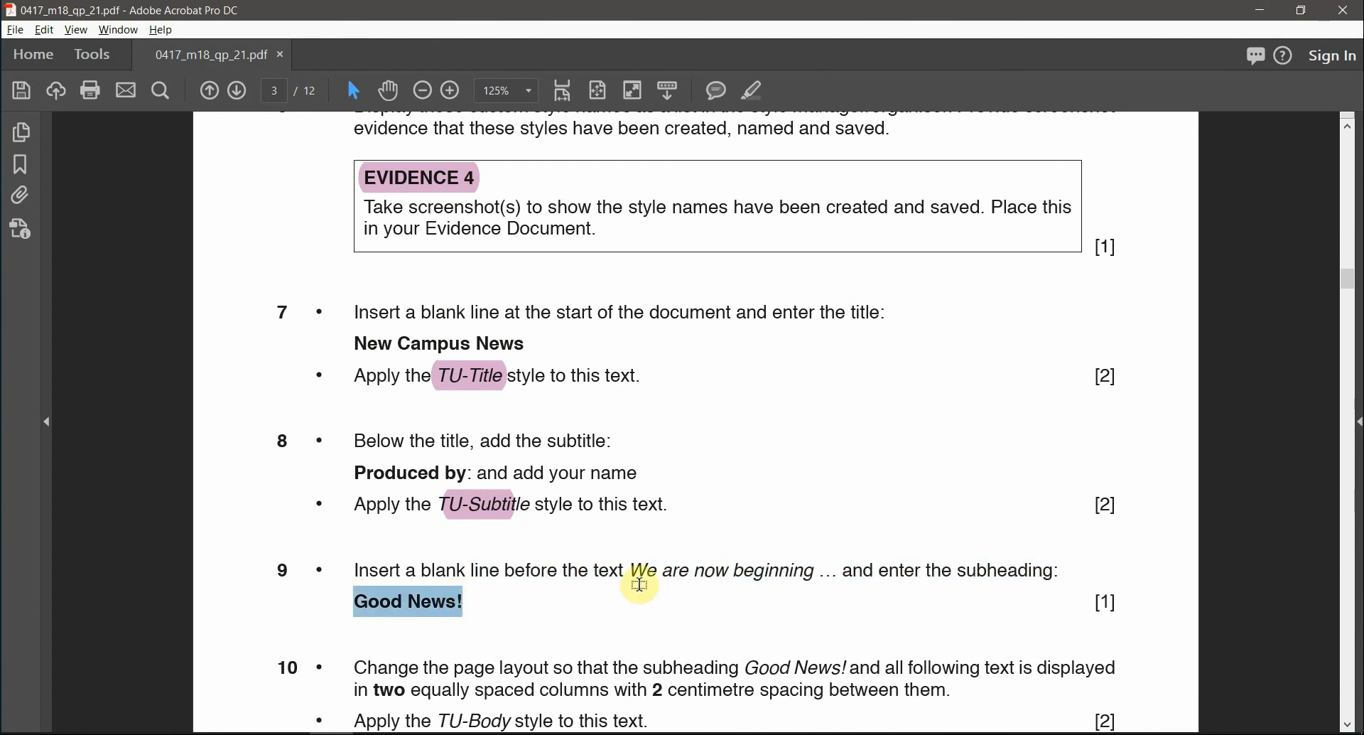
key("alt+Tab")
- Paste 'Good News!' on a new line above the 'We are now beginning' paragraph
left_click(299, 332)
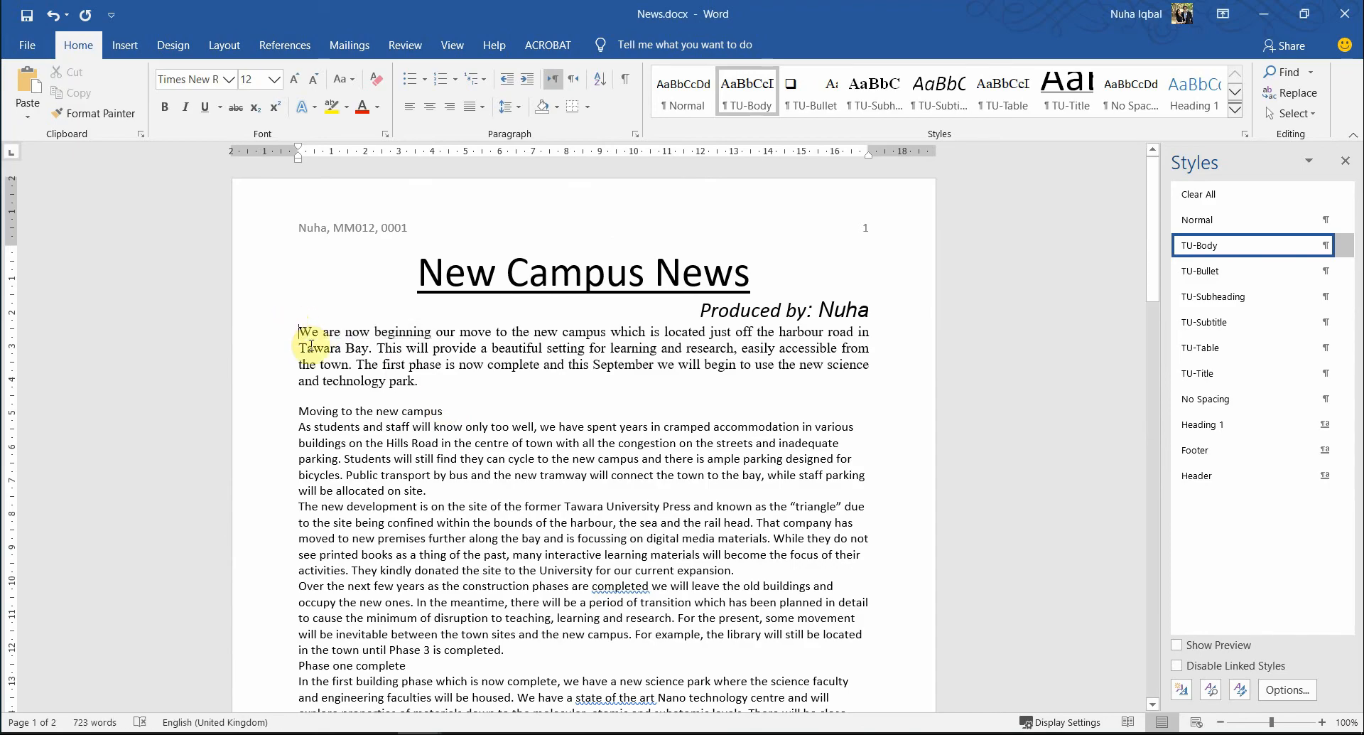
key("Return")
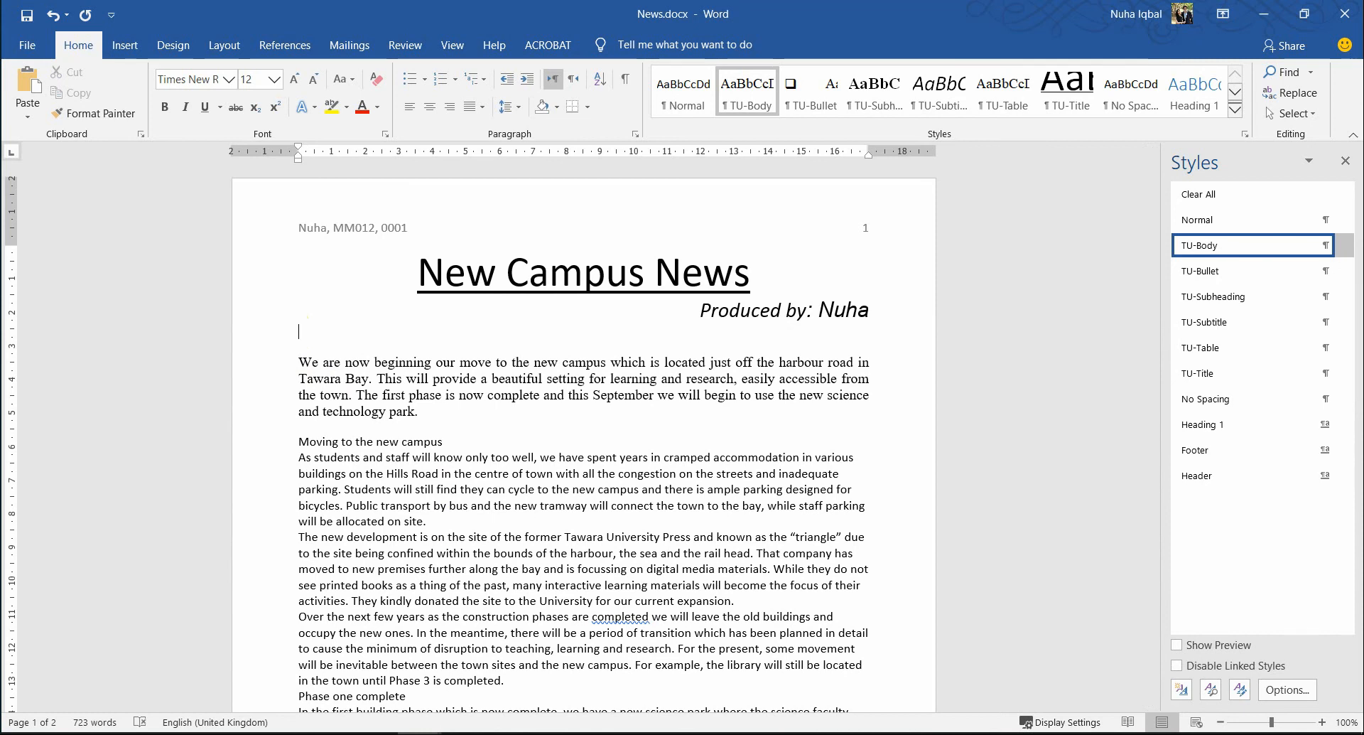
key("ctrl+v")
key("alt+Tab")
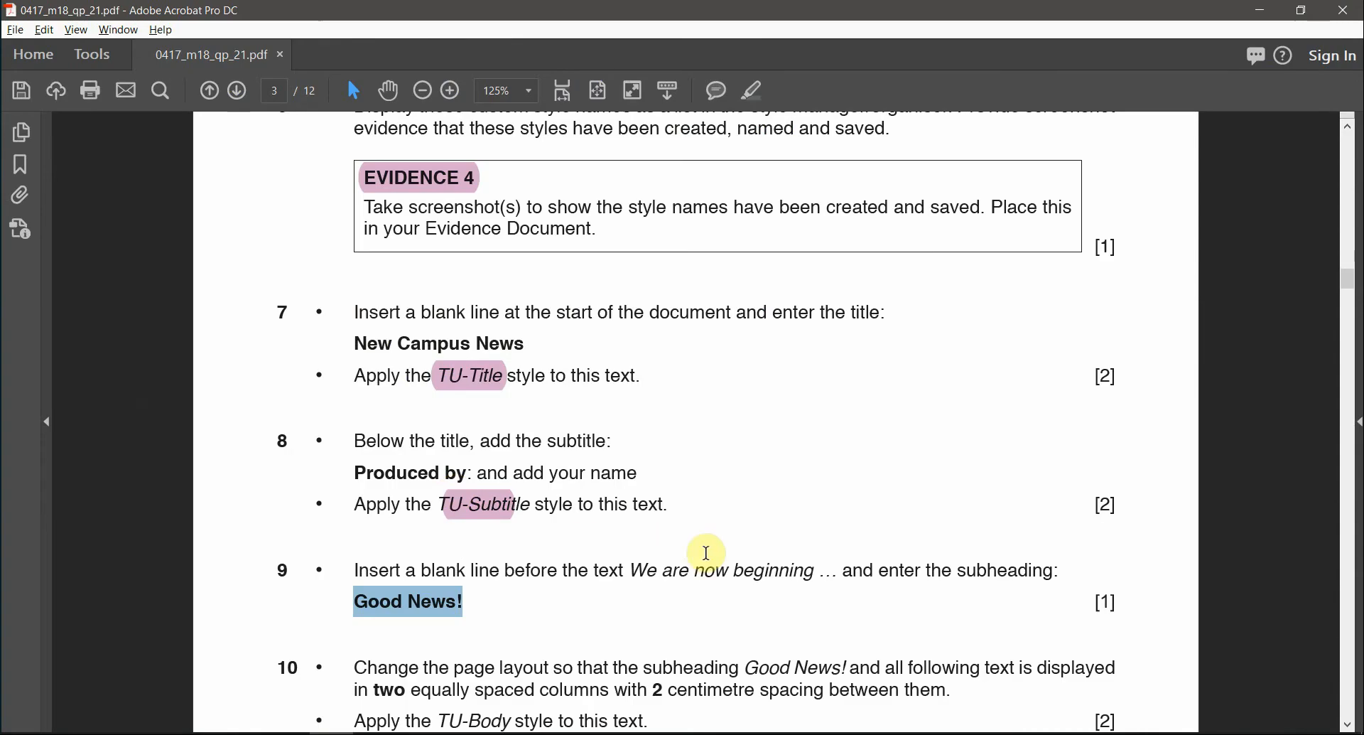
scroll(706, 554, "down", 6)
scroll(716, 504, "up", 5)
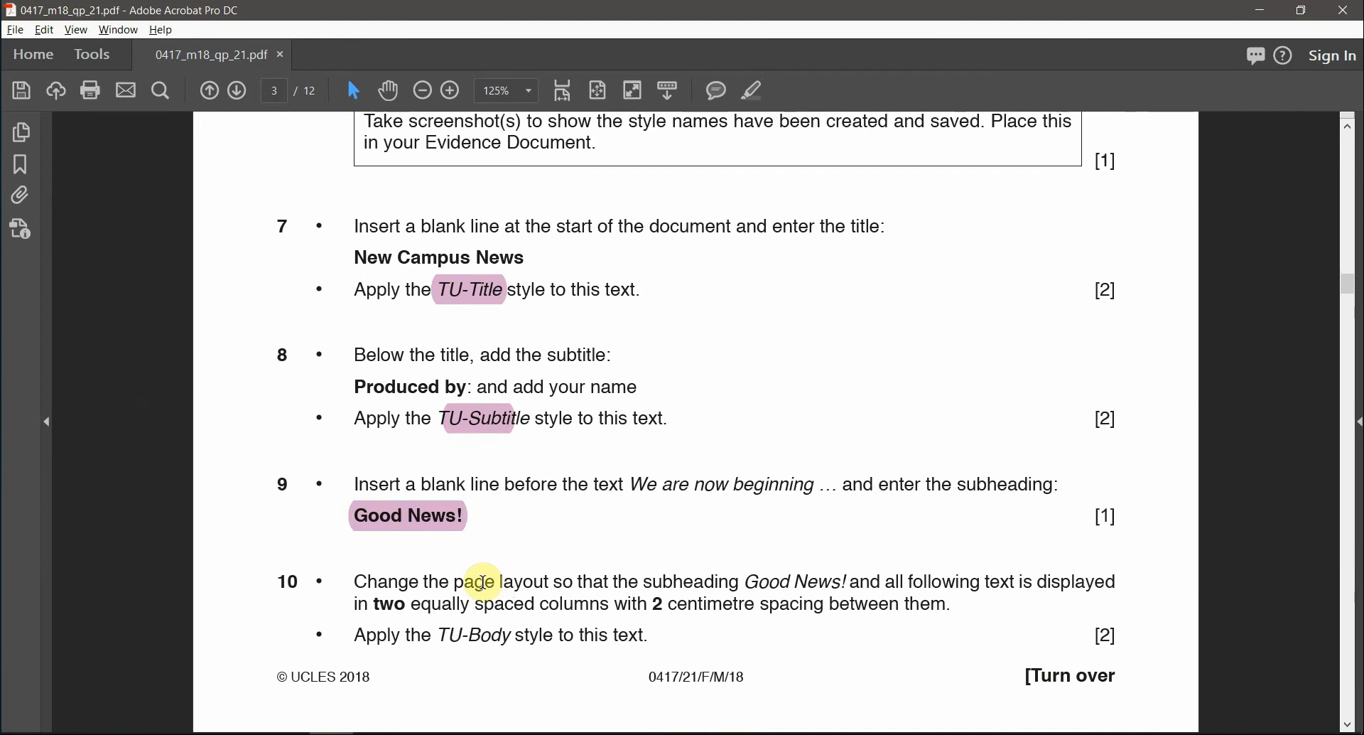
key("alt+Tab")
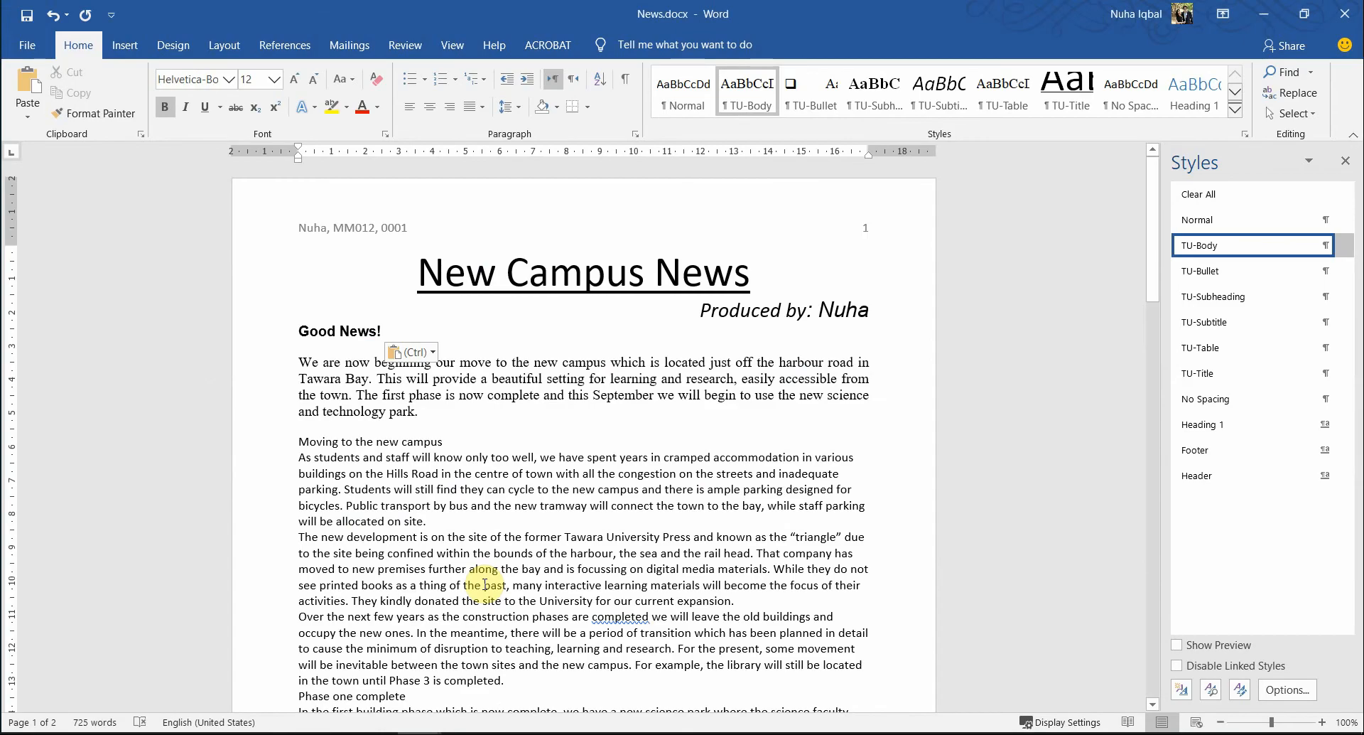
key("alt+Tab")
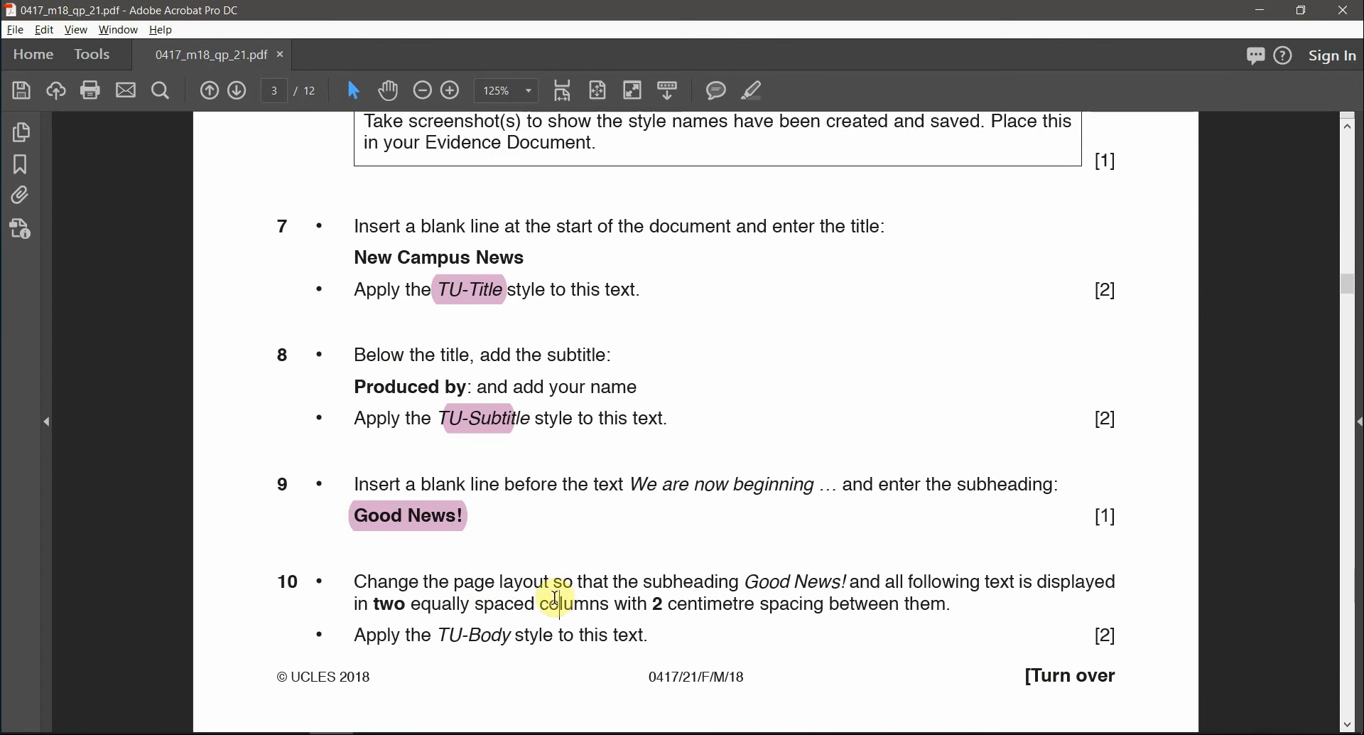
- Highlight task 10's 'Good News! and all following text' and 'two columns, 2 cm spacing' wording in pink
left_click(356, 583)
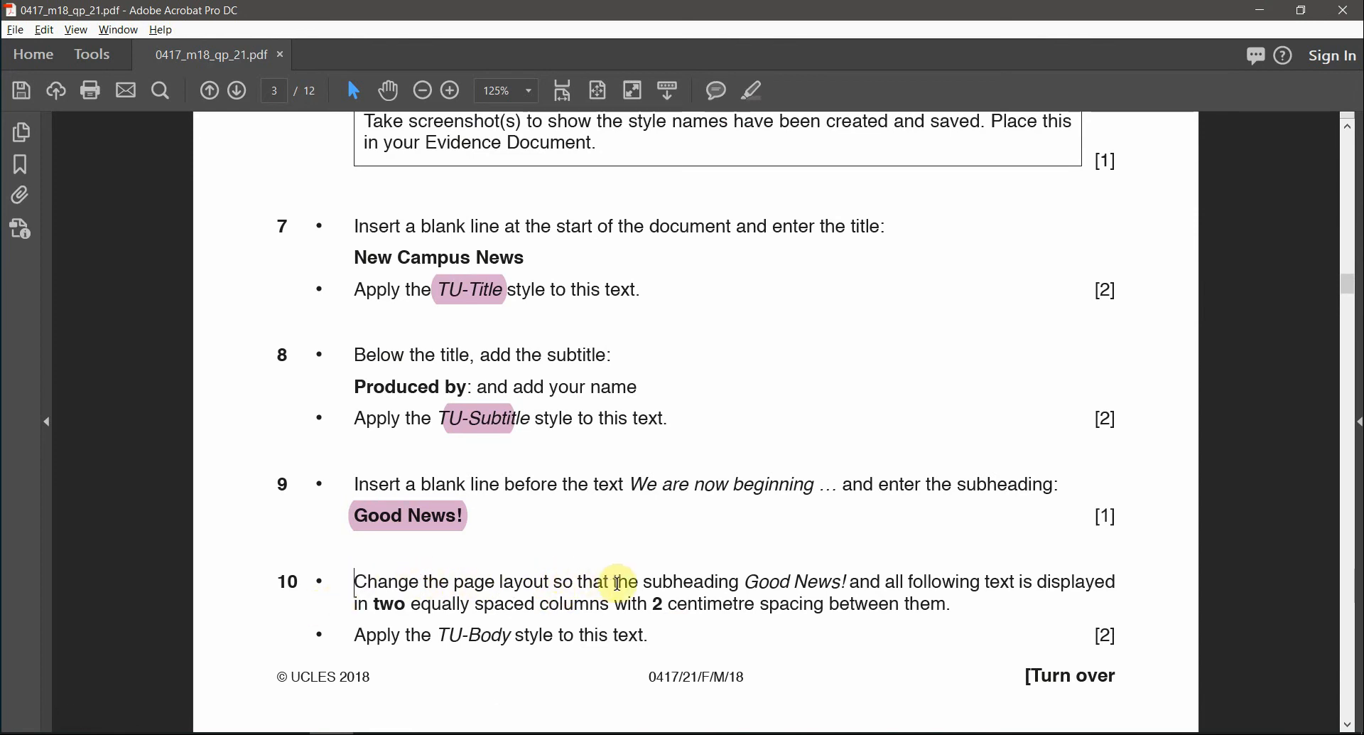
left_click_drag(742, 584, 1112, 580)
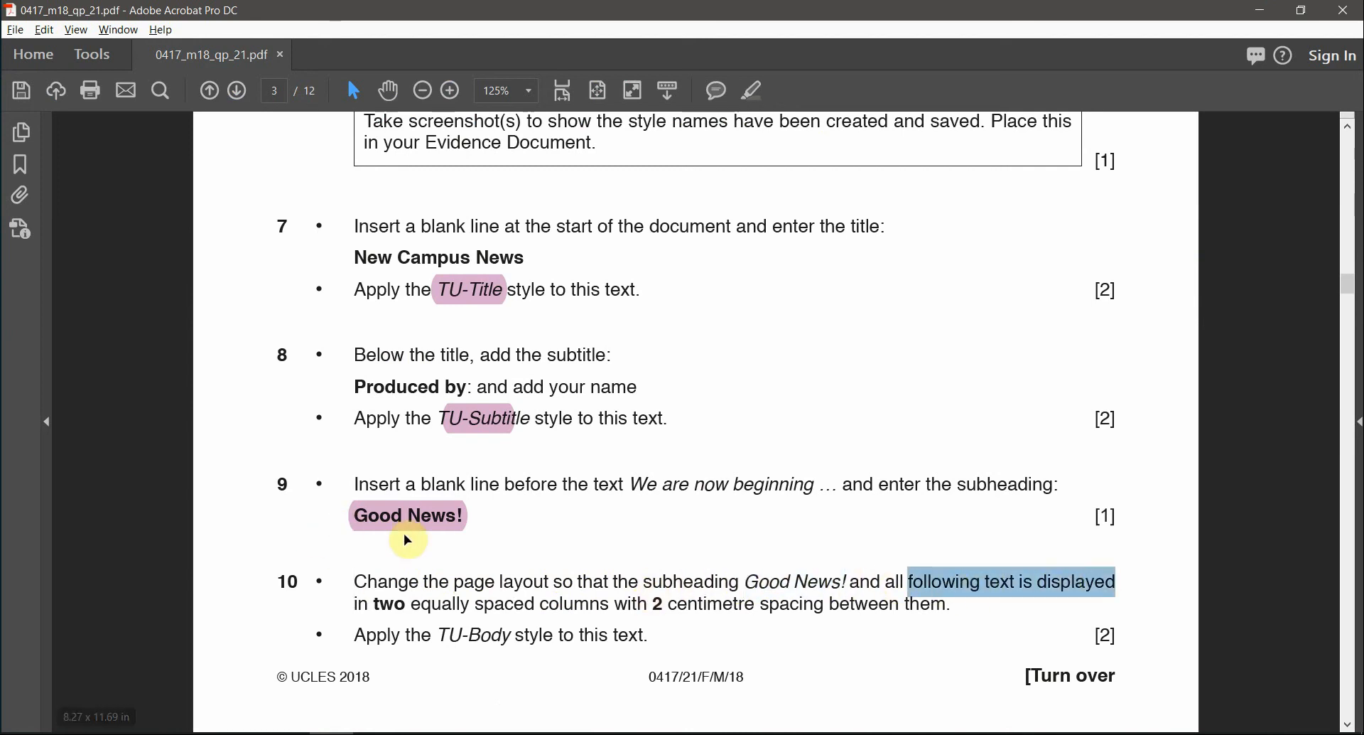
left_click_drag(745, 583, 900, 576)
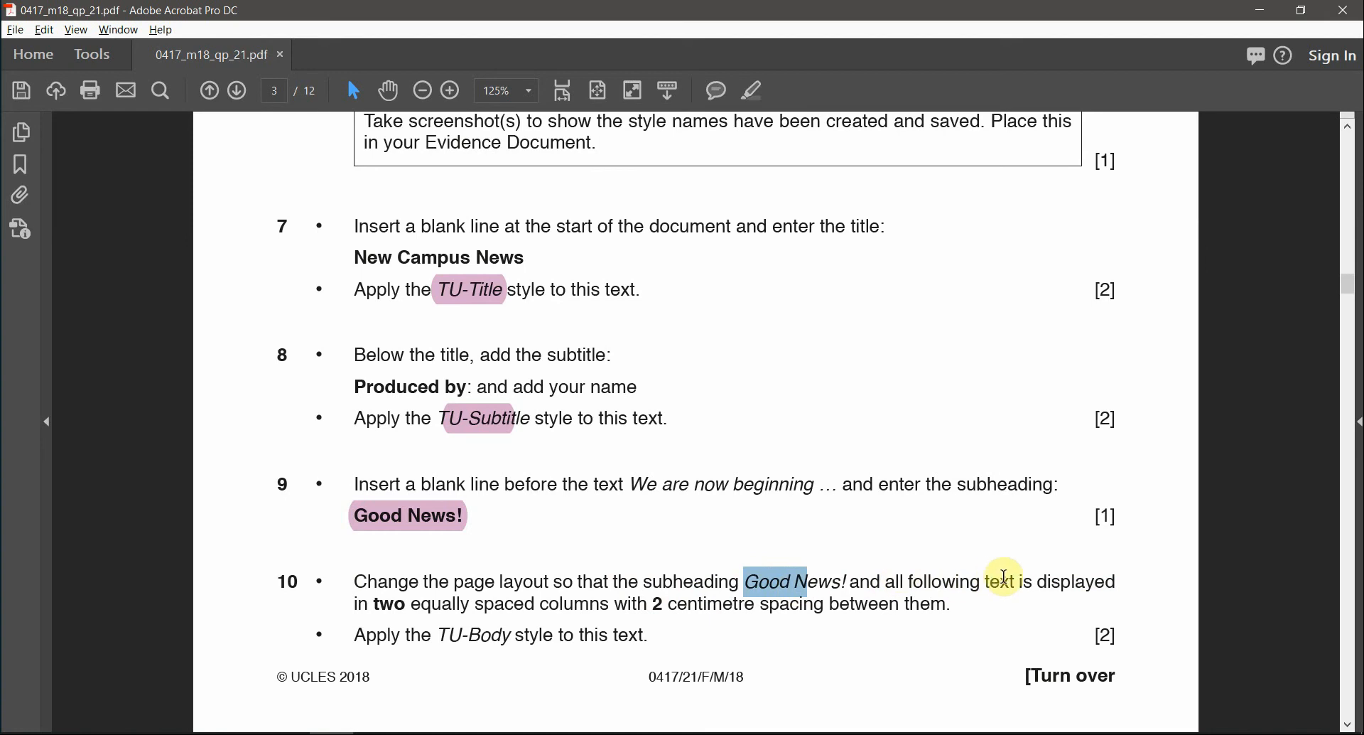
left_click_drag(1017, 576, 1017, 579)
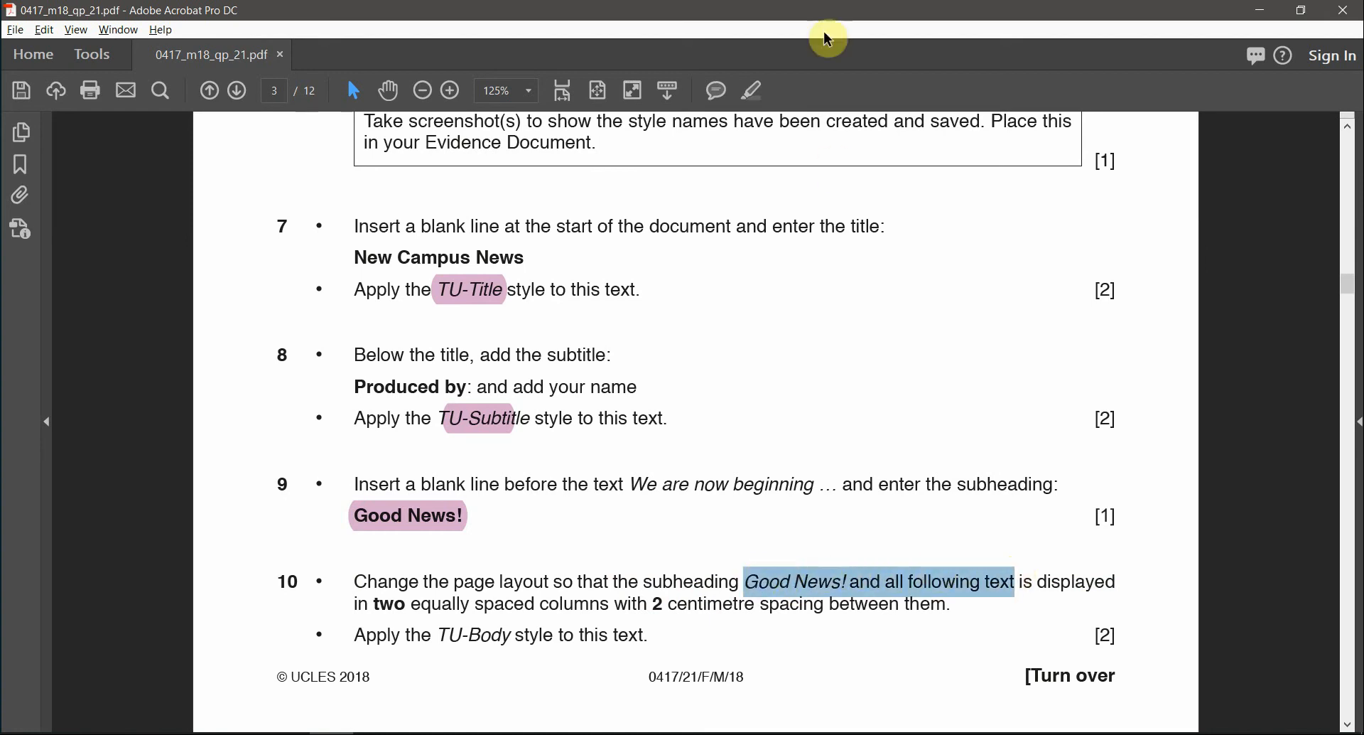
left_click(753, 91)
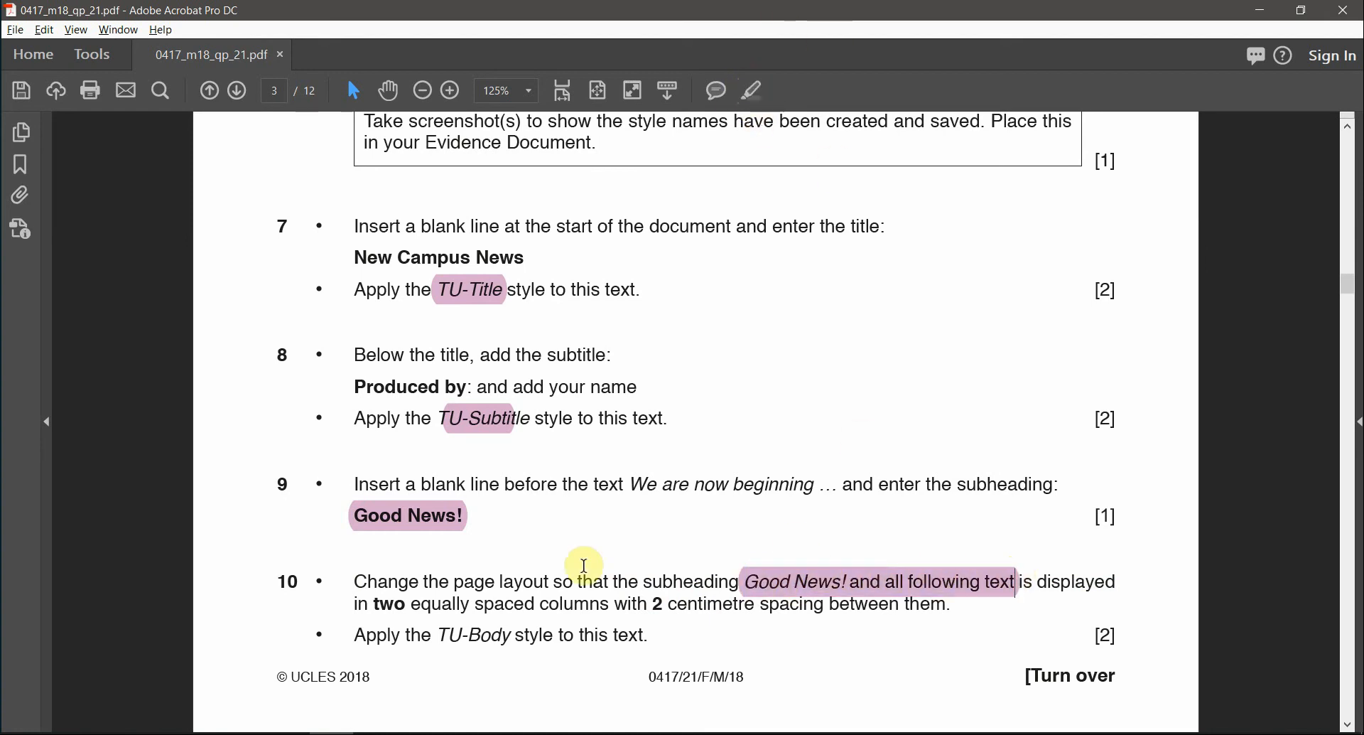
left_click_drag(380, 610, 823, 606)
left_click(759, 99)
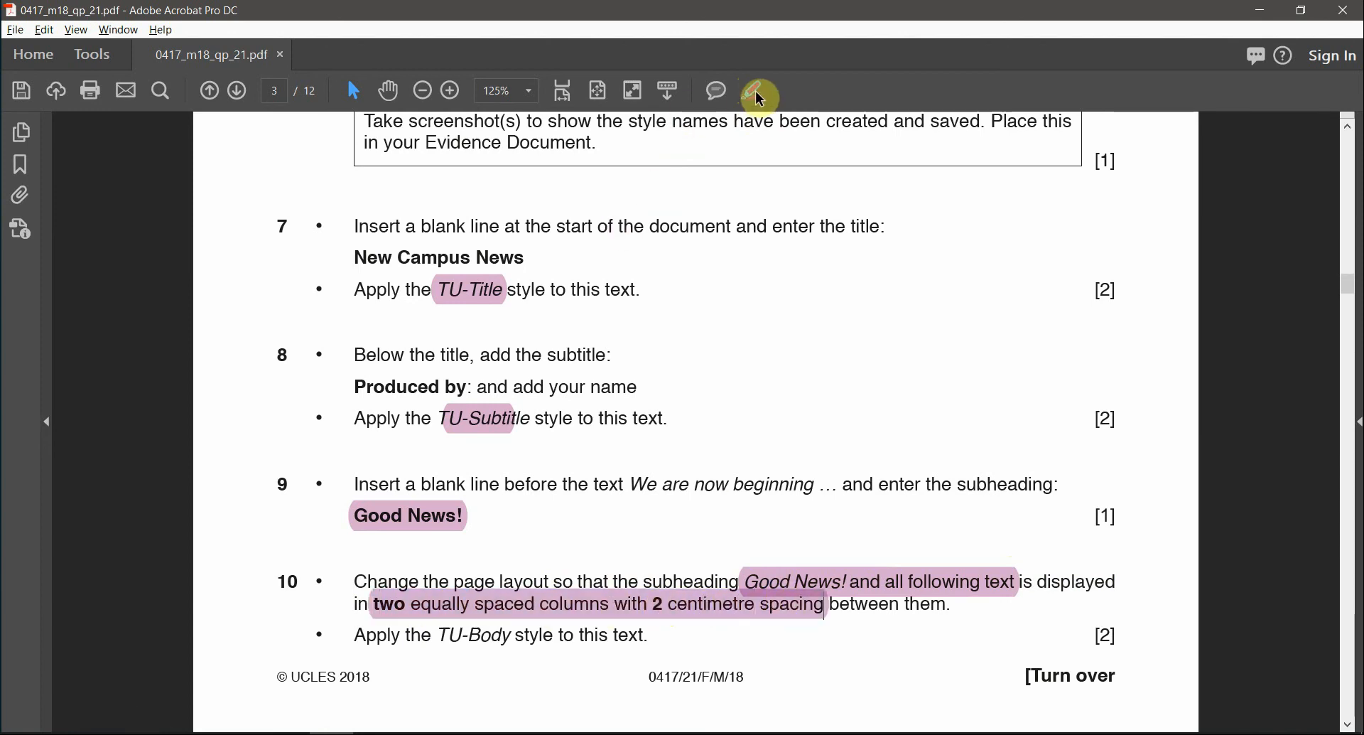
key("alt+Tab")
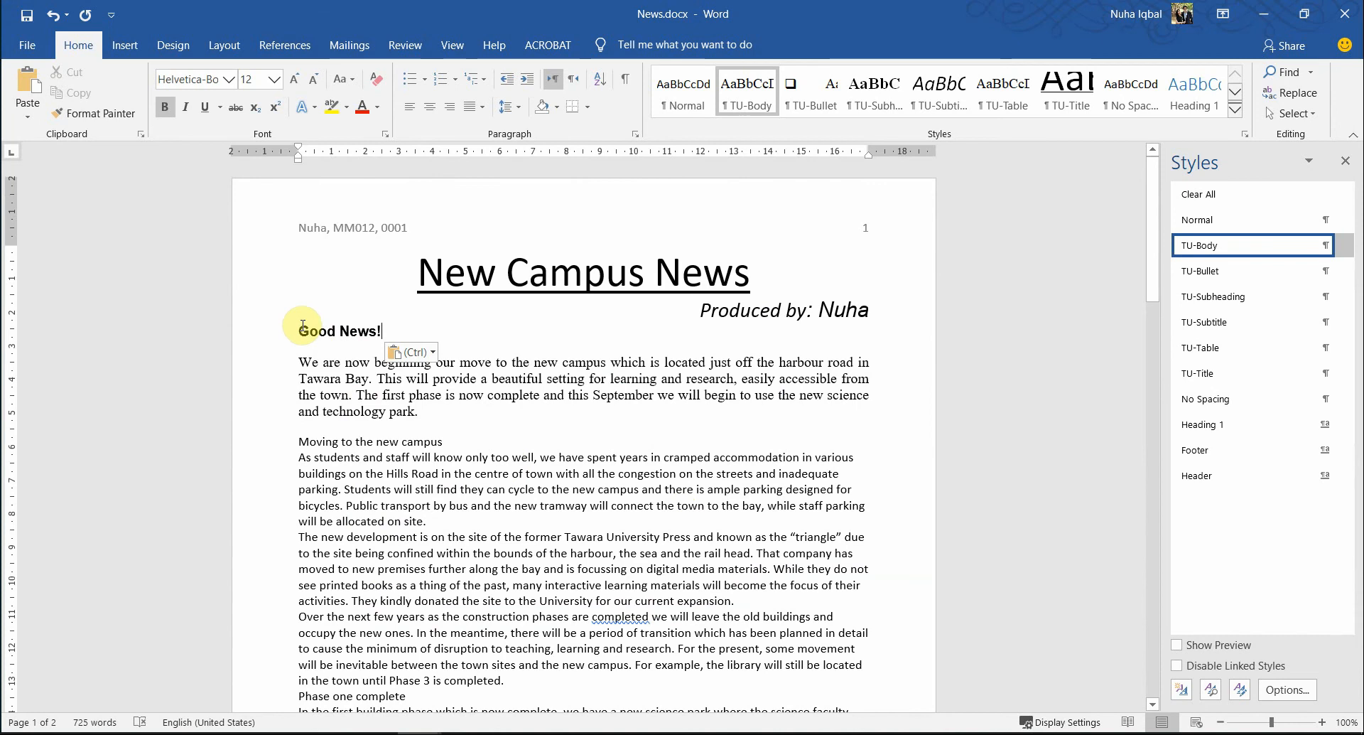
- Select all text from 'Good News!' to the end of the document
left_click_drag(299, 330, 374, 441)
scroll(465, 500, "down", 3)
scroll(465, 500, "down", 15)
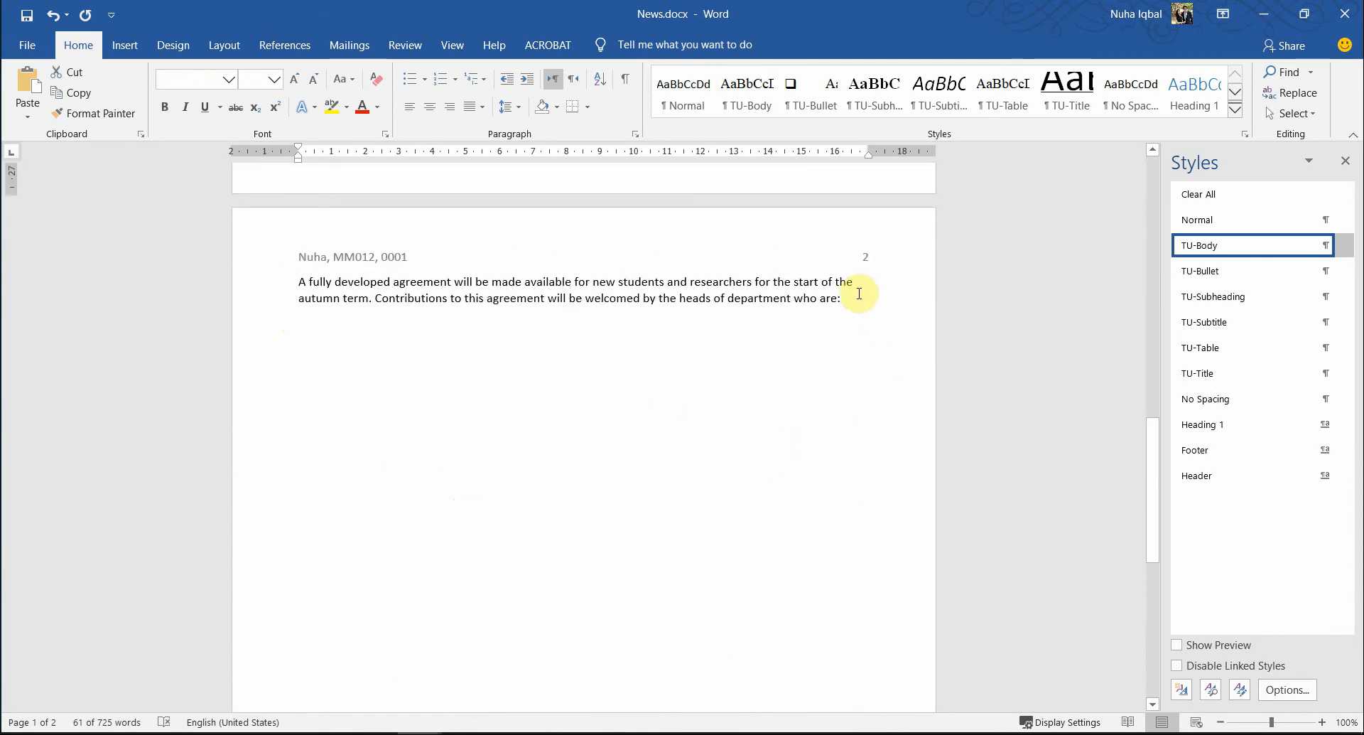
left_click(859, 294, "shift")
scroll(706, 604, "up", 8)
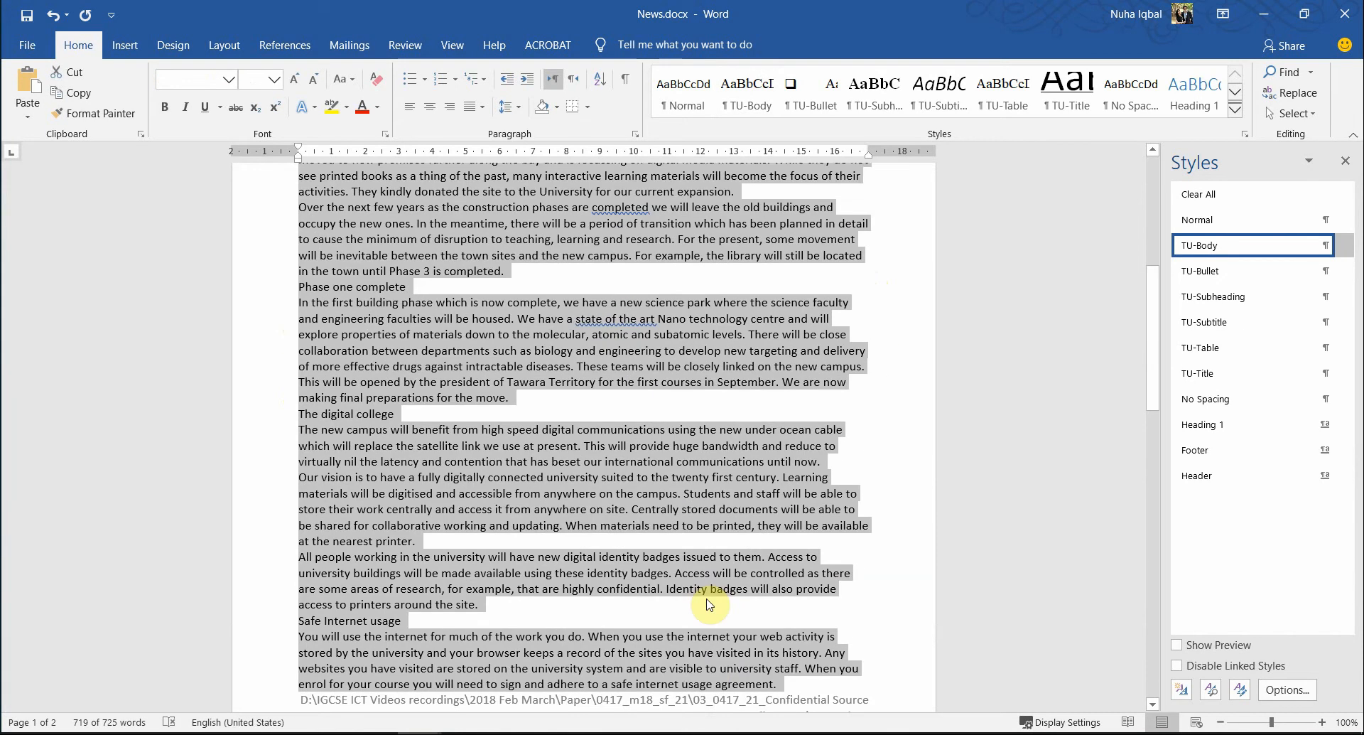
scroll(706, 603, "down", 8)
scroll(703, 601, "up", 16)
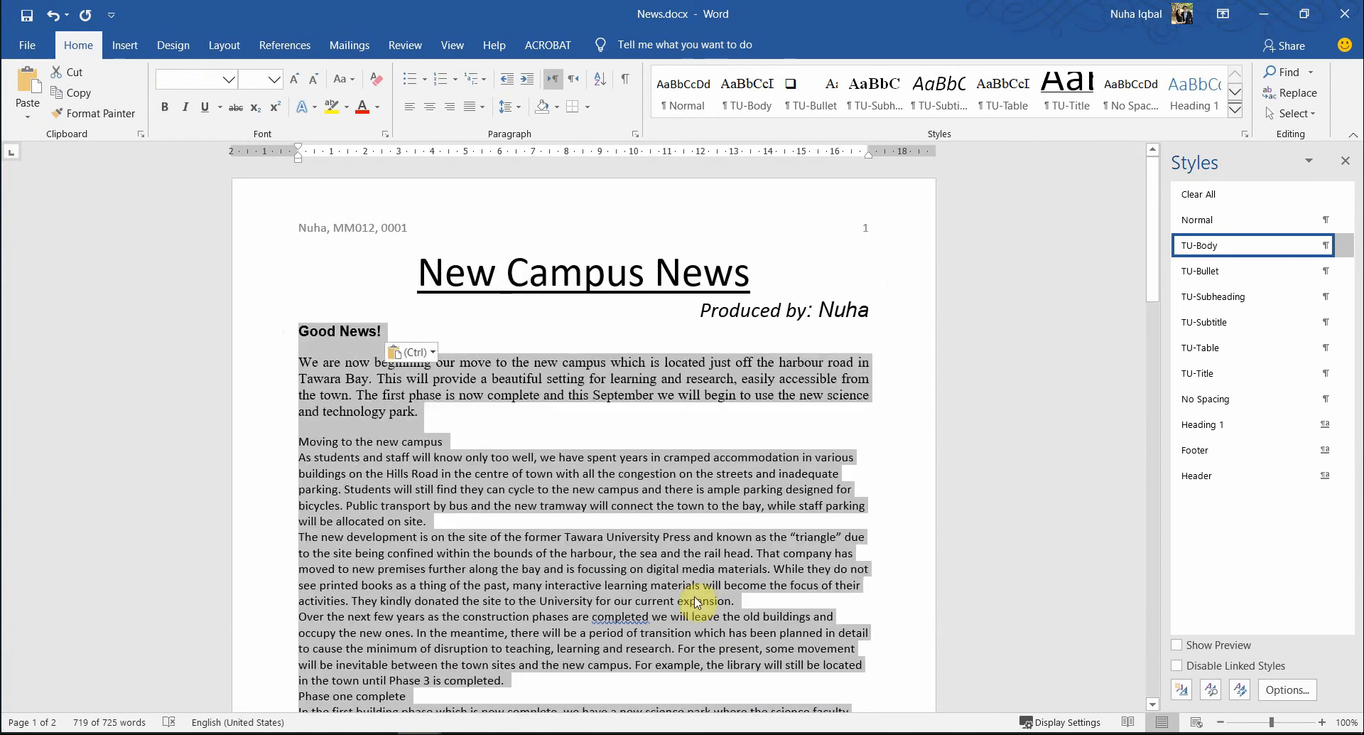
key("alt+Tab")
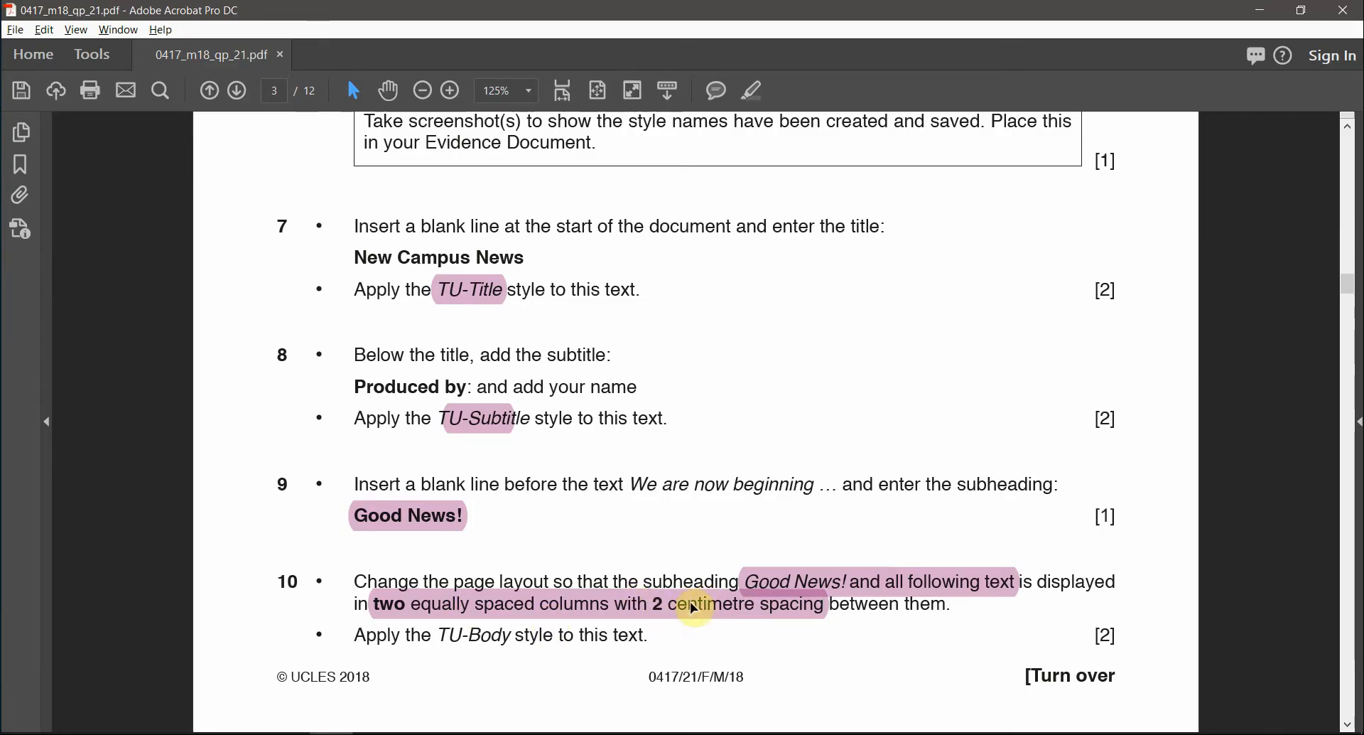
key("alt+Tab")
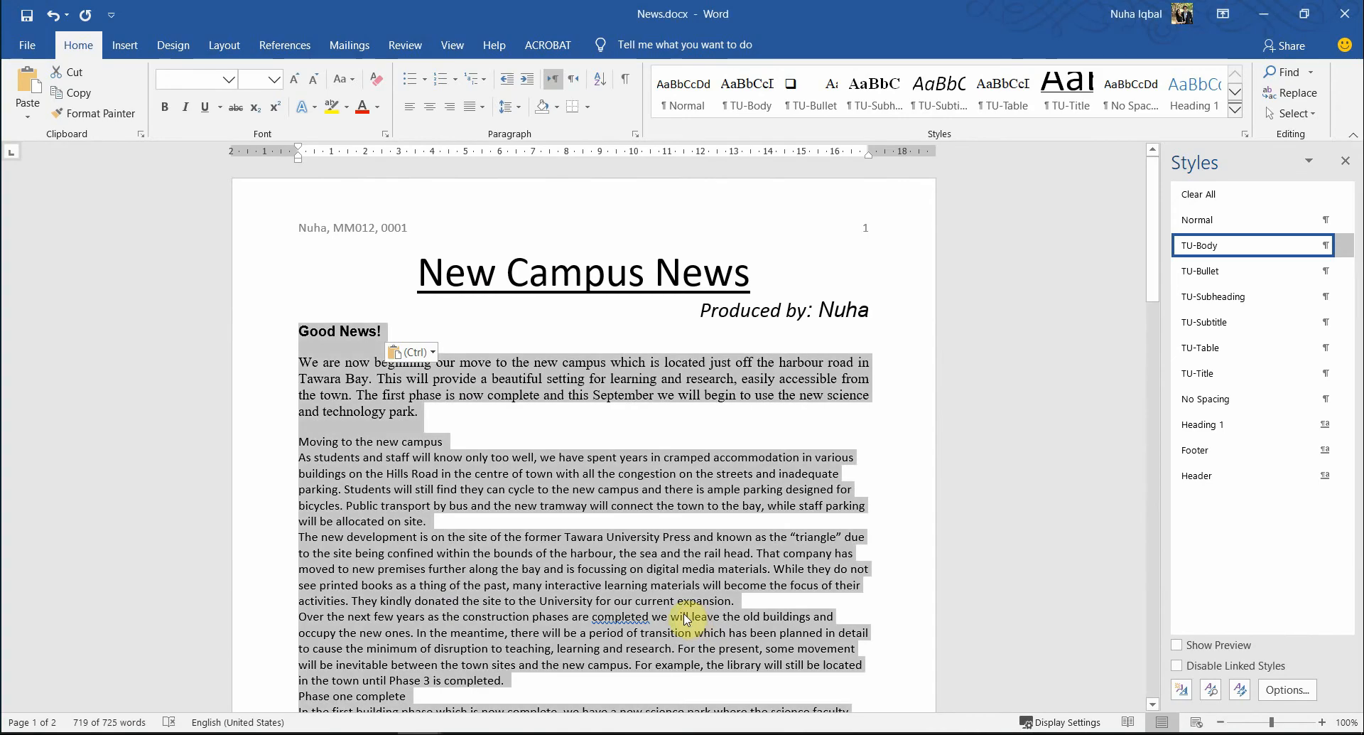
- Set the selected text to two columns with 2 cm spacing through More Columns
left_click(224, 45)
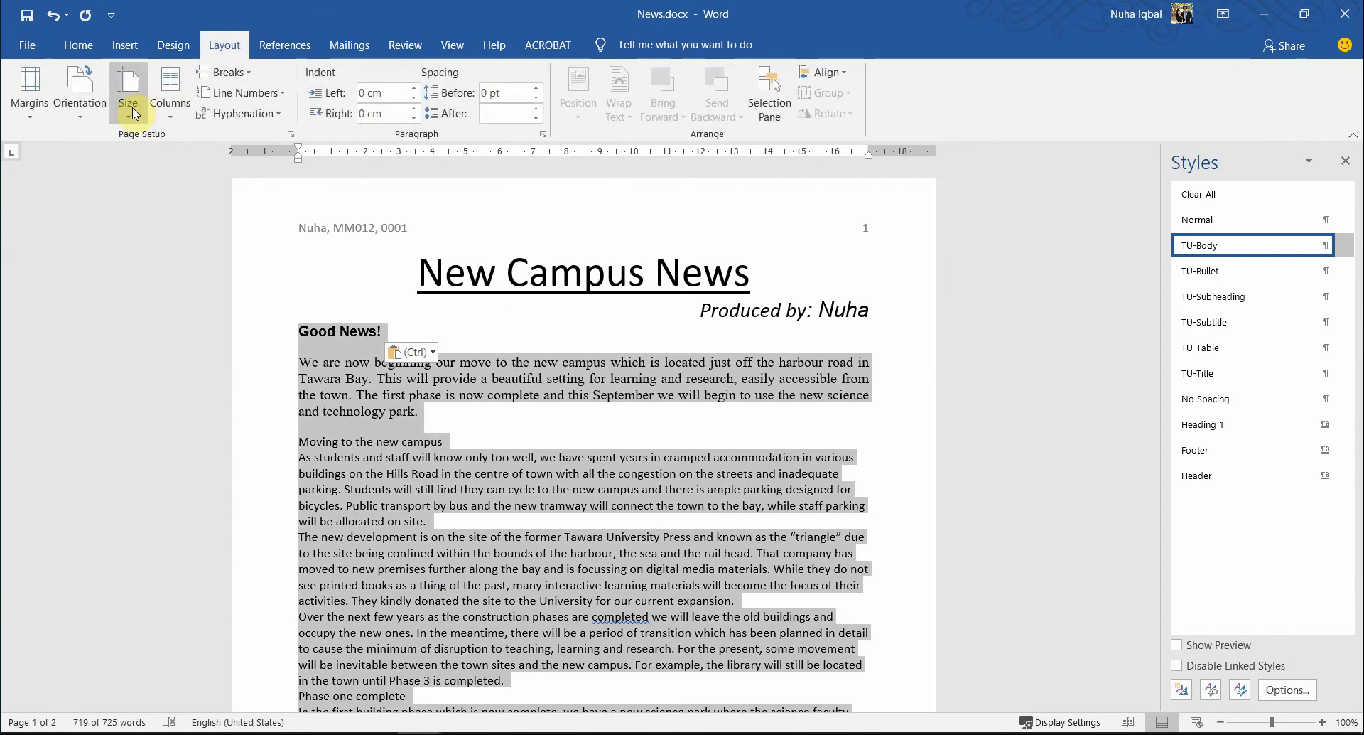
left_click(165, 108)
left_click(193, 183)
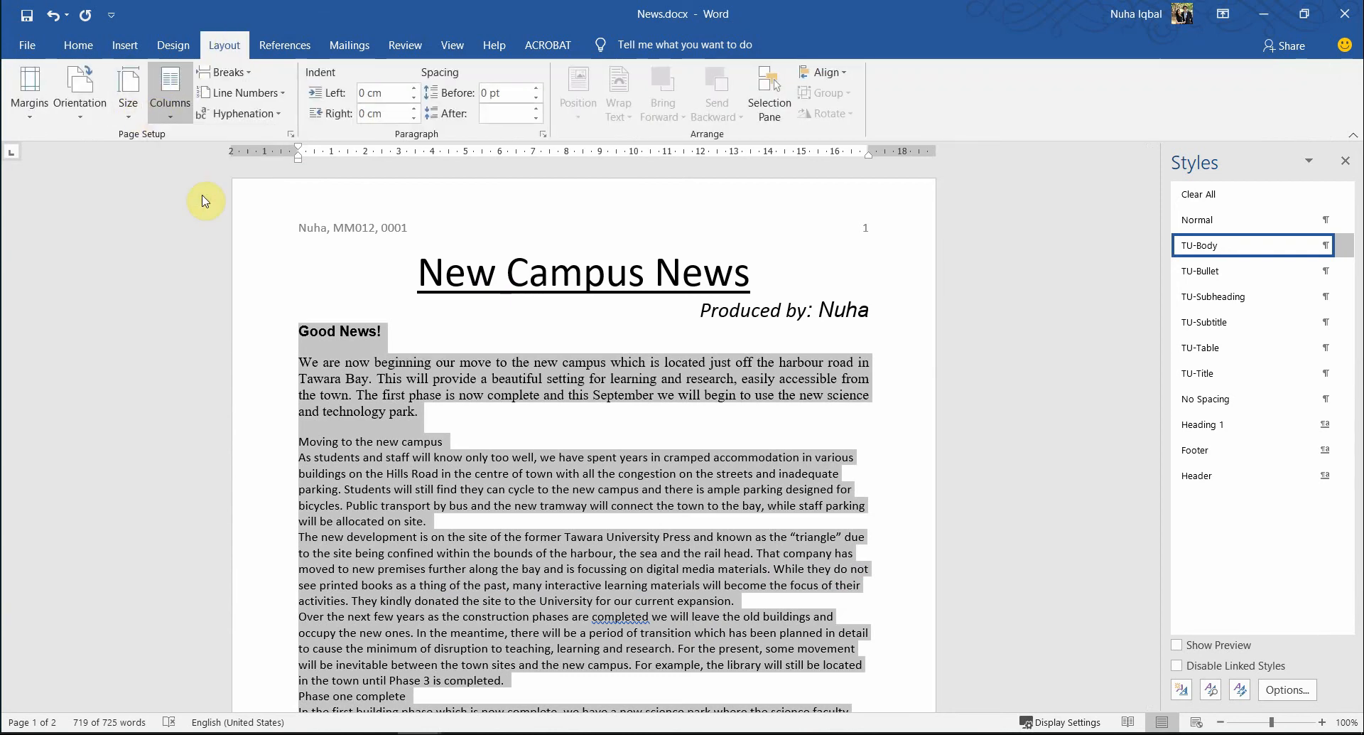
left_click(176, 122)
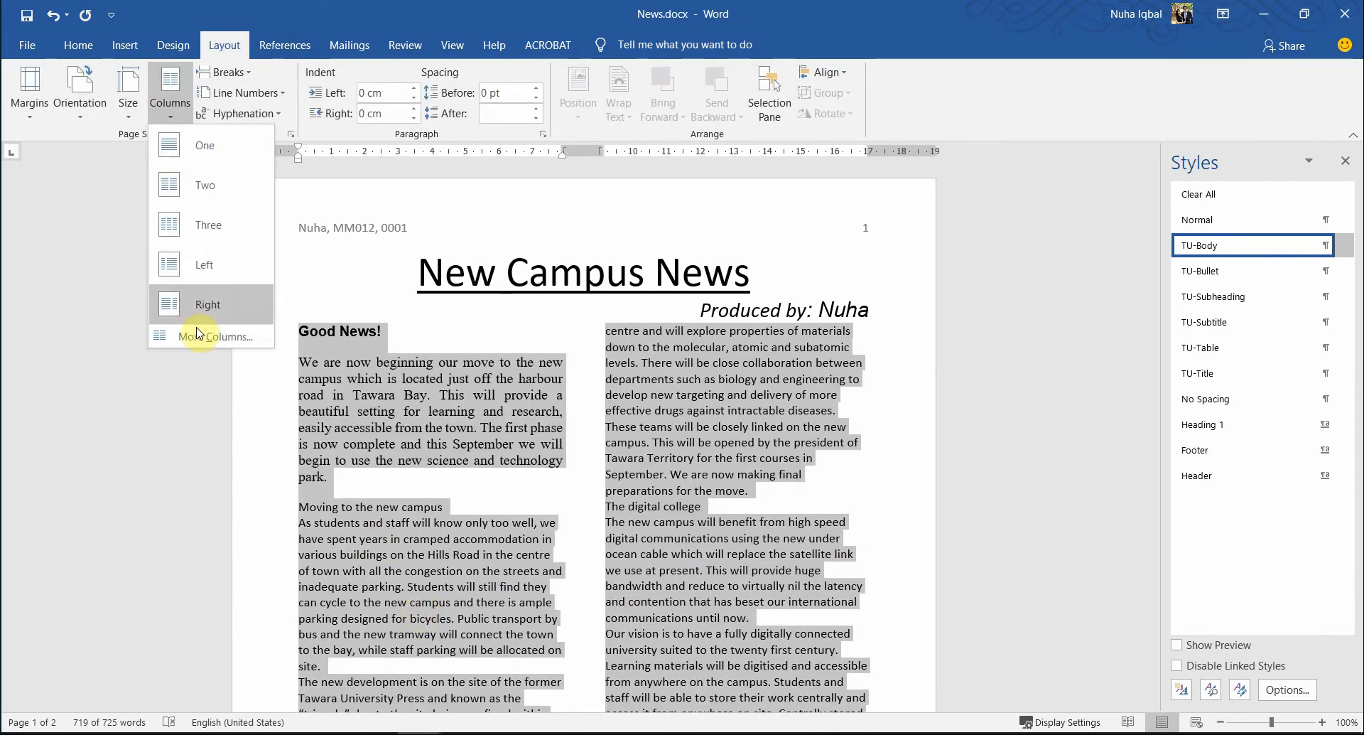
left_click(201, 337)
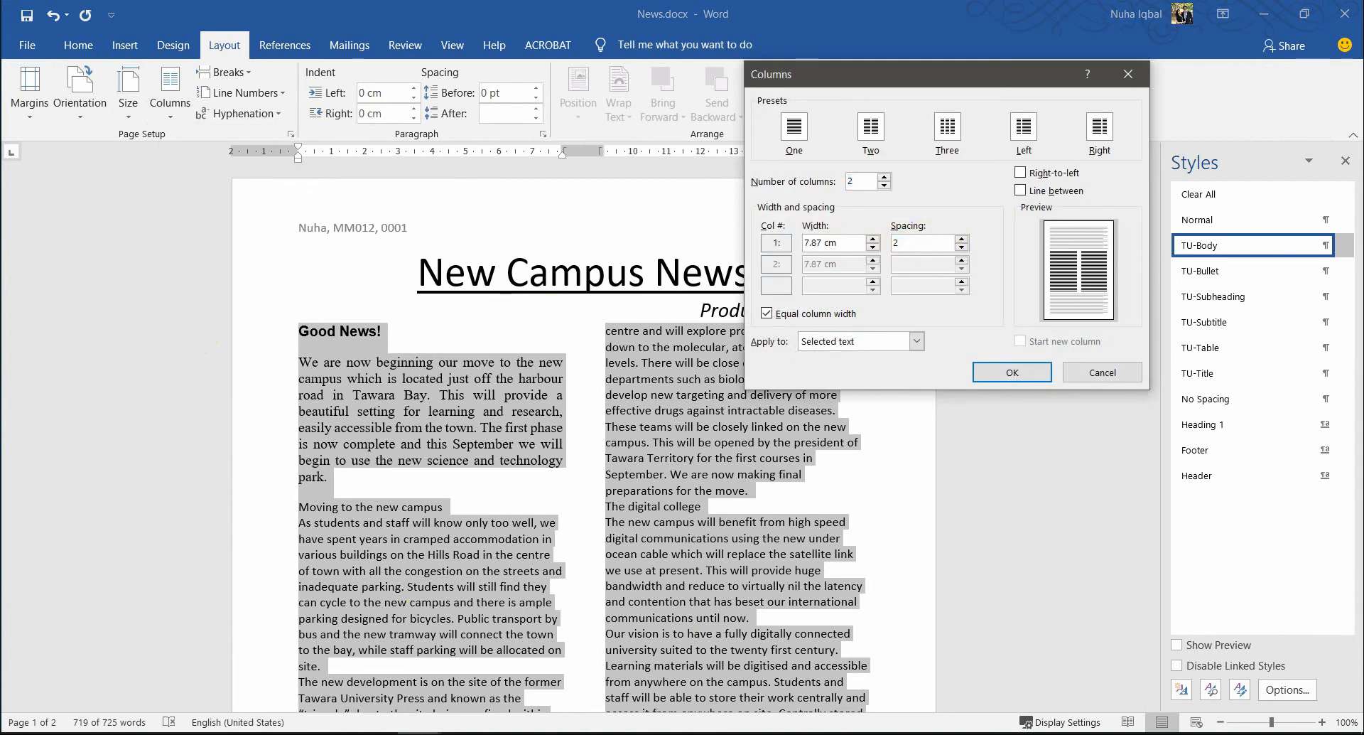
left_click(998, 374)
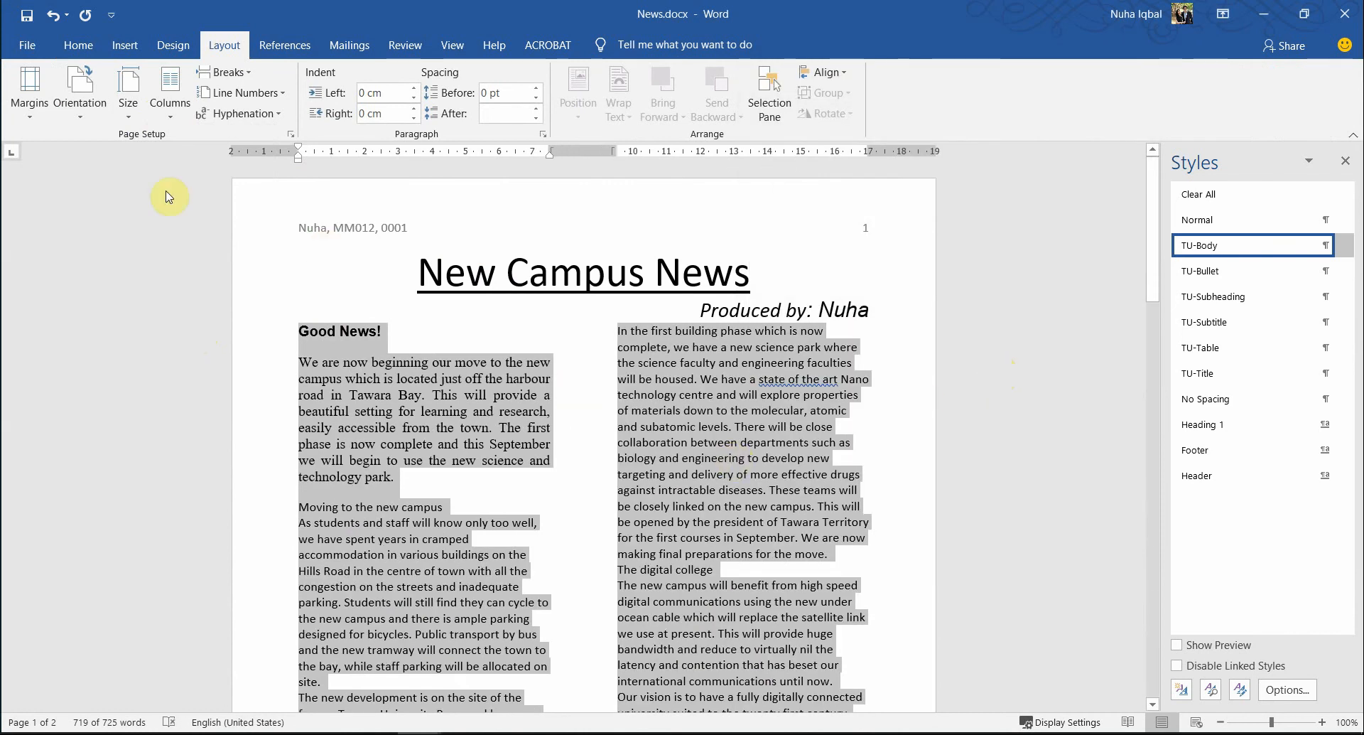
- Reopen the Columns settings to confirm the 2 cm spacing value
left_click(170, 91)
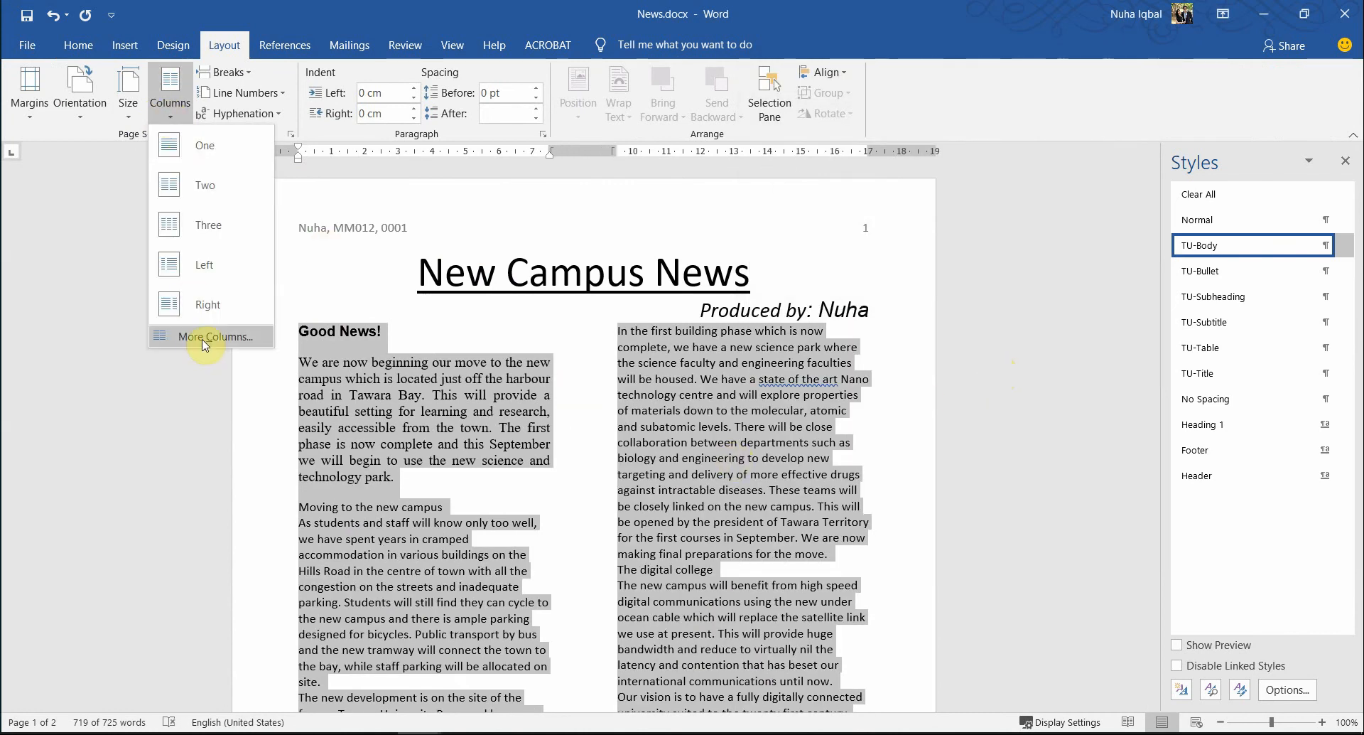
left_click(204, 344)
left_click_drag(925, 244, 888, 240)
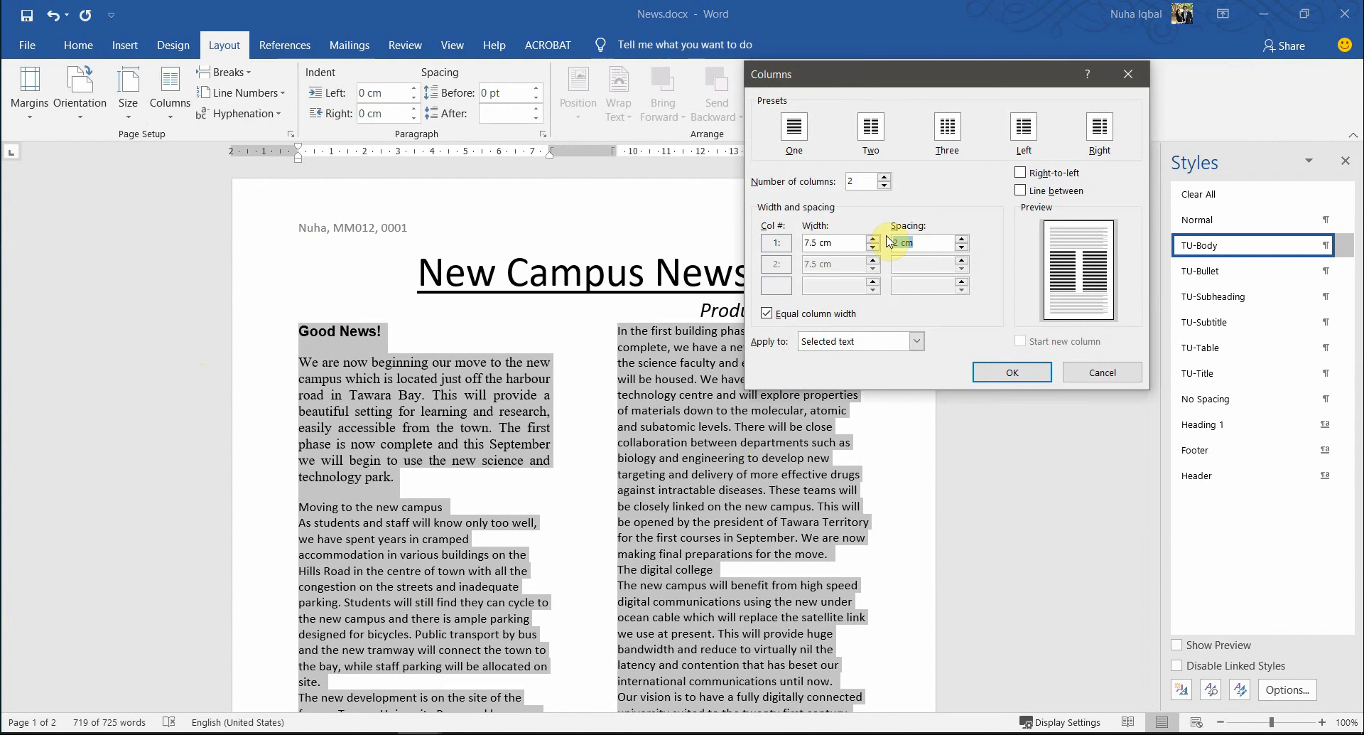
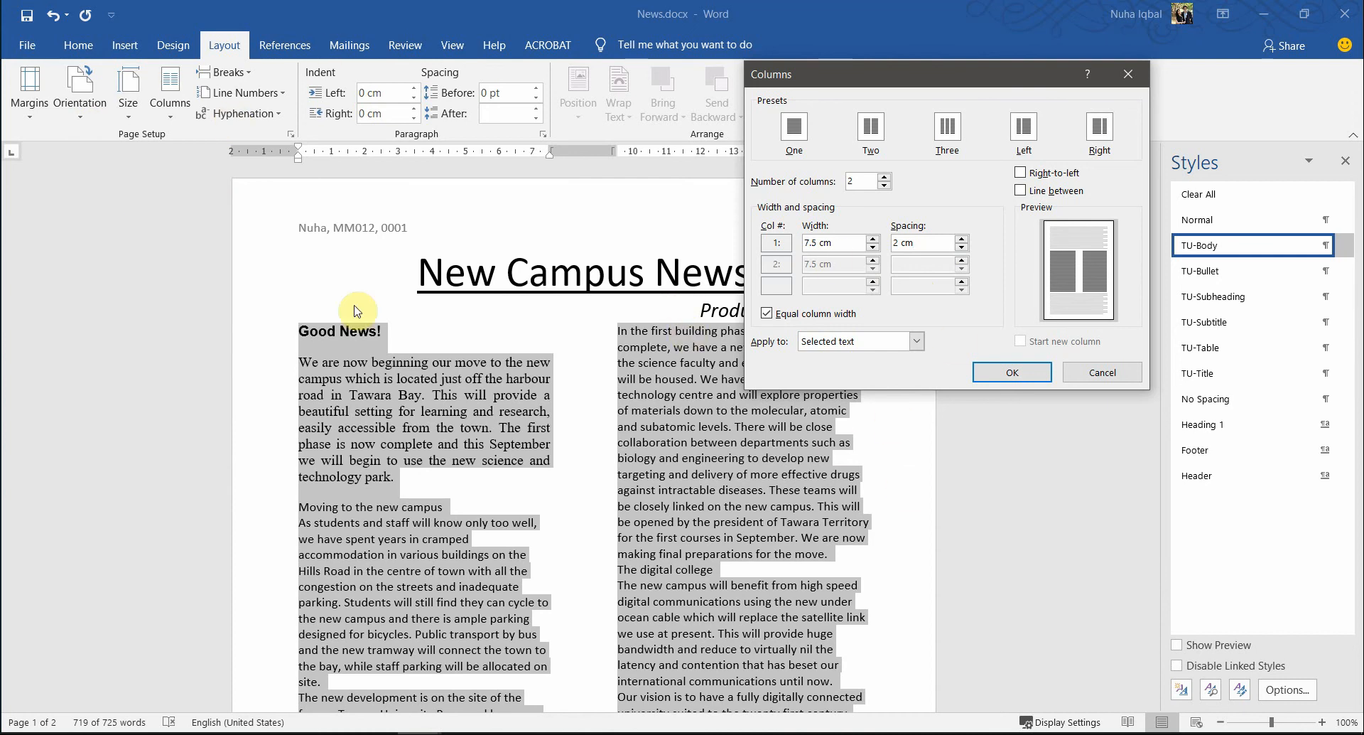
- Apply the two-column layout with 2 cm spacing, then bring up the exam paper
left_click(1016, 373)
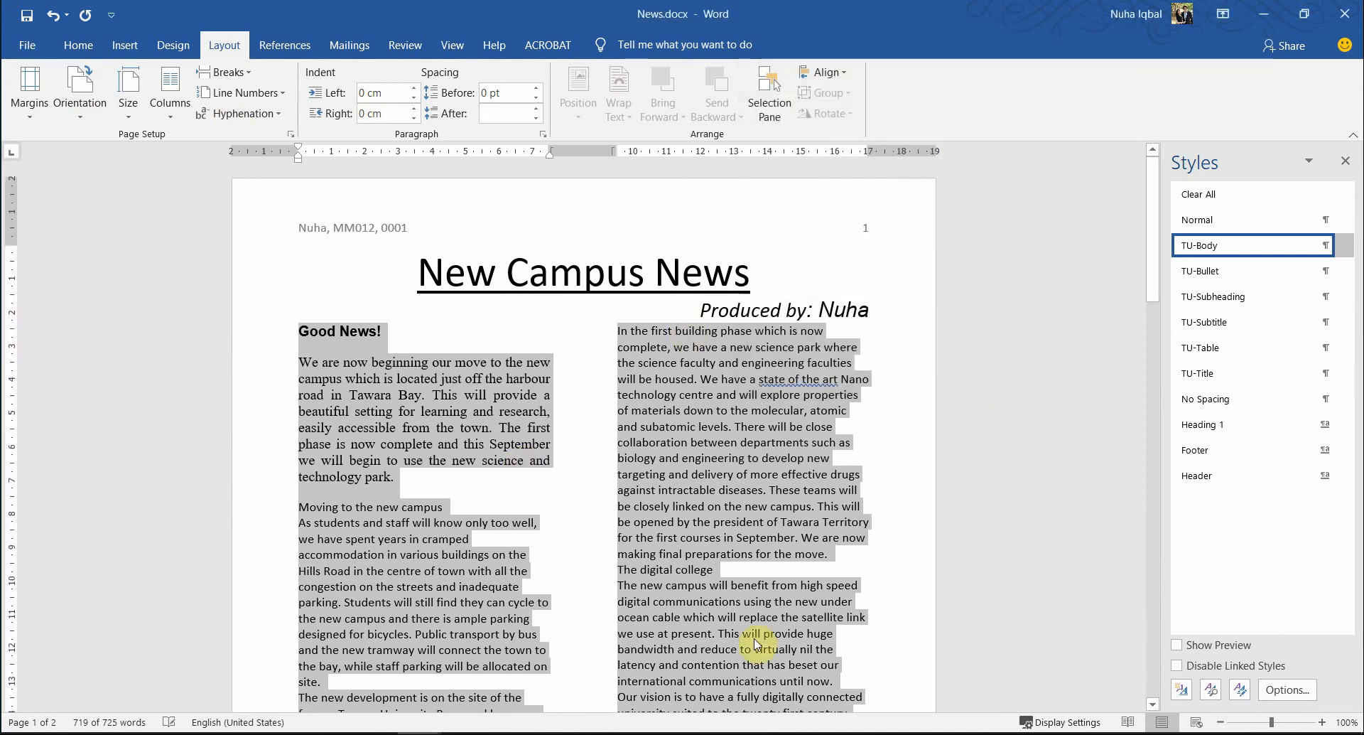
left_click(700, 523)
key("alt+Tab")
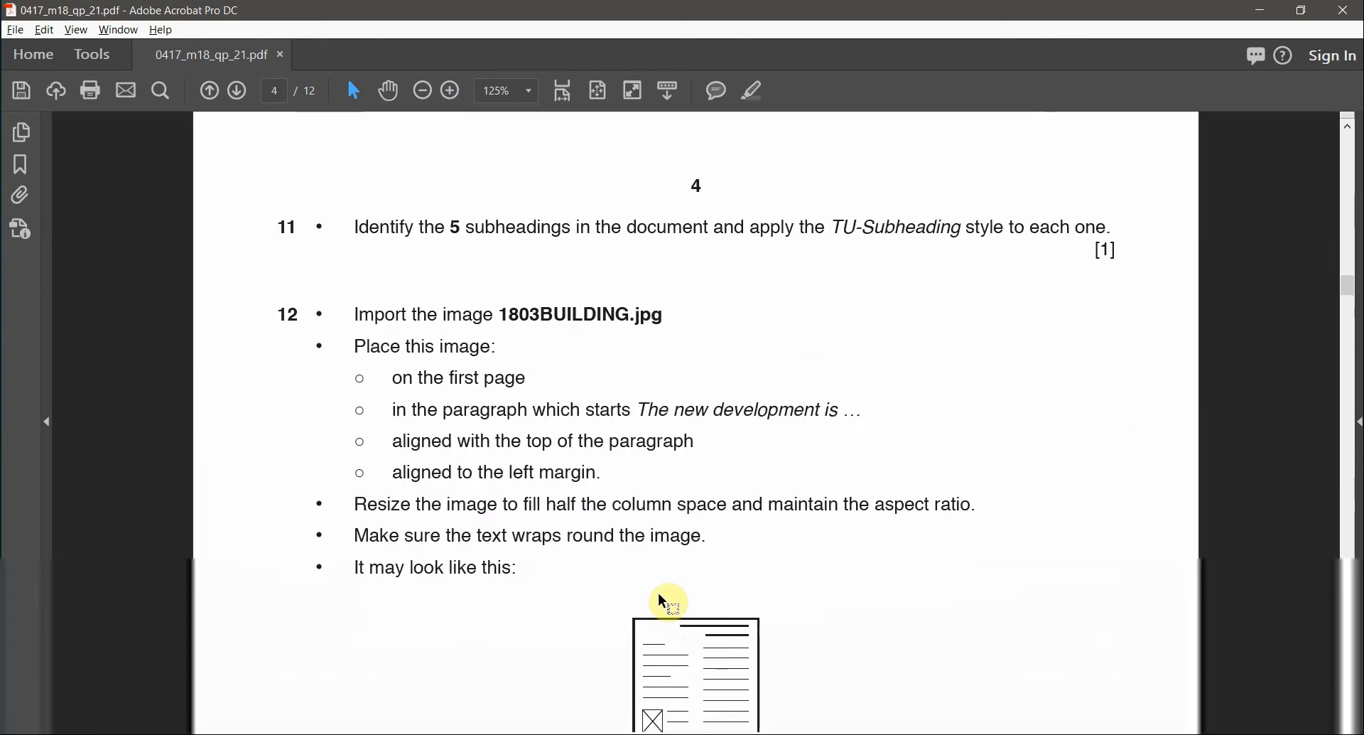
- Highlight 'TU-Body' in task 10 of the exam paper in pink as done
scroll(658, 593, "up", 5)
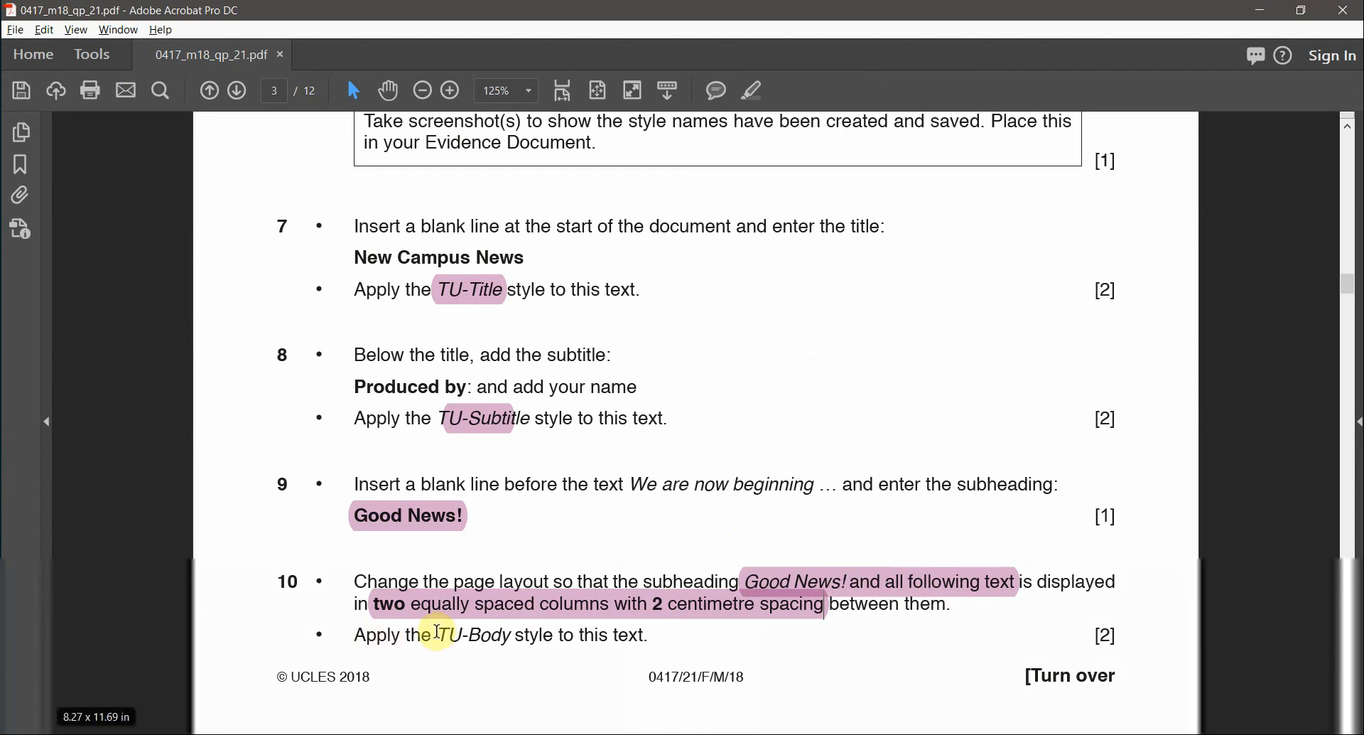
left_click_drag(438, 634, 512, 635)
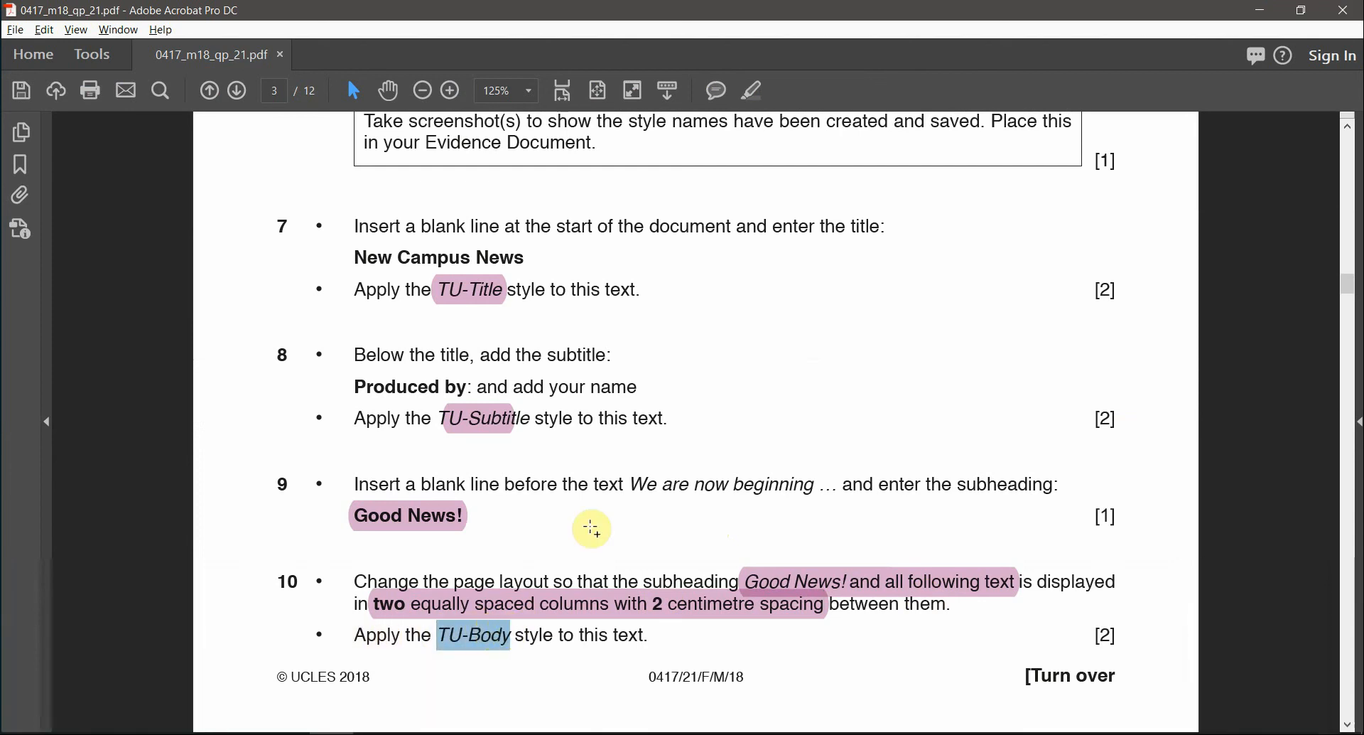
left_click(757, 93)
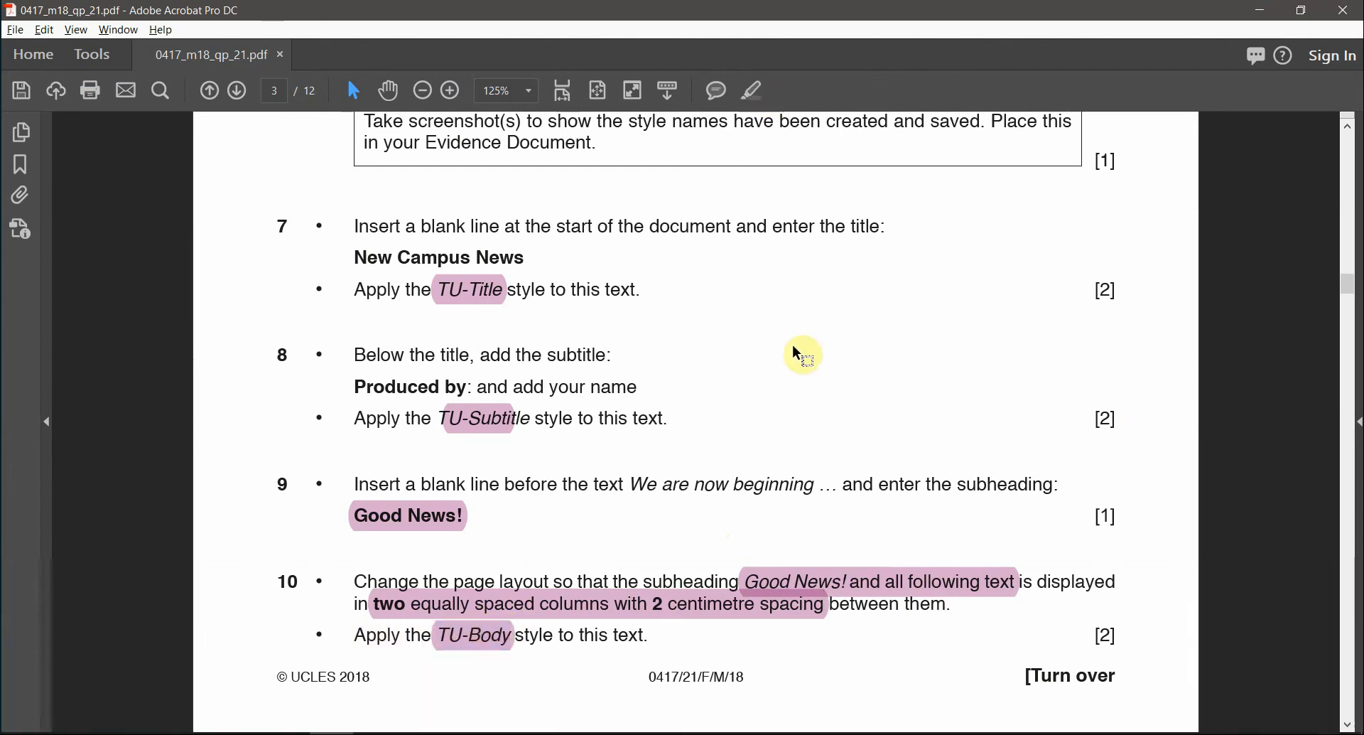
key("alt+Tab")
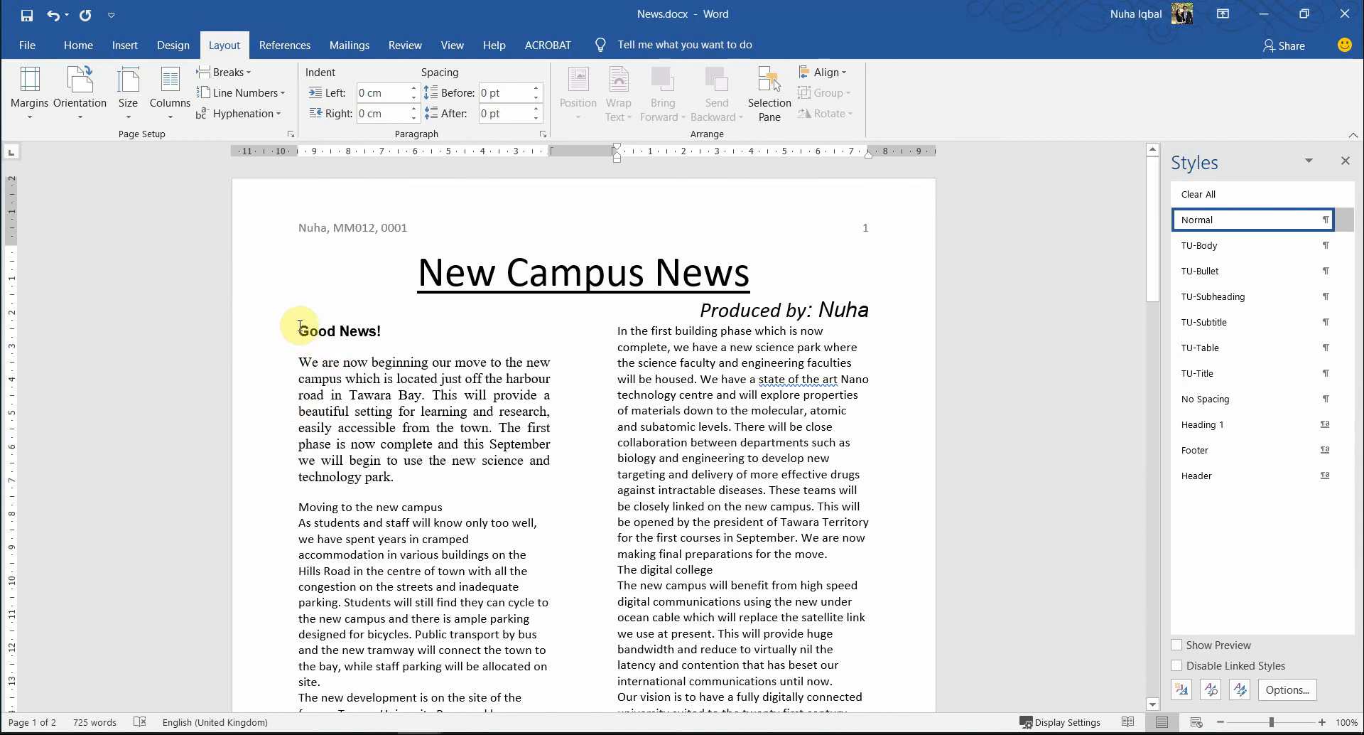
- Apply the TU-Body style to everything from 'Good News!' to the end of the newsletter
left_click(391, 426)
scroll(502, 398, "down", 12)
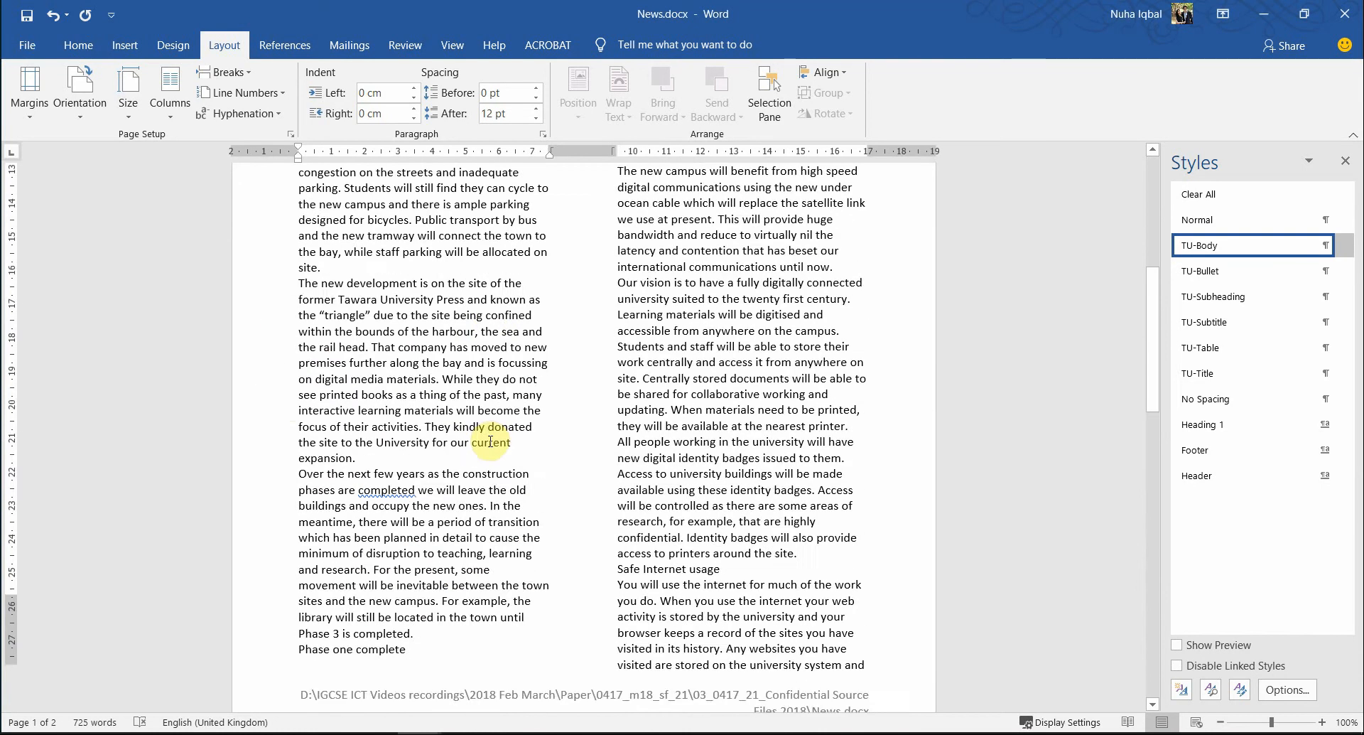
left_click(478, 577, "shift")
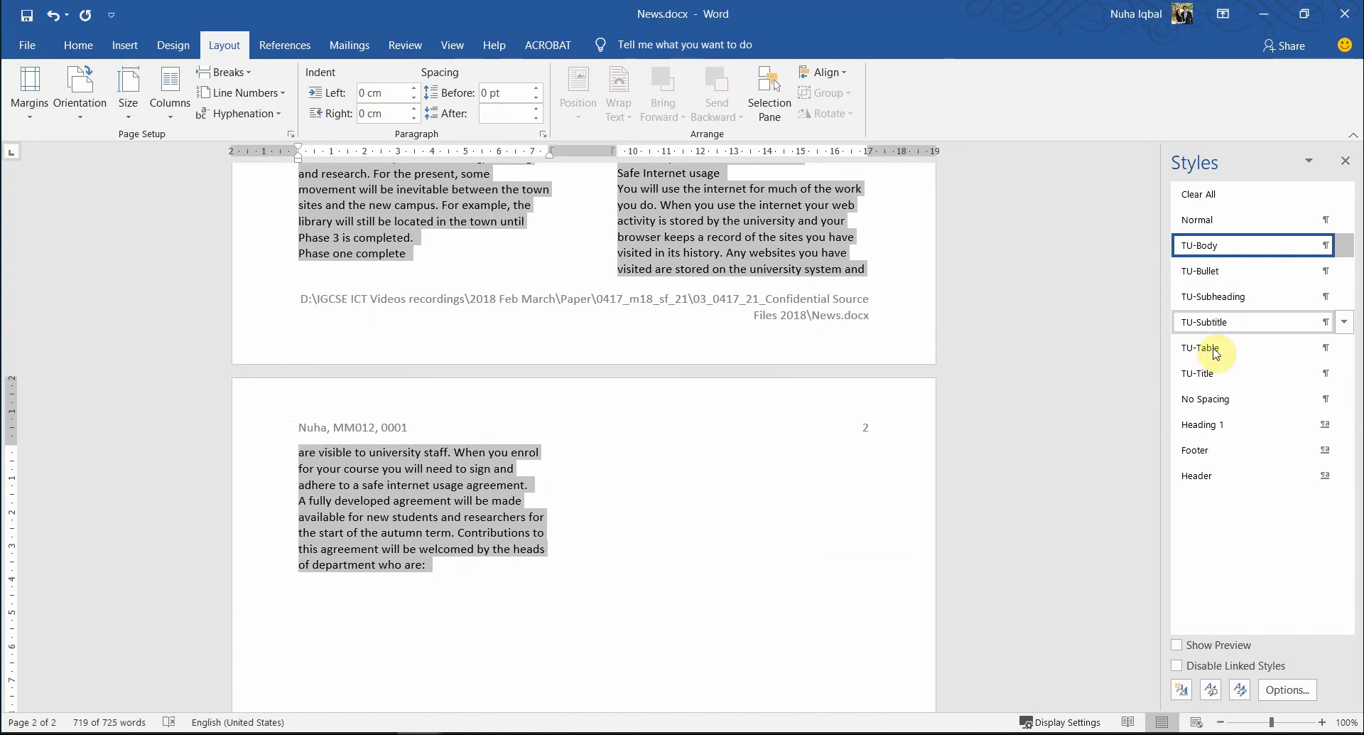
left_click(1222, 253)
scroll(795, 533, "up", 10)
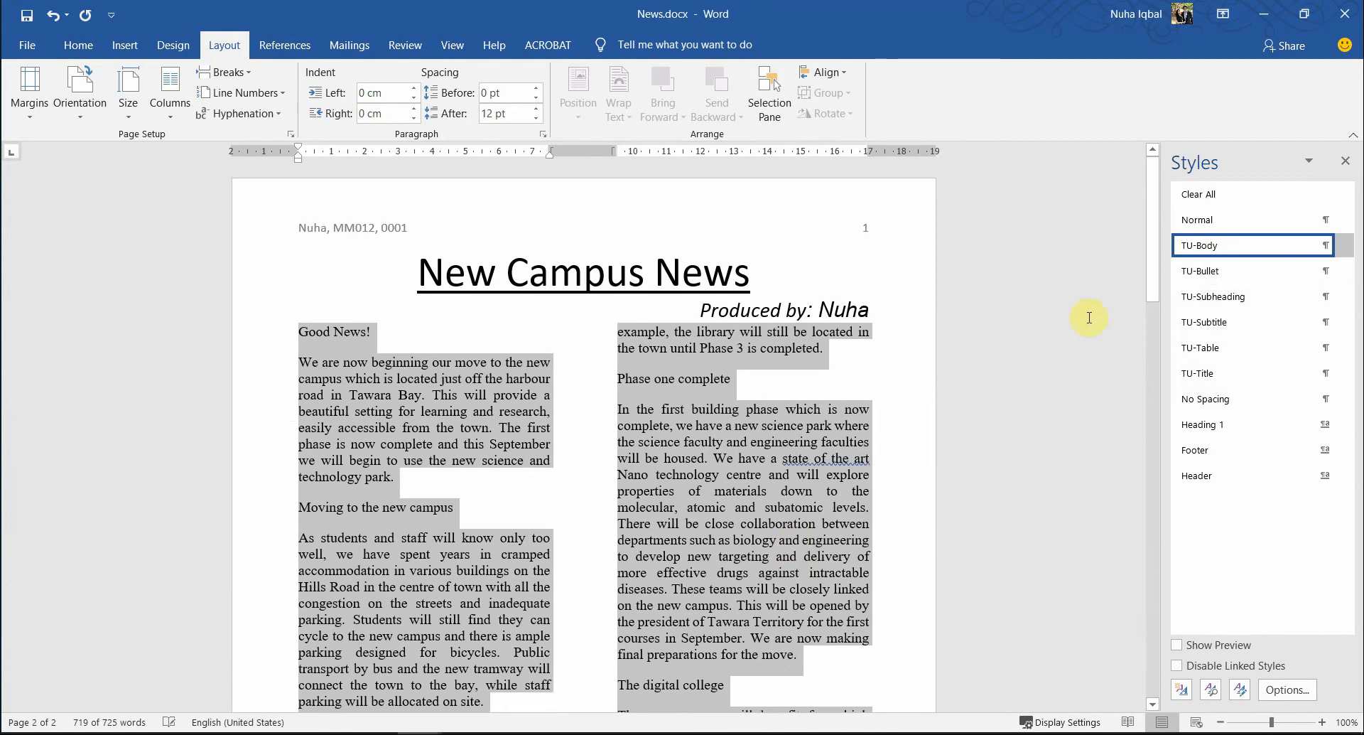
mouse_move(1230, 250)
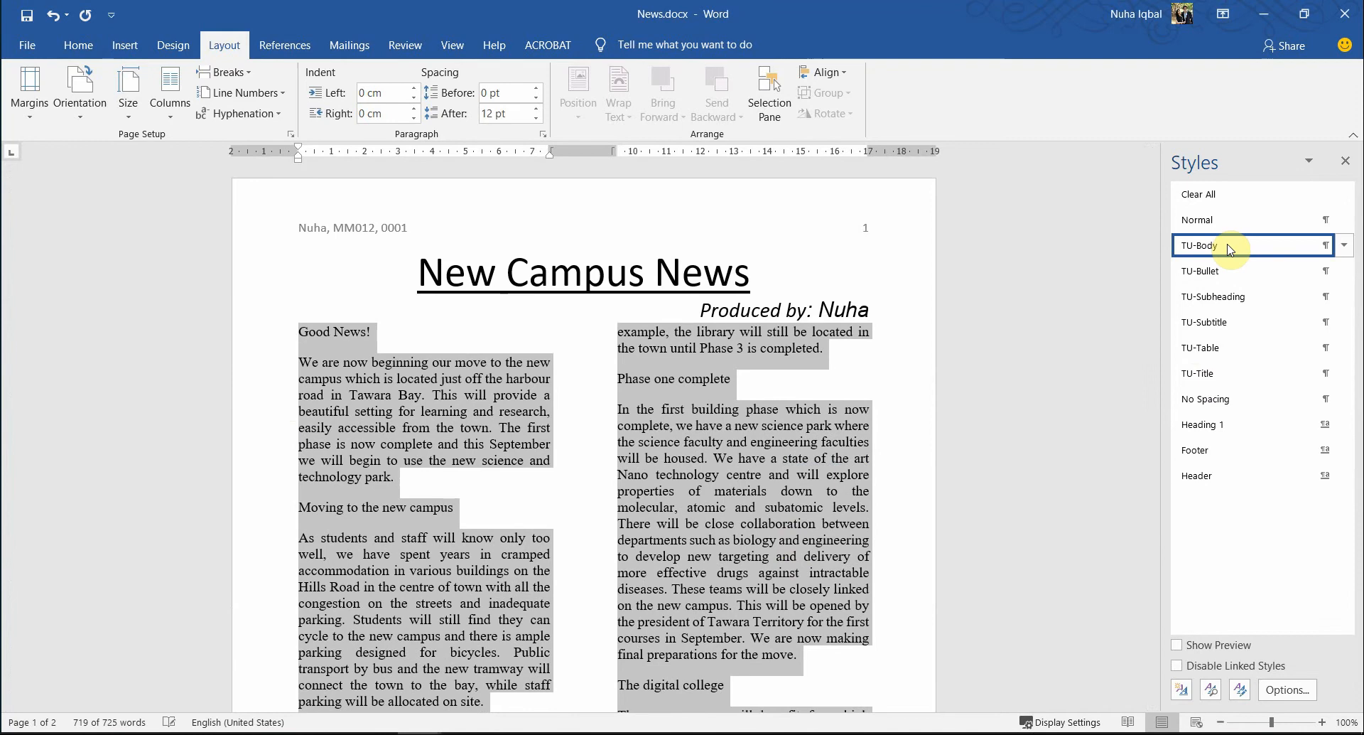
left_click(691, 520)
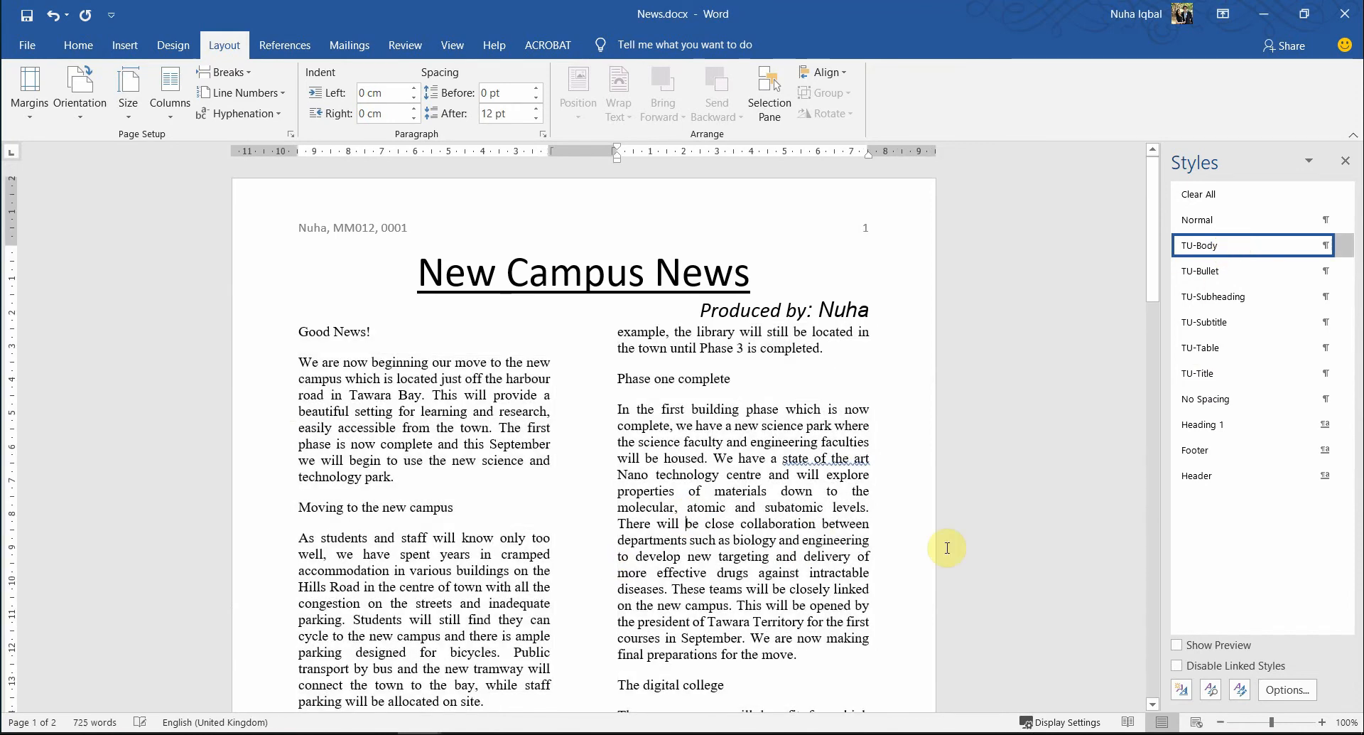
key("alt+Tab")
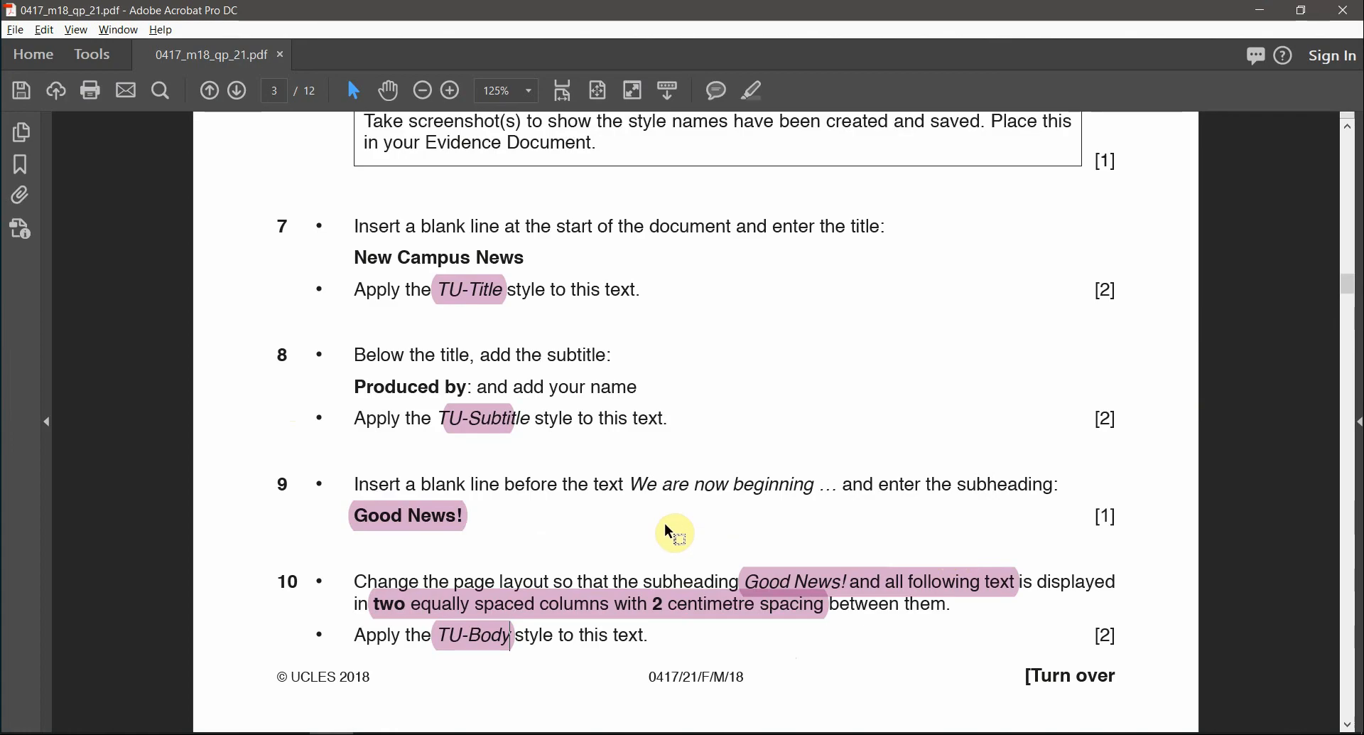
- Highlight '5 subheadings' and 'TU-Subheading' in task 11 in pink
scroll(597, 555, "down", 5)
scroll(599, 554, "up", 5)
scroll(599, 554, "down", 5)
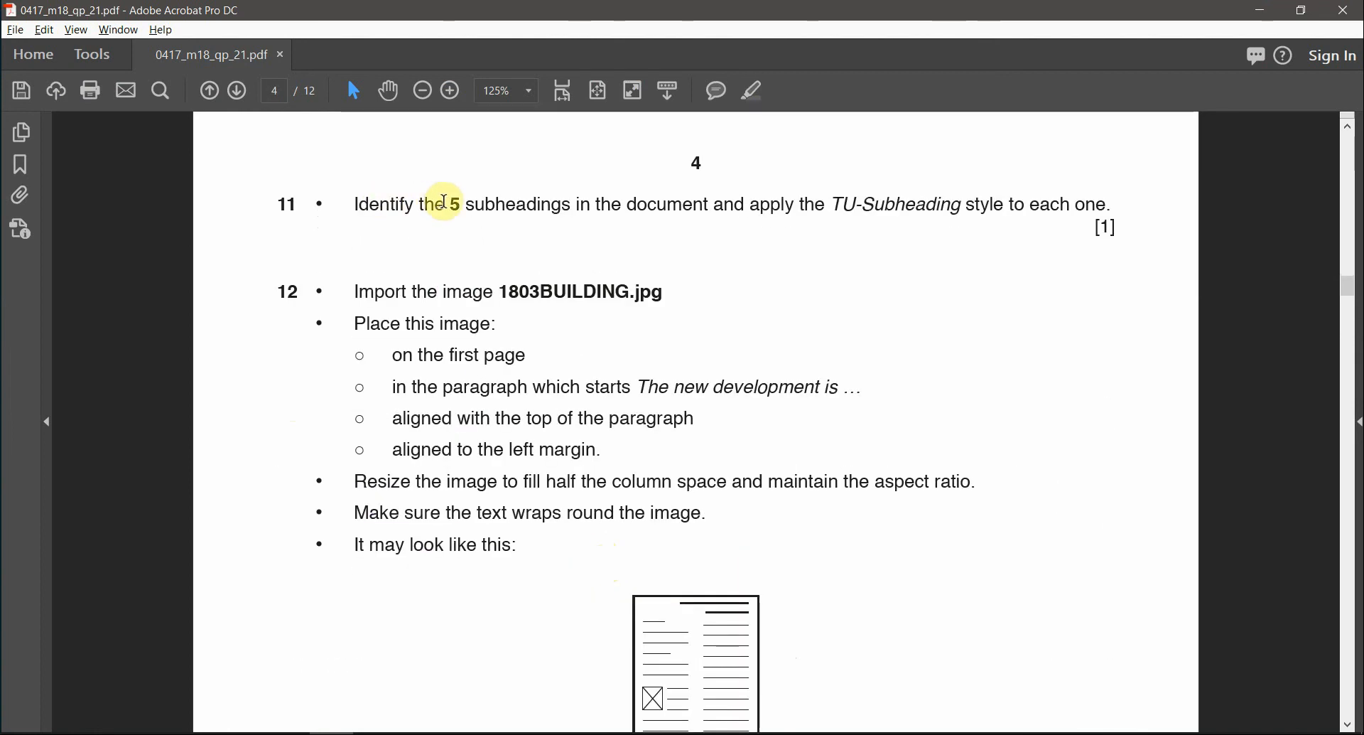
left_click_drag(444, 203, 537, 194)
left_click(752, 94)
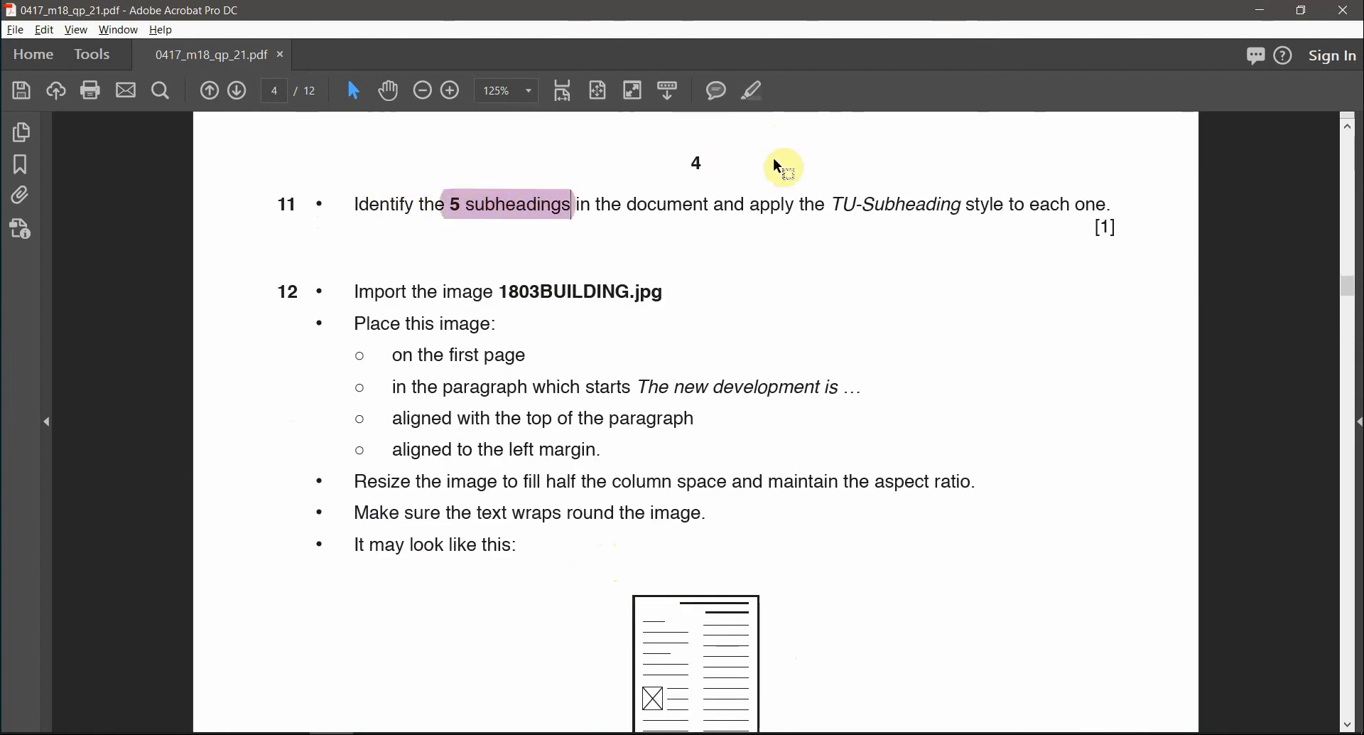
left_click_drag(842, 205, 939, 175)
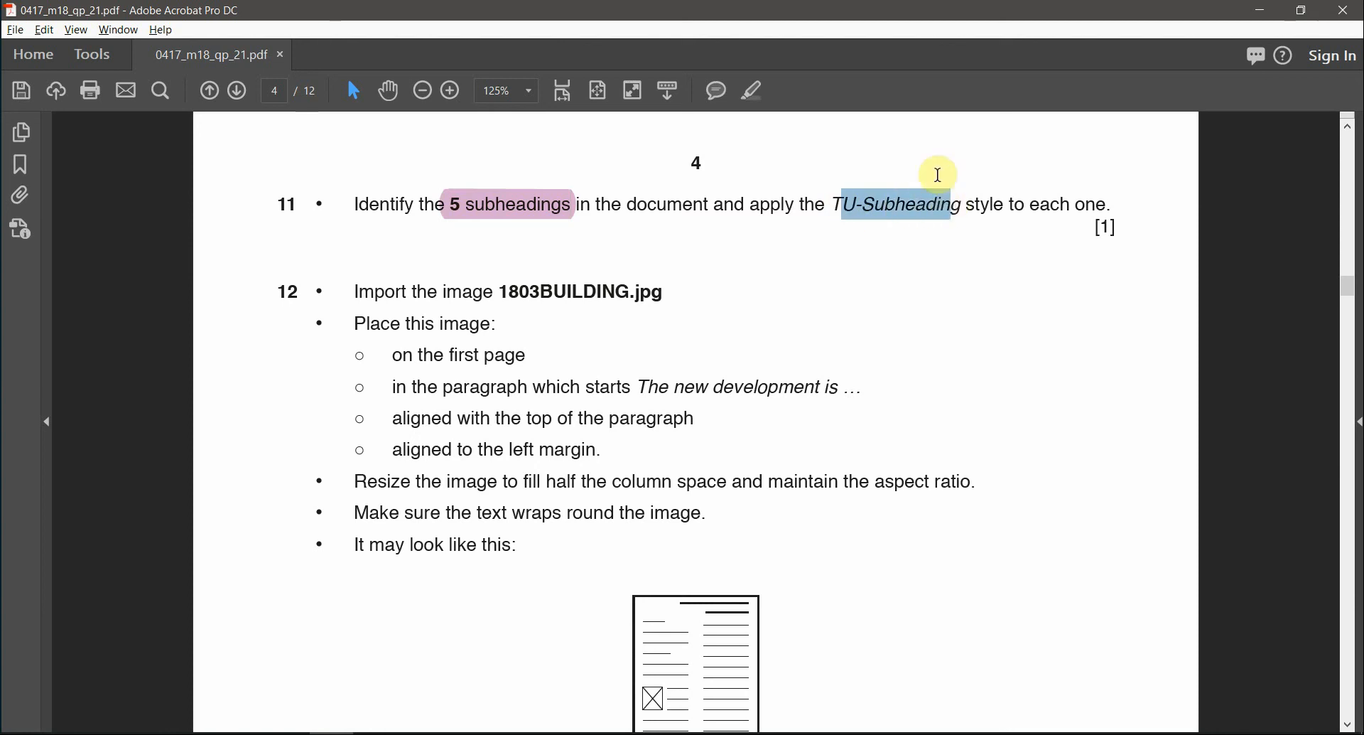
left_click(758, 103)
key("alt+Tab")
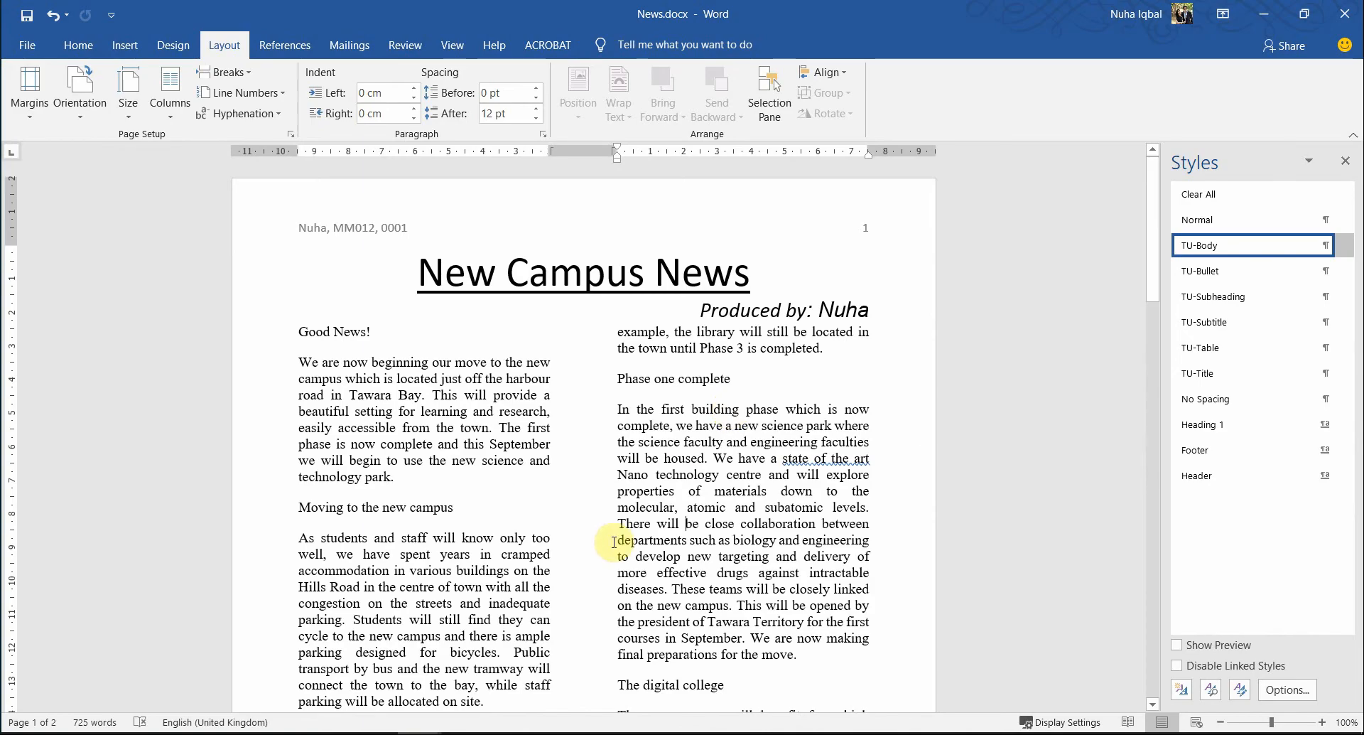
- Select the five subheadings together, from 'Good News!' through 'Safe Internet usage'
triple_click(358, 333)
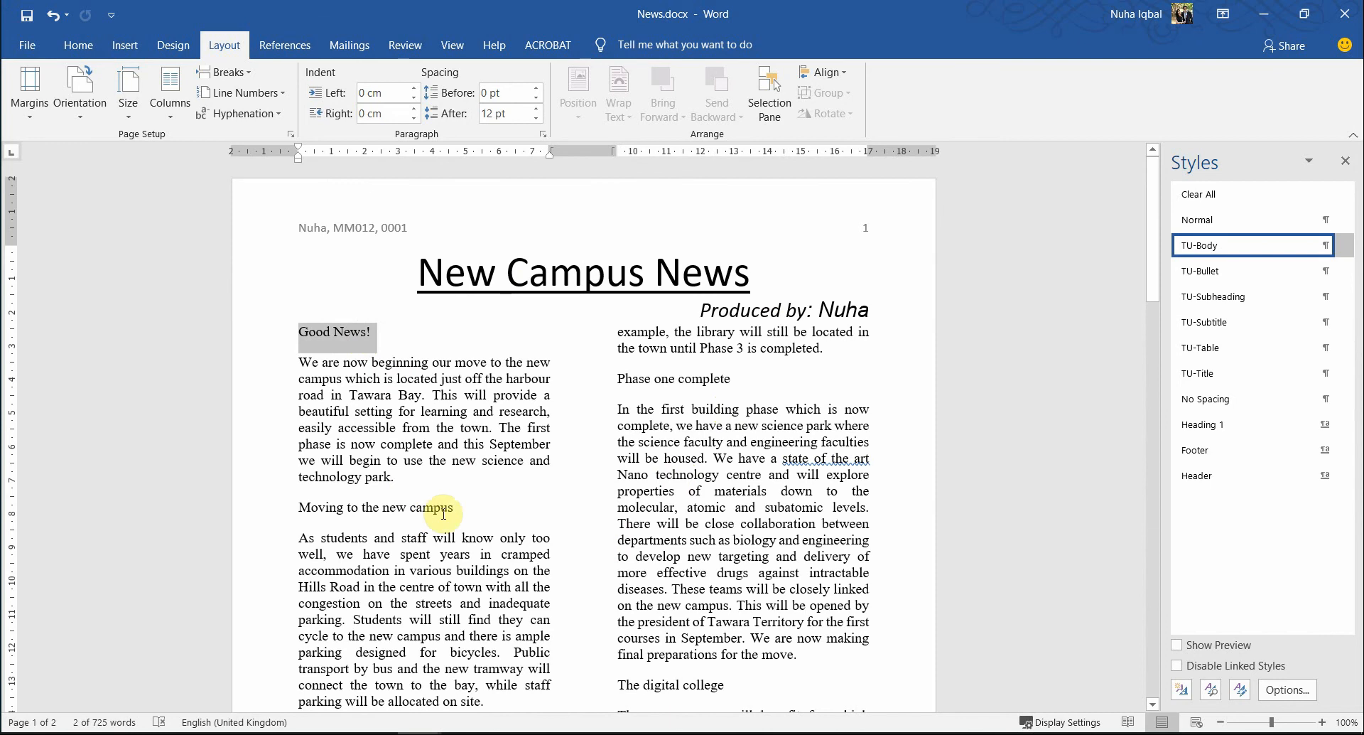
left_click_drag(461, 505, 298, 509)
left_click_drag(740, 380, 624, 378)
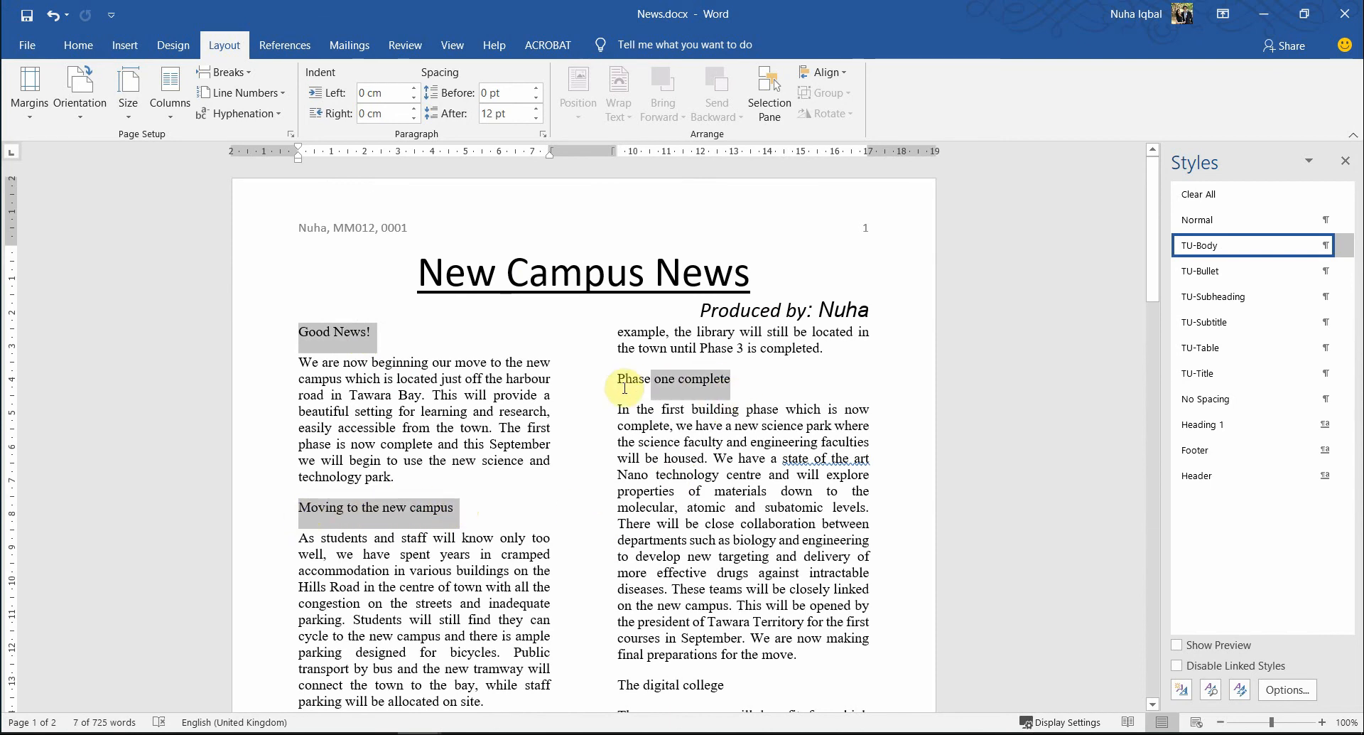
scroll(718, 554, "down", 3)
left_click_drag(726, 471, 619, 471)
scroll(707, 583, "down", 4)
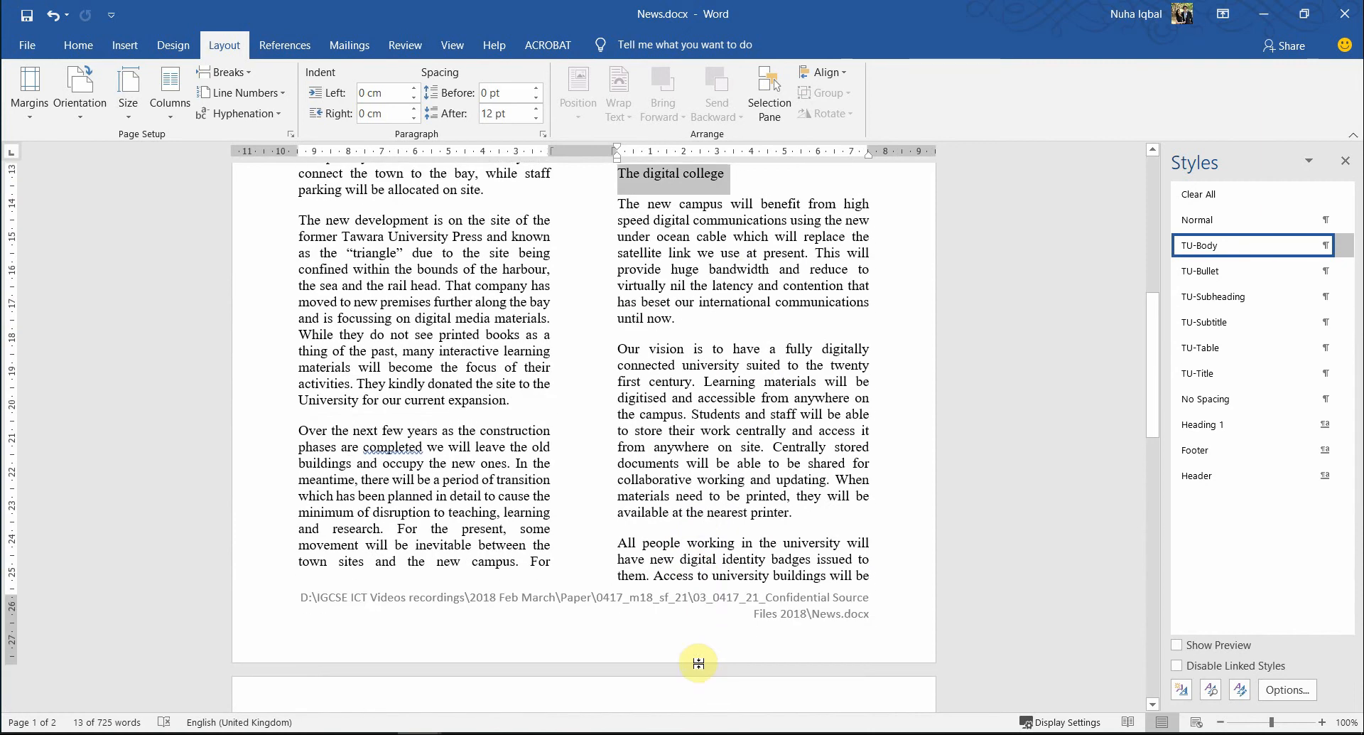
scroll(698, 661, "down", 5)
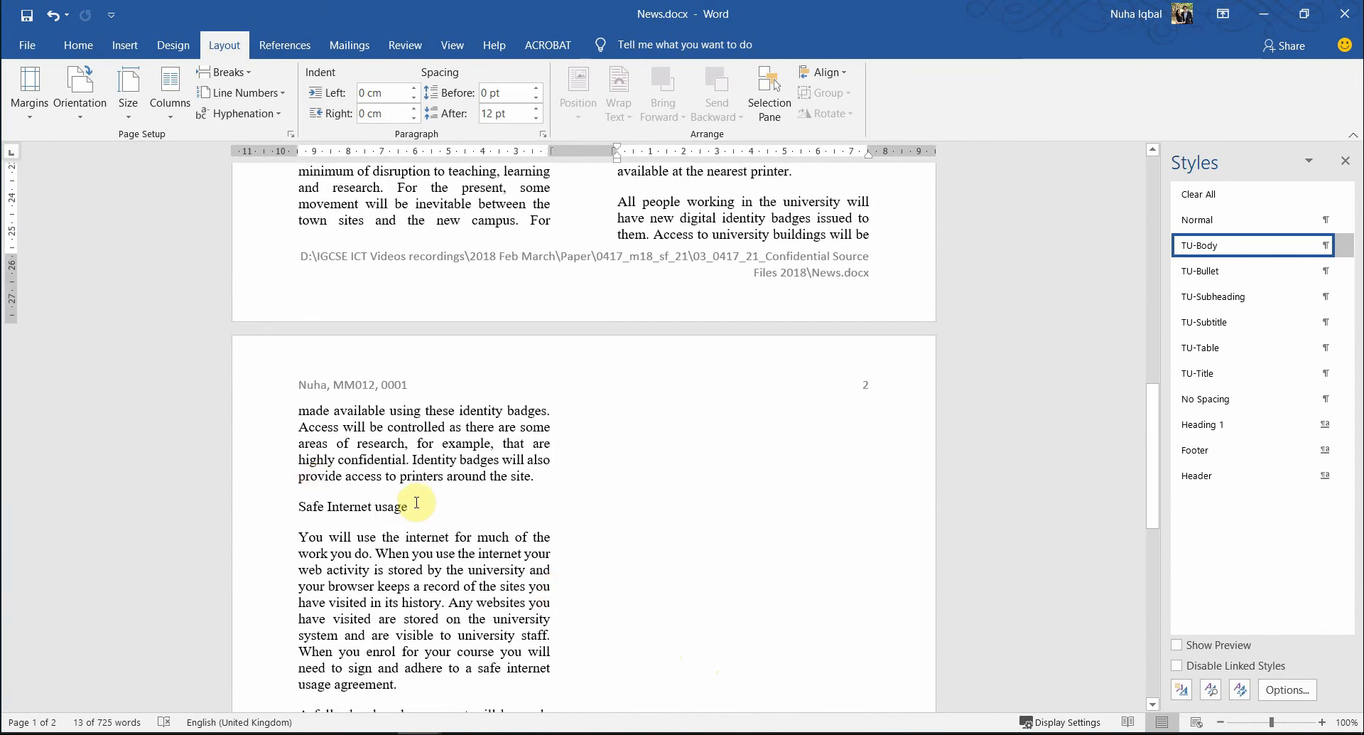
left_click_drag(409, 510, 297, 510)
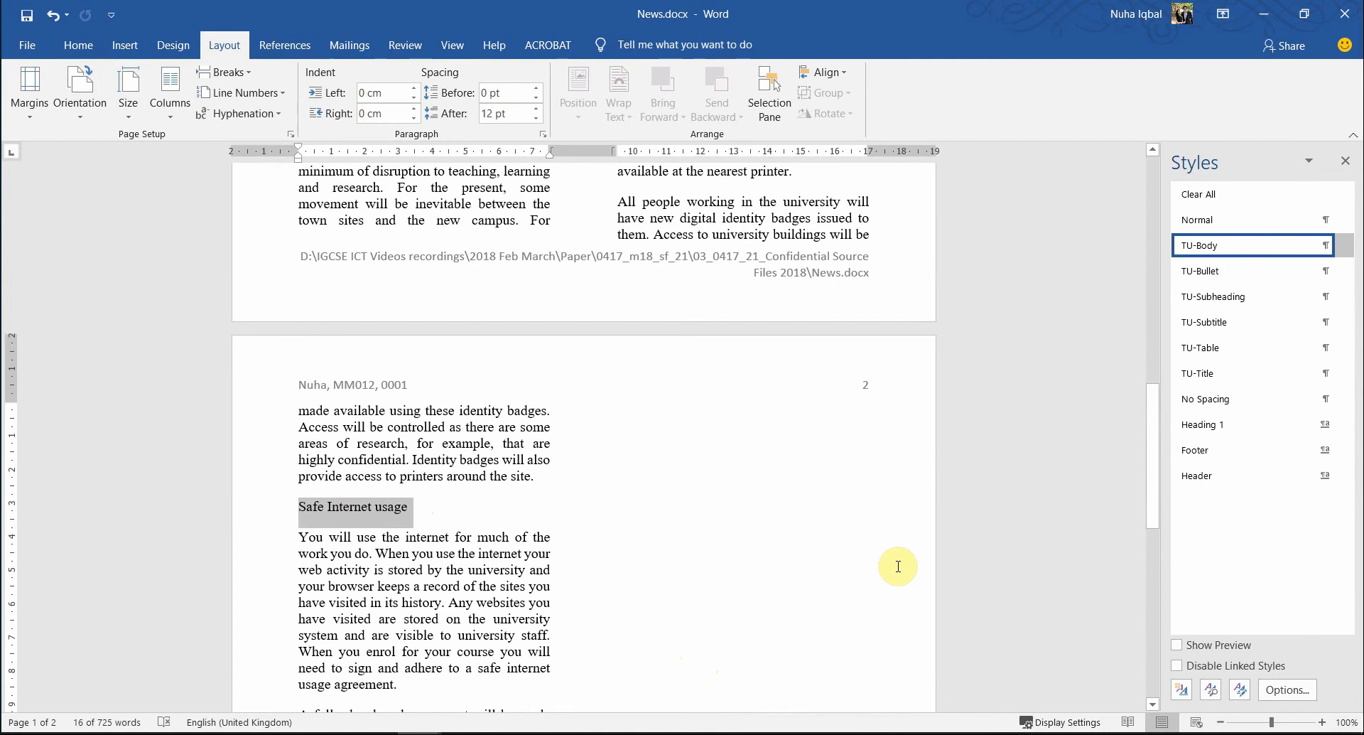
key("alt+Tab")
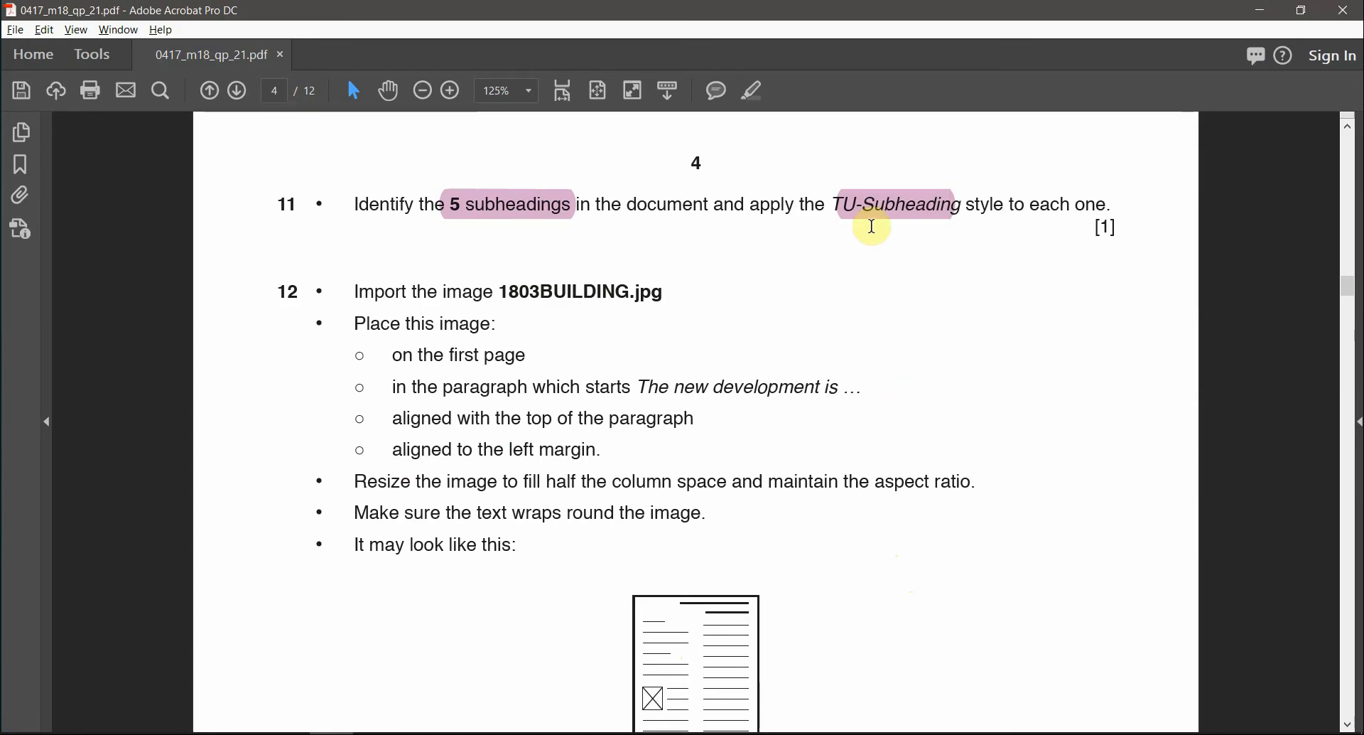
key("alt+Tab")
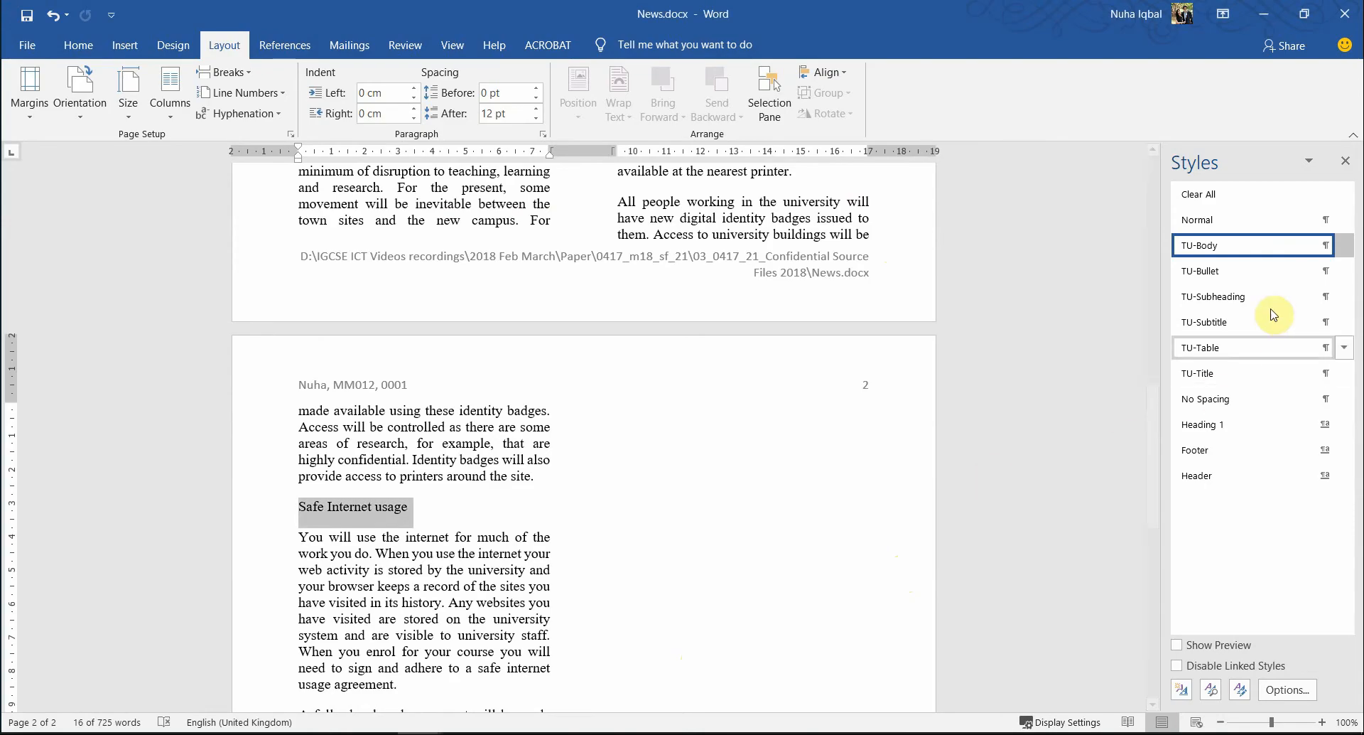
- Apply the TU-Subheading style to the selected subheadings and check the result
left_click(1252, 301)
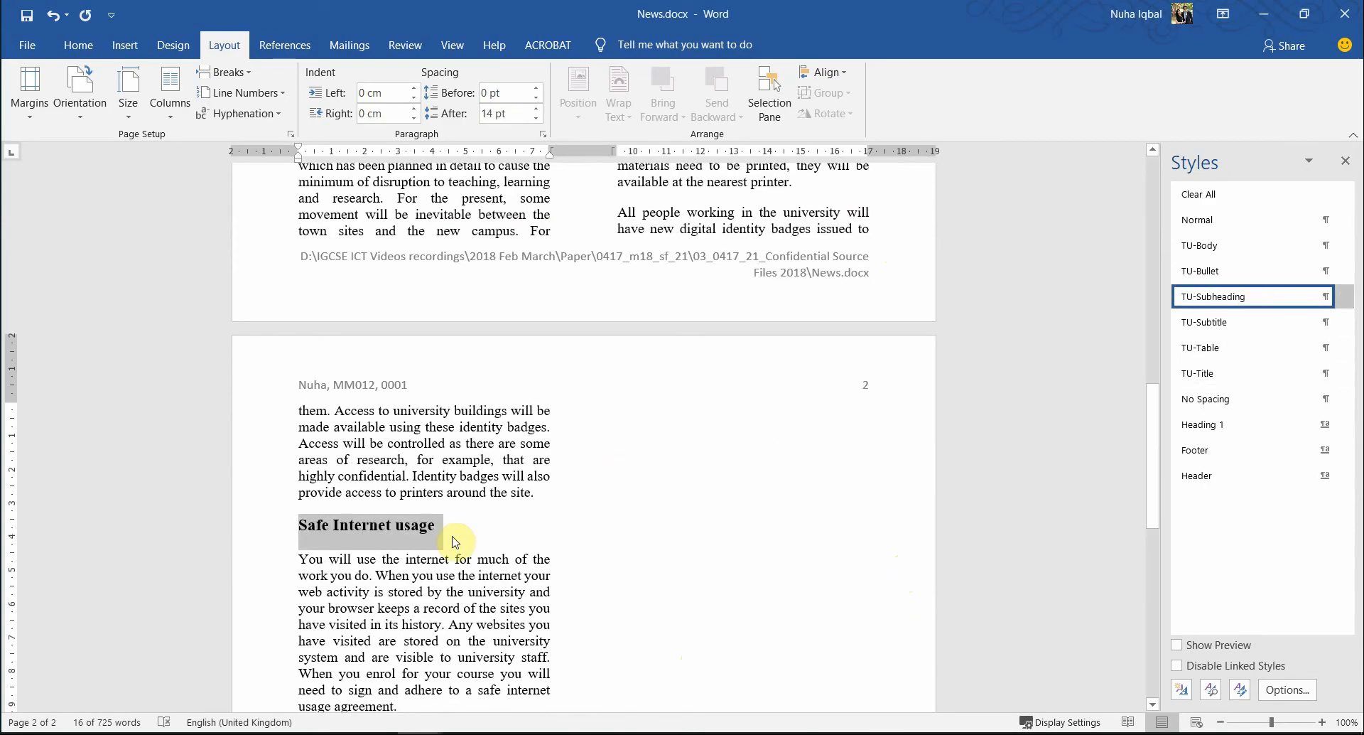
scroll(455, 562, "up", 10)
scroll(448, 579, "up", 9)
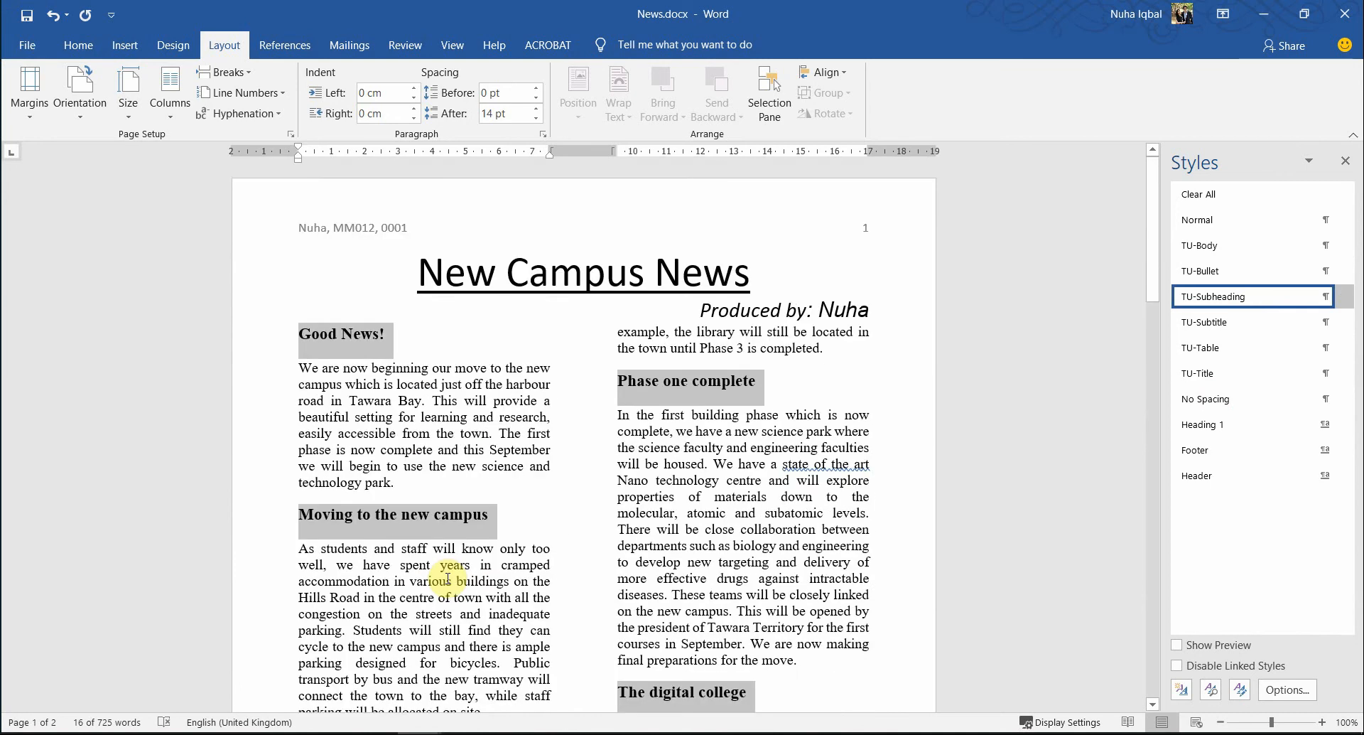
scroll(448, 578, "down", 20)
scroll(448, 579, "down", 4)
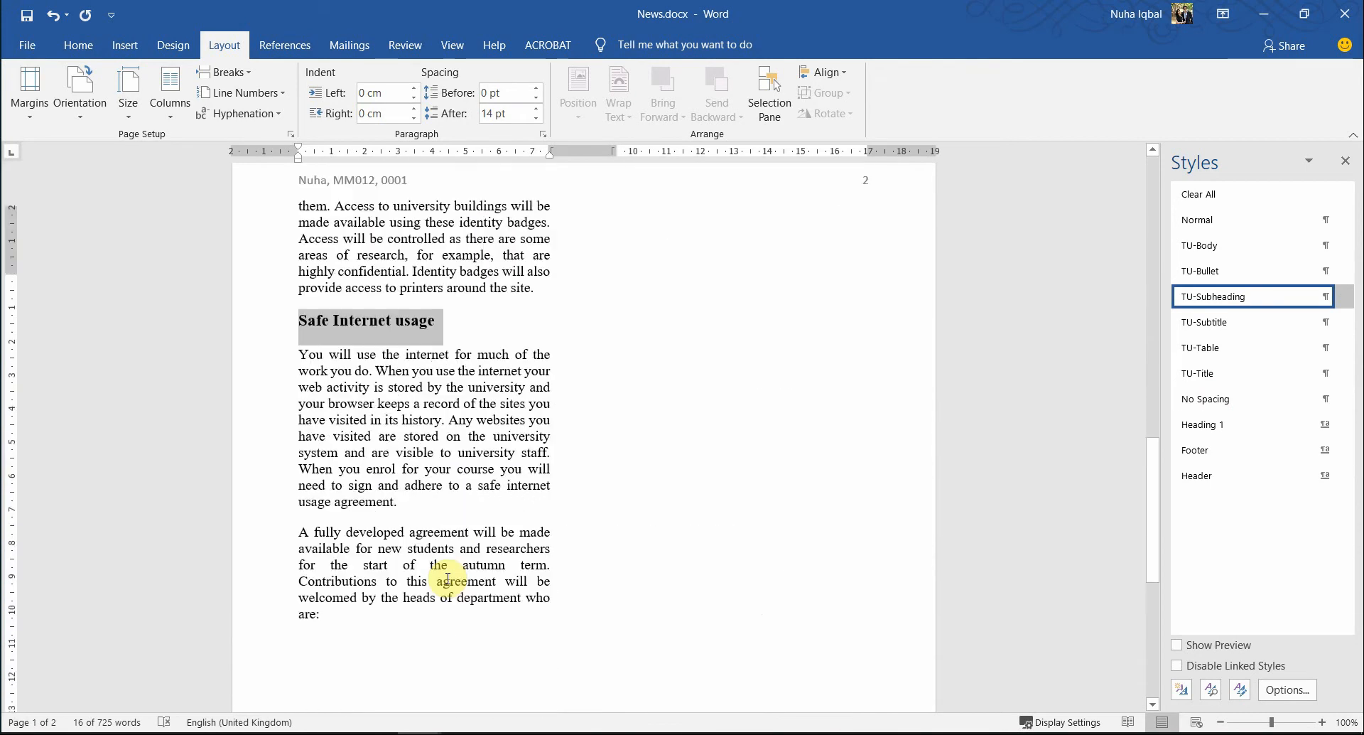
scroll(447, 578, "up", 16)
left_click(499, 425)
scroll(527, 448, "up", 5)
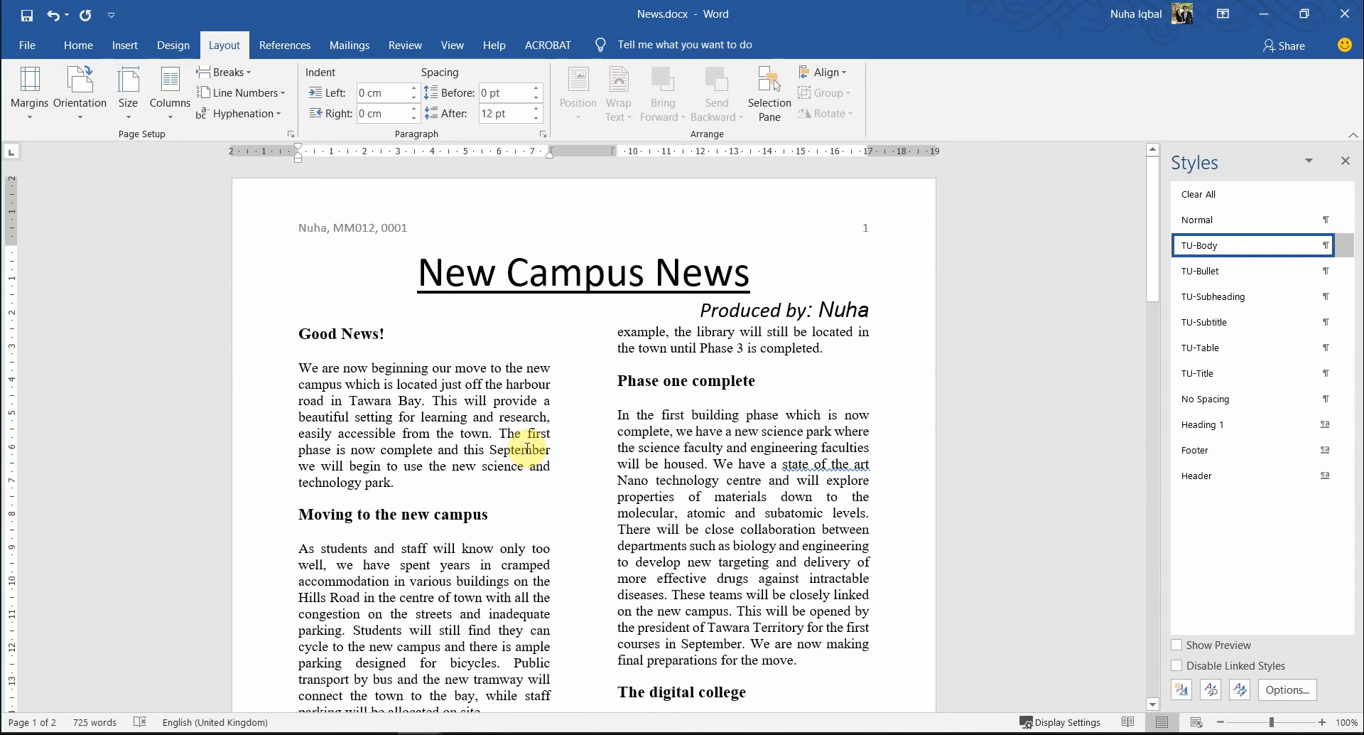
key("alt+Tab")
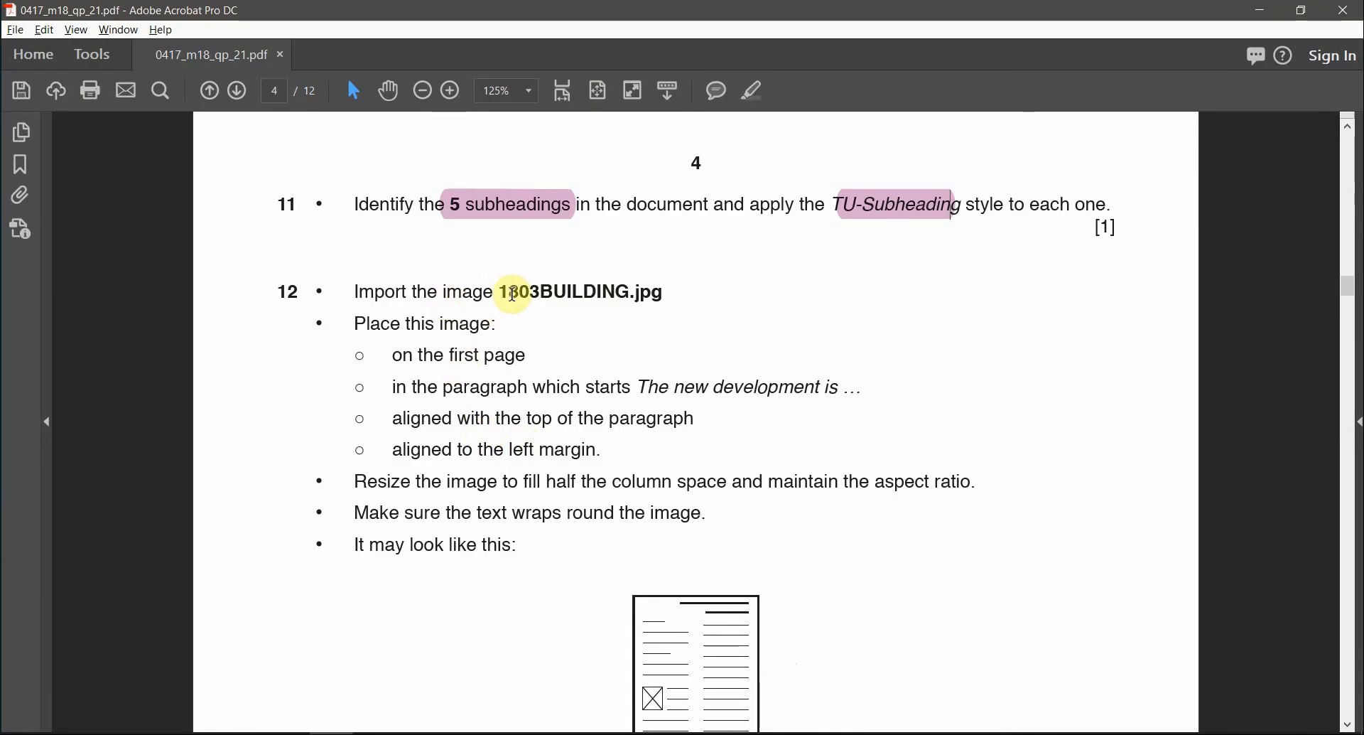
- Highlight the image name '1803BUILDING' in task 12 in pink
double_click(568, 292)
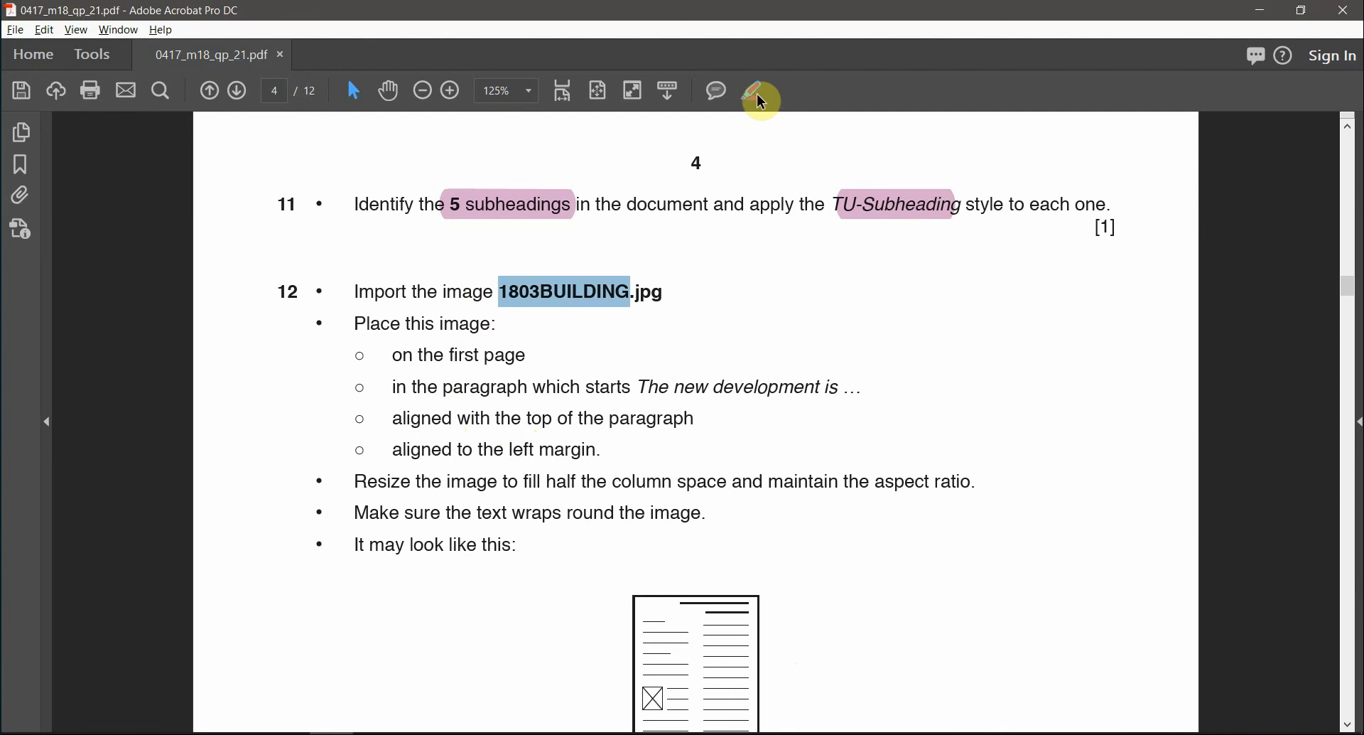
left_click(761, 100)
key("alt+Tab")
key("alt+Tab")
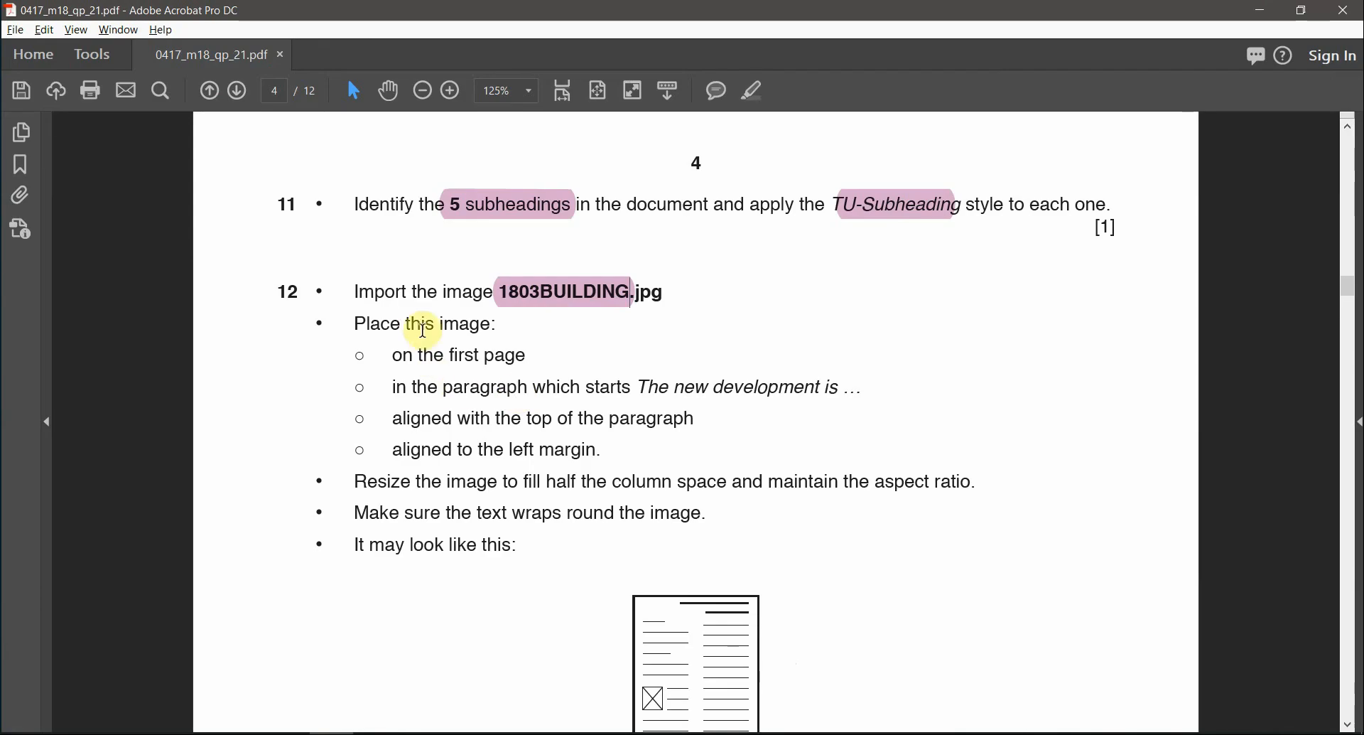
- Select the phrase 'The new development is' from question 12 for searching
left_click_drag(397, 355, 536, 353)
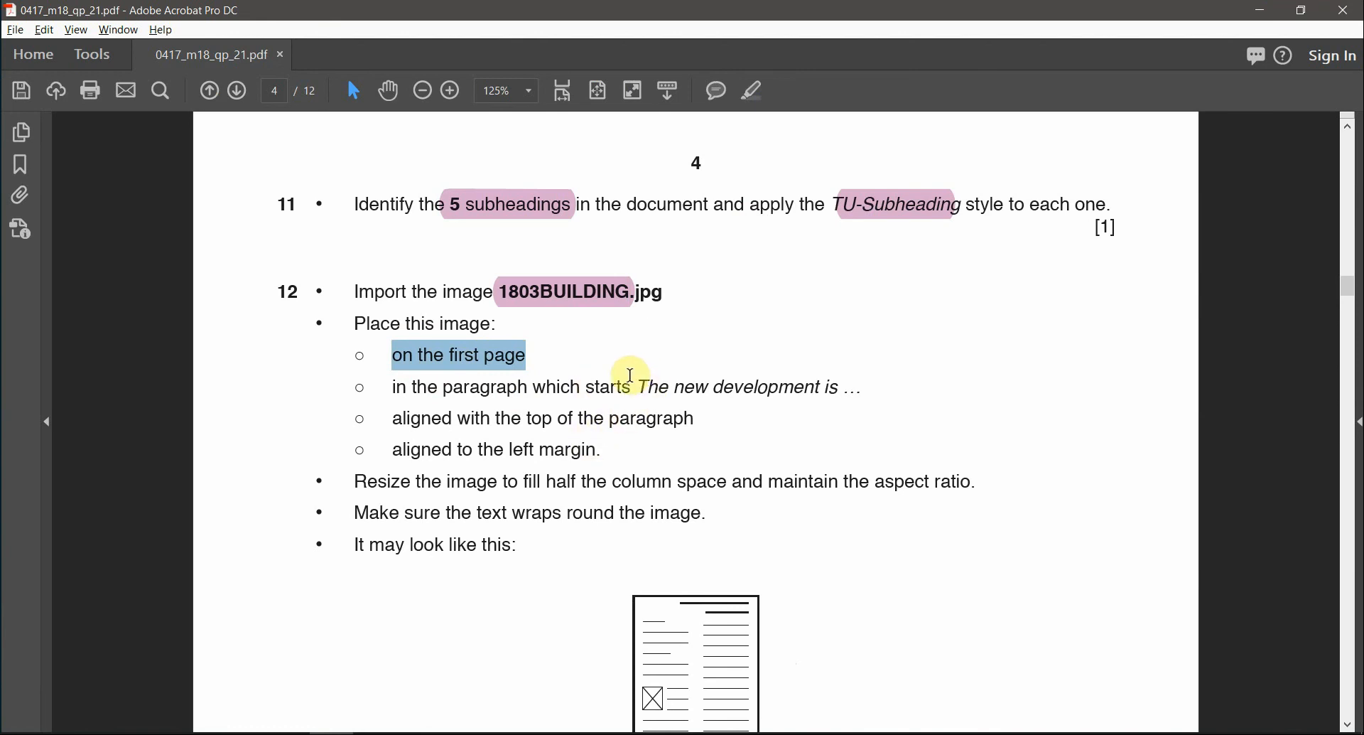
left_click_drag(638, 384, 807, 375)
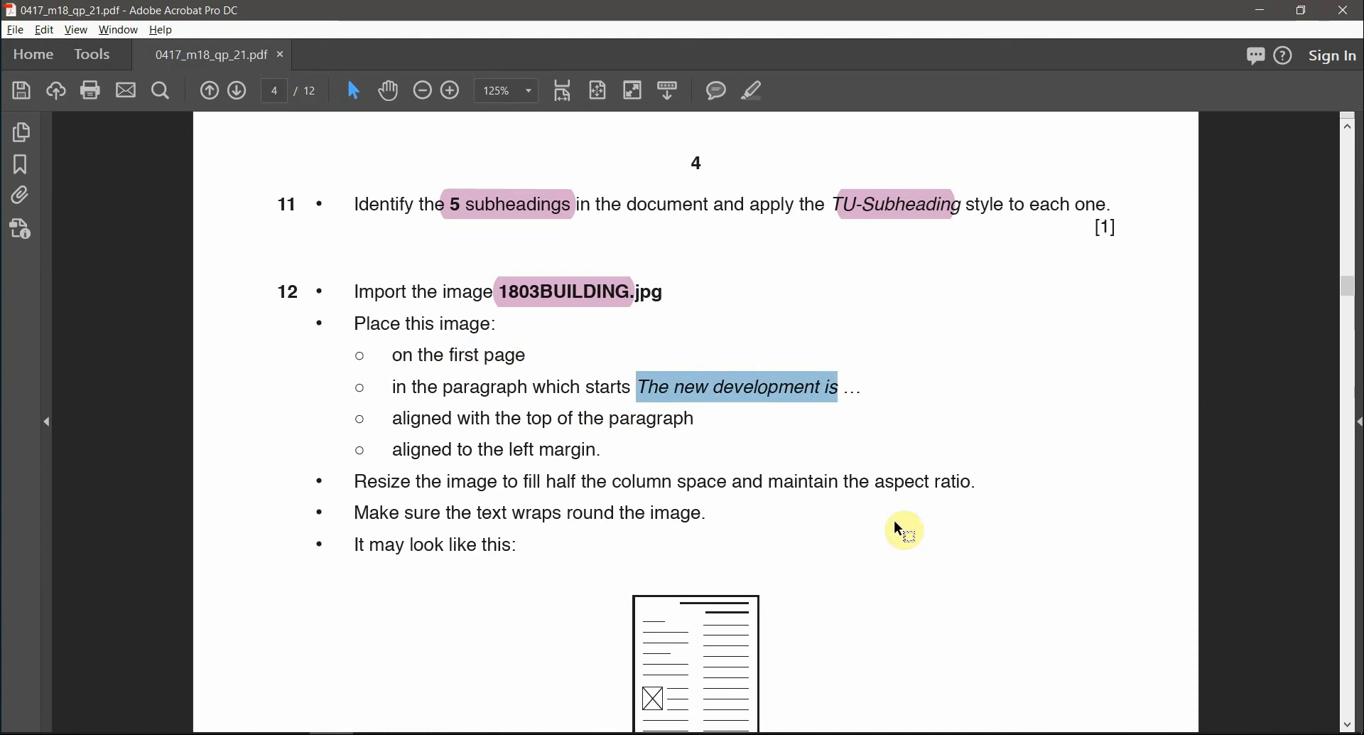
key("alt+Tab")
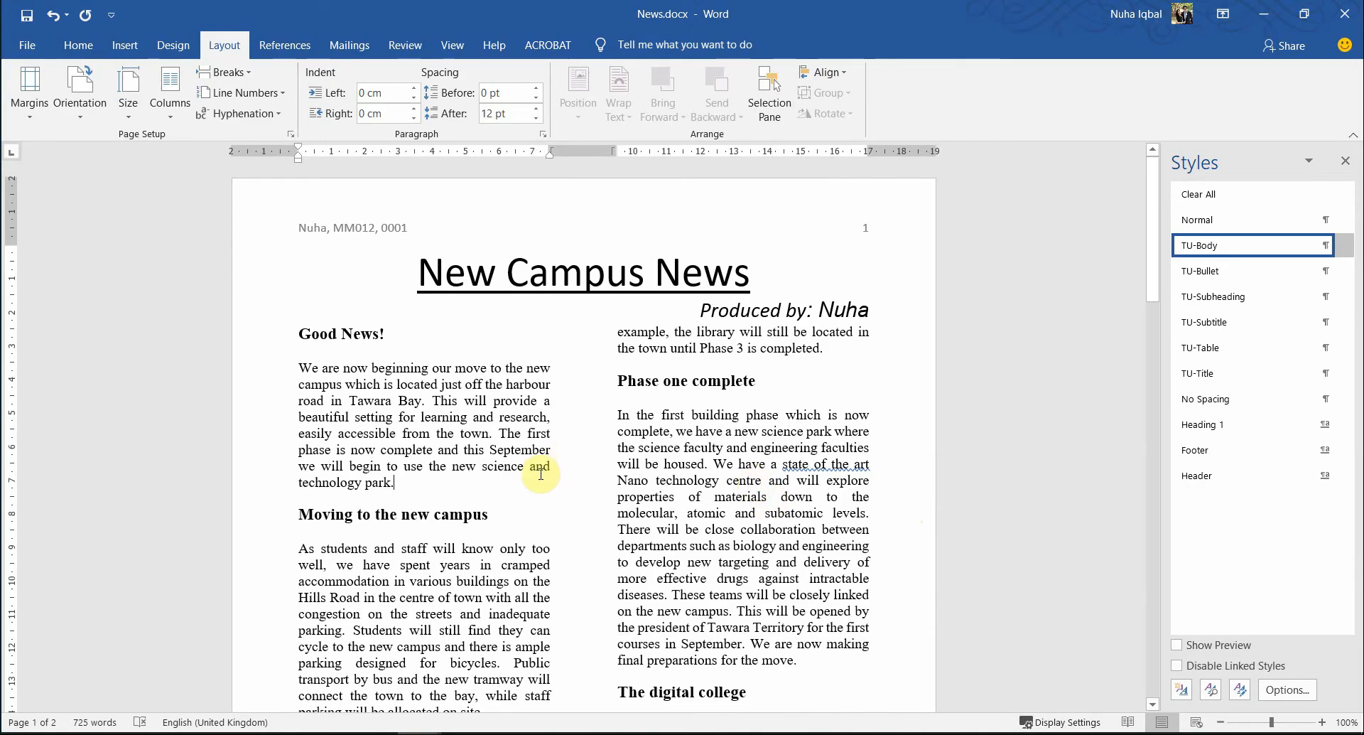
- Search News.docx for 'The new development is' to locate its paragraph
key("ctrl+f")
type("The new development is")
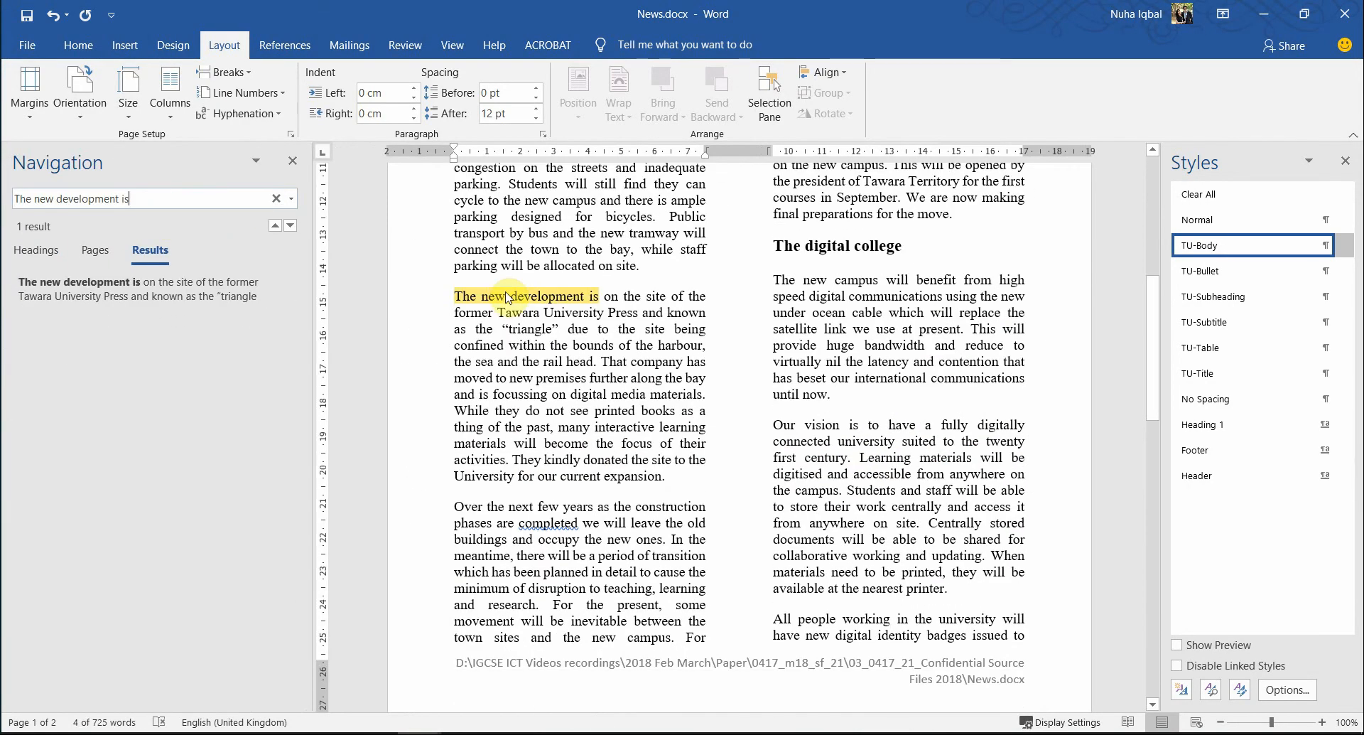
left_click(597, 388)
scroll(618, 496, "up", 11)
scroll(618, 495, "down", 7)
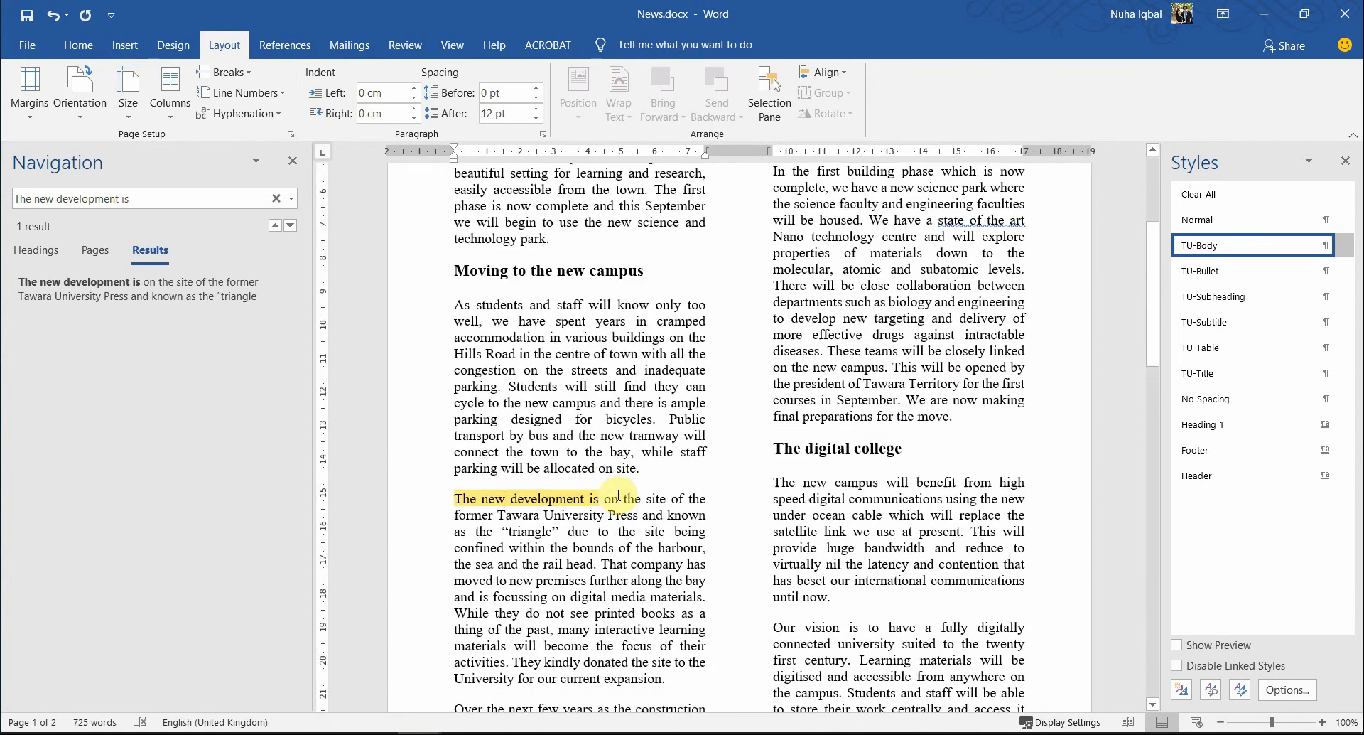
scroll(618, 495, "down", 1)
key("alt+Tab")
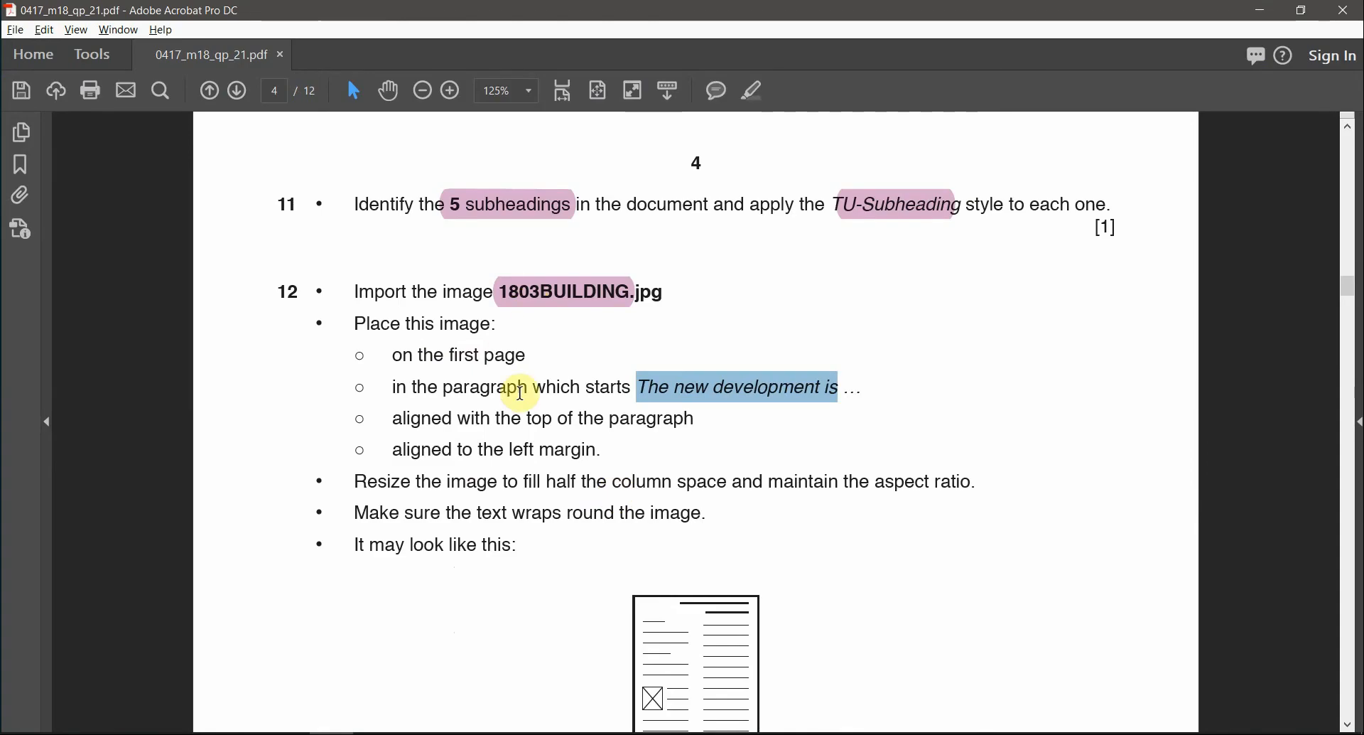
- Note that the image must start the paragraph and sit at the left margin
double_click(605, 388)
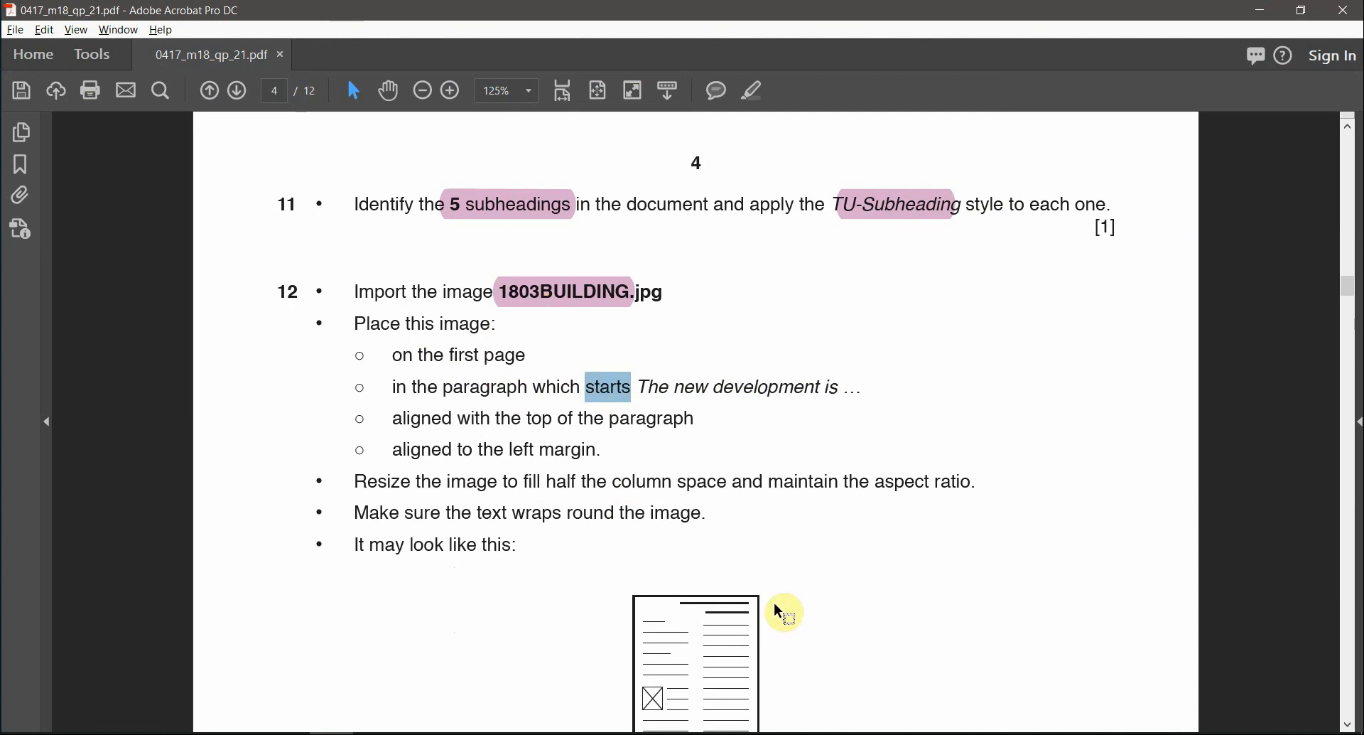
scroll(774, 603, "down", 1)
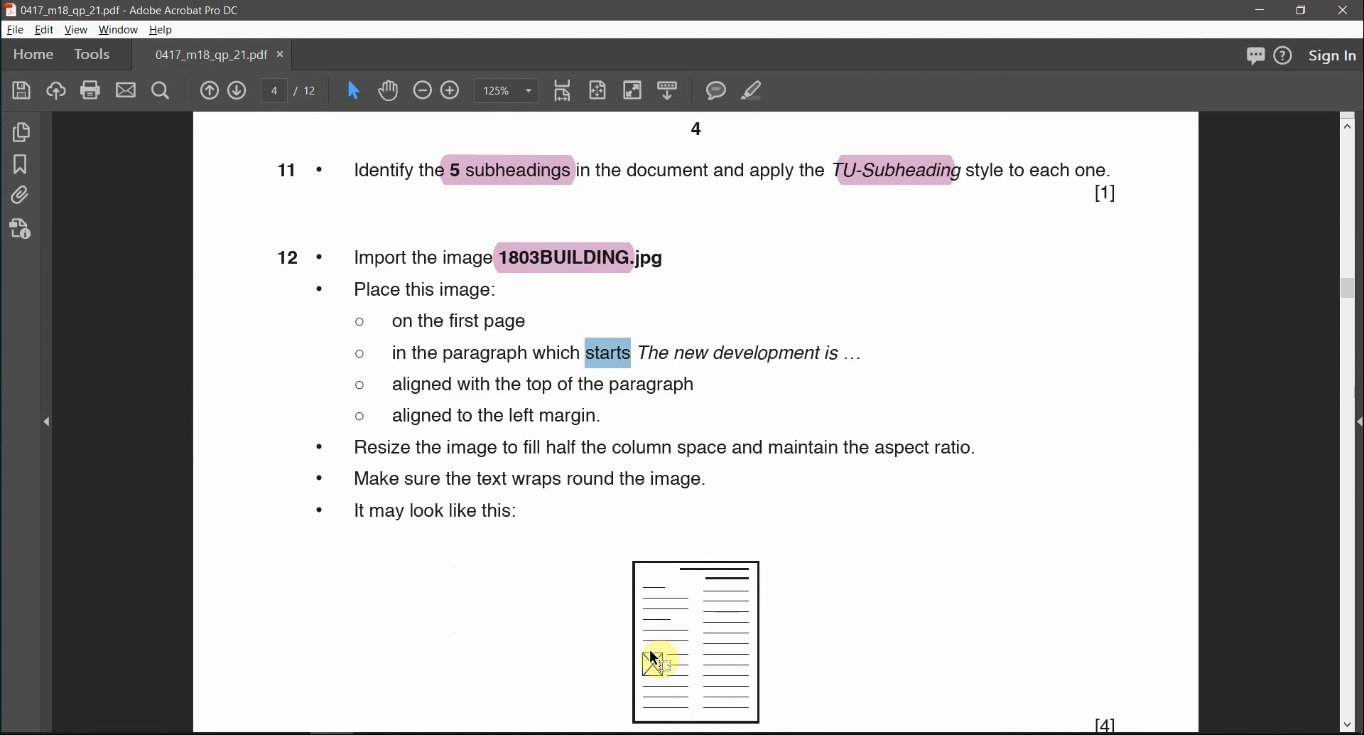
left_click_drag(509, 417, 597, 418)
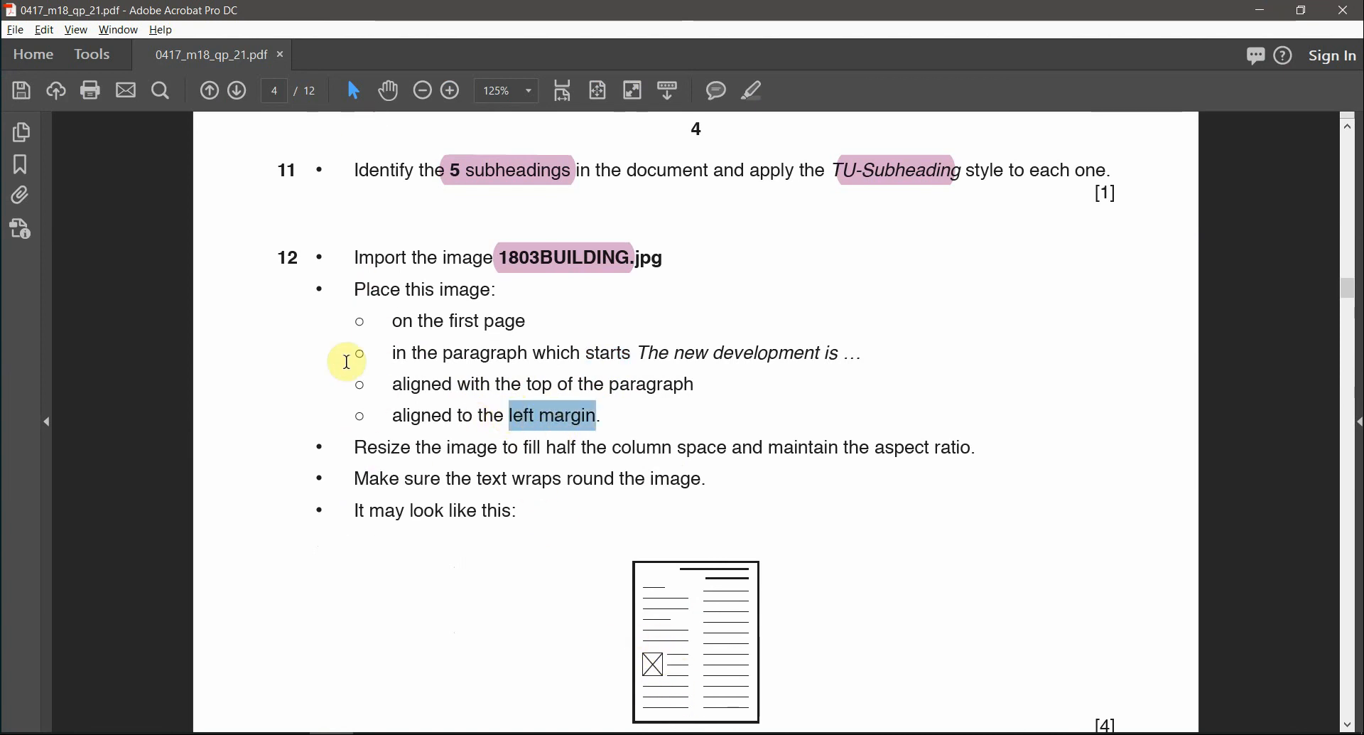
scroll(788, 469, "down", 1)
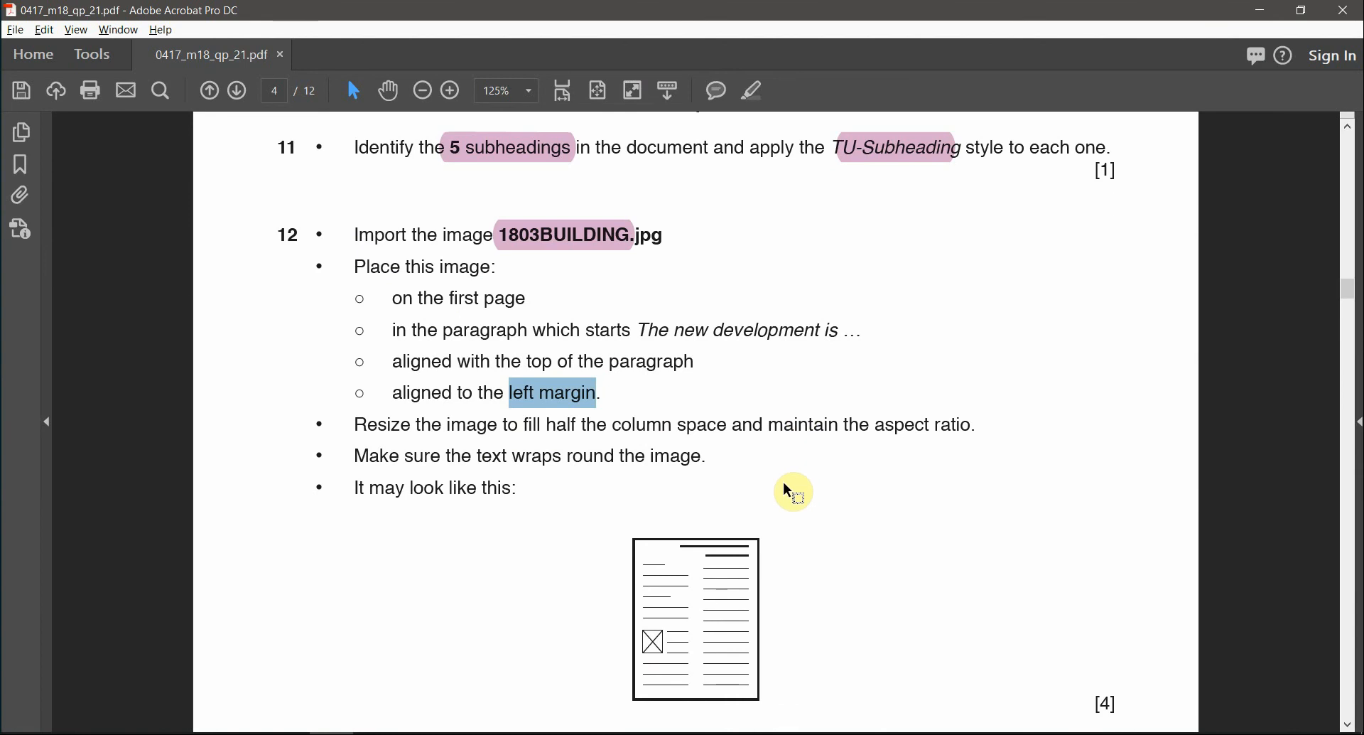
key("alt+Tab")
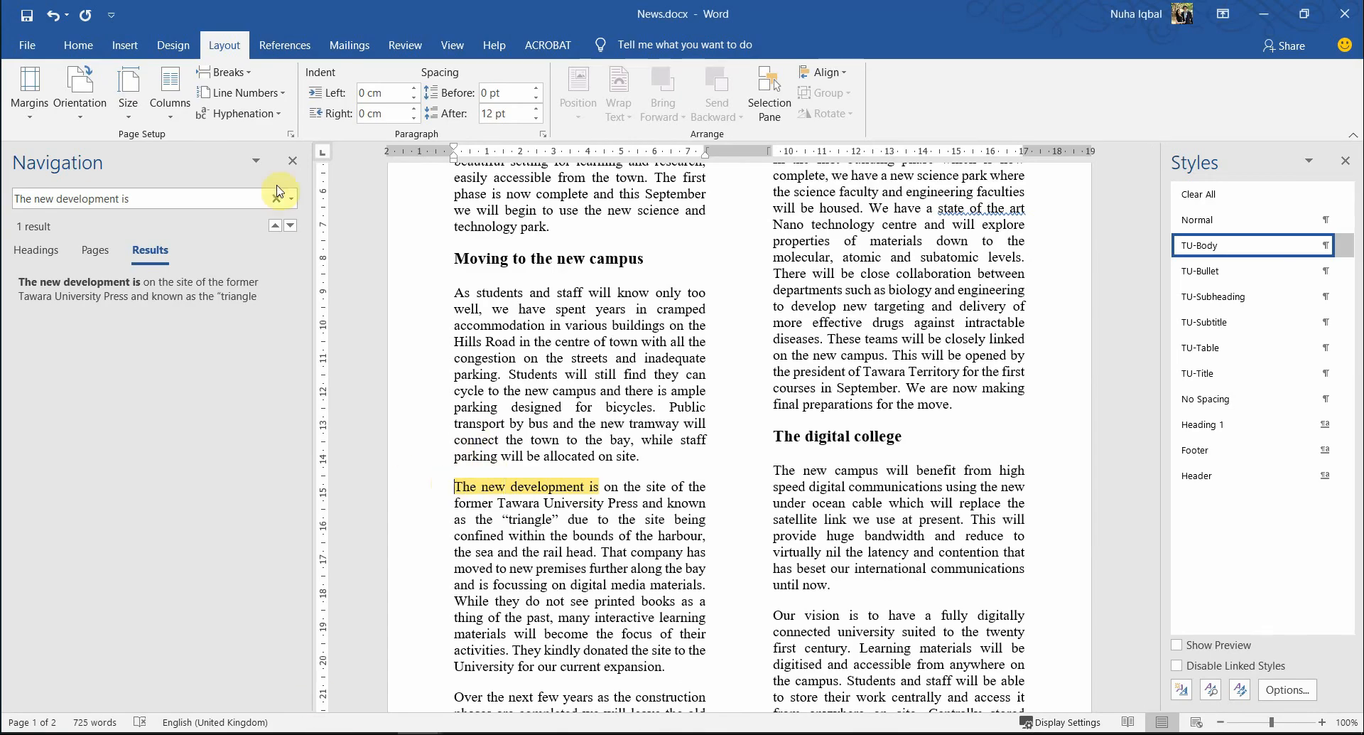
- Insert 1803BUILDING.jpg from the source files folder at the paragraph's start
left_click(125, 48)
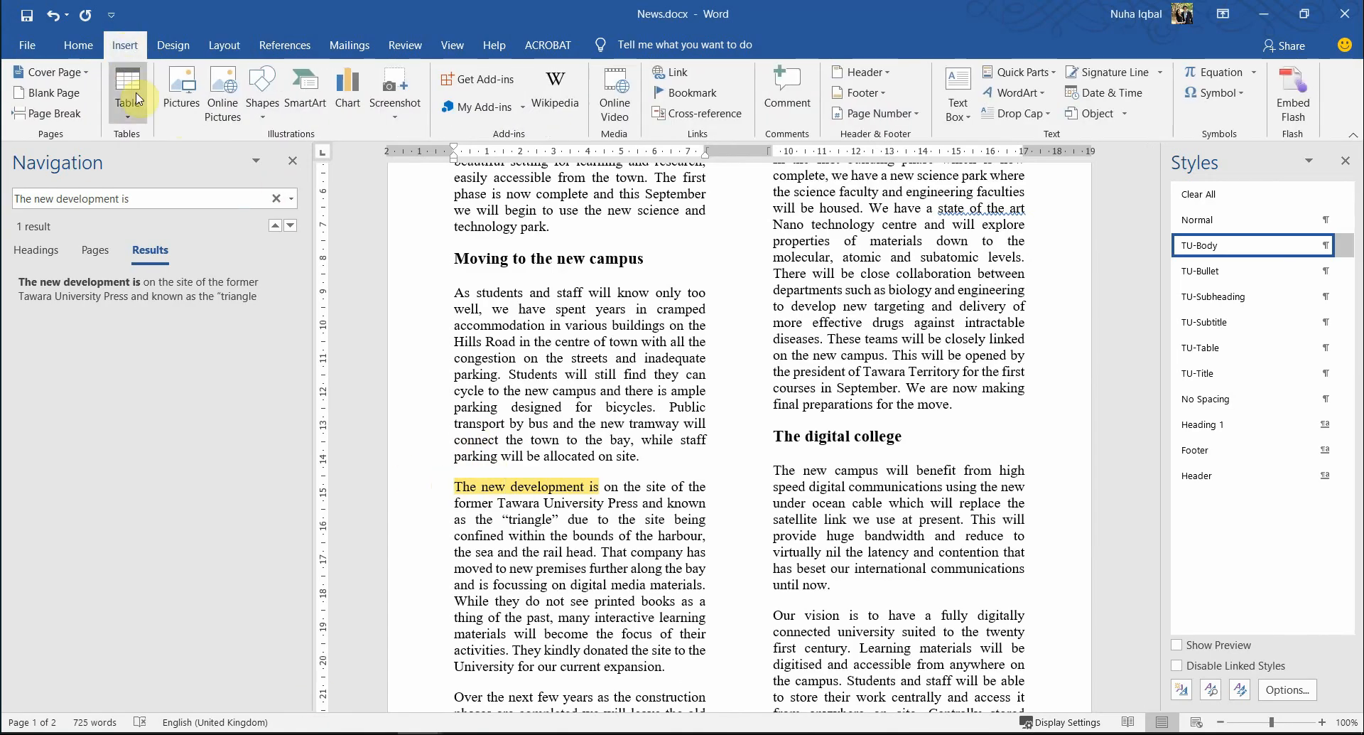
left_click(182, 106)
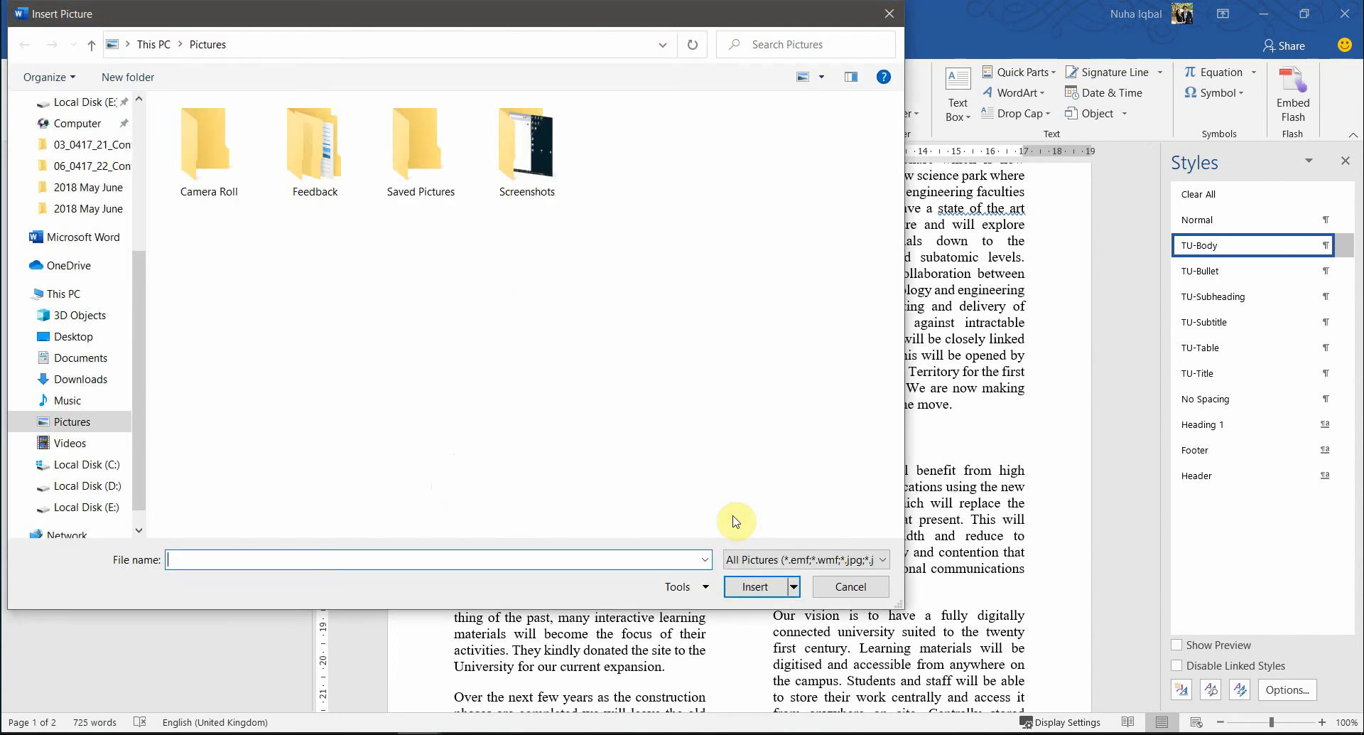
left_click(200, 732)
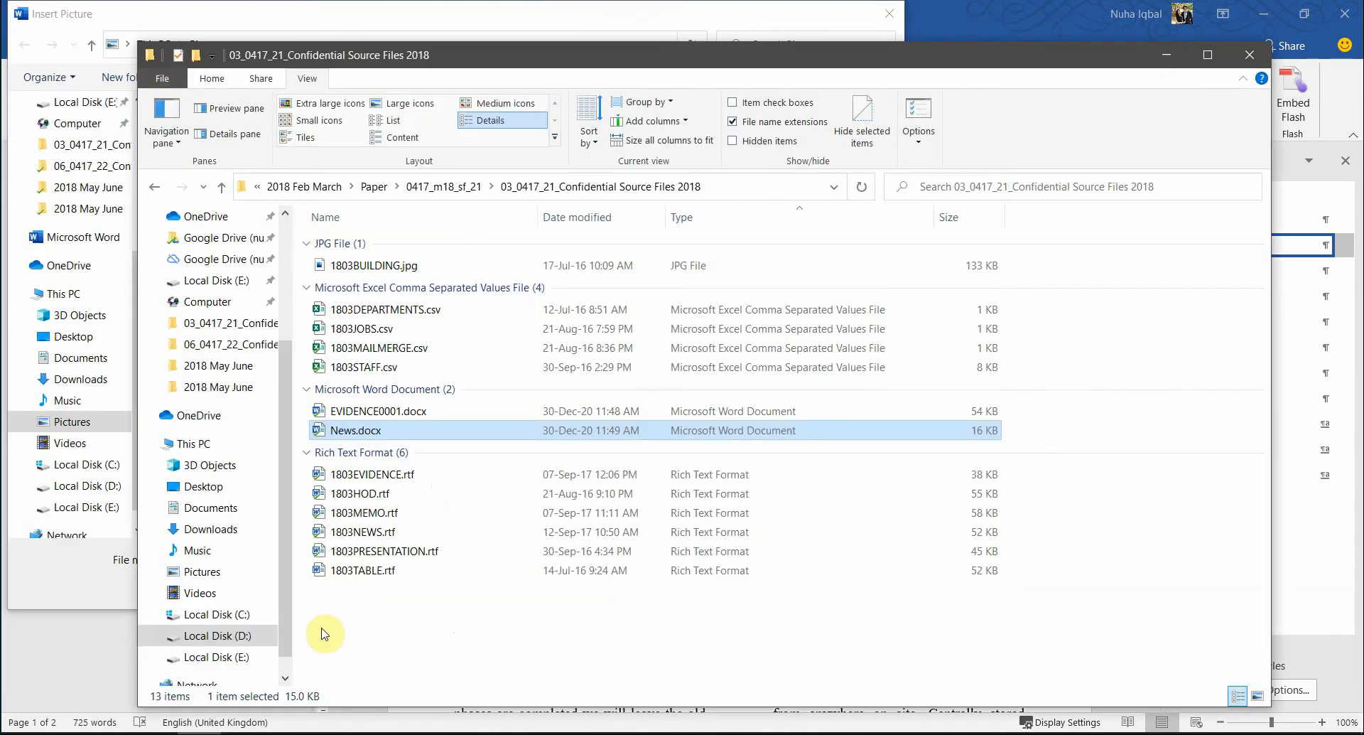
left_click(783, 186)
left_click(642, 14)
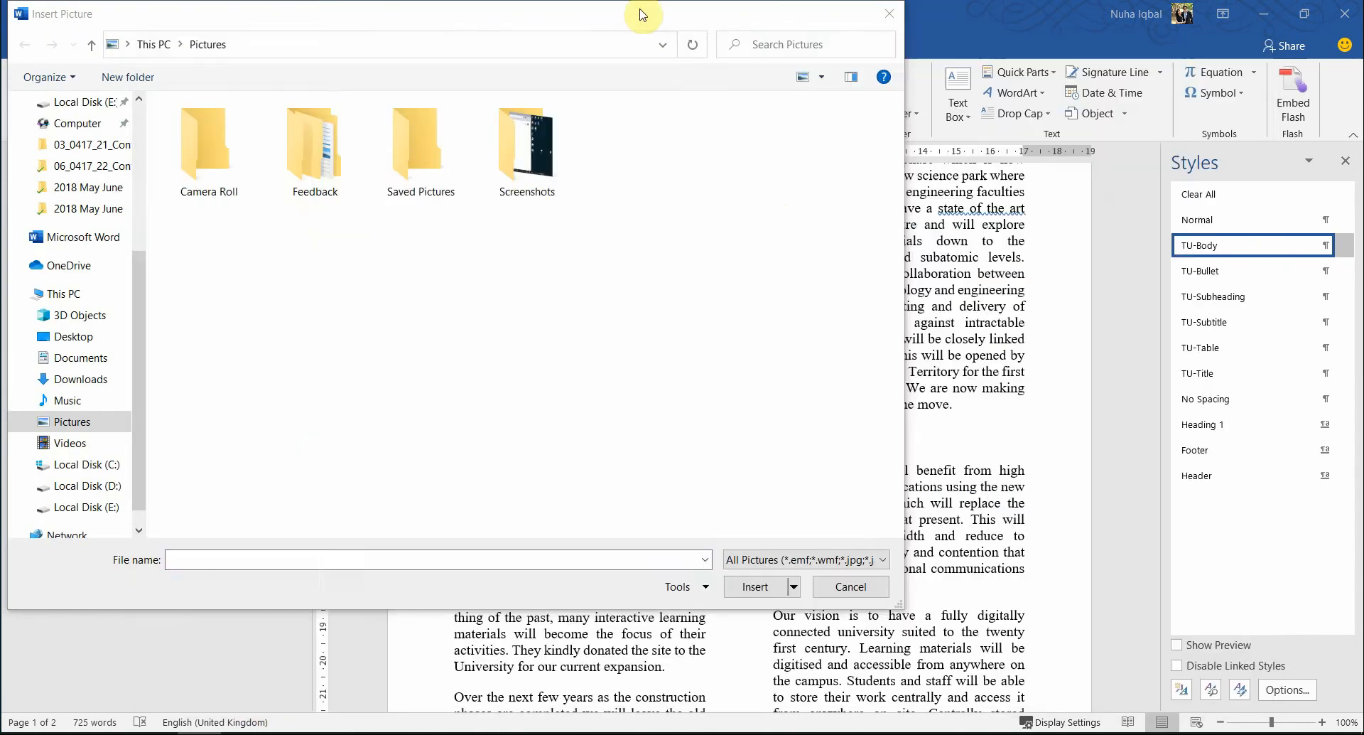
type("D:\\2018 Feb March\\Paper\\0417_m18_sf_21\\03_0417_21_Confidential Source Files 2018")
key("Return")
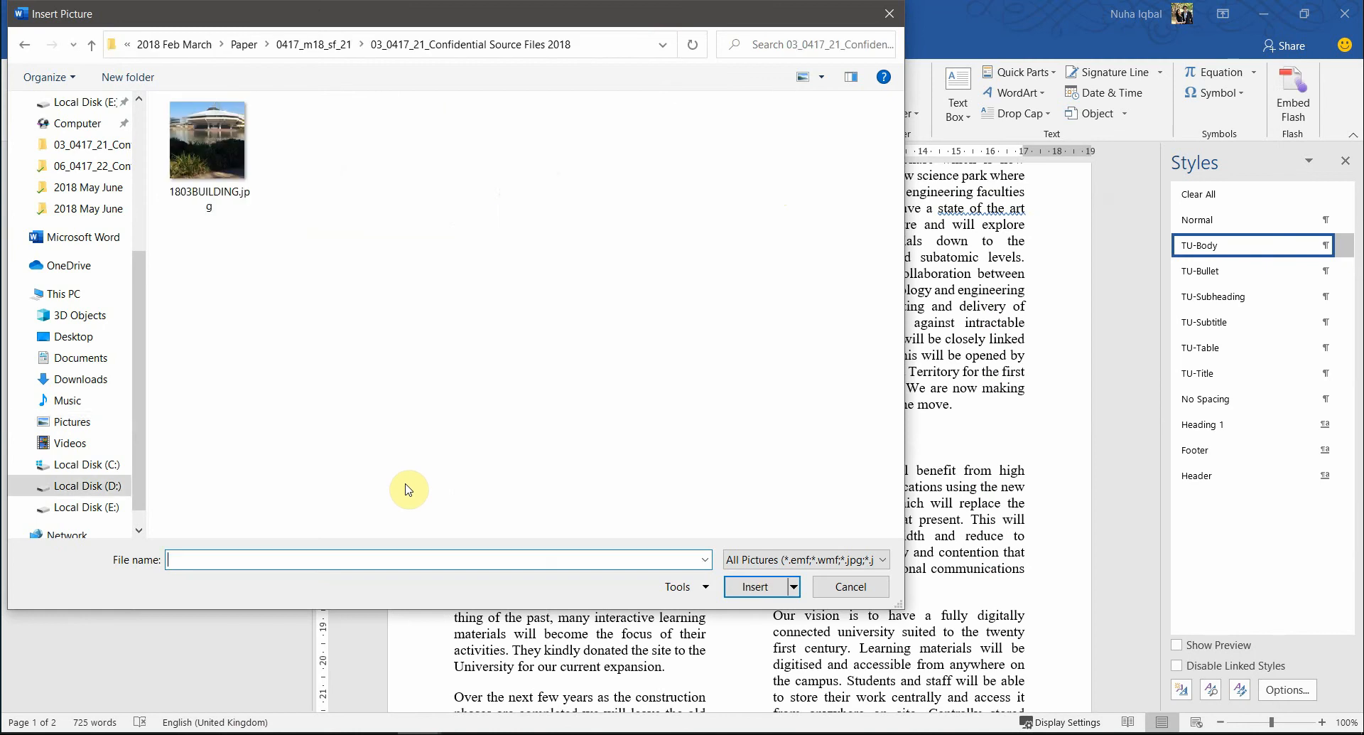
double_click(177, 142)
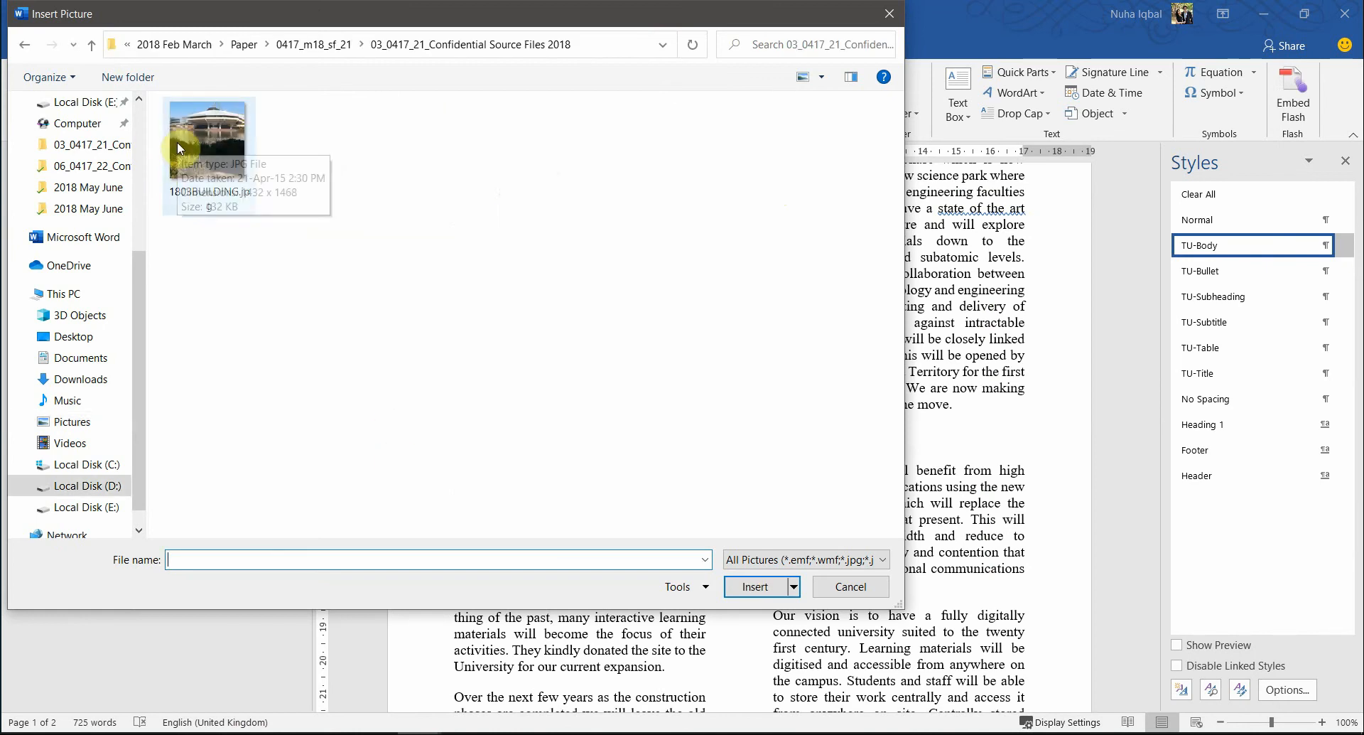
scroll(871, 450, "down", 5)
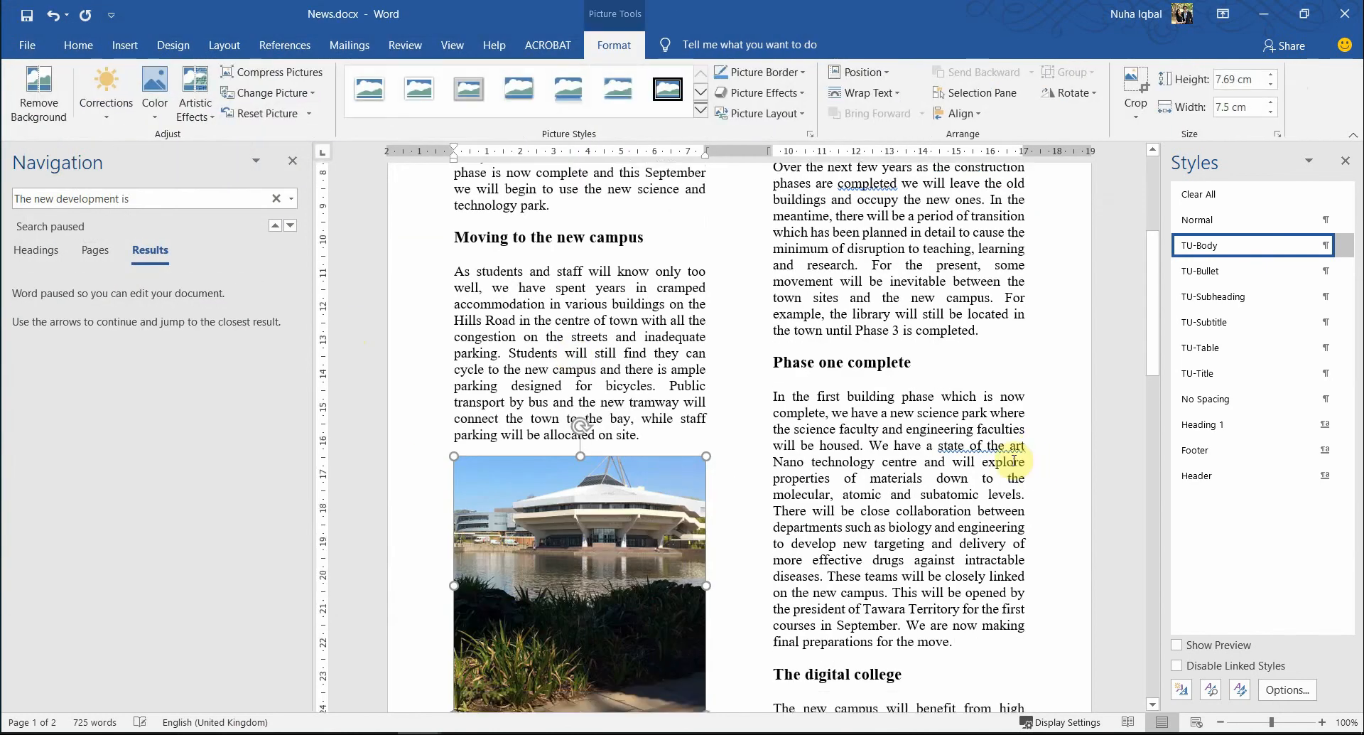
key("alt+Tab")
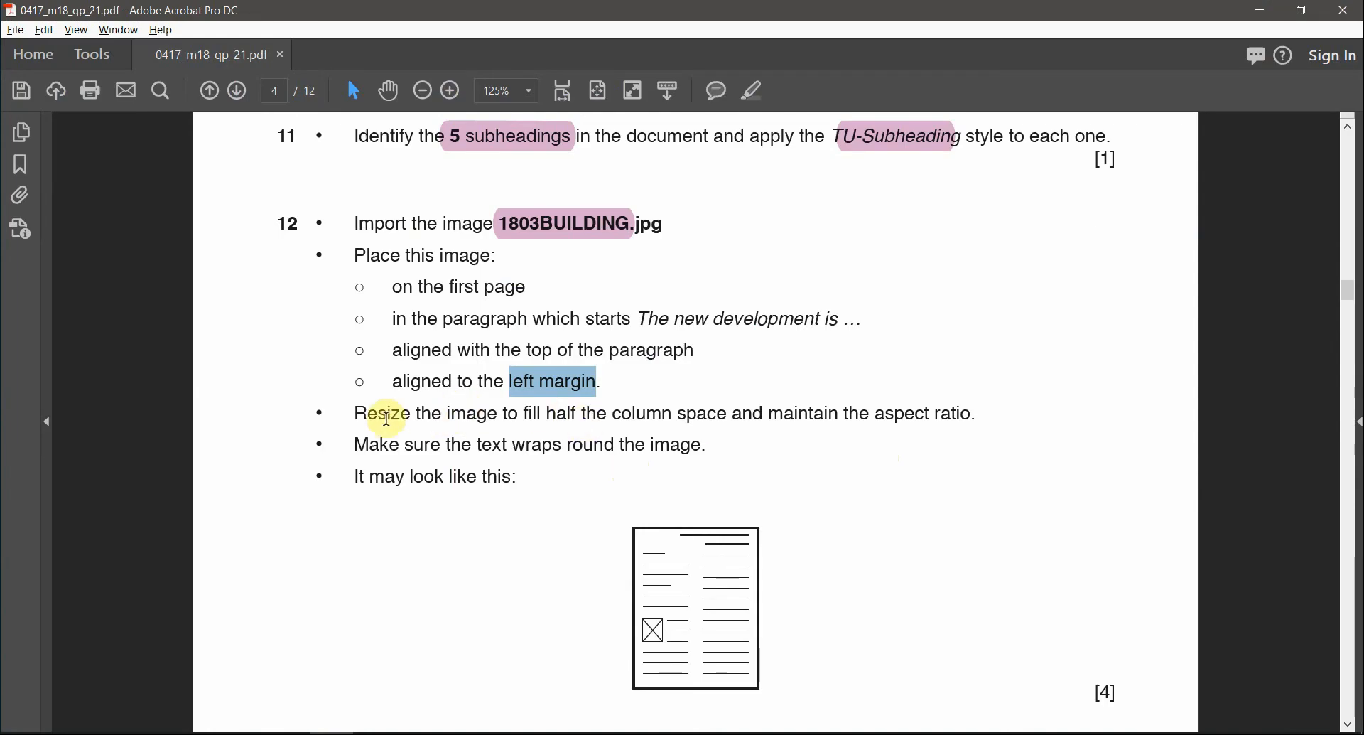
- Review question 12's instruction to resize the image to half the column space
left_click_drag(357, 409, 495, 410)
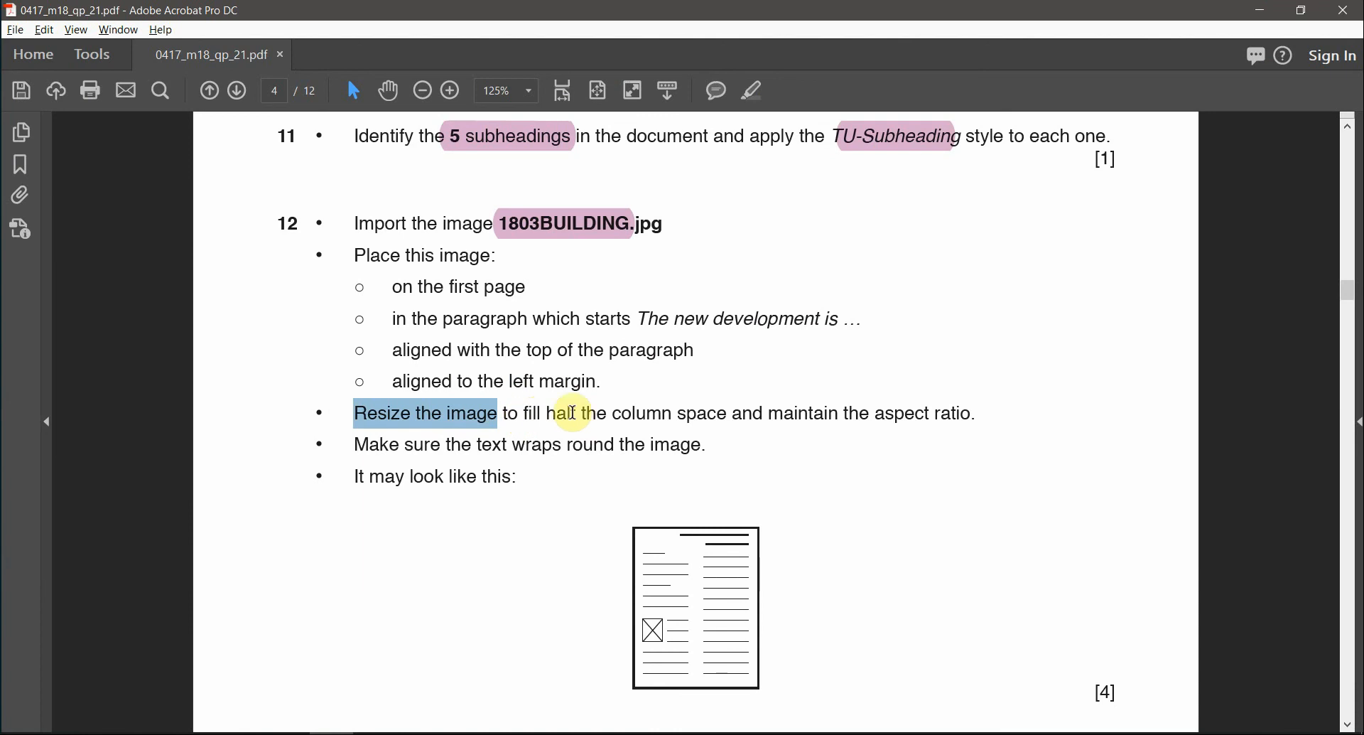
left_click_drag(678, 414, 763, 415)
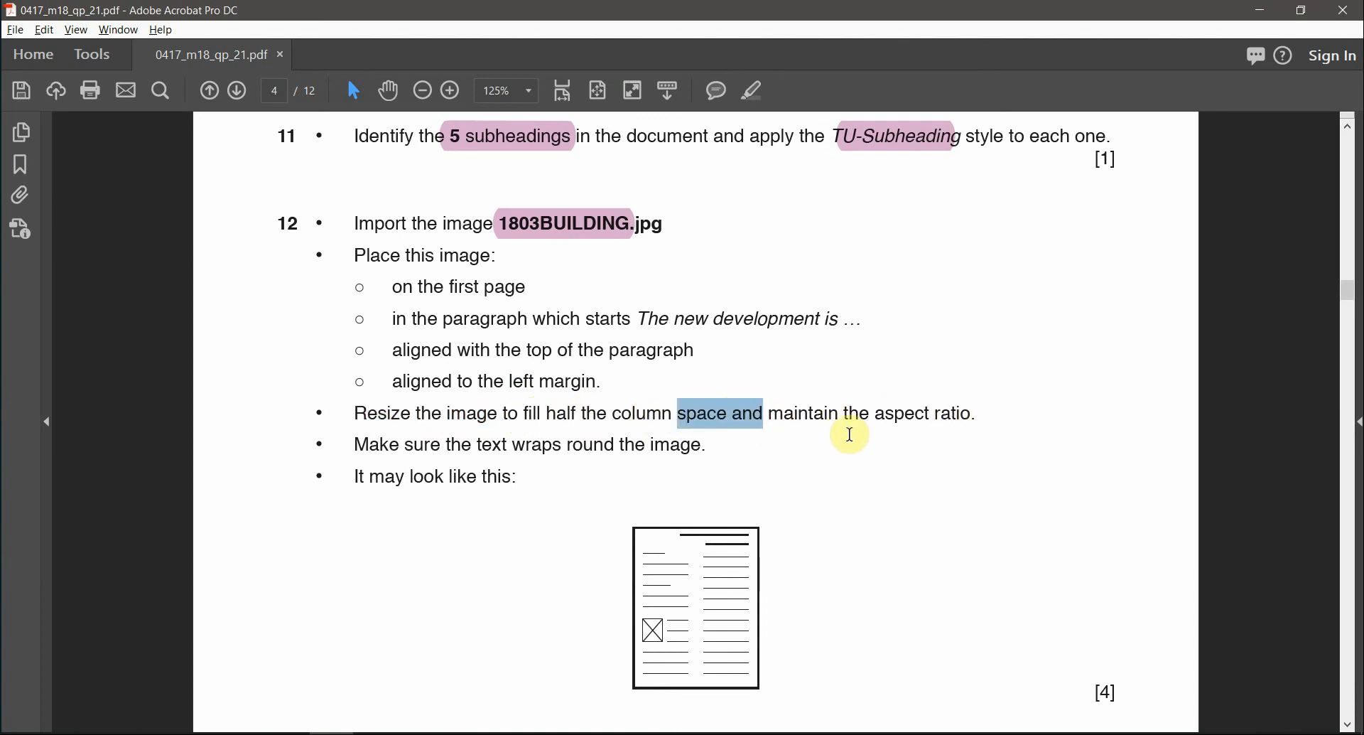
scroll(657, 481, "up", 1)
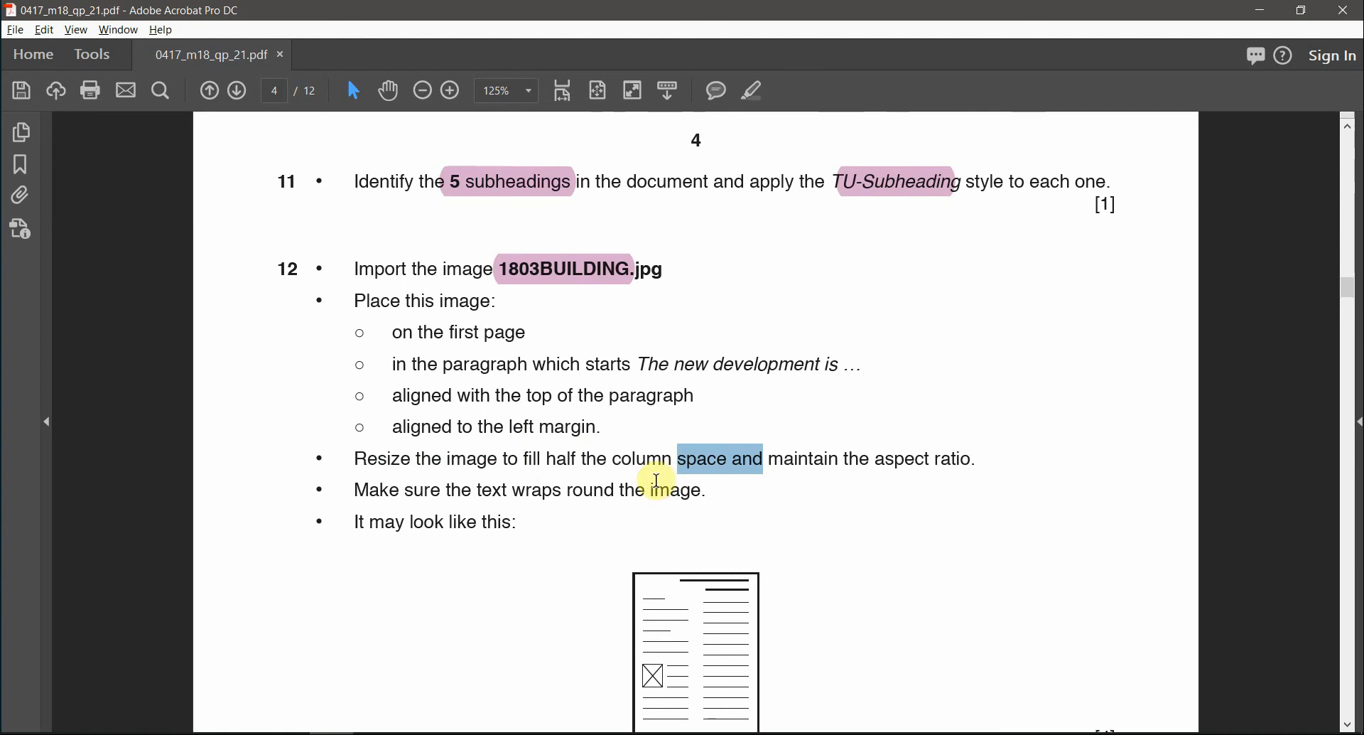
key("alt+Tab")
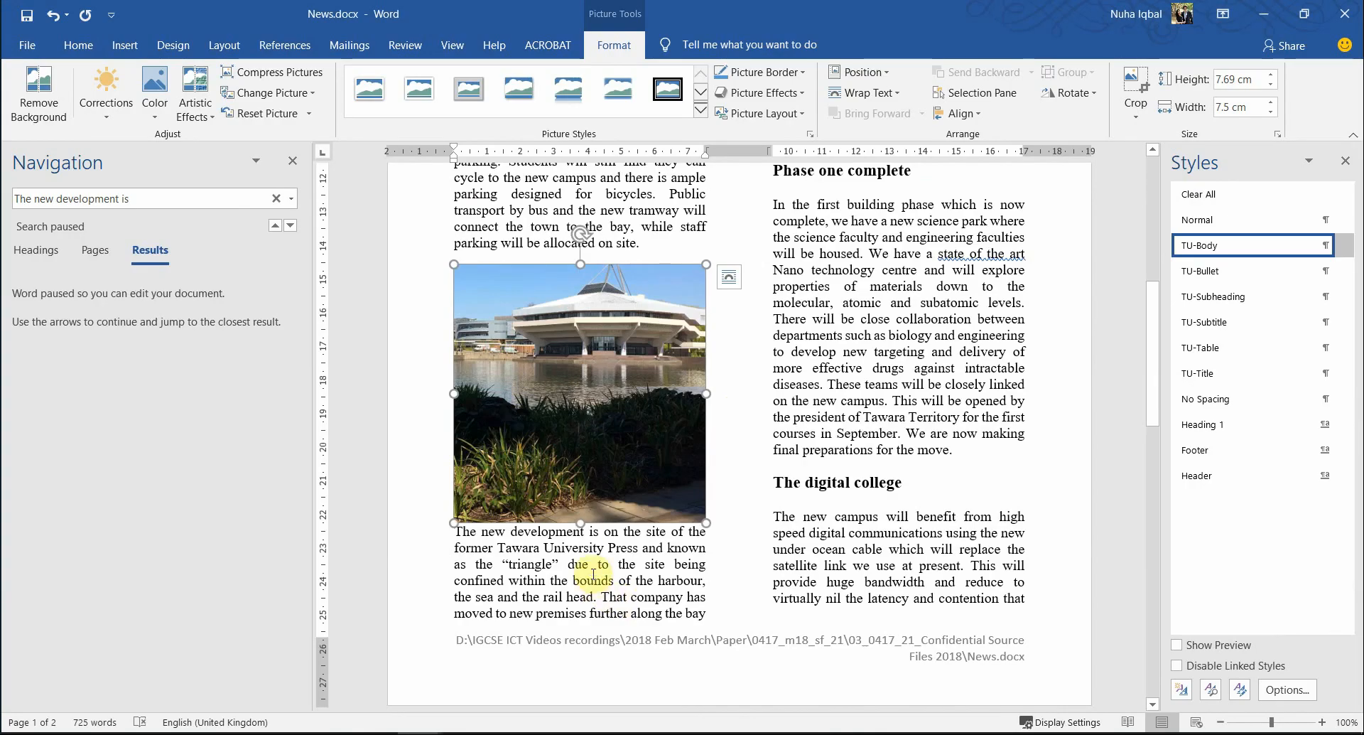
scroll(608, 393, "up", 3)
left_click(575, 270)
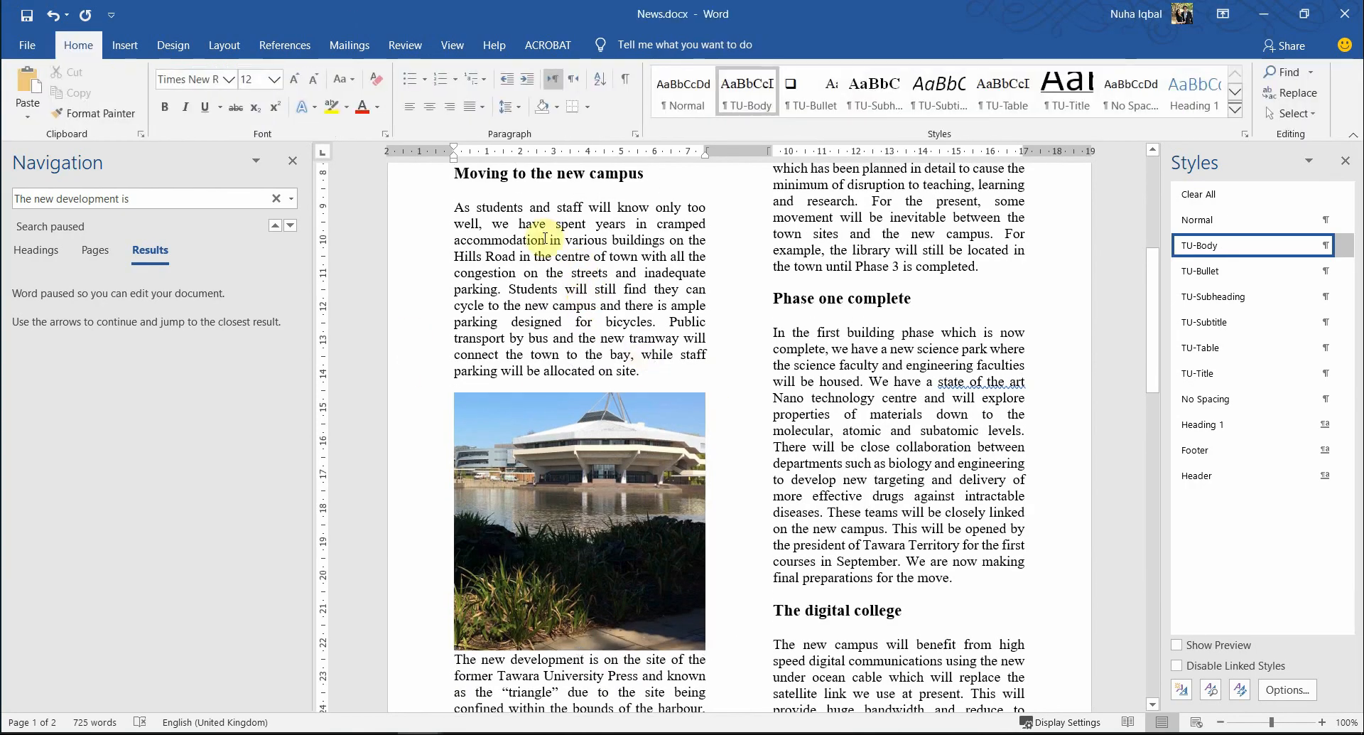
left_click(224, 45)
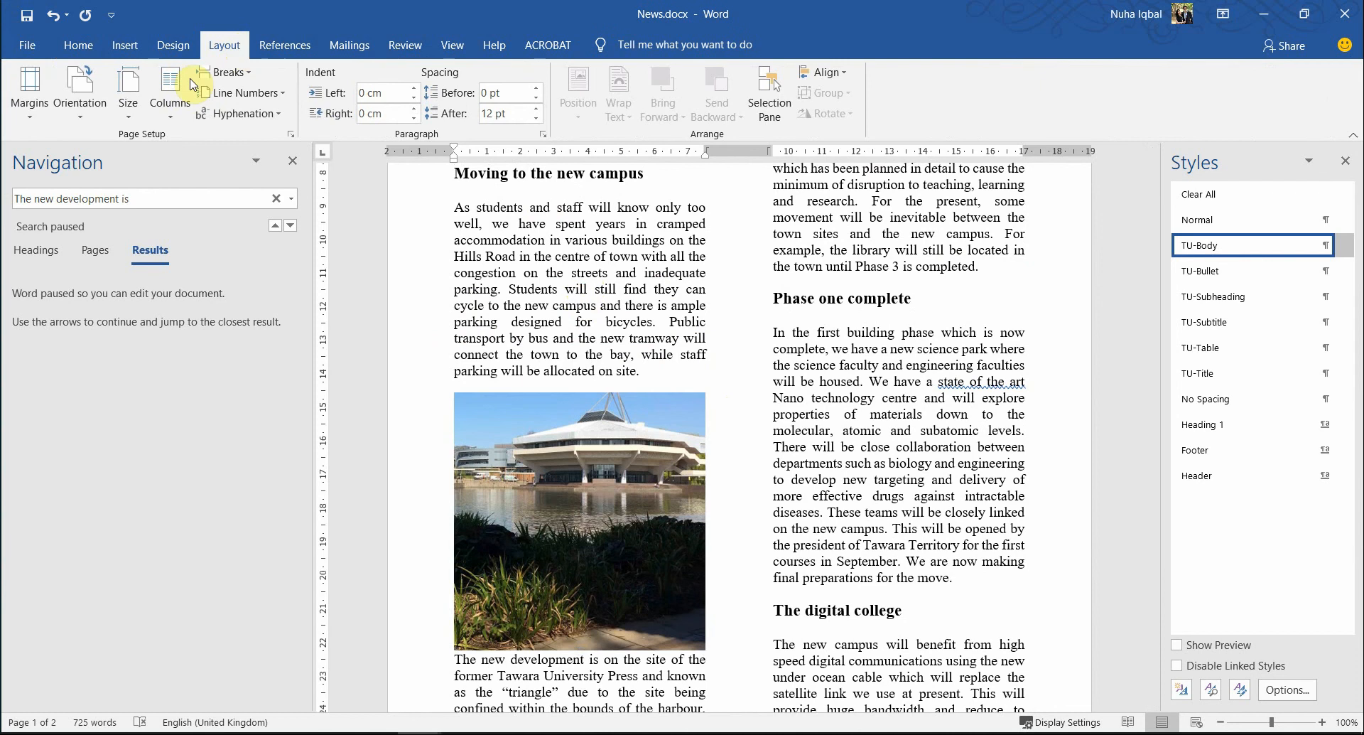
left_click(170, 91)
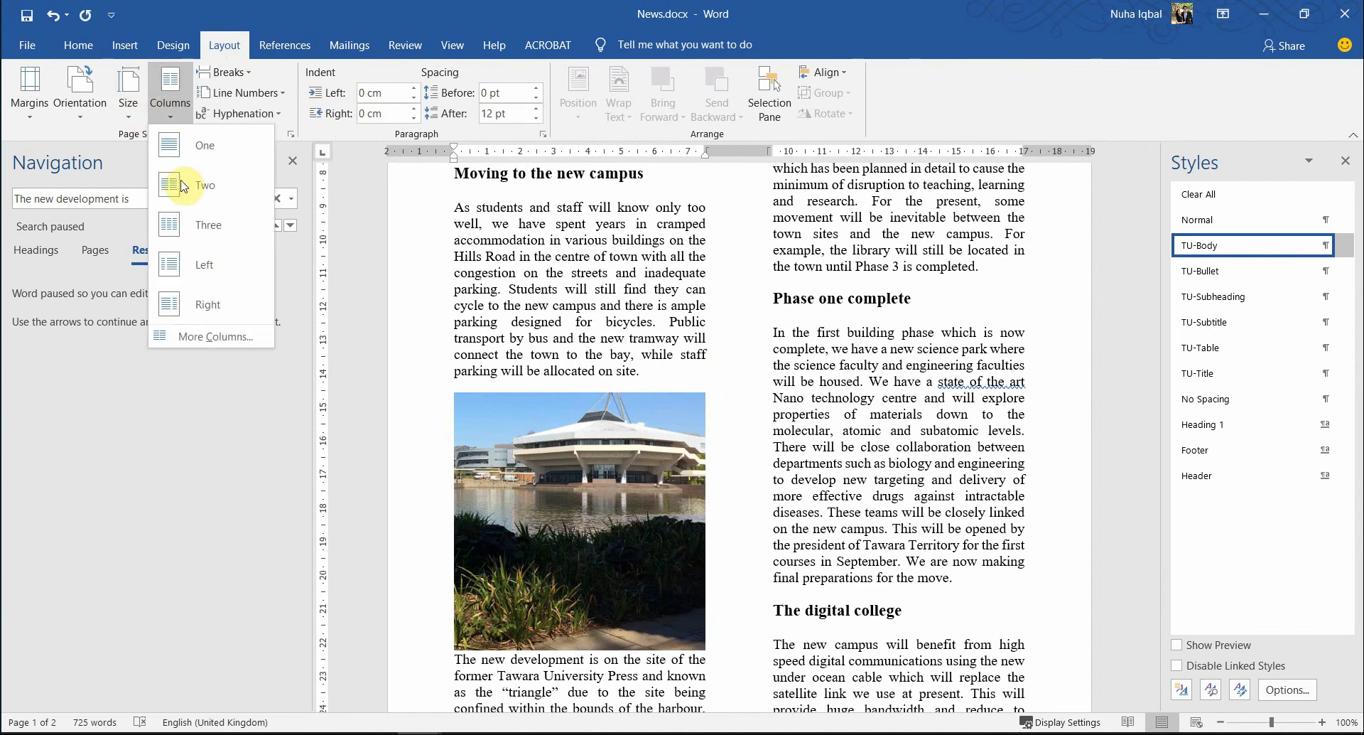
left_click(217, 336)
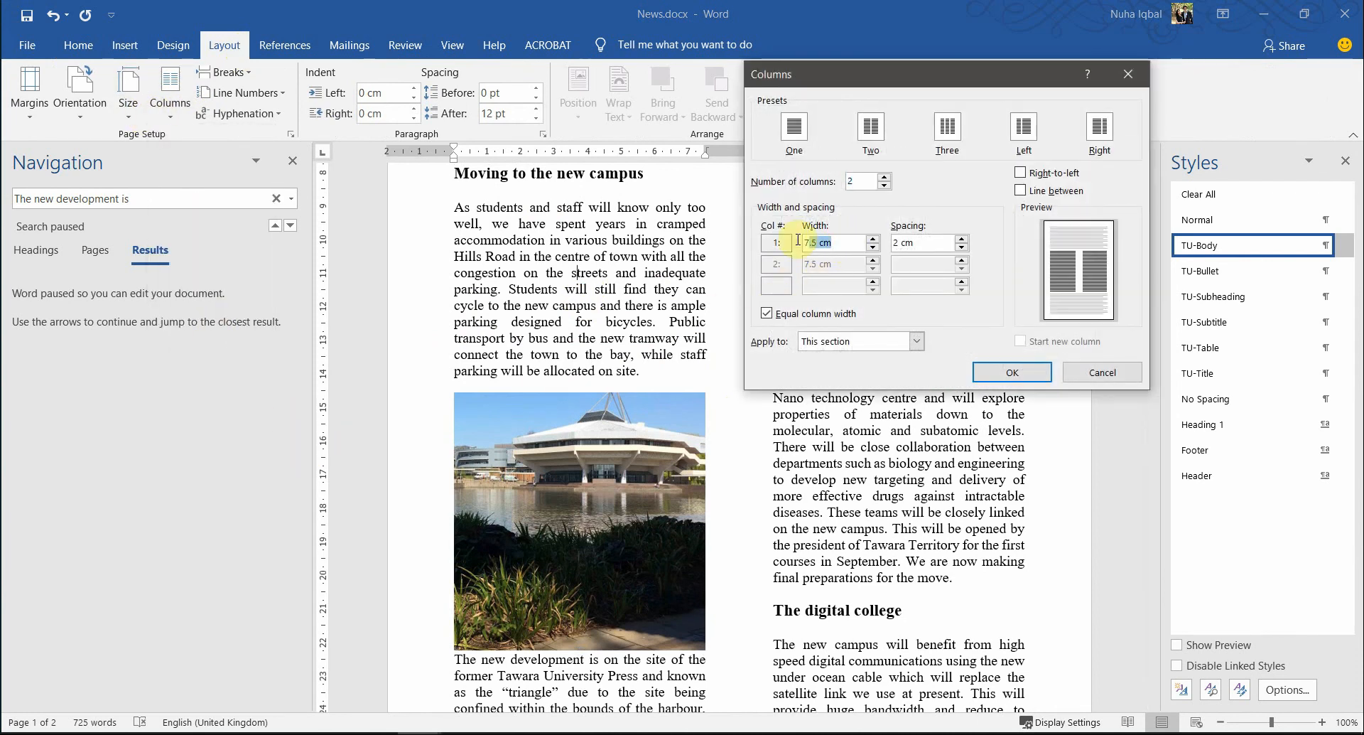
left_click_drag(798, 240, 797, 242)
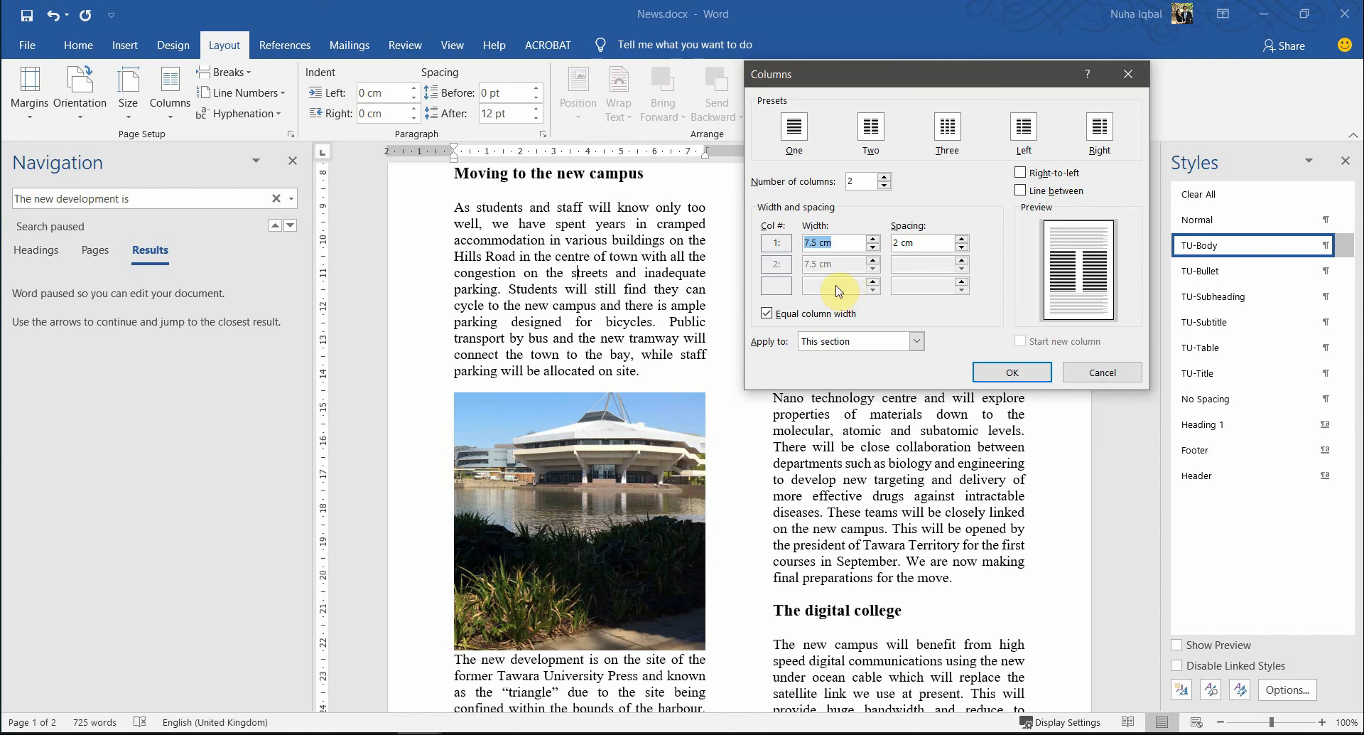
left_click(1025, 379)
left_click(660, 563)
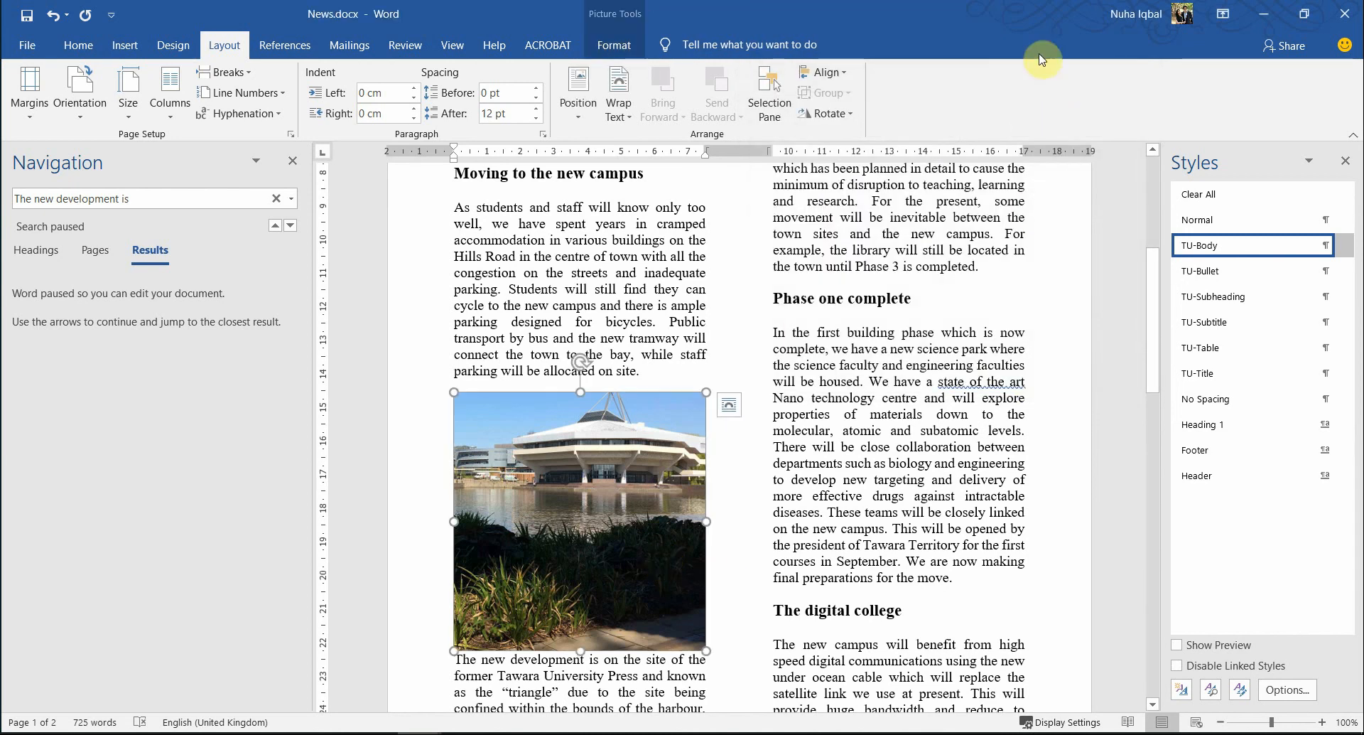
- Resize the 1803BUILDING.jpg photo to 3.75 cm wide by 3.84 cm high, half the column width
left_click(615, 48)
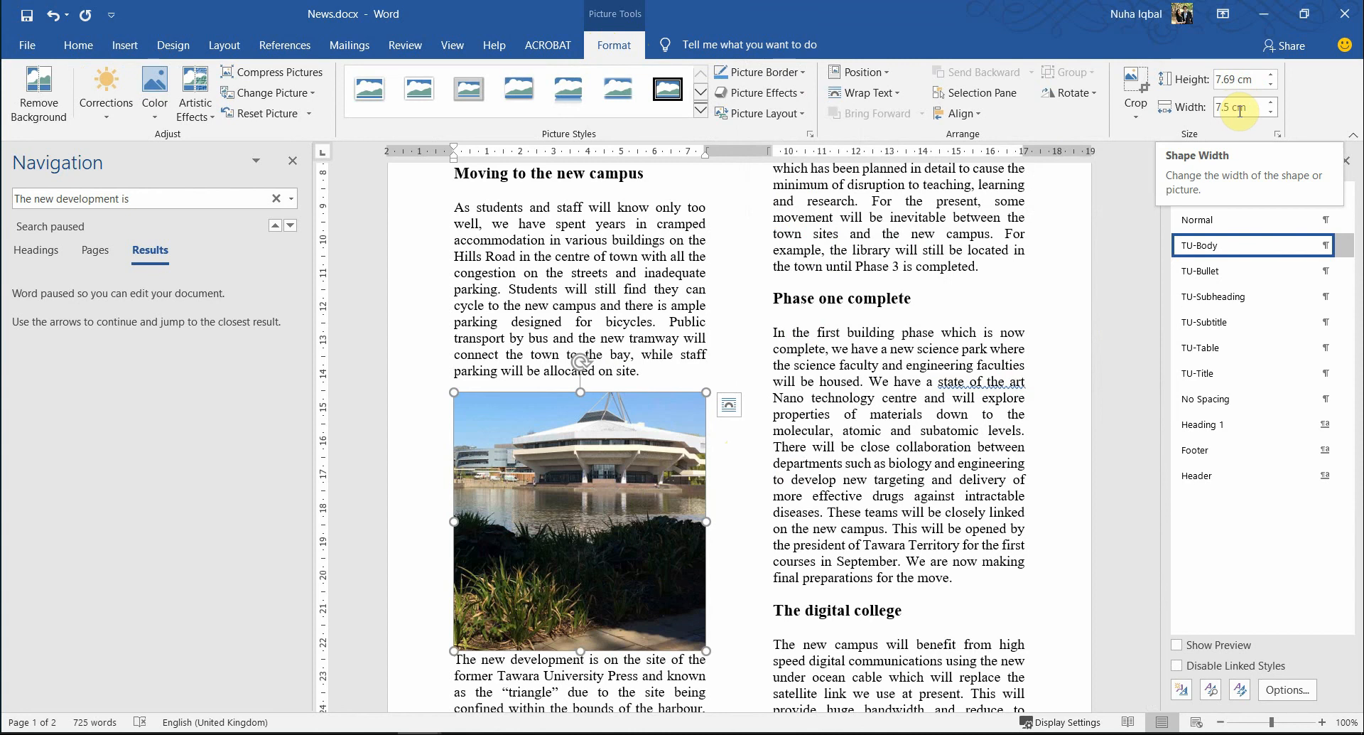
left_click(1247, 106)
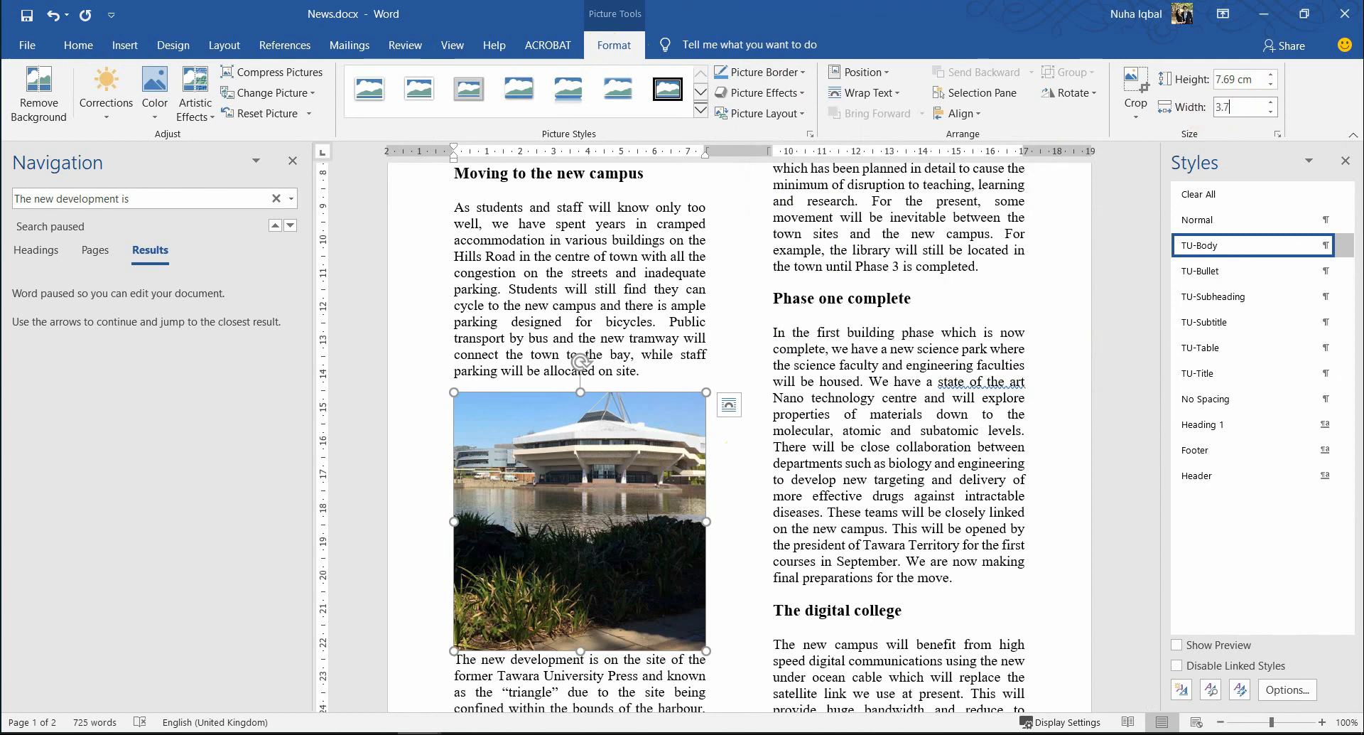
key("Return")
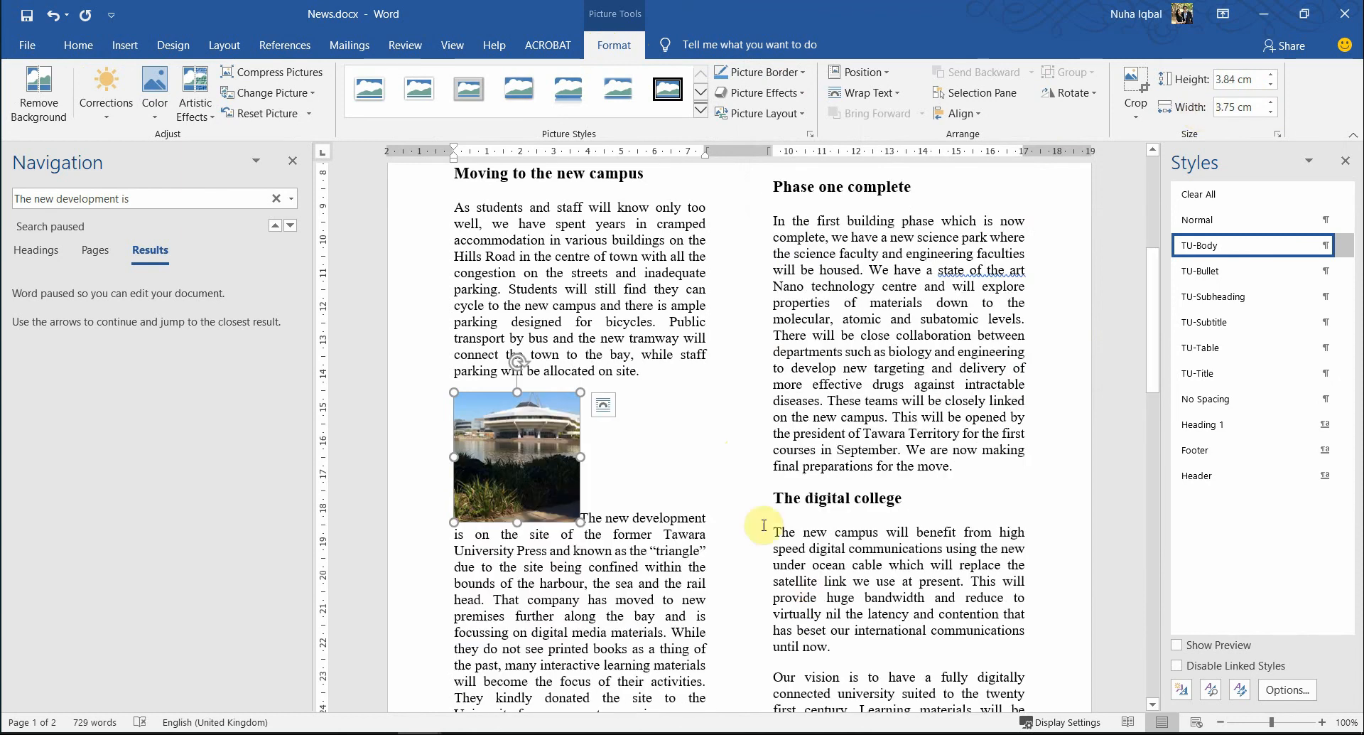
left_click(713, 569)
key("alt+Tab")
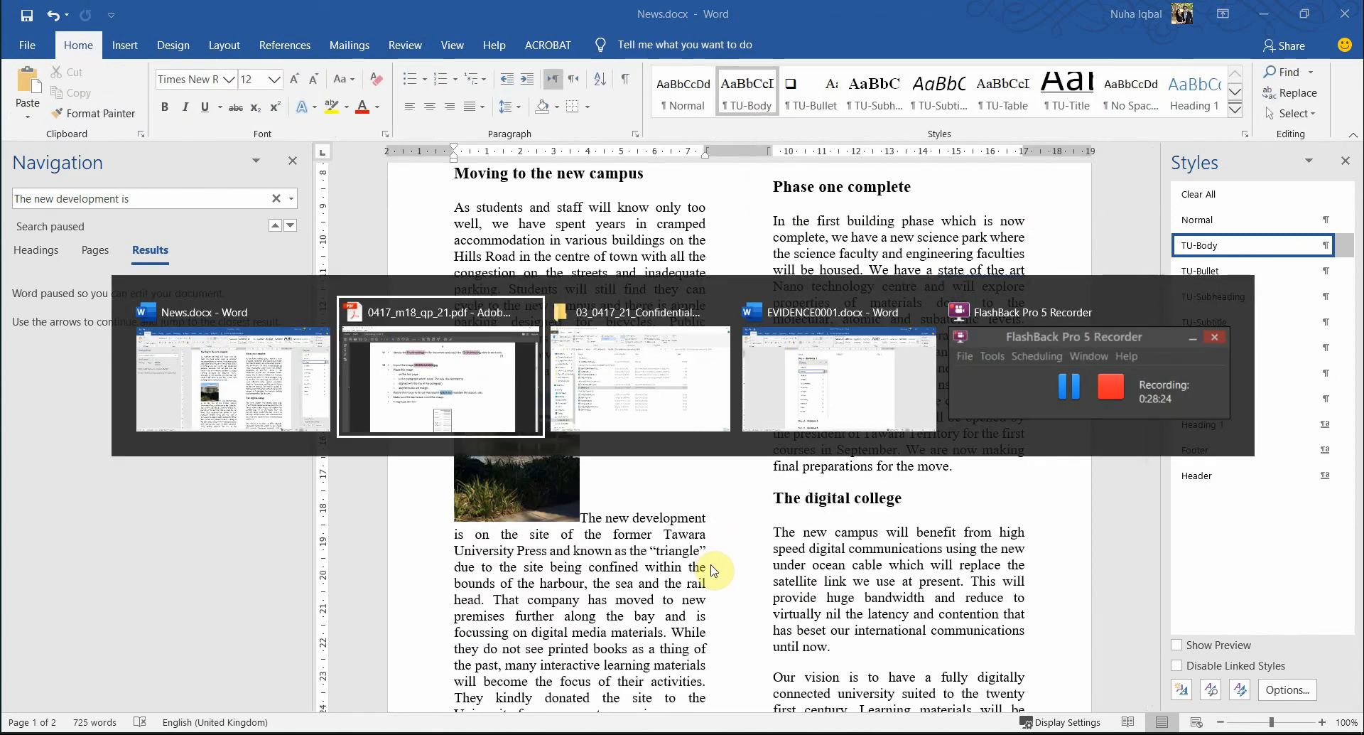
- Zoom into question 12's sample layout to check photo placement, then select the campus photo in Word
scroll(638, 546, "down", 1)
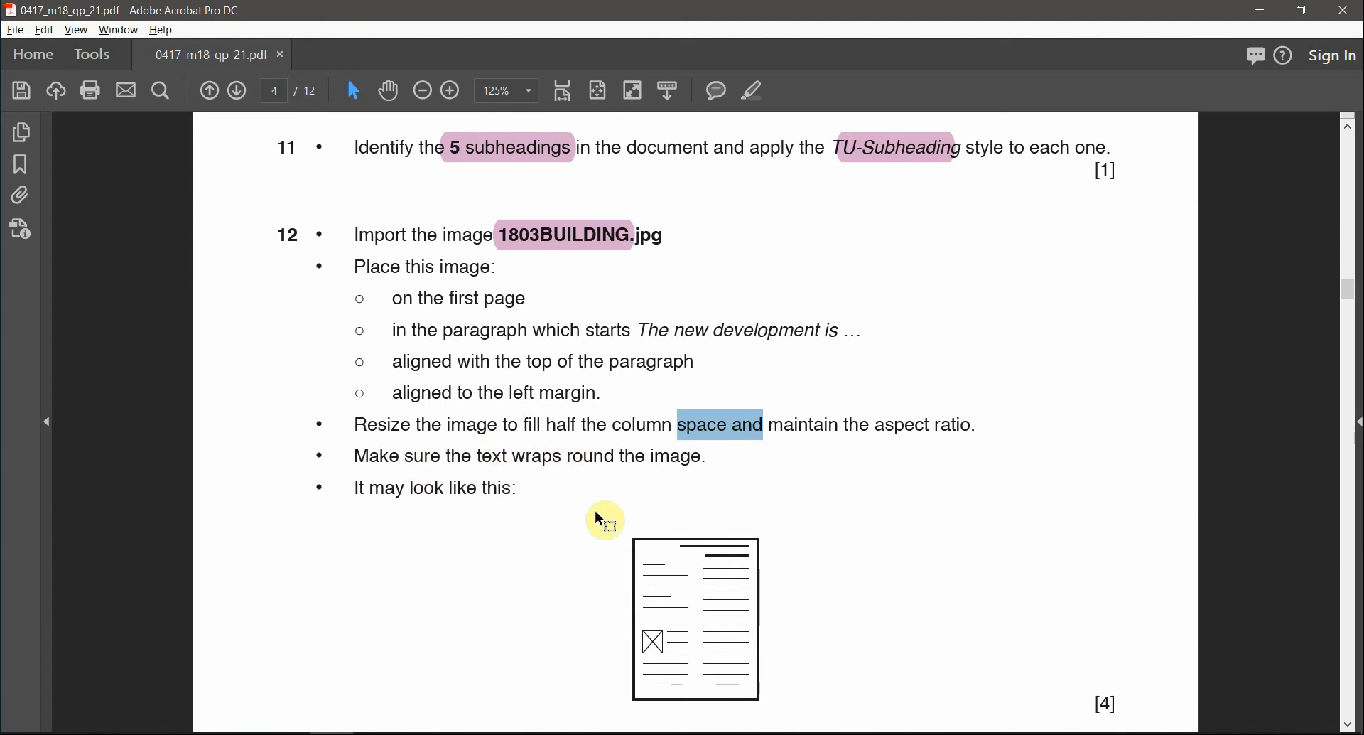
key("alt+Tab")
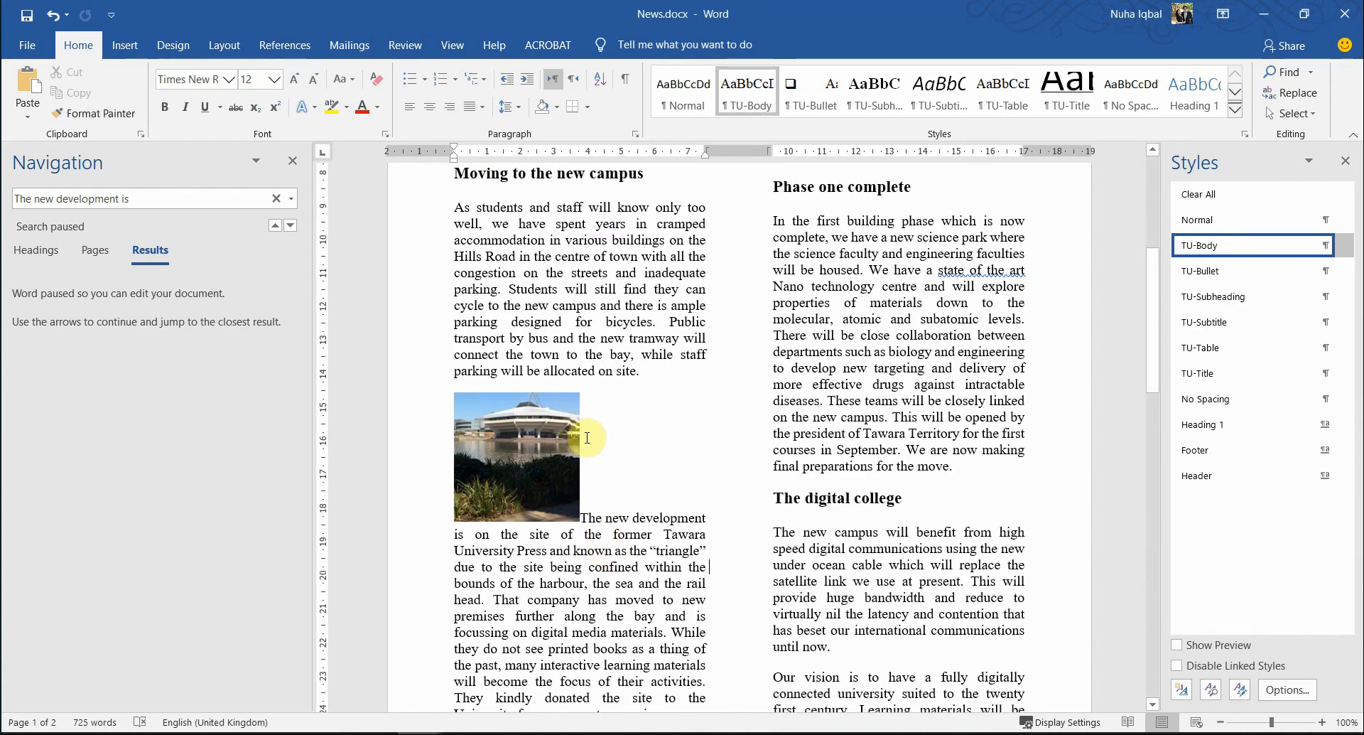
key("alt+Tab")
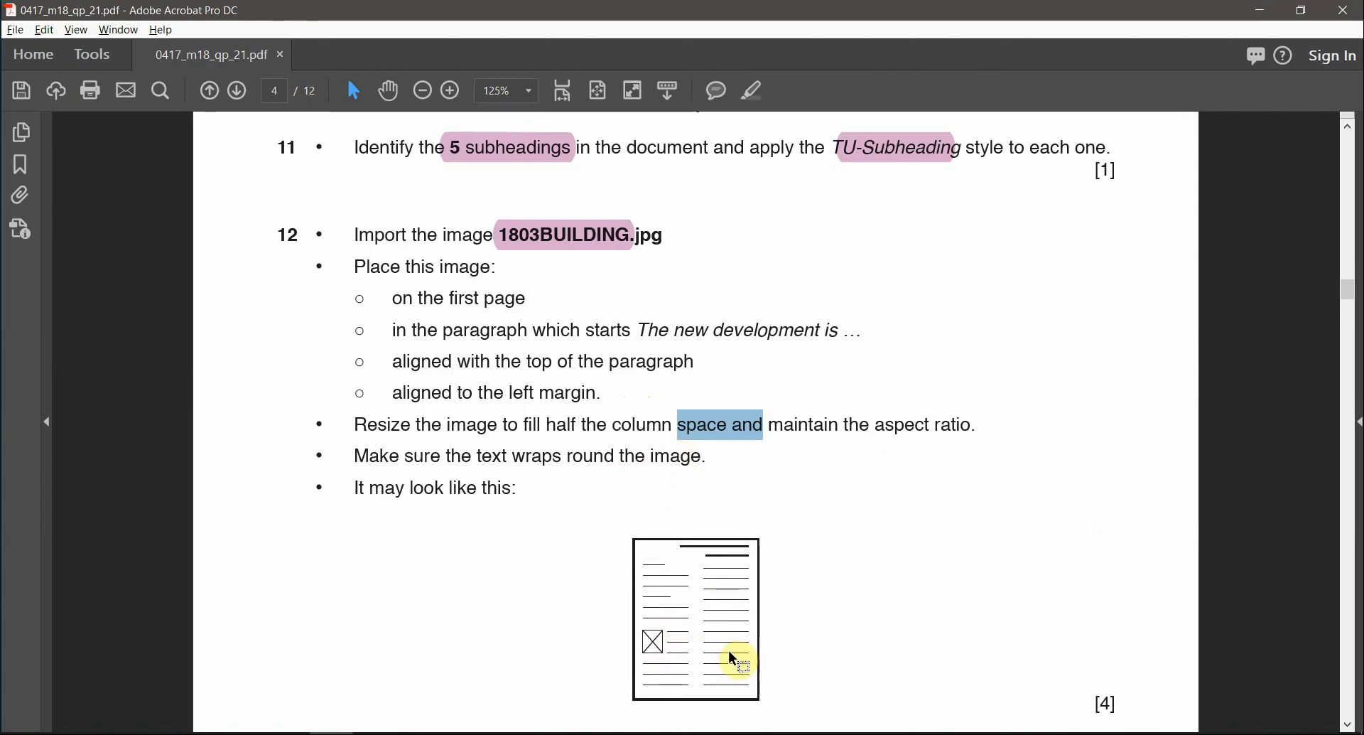
scroll(723, 658, "up", 4)
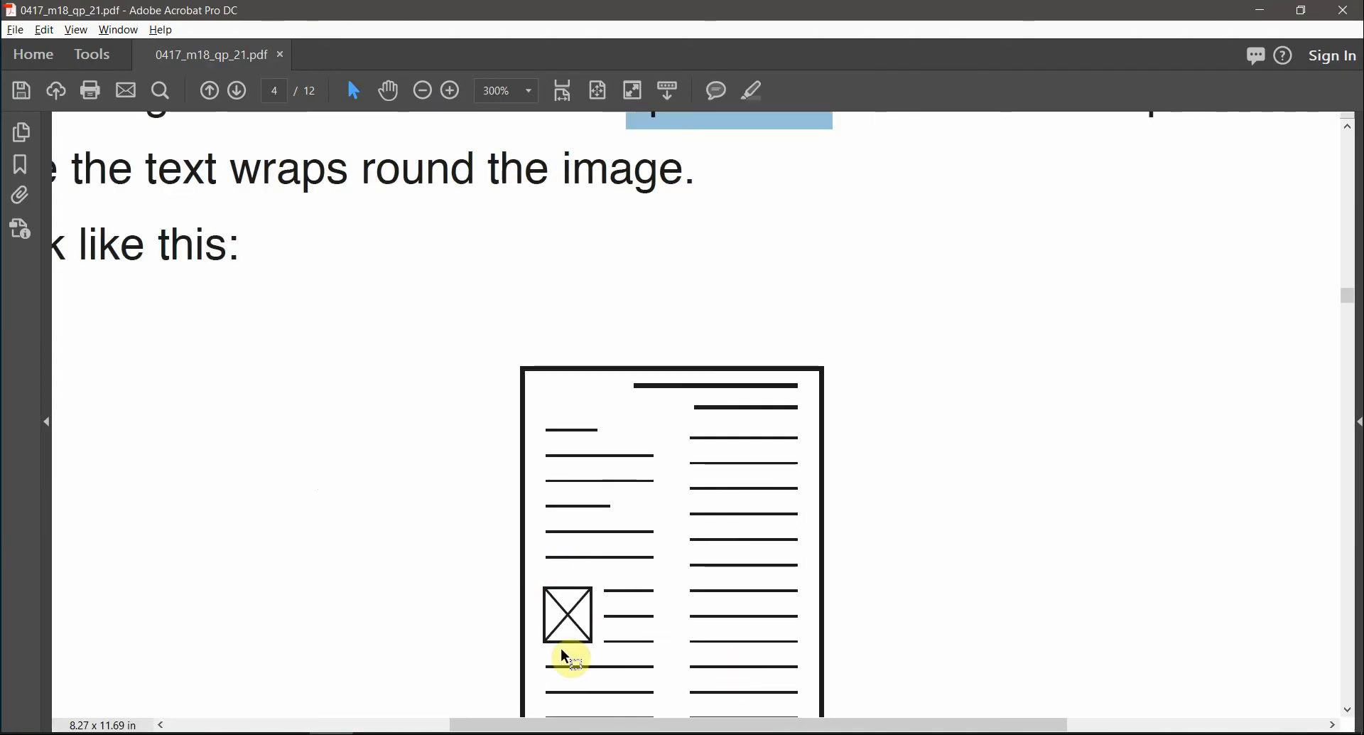
key("alt+Tab")
left_click(557, 504)
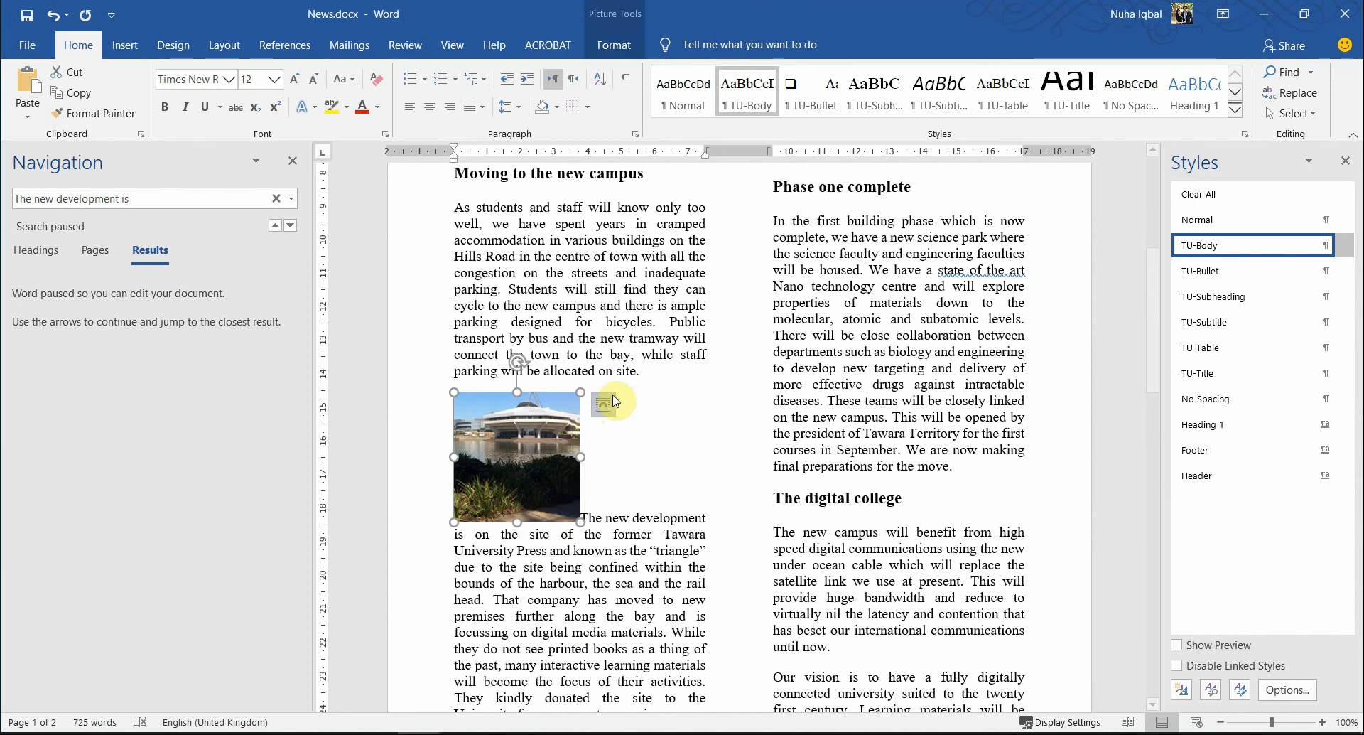
- Apply Square text wrapping to the campus photo so the paragraph flows around it
left_click(603, 405)
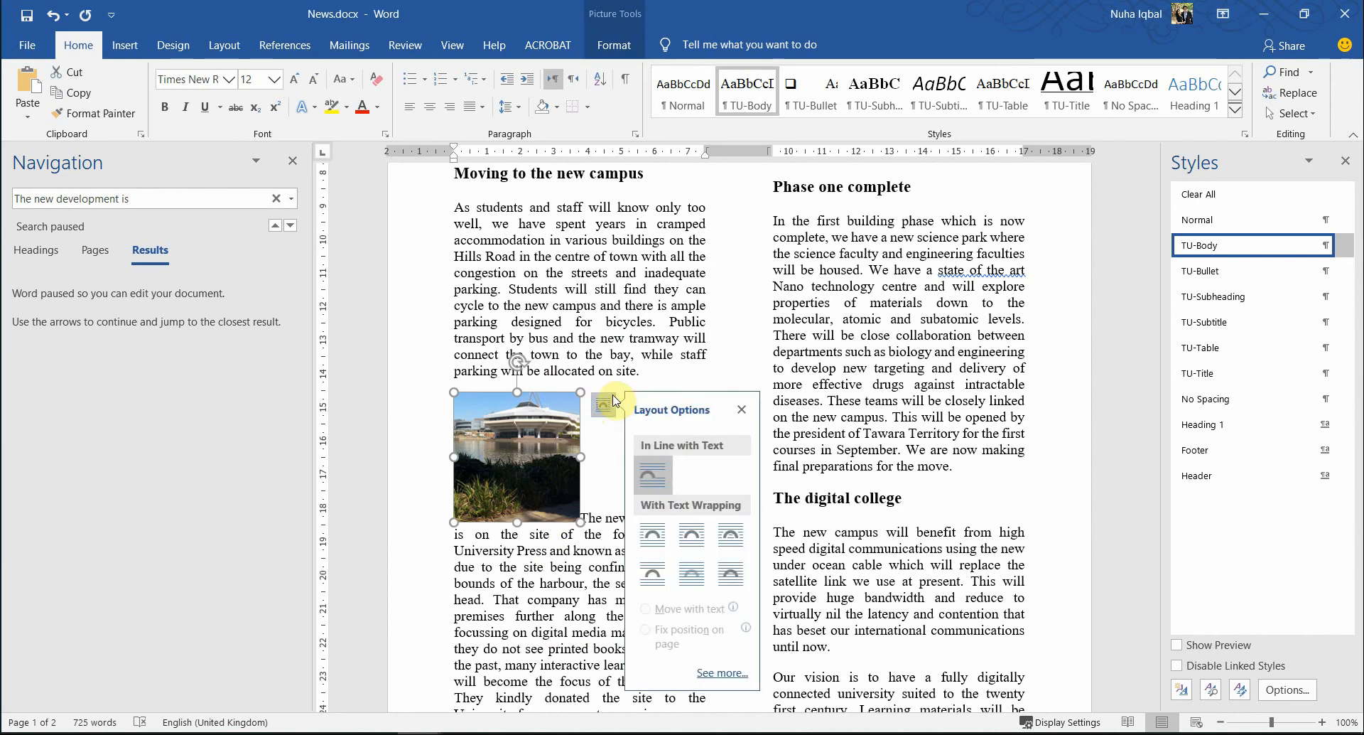
left_click(655, 538)
left_click(650, 558)
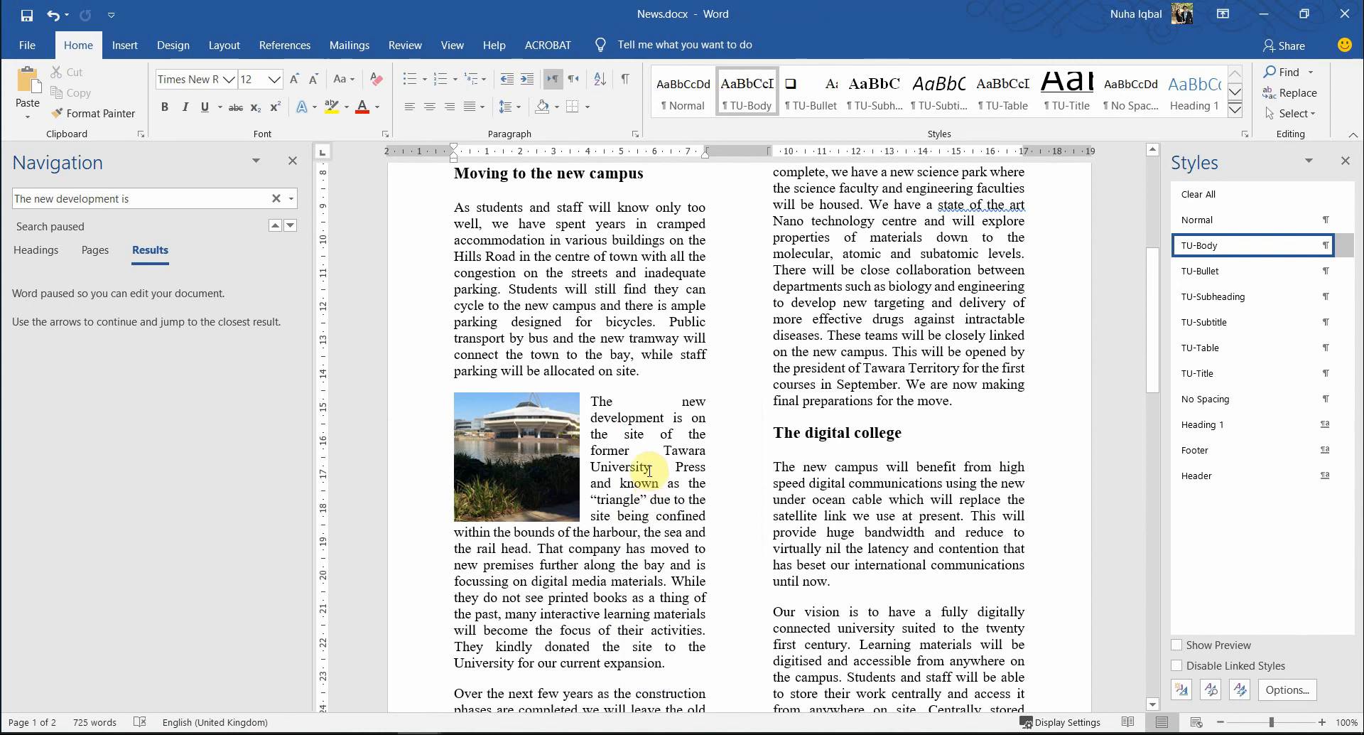
left_click_drag(680, 395, 629, 403)
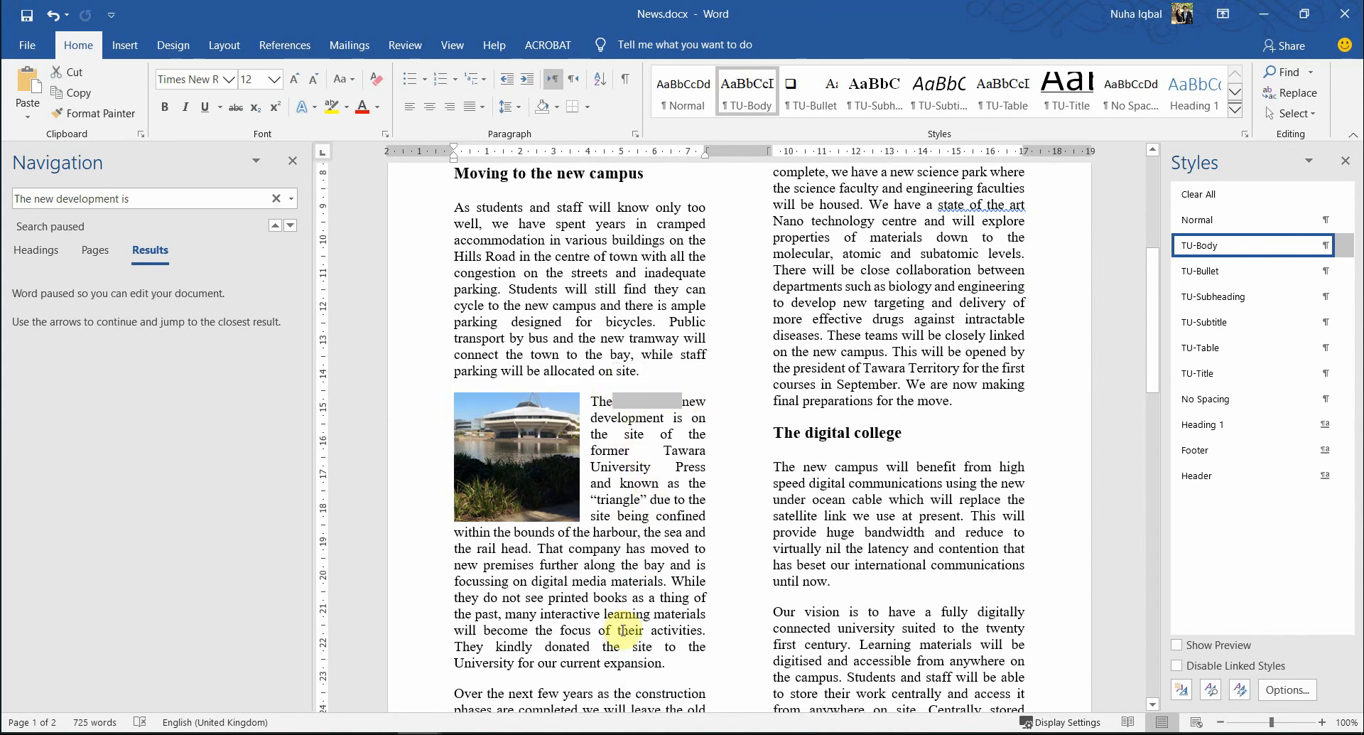
left_click(626, 548)
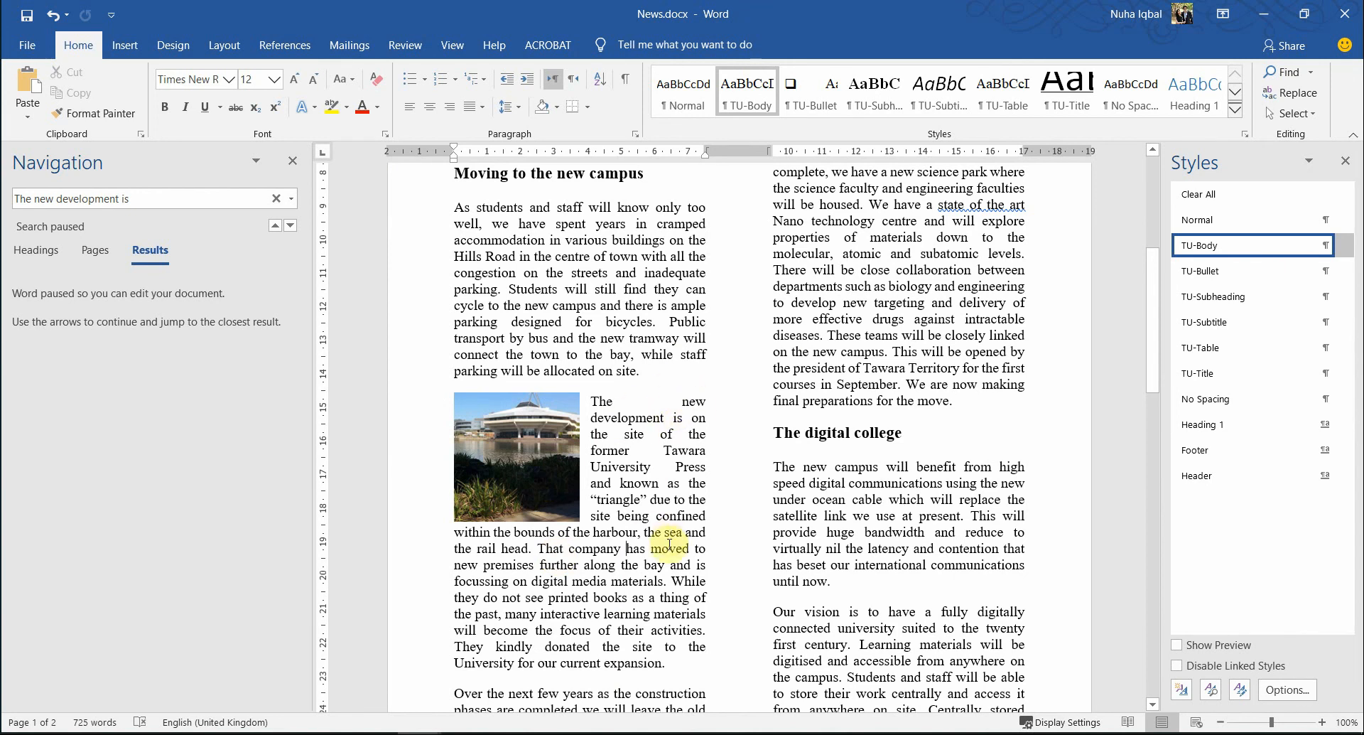
key("alt+Tab")
scroll(661, 541, "down", 4)
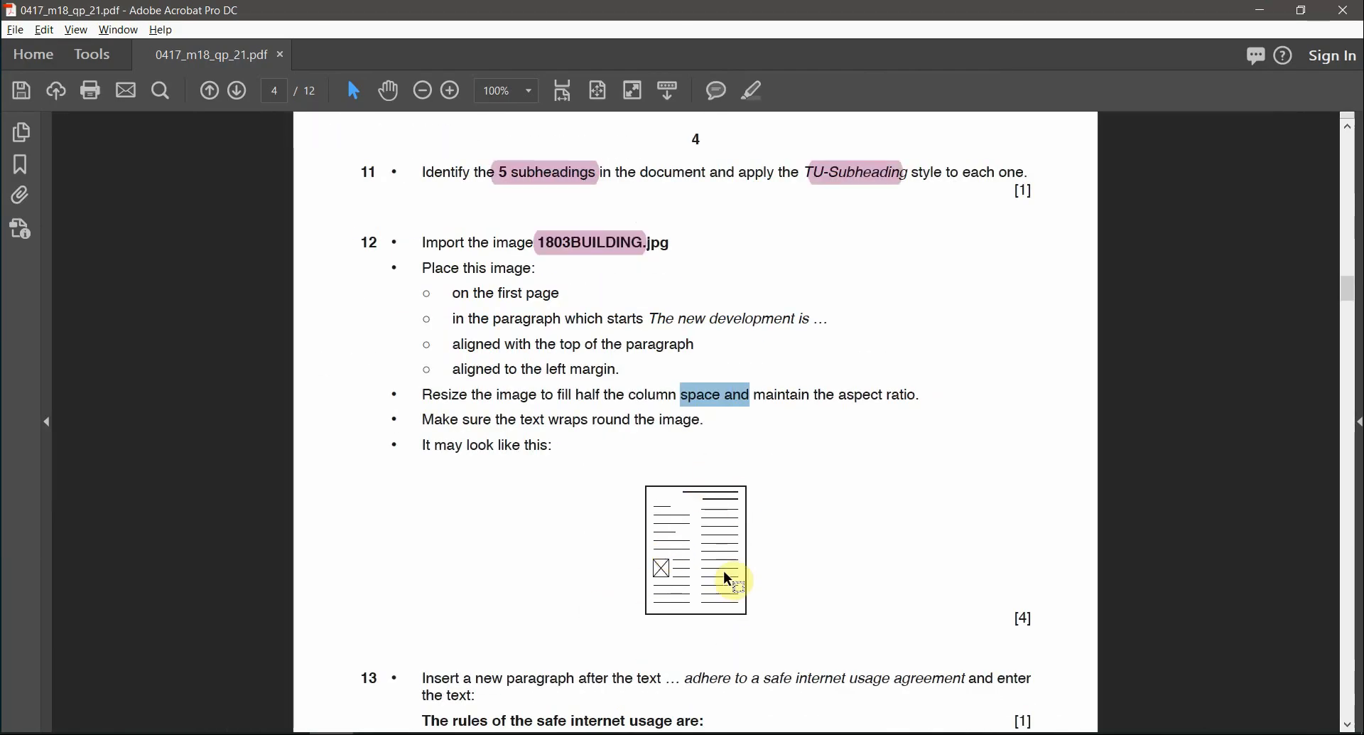
- Move the campus photo up level with the first line of the 'The new development is' paragraph
key("alt+Tab")
left_click(531, 459)
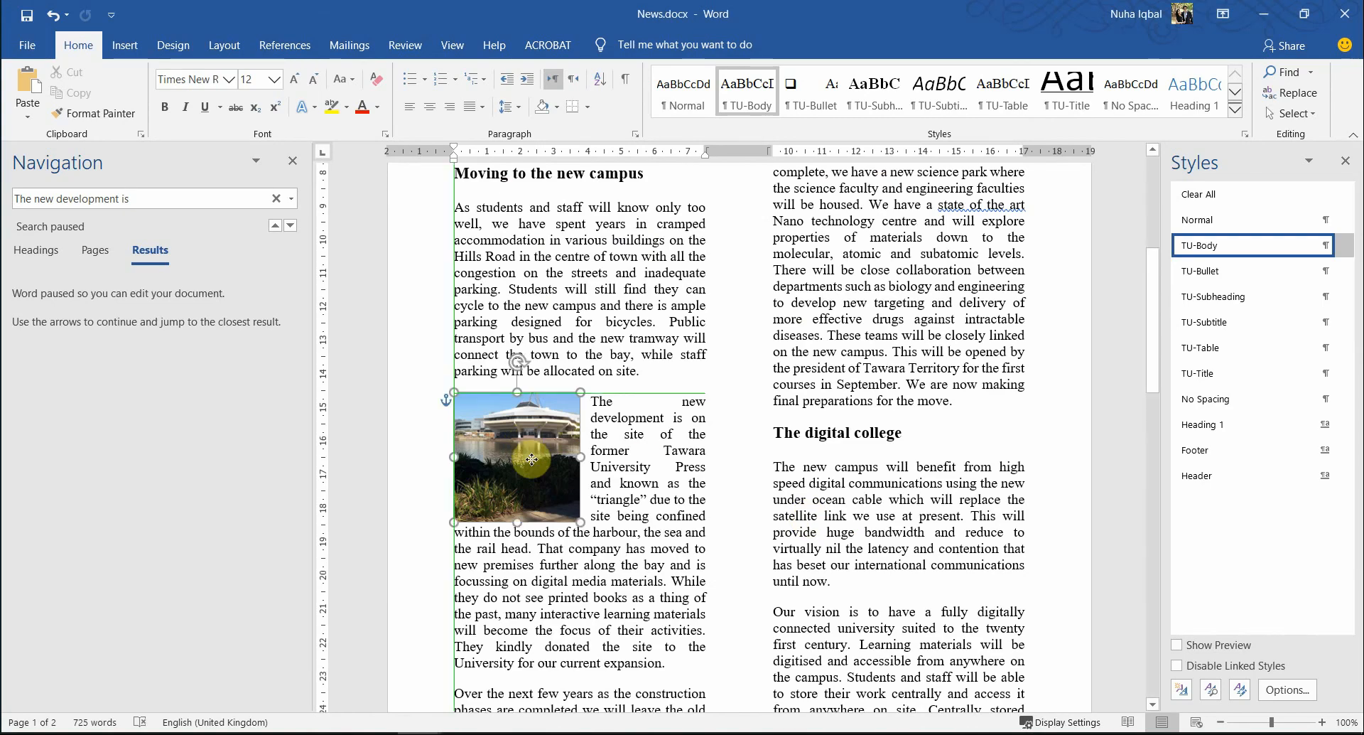
left_click_drag(531, 459, 535, 430)
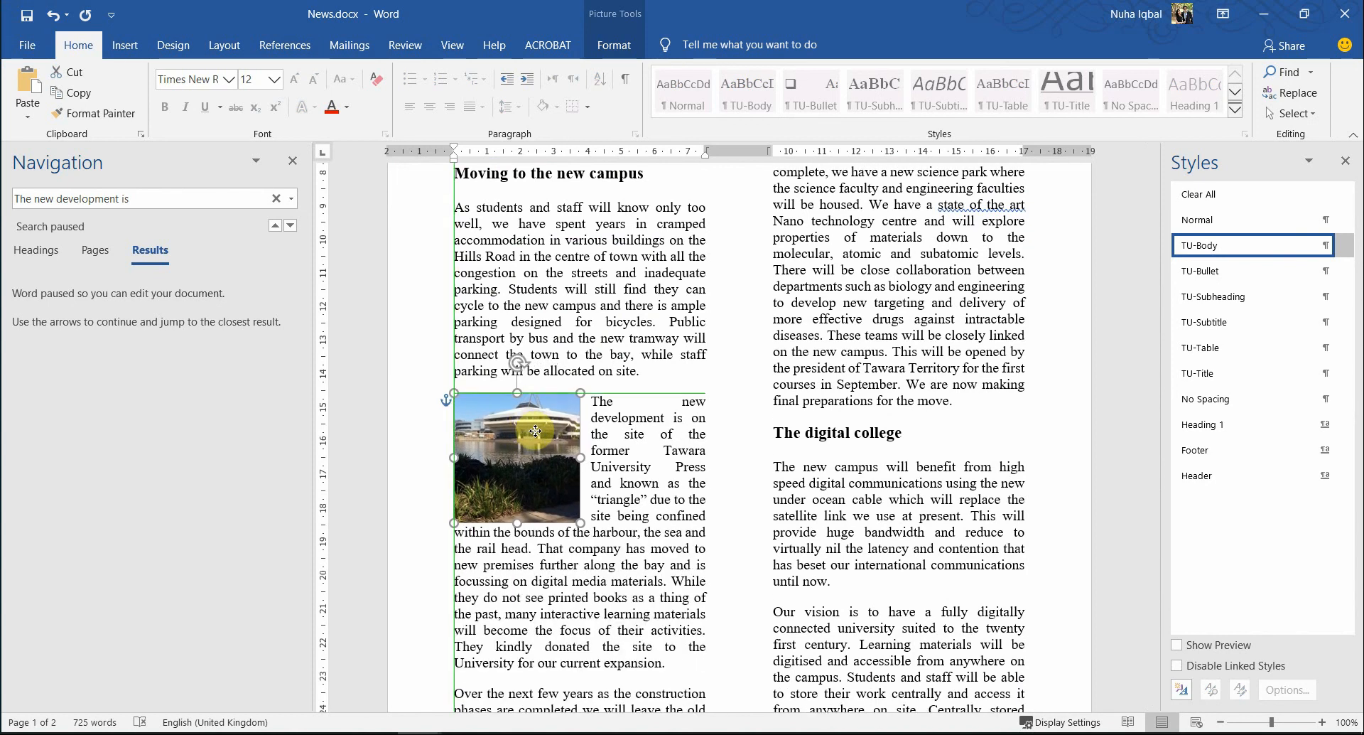
left_click(650, 556)
key("alt+Tab")
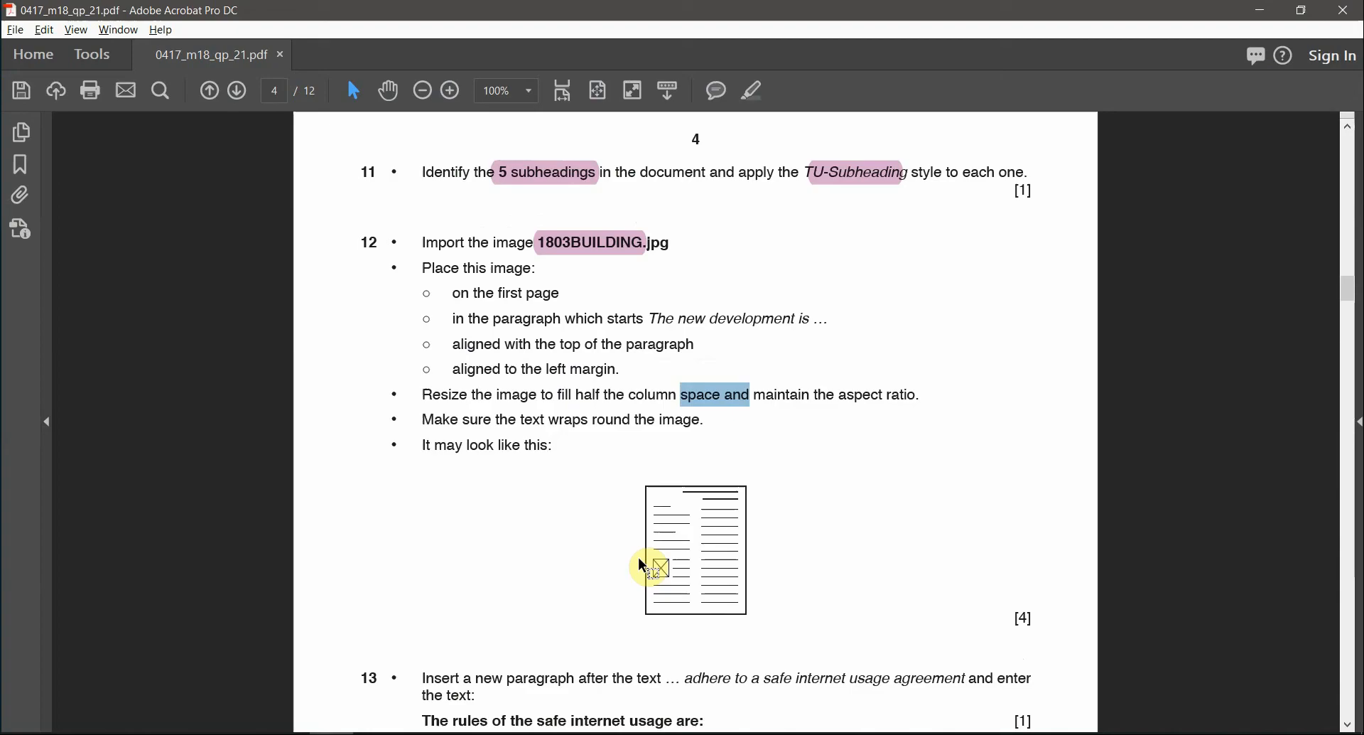
- Copy the phrase 'adhere to a safe internet' from question 13 in the PDF
scroll(639, 559, "down", 1)
scroll(638, 560, "up", 3, "ctrl")
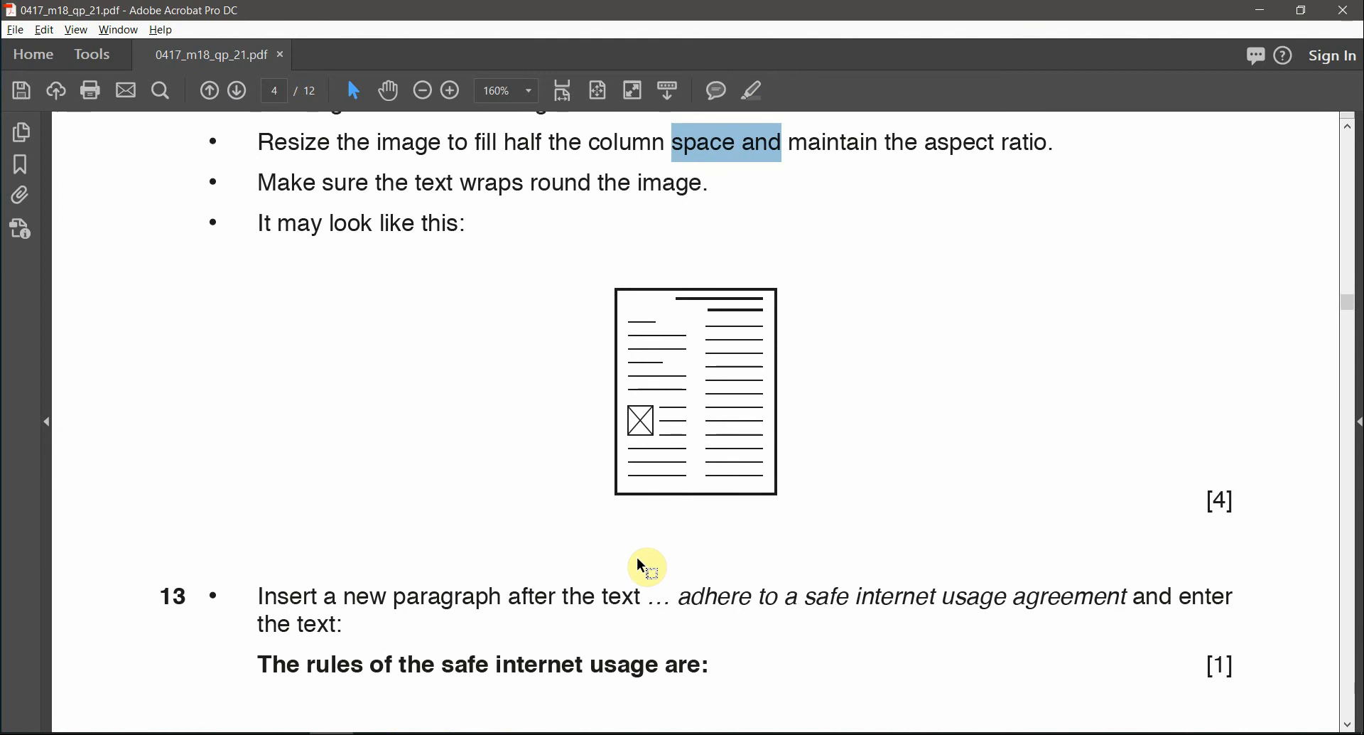
scroll(638, 559, "down", 1)
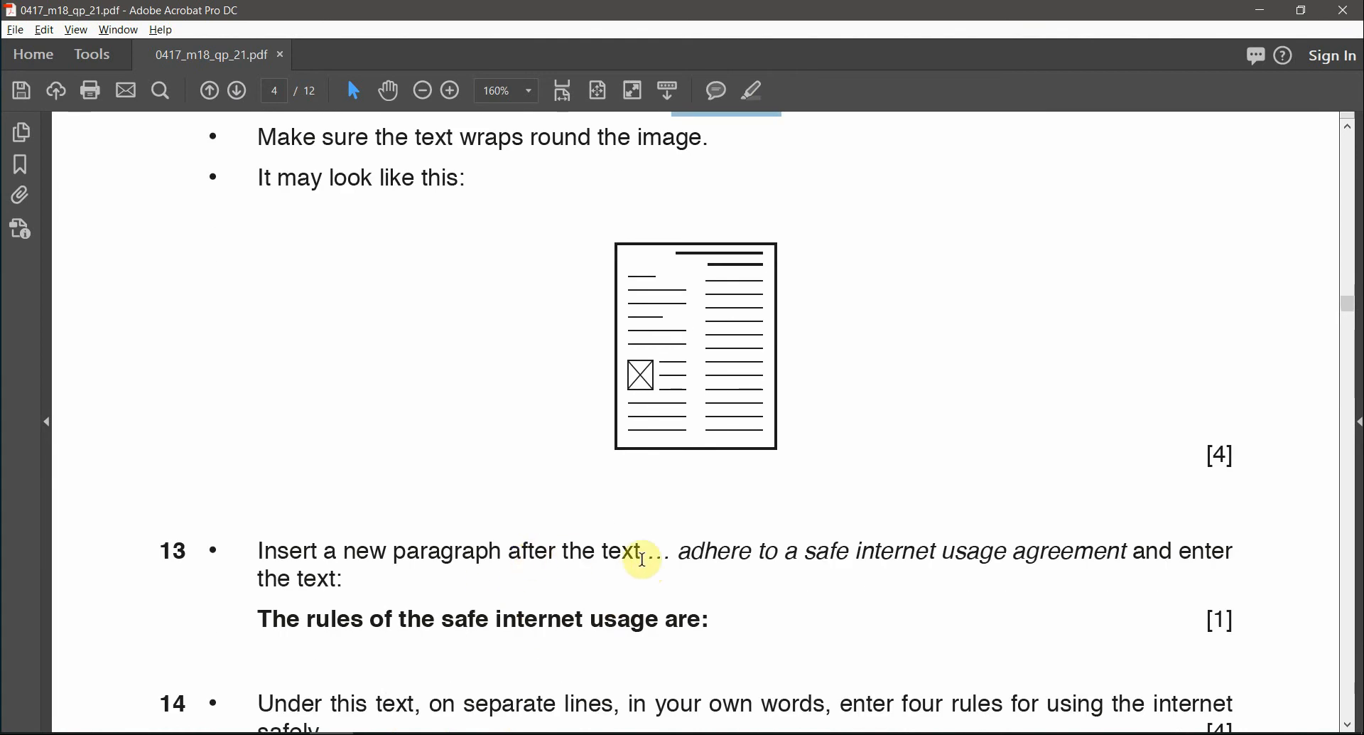
left_click_drag(676, 552, 864, 553)
key("ctrl+c")
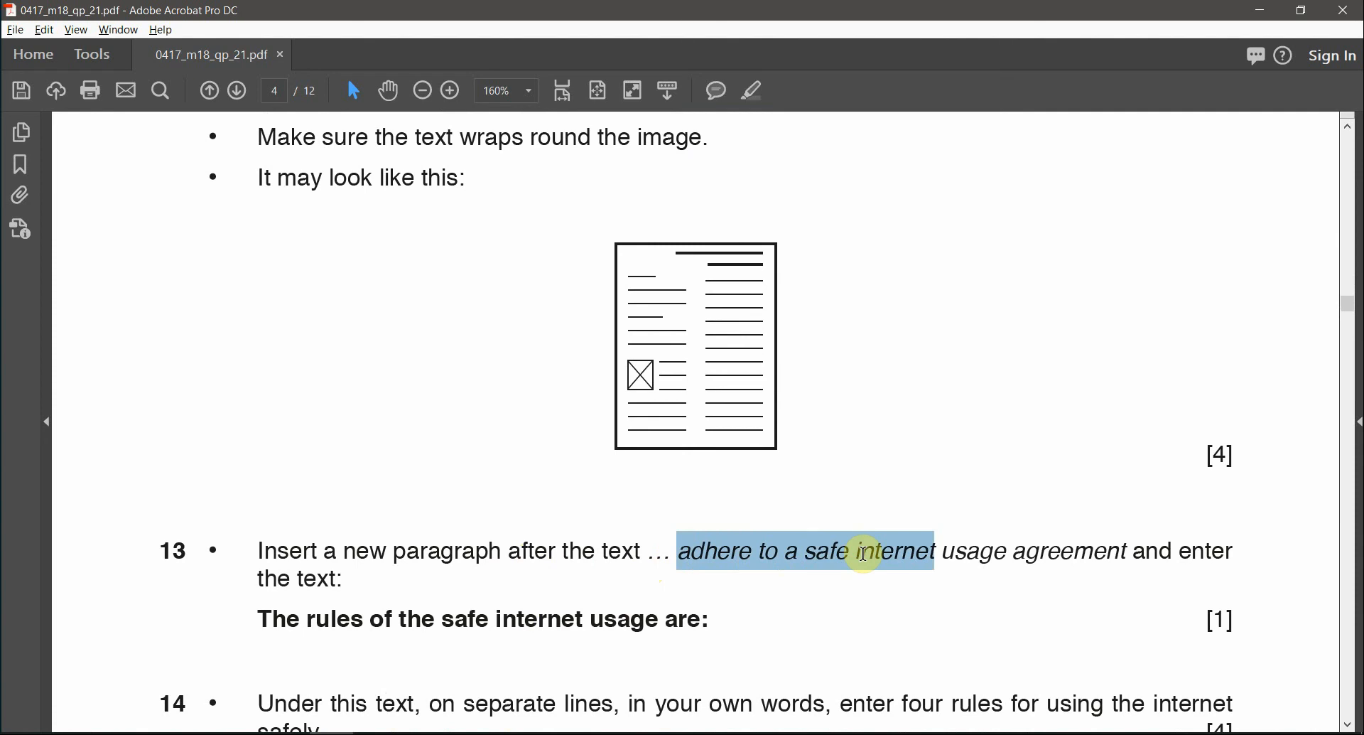
key("alt+Tab")
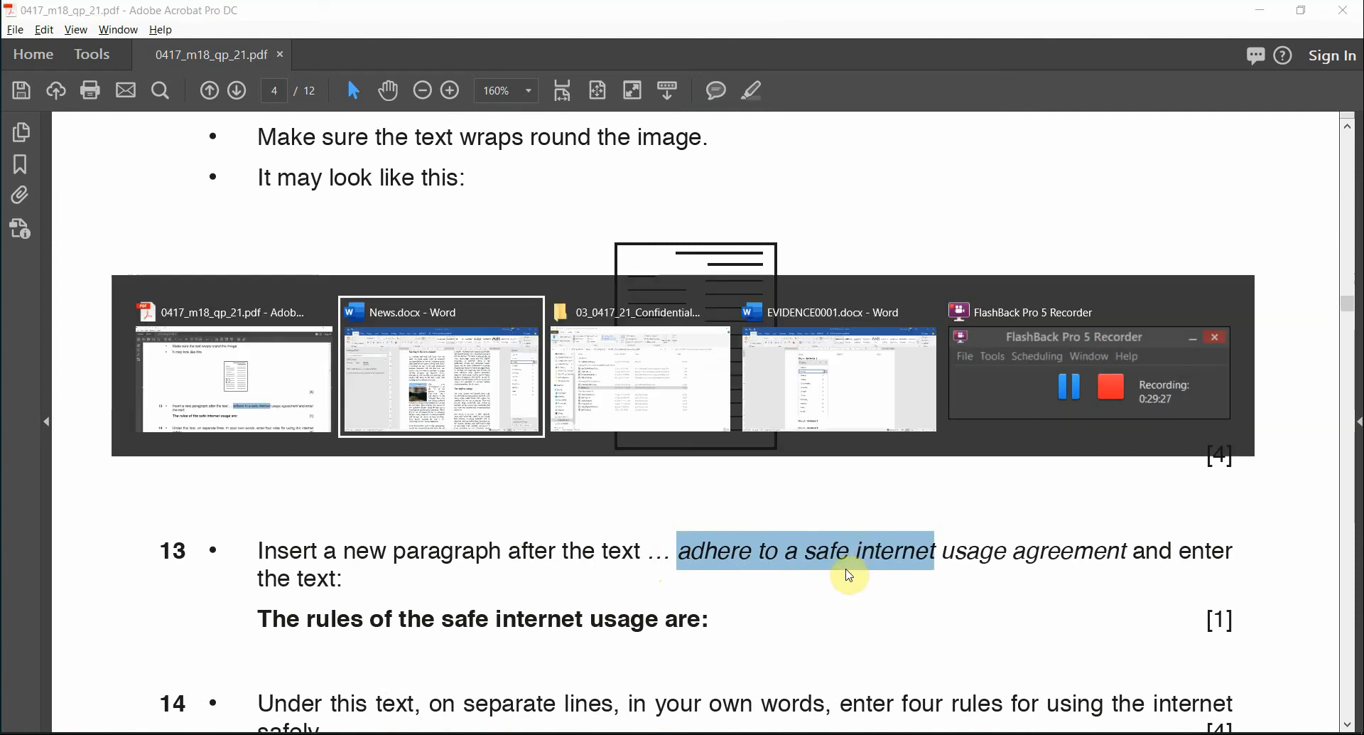
left_click_drag(170, 201, 16, 221)
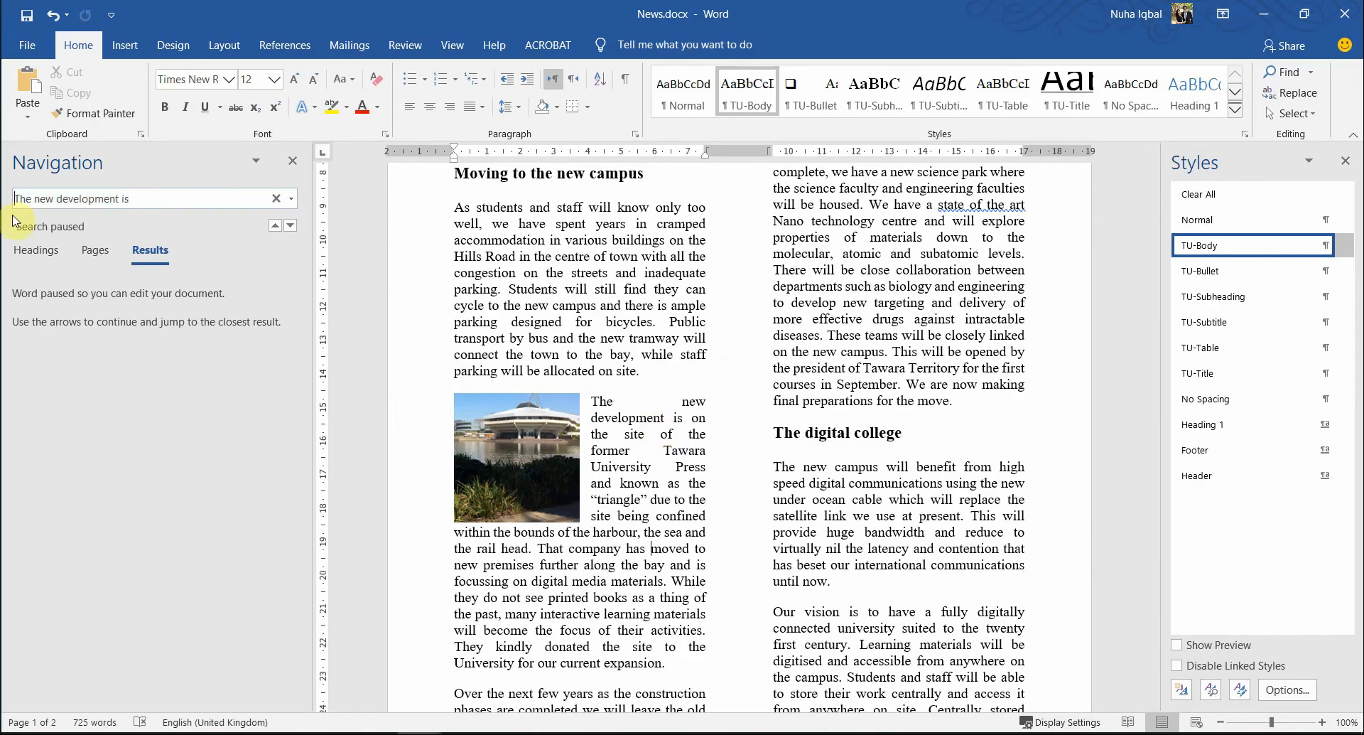
- Search News.docx for 'adhere to a safe internet', locating its single match under Safe Internet usage
key("ctrl+a")
key("ctrl+v")
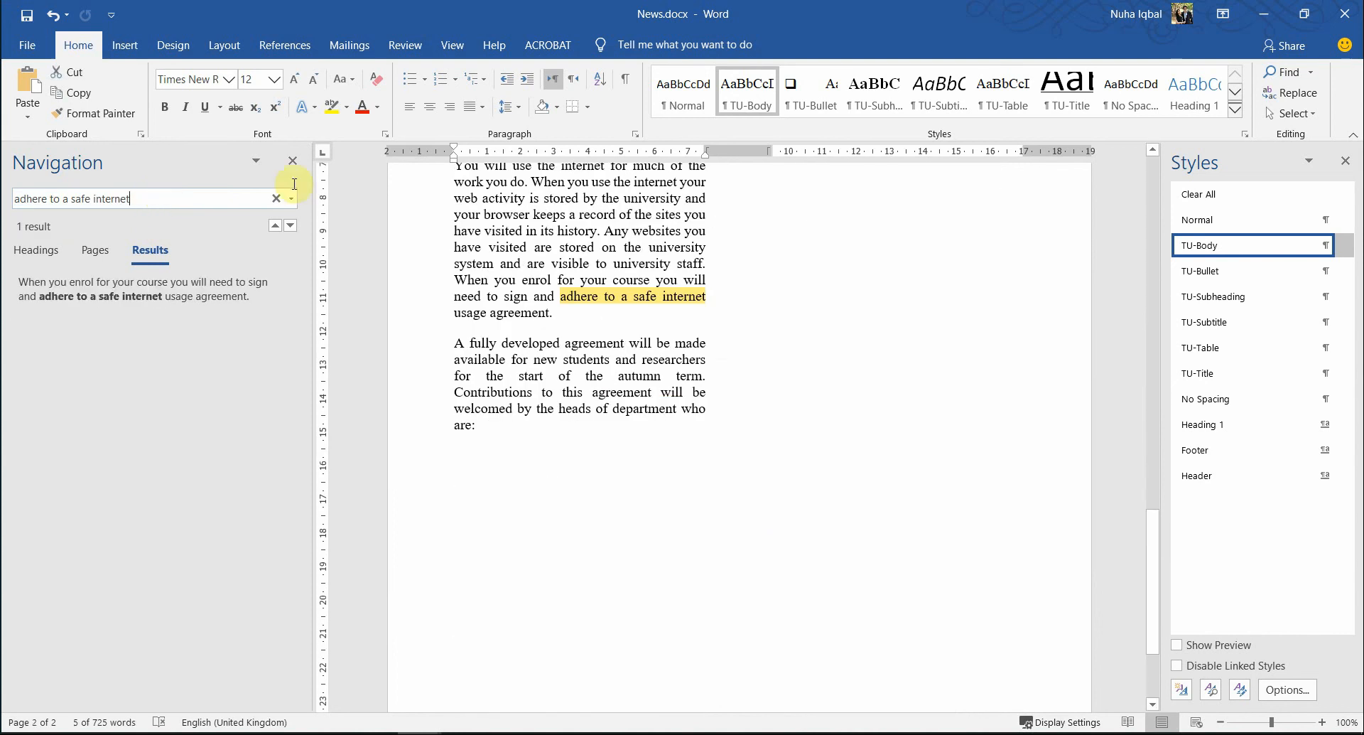
scroll(907, 455, "down", 3)
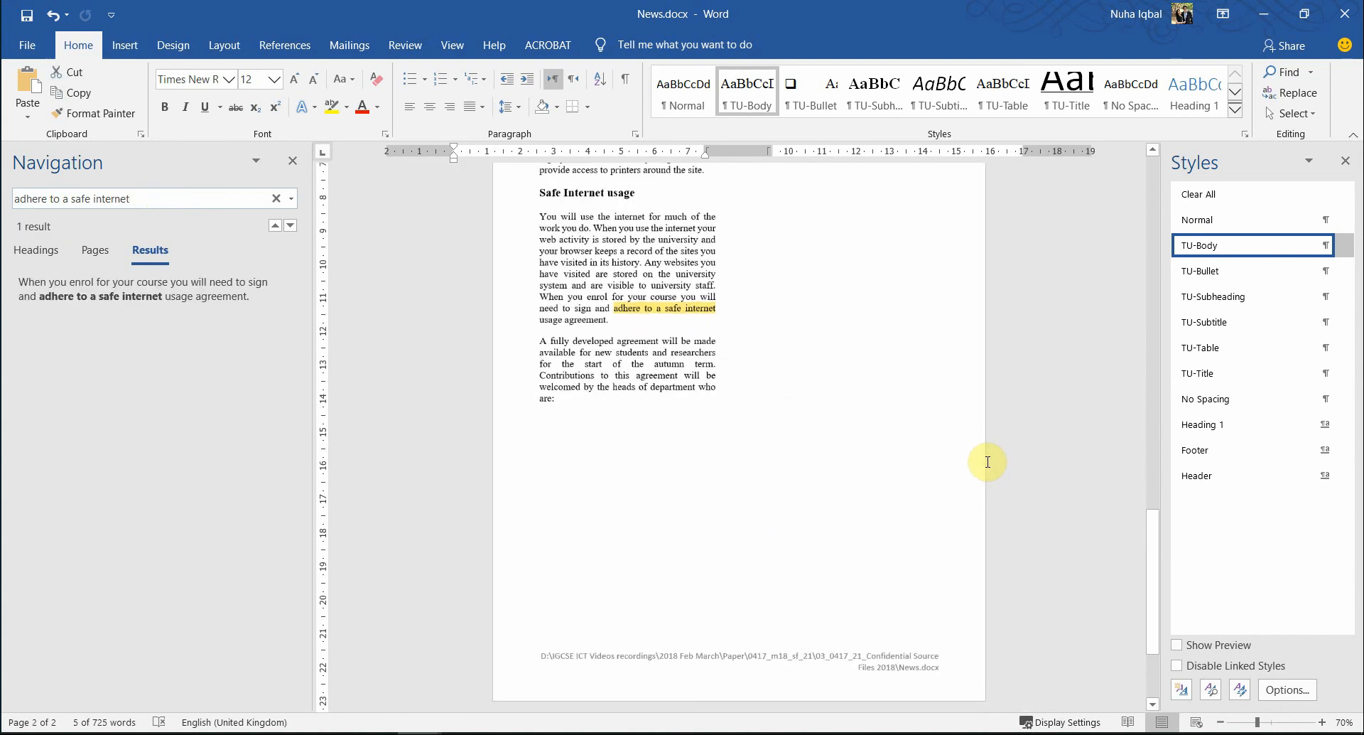
scroll(987, 462, "up", 12)
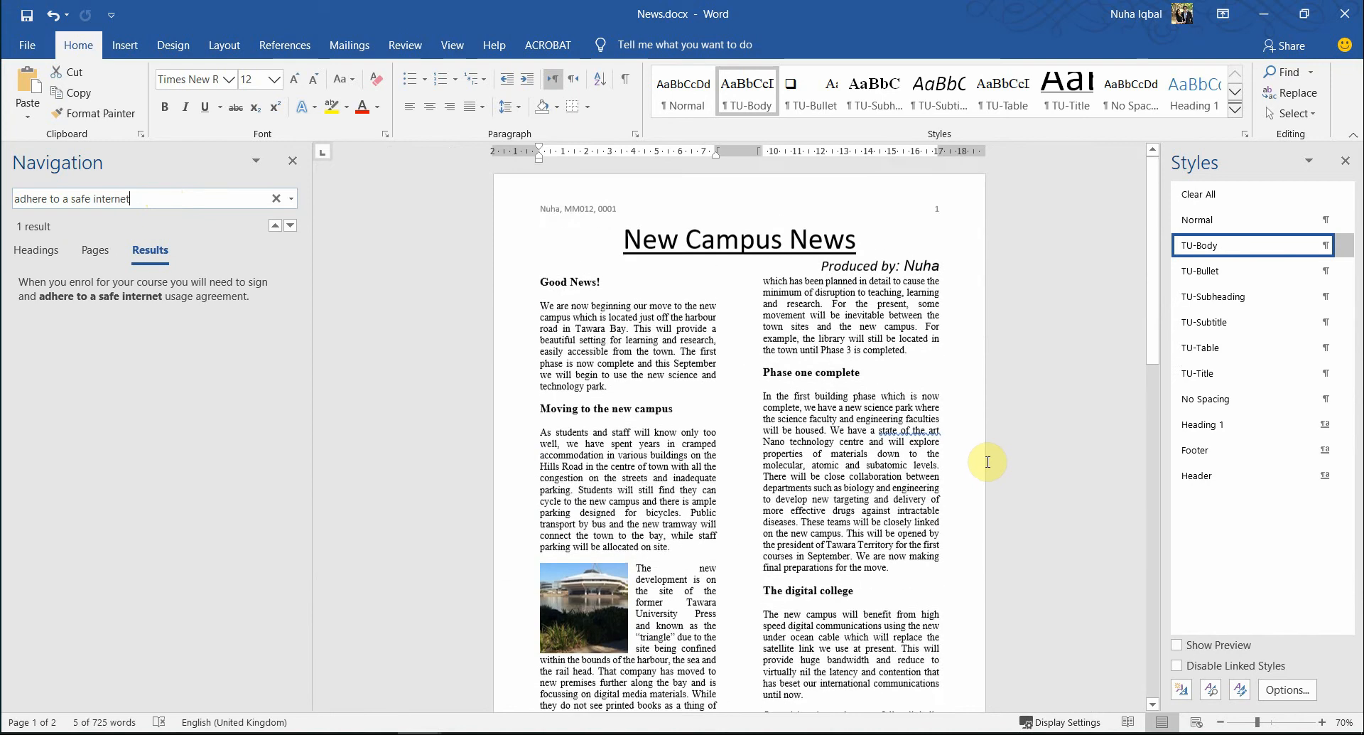
scroll(988, 461, "down", 8)
key("alt+Tab")
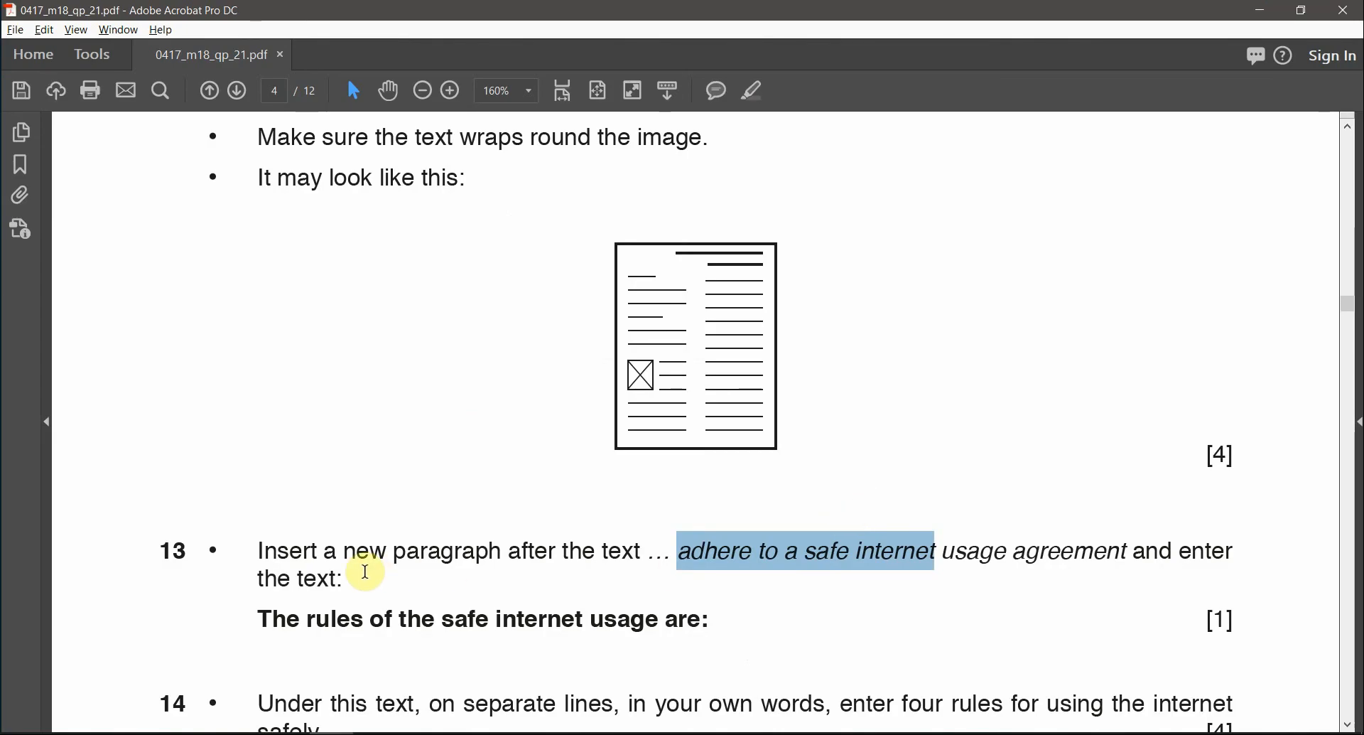
- Paste 'The rules of the safe internet usage are:' from question 13 after 'usage agreement.'
left_click_drag(511, 552, 641, 552)
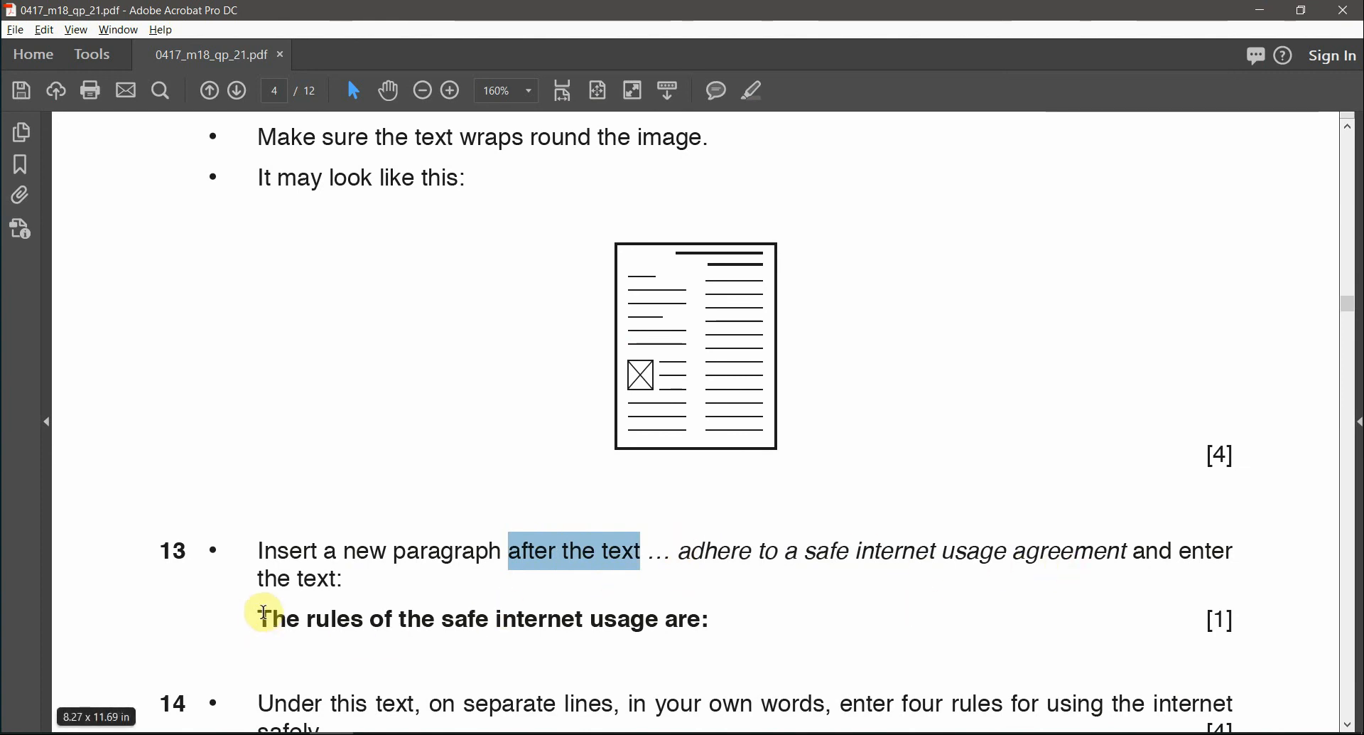
left_click_drag(261, 617, 716, 616)
key("ctrl+c")
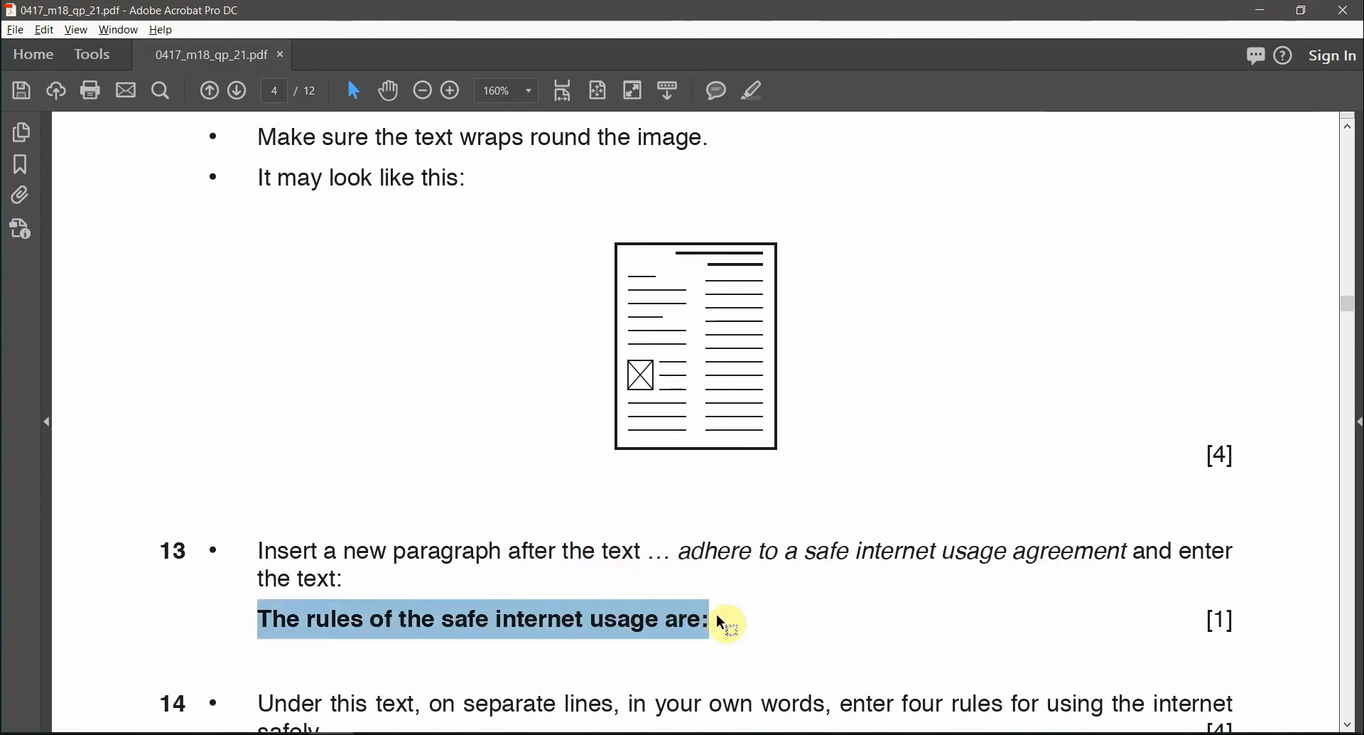
key("alt+Tab")
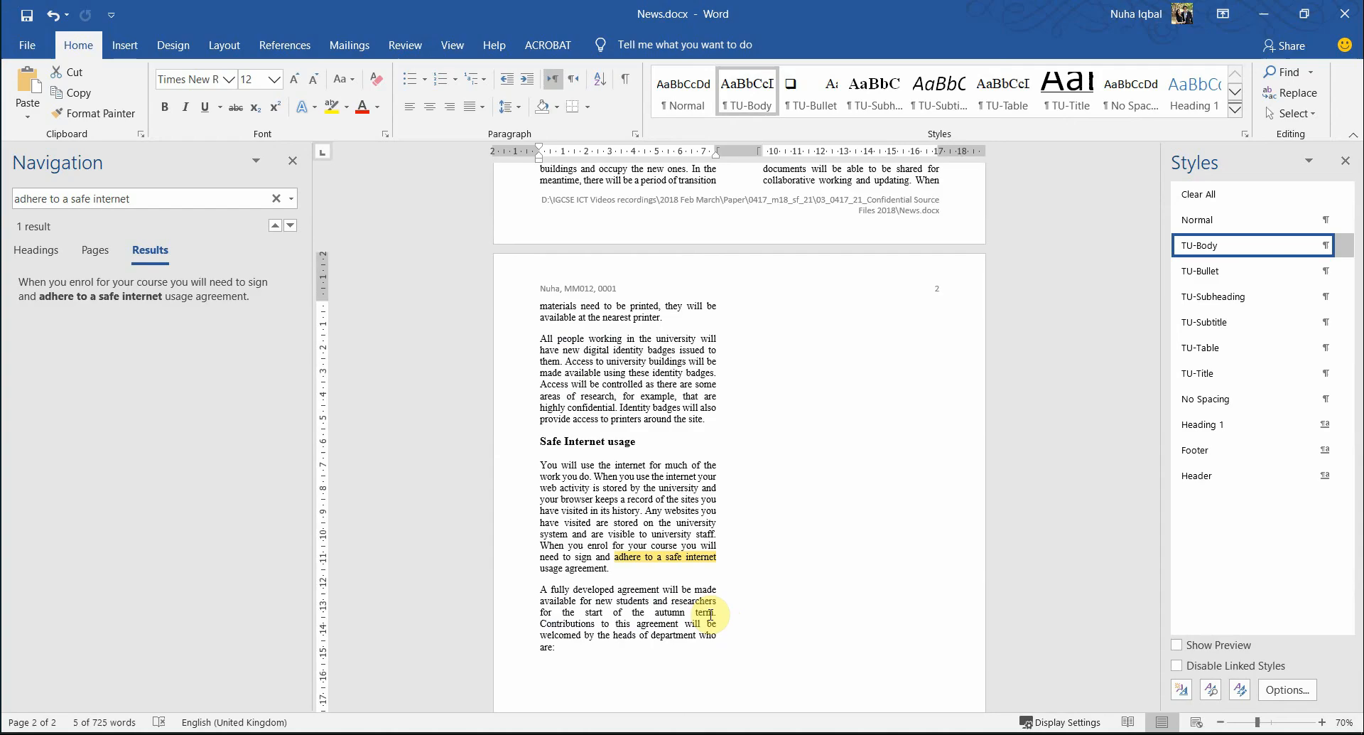
left_click(620, 567)
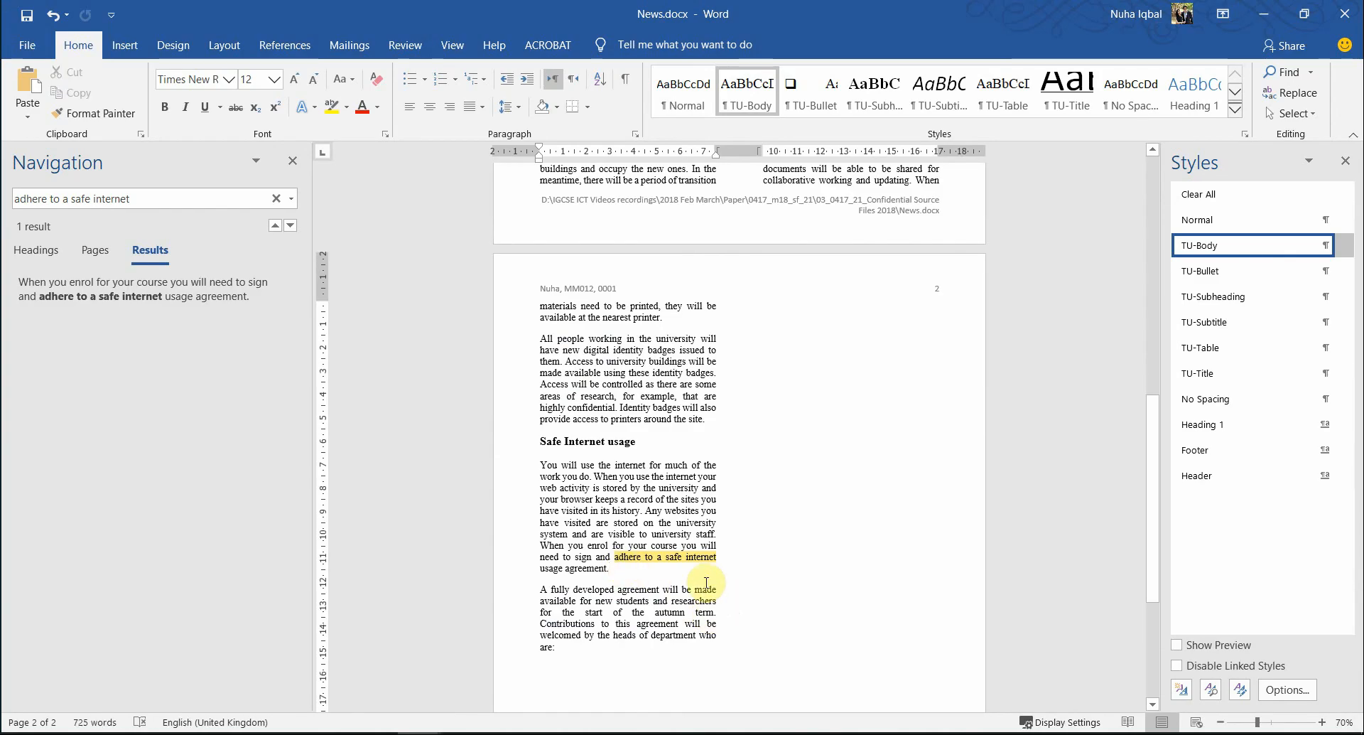
key("ctrl+v")
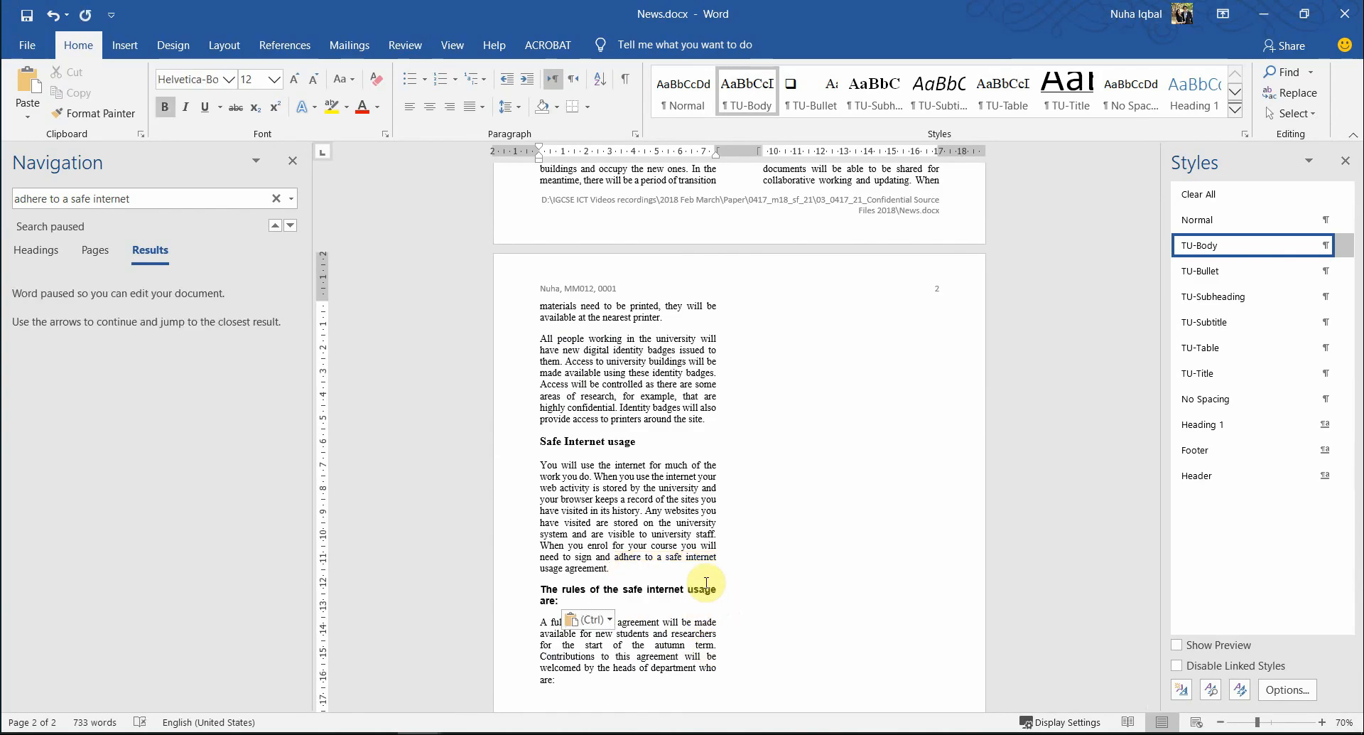
- Check the next part of question 13, then select the newly pasted heading in Word
key("alt+Tab")
scroll(706, 583, "down", 3)
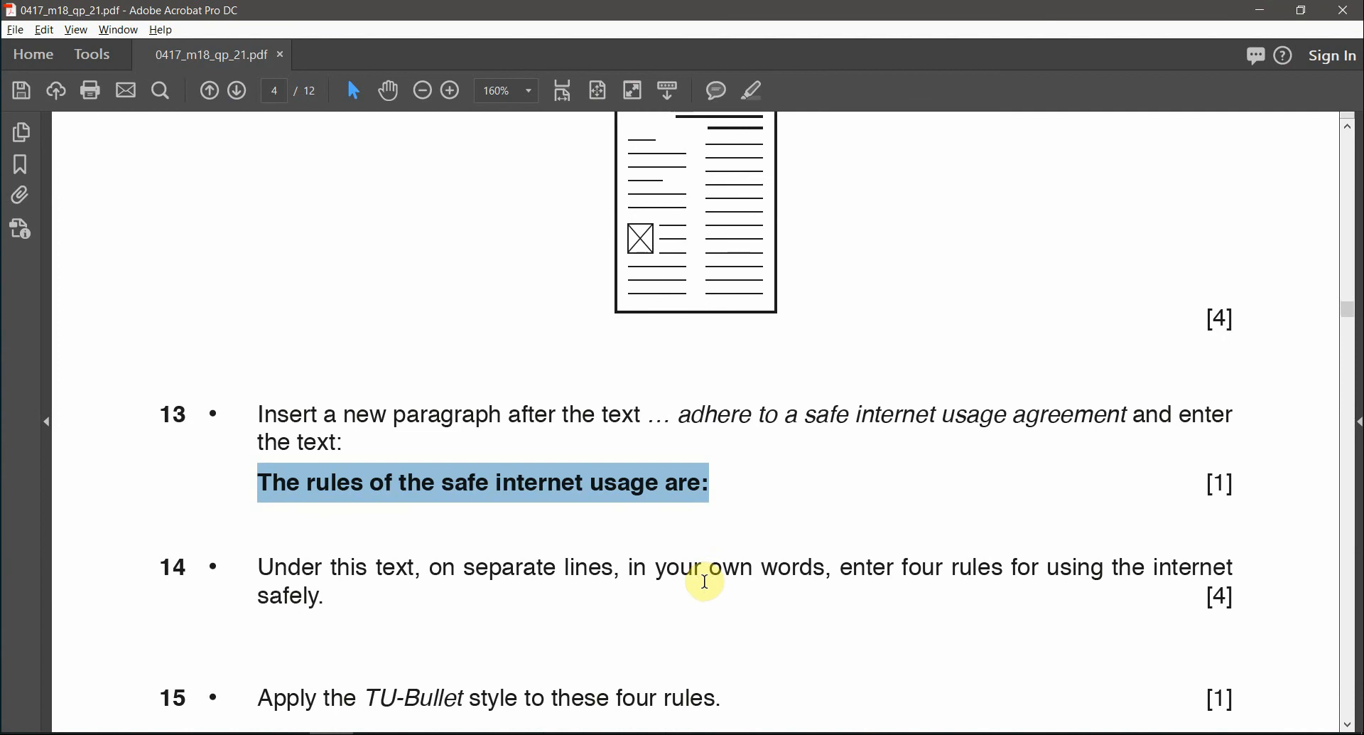
scroll(705, 582, "down", 1)
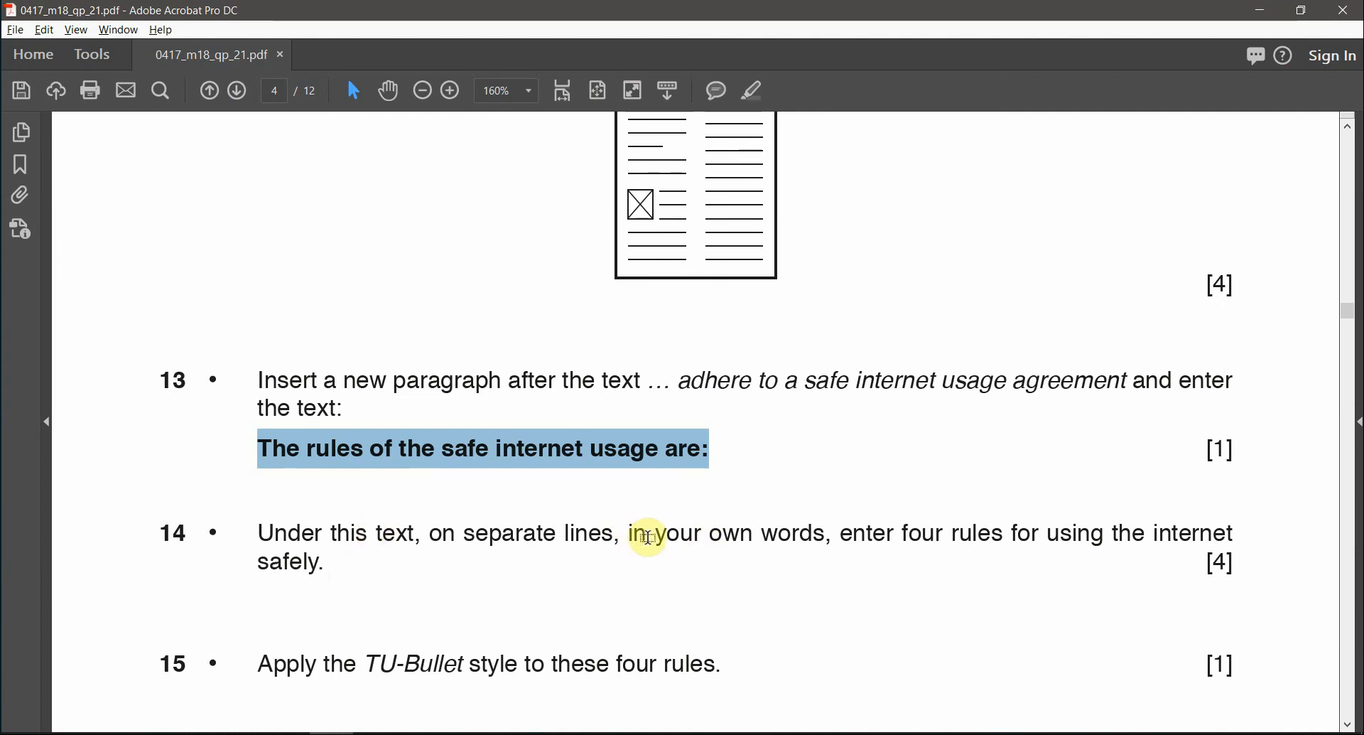
key("alt+Tab")
scroll(771, 600, "up", 3)
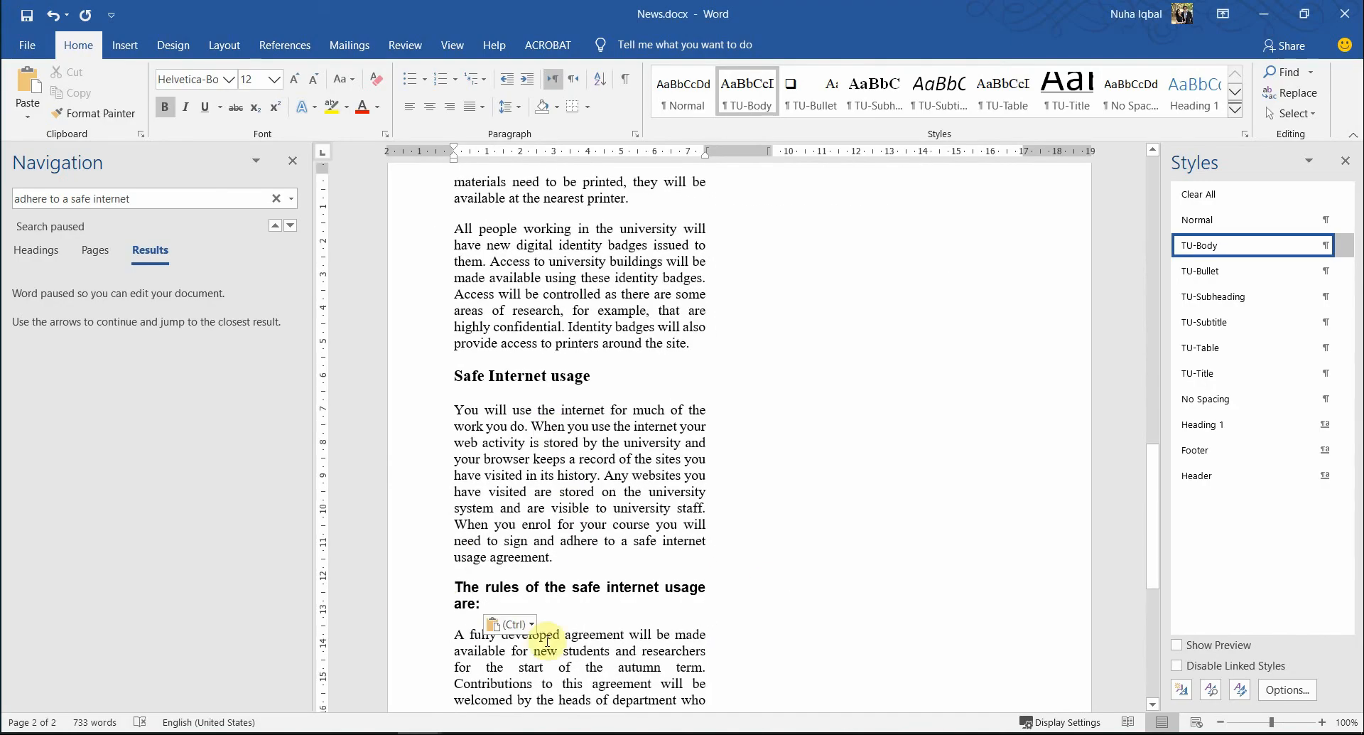
left_click_drag(449, 574, 611, 606)
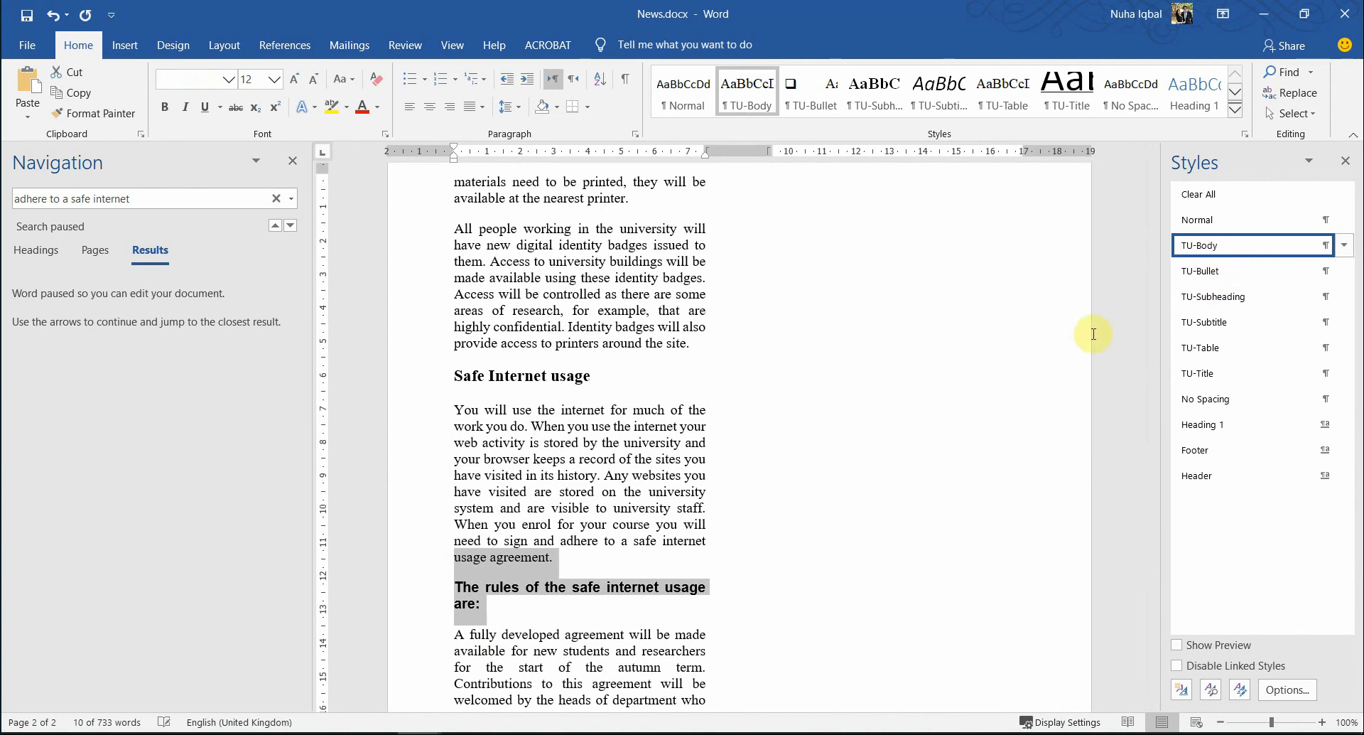
- Close the Navigation pane and apply the TU-Body style to the rules heading
left_click(292, 160)
left_click(360, 558)
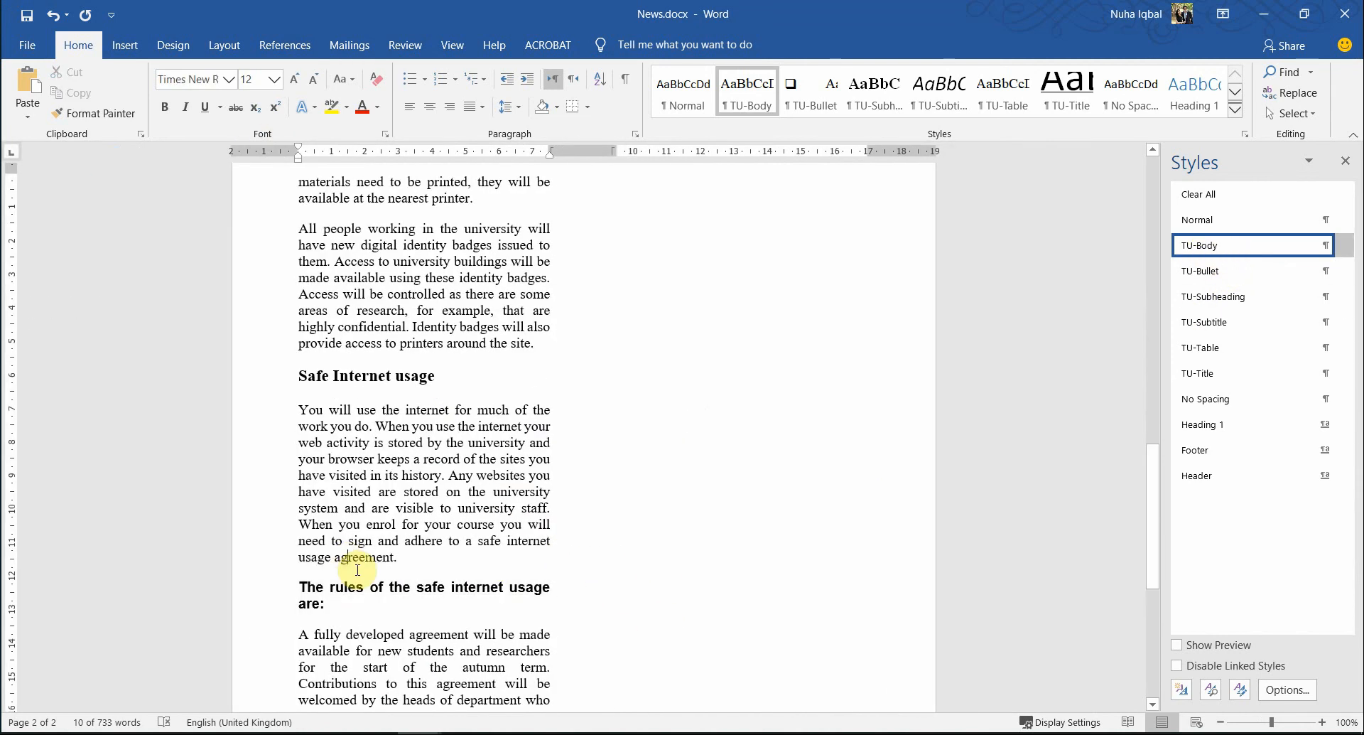
scroll(352, 512, "down", 3)
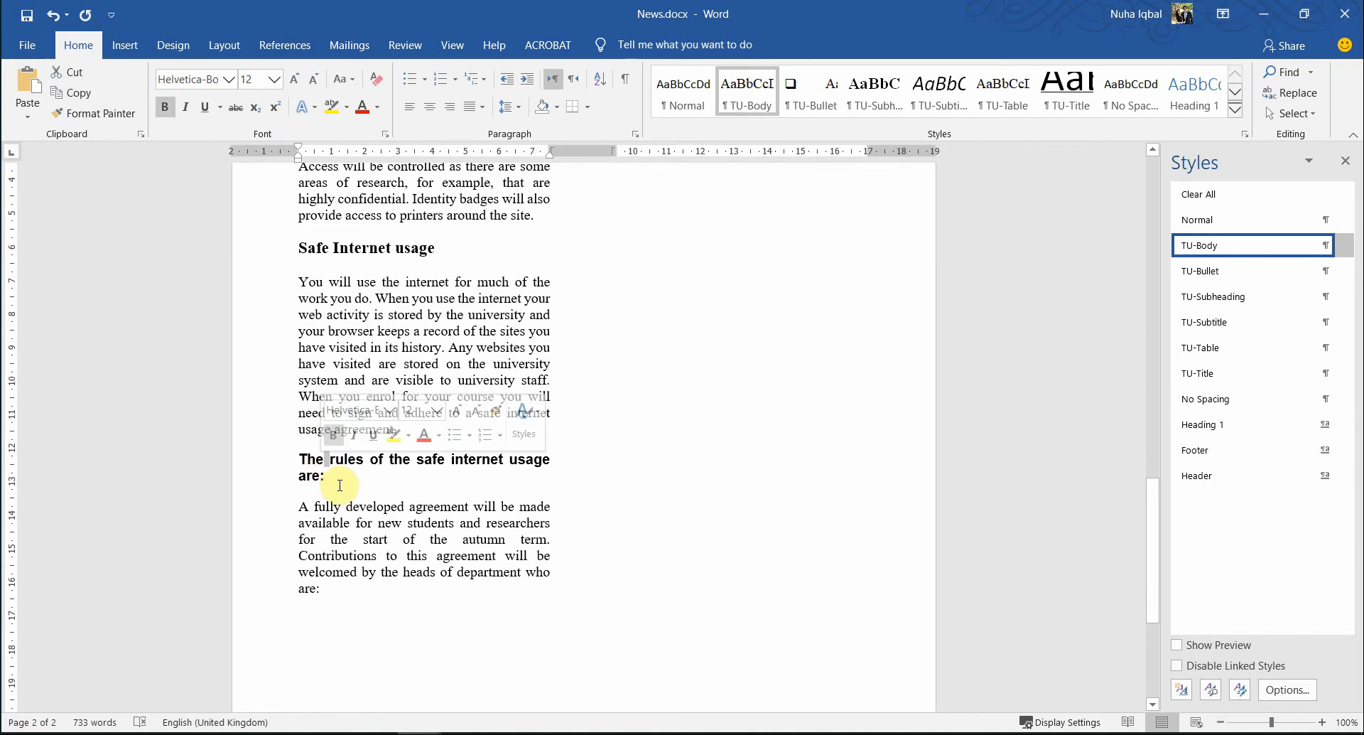
left_click_drag(340, 486, 289, 454)
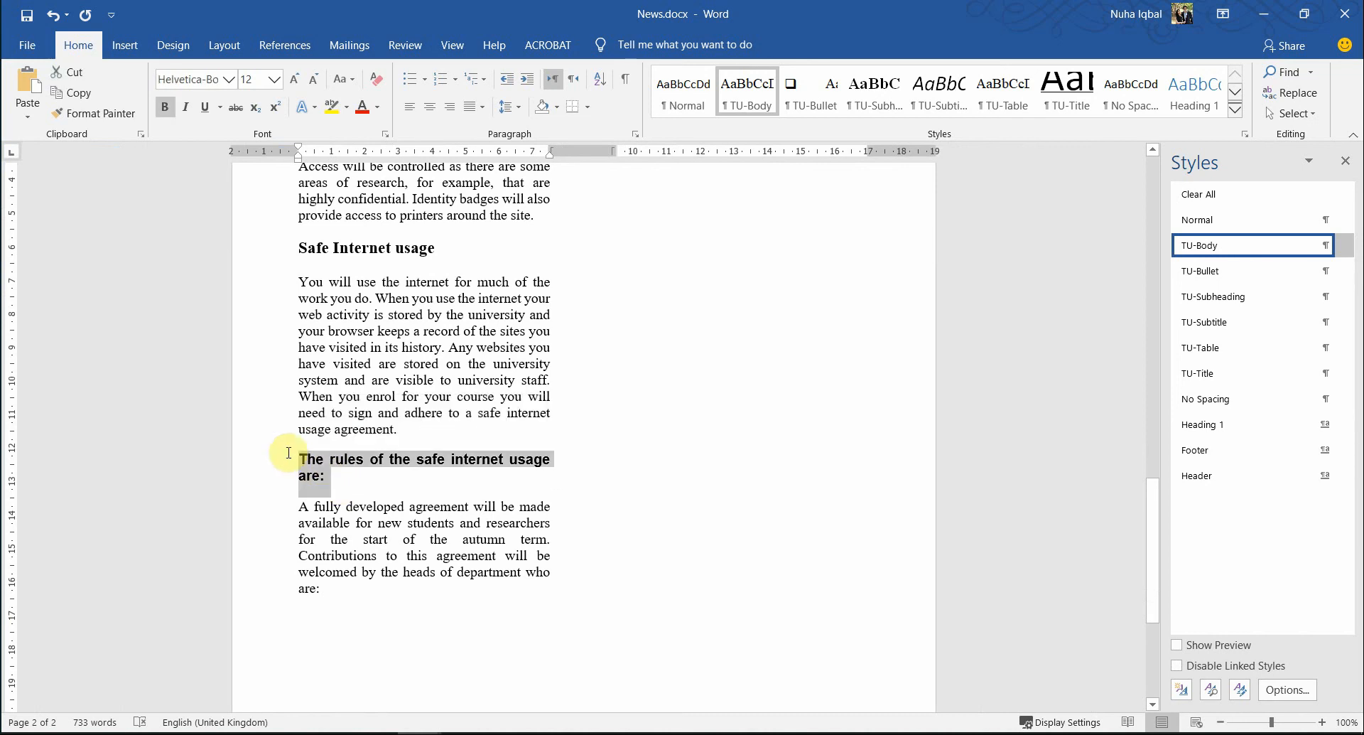
left_click(1194, 245)
left_click(543, 501)
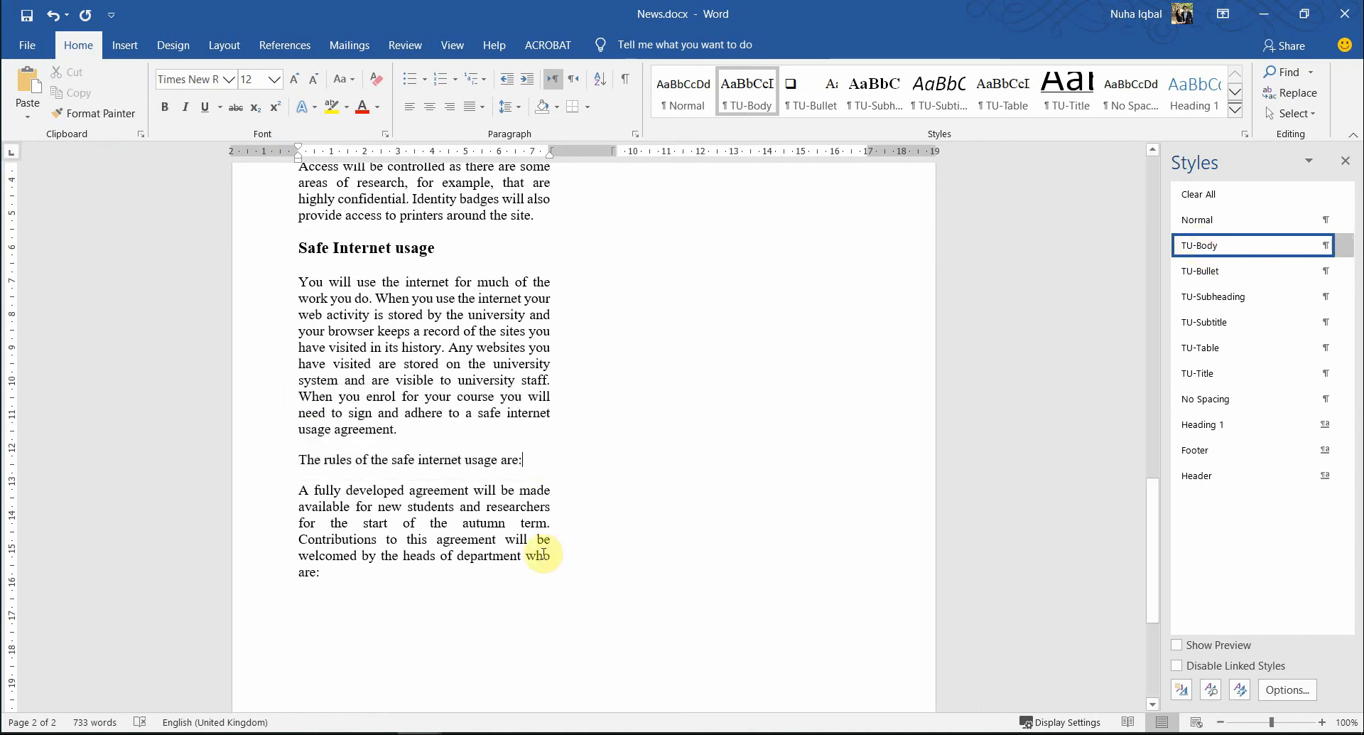
key("alt+Tab")
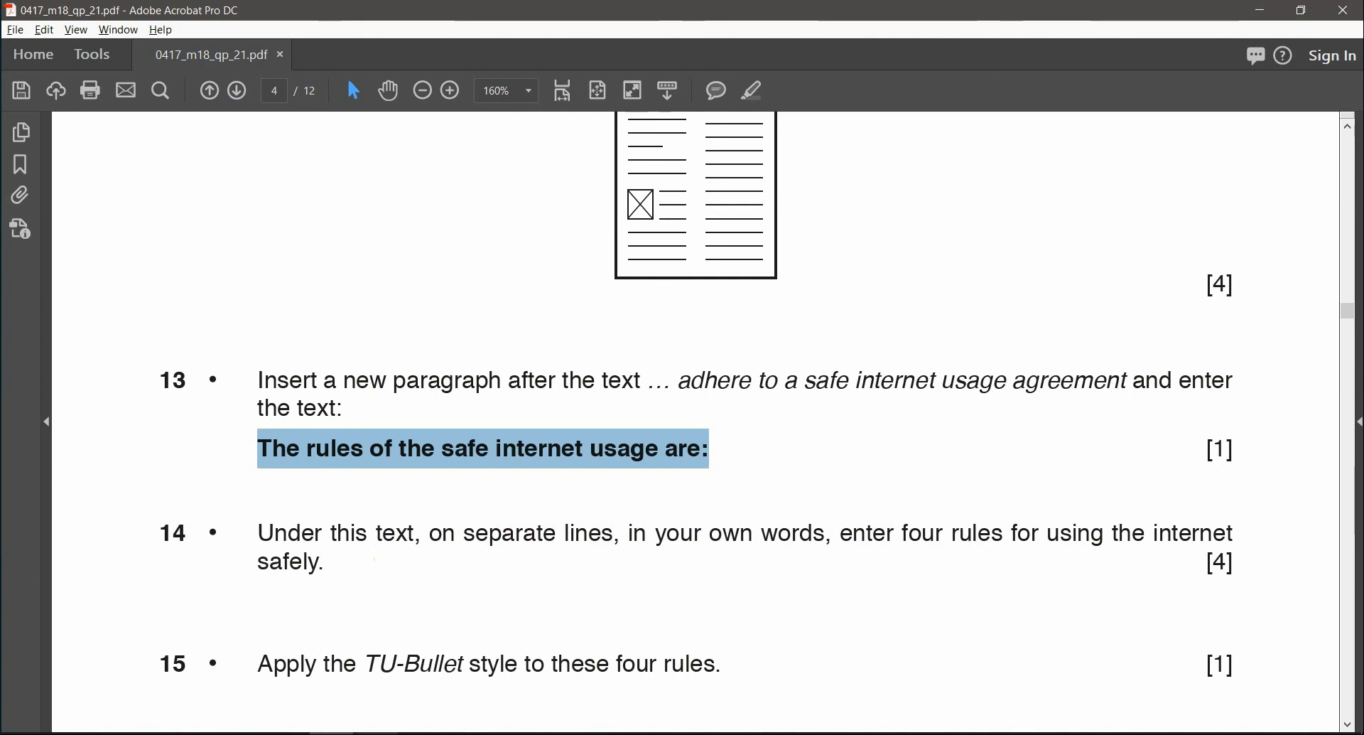
- Return to News.docx and start a new line below the rules heading
left_click(419, 734)
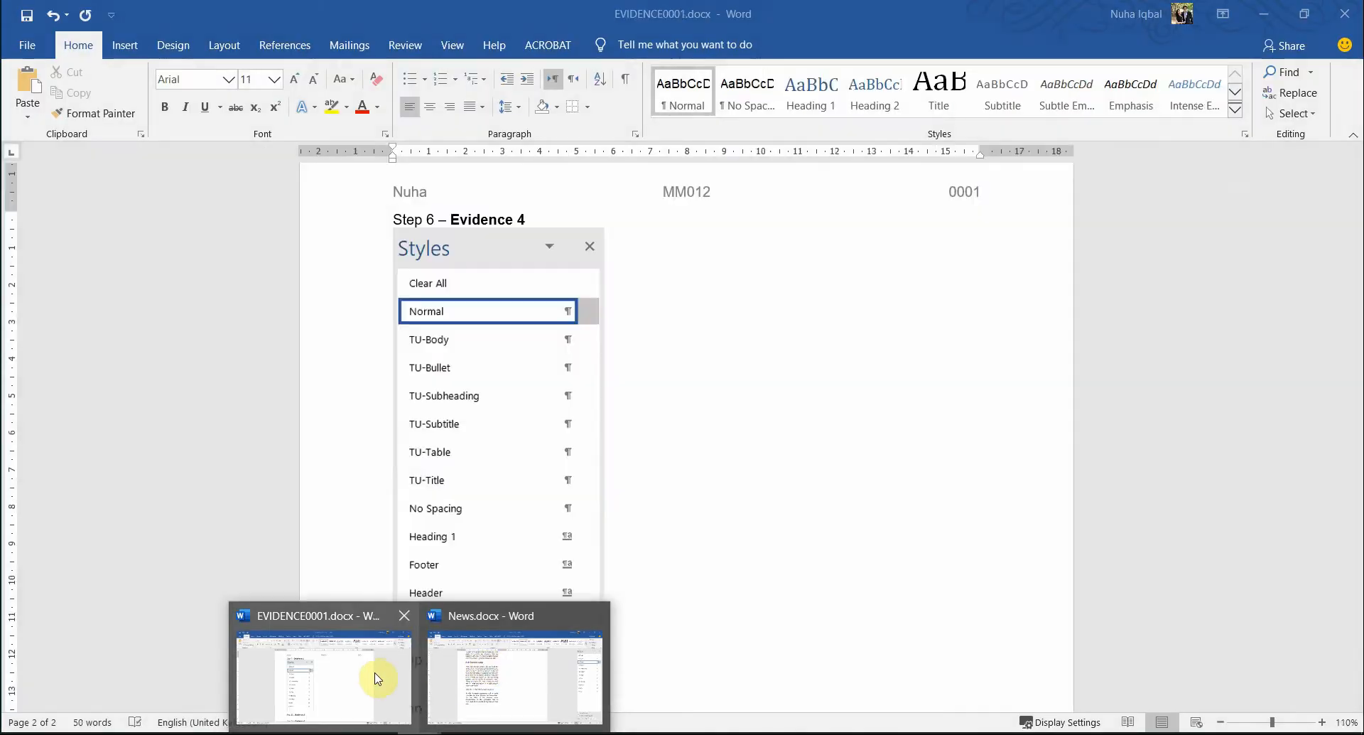
left_click(488, 682)
left_click(525, 468)
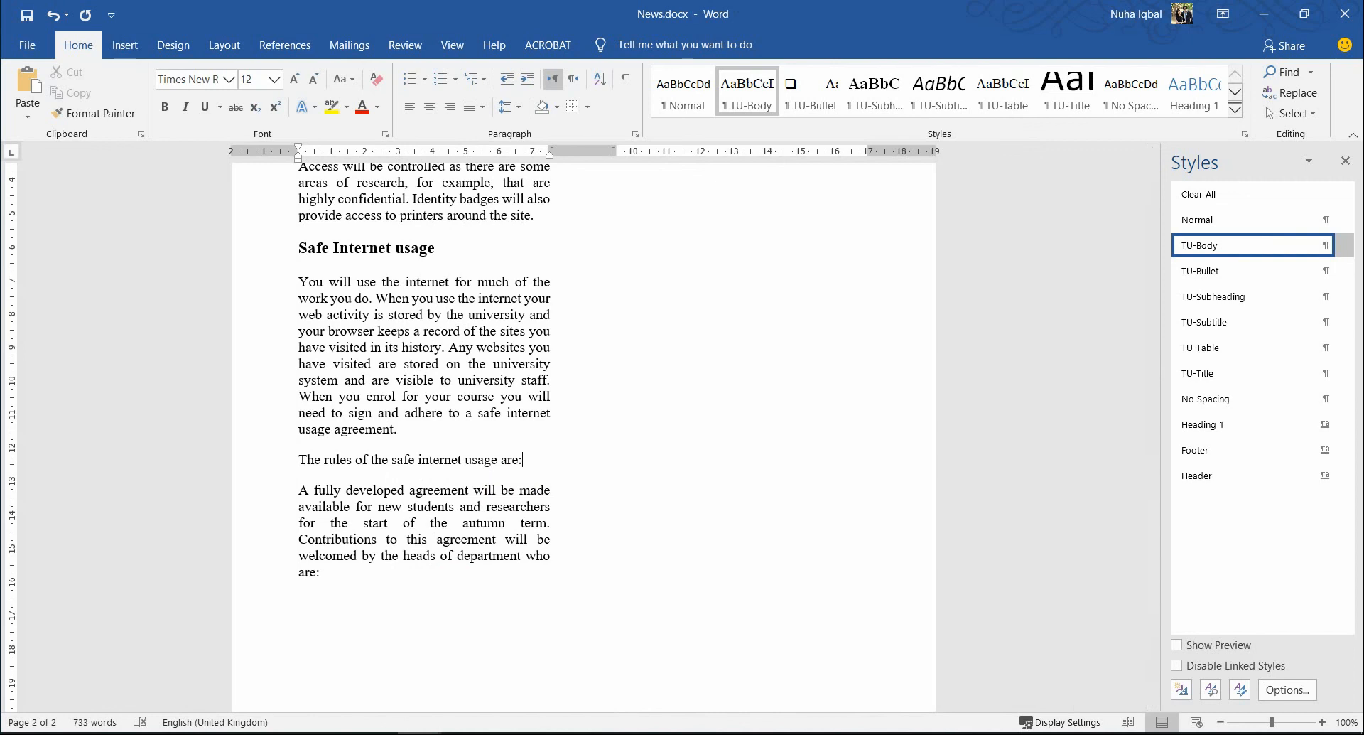
key("alt+Tab")
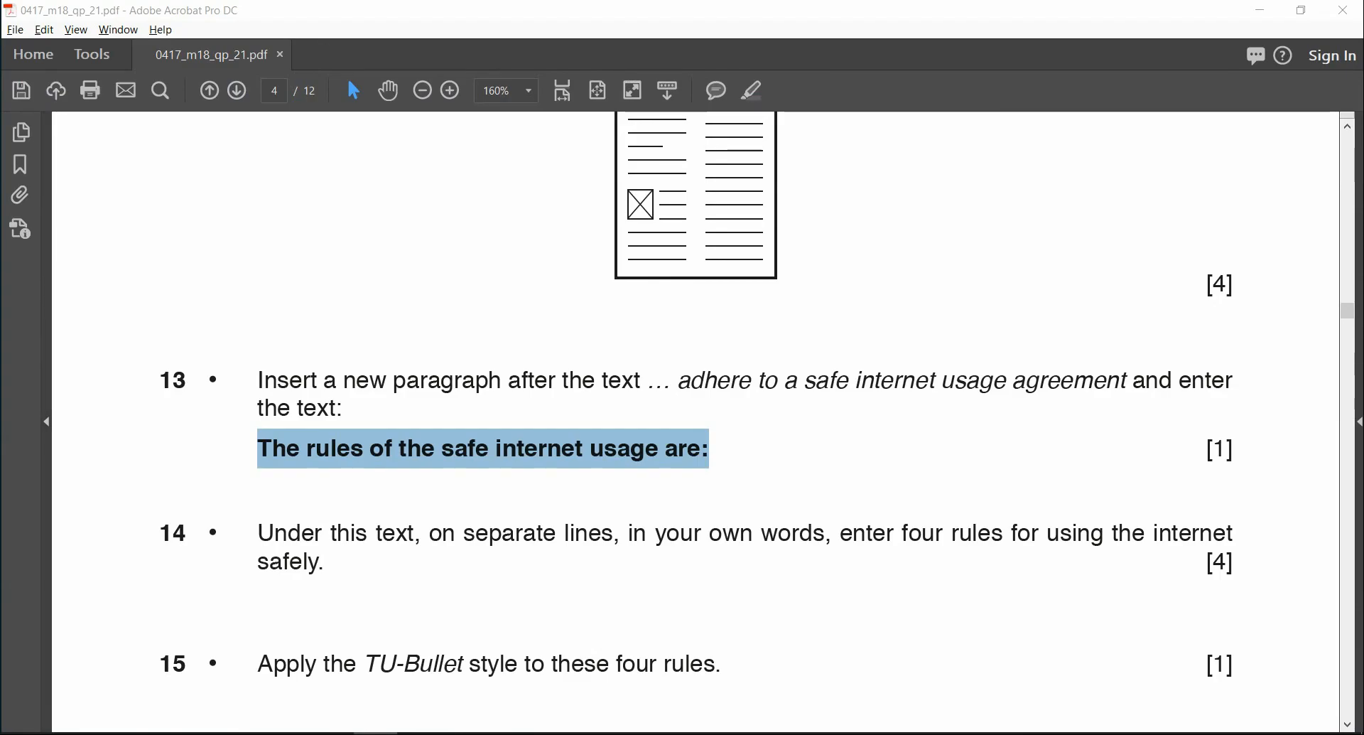
key("alt+Tab")
key("alt+Tab")
key("alt+Tab")
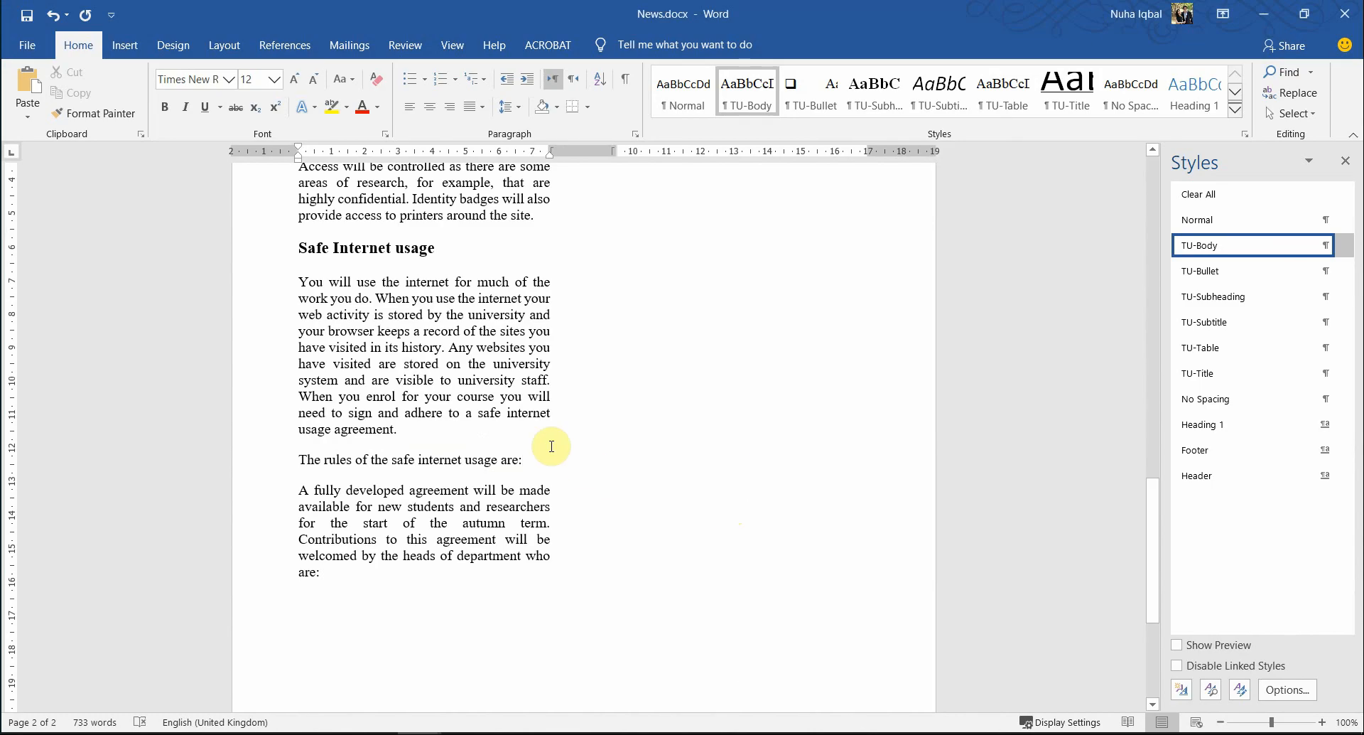
left_click(551, 447)
key("Return")
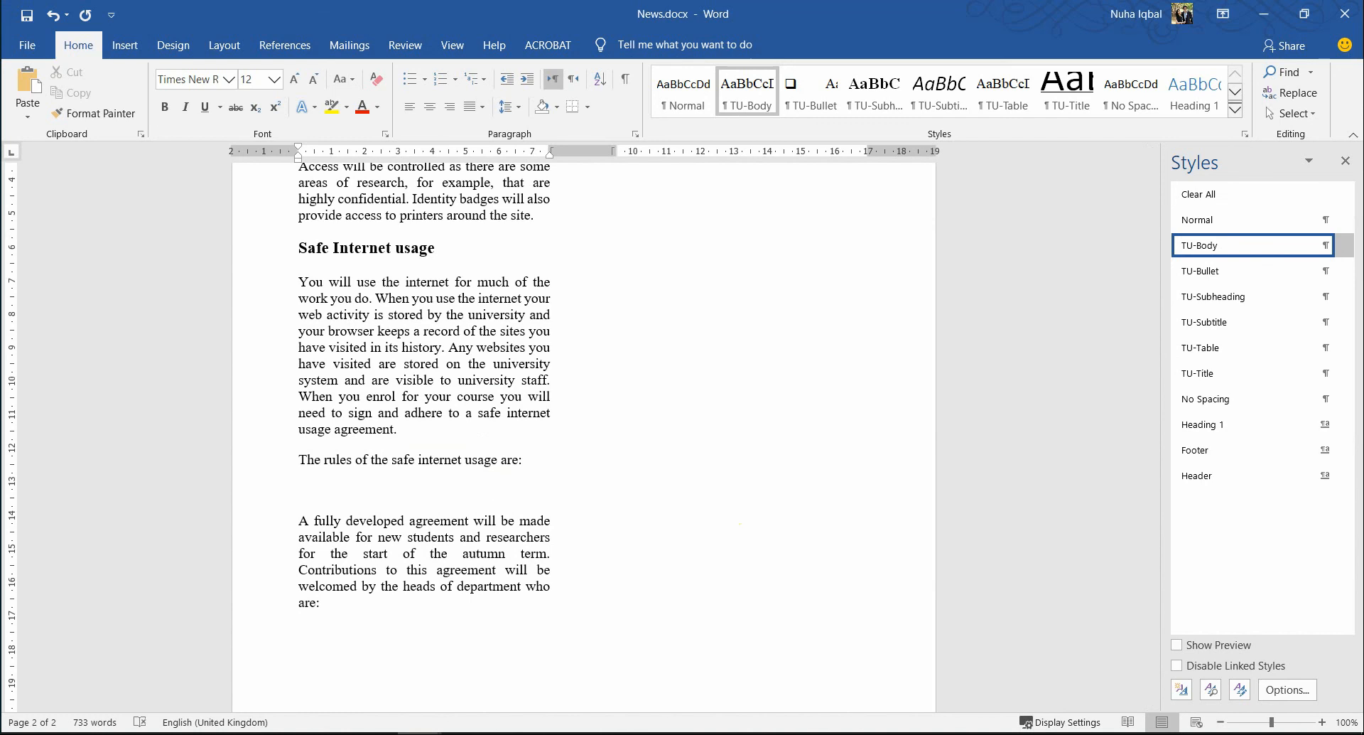
- Type the rule 'Don't open unknown links or websites' and begin 'Set privacy settings' on the next line
type("Dont")
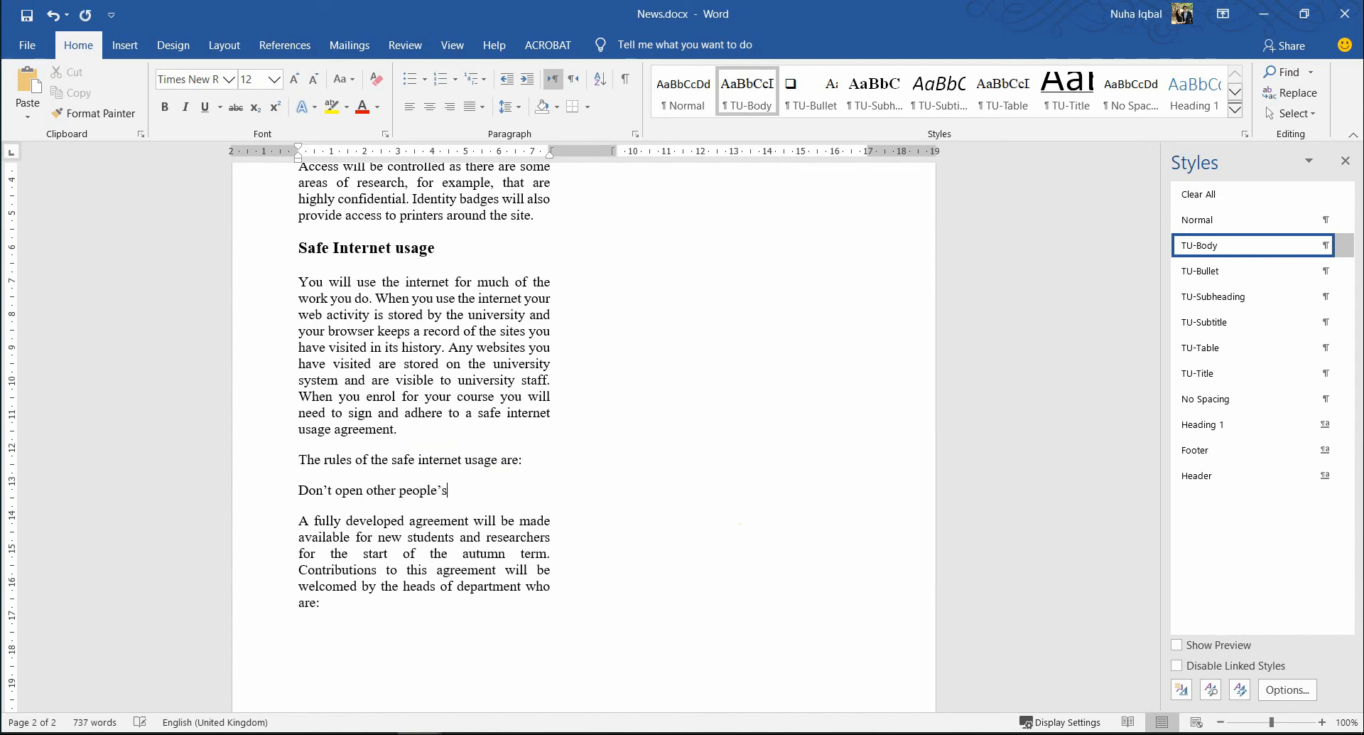
key("BackSpace")
key("BackSpace")
key("BackSpace")
key("BackSpace")
key("BackSpace")
key("BackSpace")
key("BackSpace")
key("BackSpace")
key("BackSpace")
key("BackSpace")
key("BackSpace")
key("BackSpace")
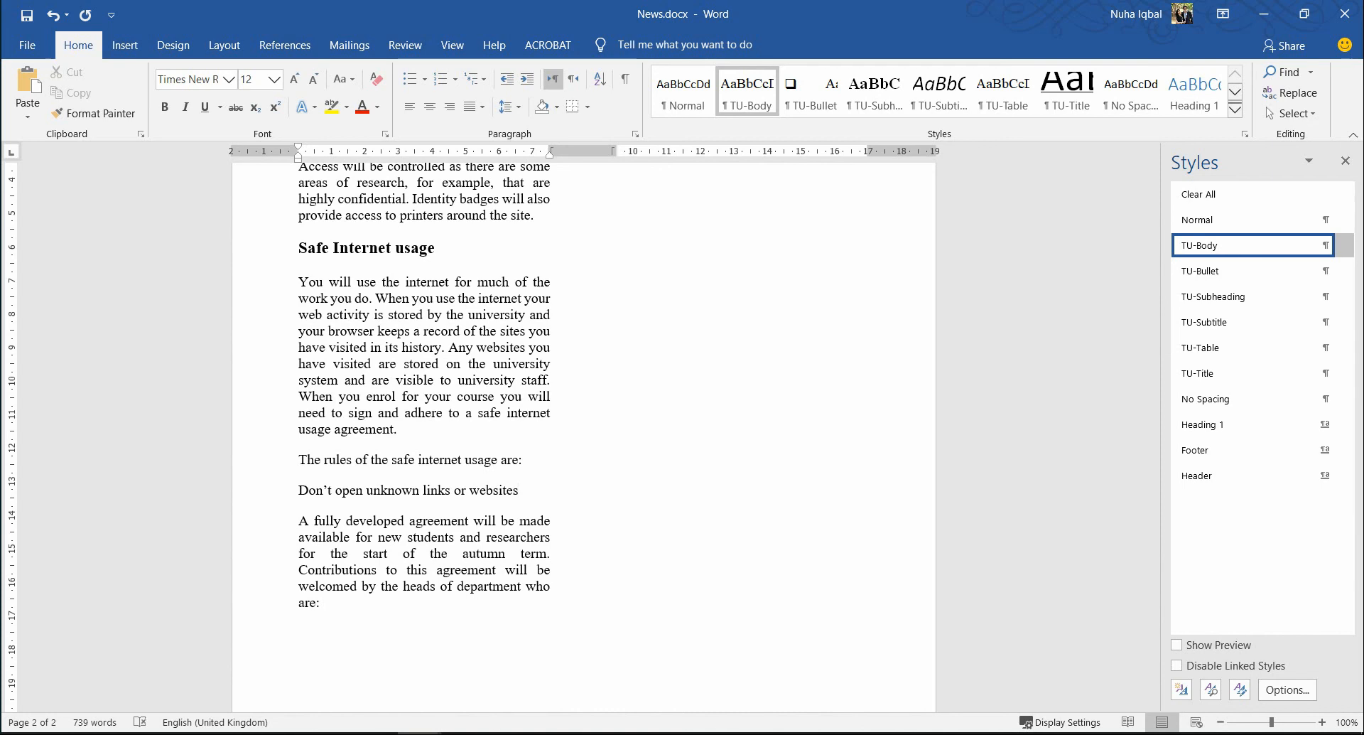
key("Return")
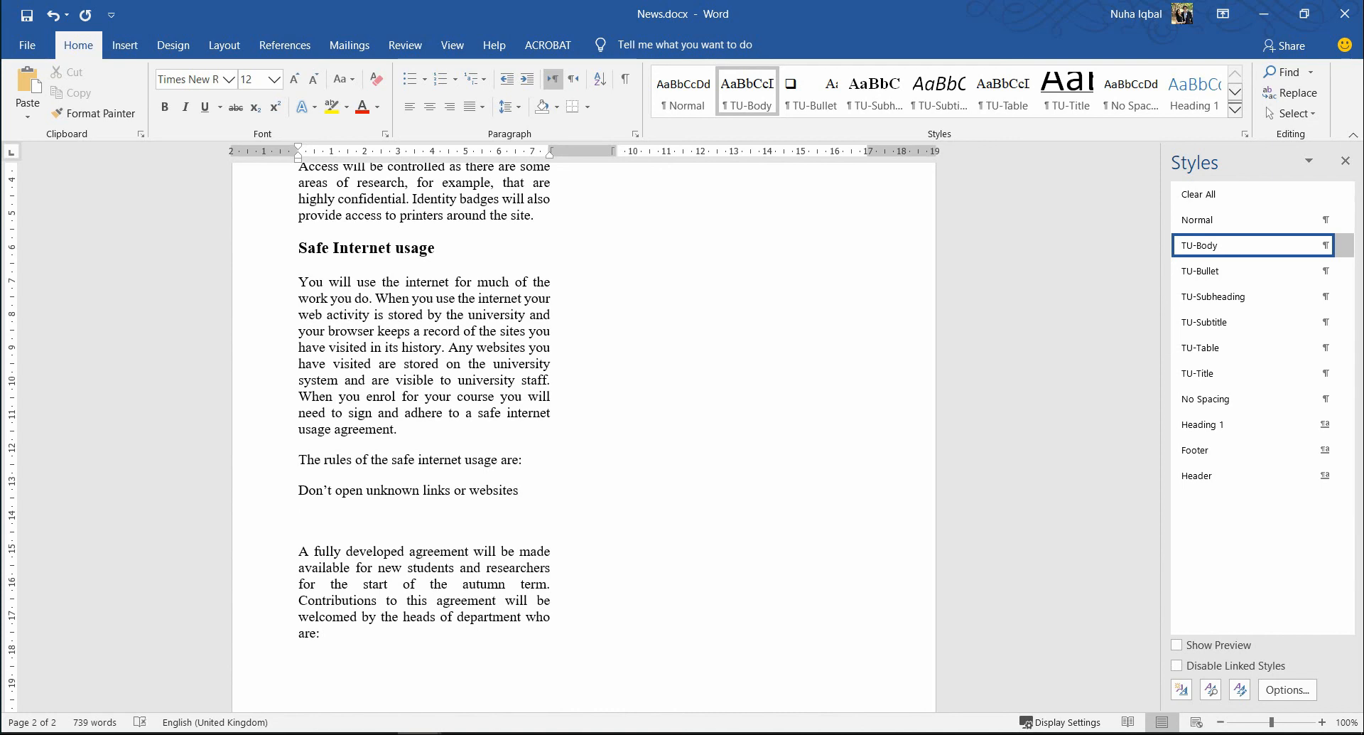
type("Set ")
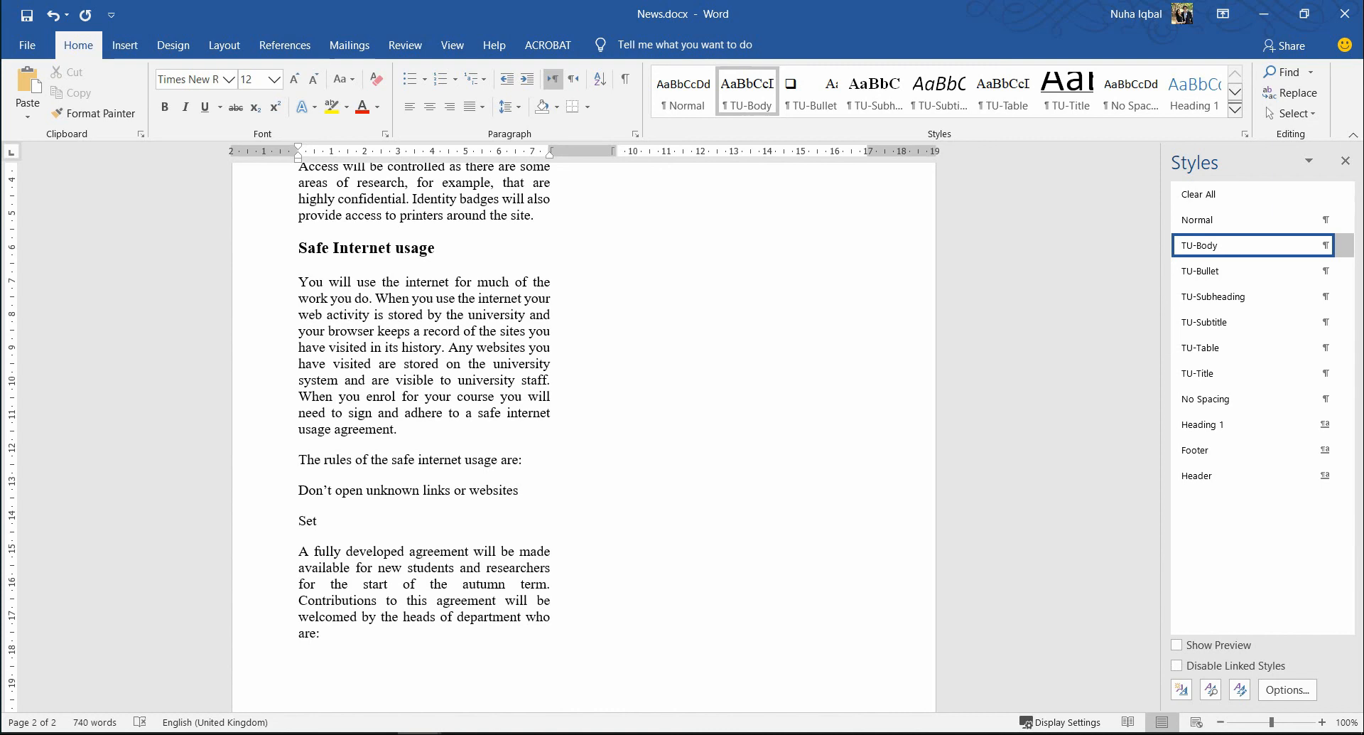
type("privacy settings")
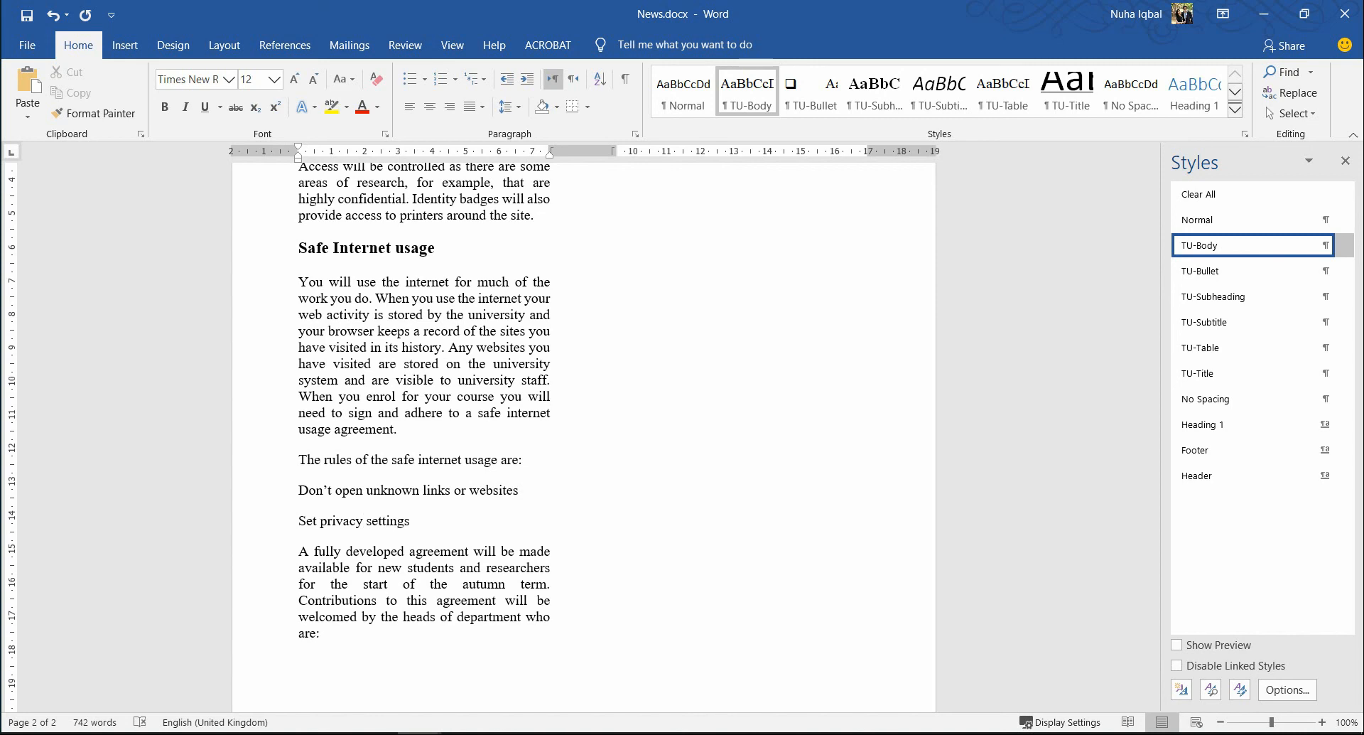
- Add 'Don't share your personal information' and 'Use a recommended anti-virus' on new lines, fixing a typo
key("Return")
type("Don't ")
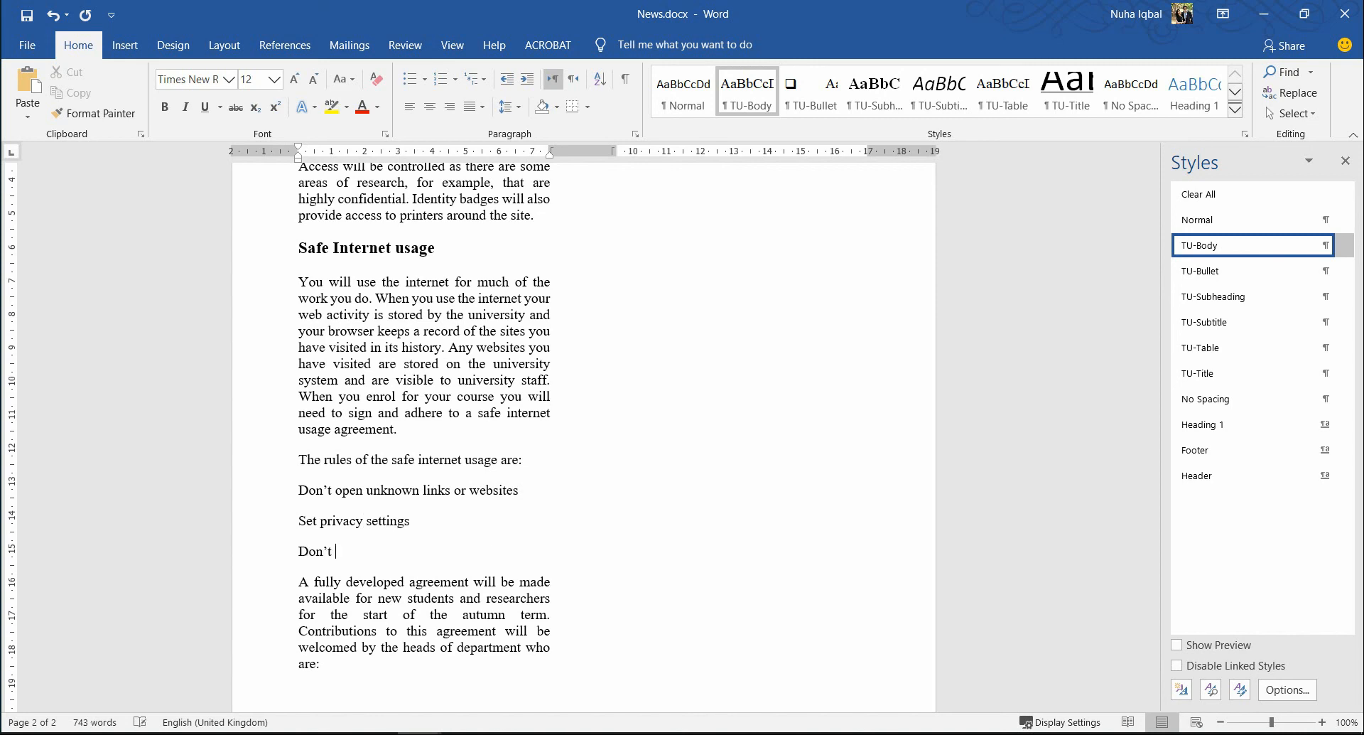
type("share your personal information")
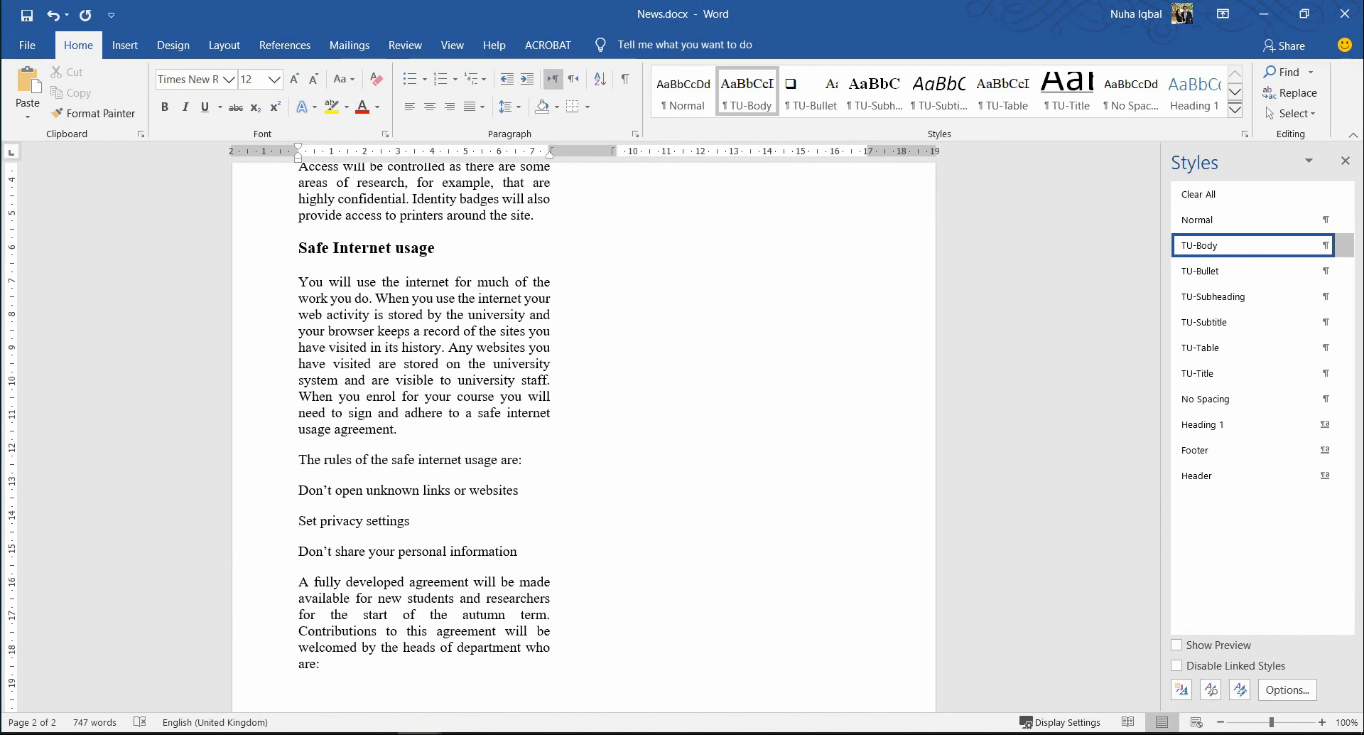
key("Return")
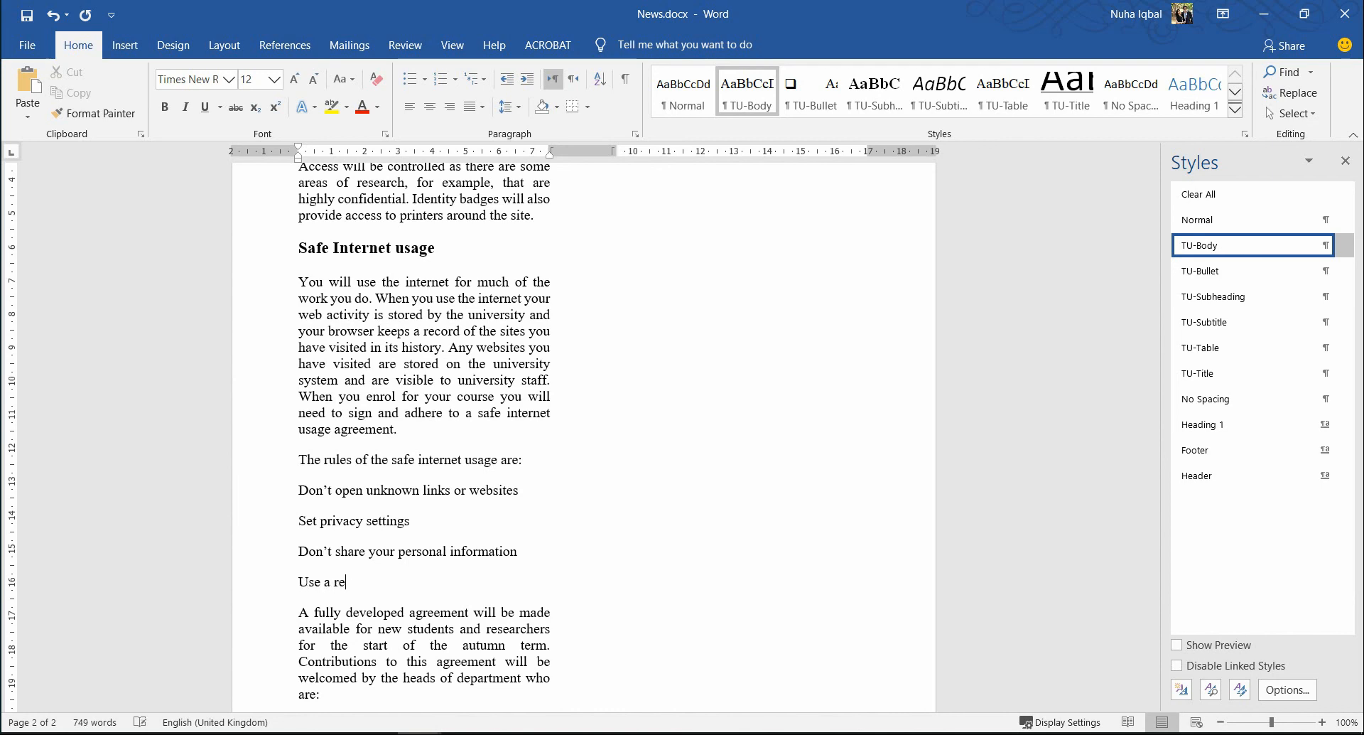
type("Use a recoo")
key("BackSpace")
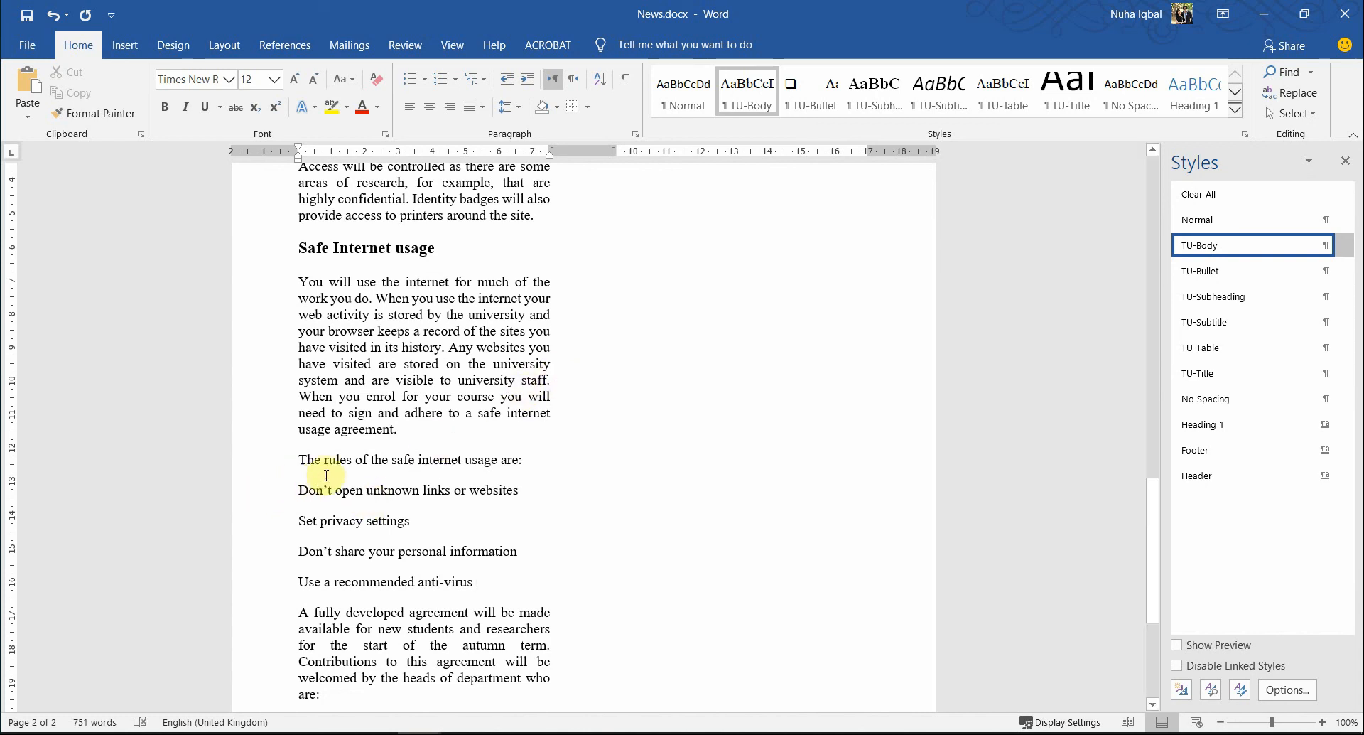
key("alt+Tab")
key("alt+Tab")
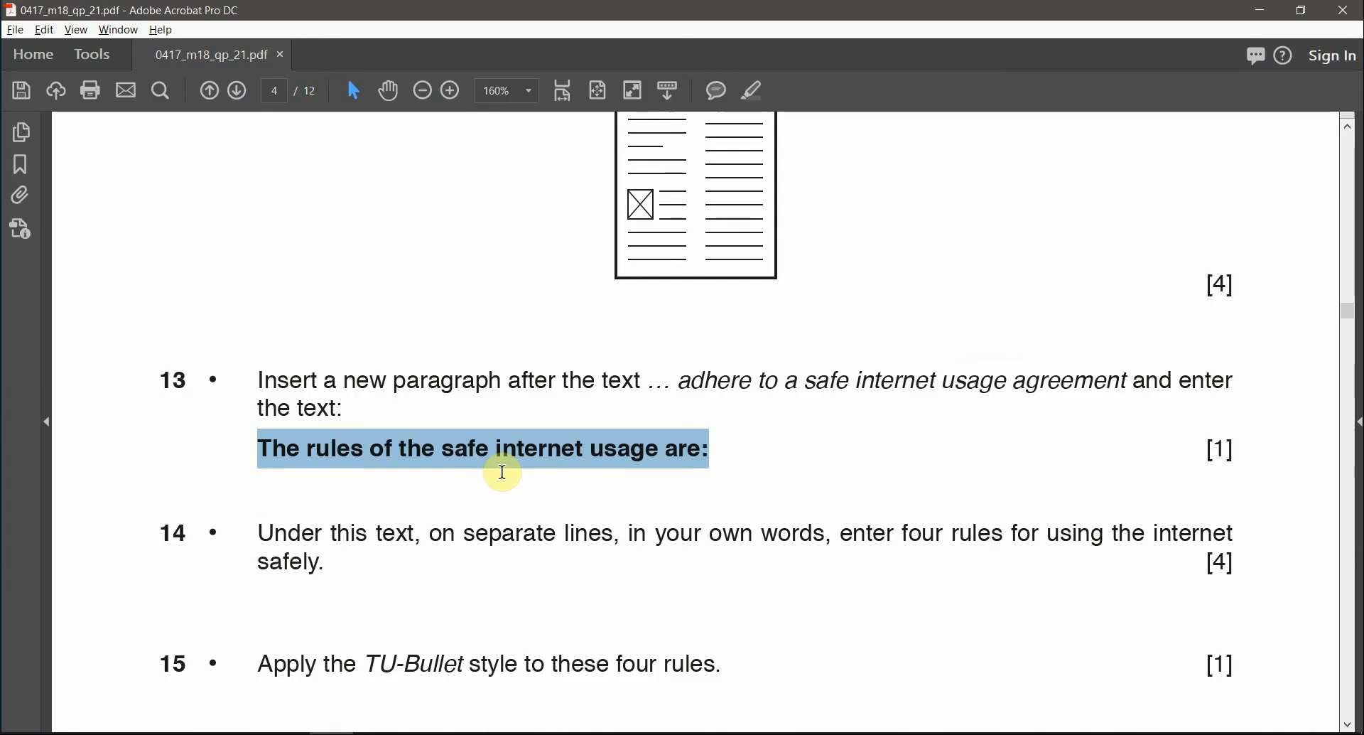
- Review the exam paper's requirement for formatting the four safety rules
scroll(504, 475, "down", 1)
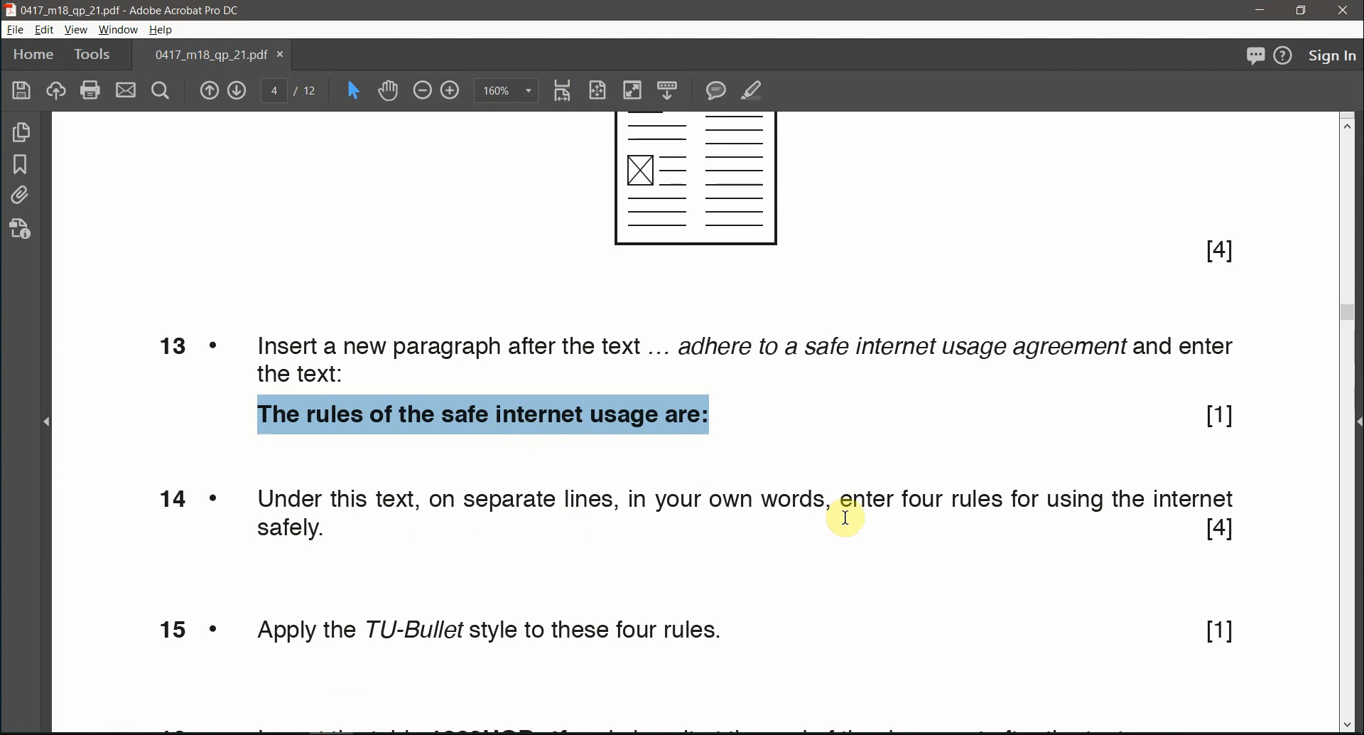
scroll(340, 530, "down", 1)
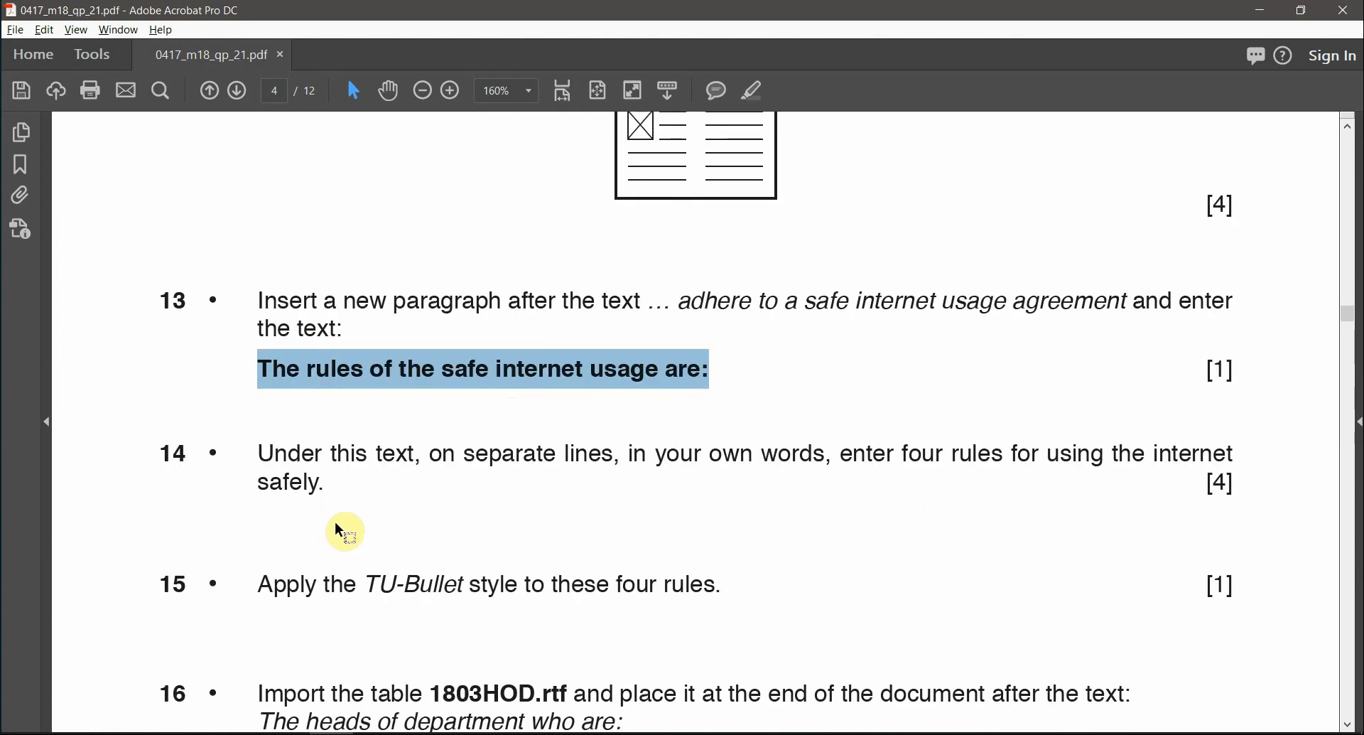
scroll(339, 530, "down", 1)
left_click_drag(363, 528, 471, 530)
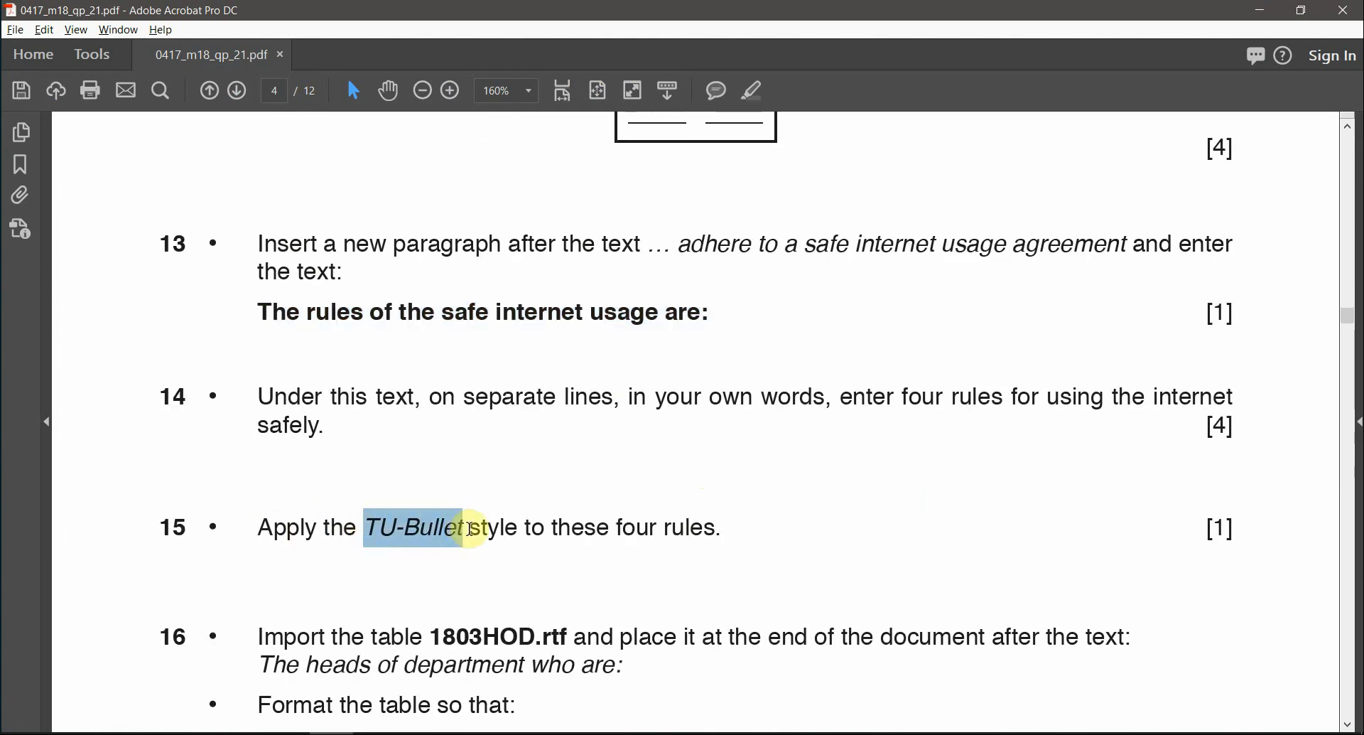
key("alt+Tab")
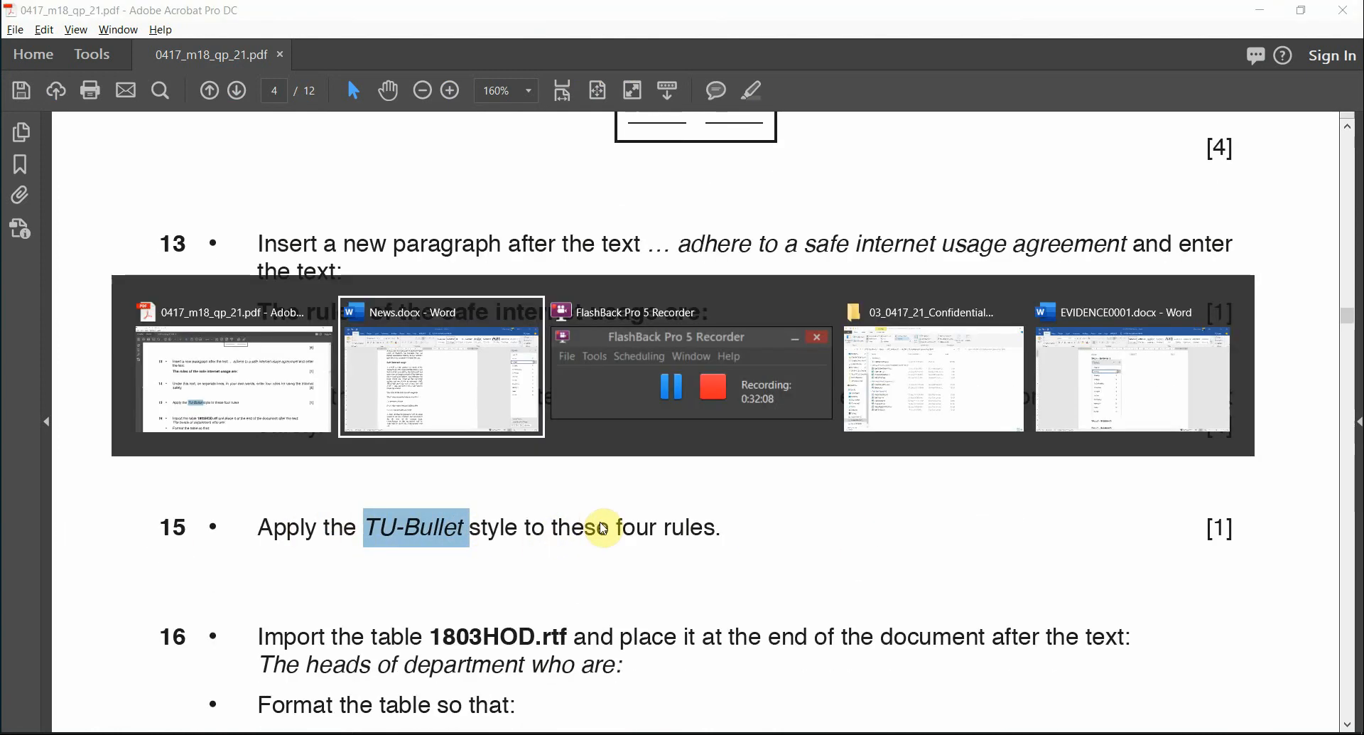
key("alt+Tab")
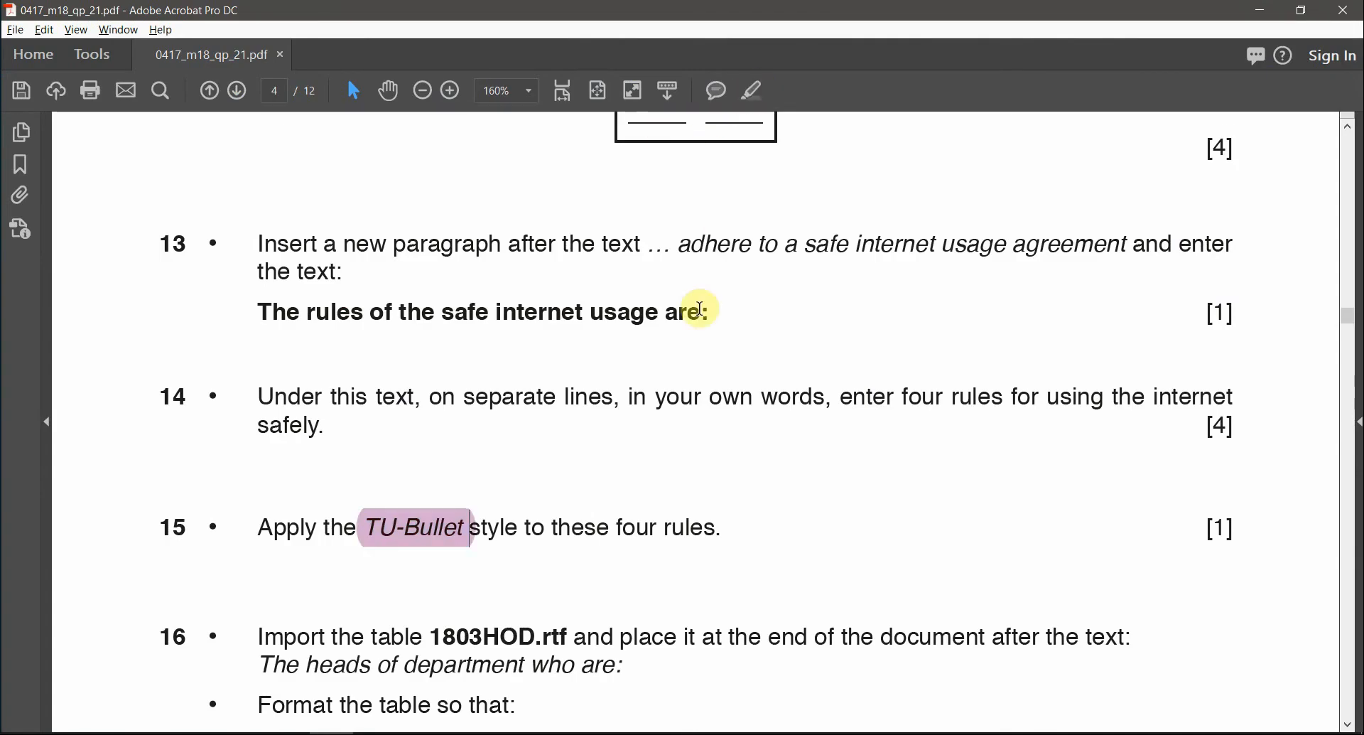
- Apply the TU-Bullet style to the four internet-safety rules in News.docx
key("alt+Tab")
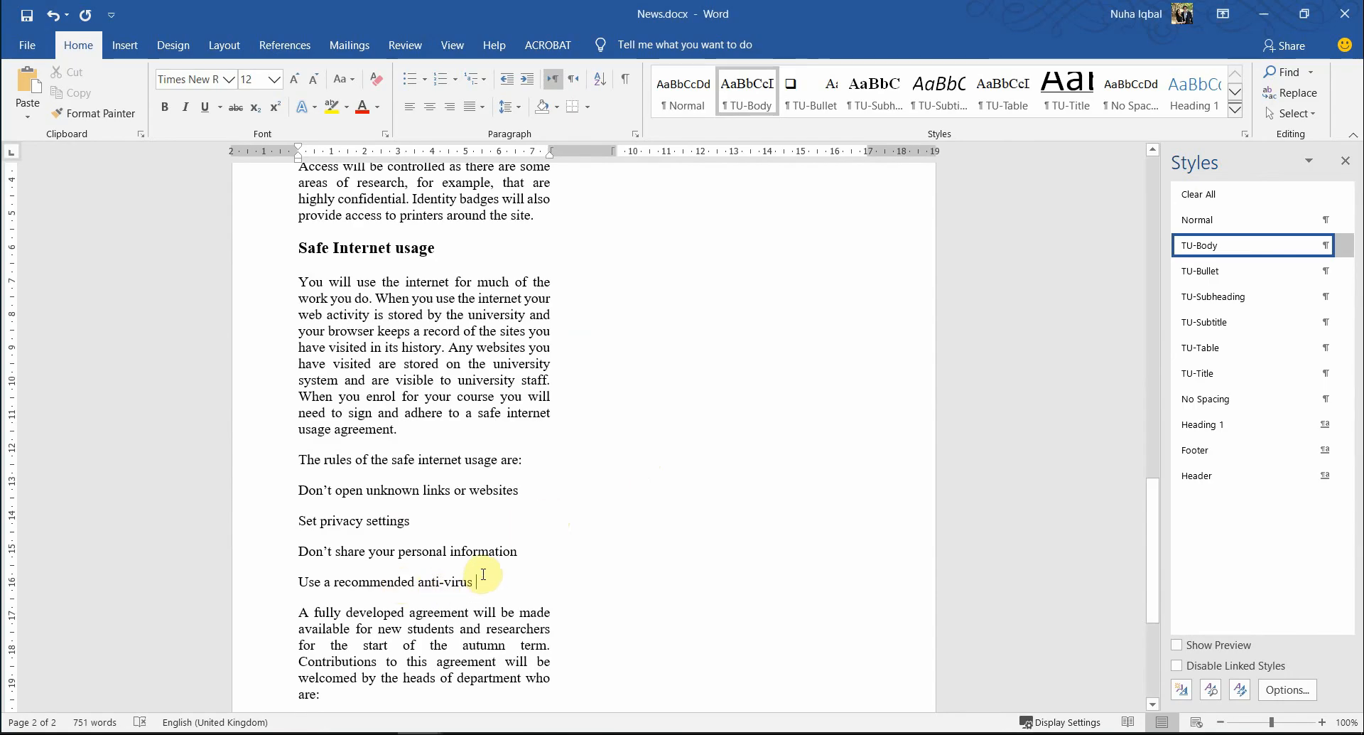
left_click_drag(483, 574, 307, 469)
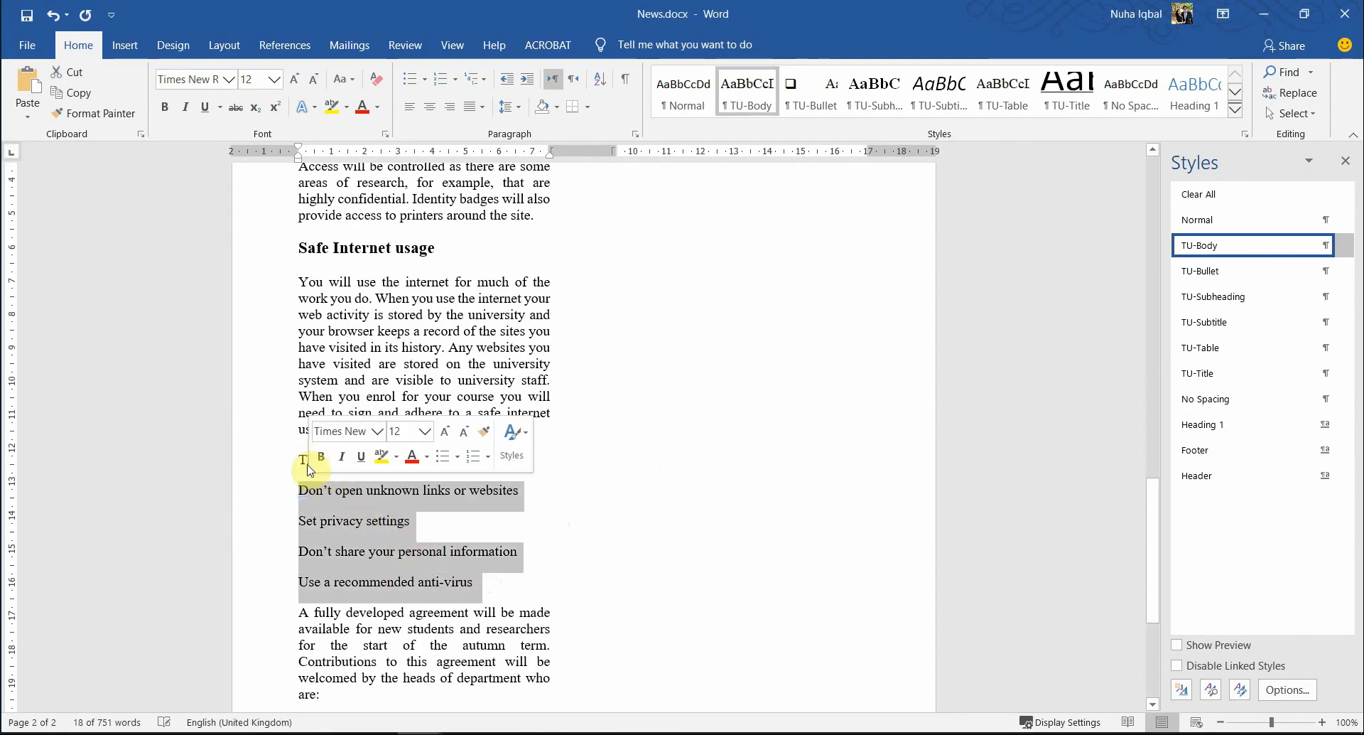
left_click(1215, 274)
left_click(520, 643)
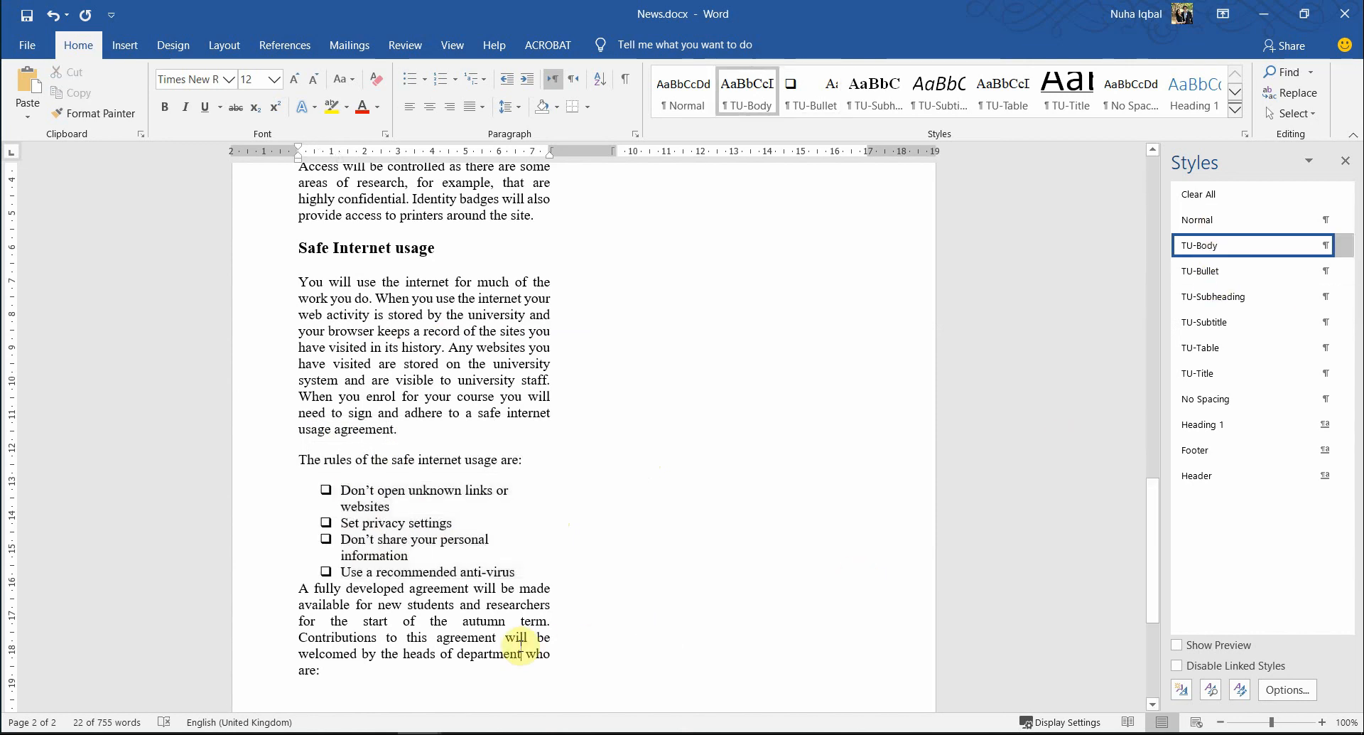
key("alt+Tab")
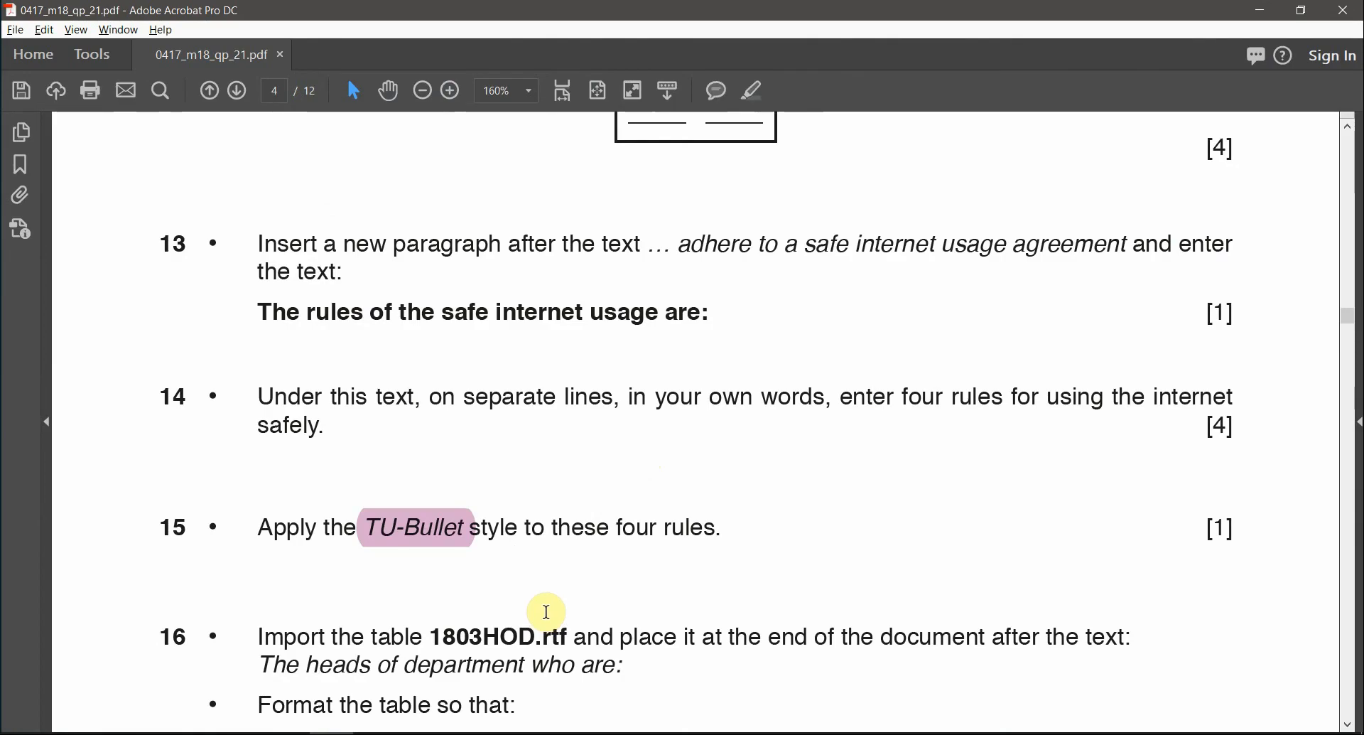
- Highlight the file name 1803HOD in question 16 of the exam paper
scroll(546, 611, "down", 3)
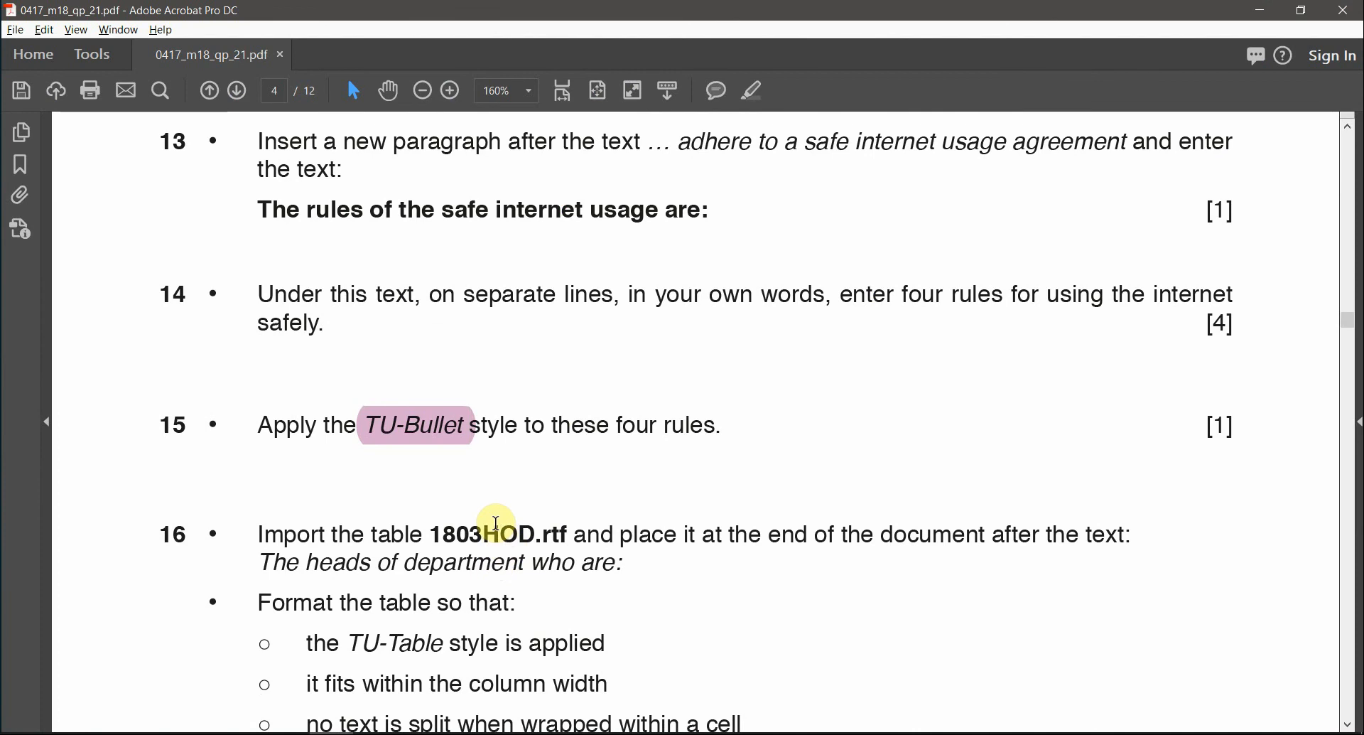
double_click(496, 522)
left_click(752, 92)
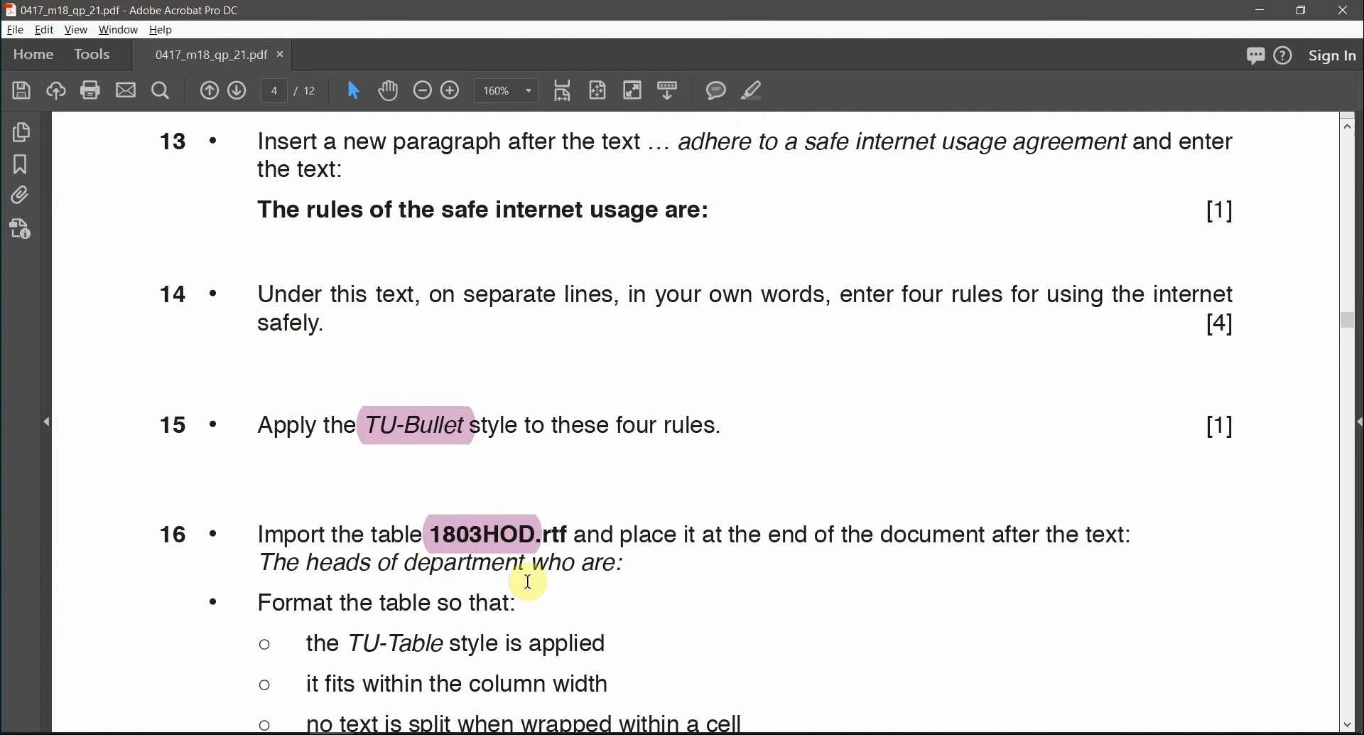
scroll(645, 559, "down", 6)
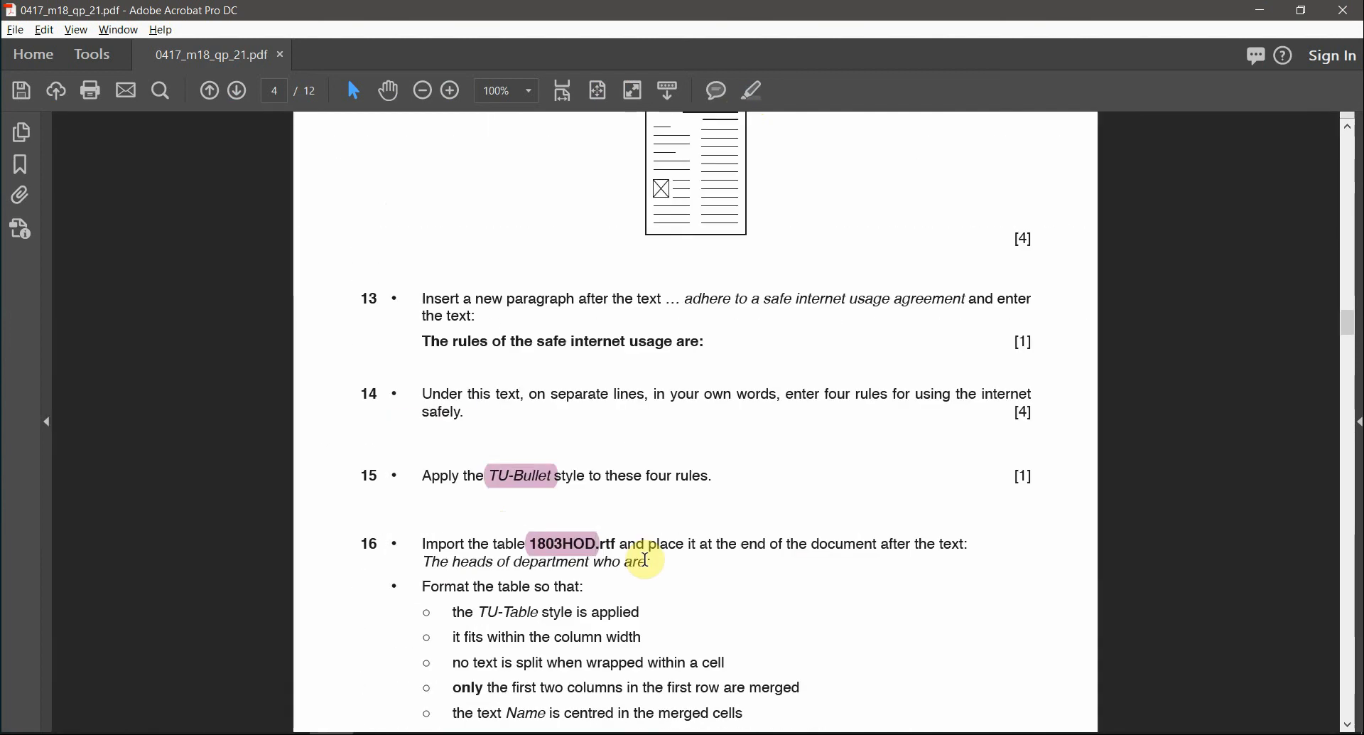
scroll(644, 559, "down", 2)
scroll(636, 560, "up", 1)
- Add an empty line after 'are:' in News.docx, then bring up the source files folder
key("alt+Tab")
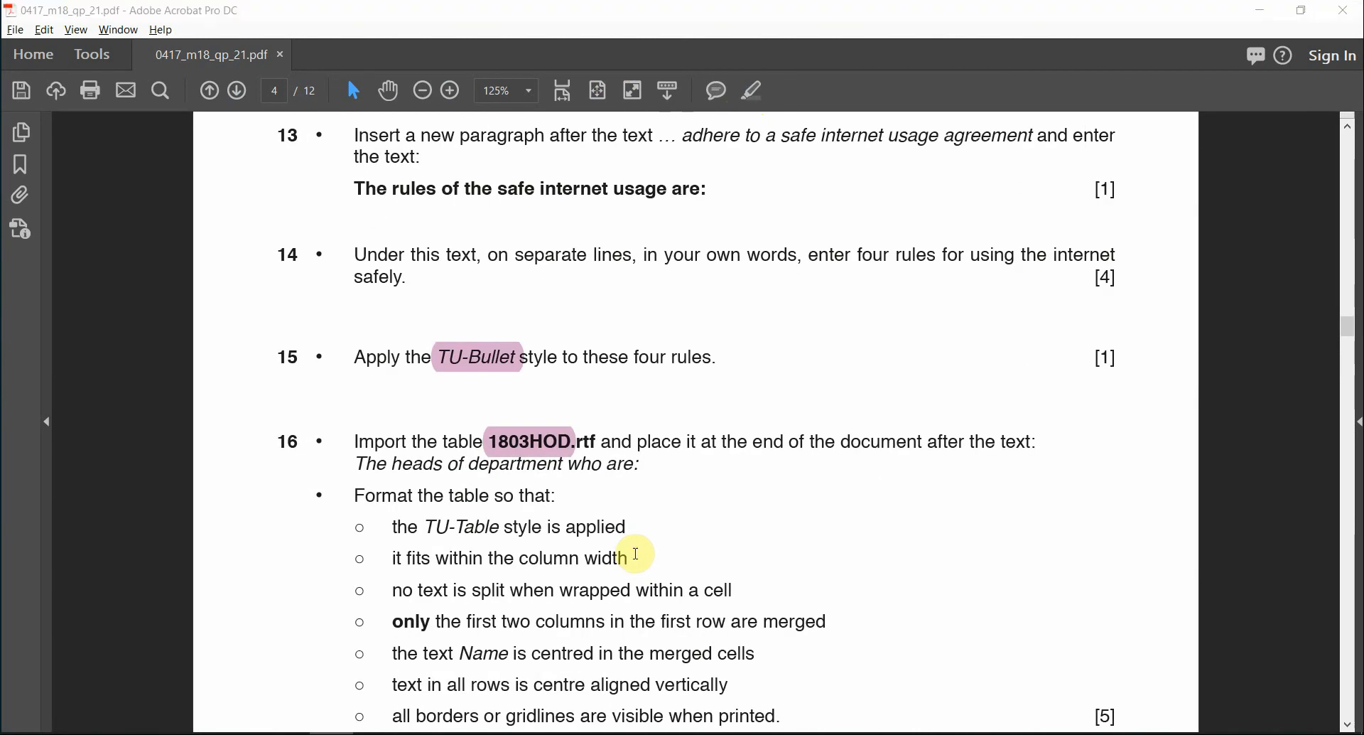
scroll(635, 556, "down", 2)
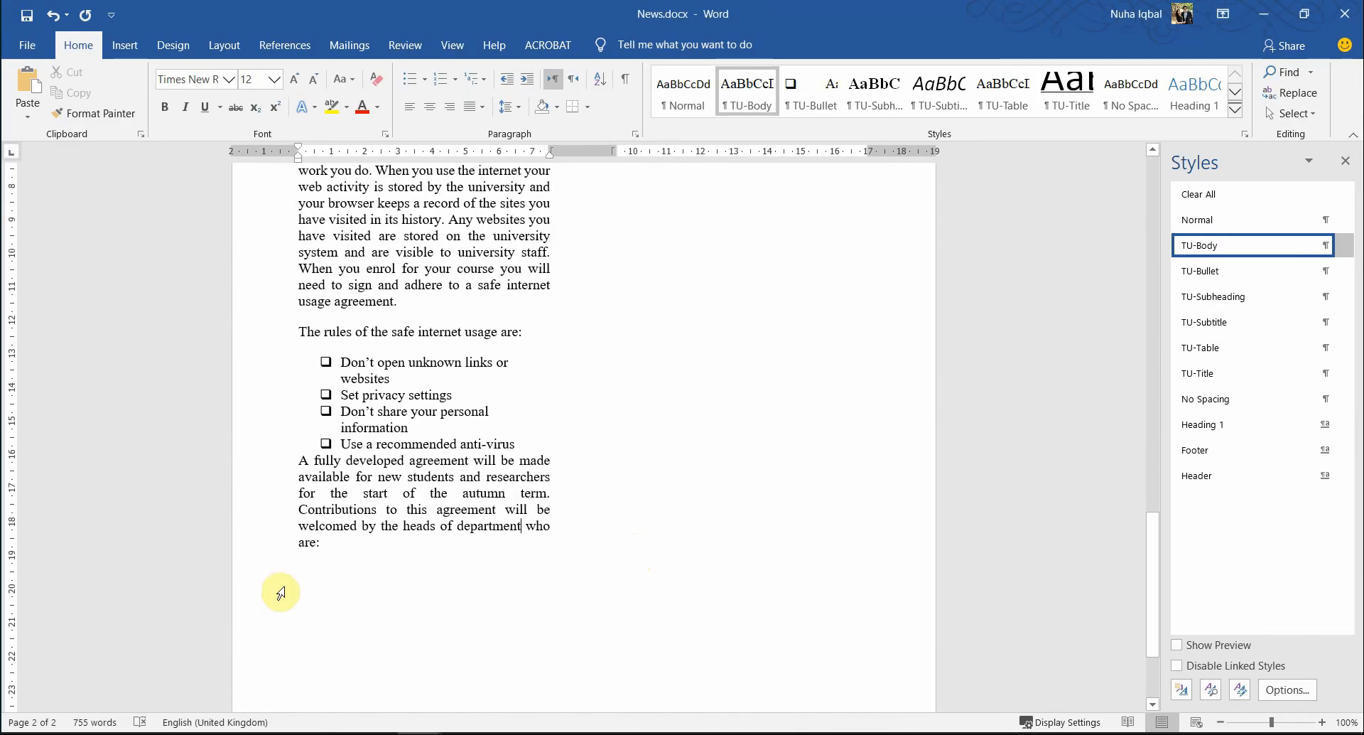
left_click(354, 549)
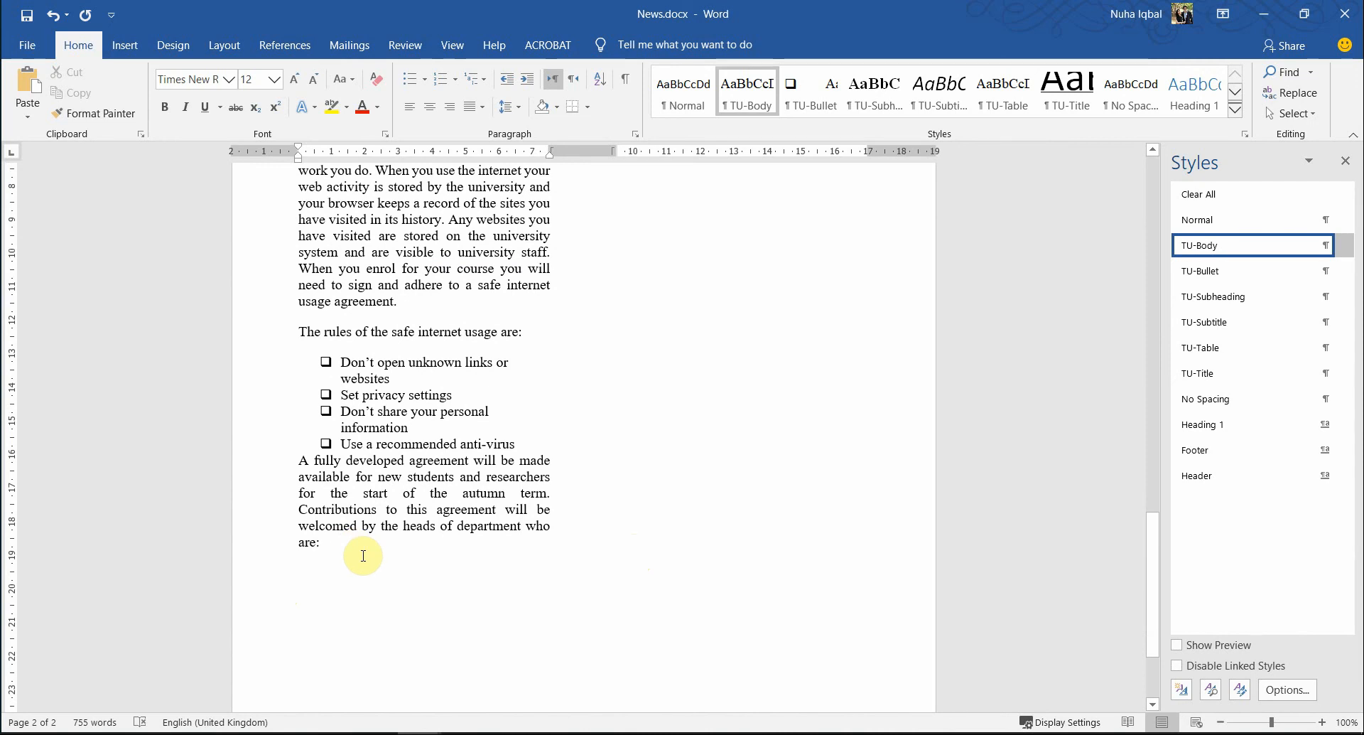
key("Return")
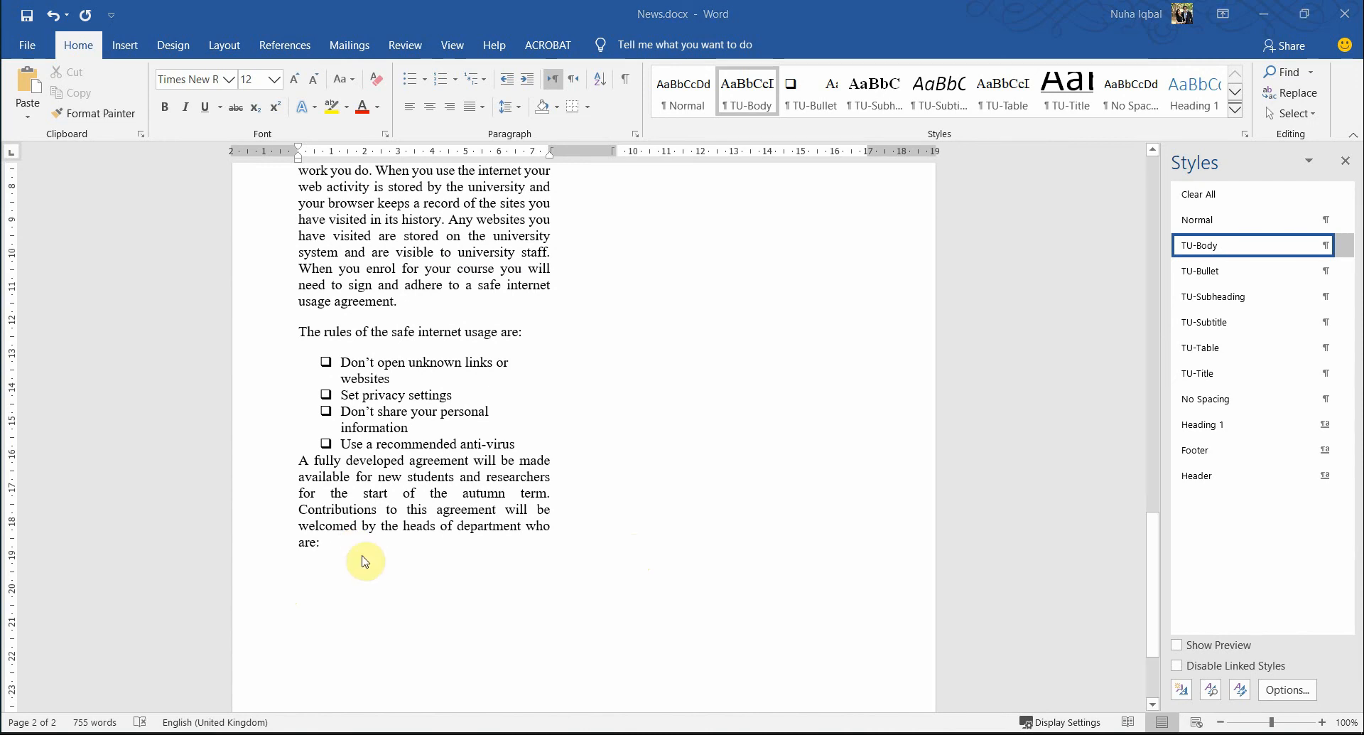
key("alt+Tab")
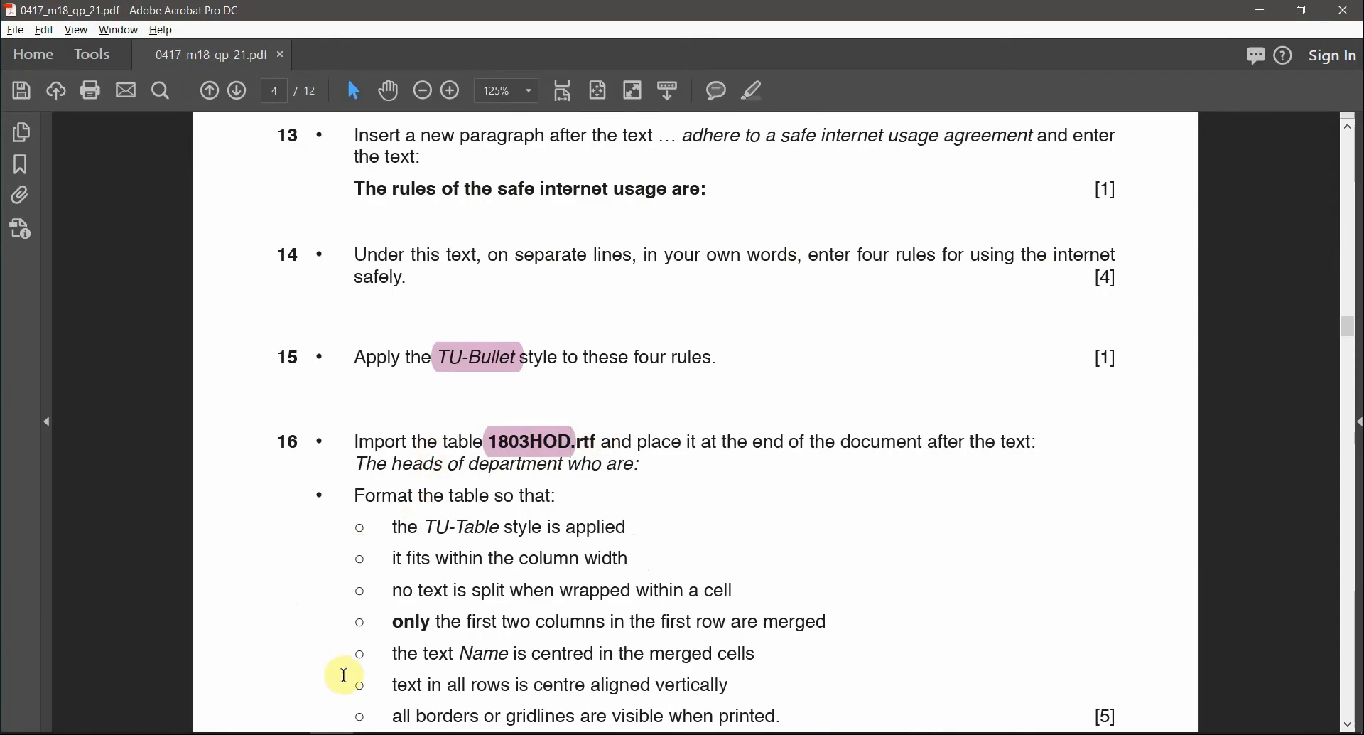
left_click(201, 734)
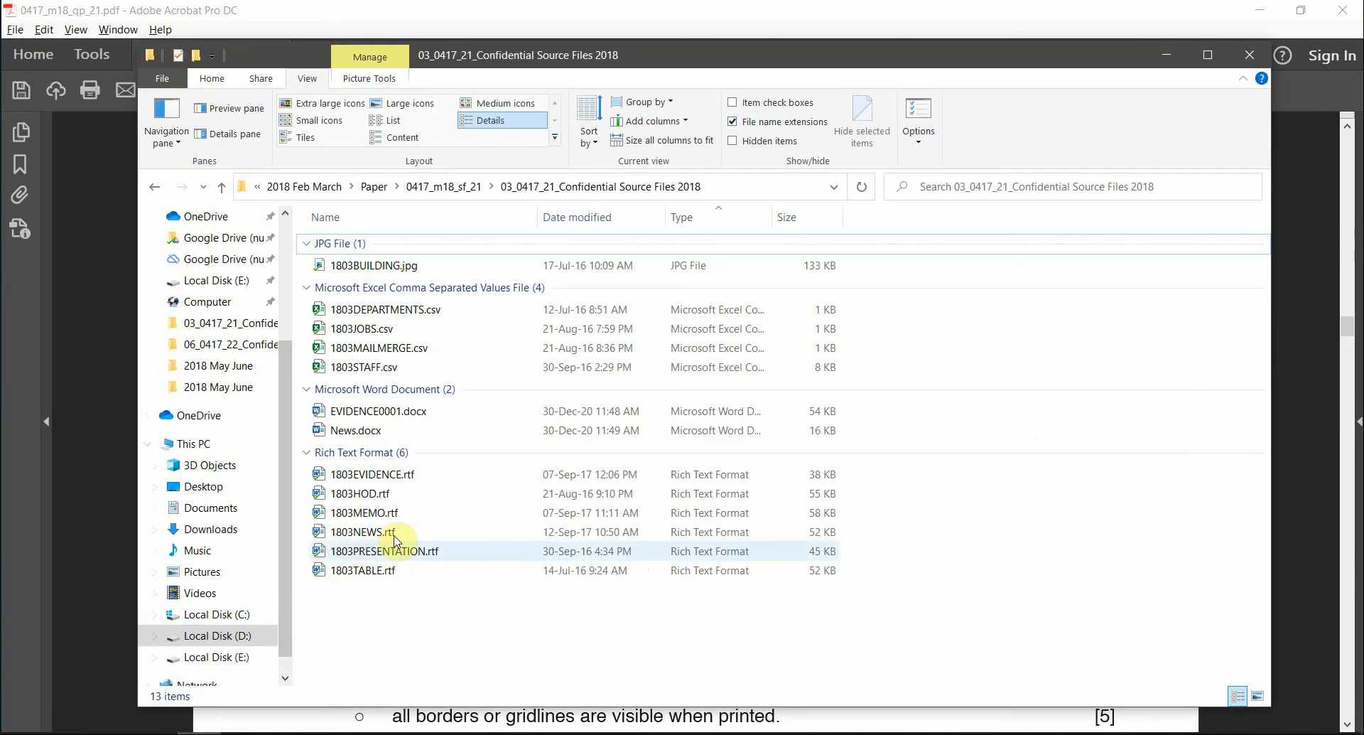
- Open 1803HOD.rtf and copy its whole Name/Department table
left_click(371, 496)
double_click(371, 496)
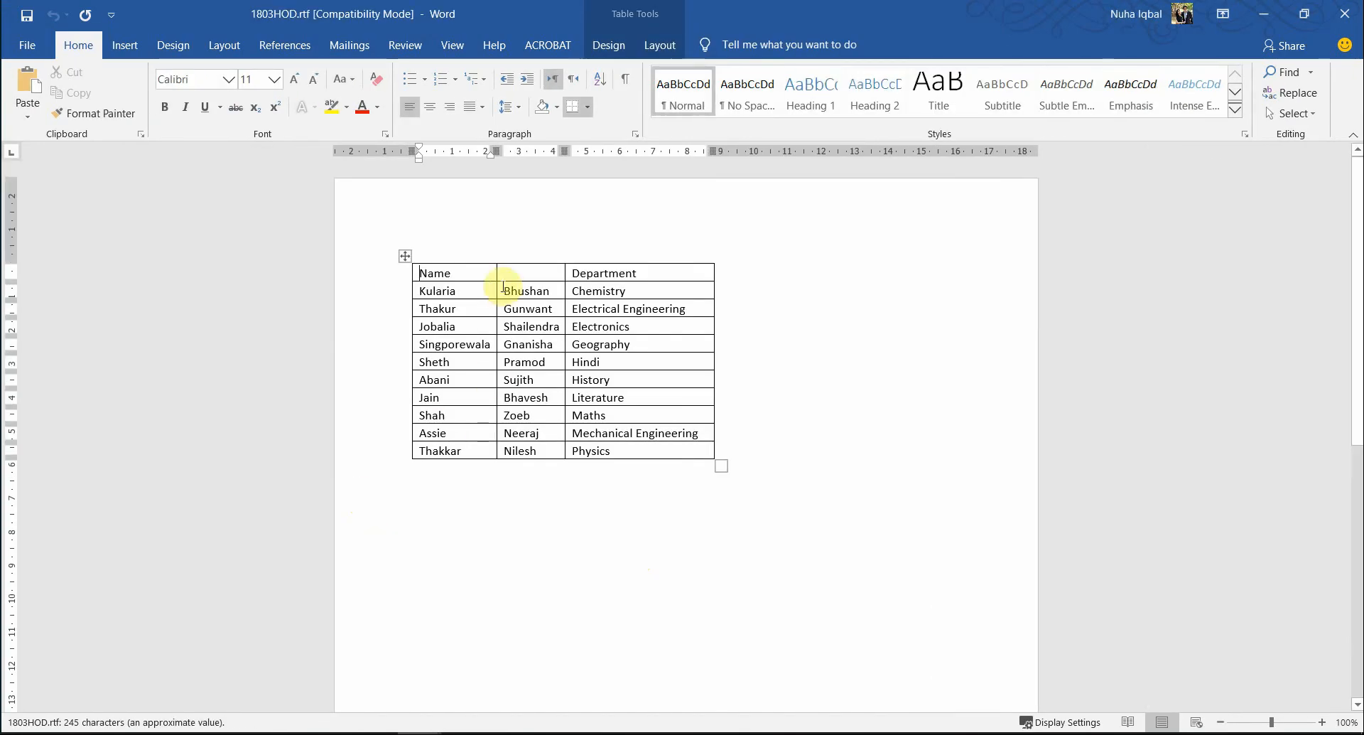
left_click(405, 256)
right_click(402, 302)
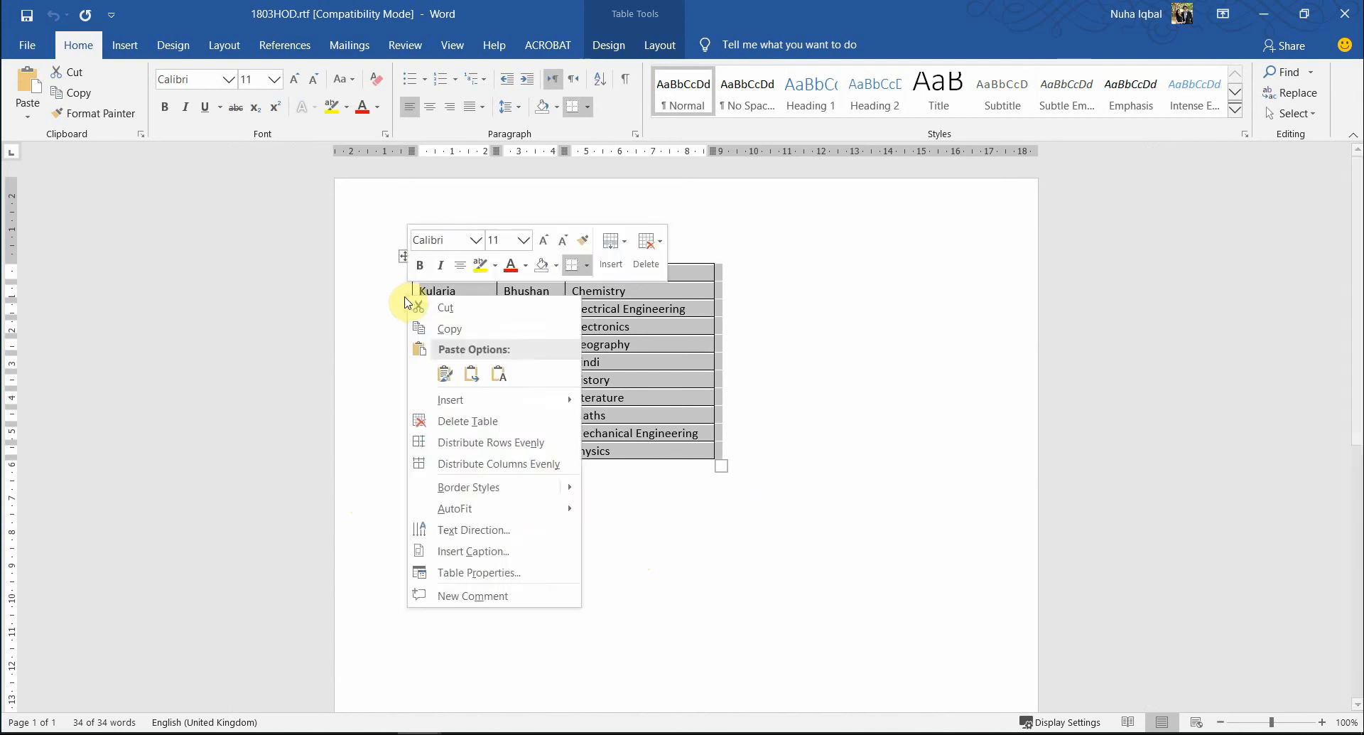
right_click(606, 348)
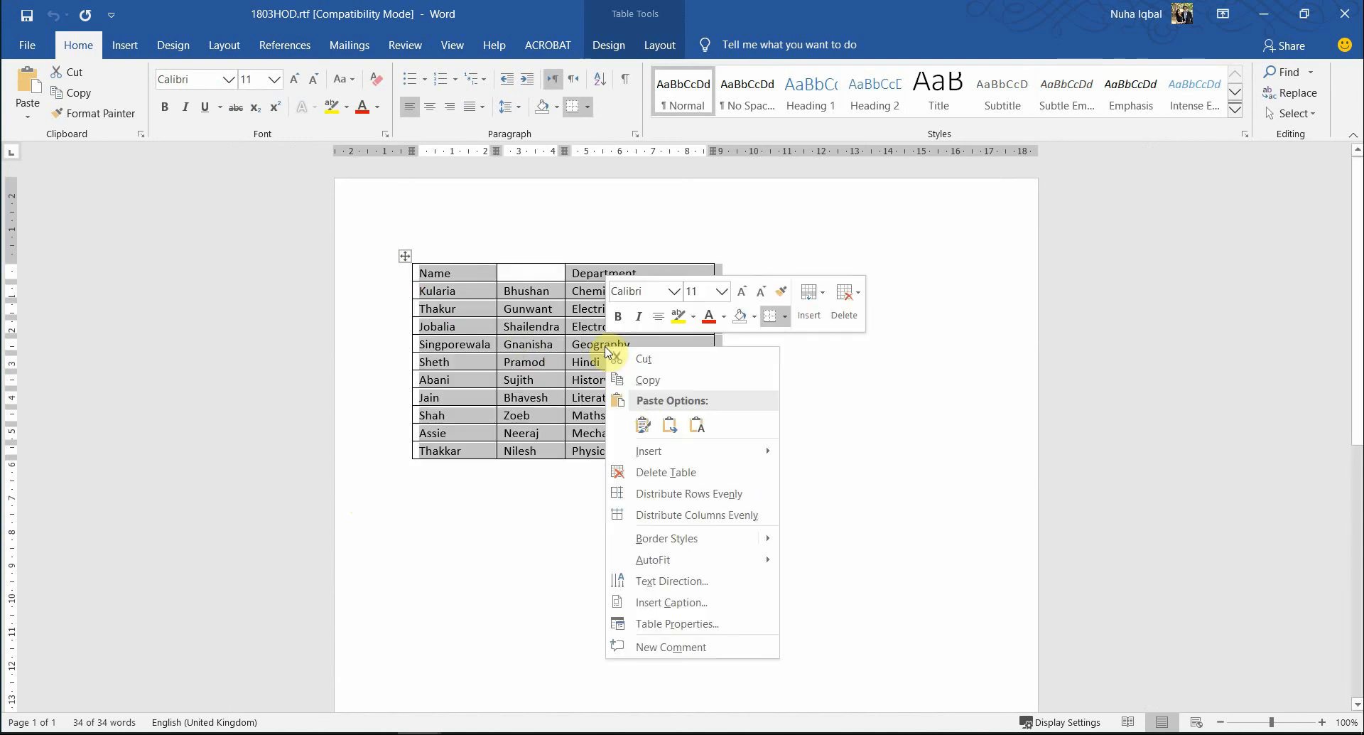
left_click(644, 381)
- Paste the table after 'are:' in News.docx with Keep Source Formatting
key("alt+Tab")
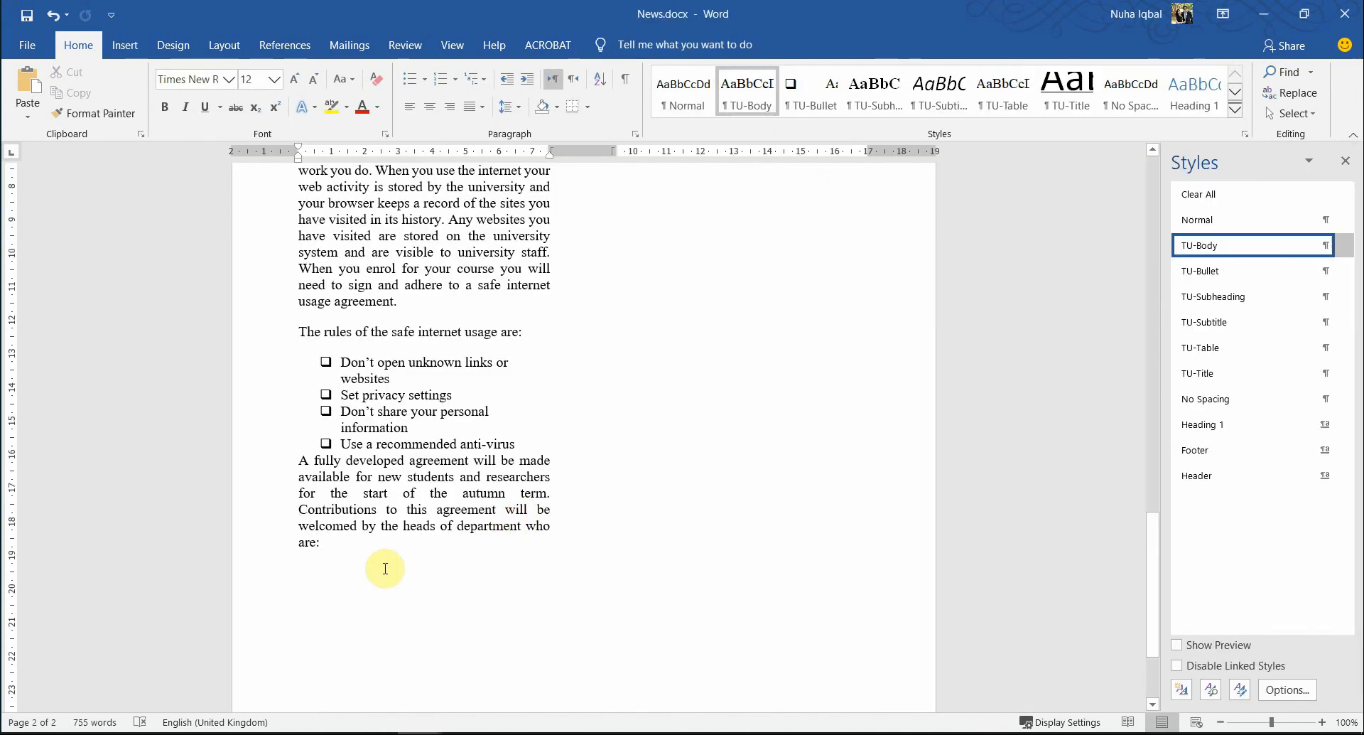
right_click(386, 569)
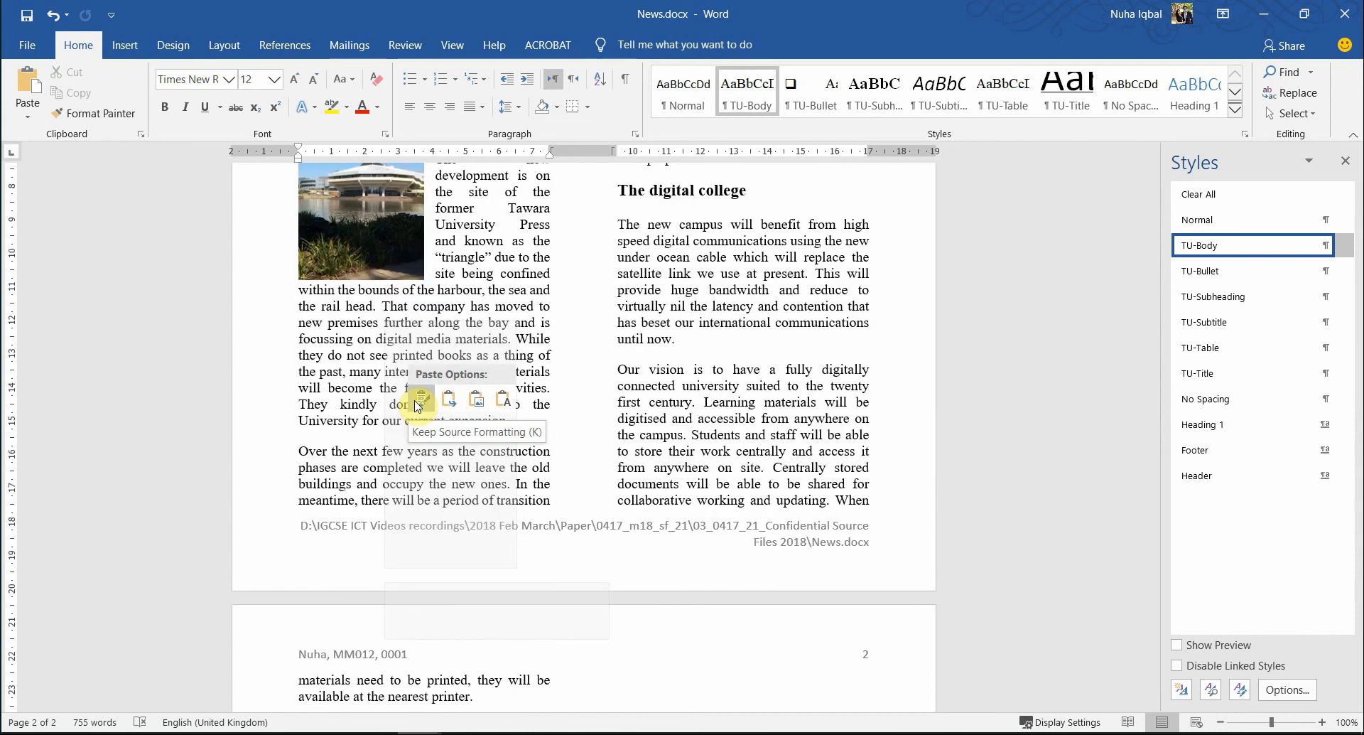
left_click(419, 403)
scroll(548, 457, "down", 8)
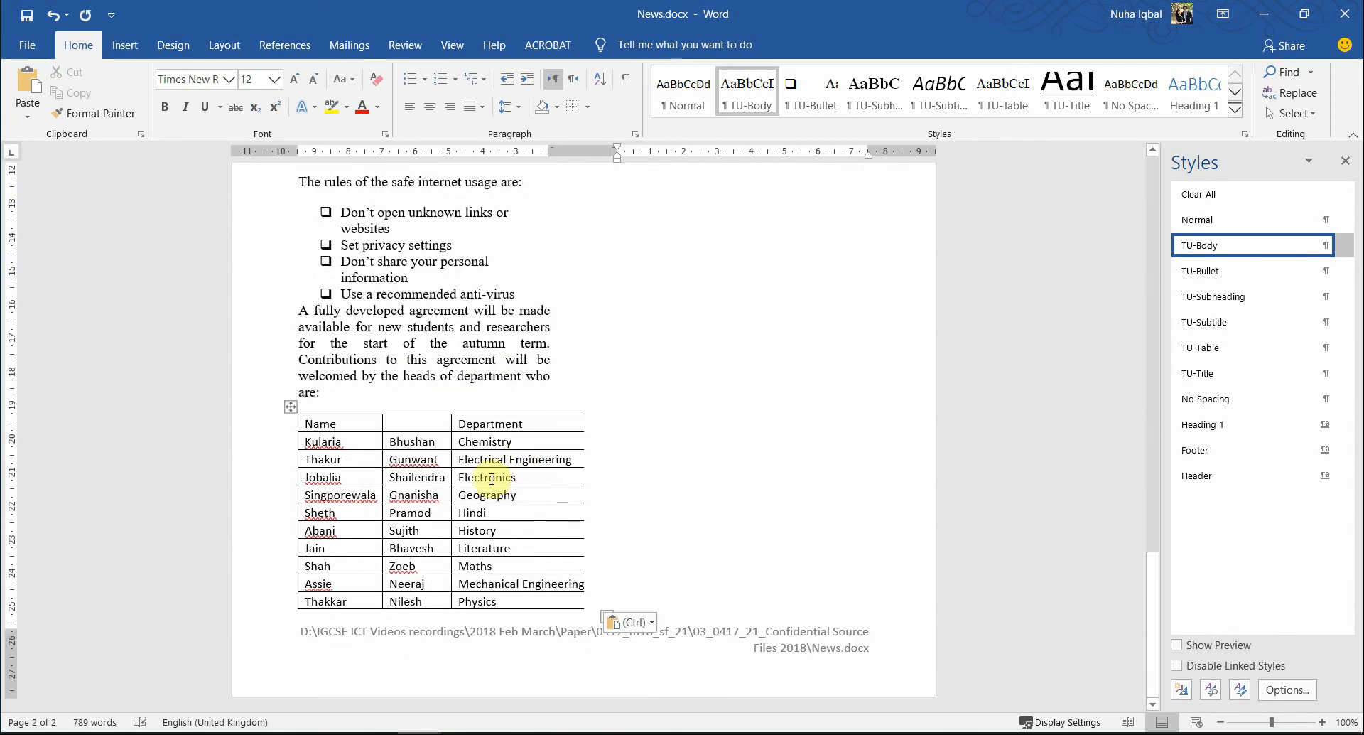
left_click(492, 478)
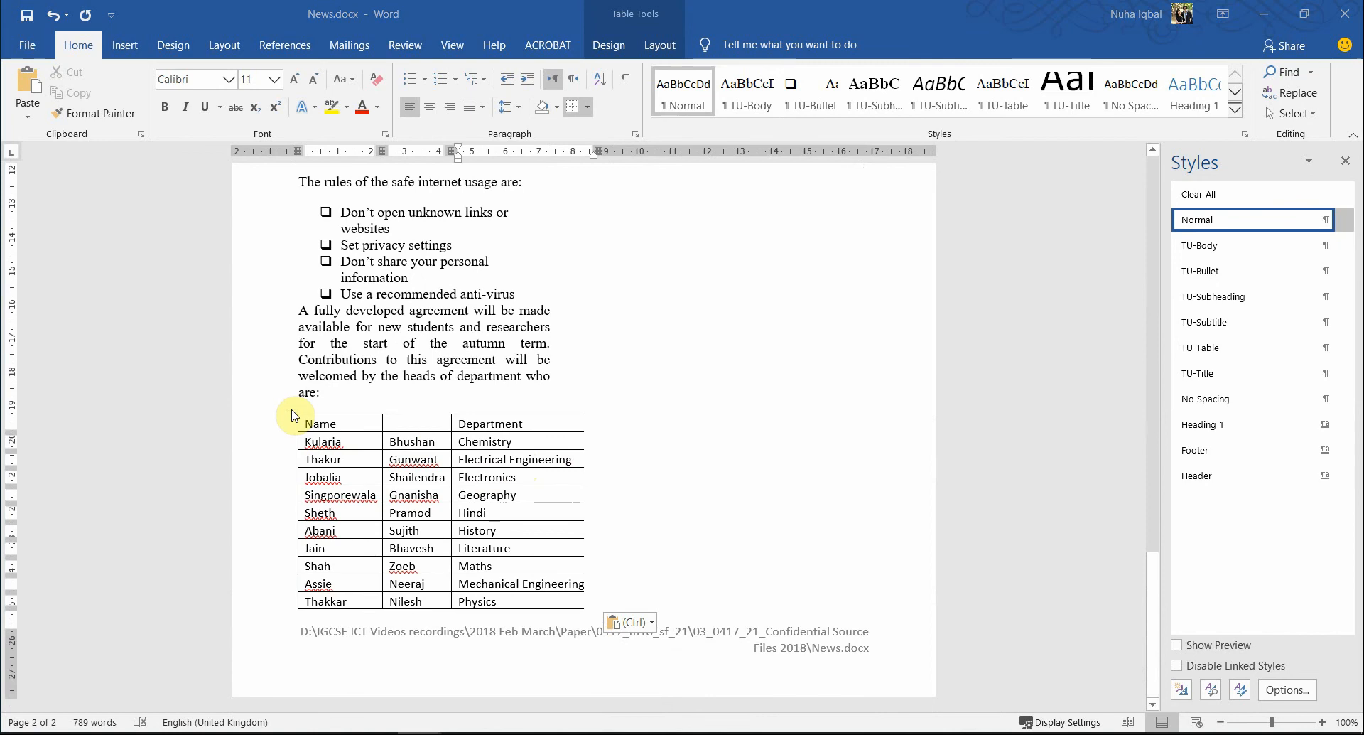
key("alt+Tab")
key("alt+Tab")
key("alt+Tab")
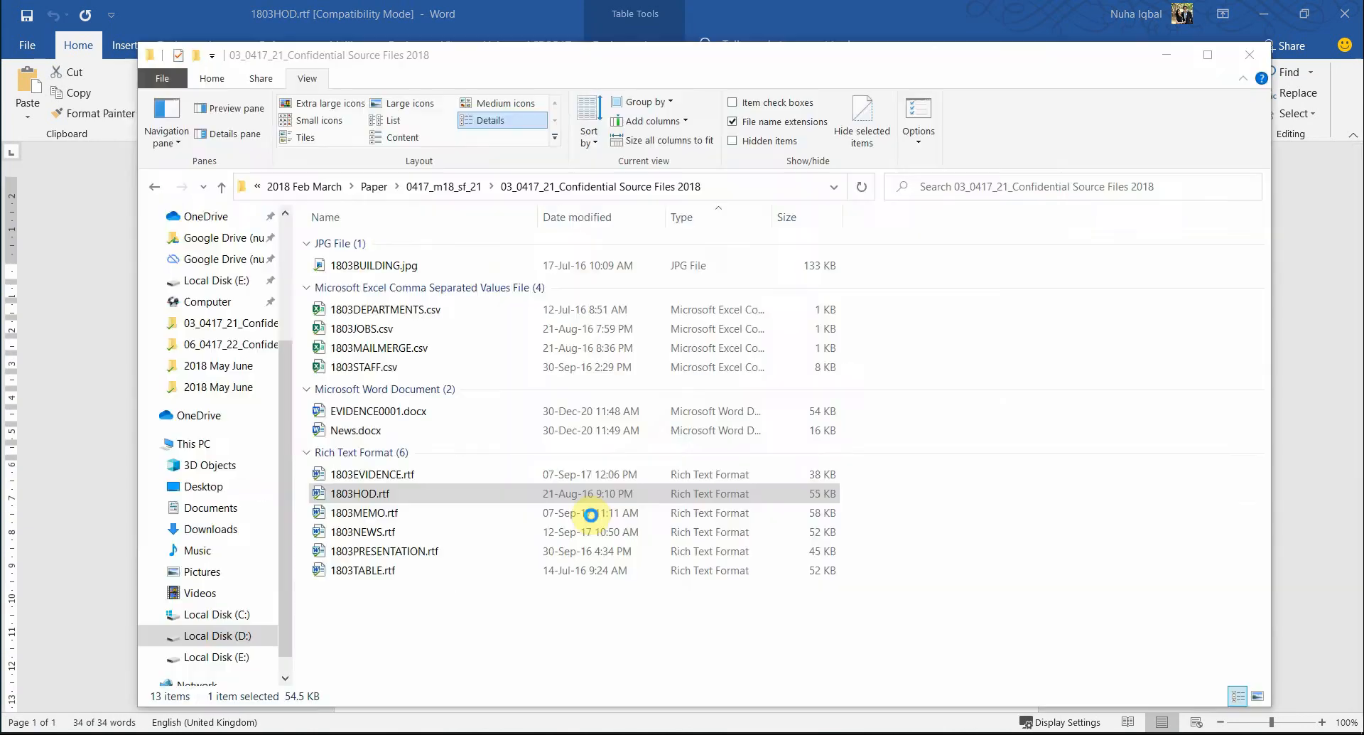
key("alt+Tab")
left_click(357, 551)
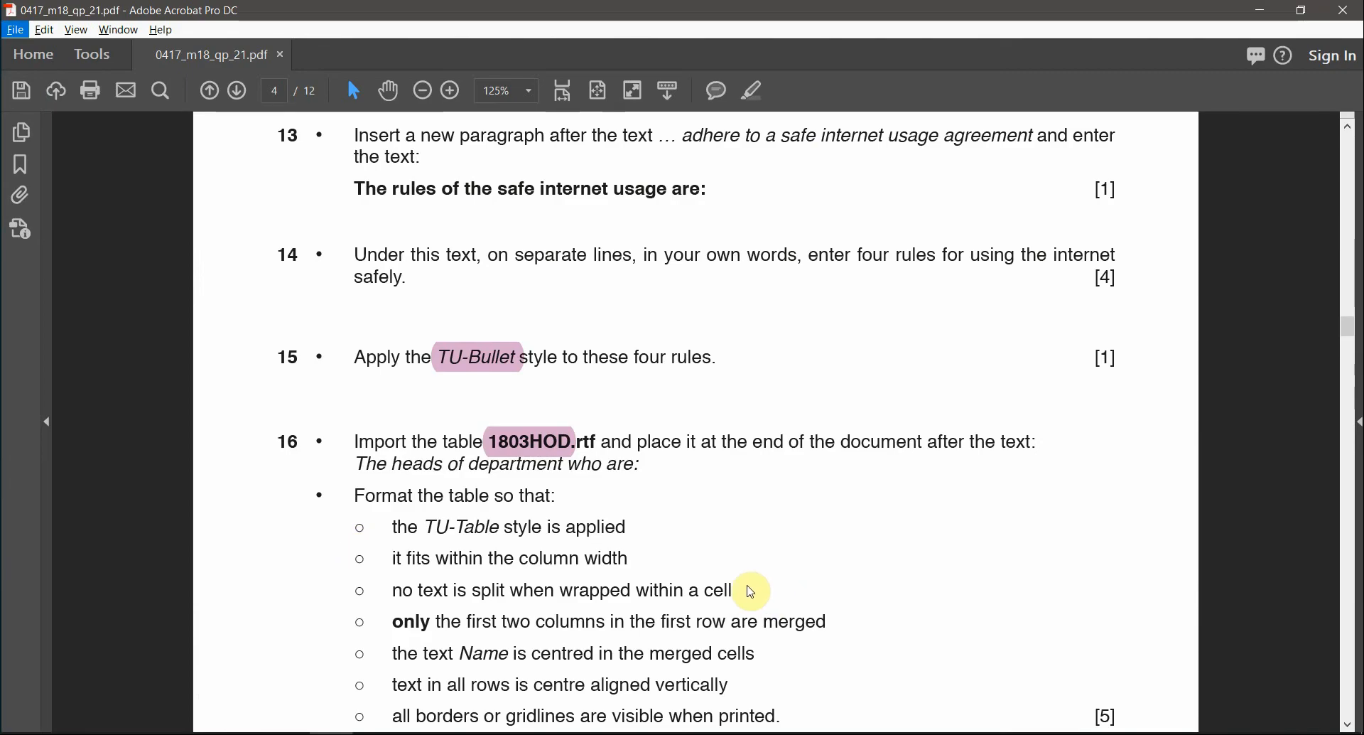
- Read question 16's TU-Table sub-requirements, then go back to News.docx via 1803HOD.rtf
scroll(462, 537, "up", 1)
left_click(460, 516)
scroll(488, 523, "down", 1)
scroll(488, 523, "down", 1)
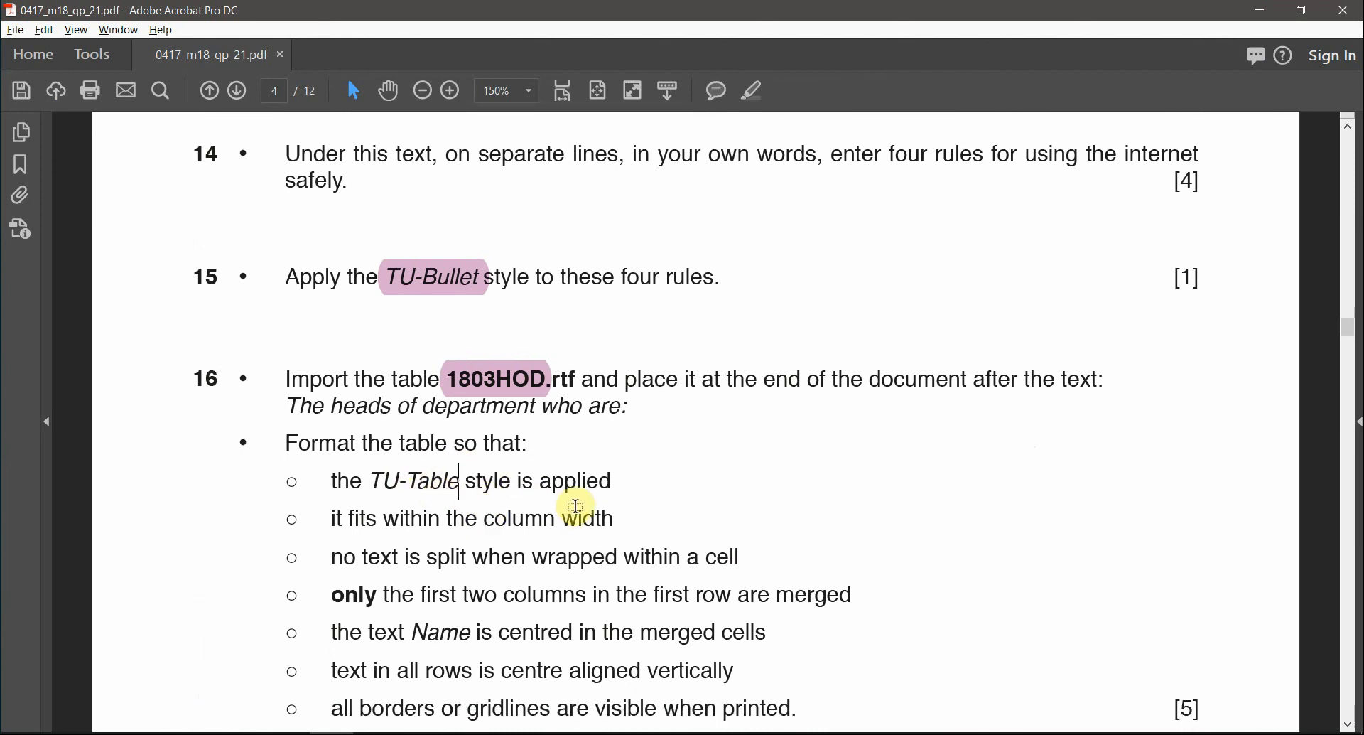
key("alt+Tab")
key("alt+Tab")
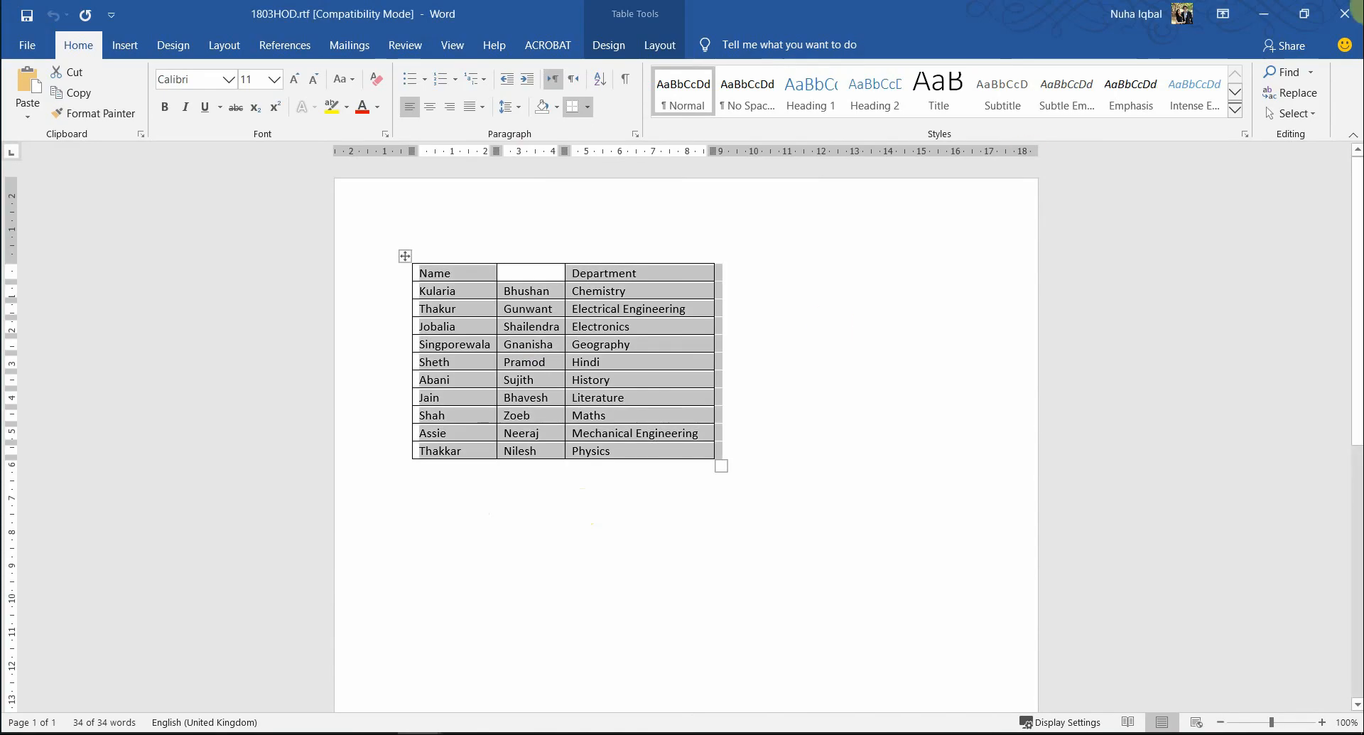
key("alt+Tab")
key("alt+Tab")
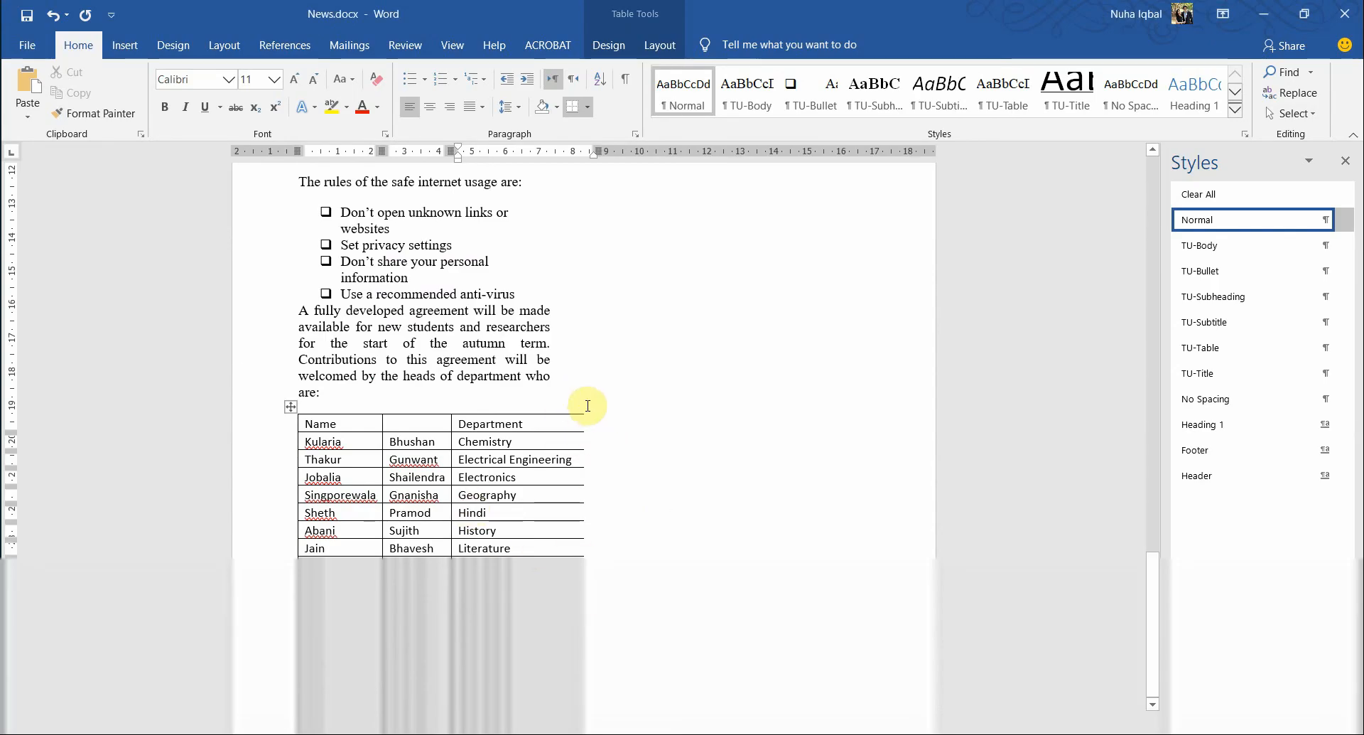
- AutoFit the pasted table's columns to their contents
right_click(291, 408)
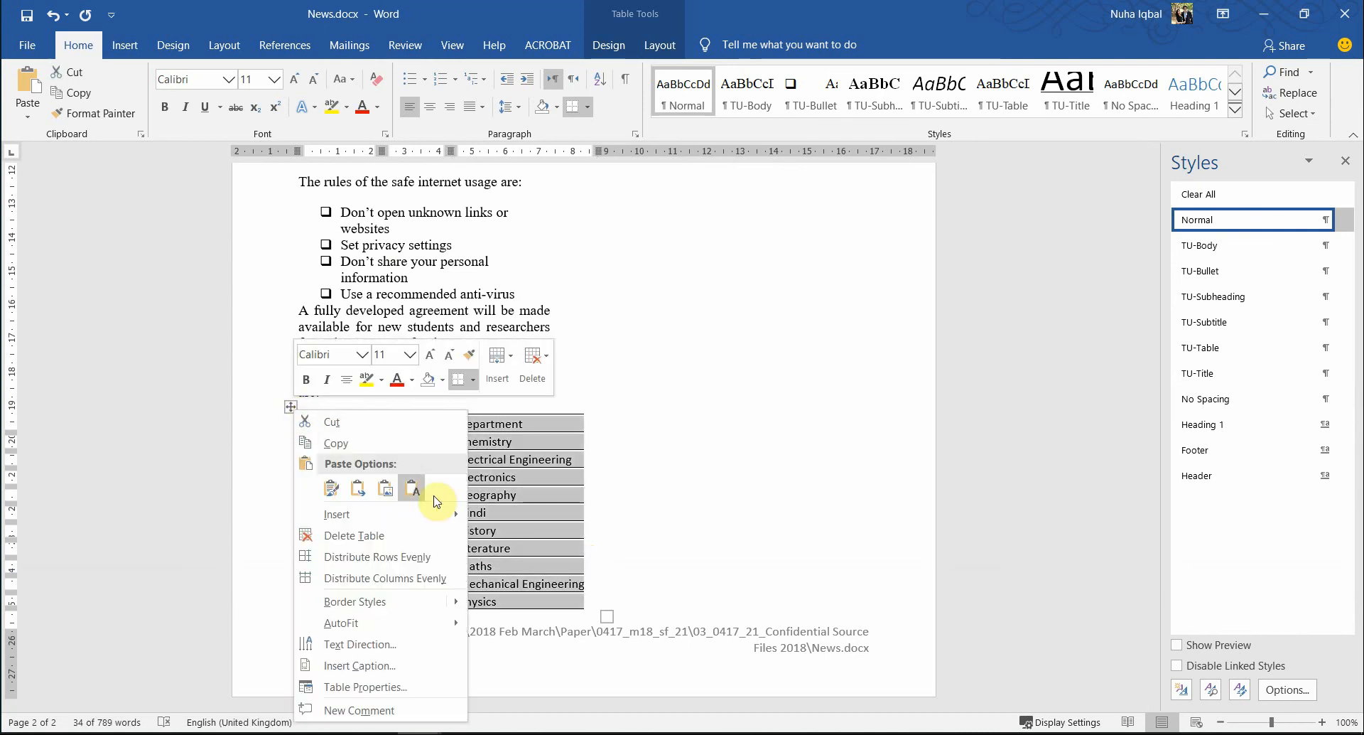
mouse_move(446, 634)
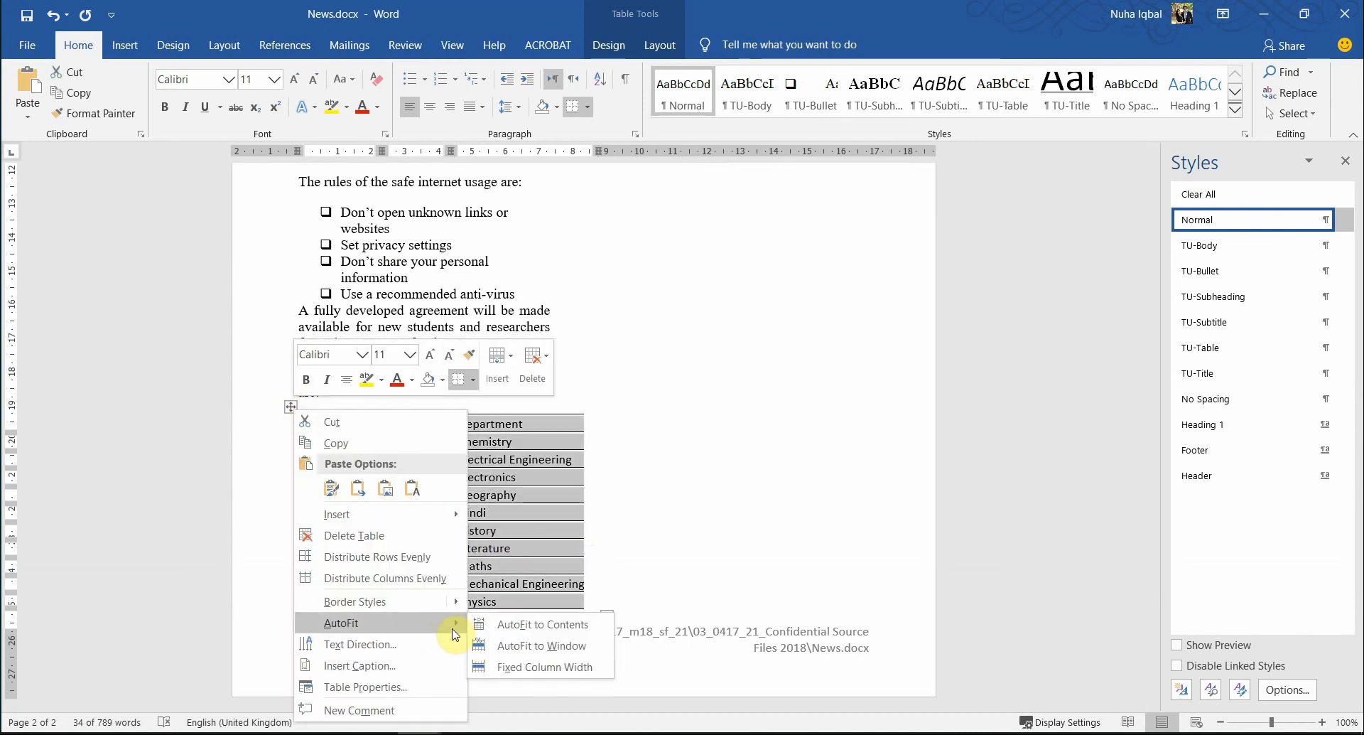
left_click(503, 625)
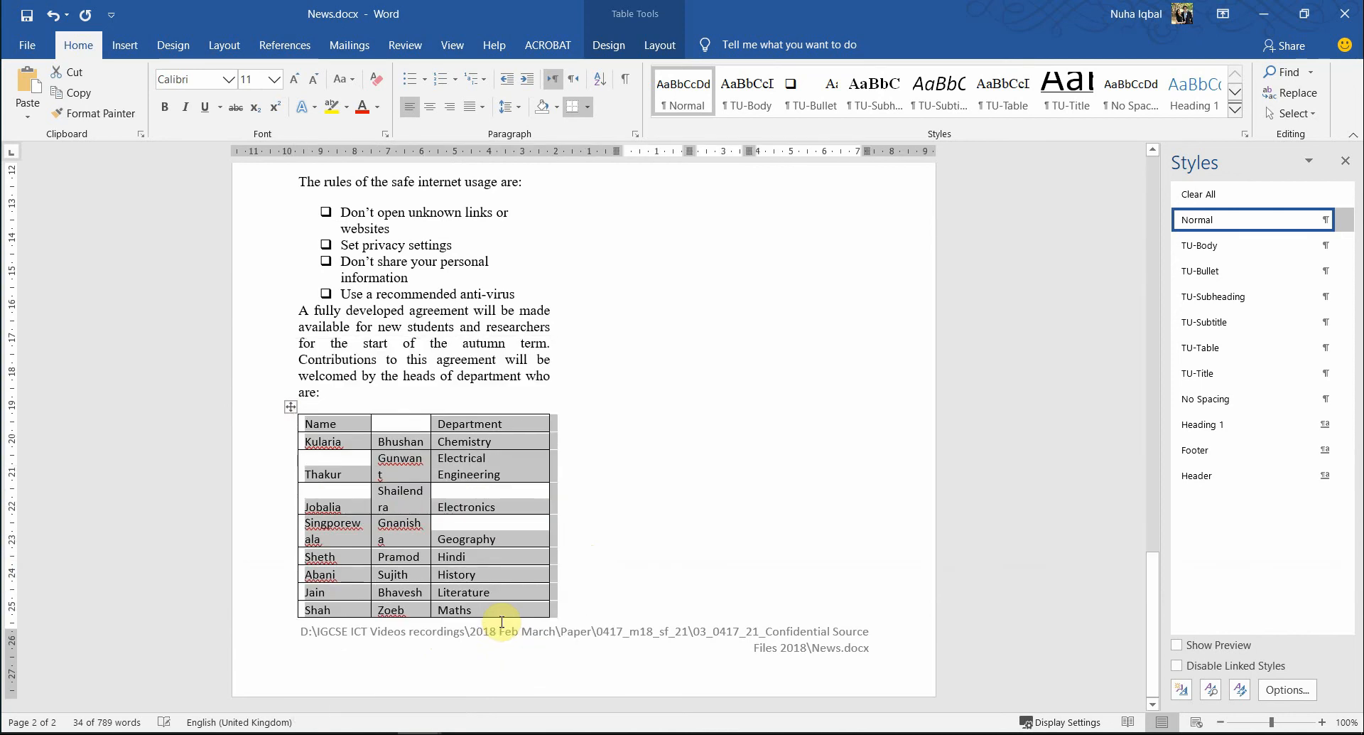
left_click(534, 525)
scroll(531, 558, "up", 2)
scroll(528, 562, "up", 5)
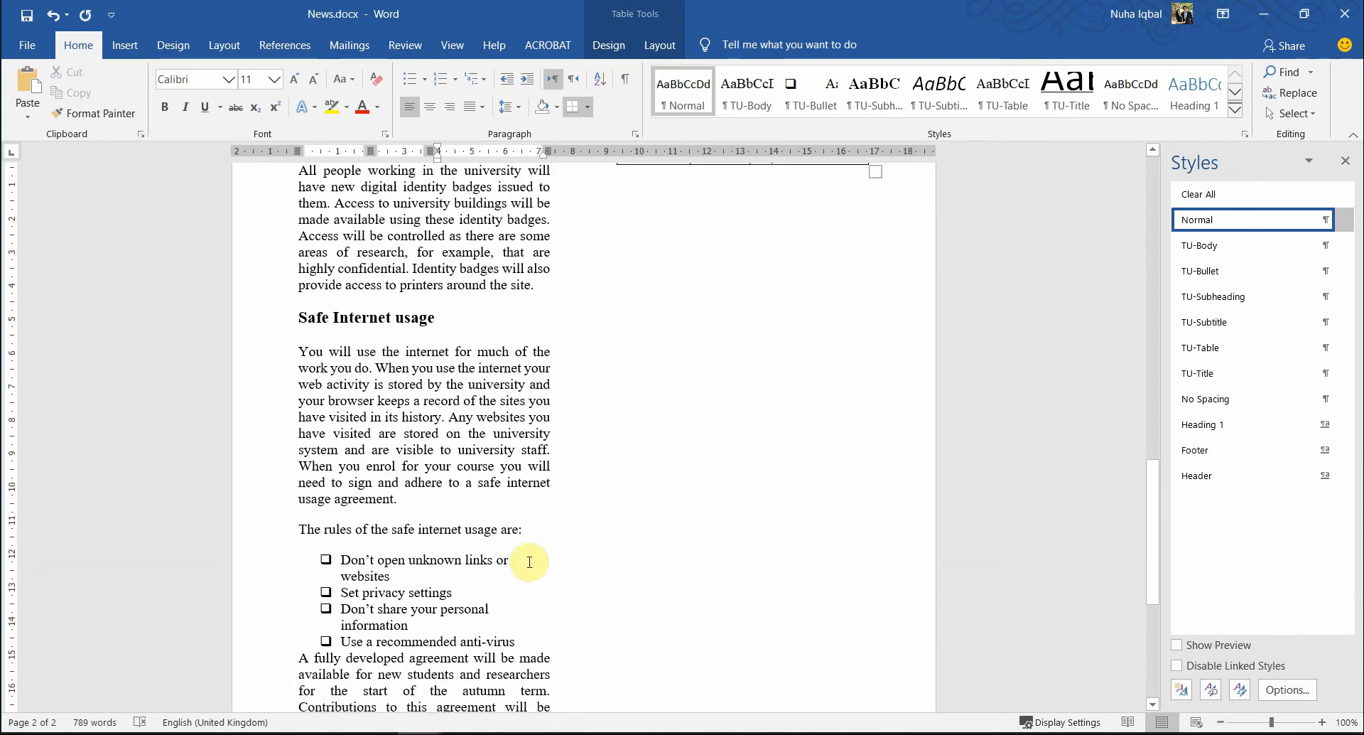
scroll(528, 562, "down", 3)
scroll(527, 561, "up", 12)
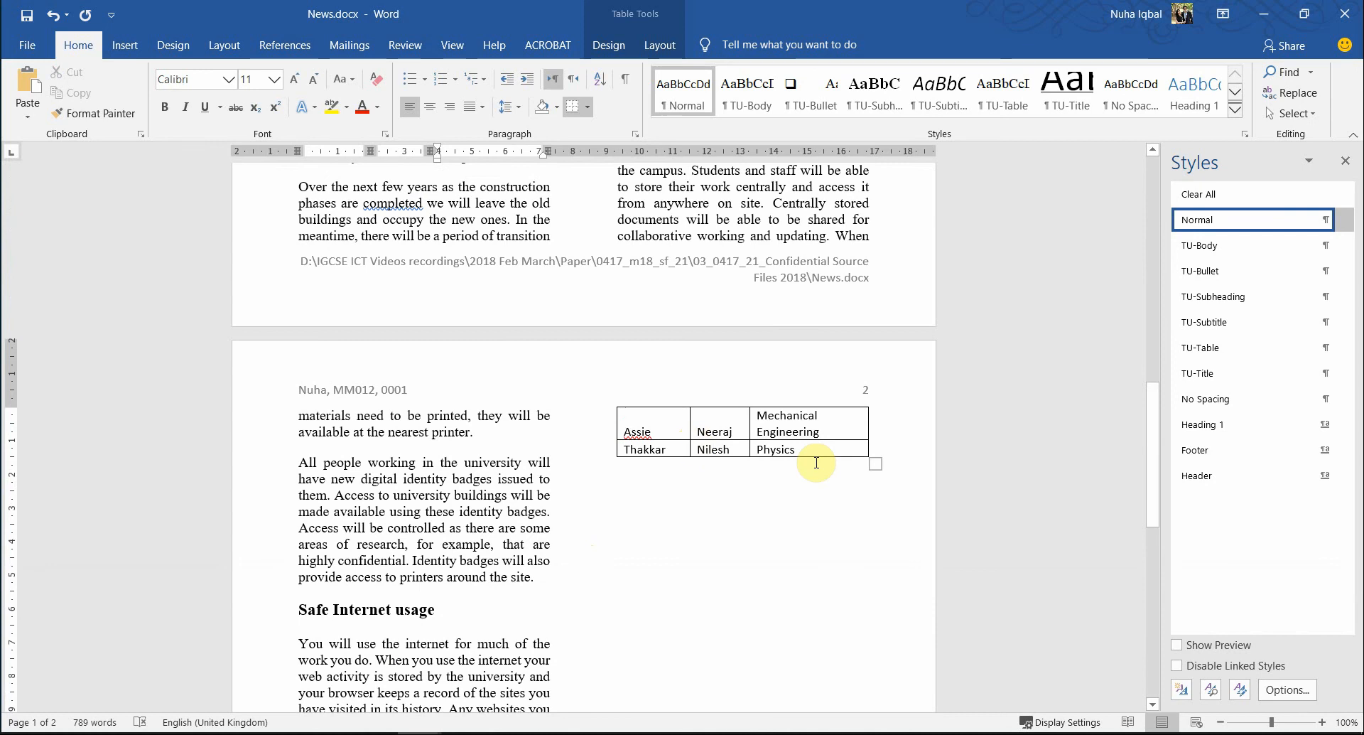
scroll(711, 426, "down", 8)
scroll(422, 556, "down", 3)
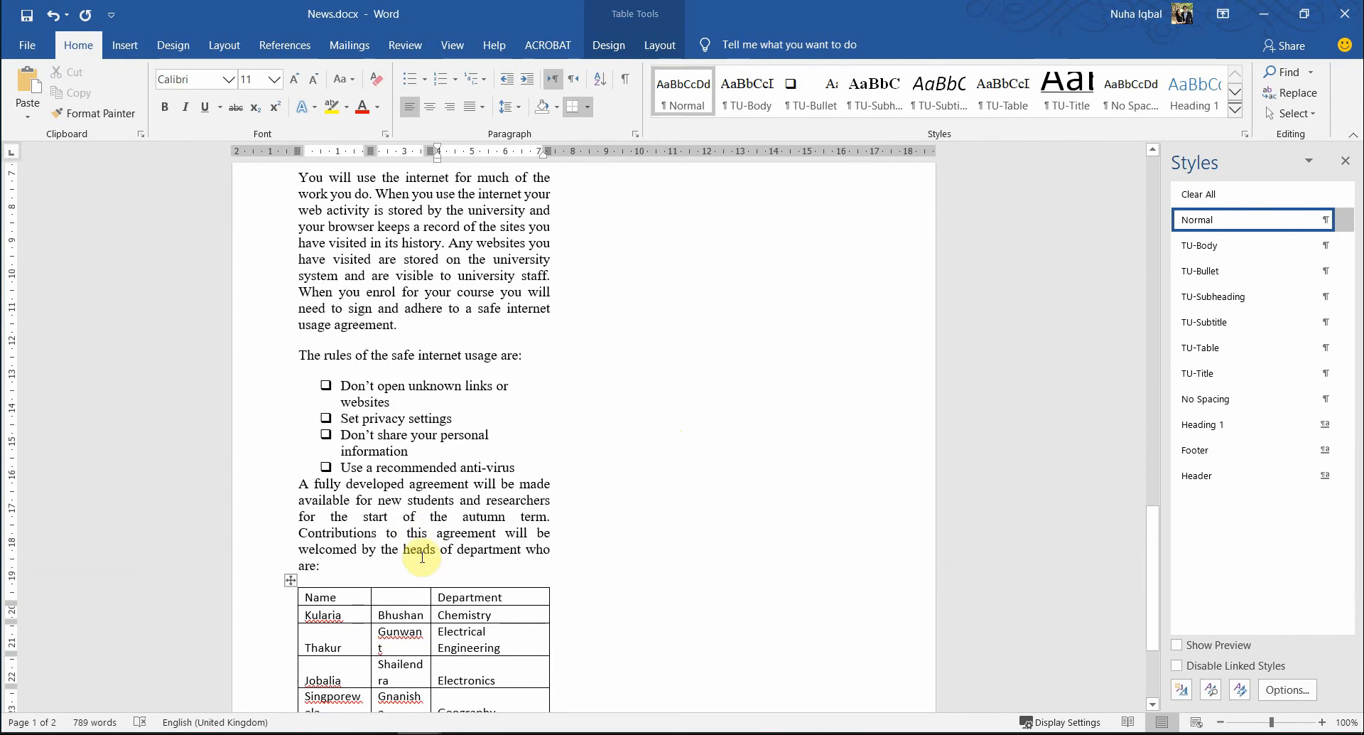
- Highlight 'TU-Table' in question 16 of the exam paper
key("alt+Tab")
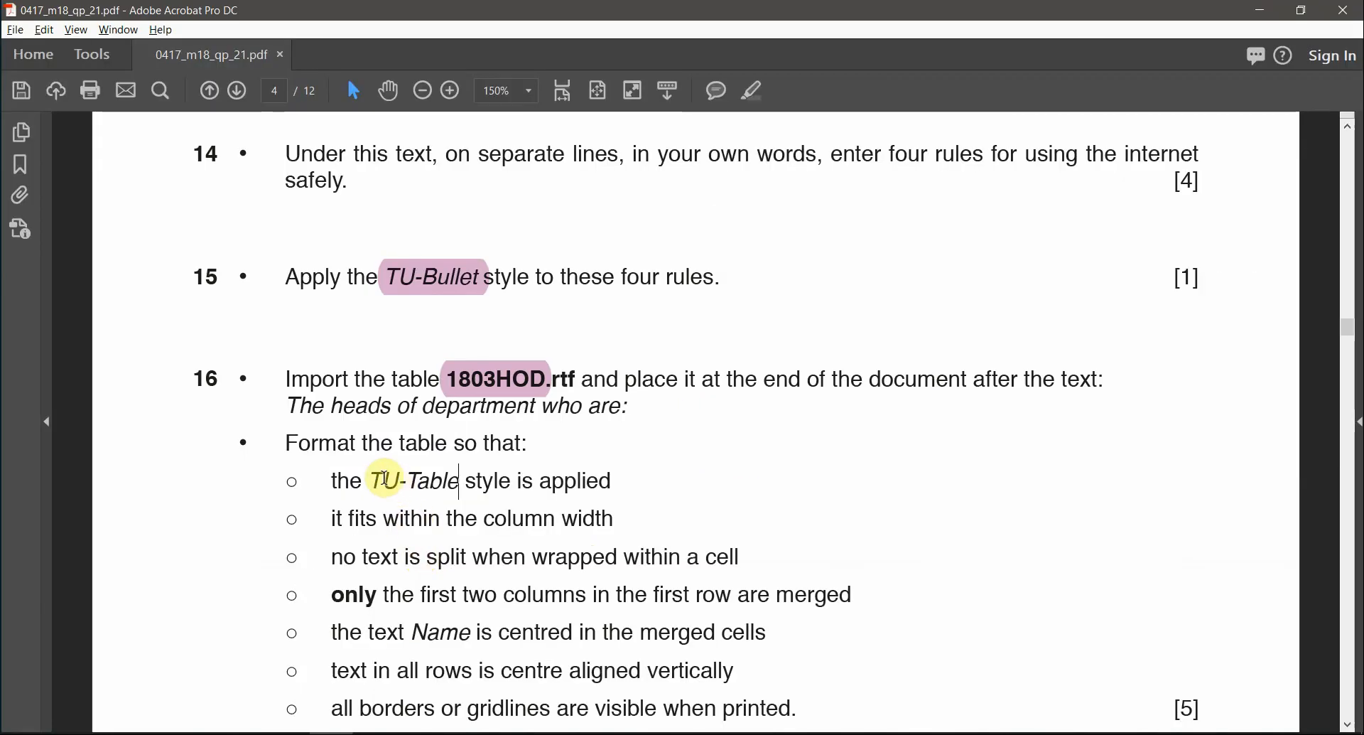
left_click_drag(370, 481, 463, 481)
left_click(753, 95)
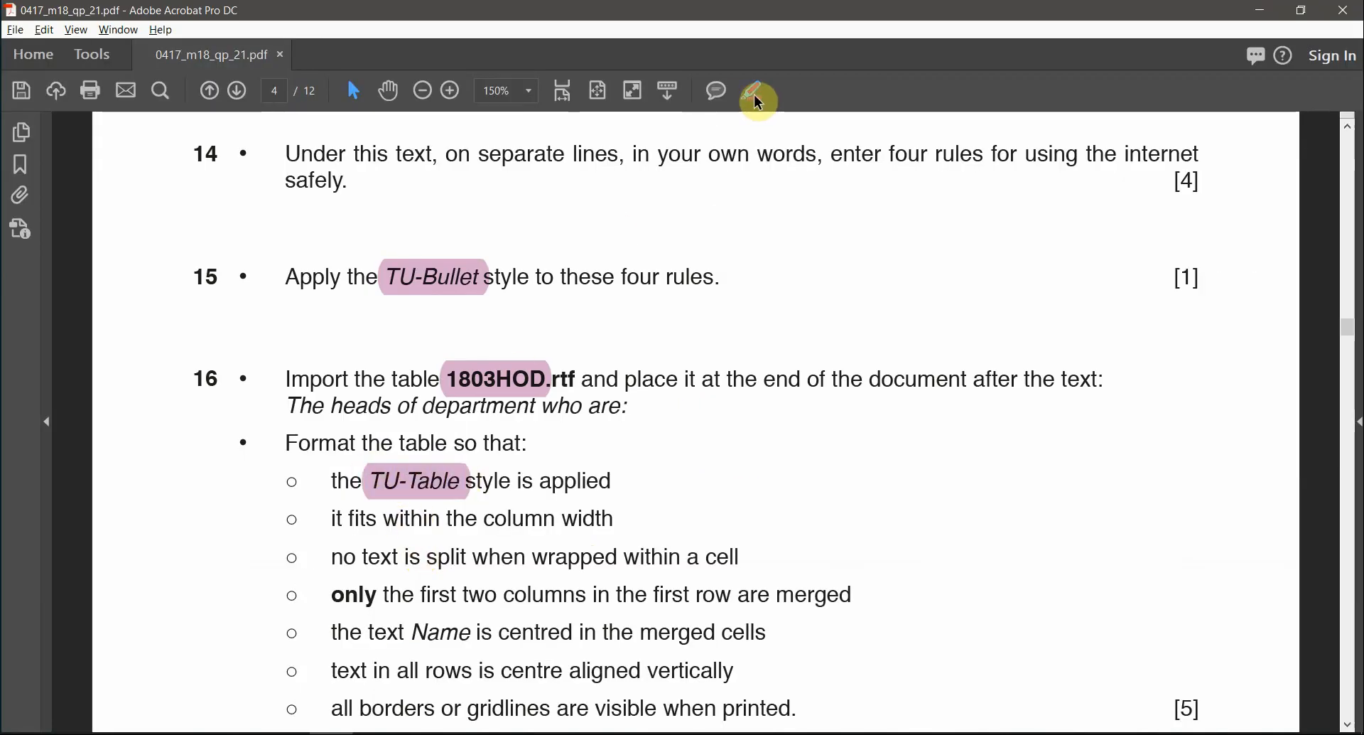
- Apply the TU-Table style to the whole pasted department table
key("alt+Tab")
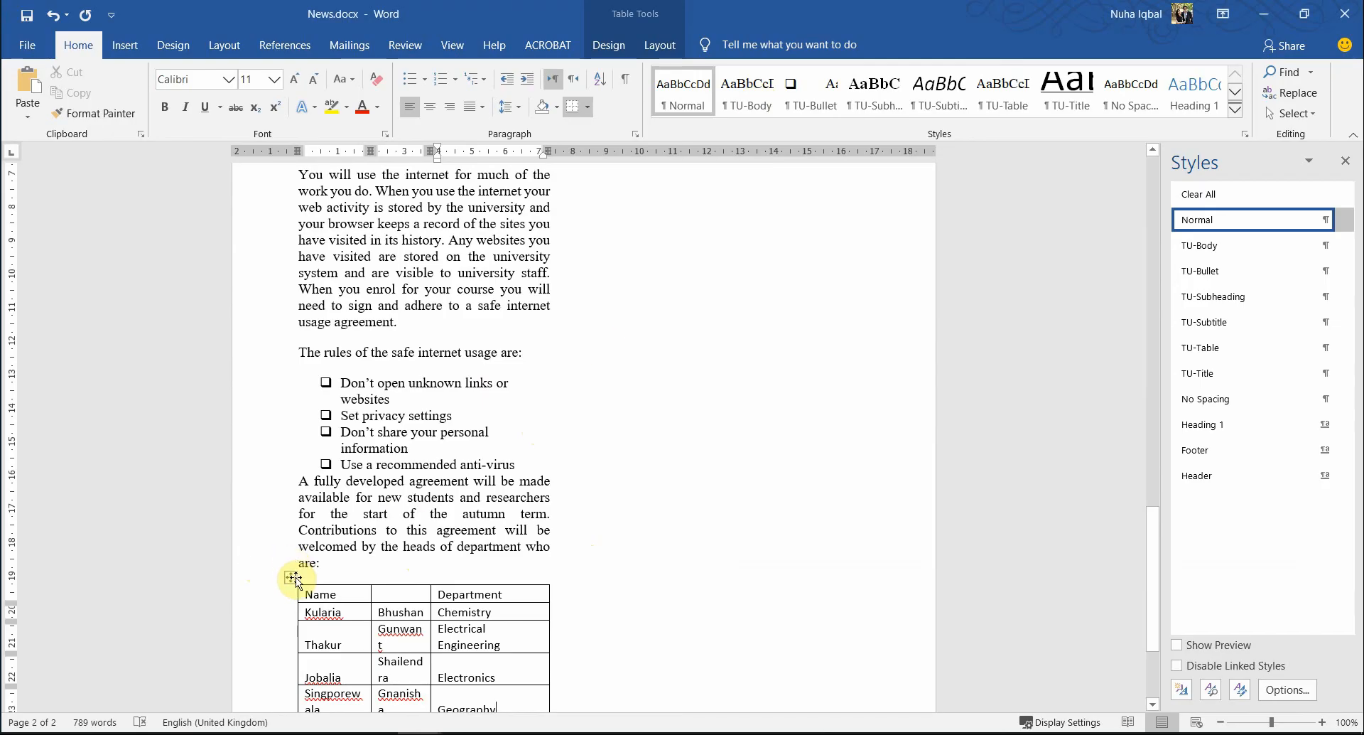
left_click(290, 577)
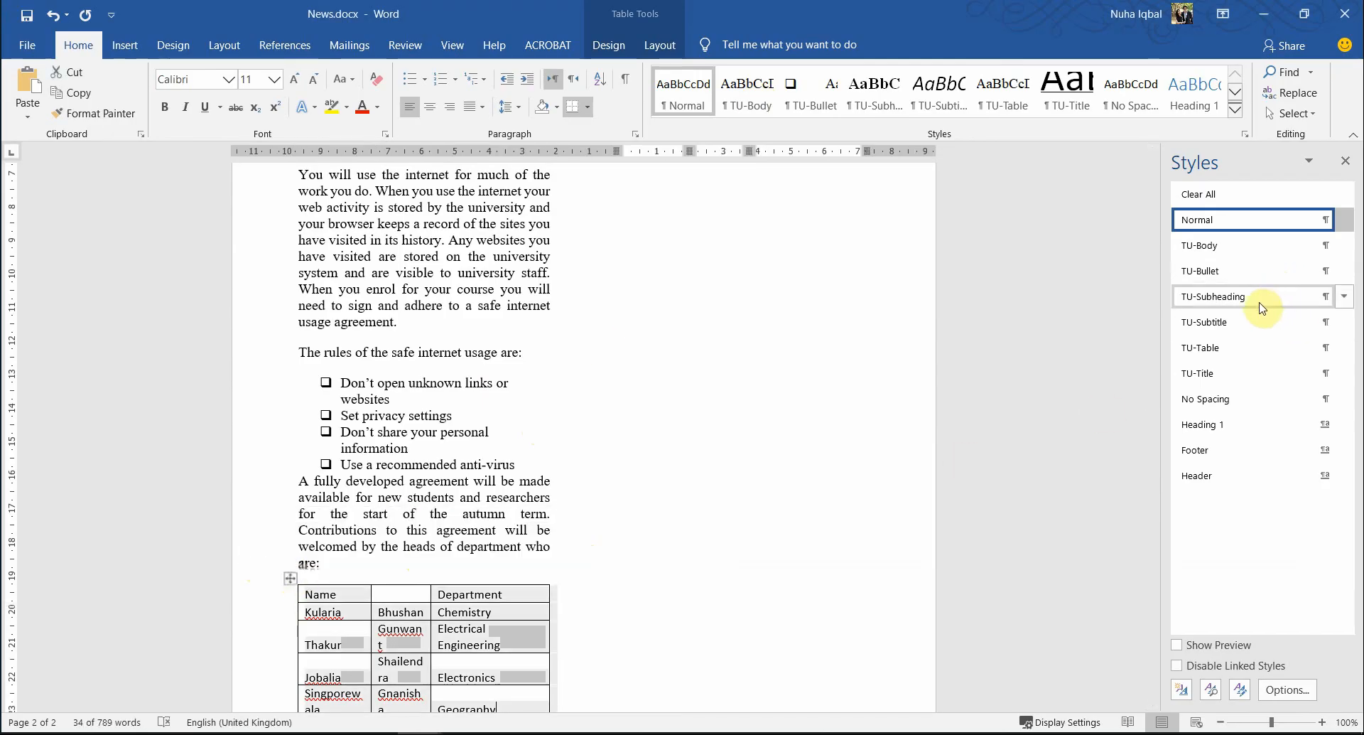
left_click(1251, 347)
scroll(707, 644, "down", 3)
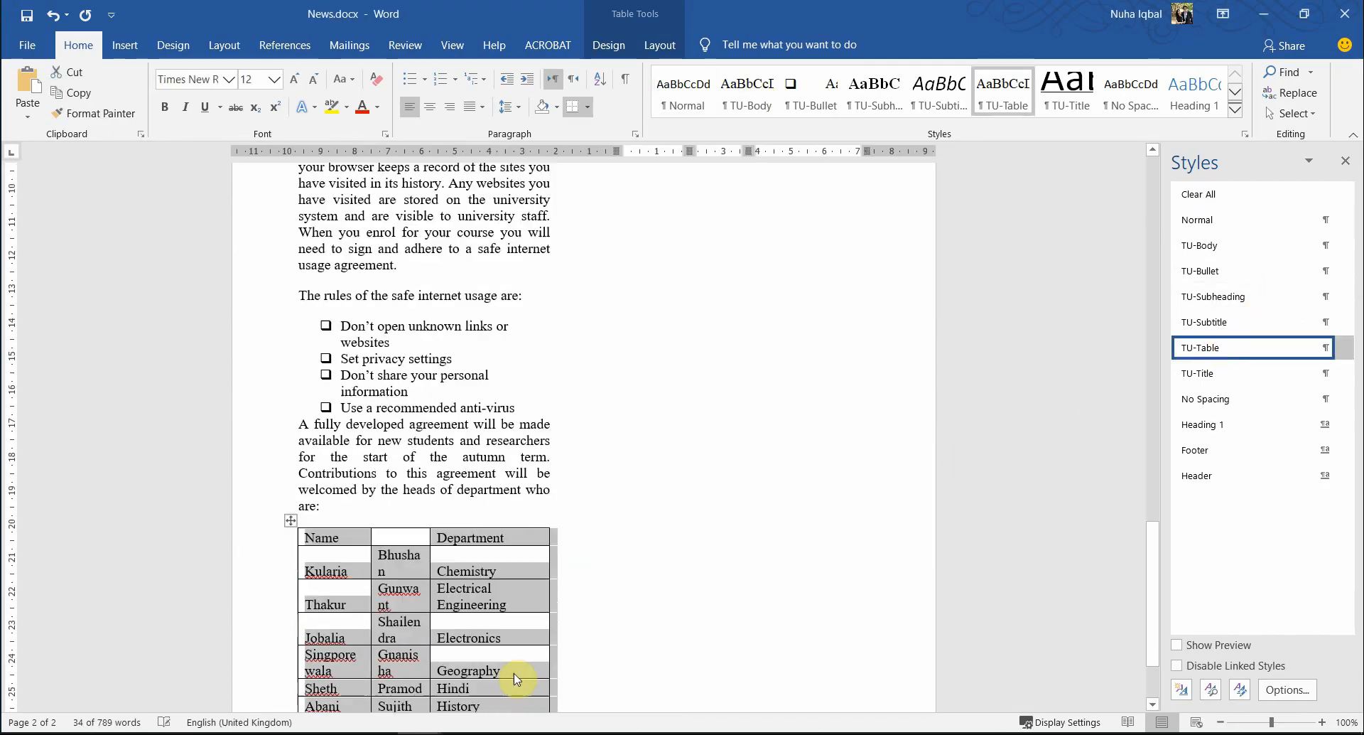
key("alt+Tab")
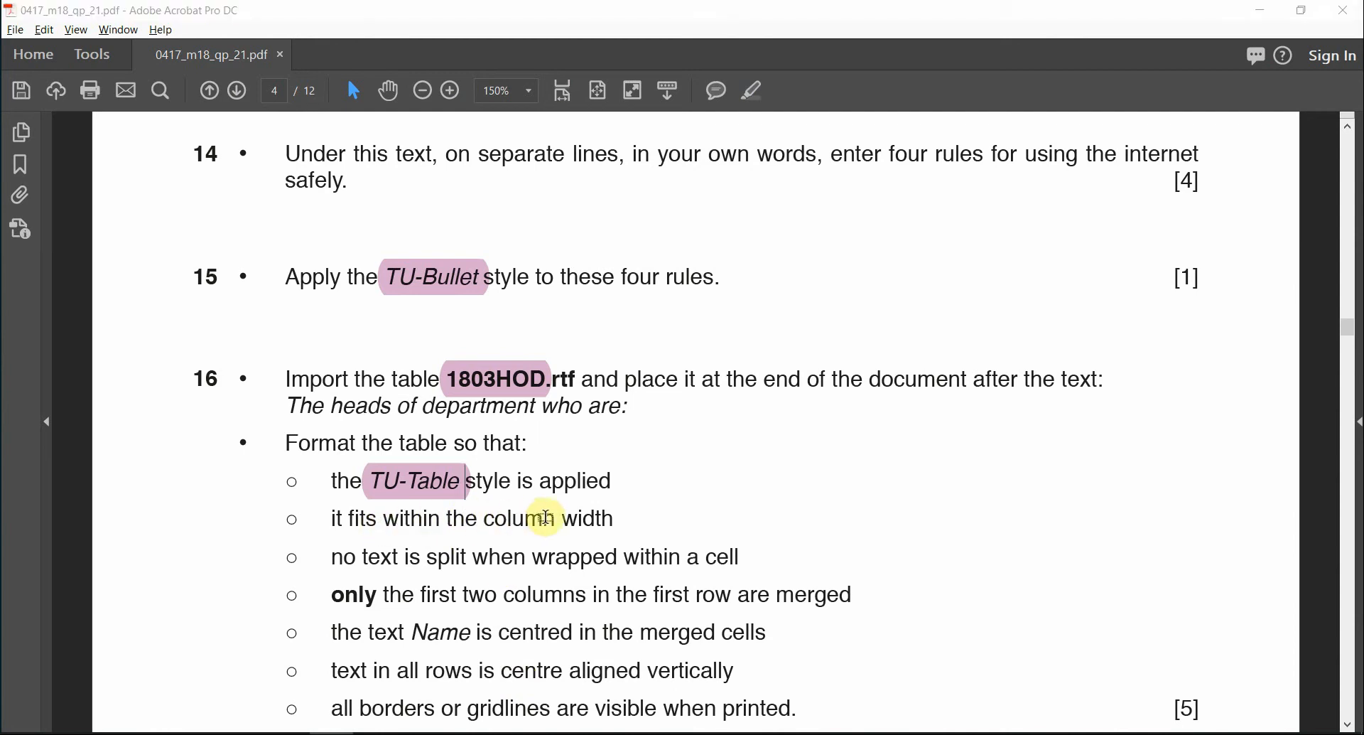
- AutoFit the department table to the window width
key("alt+Tab")
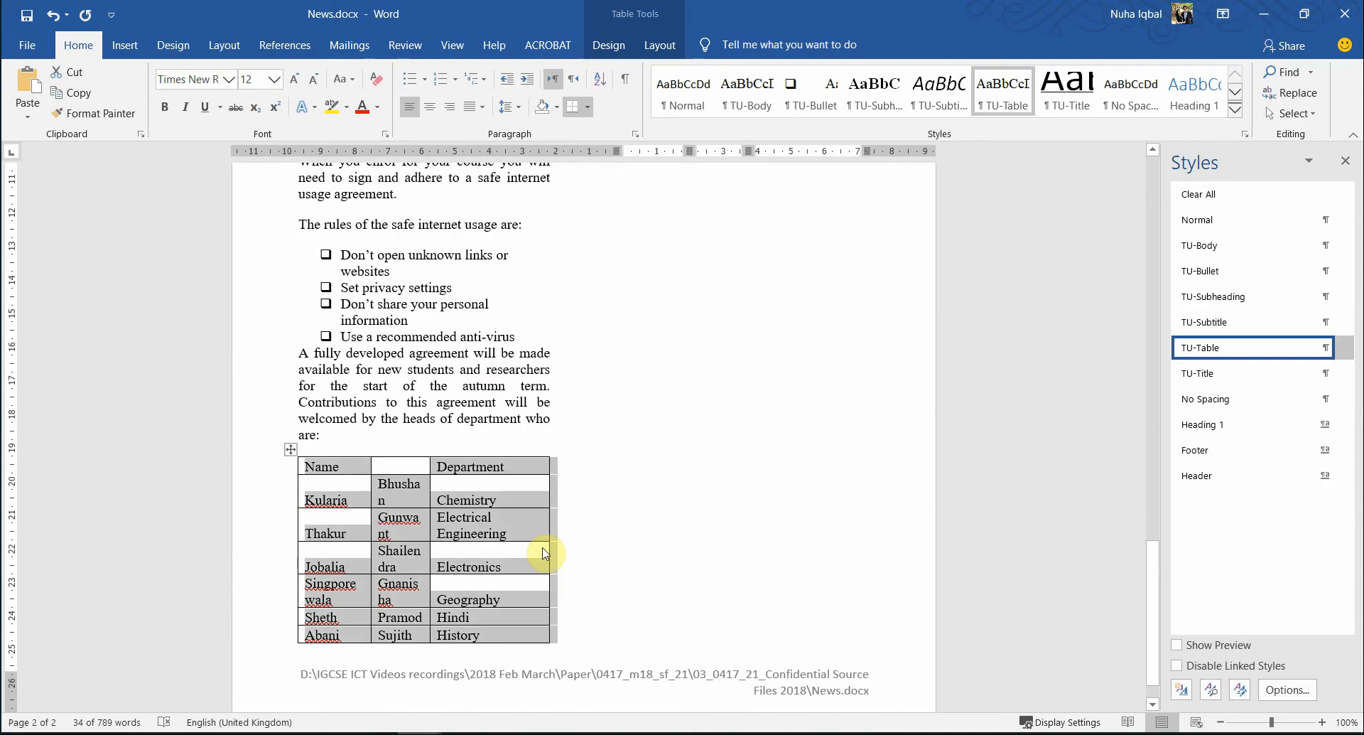
left_click(290, 451)
right_click(290, 450)
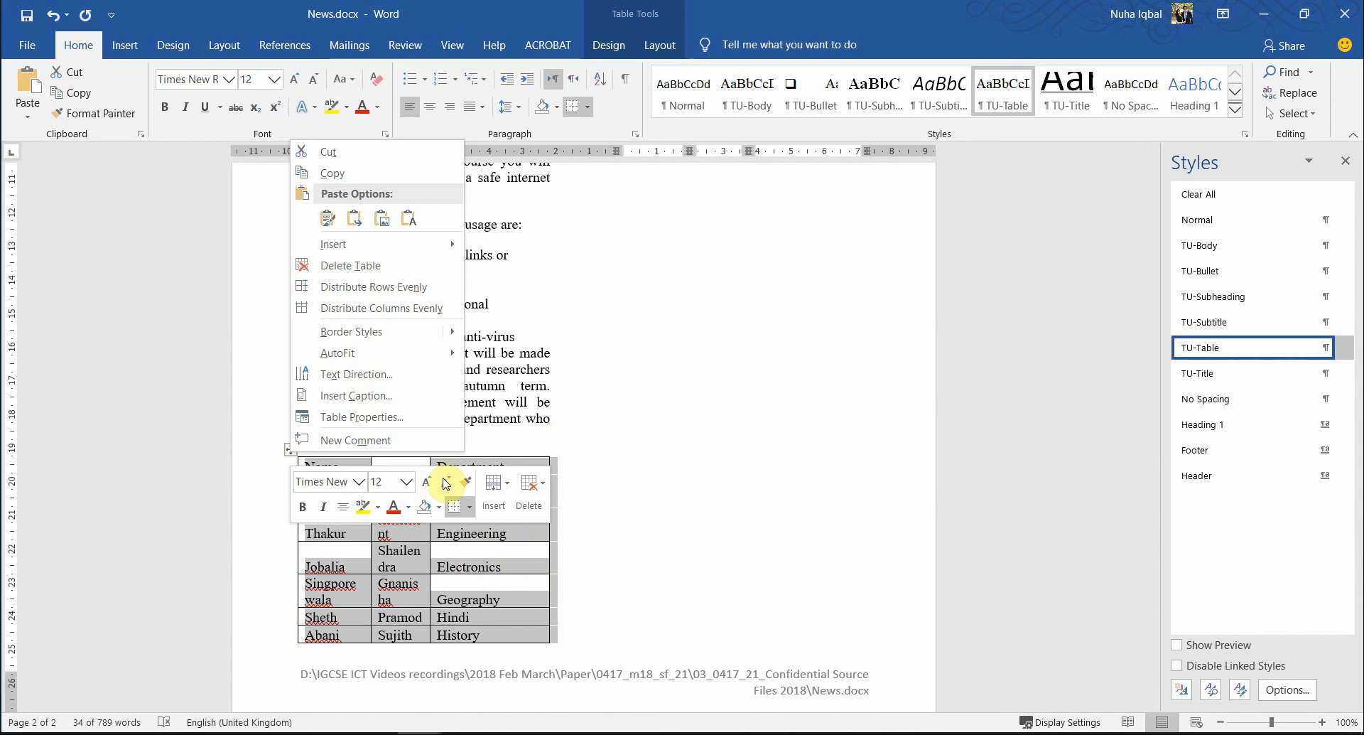
mouse_move(431, 364)
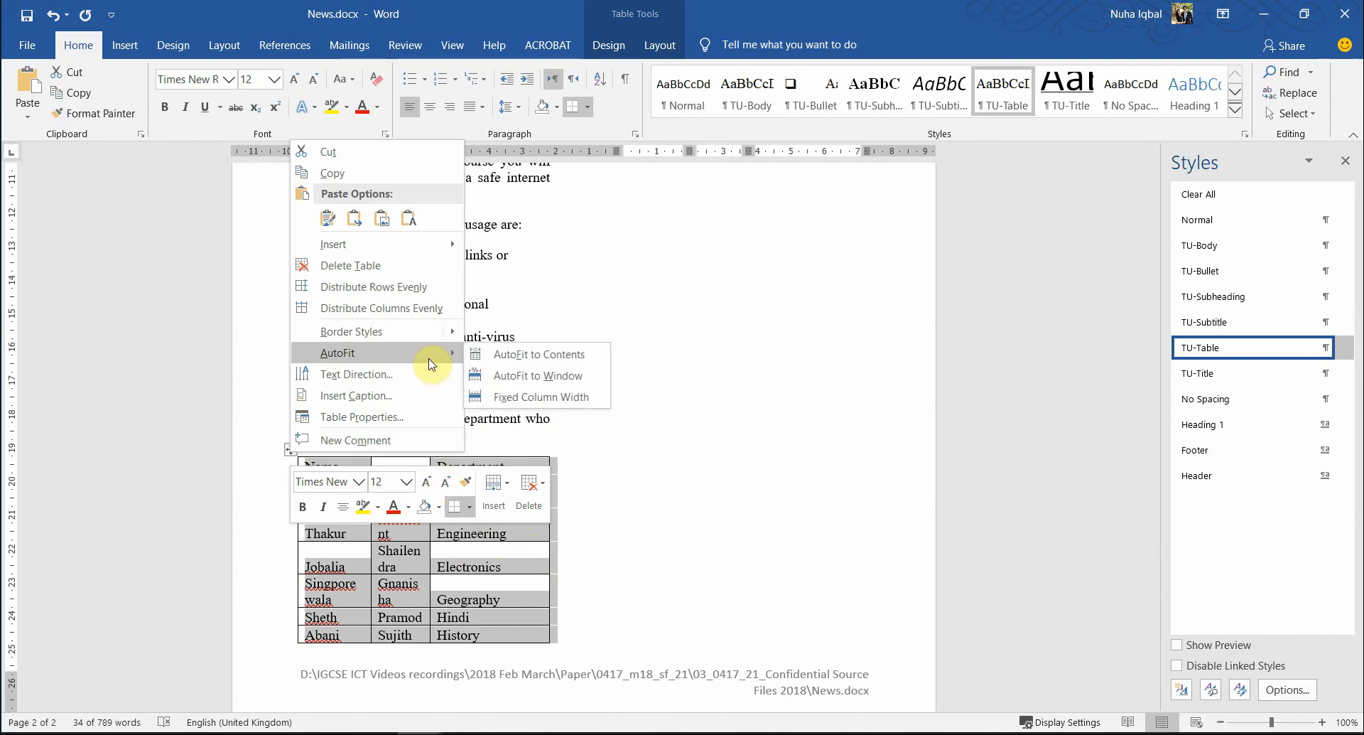
left_click(550, 386)
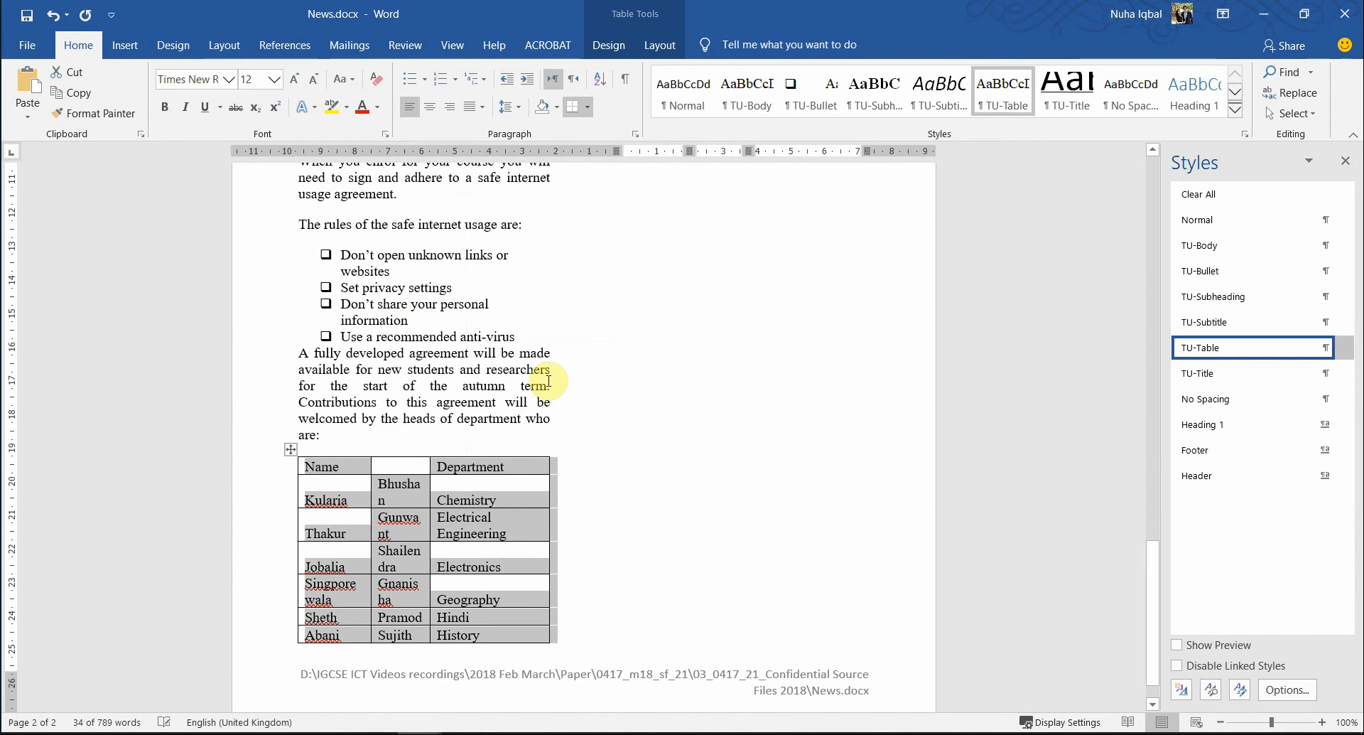
- Set the department table to Fixed Column Width
right_click(293, 452)
mouse_move(455, 352)
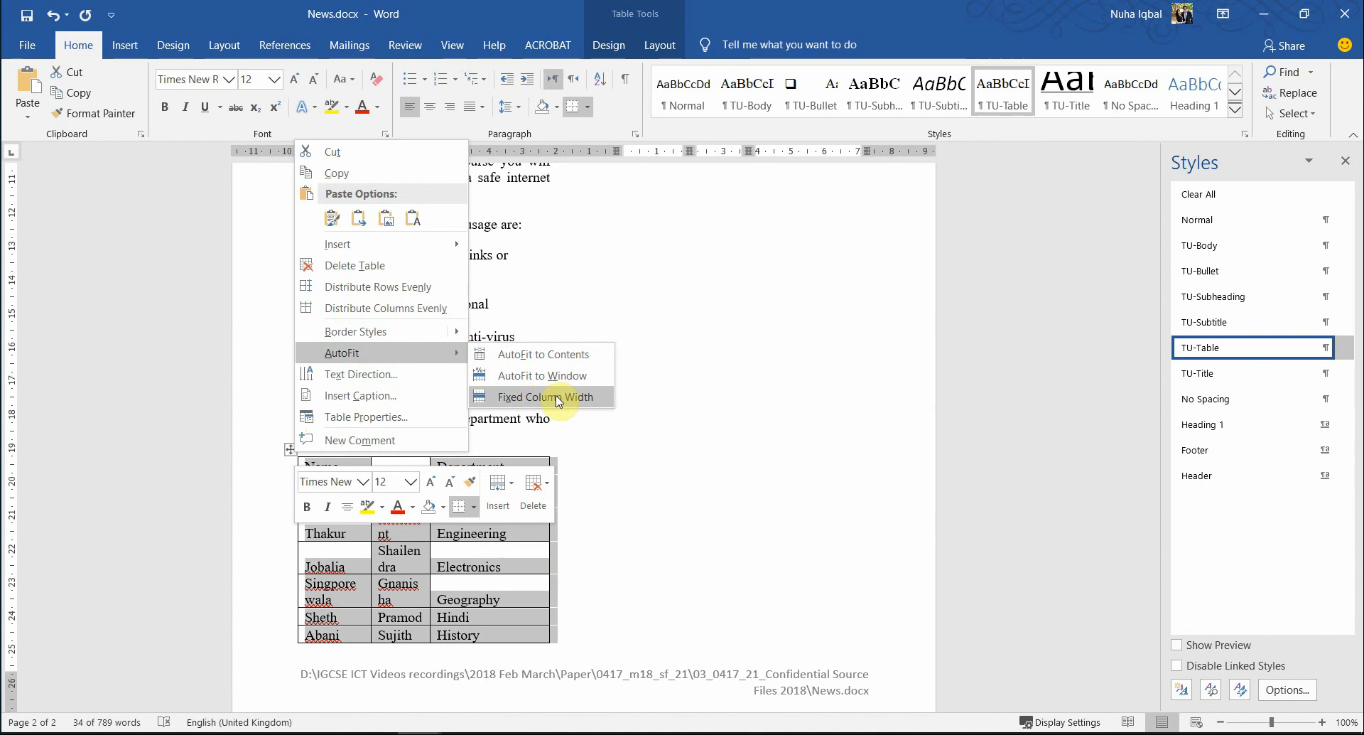
left_click(559, 400)
key("alt+Tab")
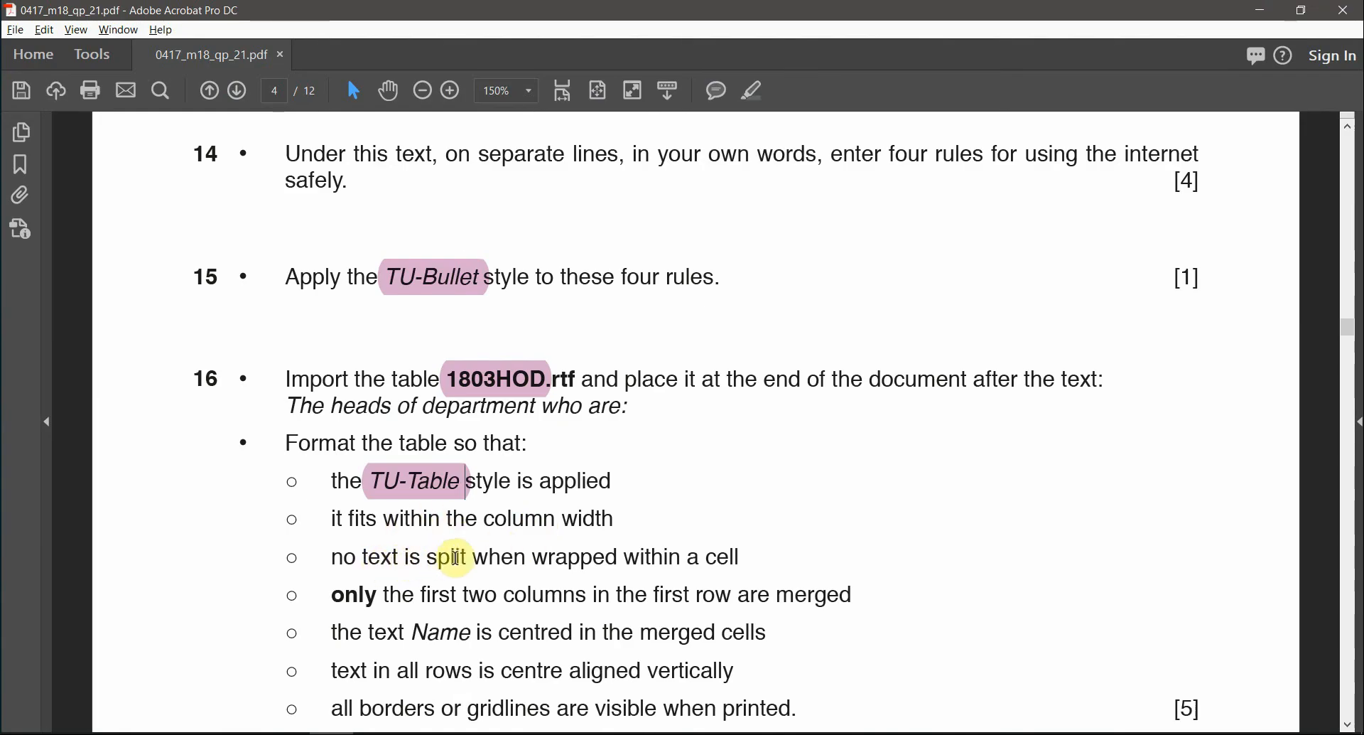
key("alt+Tab")
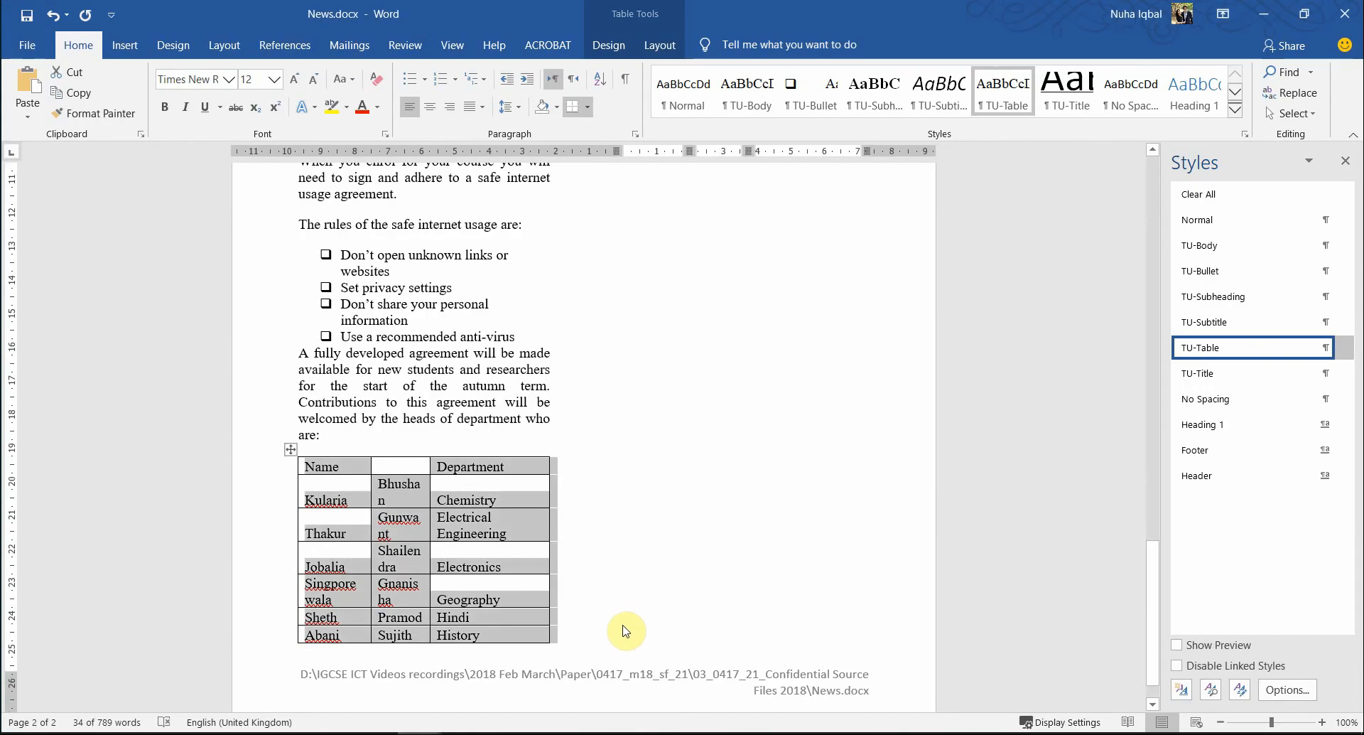
- Check which table entries wrap, such as Engineering and a split first name
scroll(501, 540, "down", 1)
left_click(512, 487)
left_click_drag(525, 486, 489, 480)
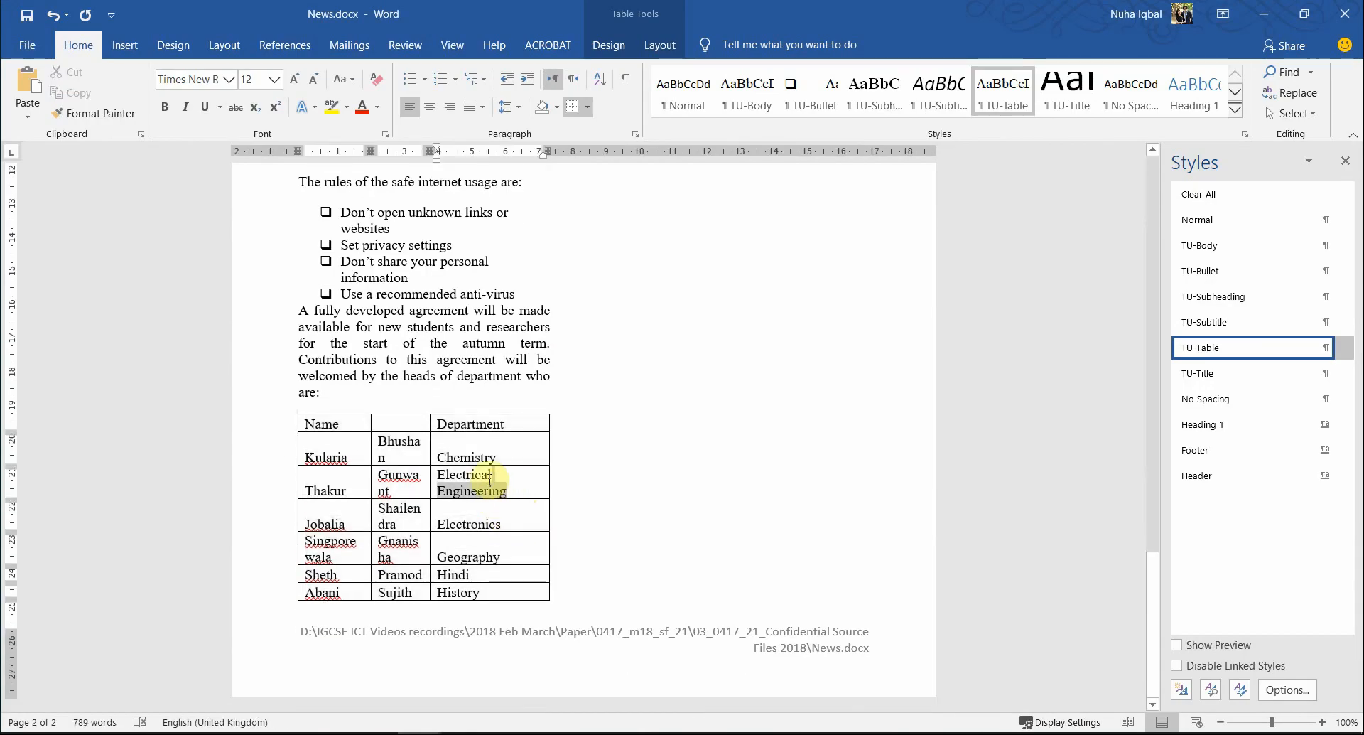
left_click(450, 489)
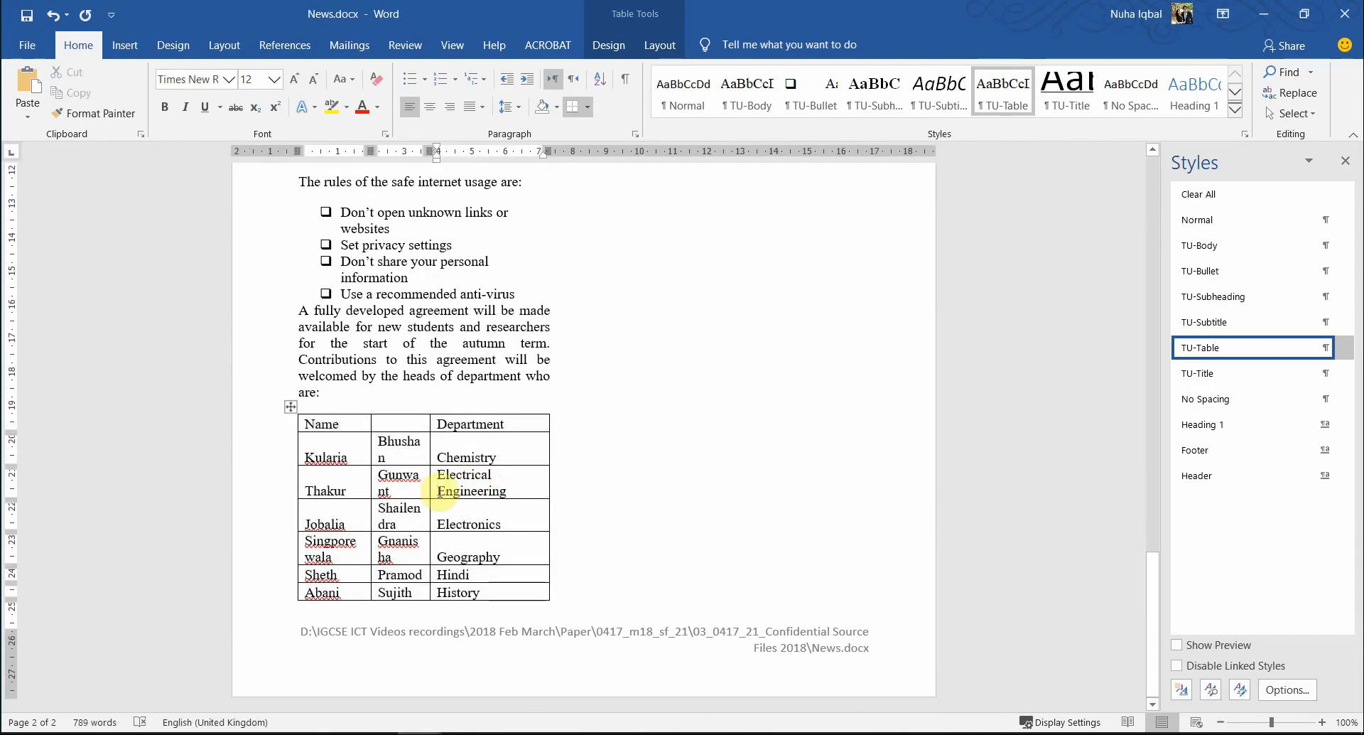
left_click_drag(476, 487, 437, 489)
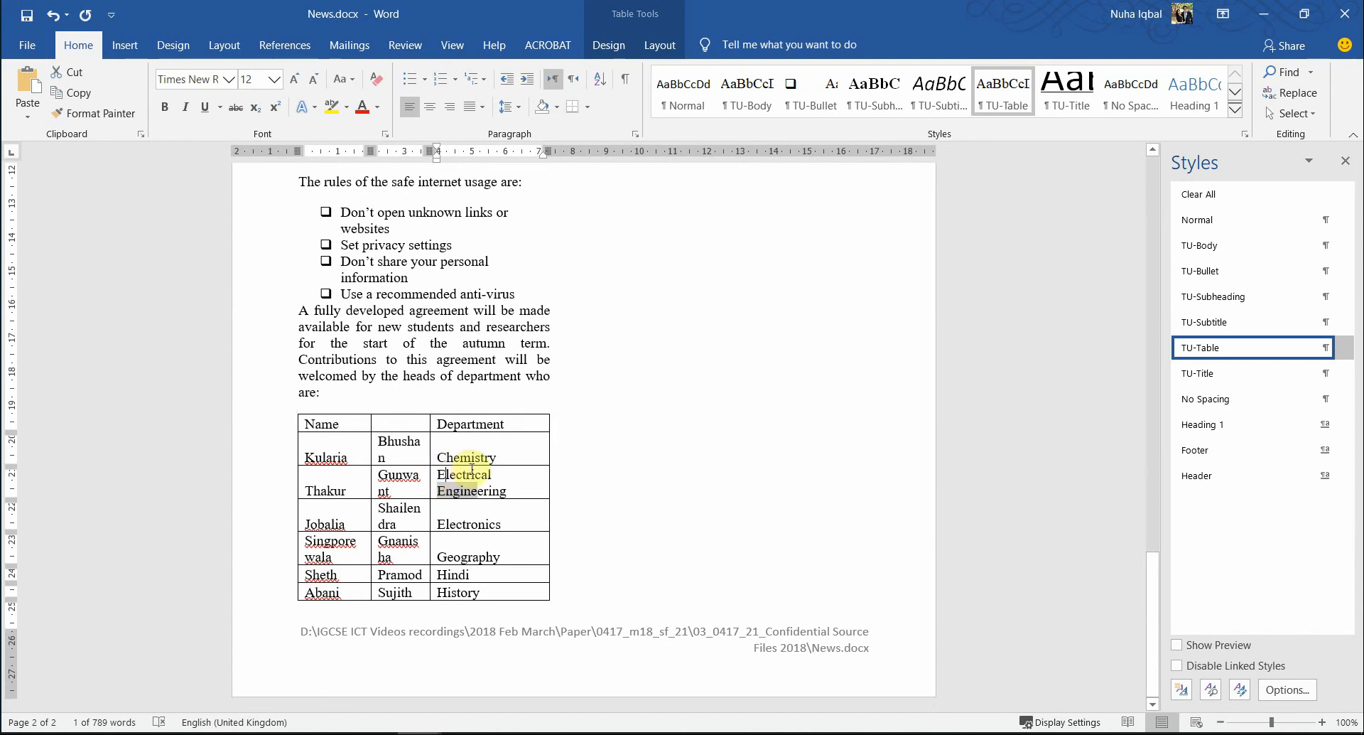
left_click_drag(420, 442, 379, 445)
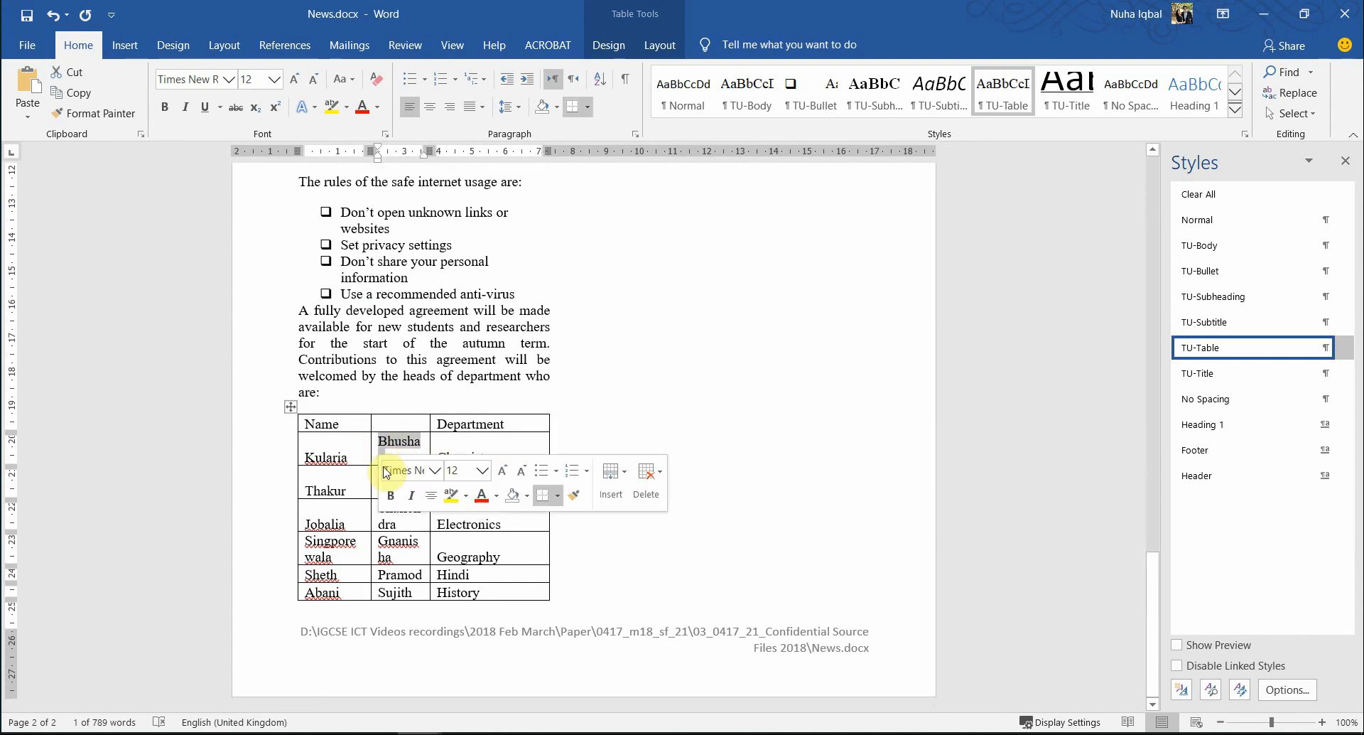
left_click(367, 463)
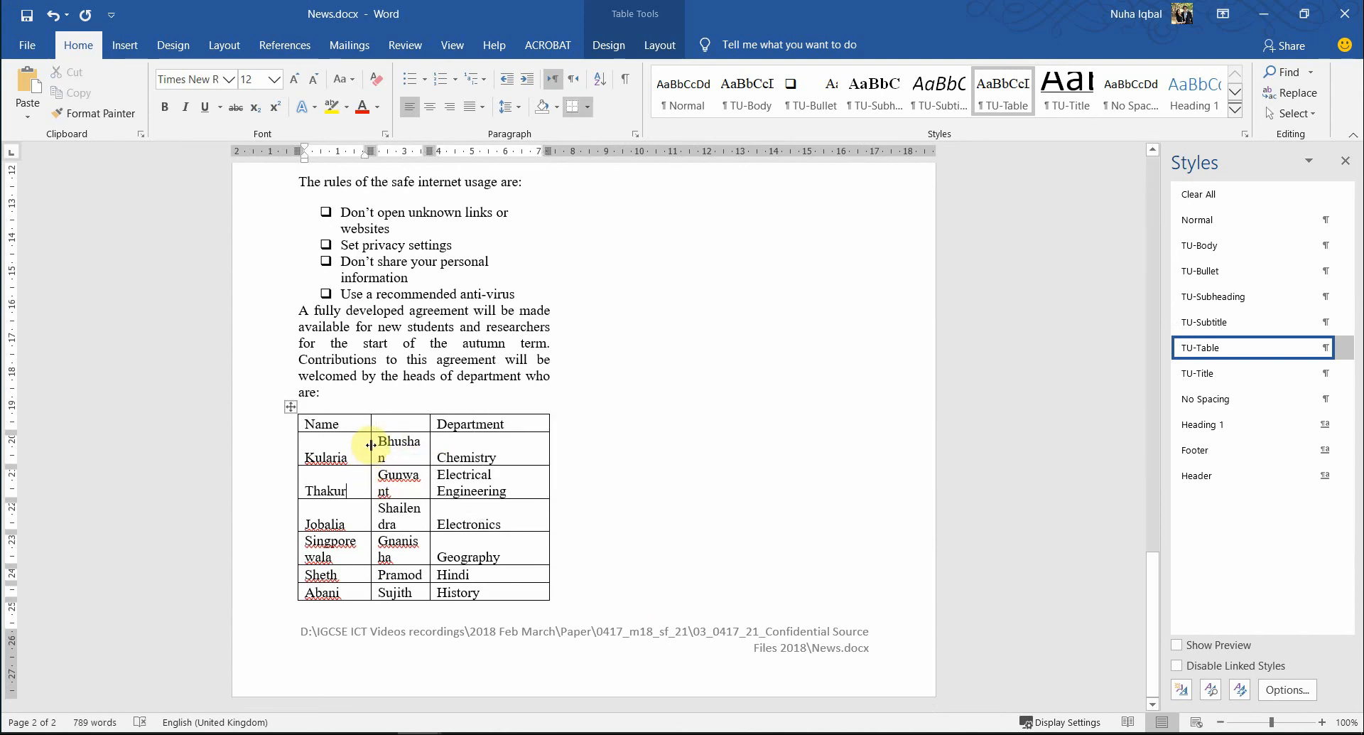
- Narrow the surname column and widen the first-name column so Shailendra fits on one line
left_click_drag(364, 445, 364, 445)
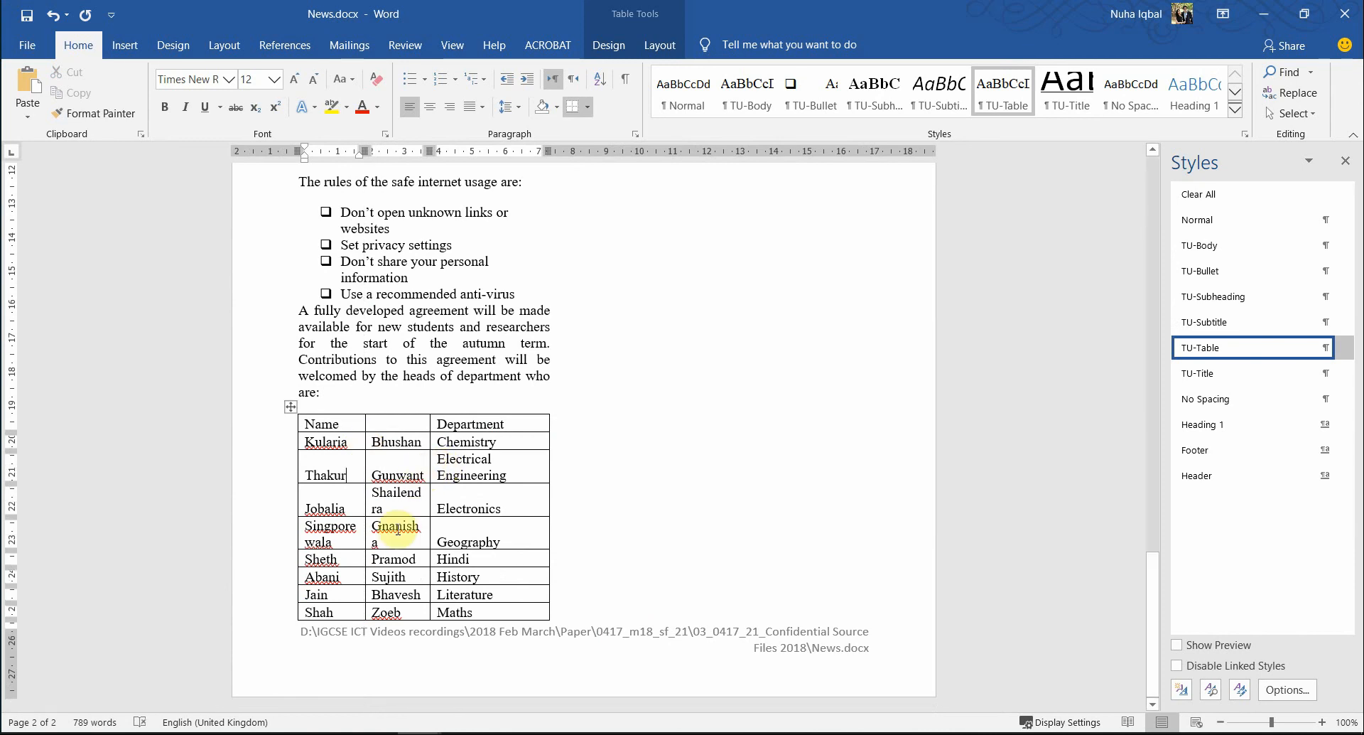
scroll(360, 605, "up", 10)
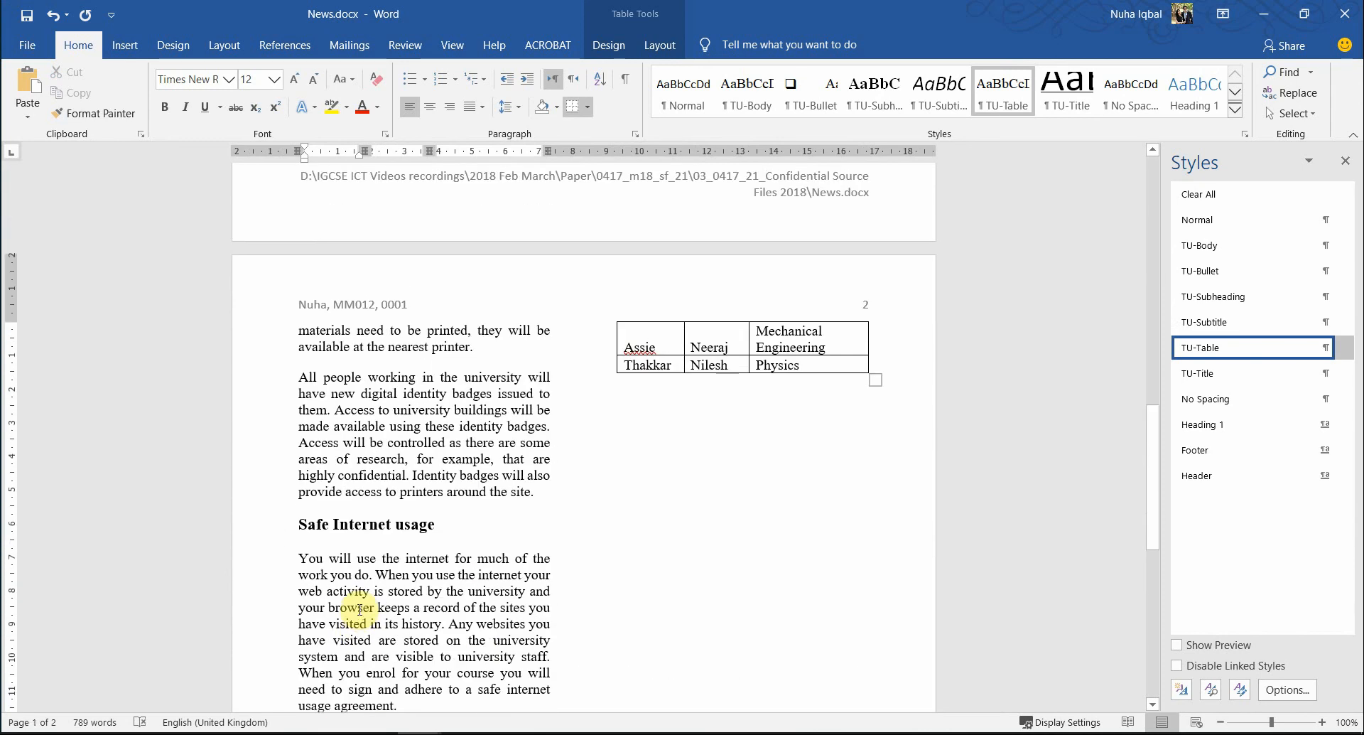
scroll(360, 608, "down", 10)
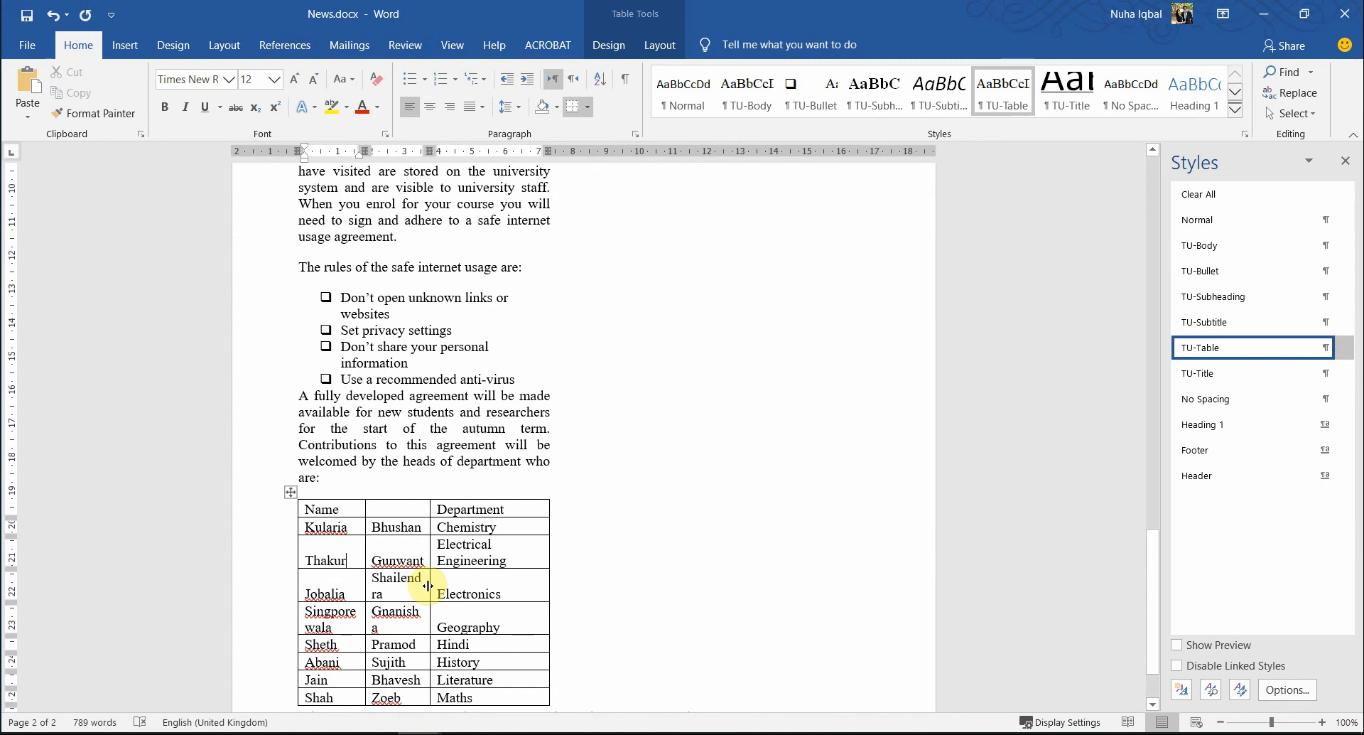
left_click_drag(435, 584, 449, 584)
scroll(462, 586, "up", 7)
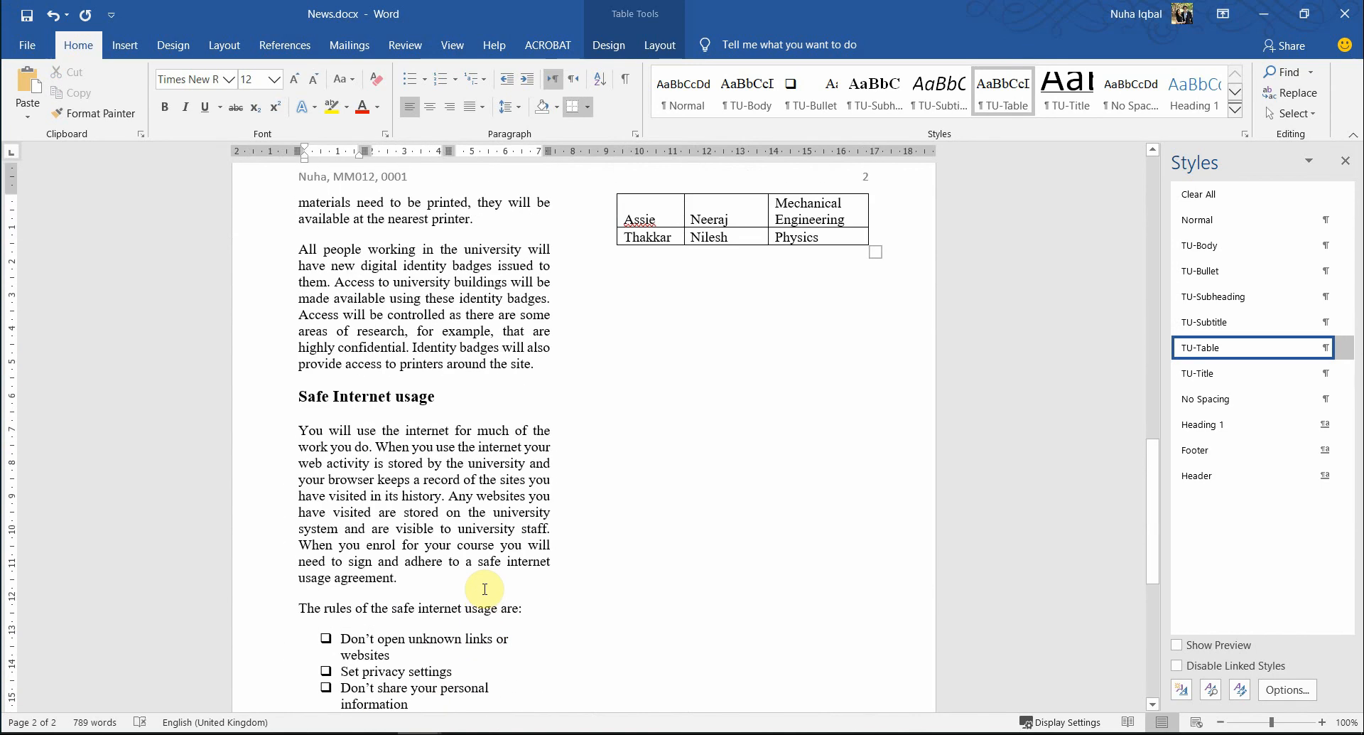
scroll(484, 588, "down", 7)
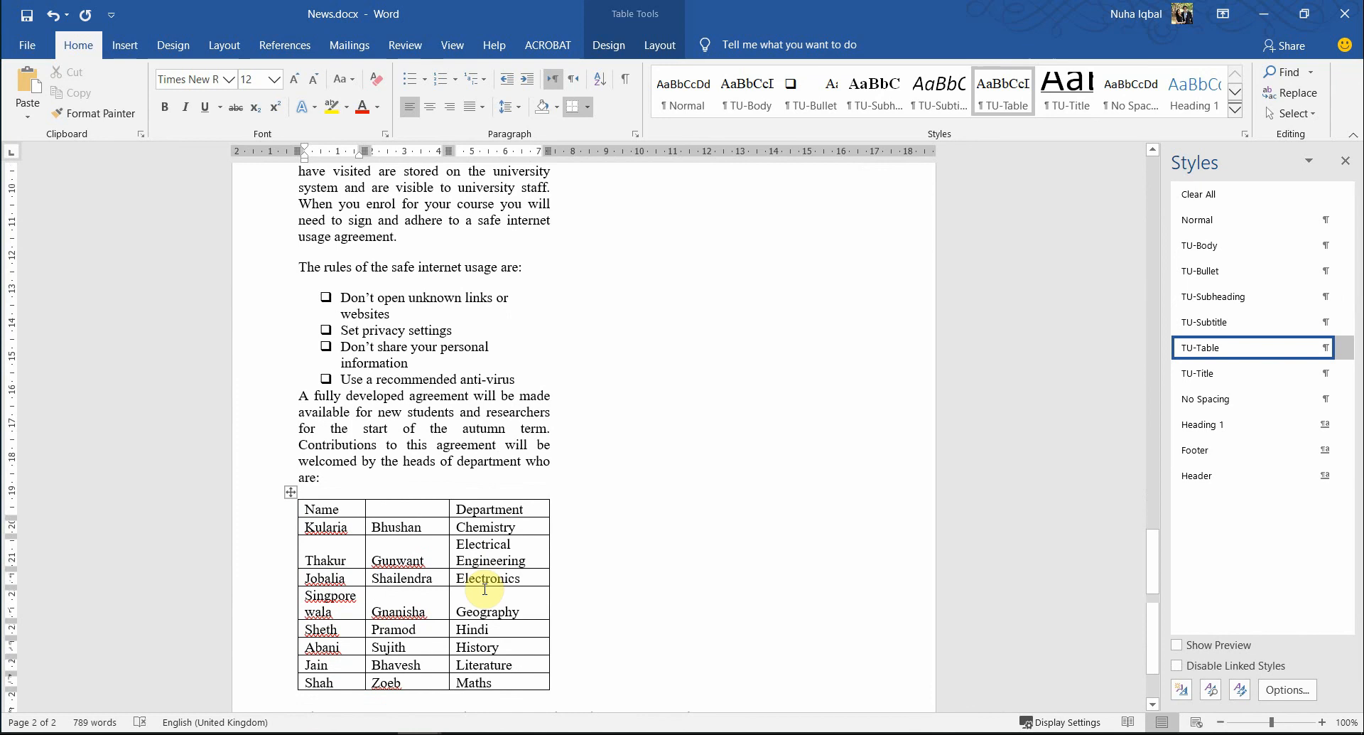
scroll(485, 588, "down", 1)
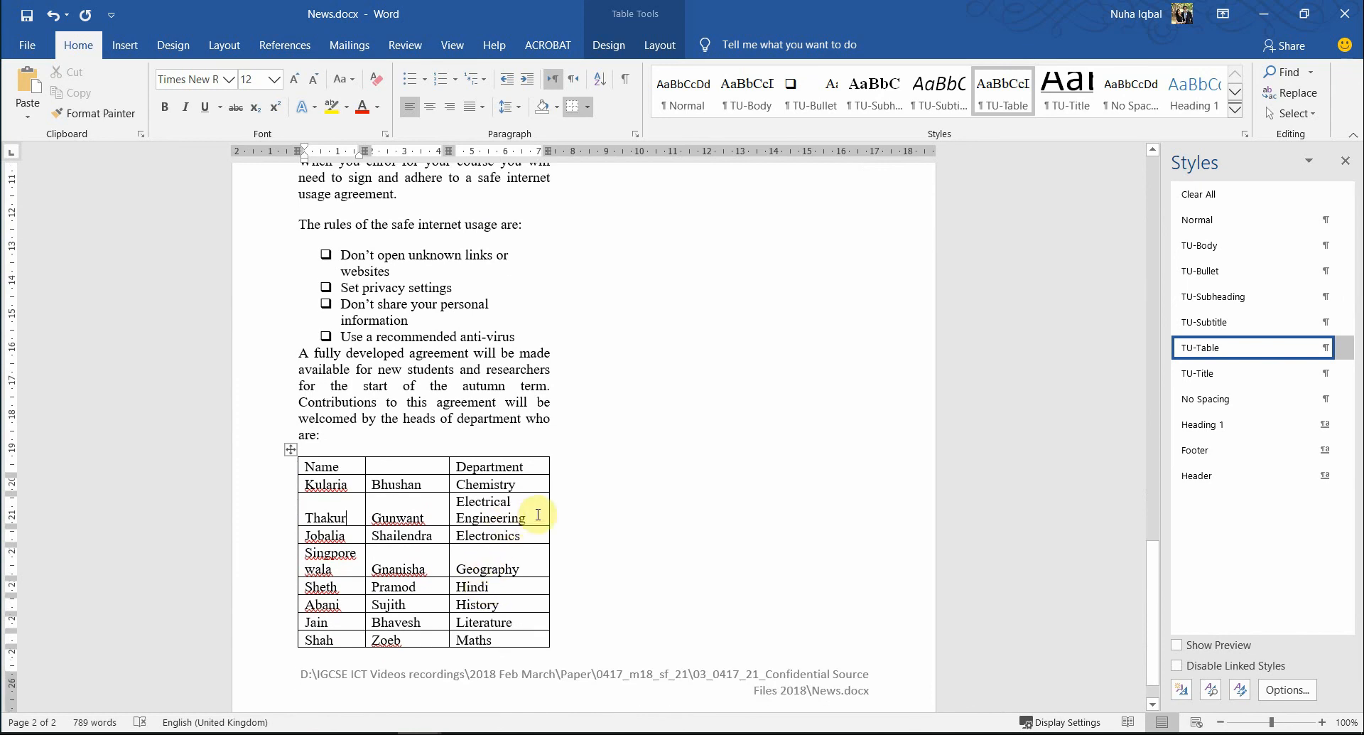
key("alt+Tab")
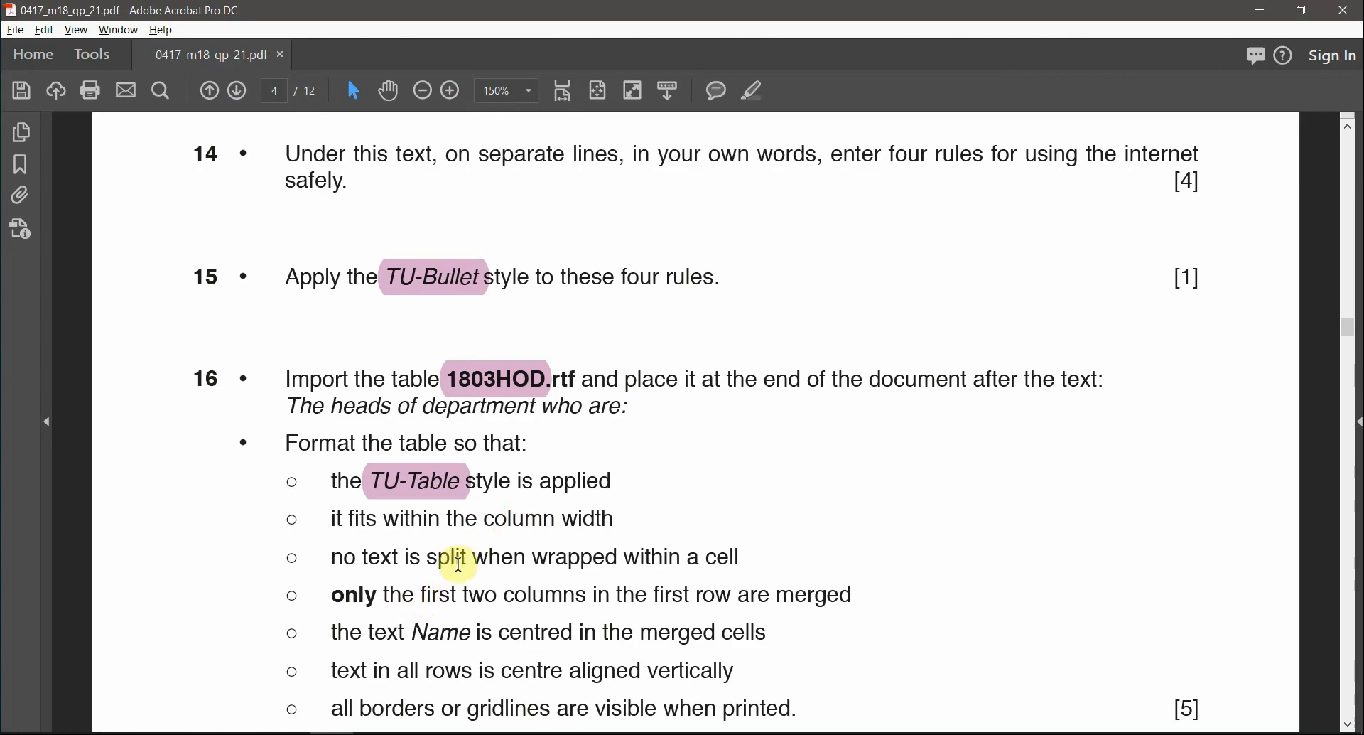
- Reread question 16's instruction to merge only the first two header columns
scroll(560, 553, "down", 1)
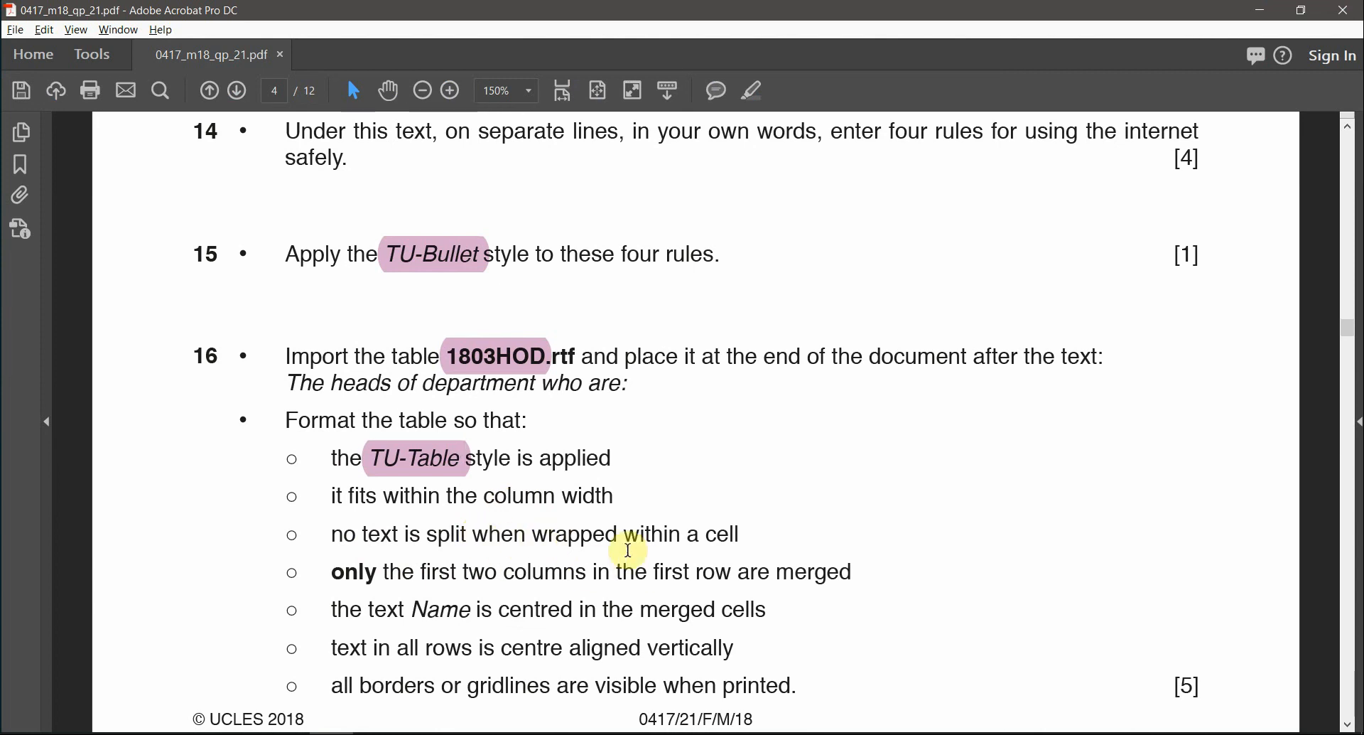
key("alt+Tab")
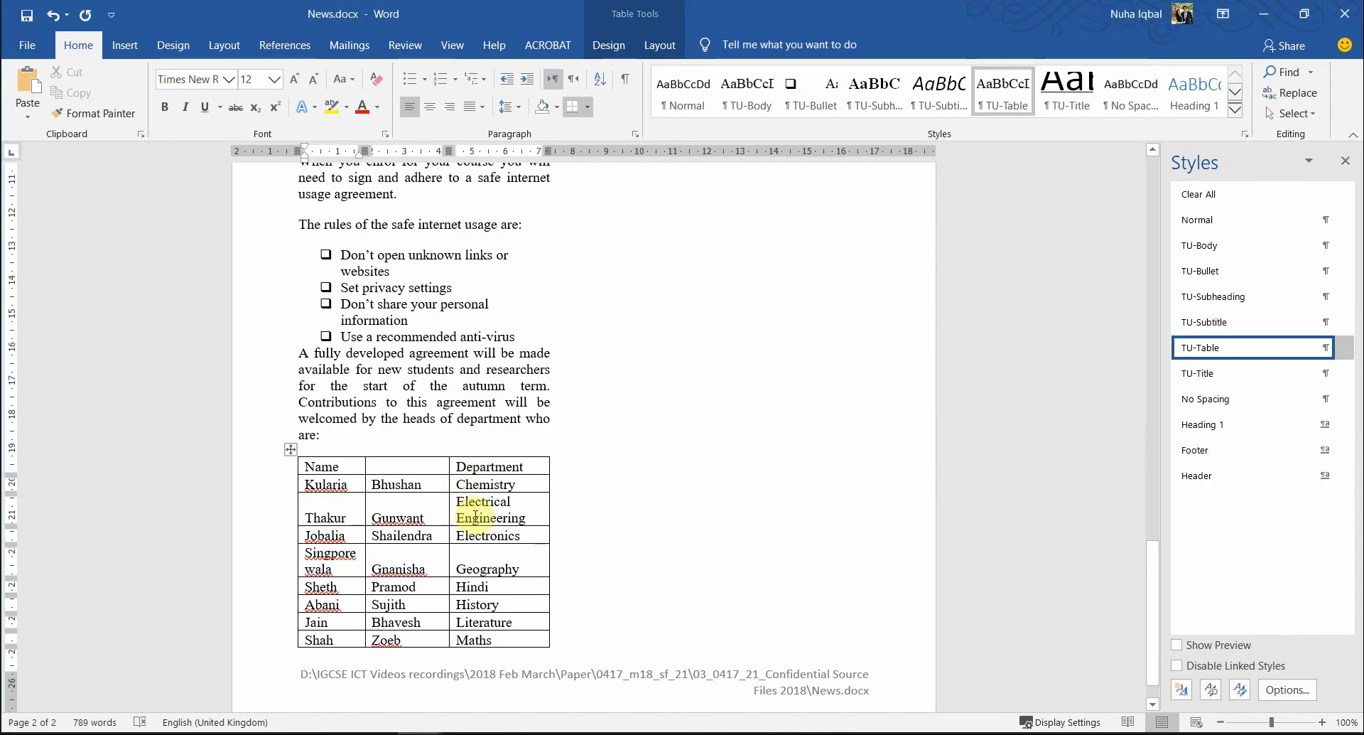
key("alt+Tab")
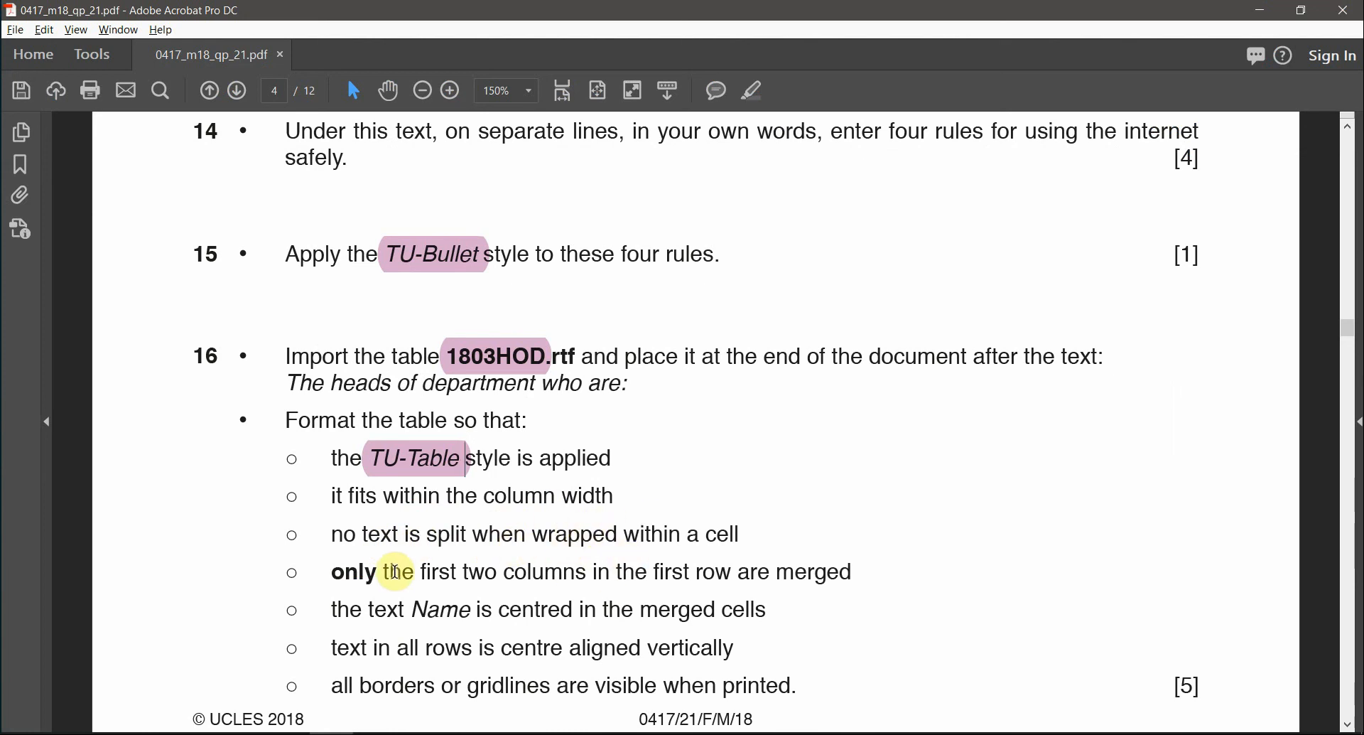
left_click_drag(462, 573, 634, 573)
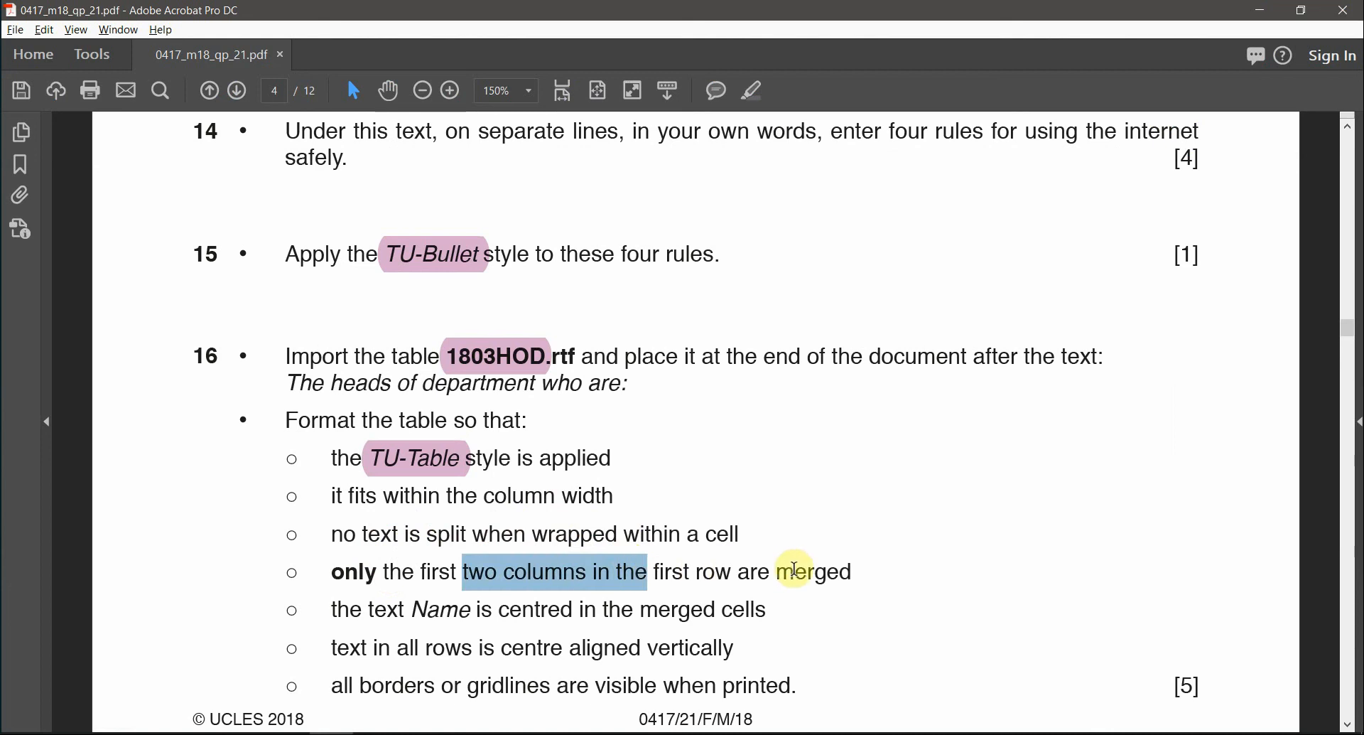
key("alt+Tab")
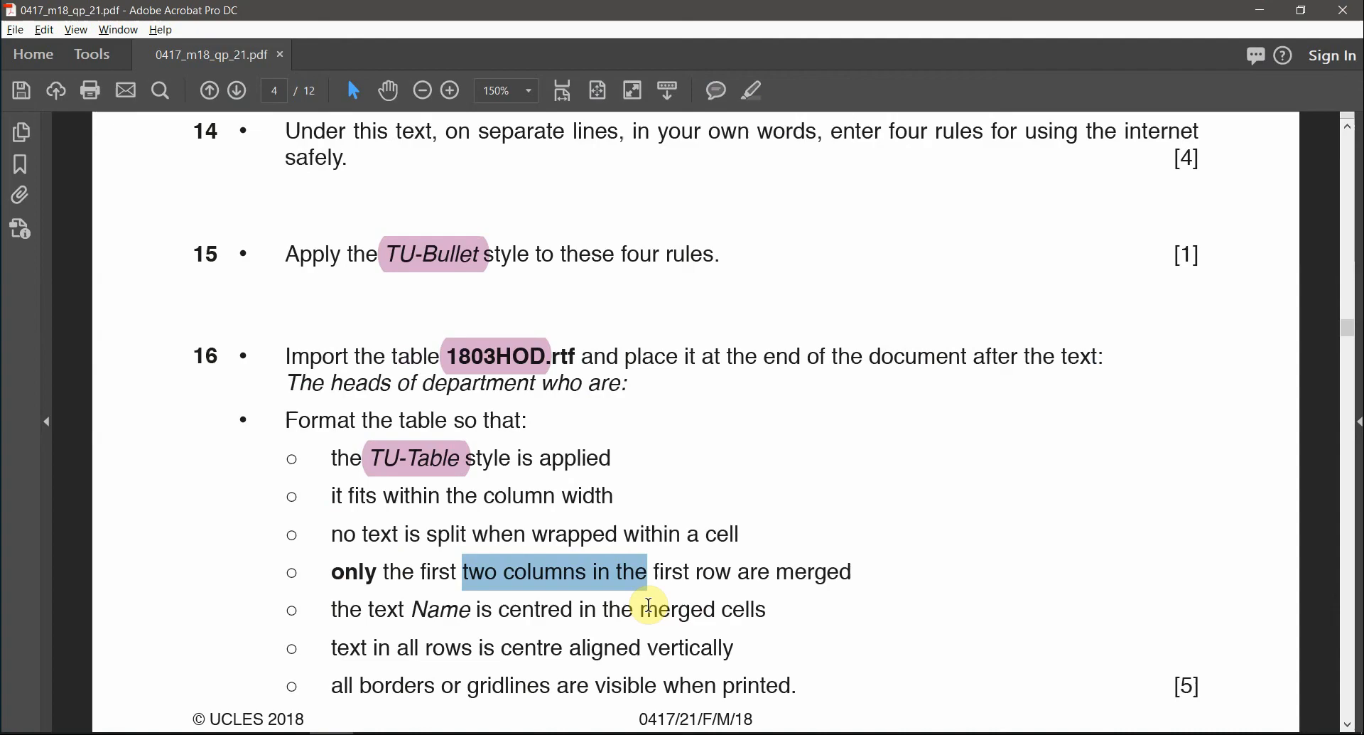
key("alt+Tab")
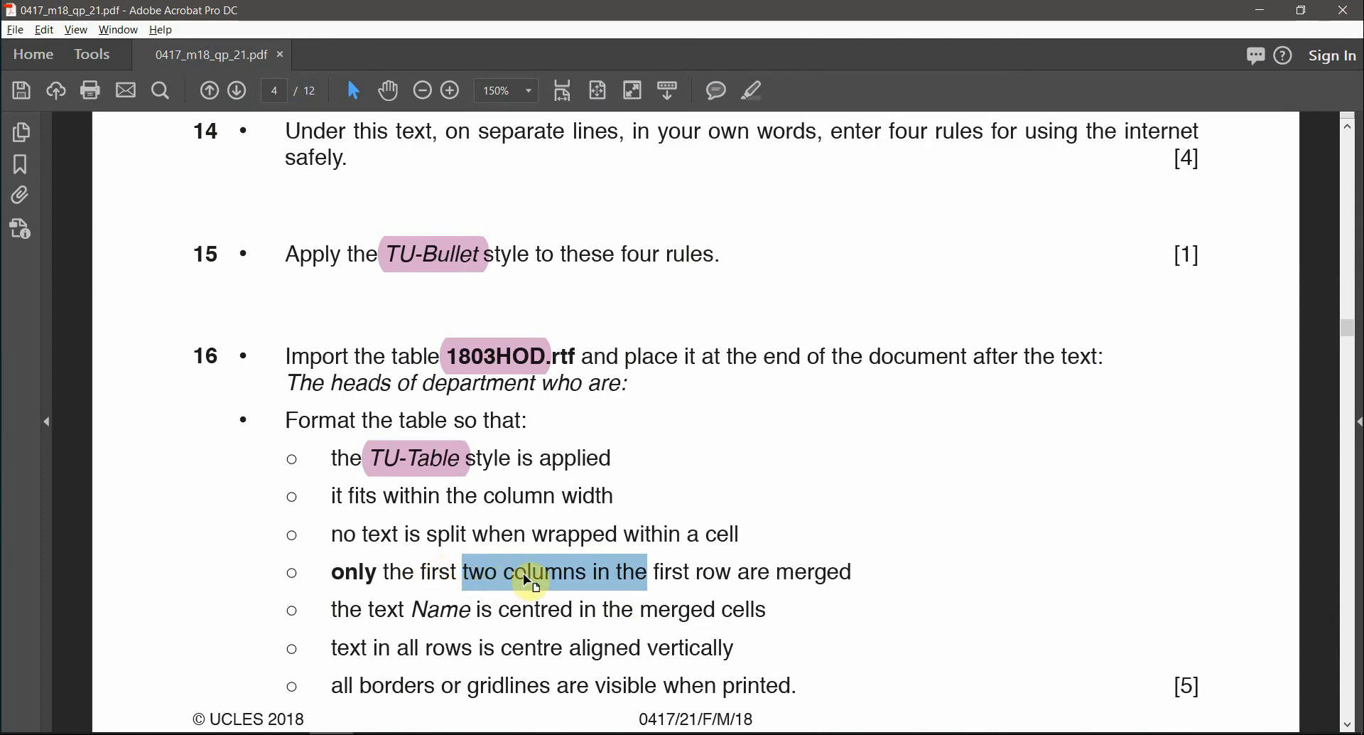
left_click(583, 574)
double_click(583, 574)
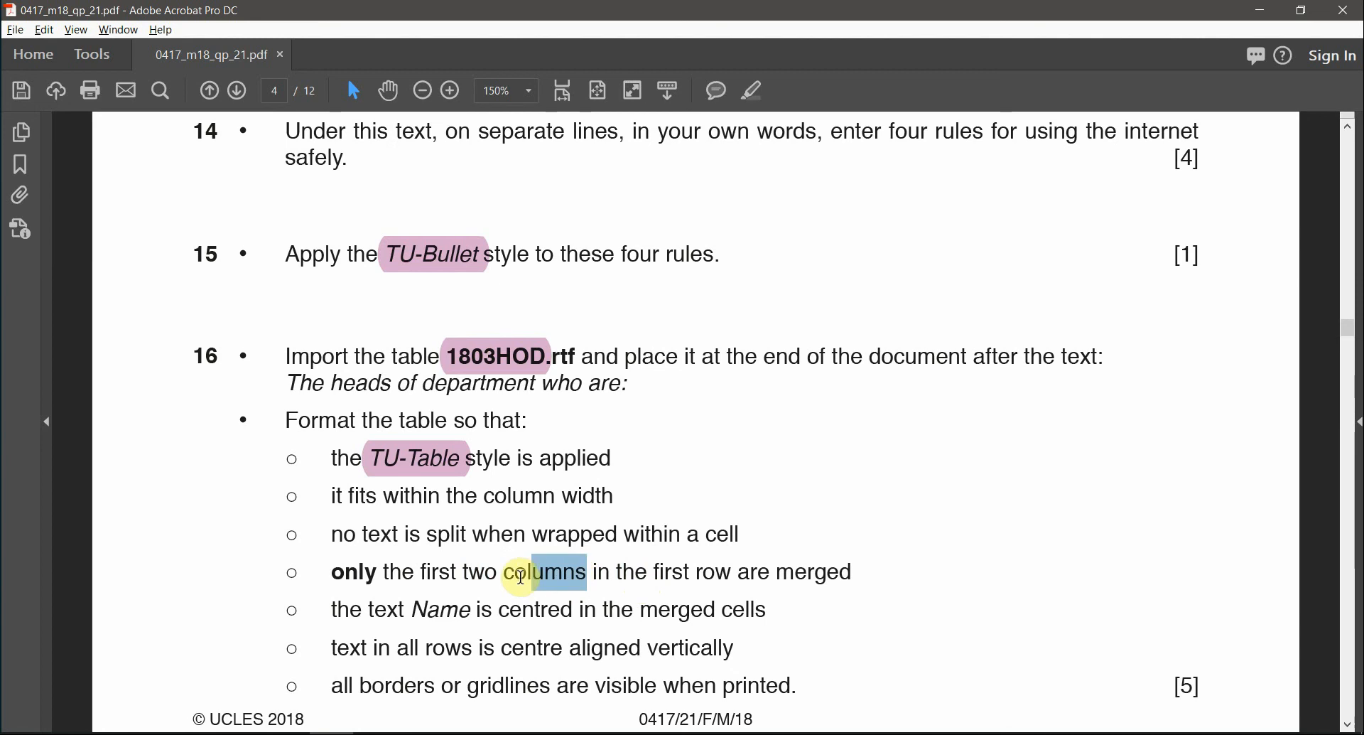
key("alt+Tab")
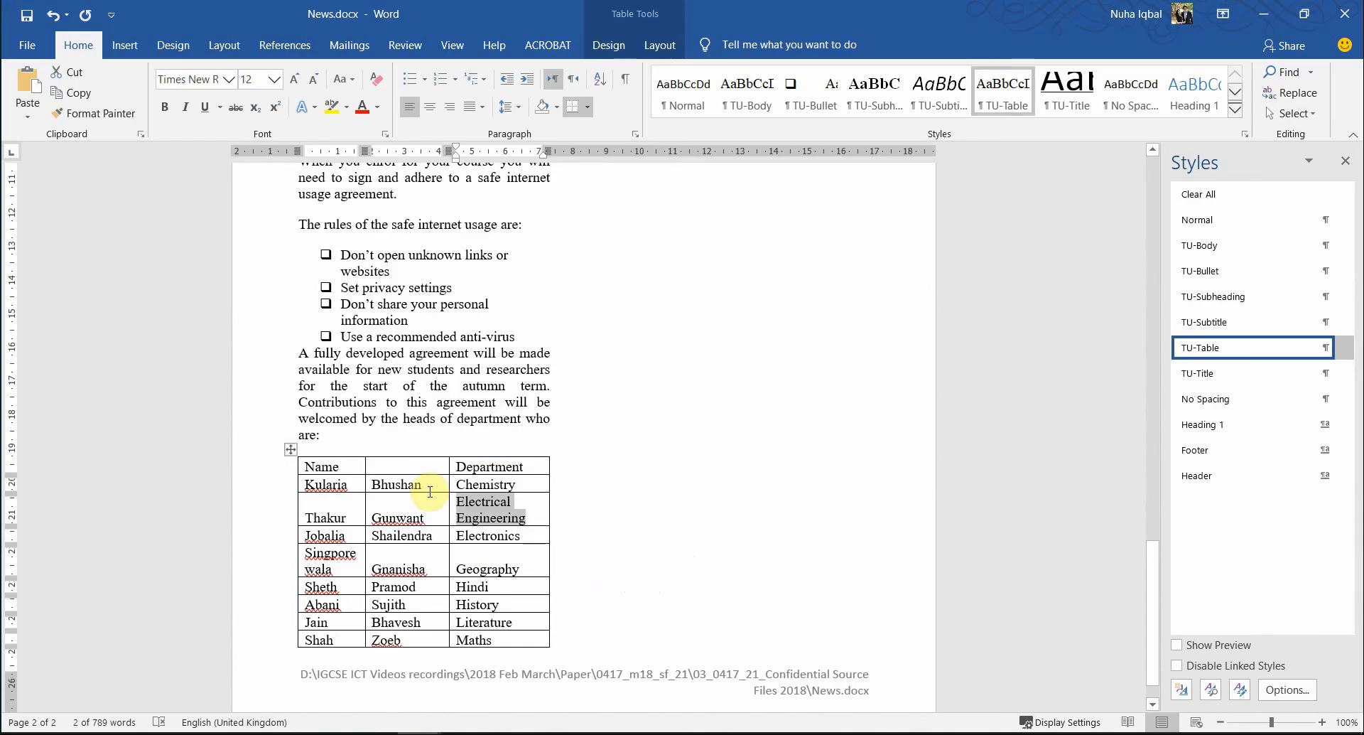
- Select the first two header cells and merge them into a single Name cell
left_click(351, 463)
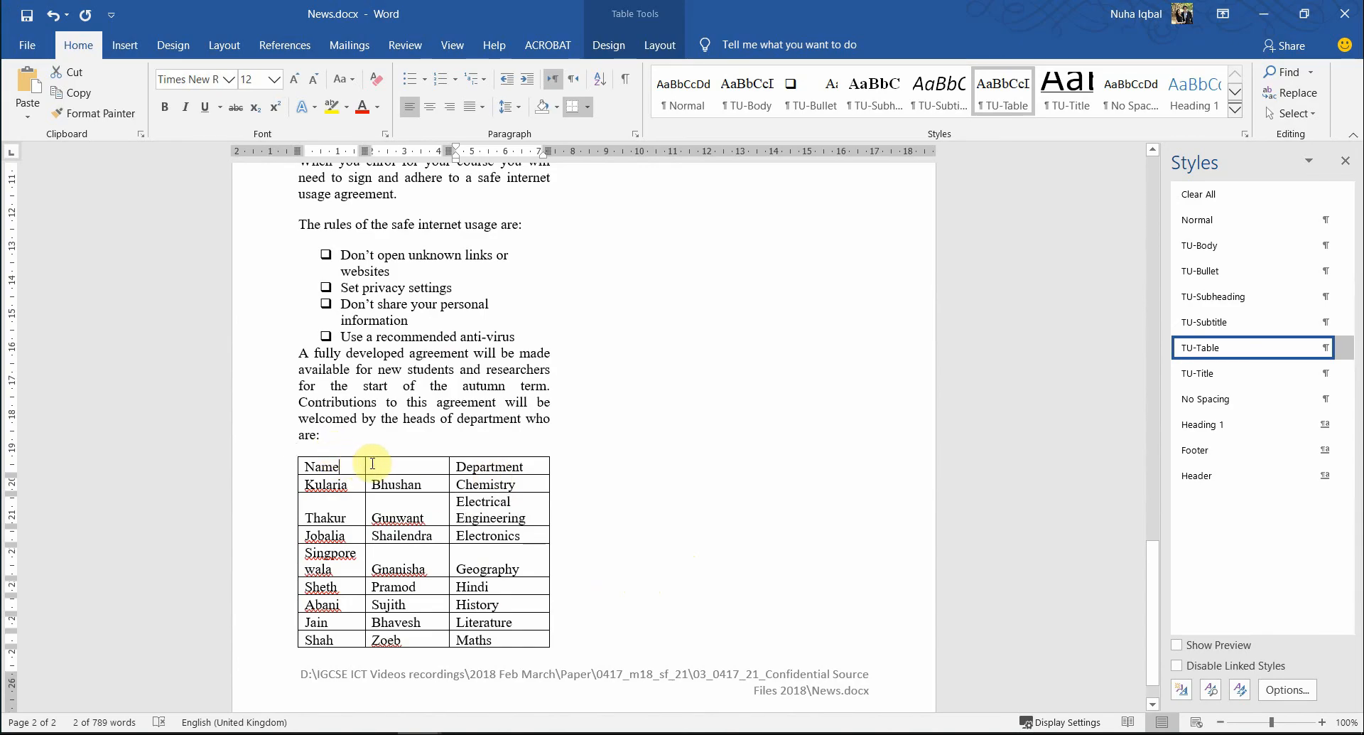
left_click_drag(382, 464, 344, 466)
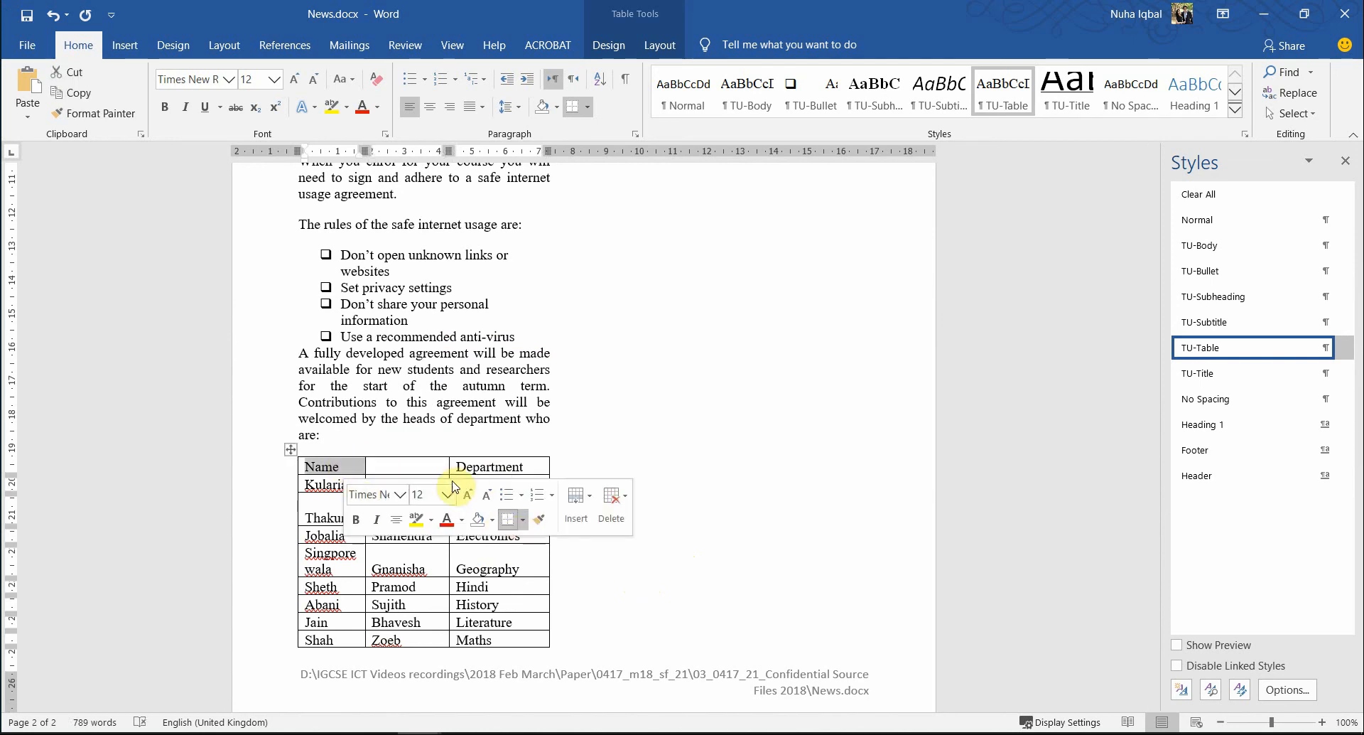
left_click(680, 51)
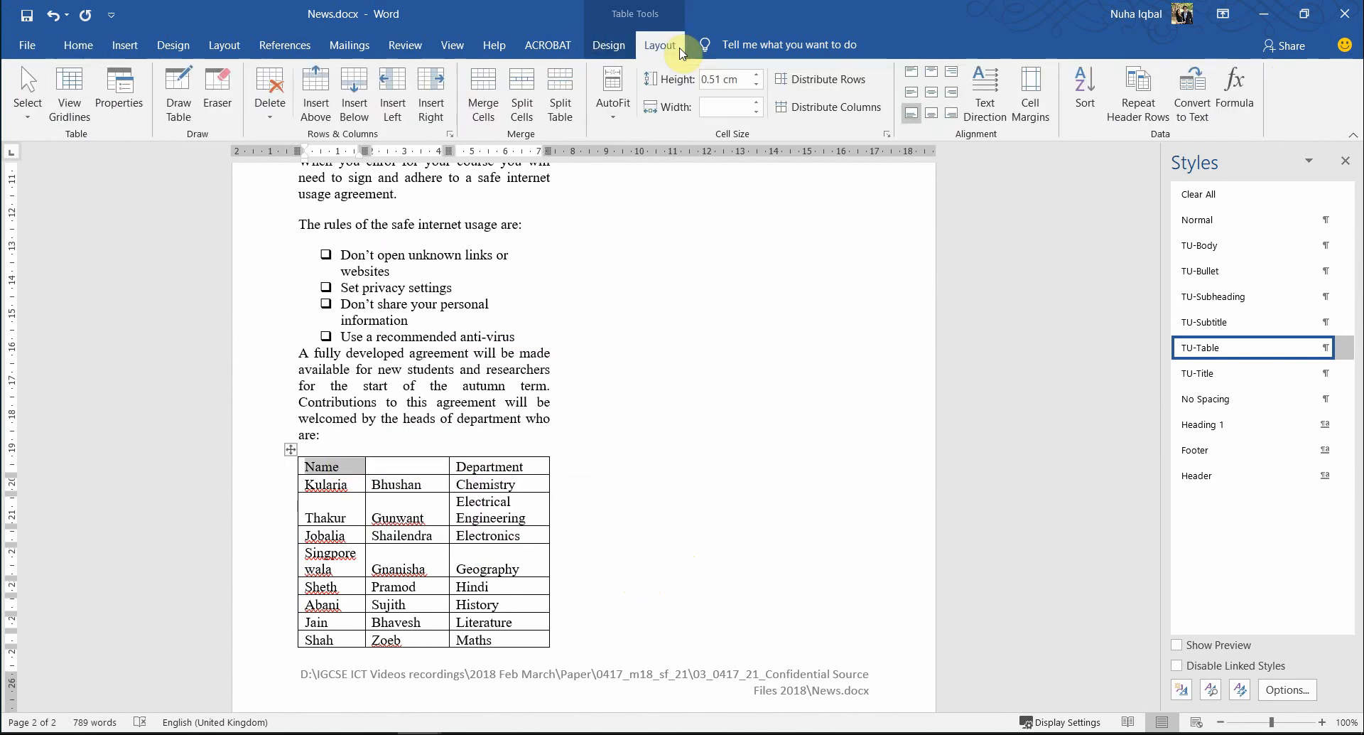
right_click(356, 475)
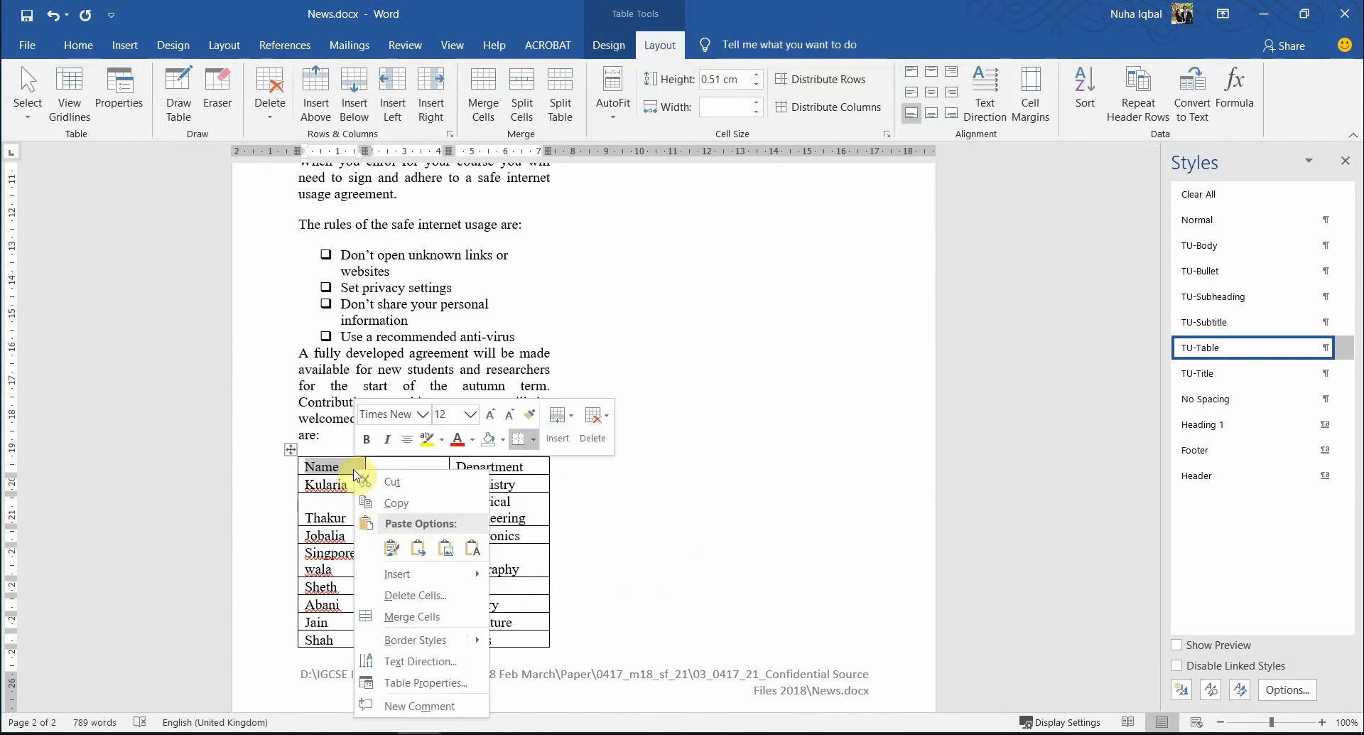
left_click(446, 620)
- Apply Align Center to the heading Name in the merged header cell
left_click(414, 517)
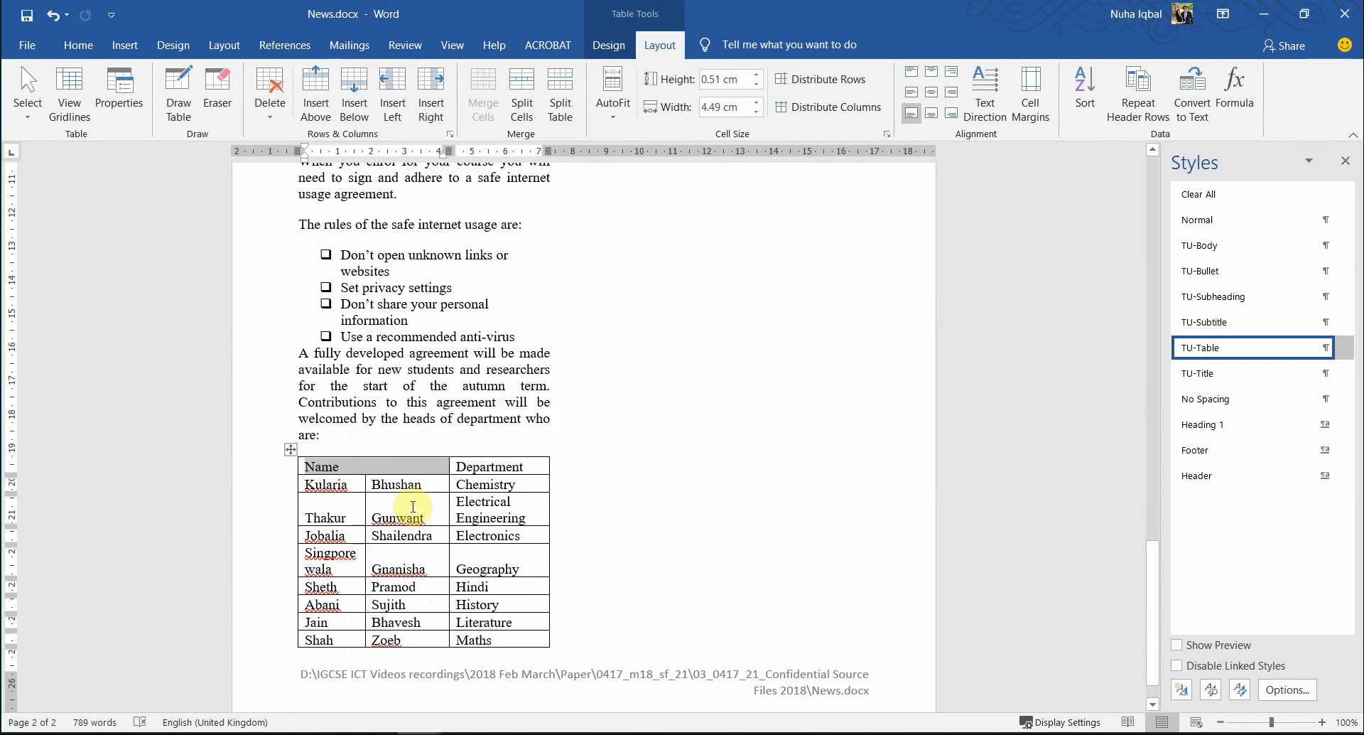
key("alt+Tab")
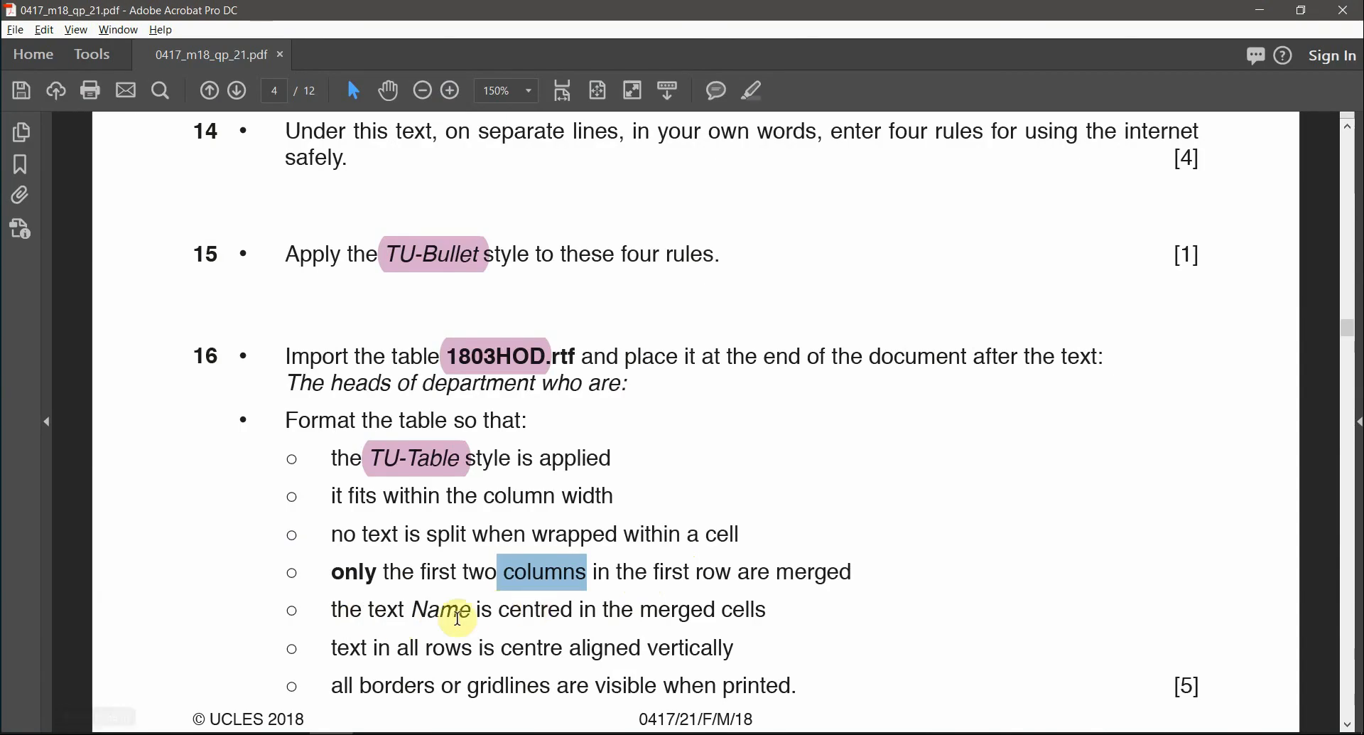
left_click_drag(414, 609, 475, 610)
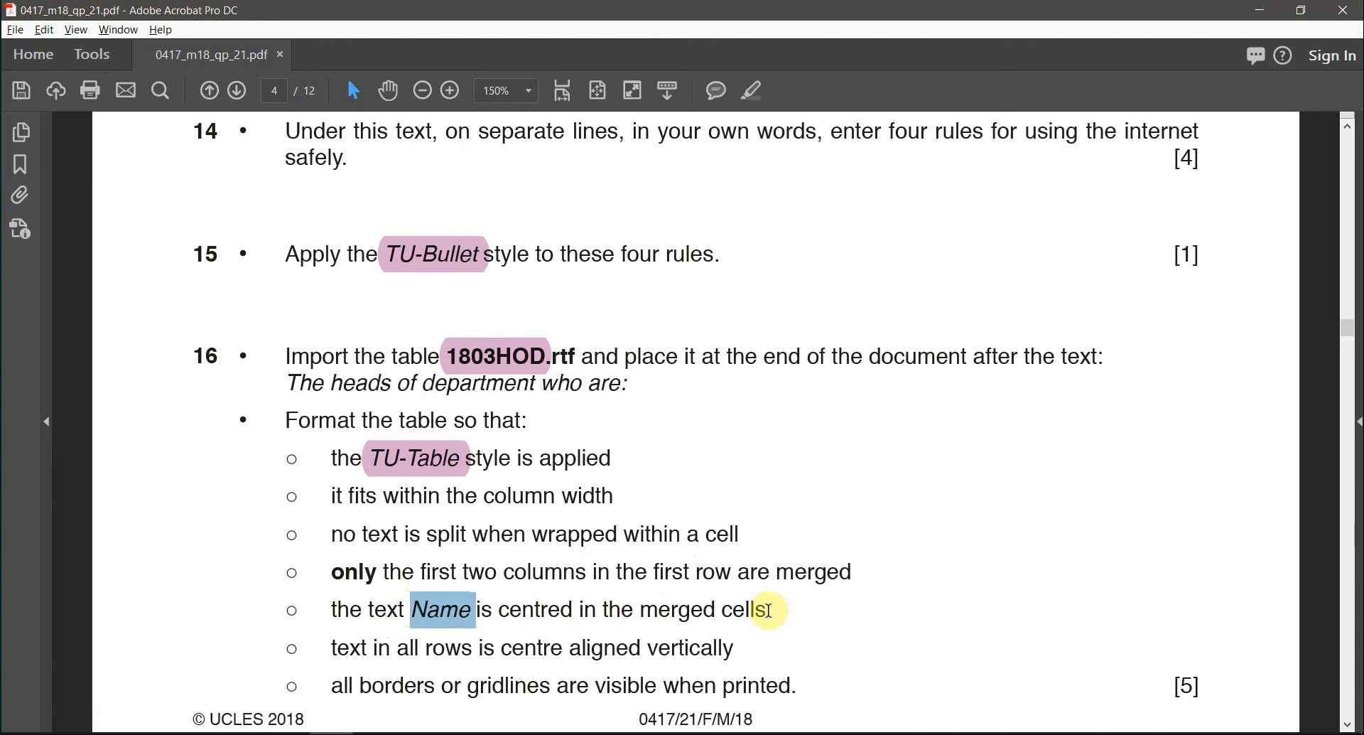
key("alt+Tab")
left_click(338, 467)
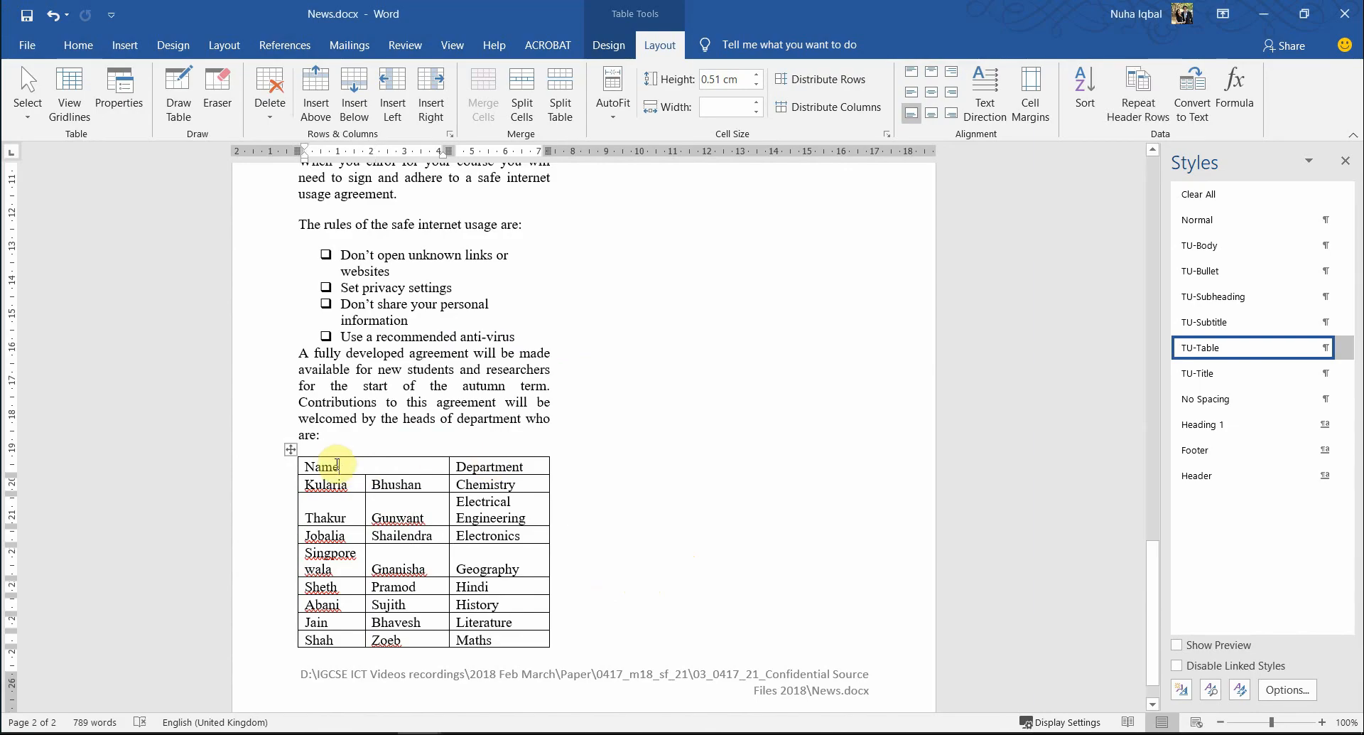
left_click(932, 98)
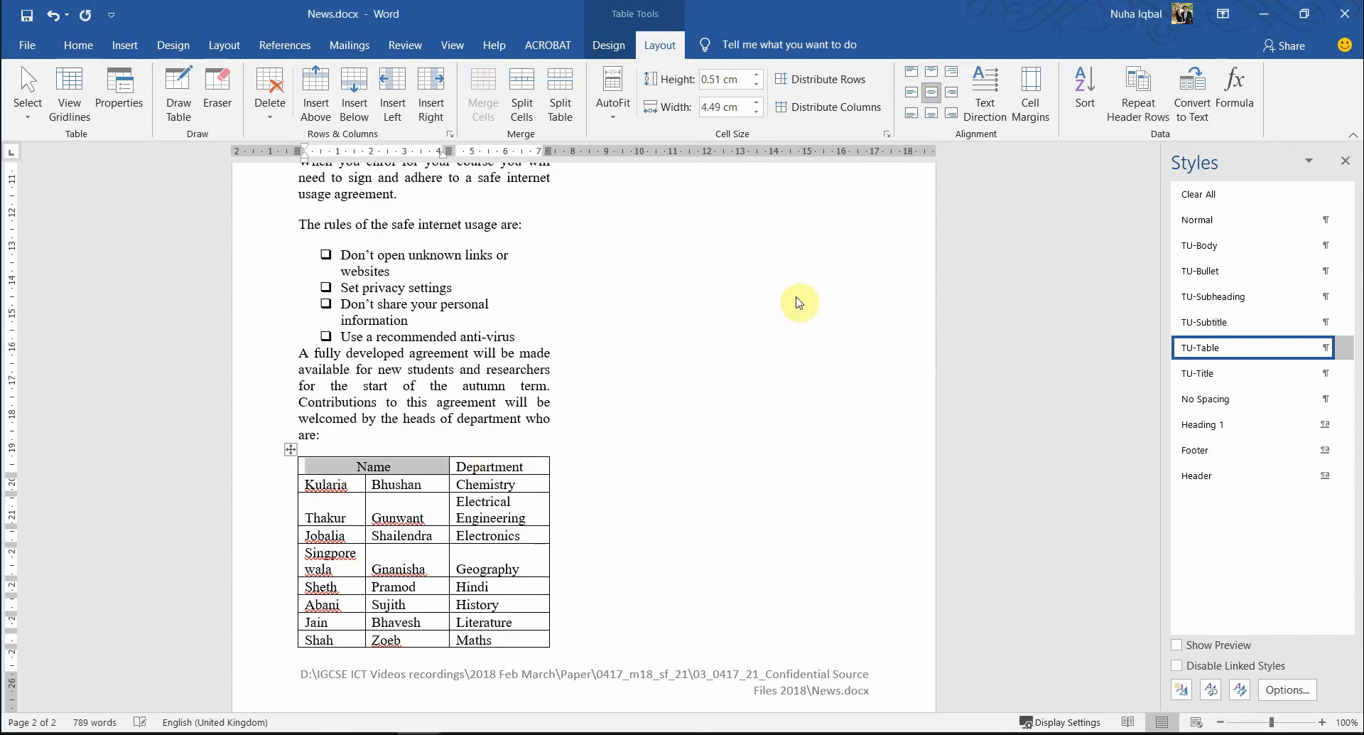
key("alt+Tab")
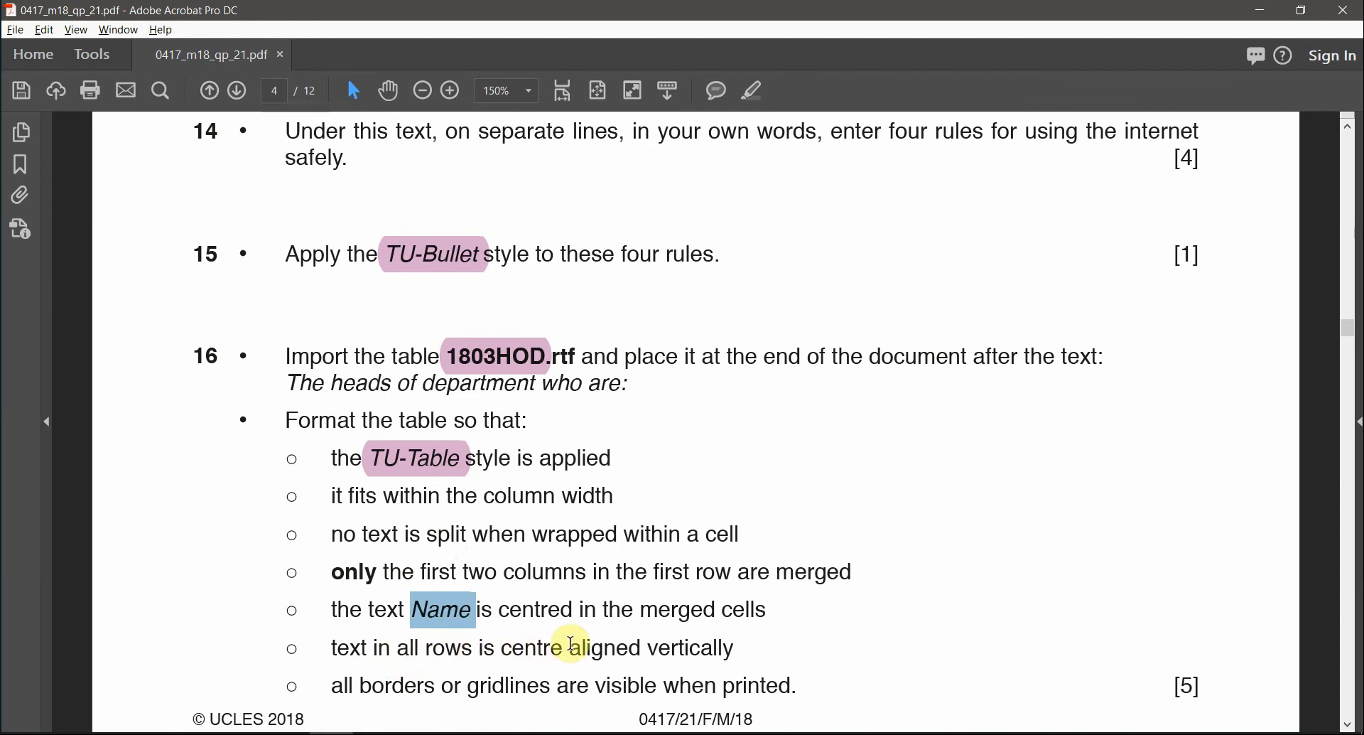
- Reread the exam paper's instruction to align all table rows vertically
left_click_drag(570, 647, 701, 651)
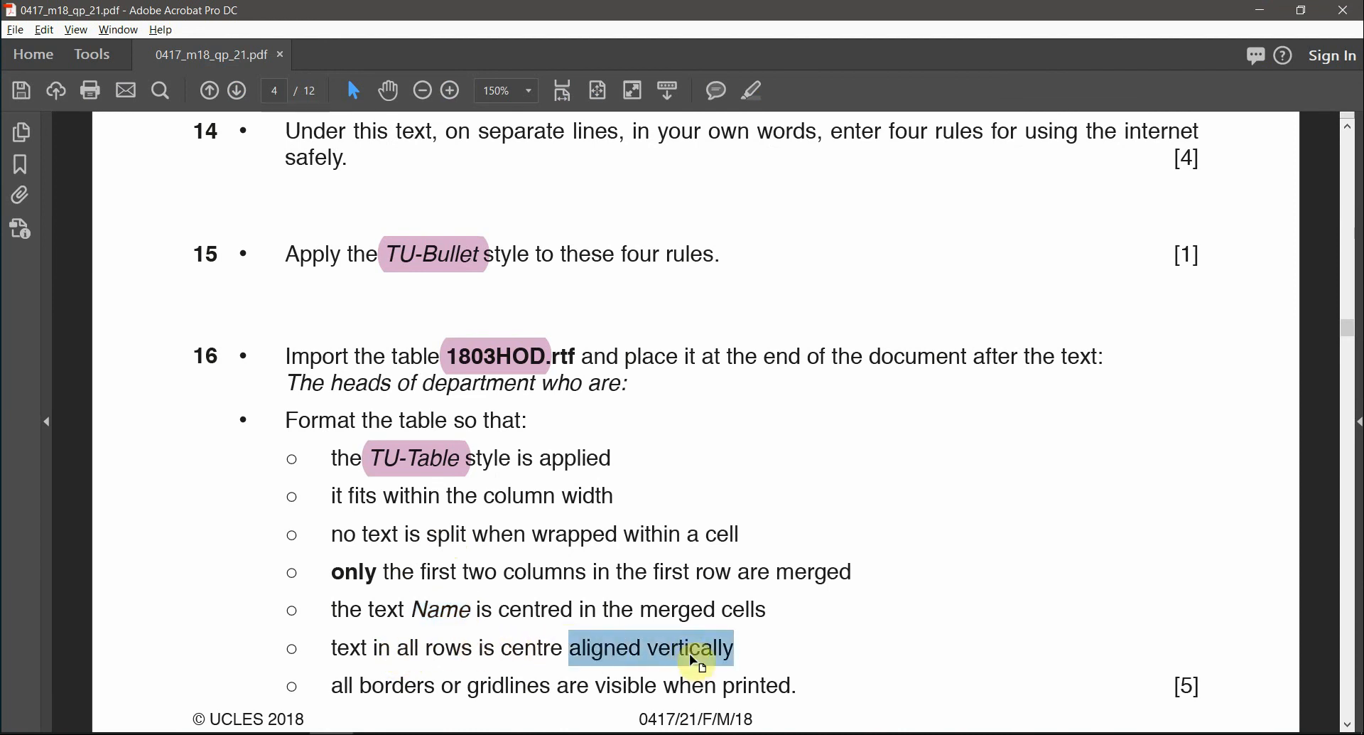
left_click(757, 101)
key("alt+Tab")
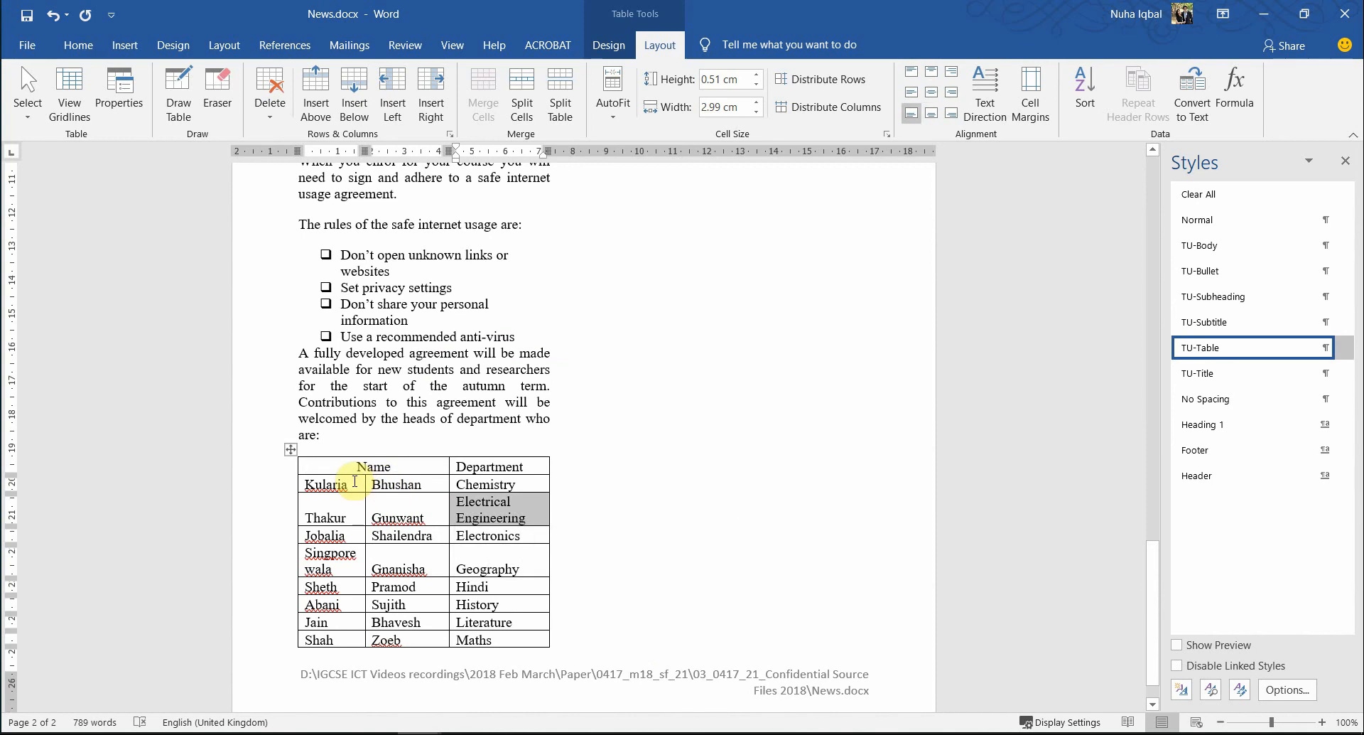
key("alt+Tab")
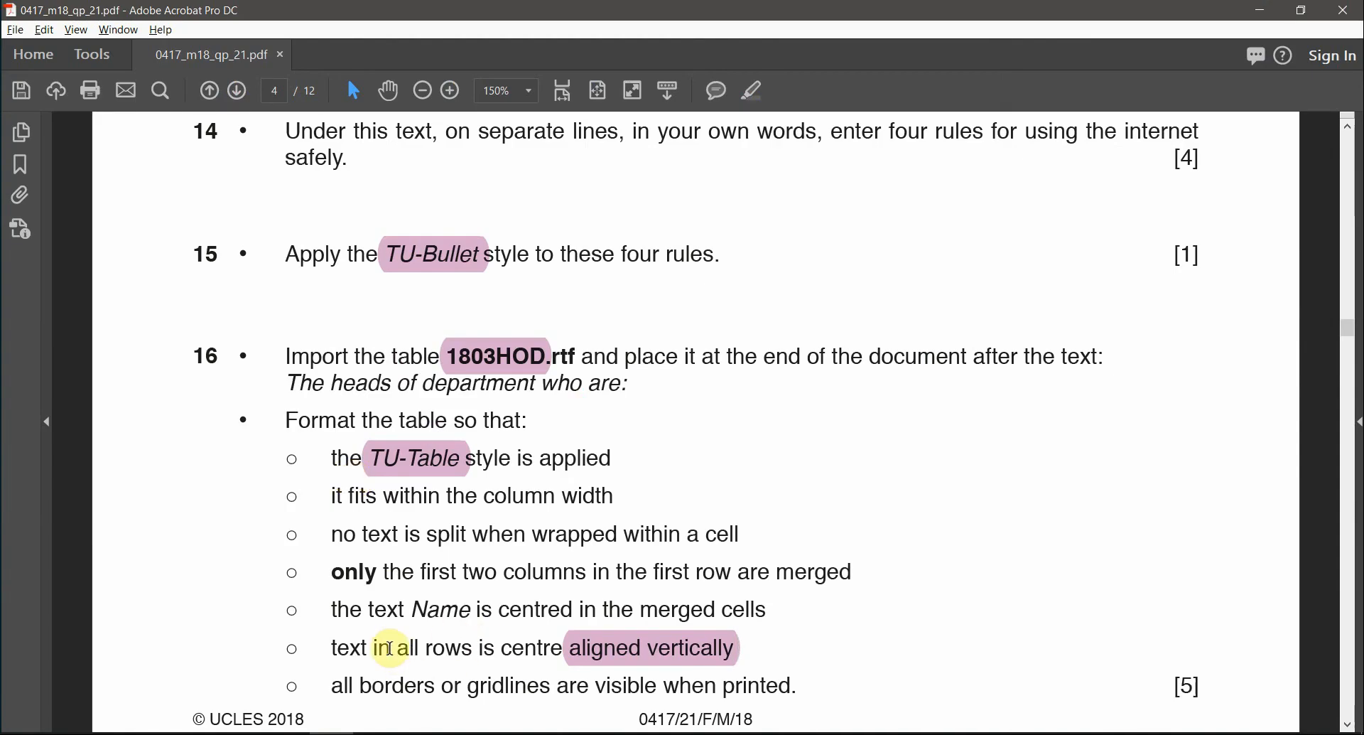
left_click_drag(398, 648, 471, 649)
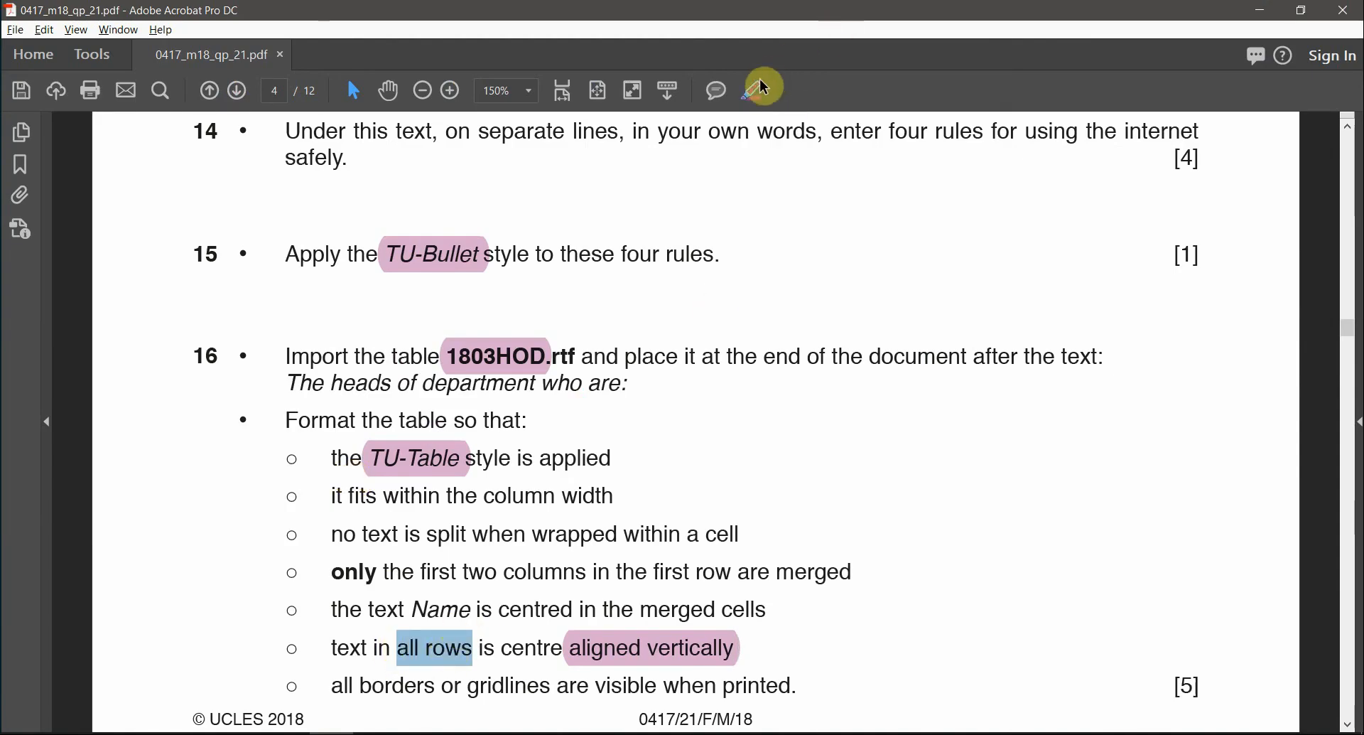
key("alt+Tab")
- Select the whole department table and apply Align Center Left to every cell
left_click_drag(345, 467, 483, 641)
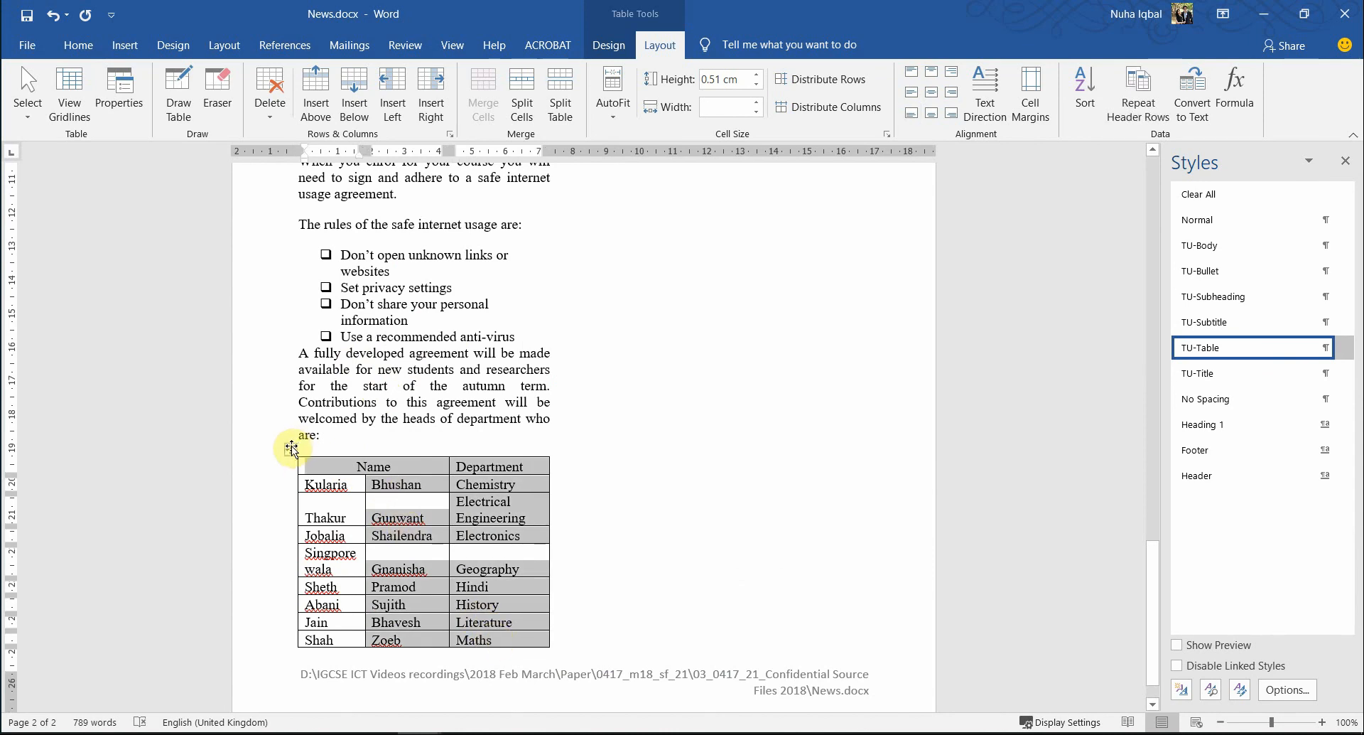
left_click(291, 447)
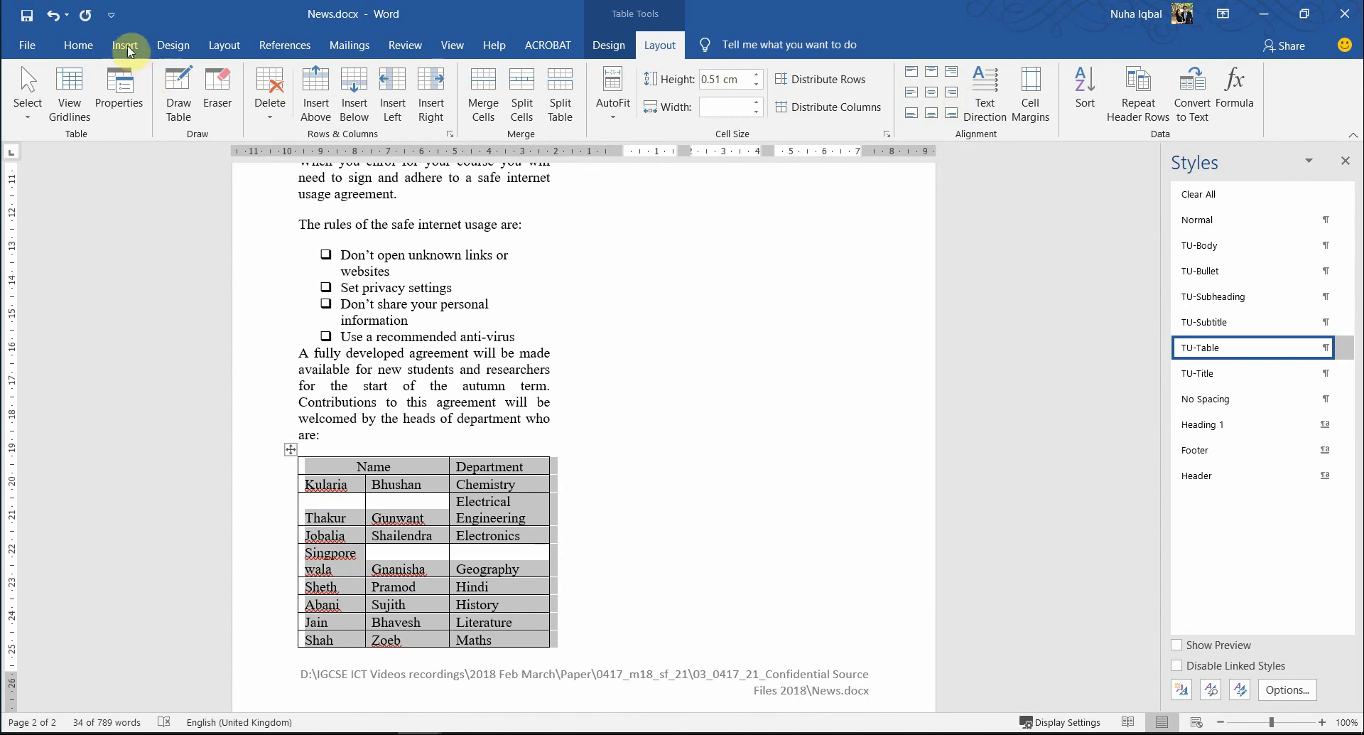
left_click(78, 45)
key("alt+Tab")
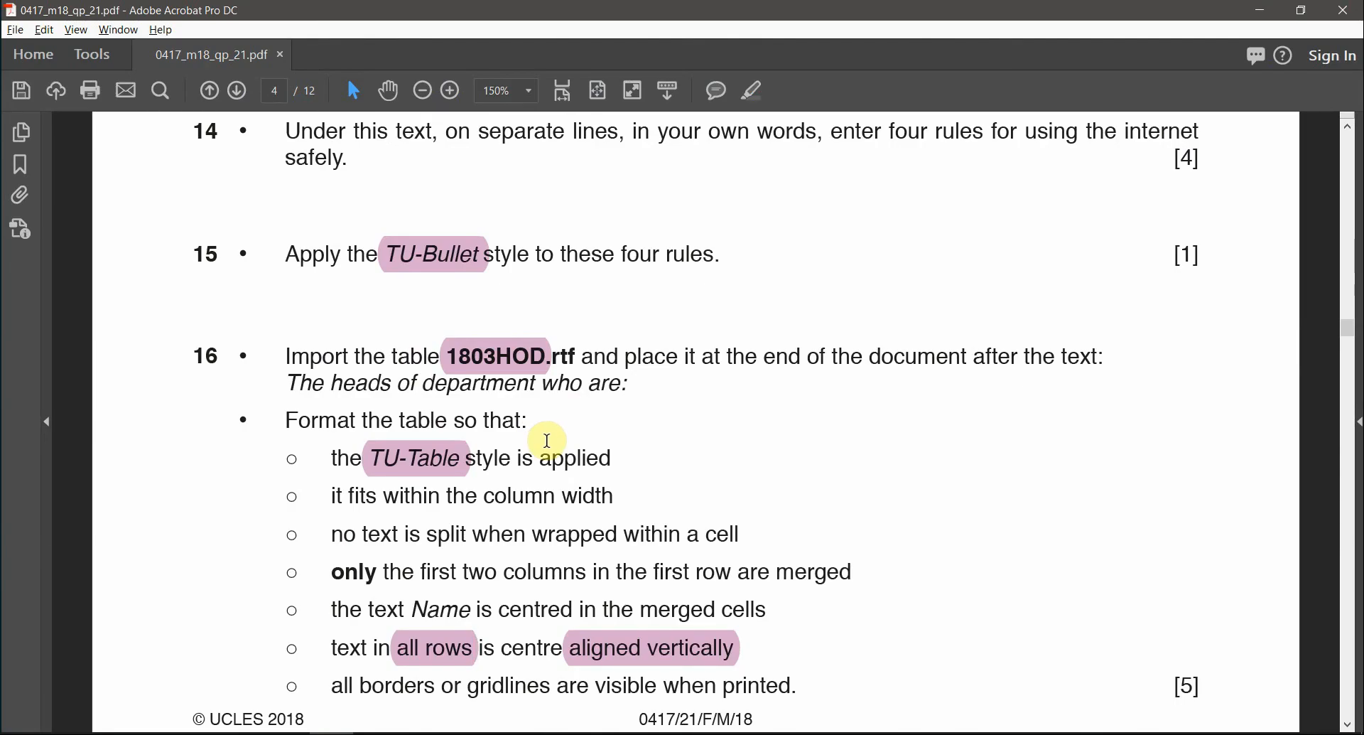
key("alt+Tab")
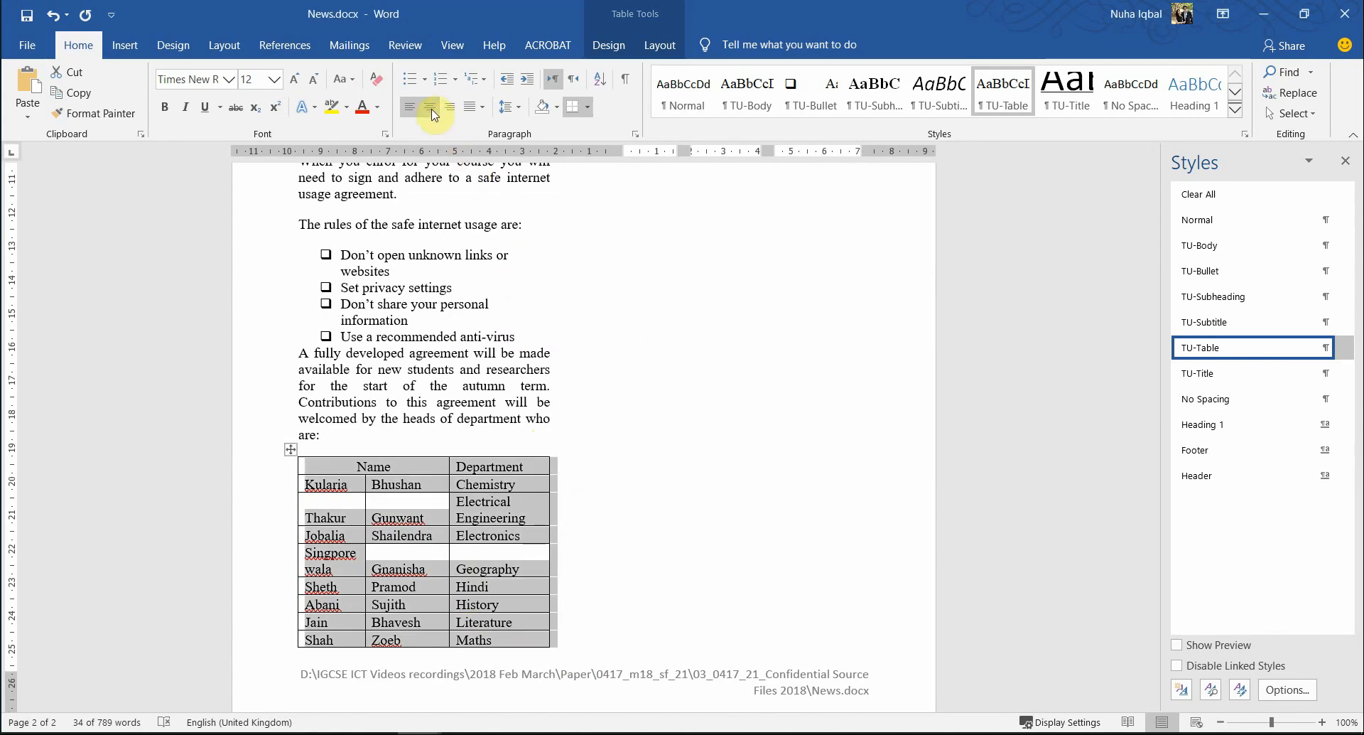
left_click(644, 33)
key("alt+Tab")
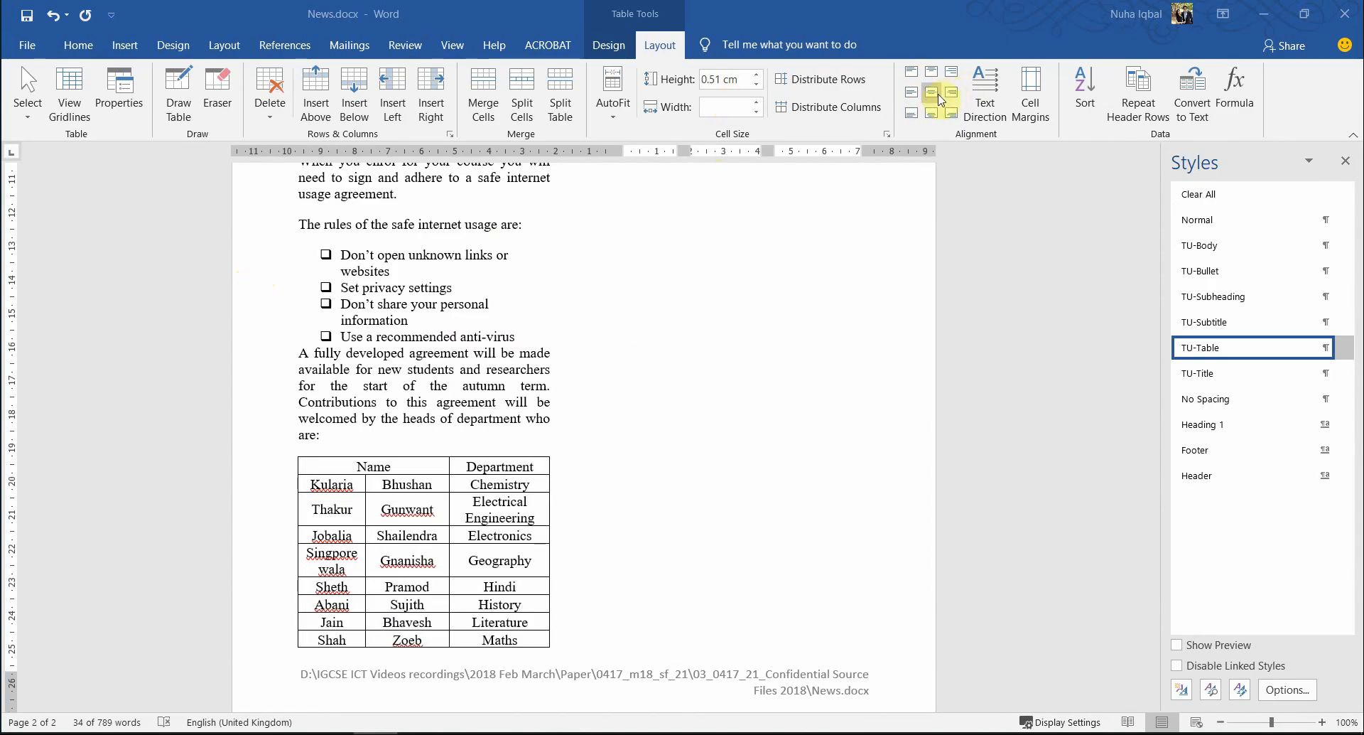
left_click(414, 478)
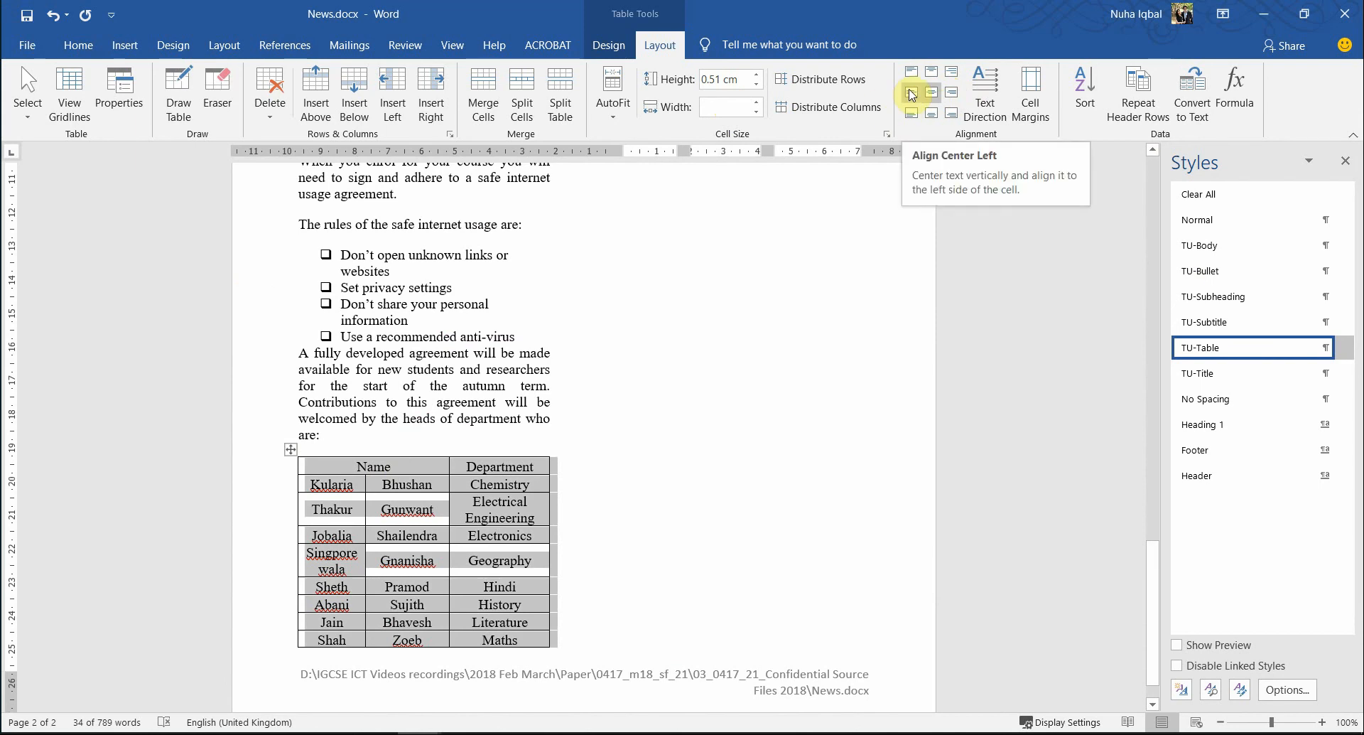
left_click(912, 95)
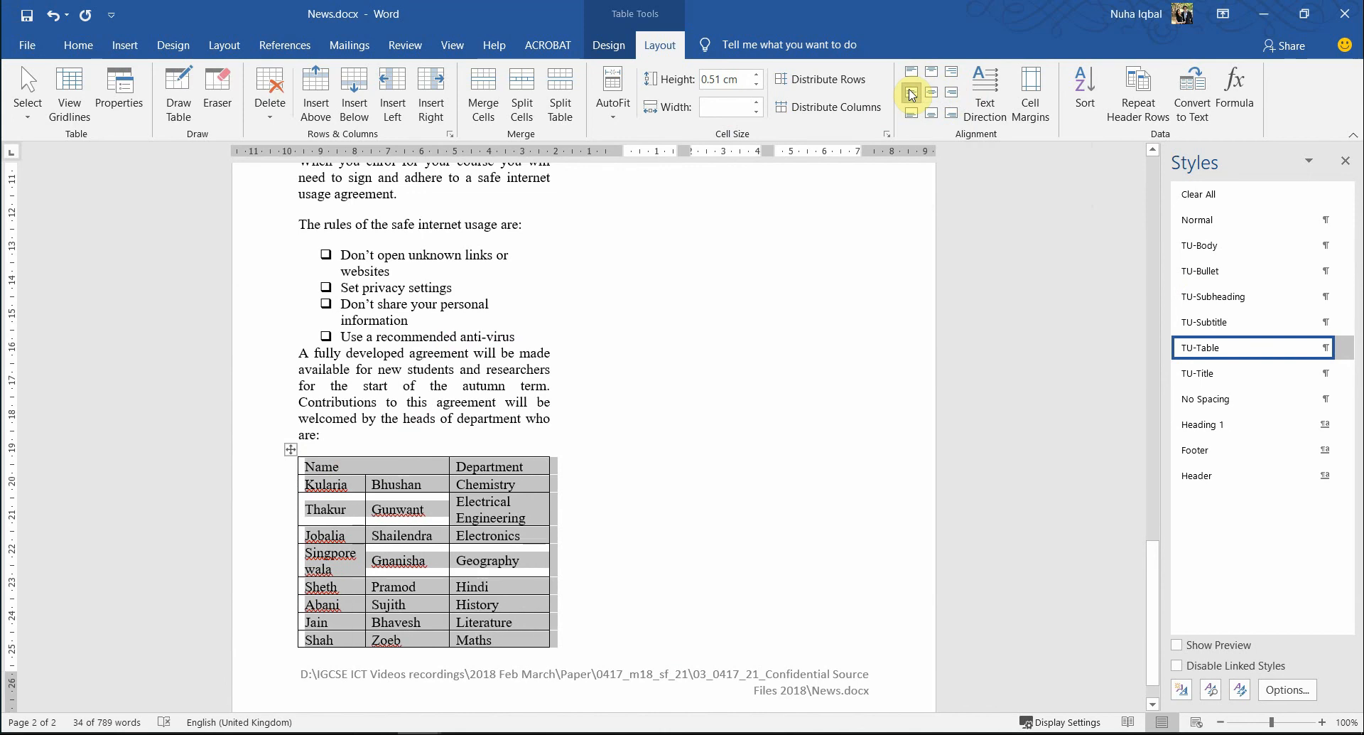
left_click(503, 505)
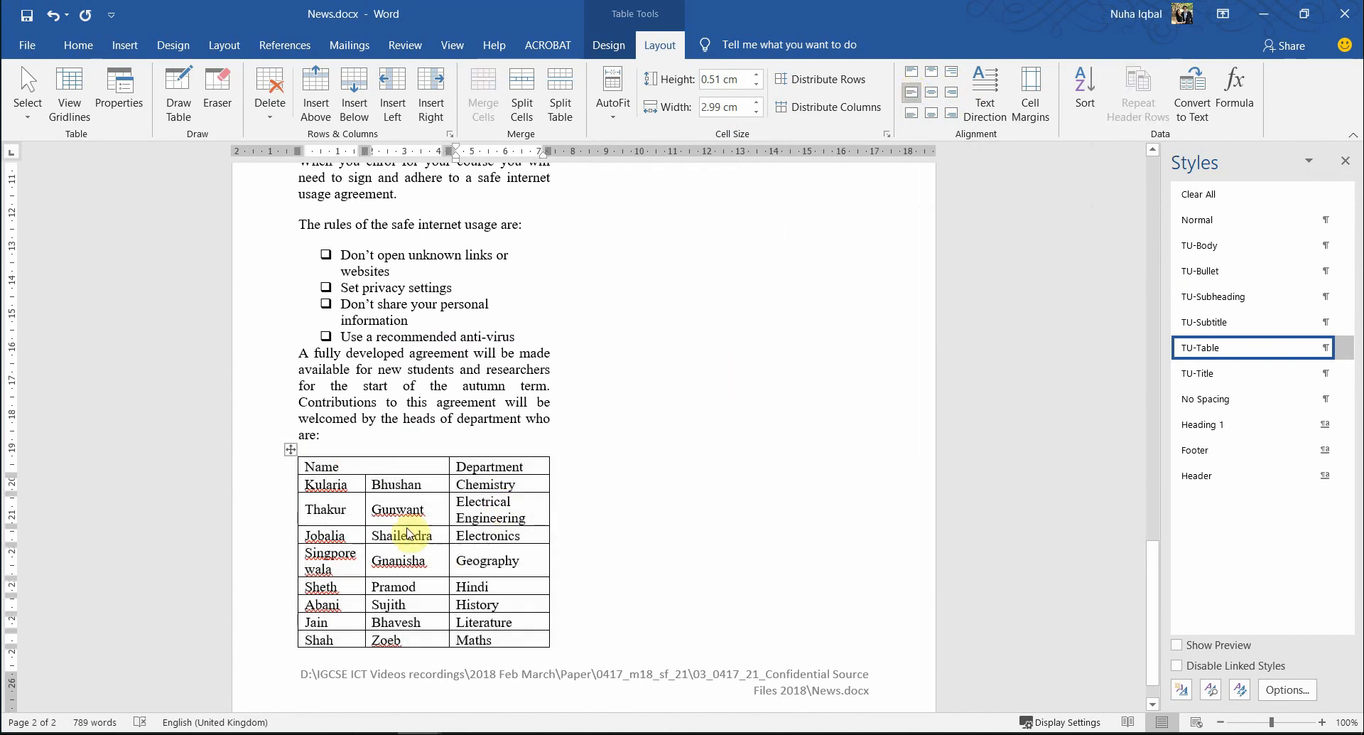
left_click_drag(359, 469, 500, 637)
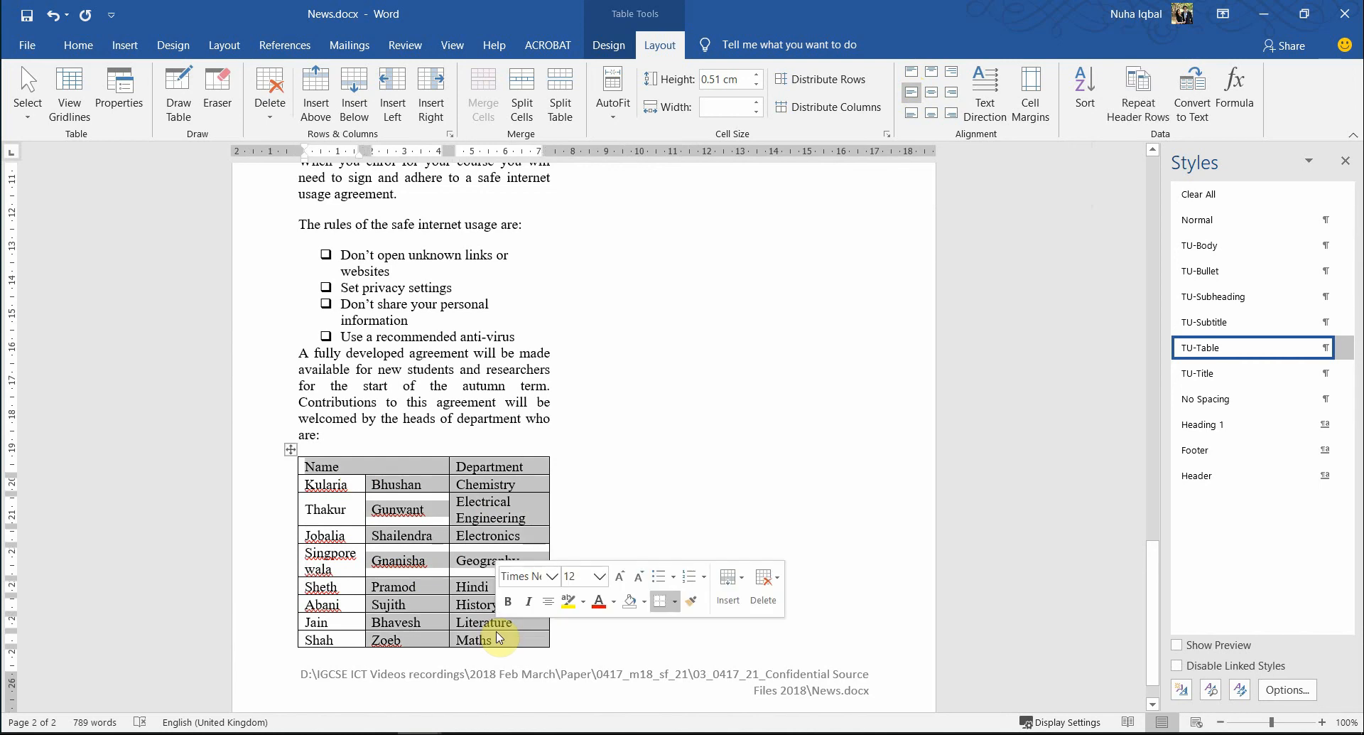
- Select the name Gunwant in the table, then scroll the exam paper to question 17 on page 5
left_click(519, 640)
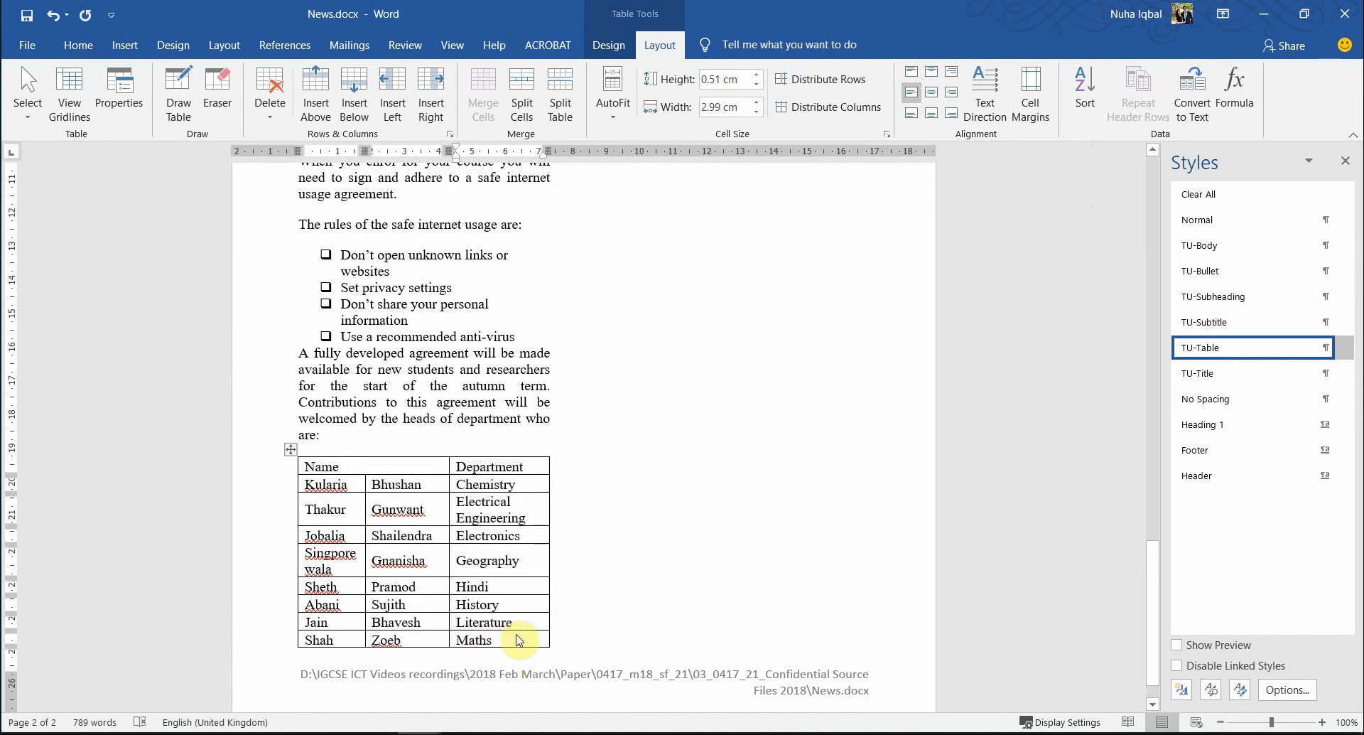
double_click(415, 512)
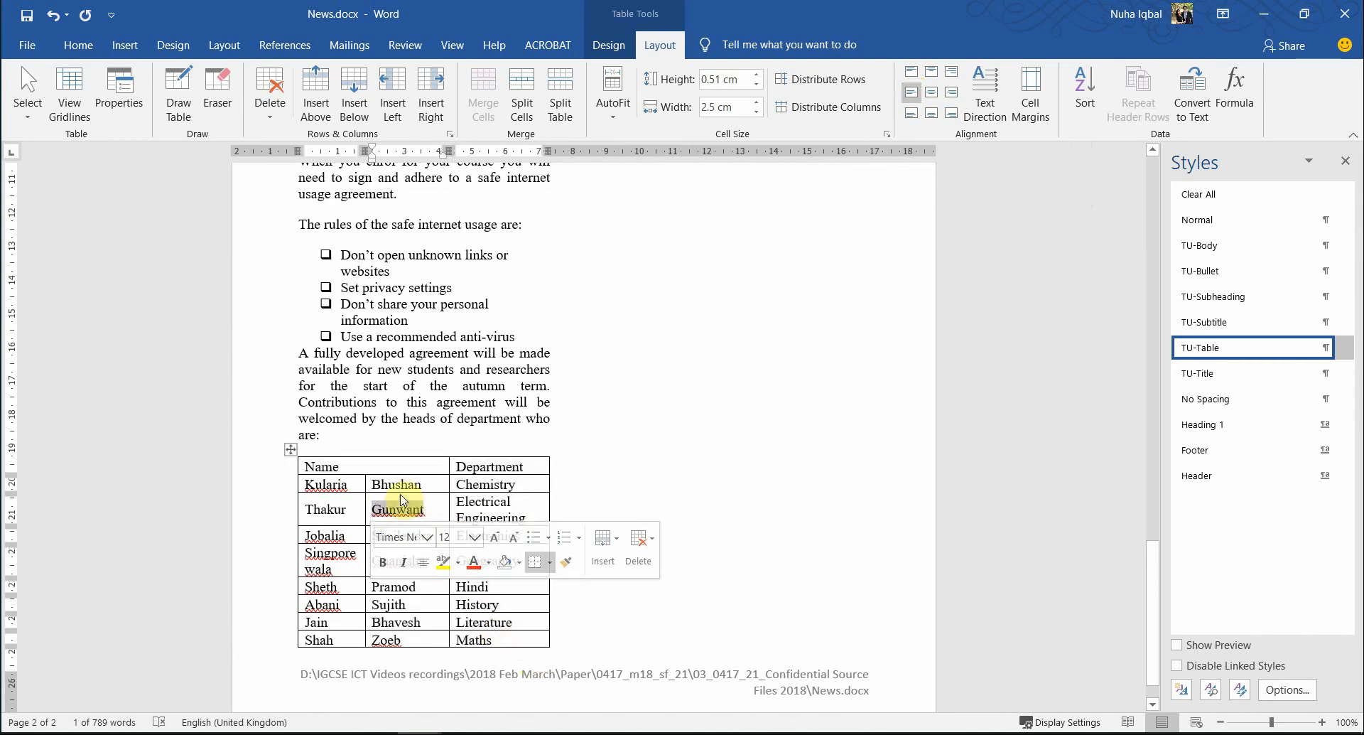
key("alt+Tab")
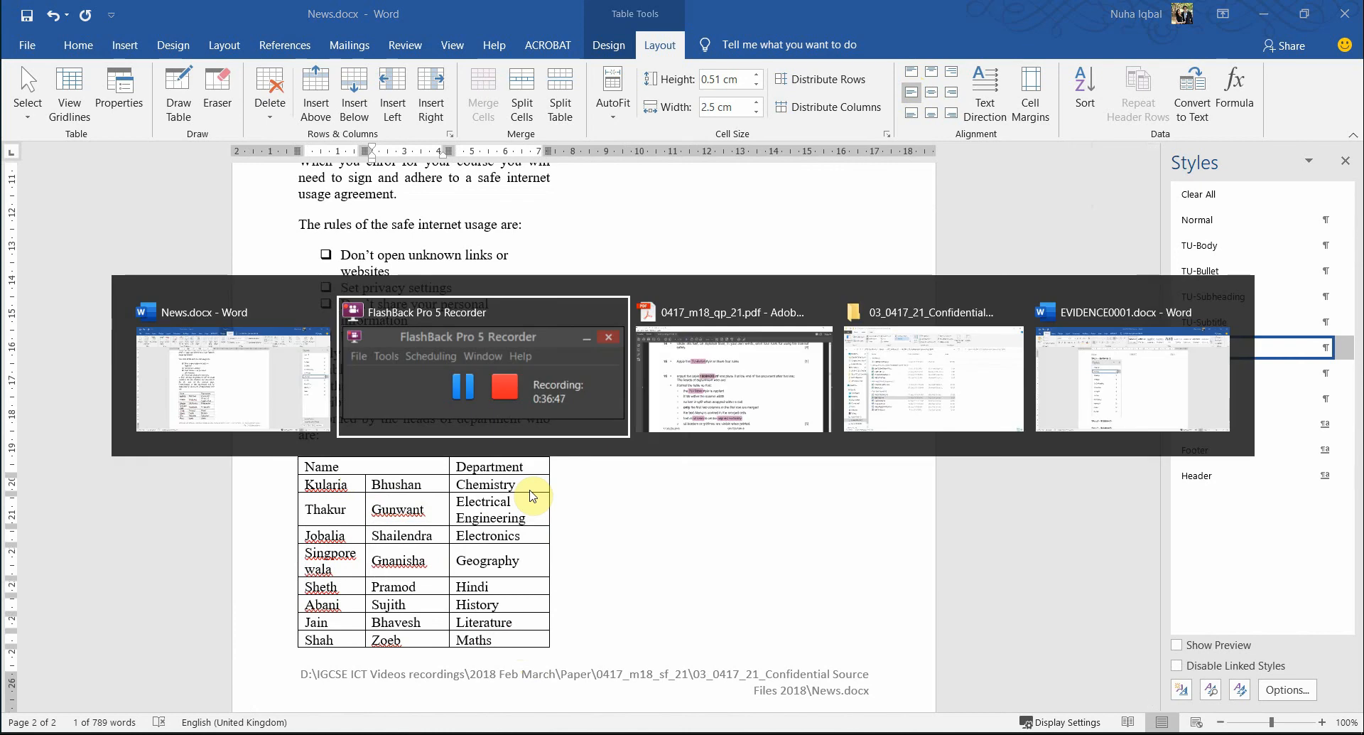
key("alt+Tab")
scroll(595, 491, "down", 2)
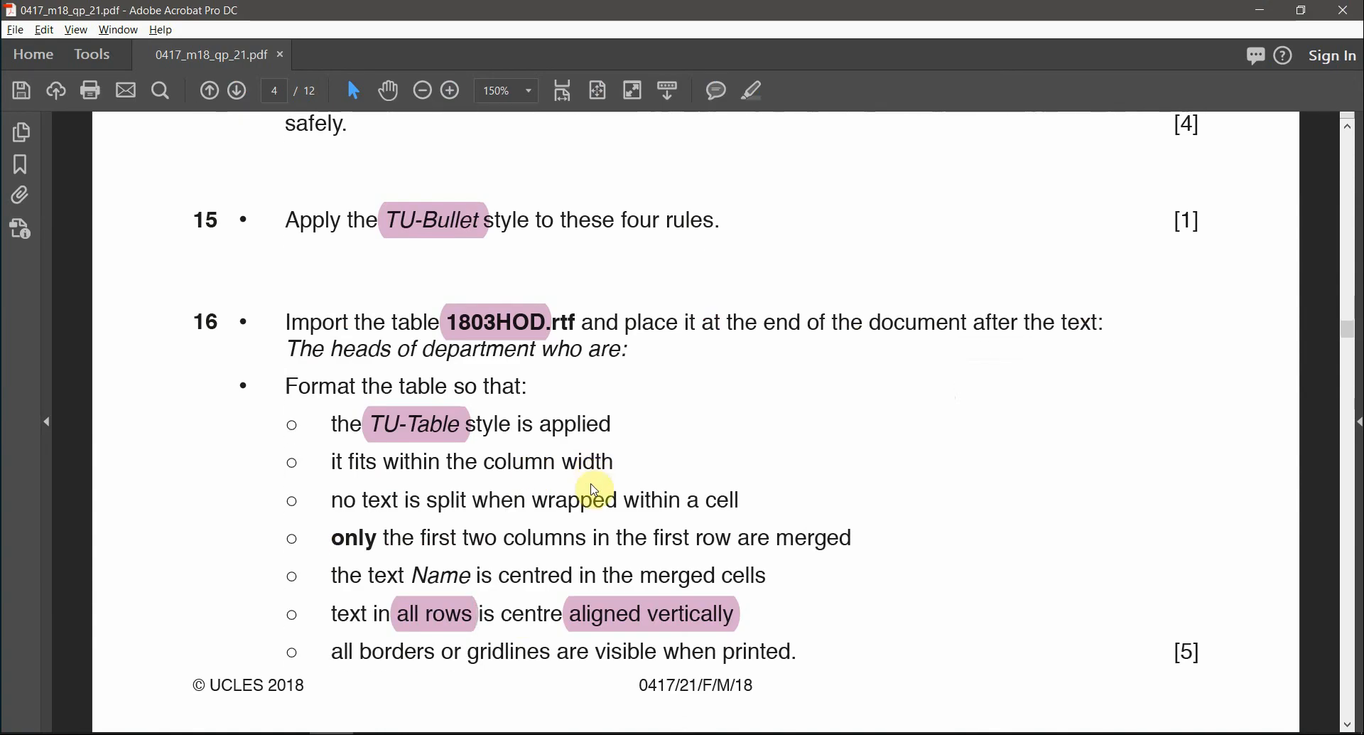
scroll(595, 490, "down", 10)
scroll(578, 497, "up", 10)
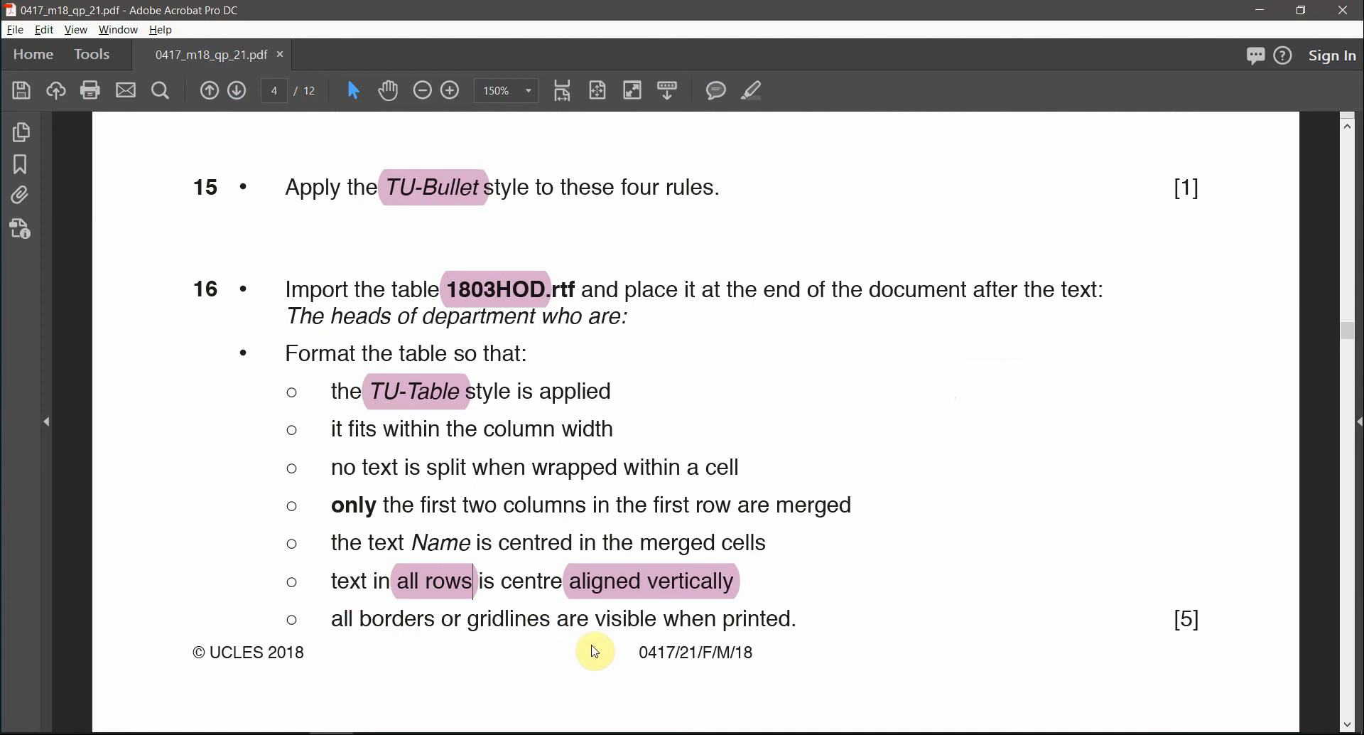
key("alt+Tab")
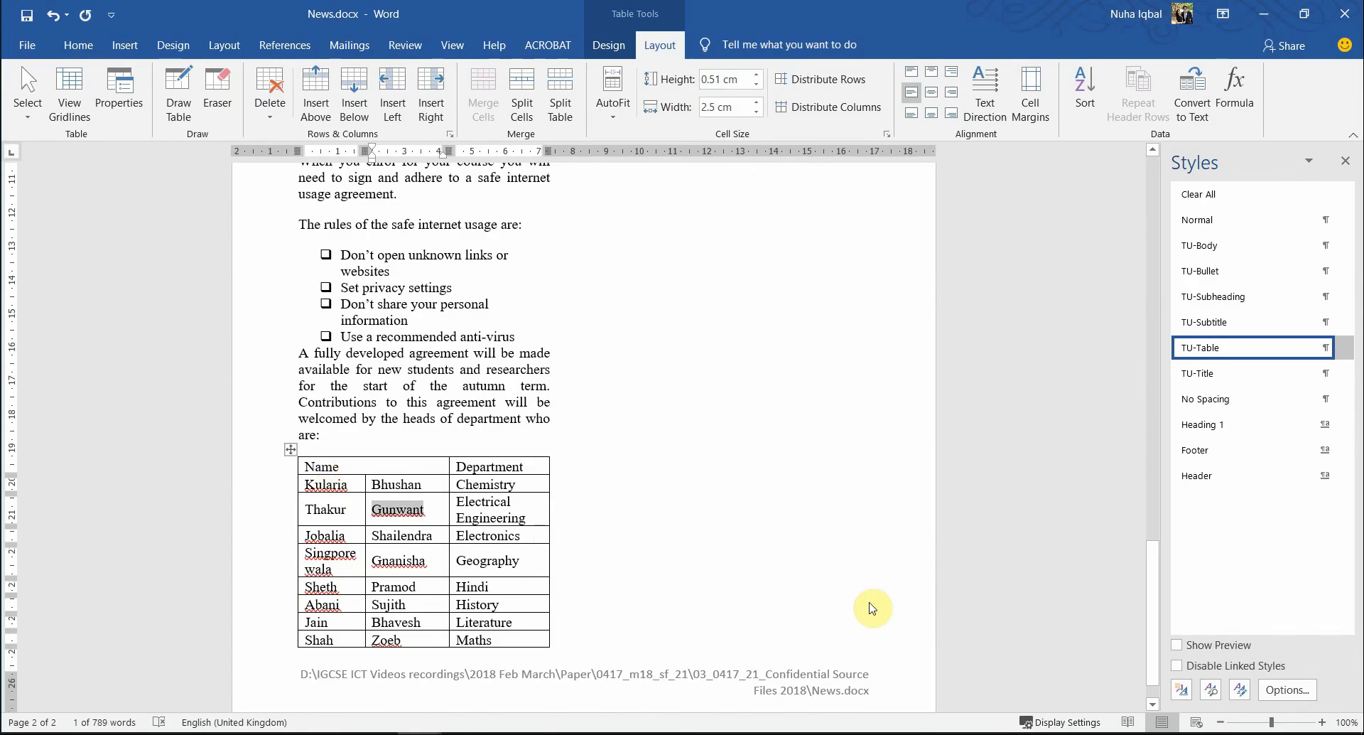
scroll(861, 533, "up", 8)
scroll(867, 531, "down", 6)
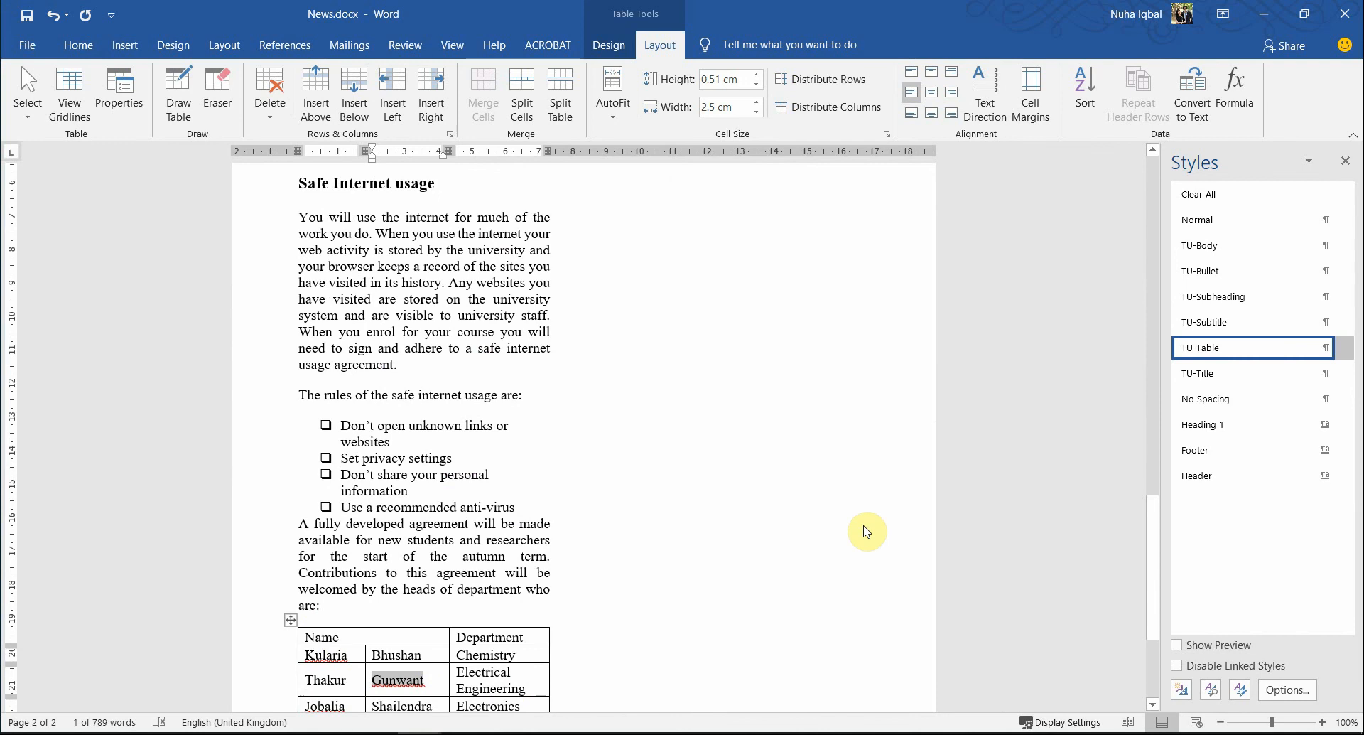
key("alt+Tab")
scroll(867, 531, "down", 2)
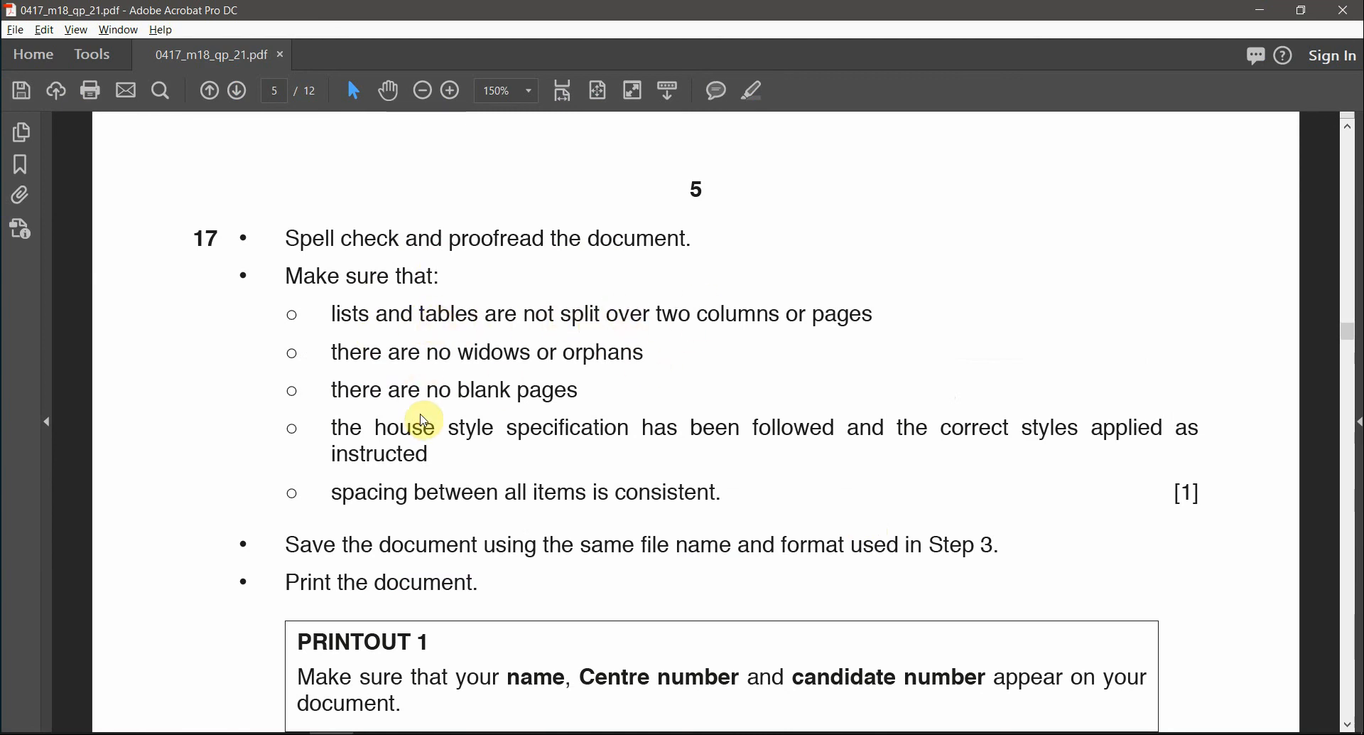
- Run Spelling & Grammar, choose Ignore All for Gunwant, and decline checking the rest
key("alt+Tab")
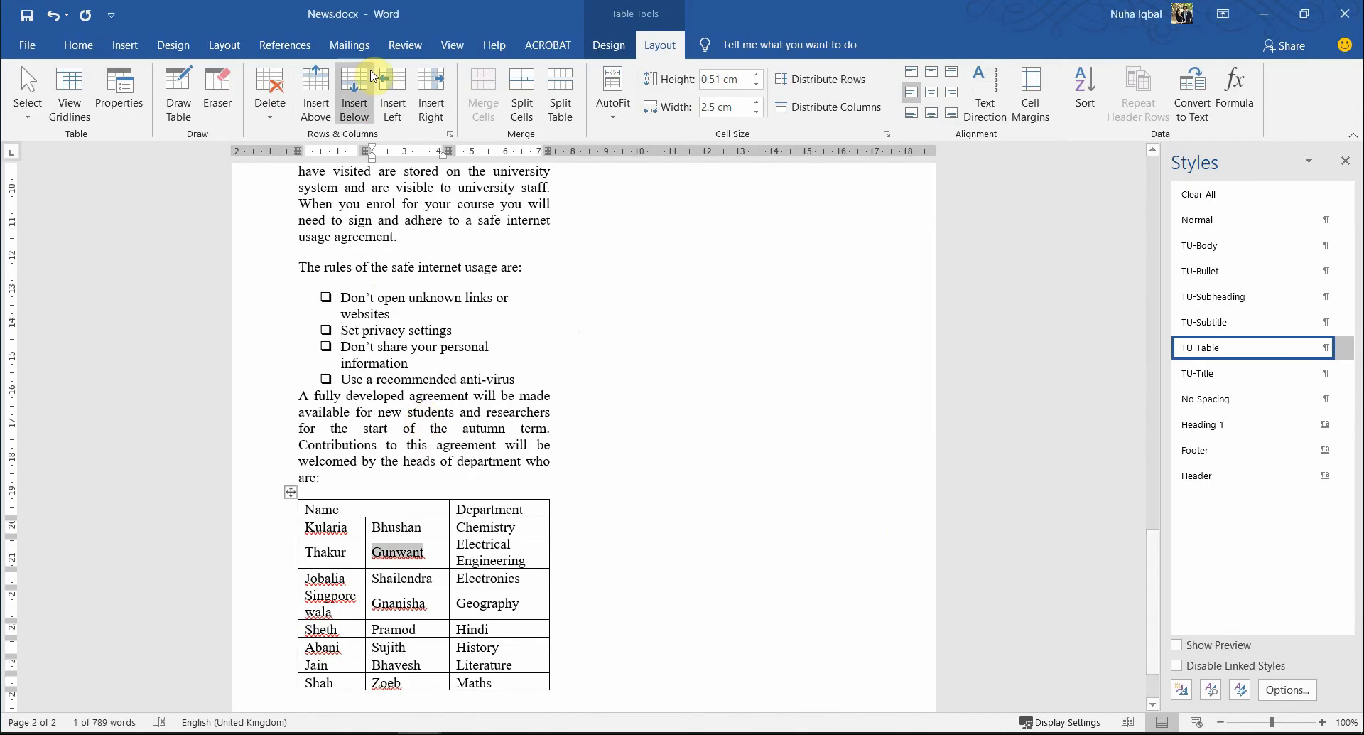
left_click(404, 45)
left_click(32, 108)
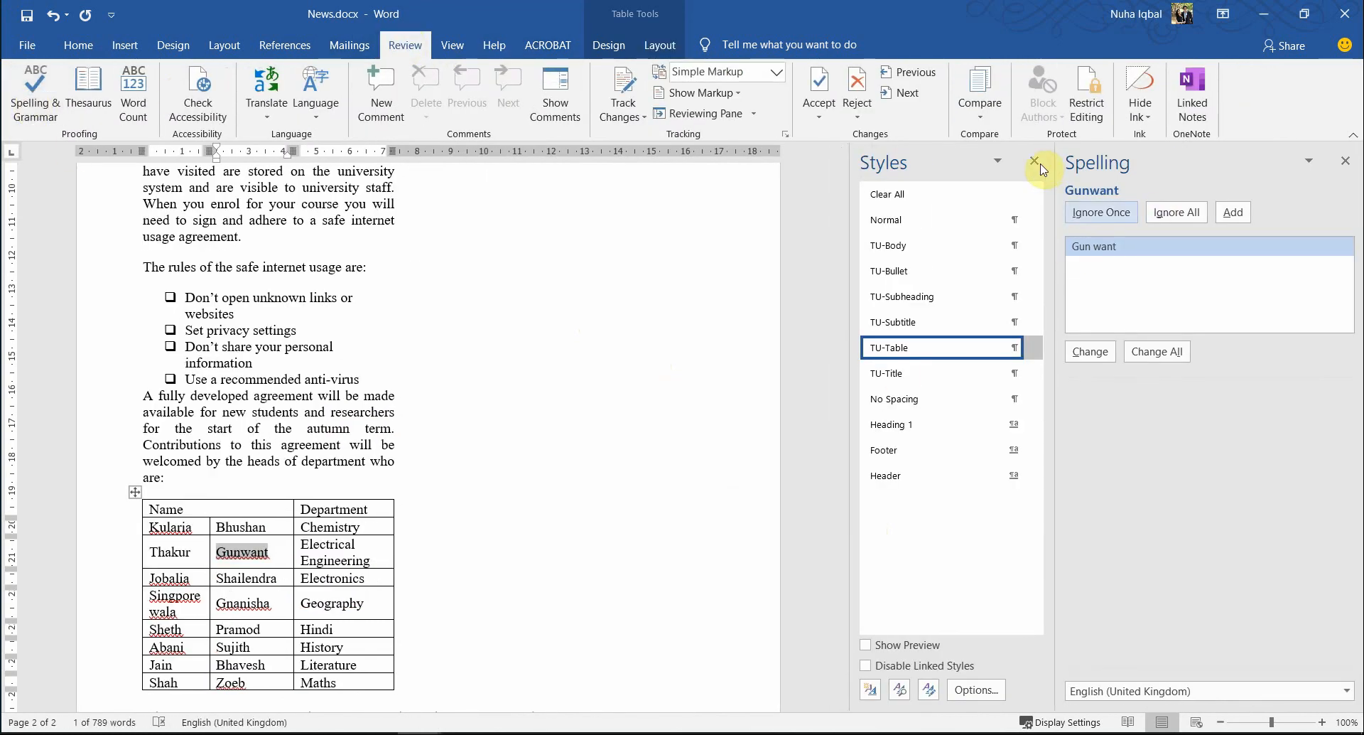
left_click(1036, 162)
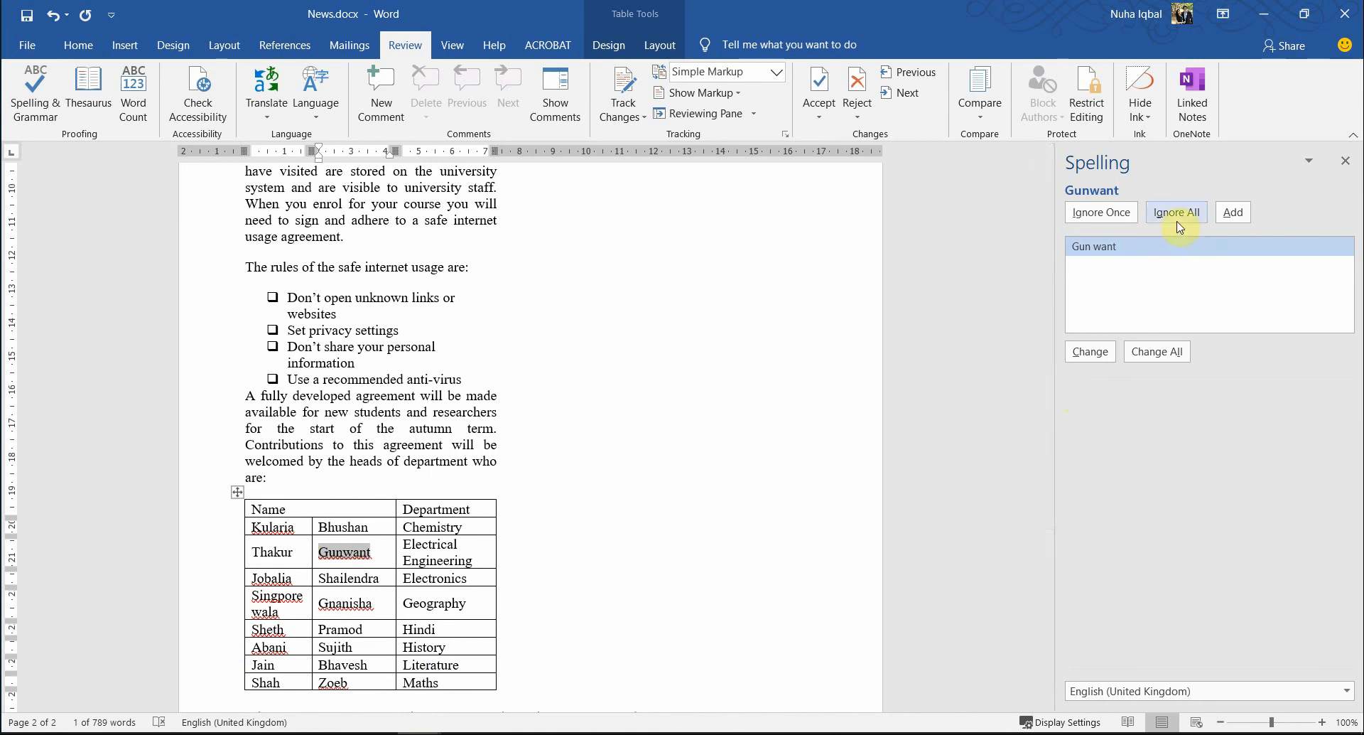
scroll(877, 466, "down", 3)
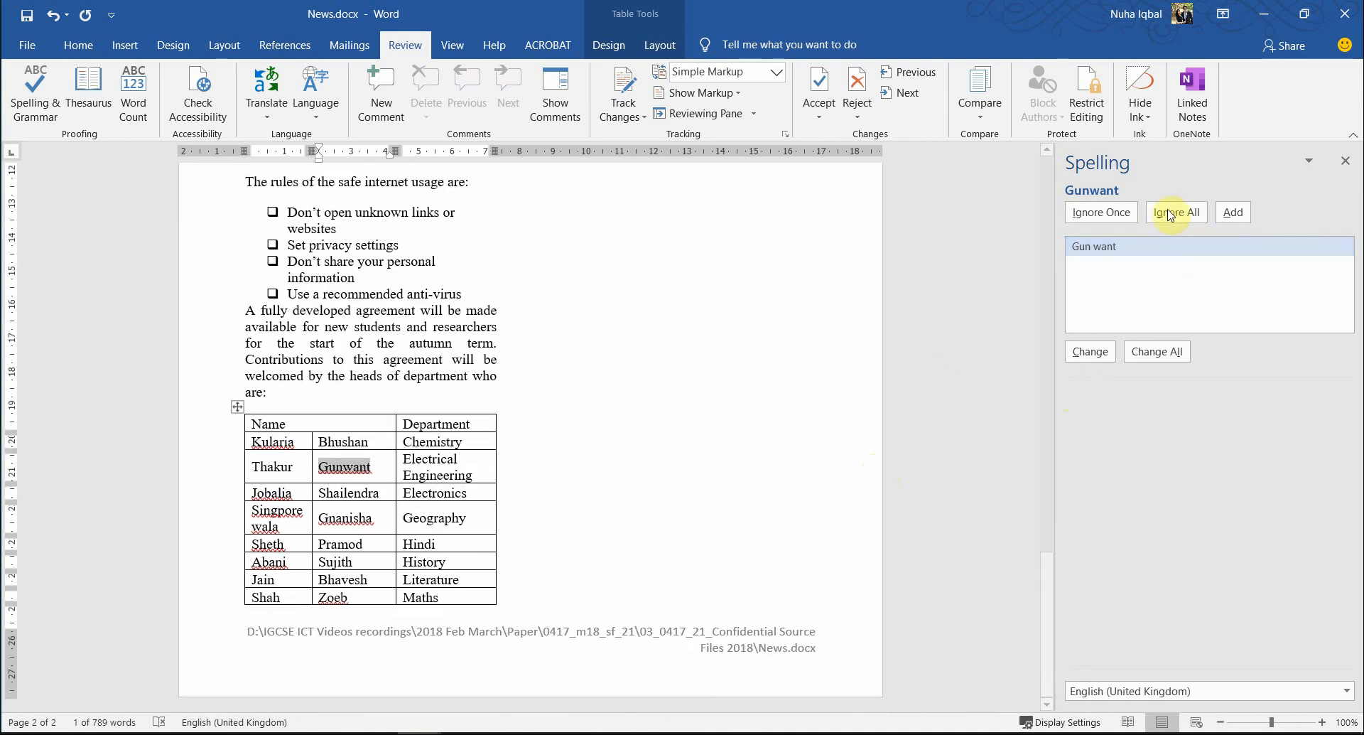
left_click(1127, 221)
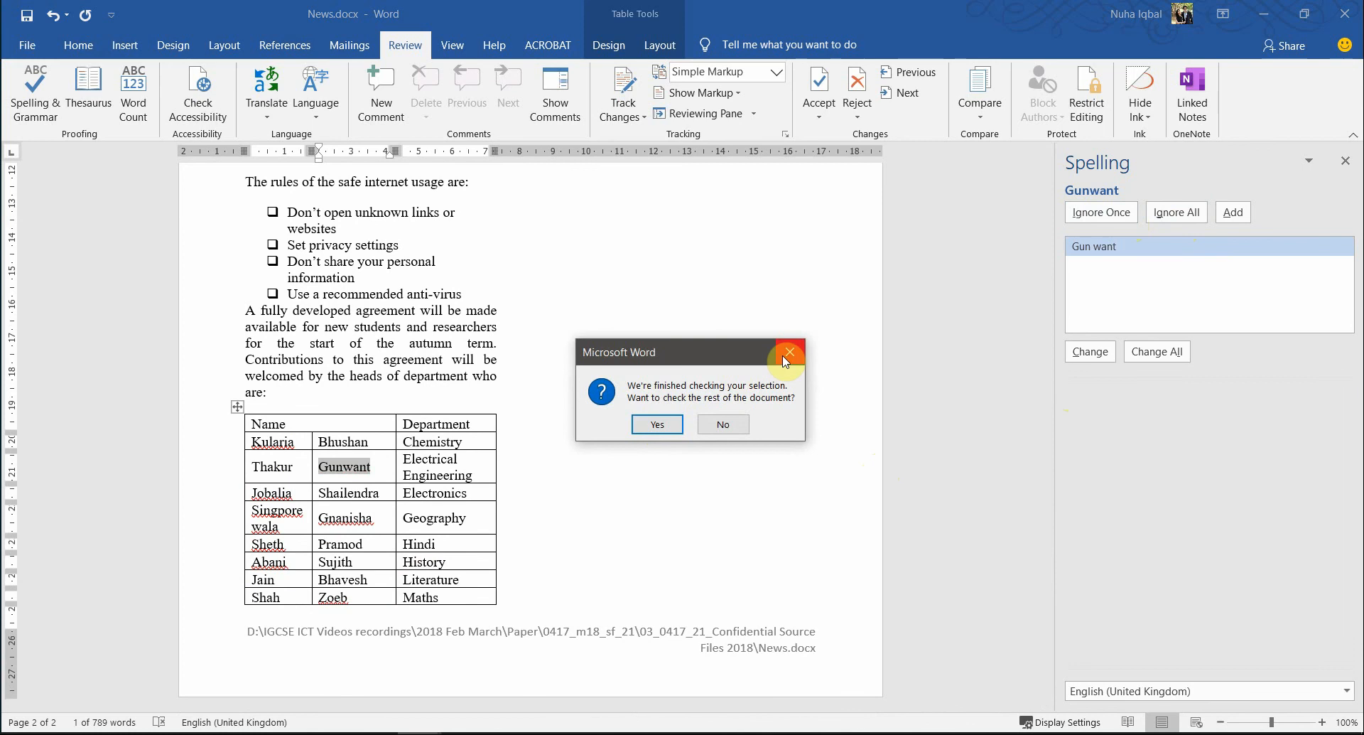
left_click(714, 424)
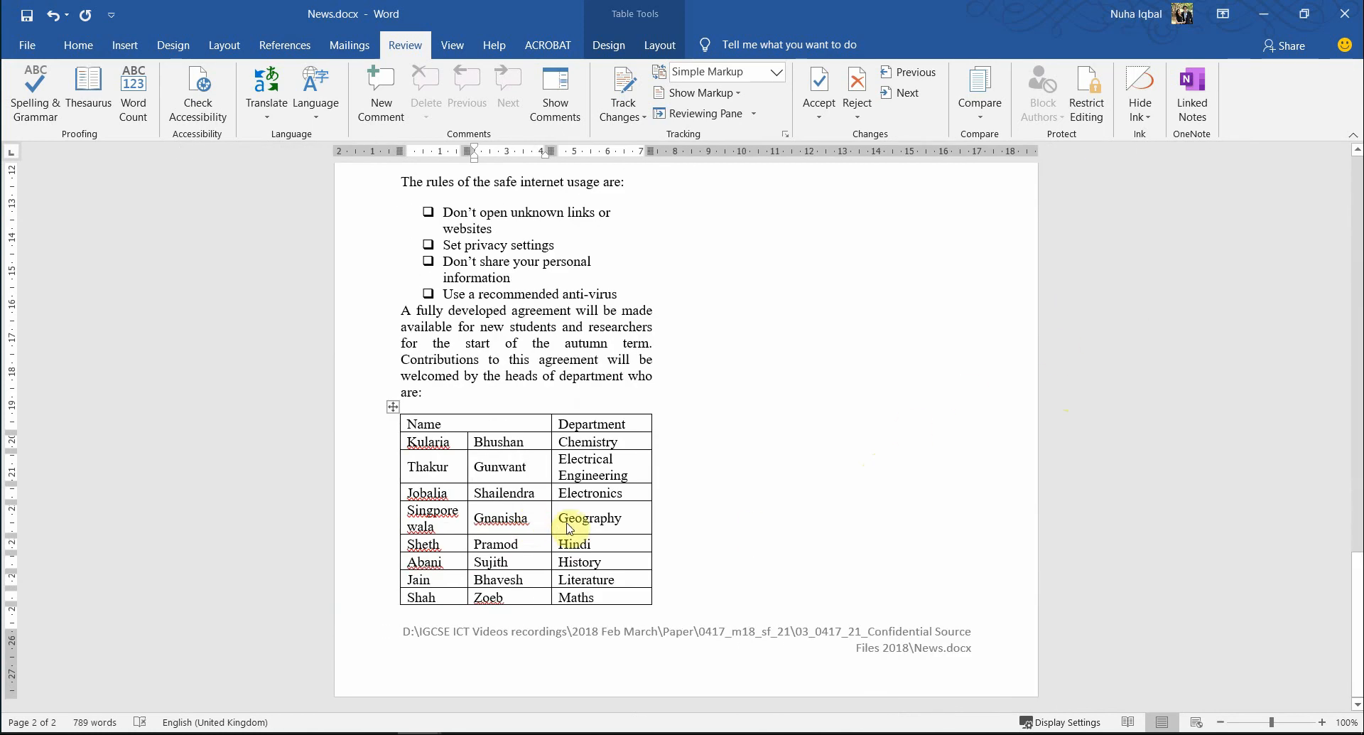
left_click(608, 527)
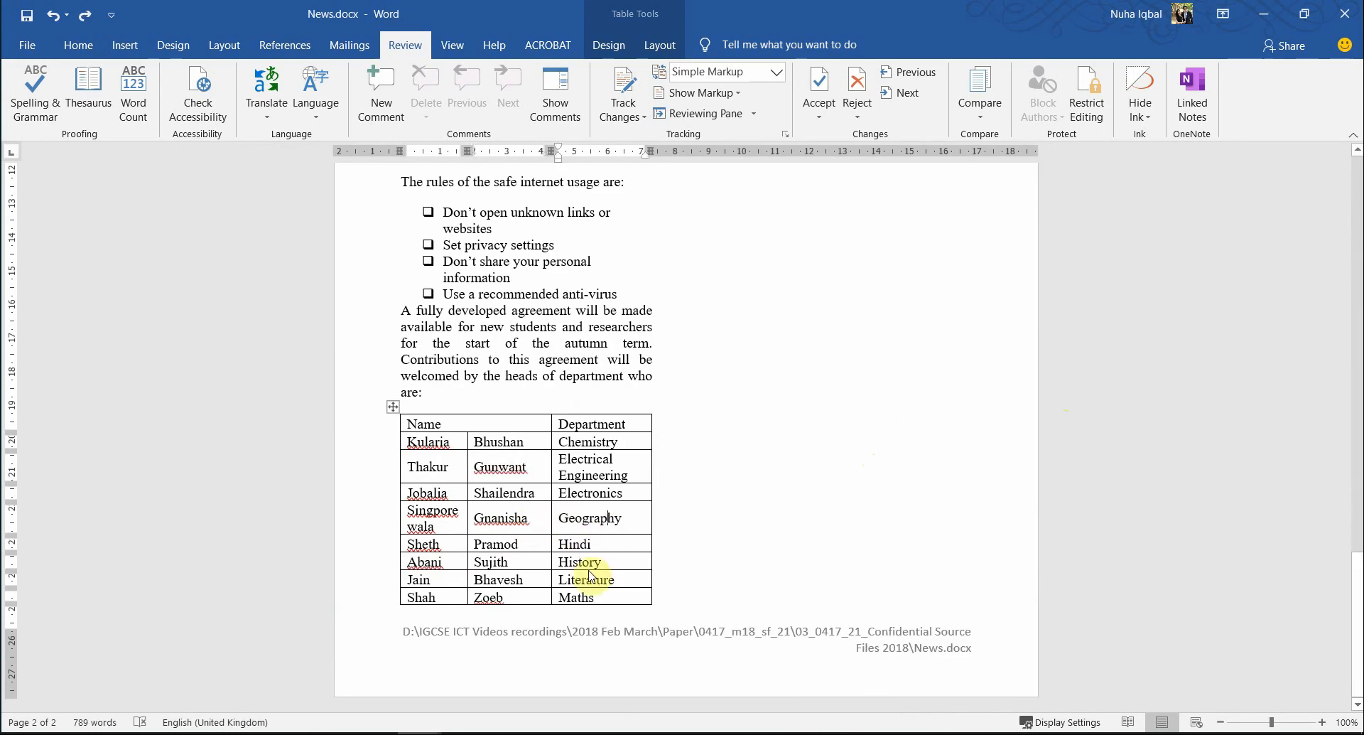
scroll(469, 599, "up", 20)
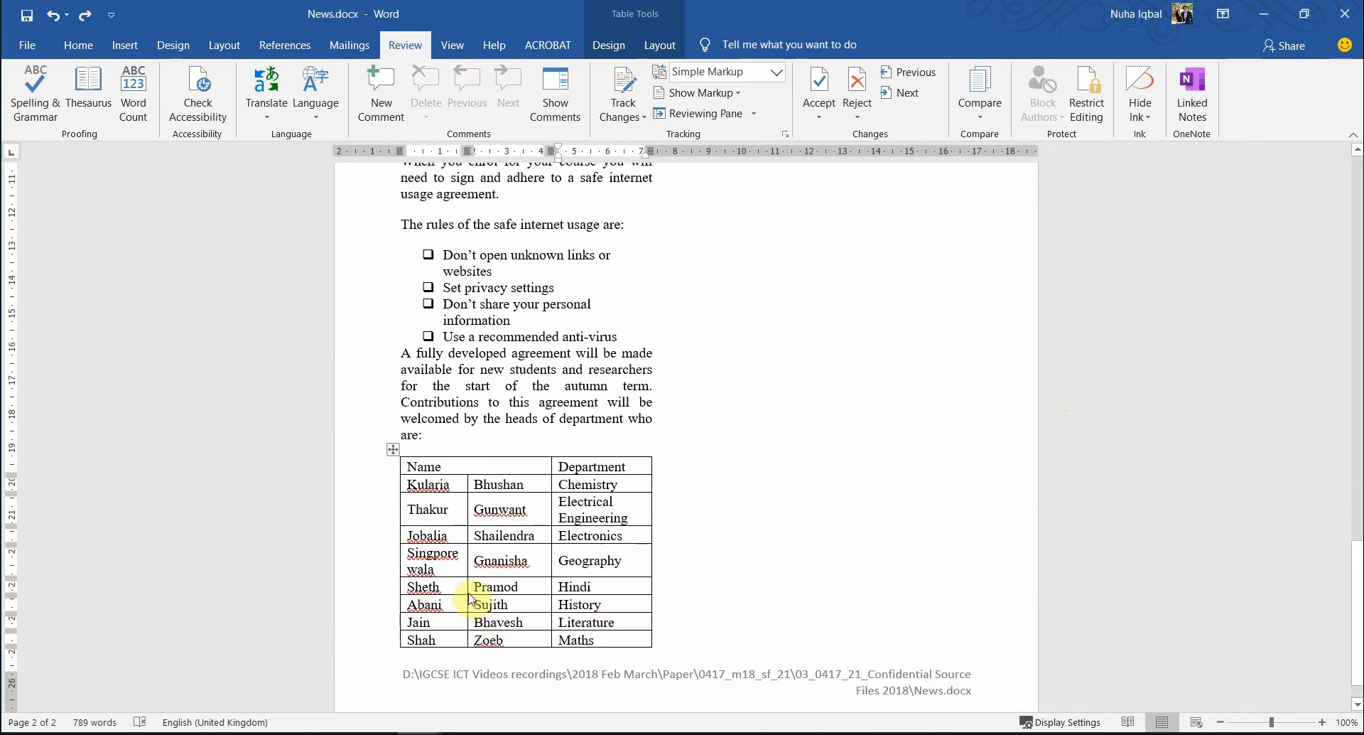
scroll(469, 599, "down", 4)
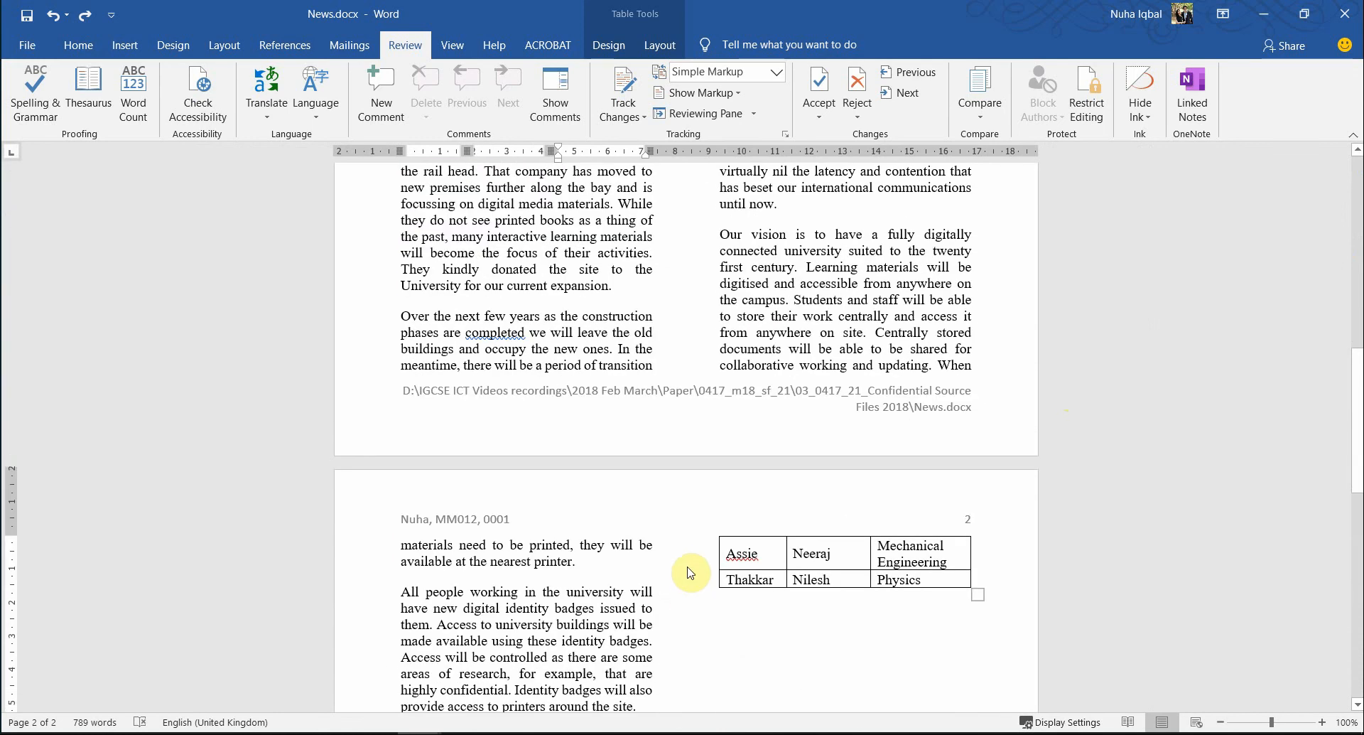
left_click(741, 552)
scroll(516, 553, "up", 4)
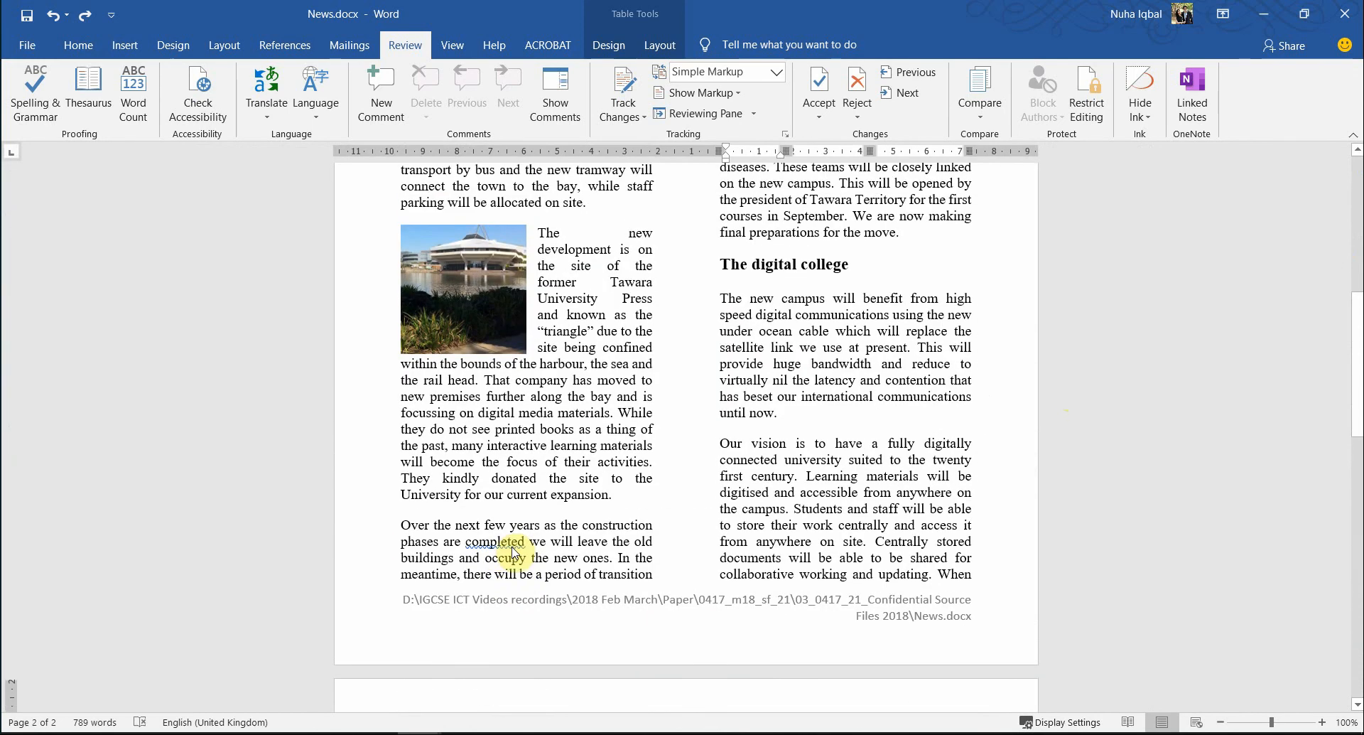
left_click(495, 554)
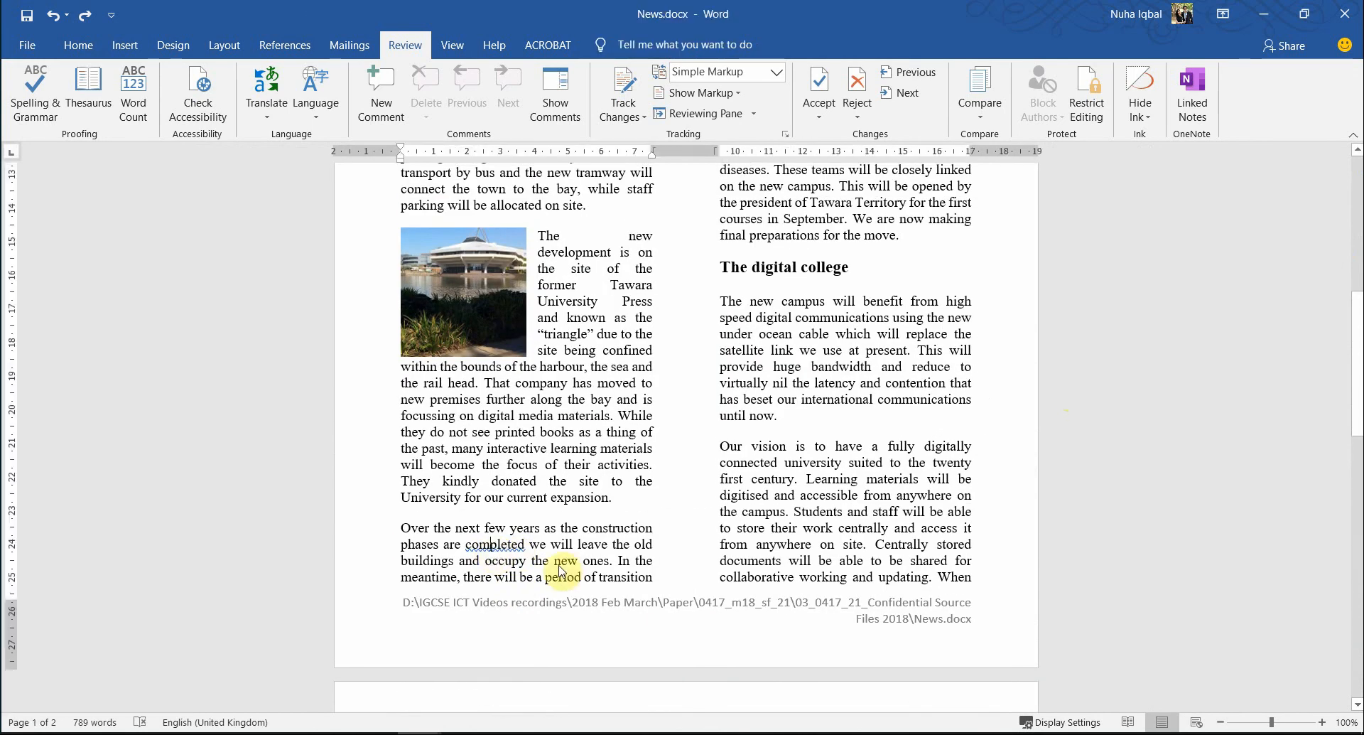
scroll(560, 568, "up", 4, "ctrl")
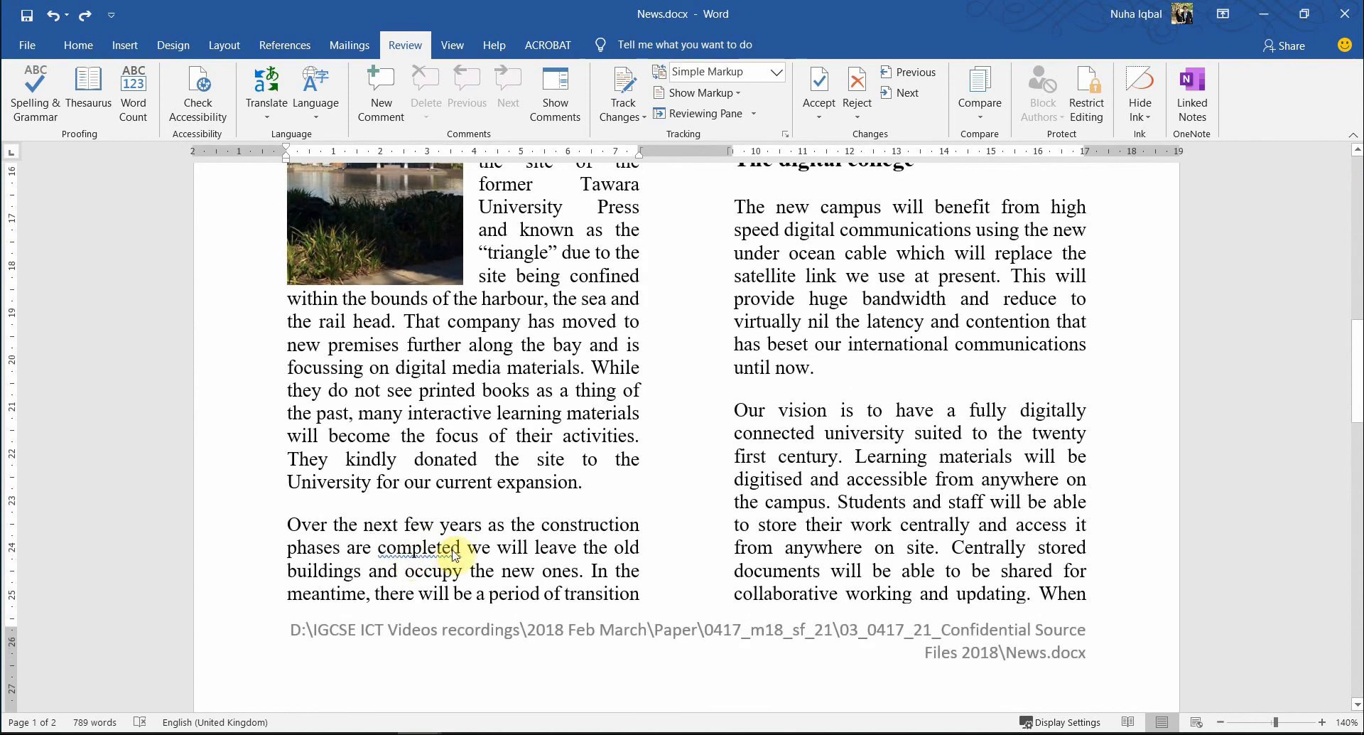
scroll(609, 511, "up", 8)
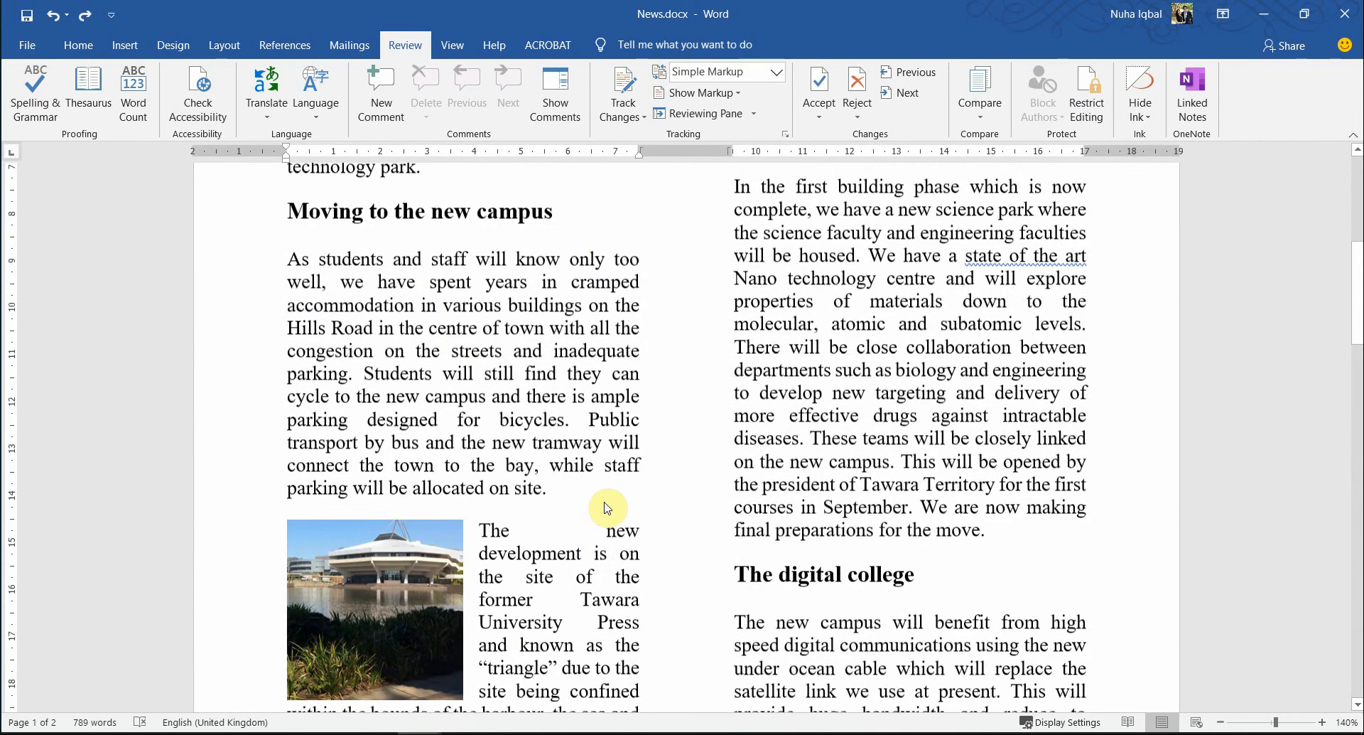
scroll(682, 501, "down", 2)
scroll(988, 338, "down", 1)
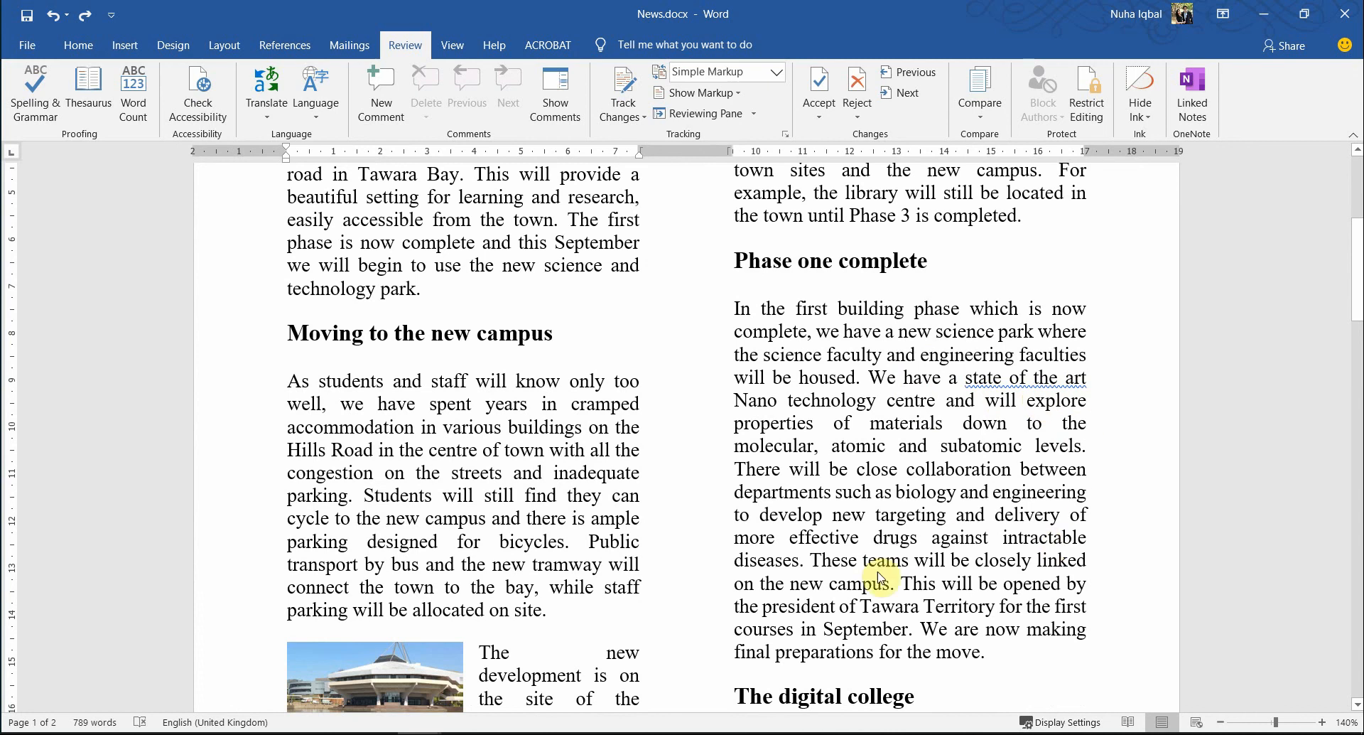
scroll(909, 640, "down", 10)
scroll(892, 606, "down", 3, "ctrl")
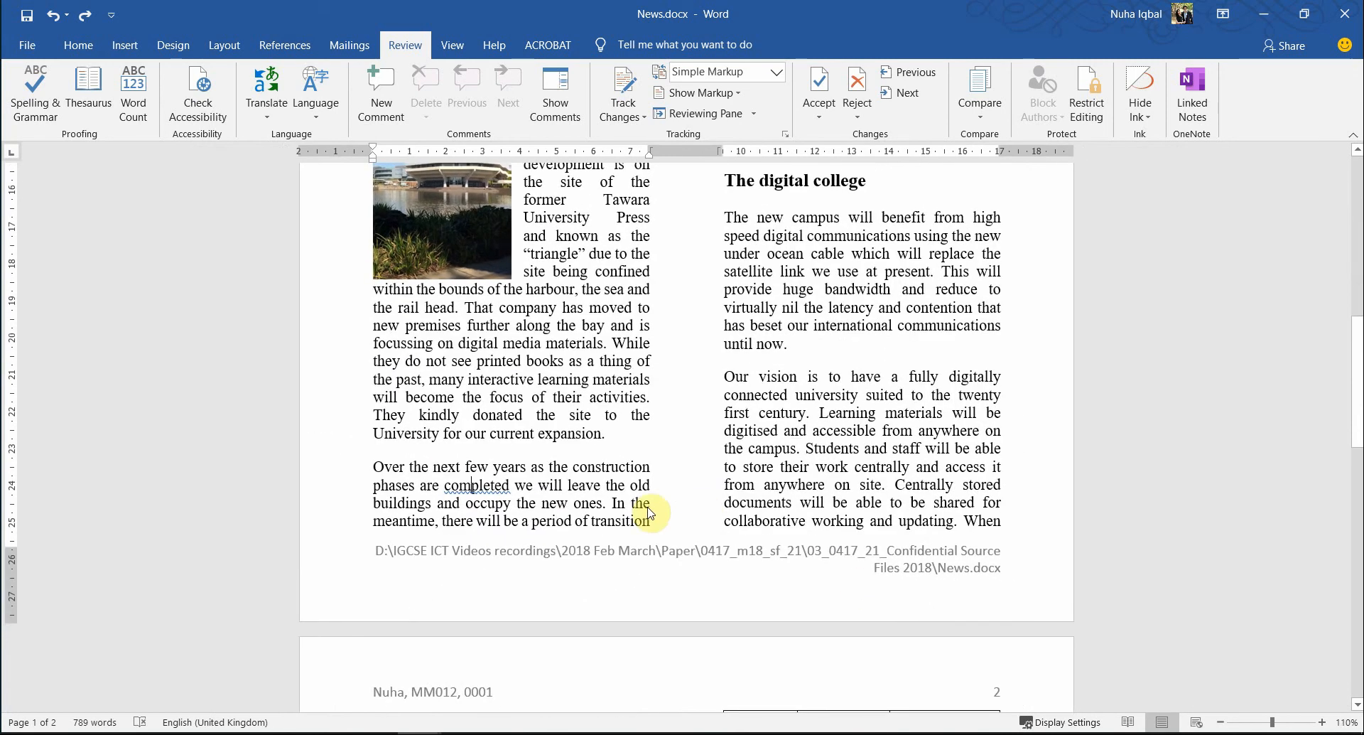
scroll(551, 524, "up", 10)
scroll(551, 523, "down", 13)
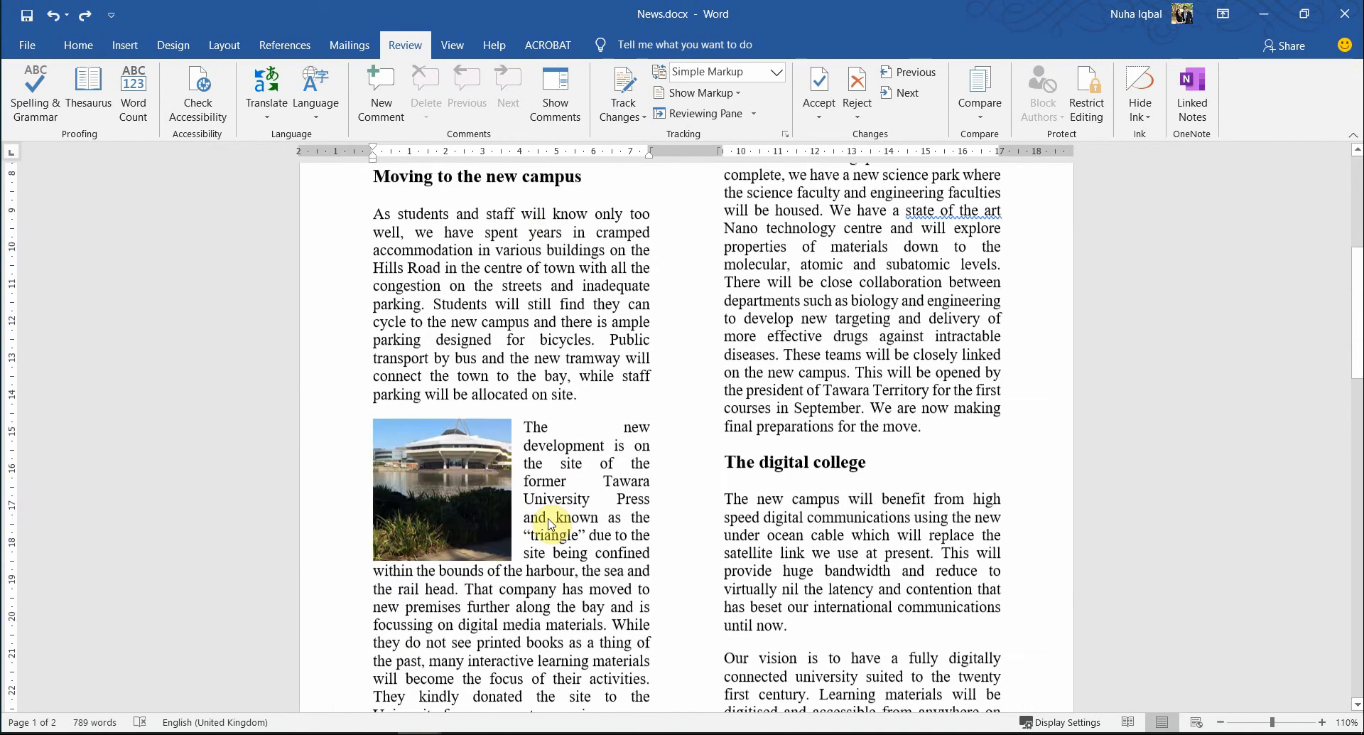
scroll(551, 524, "down", 13)
scroll(551, 523, "up", 4)
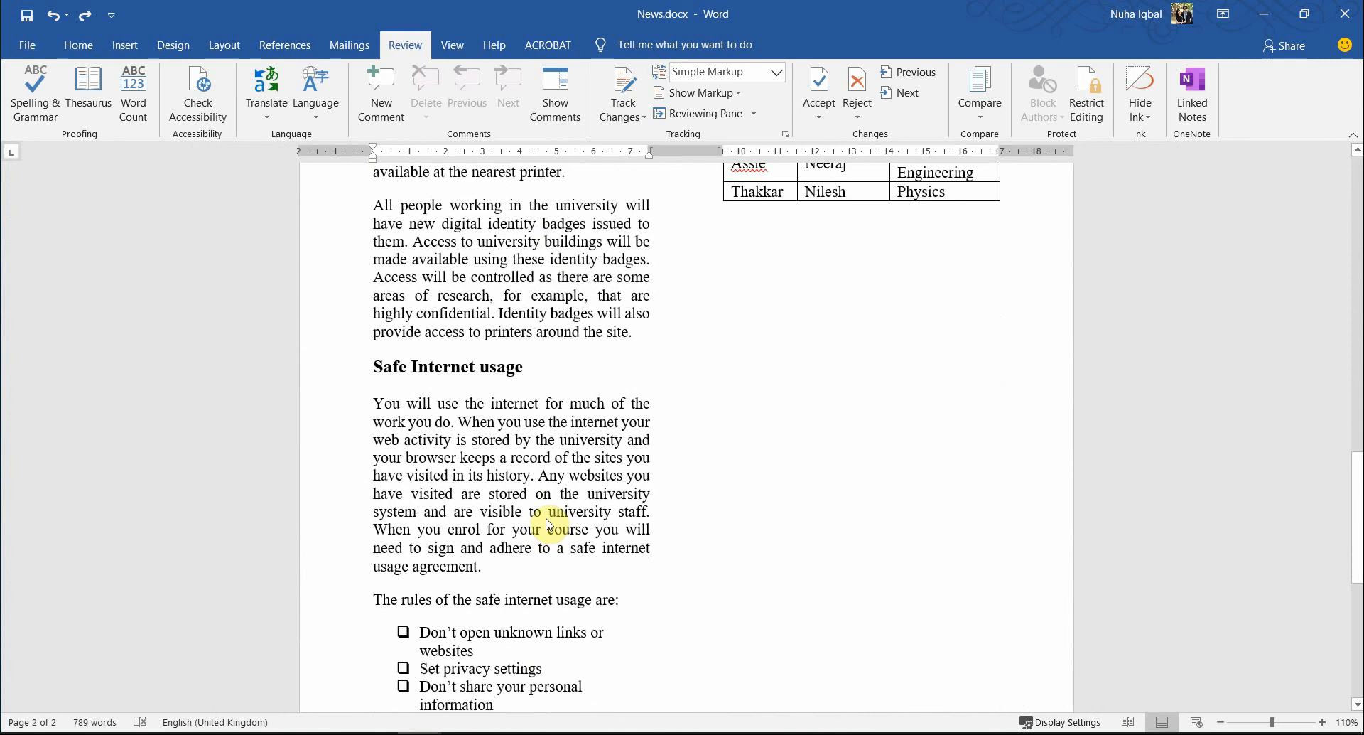
scroll(549, 524, "down", 6)
key("alt+Tab")
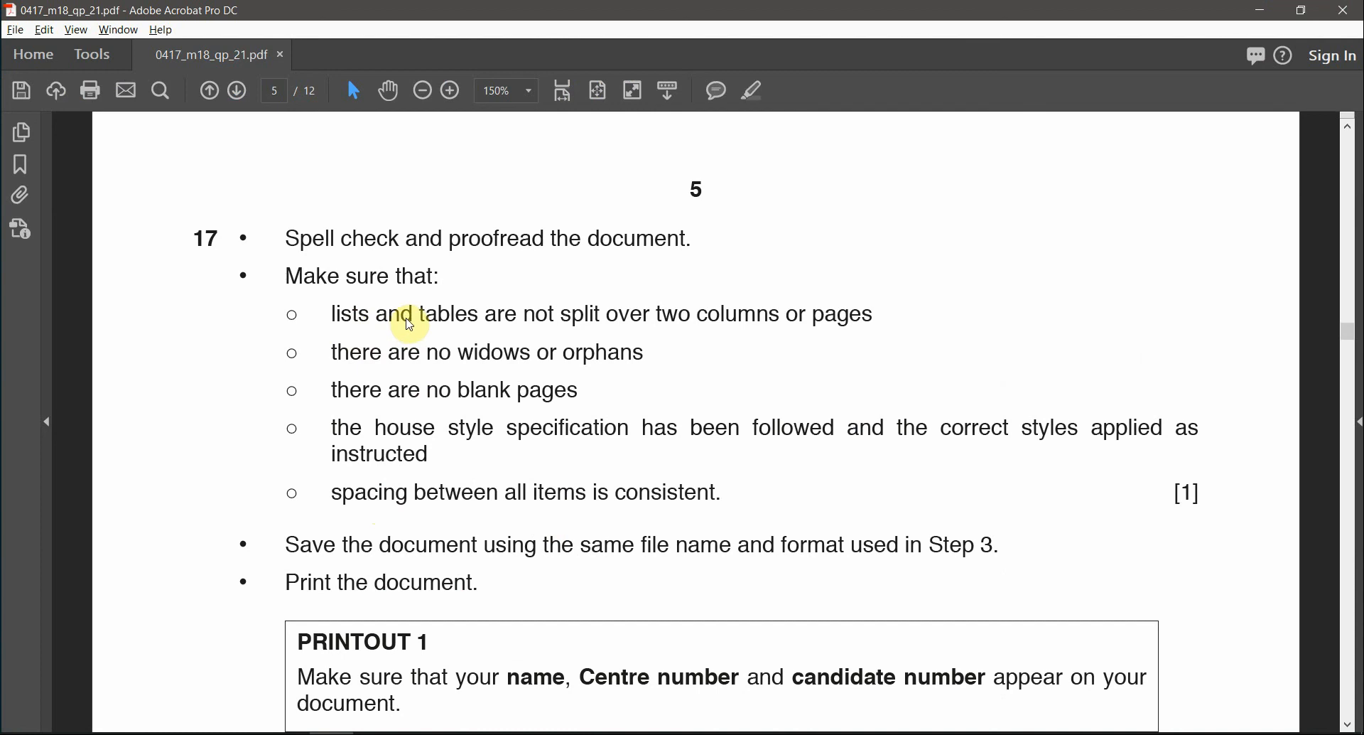
left_click_drag(410, 324, 788, 344)
key("alt+Tab")
scroll(717, 491, "up", 5)
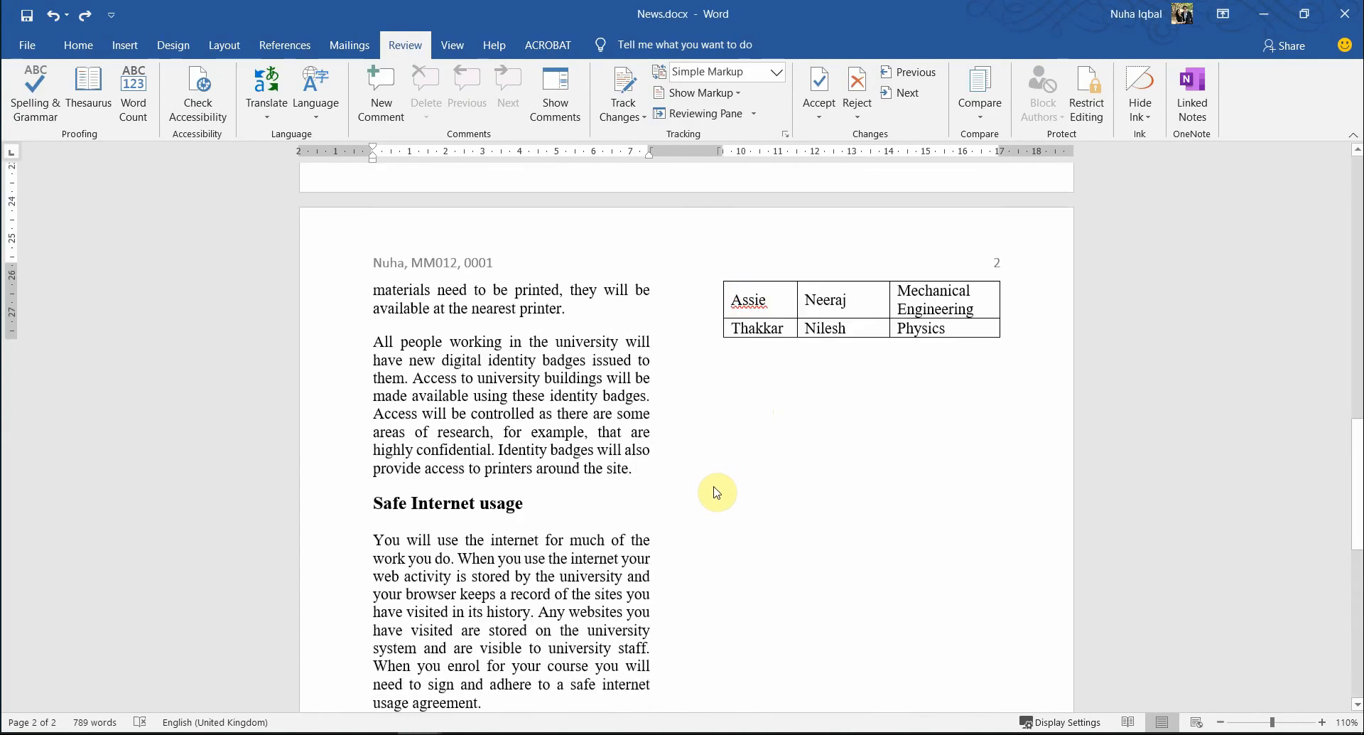
scroll(716, 491, "up", 12)
scroll(702, 490, "down", 2)
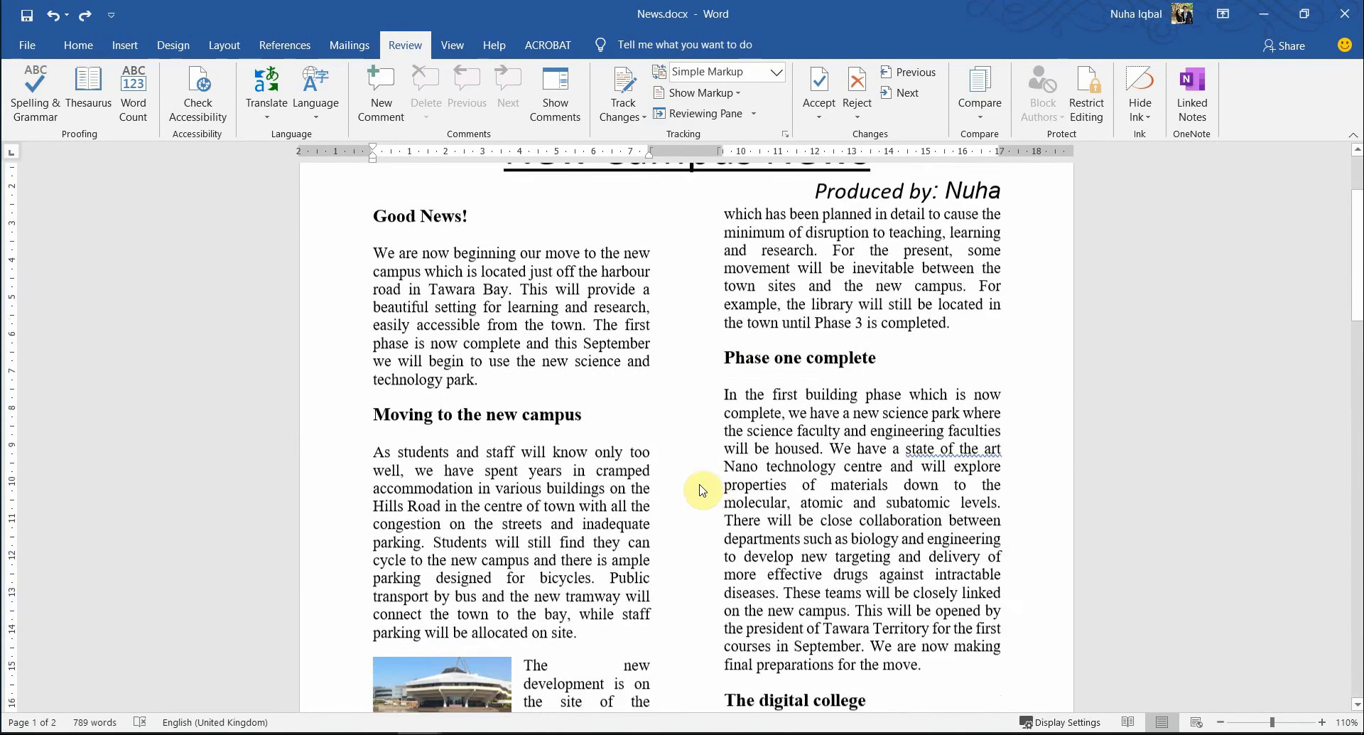
scroll(702, 490, "down", 13)
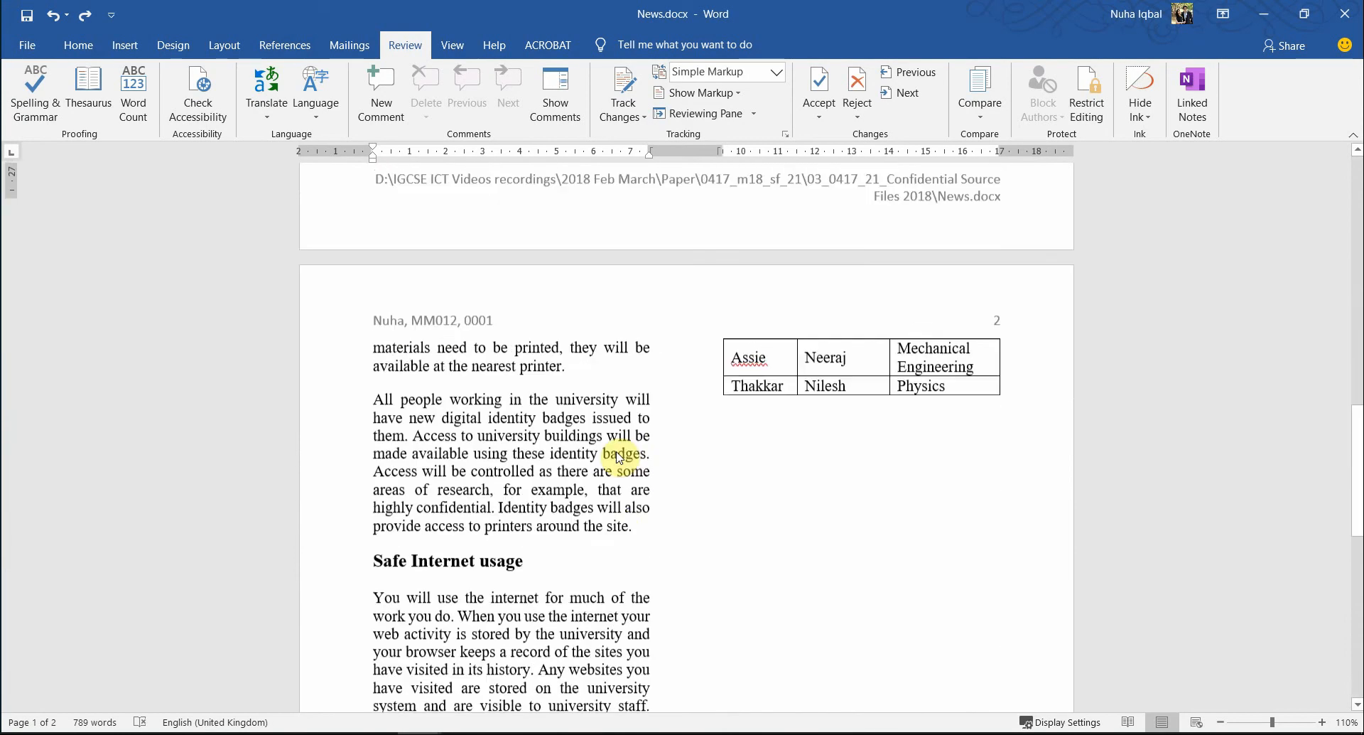
scroll(619, 456, "down", 12)
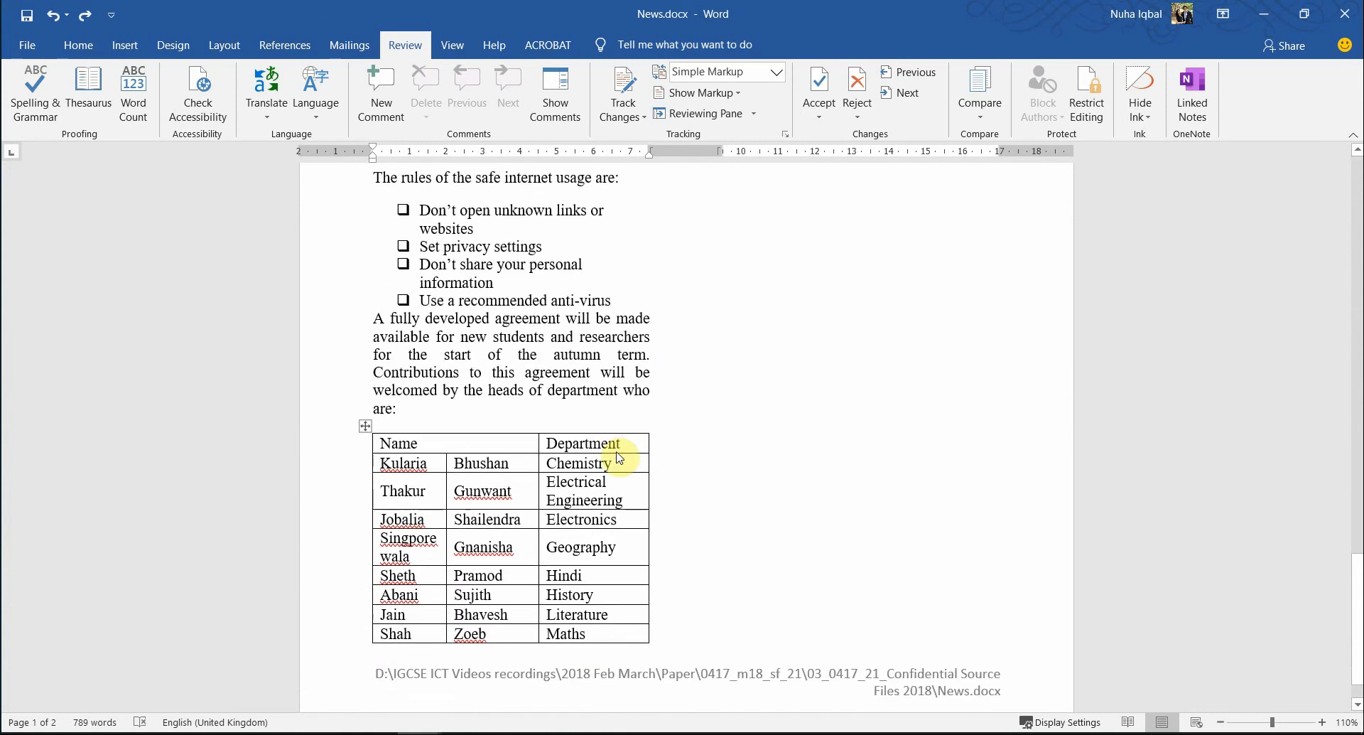
left_click(423, 432)
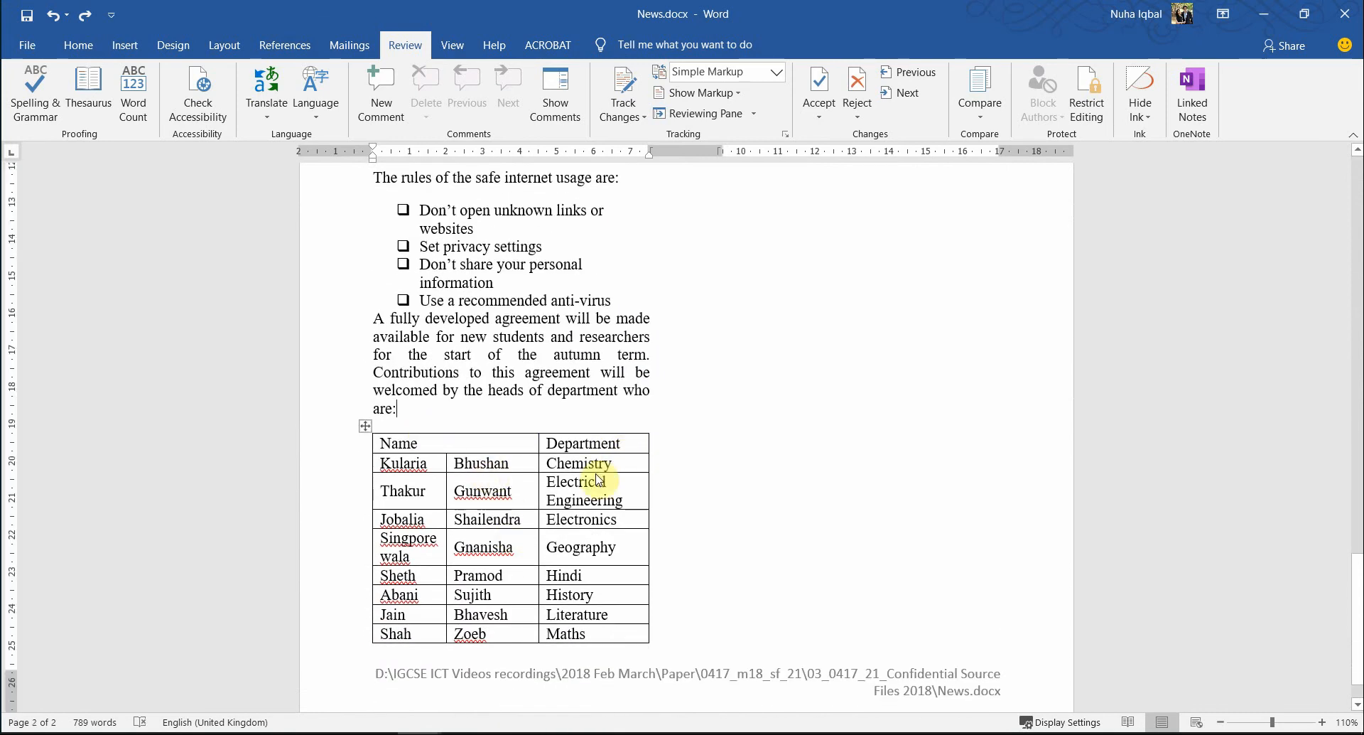
scroll(688, 493, "up", 12)
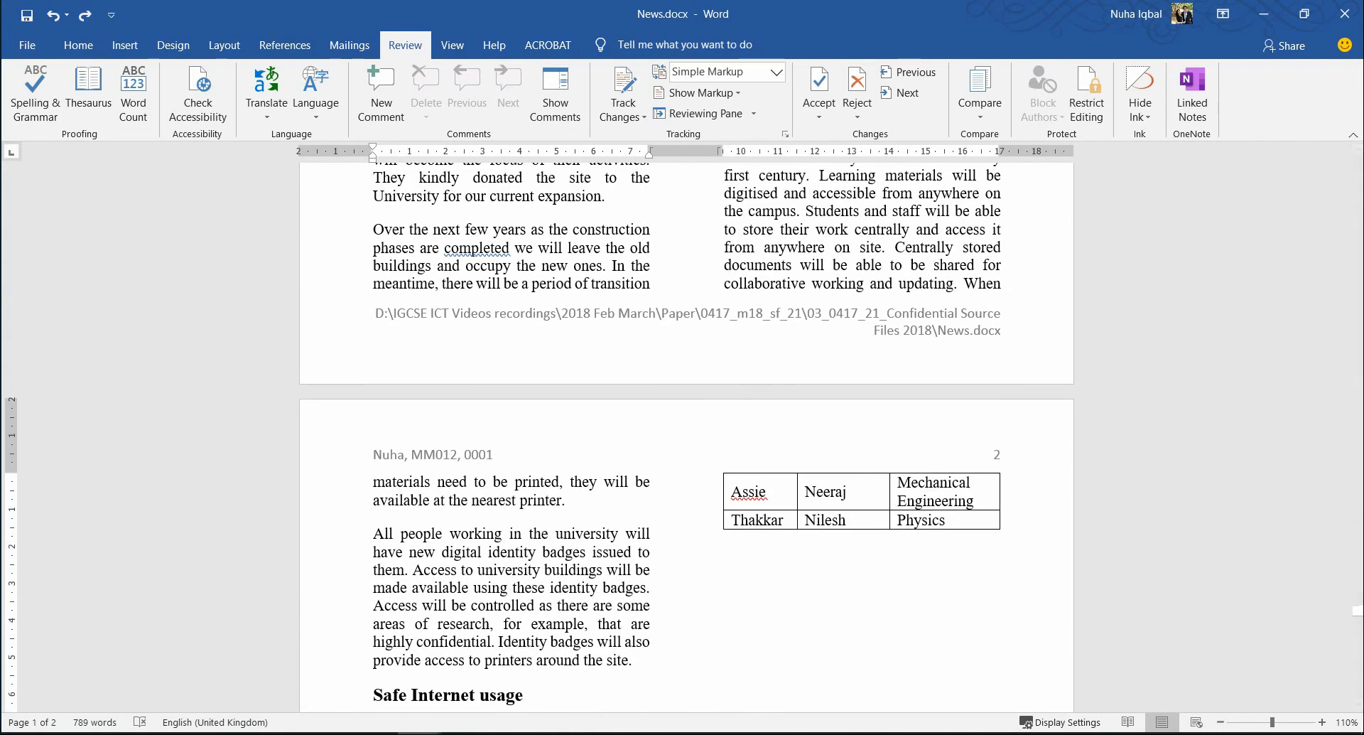
scroll(661, 567, "down", 3)
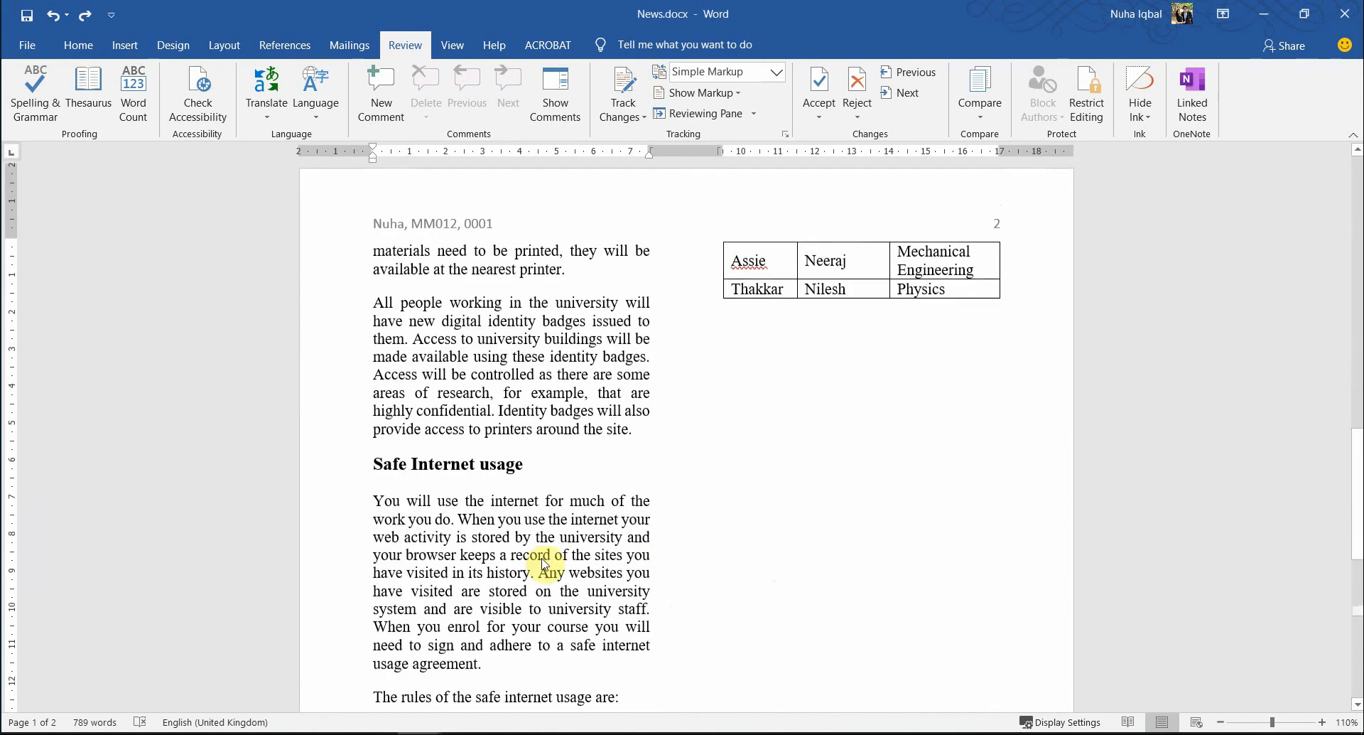
scroll(544, 564, "down", 6)
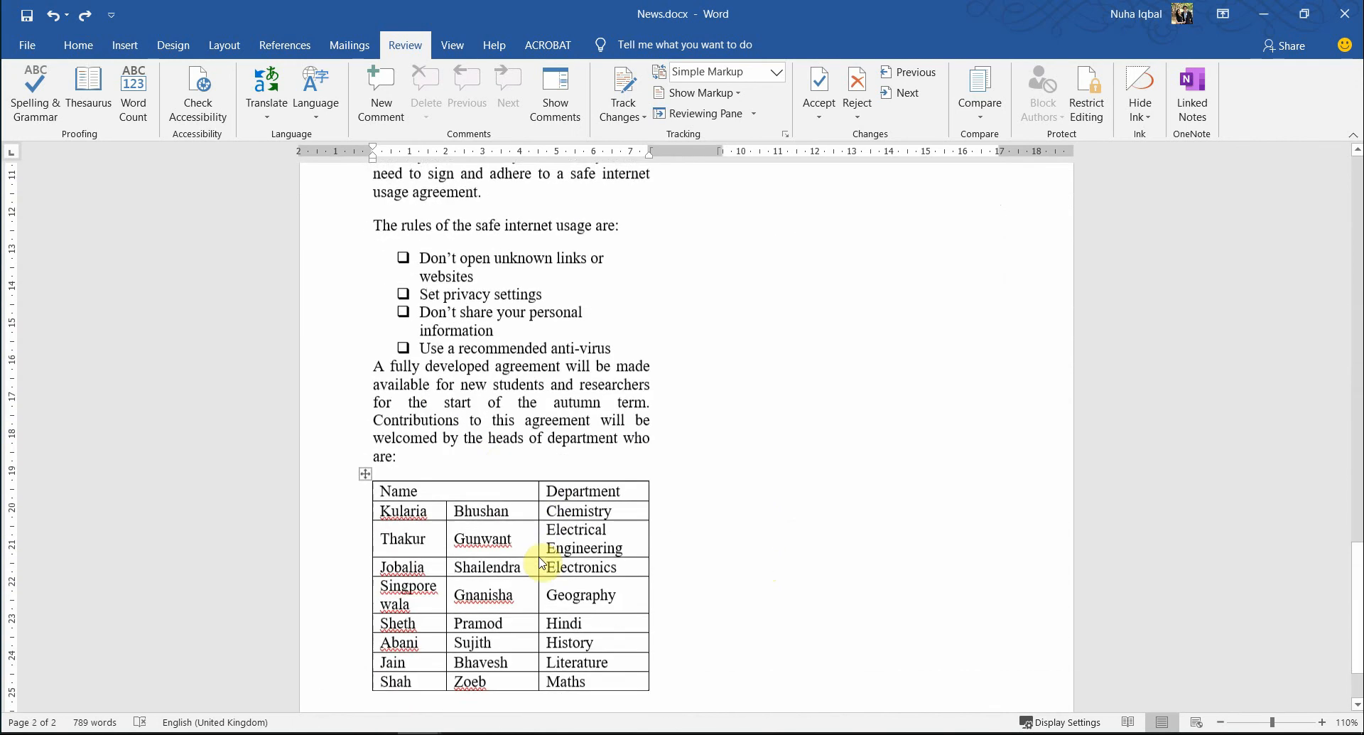
scroll(522, 533, "up", 9)
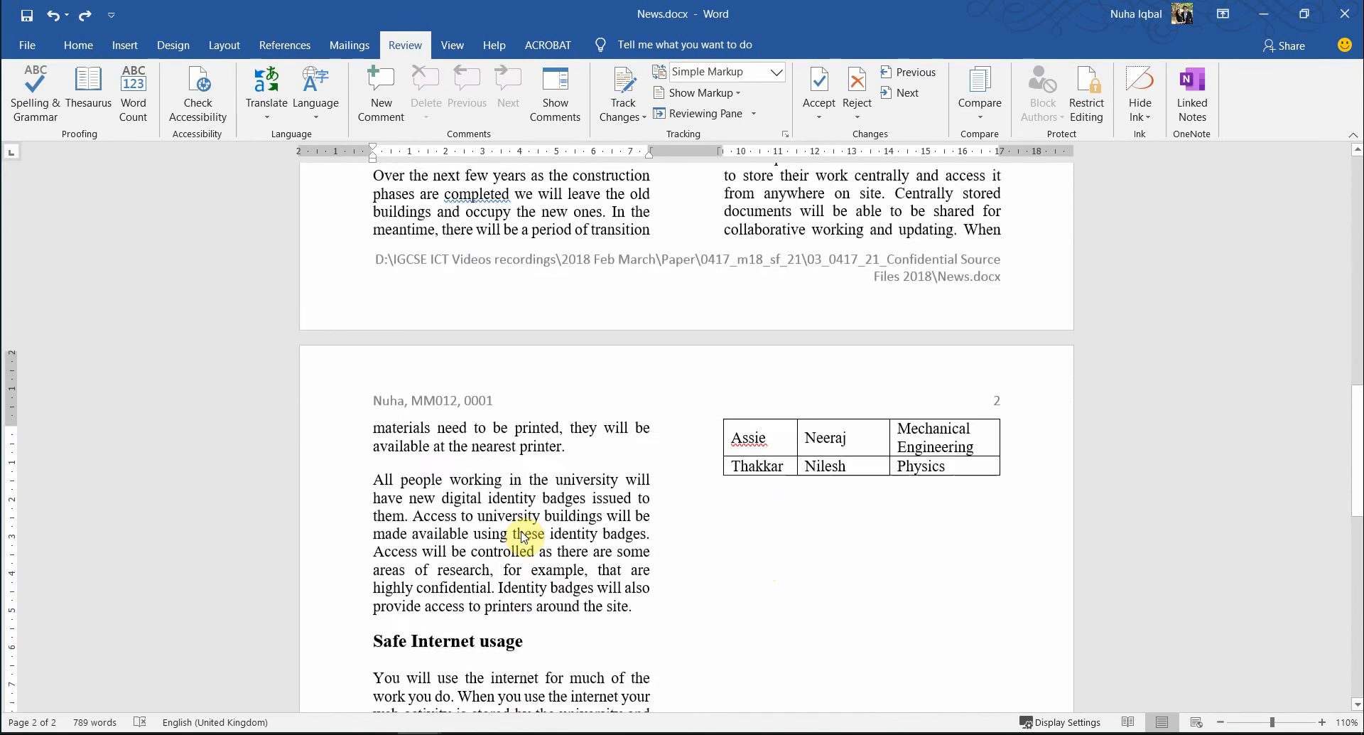
scroll(523, 538, "down", 9)
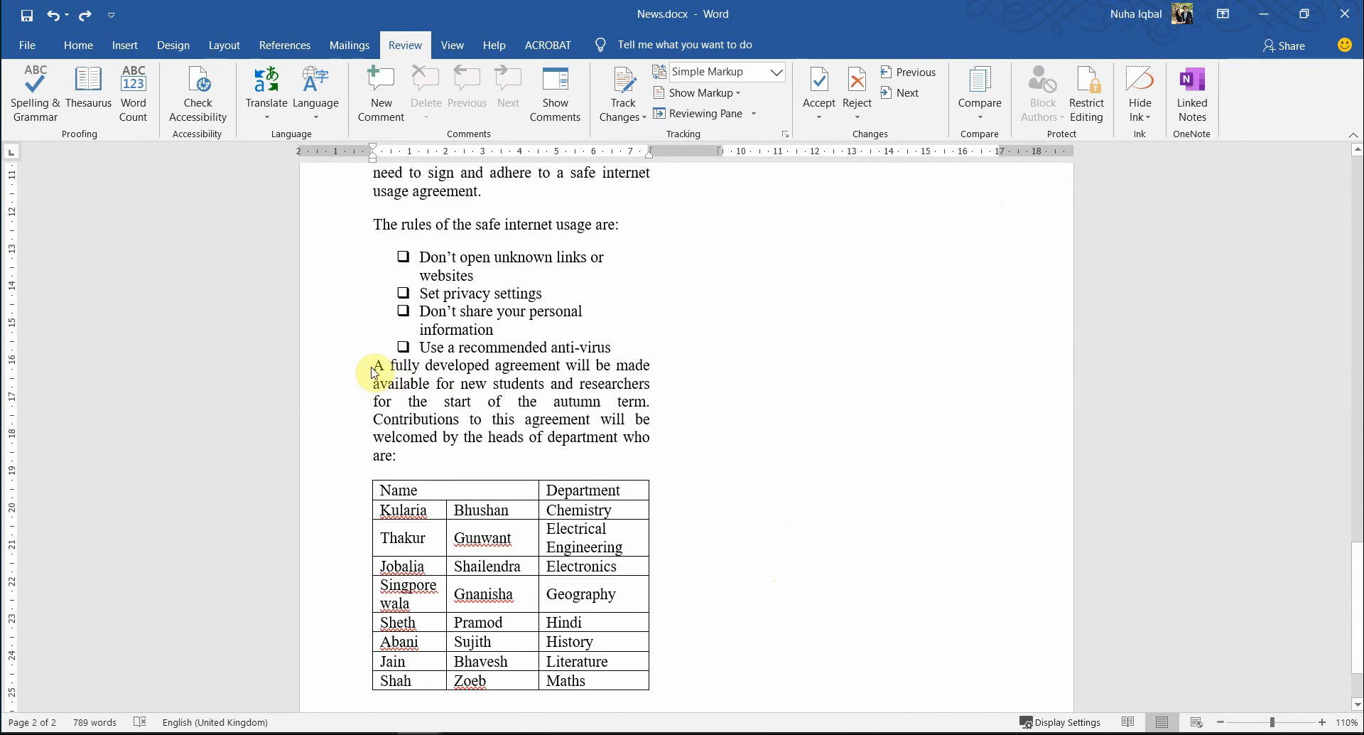
key("Return")
key("Return")
key("Return")
key("Return")
key("Return")
key("Return")
key("Return")
key("Return")
key("Return")
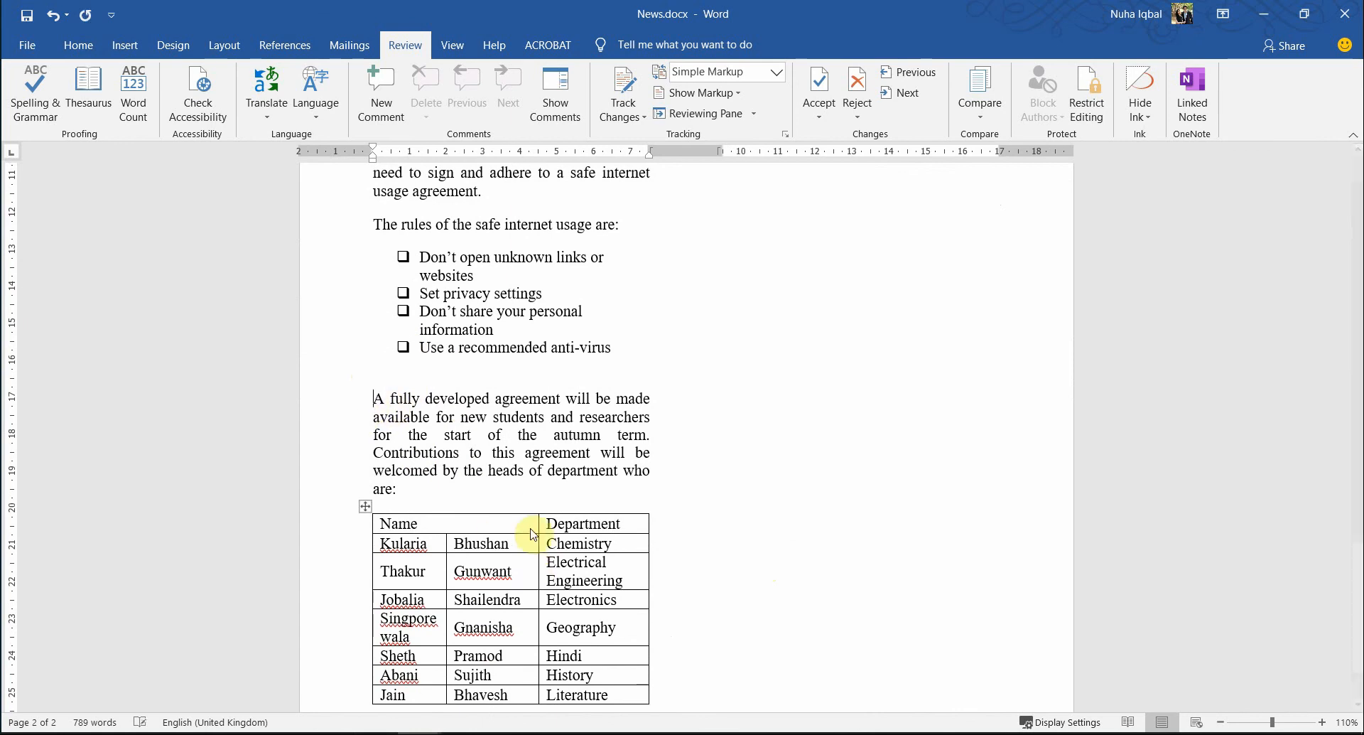
key("Return")
key("Return")
key("Return")
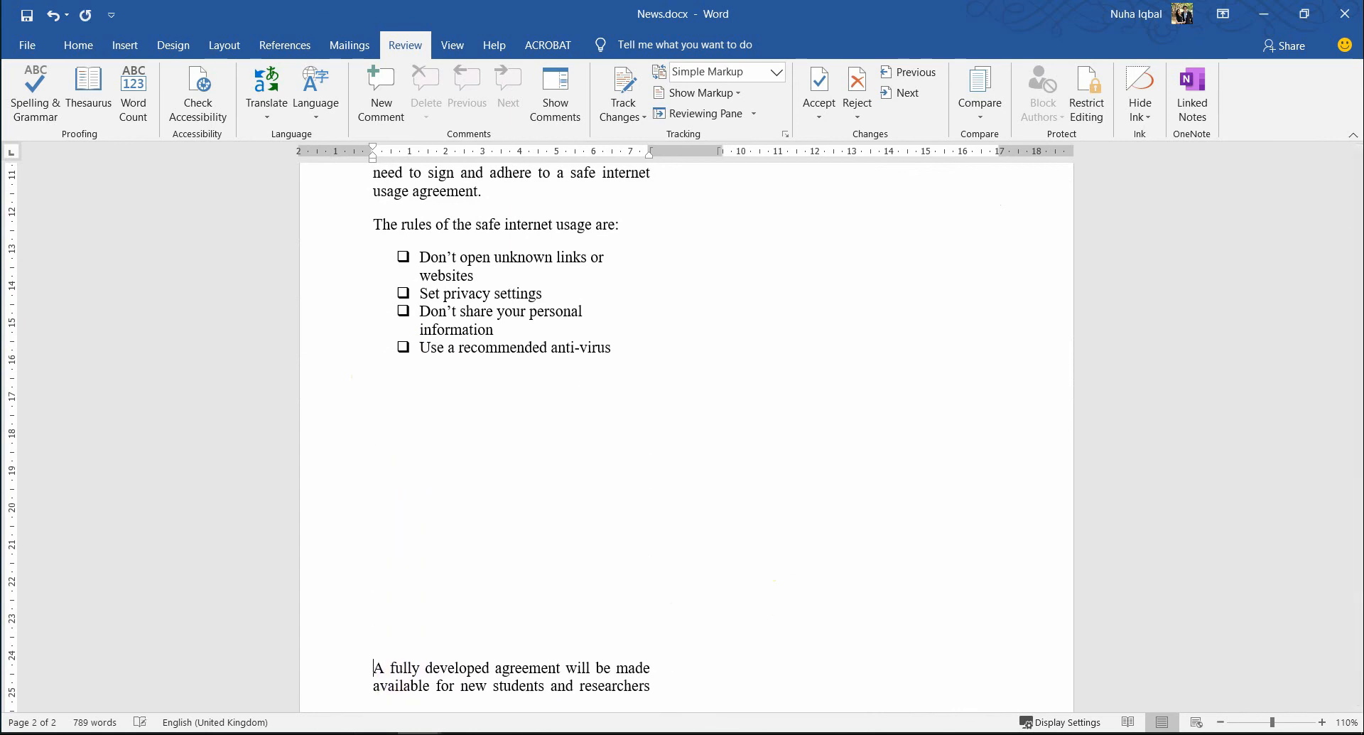
scroll(624, 345, "down", 4, "ctrl")
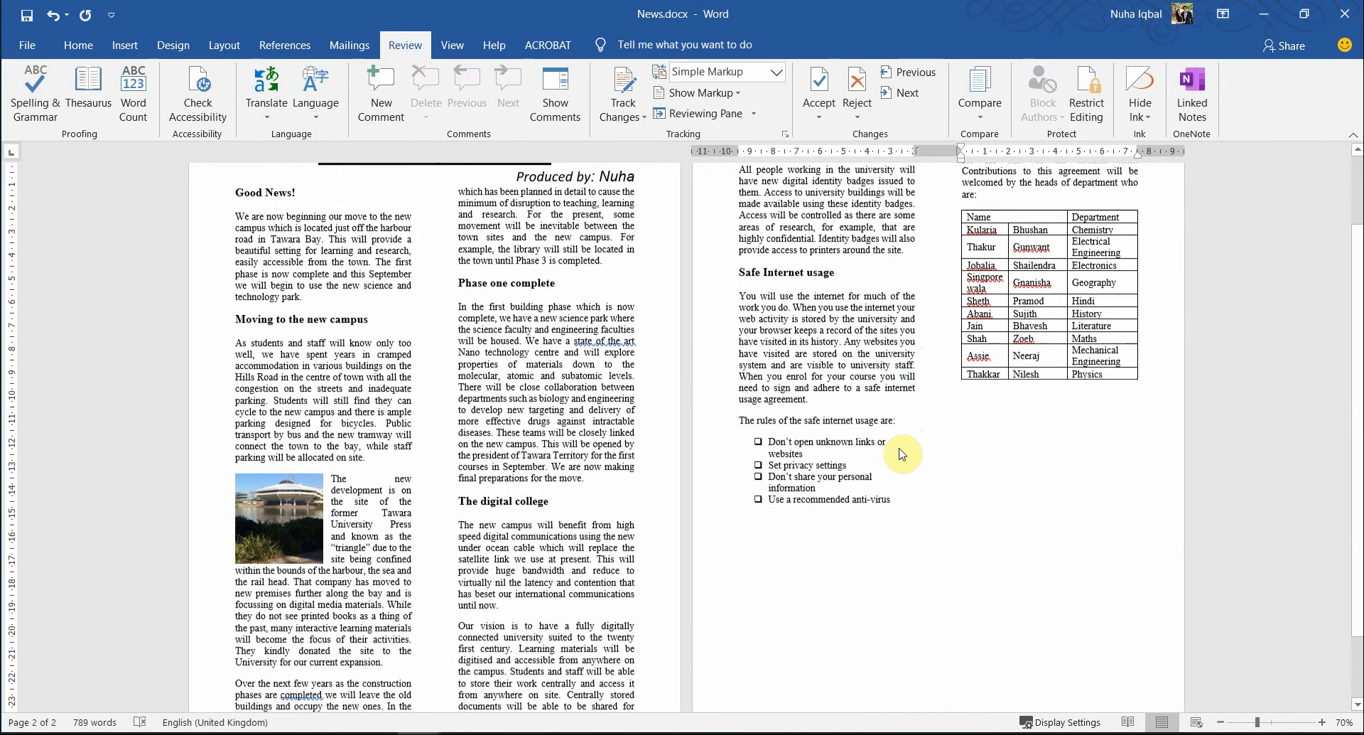
key("alt+Tab")
key("alt+Tab")
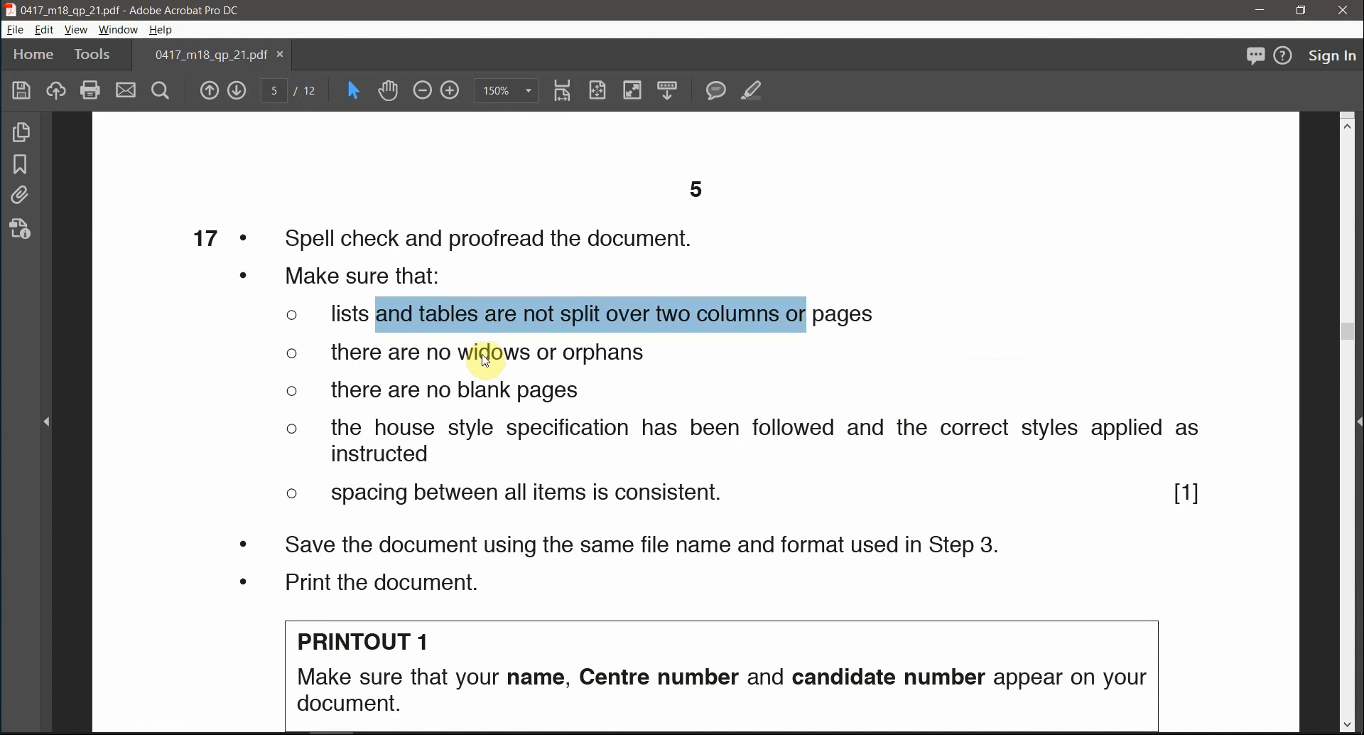
left_click_drag(460, 353, 645, 353)
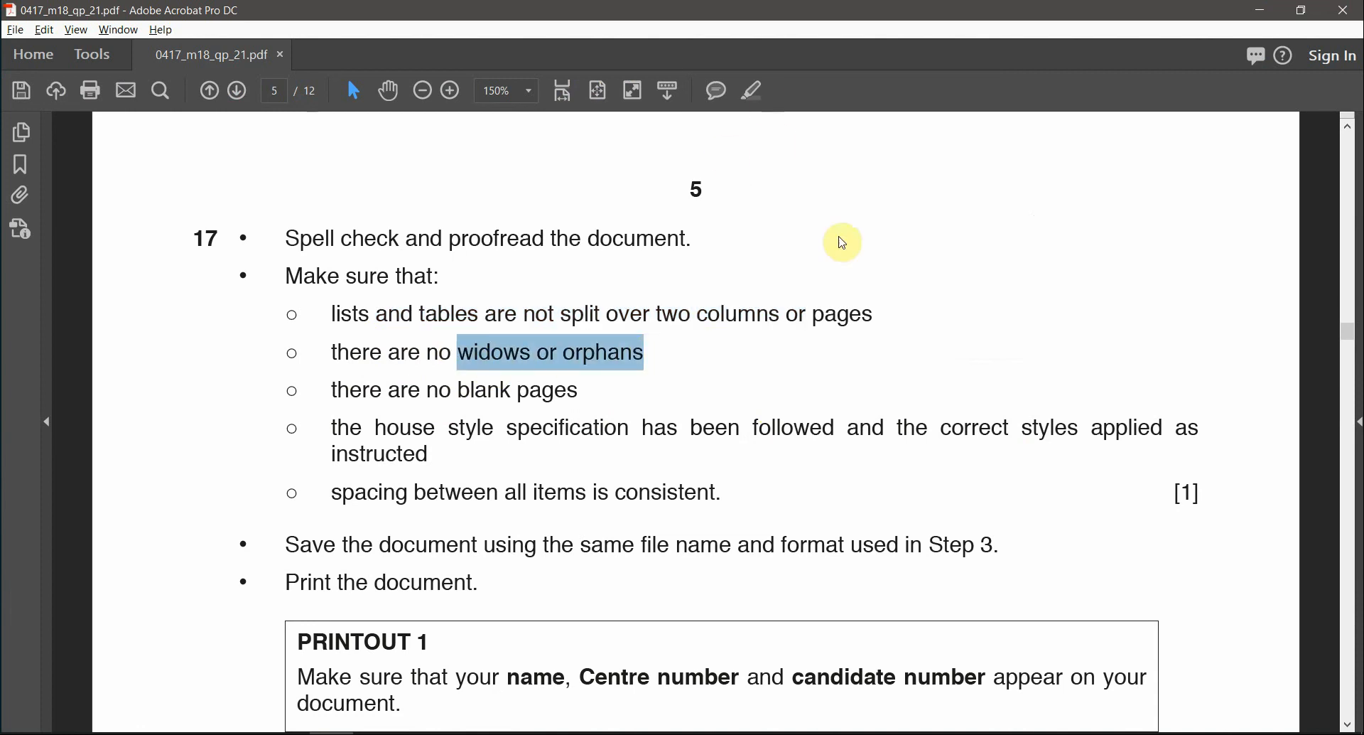
key("alt+Tab")
scroll(796, 433, "down", 3)
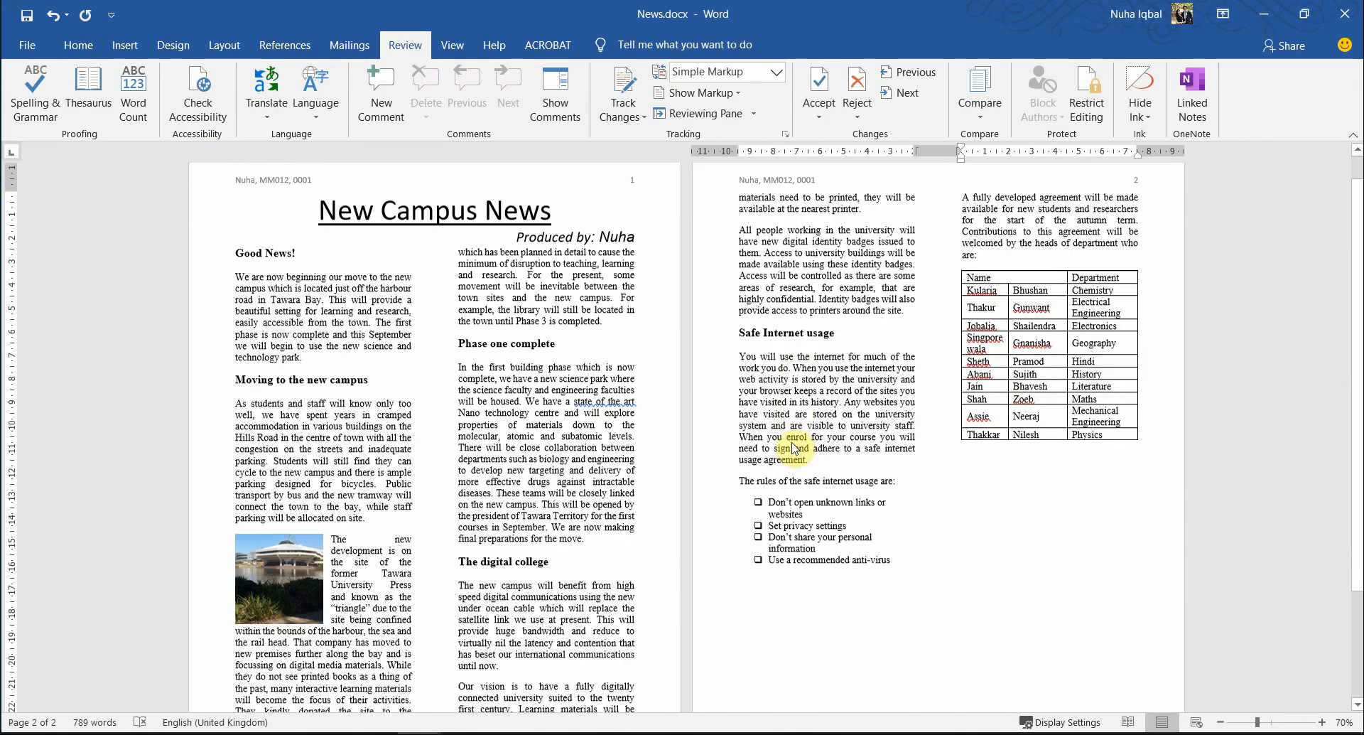
- Scroll through News.docx from the title to review both pages
scroll(727, 416, "up", 2)
double_click(273, 254)
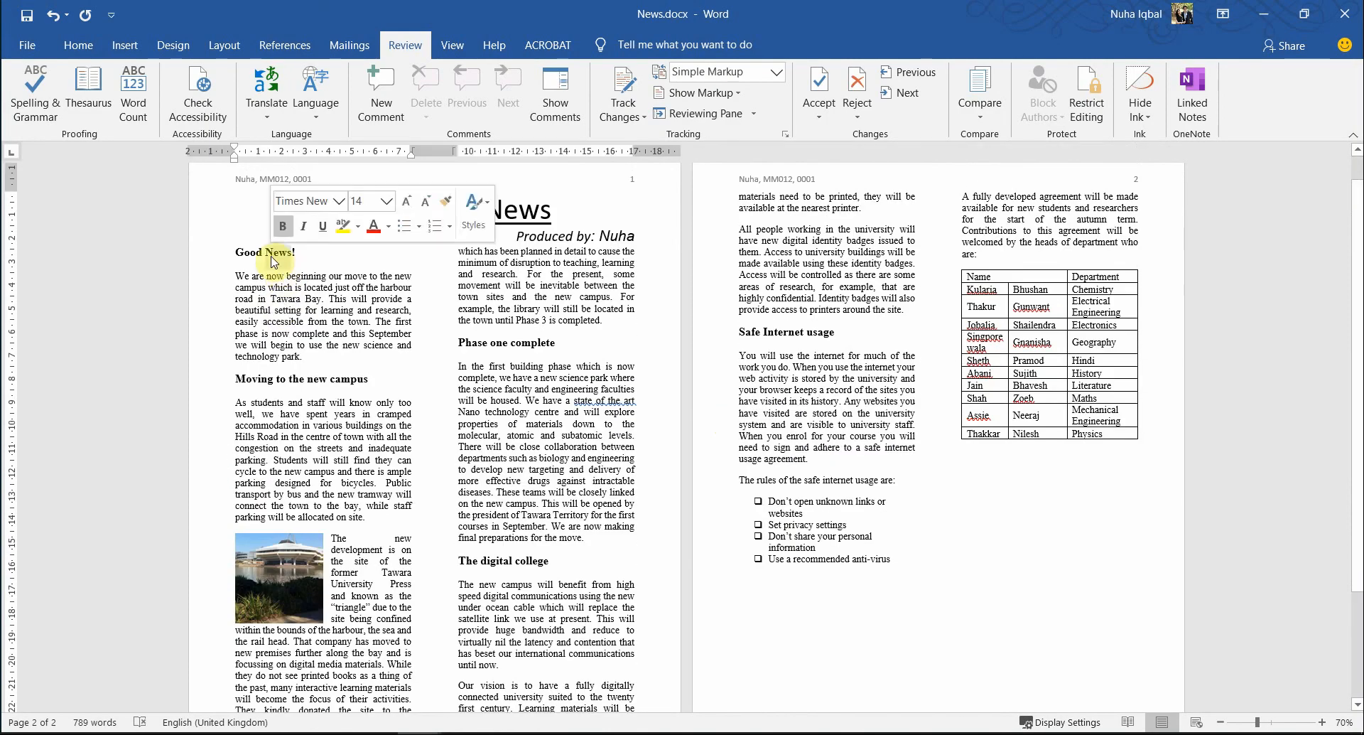
left_click(277, 301)
scroll(299, 574, "down", 10)
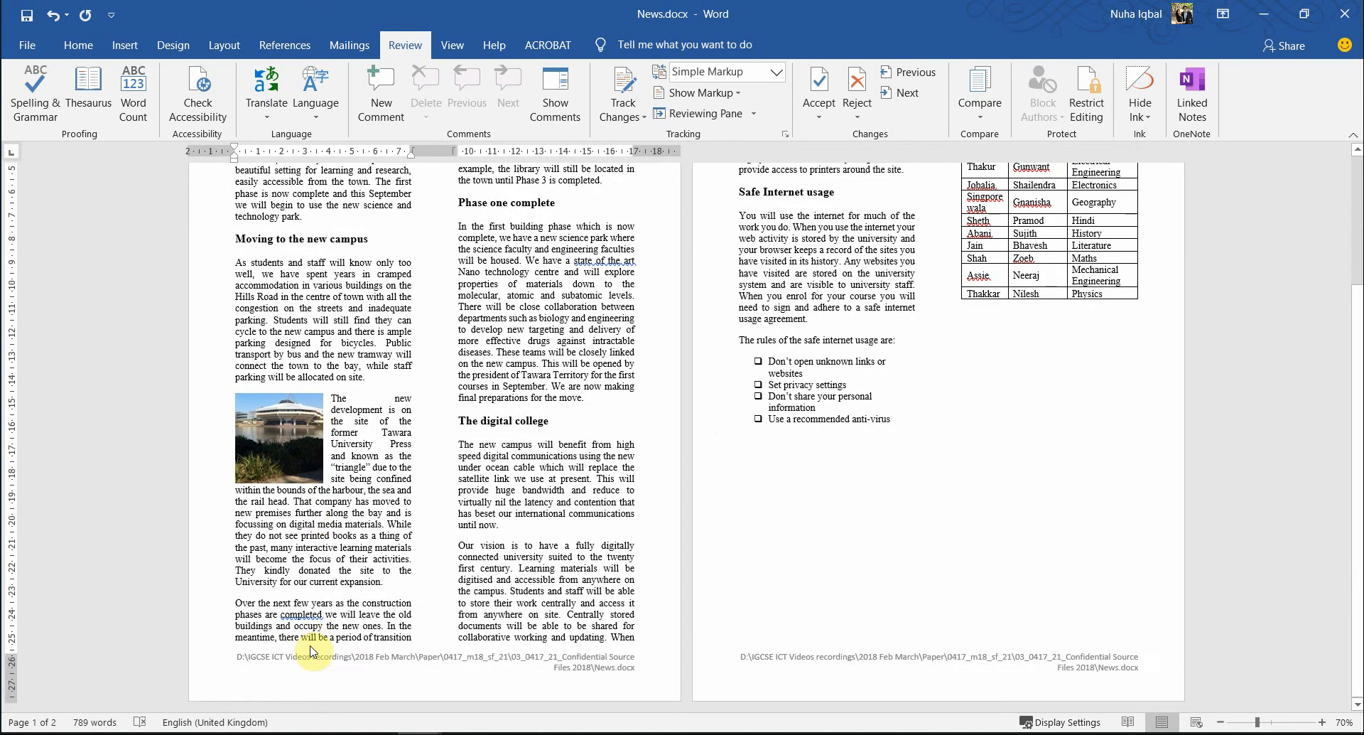
scroll(313, 652, "up", 10)
scroll(724, 639, "down", 5)
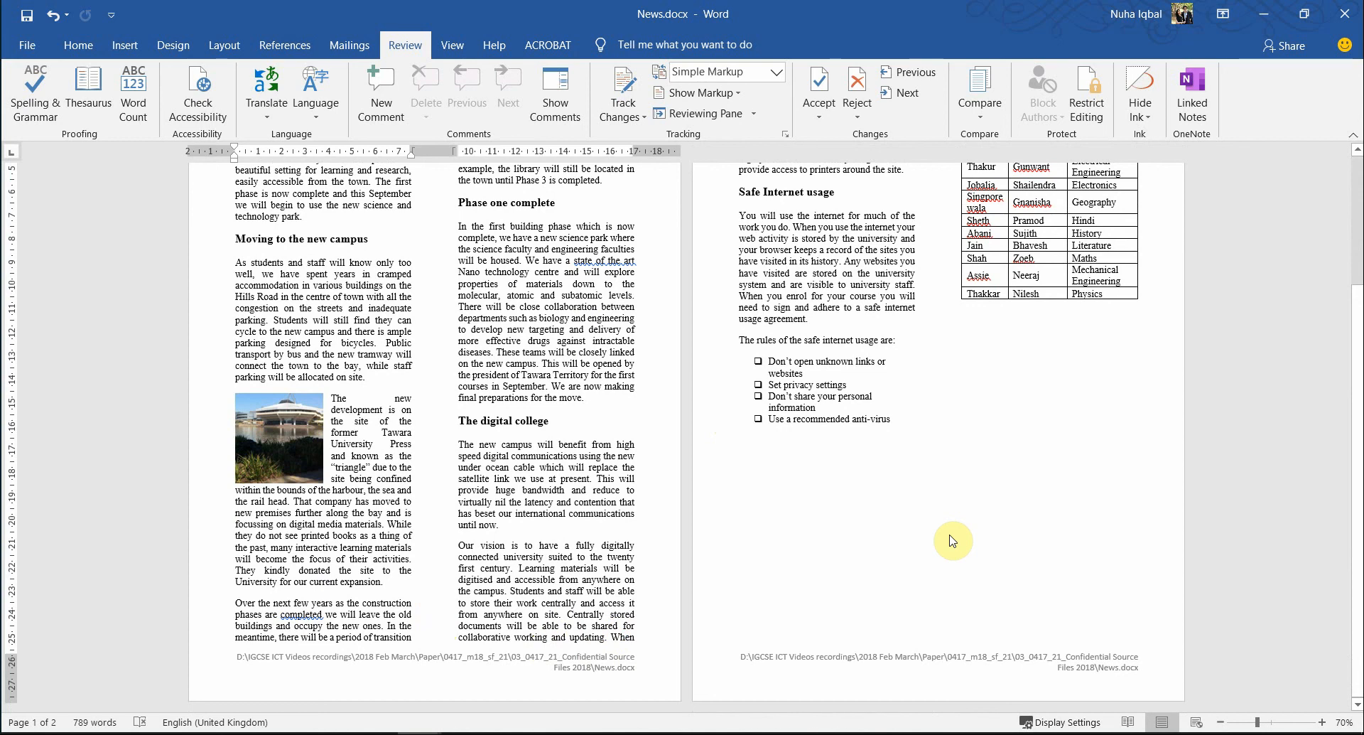
scroll(952, 540, "up", 5)
- Reread question 17 in the PDF, then place the cursor in page 1's second column on the Home tab
key("alt+Tab")
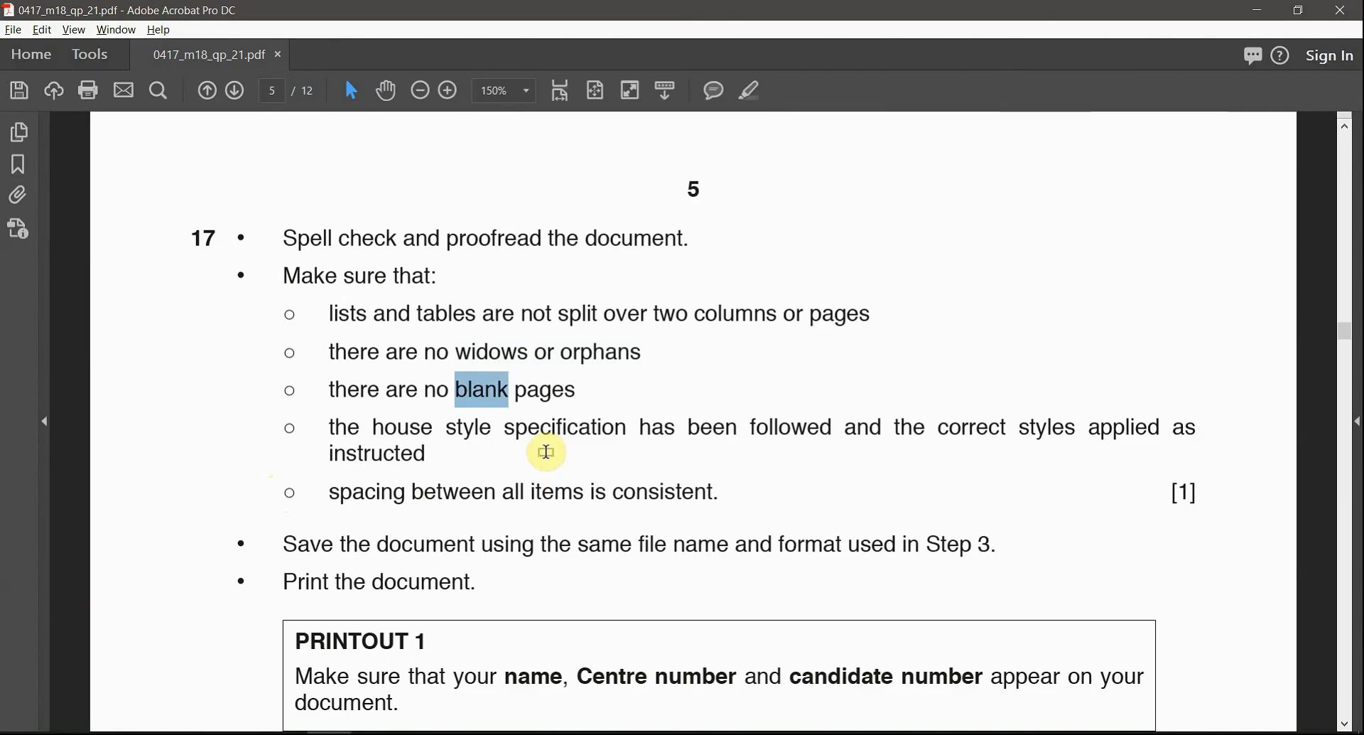
key("alt+Tab")
scroll(769, 347, "up", 3)
scroll(773, 345, "down", 4)
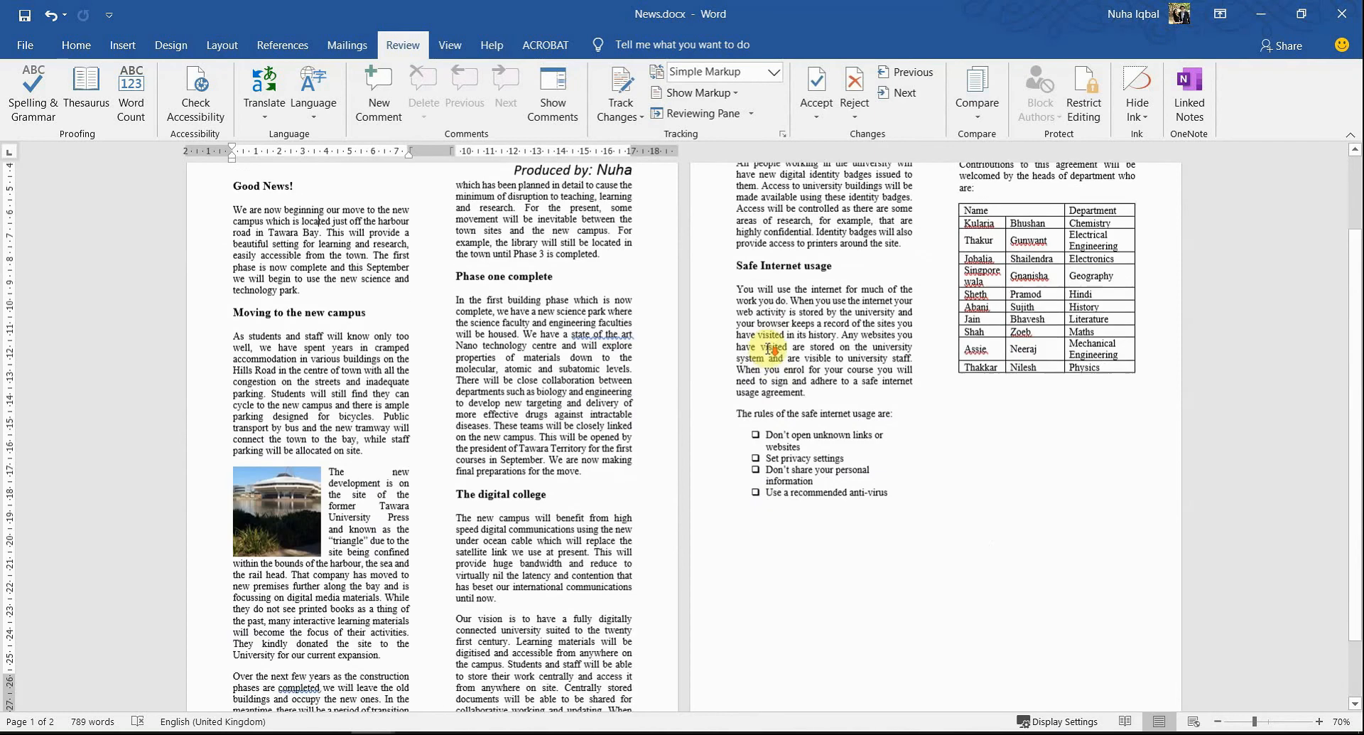
key("alt+Tab")
key("Tab")
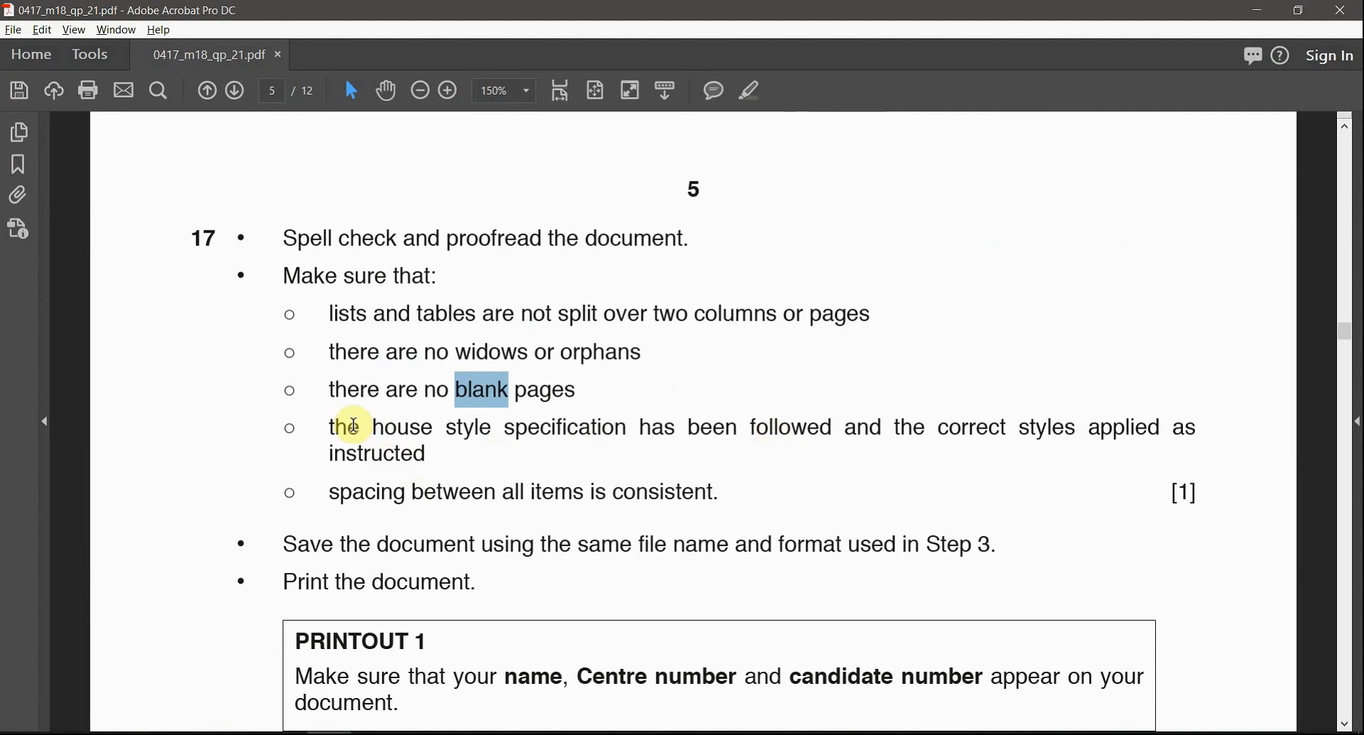
key("alt+Tab")
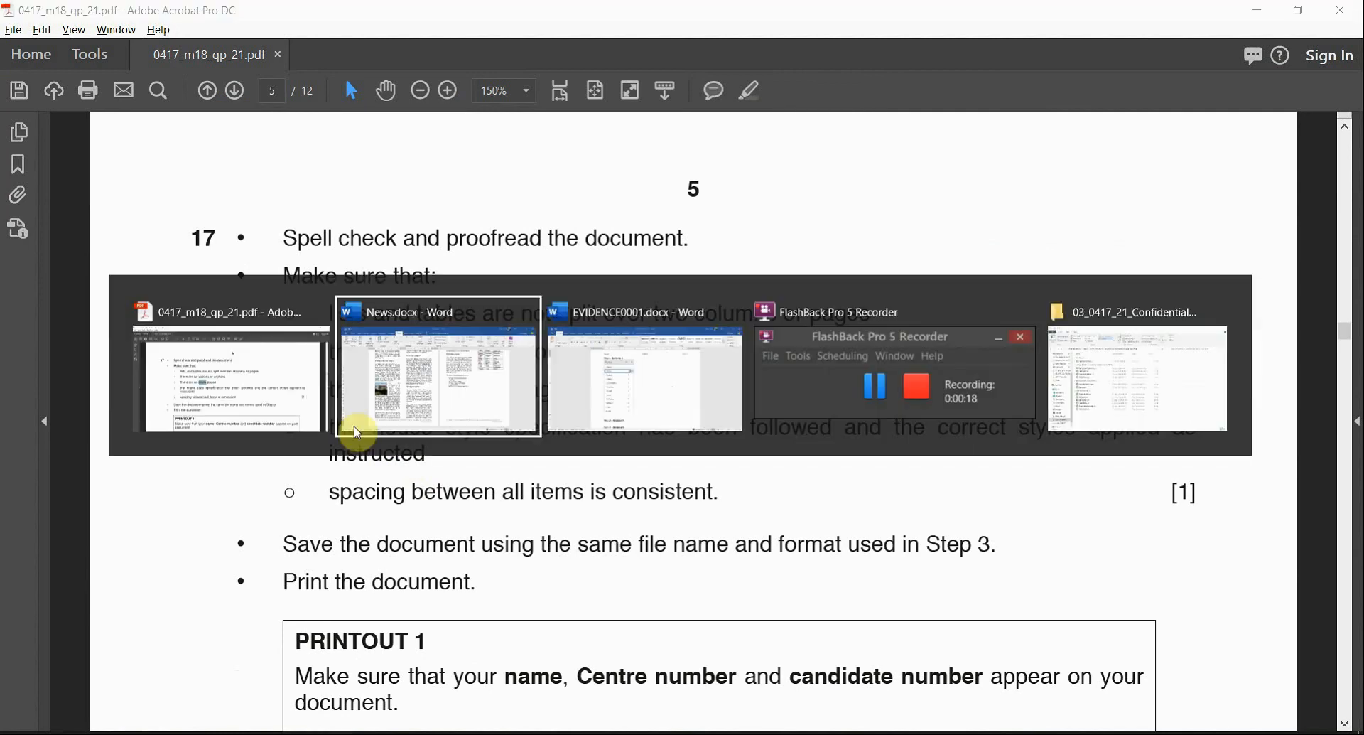
left_click(357, 432)
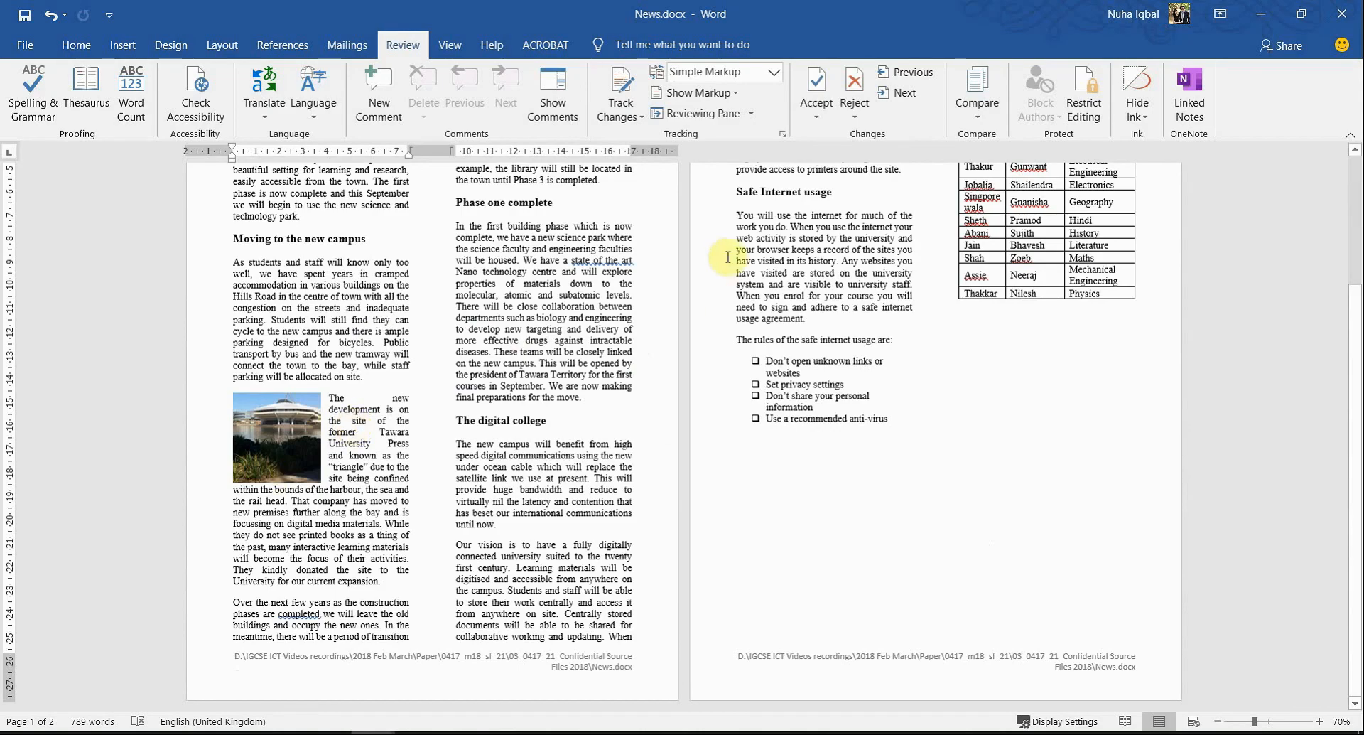
left_click(471, 371)
left_click(78, 45)
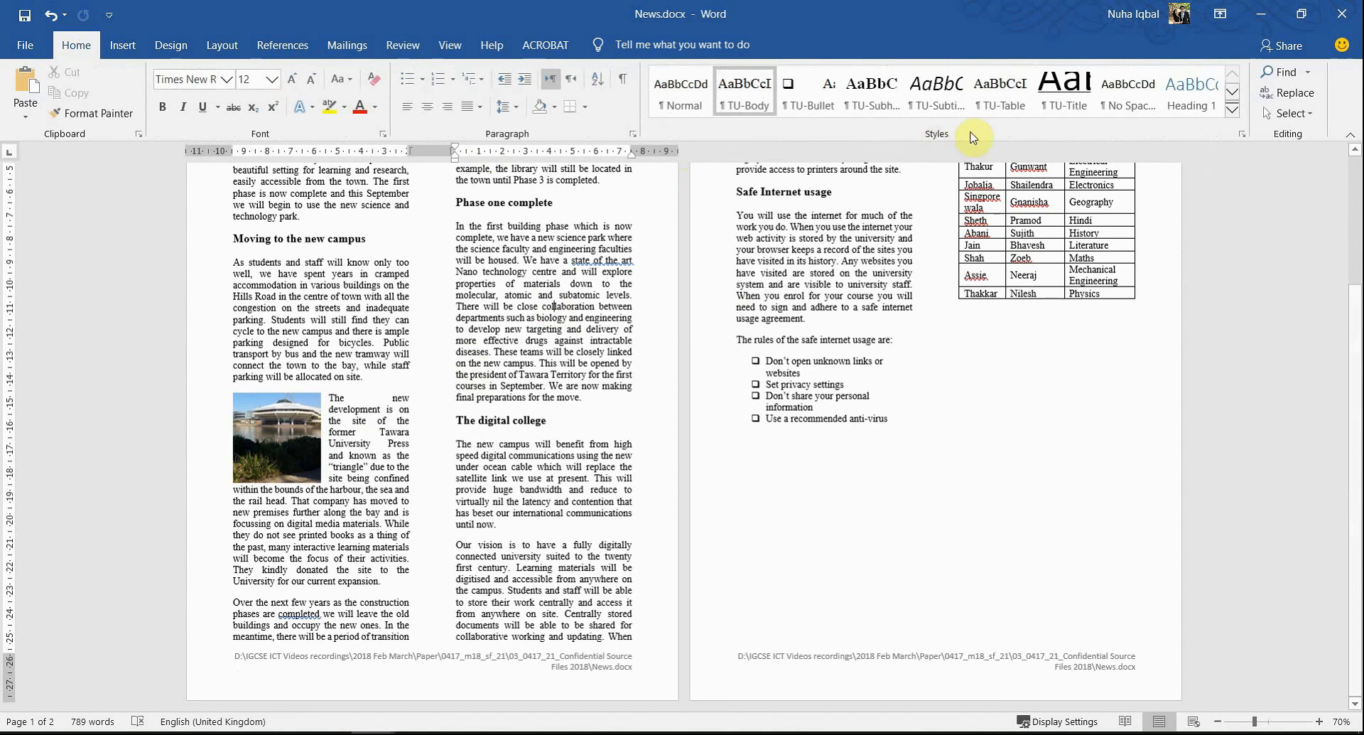
- Open the Styles pane and confirm 'Moving to the new campus' uses TU-Subheading
left_click(1245, 136)
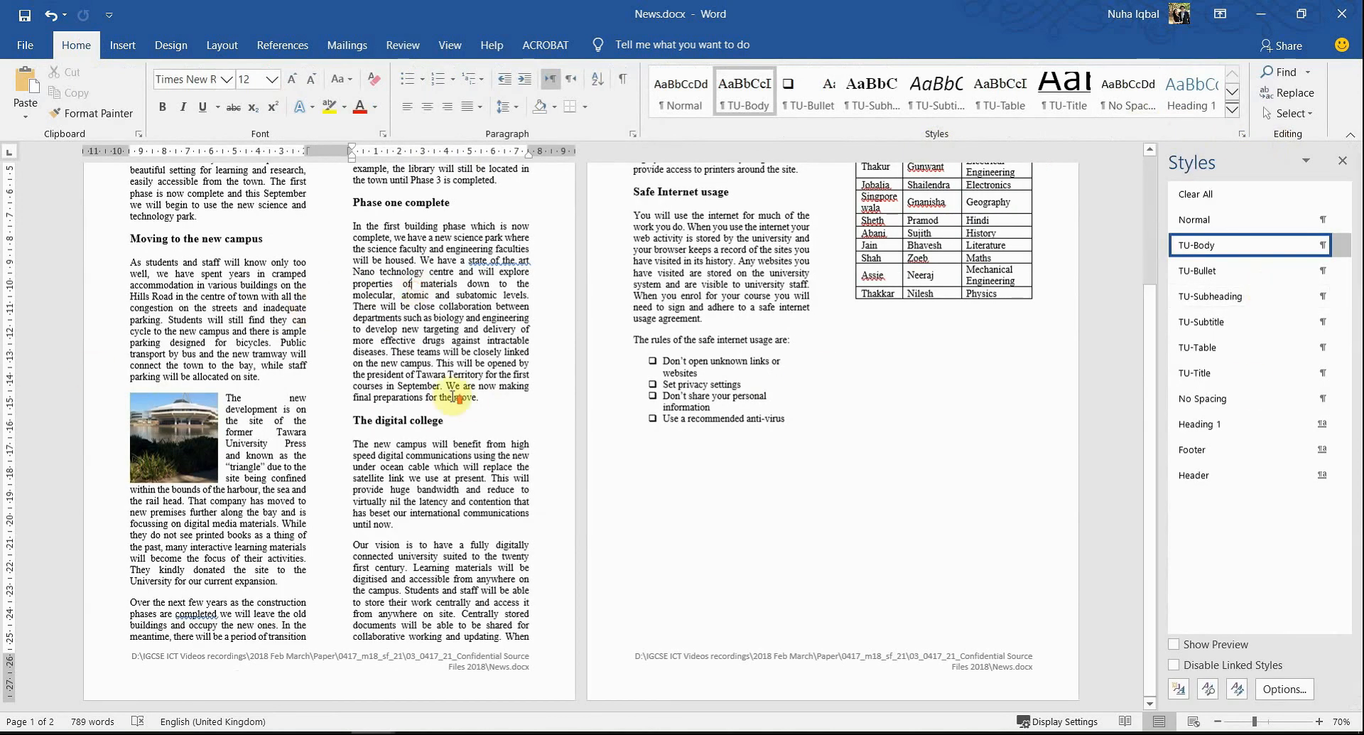
scroll(453, 396, "up", 3)
key("alt+Tab")
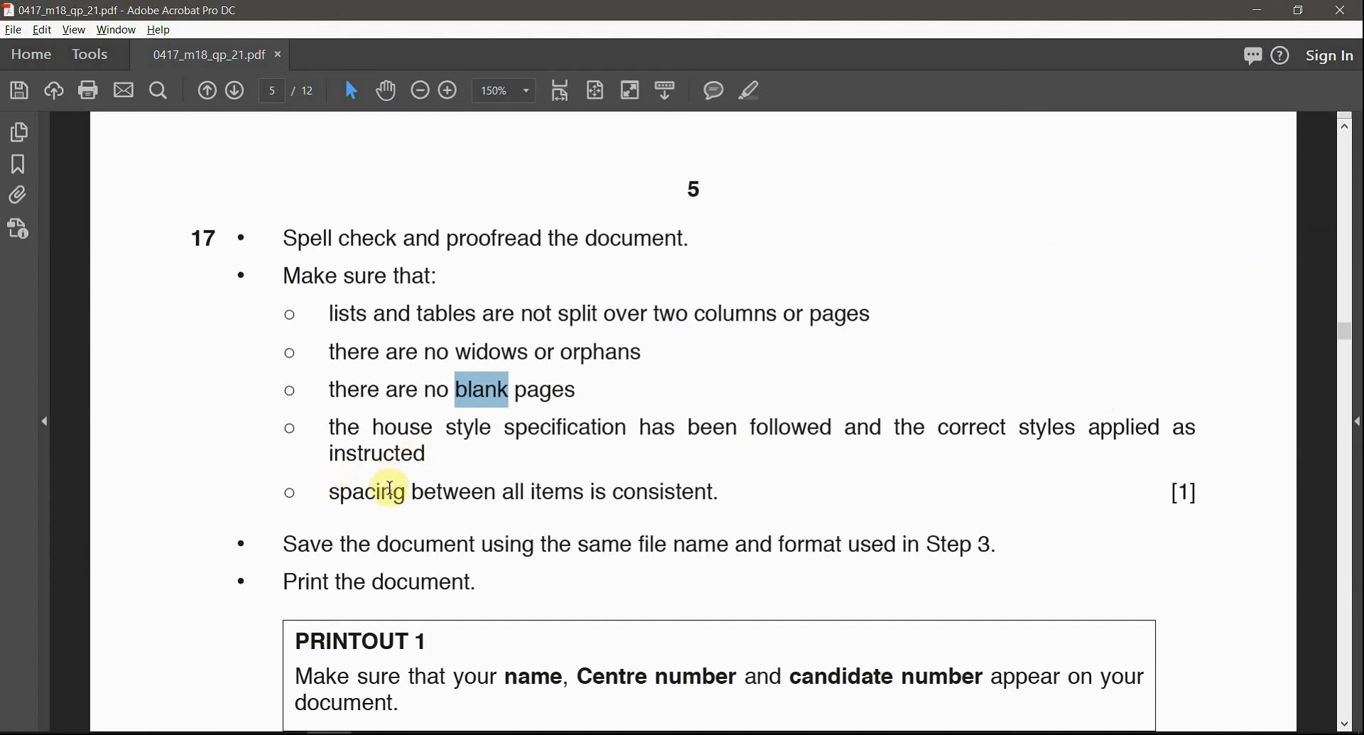
key("alt+Tab")
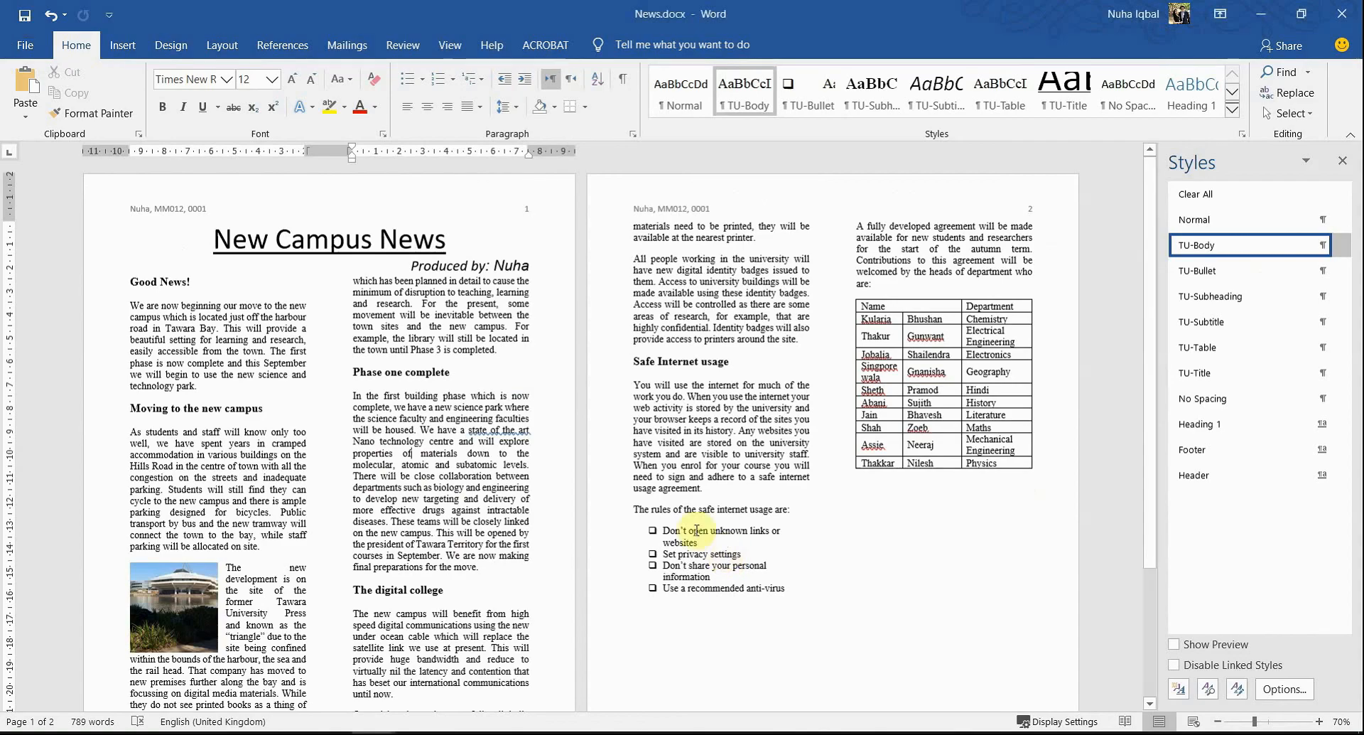
scroll(475, 448, "down", 1)
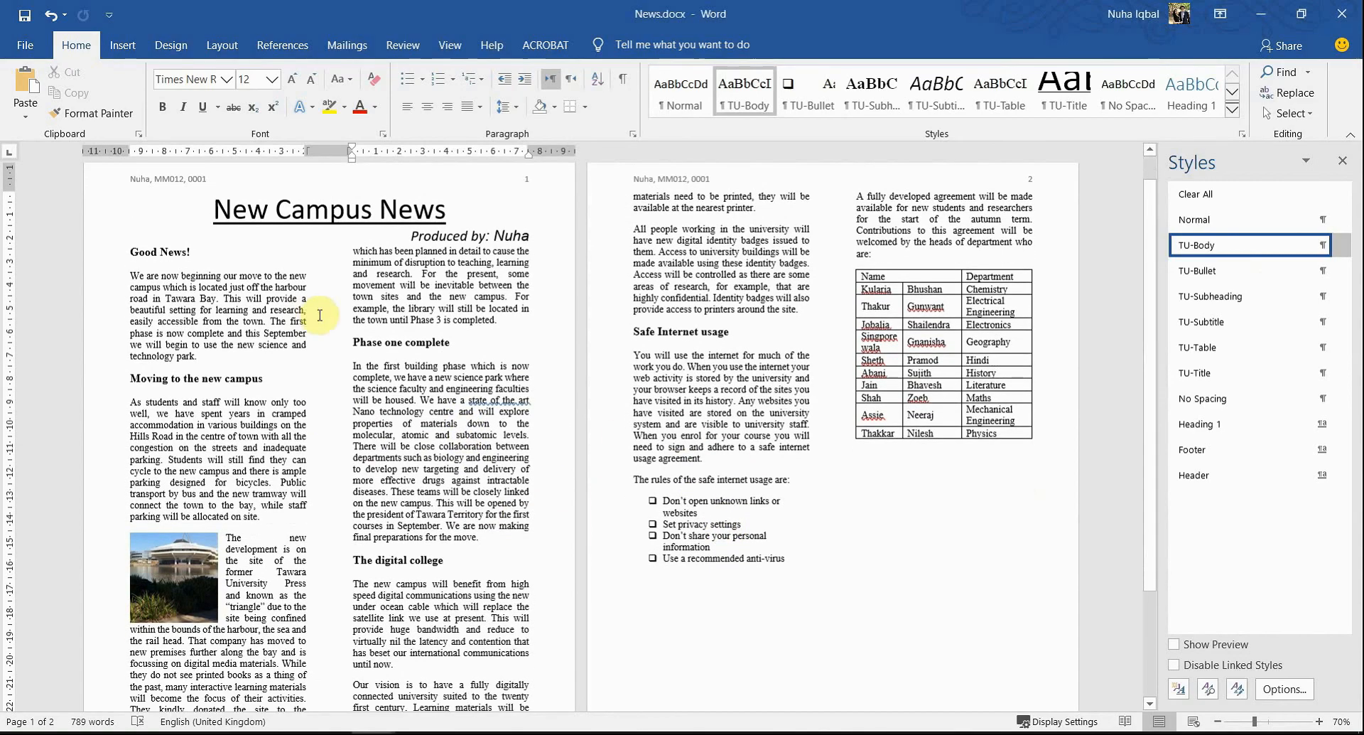
left_click(201, 378)
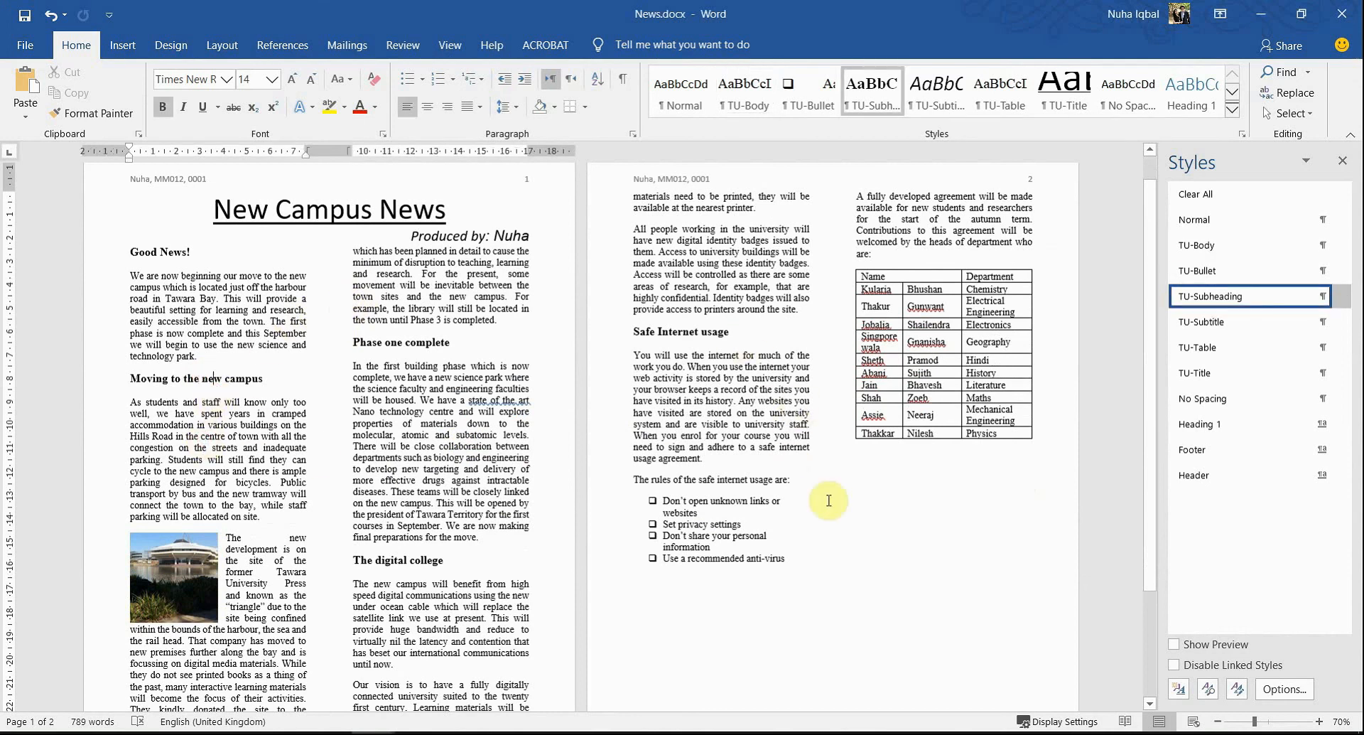
key("alt+Tab")
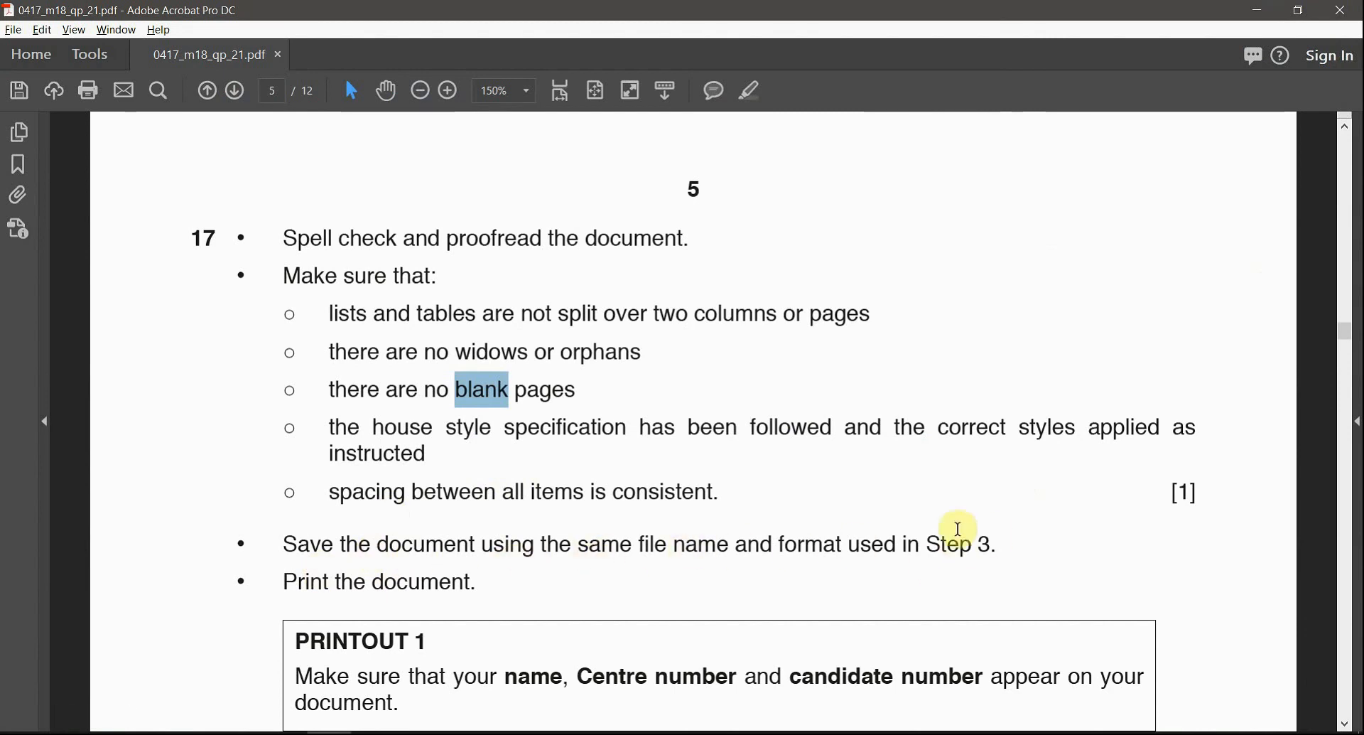
- Scroll to the end of question 17 on page 5 of the exam paper
scroll(462, 563, "down", 1)
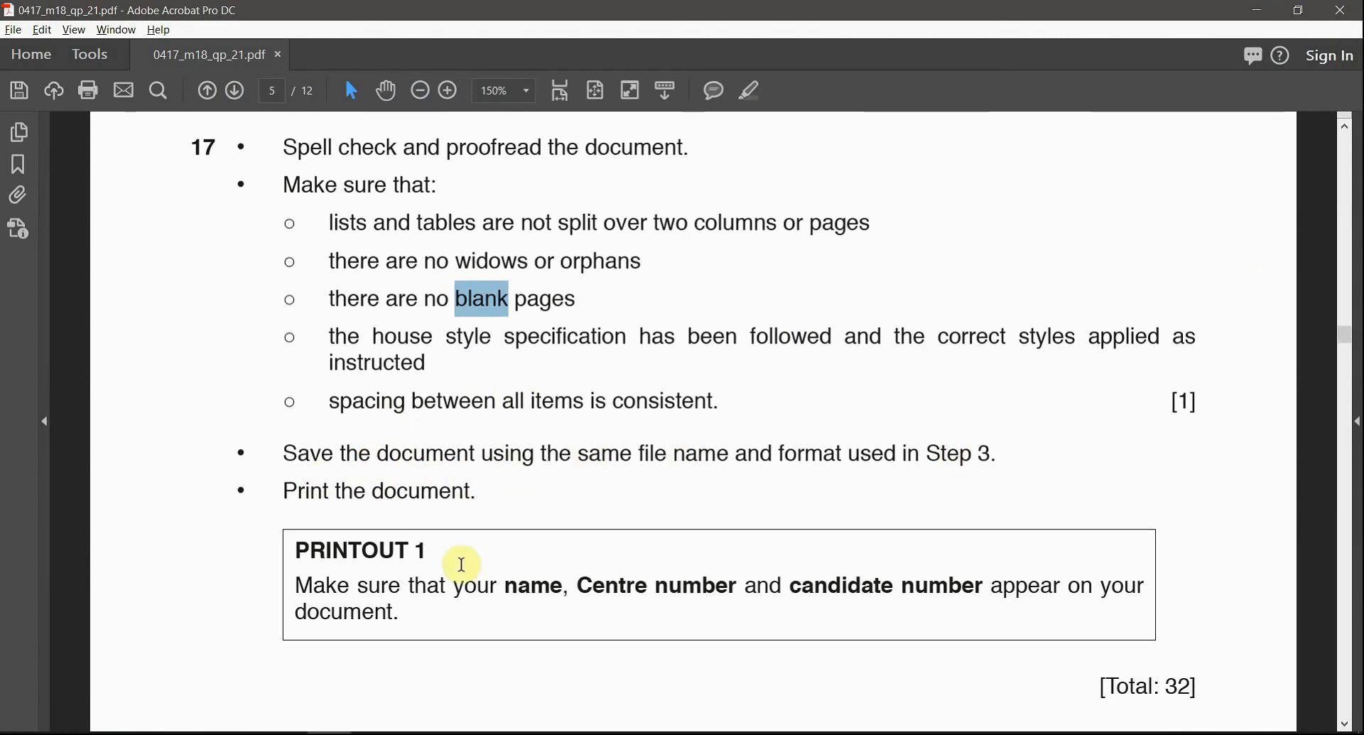
scroll(515, 564, "down", 2)
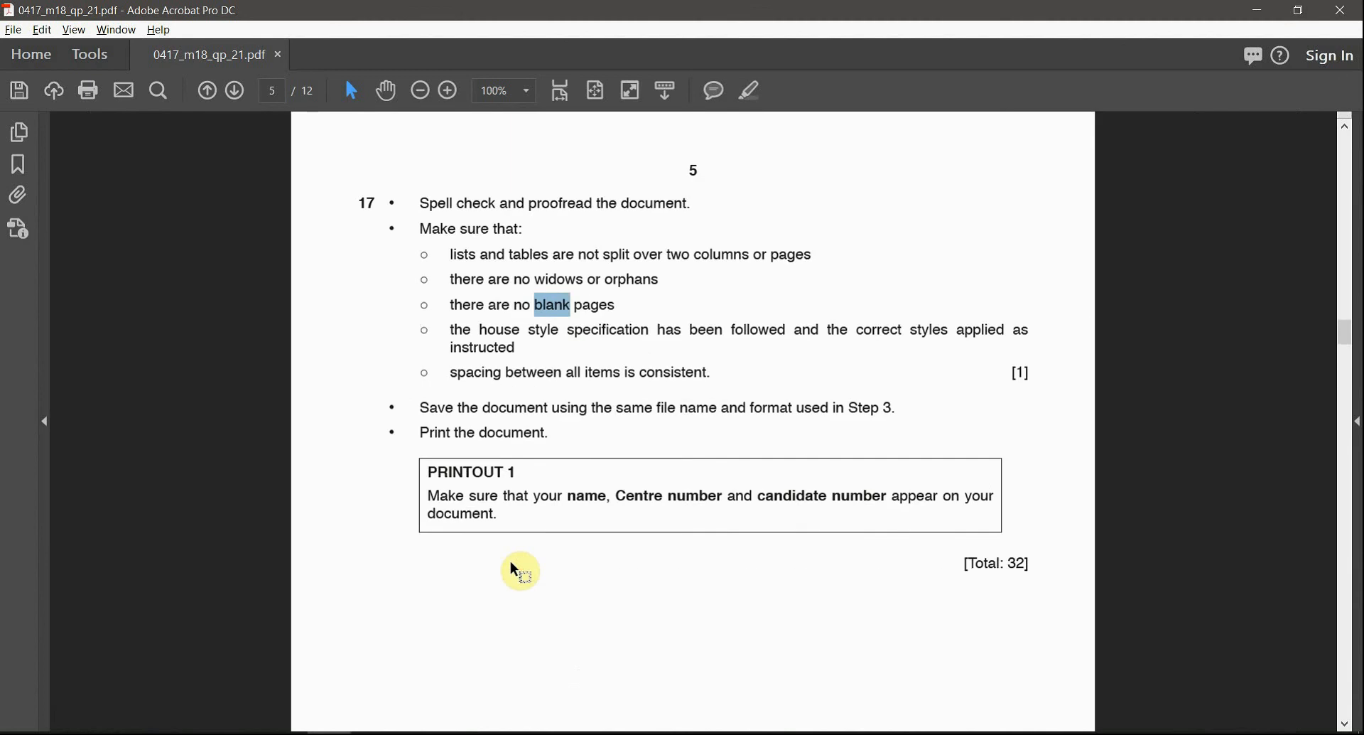
scroll(517, 570, "down", 3)
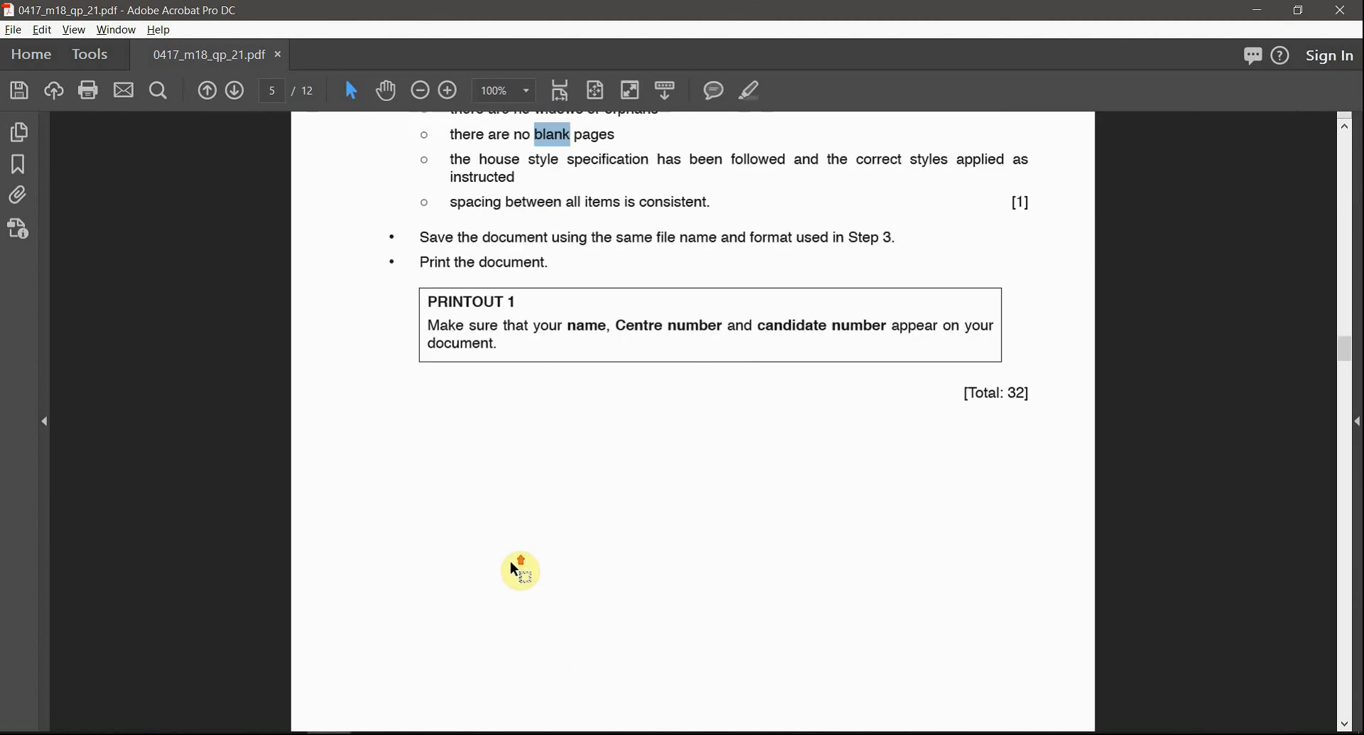
key("alt+Tab")
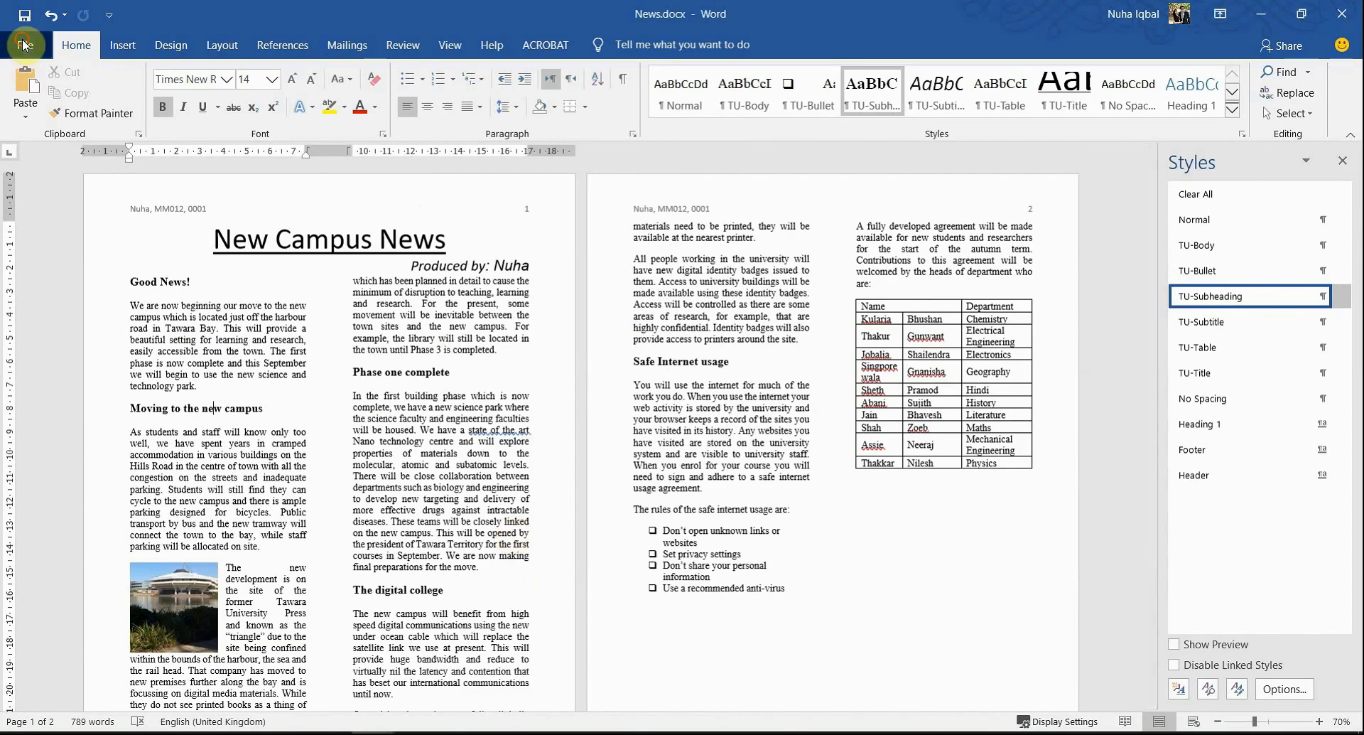
- Preview both pages of News.docx under File > Print
left_click(23, 45)
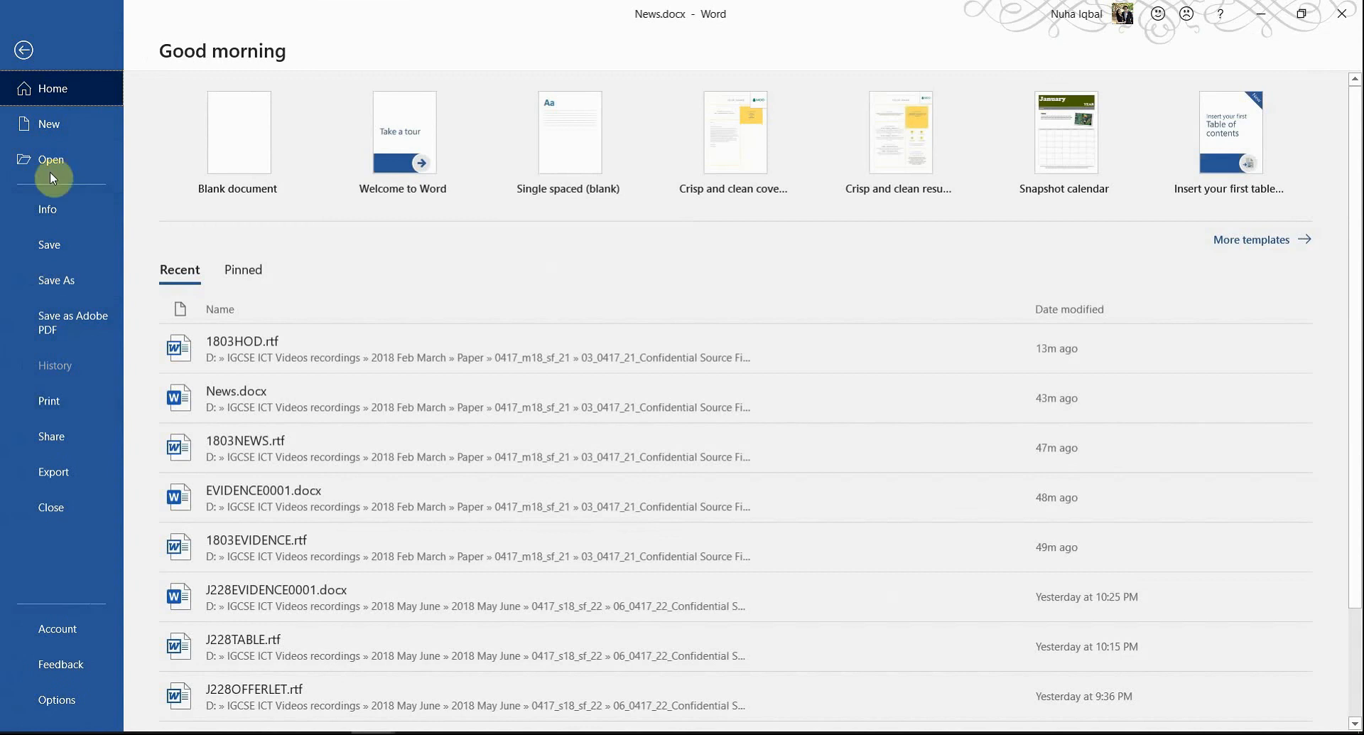
left_click(23, 48)
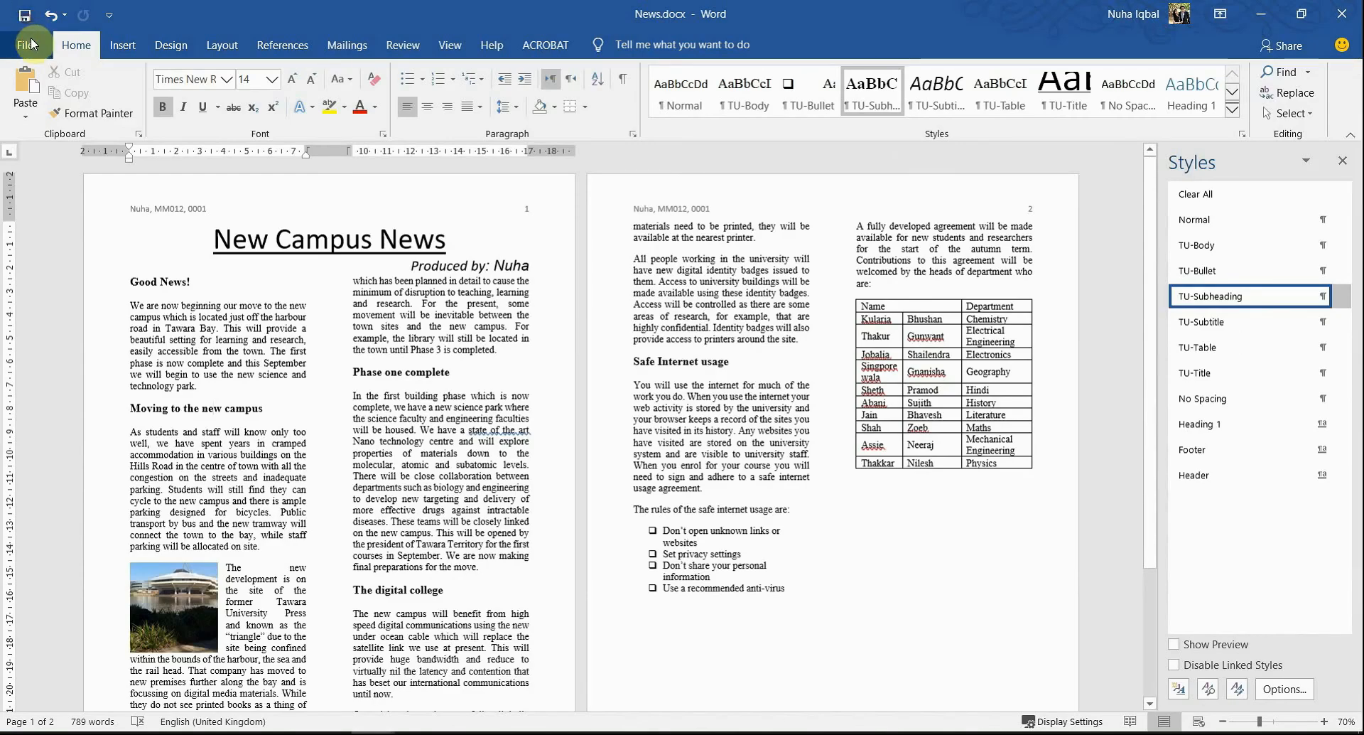
left_click(29, 46)
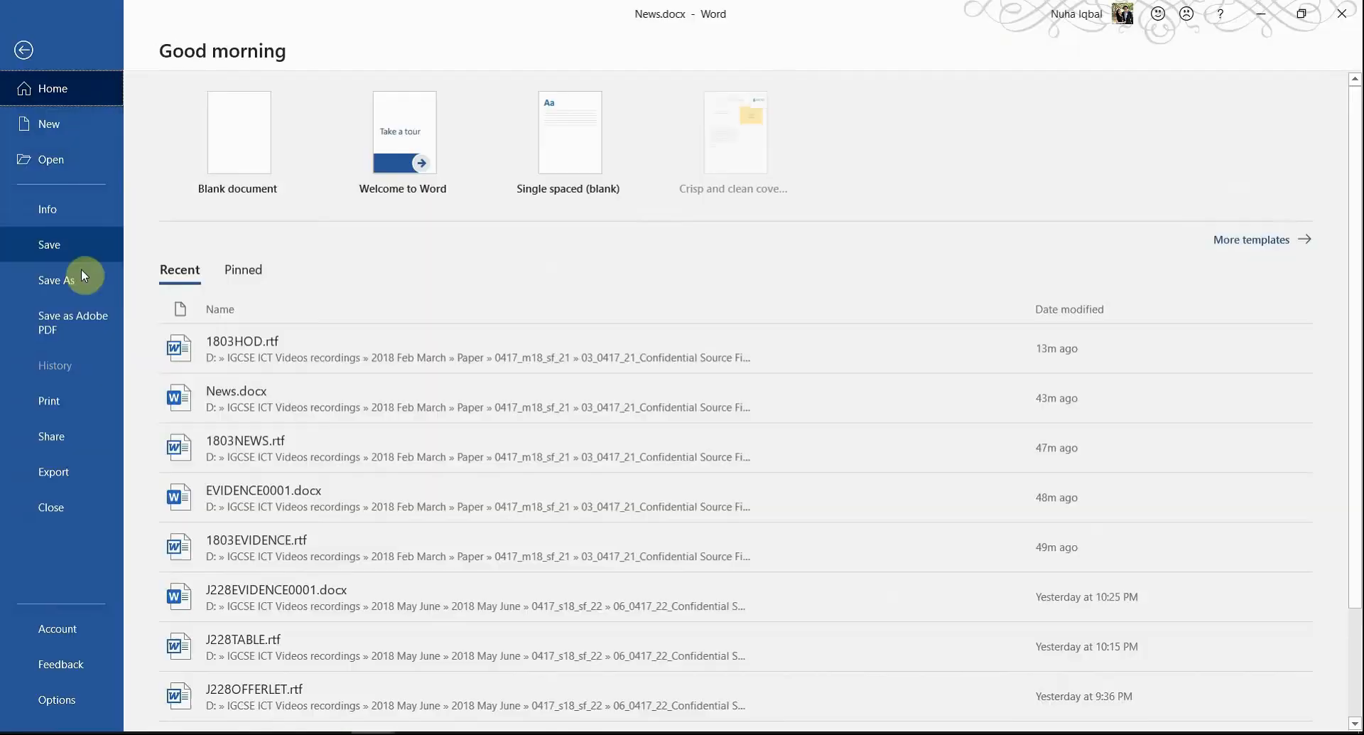
left_click(68, 401)
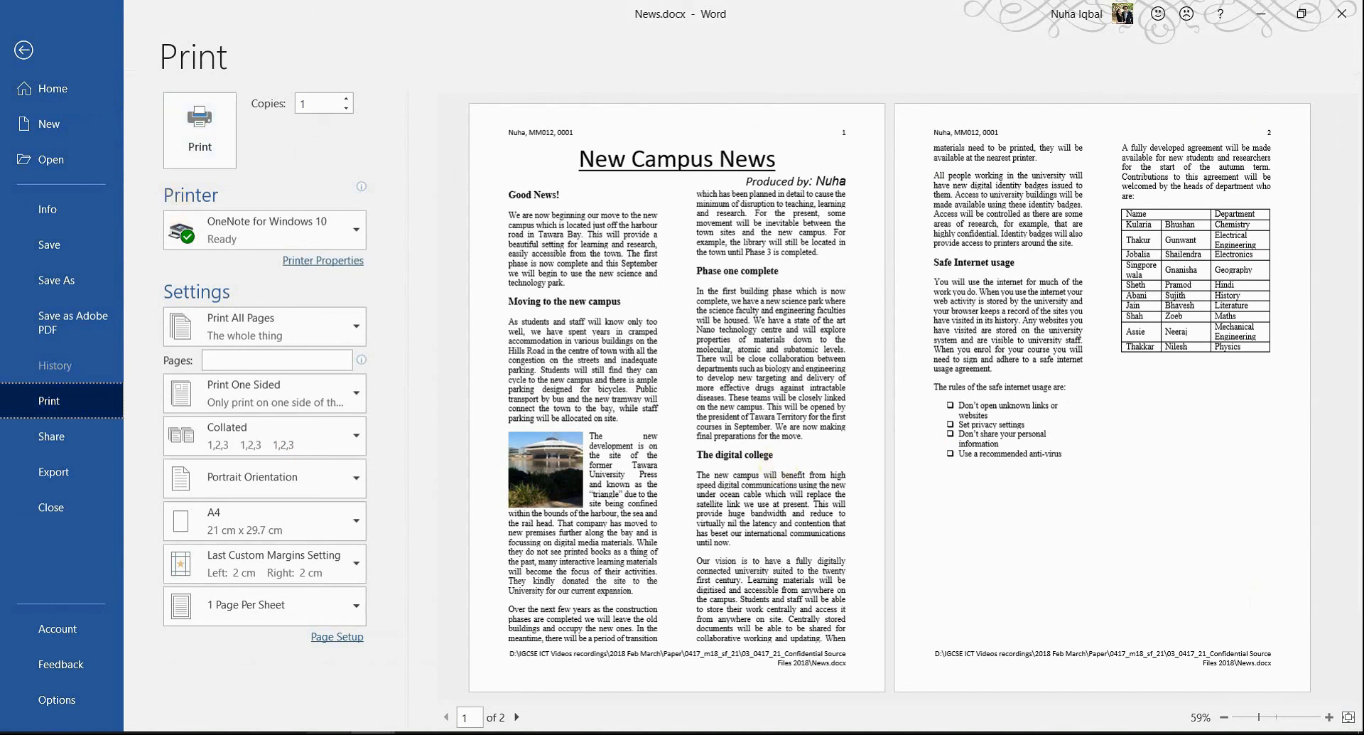
left_click(329, 733)
- Scroll the exam paper back to page 3's house style specification sheet
scroll(838, 540, "down", 3)
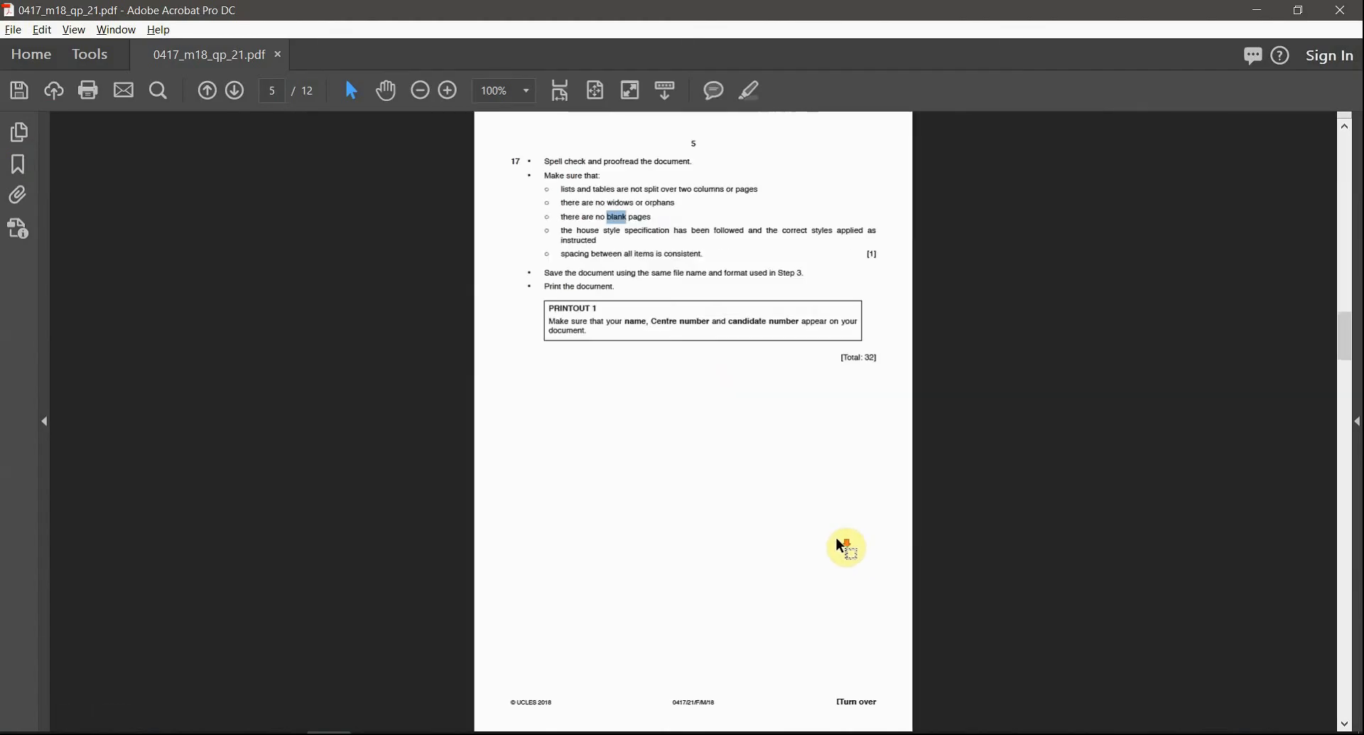
scroll(844, 544, "up", 2)
scroll(842, 540, "down", 3)
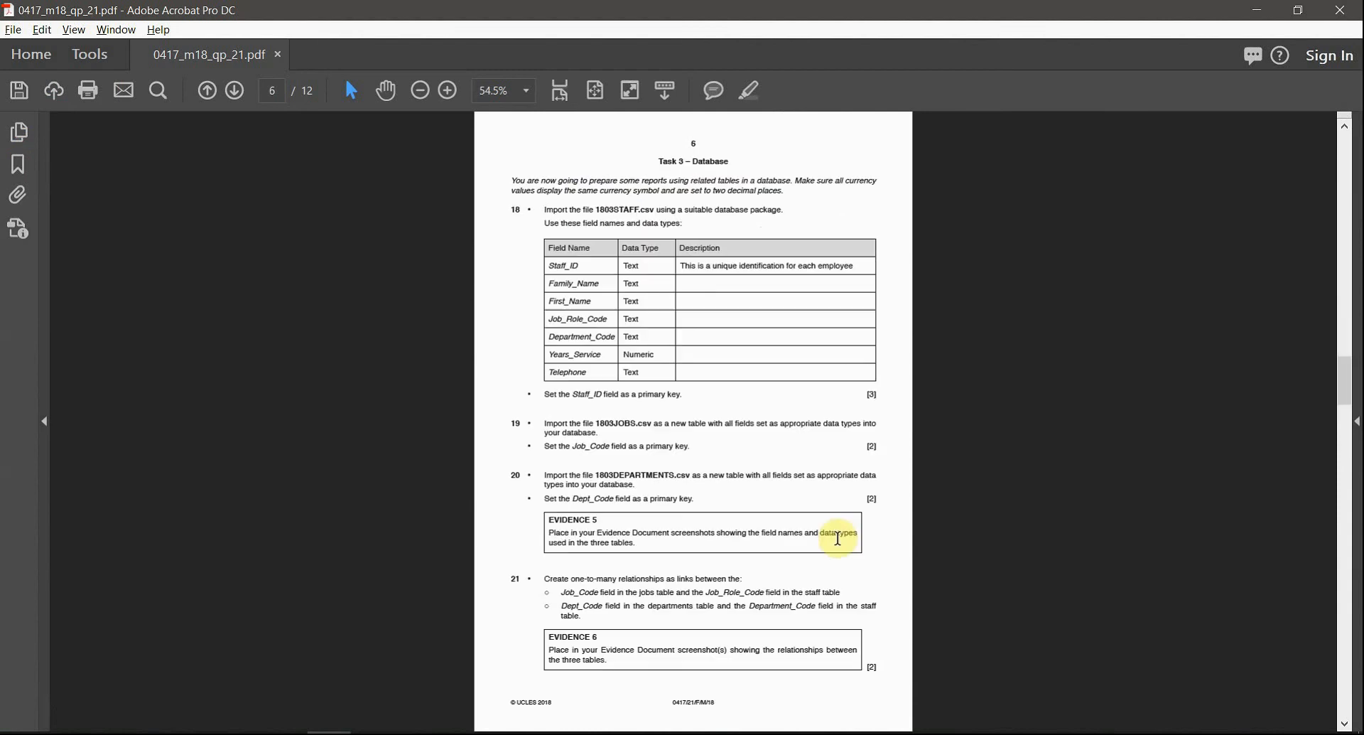
scroll(838, 538, "down", 3)
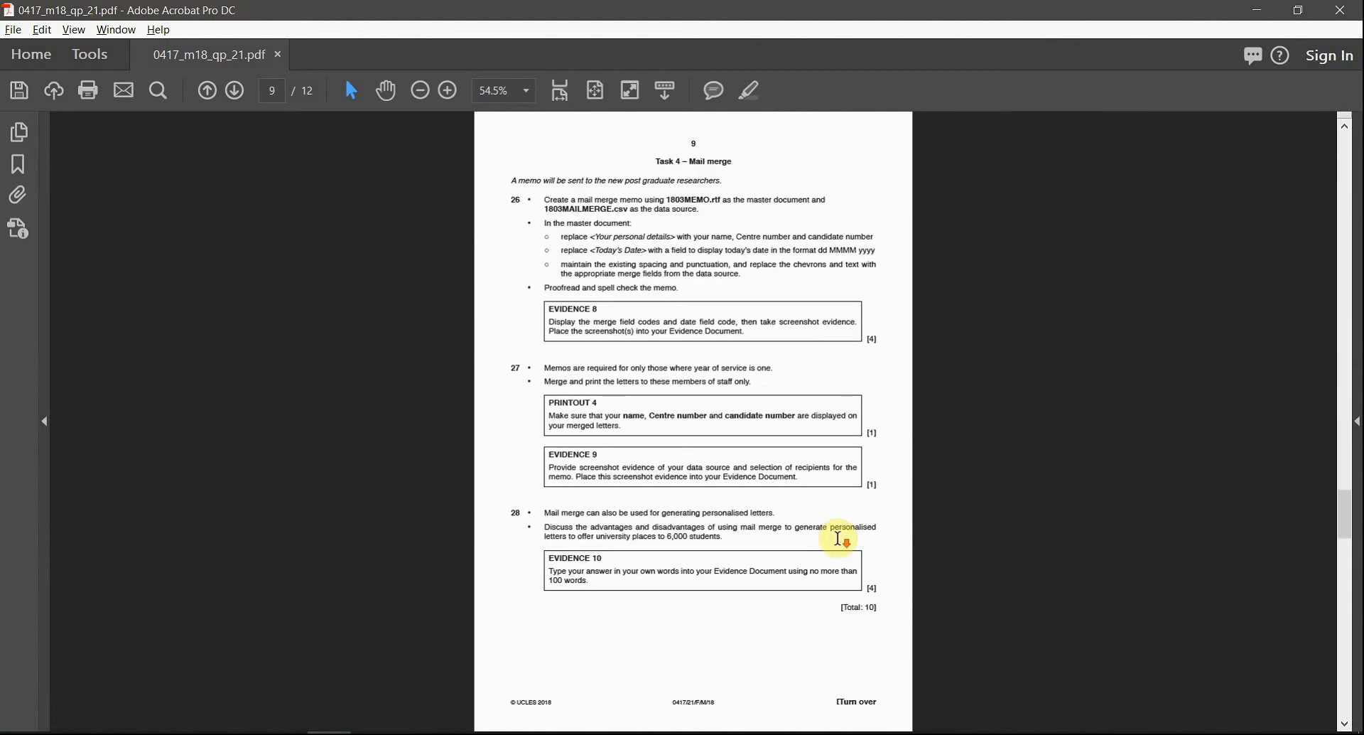
scroll(839, 538, "down", 2)
scroll(838, 537, "up", 5)
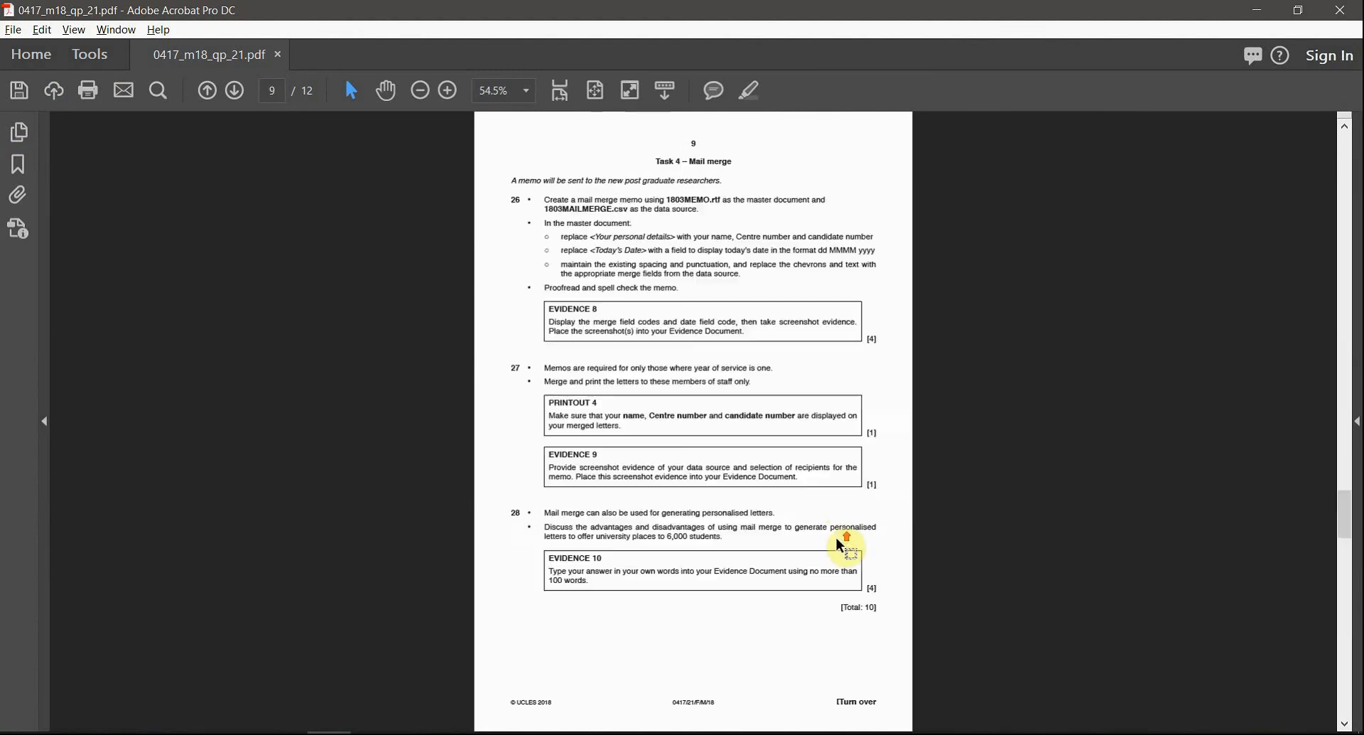
scroll(838, 538, "up", 4)
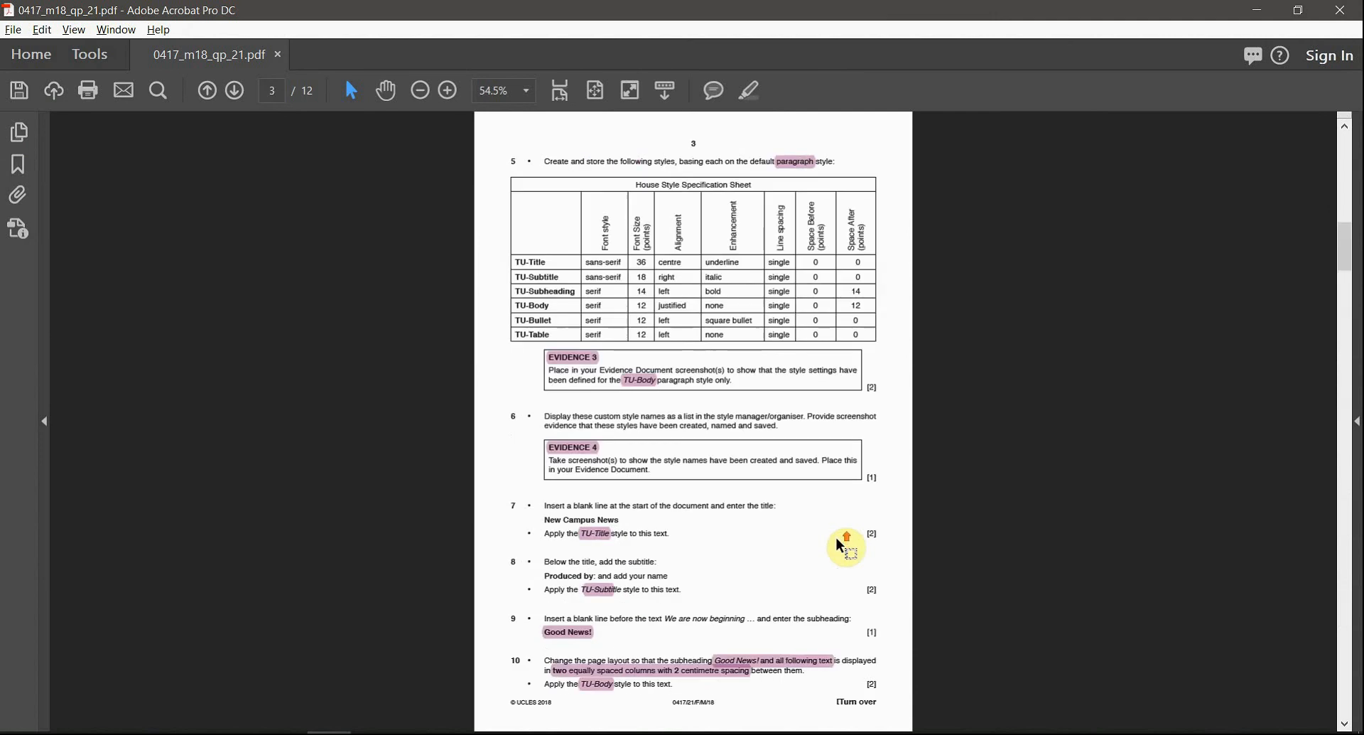